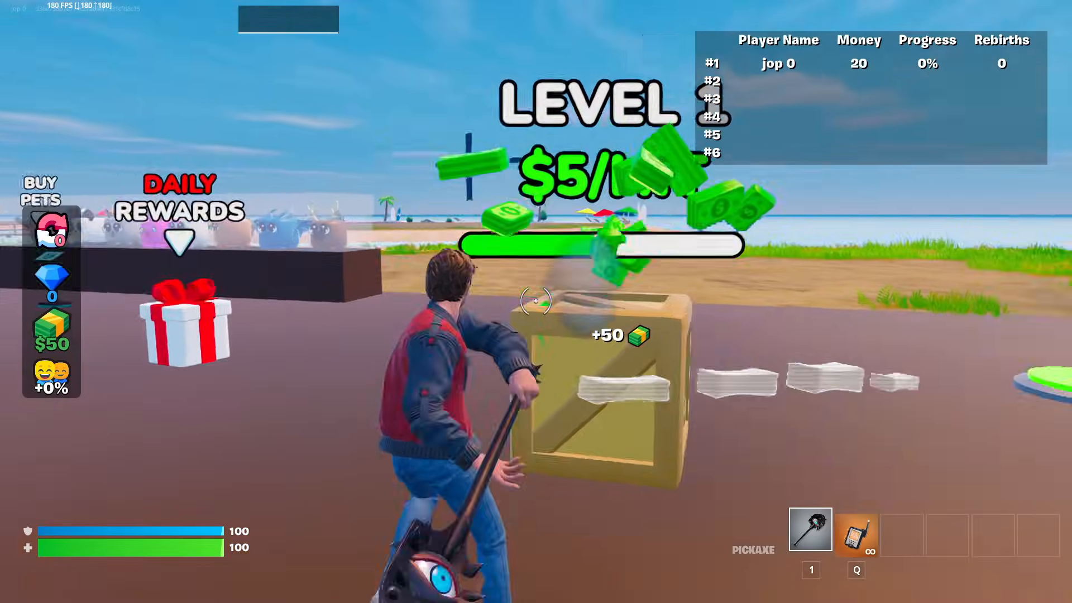
# - Hit the money crate with the pickaxe until it reaches level 2, and buy the rug for $25
pyautogui.click(536, 301)
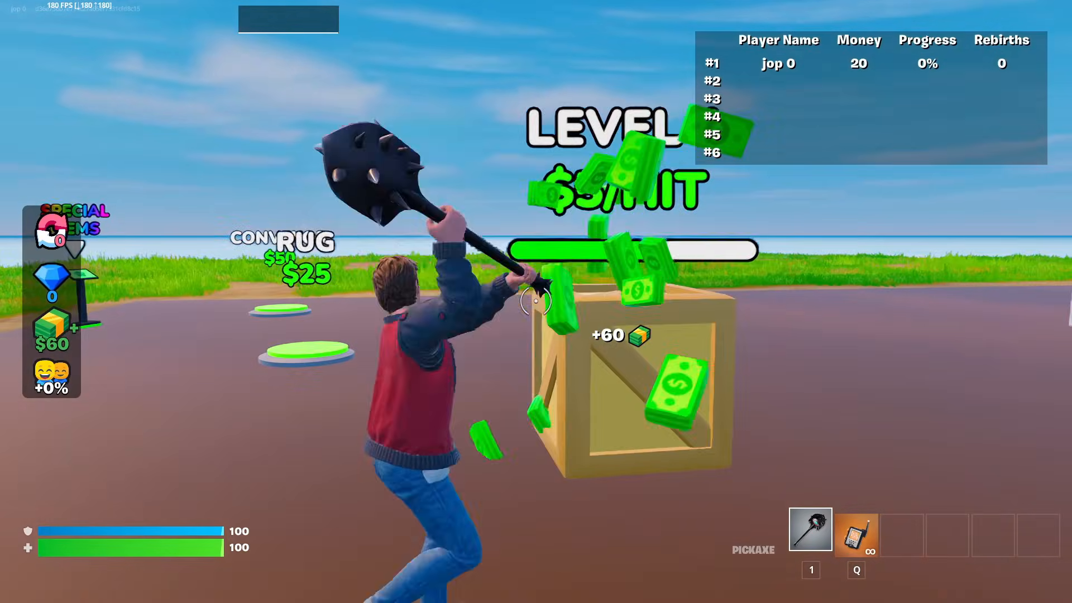
pyautogui.click(536, 302)
pyautogui.click(536, 302)
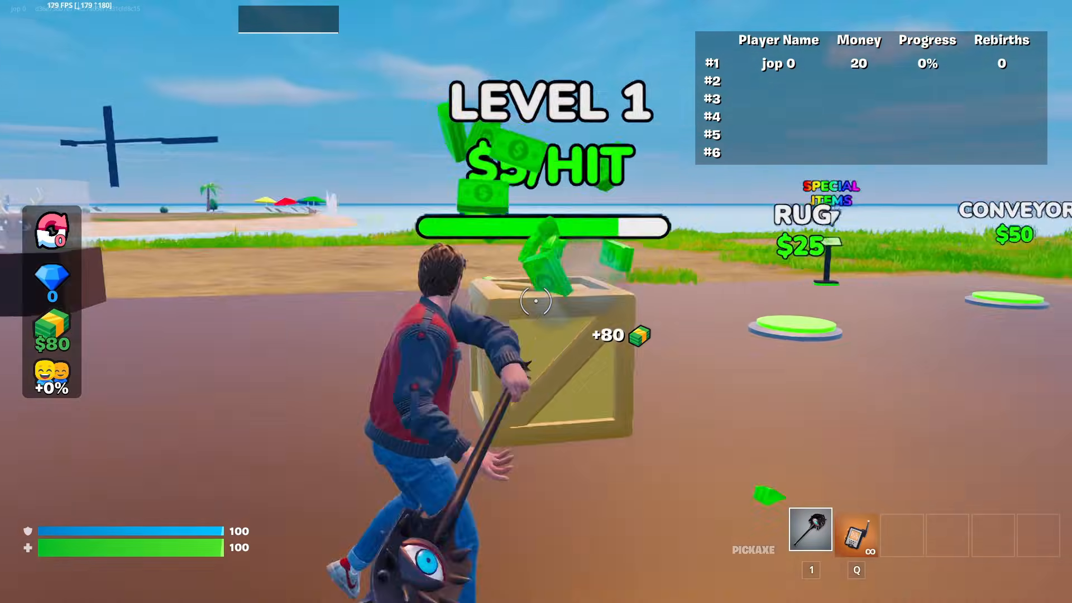
pyautogui.click(536, 301)
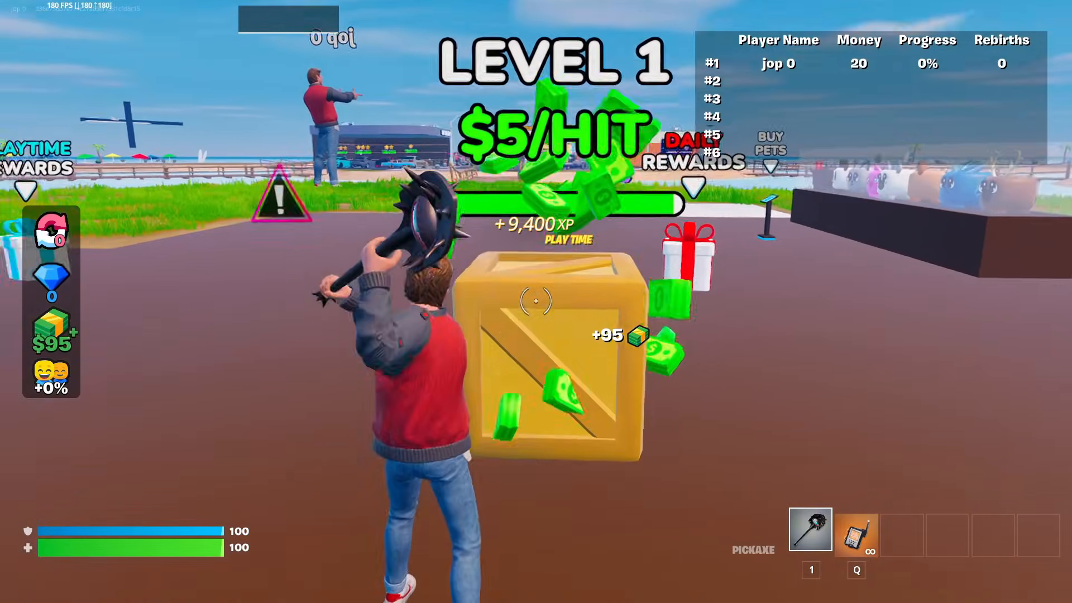
pyautogui.click(536, 302)
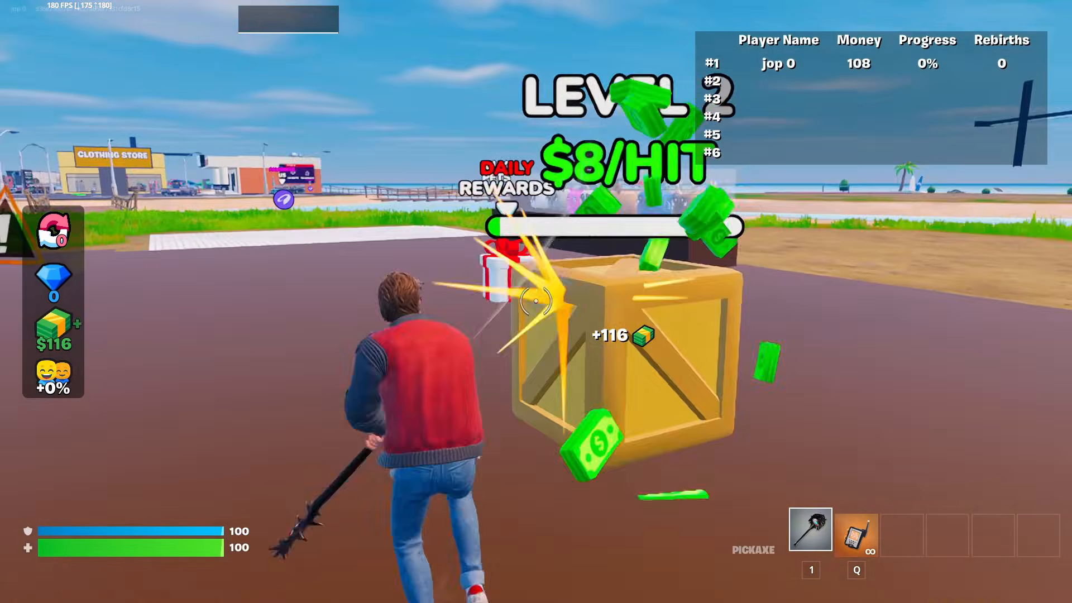
pyautogui.click(536, 301)
pyautogui.click(536, 301)
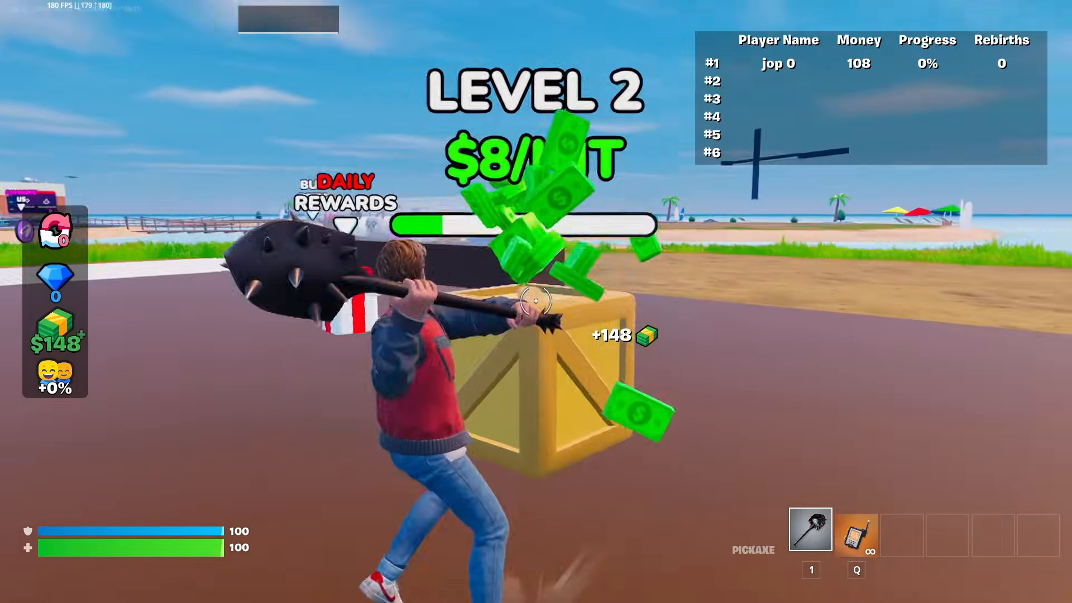
pyautogui.click(536, 302)
pyautogui.click(536, 302)
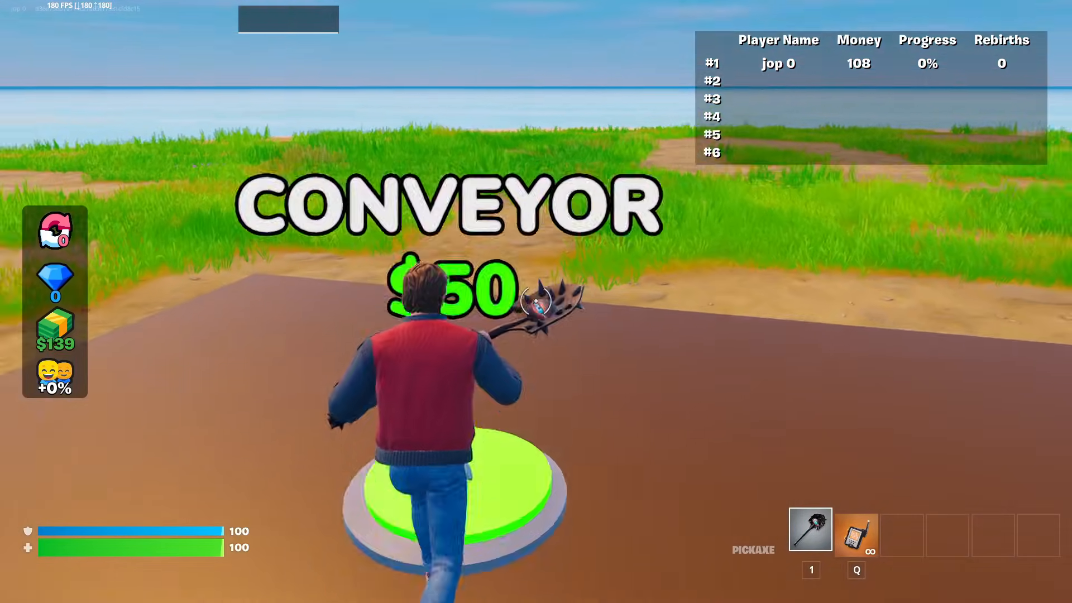
# - Buy the conveyor for $50 at its purchase pad and walk along it toward the dropper pad
pyautogui.press('w')
pyautogui.press('s')
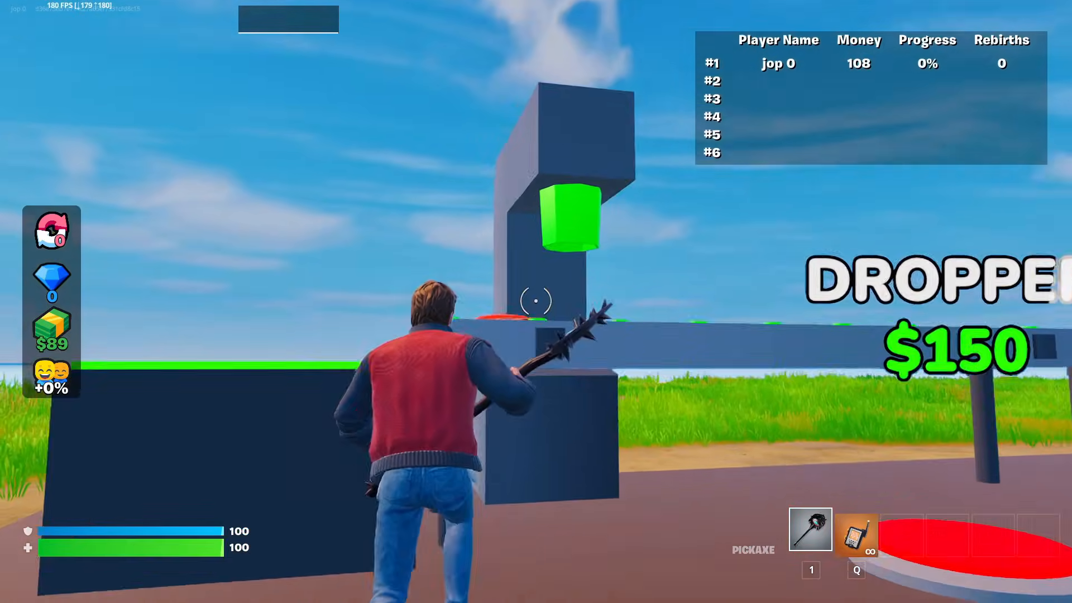
pyautogui.press('a')
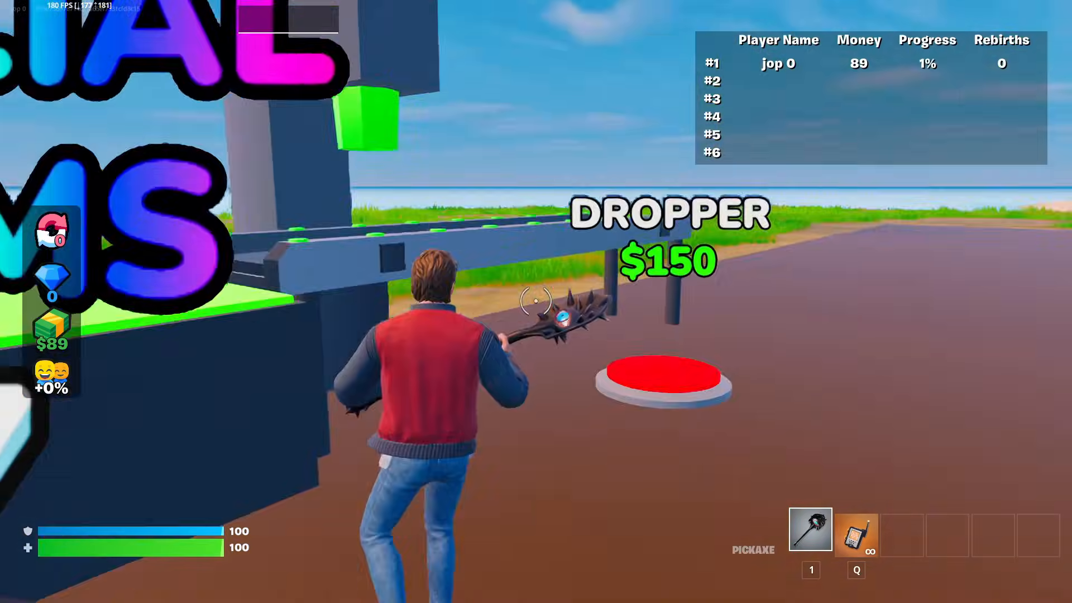
# - Return to the level 2 crate, hit it with the pickaxe for cash, and buy the table for $35
pyautogui.press('w')
pyautogui.press('w')
pyautogui.click(536, 301)
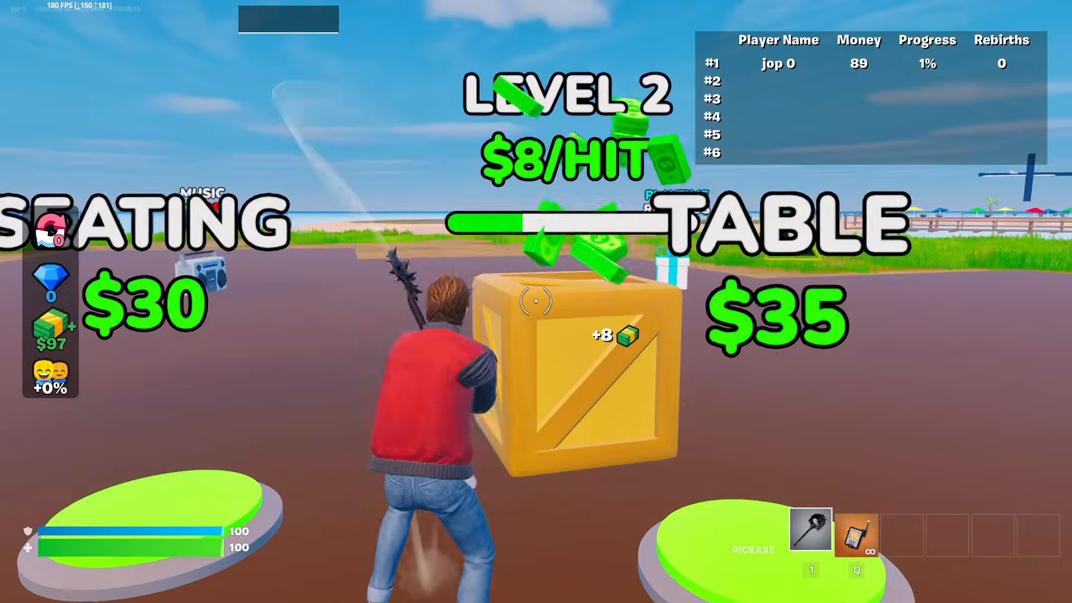
pyautogui.click(535, 301)
pyautogui.click(536, 302)
pyautogui.click(536, 301)
pyautogui.press('d')
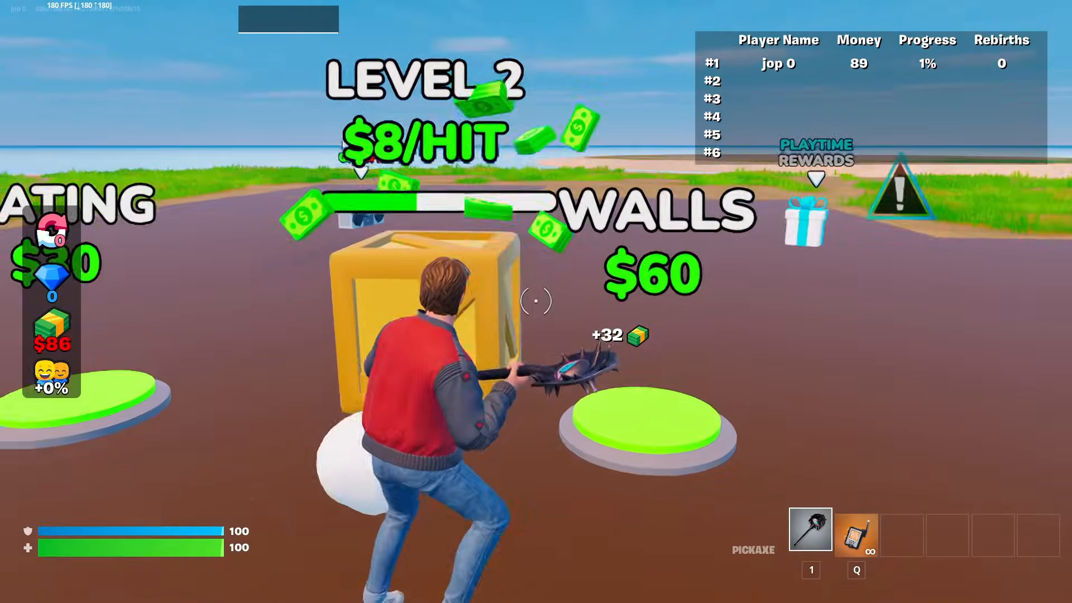
# - Buy the walls for $60, and claim the $100 and $500 playtime rewards at the blue-ribboned gift box
pyautogui.press('w')
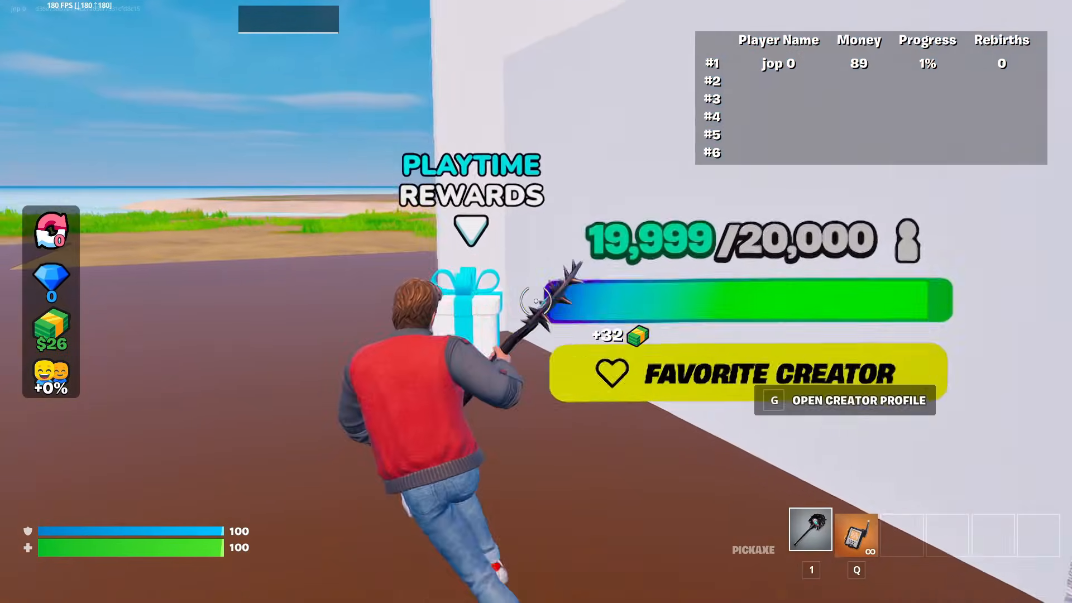
pyautogui.press('g')
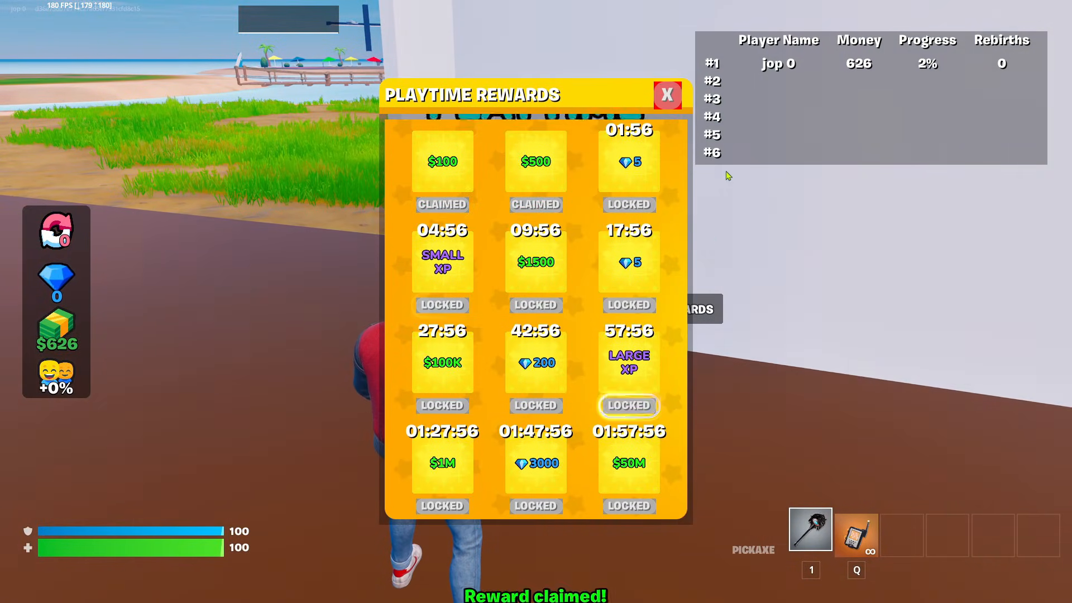
pyautogui.click(667, 96)
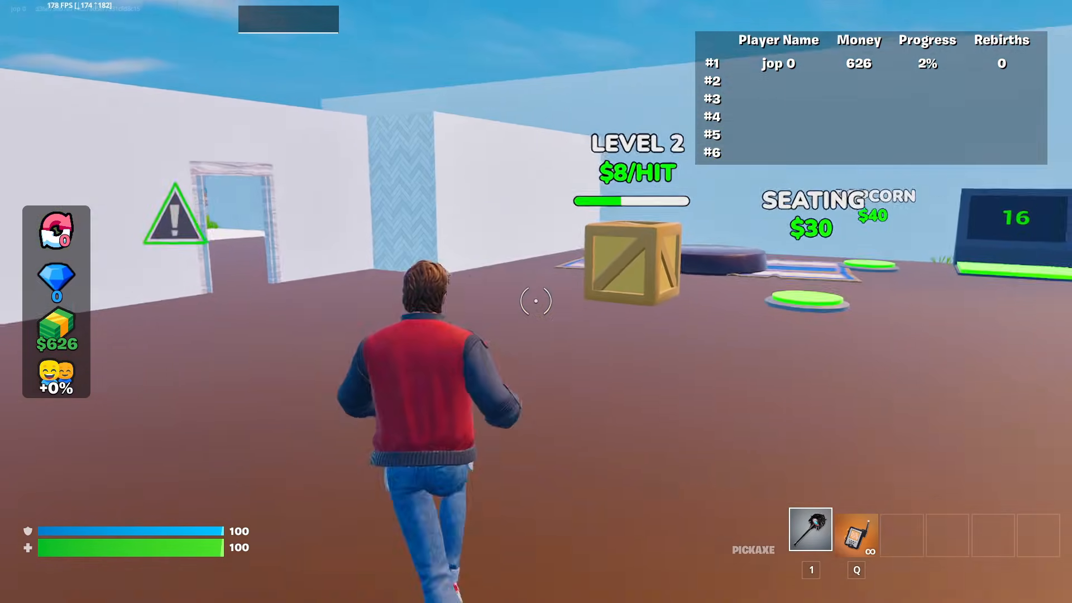
# - Run past the crate to the cash collector beside the special items stand and collect its money
pyautogui.press('w')
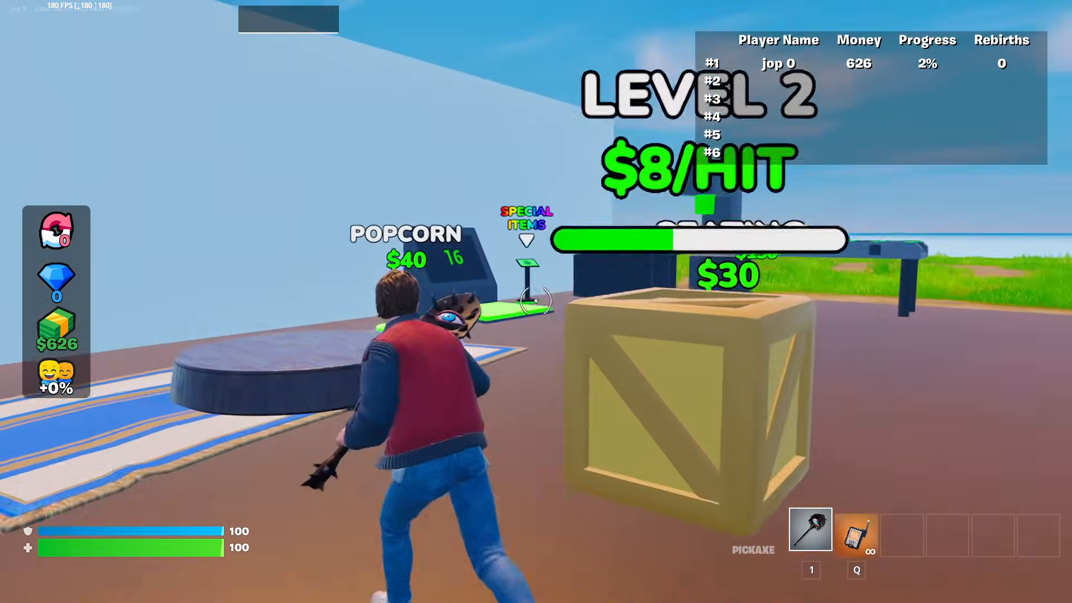
pyautogui.press('w')
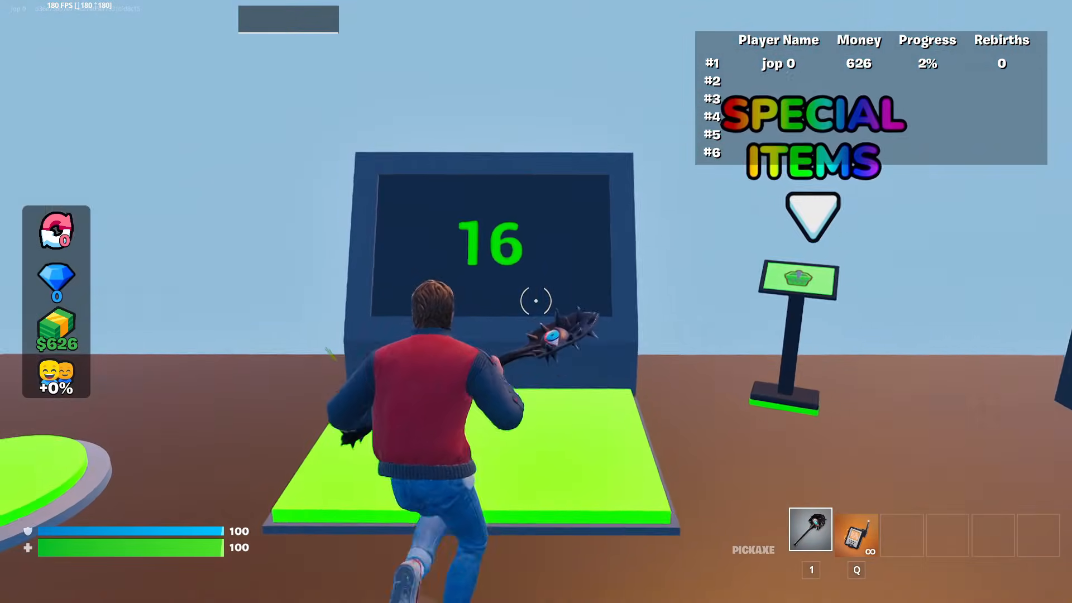
pyautogui.press('w')
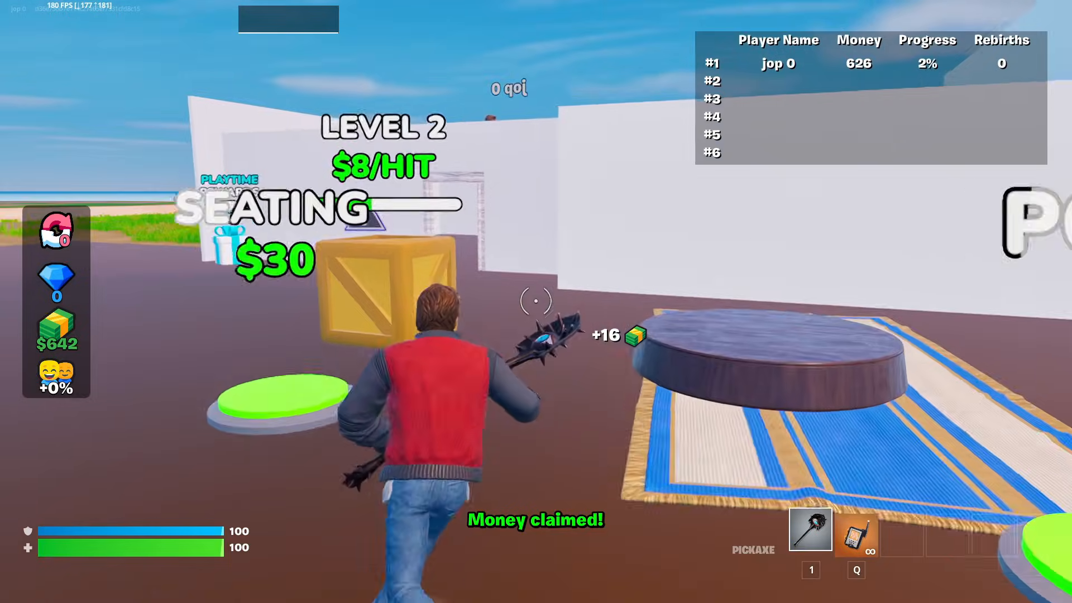
# - Hit the level 2 crate repeatedly with the pickaxe to earn more cash
pyautogui.click(536, 301)
pyautogui.click(535, 301)
pyautogui.click(536, 301)
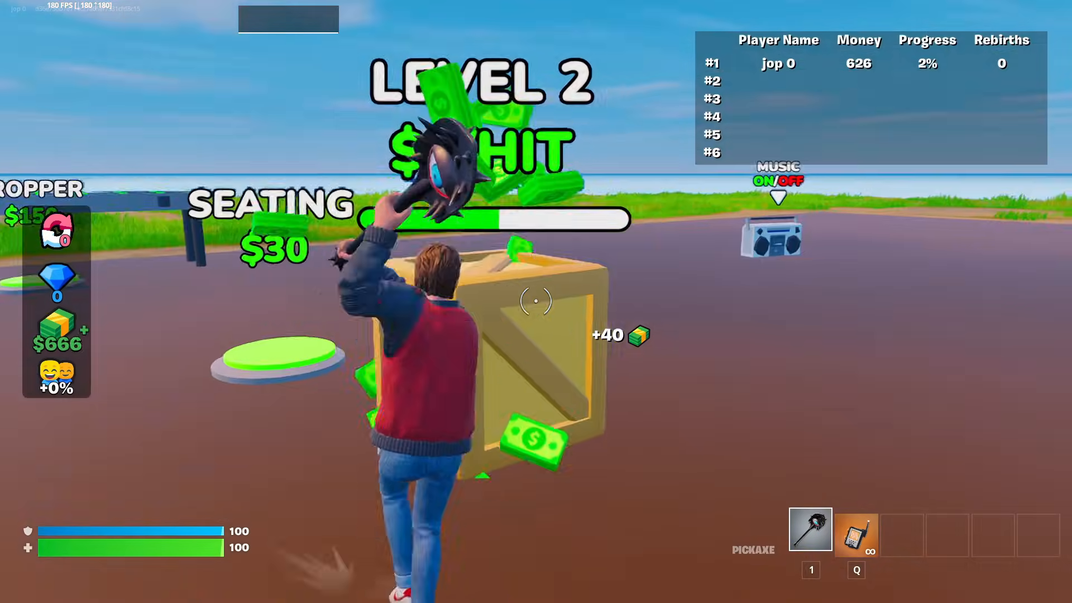
pyautogui.click(536, 301)
# - Go back to the cash collector and collect the money produced by the conveyor
pyautogui.press('w')
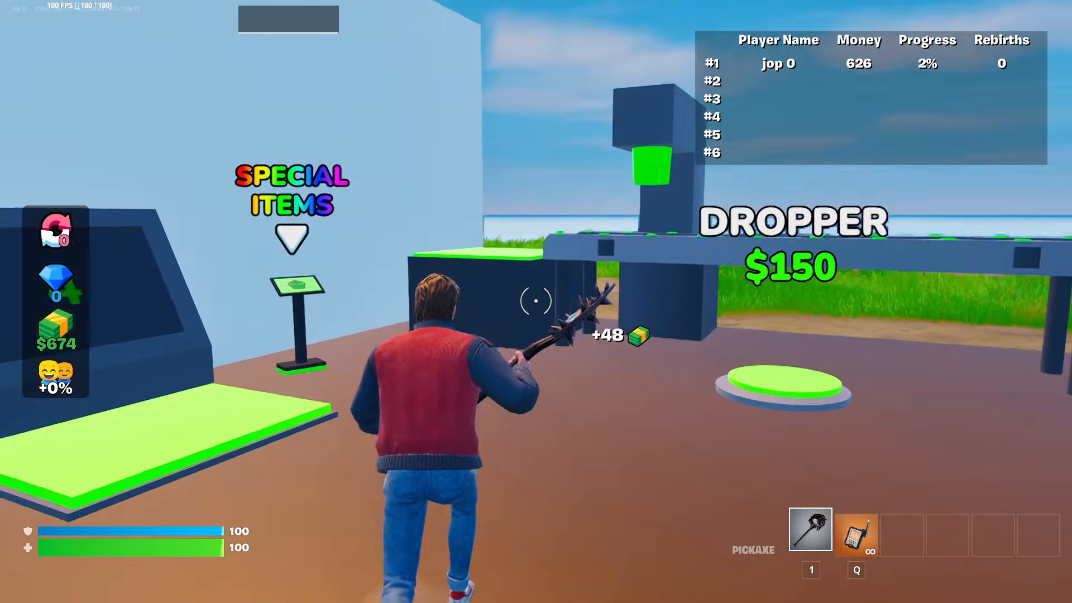
pyautogui.press('w')
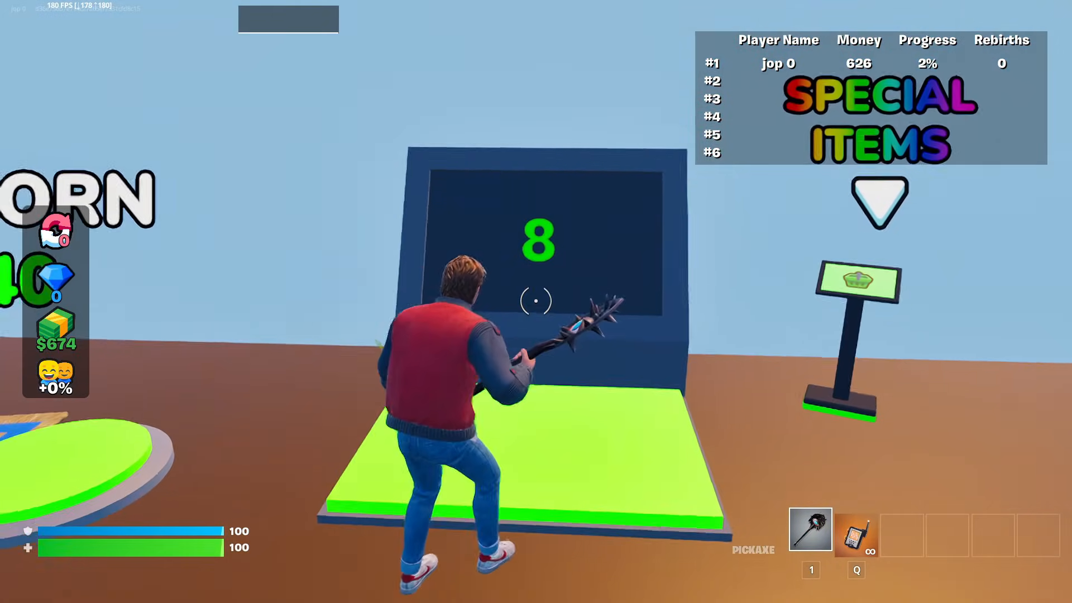
pyautogui.press('w')
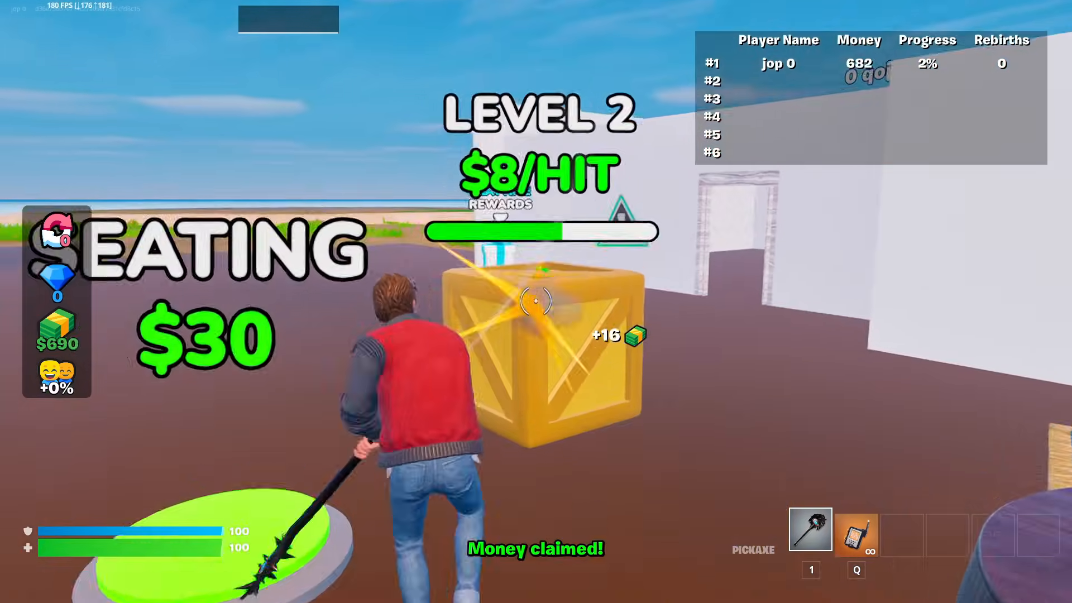
# - Hit the crate with the pickaxe until it reaches level 3, and continue earning cash at $12 per hit
pyautogui.press('a')
pyautogui.click(536, 301)
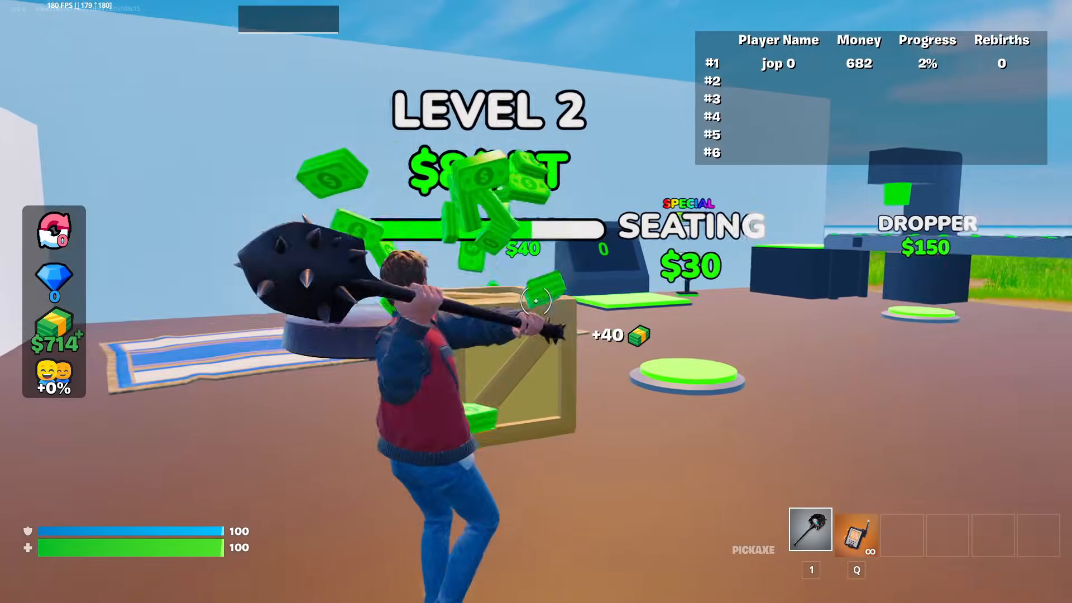
pyautogui.click(536, 301)
pyautogui.press('a')
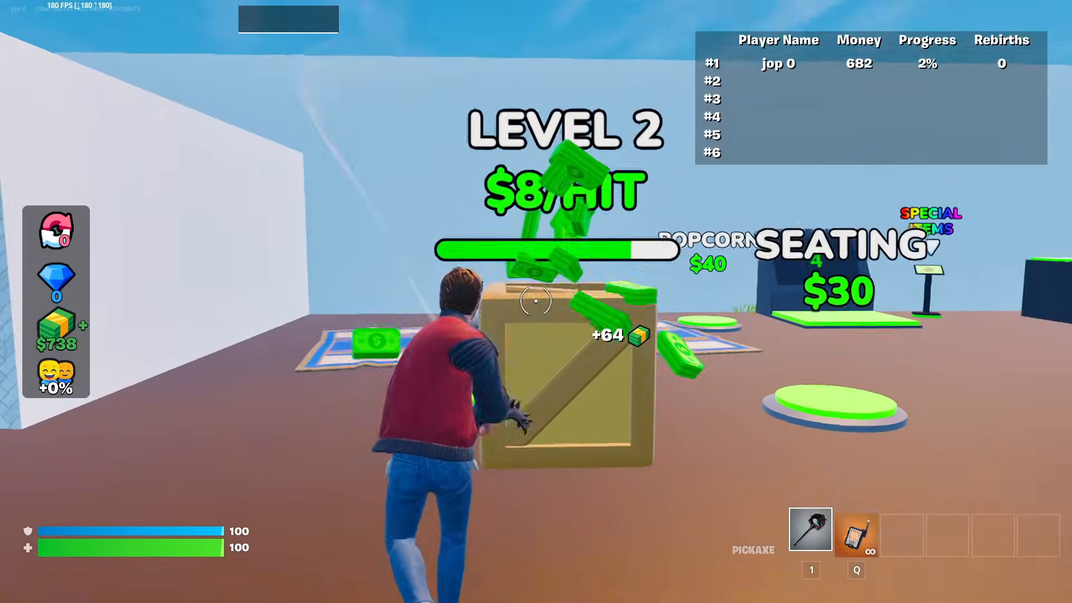
pyautogui.click(536, 301)
pyautogui.click(535, 301)
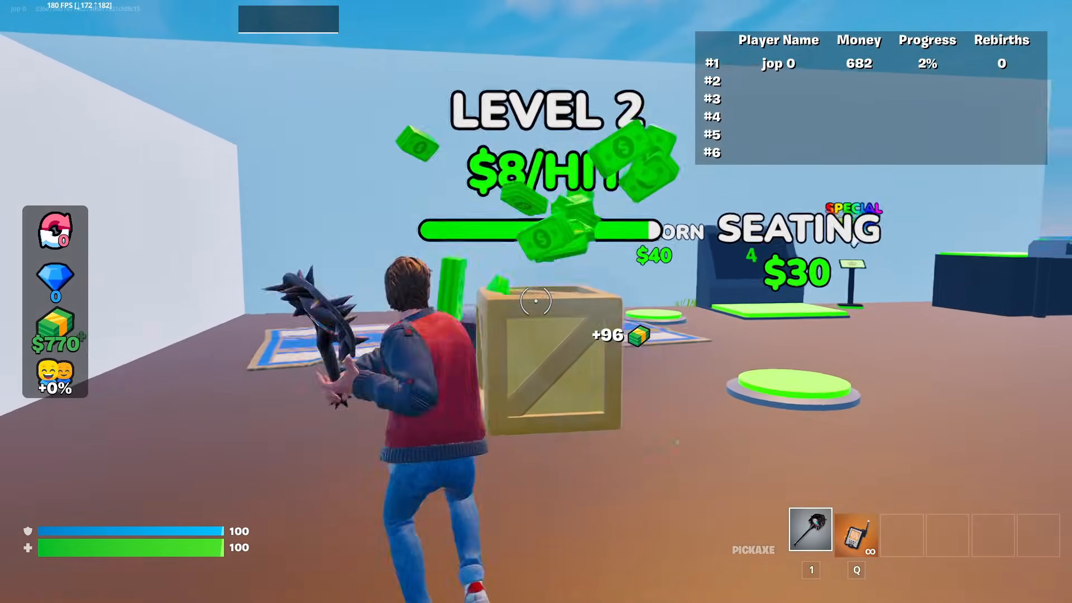
pyautogui.click(536, 301)
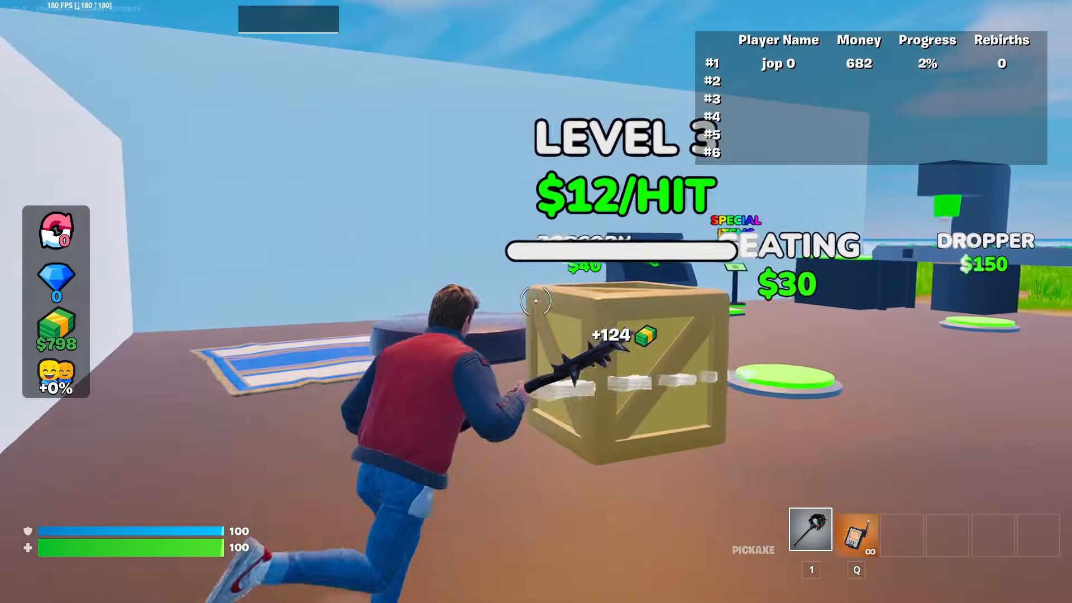
pyautogui.click(535, 301)
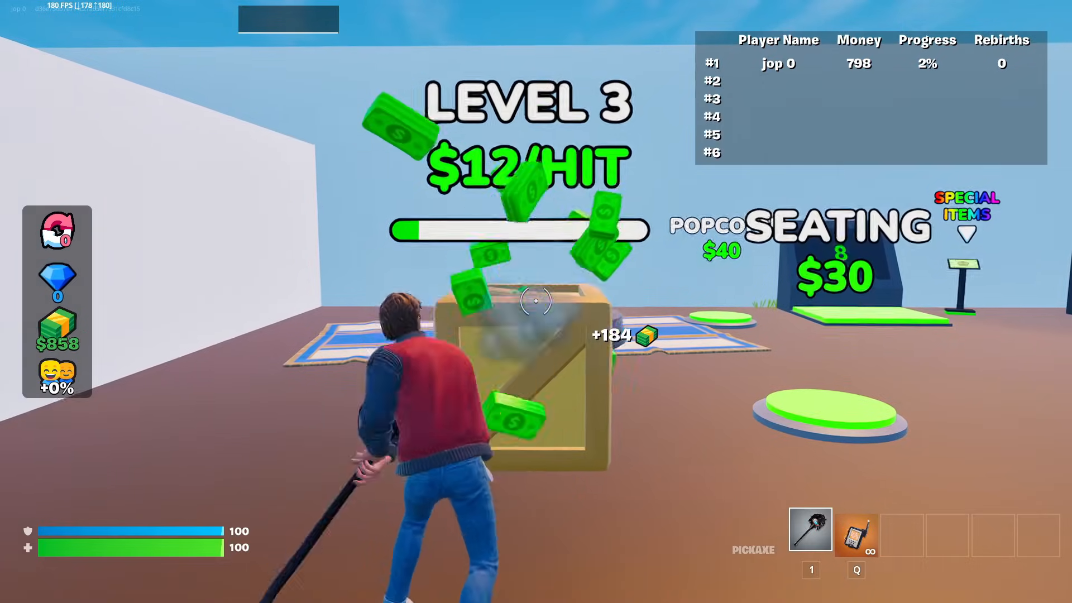
pyautogui.click(535, 301)
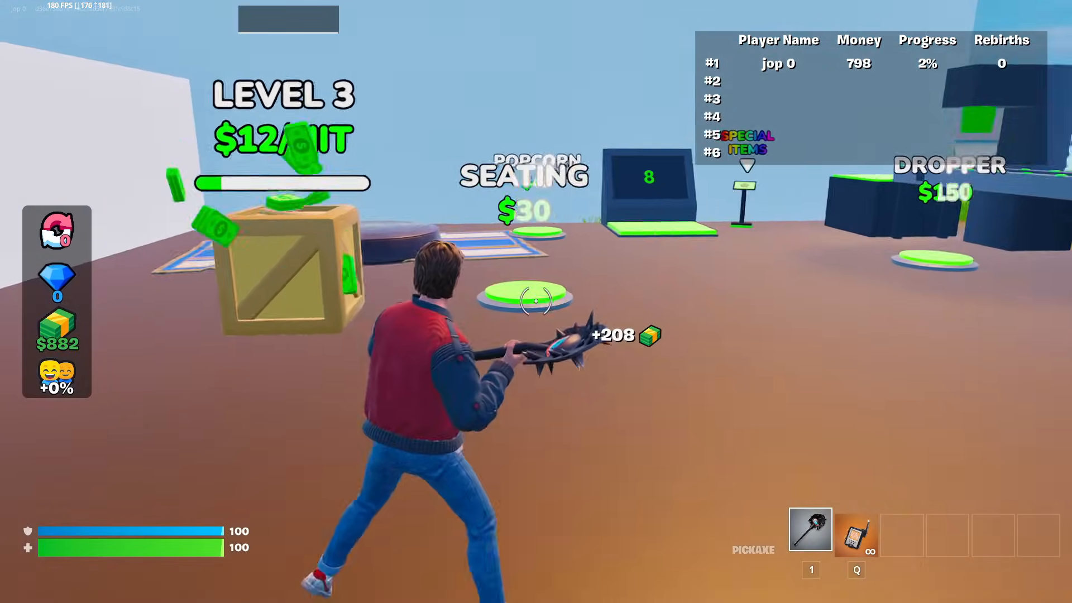
# - Buy the seating for $30 at the purchase pad near the crate
pyautogui.press('w')
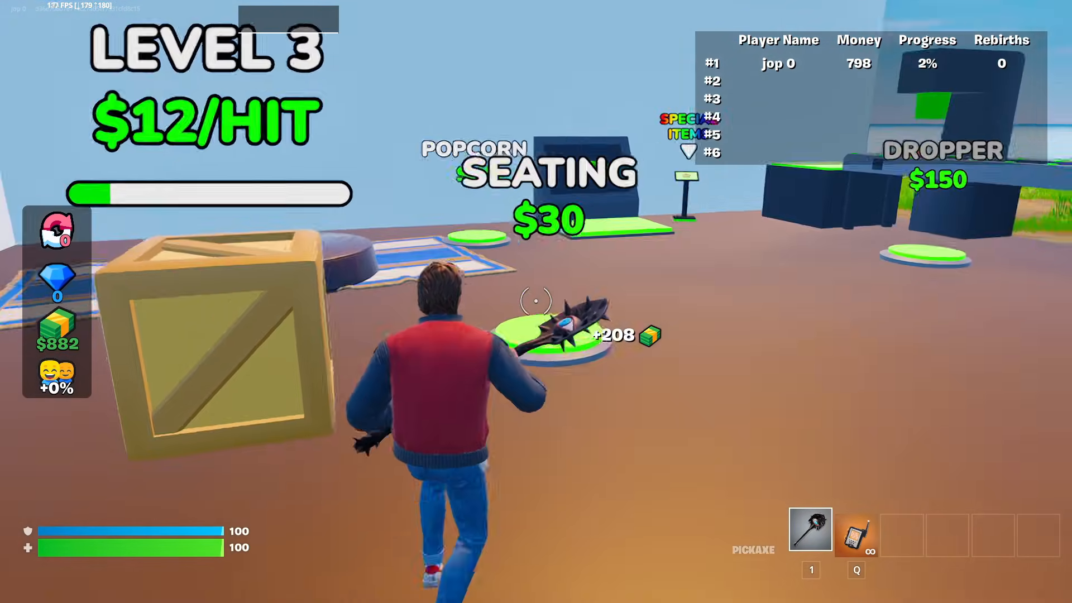
pyautogui.press('w')
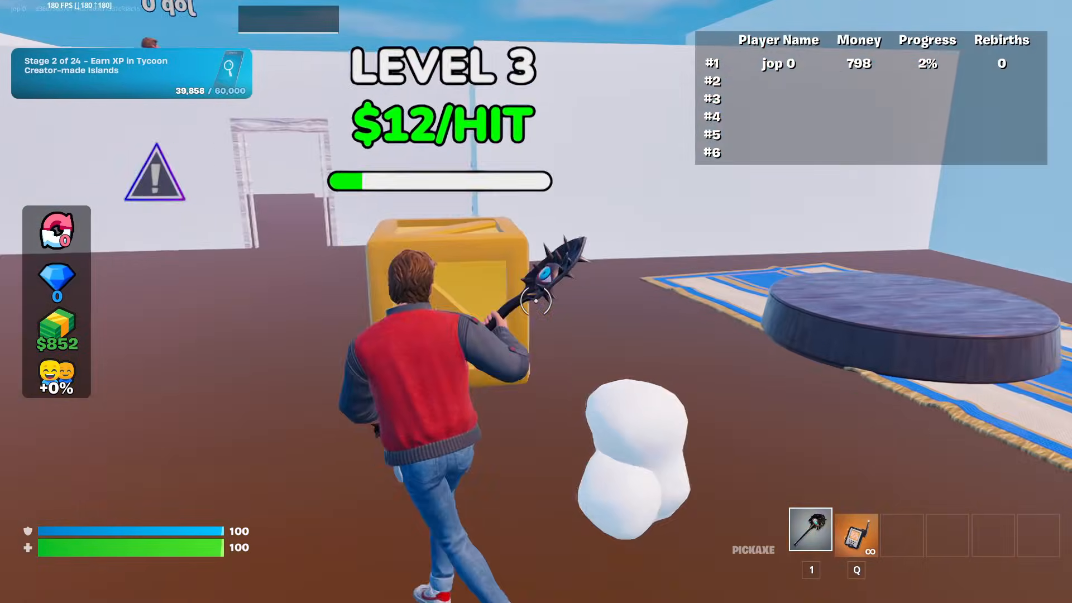
# - Go through the doorway to the front room and look around the paved entrance and the player statue outside
pyautogui.press('w')
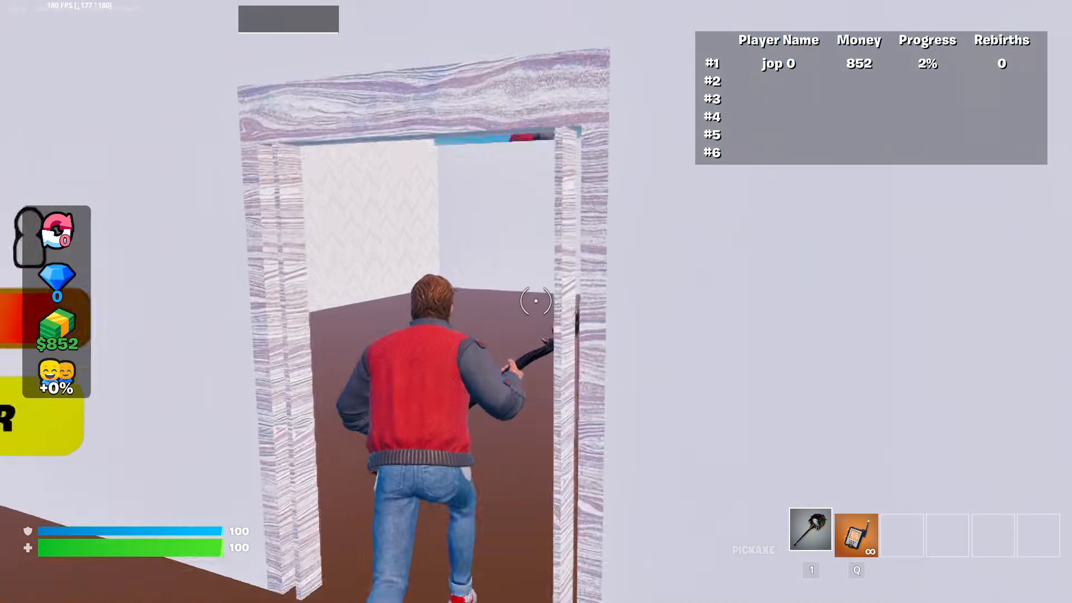
pyautogui.press('w')
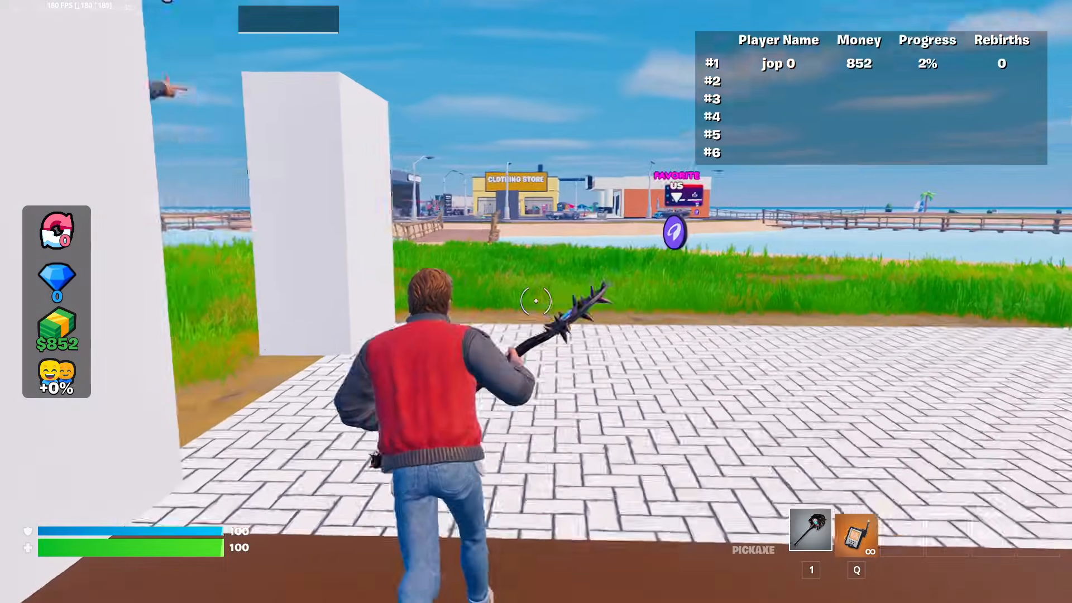
pyautogui.press('d')
pyautogui.press('w')
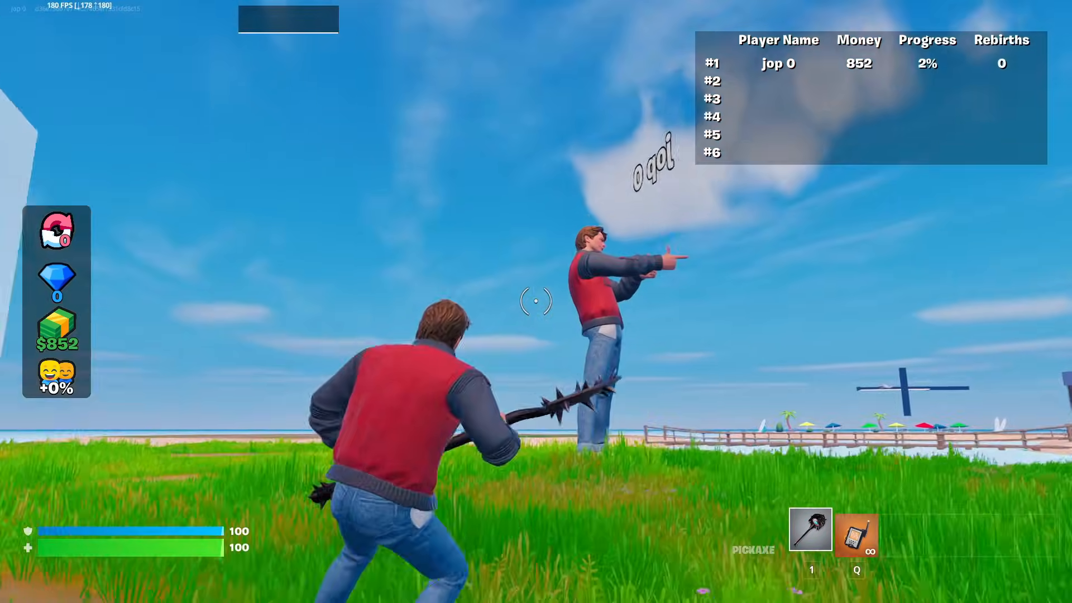
pyautogui.press('w')
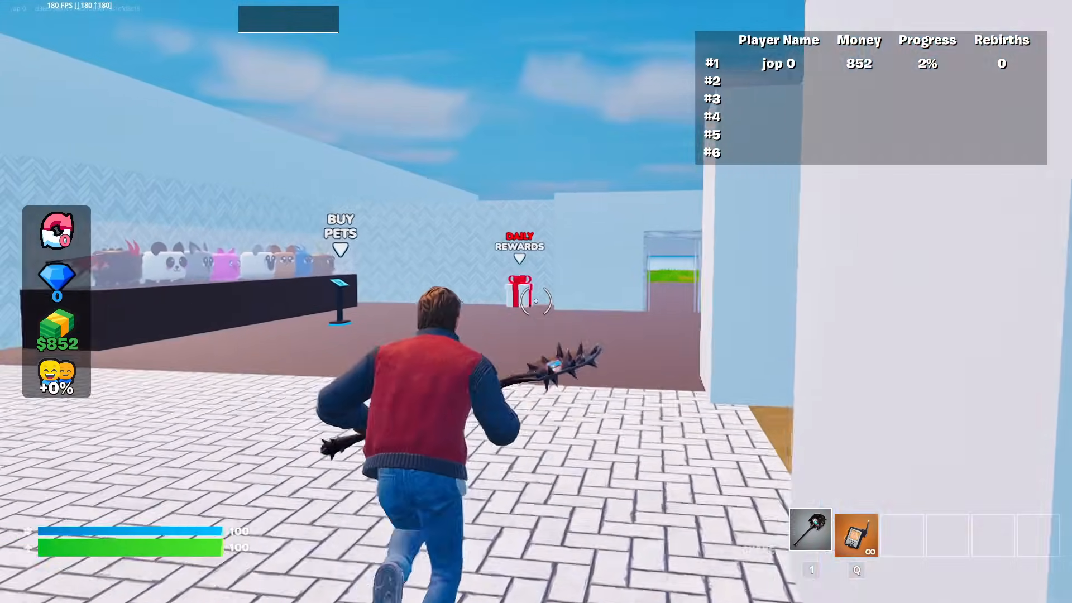
# - Claim the Day 1 daily reward of $250 at the red-ribboned gift box, and go to the pet display
pyautogui.press('w')
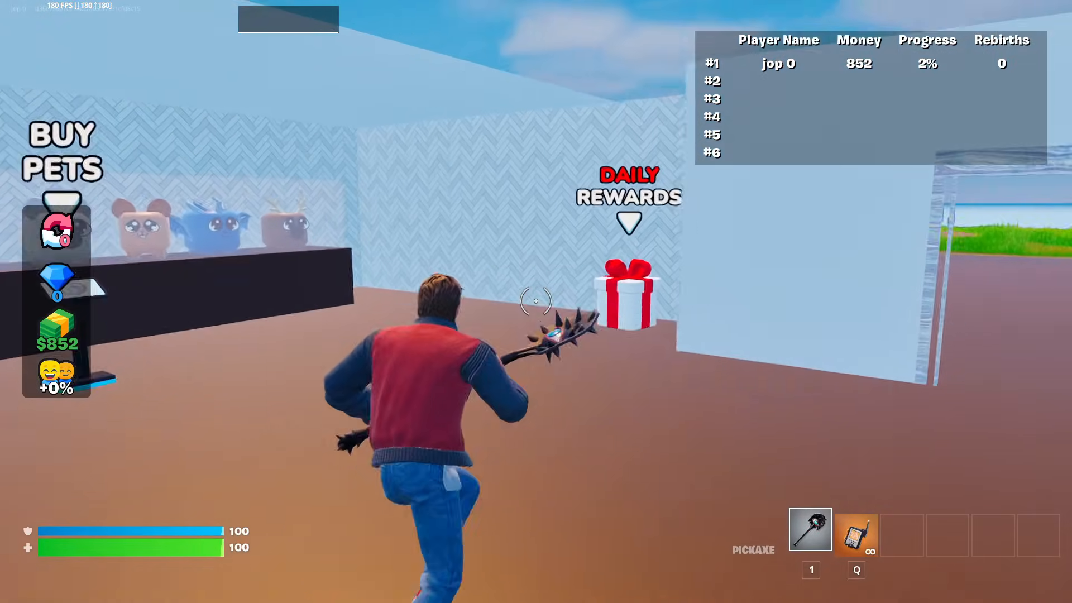
pyautogui.press('e')
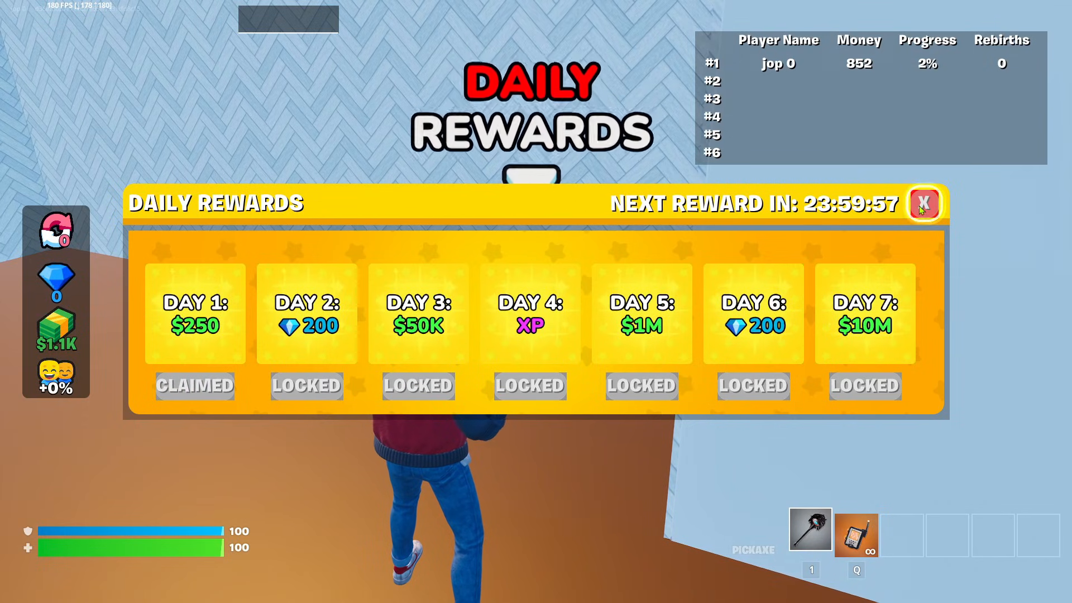
pyautogui.click(923, 203)
pyautogui.press('w')
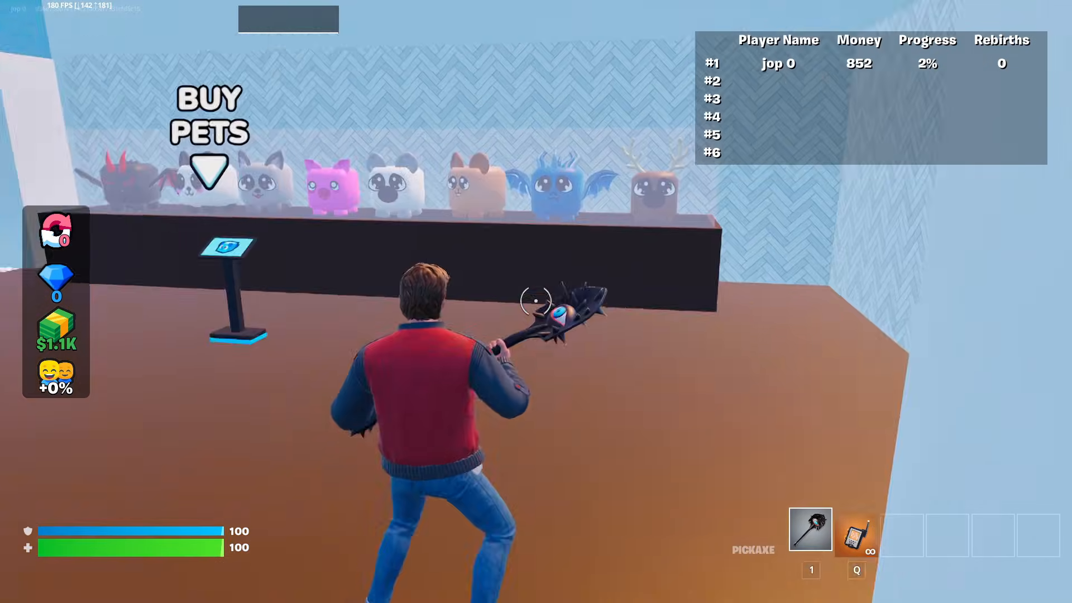
# - Browse the pets for sale at the pet display, comparing their cash bonuses and gem prices, and close the pet shop
pyautogui.press('g')
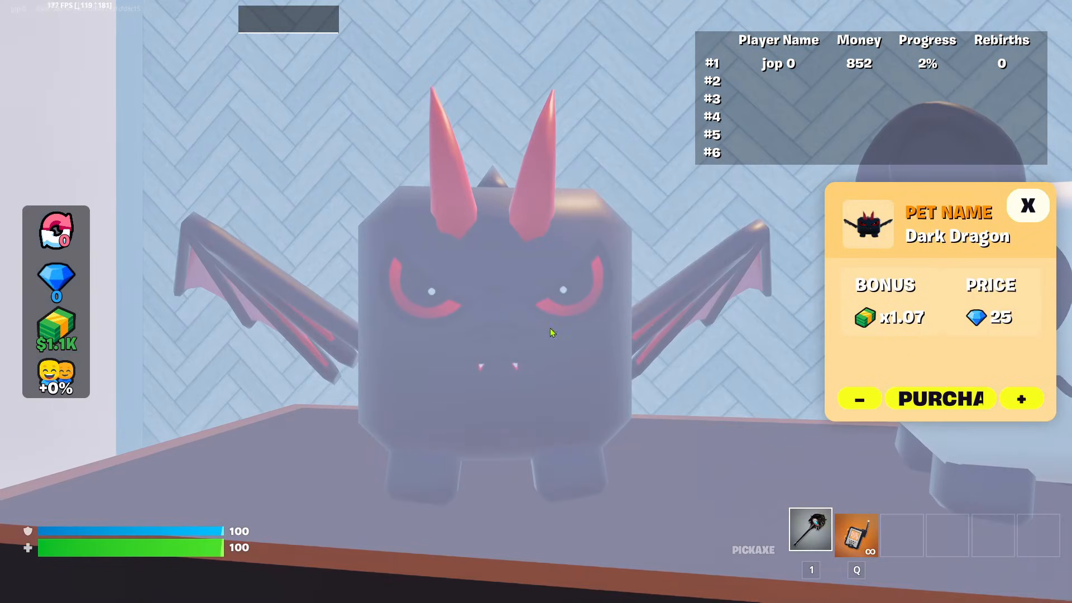
pyautogui.click(1021, 399)
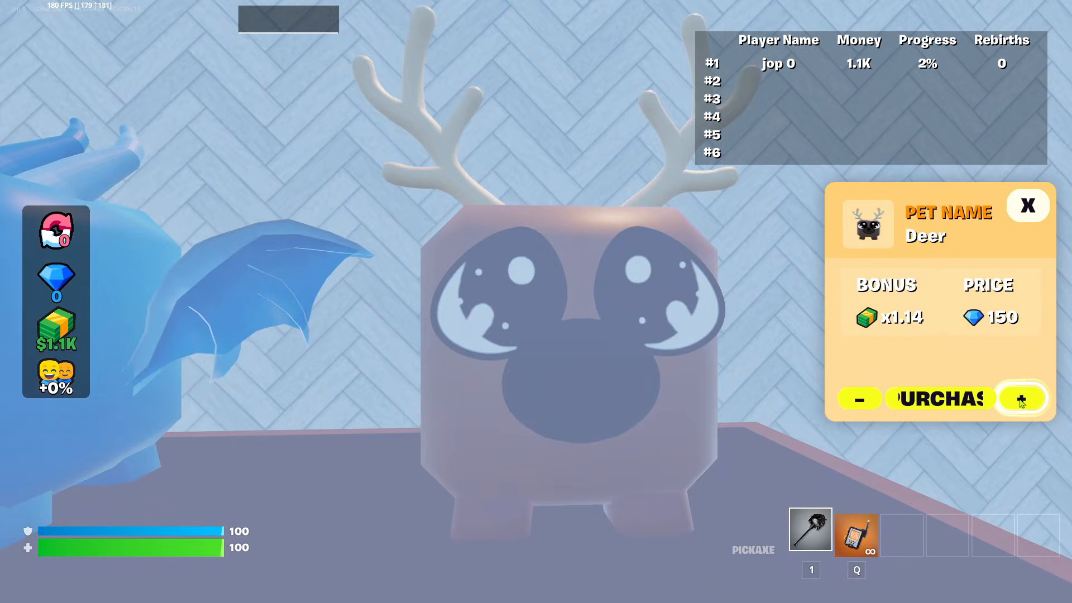
pyautogui.click(1021, 400)
pyautogui.click(1022, 400)
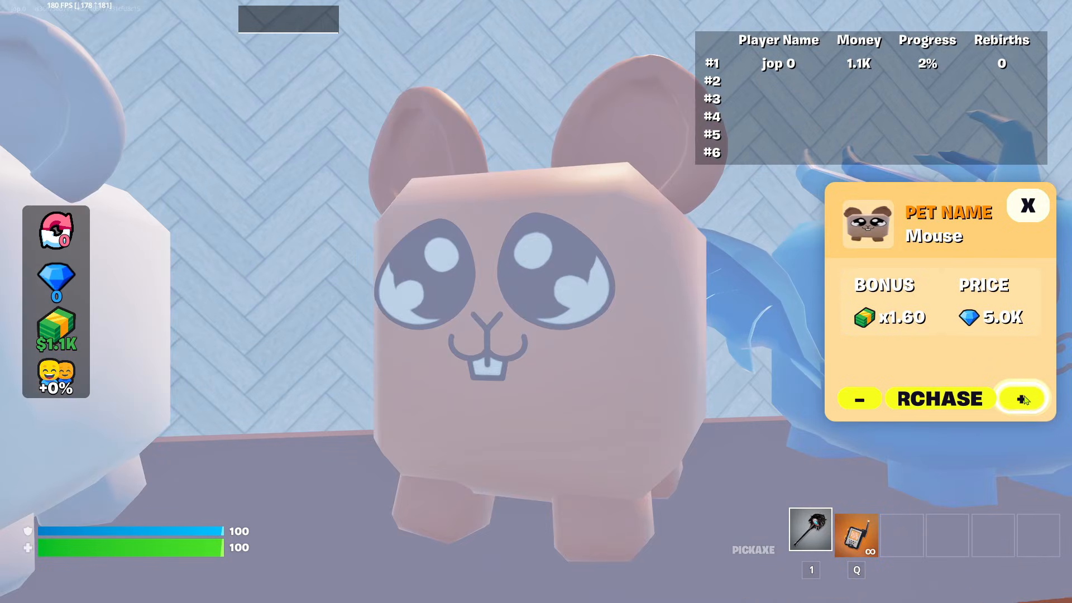
pyautogui.click(1022, 400)
pyautogui.click(1022, 400)
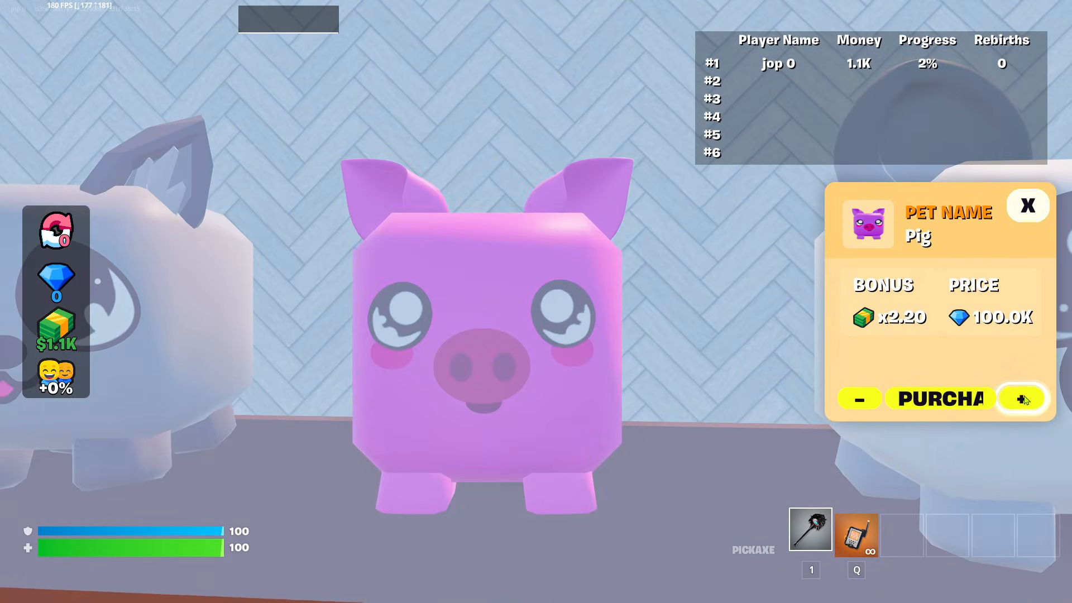
pyautogui.click(1022, 400)
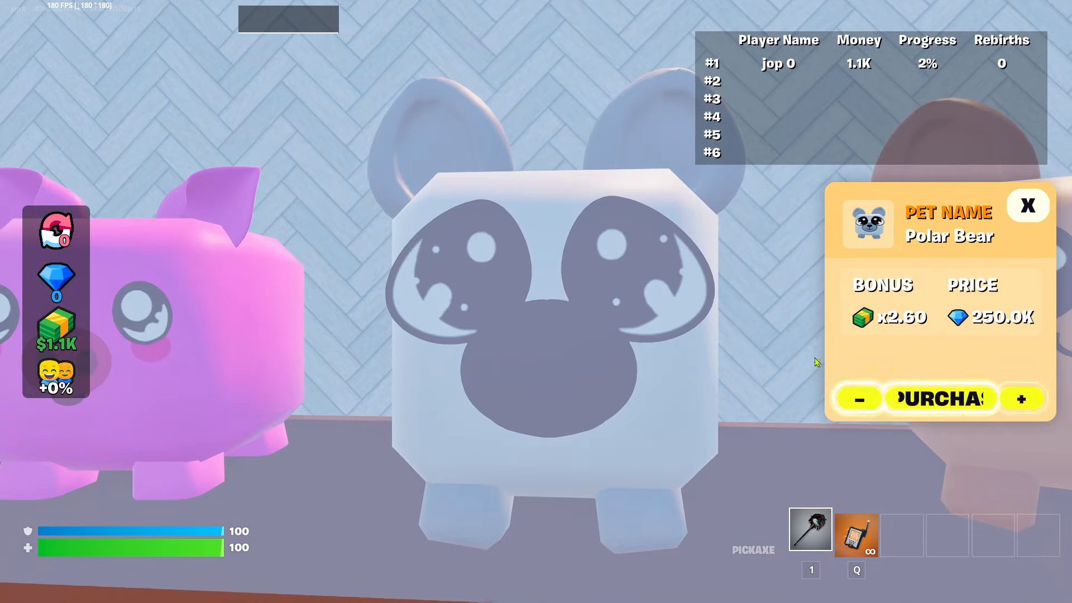
pyautogui.click(1027, 206)
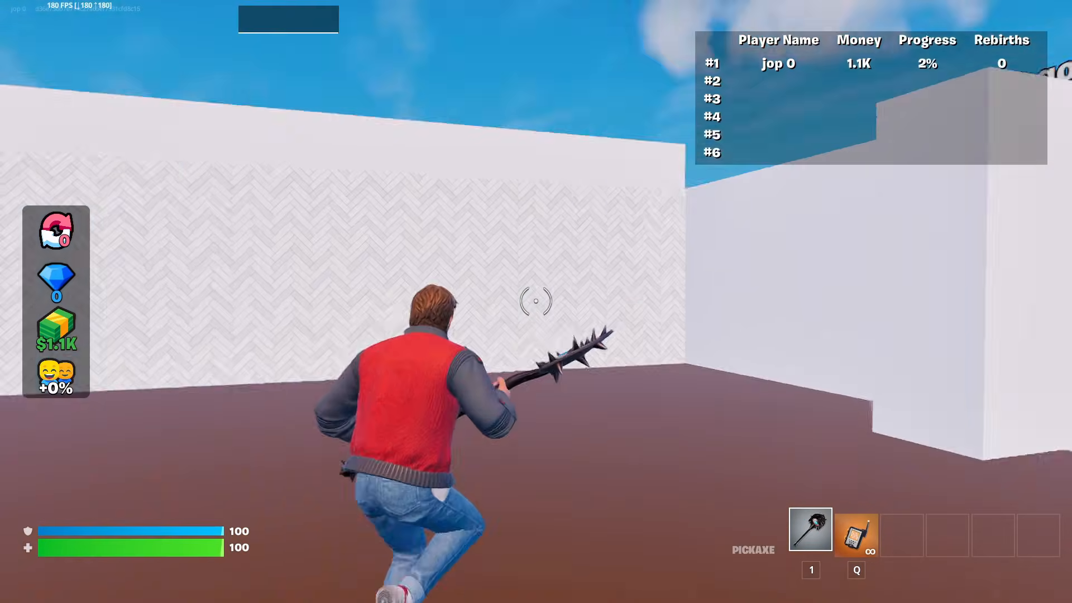
# - Teleport to the Armory with the signal remote, switch back to the pickaxe, and go to the building's entrance
pyautogui.press('q')
pyautogui.click(536, 301)
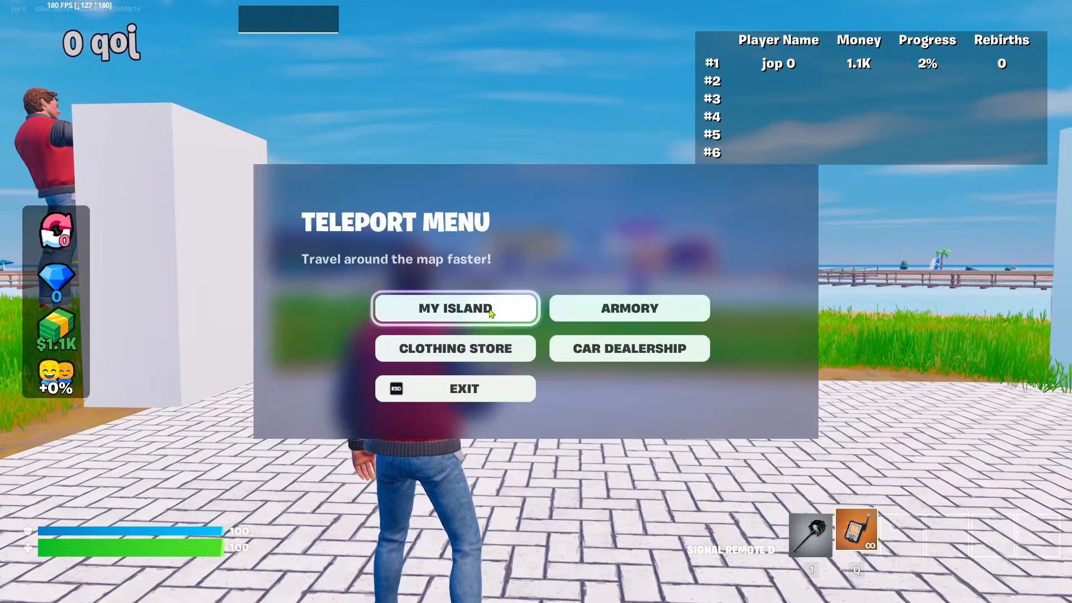
pyautogui.click(650, 312)
pyautogui.press('1')
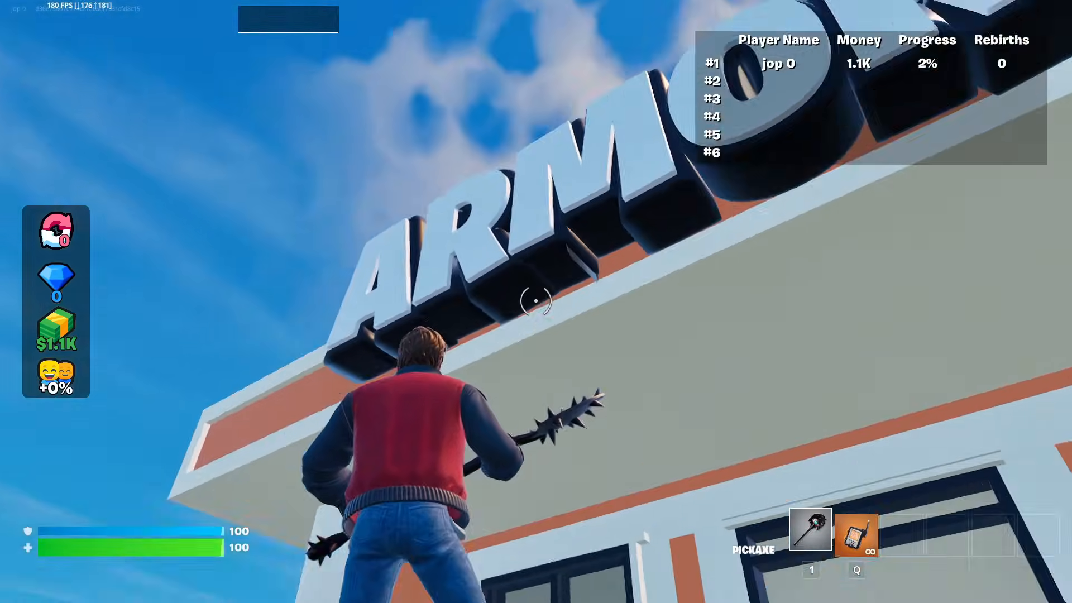
pyautogui.press('w')
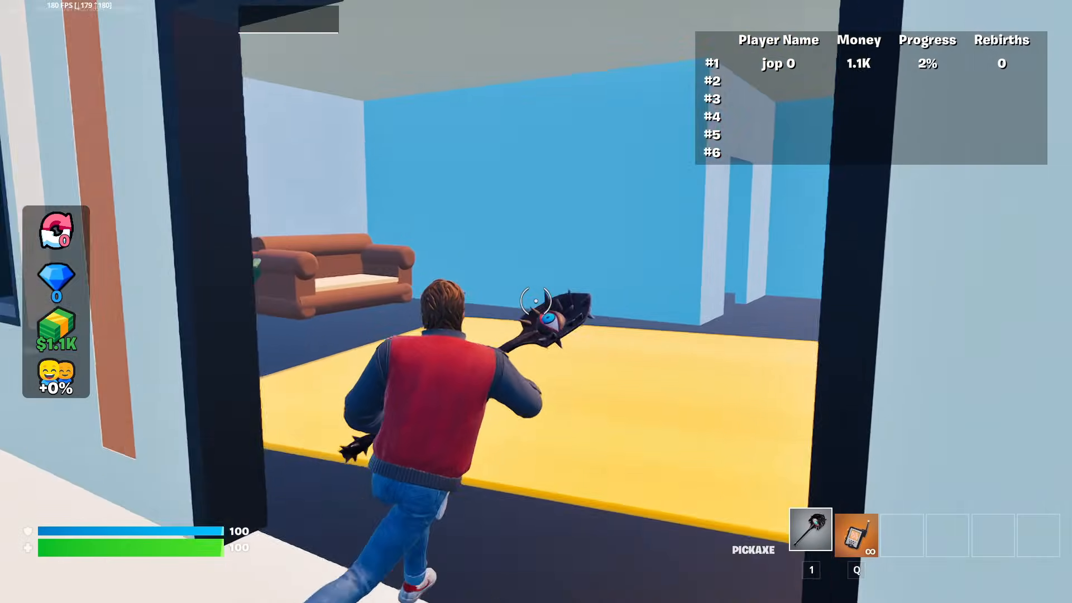
# - Buy the pistol for $100 at the Armory's weapon counter and equip it
pyautogui.press('w')
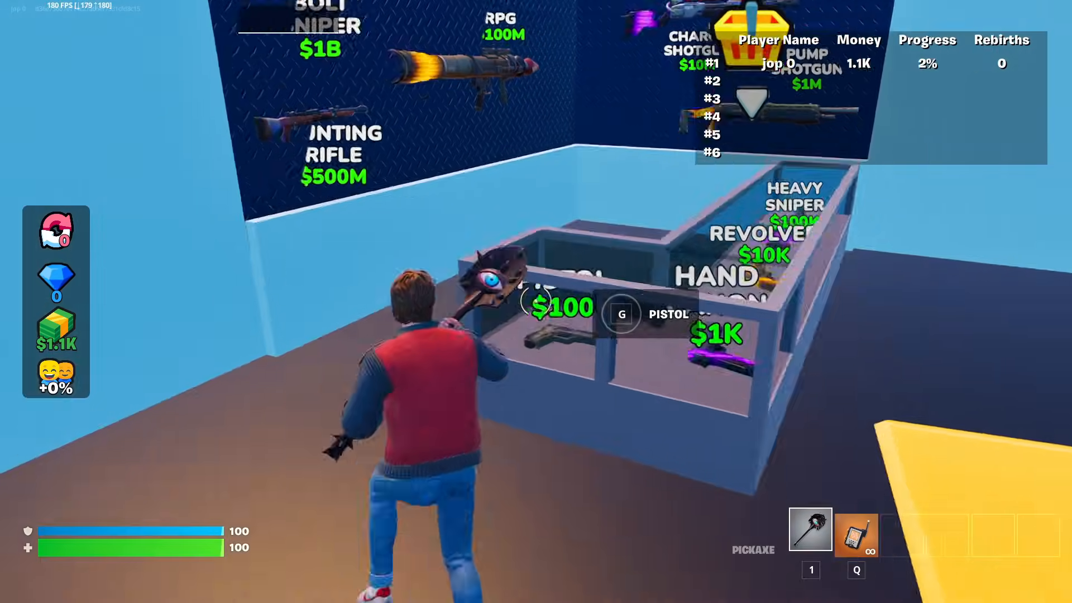
pyautogui.press('g')
pyautogui.press('z')
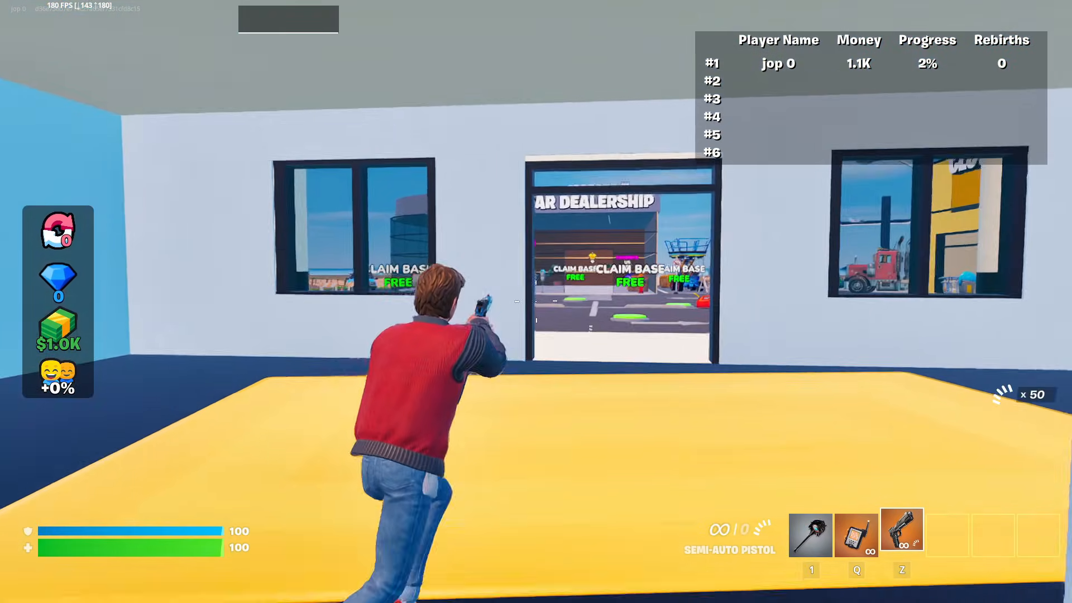
# - Leave the Armory, cross the parking lot to the car dealership entrance, and switch back to the pickaxe
pyautogui.press('w')
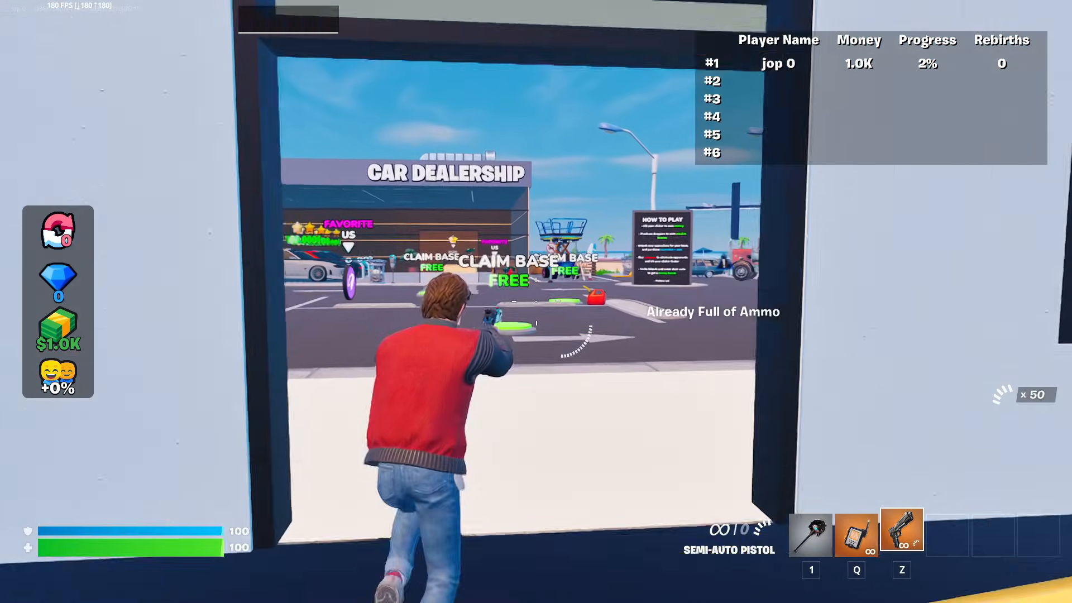
pyautogui.press('w')
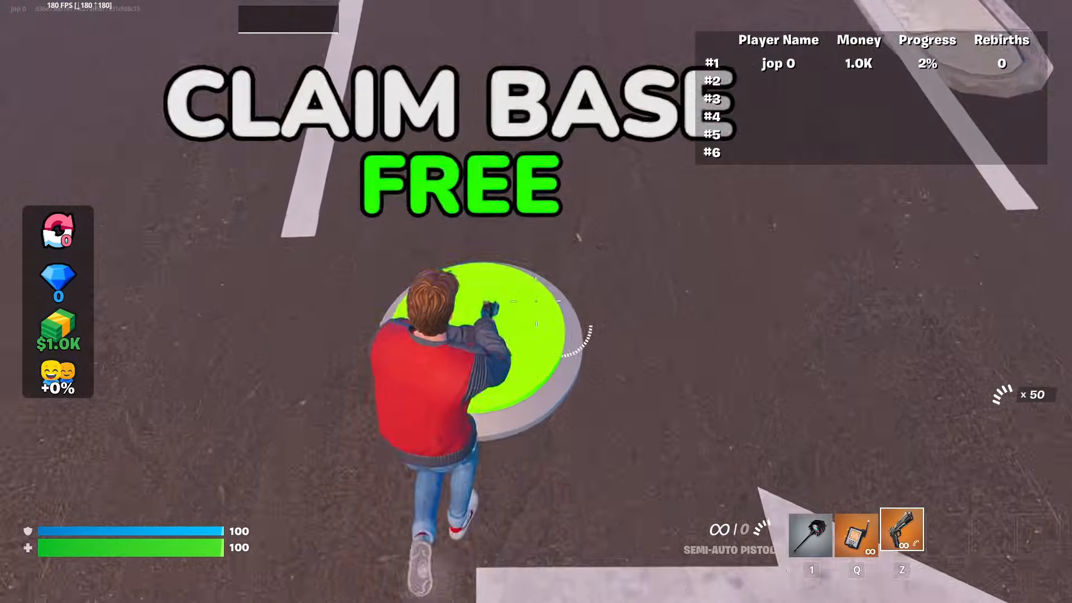
pyautogui.press('w')
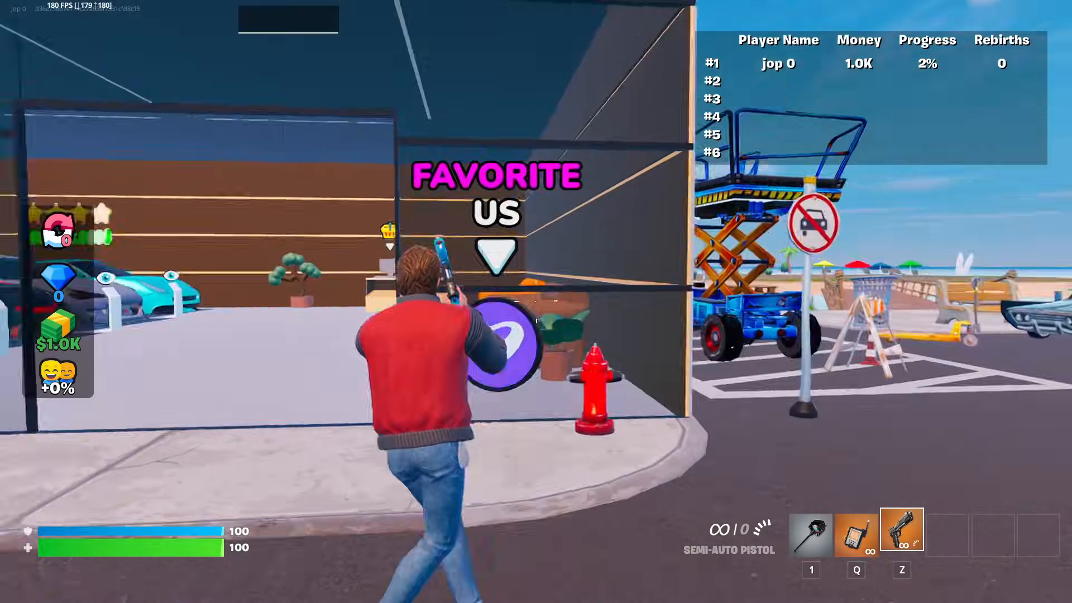
pyautogui.press('w')
pyautogui.press('s')
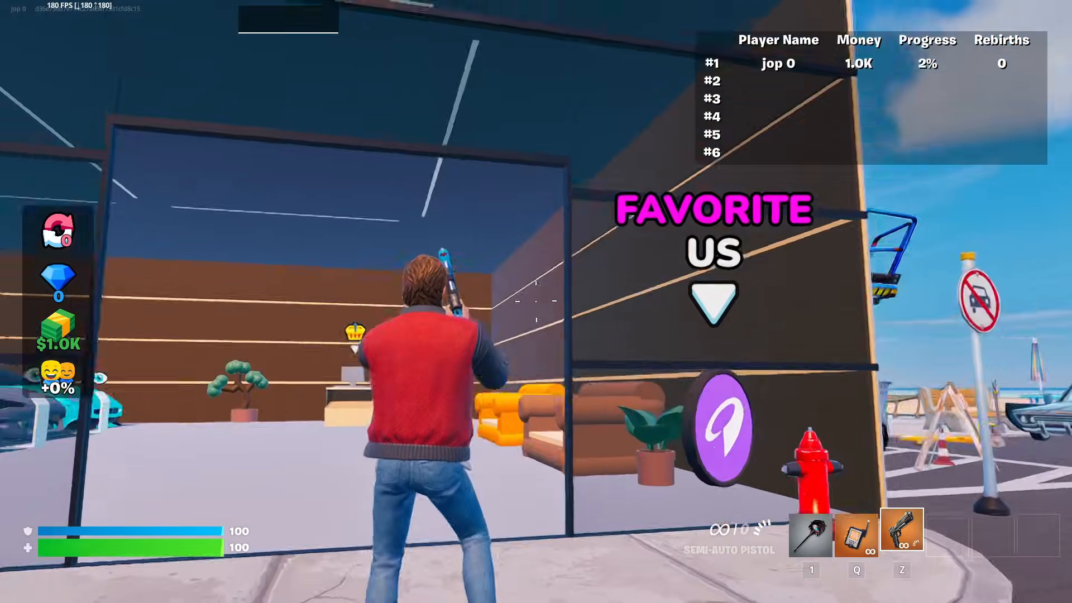
pyautogui.press('w')
pyautogui.press('1')
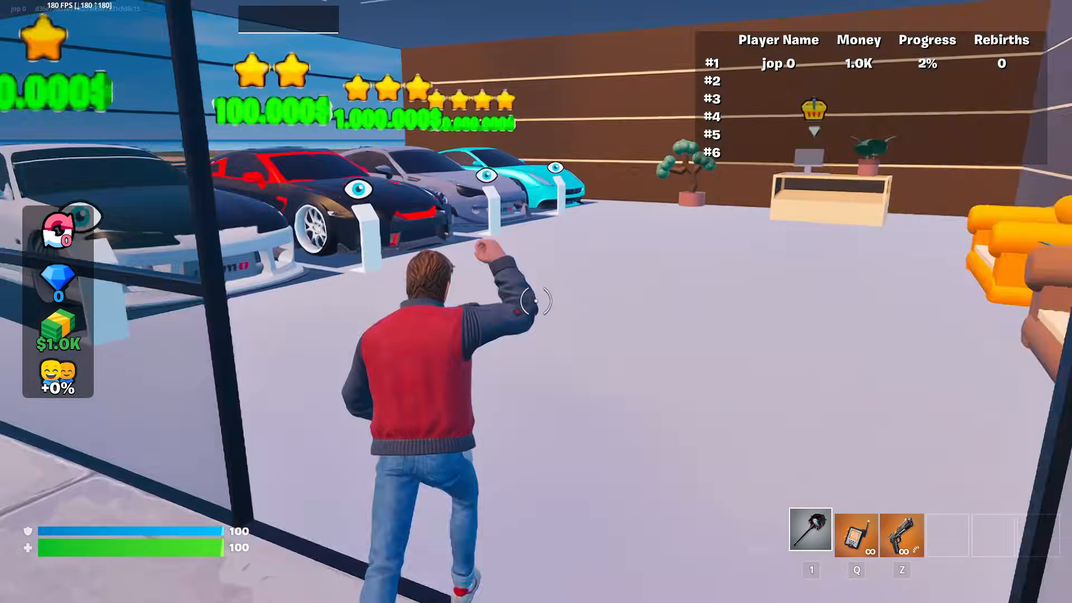
# - View the showcase of the one-star car, and check the prices in the car shop at the dealership desk
pyautogui.press('w')
pyautogui.press('g')
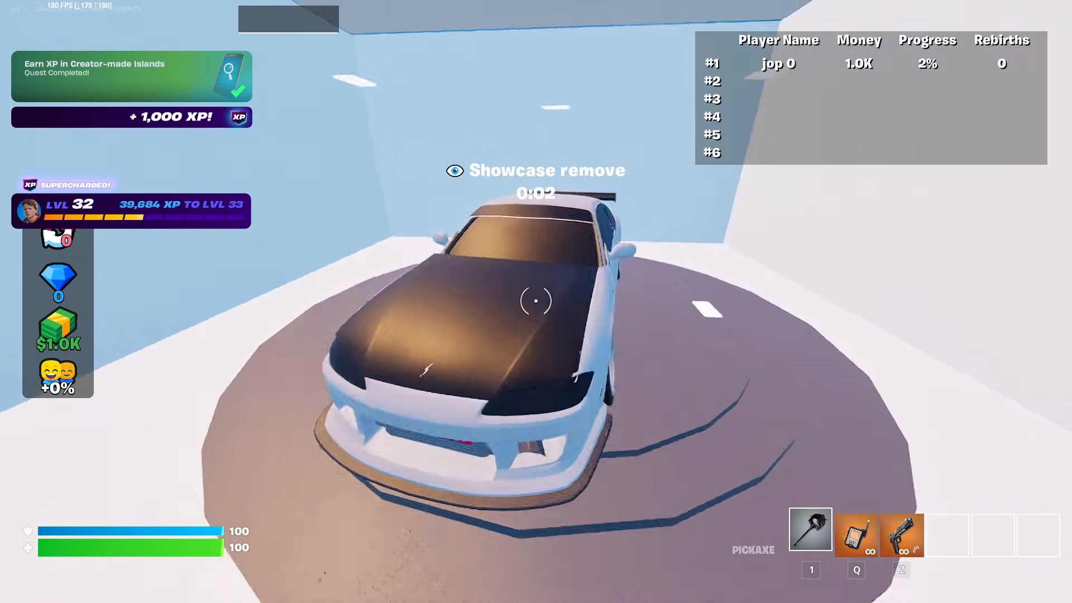
pyautogui.press('w')
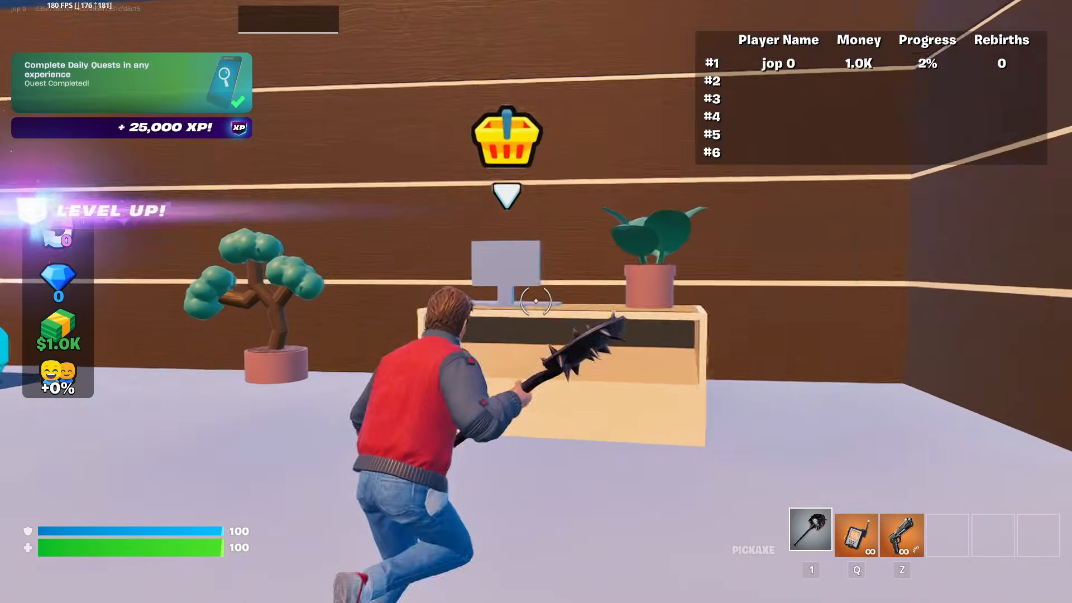
pyautogui.press('e')
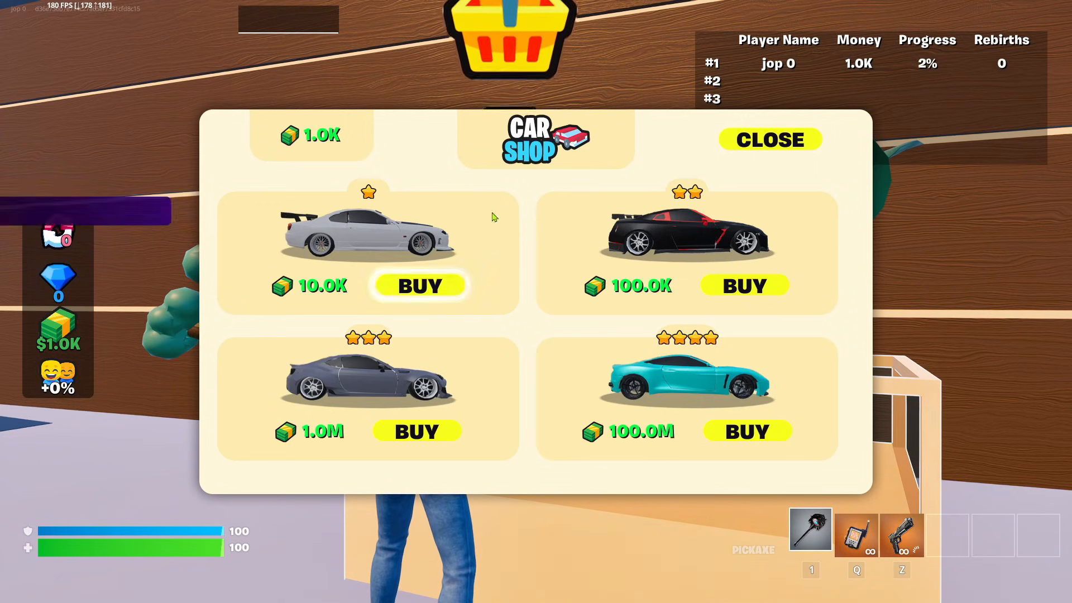
pyautogui.click(791, 150)
# - Leave the car dealership and cross the parking lot to the Clothing Store entrance to look at the mannequins
pyautogui.press('w')
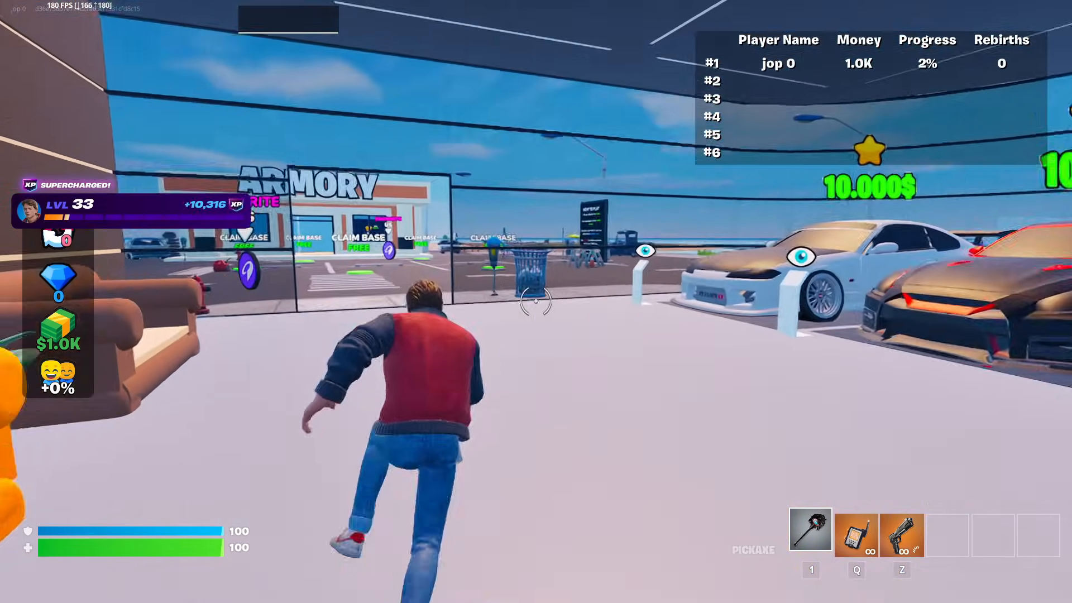
pyautogui.press('w')
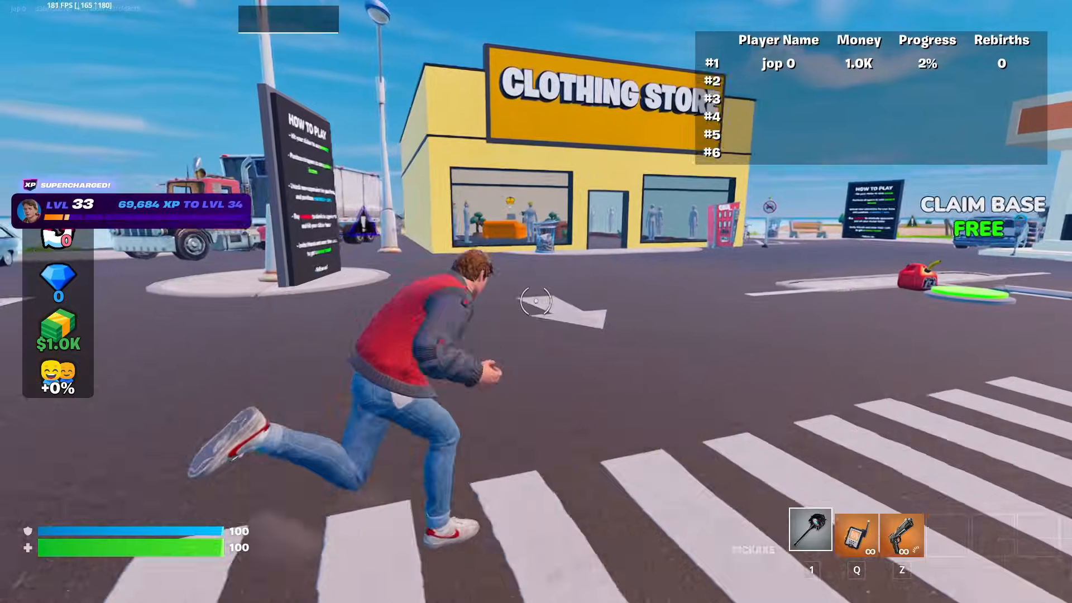
pyautogui.press('w')
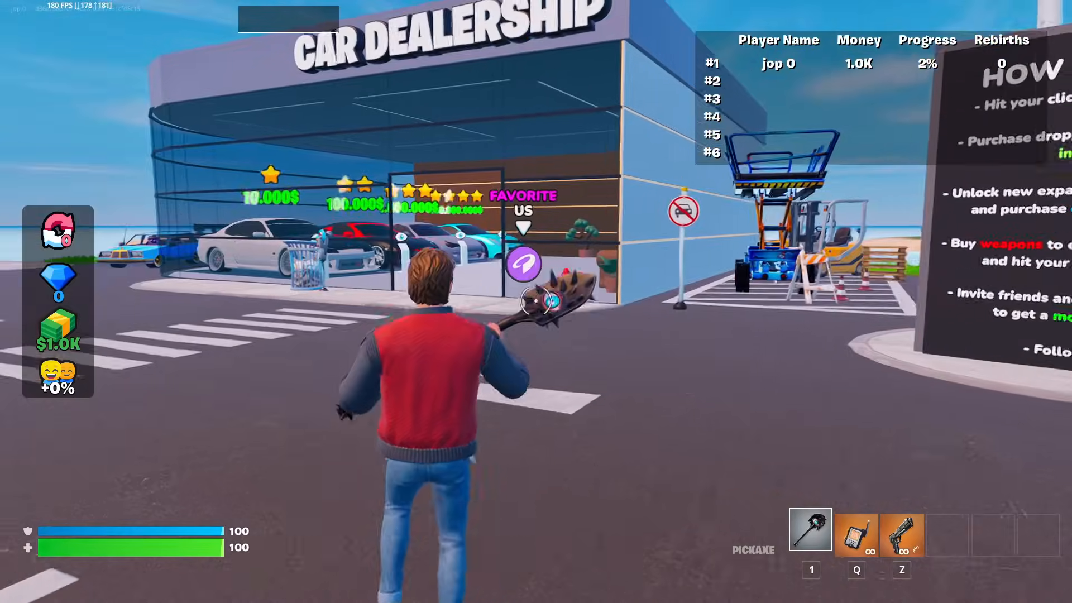
pyautogui.press('w')
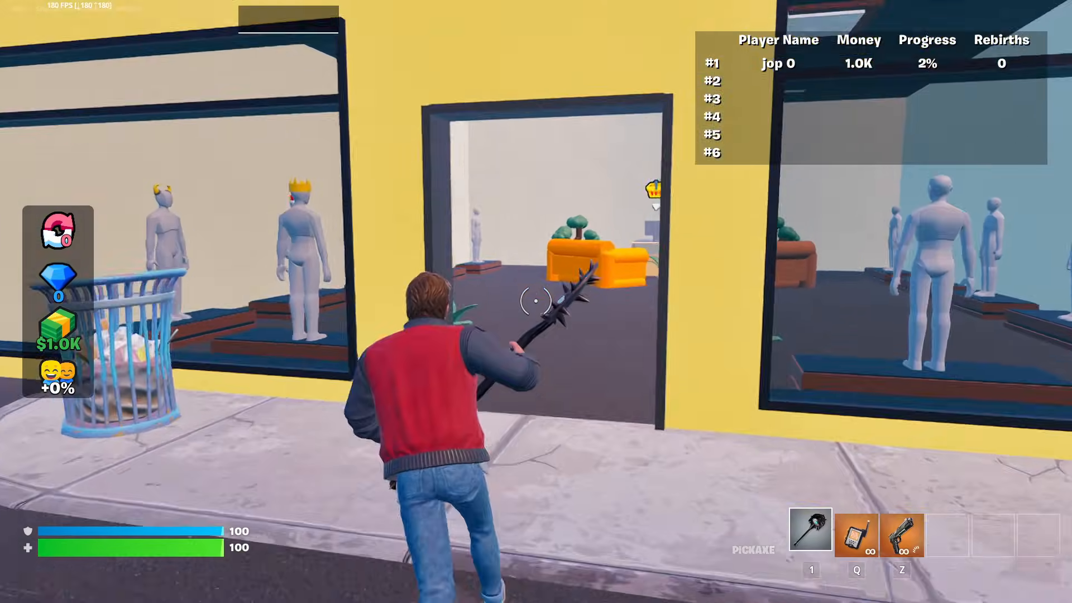
# - Return to the car dealership and look over the row of cars from one to four stars
pyautogui.press('w')
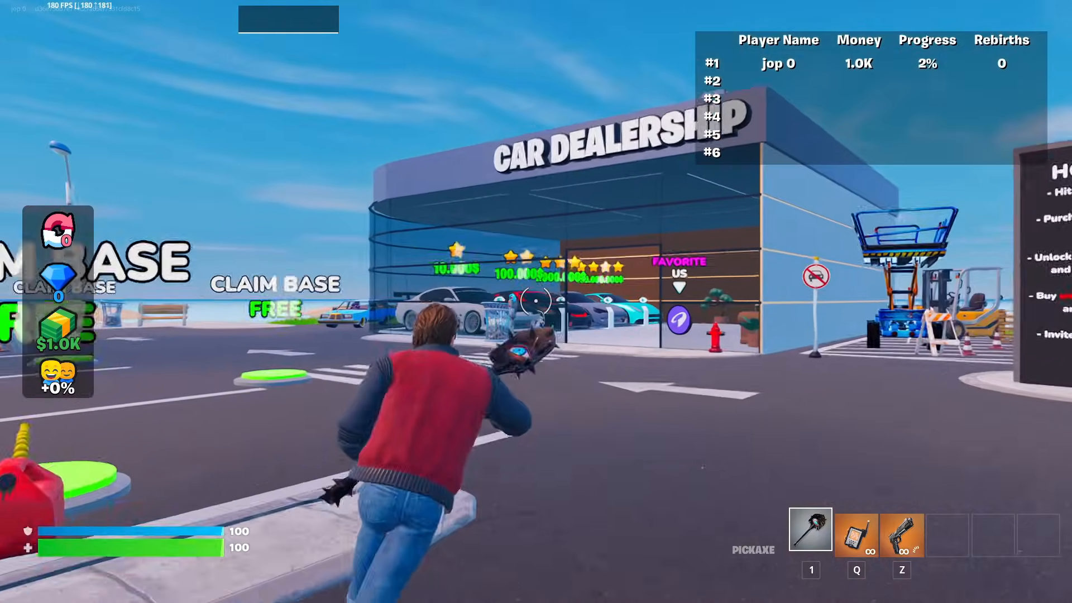
pyautogui.press('w')
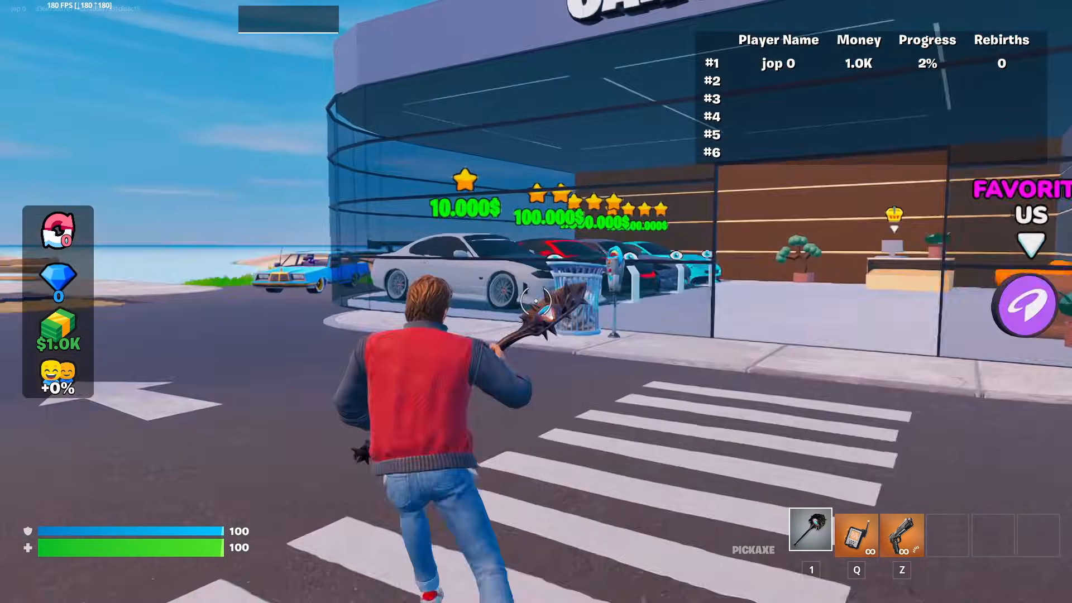
pyautogui.press('w')
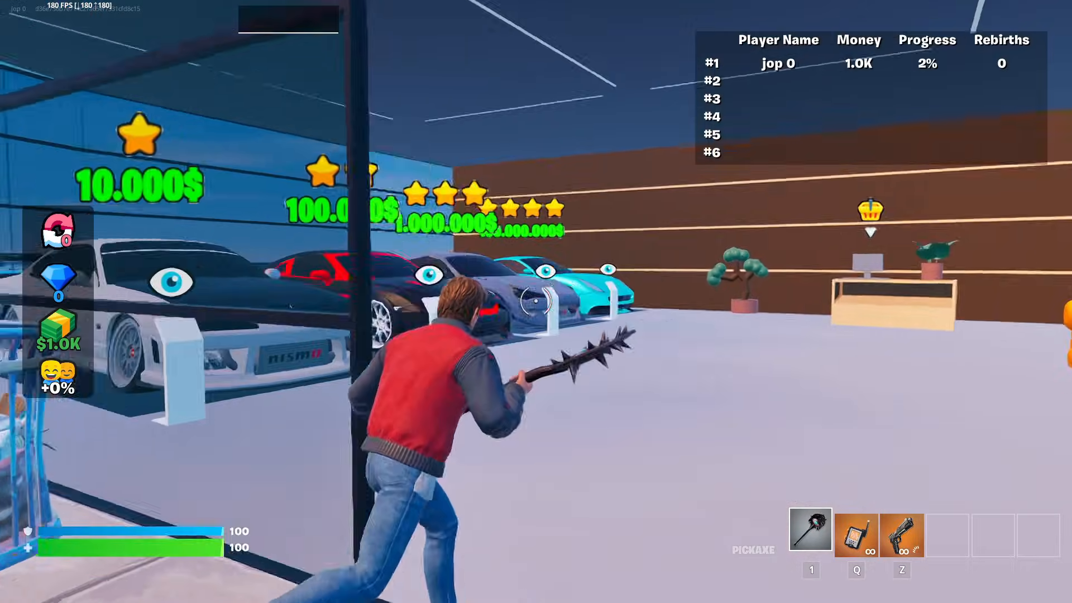
pyautogui.press('w')
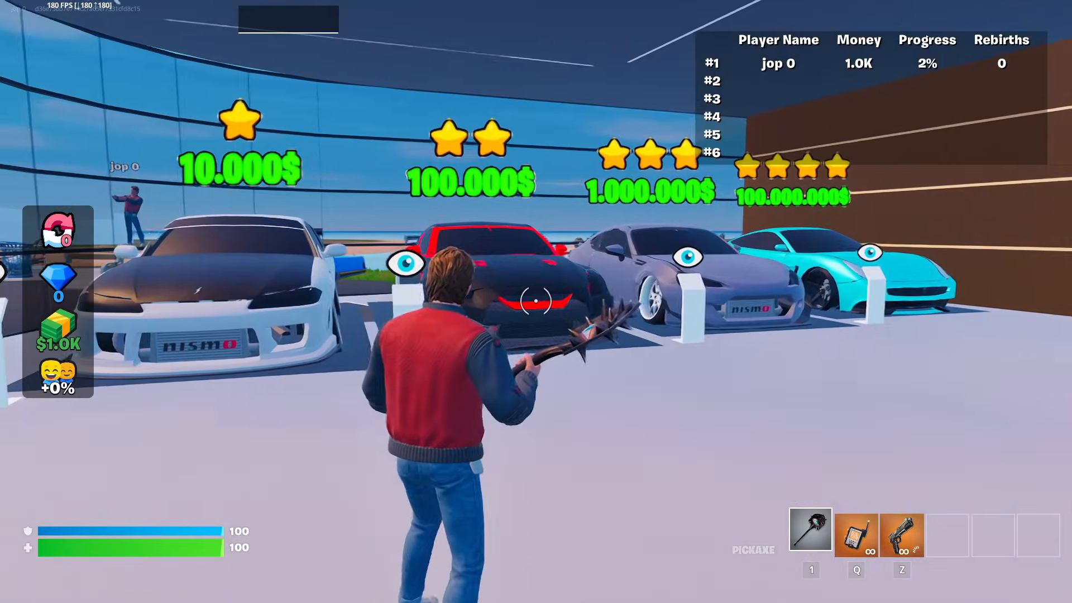
# - Cross the parking lot towards the Clothing Store and read the How to Play board
pyautogui.press('w')
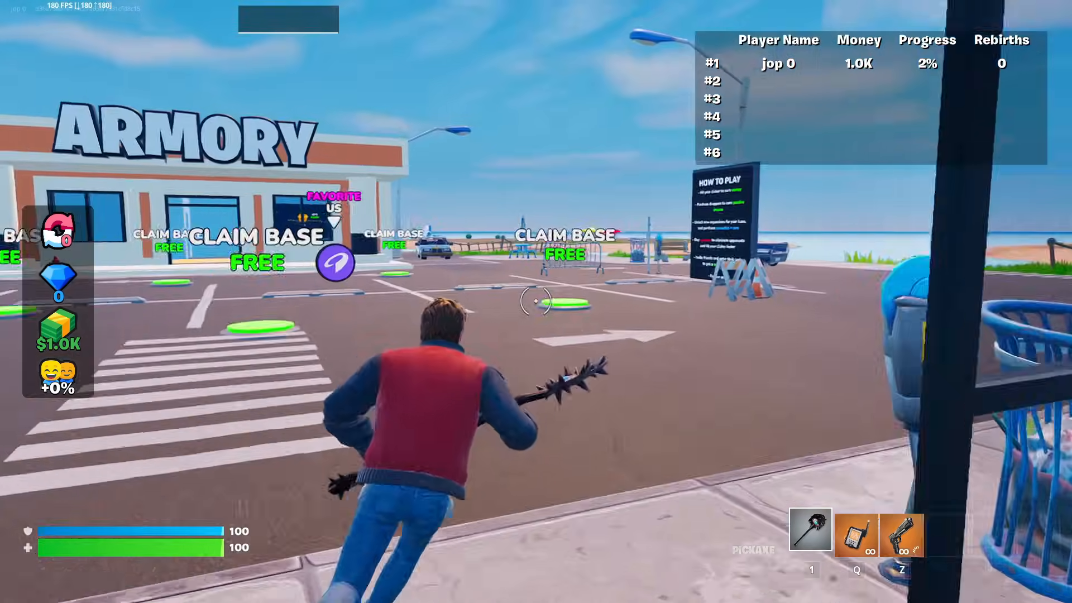
pyautogui.press('w')
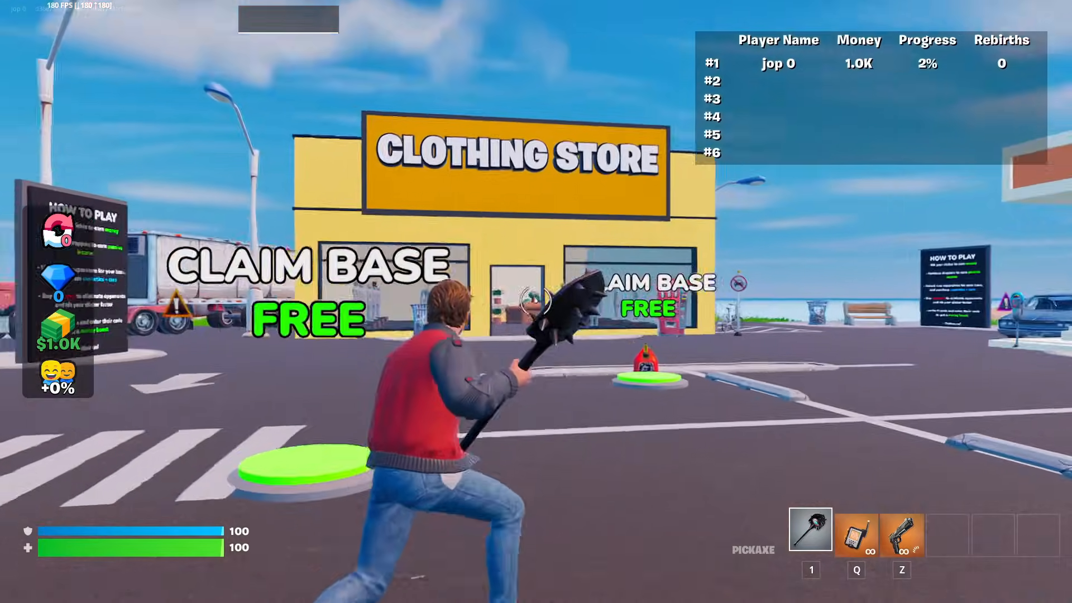
pyautogui.press('w')
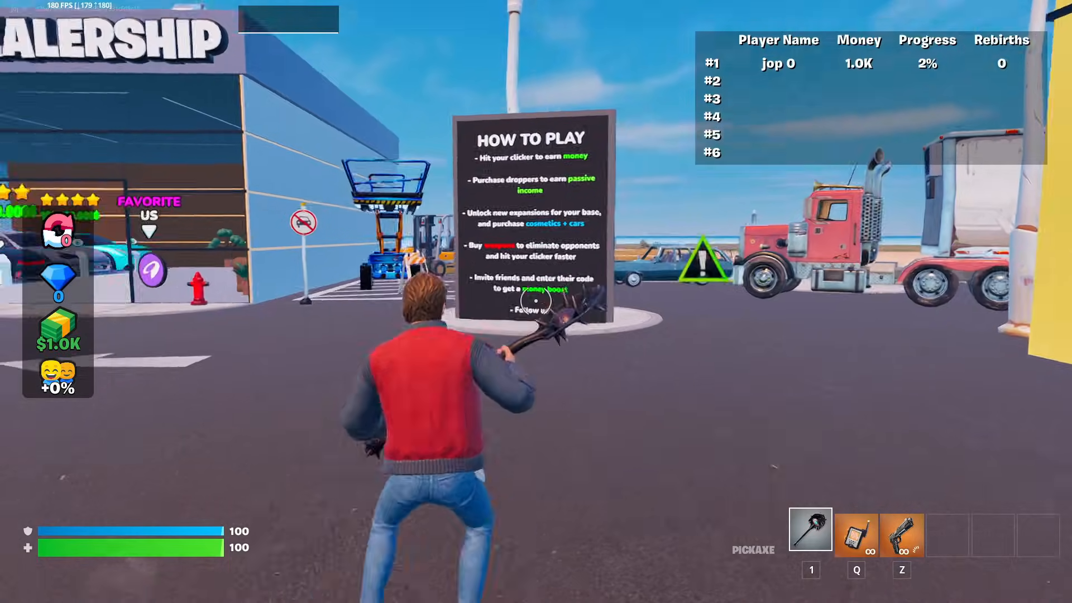
# - Teleport back to the player's own island with the signal remote and equip the pickaxe
pyautogui.press('w')
pyautogui.press('q')
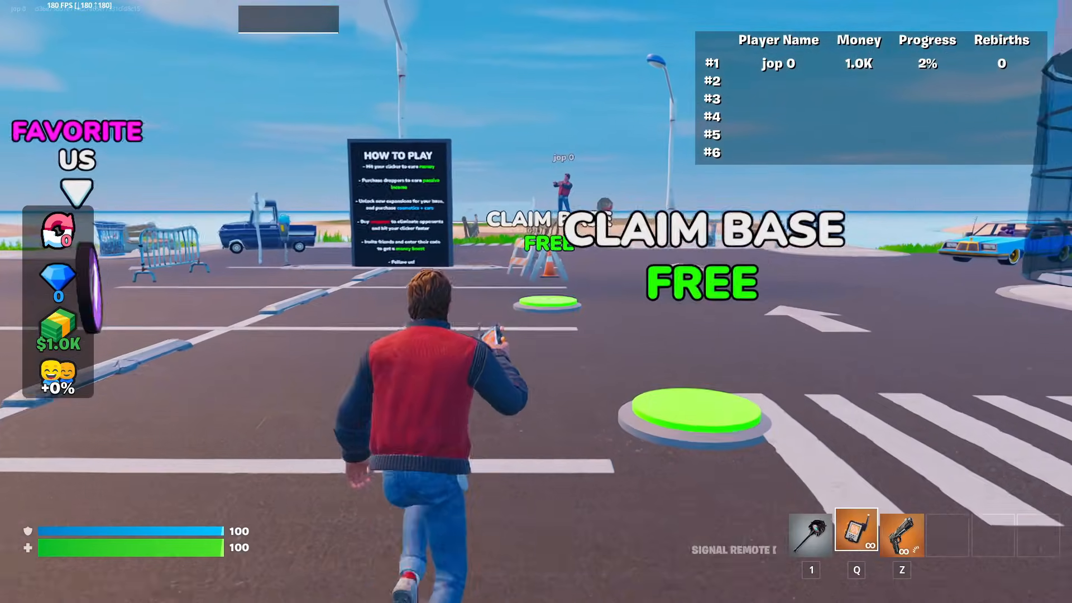
pyautogui.click(531, 303)
pyautogui.press('w')
pyautogui.press('1')
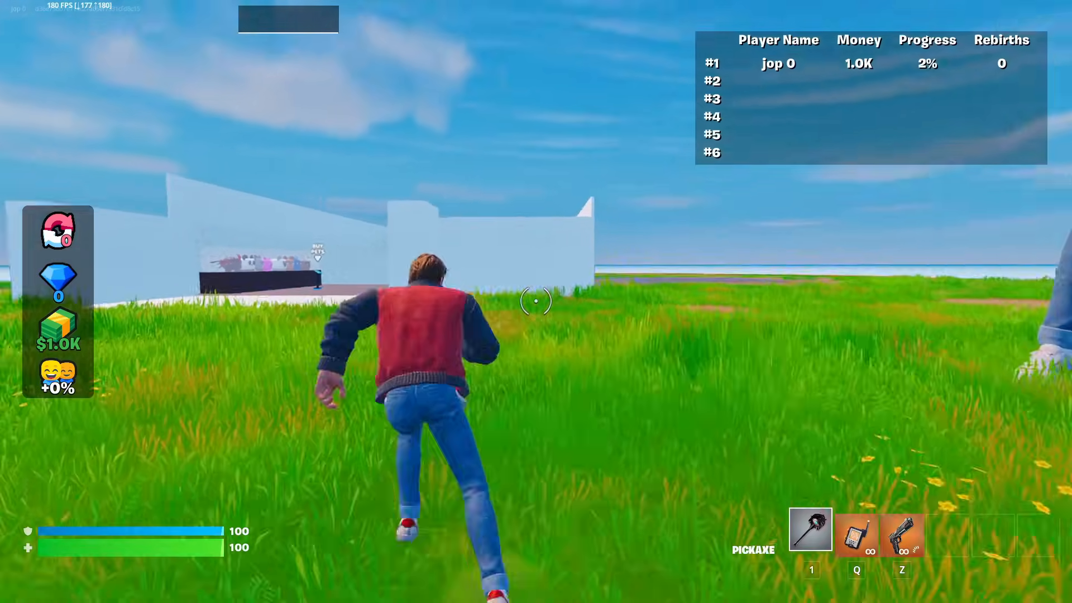
# - Run across the grass and through the base's front room to the level 3 crate
pyautogui.press('w')
pyautogui.press('space')
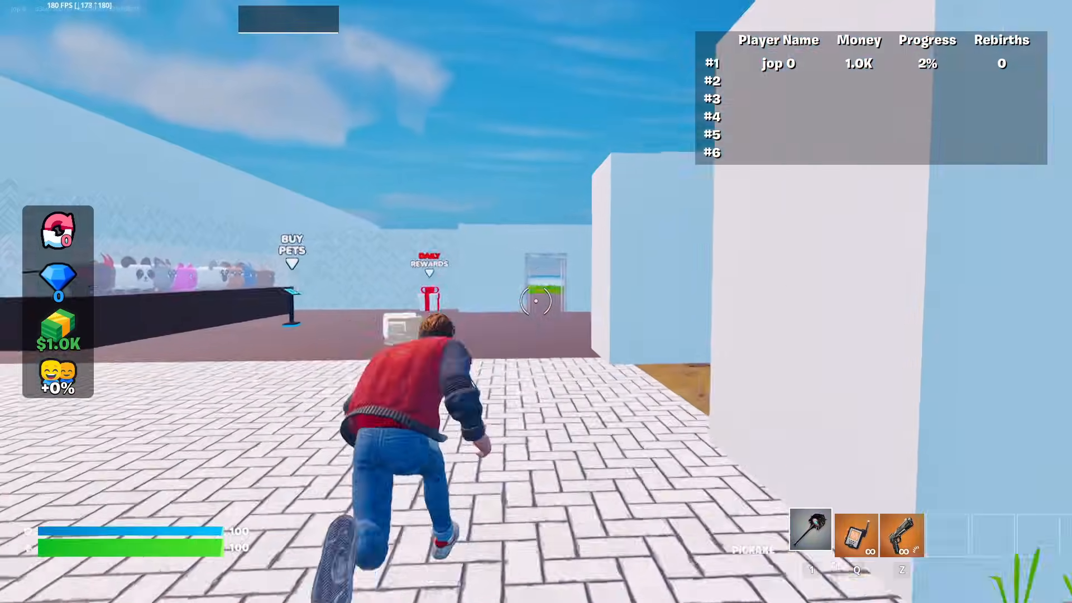
pyautogui.press('w')
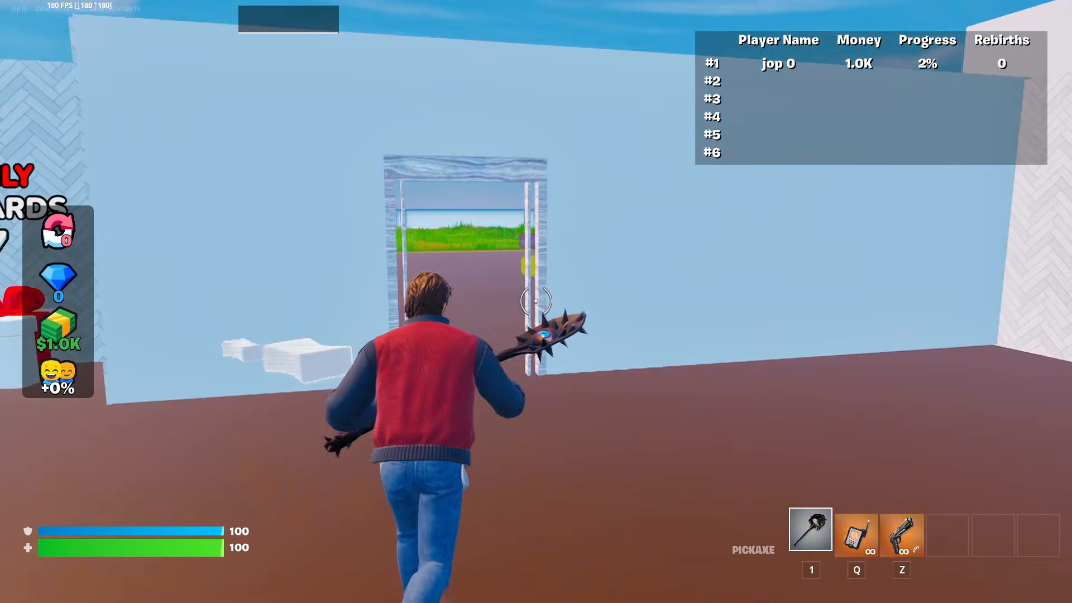
pyautogui.press('w')
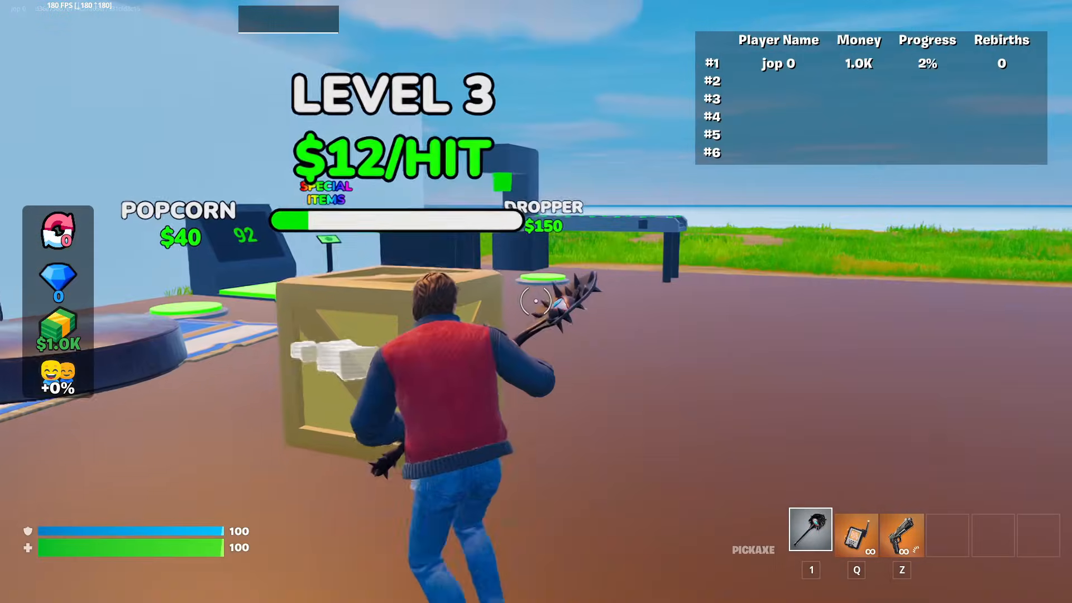
# - Hit the level 3 crate repeatedly with the pickaxe to collect $12 per hit
pyautogui.press('d')
pyautogui.click(536, 301)
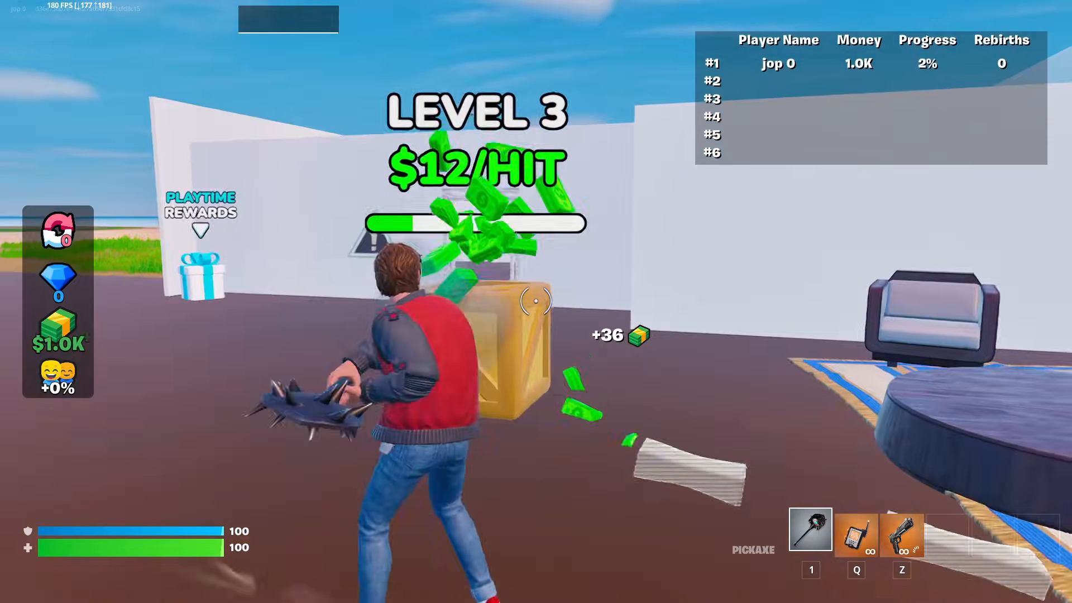
pyautogui.click(536, 300)
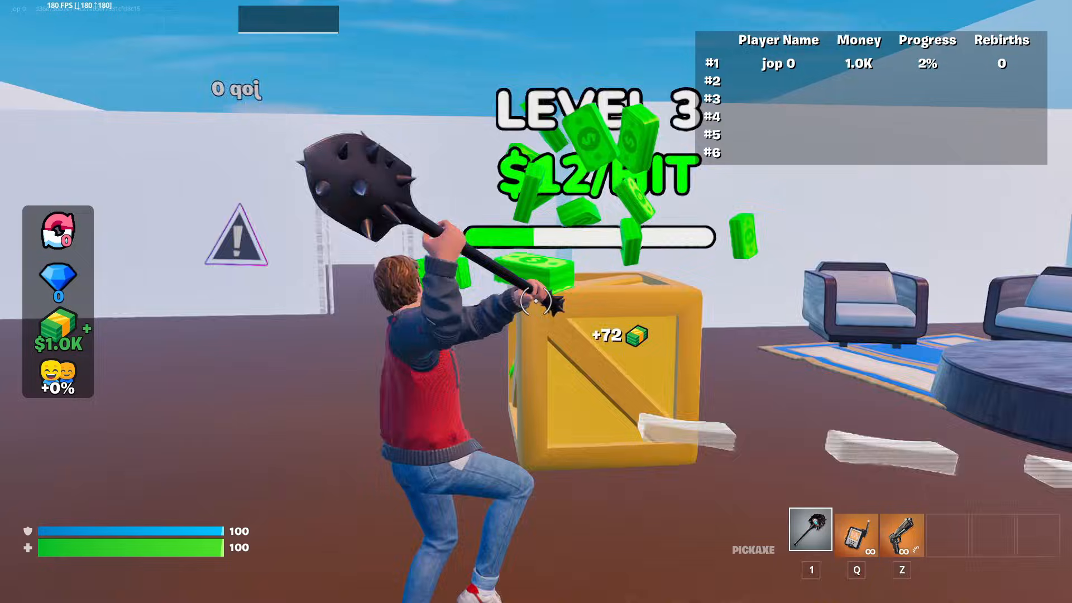
pyautogui.click(535, 301)
pyautogui.click(536, 301)
pyautogui.click(536, 301)
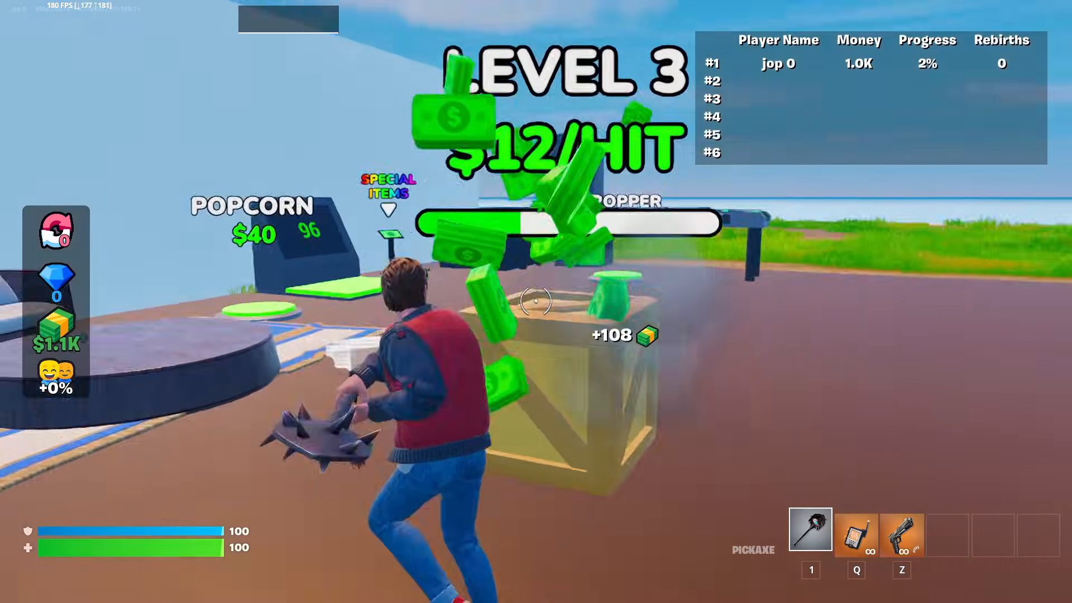
pyautogui.click(536, 301)
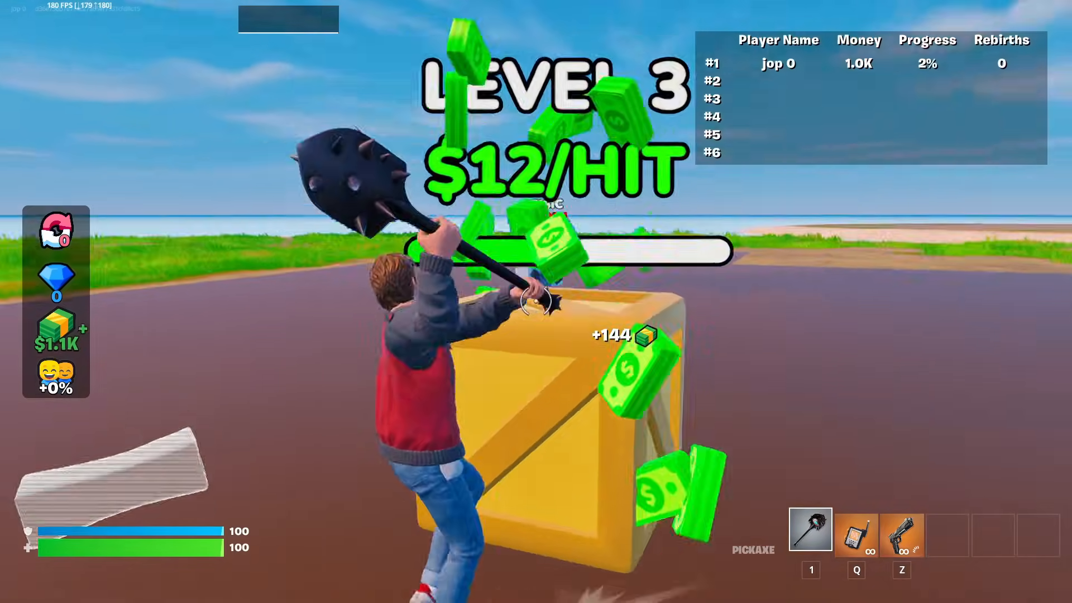
pyautogui.click(536, 301)
pyautogui.click(536, 301)
pyautogui.click(536, 301)
pyautogui.click(536, 301)
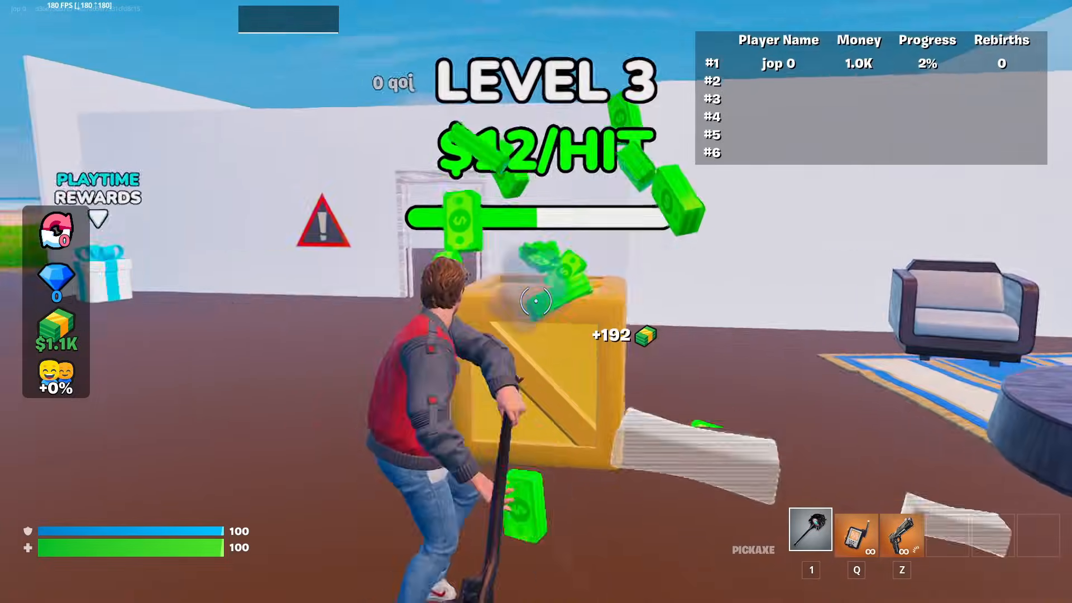
pyautogui.click(536, 300)
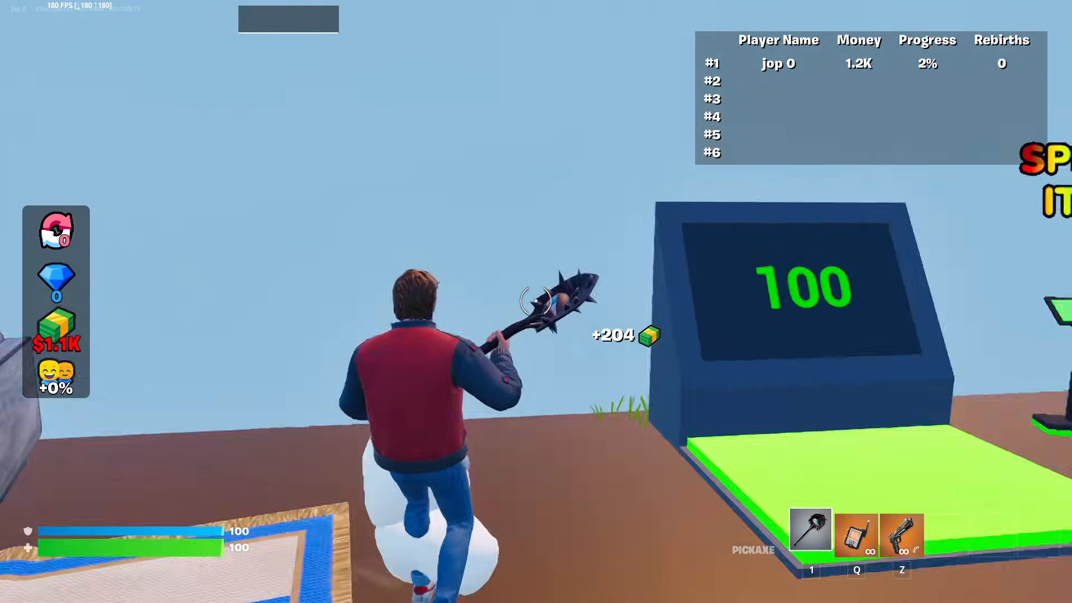
# - Buy the $40 popcorn machine, the $150 dropper, the $70 and $100 plants and the $90 dog bed for the base
pyautogui.press('w')
pyautogui.press('shift')
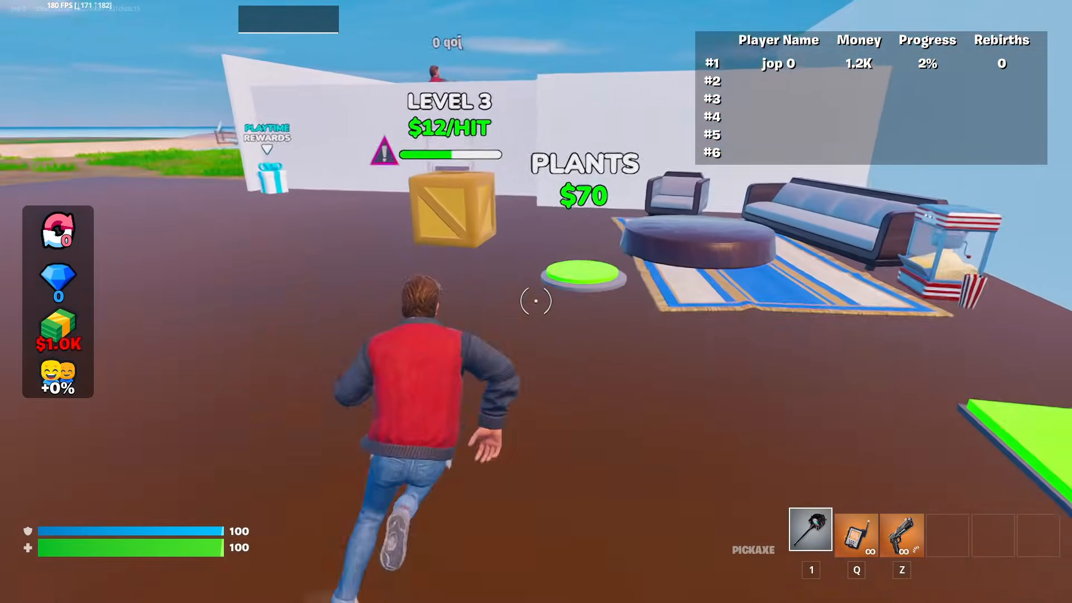
pyautogui.press('w')
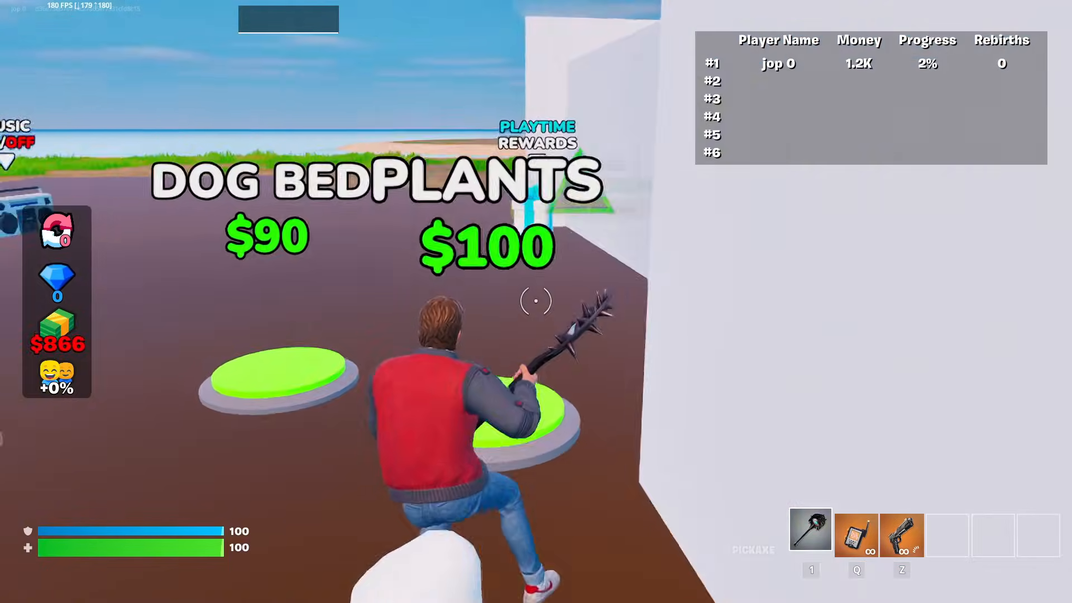
pyautogui.press('w')
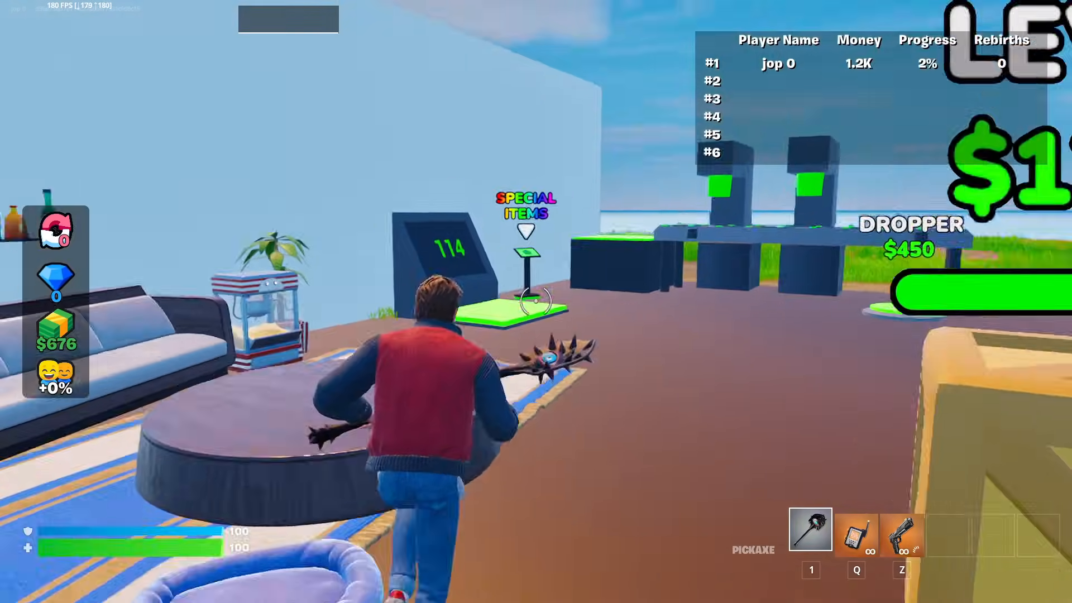
# - Browse the Special Items offers, view the Grappler's details, and close them without purchasing
pyautogui.press('w')
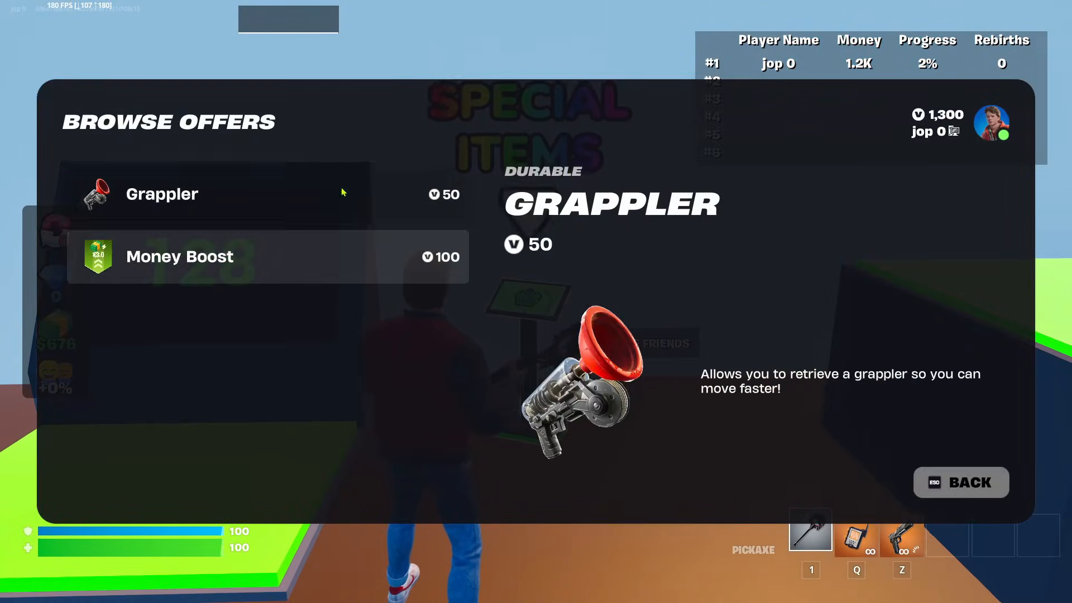
pyautogui.click(271, 200)
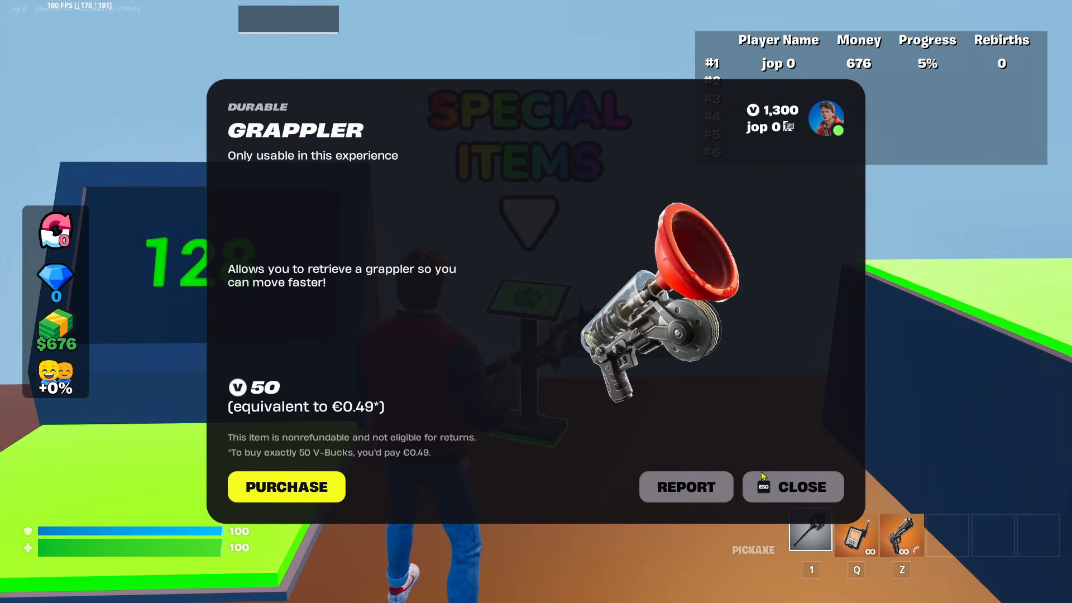
pyautogui.click(786, 475)
pyautogui.press('s')
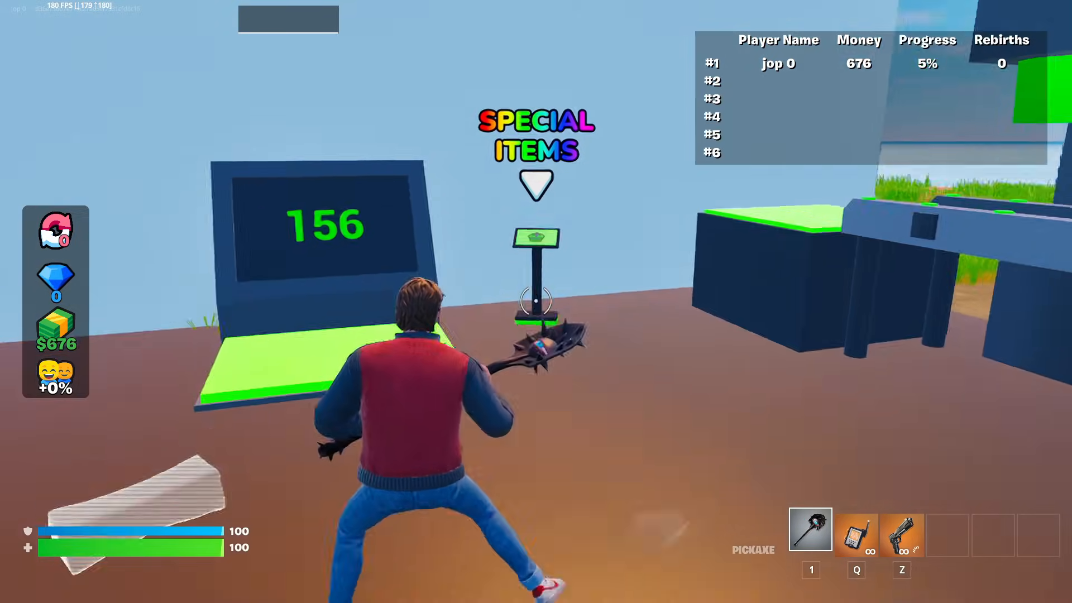
pyautogui.press('s')
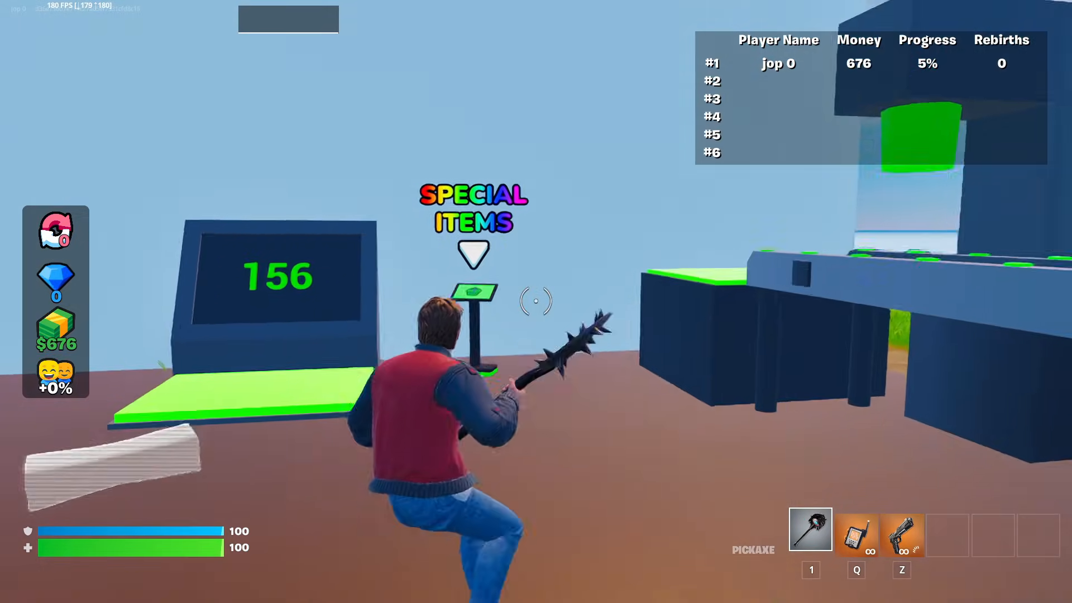
# - Return to the level 3 crate and strike it a few more times with the pickaxe for cash
pyautogui.press('w')
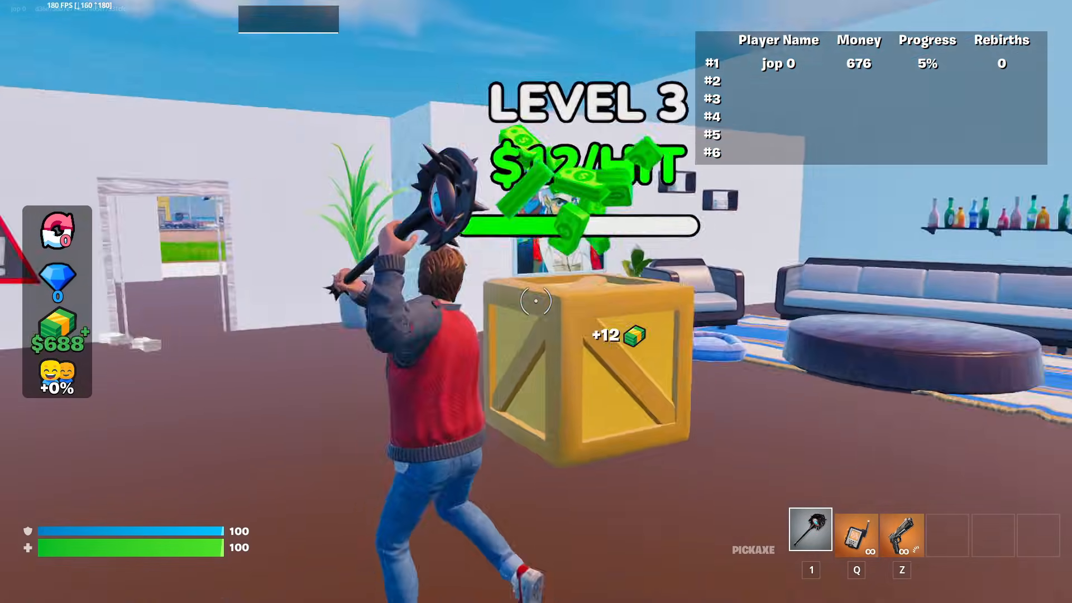
pyautogui.click(536, 301)
pyautogui.click(536, 301)
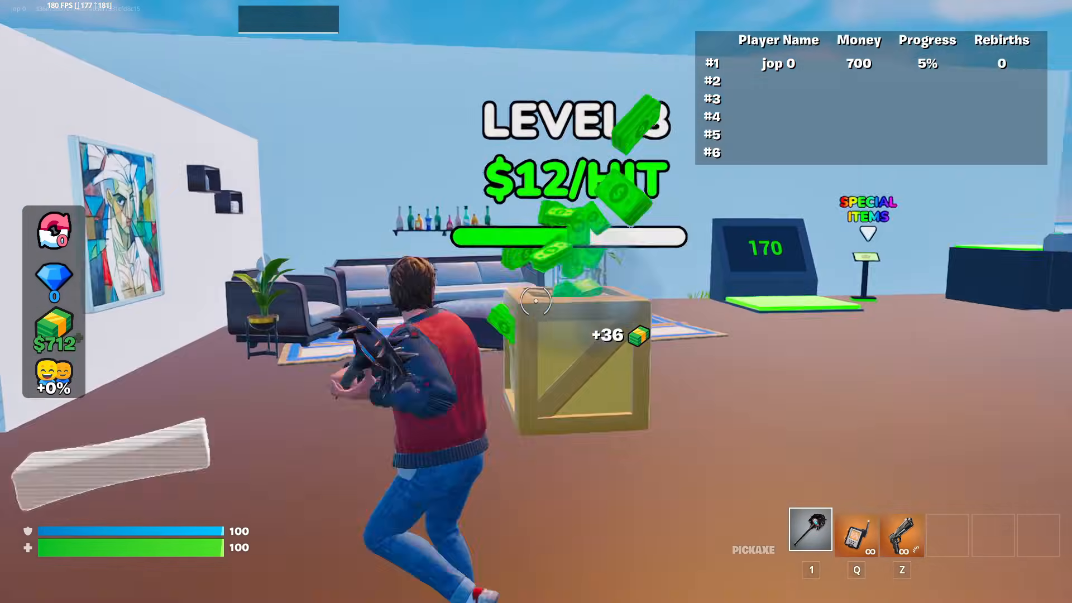
pyautogui.click(536, 301)
# - Buy the $130 wall decoration, the $170 plants and the $150 kitchen-side upgrade in the base's other room
pyautogui.press('w')
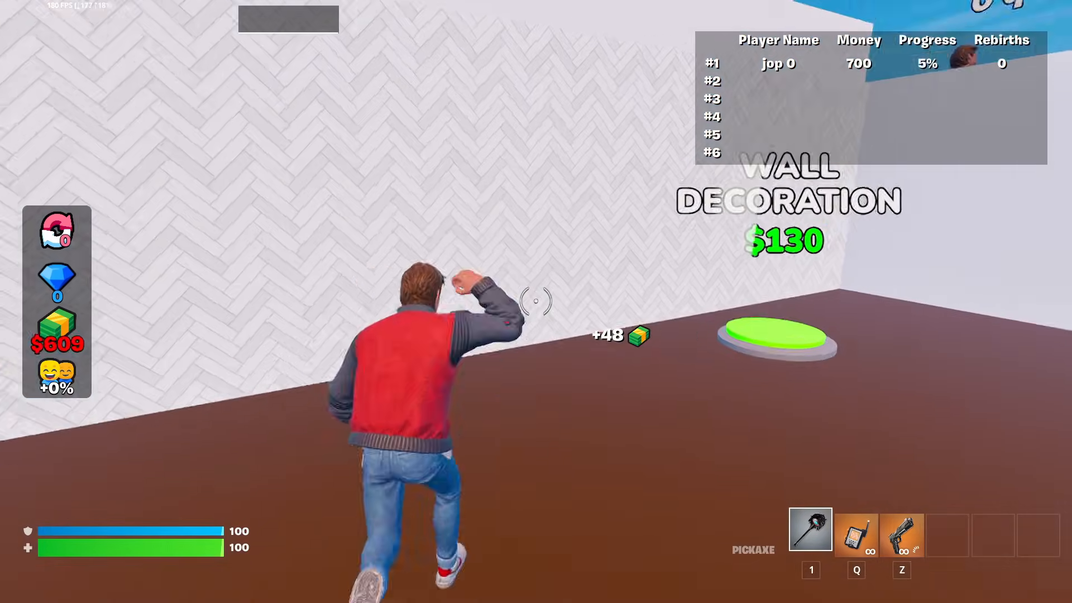
pyautogui.press('w')
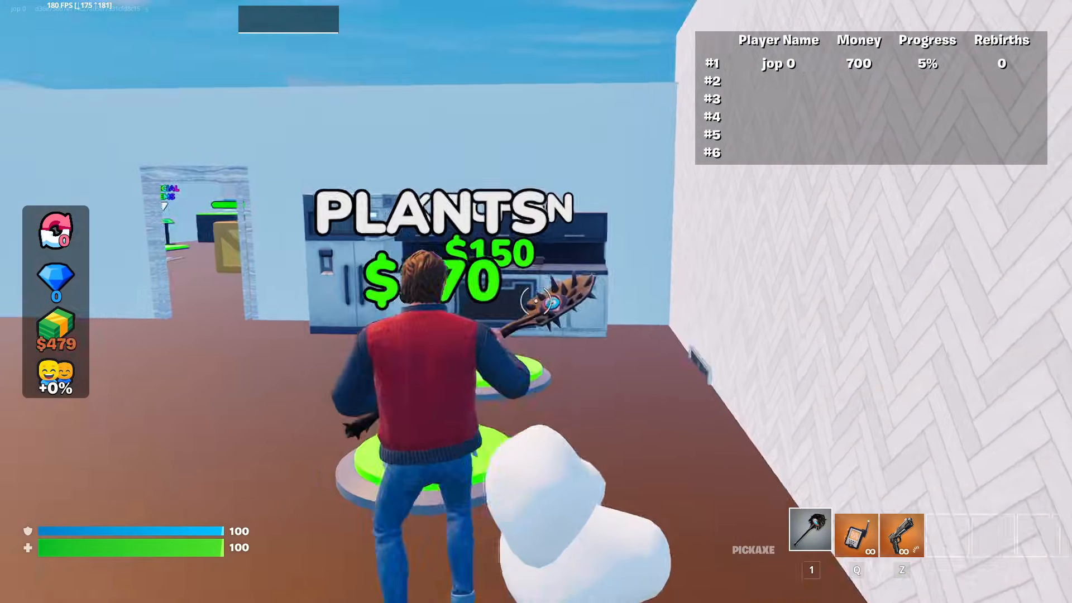
pyautogui.press('w')
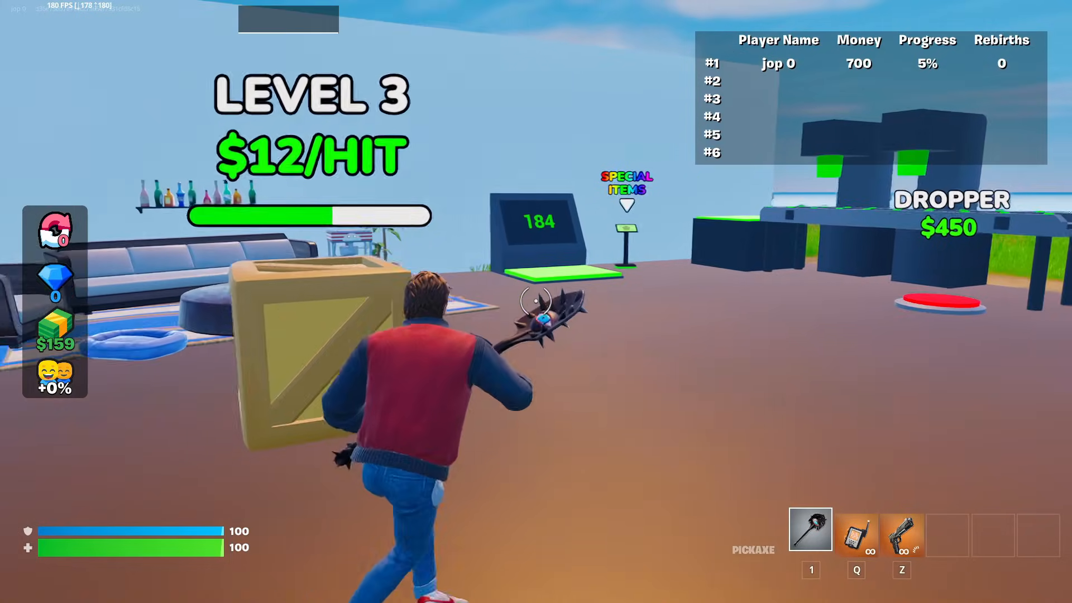
# - Cross the parking lot past the Car Dealership and the free base pads to the crosswalk near the How to Play board
pyautogui.press('w')
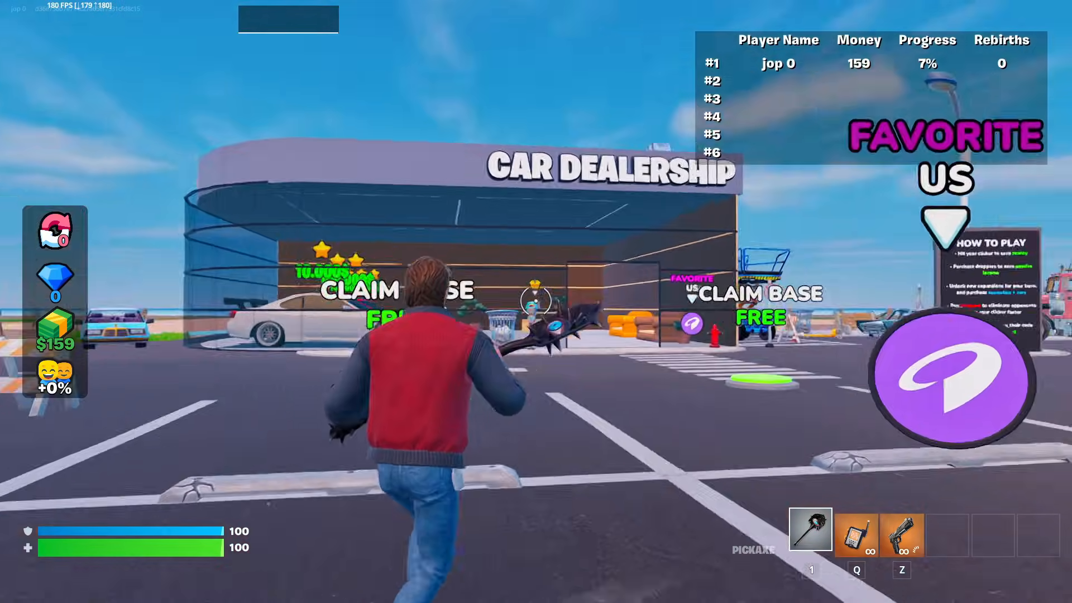
pyautogui.press('a')
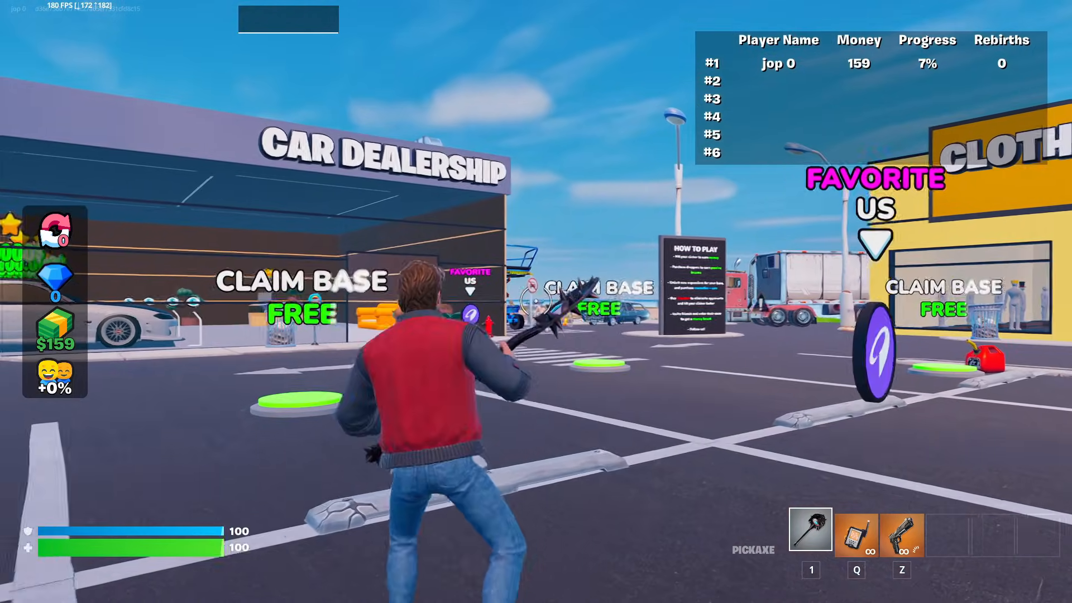
pyautogui.press('a')
pyautogui.press('w')
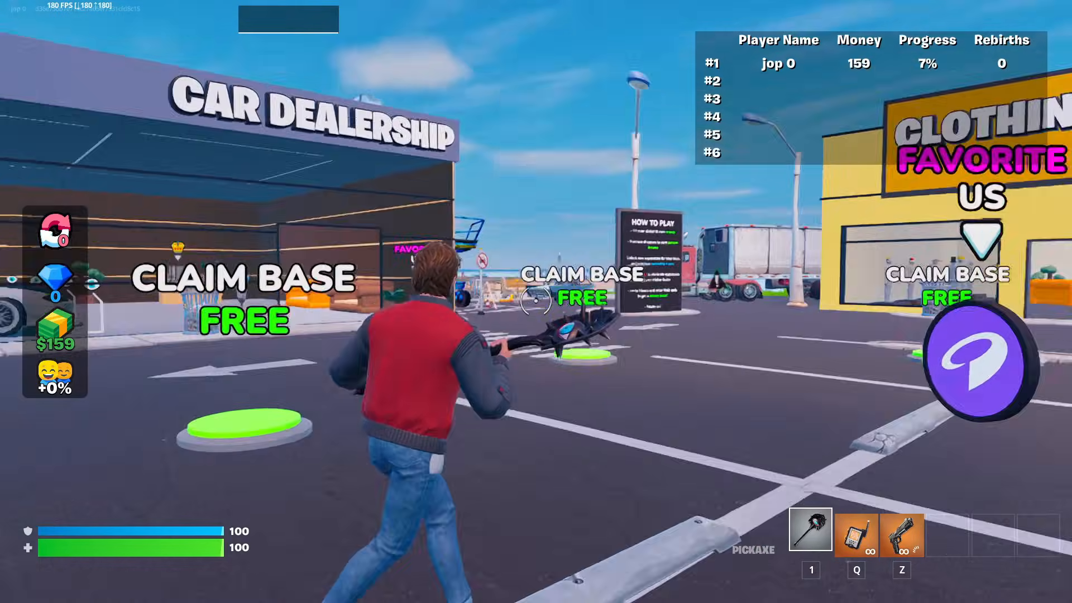
pyautogui.press('w')
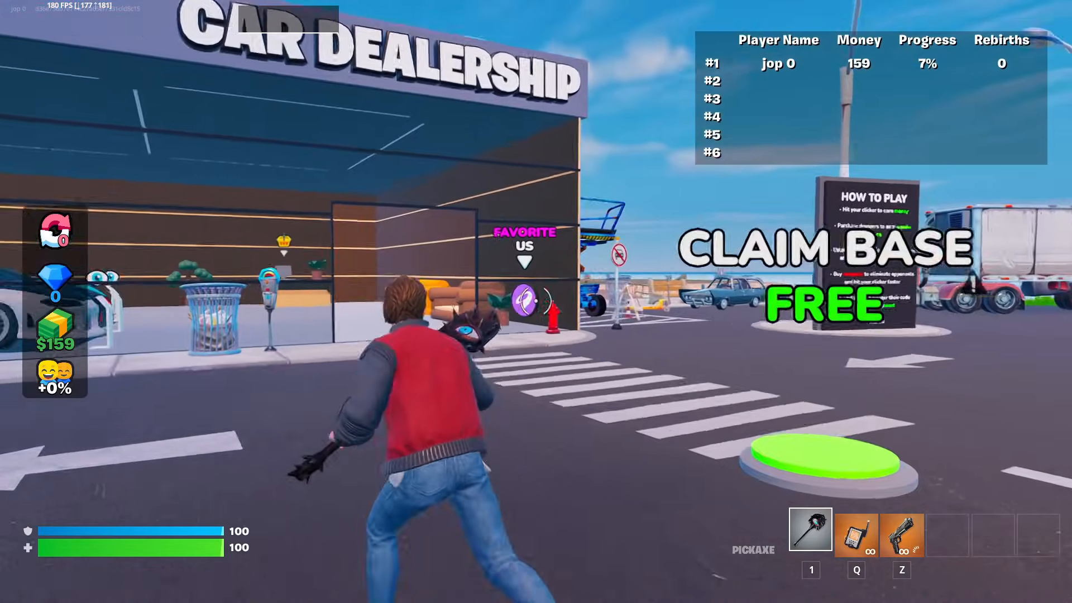
pyautogui.press('w')
pyautogui.press('w')
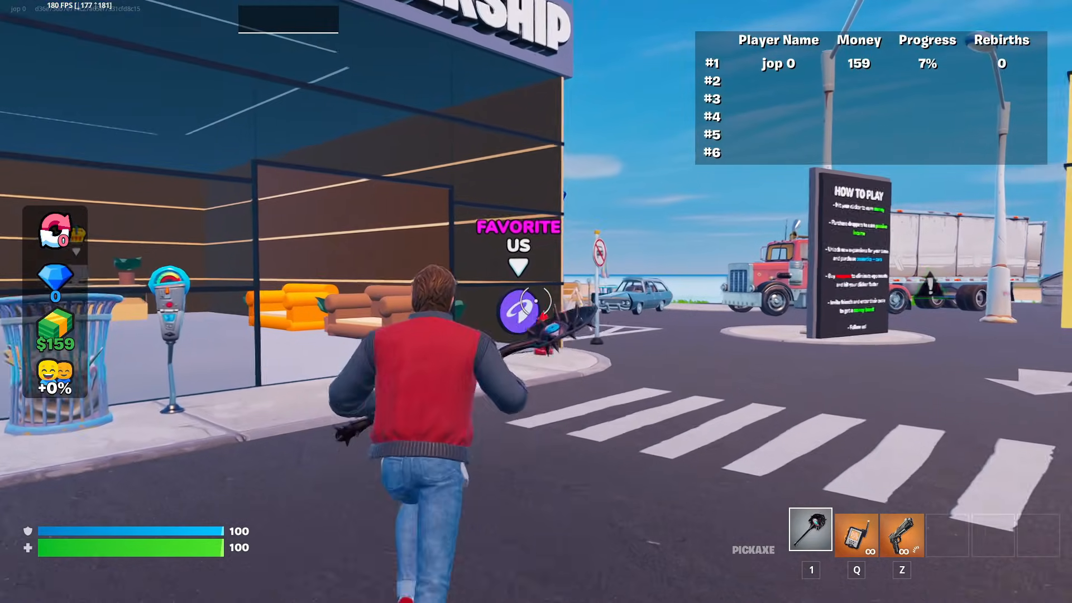
pyautogui.press('w')
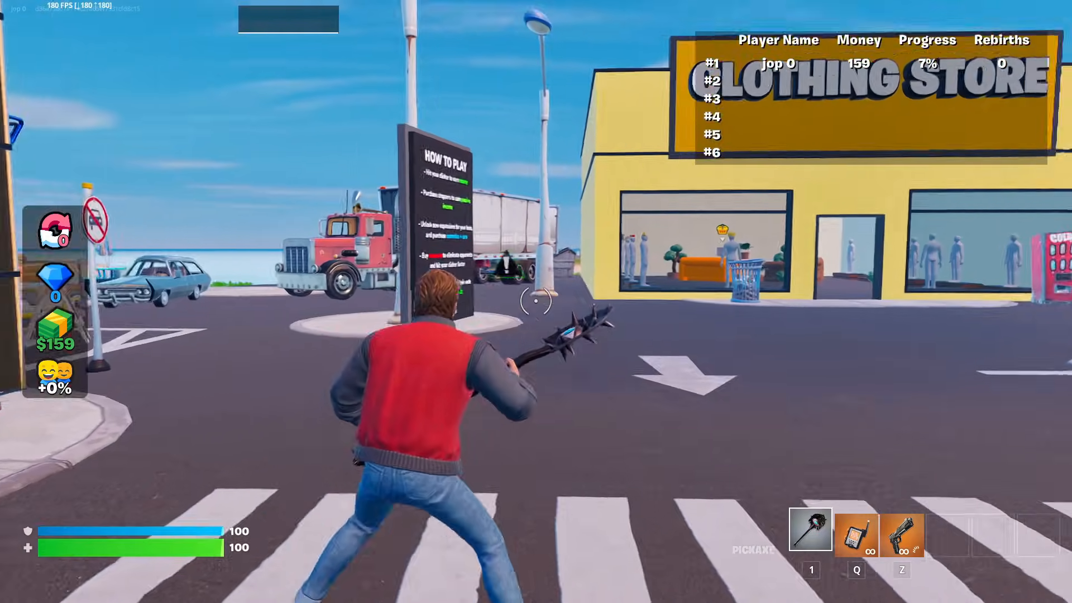
# - Look over the Clothing Store front and run along the Armory entrance to view its weapon displays
pyautogui.press('w')
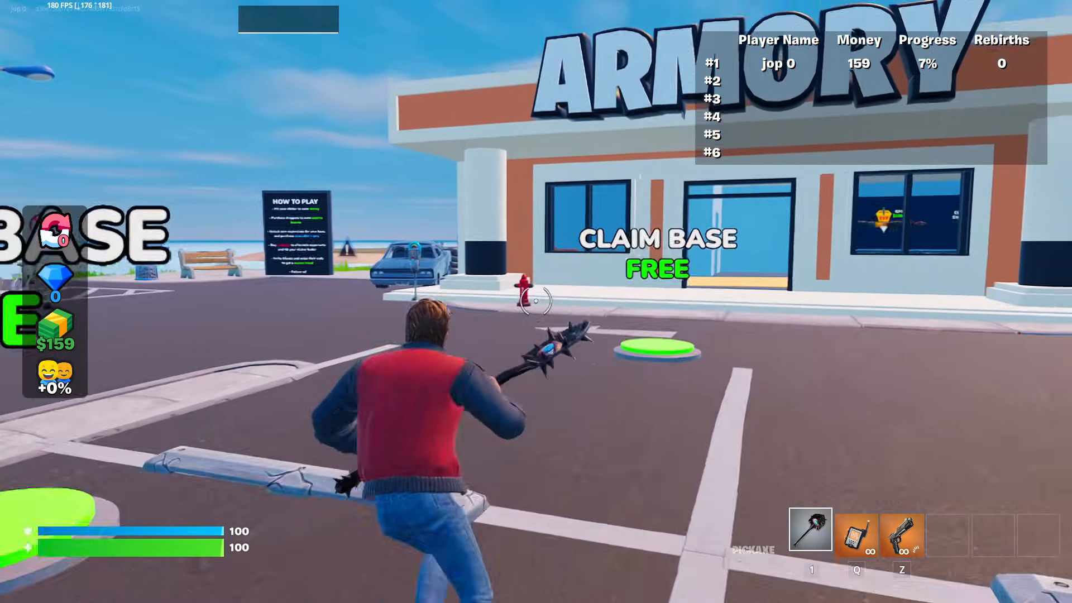
pyautogui.press('w')
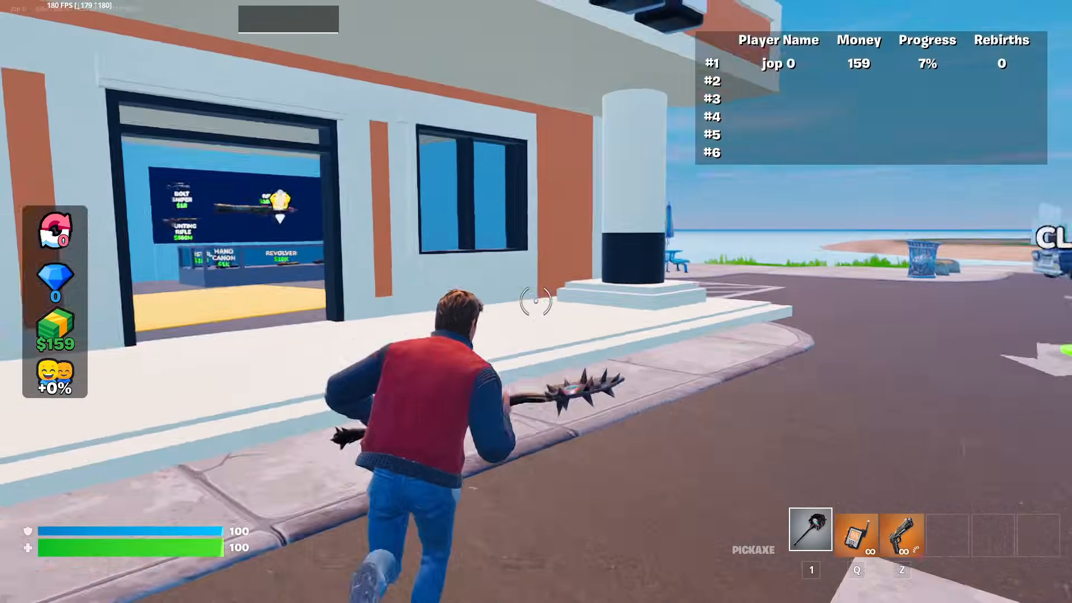
pyautogui.press('w')
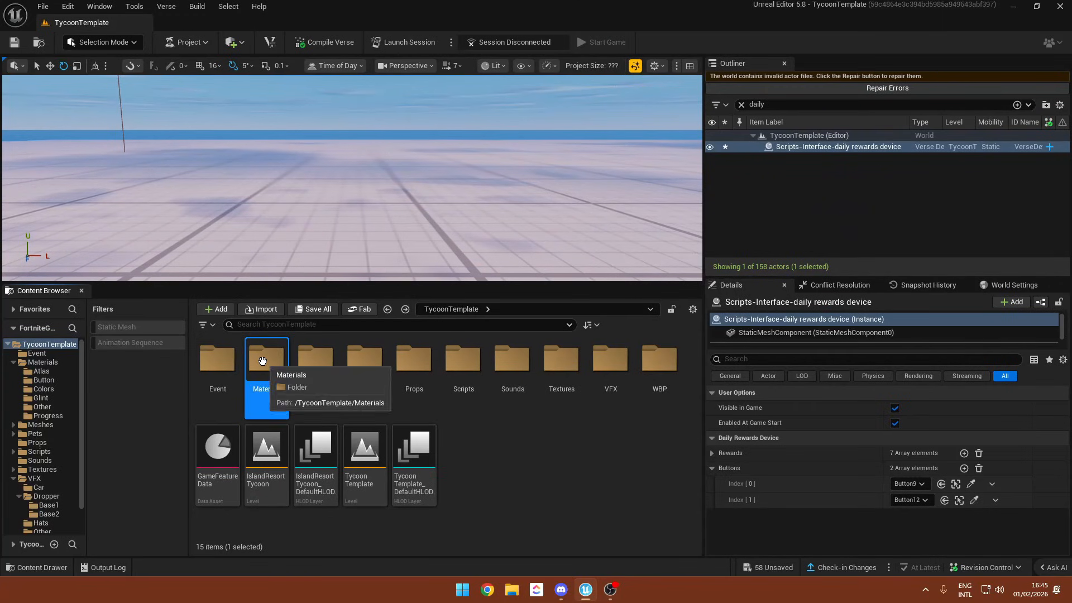
# - Switch to Unreal Editor and look through the Atlas, Button and Colors folders inside TycoonTemplate's Materials folder
pyautogui.doubleClick(262, 361)
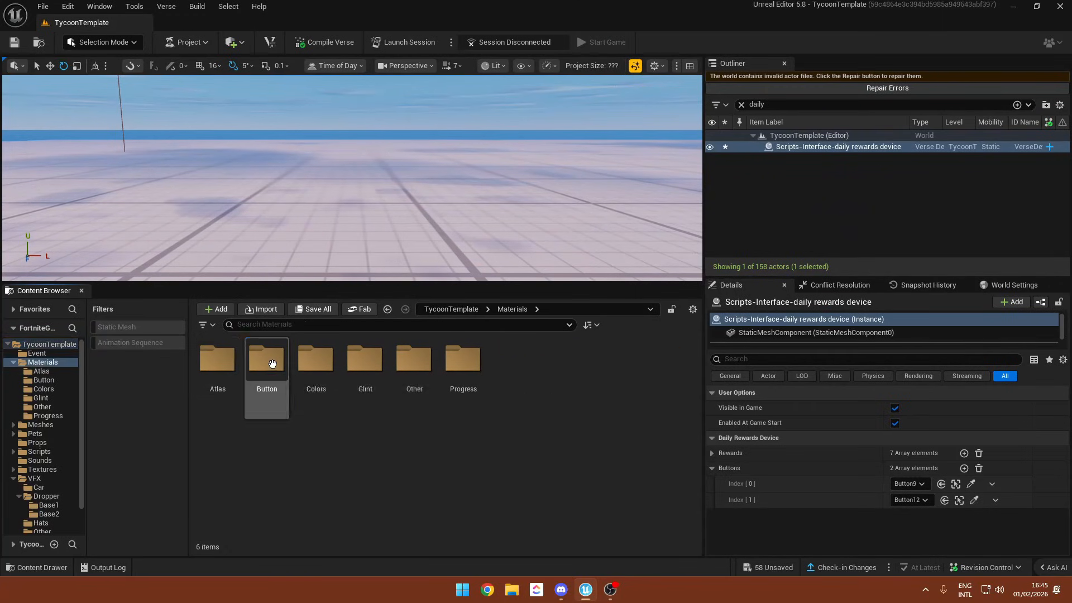
pyautogui.doubleClick(223, 364)
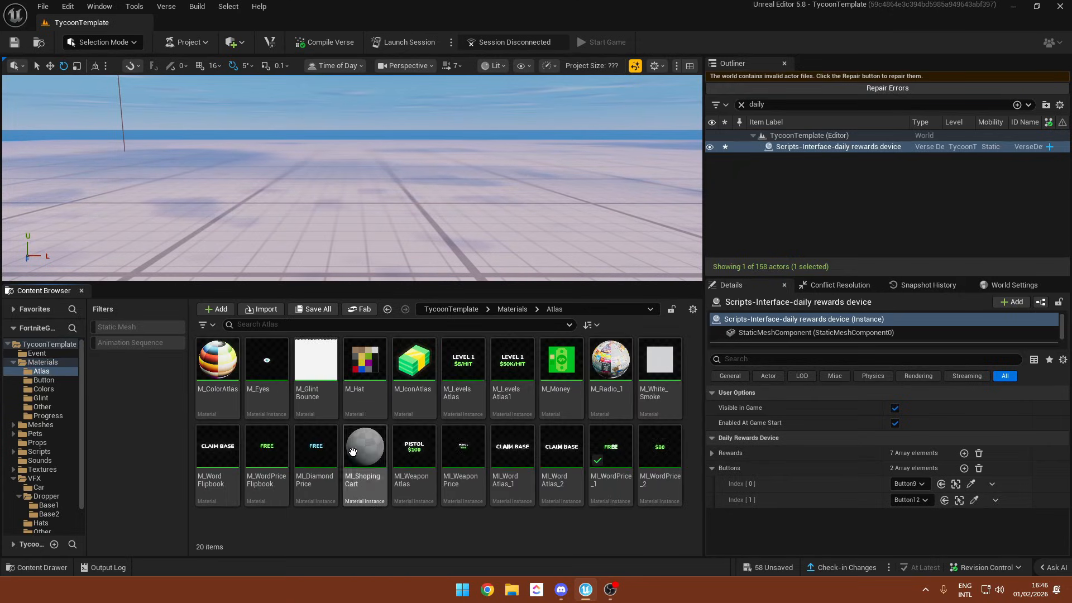
pyautogui.hotkey('alt', 'Left')
pyautogui.doubleClick(265, 371)
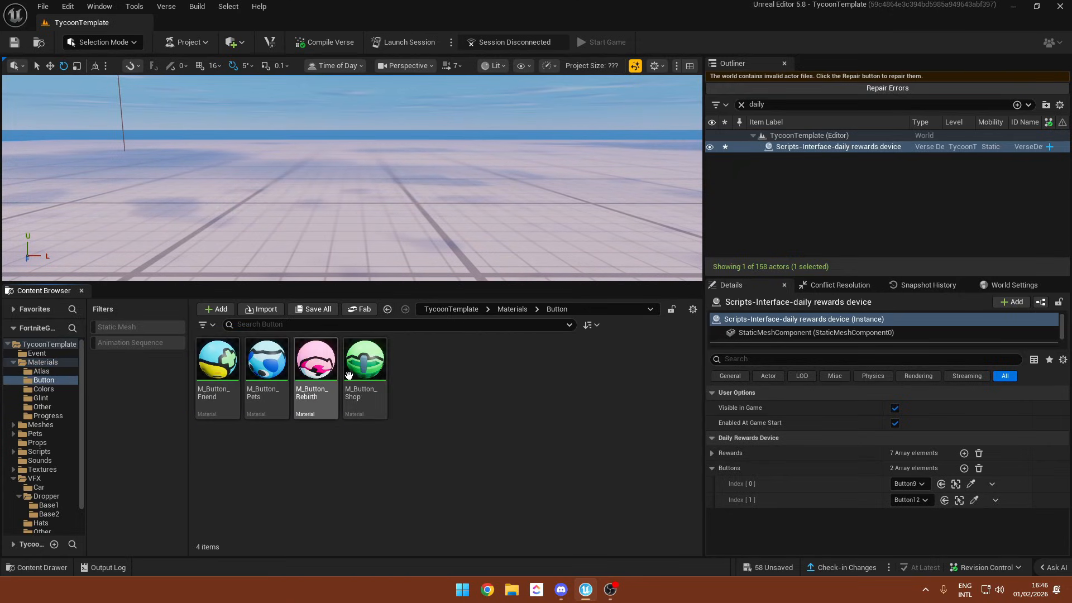
pyautogui.hotkey('alt', 'Left')
pyautogui.doubleClick(307, 364)
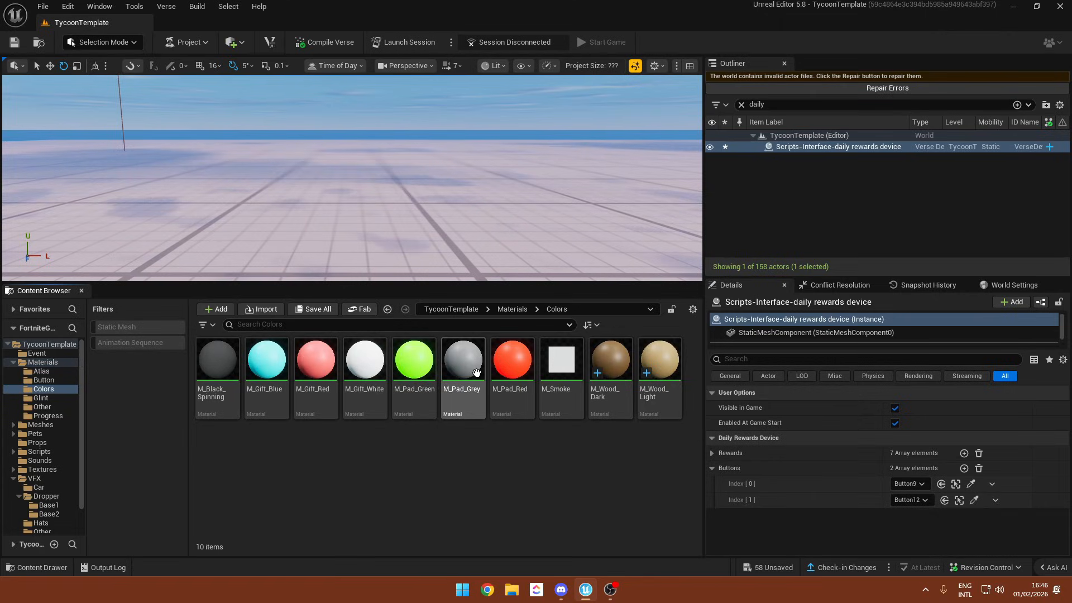
# - Look through the remaining Materials subfolders: Glint, Other and Progress
pyautogui.hotkey('alt', 'Left')
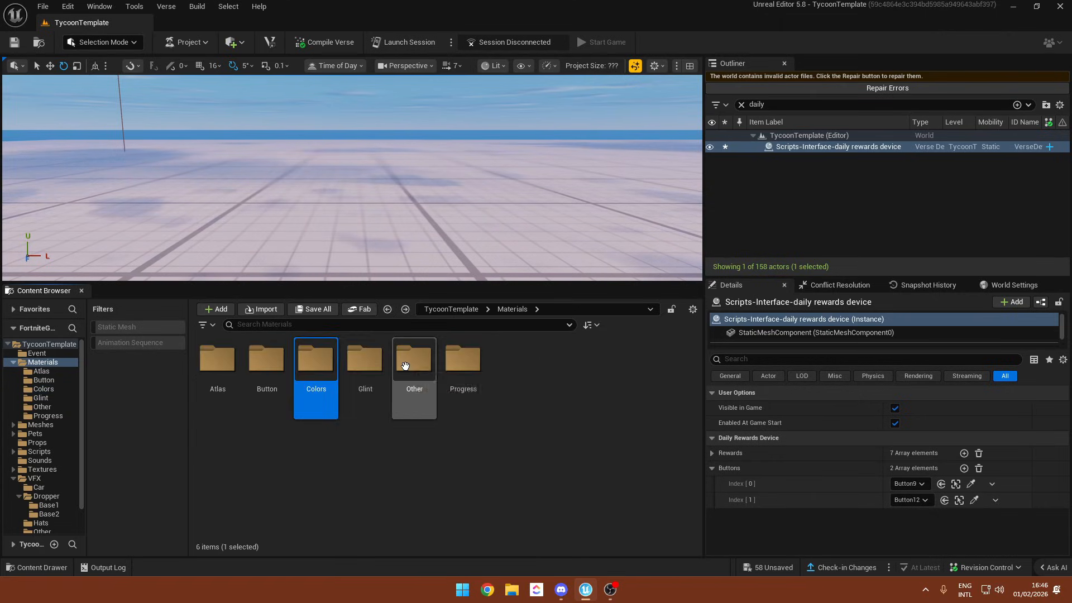
pyautogui.doubleClick(369, 358)
pyautogui.hotkey('alt', 'Left')
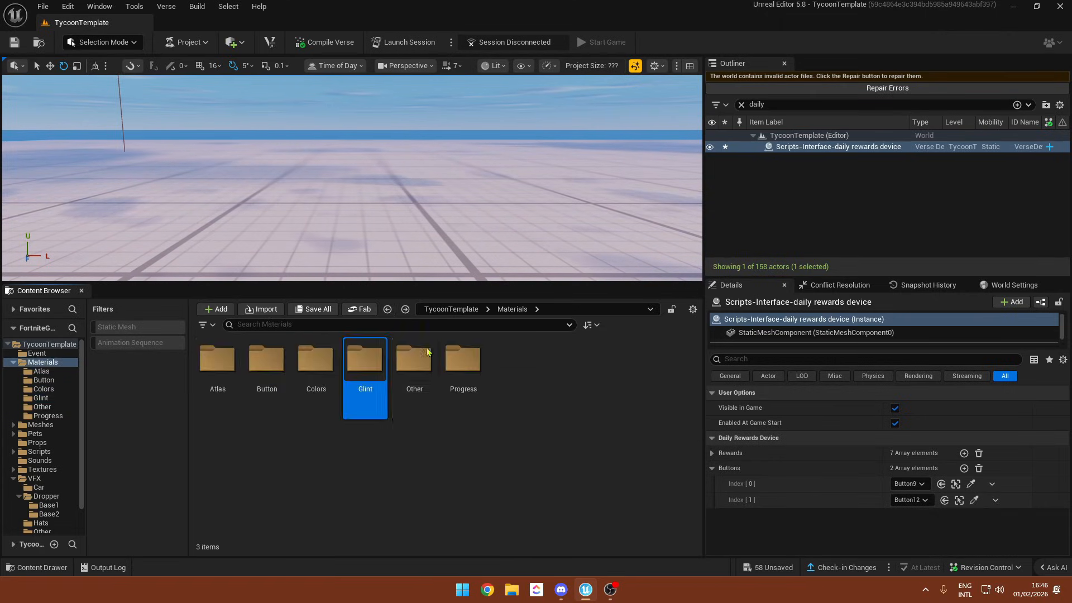
pyautogui.doubleClick(414, 357)
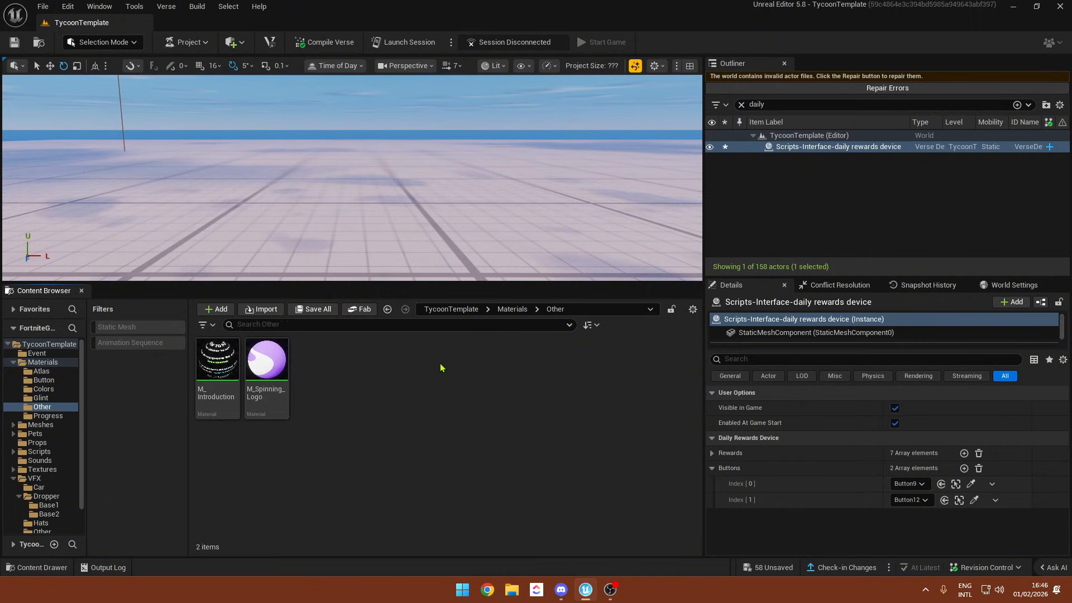
pyautogui.hotkey('alt', 'Left')
pyautogui.doubleClick(469, 362)
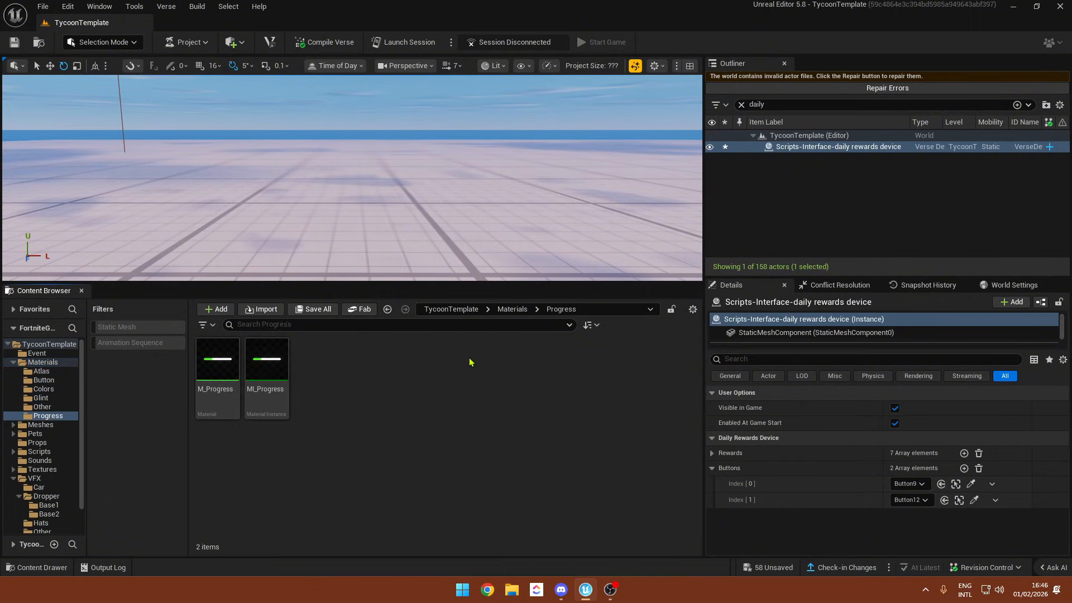
# - Look through the Button and Car folders inside TycoonTemplate's Meshes folder
pyautogui.hotkey('alt', 'Left')
pyautogui.hotkey('alt', 'Left')
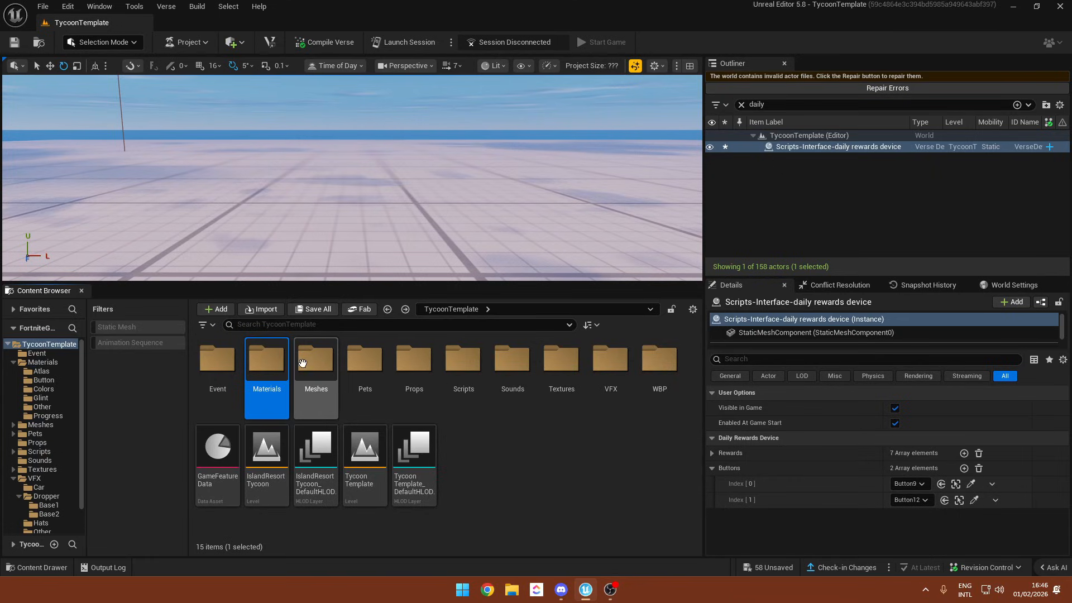
pyautogui.doubleClick(302, 363)
pyautogui.doubleClick(219, 362)
pyautogui.moveTo(322, 390)
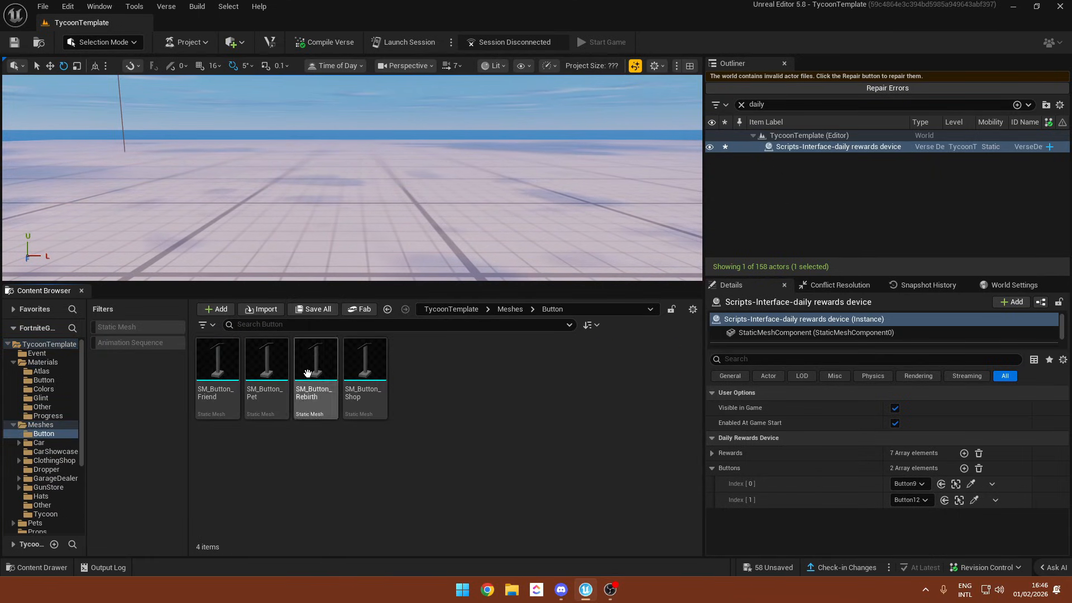
pyautogui.hotkey('alt', 'Left')
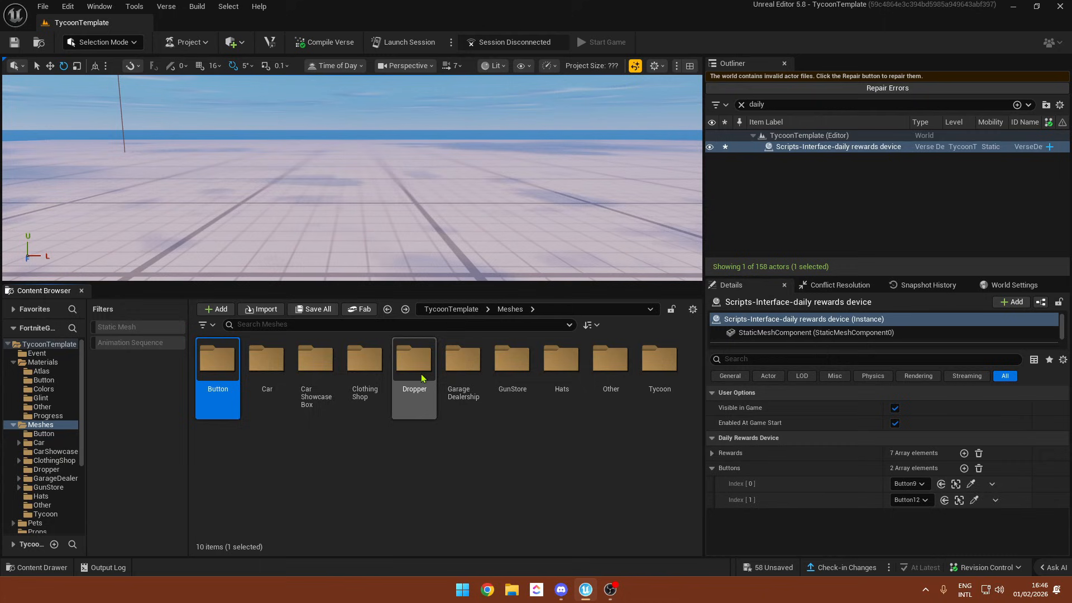
pyautogui.doubleClick(265, 356)
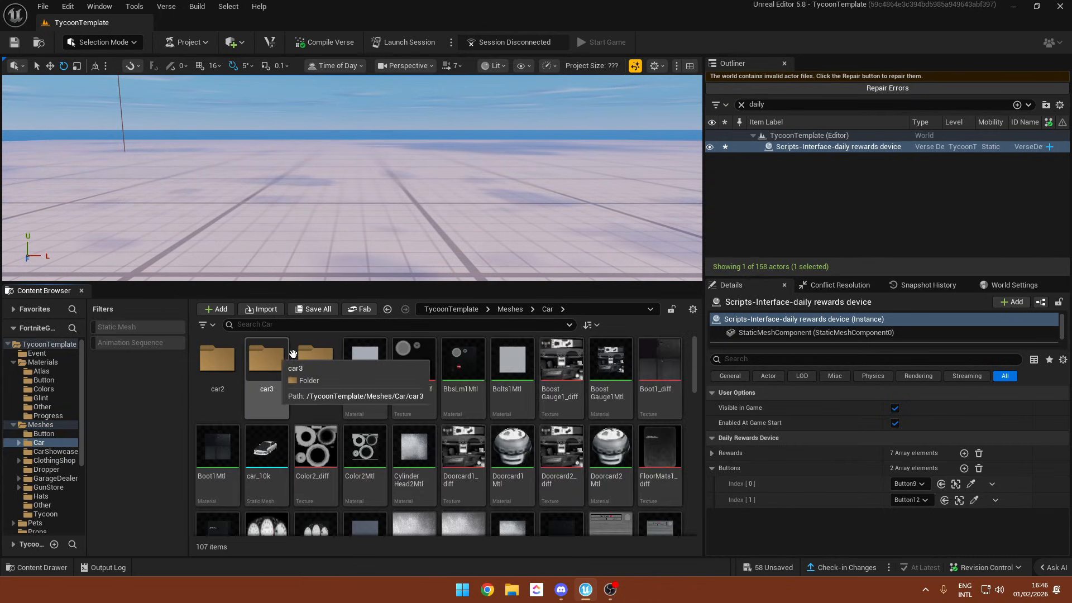
pyautogui.scroll(-3, 282, 367)
pyautogui.hotkey('alt', 'Left')
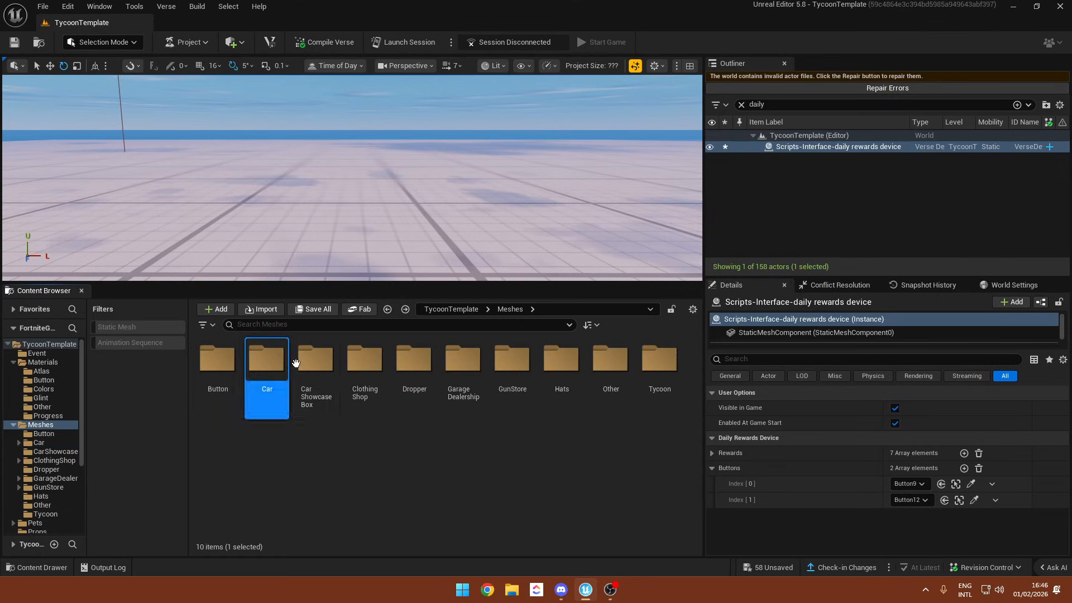
# - Look through the Car Showcase Box, Clothing Shop and Dropper mesh folders
pyautogui.doubleClick(312, 360)
pyautogui.hotkey('alt', 'Left')
pyautogui.click(378, 371)
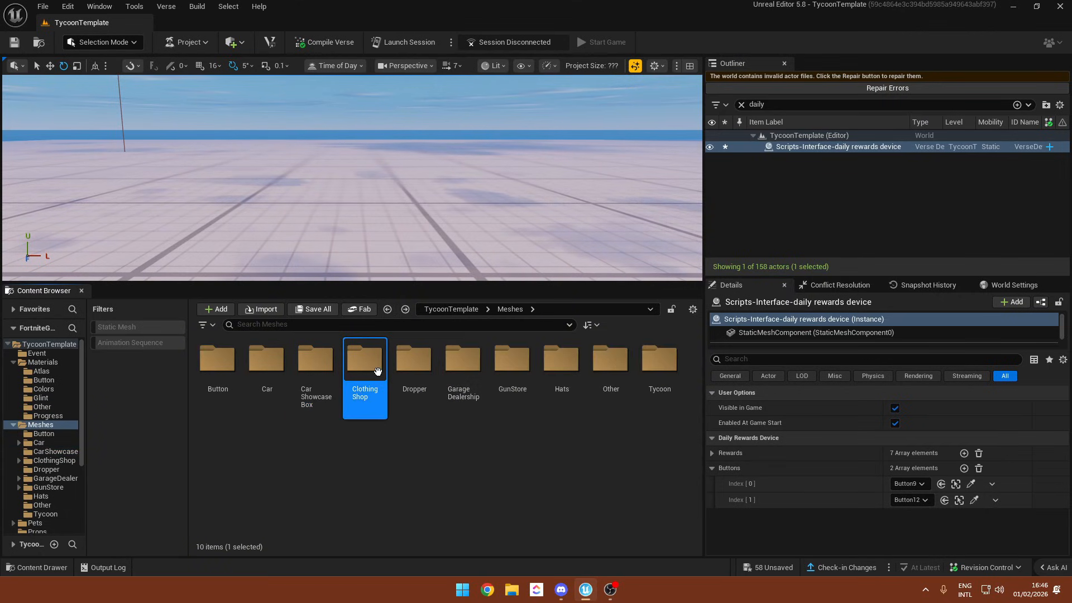
pyautogui.doubleClick(377, 371)
pyautogui.scroll(-3, 377, 371)
pyautogui.hotkey('alt', 'Left')
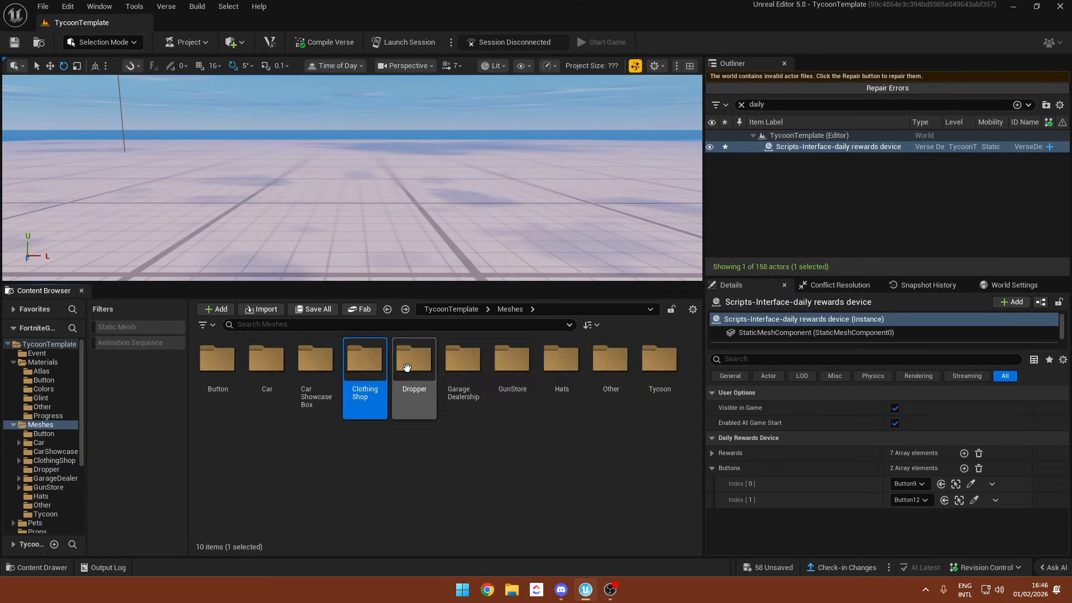
pyautogui.doubleClick(406, 365)
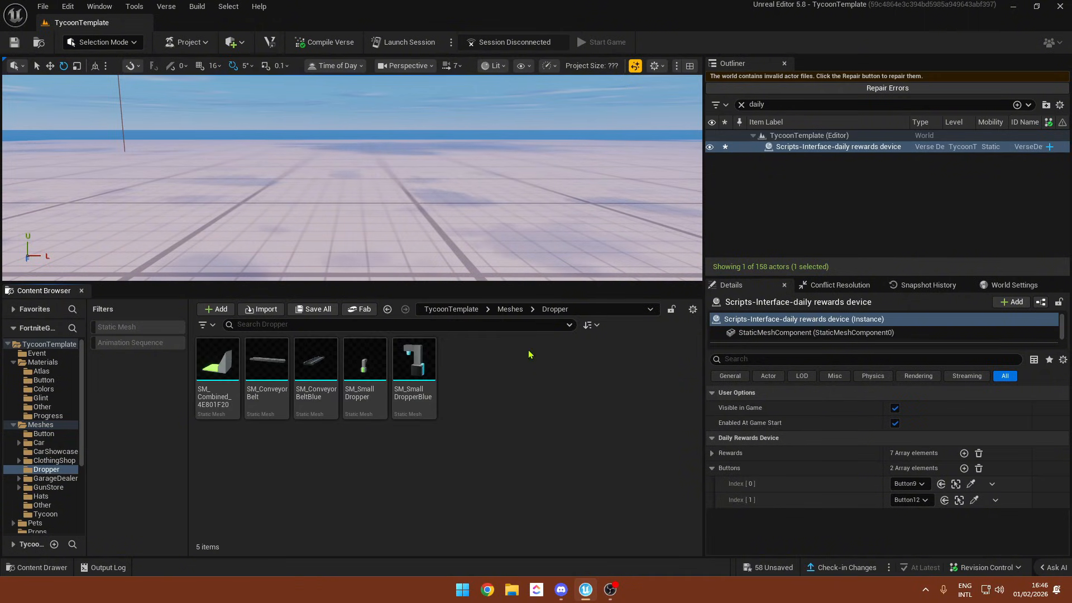
pyautogui.hotkey('alt', 'Left')
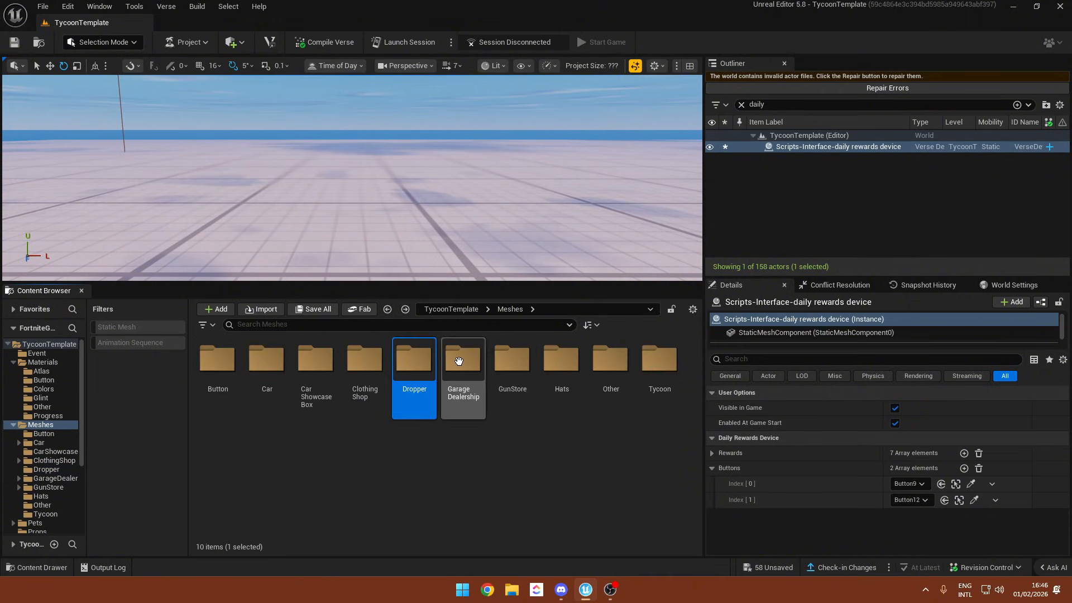
# - Look over the Garage Dealership mesh folder and the Building folder inside GunStore
pyautogui.doubleClick(464, 360)
pyautogui.hotkey('alt', 'Left')
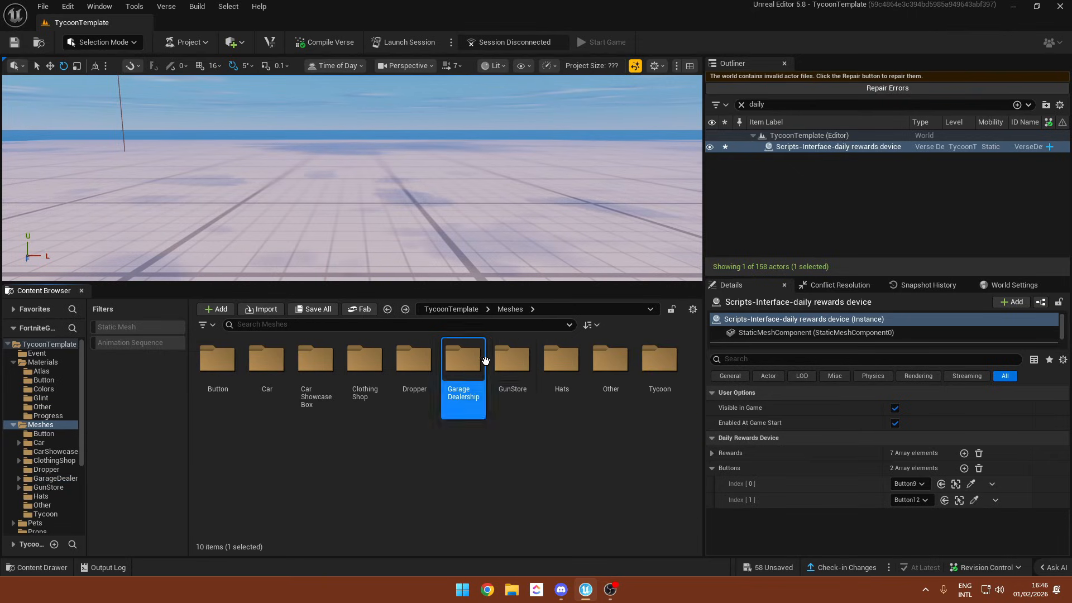
pyautogui.doubleClick(501, 362)
pyautogui.doubleClick(235, 355)
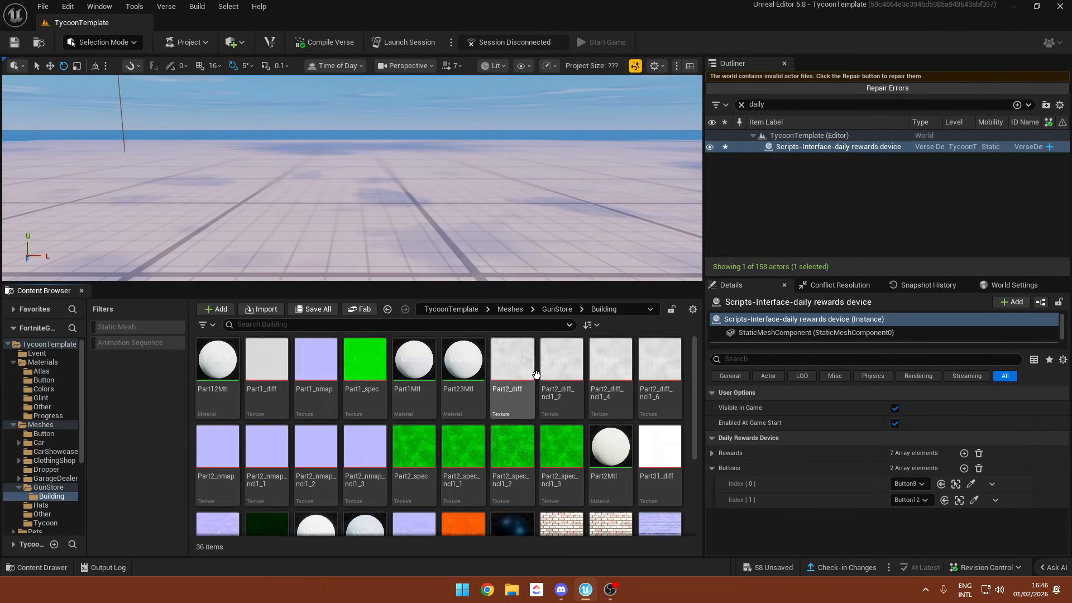
pyautogui.scroll(-2, 530, 385)
pyautogui.hotkey('alt', 'Left')
pyautogui.hotkey('alt', 'Left')
# - Look through the remaining Meshes subfolders: Hats, Other and Tycoon
pyautogui.doubleClick(555, 365)
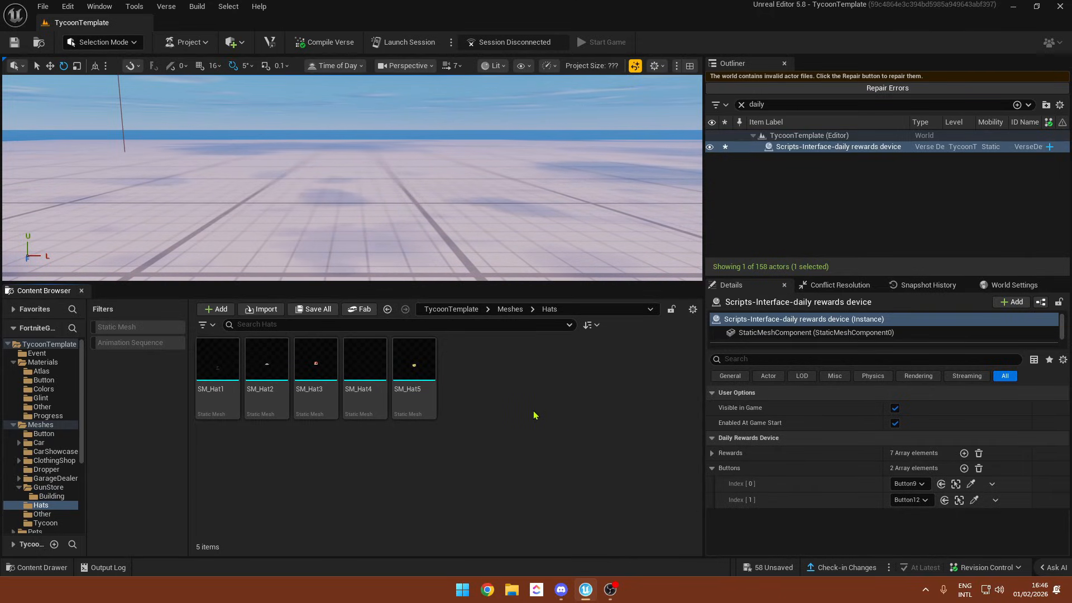
pyautogui.hotkey('alt', 'Left')
pyautogui.doubleClick(605, 369)
pyautogui.hotkey('alt', 'Left')
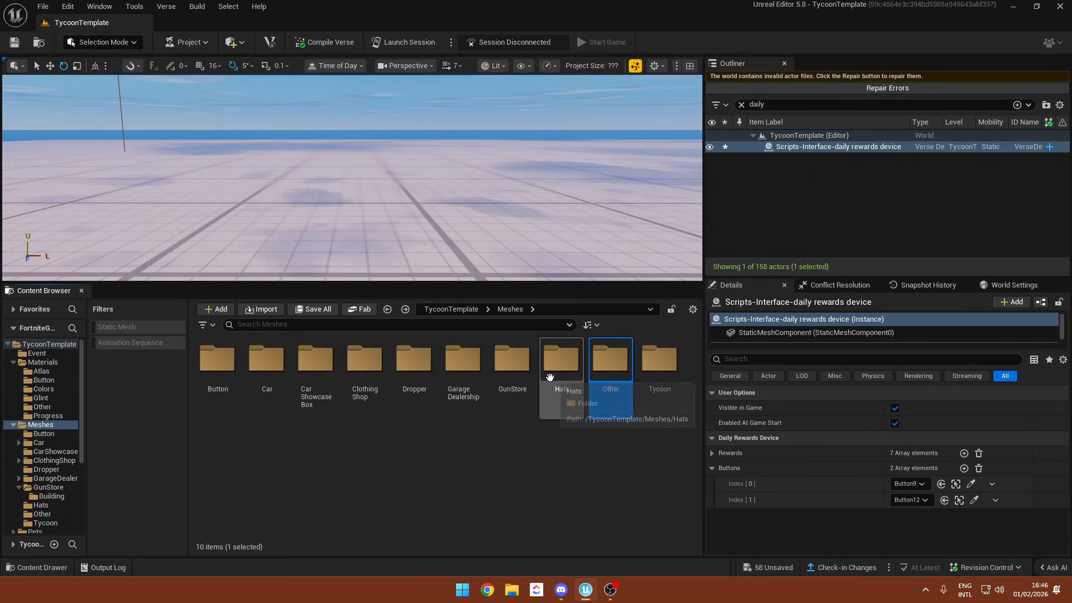
pyautogui.click(651, 364)
pyautogui.doubleClick(651, 364)
pyautogui.hotkey('alt', 'Left')
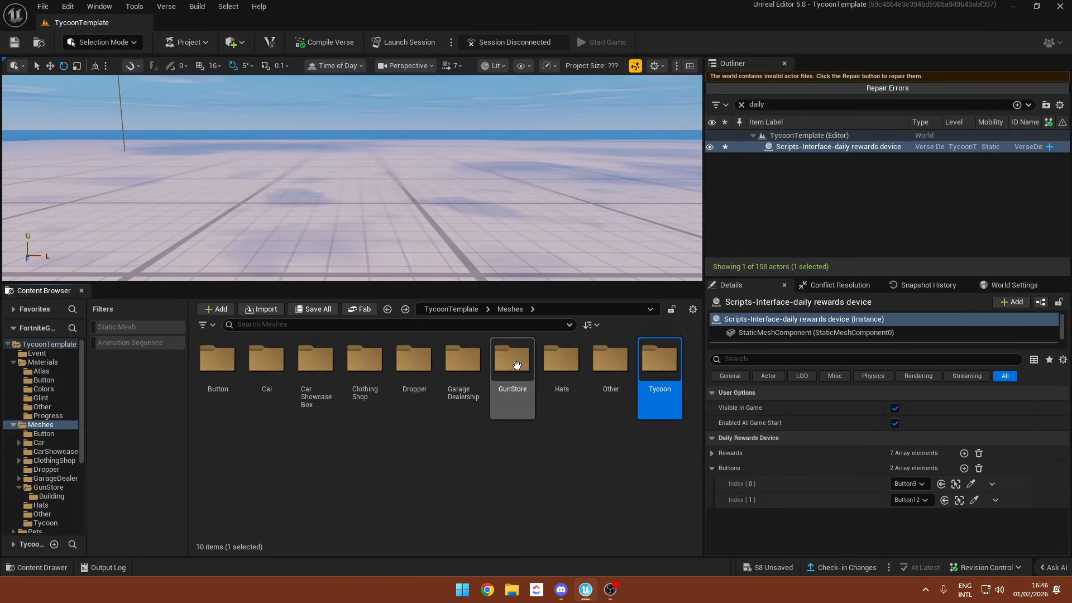
# - Look over TycoonTemplate's Pets folder and the assets in its Alien subfolder
pyautogui.hotkey('alt', 'Left')
pyautogui.doubleClick(365, 362)
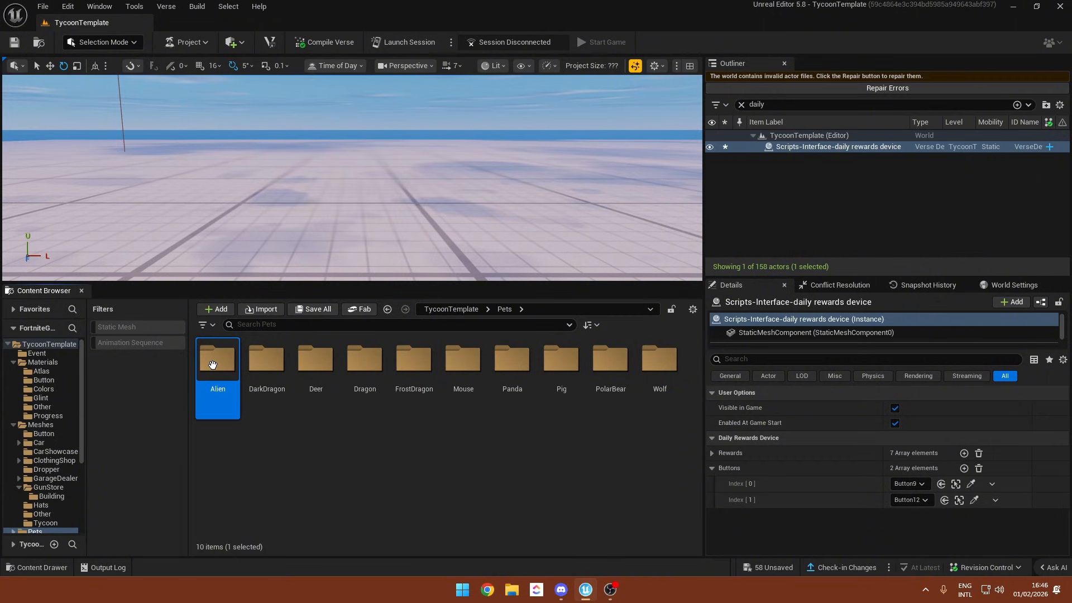
pyautogui.moveTo(213, 365)
pyautogui.mouseDown()
pyautogui.moveTo(163, 376)
pyautogui.moveTo(216, 359)
pyautogui.mouseUp()
pyautogui.doubleClick(215, 359)
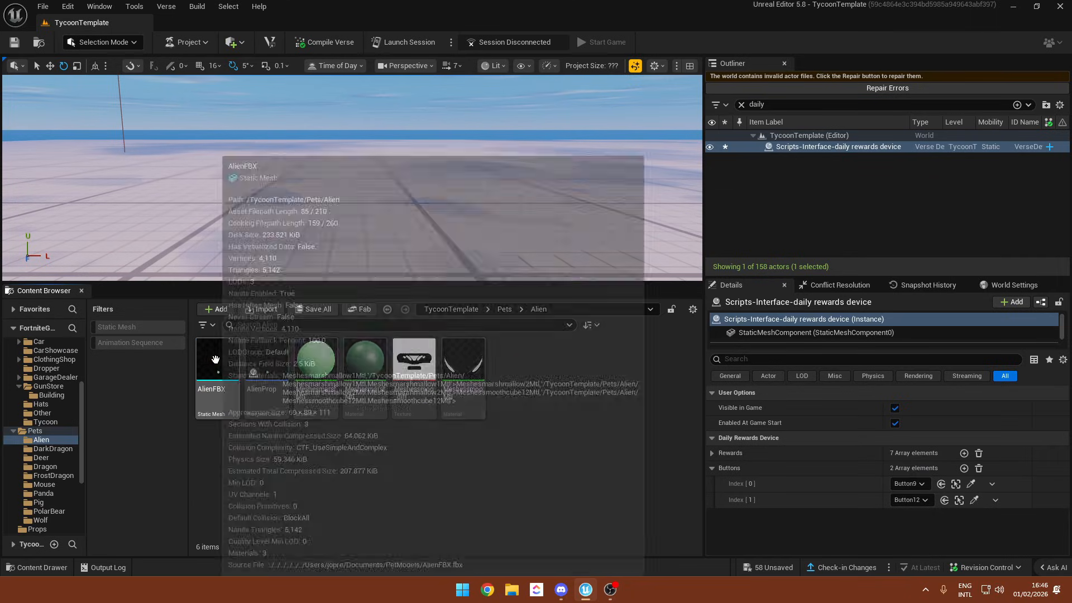
pyautogui.hotkey('alt', 'Left')
pyautogui.hotkey('alt', 'Left')
# - Place BC_BlueprintMaterial from the Props folder into the level to preview it, and delete it again
pyautogui.doubleClick(405, 359)
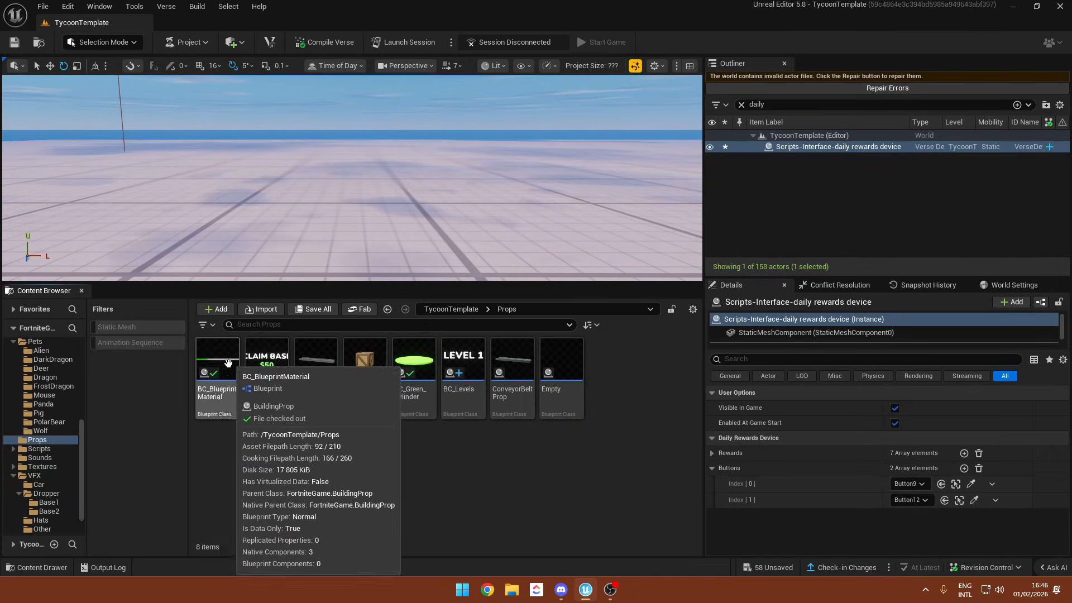
pyautogui.moveTo(327, 241); pyautogui.dragTo(323, 275, button='right')
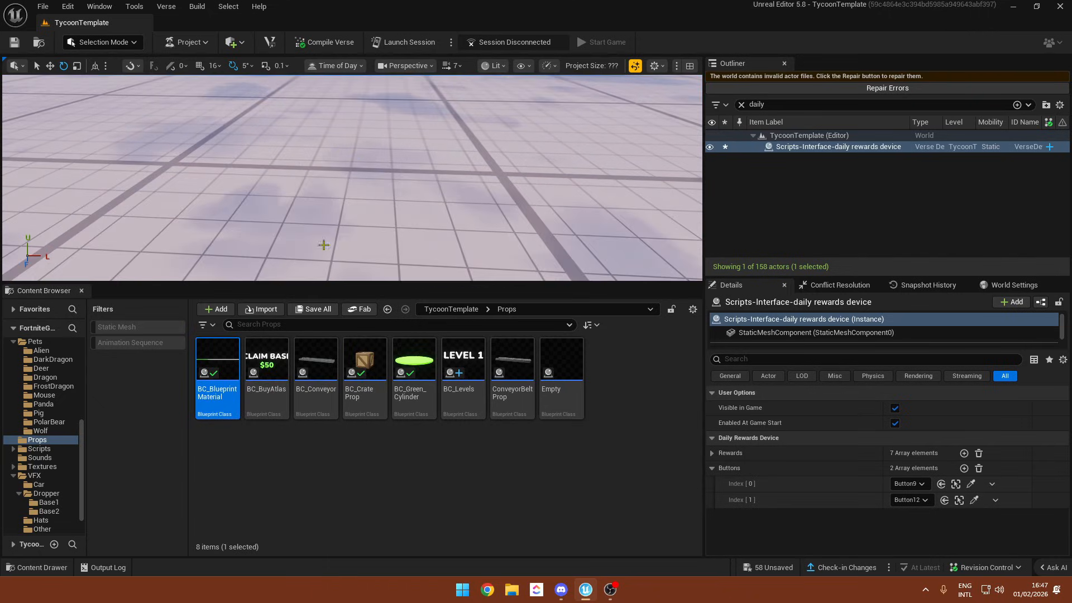
pyautogui.moveTo(218, 358); pyautogui.dragTo(295, 232)
pyautogui.moveTo(313, 234); pyautogui.dragTo(307, 258, button='right')
pyautogui.moveTo(338, 209)
pyautogui.mouseDown(button='right')
pyautogui.moveTo(335, 196)
pyautogui.moveTo(341, 240)
pyautogui.moveTo(337, 209)
pyautogui.mouseUp(button='right')
pyautogui.press('w')
pyautogui.moveTo(430, 229)
pyautogui.mouseDown(button='right')
pyautogui.moveTo(431, 208)
pyautogui.moveTo(430, 230)
pyautogui.mouseUp(button='right')
pyautogui.press('Delete')
# - Preview the BC_BuyAtlas and BC_Levels props in the level, deleting each one, and return to the TycoonTemplate root folder
pyautogui.moveTo(275, 397); pyautogui.dragTo(322, 222)
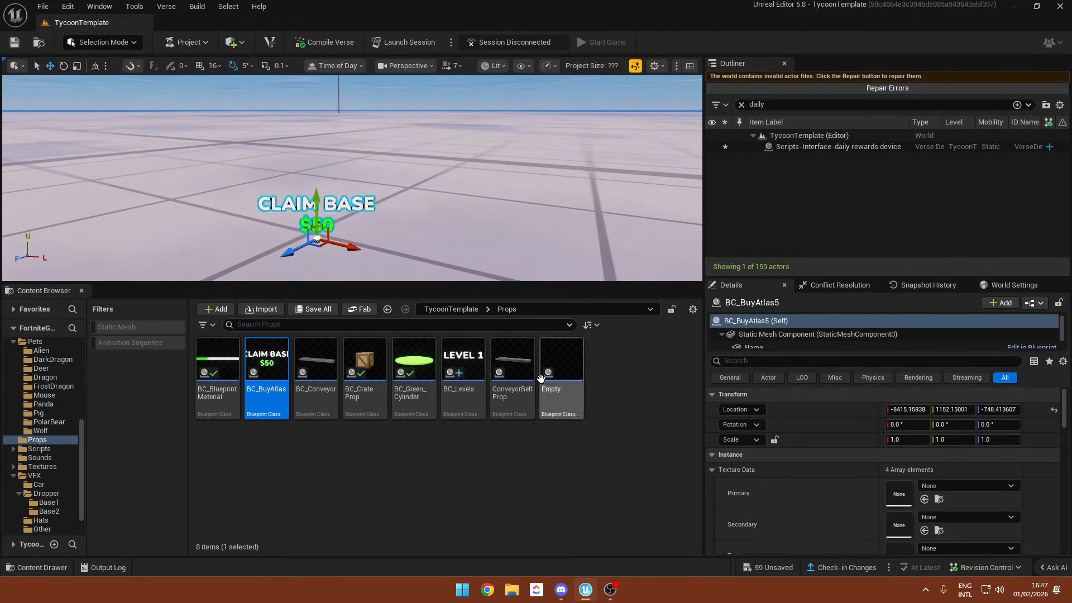
pyautogui.press('Delete')
pyautogui.click(472, 357)
pyautogui.moveTo(472, 357); pyautogui.dragTo(367, 233)
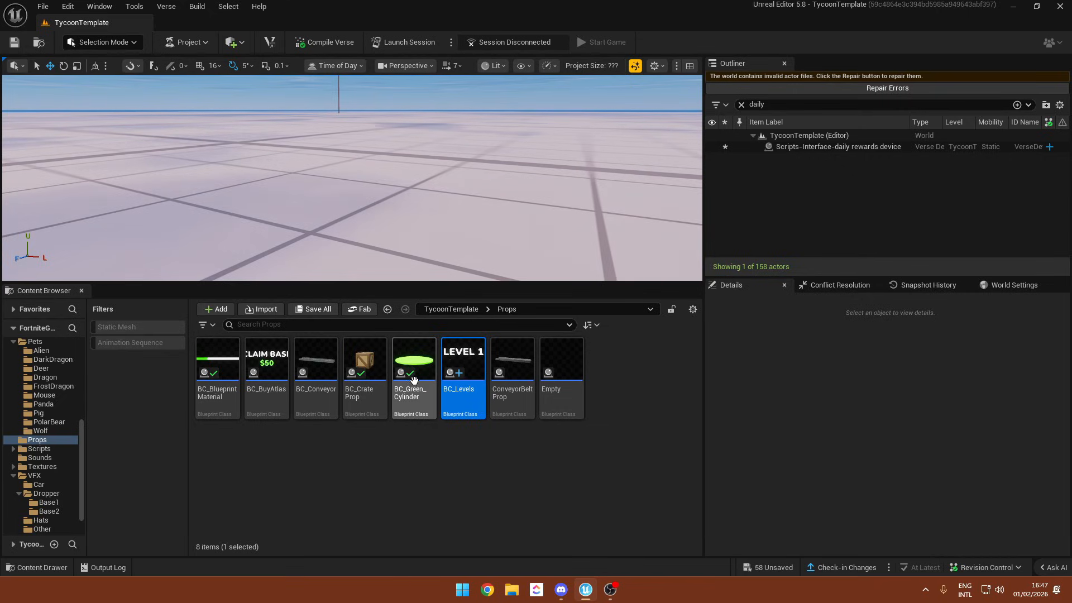
pyautogui.moveTo(364, 363); pyautogui.dragTo(393, 310)
pyautogui.click(388, 309)
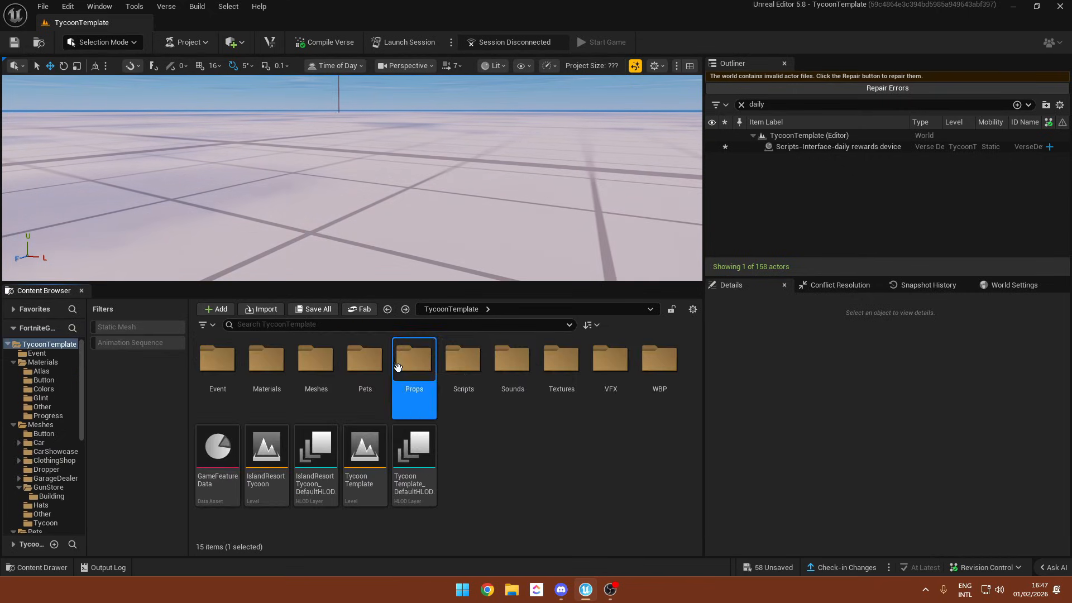
# - Look through the Data, Devices and Interface folders inside the Scripts folder
pyautogui.doubleClick(446, 350)
pyautogui.doubleClick(233, 355)
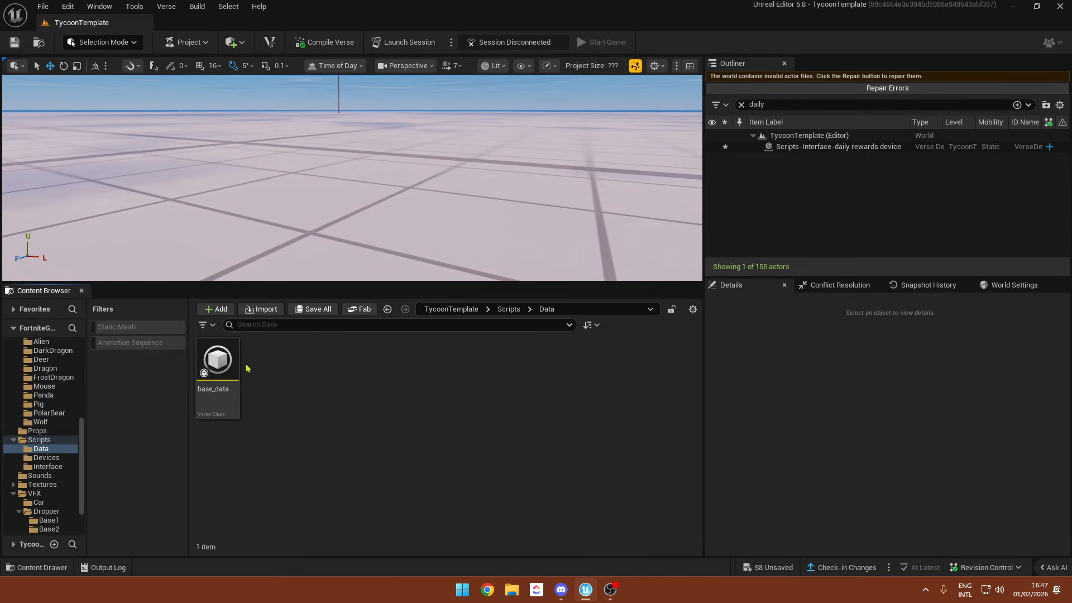
pyautogui.hotkey('alt', 'Left')
pyautogui.doubleClick(263, 353)
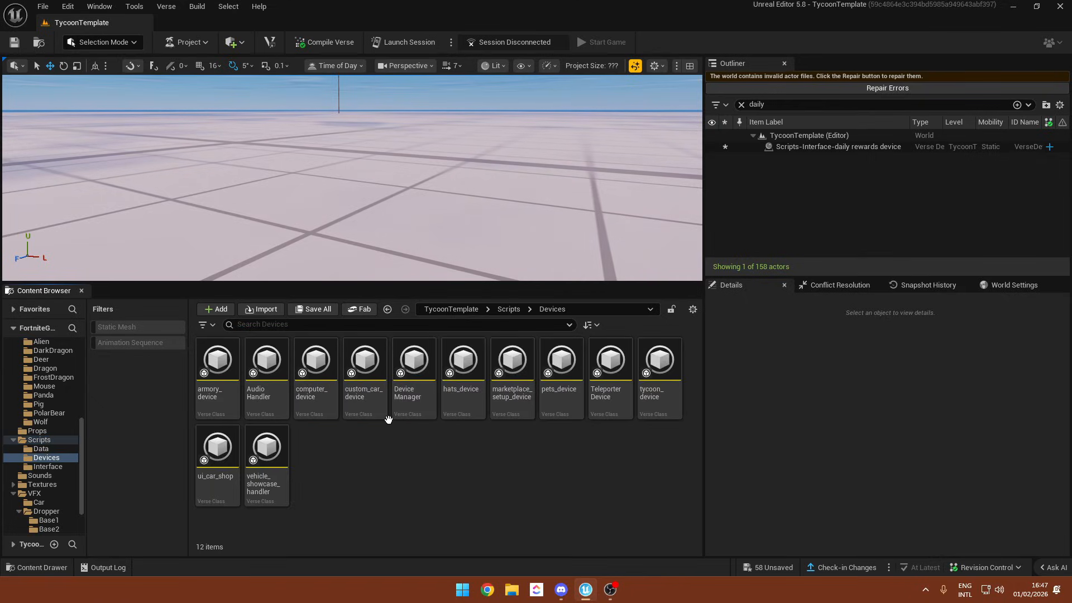
pyautogui.hotkey('alt', 'Left')
pyautogui.doubleClick(316, 362)
pyautogui.hotkey('alt', 'Left')
pyautogui.hotkey('alt', 'Left')
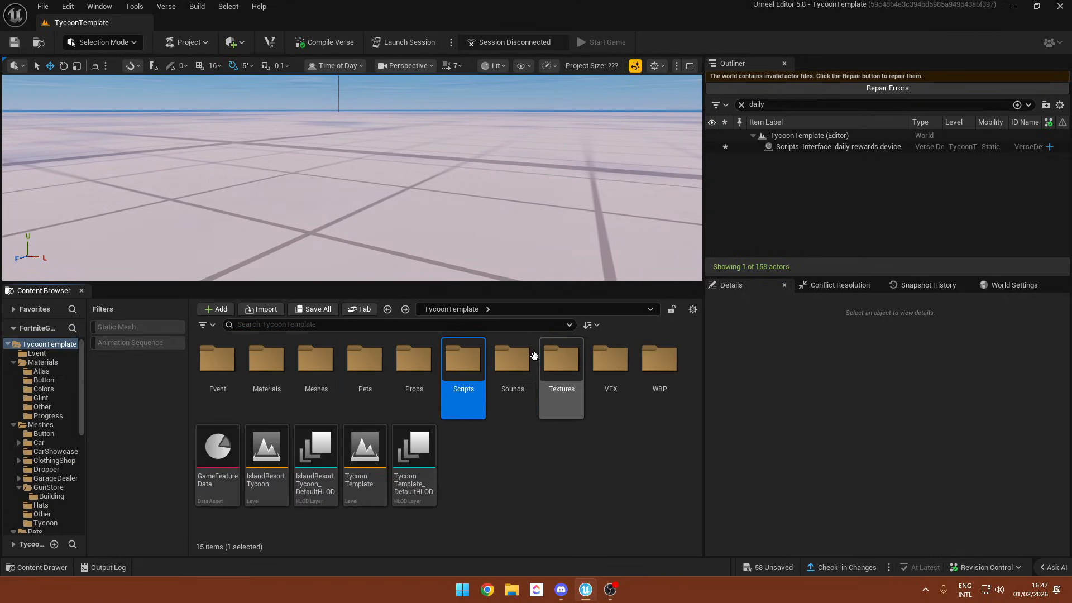
# - Look over the Sounds folder and the Atlas and Button folders inside Textures
pyautogui.doubleClick(513, 360)
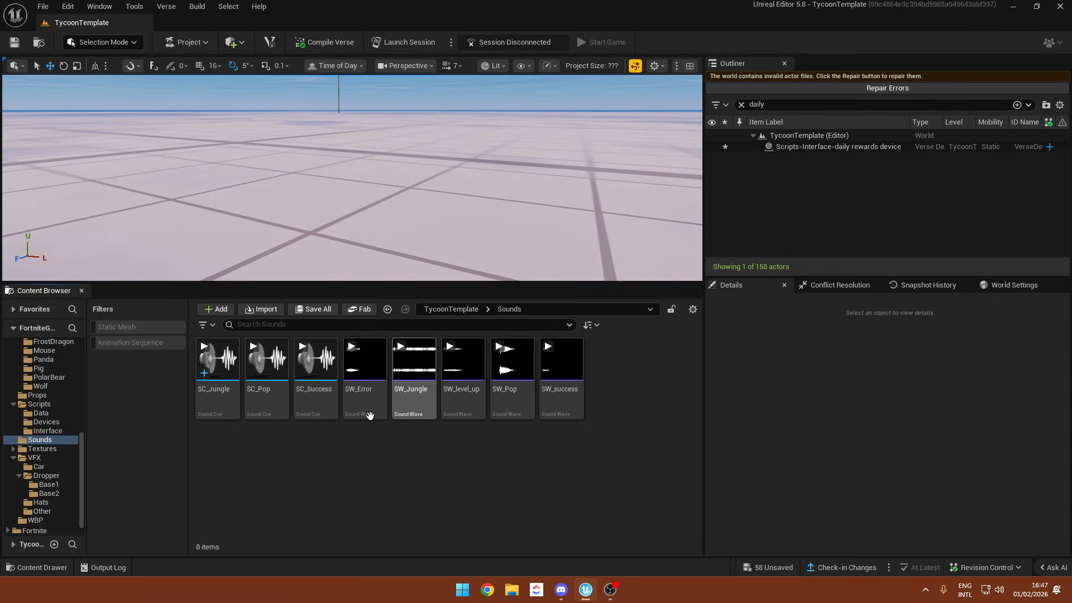
pyautogui.hotkey('alt', 'Left')
pyautogui.doubleClick(563, 360)
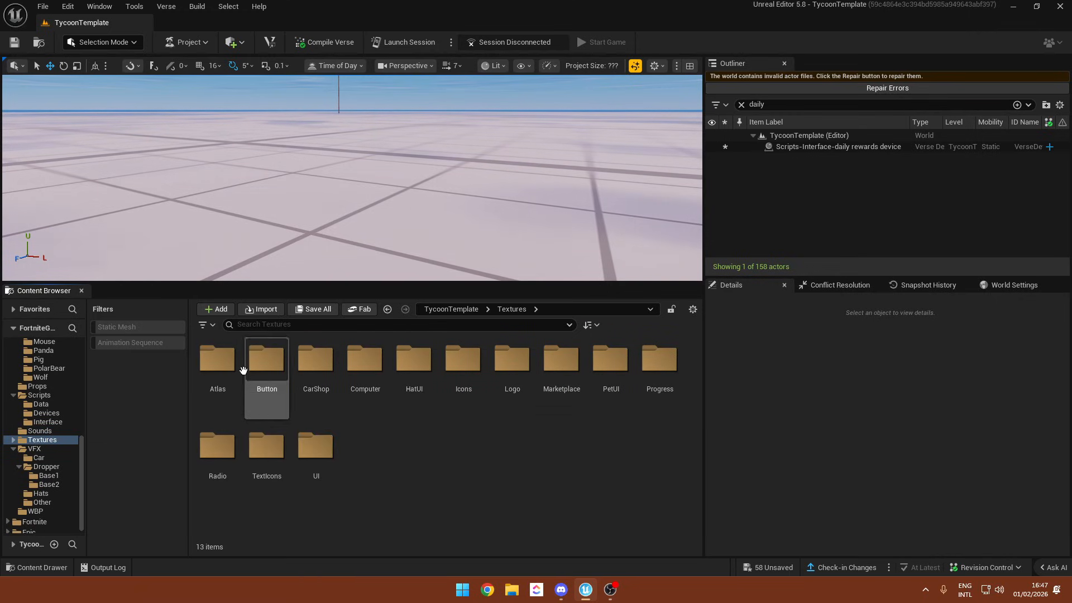
pyautogui.doubleClick(202, 363)
pyautogui.hotkey('alt', 'Left')
pyautogui.doubleClick(266, 360)
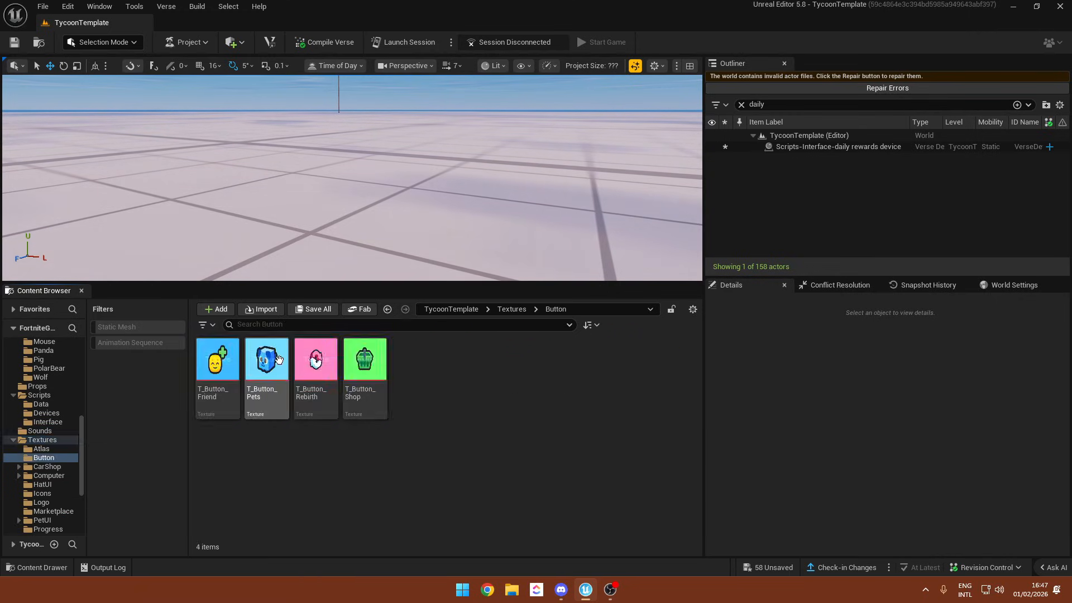
pyautogui.hotkey('alt', 'Left')
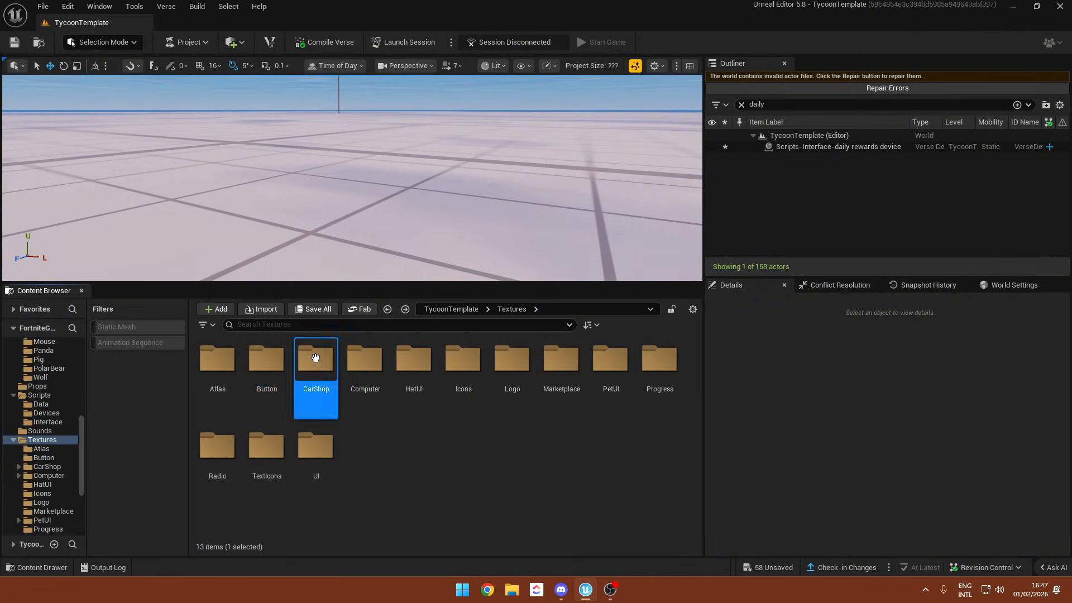
# - Look over the car_shop textures inside the CarShop folder and the Computer texture folder
pyautogui.doubleClick(314, 358)
pyautogui.doubleClick(236, 365)
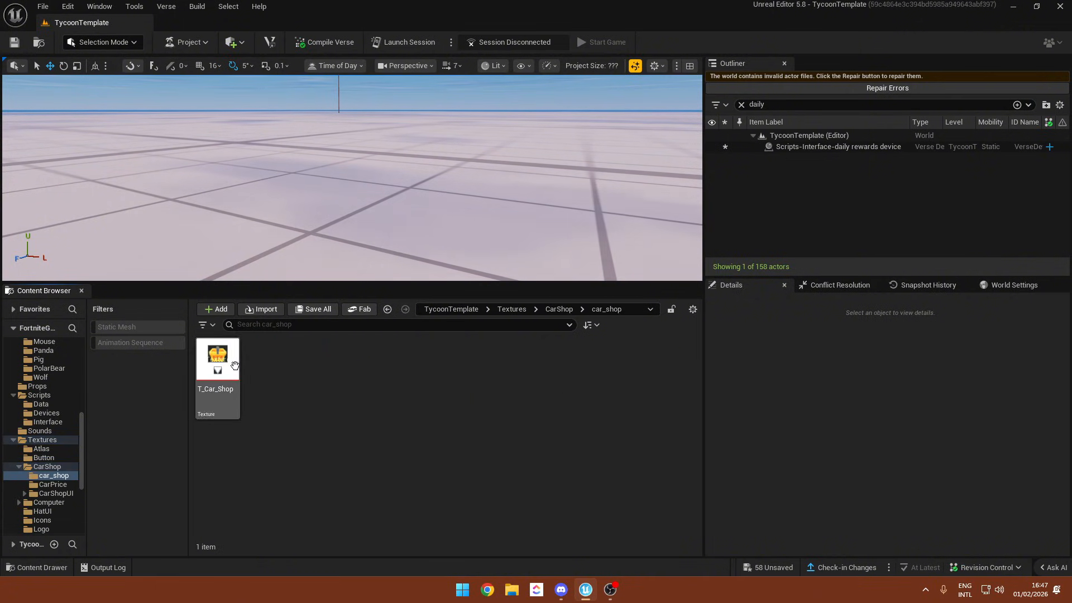
pyautogui.hotkey('alt', 'Left')
pyautogui.hotkey('alt', 'Left')
pyautogui.doubleClick(365, 360)
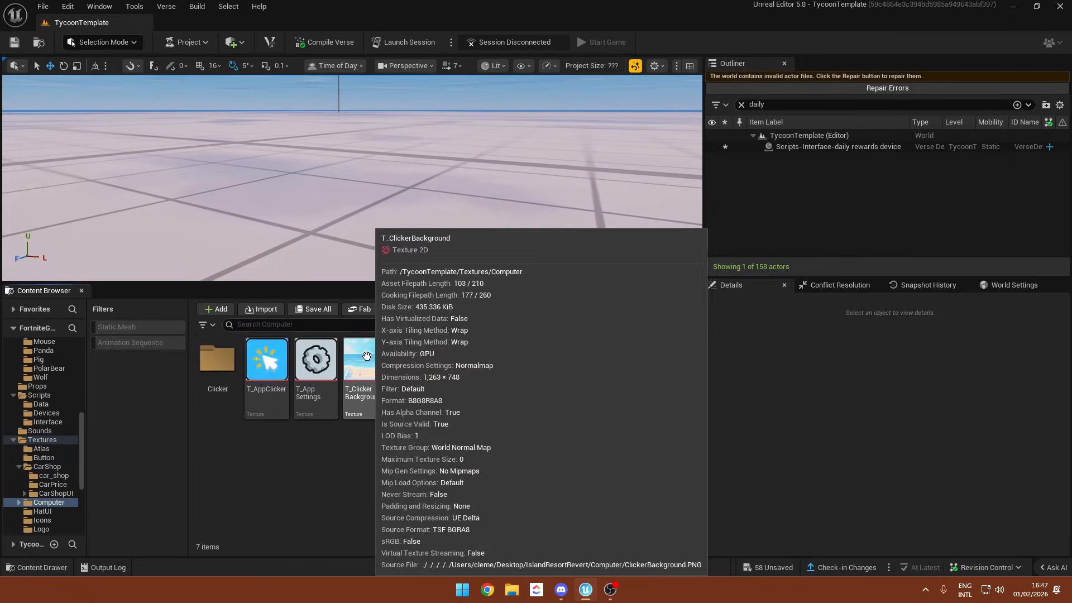
pyautogui.hotkey('alt', 'Left')
# - Look through the HatUI, Icons and Logo texture folders
pyautogui.doubleClick(416, 355)
pyautogui.hotkey('alt', 'Left')
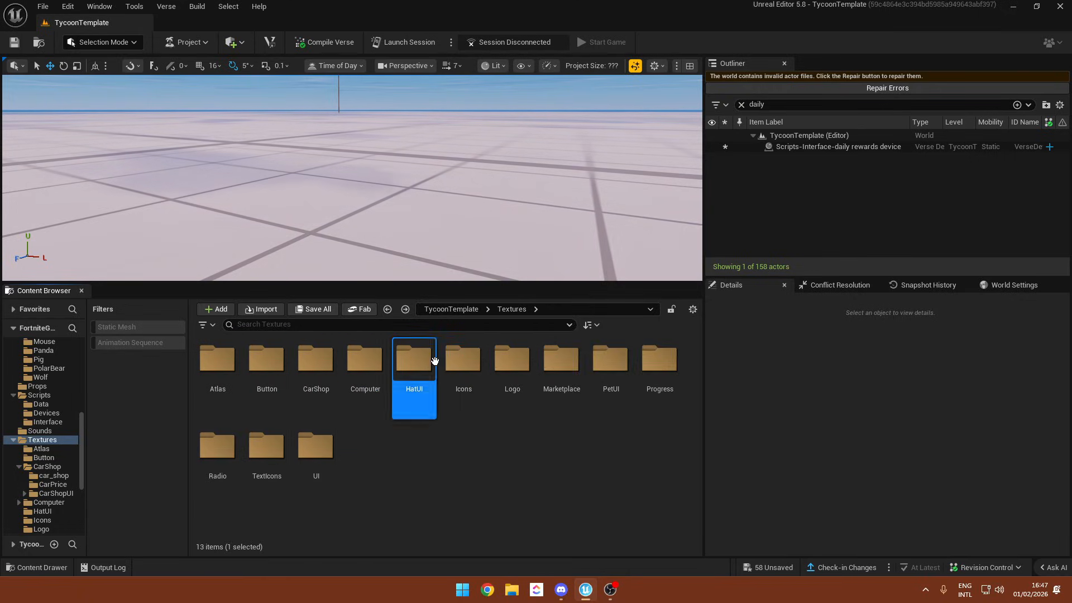
pyautogui.doubleClick(464, 356)
pyautogui.hotkey('alt', 'Left')
pyautogui.doubleClick(512, 360)
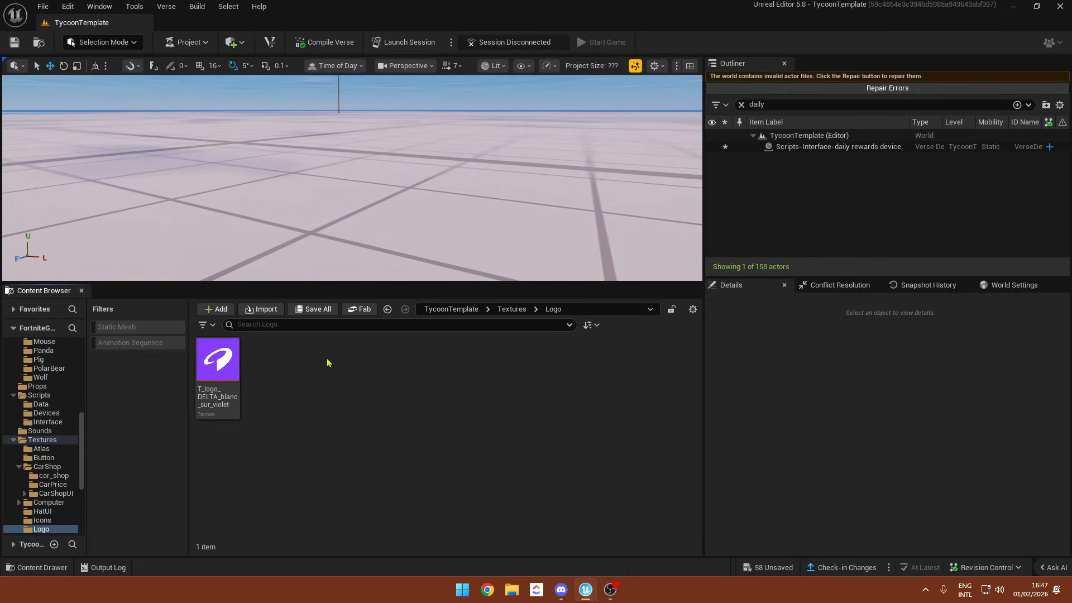
pyautogui.hotkey('alt', 'Left')
# - Look through the Marketplace, PetUI and Progress texture folders
pyautogui.doubleClick(568, 364)
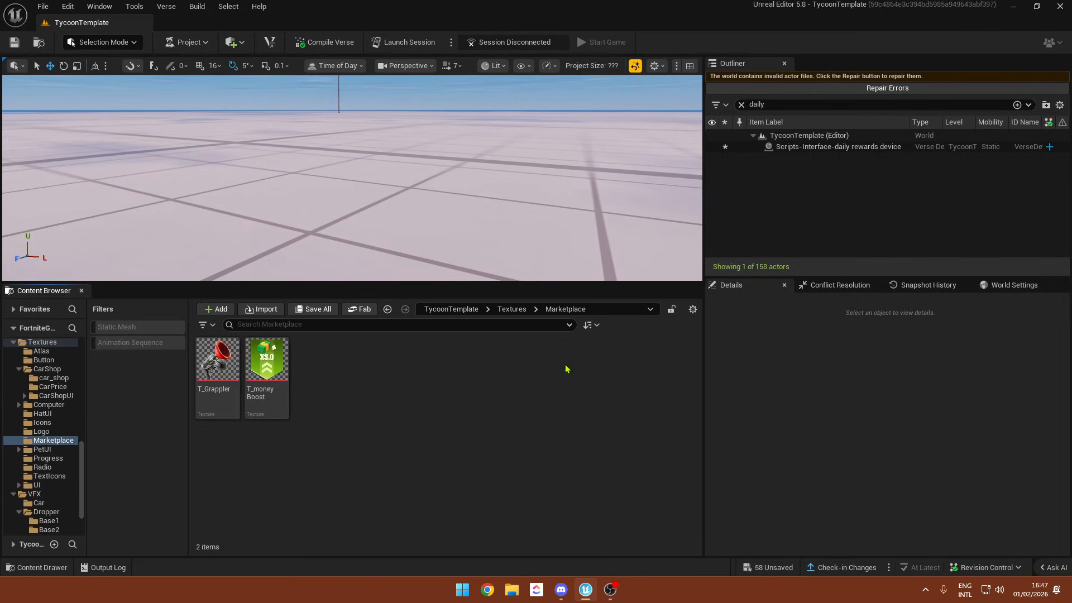
pyautogui.hotkey('alt', 'Left')
pyautogui.doubleClick(610, 360)
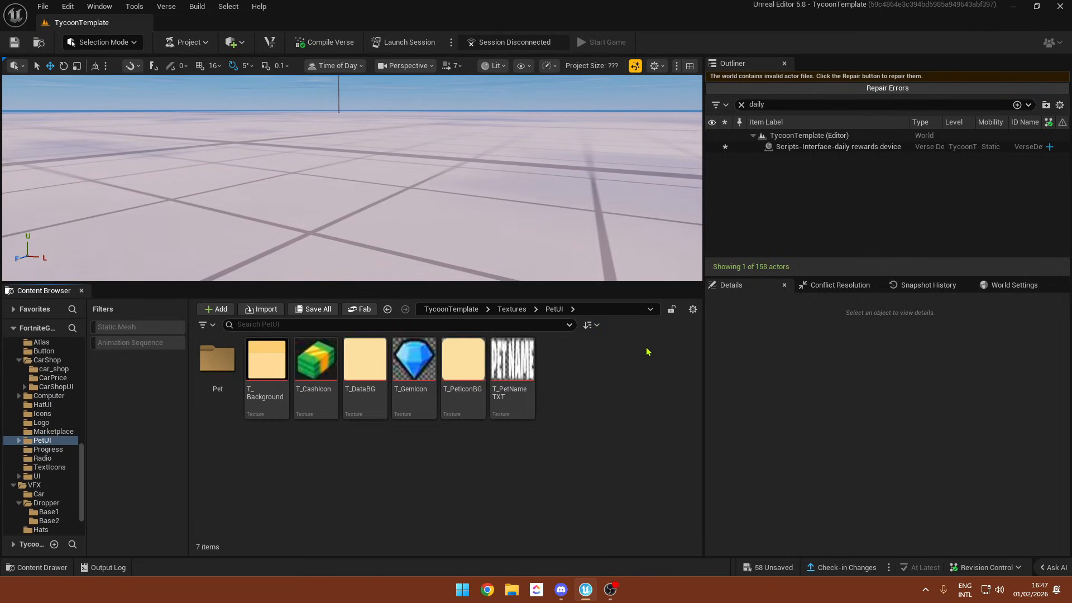
pyautogui.hotkey('alt', 'Left')
pyautogui.doubleClick(657, 360)
pyautogui.hotkey('alt', 'Left')
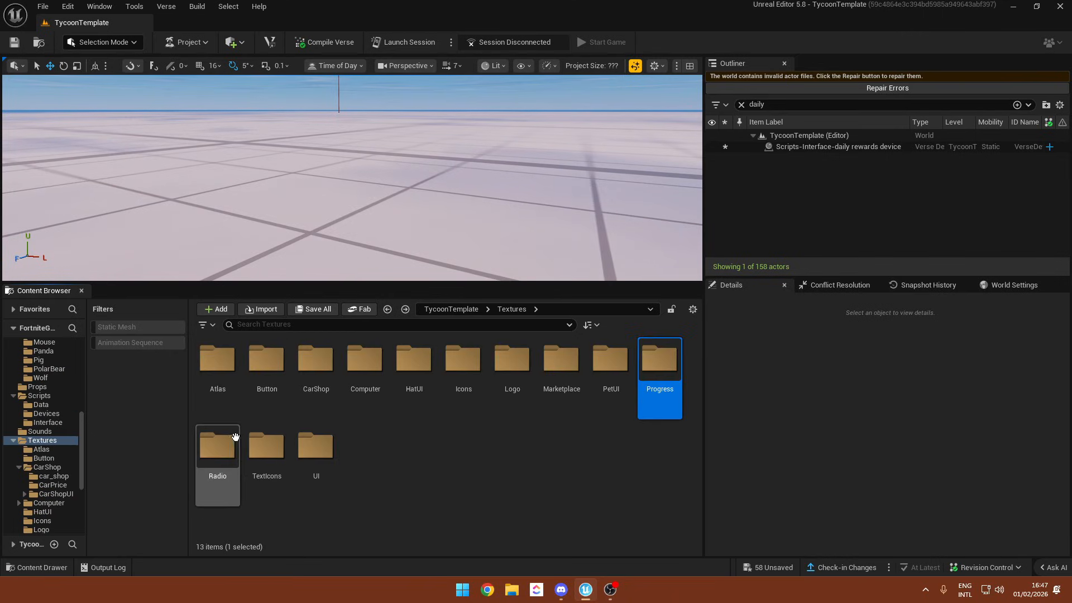
# - Look through the Radio and TextIcons texture folders
pyautogui.doubleClick(217, 446)
pyautogui.hotkey('alt', 'Left')
pyautogui.click(270, 450)
pyautogui.doubleClick(270, 451)
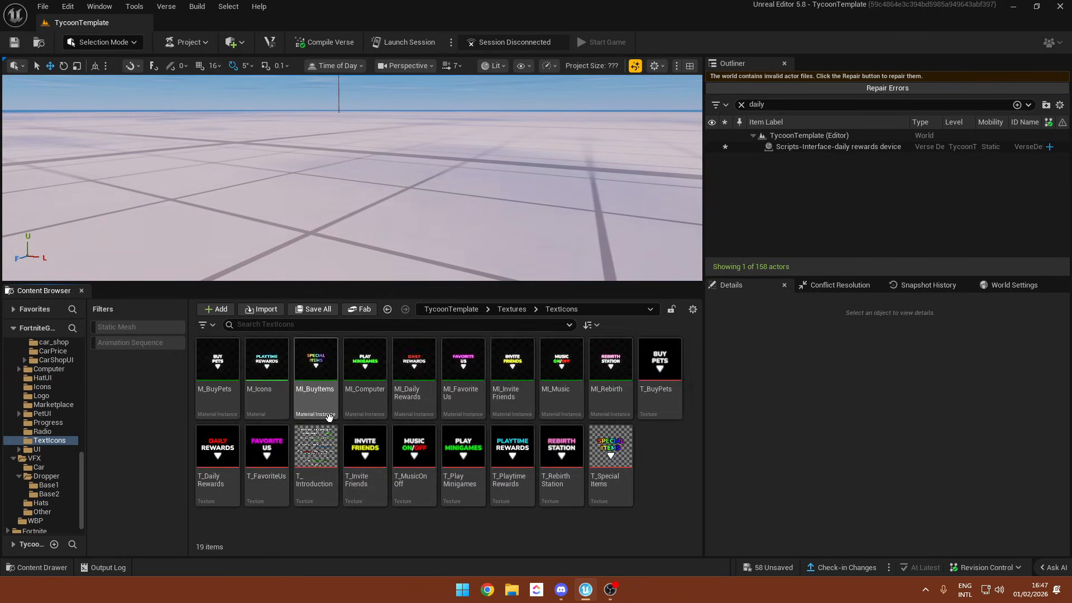
pyautogui.hotkey('alt', 'Left')
# - Look through the UI texture folder with its Time and TimePlayedReward subfolders, and return to the TycoonTemplate root folder
pyautogui.doubleClick(316, 446)
pyautogui.click(217, 360)
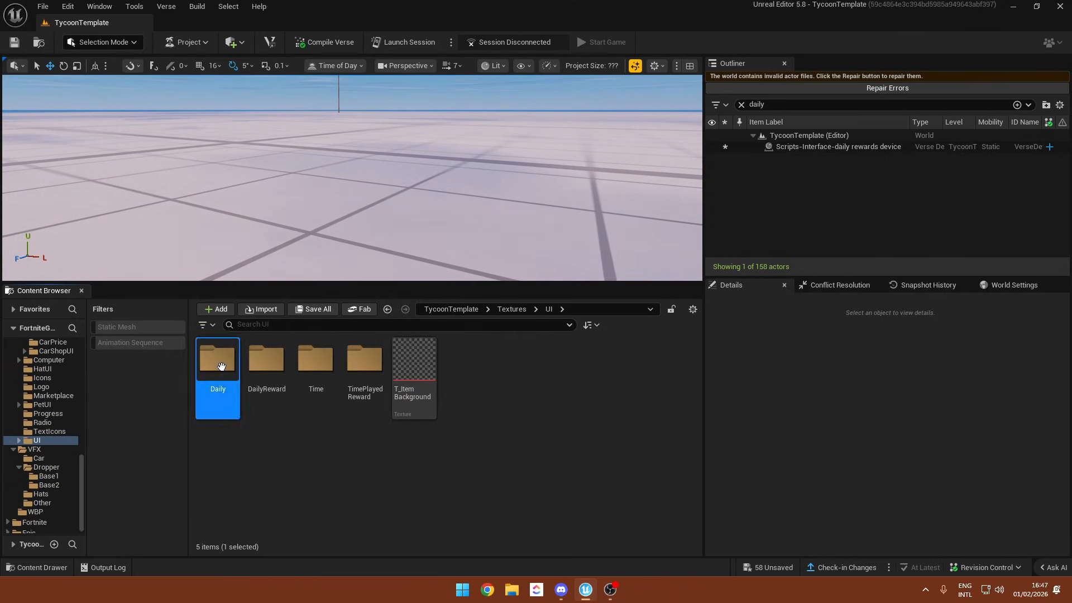
pyautogui.click(267, 360)
pyautogui.doubleClick(318, 362)
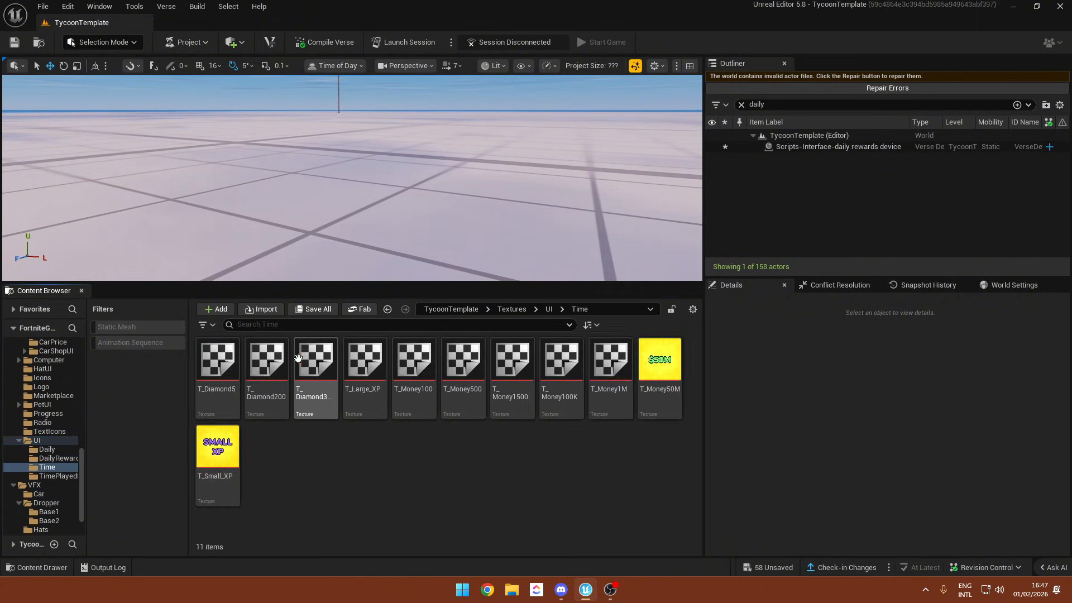
pyautogui.hotkey('alt', 'Left')
pyautogui.doubleClick(363, 359)
pyautogui.hotkey('alt', 'Left')
pyautogui.hotkey('alt', 'Left')
pyautogui.hotkey('alt', 'Left')
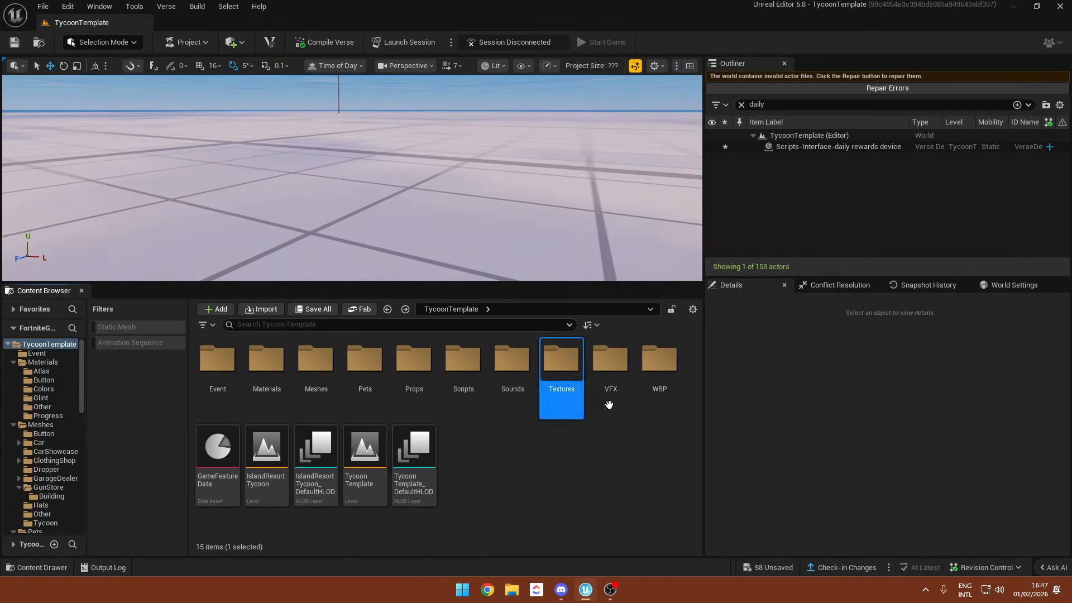
# - Look over the VFX folder and the Niagara systems in its Other subfolder
pyautogui.press('Right')
pyautogui.press('Return')
pyautogui.press('End')
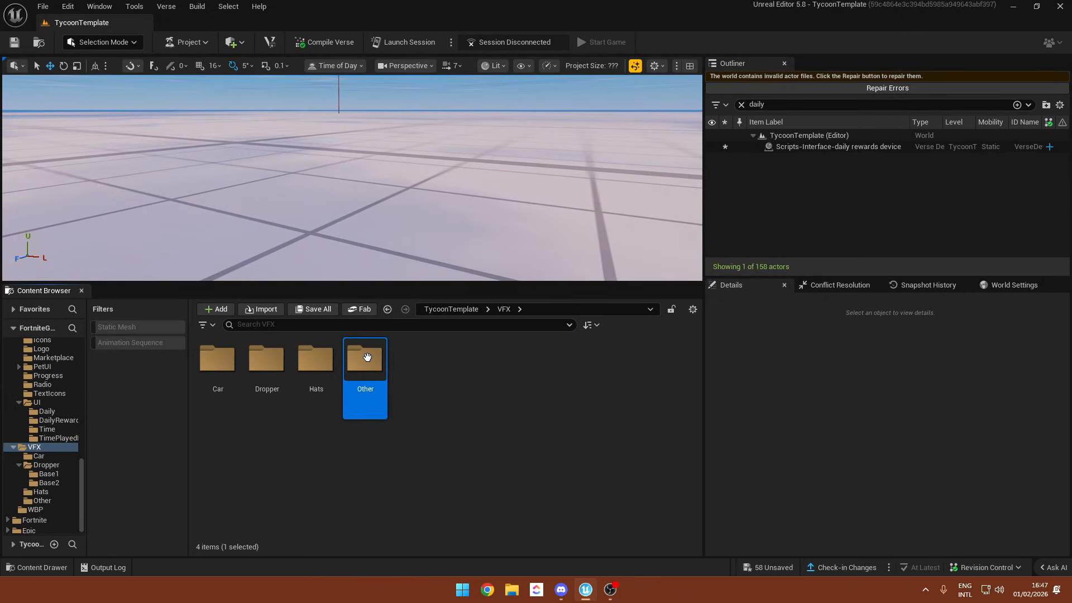
pyautogui.press('Return')
pyautogui.hotkey('alt', 'Left')
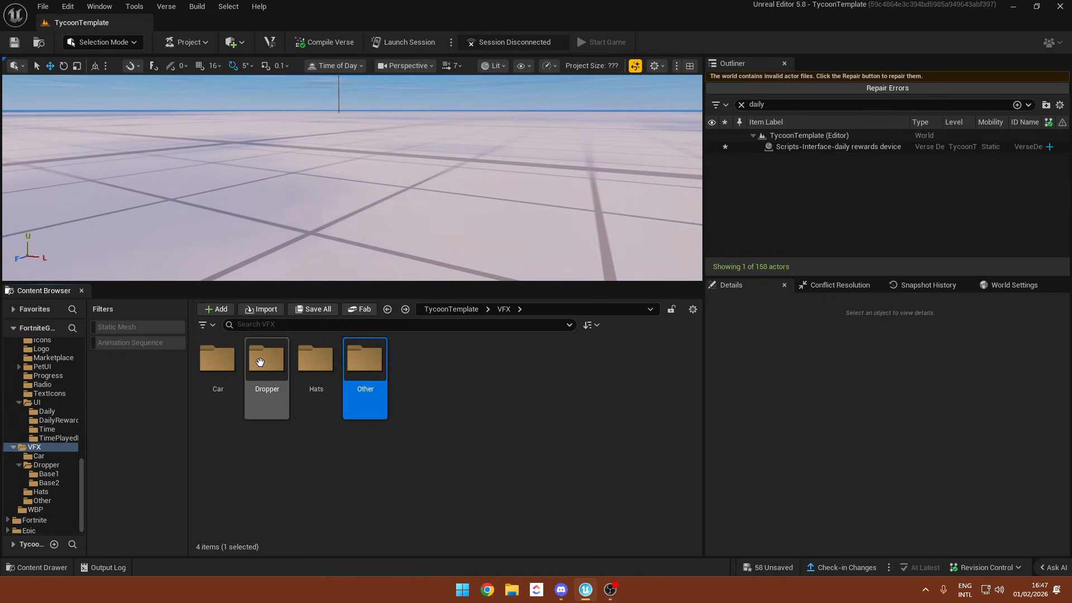
pyautogui.doubleClick(366, 371)
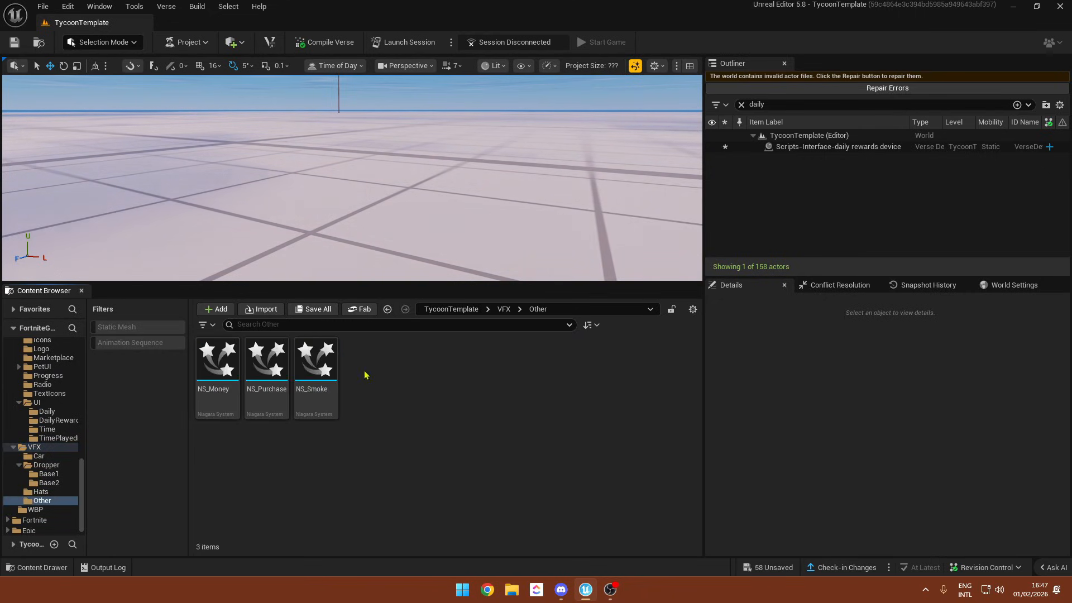
# - Preview the NS_Money and NS_Purchase Niagara systems, and go back out of the Other folder
pyautogui.moveTo(238, 353)
pyautogui.mouseDown()
pyautogui.moveTo(423, 247)
pyautogui.moveTo(218, 357)
pyautogui.mouseUp()
pyautogui.doubleClick(218, 358)
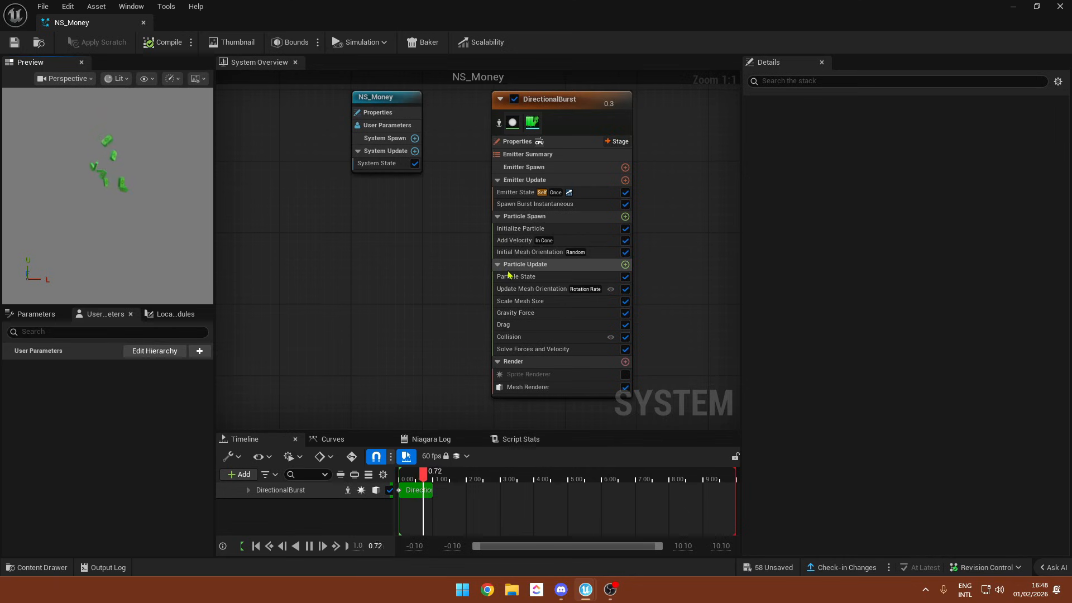
pyautogui.hotkey('alt', 'Tab')
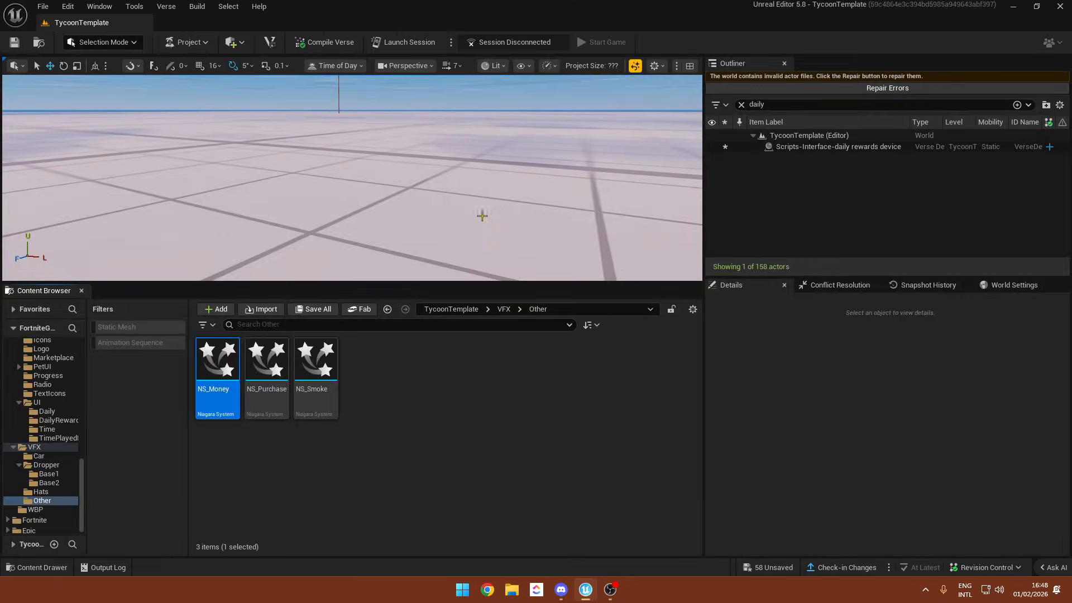
pyautogui.doubleClick(257, 358)
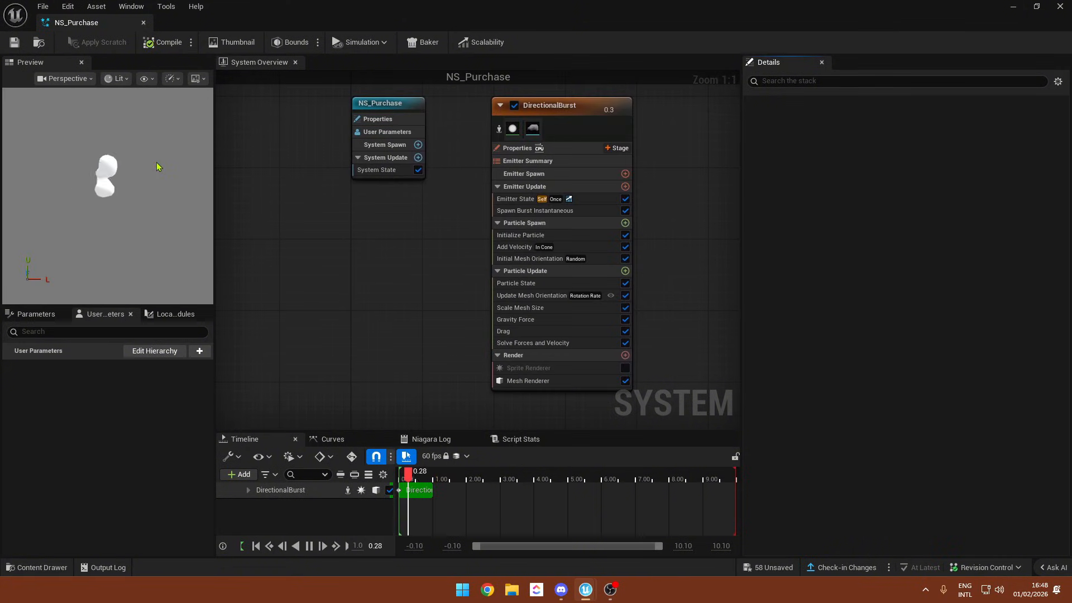
pyautogui.hotkey('alt', 'F4')
pyautogui.hotkey('alt', 'Left')
pyautogui.hotkey('alt', 'Left')
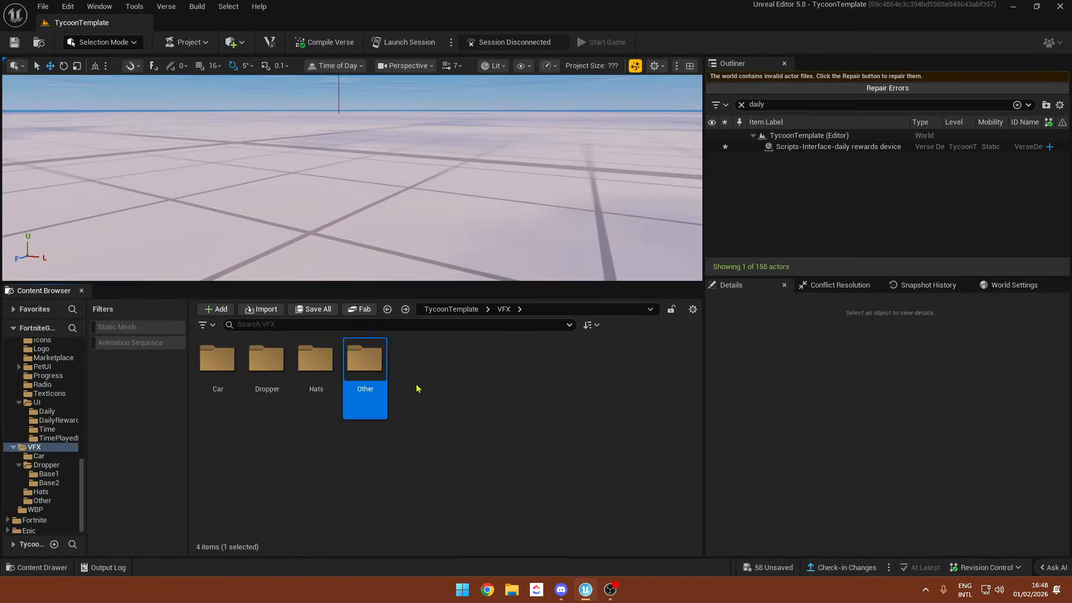
# - Look over the widget blueprints in the WBP folder, including car shop, notification, currency and marketplace money boost
pyautogui.click(652, 359)
pyautogui.doubleClick(652, 358)
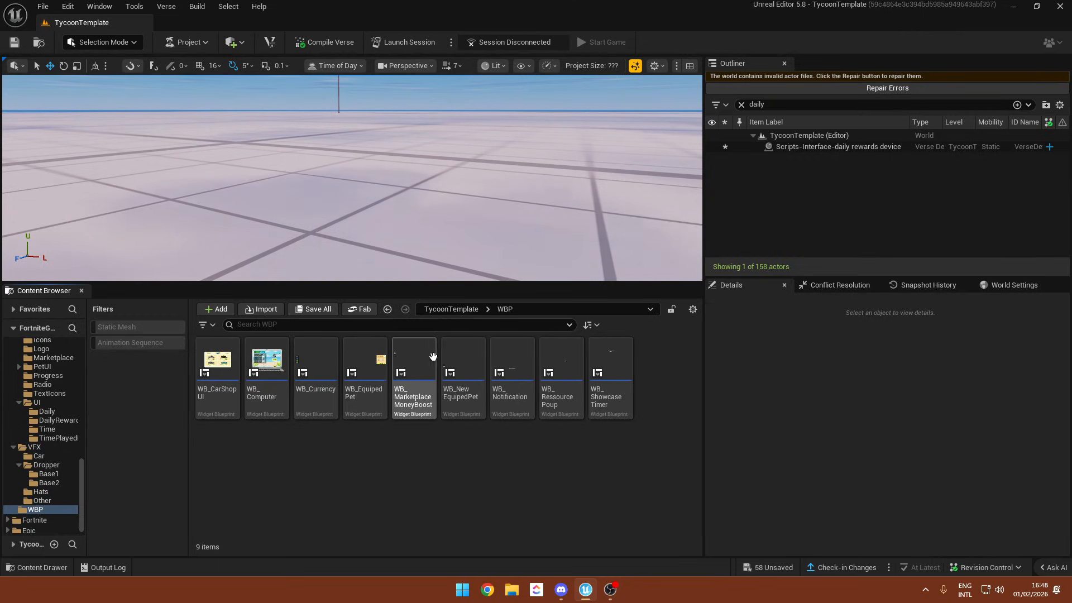
pyautogui.click(231, 362)
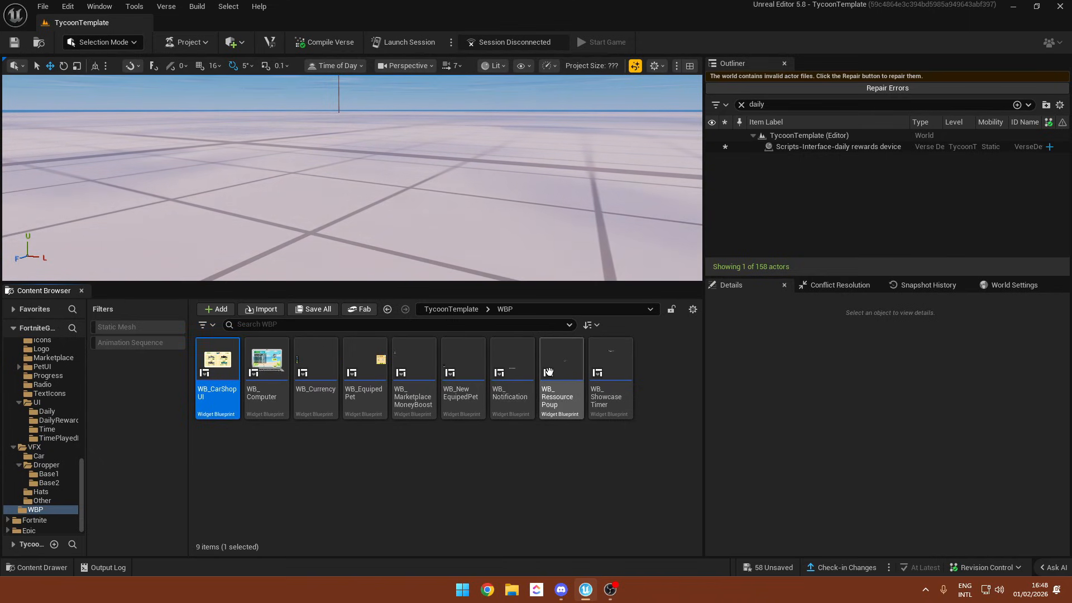
pyautogui.click(515, 372)
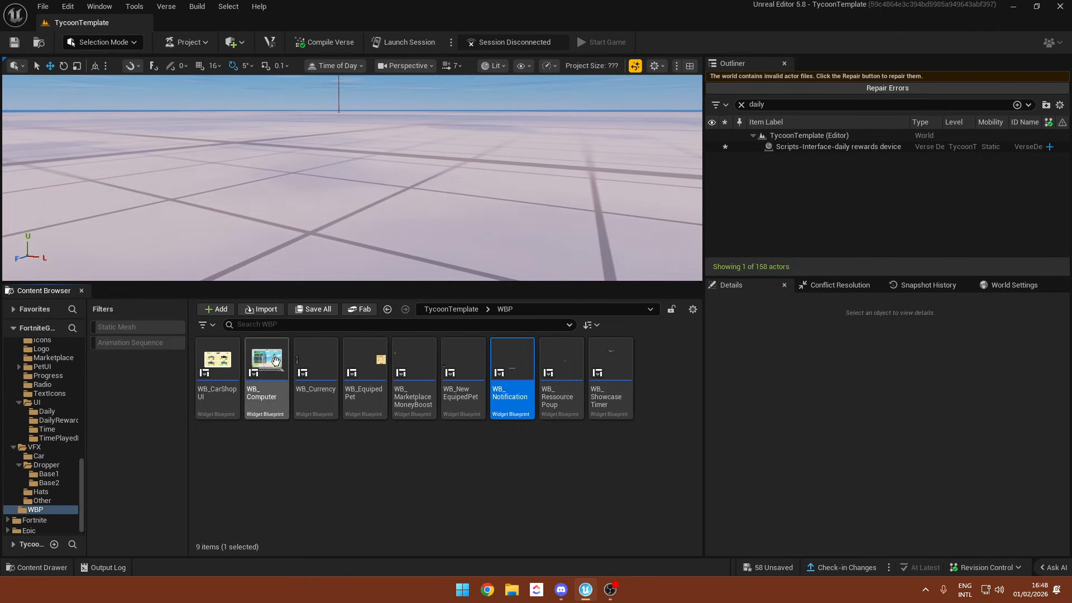
pyautogui.click(321, 354)
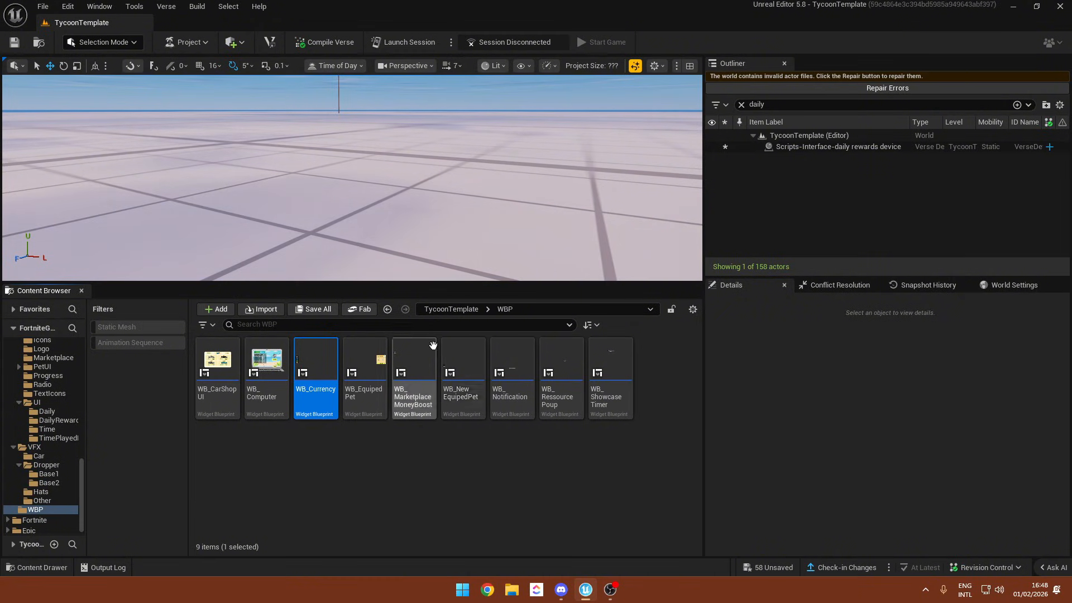
pyautogui.moveTo(406, 363)
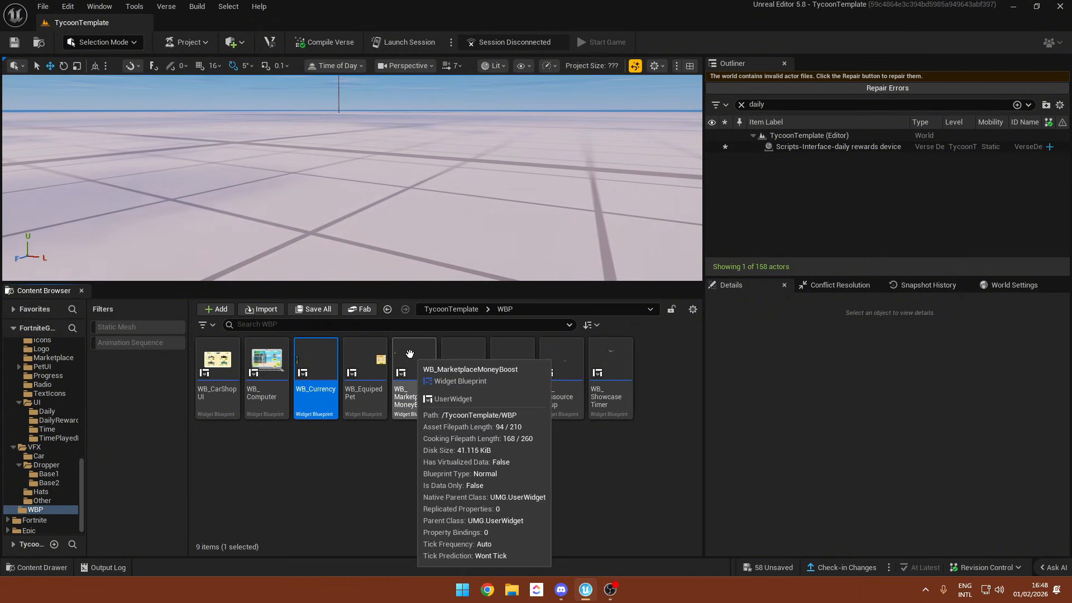
pyautogui.click(409, 354)
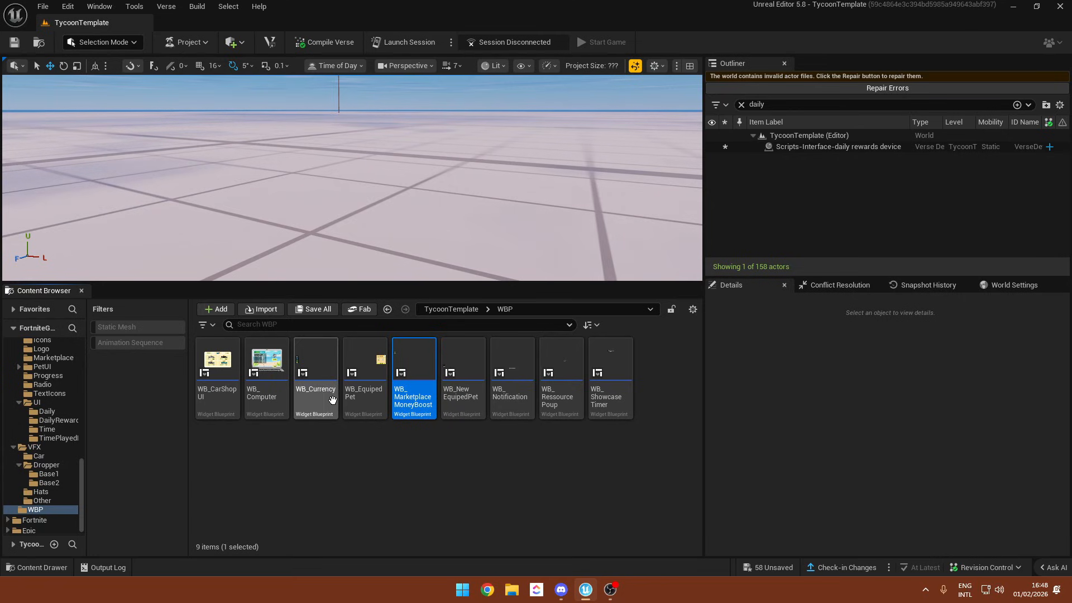
pyautogui.hotkey('alt', 'Left')
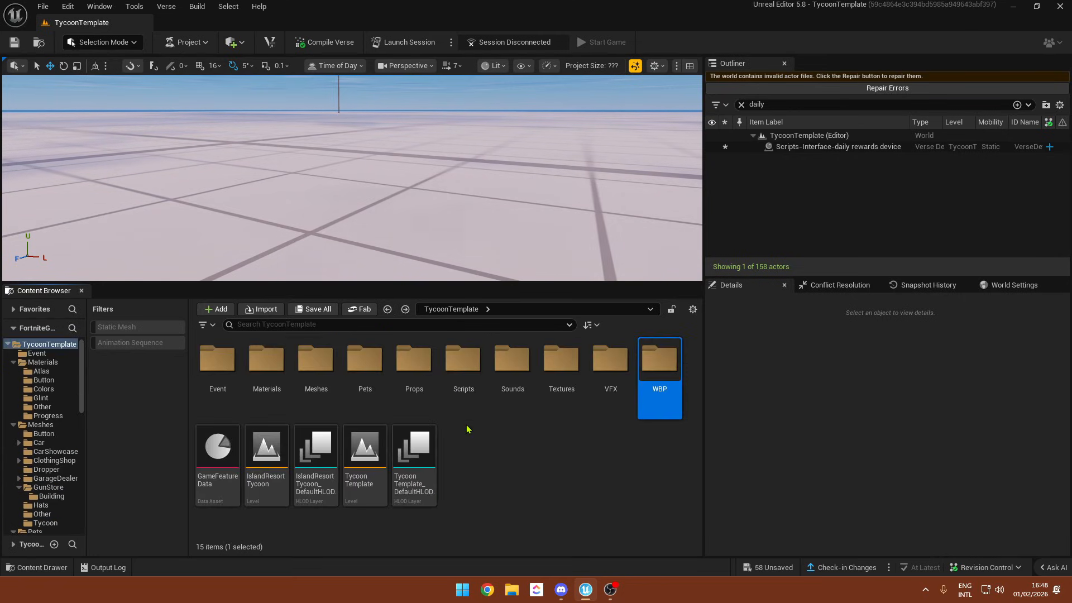
pyautogui.click(587, 436)
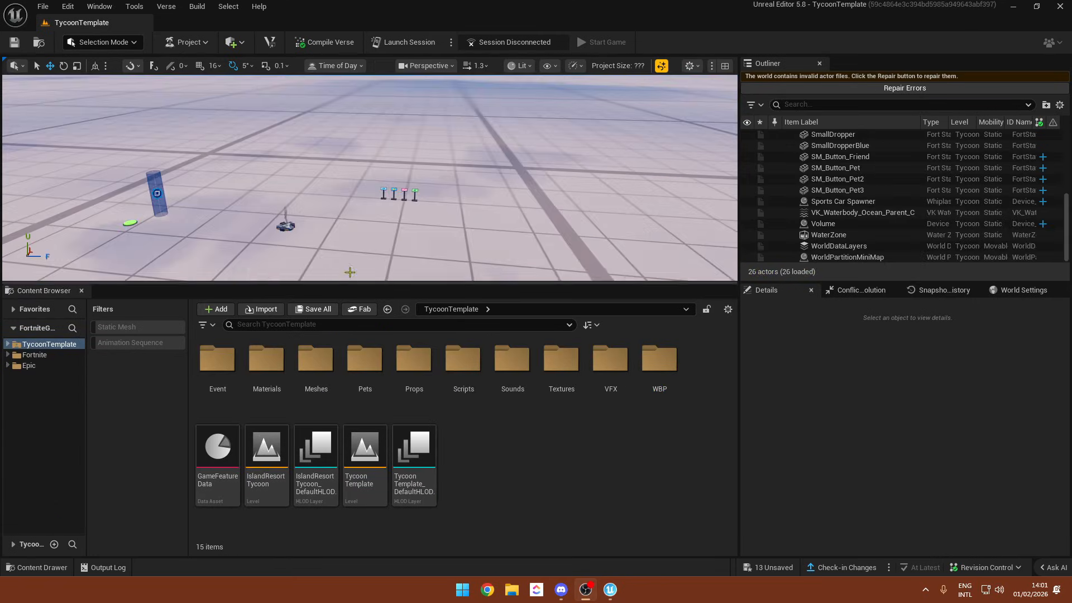
# - Place the base_data Verse device from the Scripts Data folder on an empty area of the level floor
pyautogui.moveTo(370, 177); pyautogui.dragTo(218, 171, button='right')
pyautogui.press('w')
pyautogui.press('w')
pyautogui.moveTo(370, 178); pyautogui.dragTo(376, 187, button='right')
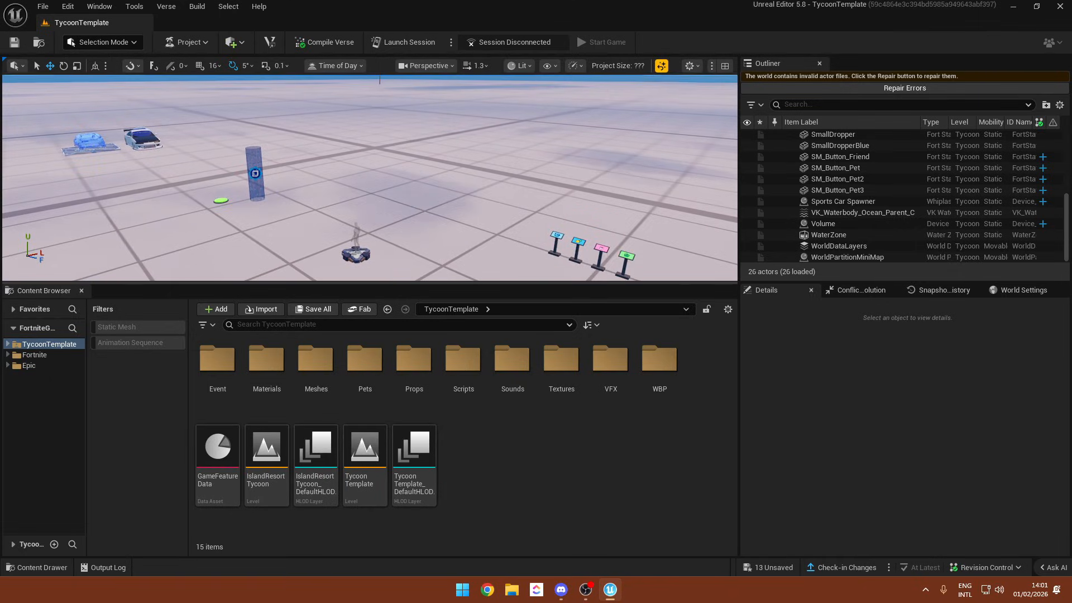
pyautogui.moveTo(266, 174); pyautogui.dragTo(326, 167, button='right')
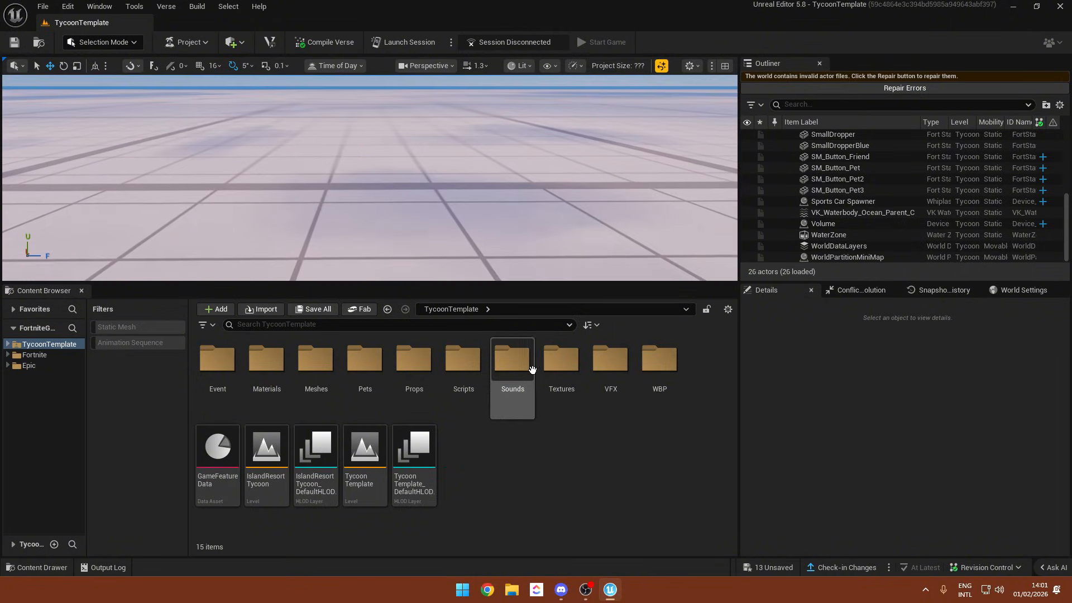
pyautogui.doubleClick(463, 360)
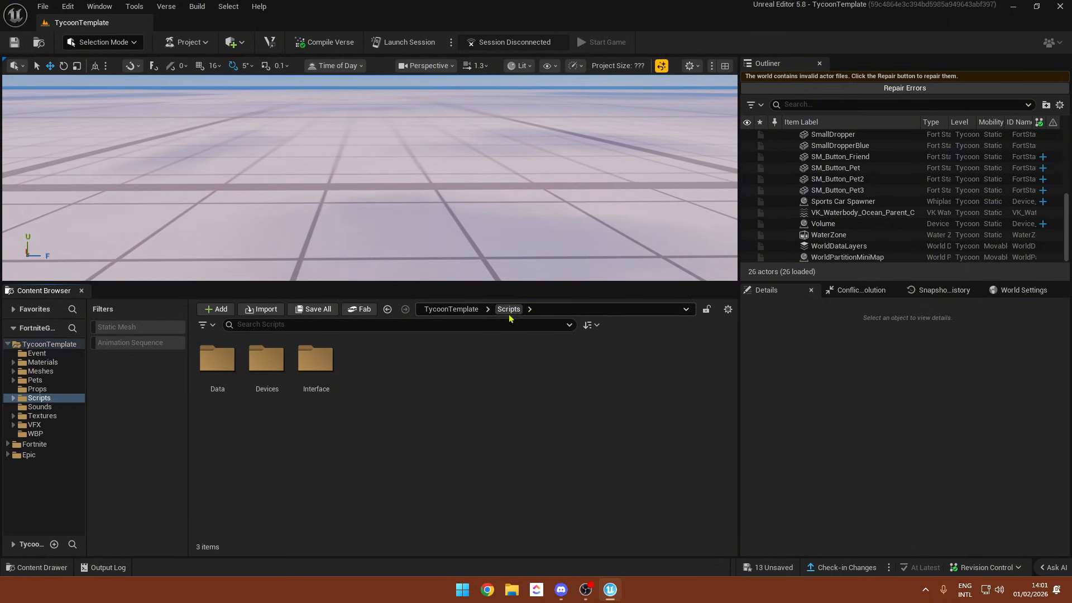
pyautogui.doubleClick(220, 367)
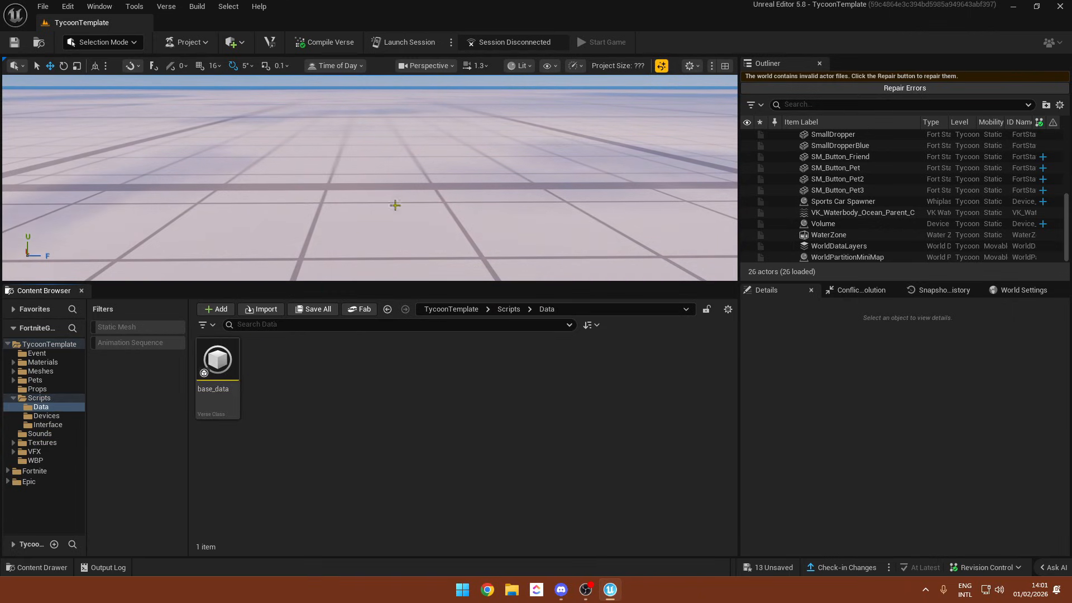
pyautogui.moveTo(395, 205)
pyautogui.mouseDown(button='right')
pyautogui.moveTo(394, 179)
pyautogui.moveTo(395, 218)
pyautogui.mouseUp(button='right')
pyautogui.moveTo(217, 360); pyautogui.dragTo(418, 167)
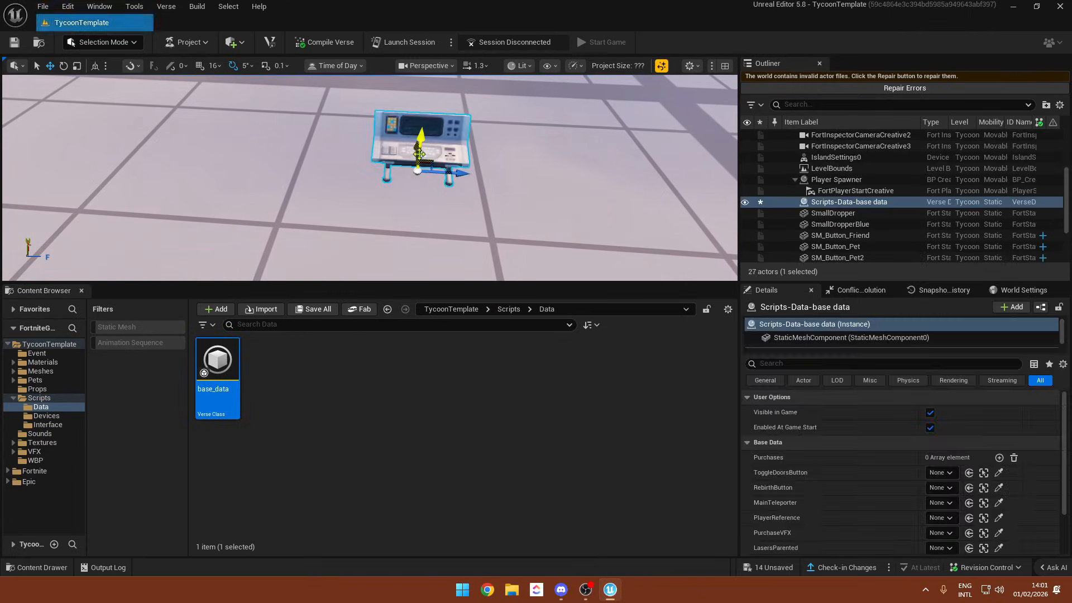
pyautogui.moveTo(361, 123); pyautogui.dragTo(434, 165, button='right')
pyautogui.hotkey('alt', 'Left')
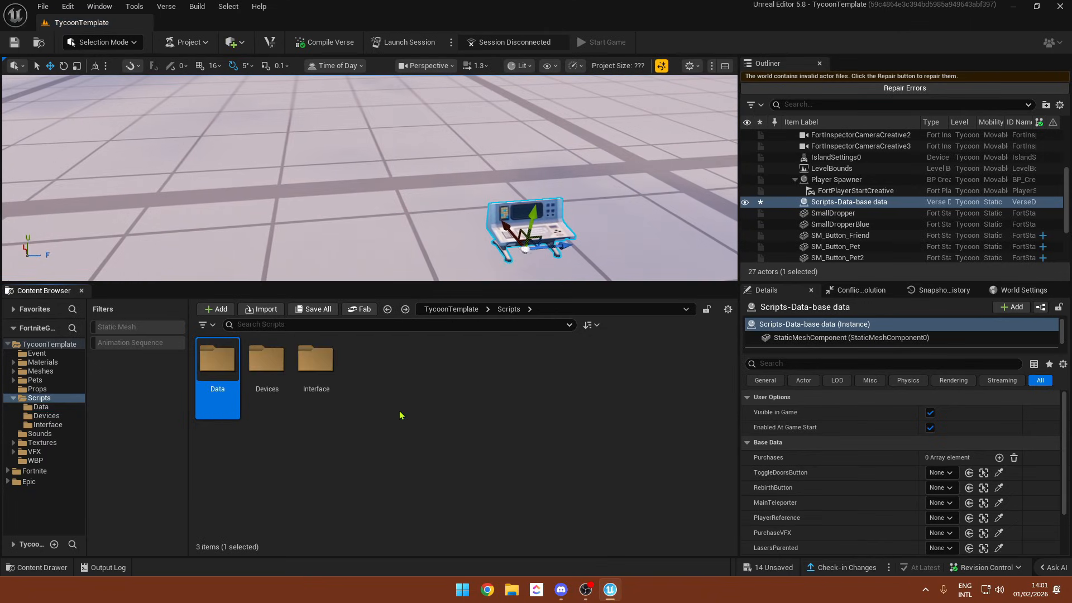
# - Place the armory_device from the Scripts Devices folder on the level floor
pyautogui.moveTo(474, 209); pyautogui.dragTo(533, 238, button='right')
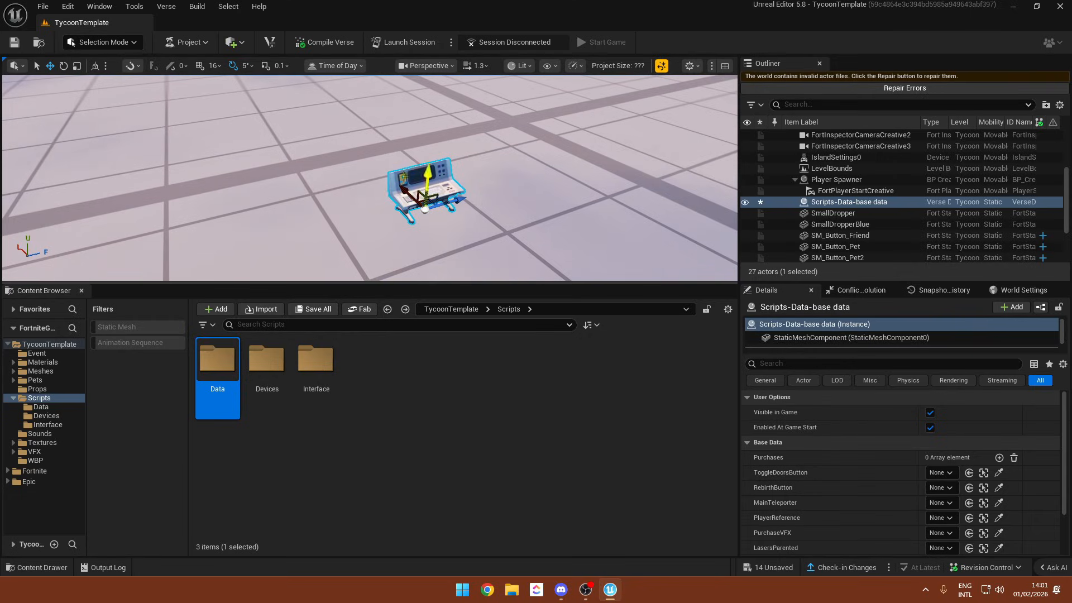
pyautogui.moveTo(463, 186); pyautogui.dragTo(323, 123, button='right')
pyautogui.moveTo(406, 220); pyautogui.dragTo(371, 251, button='right')
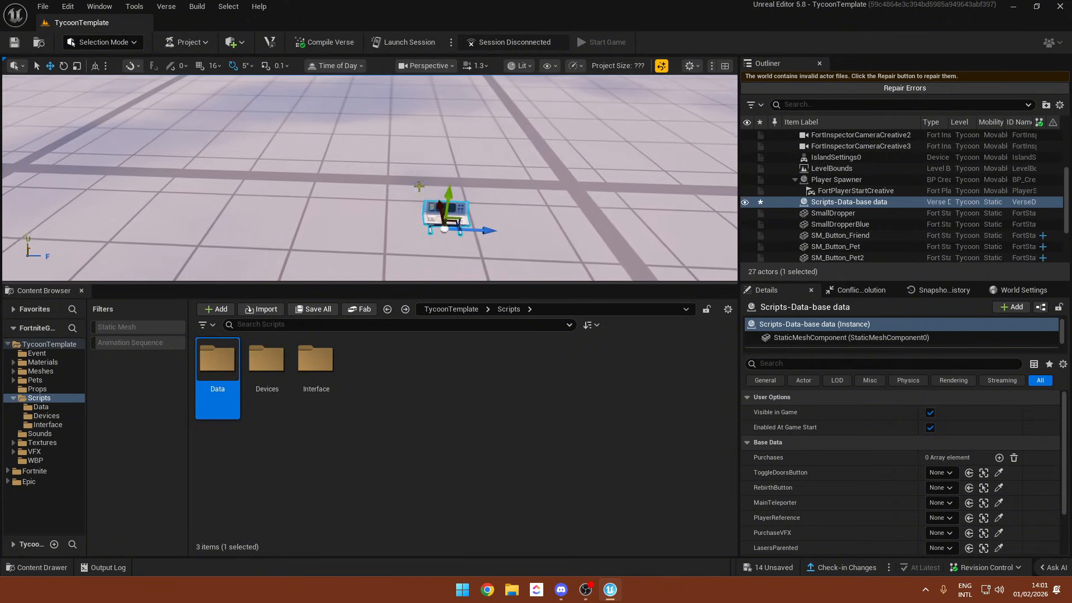
pyautogui.moveTo(494, 208)
pyautogui.mouseDown(button='right')
pyautogui.moveTo(498, 229)
pyautogui.moveTo(495, 212)
pyautogui.mouseUp(button='right')
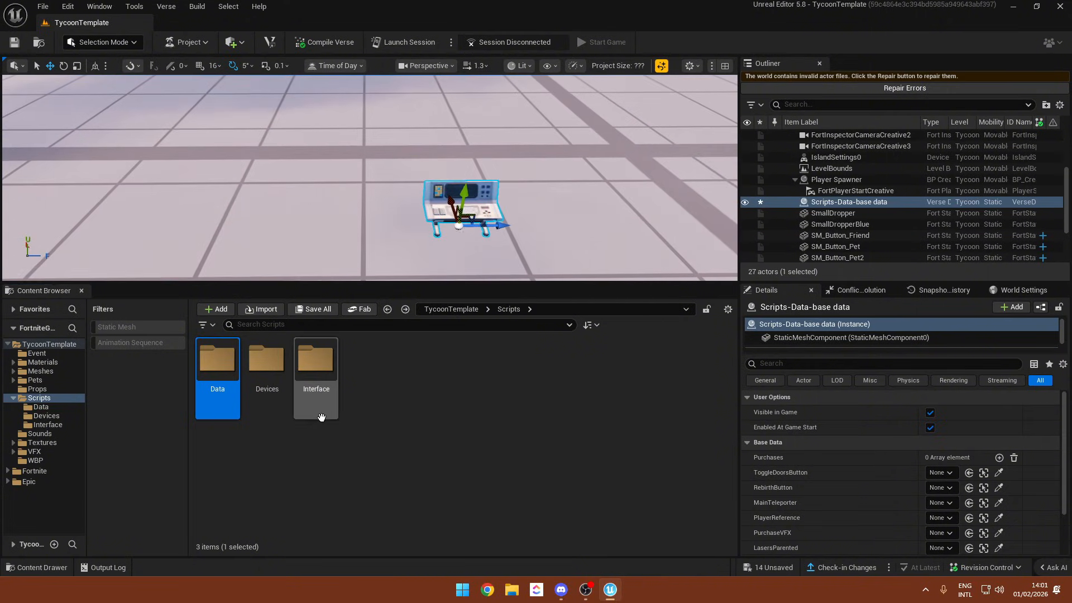
pyautogui.hotkey('alt', 'Left')
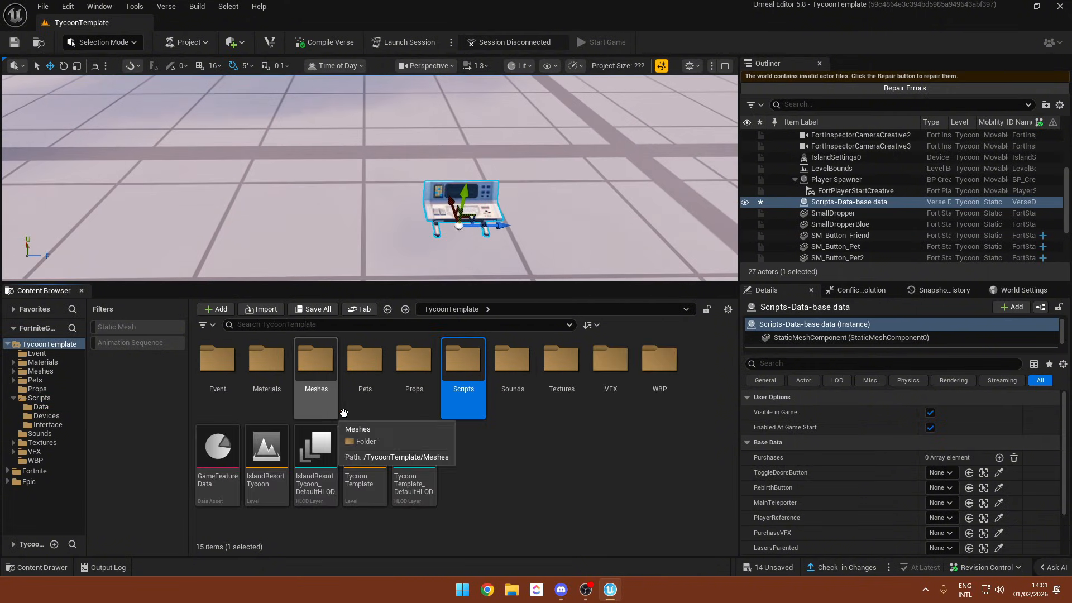
pyautogui.doubleClick(462, 363)
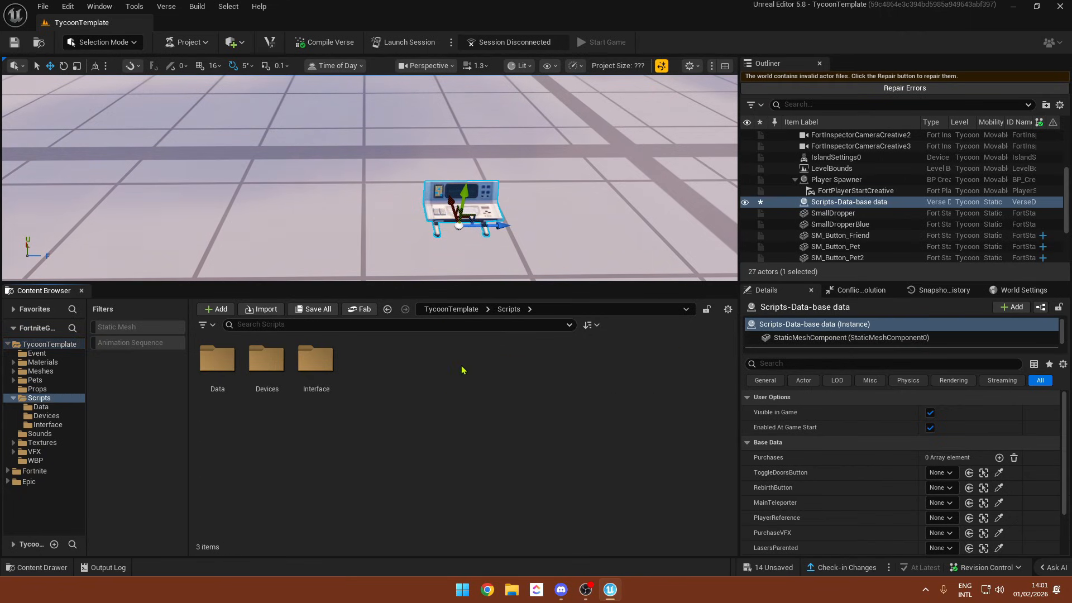
pyautogui.doubleClick(284, 365)
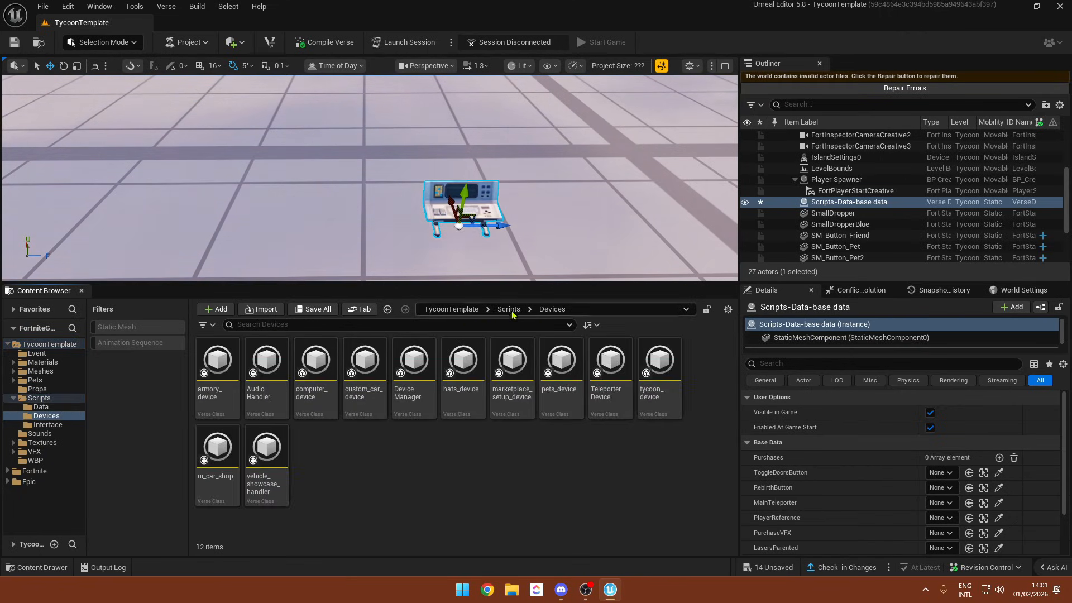
pyautogui.moveTo(508, 239)
pyautogui.mouseDown(button='right')
pyautogui.moveTo(522, 256)
pyautogui.moveTo(502, 229)
pyautogui.moveTo(496, 240)
pyautogui.mouseUp(button='right')
pyautogui.moveTo(218, 368); pyautogui.dragTo(291, 231)
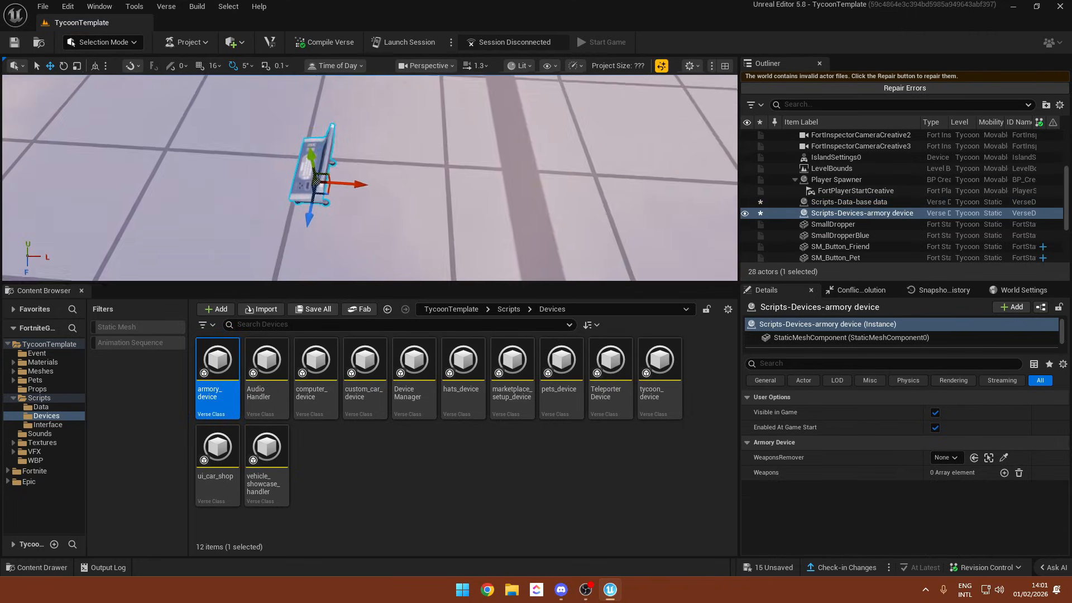
# - Place the AudioHandler and computer_device Verse devices in the level
pyautogui.moveTo(253, 374); pyautogui.dragTo(350, 206)
pyautogui.moveTo(315, 366); pyautogui.dragTo(599, 235)
pyautogui.moveTo(599, 236); pyautogui.dragTo(698, 226, button='right')
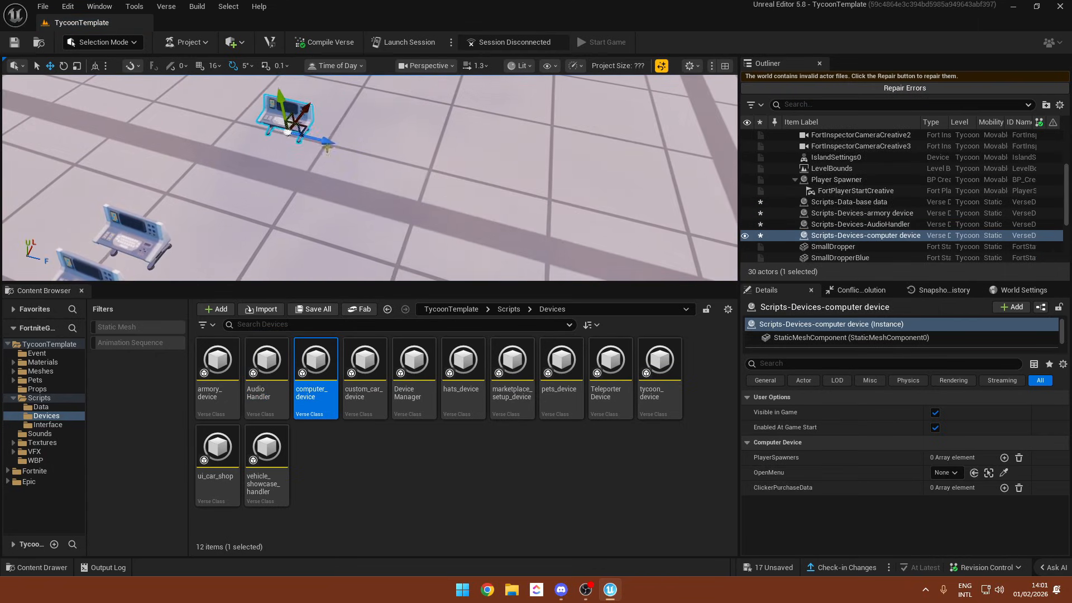
# - Move the computer device so it lines up beside the other placed Verse devices
pyautogui.moveTo(330, 143); pyautogui.dragTo(564, 154)
pyautogui.moveTo(565, 154); pyautogui.dragTo(413, 162, button='right')
pyautogui.moveTo(518, 149); pyautogui.dragTo(408, 198)
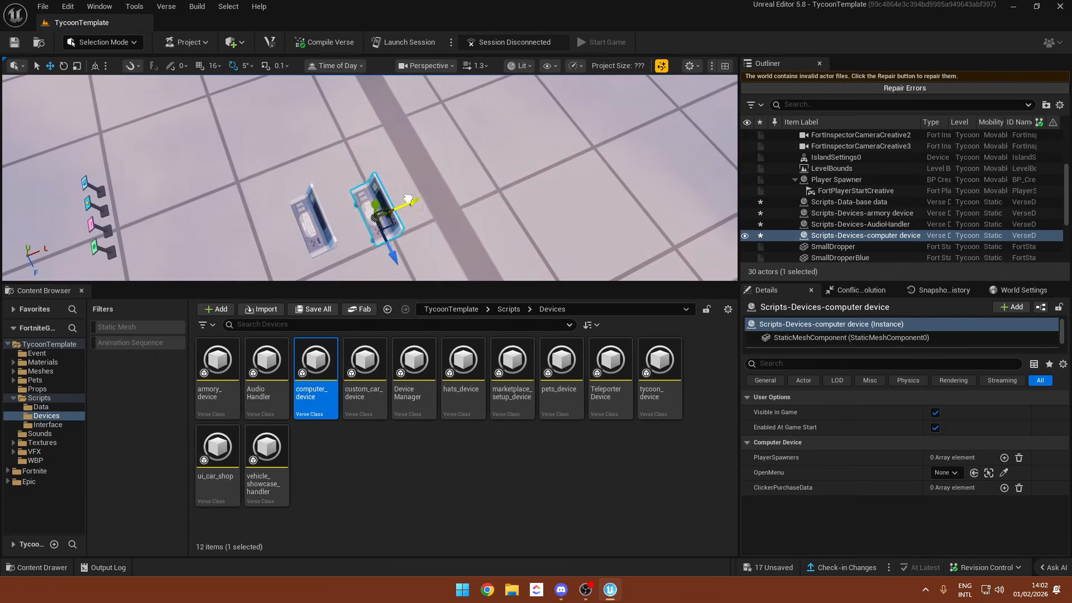
pyautogui.moveTo(371, 241); pyautogui.dragTo(372, 245)
# - Place the custom_car_device at the end of the row of Verse devices
pyautogui.moveTo(372, 245); pyautogui.dragTo(302, 184, button='right')
pyautogui.moveTo(366, 363); pyautogui.dragTo(369, 242)
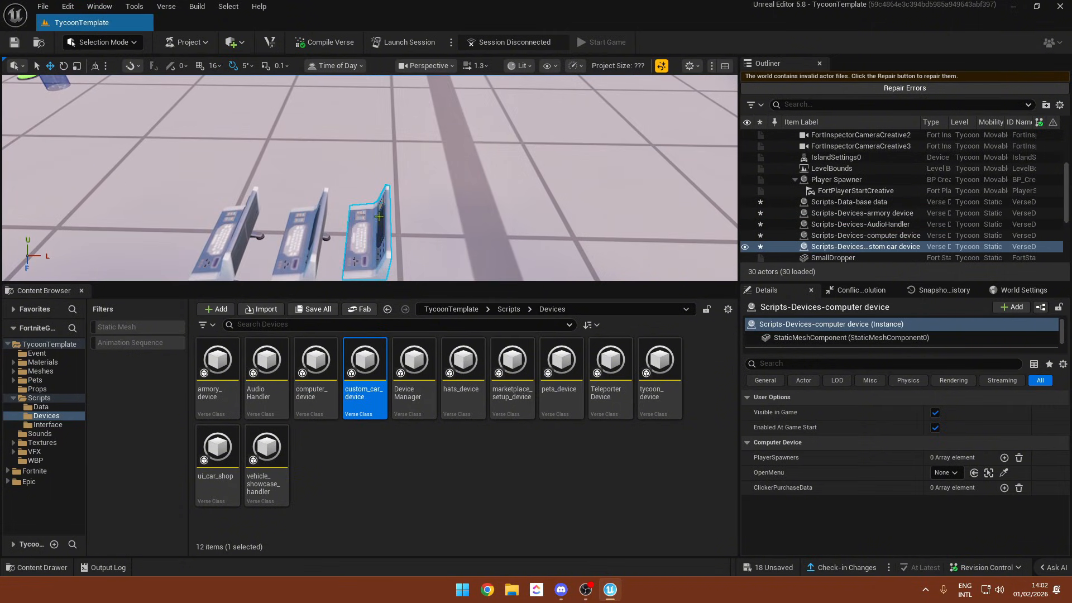
# - Add the DeviceManager, hats_device and marketplace_setup_device to the row of Verse devices in the level
pyautogui.rightClick(354, 235)
pyautogui.moveTo(354, 217); pyautogui.dragTo(320, 194, button='right')
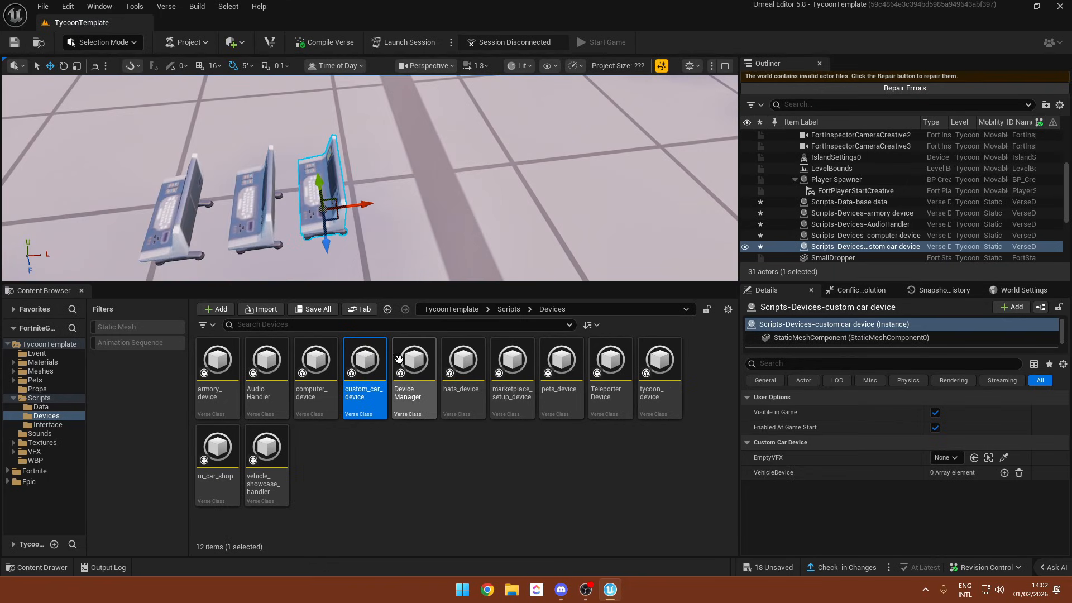
pyautogui.moveTo(414, 369); pyautogui.dragTo(411, 181)
pyautogui.moveTo(463, 379); pyautogui.dragTo(480, 162)
pyautogui.click(512, 368)
pyautogui.moveTo(512, 368); pyautogui.dragTo(529, 168)
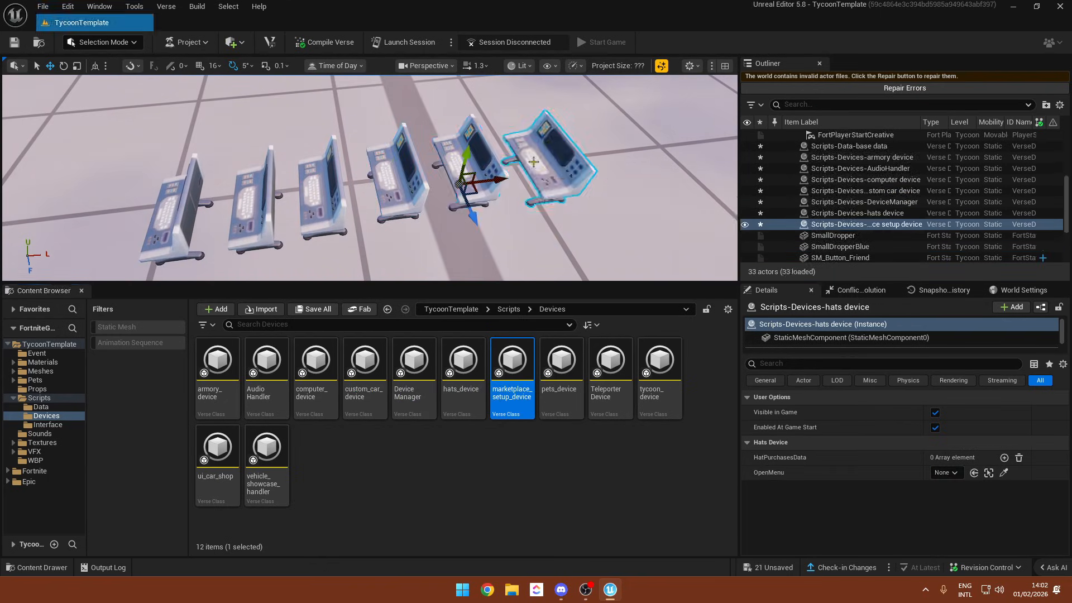
# - Continue the row with the pets_device, TeleporterDevice and tycoon_device from the Devices folder
pyautogui.moveTo(529, 168); pyautogui.dragTo(636, 184, button='right')
pyautogui.moveTo(561, 369); pyautogui.dragTo(365, 190)
pyautogui.moveTo(365, 190); pyautogui.dragTo(240, 161, button='right')
pyautogui.moveTo(611, 369); pyautogui.dragTo(374, 212)
pyautogui.moveTo(660, 368); pyautogui.dragTo(451, 208)
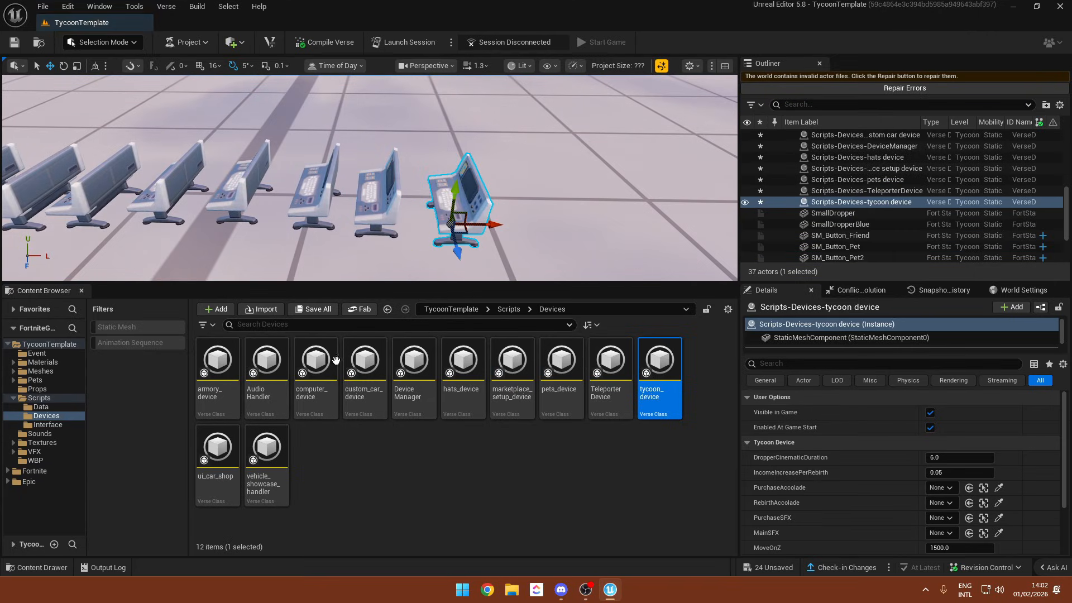
# - Place the ui_car_shop and vehicle_showcase_handler devices on the floor and move the tycoon device to the far end, away from the row
pyautogui.moveTo(217, 446); pyautogui.dragTo(555, 206)
pyautogui.moveTo(277, 451); pyautogui.dragTo(596, 219)
pyautogui.click(455, 201)
pyautogui.moveTo(455, 201); pyautogui.dragTo(491, 212, button='right')
pyautogui.moveTo(365, 169); pyautogui.dragTo(585, 157)
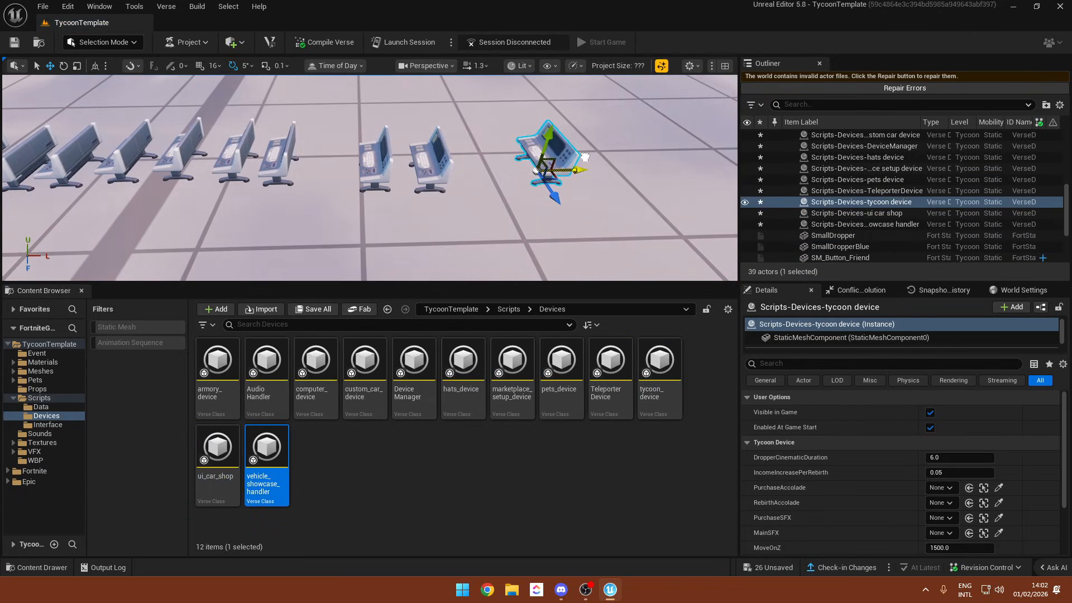
# - Move the ui car shop and vehicle showcase handler devices up against the row, then select the separate tycoon device
pyautogui.click(377, 165)
pyautogui.click(425, 167)
pyautogui.moveTo(460, 170); pyautogui.dragTo(425, 169, button='right')
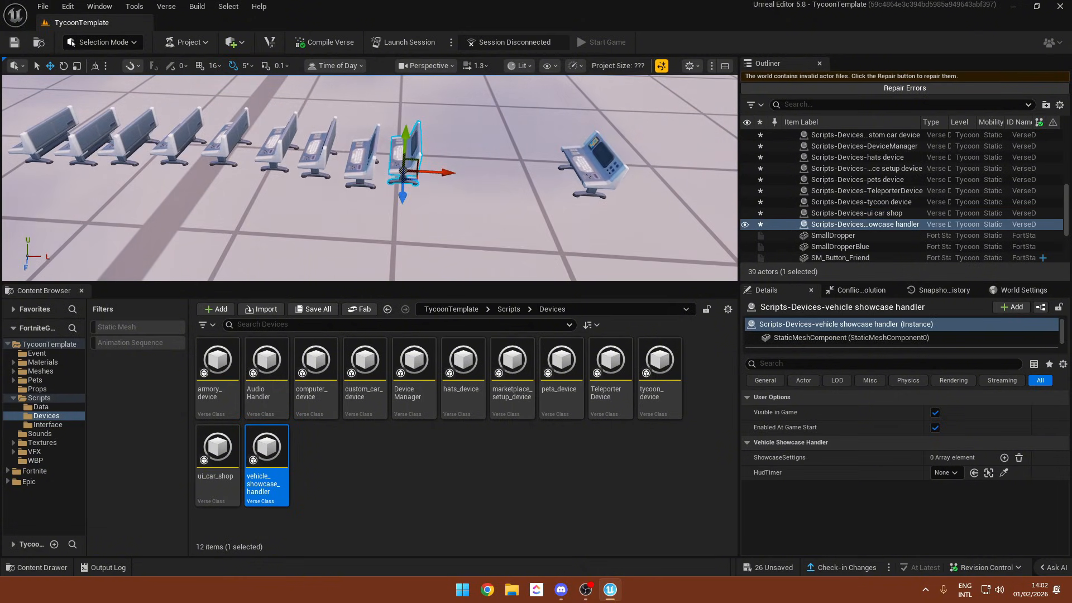
pyautogui.click(590, 166)
pyautogui.moveTo(590, 166)
pyautogui.mouseDown(button='right')
pyautogui.moveTo(625, 173)
pyautogui.moveTo(552, 179)
pyautogui.moveTo(608, 156)
pyautogui.moveTo(558, 167)
pyautogui.moveTo(581, 167)
pyautogui.mouseUp(button='right')
# - Select the armory device at the start of the row and examine its WeaponsRemover and Weapons options
pyautogui.click(323, 220)
pyautogui.moveTo(324, 220); pyautogui.dragTo(455, 184, button='right')
pyautogui.moveTo(536, 212); pyautogui.dragTo(377, 183, button='right')
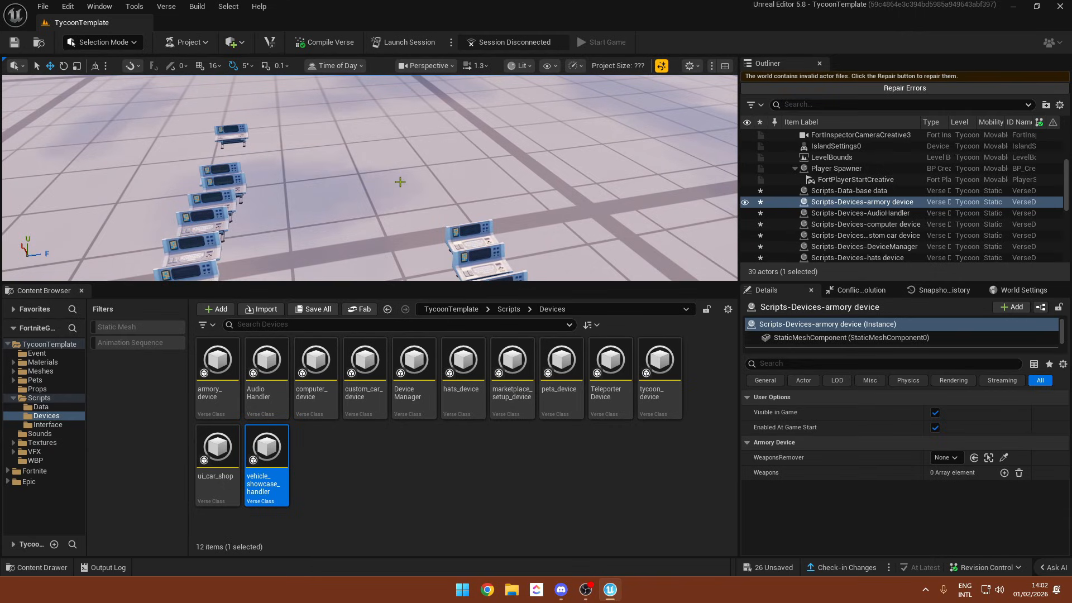
pyautogui.moveTo(372, 235); pyautogui.dragTo(408, 203, button='right')
pyautogui.moveTo(351, 183); pyautogui.dragTo(461, 231, button='right')
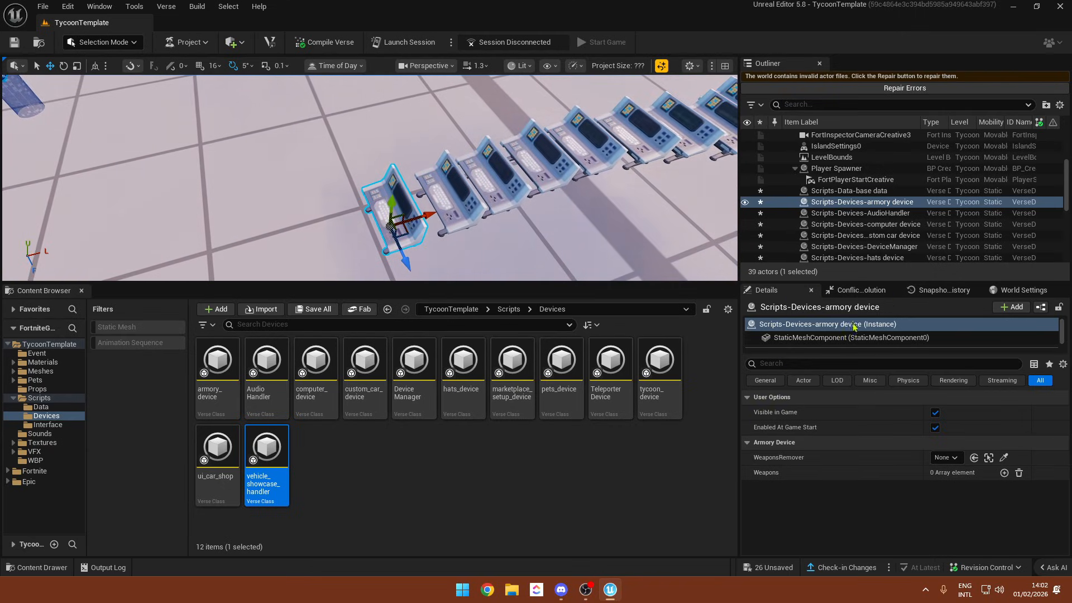
pyautogui.moveTo(322, 223); pyautogui.dragTo(445, 194, button='right')
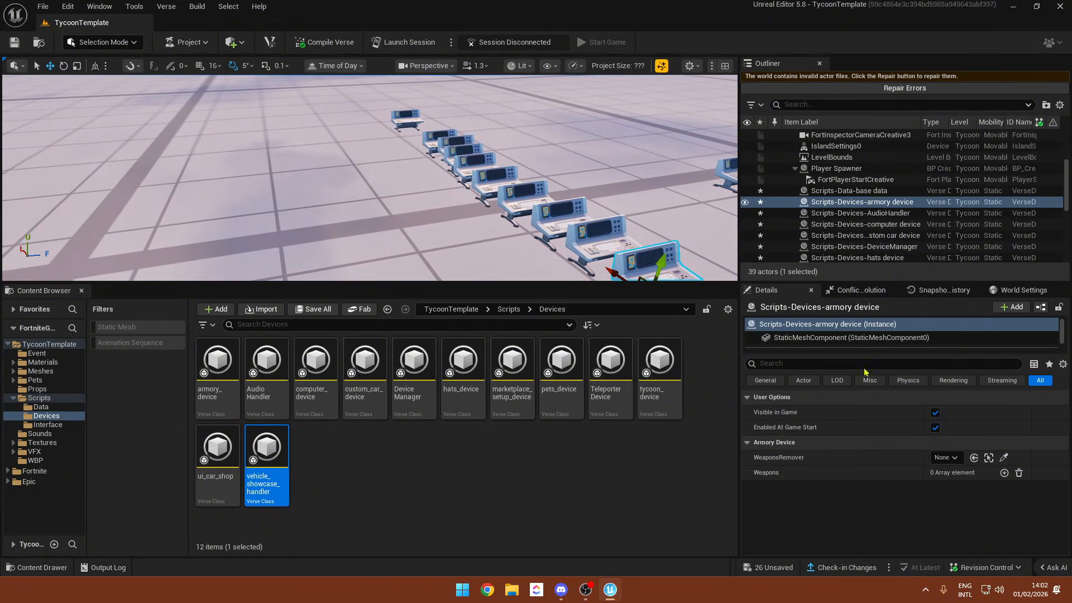
# - Browse the project's Meshes folder and look through the GarageDealership assets
pyautogui.hotkey('alt', 'Left')
pyautogui.hotkey('alt', 'Left')
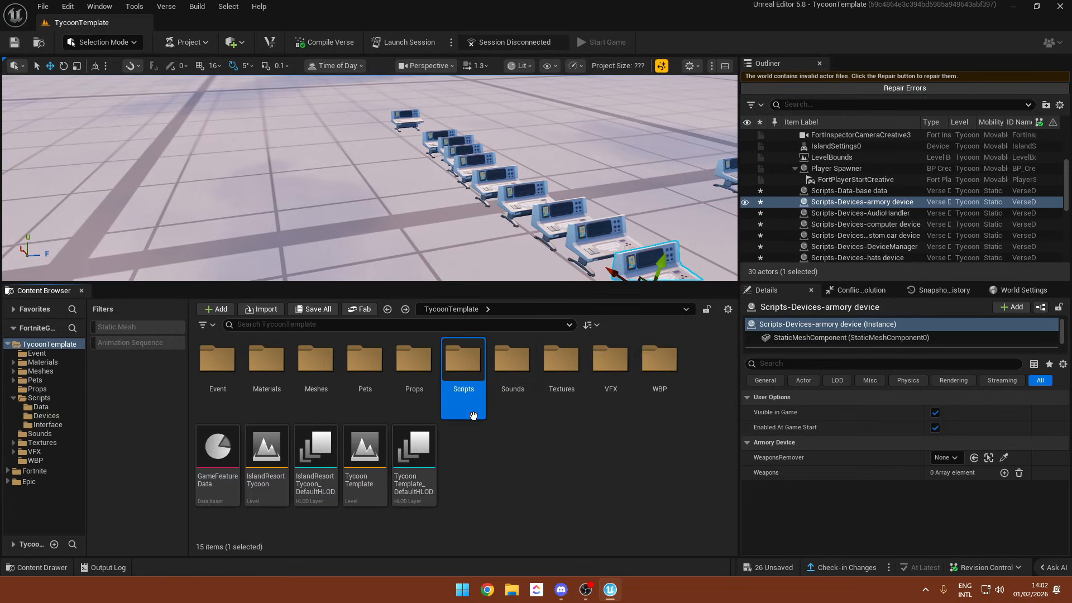
pyautogui.doubleClick(315, 360)
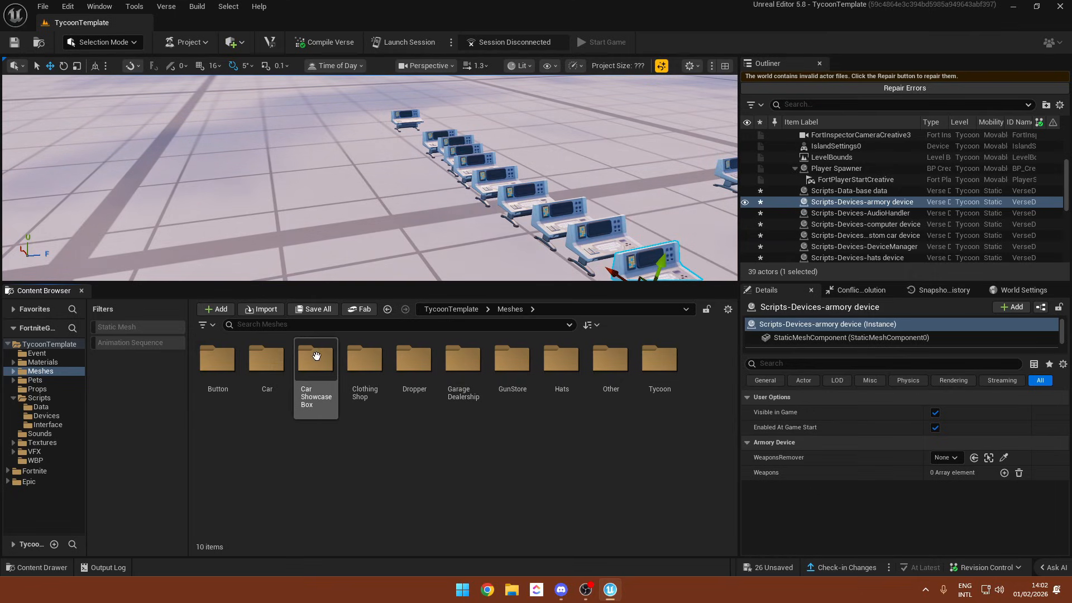
pyautogui.doubleClick(479, 364)
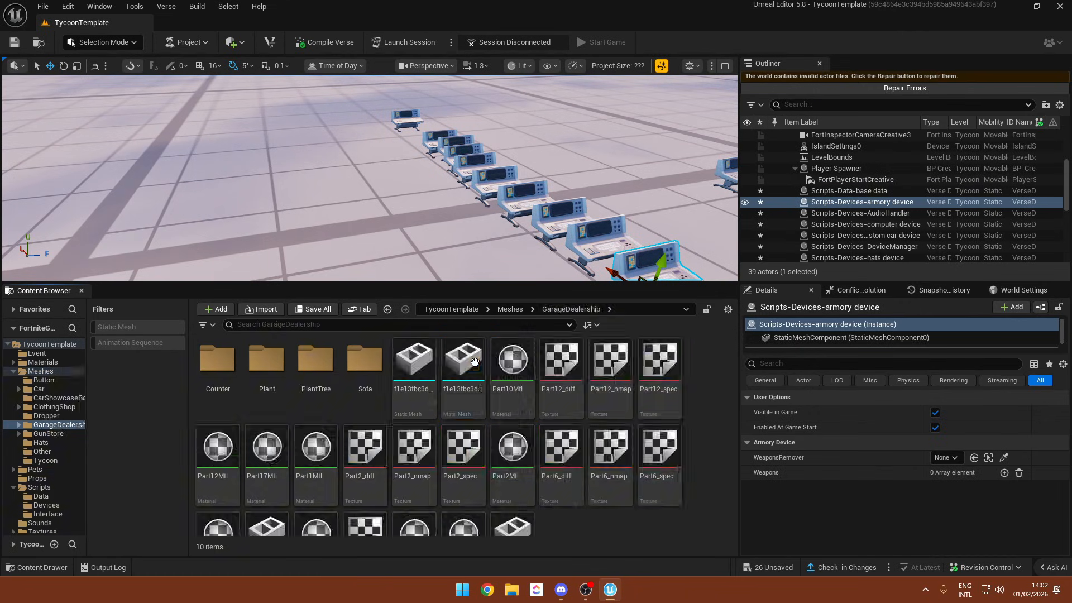
pyautogui.hotkey('alt', 'Left')
# - Place the "untitled" building mesh from the GunStore Building folder in the level
pyautogui.click(529, 366)
pyautogui.doubleClick(529, 366)
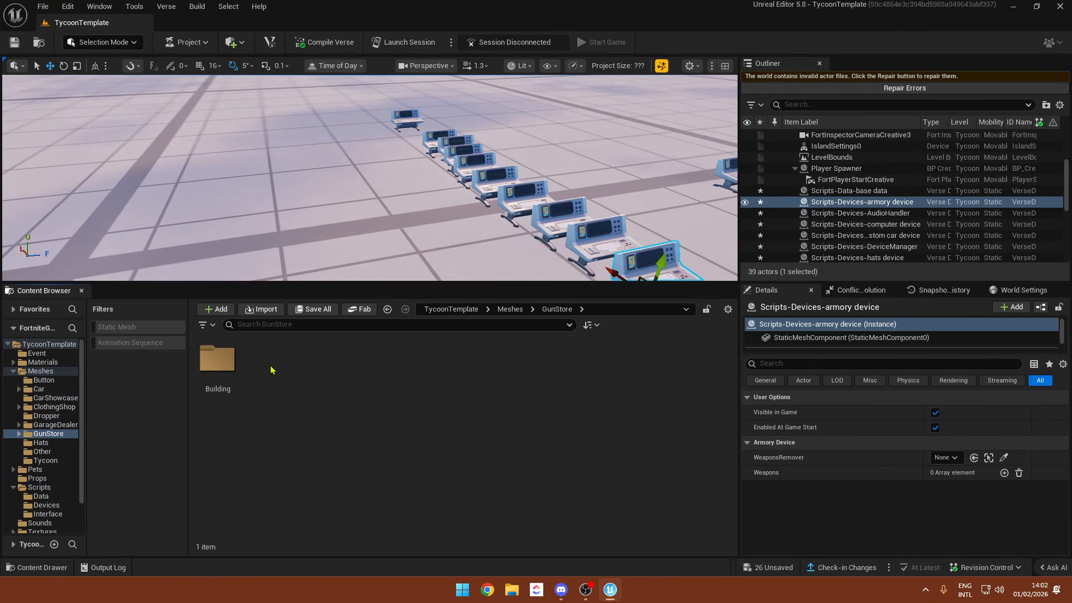
pyautogui.doubleClick(221, 360)
pyautogui.scroll(-3, 521, 417)
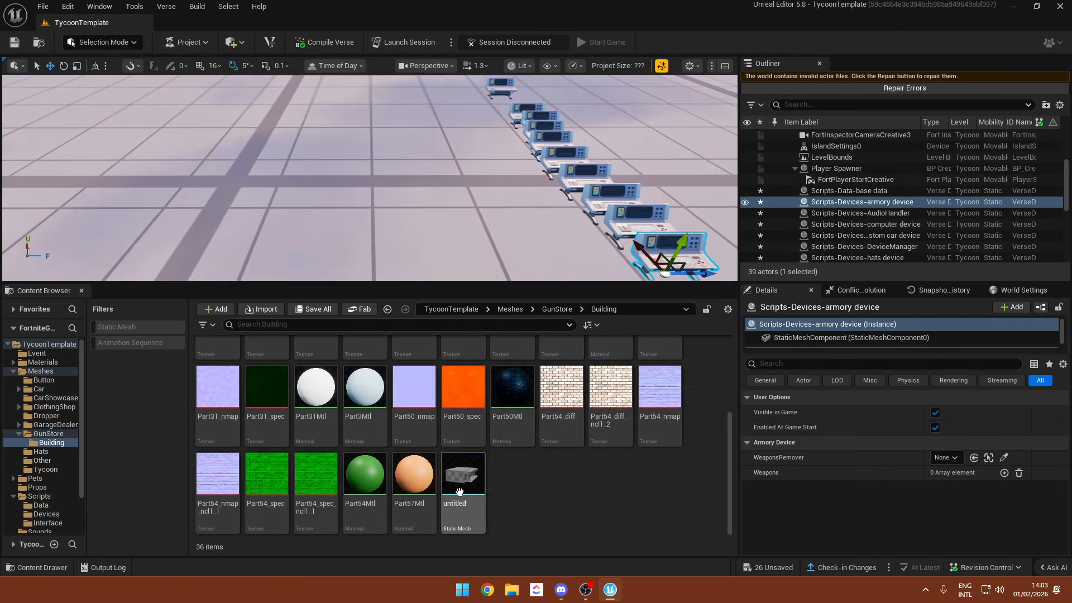
pyautogui.moveTo(463, 474); pyautogui.dragTo(287, 192)
pyautogui.moveTo(368, 178); pyautogui.dragTo(346, 178, button='right')
pyautogui.scroll(5, 368, 177)
pyautogui.press('s')
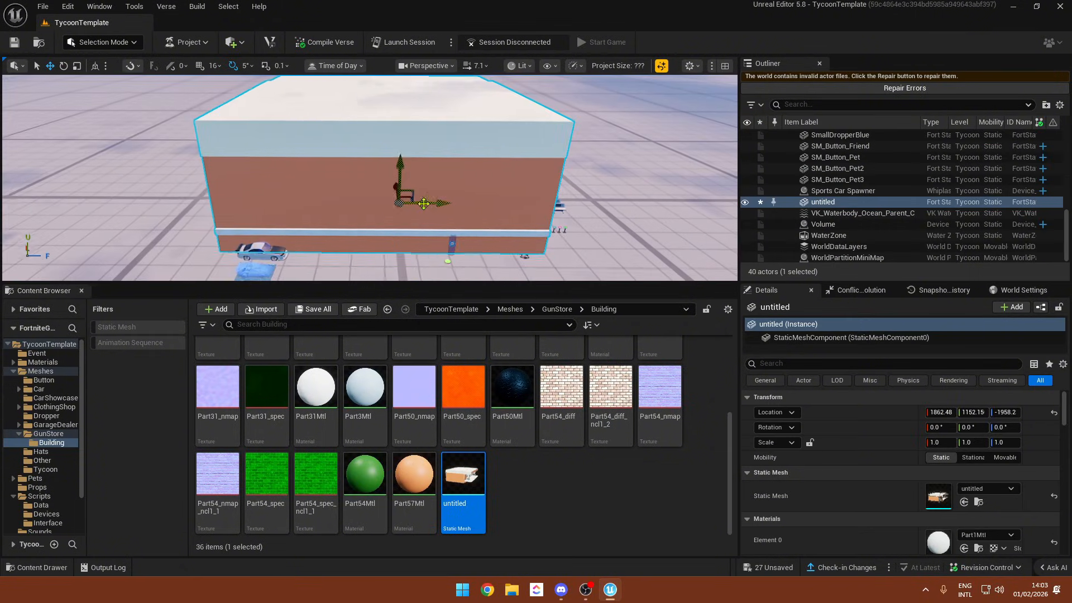
# - Move the gun store building away from the Verse devices and rotate it to -90° so its entrance faces the view
pyautogui.moveTo(436, 202); pyautogui.dragTo(198, 198)
pyautogui.moveTo(335, 184); pyautogui.dragTo(201, 181, button='right')
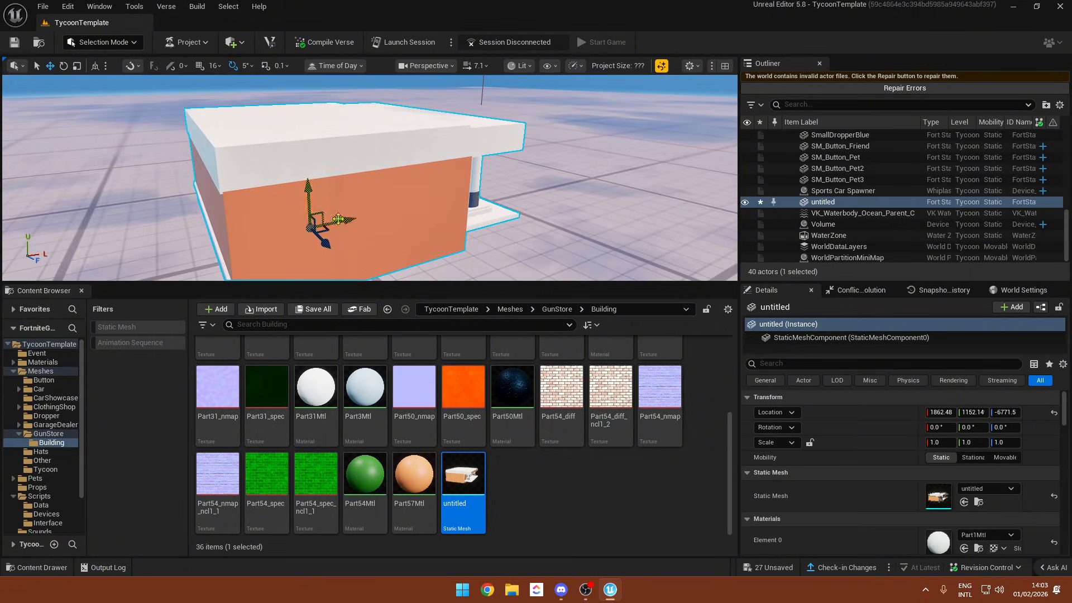
pyautogui.moveTo(348, 222)
pyautogui.mouseDown()
pyautogui.moveTo(425, 205)
pyautogui.moveTo(383, 236)
pyautogui.moveTo(335, 223)
pyautogui.mouseUp()
pyautogui.press('e')
pyautogui.press('w')
pyautogui.moveTo(335, 224); pyautogui.dragTo(413, 218, button='right')
pyautogui.scroll(1, 279, 212)
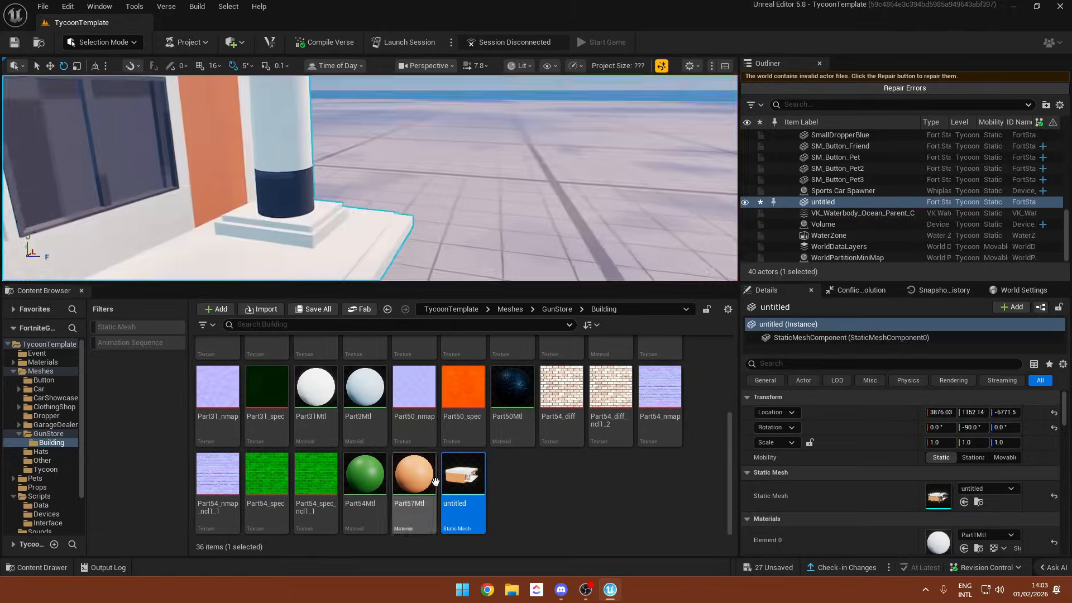
# - Open the gun store building's static mesh asset, review its material slots and close it
pyautogui.doubleClick(463, 481)
pyautogui.scroll(-5, 883, 243)
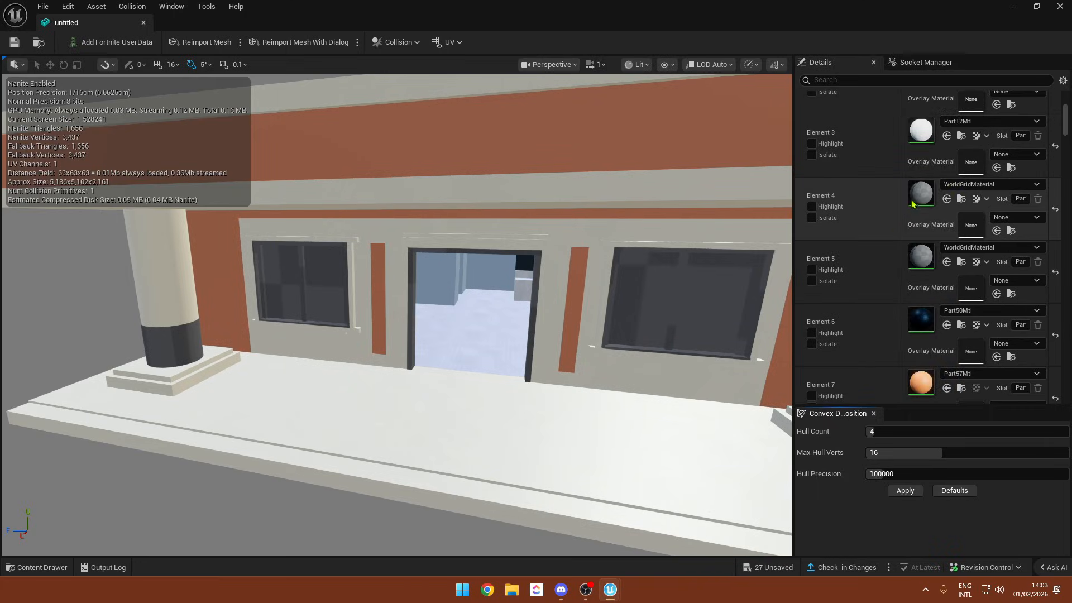
pyautogui.click(1059, 7)
pyautogui.scroll(-5, 492, 205)
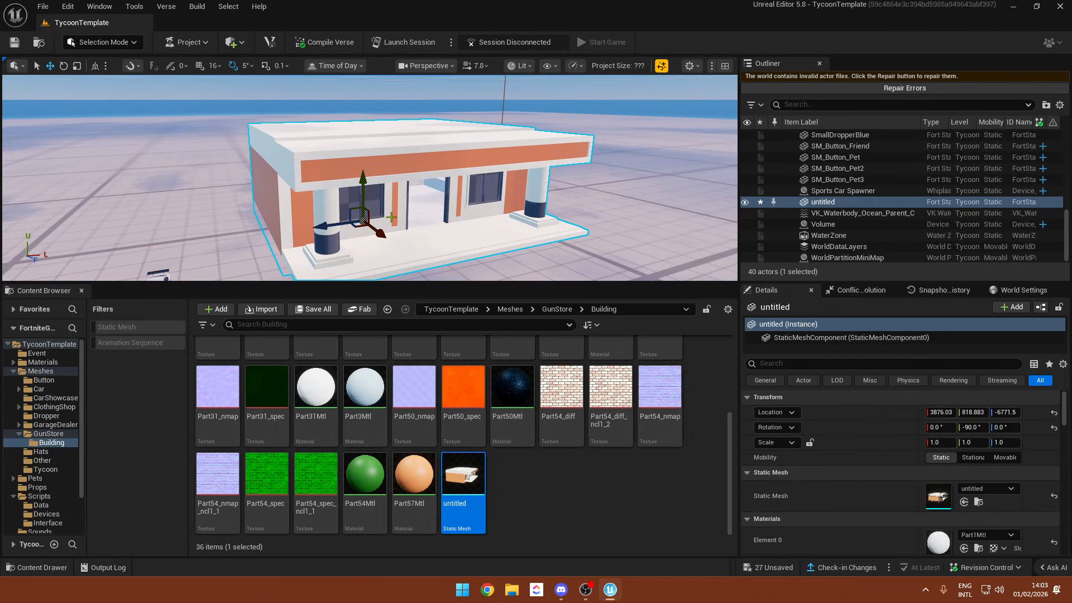
# - Delete the gun store building from the level and return to the Meshes folder
pyautogui.press('Delete')
pyautogui.scroll(3, 520, 469)
pyautogui.hotkey('alt', 'Left')
pyautogui.hotkey('alt', 'Left')
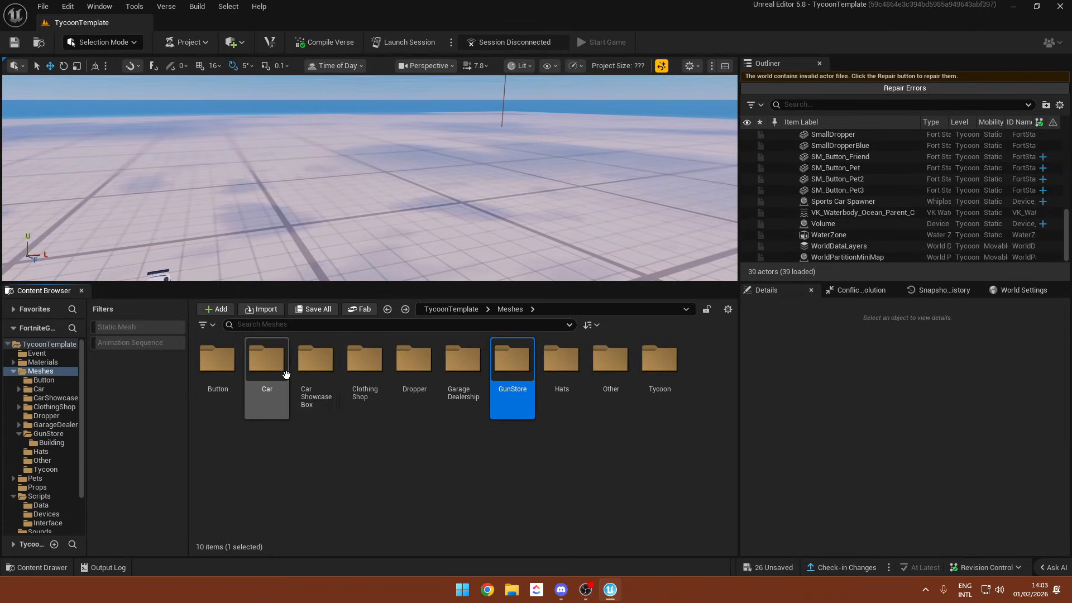
# - Return to the row of Verse devices and select the armory device
pyautogui.moveTo(369, 184); pyautogui.dragTo(363, 218, button='right')
pyautogui.press('s')
pyautogui.click(273, 219)
pyautogui.press('a')
# - Find the Item Remover in the Fortnite content by searching "remover" and place it on the floor near the armory device
pyautogui.click(8, 345)
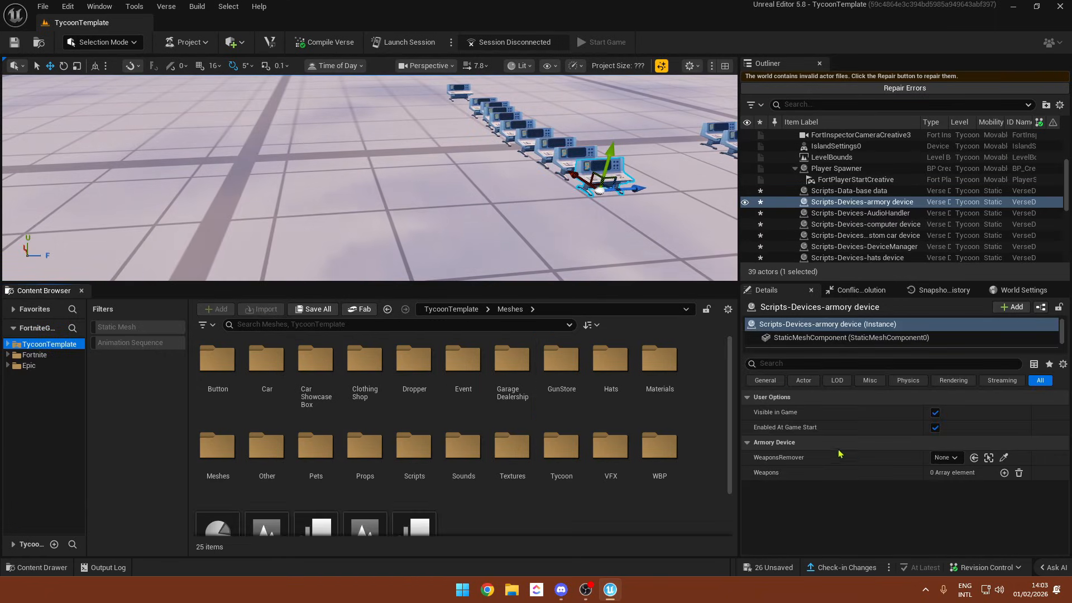
pyautogui.click(277, 324)
pyautogui.write('we')
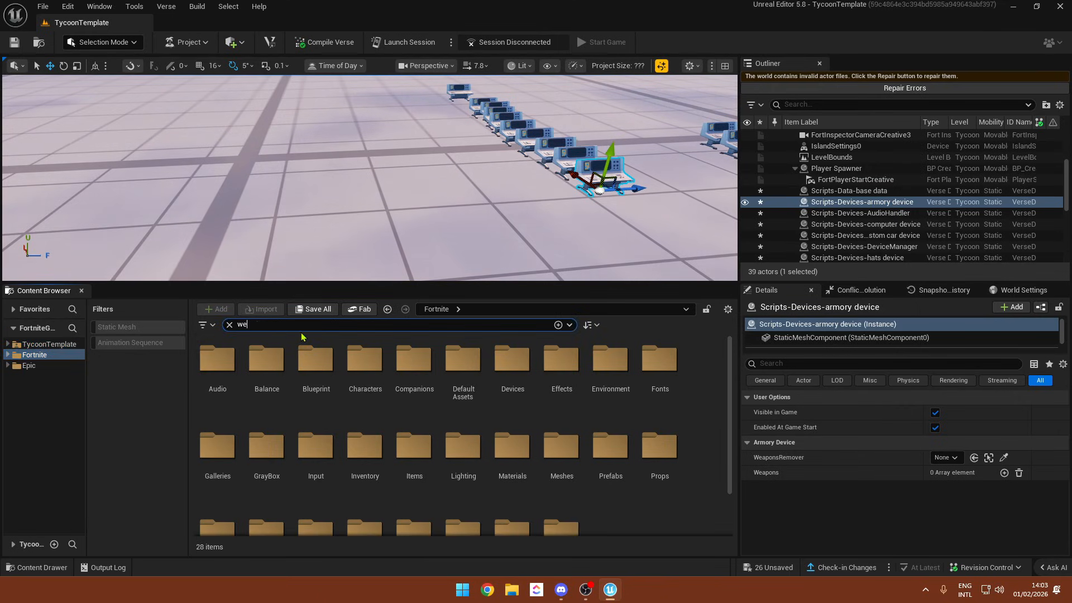
pyautogui.write('apon remove')
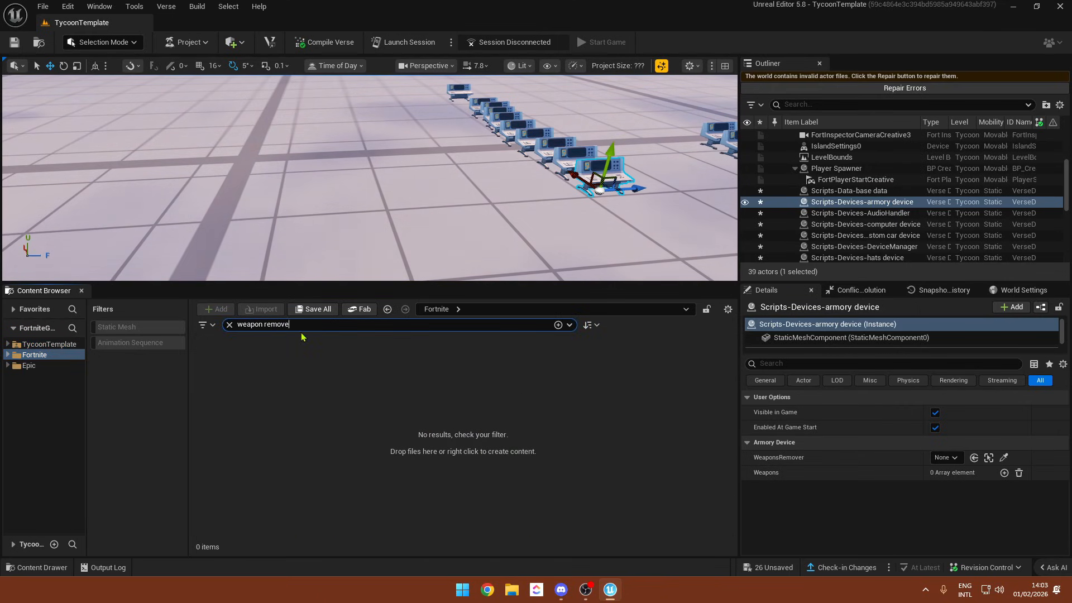
pyautogui.hotkey('ctrl', 'a')
pyautogui.write('w')
pyautogui.press('BackSpace')
pyautogui.write('re')
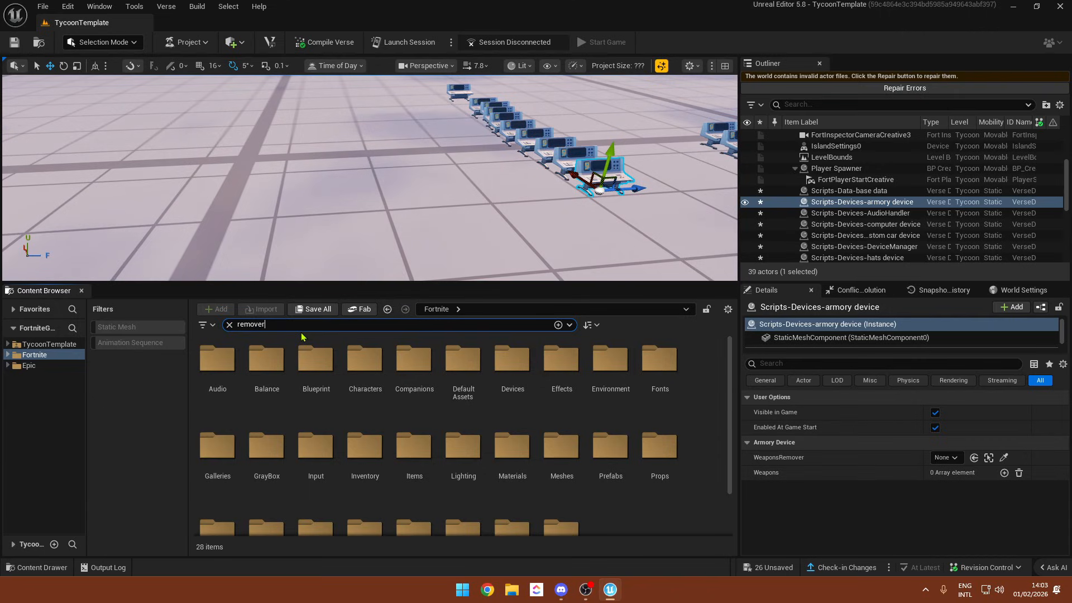
pyautogui.write('mover')
pyautogui.moveTo(218, 363); pyautogui.dragTo(439, 183)
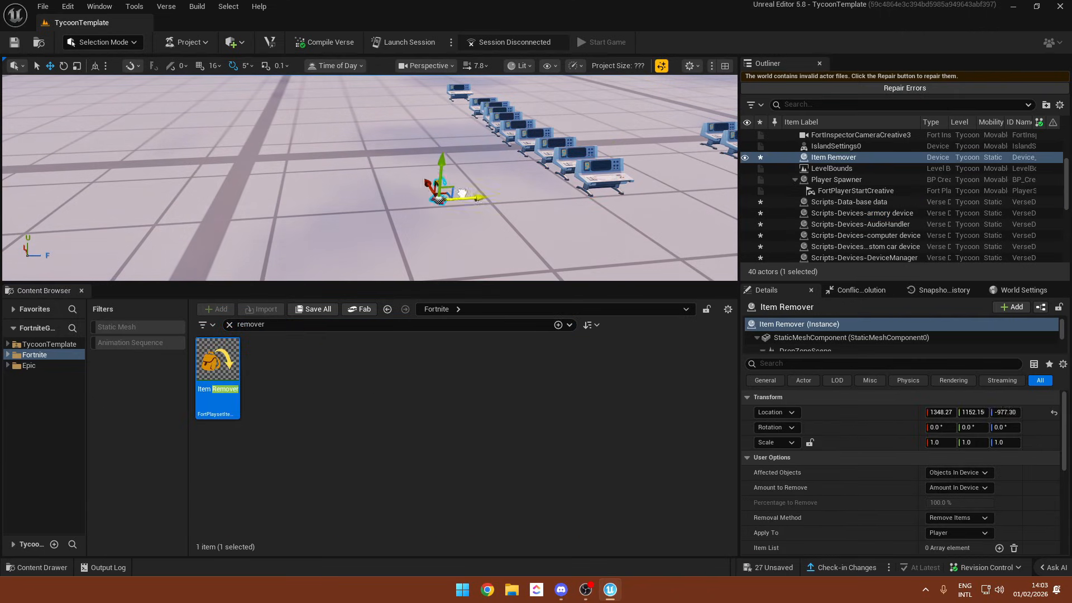
# - Review the Item Remover's Affected Objects choices, Removal Method and remaining user options
pyautogui.click(953, 473)
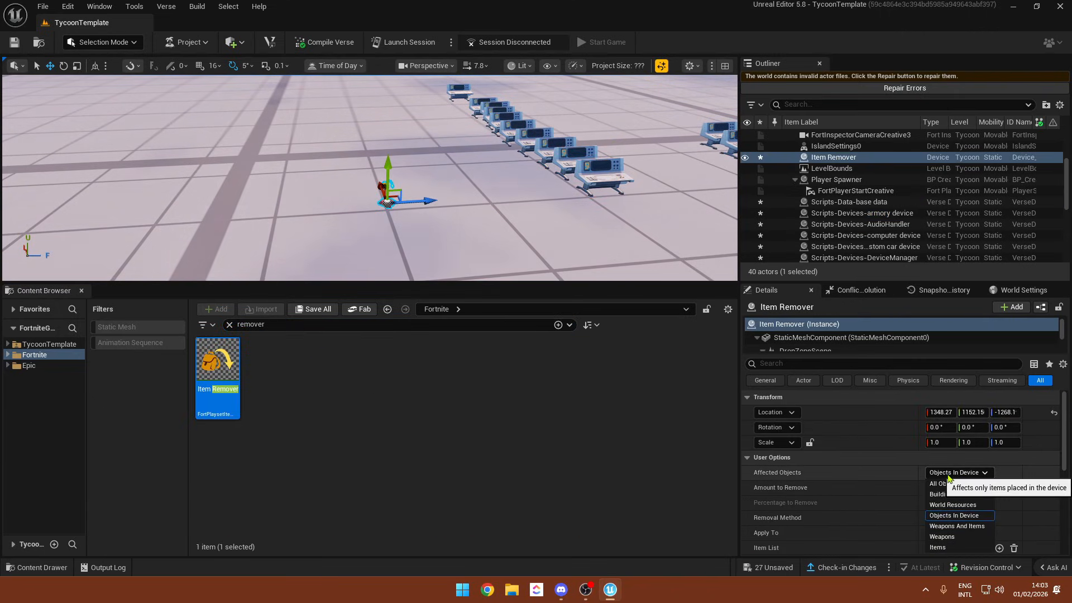
pyautogui.click(949, 474)
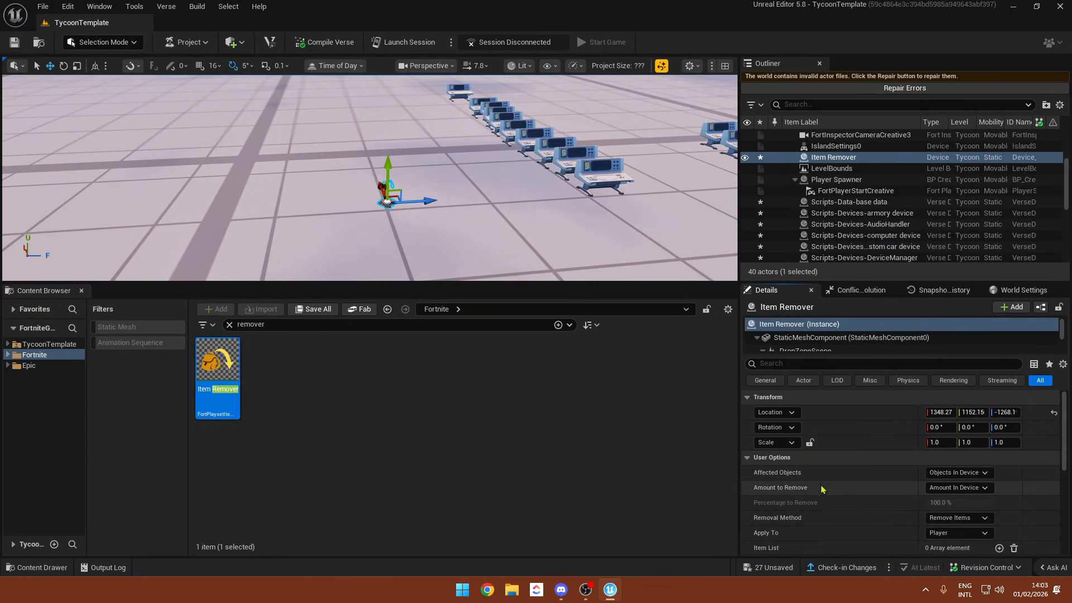
pyautogui.scroll(-3, 876, 500)
pyautogui.click(959, 438)
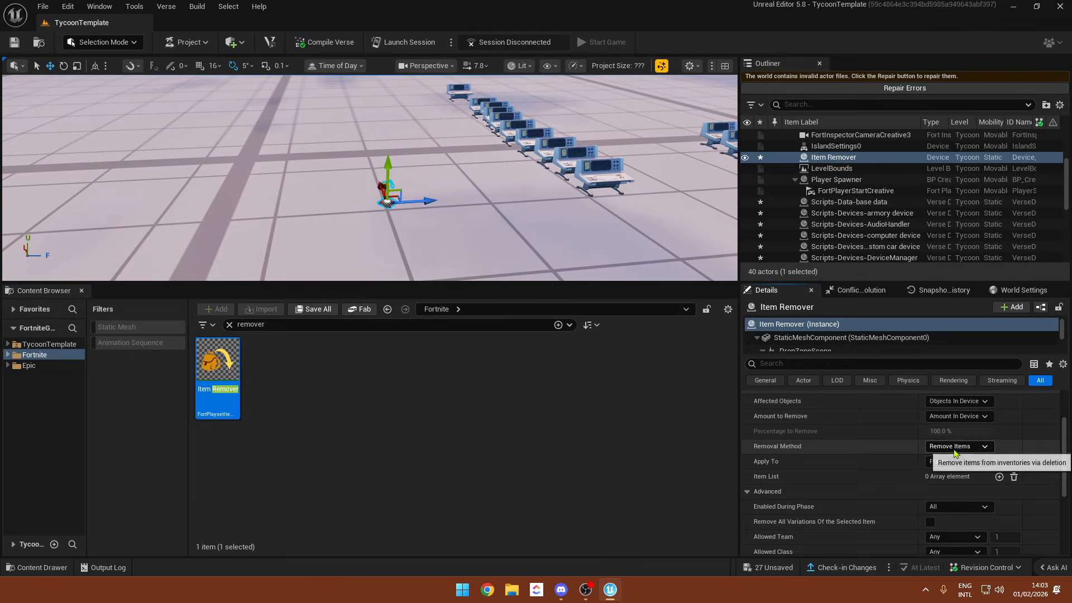
pyautogui.scroll(-2, 865, 469)
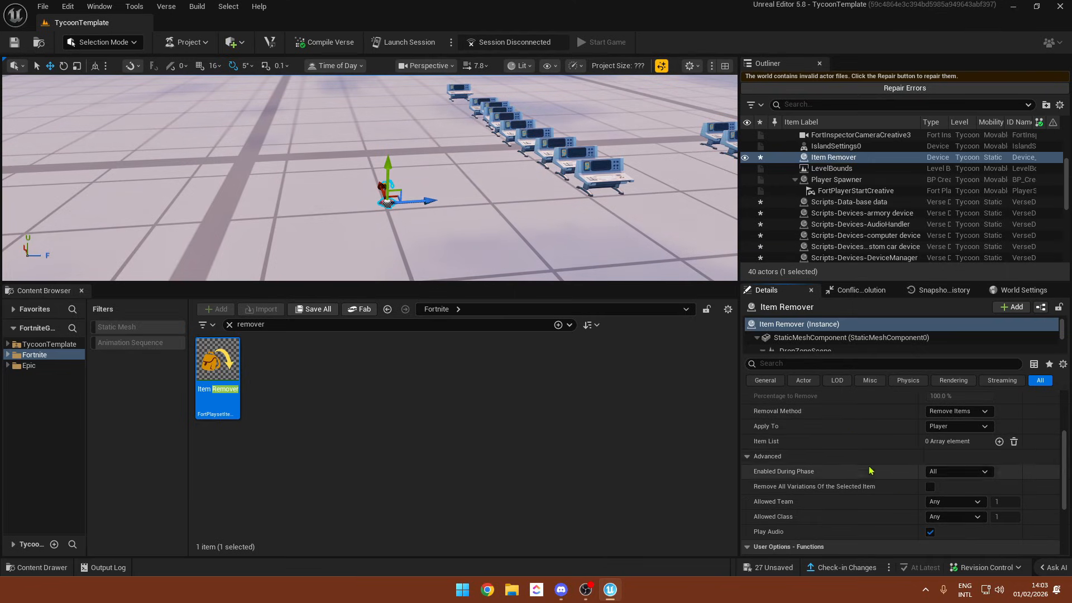
# - Add three empty entries to the Item Remover's Item List and turn off Play Audio
pyautogui.click(999, 444)
pyautogui.click(998, 444)
pyautogui.click(999, 444)
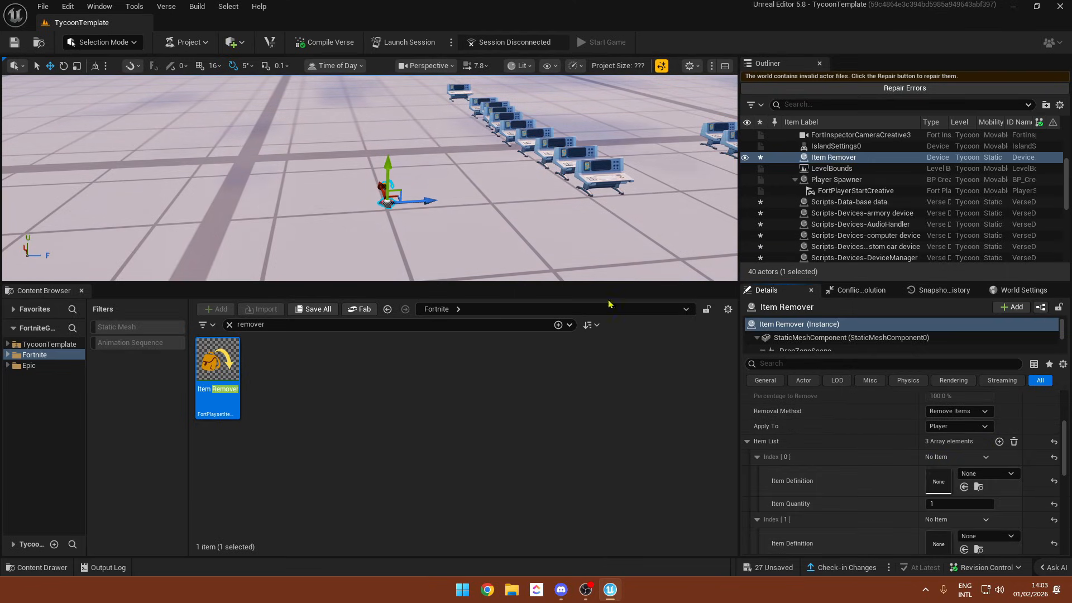
pyautogui.click(827, 442)
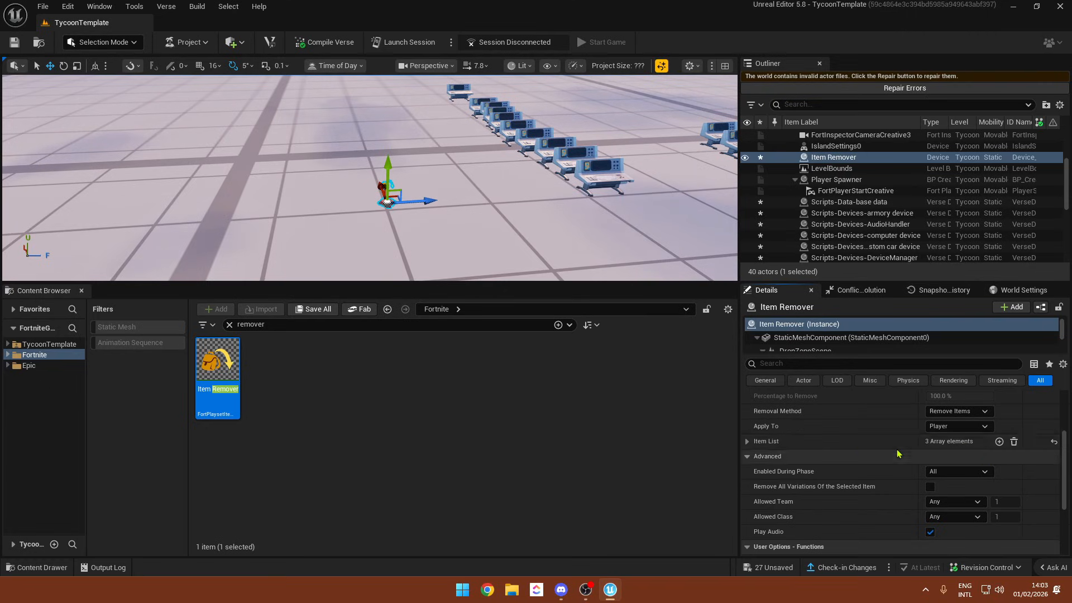
pyautogui.scroll(-3, 815, 457)
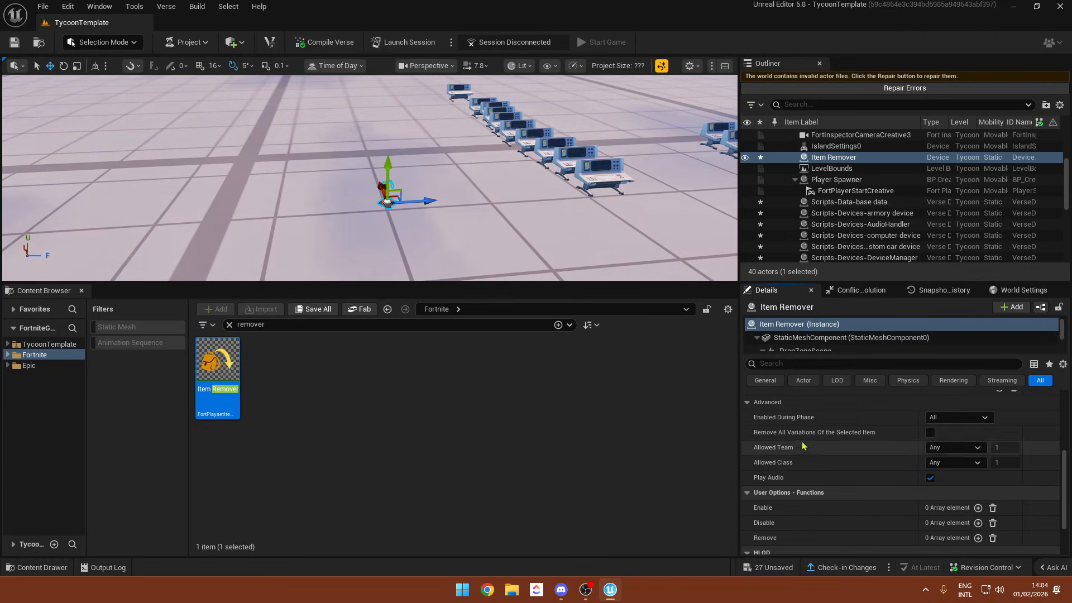
pyautogui.moveTo(576, 268); pyautogui.dragTo(562, 275, button='right')
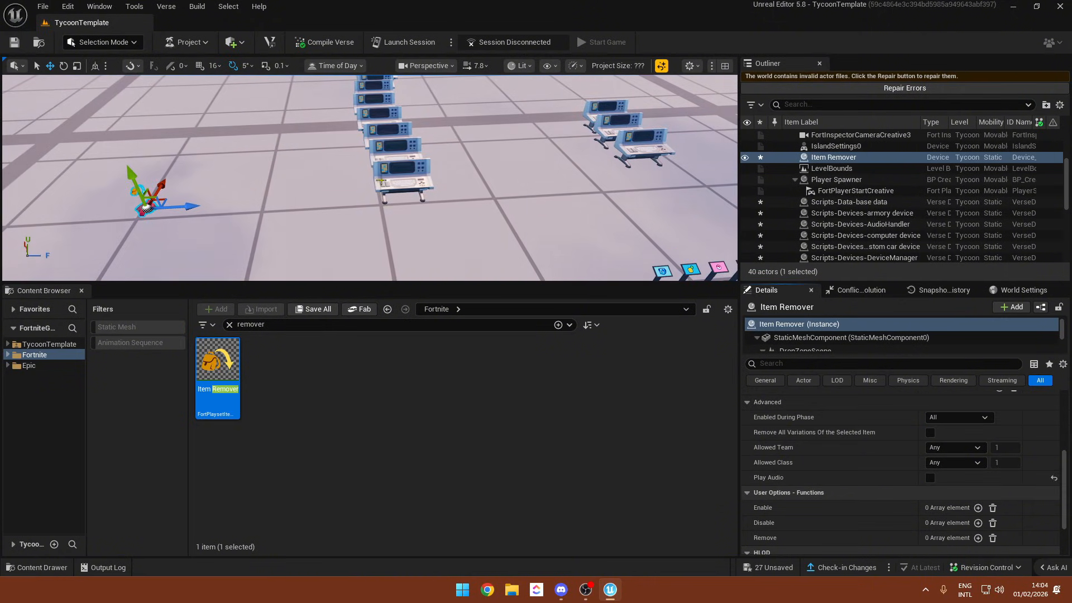
# - Assign the Item Remover as the armory device's WeaponsRemover and add two entries to its Weapons array
pyautogui.click(381, 182)
pyautogui.click(939, 458)
pyautogui.click(949, 335)
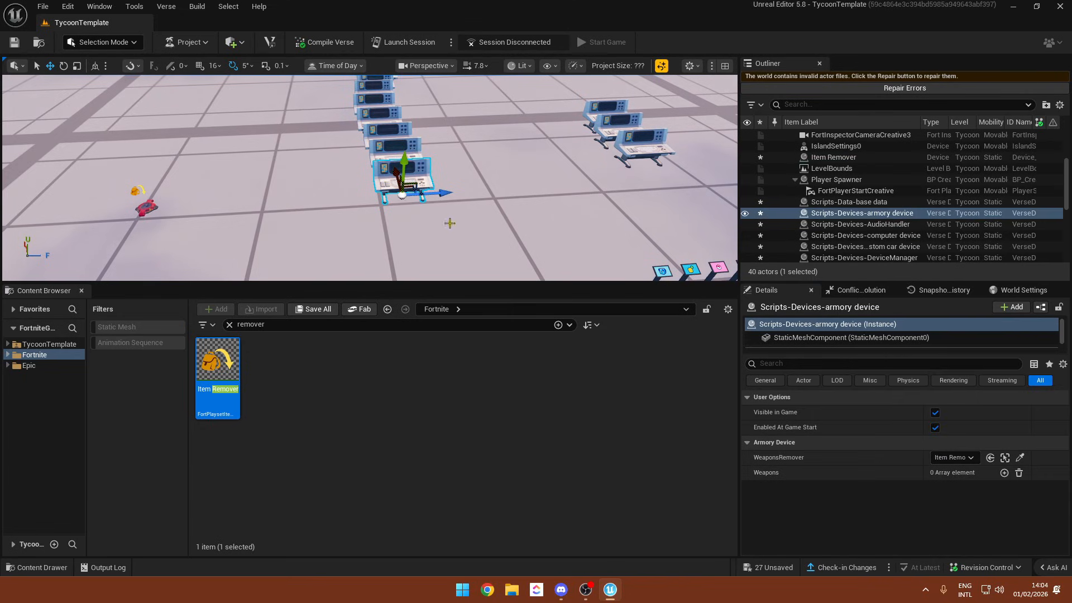
pyautogui.click(1004, 473)
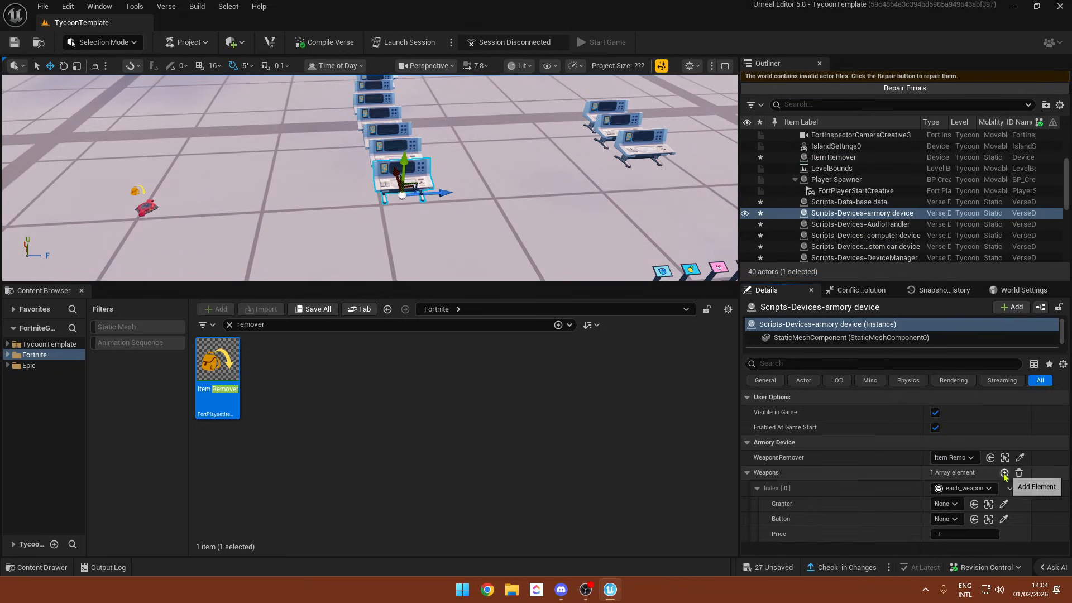
pyautogui.click(1004, 474)
pyautogui.scroll(-1, 894, 460)
# - Find the Item Granter in the Fortnite content by searching "granter" and place one near the Item Remover, deleting the extra copy
pyautogui.moveTo(563, 301); pyautogui.dragTo(327, 341, button='right')
pyautogui.write('granter')
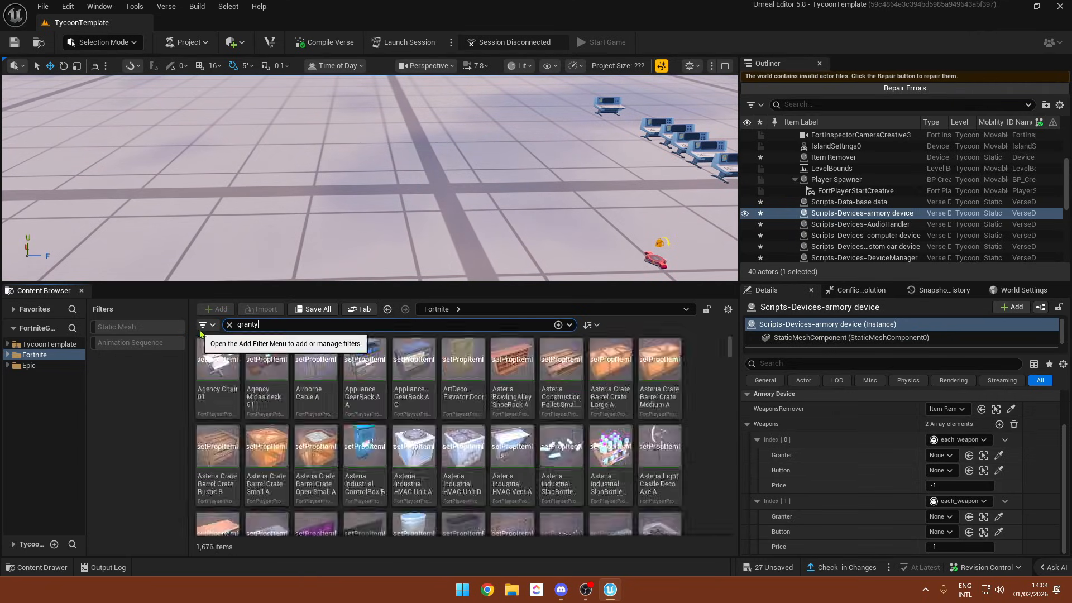
pyautogui.moveTo(218, 360); pyautogui.dragTo(485, 232)
pyautogui.click(587, 231)
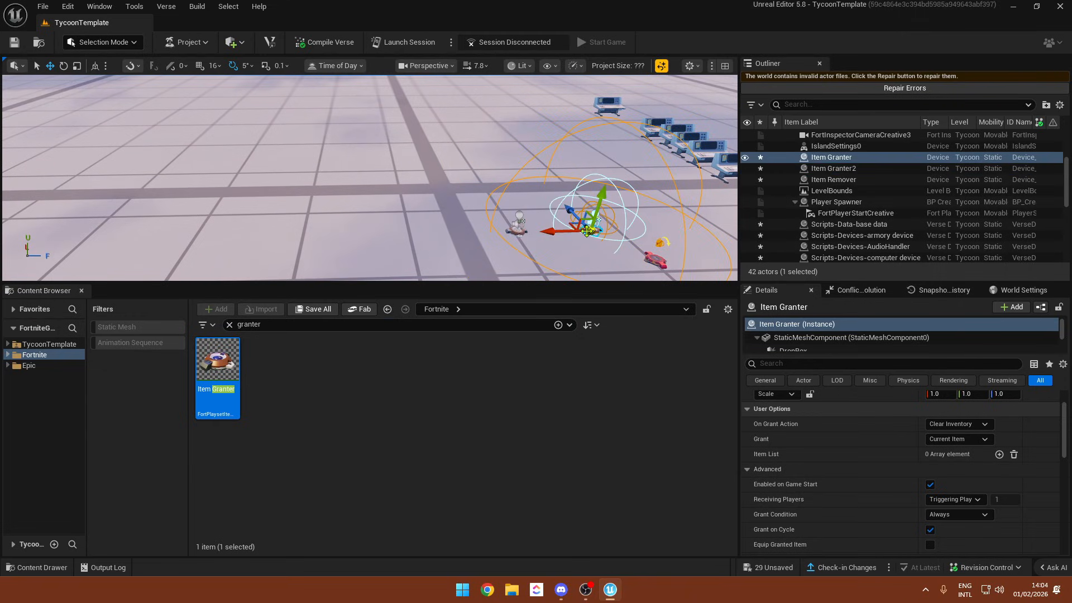
pyautogui.click(518, 229)
pyautogui.press('Delete')
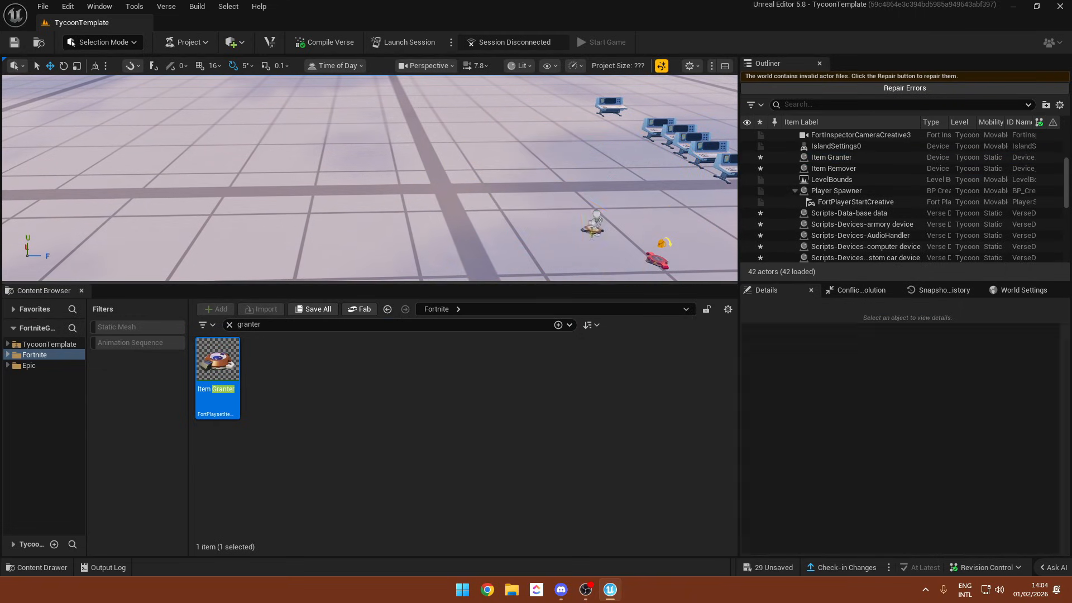
# - Set the Item Granter's On Grant Action to Keep All
pyautogui.click(593, 230)
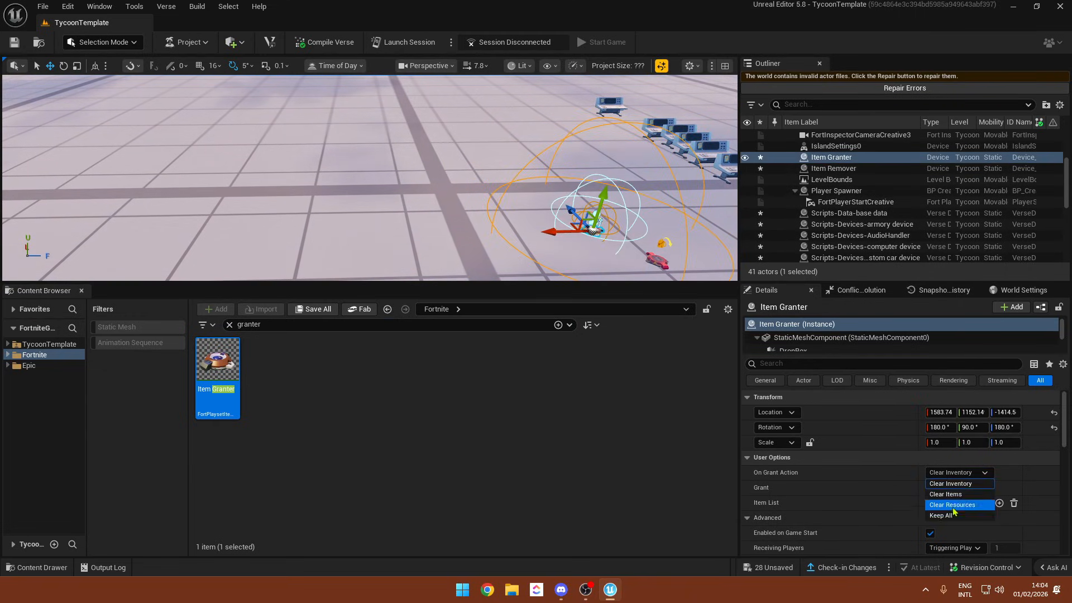
pyautogui.click(956, 516)
pyautogui.scroll(-2, 970, 463)
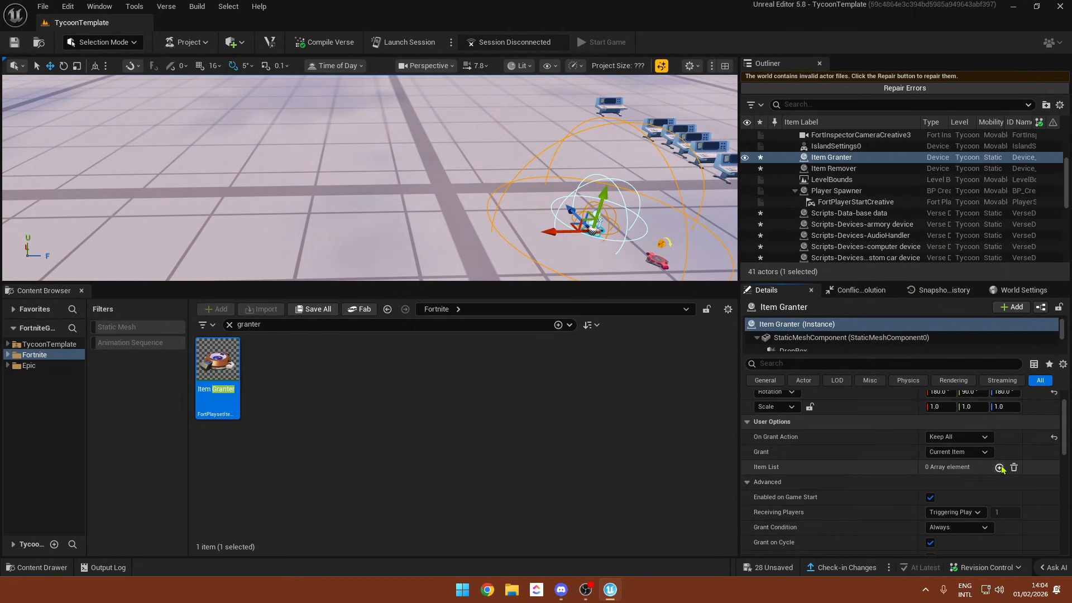
# - Add one entry to the Item Granter's Item List and choose an Assault Rifle as its Item Definition
pyautogui.click(999, 468)
pyautogui.scroll(-3, 999, 466)
pyautogui.click(996, 448)
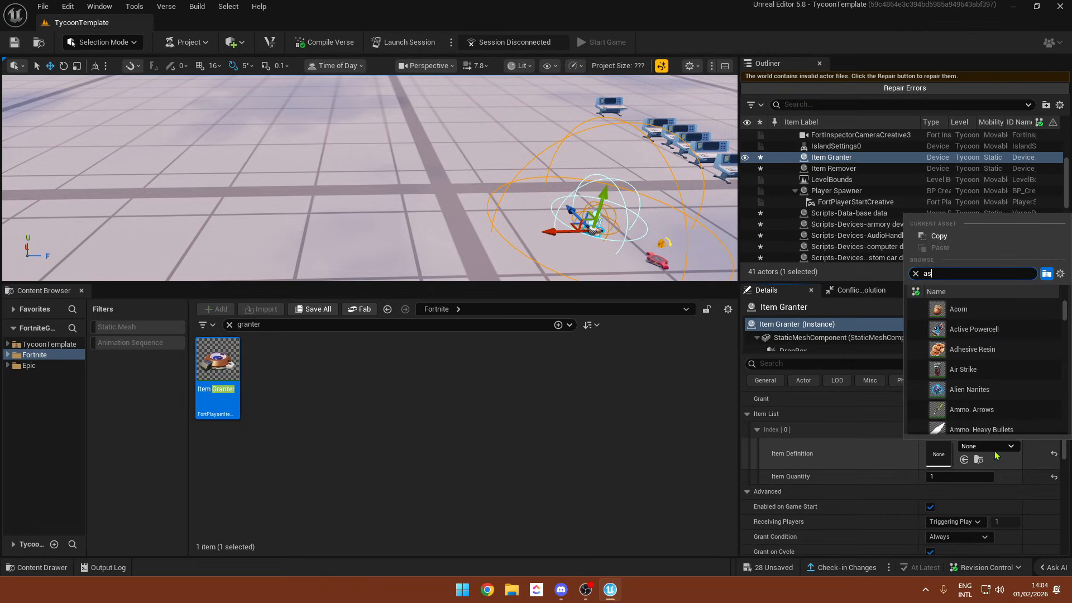
pyautogui.write('assault')
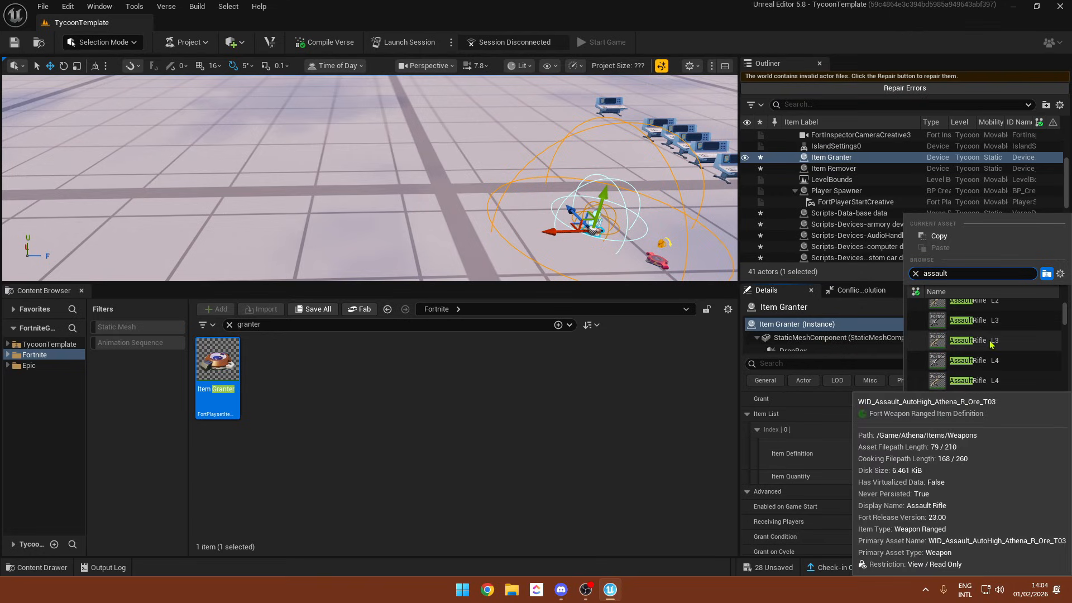
pyautogui.click(951, 416)
pyautogui.scroll(-3, 952, 416)
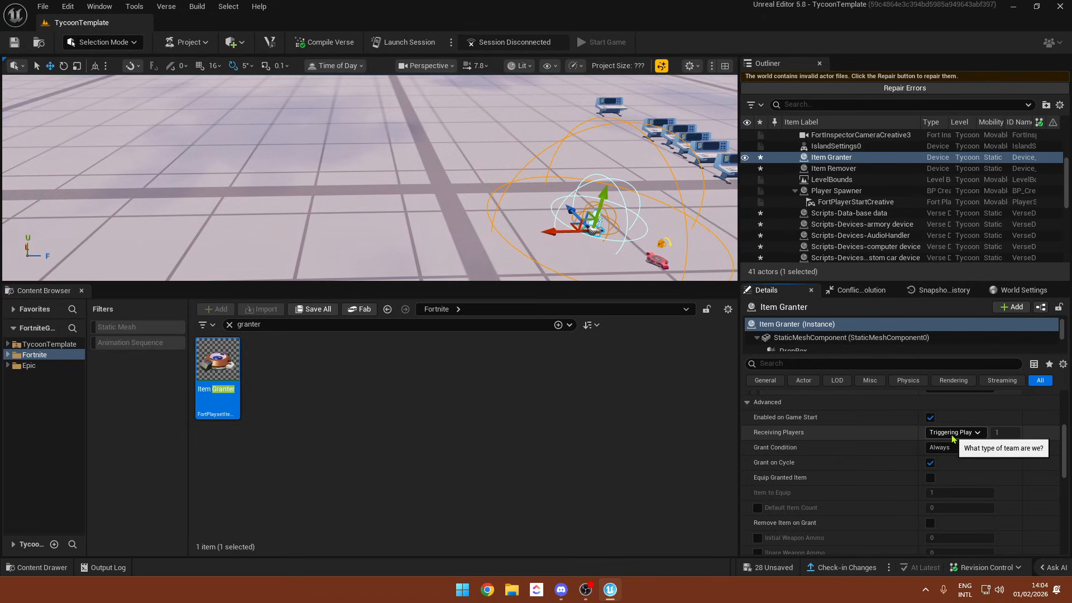
pyautogui.scroll(-3, 839, 465)
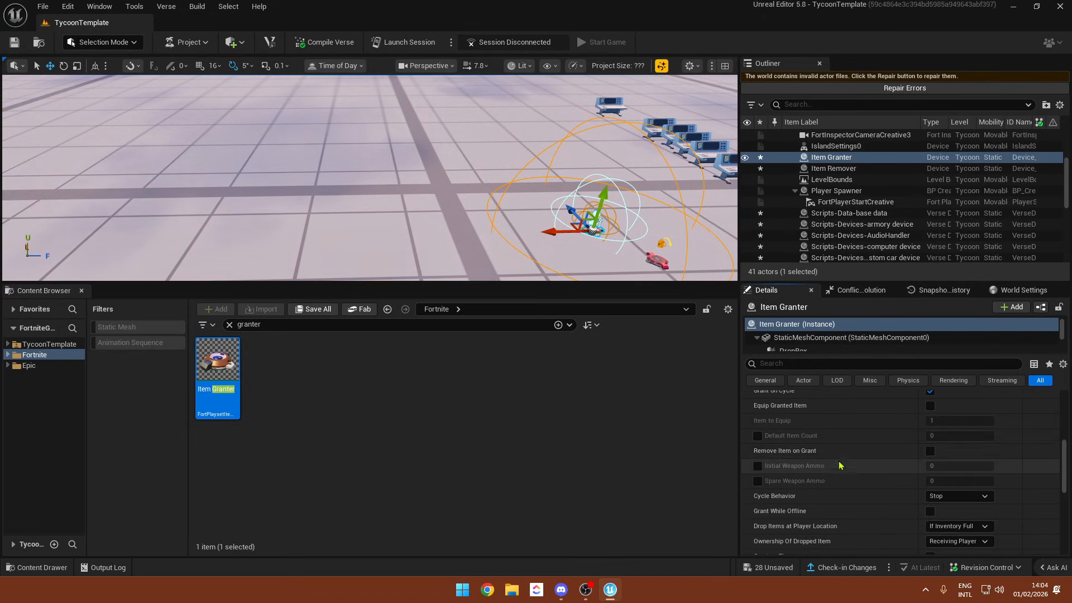
pyautogui.scroll(-2, 831, 462)
pyautogui.scroll(-1, 835, 477)
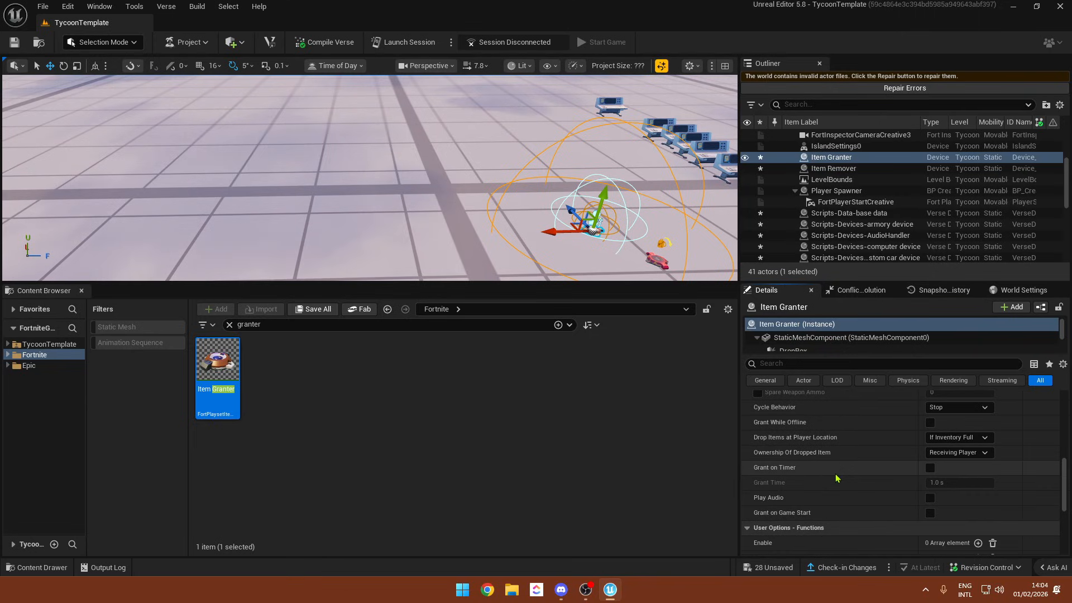
pyautogui.scroll(-1, 790, 491)
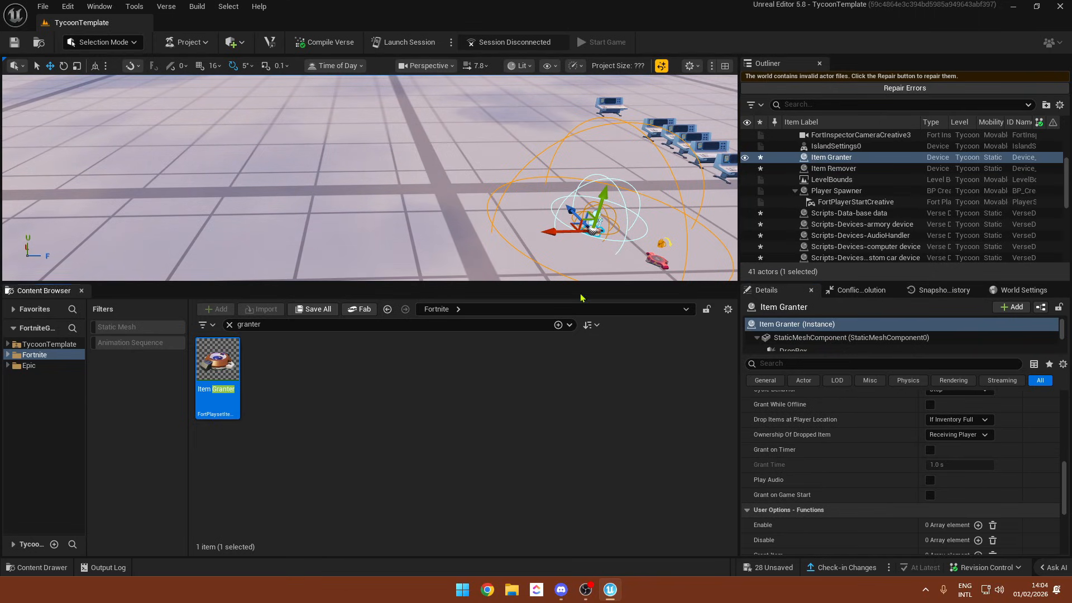
# - Duplicate the Item Granter beside the original and pick another item as the copy's Item Definition
pyautogui.press('d')
pyautogui.moveTo(558, 262); pyautogui.dragTo(524, 263, button='right')
pyautogui.keyDown('alt'); pyautogui.moveTo(312, 260); pyautogui.dragTo(276, 259); pyautogui.keyUp('alt')
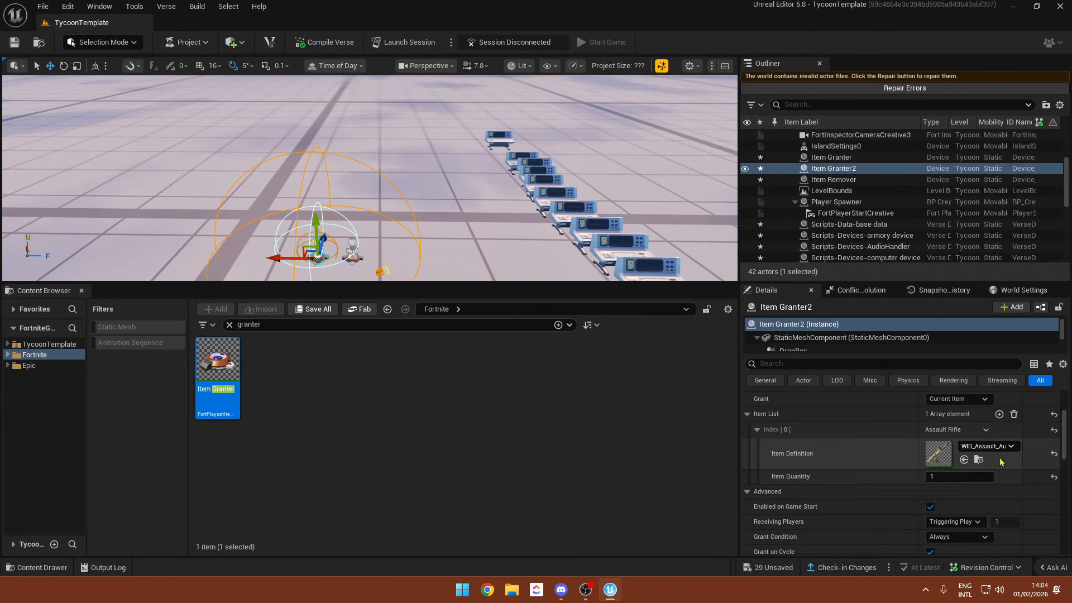
pyautogui.click(1000, 446)
pyautogui.click(999, 376)
# - Assign Item Granter and Item Granter2 as the granters of the armory device's first and second Weapons entries
pyautogui.press('d')
pyautogui.moveTo(344, 209); pyautogui.dragTo(391, 209, button='right')
pyautogui.click(338, 211)
pyautogui.click(940, 454)
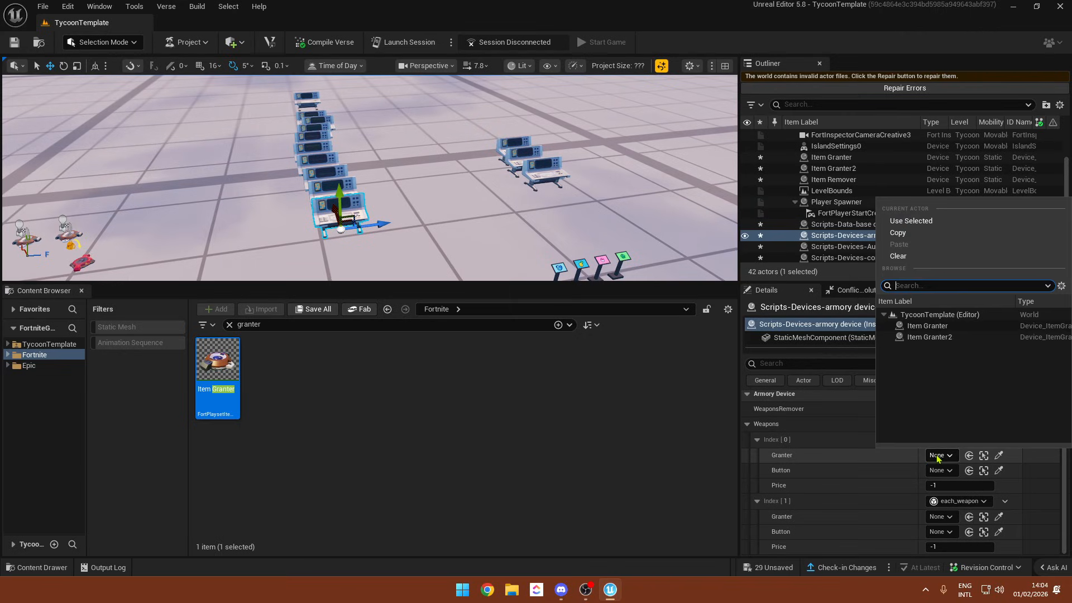
pyautogui.click(971, 329)
pyautogui.click(940, 516)
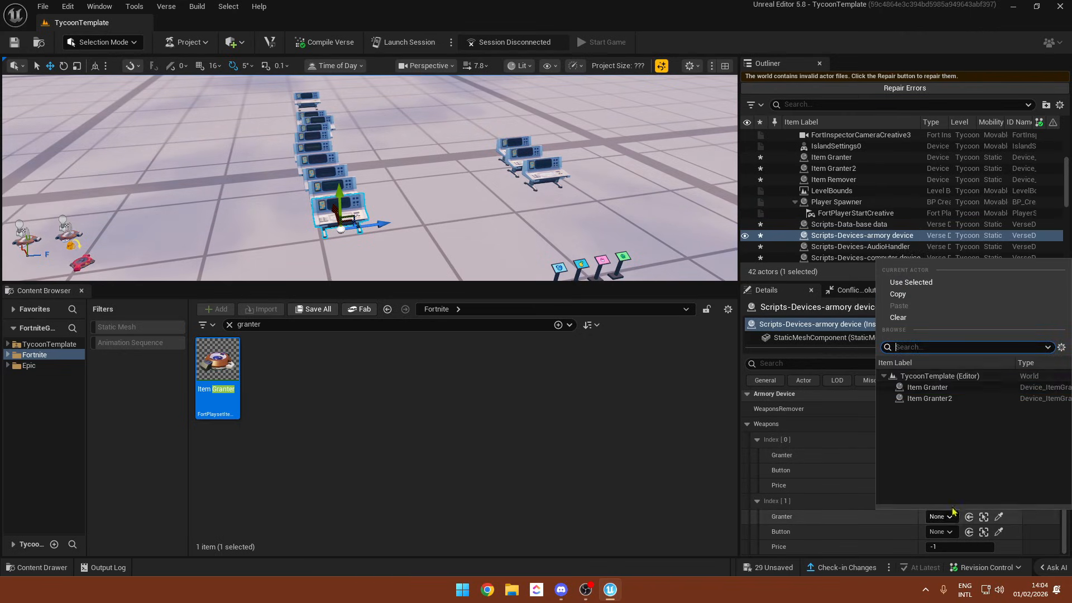
pyautogui.click(991, 400)
# - Find the Button device by searching "button", place one behind the item granters and duplicate it beside the first
pyautogui.press('a')
pyautogui.moveTo(391, 212); pyautogui.dragTo(313, 212, button='right')
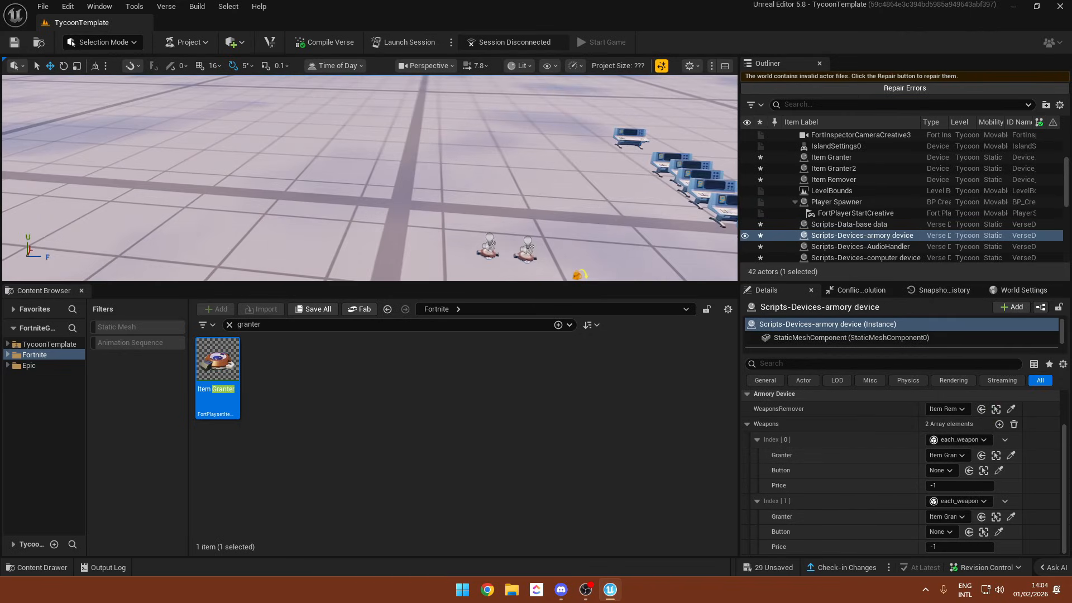
pyautogui.write('button')
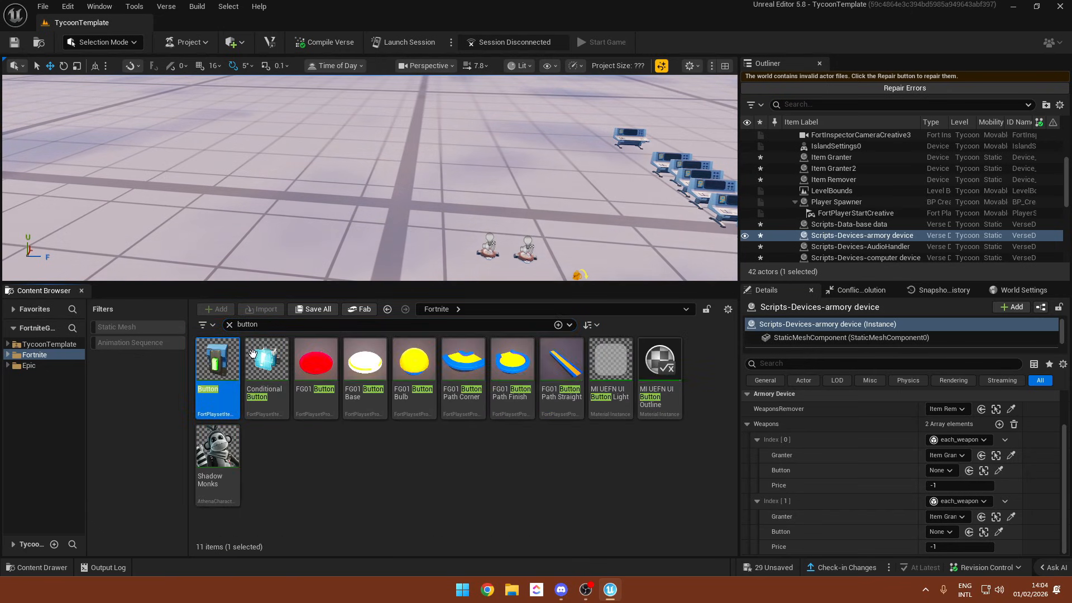
pyautogui.moveTo(253, 354); pyautogui.dragTo(499, 255)
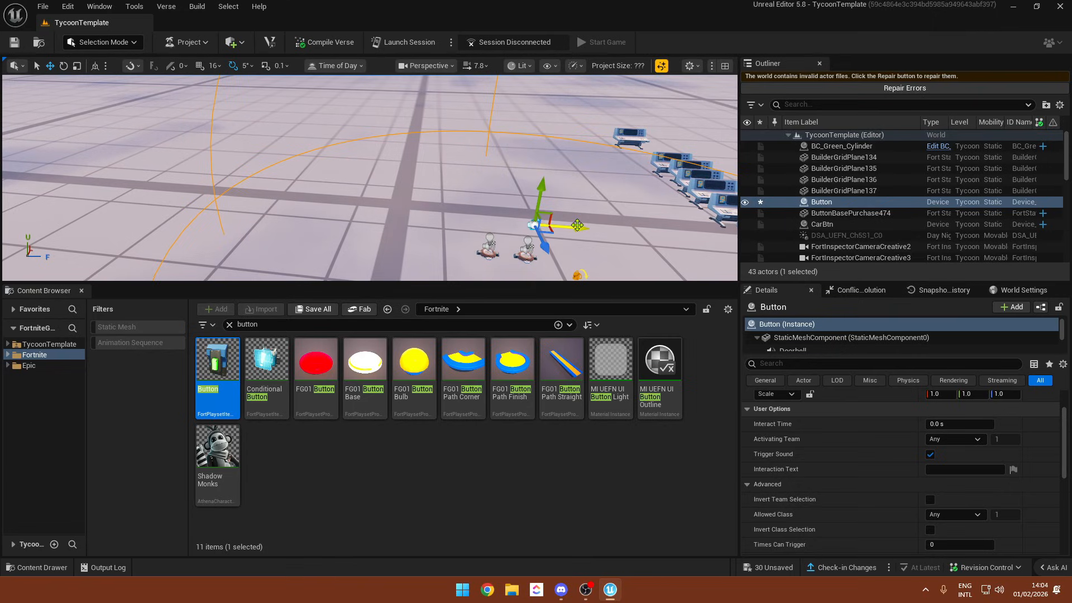
pyautogui.keyDown('alt'); pyautogui.moveTo(577, 225); pyautogui.dragTo(532, 225); pyautogui.keyUp('alt')
# - Assign Button and Button2 to the armory device's first and second Weapons entries, with prices of 100 and 1000
pyautogui.press('d')
pyautogui.moveTo(532, 225); pyautogui.dragTo(570, 225, button='right')
pyautogui.click(537, 265)
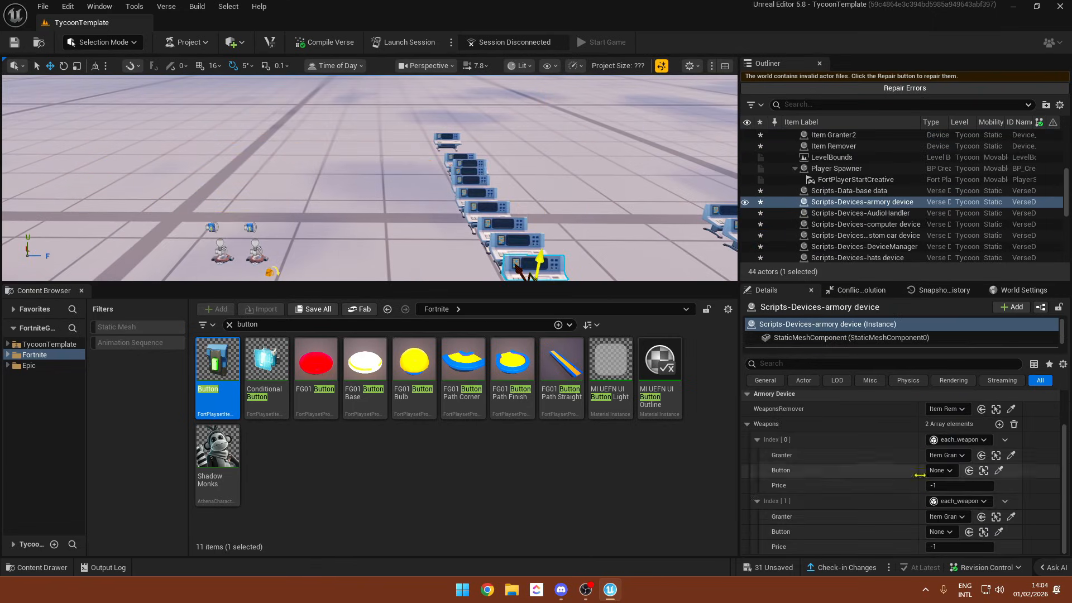
pyautogui.click(941, 470)
pyautogui.click(917, 341)
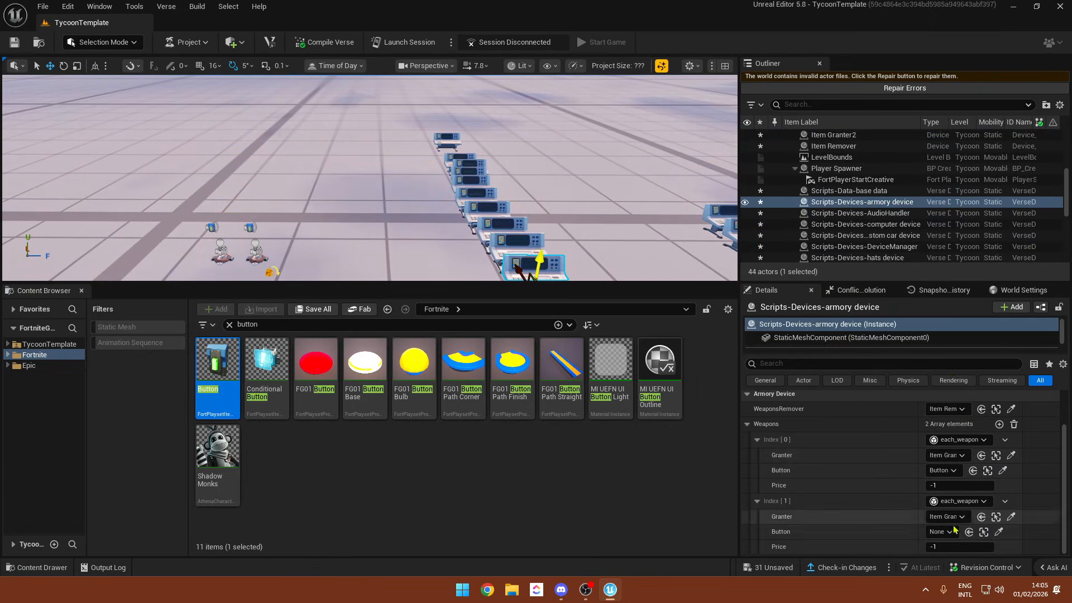
pyautogui.click(941, 532)
pyautogui.click(920, 414)
pyautogui.click(943, 485)
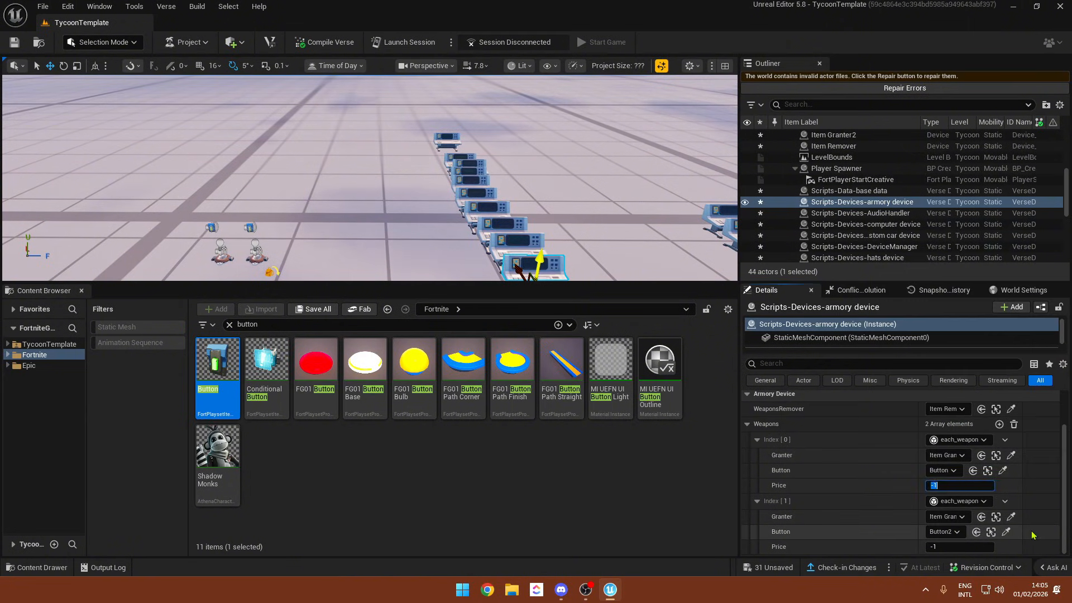
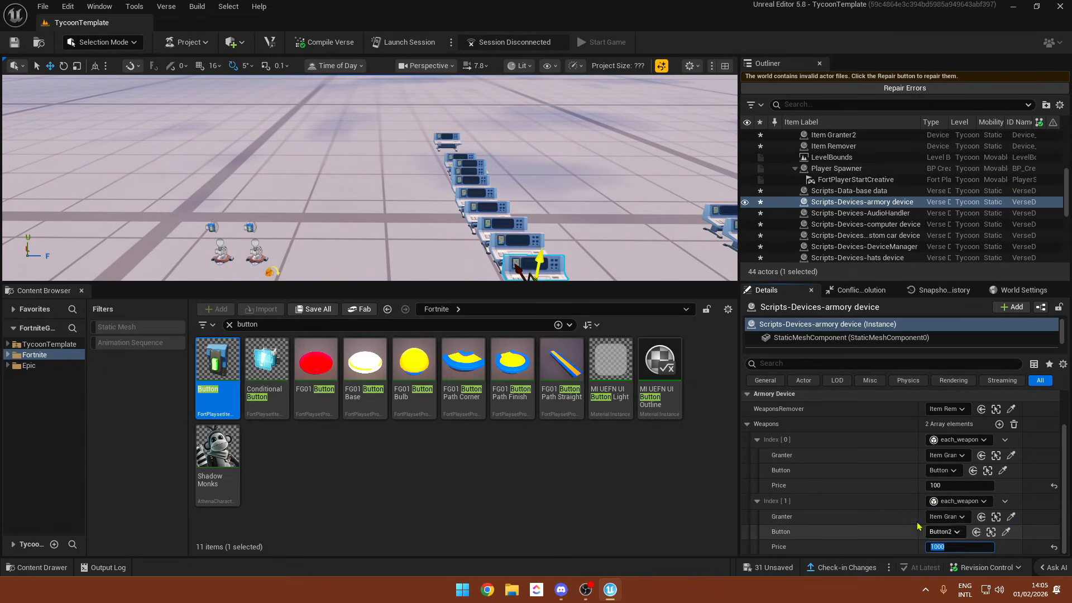
# - Add three entries to the AudioHandler device's AllSounds array
pyautogui.moveTo(599, 241); pyautogui.dragTo(623, 251, button='right')
pyautogui.click(491, 229)
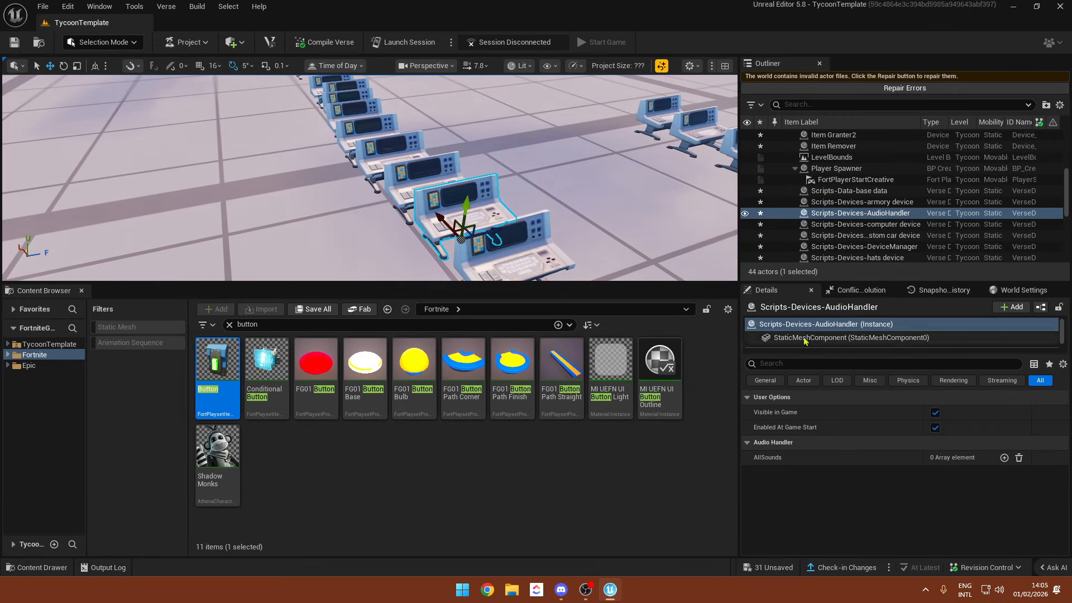
pyautogui.moveTo(684, 207); pyautogui.dragTo(703, 221, button='right')
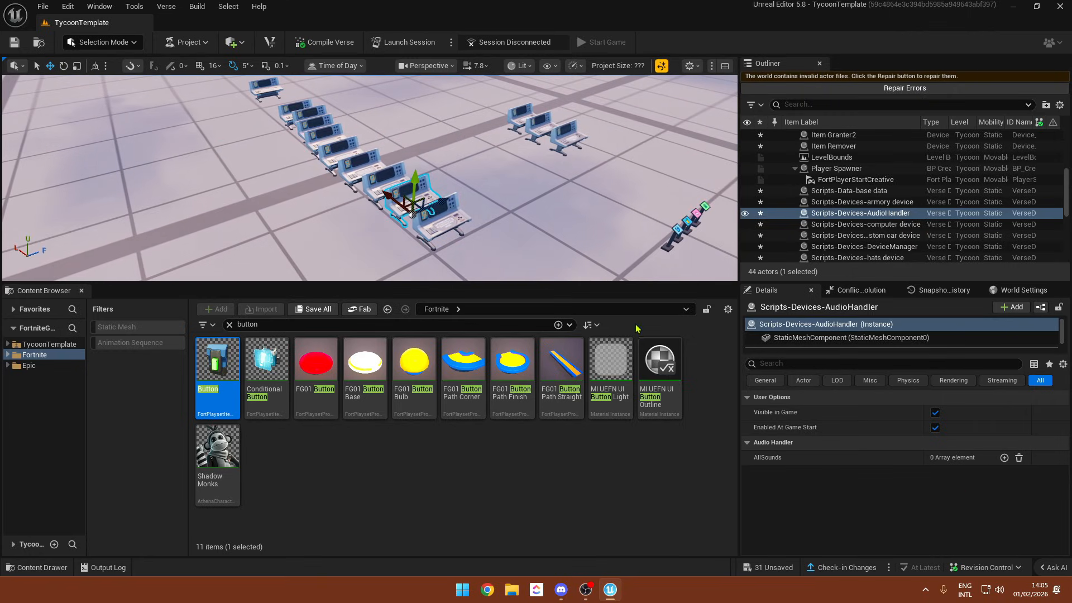
pyautogui.click(1003, 458)
pyautogui.click(1003, 458)
pyautogui.click(1003, 458)
pyautogui.scroll(-1, 931, 454)
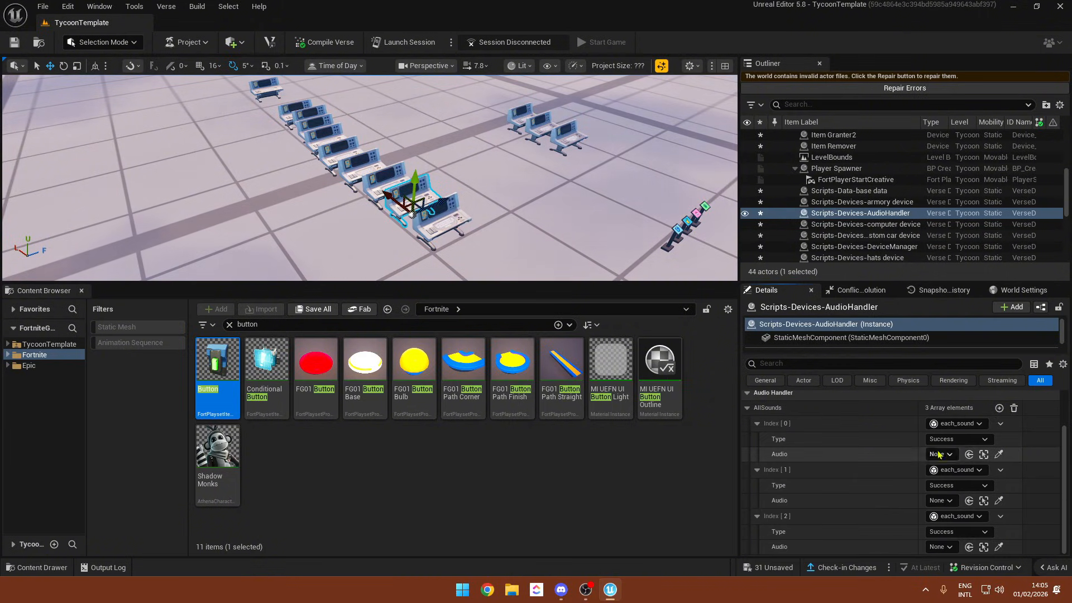
# - Find the Audio Player by searching "audio player", place one behind the buttons and duplicate it to make a row of three
pyautogui.moveTo(407, 240); pyautogui.dragTo(250, 287, button='right')
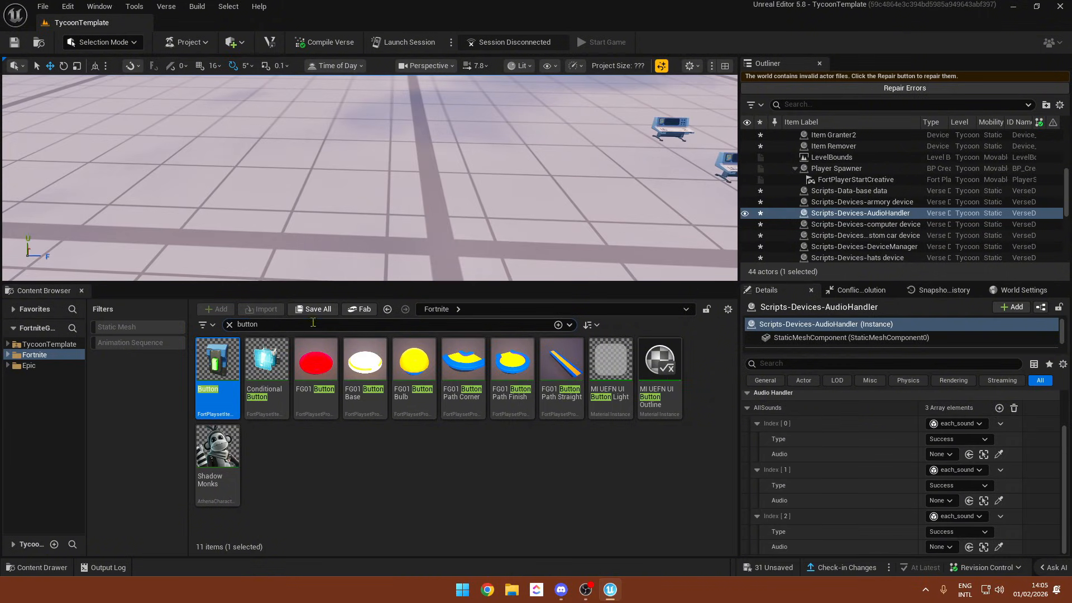
pyautogui.press('f')
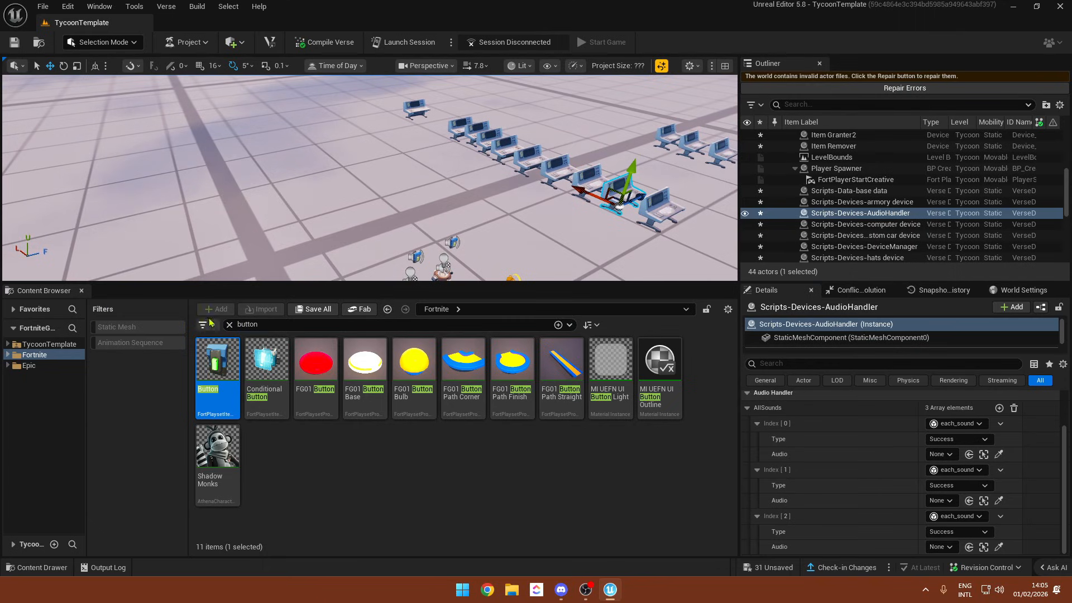
pyautogui.write('audio player')
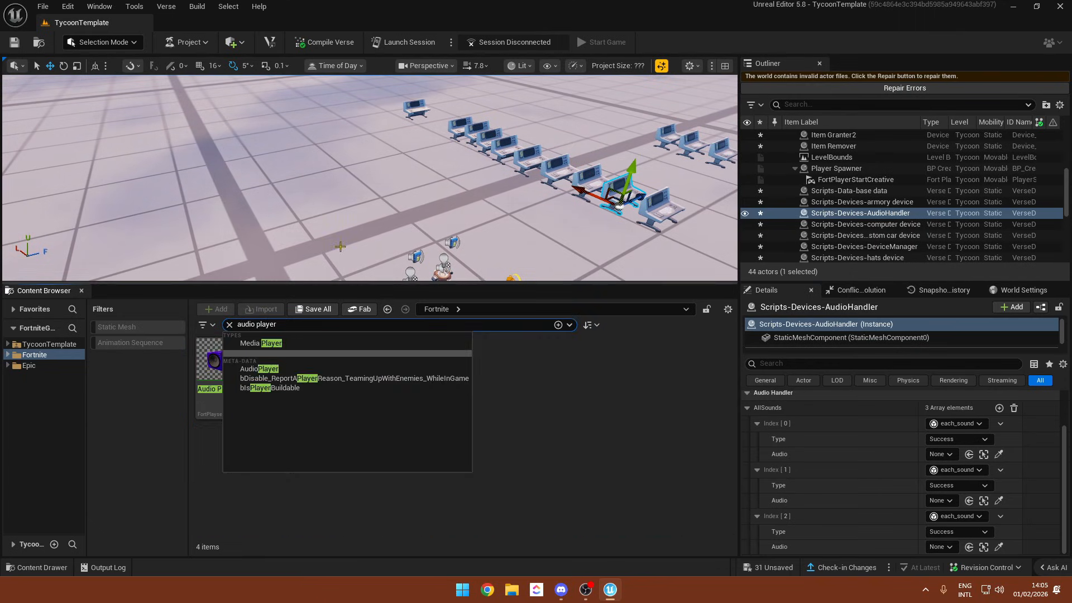
pyautogui.moveTo(215, 357); pyautogui.dragTo(314, 186)
pyautogui.moveTo(287, 222)
pyautogui.mouseDown(button='right')
pyautogui.moveTo(232, 218)
pyautogui.moveTo(285, 215)
pyautogui.mouseUp(button='right')
pyautogui.keyDown('alt'); pyautogui.moveTo(286, 214); pyautogui.dragTo(231, 215); pyautogui.keyUp('alt')
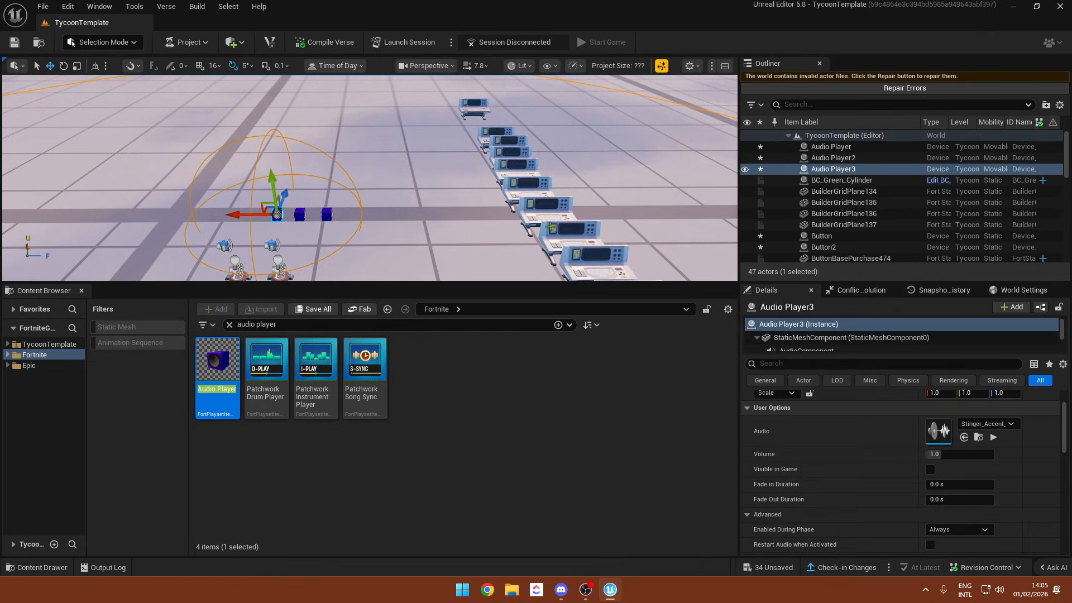
# - Expand all of the AudioHandler's AllSounds entries and set the second entry's Type to Failure and the third's to Warning
pyautogui.click(565, 239)
pyautogui.moveTo(551, 172); pyautogui.dragTo(597, 246, button='right')
pyautogui.click(551, 173)
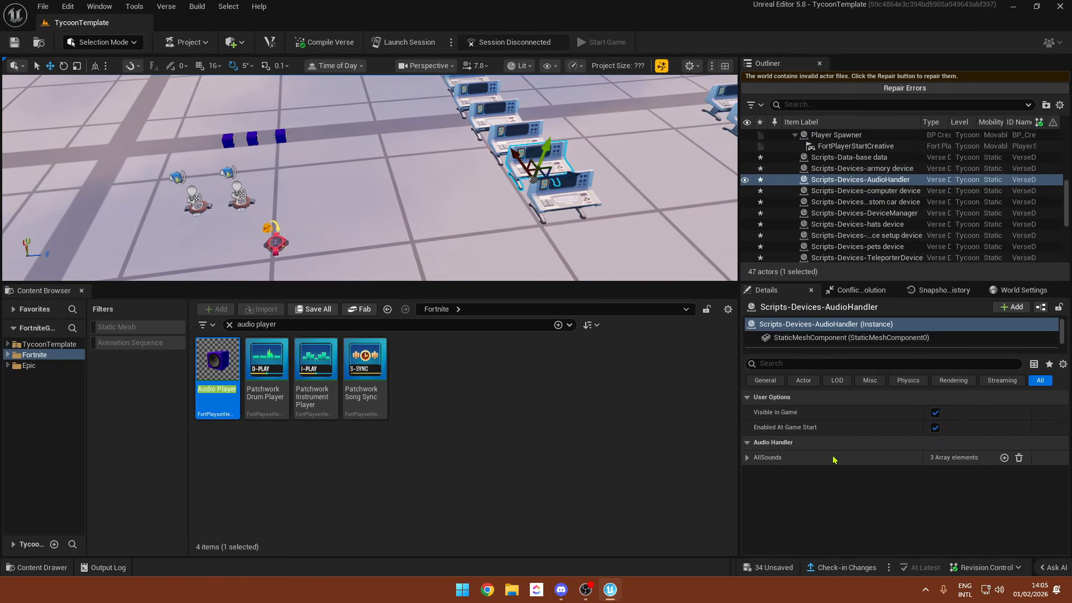
pyautogui.rightClick(766, 458)
pyautogui.click(791, 492)
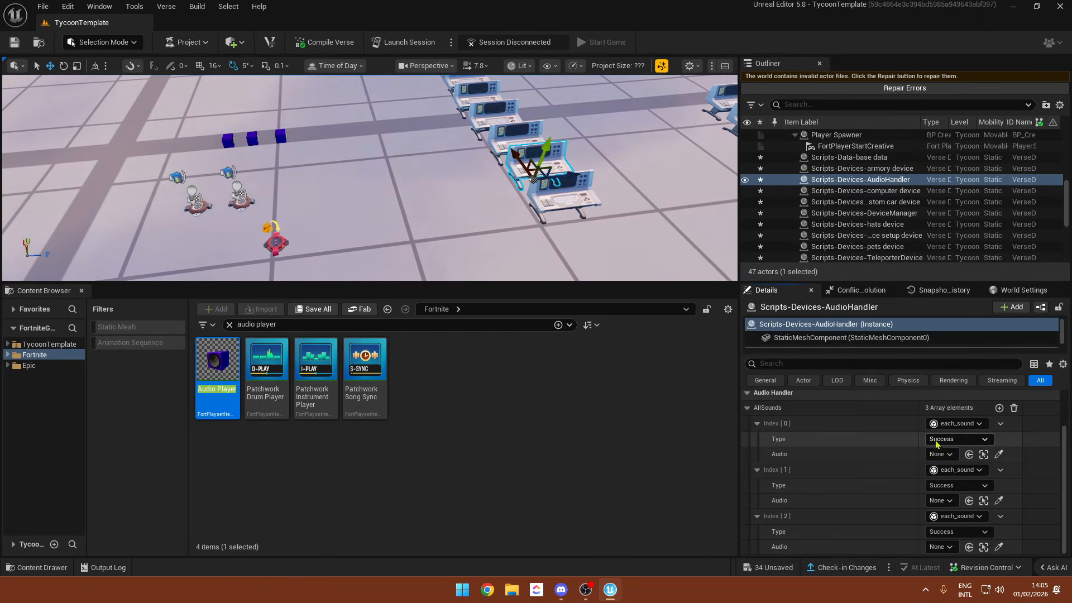
pyautogui.click(955, 485)
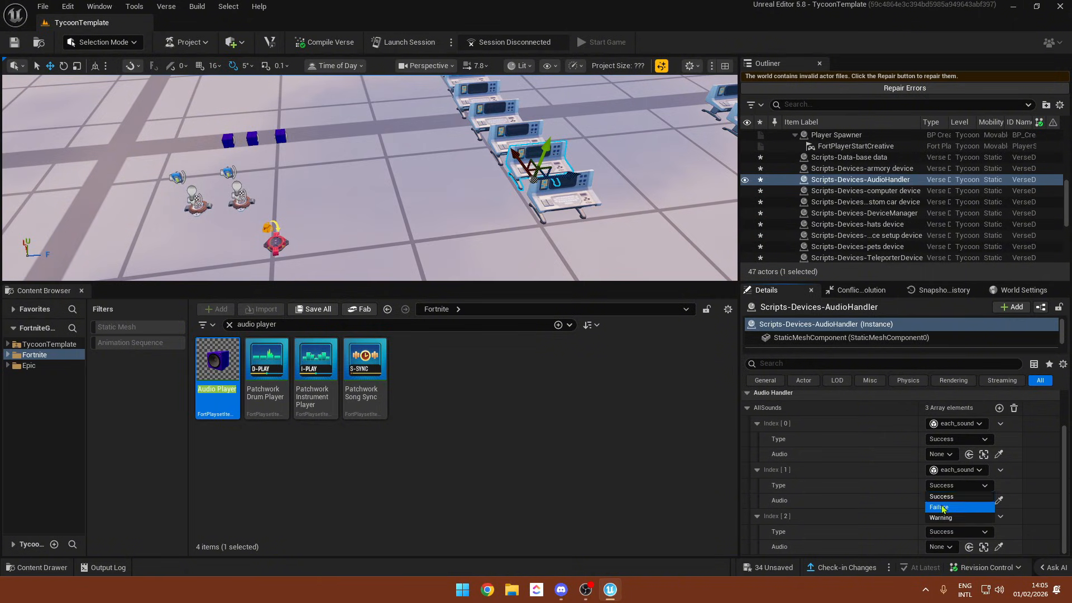
pyautogui.click(940, 507)
pyautogui.click(955, 531)
pyautogui.click(942, 564)
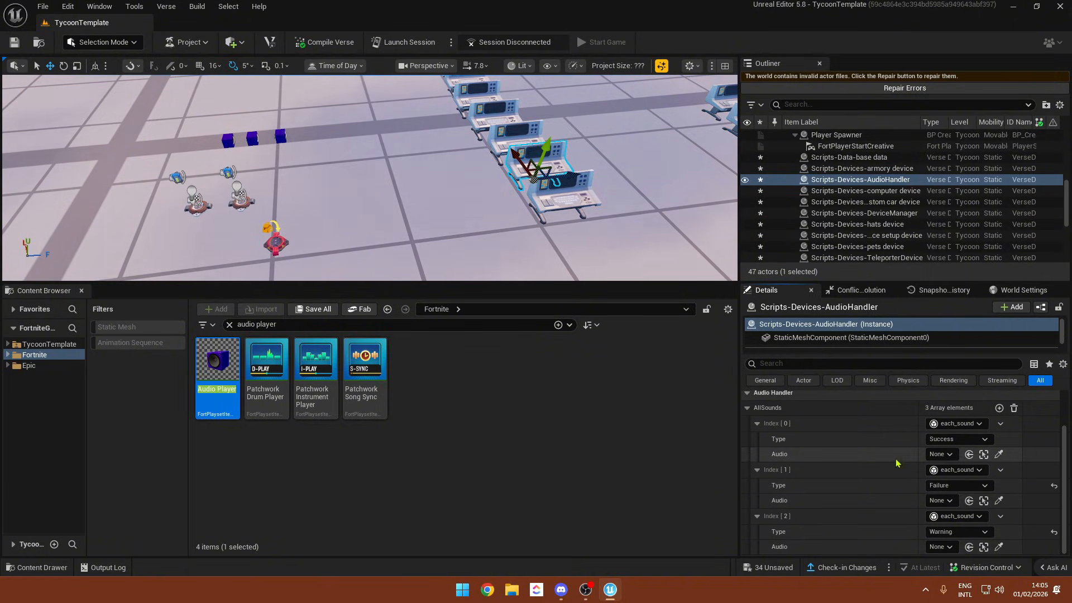
# - Assign Audio Player, Audio Player2 and Audio Player3 to the Success, Failure and Warning entries of the AudioHandler
pyautogui.click(944, 456)
pyautogui.click(949, 326)
pyautogui.click(945, 500)
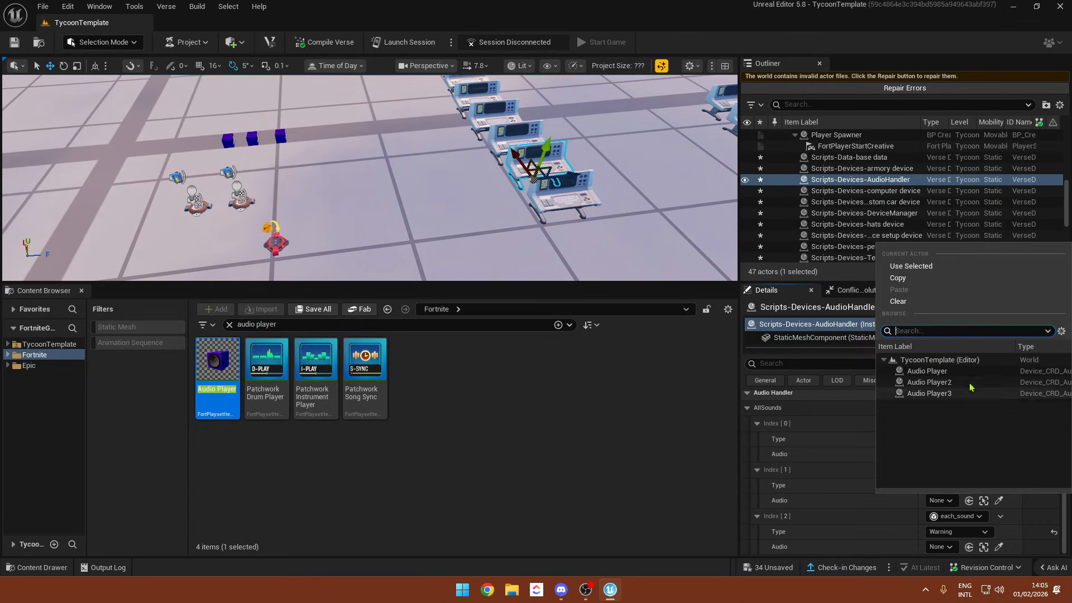
pyautogui.click(970, 383)
pyautogui.click(944, 547)
pyautogui.click(938, 438)
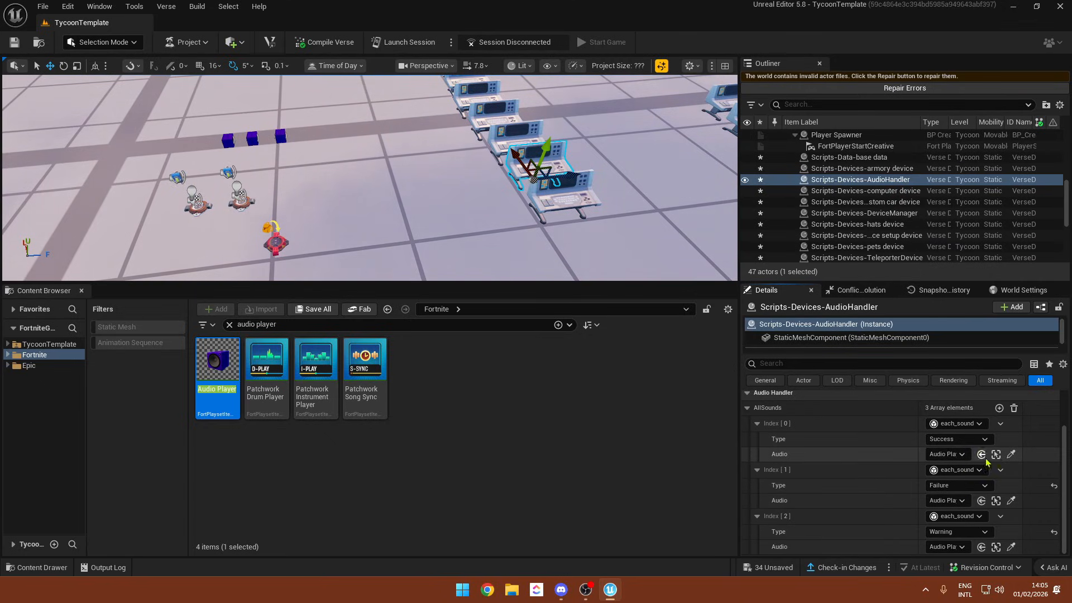
# - Assign the SC_Success sound cue from TycoonTemplate's Sounds folder to the first Audio Player
pyautogui.click(996, 454)
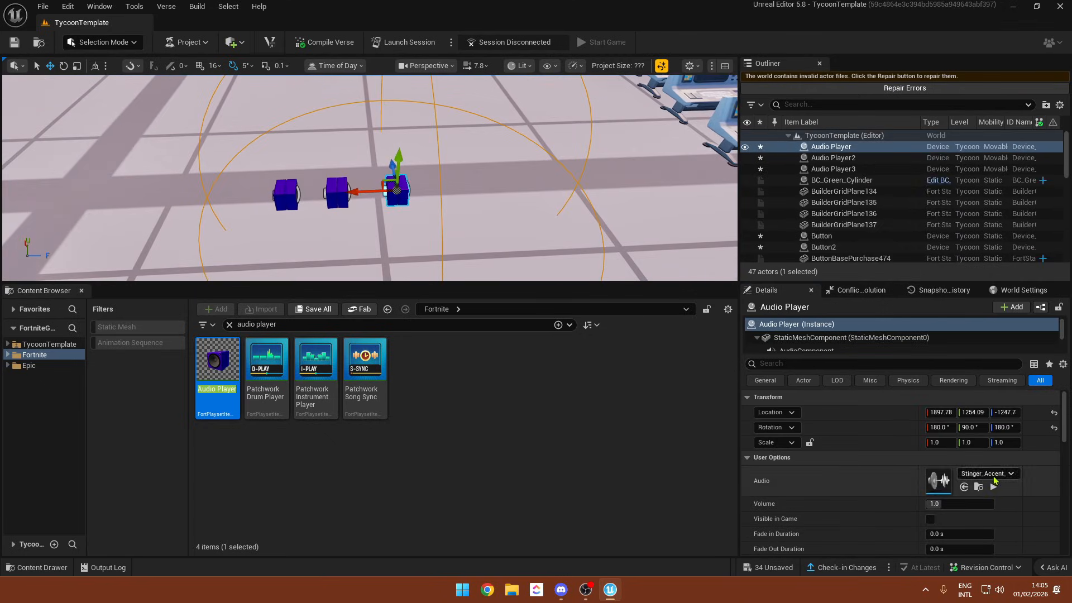
pyautogui.click(11, 345)
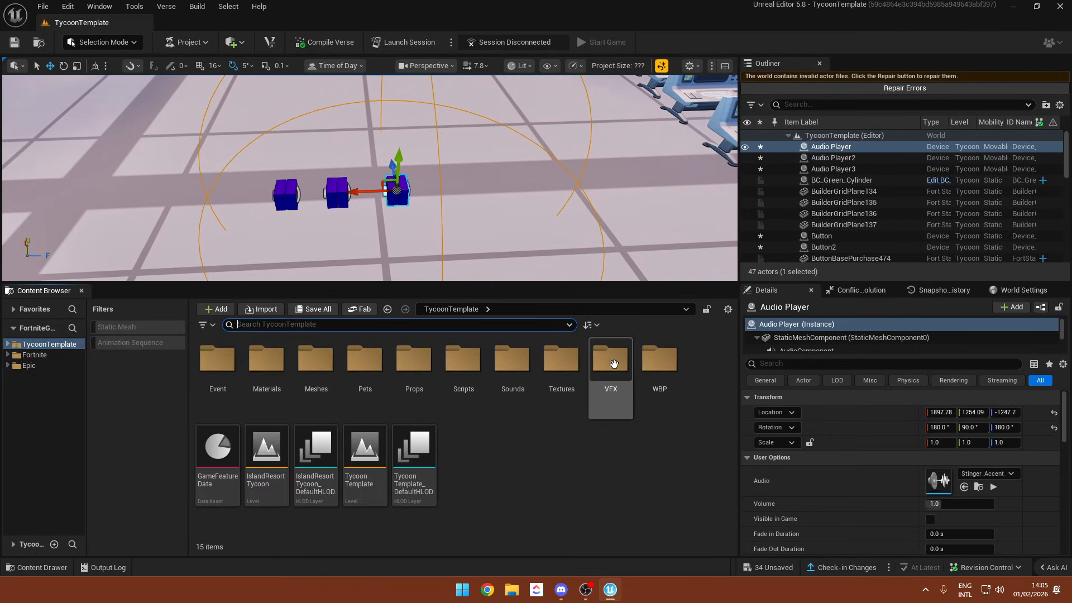
pyautogui.doubleClick(508, 361)
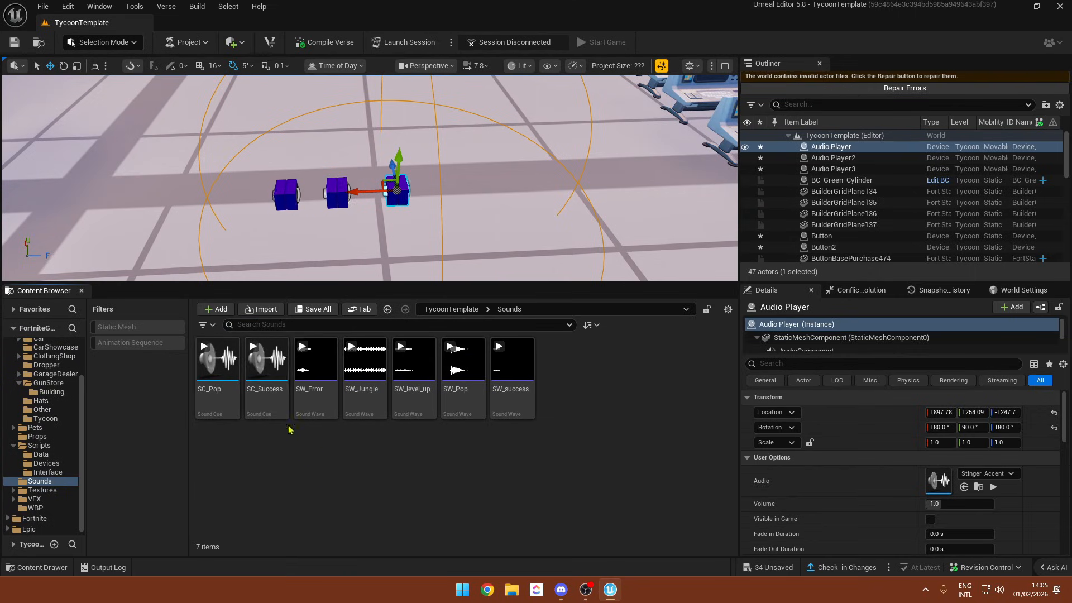
pyautogui.moveTo(265, 394); pyautogui.dragTo(944, 481)
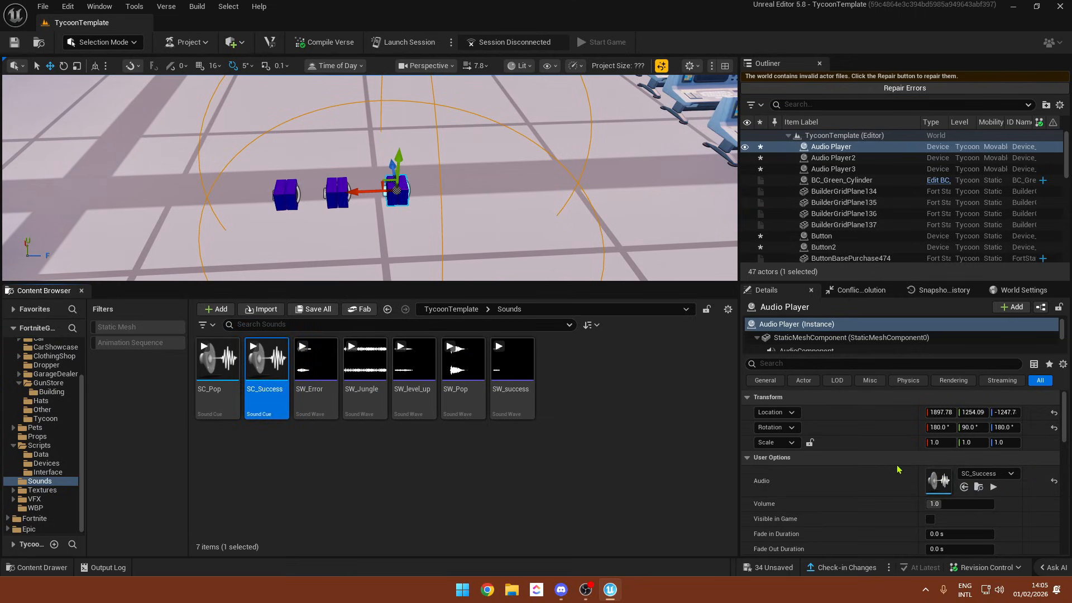
# - On the first Audio Player, turn off Play on Hit, set Can be Heard By to Instigator Only and Play Location to Local Player
pyautogui.scroll(-2, 953, 450)
pyautogui.scroll(-3, 868, 472)
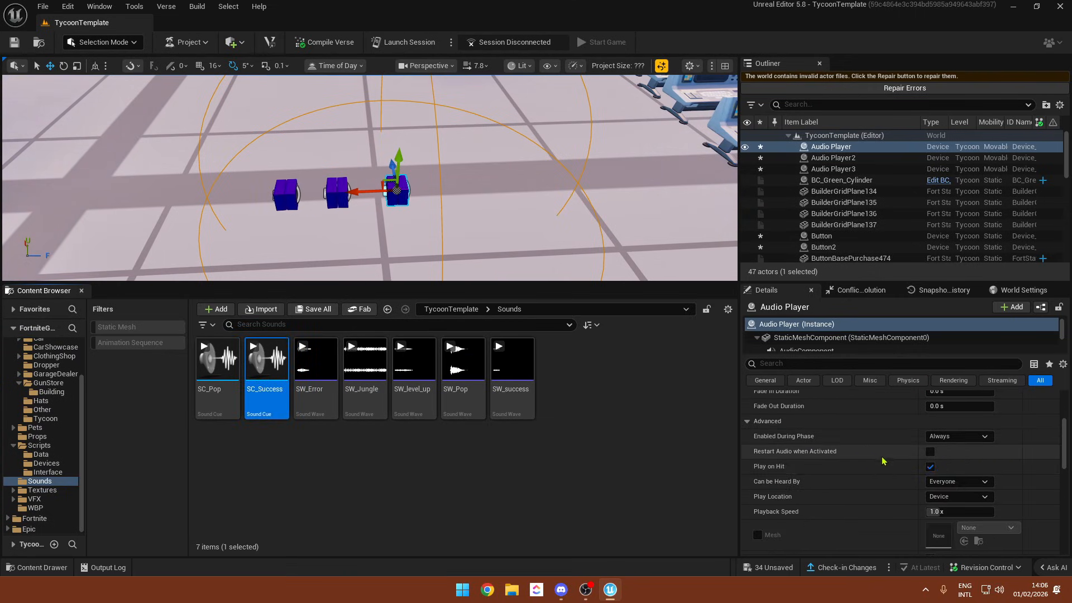
pyautogui.click(929, 466)
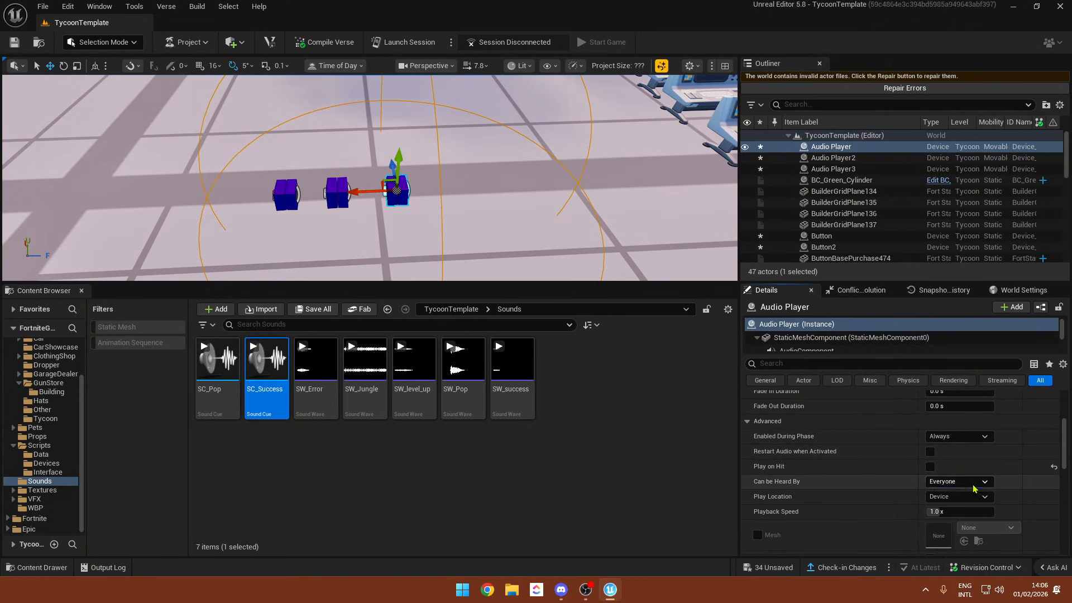
pyautogui.click(949, 502)
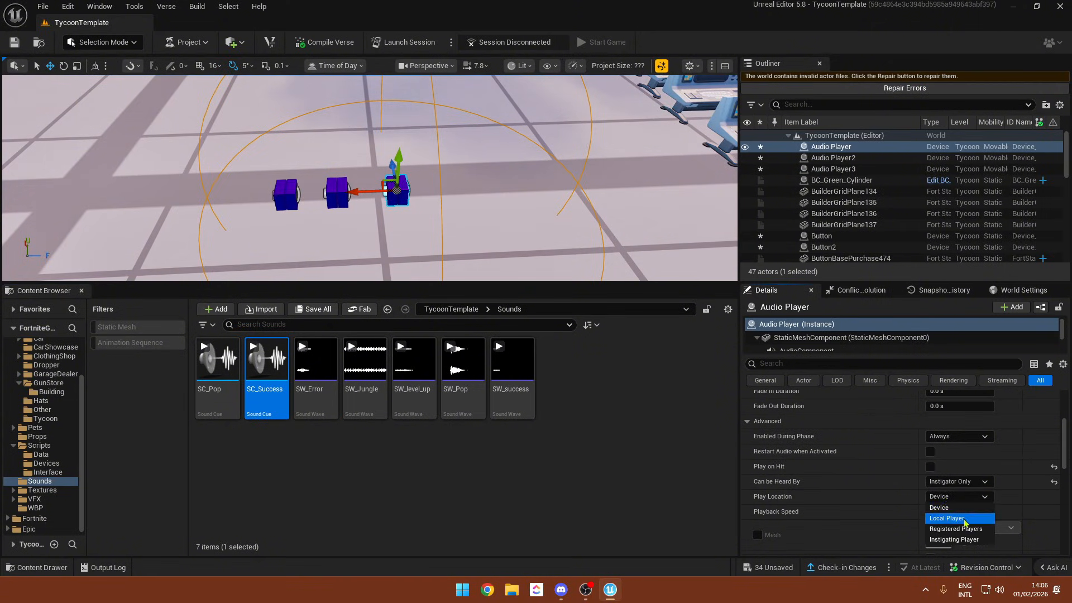
pyautogui.click(960, 519)
pyautogui.scroll(-6, 875, 486)
pyautogui.scroll(-4, 909, 460)
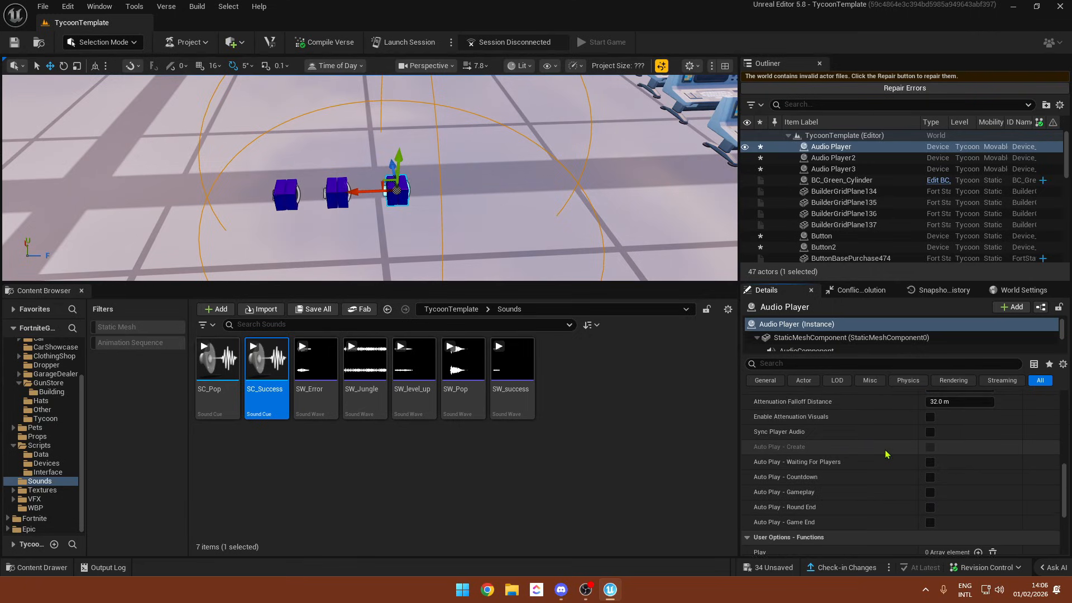
# - Assign the SW_Error sound to Audio Player2 and the SC_Pop sound cue to Audio Player3
pyautogui.click(347, 186)
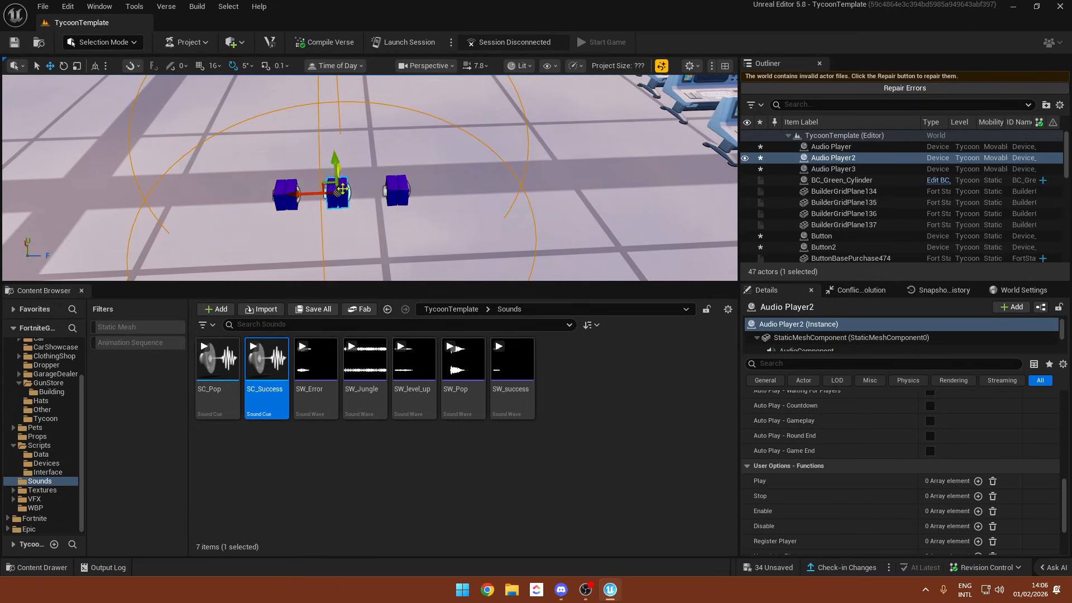
pyautogui.scroll(10, 904, 486)
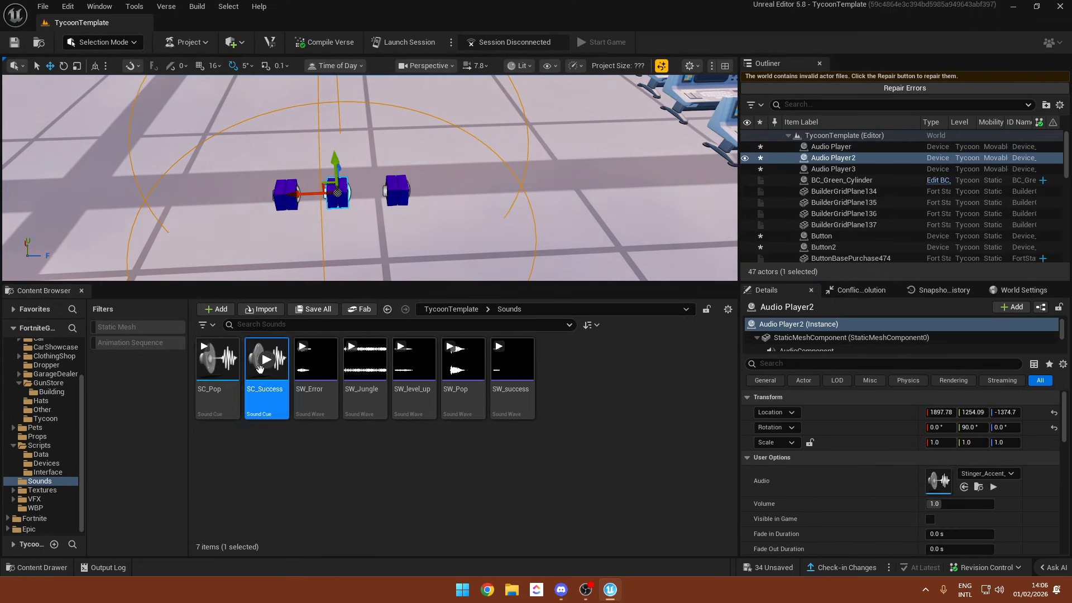
pyautogui.moveTo(520, 244)
pyautogui.mouseDown(button='right')
pyautogui.moveTo(558, 257)
pyautogui.moveTo(520, 244)
pyautogui.mouseUp(button='right')
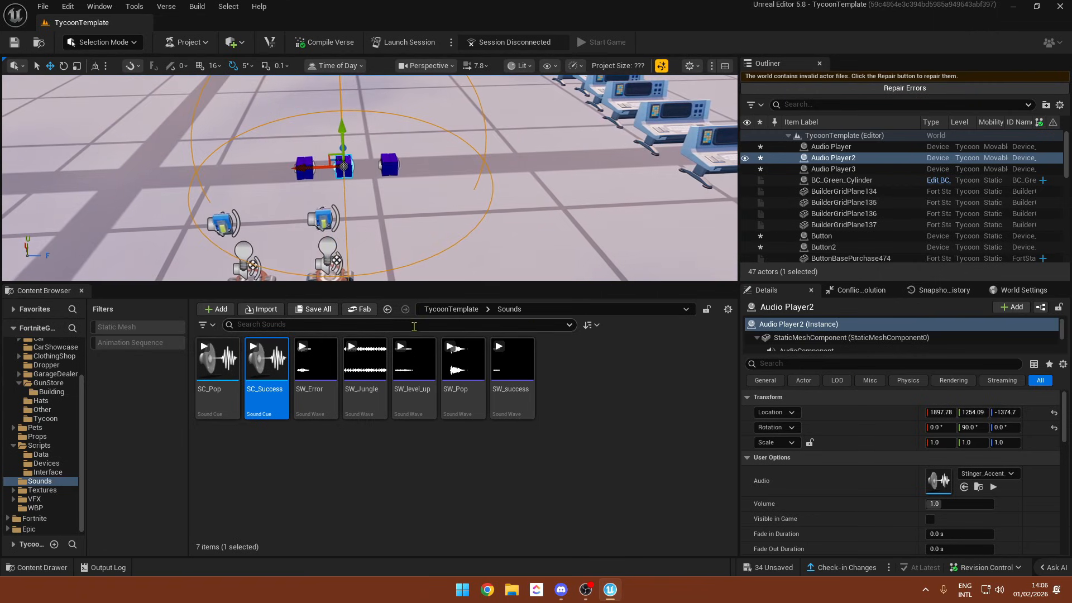
pyautogui.moveTo(316, 362); pyautogui.dragTo(938, 480)
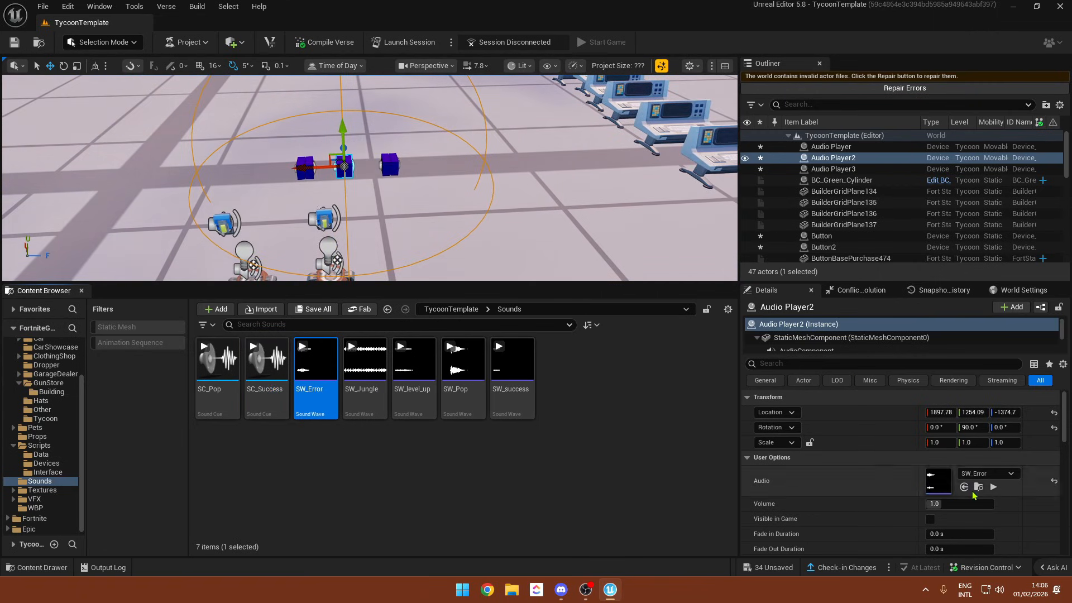
pyautogui.click(304, 168)
pyautogui.moveTo(218, 363); pyautogui.dragTo(938, 481)
# - For Audio Player2 and Audio Player3 together, set Can be Heard By to Instigator Only and Play Location to Local Player
pyautogui.press('d')
pyautogui.moveTo(502, 212); pyautogui.dragTo(457, 218, button='right')
pyautogui.click(448, 202)
pyautogui.scroll(-3, 888, 485)
pyautogui.press('a')
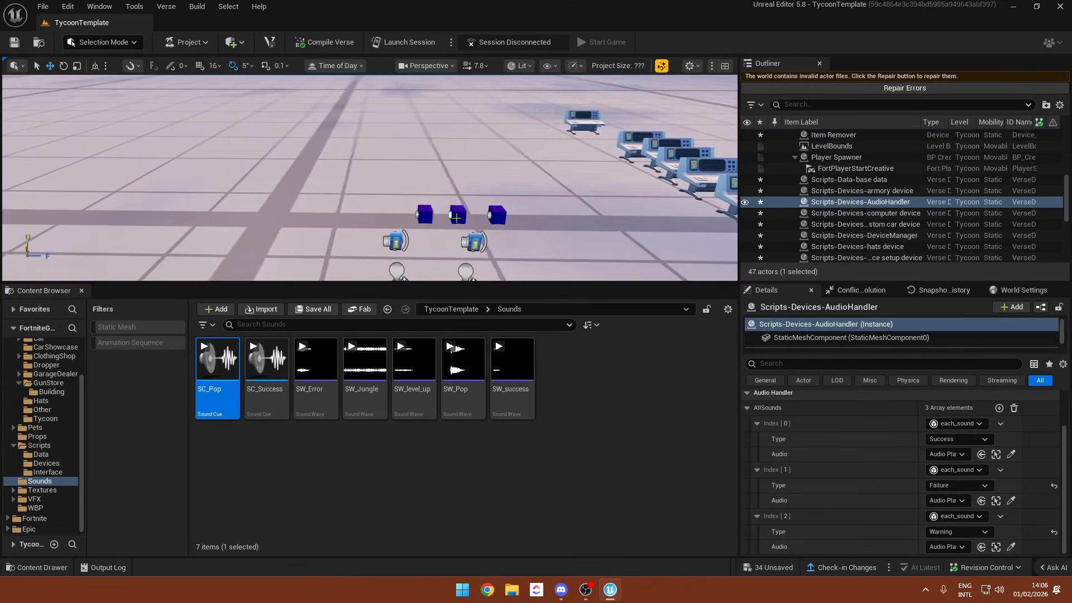
pyautogui.click(457, 218)
pyautogui.keyDown('ctrl'); pyautogui.click(425, 214); pyautogui.keyUp('ctrl')
pyautogui.scroll(-5, 955, 460)
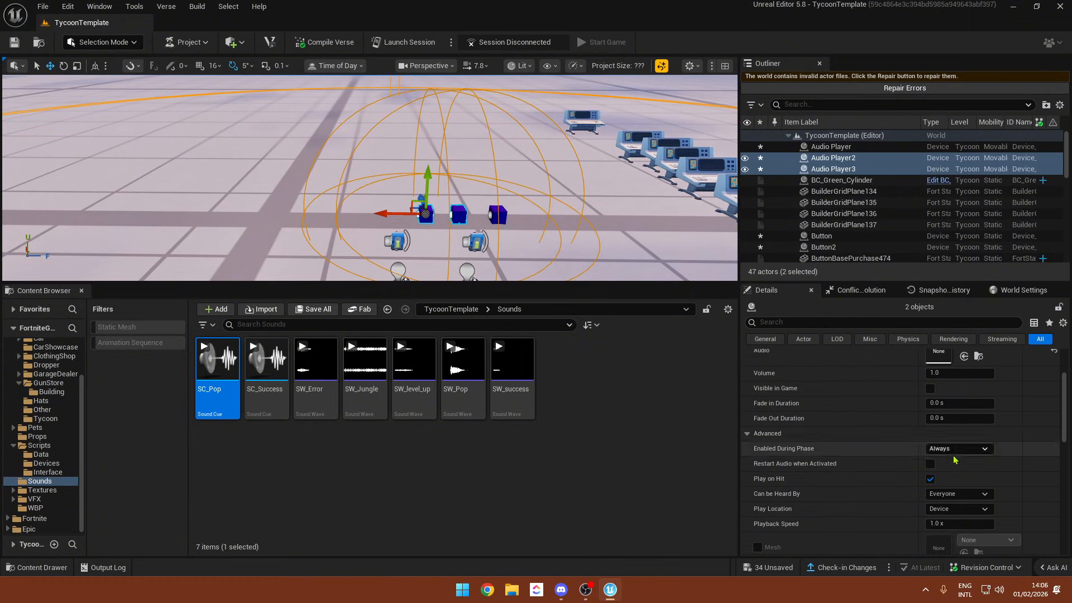
pyautogui.click(956, 494)
pyautogui.click(952, 515)
pyautogui.click(951, 509)
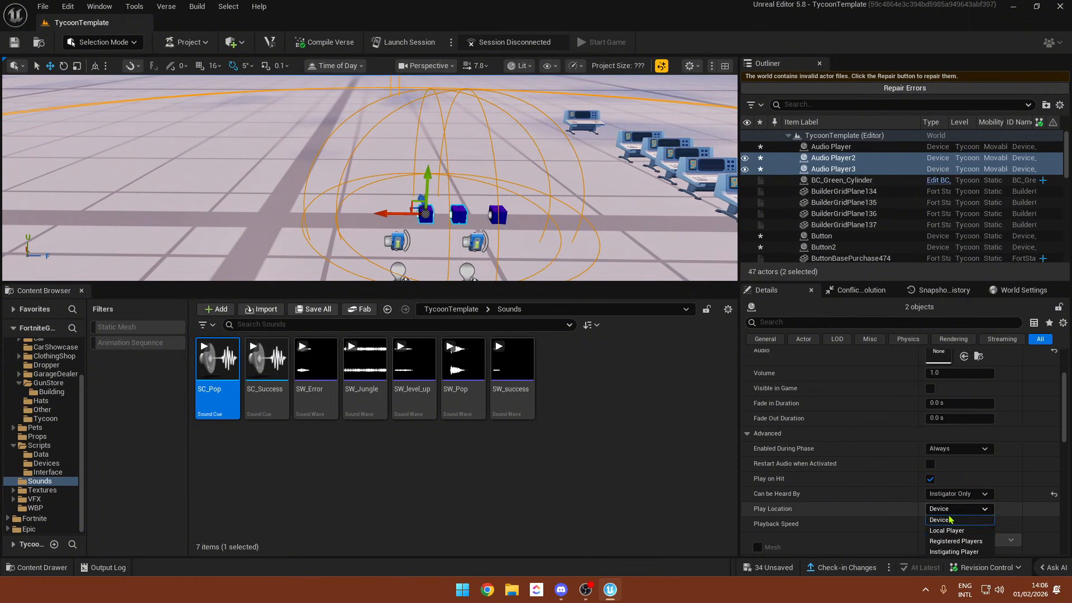
pyautogui.click(952, 531)
# - Look through the row of Verse devices from the custom car device and DeviceManager to the ui car shop, checking their options
pyautogui.moveTo(391, 173)
pyautogui.mouseDown(button='right')
pyautogui.moveTo(446, 173)
pyautogui.moveTo(464, 206)
pyautogui.moveTo(435, 206)
pyautogui.moveTo(390, 168)
pyautogui.mouseUp(button='right')
pyautogui.press('w')
pyautogui.click(379, 165)
pyautogui.press('s')
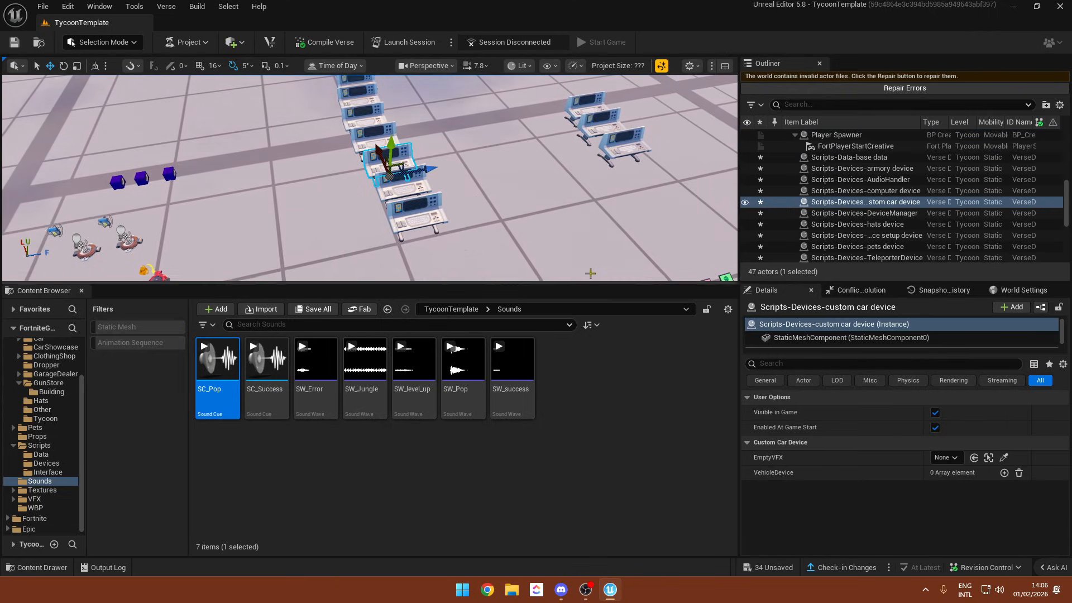
pyautogui.press('a')
pyautogui.moveTo(590, 273); pyautogui.dragTo(686, 273, button='right')
pyautogui.click(556, 194)
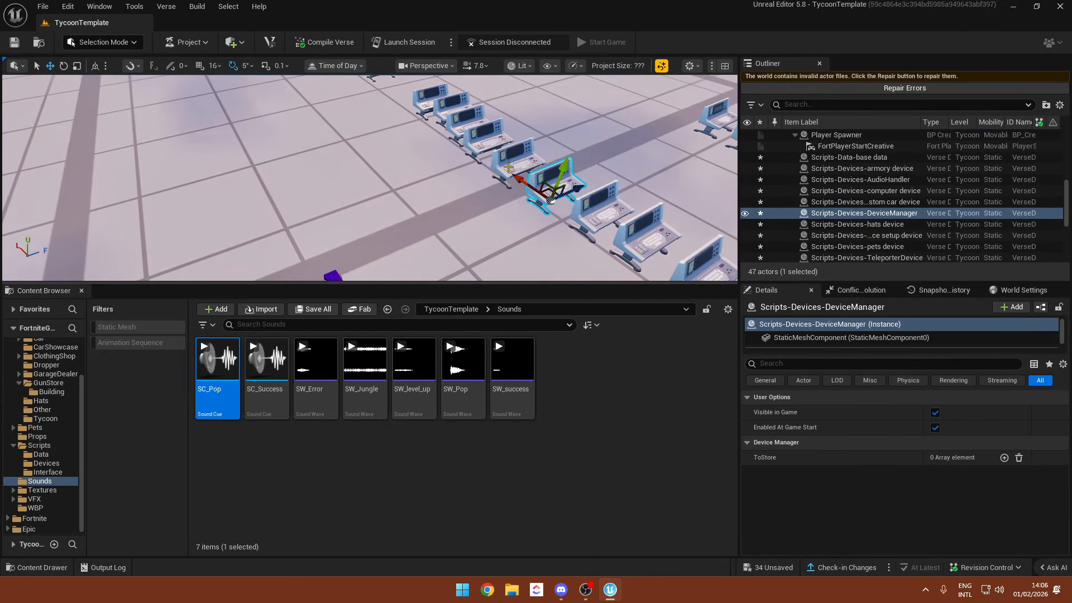
pyautogui.press('Down')
pyautogui.press('Down')
pyautogui.press('Down')
pyautogui.press('Down')
pyautogui.press('Down')
pyautogui.press('Down')
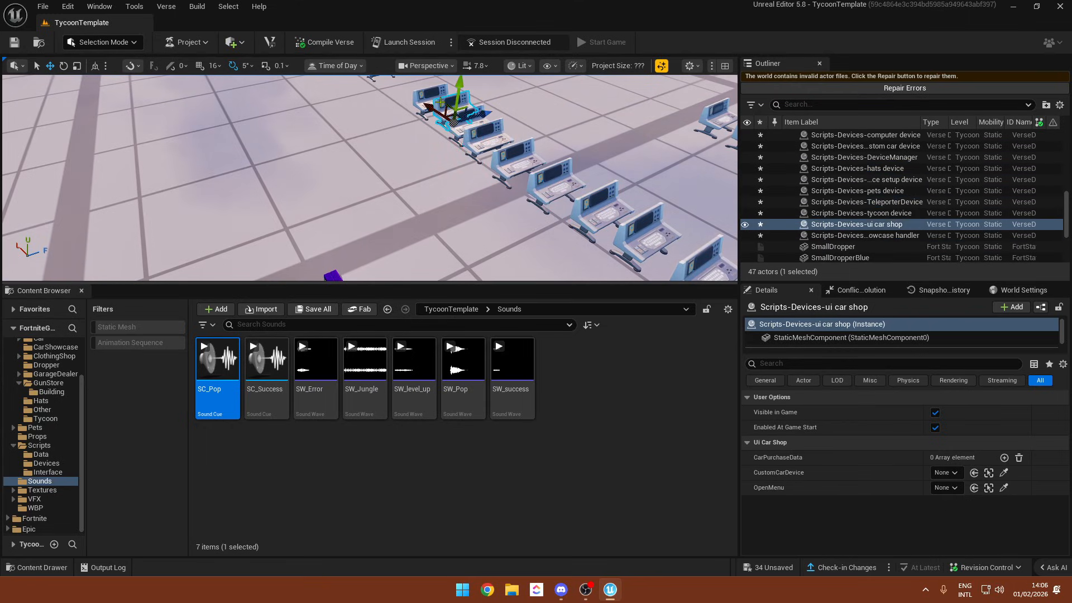
# - Move the ui car shop, custom car and vehicle showcase handler devices out of the row into a separate group
pyautogui.press('Down')
pyautogui.press('Up')
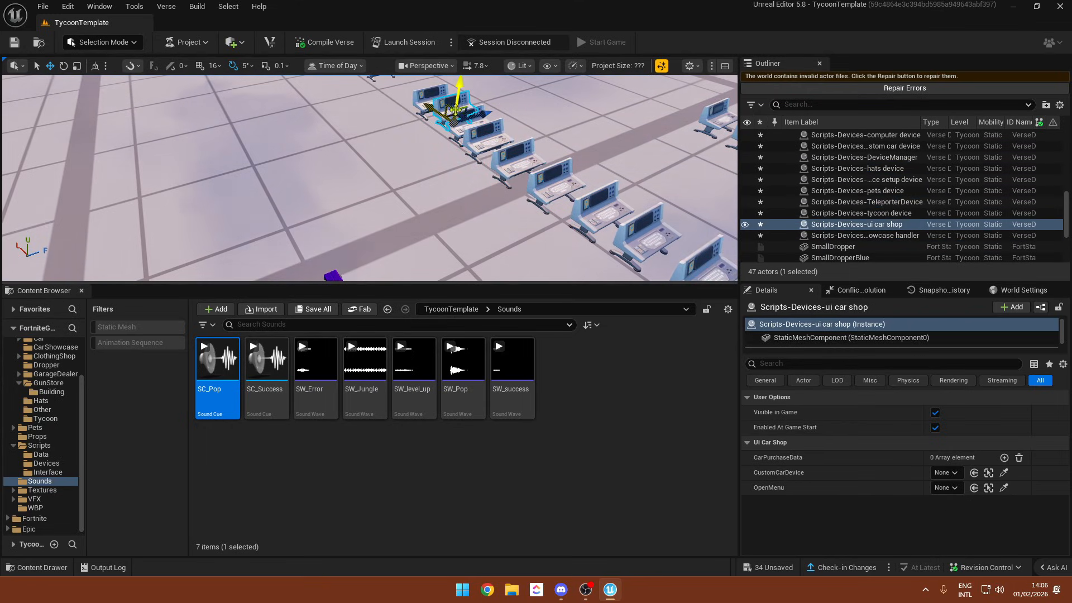
pyautogui.click(590, 200)
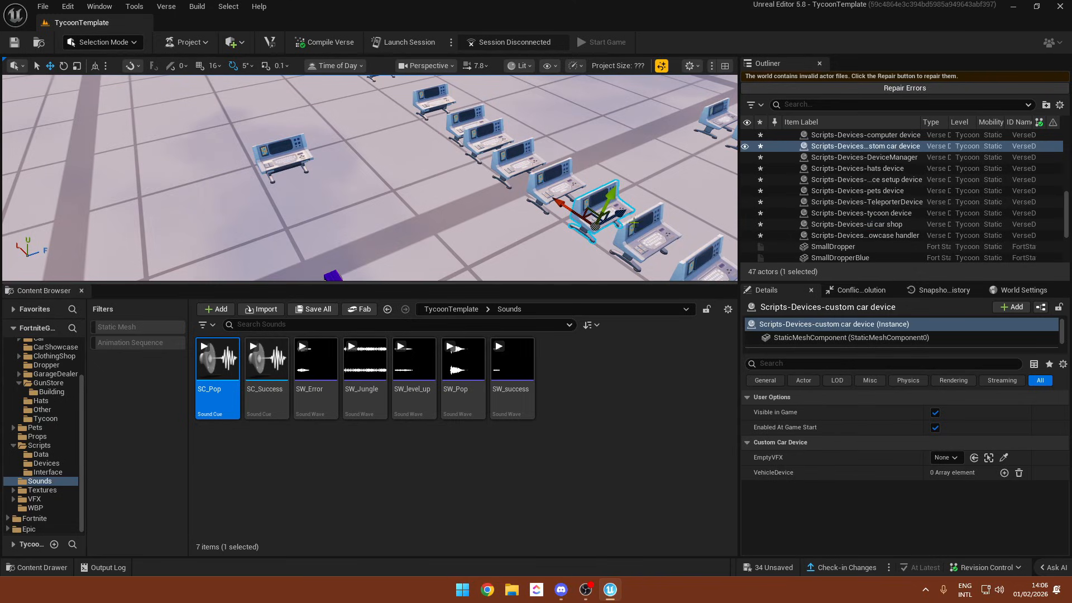
pyautogui.moveTo(427, 245); pyautogui.dragTo(423, 208, button='right')
pyautogui.moveTo(357, 218); pyautogui.dragTo(281, 92)
pyautogui.moveTo(280, 92); pyautogui.dragTo(268, 78, button='right')
pyautogui.moveTo(362, 152); pyautogui.dragTo(371, 150)
pyautogui.moveTo(370, 150); pyautogui.dragTo(367, 127, button='right')
pyautogui.click(476, 136)
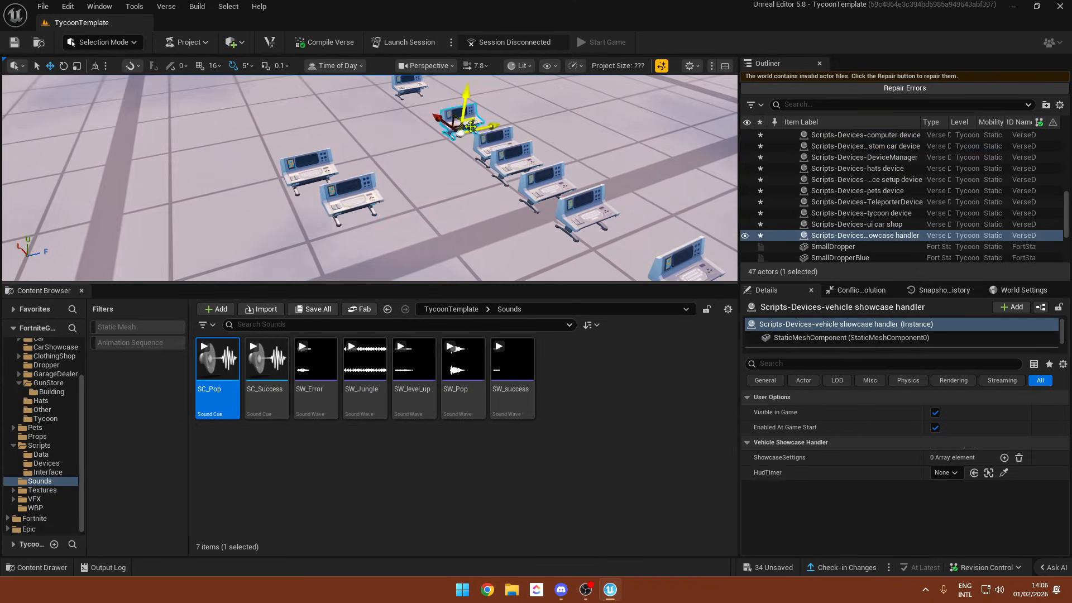
pyautogui.moveTo(506, 147); pyautogui.dragTo(499, 127, button='right')
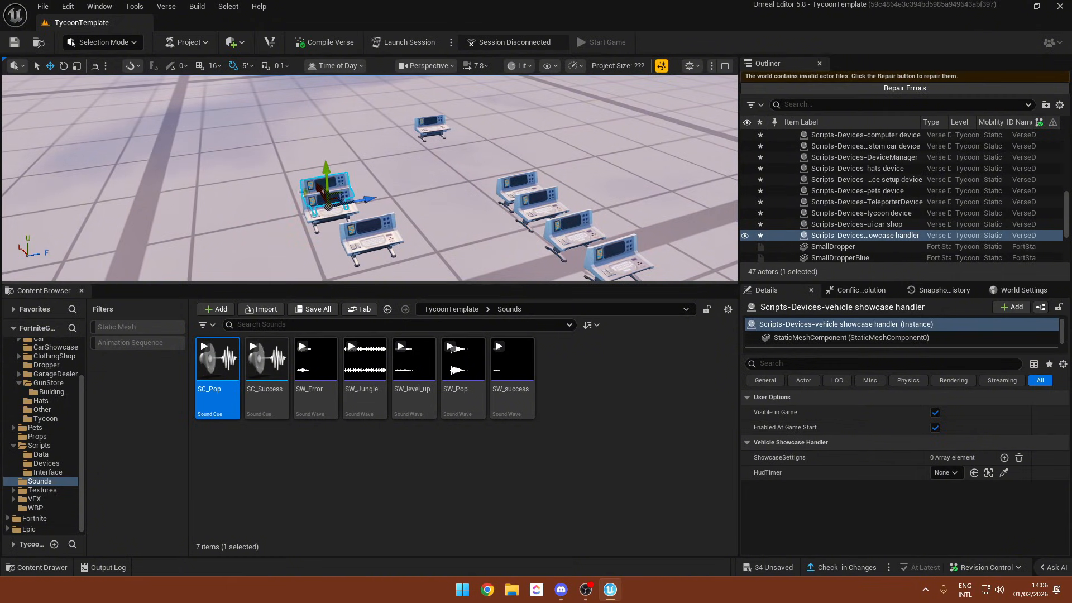
# - Move the custom car and ui car shop devices closer together in line with the vehicle showcase handler
pyautogui.moveTo(353, 187); pyautogui.dragTo(352, 206, button='right')
pyautogui.click(346, 196)
pyautogui.click(375, 233)
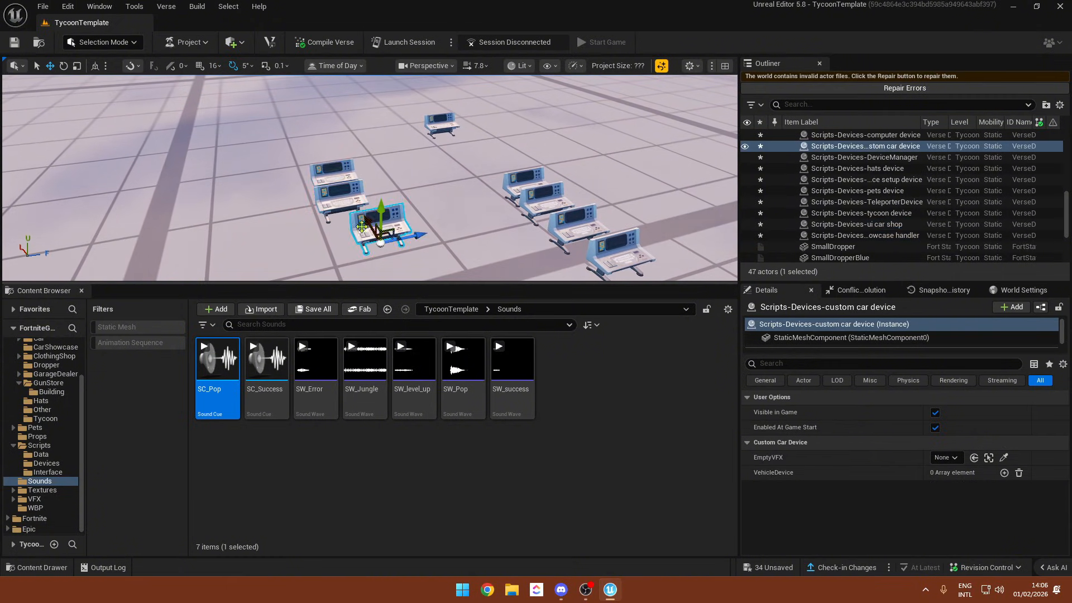
pyautogui.click(373, 206)
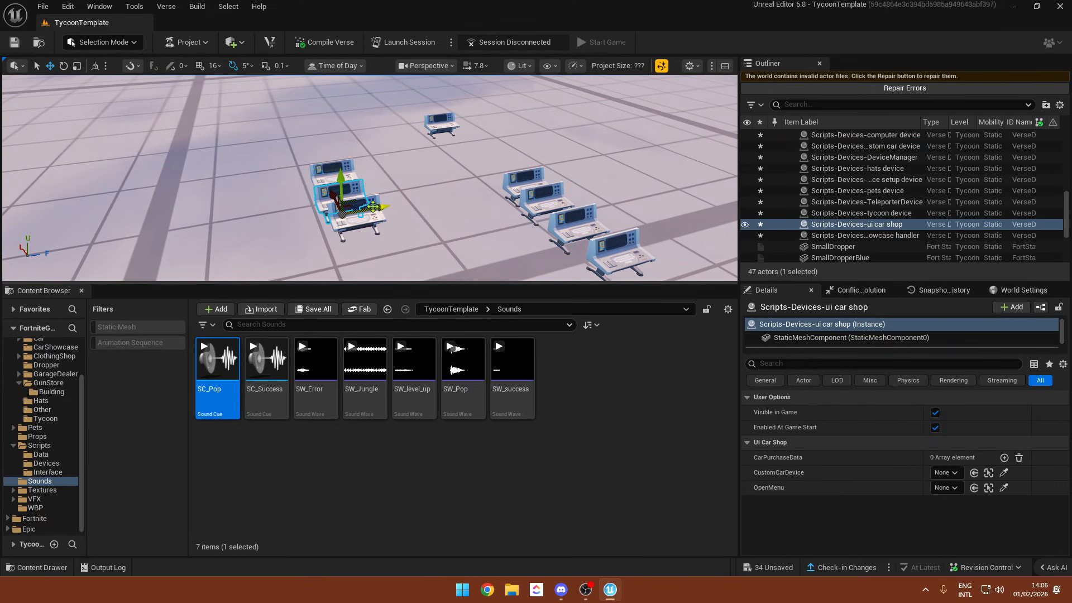
pyautogui.click(367, 223)
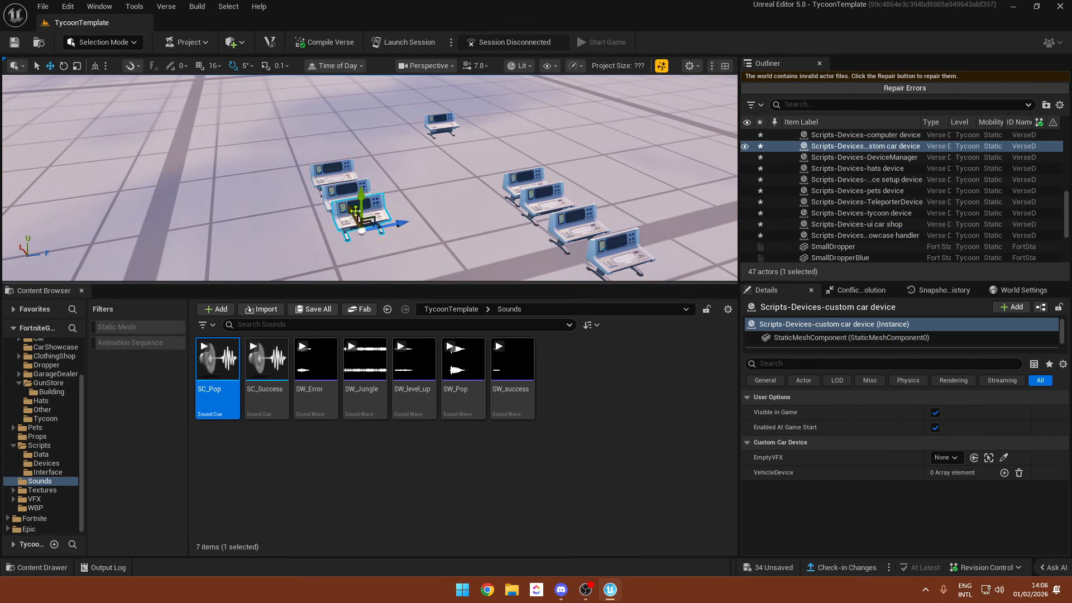
# - Open the Car folder inside TycoonTemplate's VFX folder to reach the car effects
pyautogui.moveTo(356, 211); pyautogui.dragTo(378, 211, button='right')
pyautogui.hotkey('alt', 'Left')
pyautogui.scroll(-3, 491, 418)
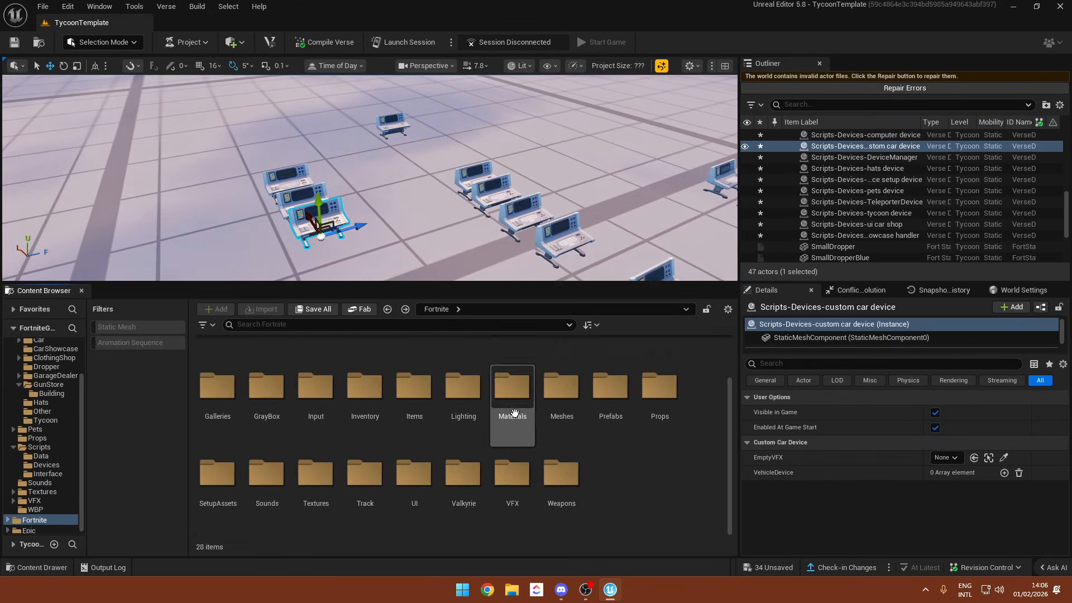
pyautogui.hotkey('alt', 'Left')
pyautogui.doubleClick(621, 364)
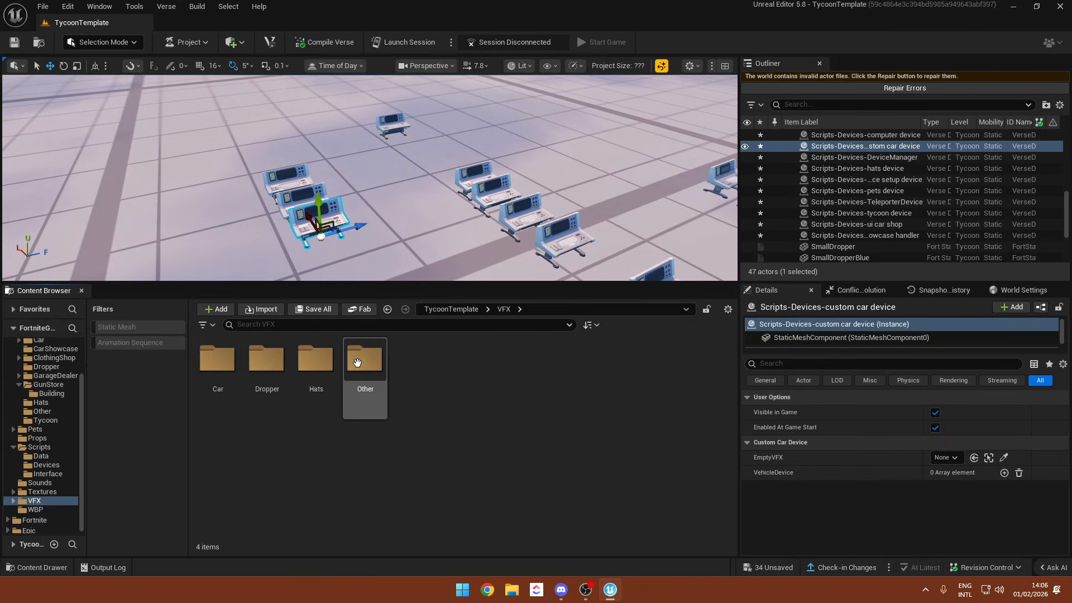
pyautogui.doubleClick(217, 361)
pyautogui.click(221, 370)
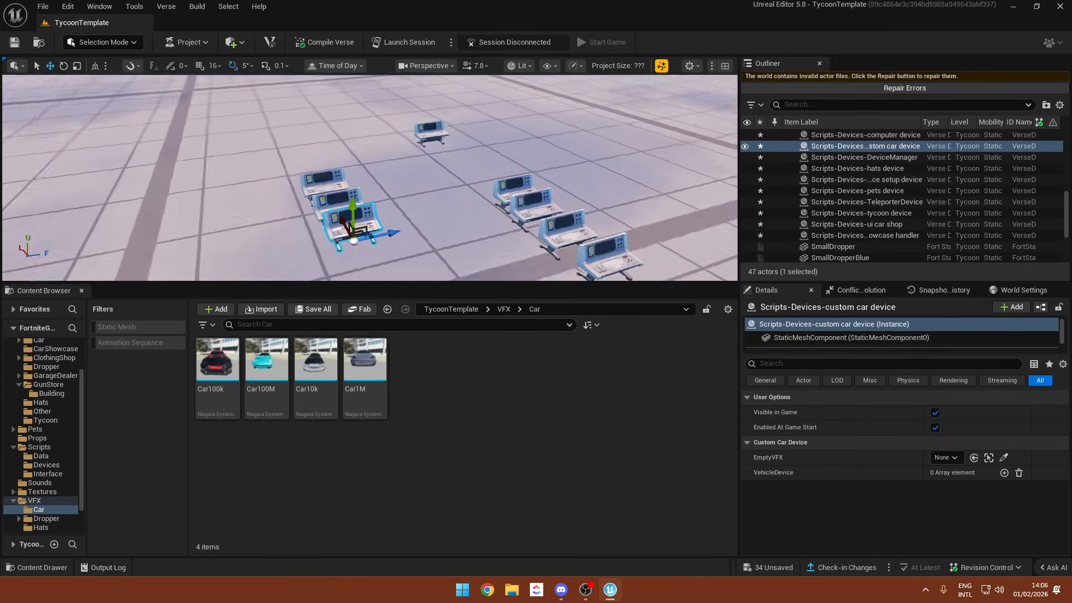
# - Place the Car100k, Car100M, Car10k and Car1M Niagara systems side by side in the level
pyautogui.moveTo(222, 370); pyautogui.dragTo(357, 196)
pyautogui.moveTo(357, 195); pyautogui.dragTo(268, 212, button='right')
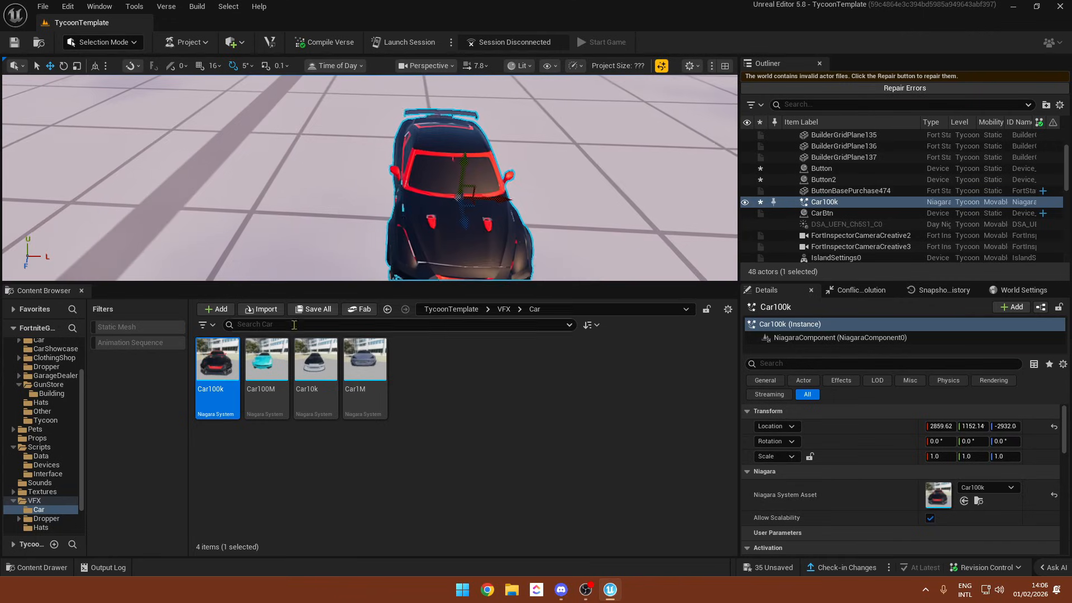
pyautogui.moveTo(266, 366); pyautogui.dragTo(269, 211)
pyautogui.moveTo(269, 211); pyautogui.dragTo(269, 245, button='right')
pyautogui.moveTo(316, 363); pyautogui.dragTo(469, 122)
pyautogui.moveTo(469, 122); pyautogui.dragTo(491, 123, button='right')
pyautogui.moveTo(364, 363); pyautogui.dragTo(450, 117)
pyautogui.moveTo(449, 117); pyautogui.dragTo(446, 83, button='right')
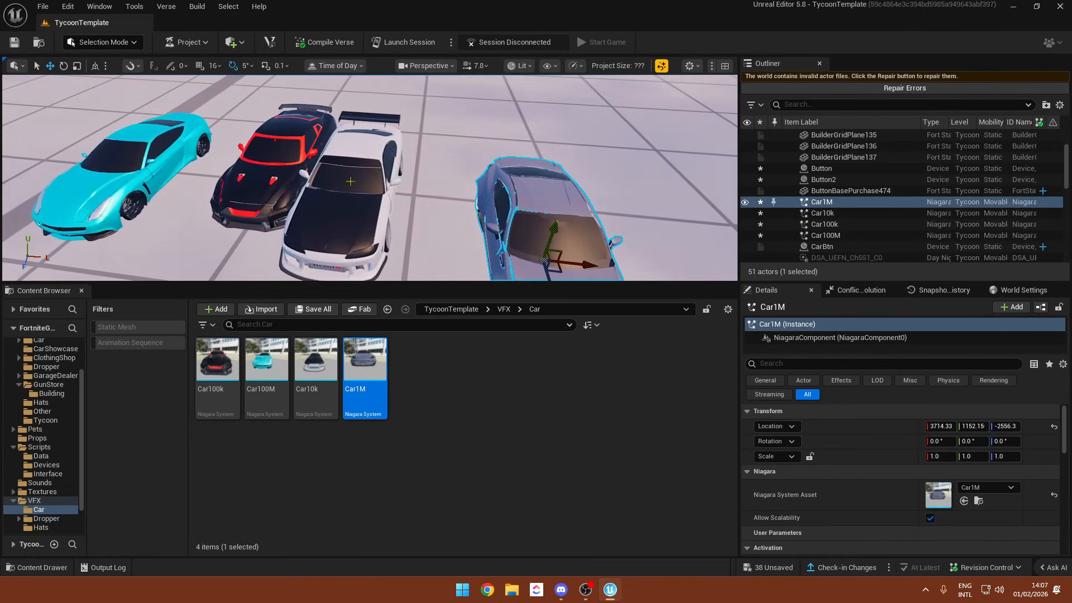
# - Delete the four placed car effects Car10k, Car100k, Car1M and Car100M from the level
pyautogui.click(364, 180)
pyautogui.press('Delete')
pyautogui.click(267, 173)
pyautogui.press('Delete')
pyautogui.click(550, 223)
pyautogui.press('Delete')
pyautogui.click(146, 173)
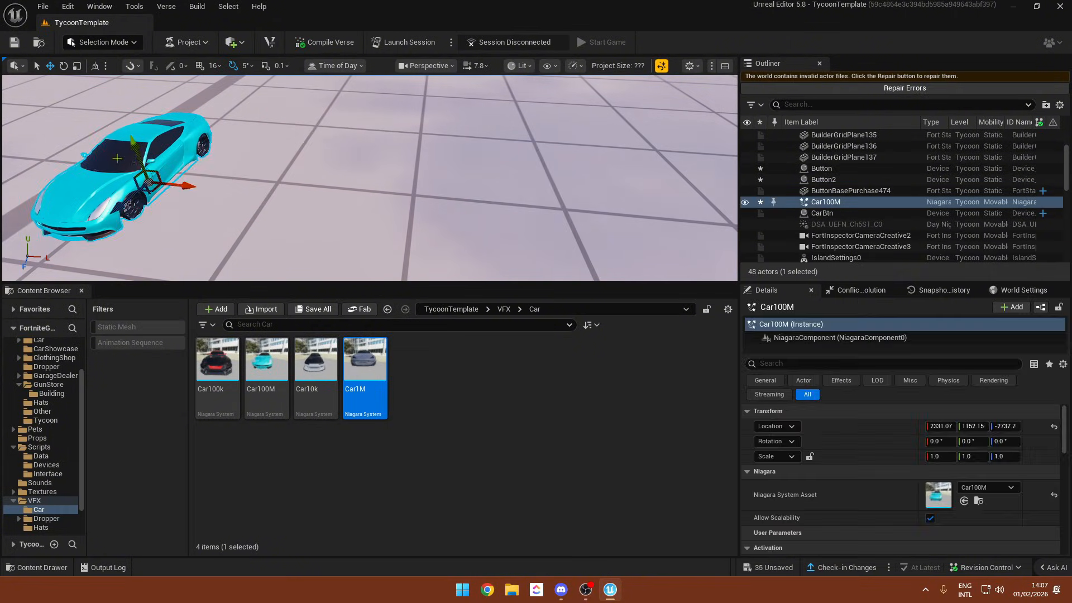
pyautogui.press('Delete')
# - Examine the Sports Car Spawner and the CarBtn device shaped as the white car, including their options
pyautogui.moveTo(146, 173); pyautogui.dragTo(73, 162, button='right')
pyautogui.click(323, 184)
pyautogui.moveTo(323, 185)
pyautogui.mouseDown(button='right')
pyautogui.moveTo(346, 184)
pyautogui.moveTo(332, 181)
pyautogui.mouseUp(button='right')
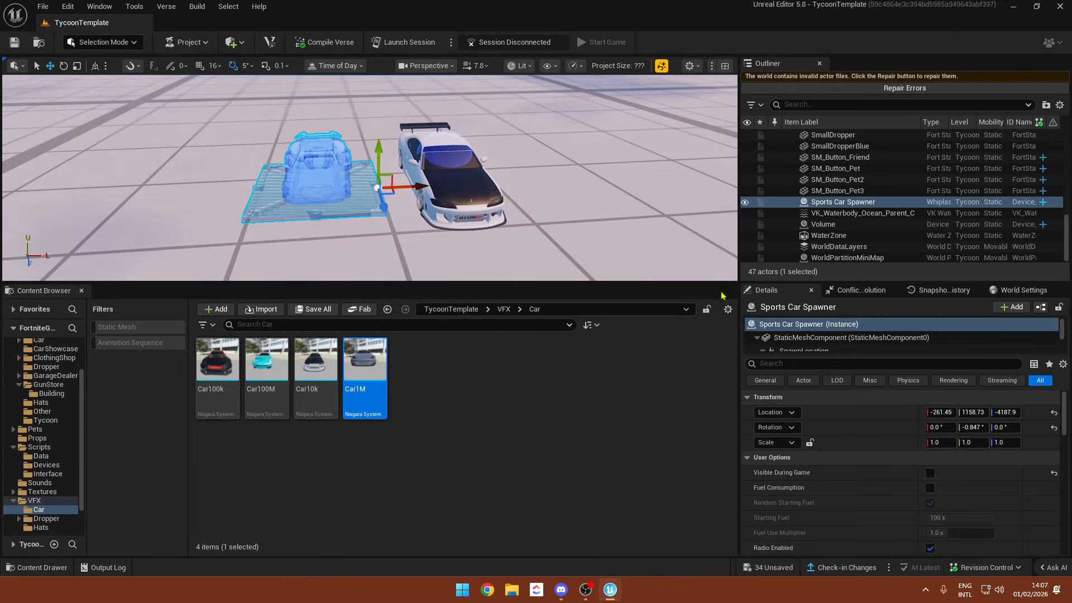
pyautogui.moveTo(672, 171); pyautogui.dragTo(736, 150, button='right')
pyautogui.click(672, 172)
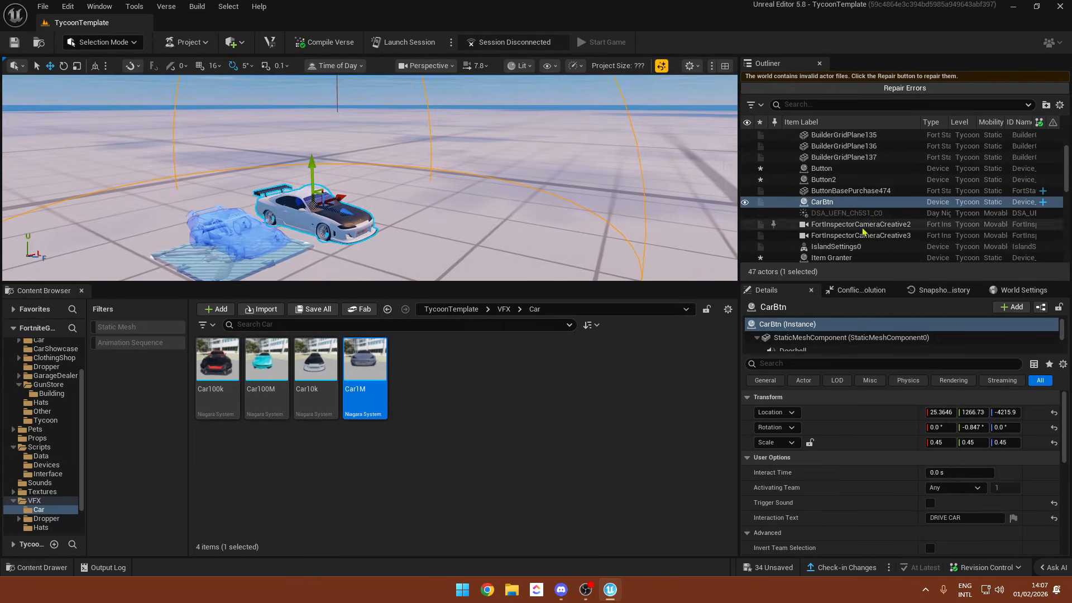
pyautogui.moveTo(514, 166); pyautogui.dragTo(491, 165, button='right')
pyautogui.scroll(-3, 491, 165)
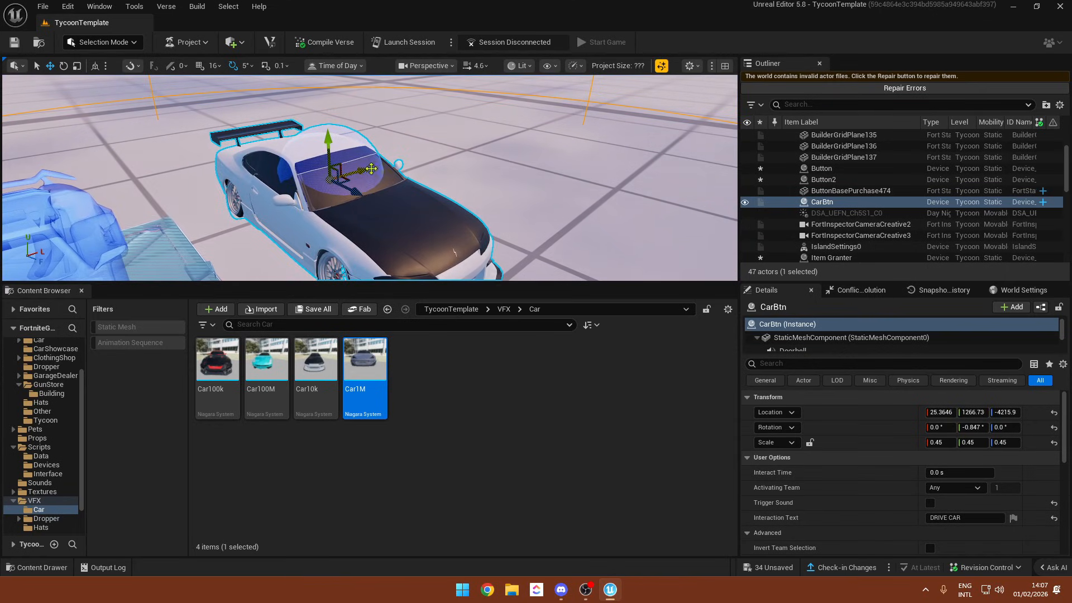
pyautogui.moveTo(364, 158)
pyautogui.mouseDown(button='right')
pyautogui.moveTo(335, 154)
pyautogui.moveTo(364, 150)
pyautogui.mouseUp(button='right')
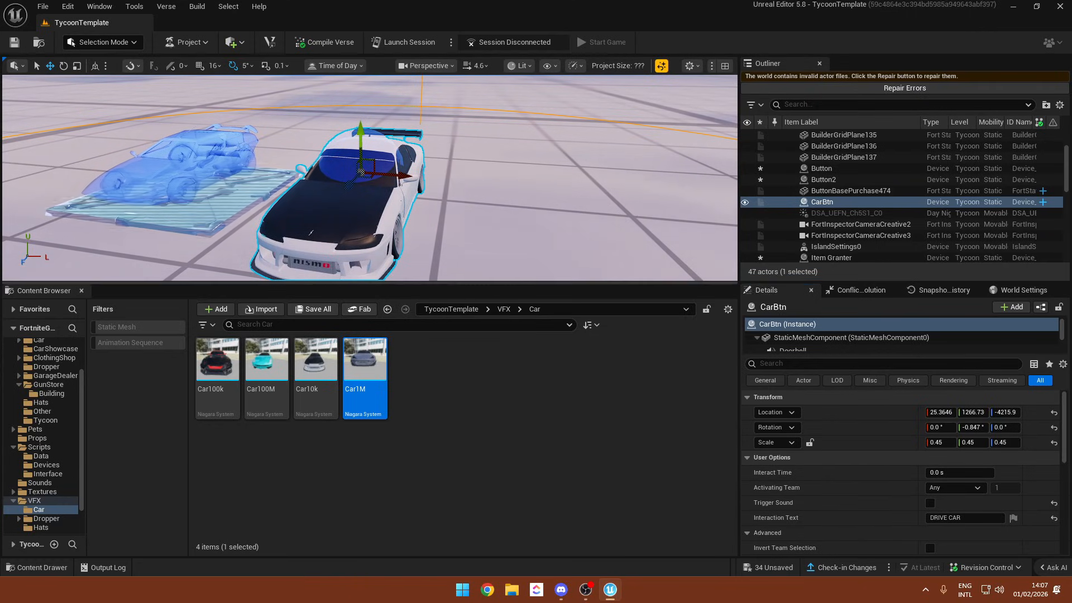
# - Give the custom car device four VehicleDevice array entries and set Sports Car Spawner as the CarSpawner of the first one
pyautogui.moveTo(442, 184); pyautogui.dragTo(405, 226, button='right')
pyautogui.click(405, 226)
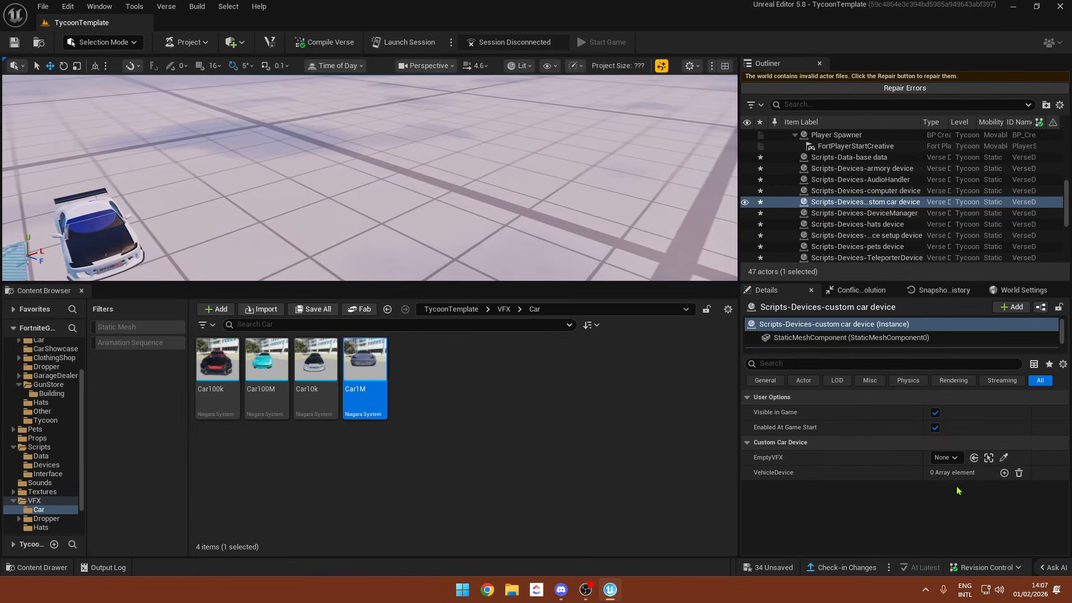
pyautogui.click(1004, 473)
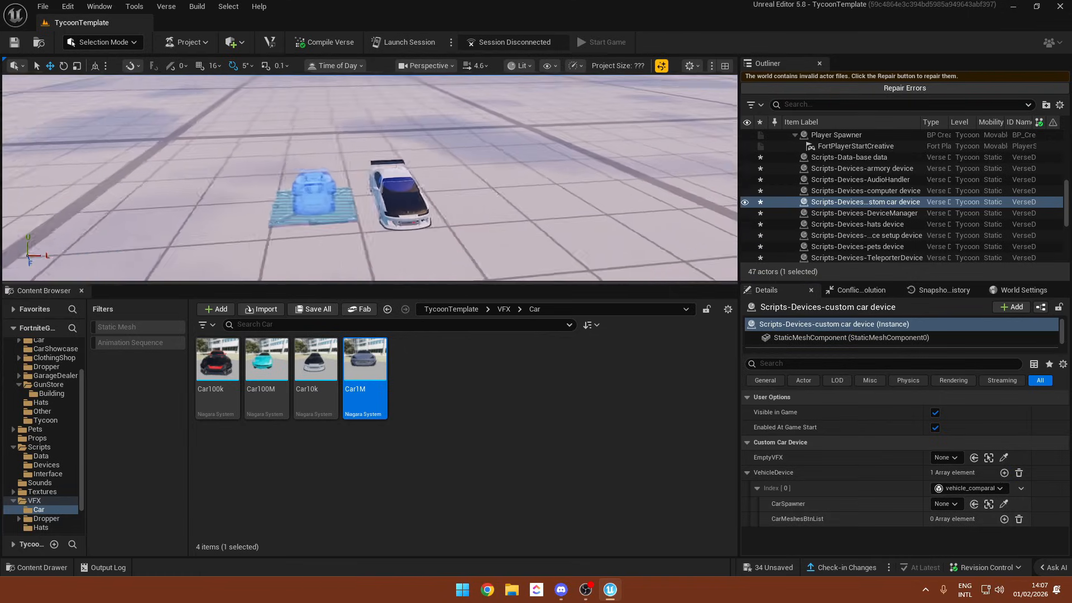
pyautogui.click(943, 504)
pyautogui.click(939, 374)
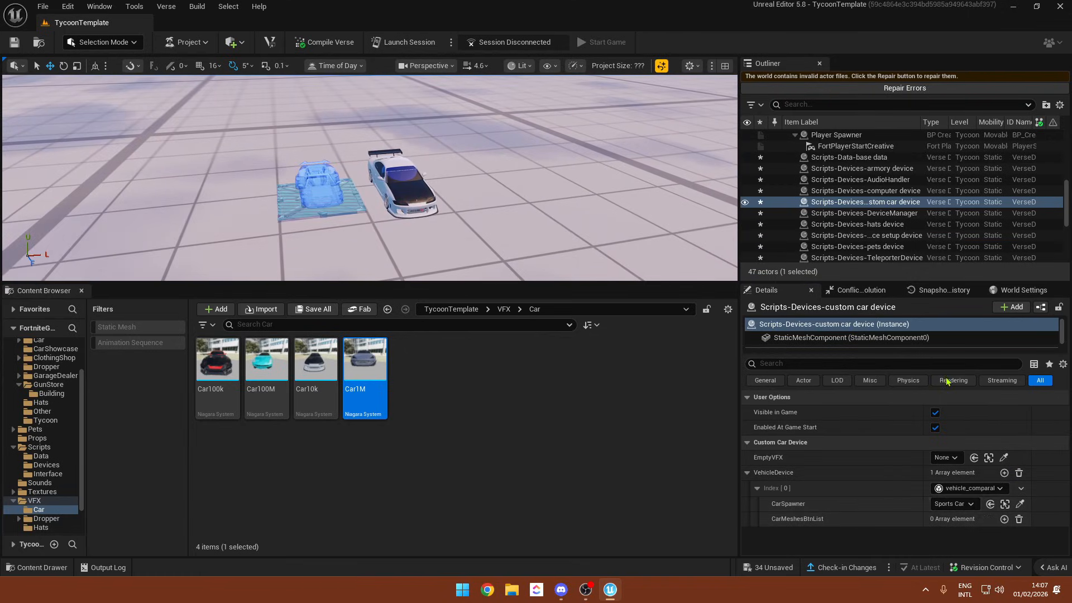
pyautogui.click(999, 472)
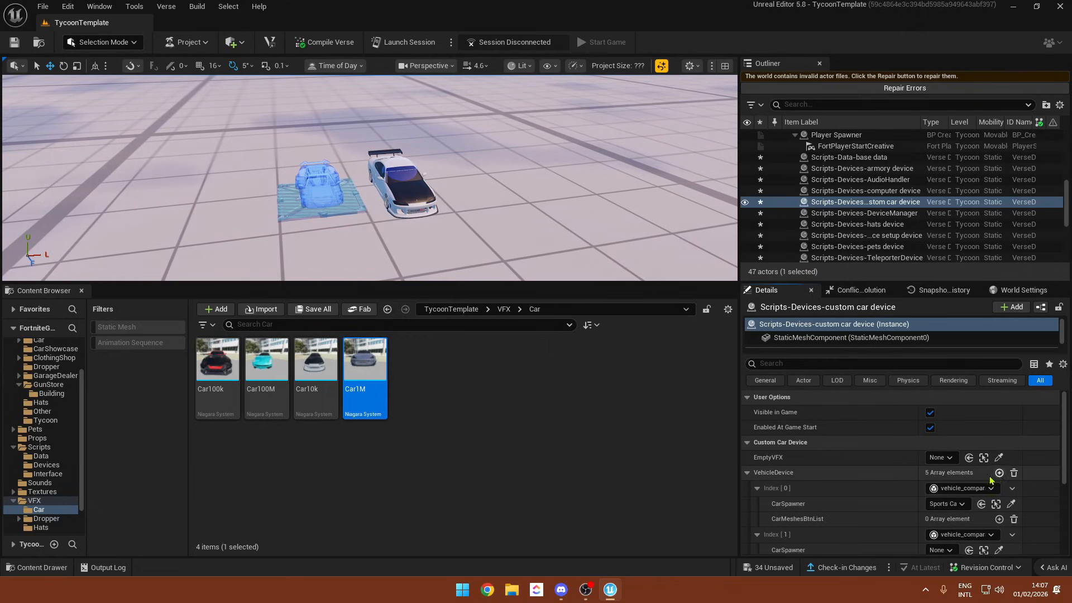
pyautogui.click(1012, 489)
pyautogui.click(1019, 518)
pyautogui.scroll(-3, 986, 491)
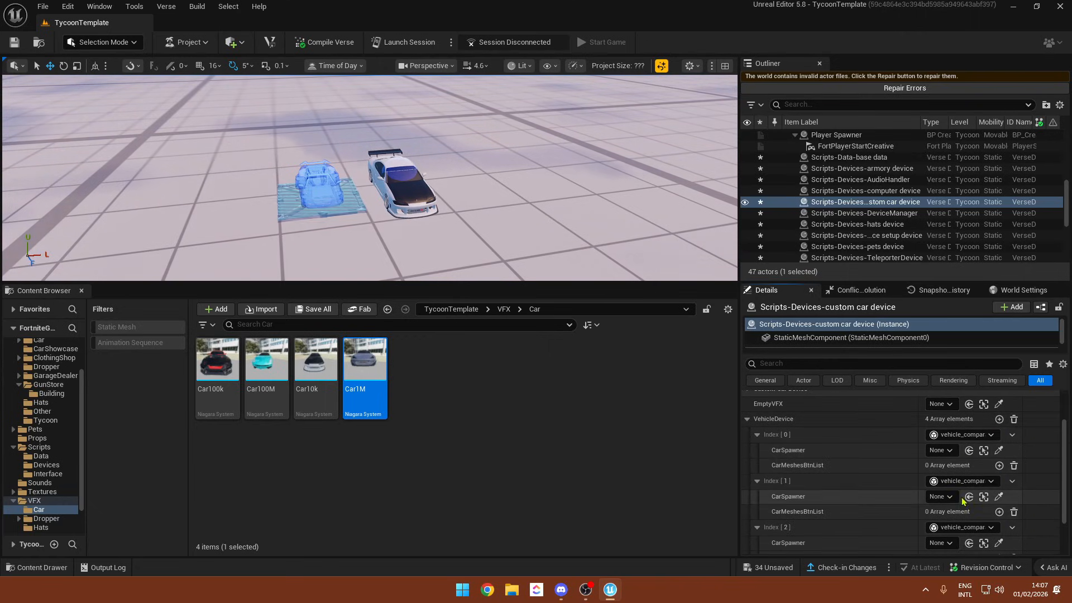
pyautogui.click(945, 453)
pyautogui.click(939, 322)
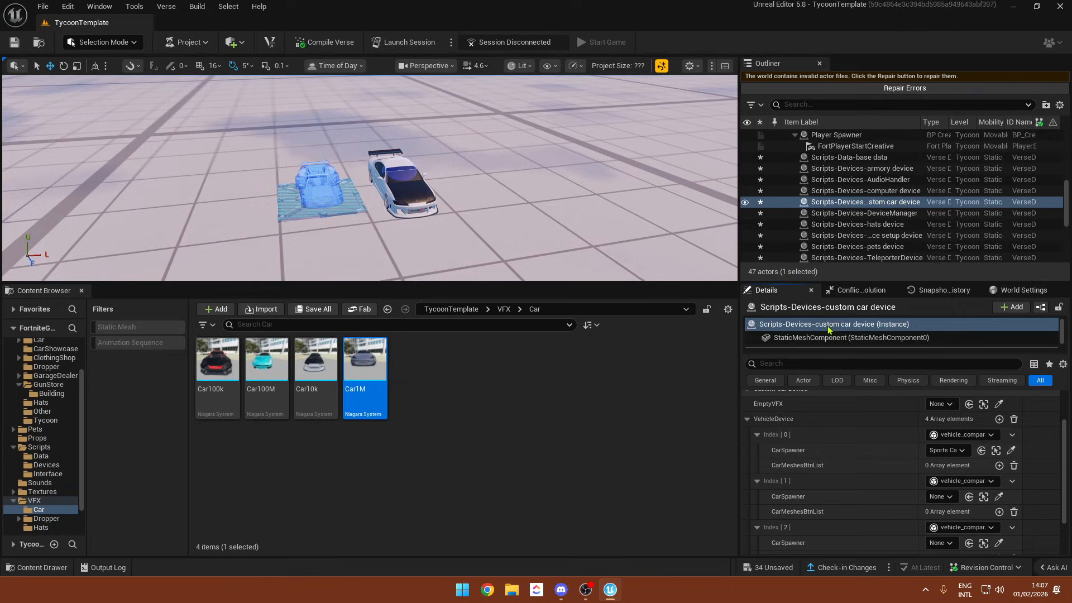
# - Examine the Sports Car Spawner's user options, including its fuel, boost, vehicle health and explosion damage settings
pyautogui.click(311, 199)
pyautogui.press('f')
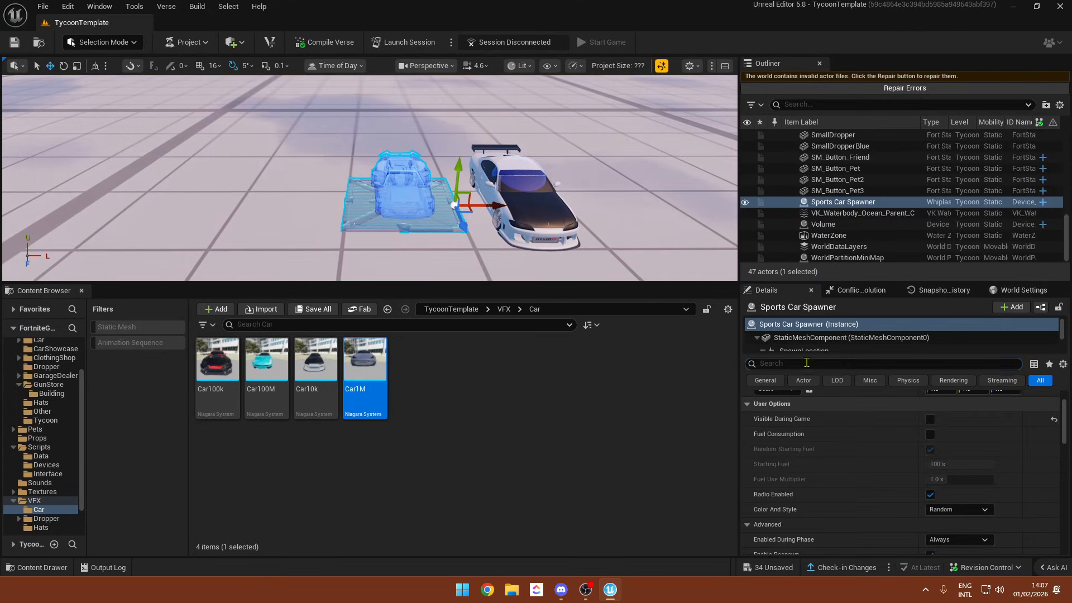
pyautogui.scroll(2, 862, 464)
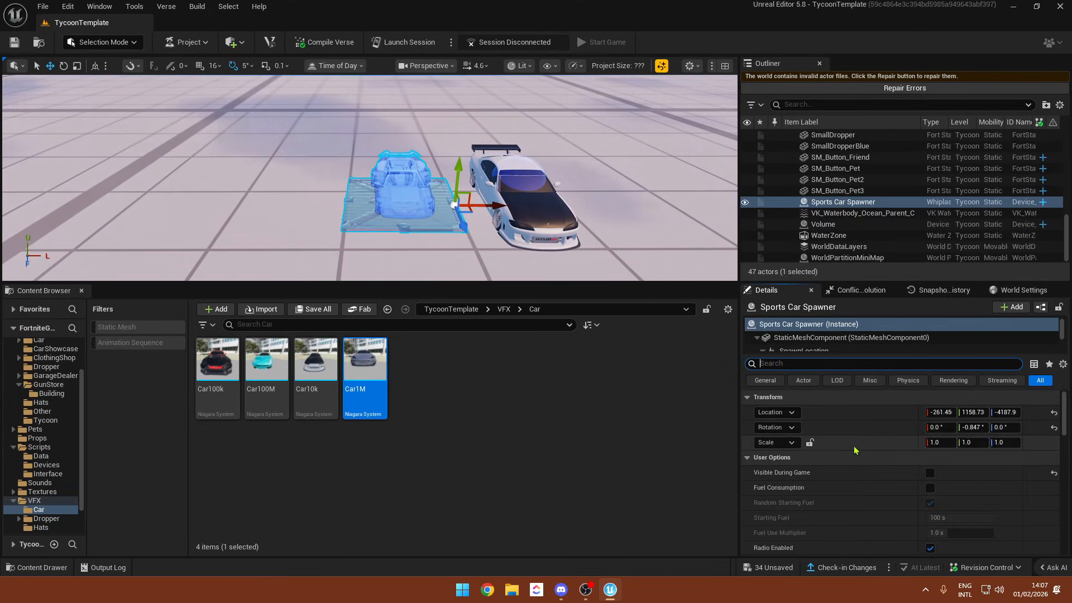
pyautogui.scroll(-3, 862, 463)
pyautogui.scroll(-5, 862, 464)
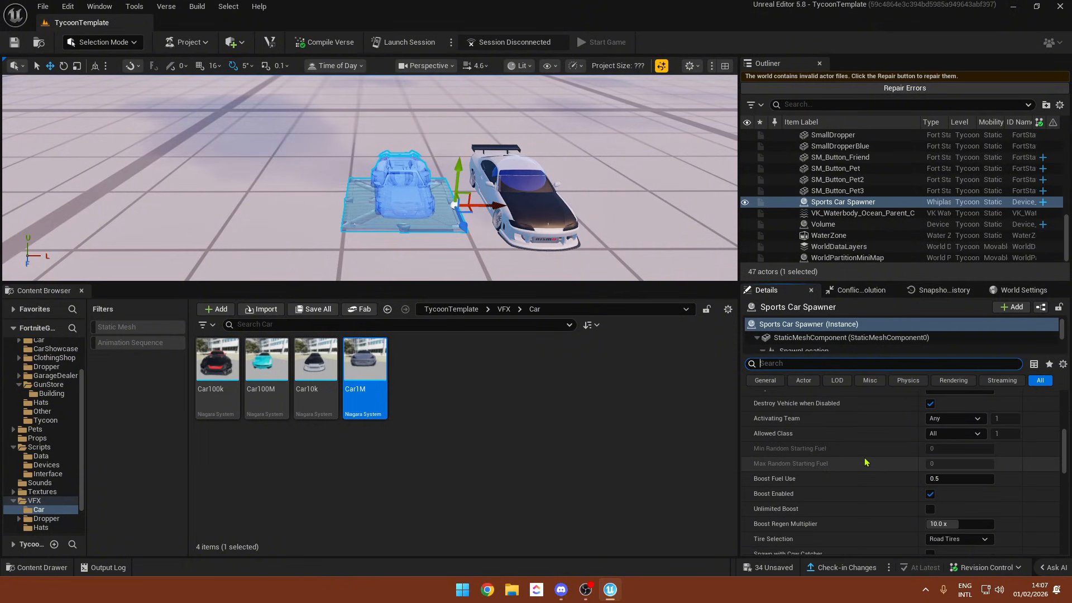
pyautogui.scroll(-4, 866, 462)
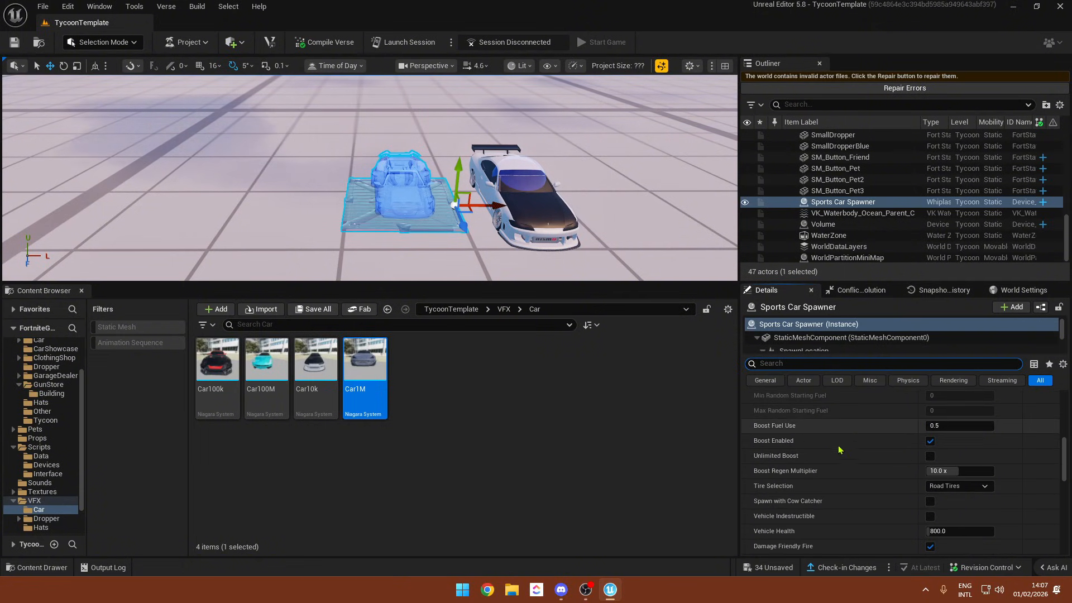
pyautogui.scroll(-6, 854, 478)
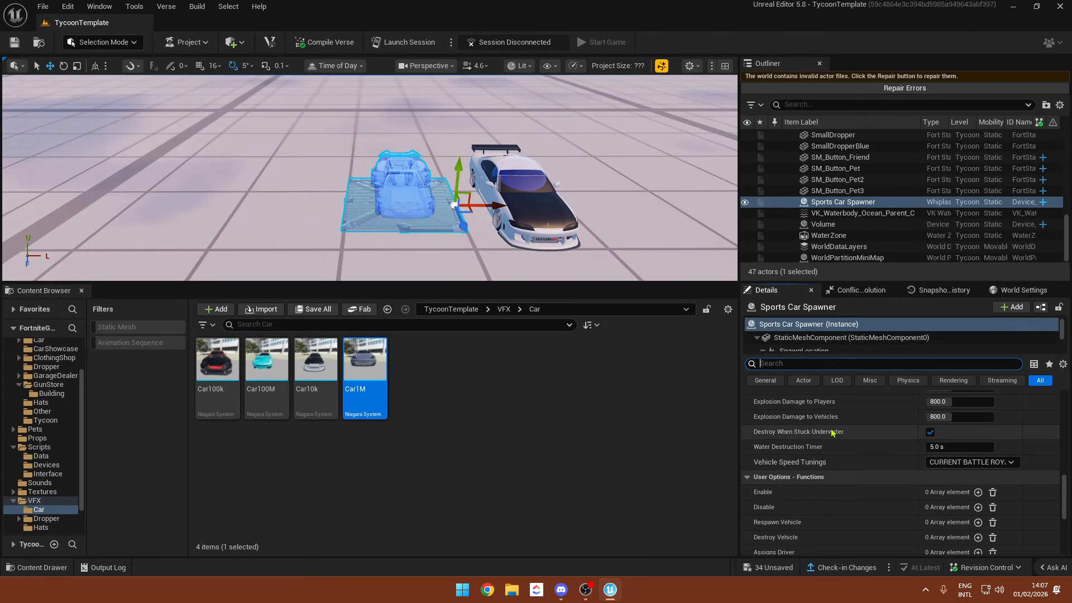
pyautogui.scroll(5, 859, 447)
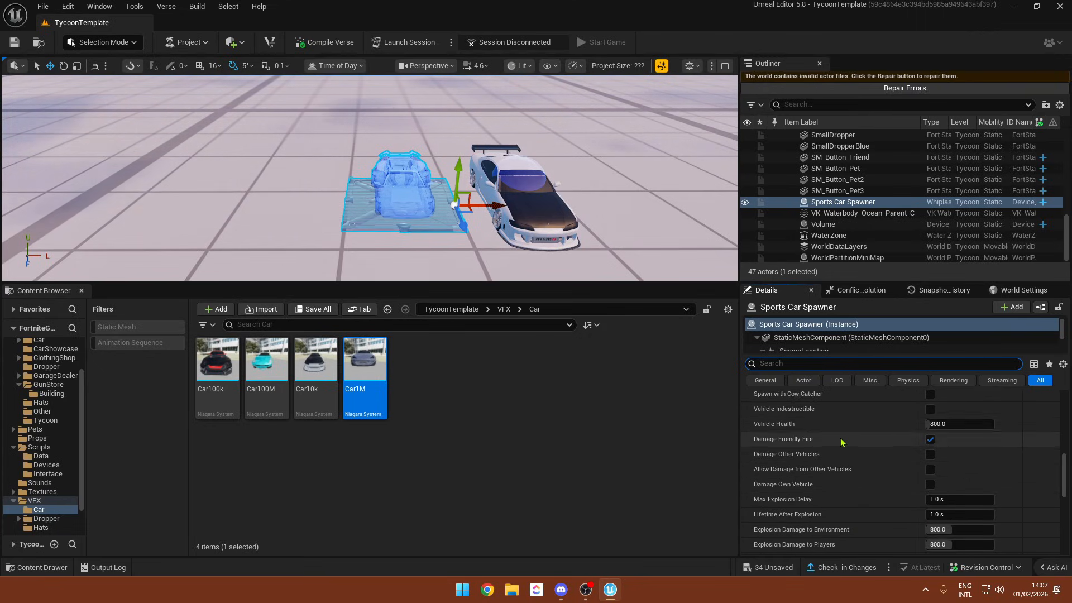
pyautogui.scroll(-4, 826, 424)
# - Move the Sports Car Spawner slightly further away from the white CarBtn car
pyautogui.moveTo(483, 226); pyautogui.dragTo(564, 212, button='right')
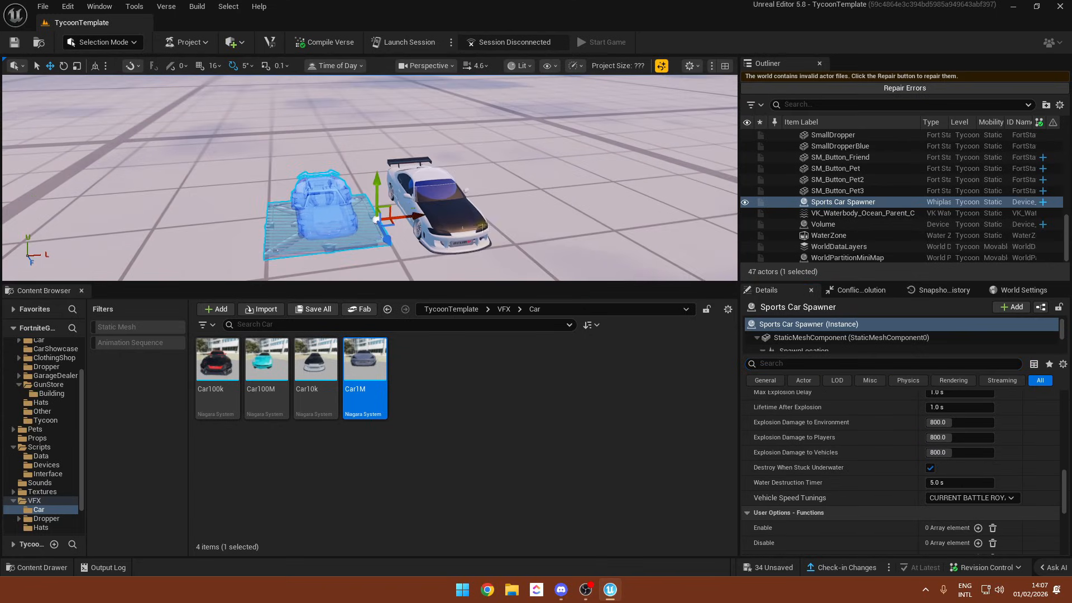
pyautogui.moveTo(414, 215); pyautogui.dragTo(362, 222)
pyautogui.moveTo(362, 222); pyautogui.dragTo(569, 215, button='right')
# - Add four CarMeshesBtnList elements to the first VehicleDevice entry of the custom car device
pyautogui.click(463, 187)
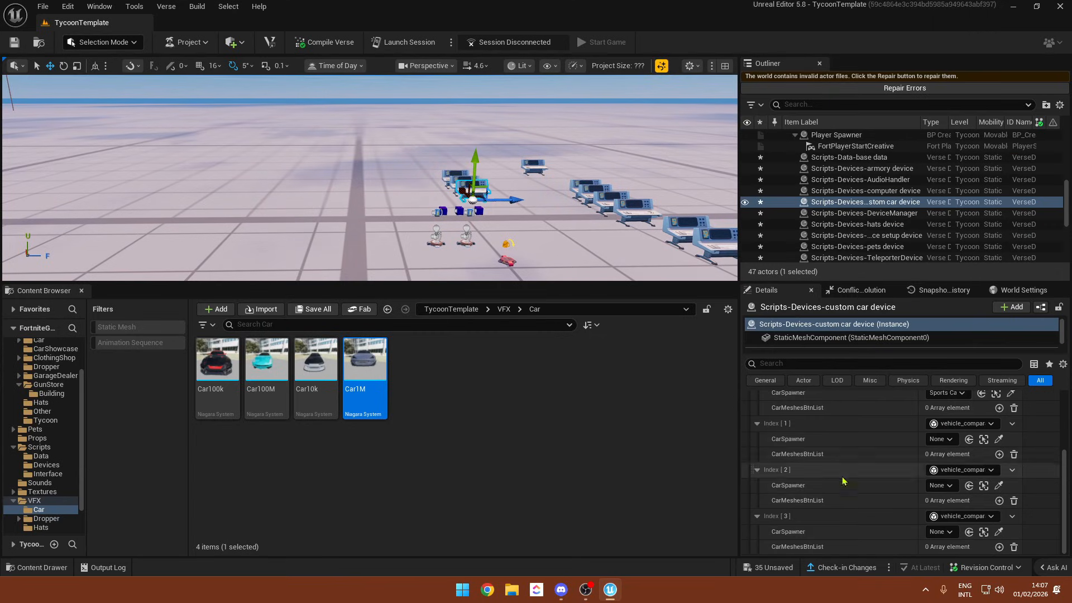
pyautogui.scroll(3, 781, 481)
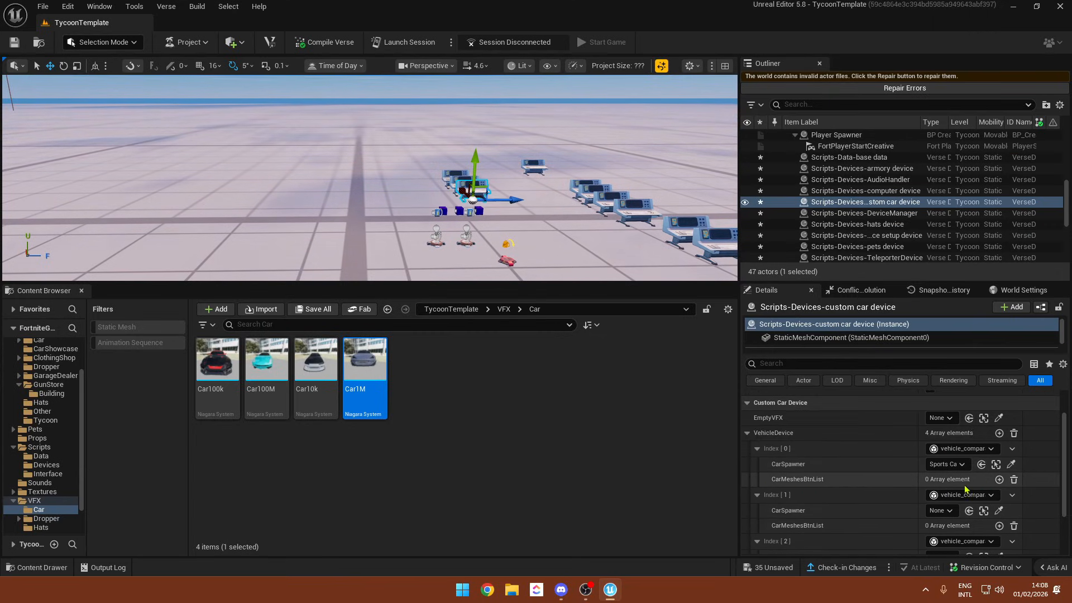
pyautogui.click(999, 479)
pyautogui.scroll(-2, 1001, 486)
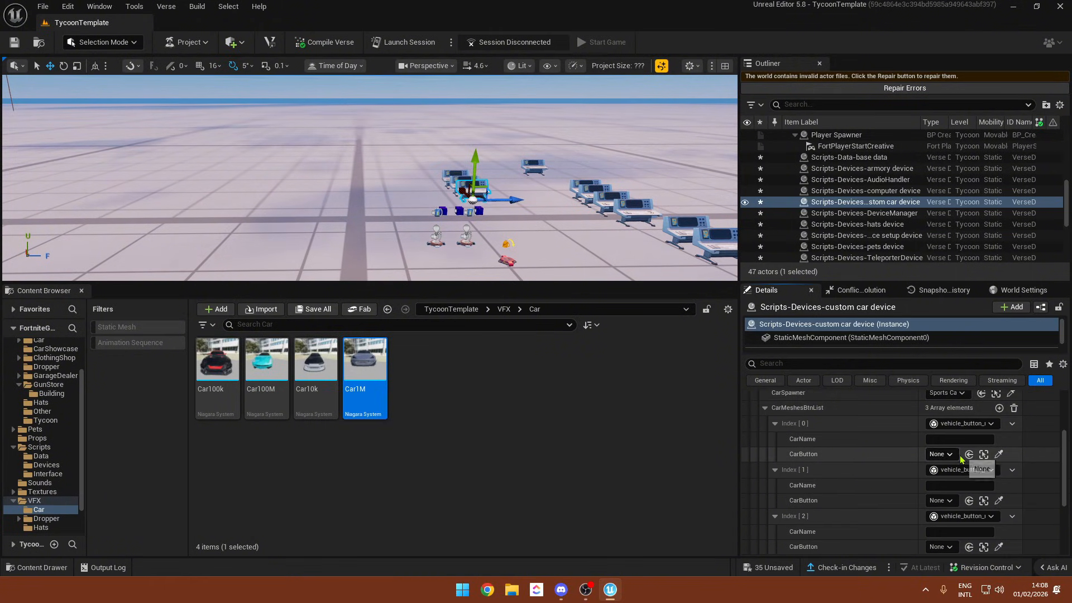
# - Name the four CarMeshesBtnList elements 1, 2, 3 and 4 through their CarName values
pyautogui.click(959, 439)
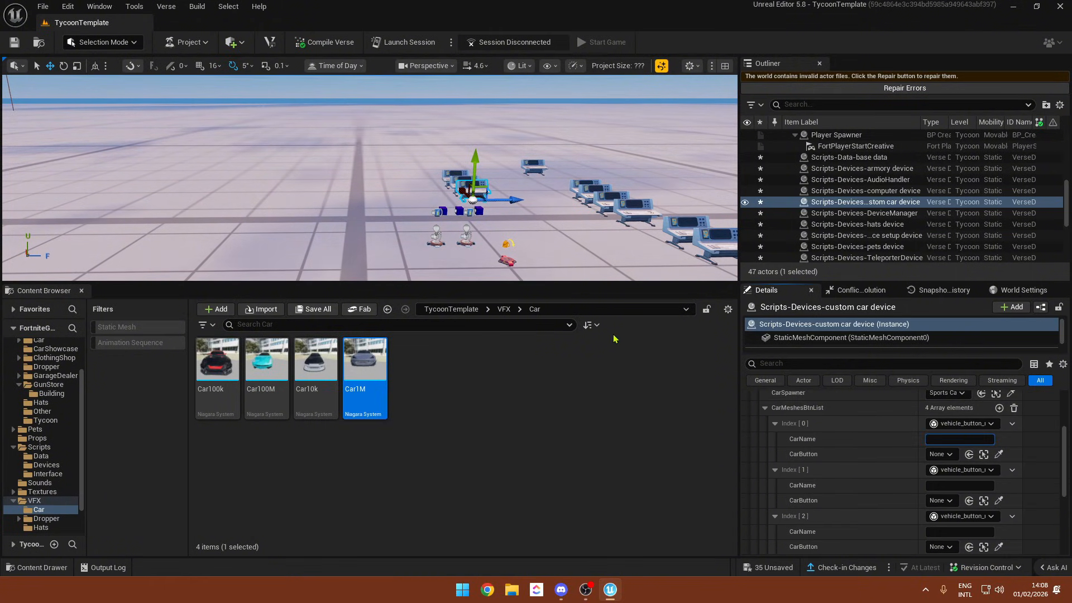
pyautogui.moveTo(606, 270); pyautogui.dragTo(463, 251, button='right')
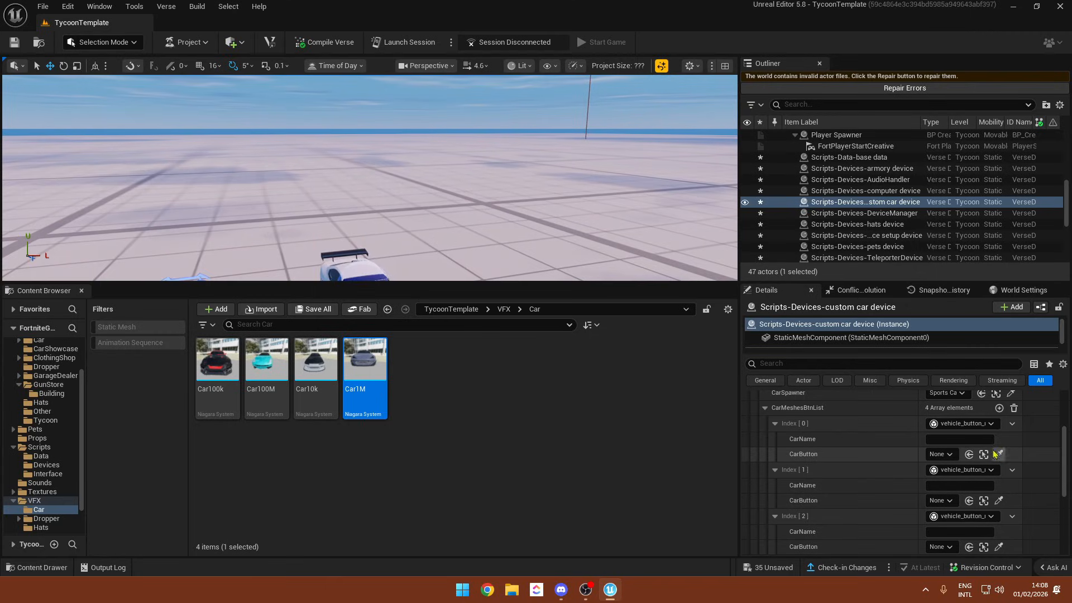
pyautogui.click(980, 439)
pyautogui.write('1')
pyautogui.click(976, 485)
pyautogui.write('2')
pyautogui.click(976, 531)
pyautogui.write('3')
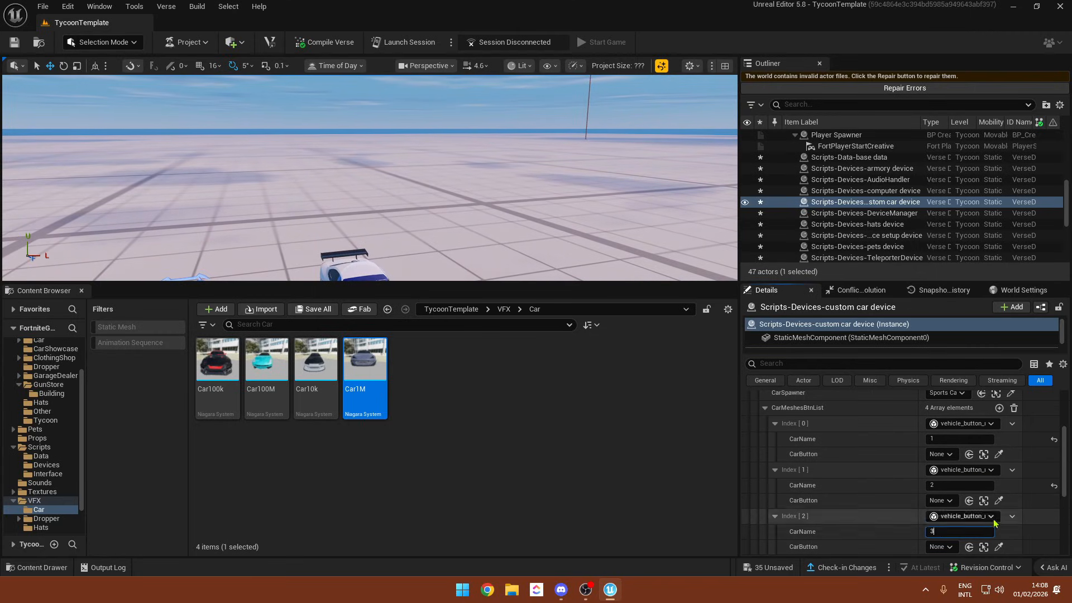
pyautogui.scroll(-3, 1027, 495)
pyautogui.click(967, 524)
pyautogui.write('4')
pyautogui.click(1027, 483)
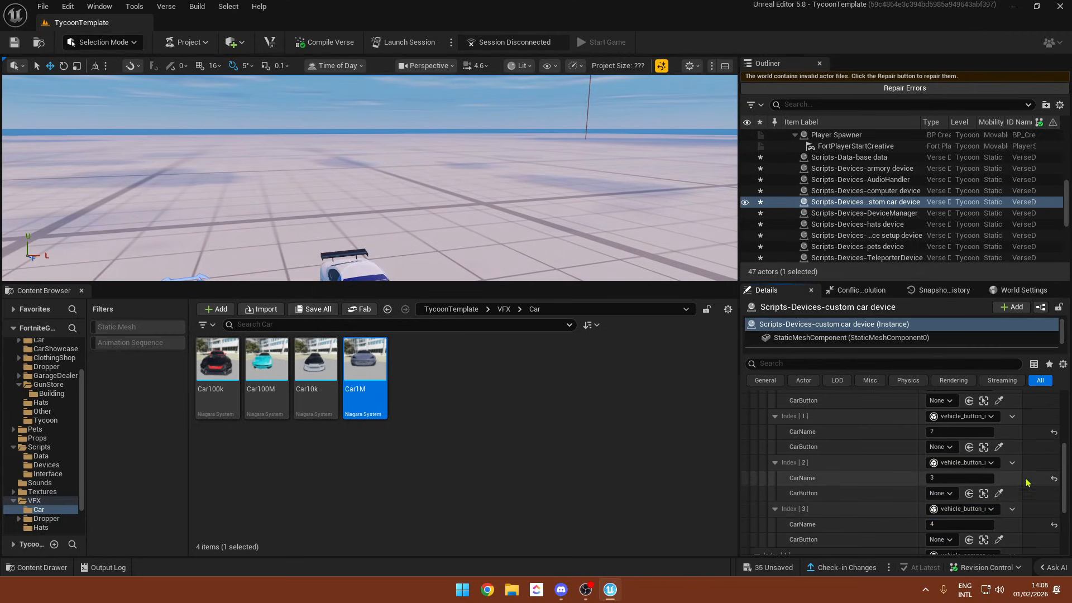
# - Assign CarBtn as the CarButton of the CarMeshesBtnList element named 1
pyautogui.scroll(2, 1015, 477)
pyautogui.click(940, 454)
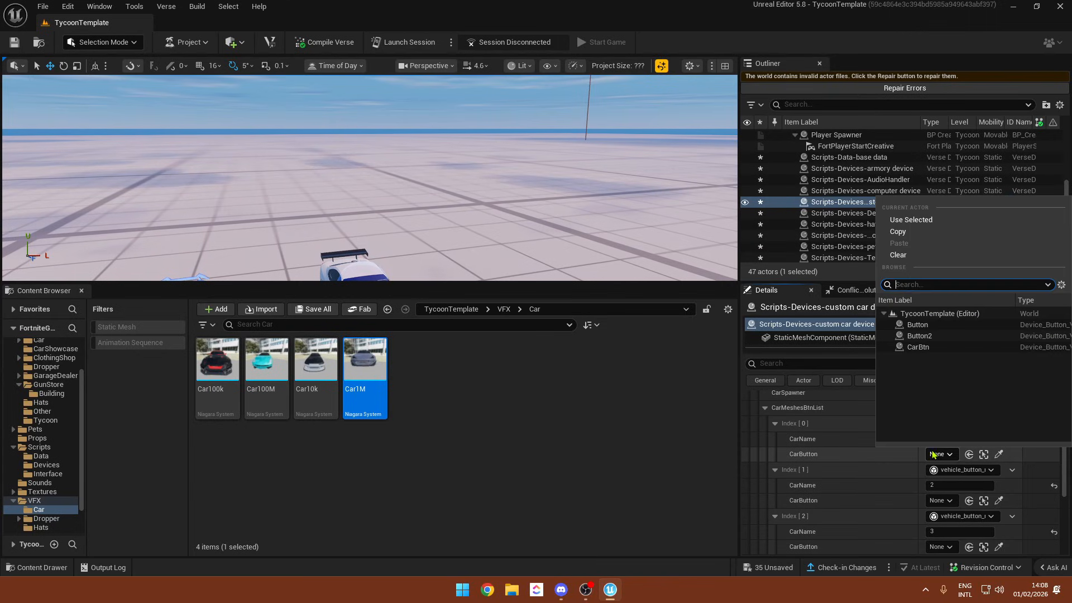
pyautogui.click(918, 348)
# - Duplicate the white CarBtn car three times, stacking the copies vertically above the original
pyautogui.moveTo(424, 184); pyautogui.dragTo(426, 221, button='right')
pyautogui.click(441, 212)
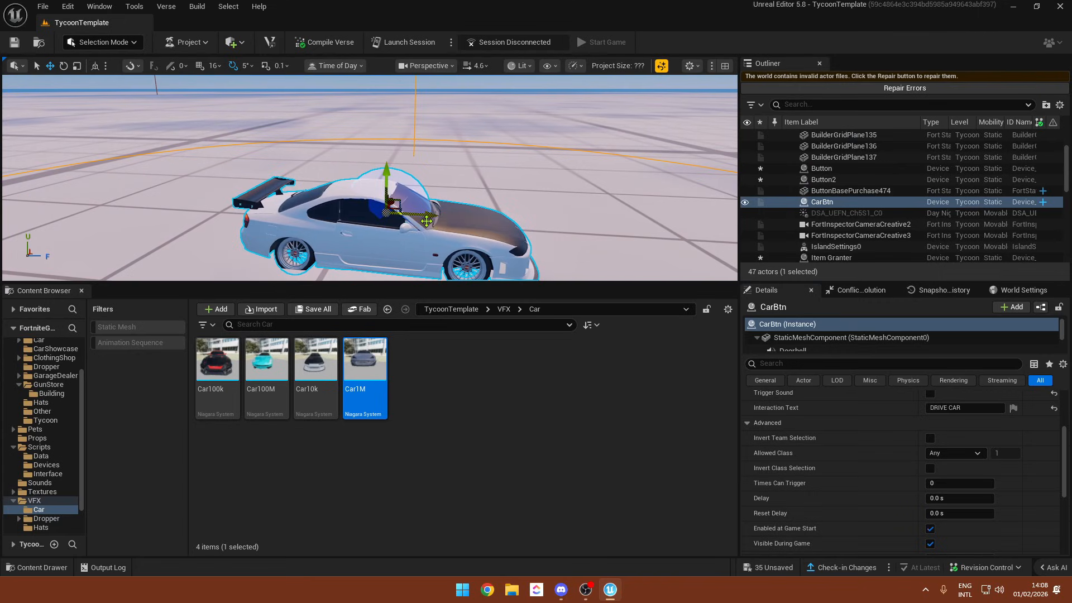
pyautogui.keyDown('alt'); pyautogui.moveTo(385, 176); pyautogui.dragTo(387, 112); pyautogui.keyUp('alt')
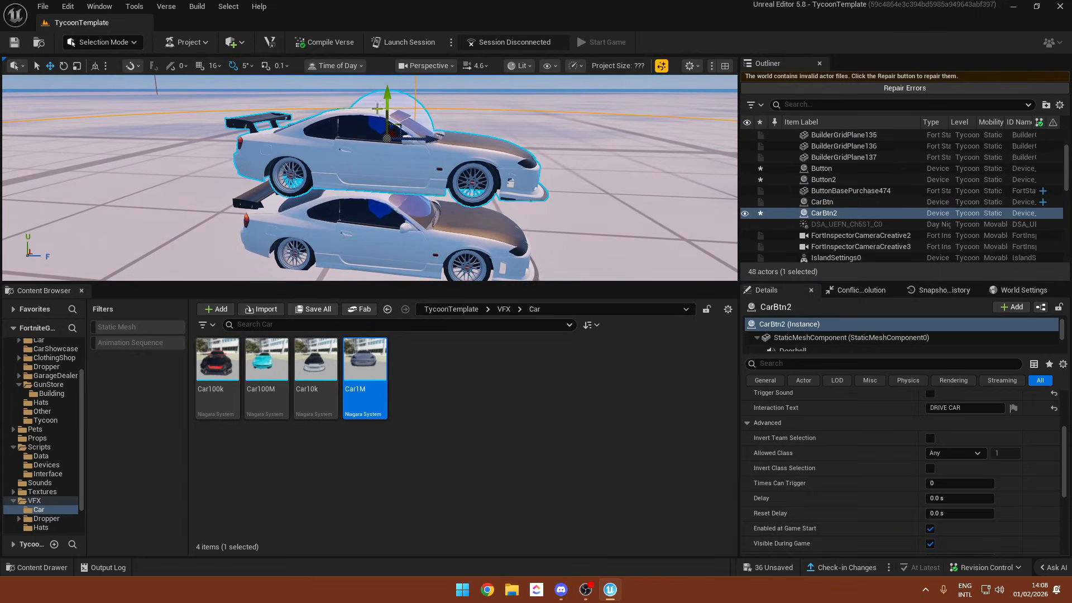
pyautogui.moveTo(432, 201); pyautogui.dragTo(411, 210, button='right')
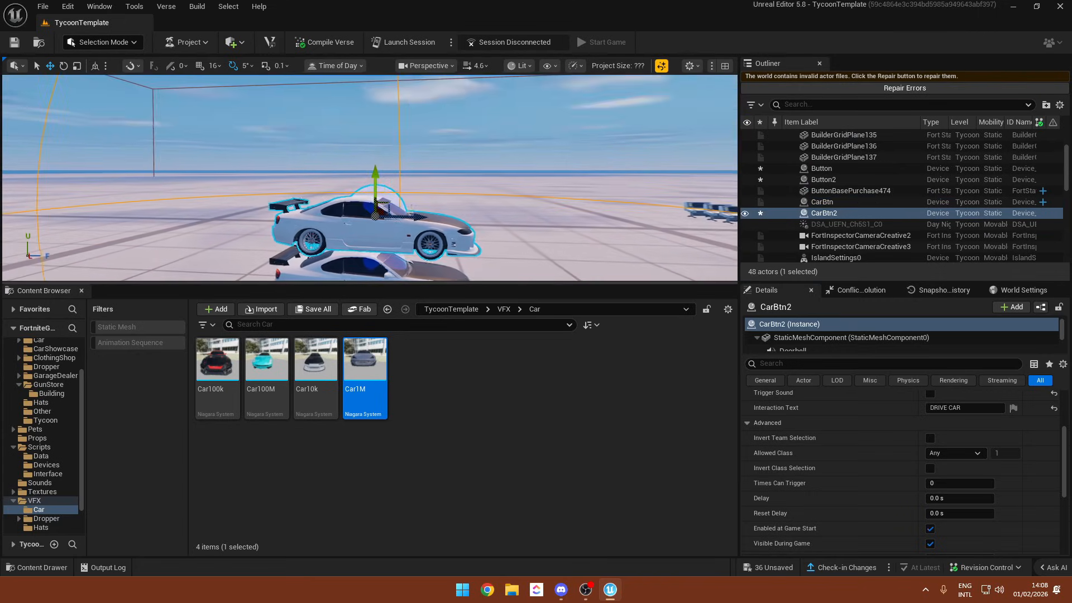
pyautogui.keyDown('alt'); pyautogui.moveTo(374, 167); pyautogui.dragTo(364, 81); pyautogui.keyUp('alt')
pyautogui.moveTo(375, 109); pyautogui.dragTo(358, 70, button='right')
pyautogui.moveTo(394, 119); pyautogui.dragTo(394, 111)
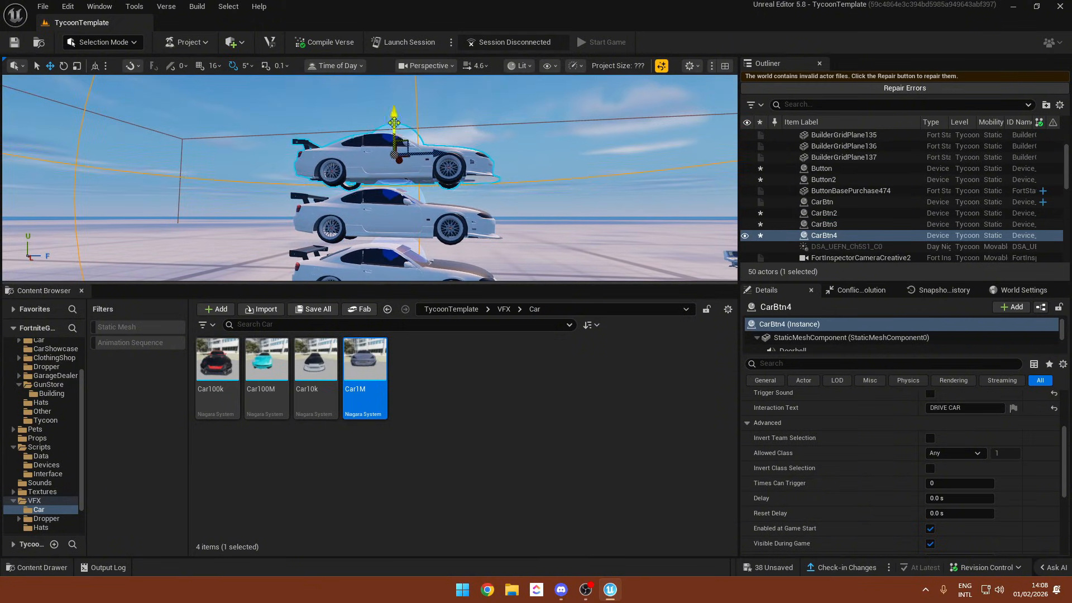
# - Set the custom mesh of CarBtn2, the copy directly above the original, to car_100k from the Meshes/Car/car2 folder
pyautogui.click(390, 205)
pyautogui.moveTo(391, 205); pyautogui.dragTo(385, 251, button='right')
pyautogui.press('w')
pyautogui.click(391, 224)
pyautogui.click(399, 167)
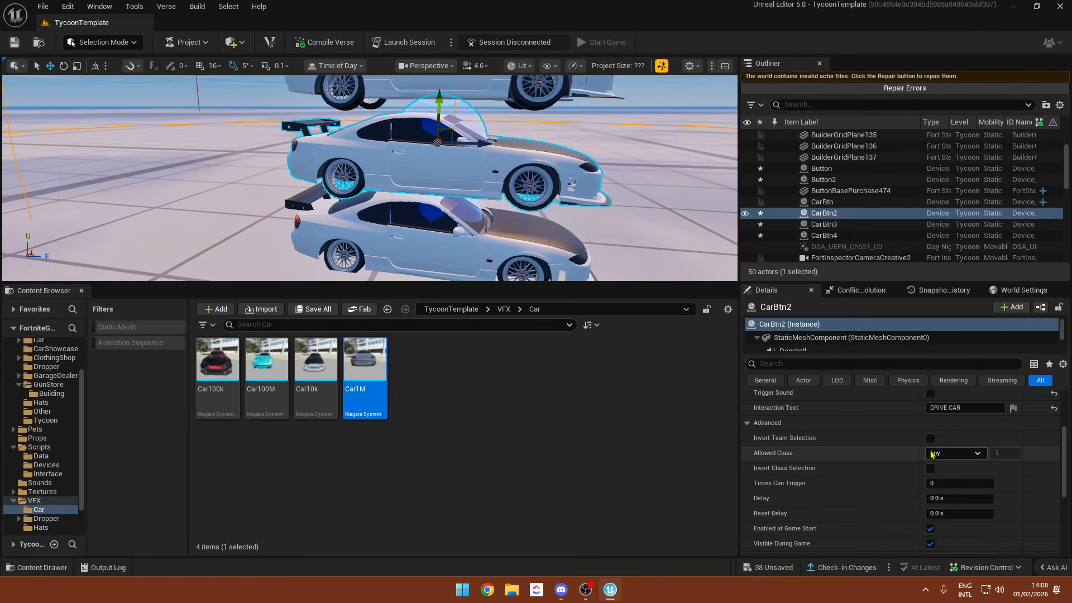
pyautogui.scroll(3, 932, 454)
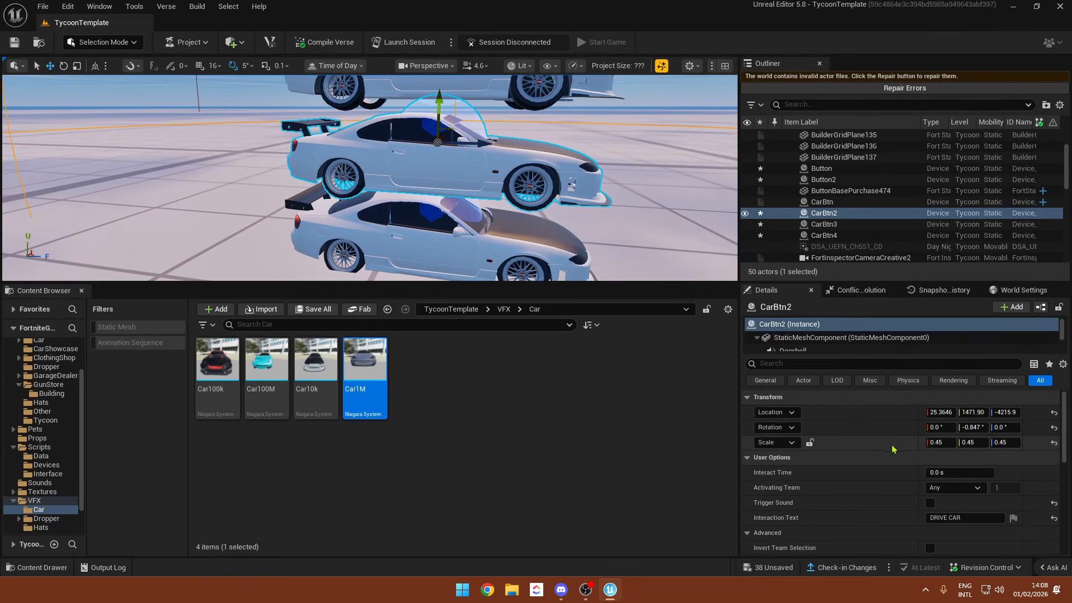
pyautogui.click(477, 313)
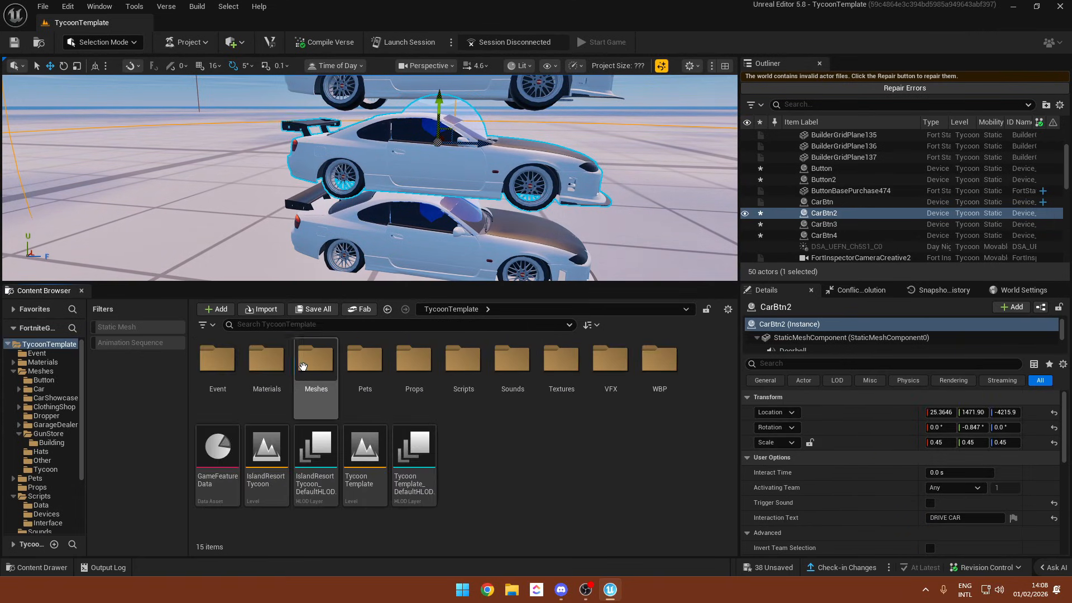
pyautogui.doubleClick(303, 365)
pyautogui.doubleClick(266, 360)
pyautogui.scroll(-2, 474, 403)
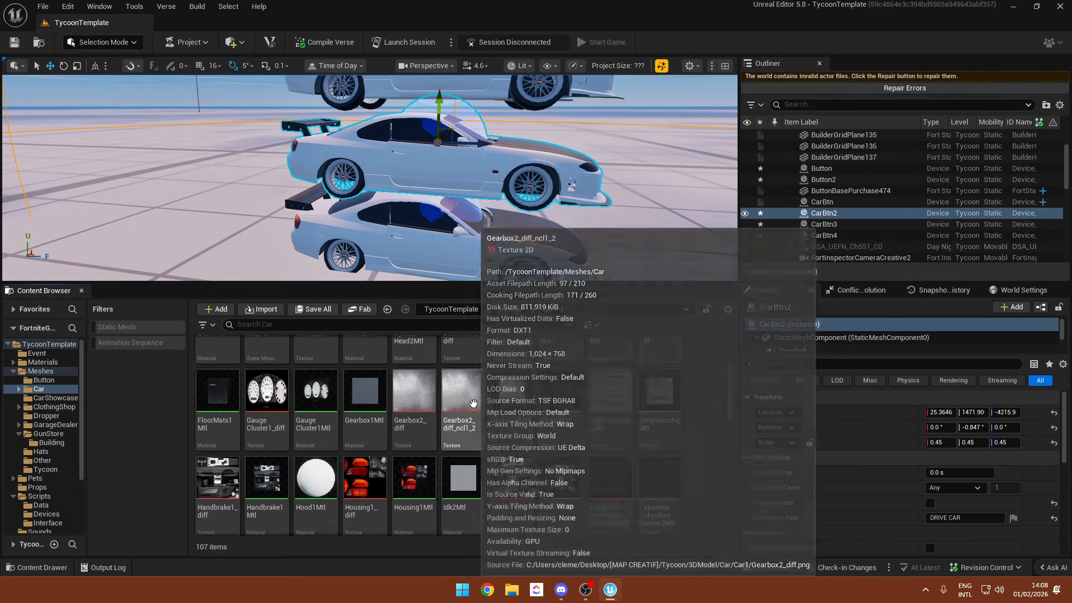
pyautogui.scroll(-5, 473, 403)
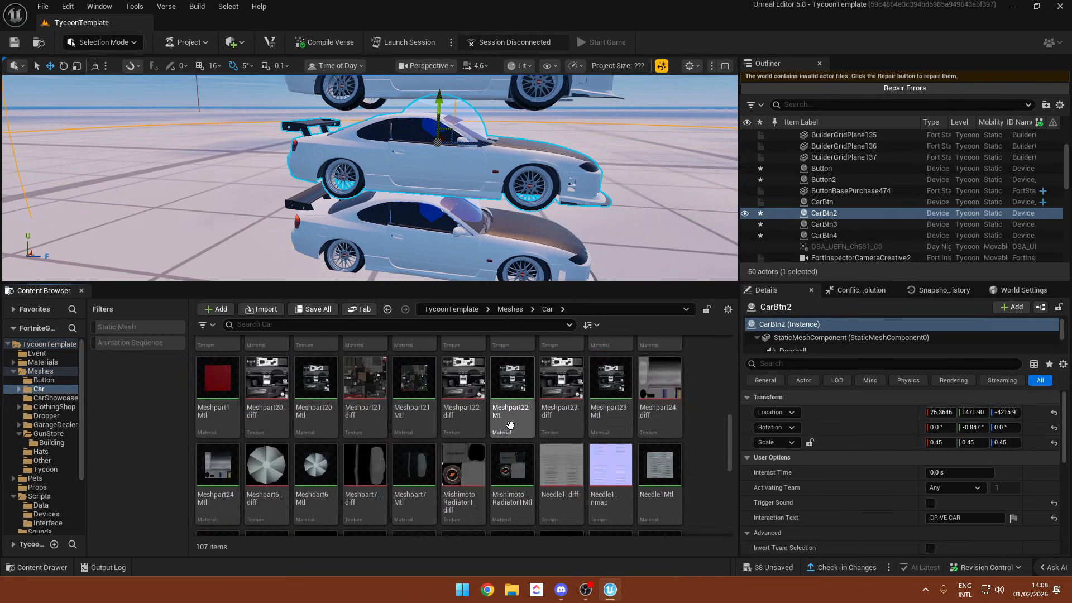
pyautogui.scroll(7, 510, 425)
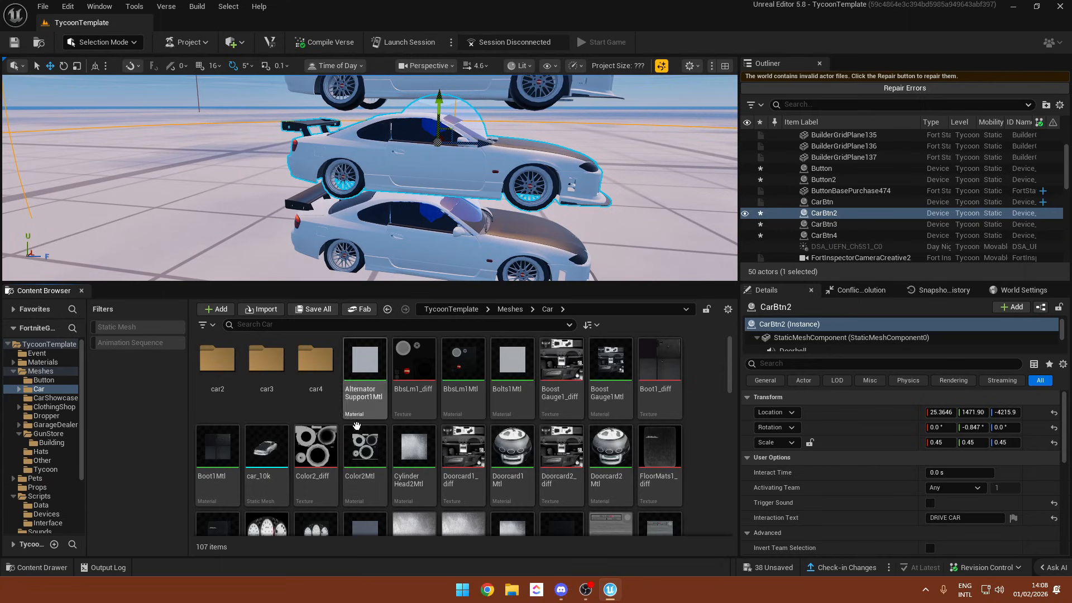
pyautogui.doubleClick(217, 361)
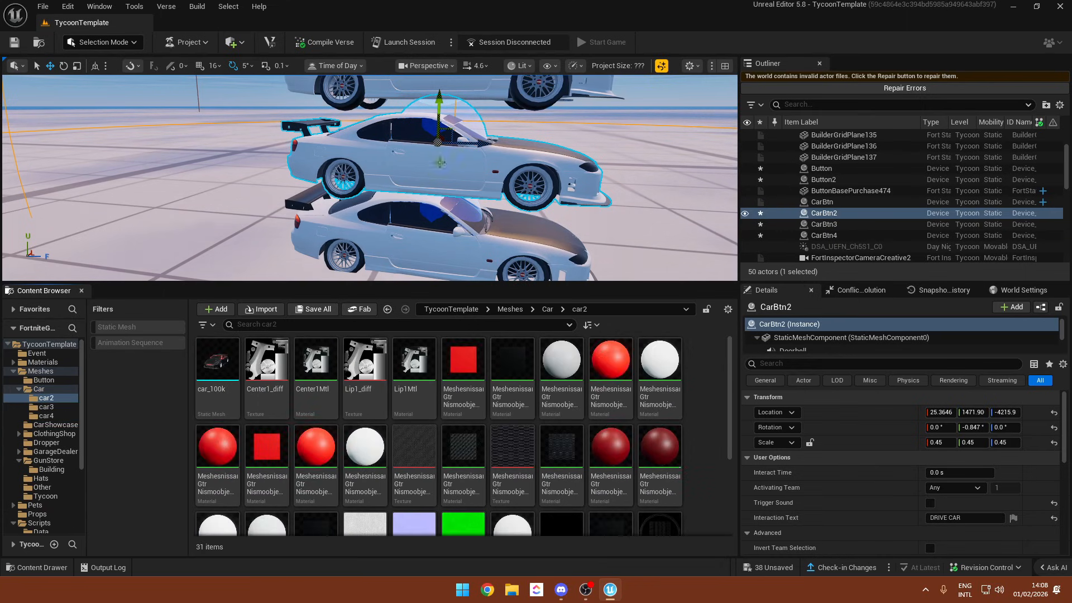
pyautogui.scroll(-5, 897, 529)
pyautogui.moveTo(217, 360); pyautogui.dragTo(940, 459)
# - Set the custom mesh of CarBtn3, the next copy up, to car_1M from the Meshes/Car/car3 folder
pyautogui.hotkey('alt', 'Left')
pyautogui.doubleClick(272, 385)
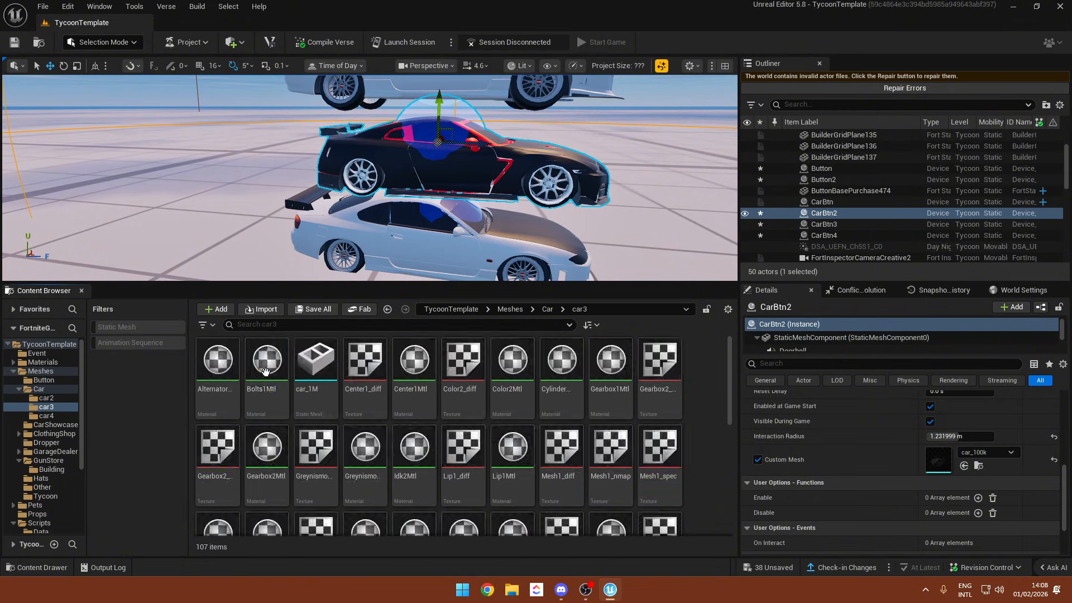
pyautogui.moveTo(561, 151); pyautogui.dragTo(550, 84, button='right')
pyautogui.click(558, 178)
pyautogui.scroll(-3, 885, 501)
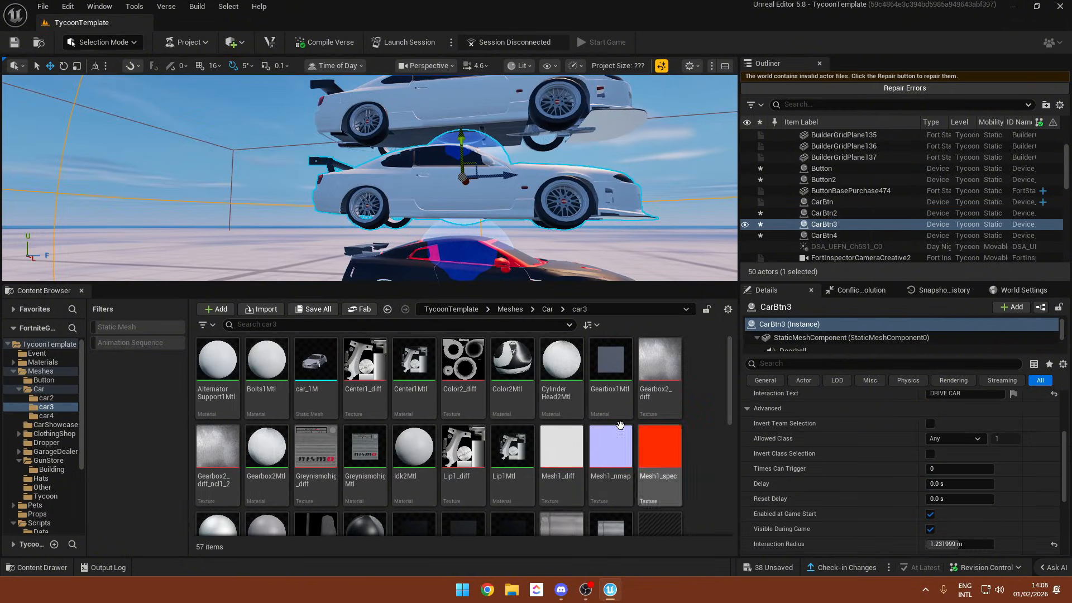
pyautogui.scroll(-3, 837, 454)
pyautogui.moveTo(306, 373); pyautogui.dragTo(938, 495)
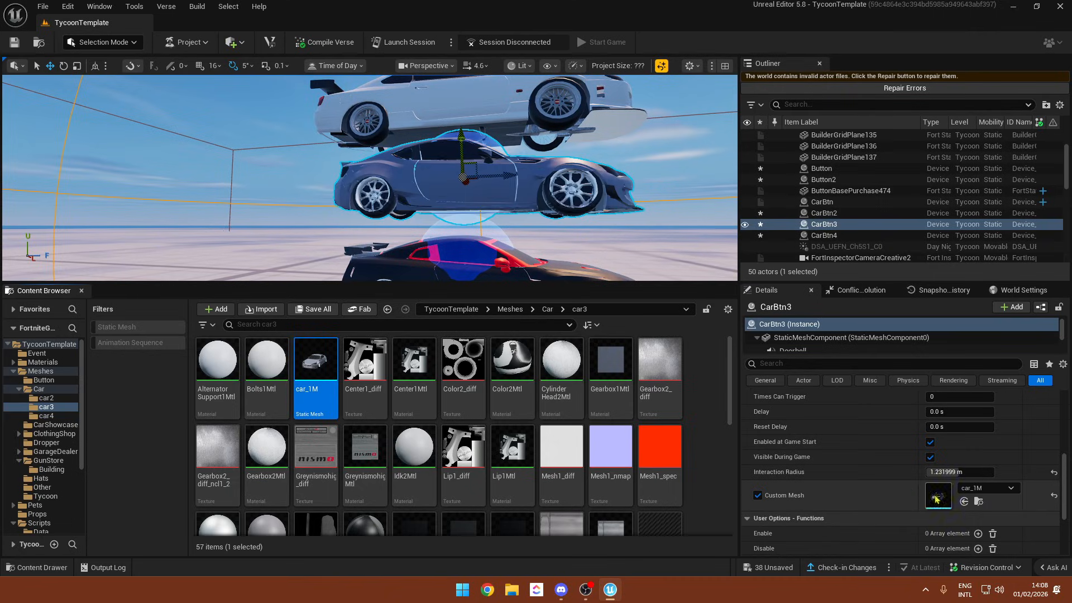
# - Set the custom mesh of CarBtn4, the topmost copy in the stack, to car_100M from the Meshes/Car/car4 folder
pyautogui.hotkey('alt', 'Left')
pyautogui.doubleClick(316, 362)
pyautogui.scroll(5, 969, 472)
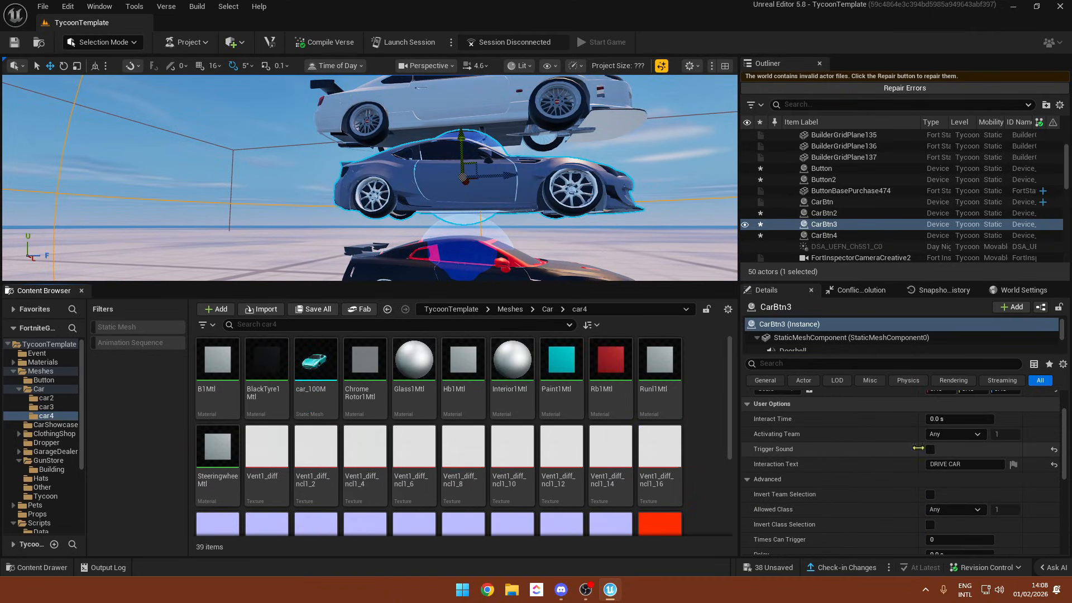
pyautogui.moveTo(466, 177); pyautogui.dragTo(444, 143, button='right')
pyautogui.click(473, 165)
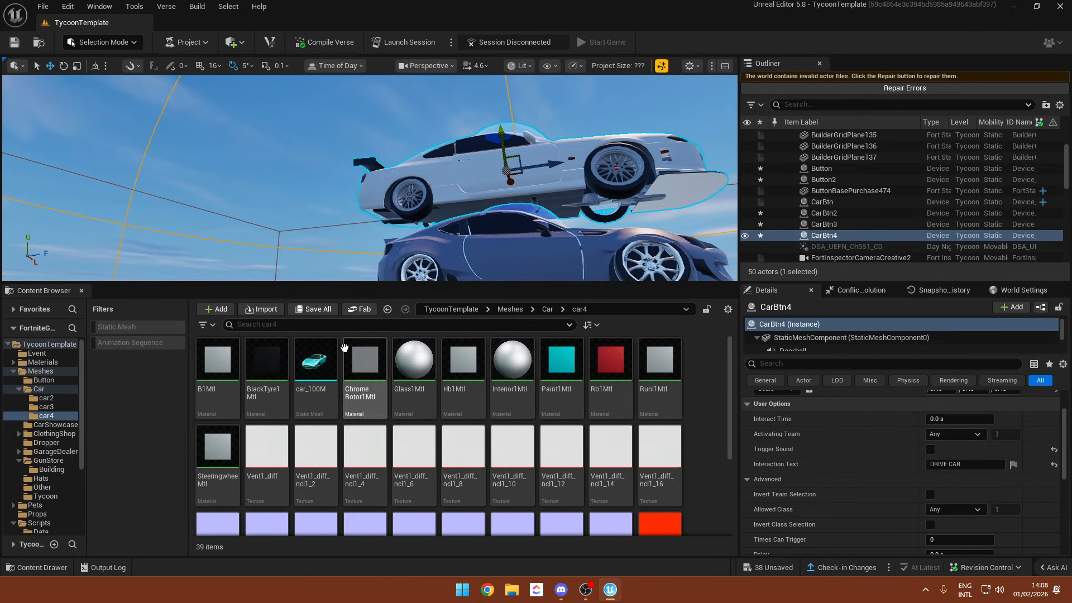
pyautogui.moveTo(316, 363); pyautogui.dragTo(971, 509)
pyautogui.scroll(-5, 916, 455)
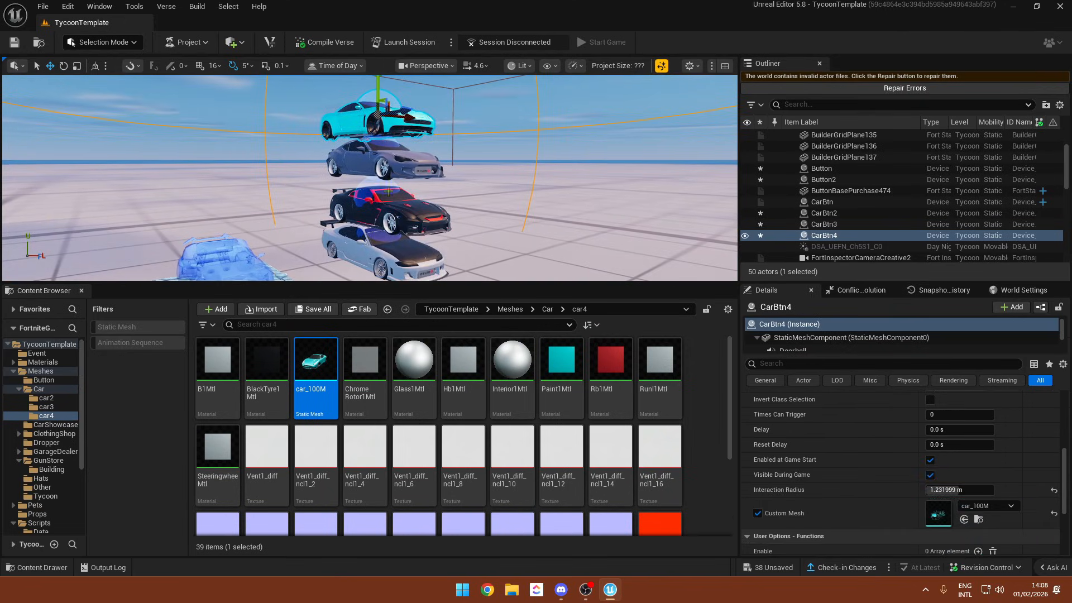
# - Check the CarButton assignments of the first two CarMeshesBtnList elements under the custom car device's first VehicleDevice entry
pyautogui.moveTo(388, 191); pyautogui.dragTo(423, 197, button='right')
pyautogui.click(424, 197)
pyautogui.click(346, 235)
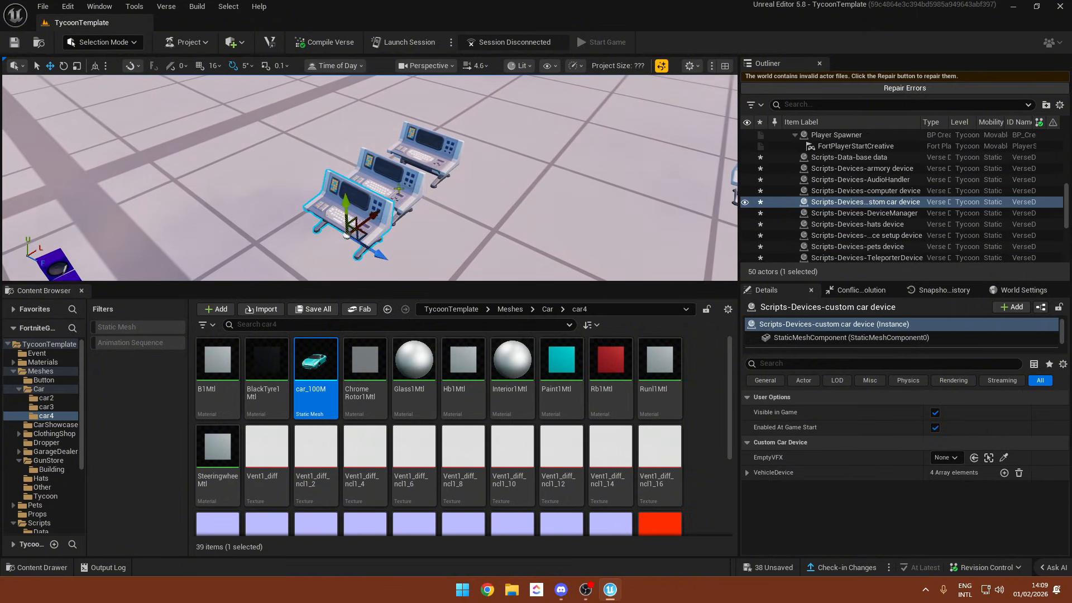
pyautogui.click(746, 473)
pyautogui.click(757, 488)
pyautogui.scroll(-1, 765, 497)
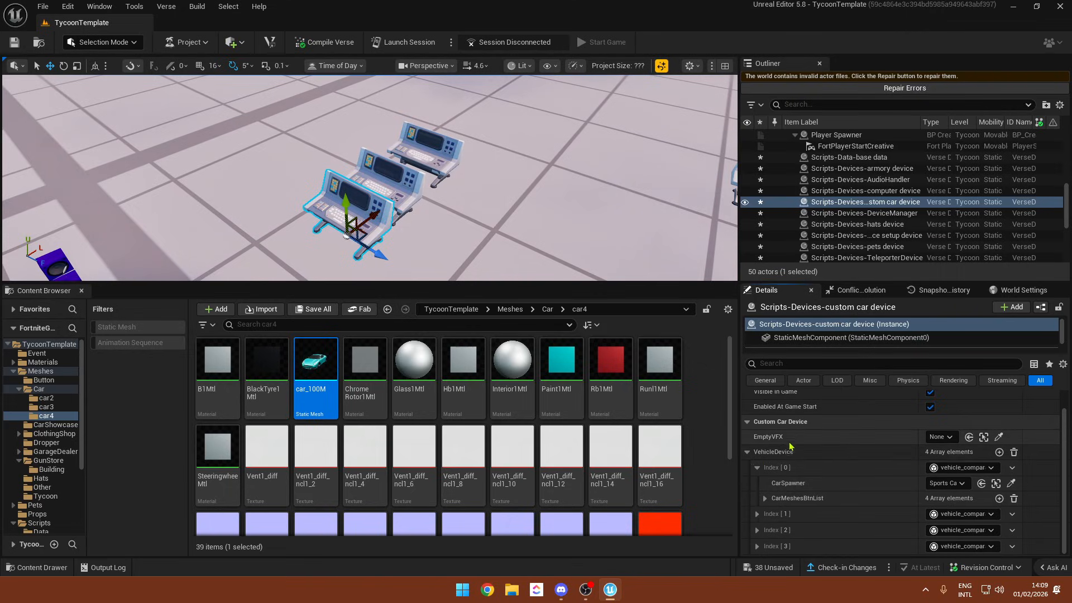
pyautogui.click(765, 498)
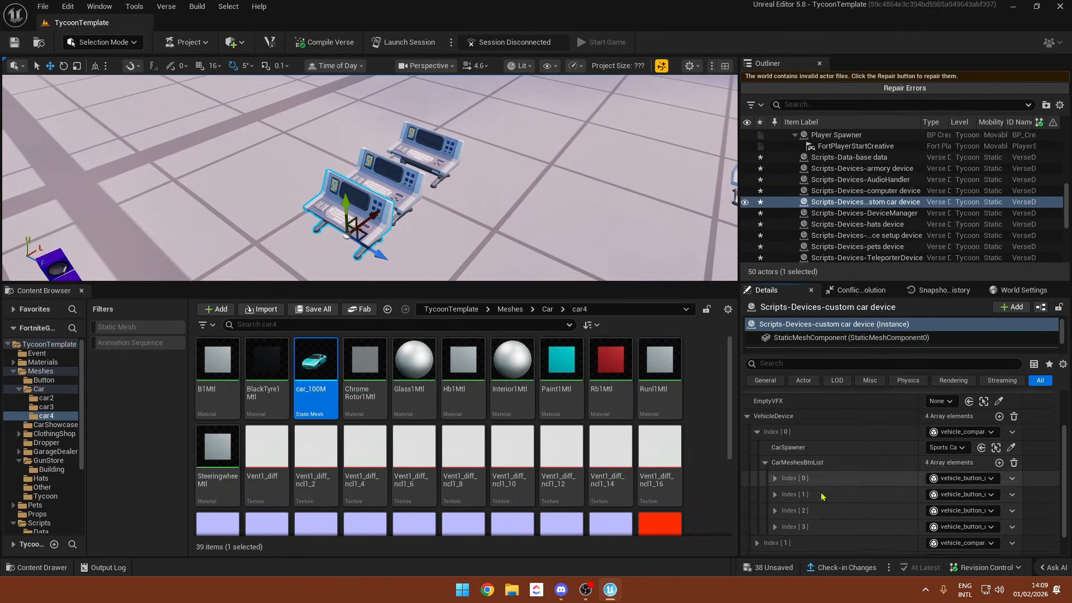
pyautogui.scroll(-1, 773, 480)
pyautogui.click(775, 460)
pyautogui.scroll(-1, 775, 465)
pyautogui.click(942, 450)
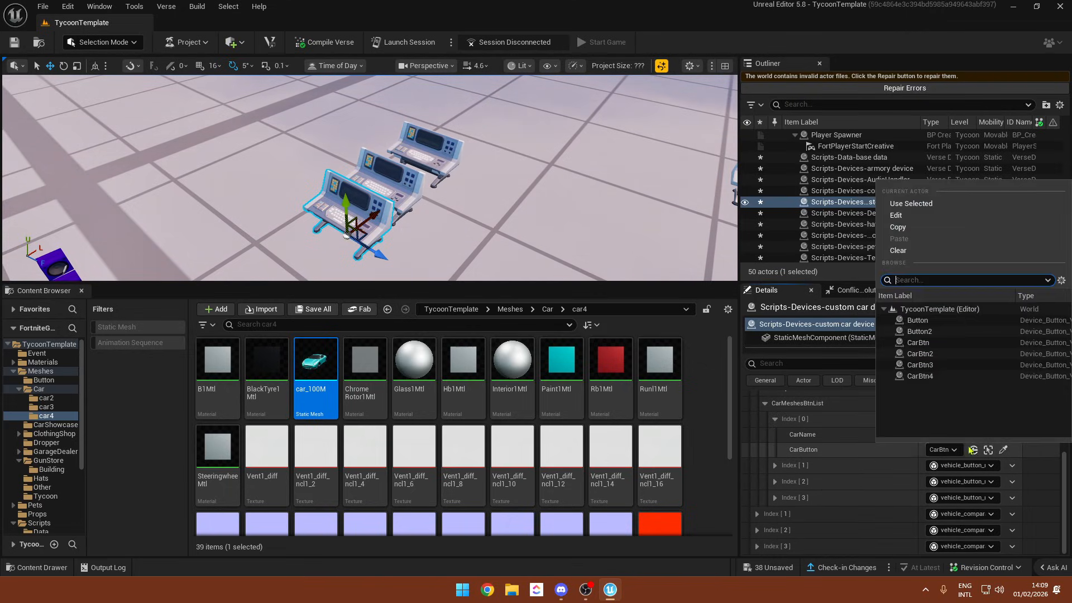
pyautogui.click(775, 465)
pyautogui.scroll(-1, 779, 469)
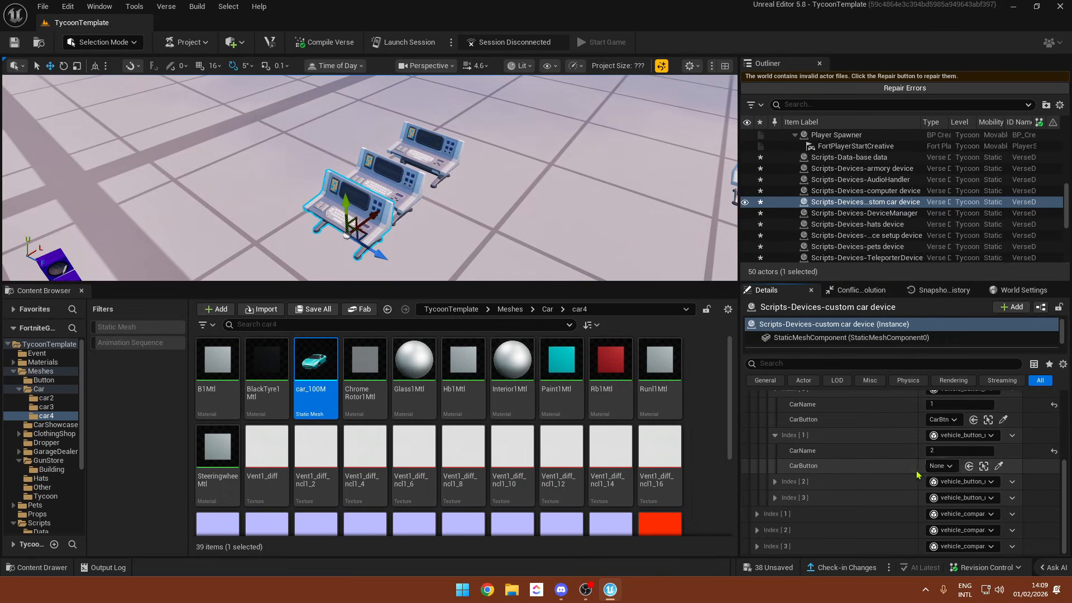
pyautogui.click(941, 465)
# - Select the ui car shop device and add four elements to its CarPurchaseData array
pyautogui.moveTo(449, 247); pyautogui.dragTo(433, 234, button='right')
pyautogui.click(420, 208)
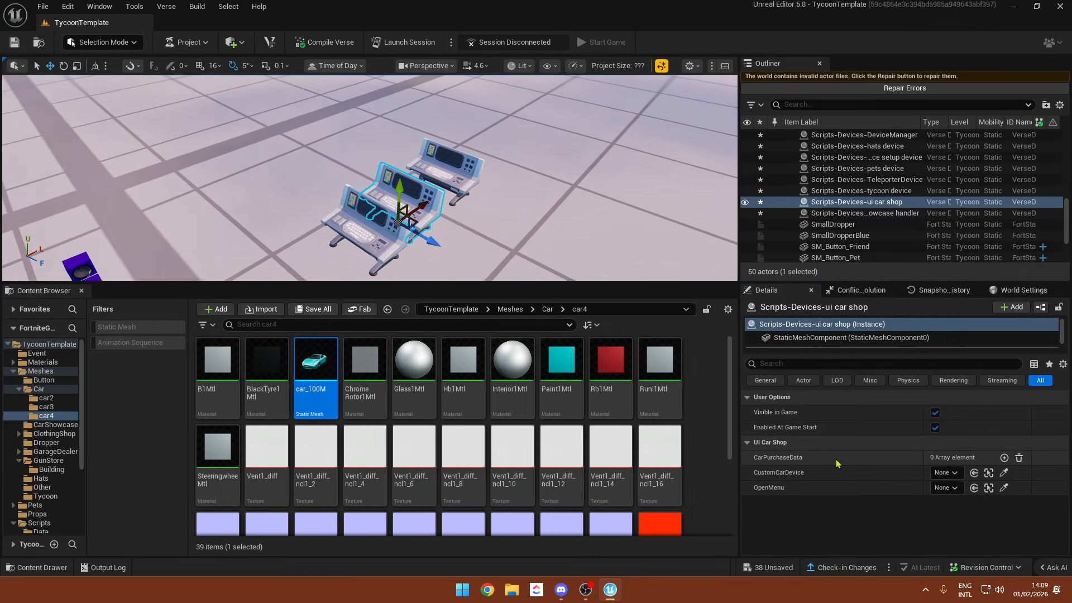
pyautogui.click(1005, 457)
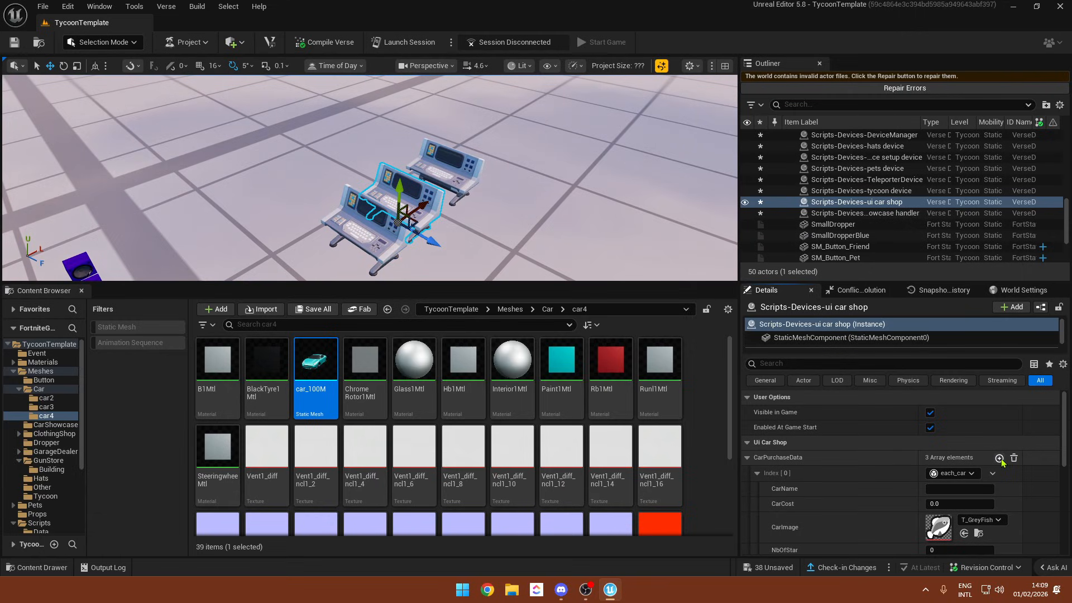
pyautogui.click(999, 458)
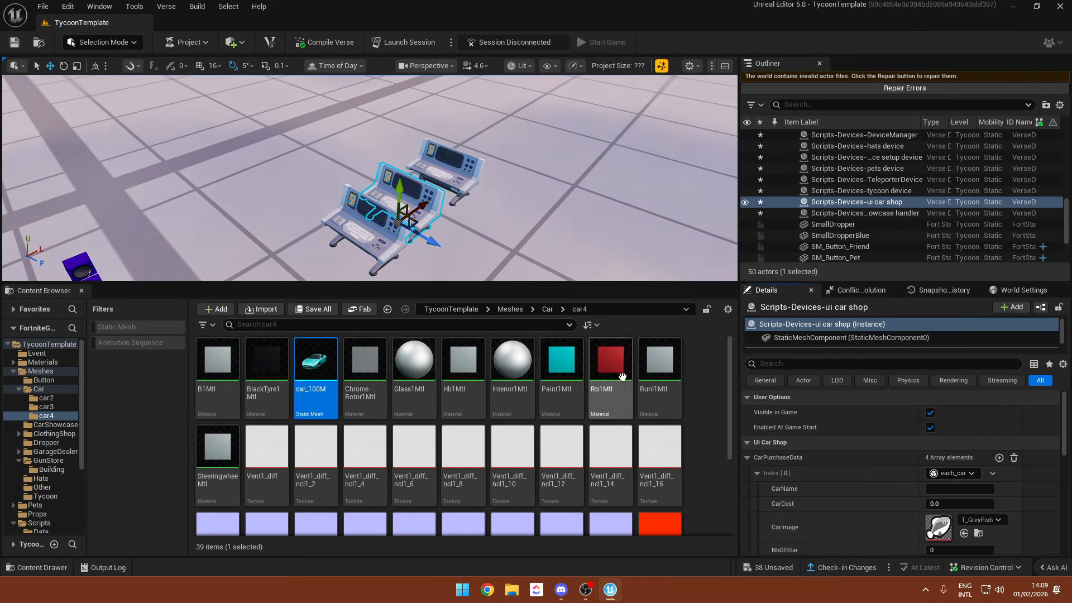
# - Set the CarName of the four CarPurchaseData elements to 1, 2, 3 and 4 in order
pyautogui.scroll(-2, 750, 461)
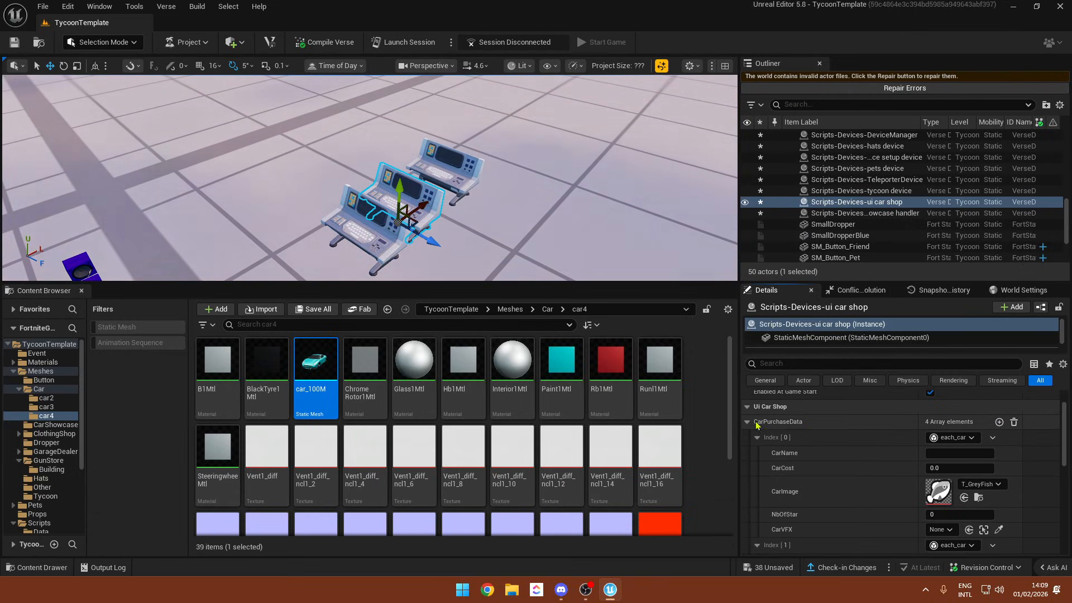
pyautogui.press('w')
pyautogui.moveTo(460, 176); pyautogui.dragTo(496, 177, button='right')
pyautogui.scroll(-3, 460, 177)
pyautogui.press('s')
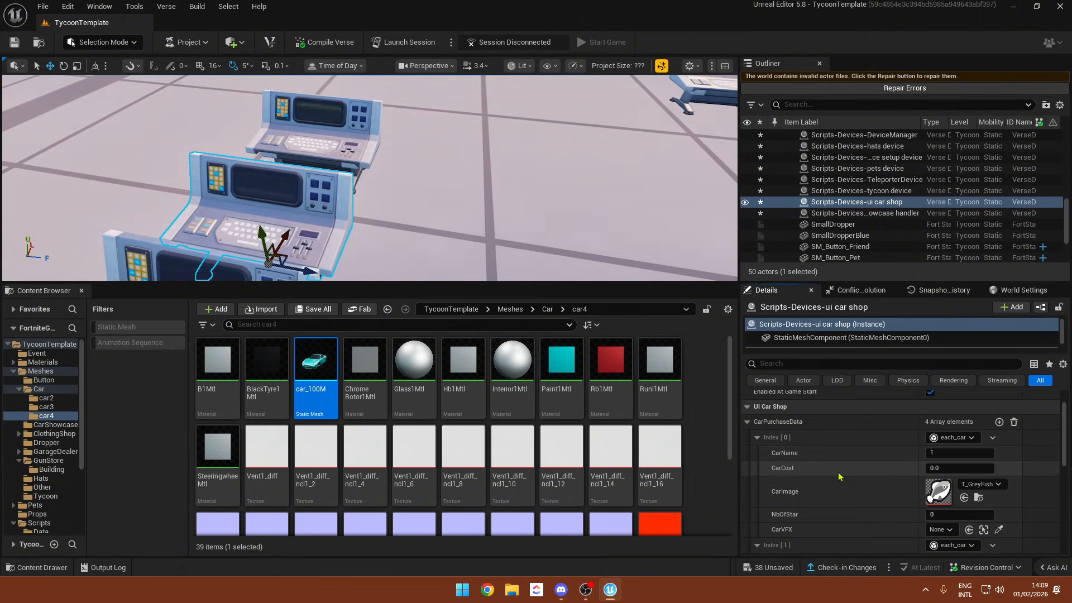
pyautogui.scroll(-4, 960, 486)
pyautogui.click(970, 490)
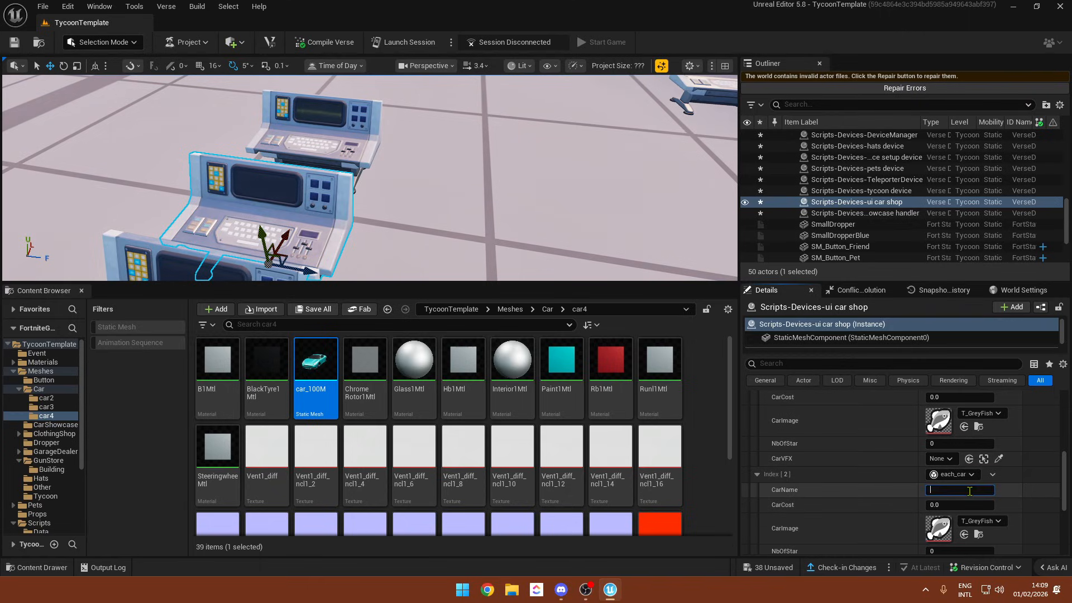
pyautogui.scroll(-4, 960, 488)
pyautogui.scroll(10, 943, 469)
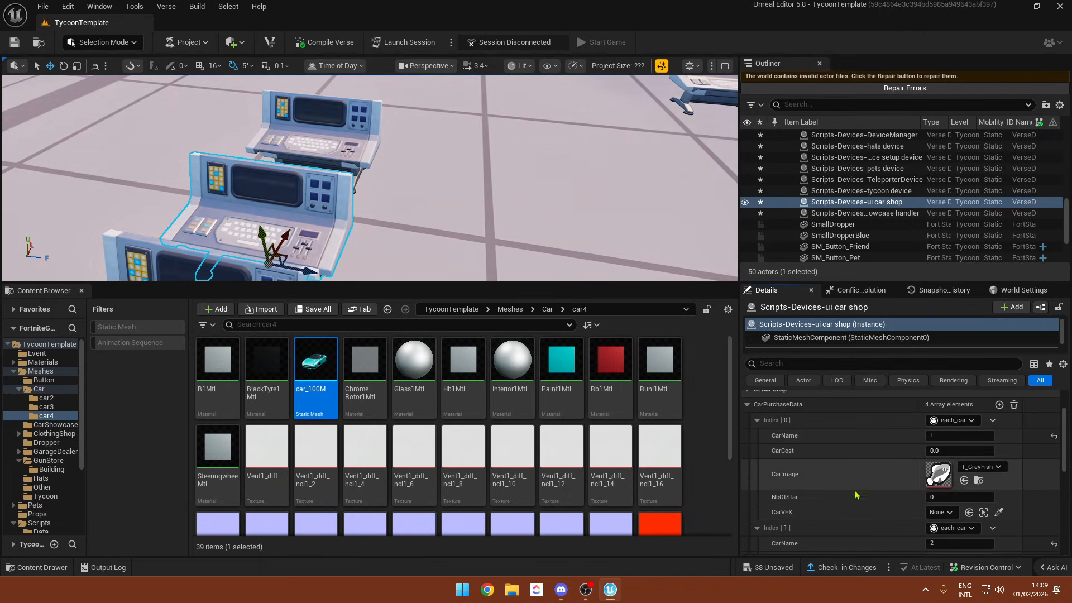
# - Set the CarCost of the CarPurchaseData element named 1 to 10000 and check the car2 mesh folder
pyautogui.click(956, 452)
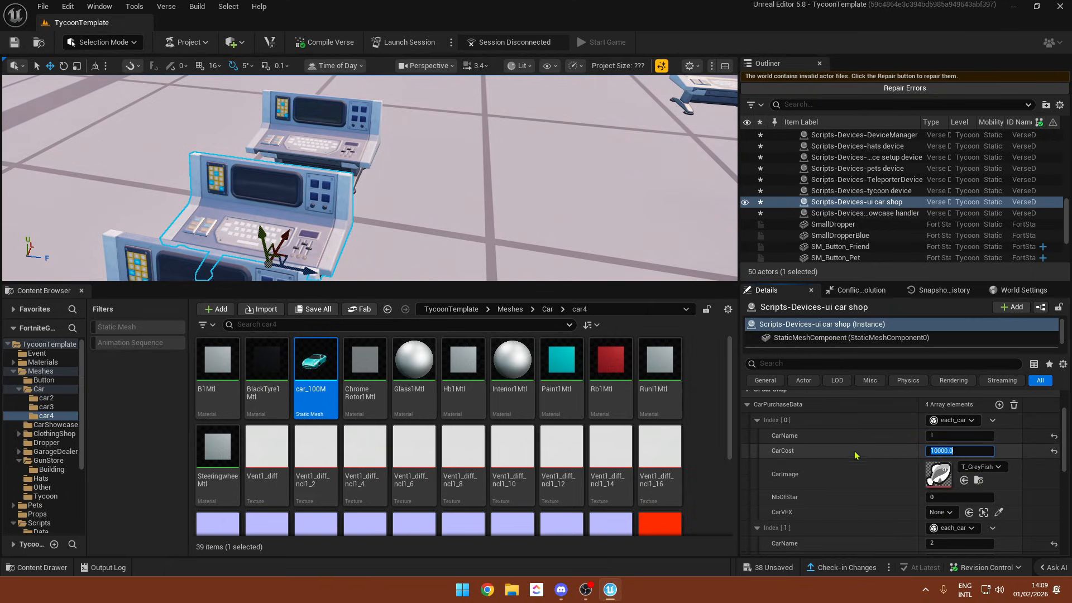
pyautogui.hotkey('alt', 'Left')
pyautogui.doubleClick(218, 360)
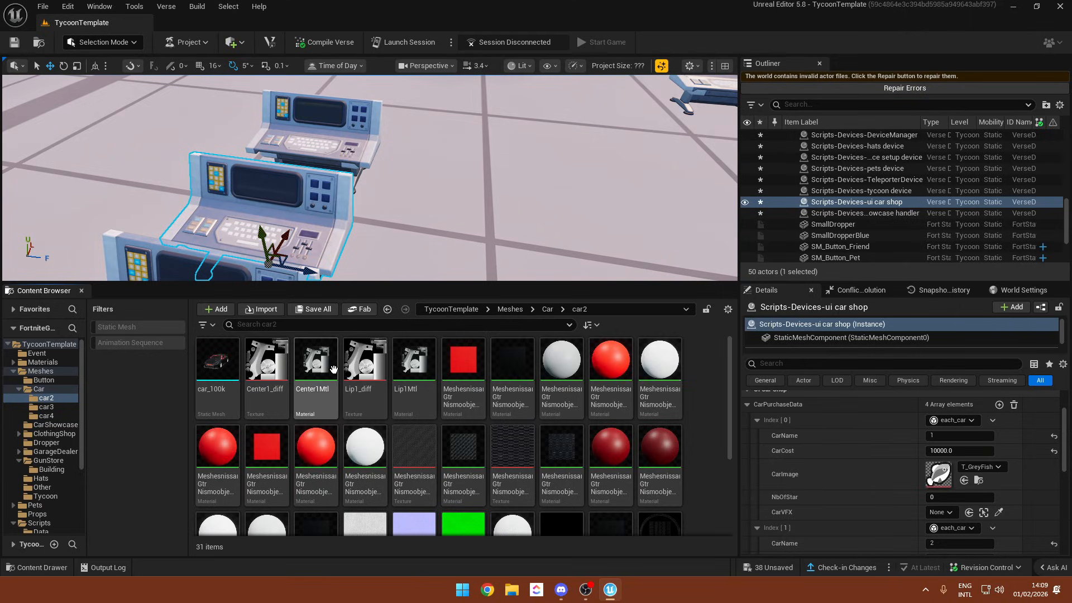
pyautogui.hotkey('alt', 'Left')
pyautogui.scroll(-2, 955, 491)
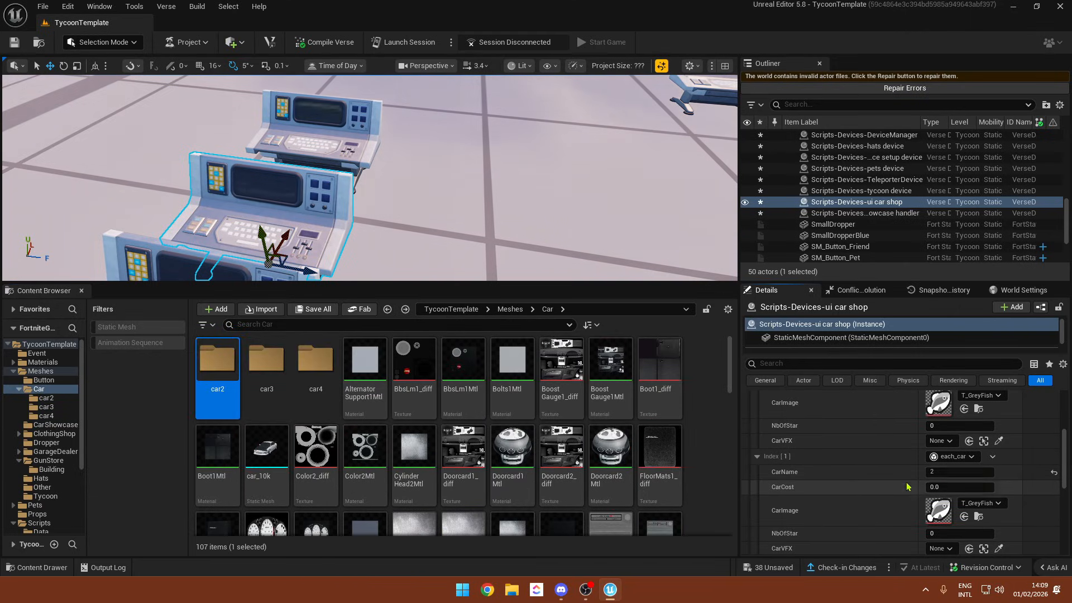
# - Set the CarImage of the CarPurchaseData element named 1 to the T_car_100k texture
pyautogui.scroll(2, 949, 480)
pyautogui.click(989, 471)
pyautogui.write('car')
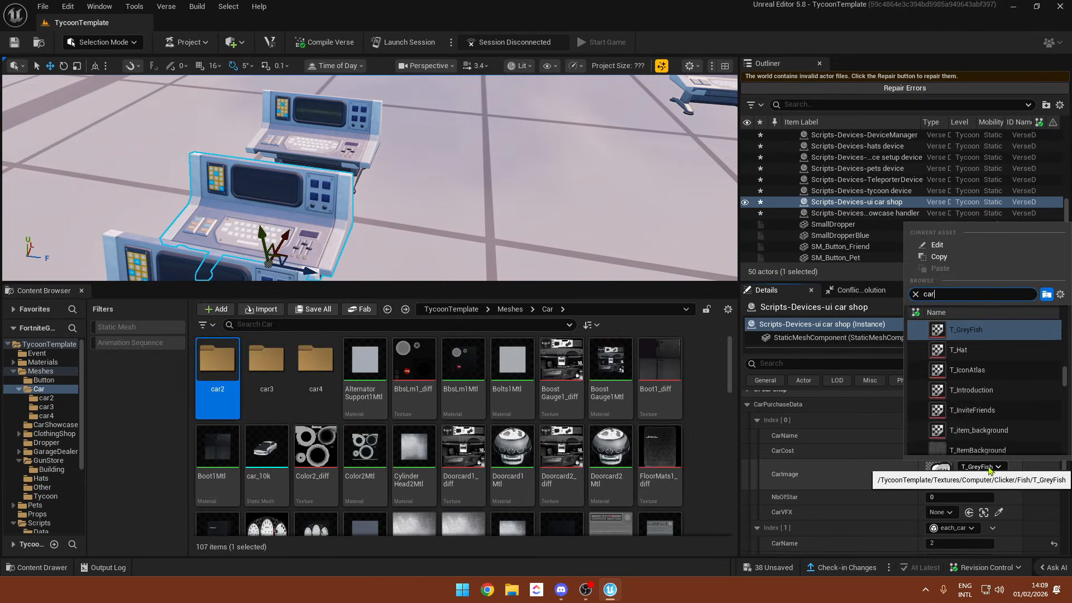
pyautogui.scroll(-10, 991, 380)
pyautogui.scroll(10, 1067, 432)
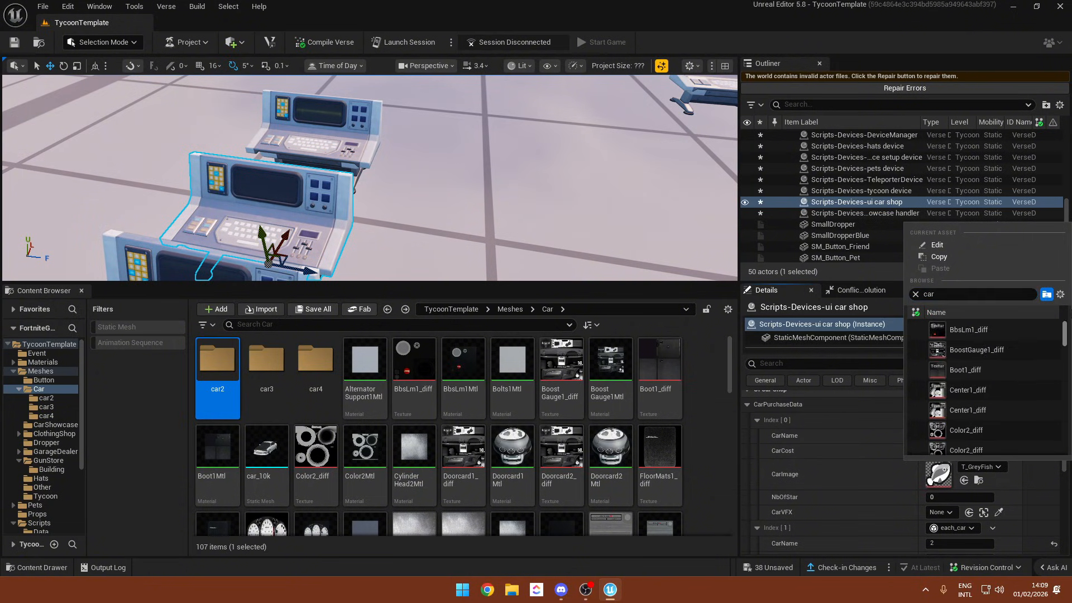
pyautogui.scroll(-5, 1015, 353)
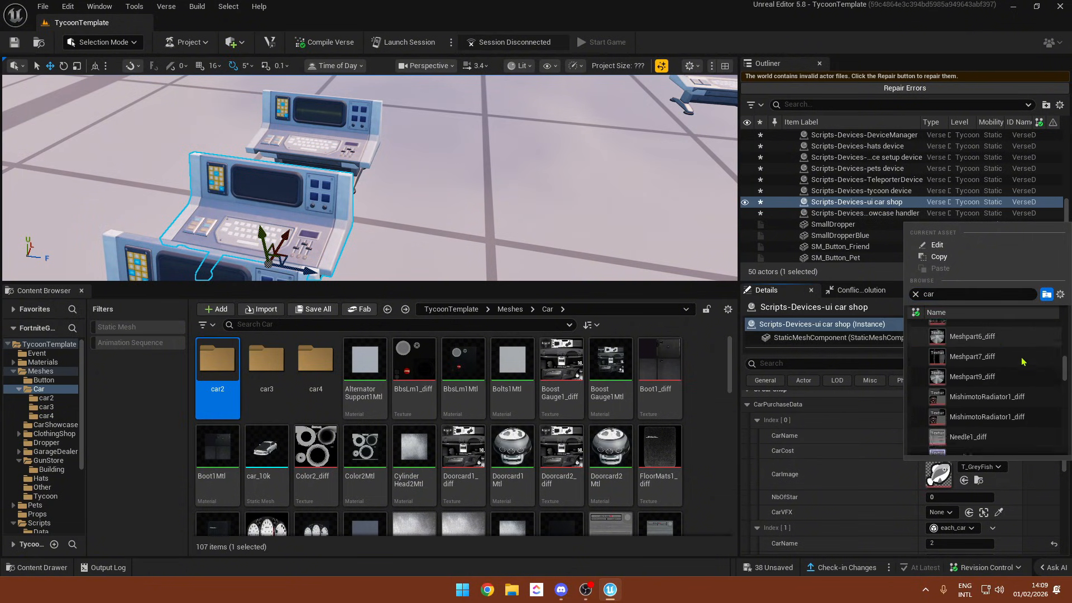
pyautogui.press('BackSpace')
pyautogui.press('BackSpace')
pyautogui.press('BackSpace')
pyautogui.write('10')
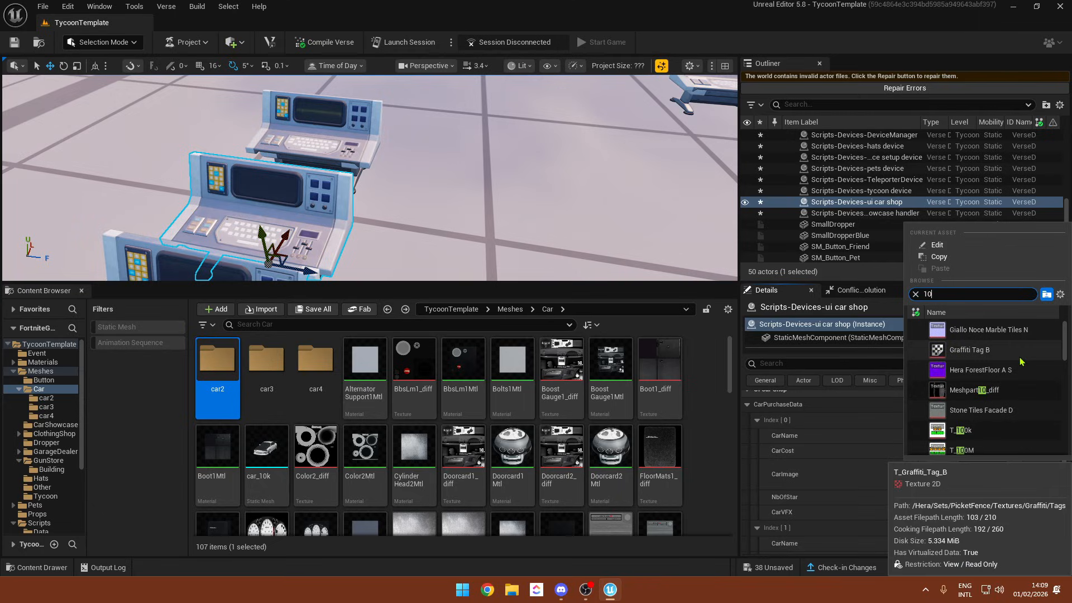
pyautogui.scroll(-3, 997, 358)
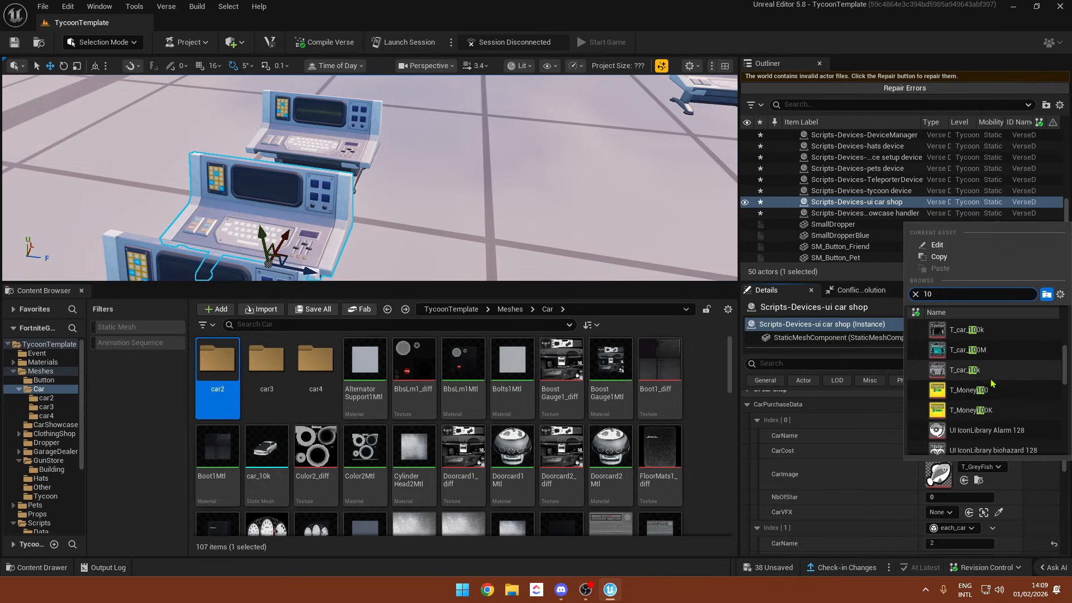
pyautogui.click(972, 349)
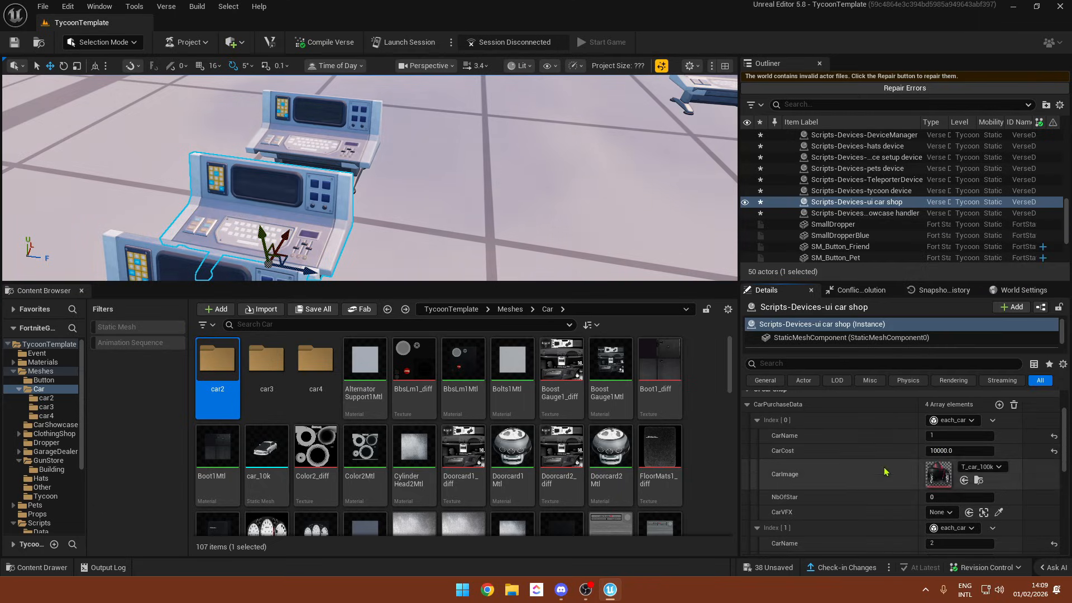
# - Set NbOfStar of the four CarPurchaseData elements to 1, 2, 3 and 4 in order
pyautogui.scroll(-4, 850, 468)
pyautogui.scroll(2, 902, 457)
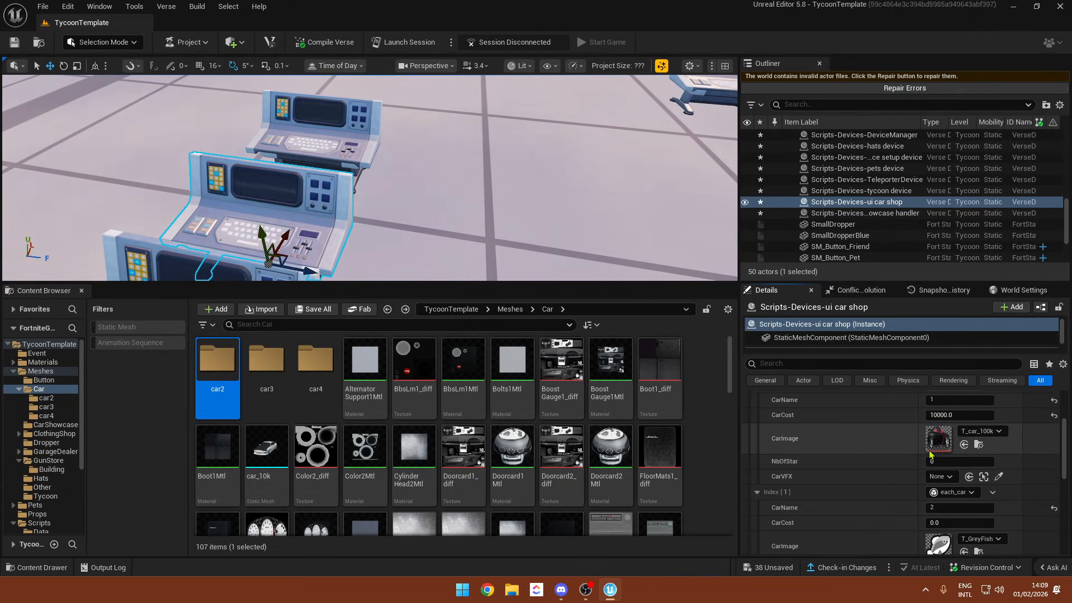
pyautogui.click(954, 459)
pyautogui.write('1')
pyautogui.scroll(-5, 1011, 466)
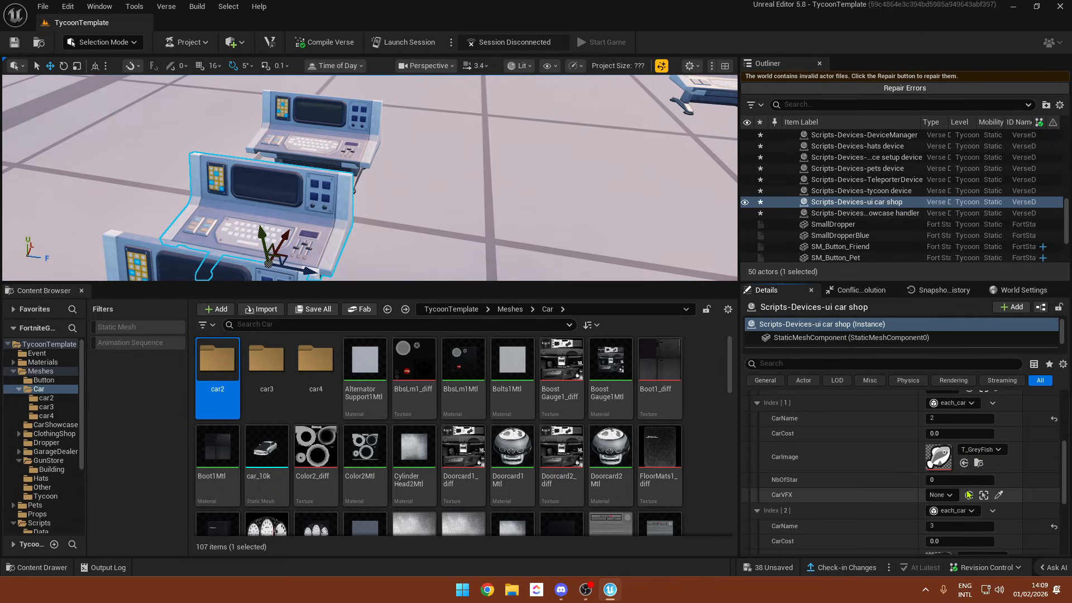
pyautogui.click(947, 480)
pyautogui.write('3')
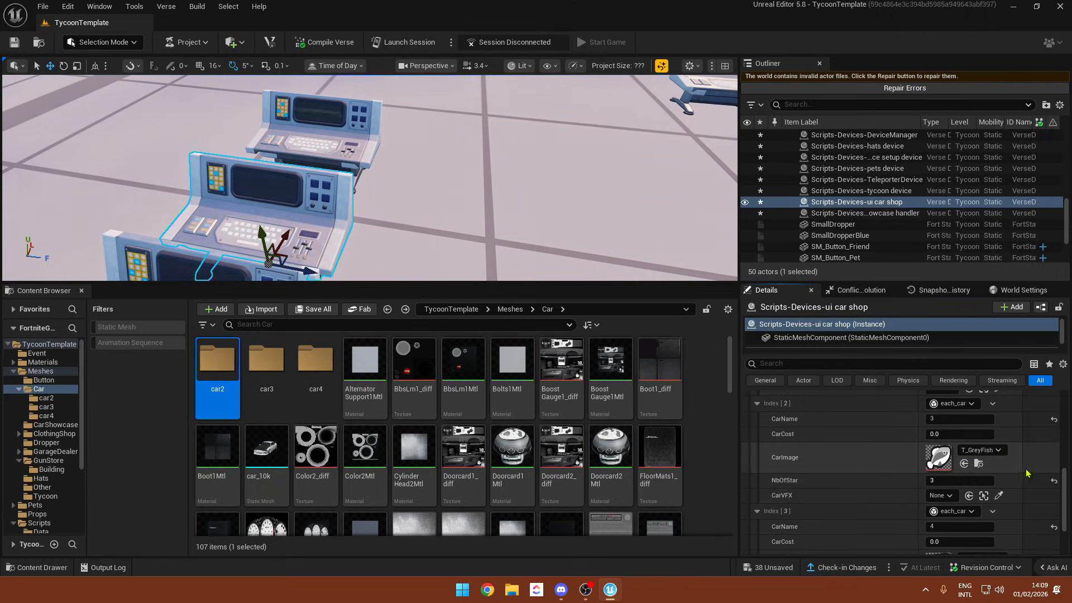
pyautogui.scroll(-4, 1026, 474)
pyautogui.write('4')
pyautogui.press('Return')
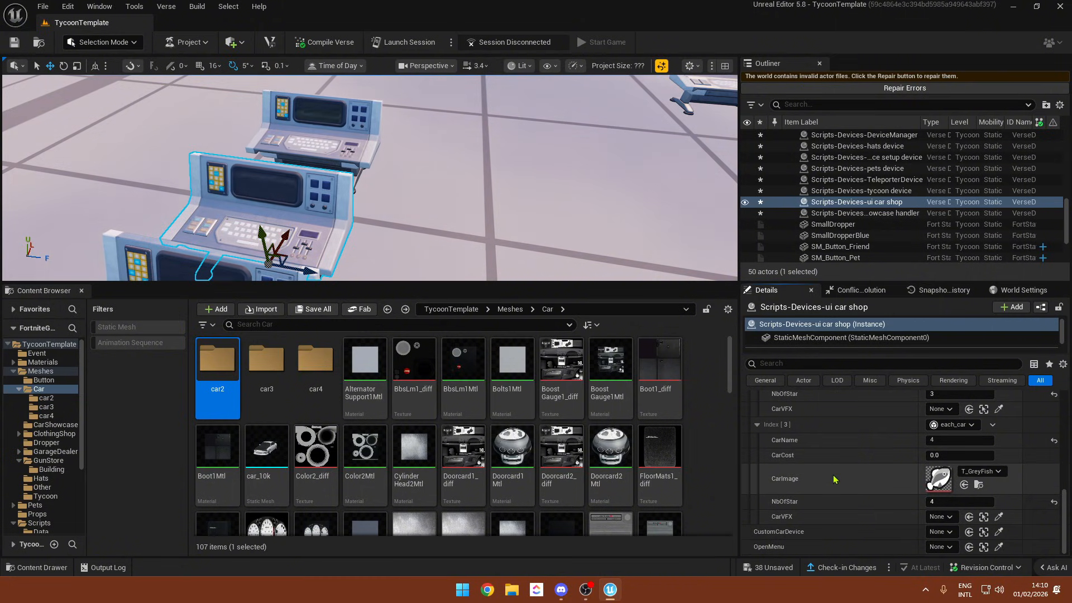
pyautogui.scroll(5, 843, 482)
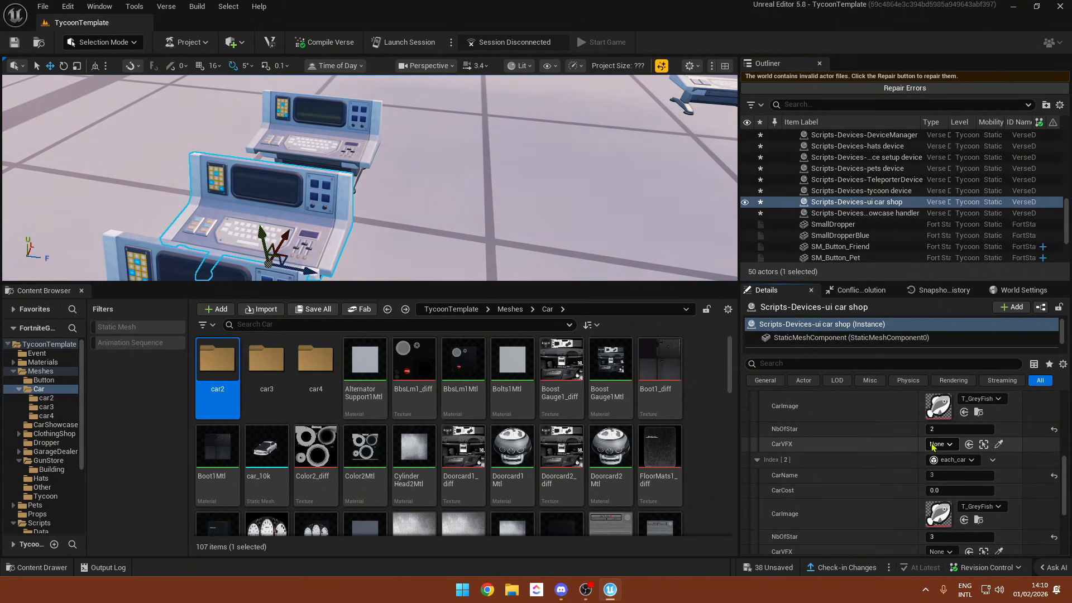
# - Find the VFX Powerup device in the Fortnite content folder and place one on the floor beside the row of Verse devices
pyautogui.moveTo(536, 212); pyautogui.dragTo(469, 223, button='right')
pyautogui.click(49, 344)
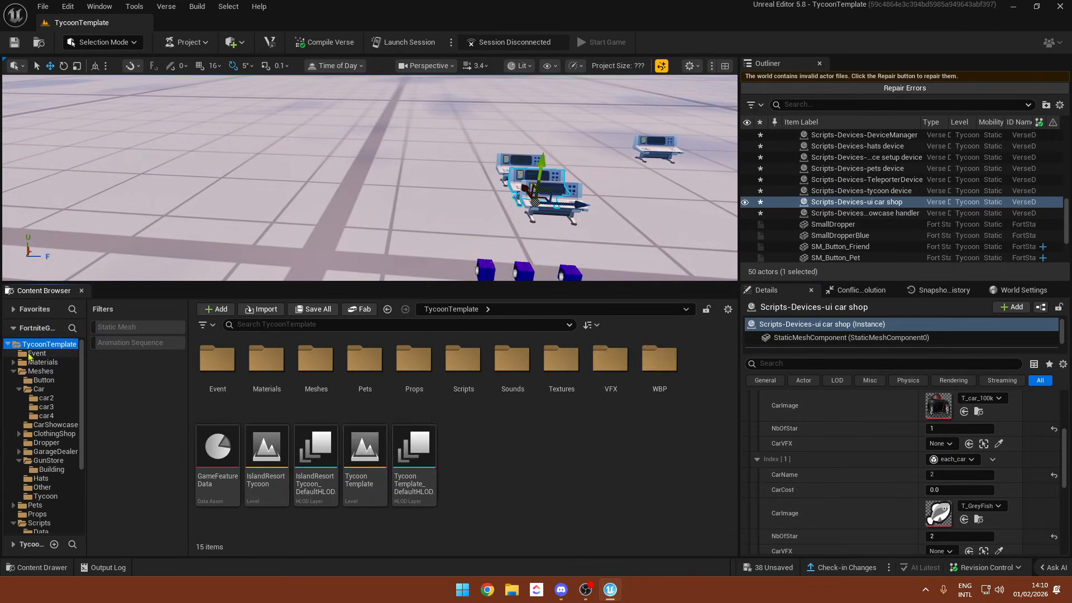
pyautogui.click(8, 344)
pyautogui.click(33, 355)
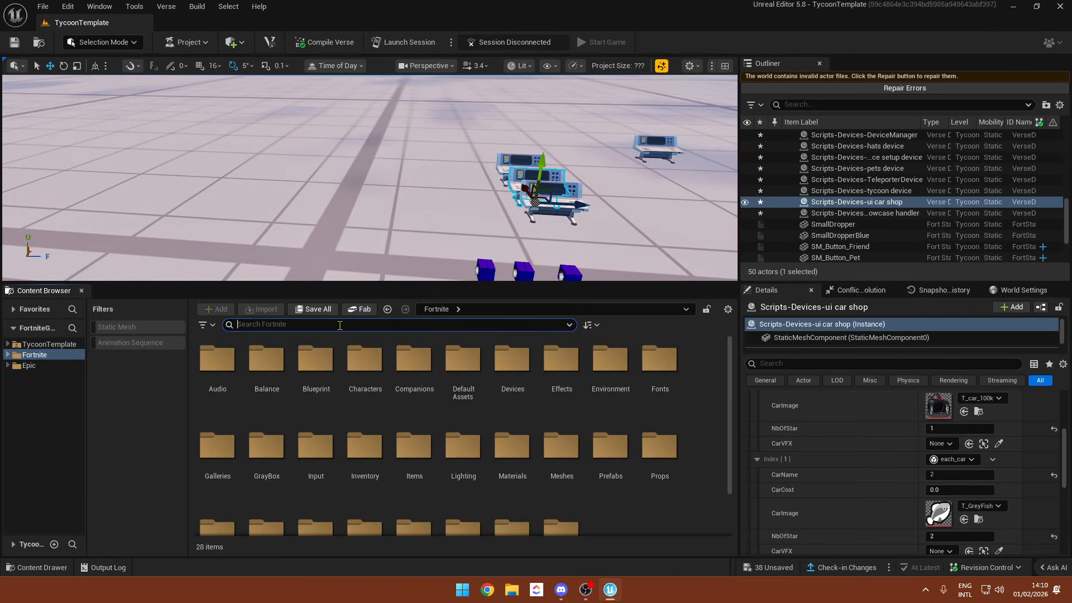
pyautogui.click(339, 325)
pyautogui.write('vfx powerup')
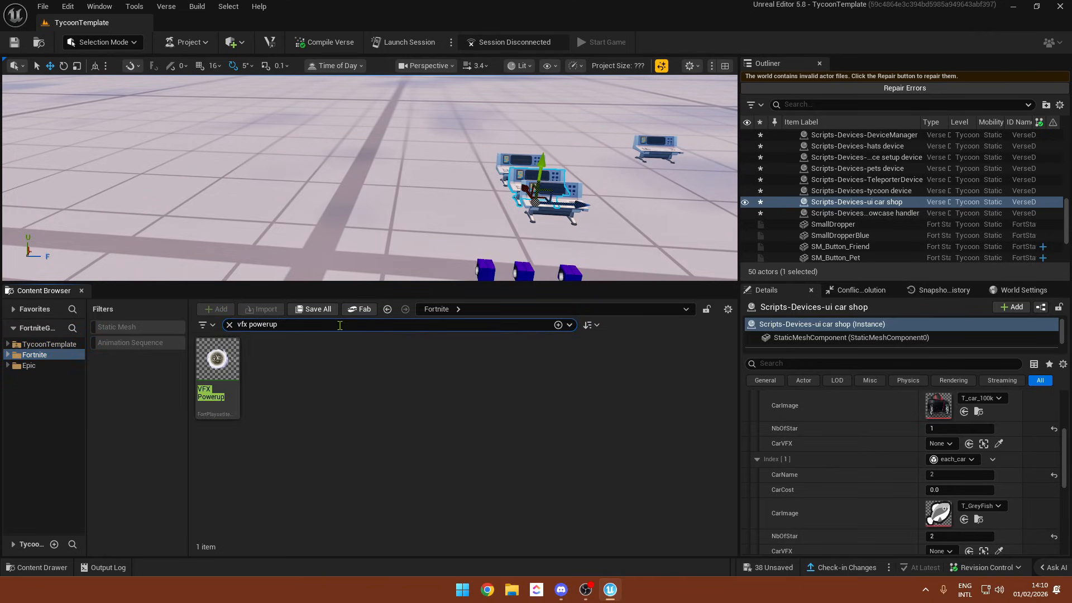
pyautogui.moveTo(218, 363); pyautogui.dragTo(325, 219)
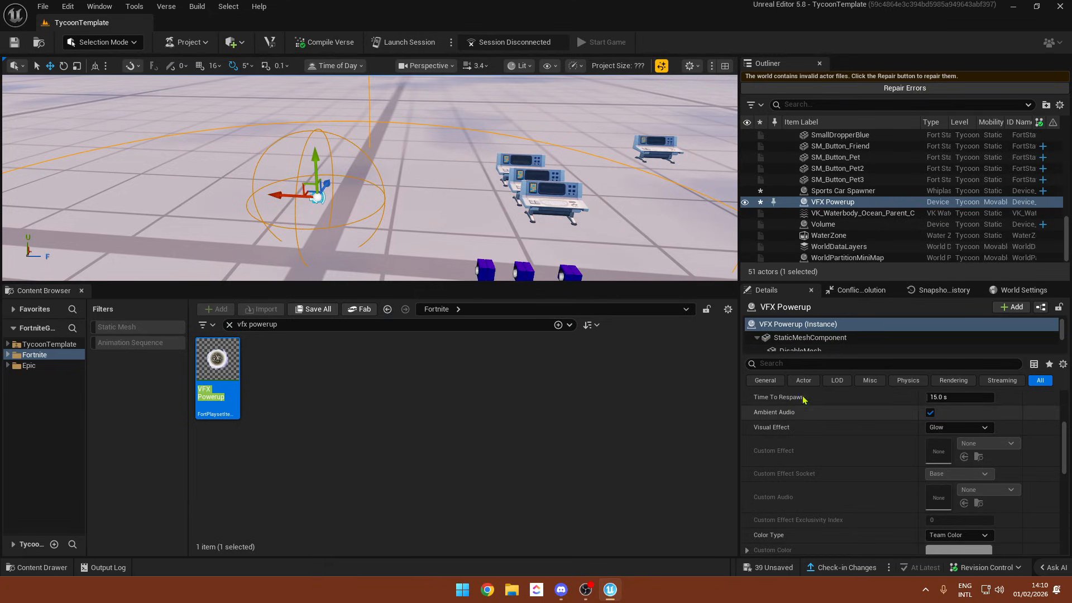
# - Rename the placed VFX Powerup device to Car1
pyautogui.doubleClick(807, 311)
pyautogui.write('Ca')
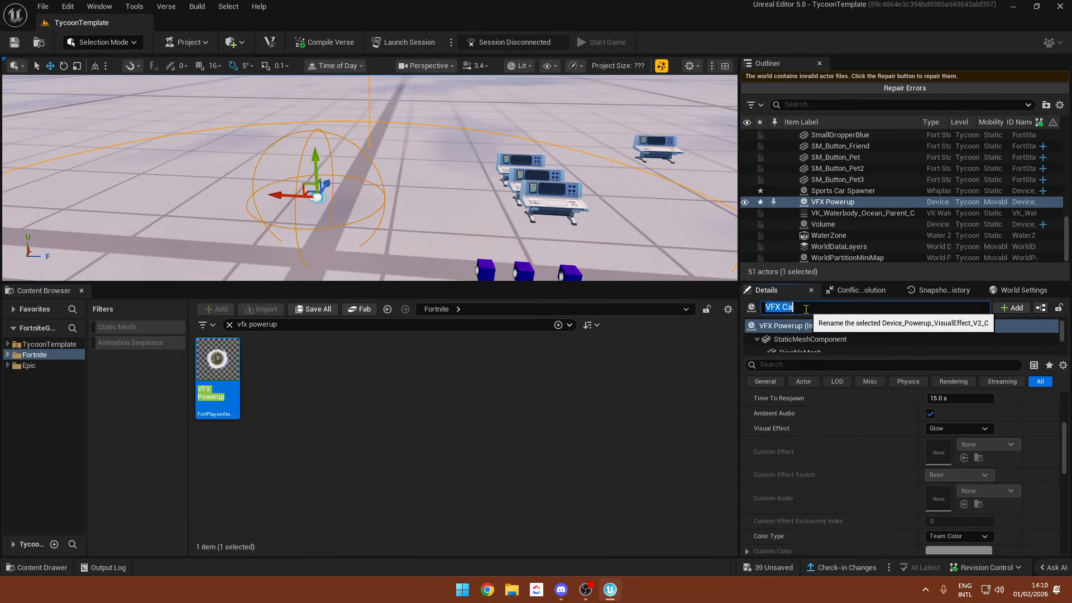
pyautogui.write('r1')
pyautogui.press('Return')
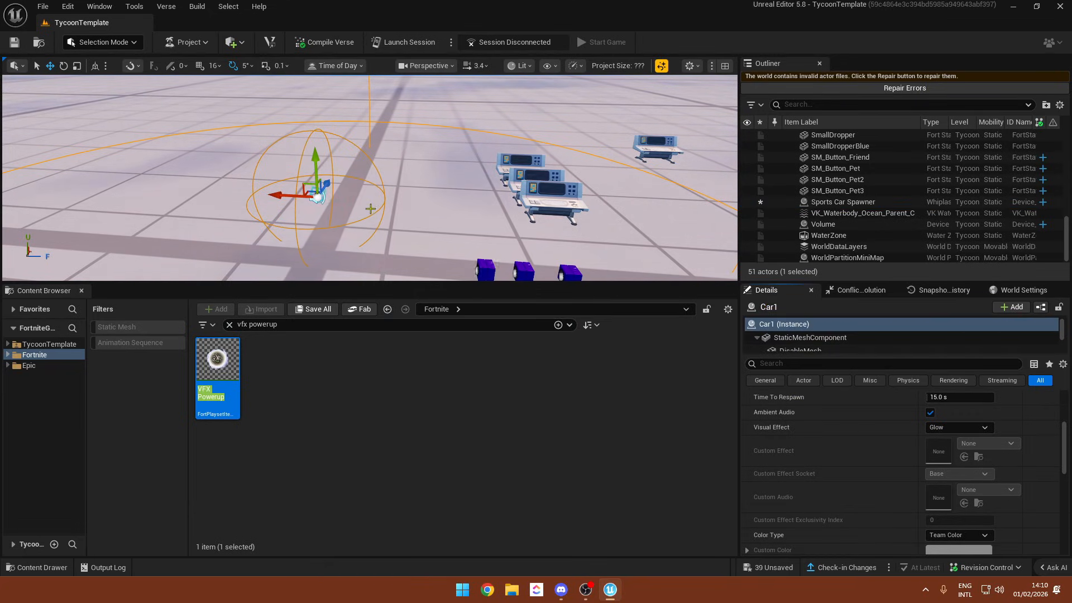
# - Enable Infinite Effect Duration on the Car1 device, set Time To Respawn to 0 s and turn off Ambient Audio
pyautogui.press('f')
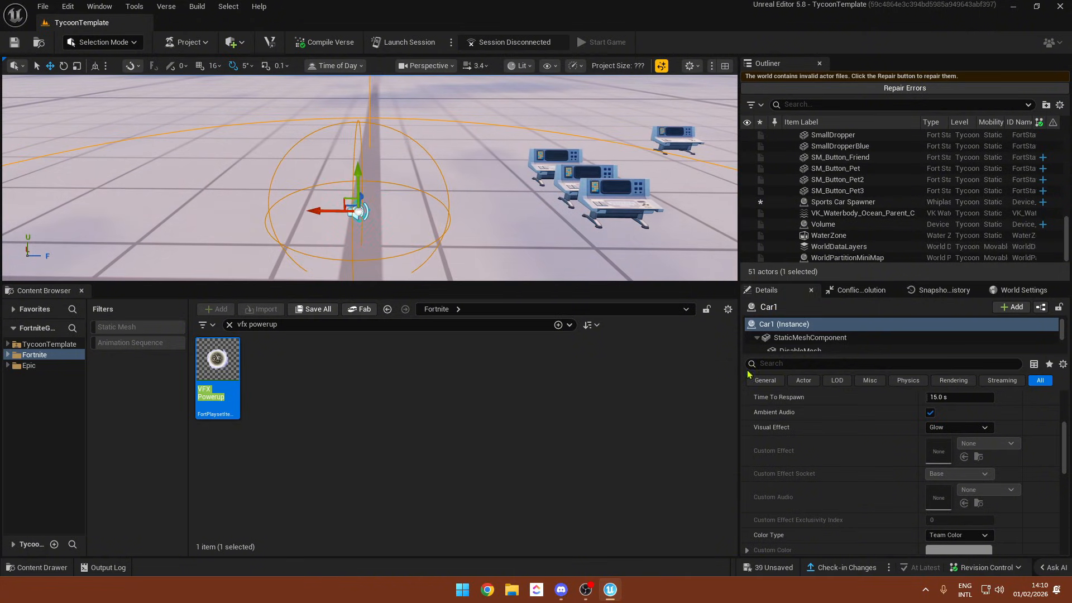
pyautogui.moveTo(341, 198); pyautogui.dragTo(325, 200, button='right')
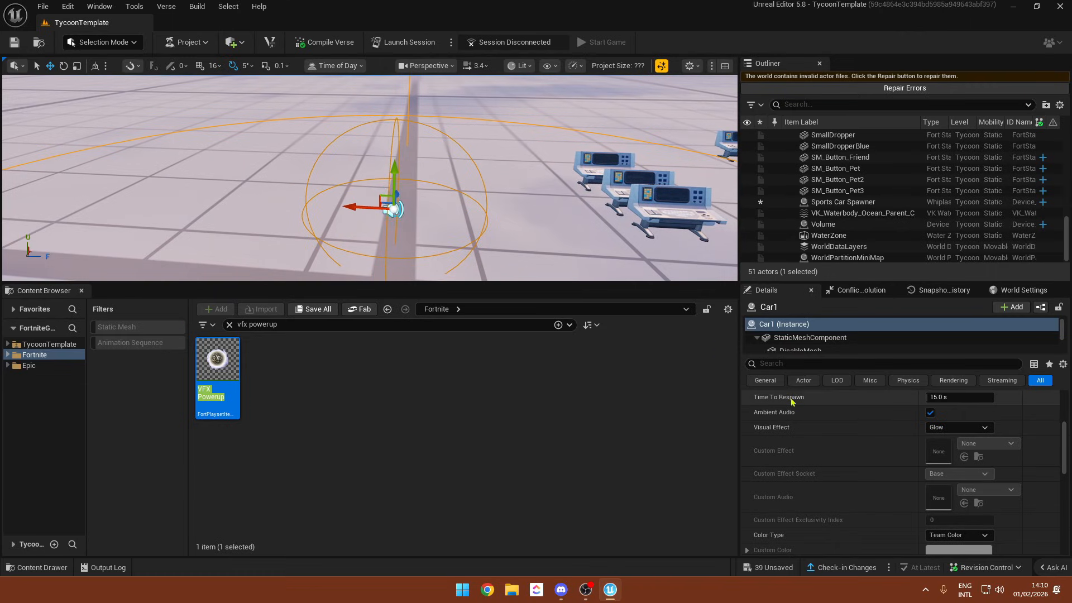
pyautogui.scroll(4, 793, 415)
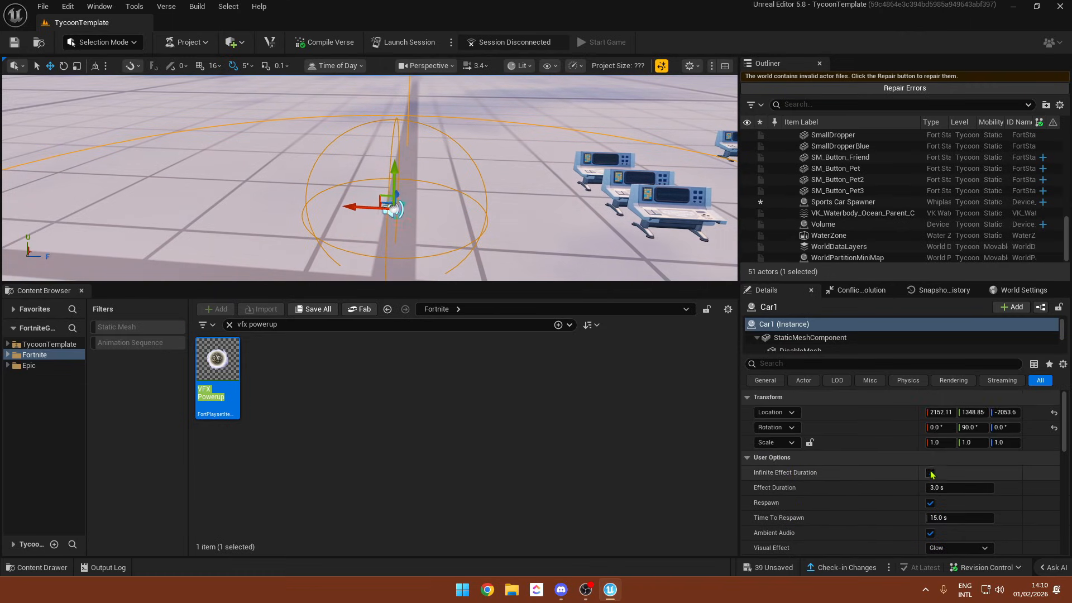
pyautogui.scroll(-2, 861, 475)
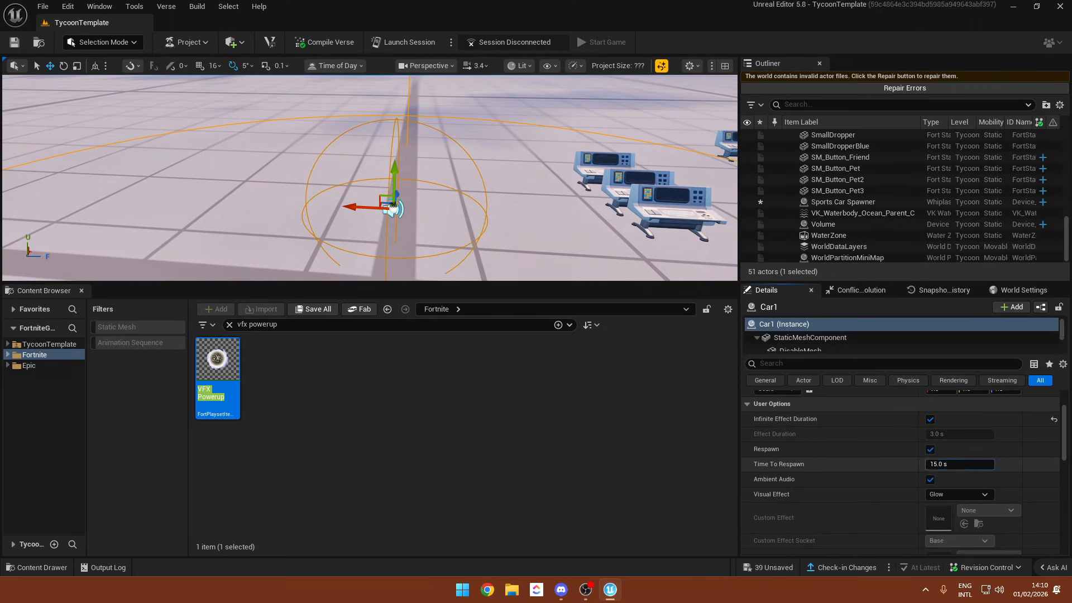
pyautogui.click(930, 479)
# - Set Car1's Visual Effect to Custom Effect with the Car10k Niagara system, and locate that asset in the project content
pyautogui.scroll(-1, 960, 469)
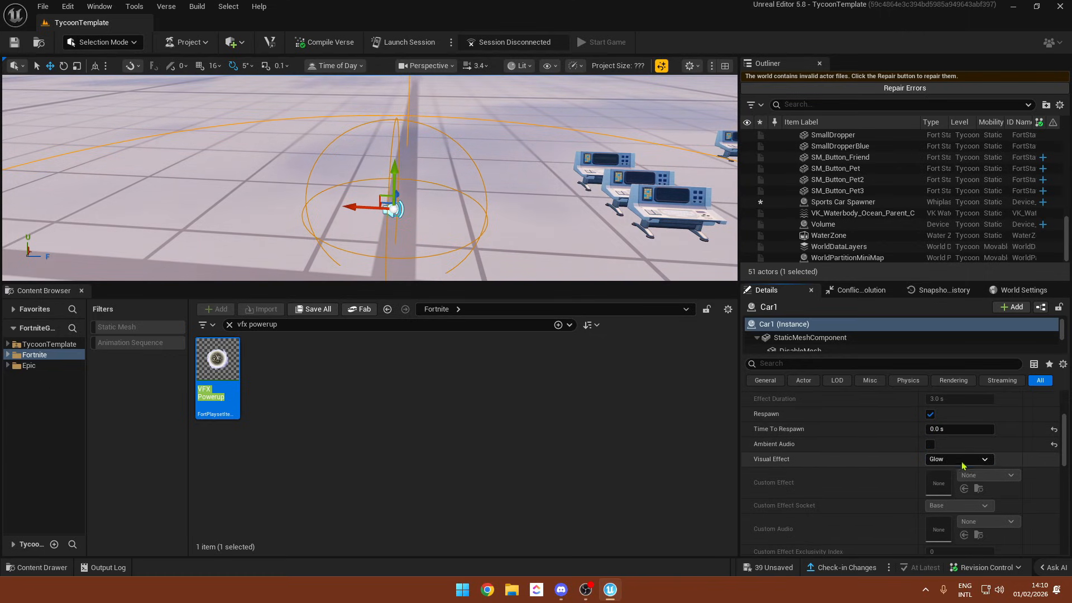
pyautogui.click(949, 512)
pyautogui.scroll(-2, 955, 462)
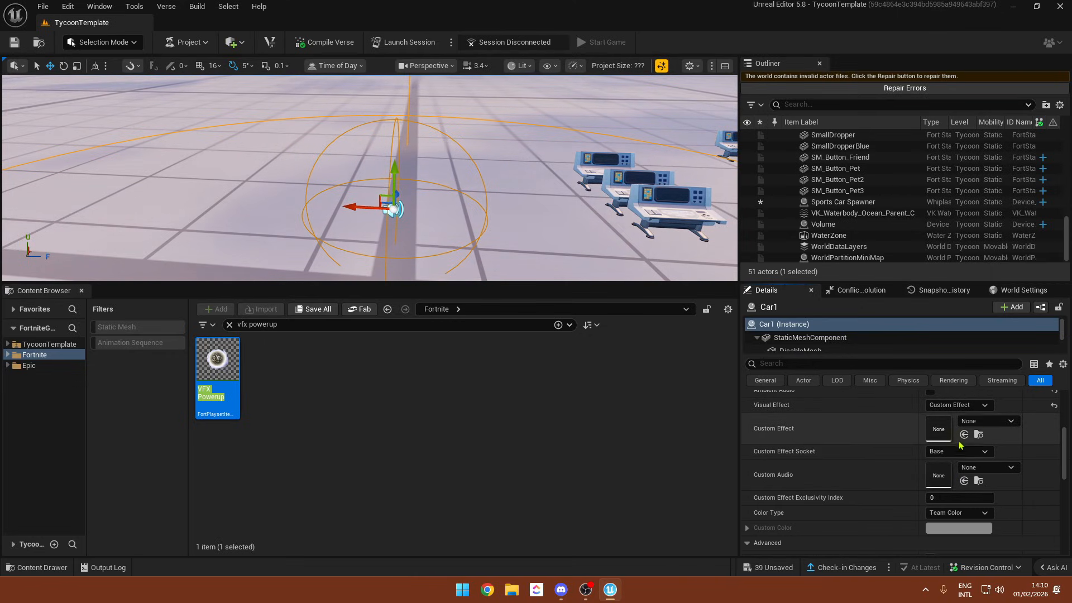
pyautogui.click(971, 423)
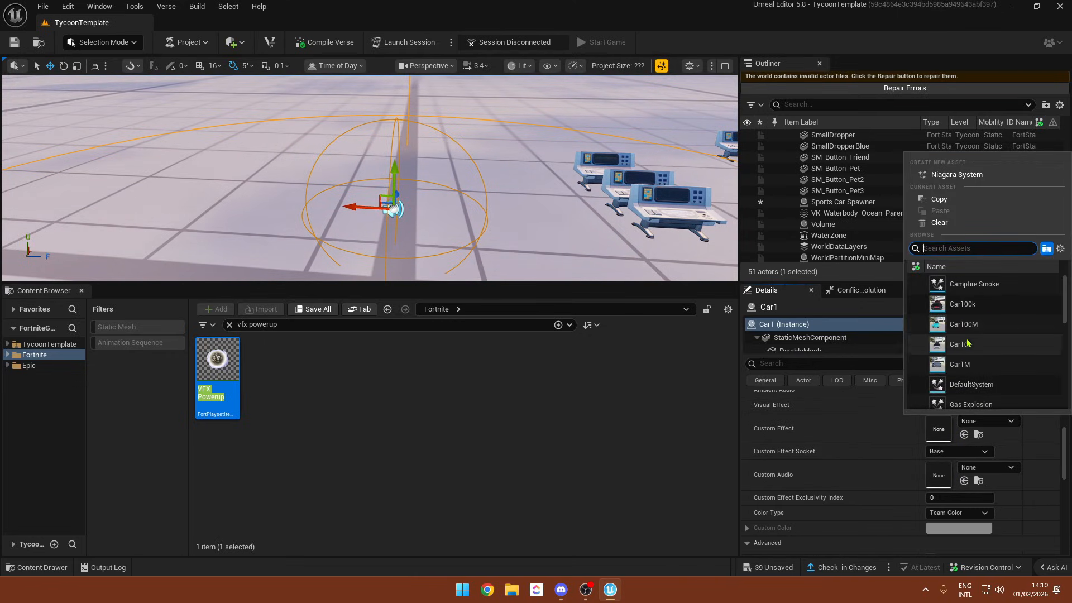
pyautogui.click(982, 345)
pyautogui.click(978, 434)
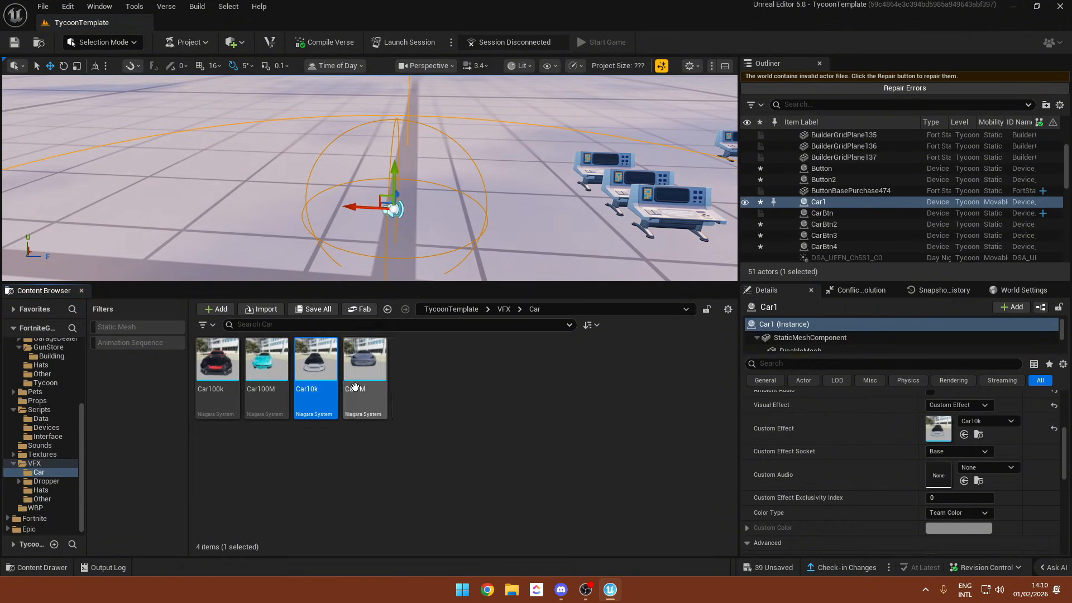
# - Set Who Can See This Powerup to All in Car1's advanced options
pyautogui.scroll(-5, 860, 444)
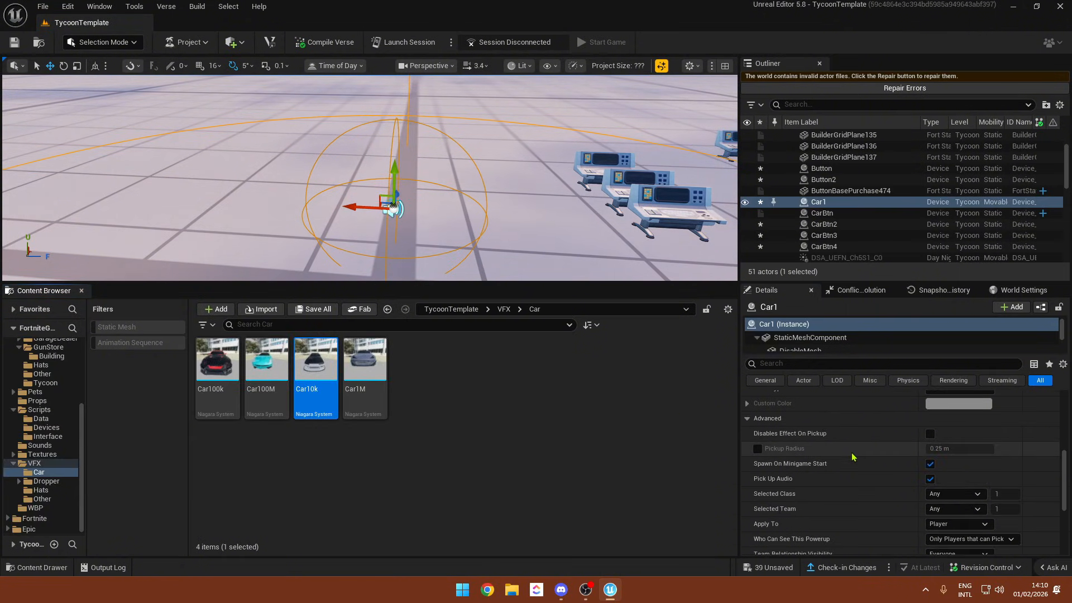
pyautogui.scroll(-1, 877, 449)
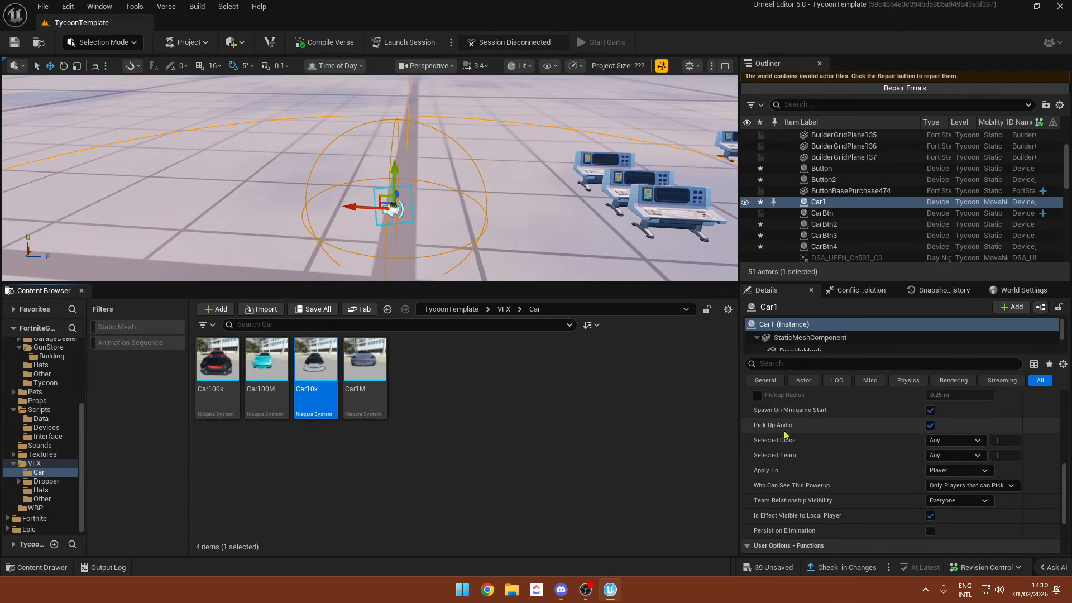
pyautogui.click(961, 485)
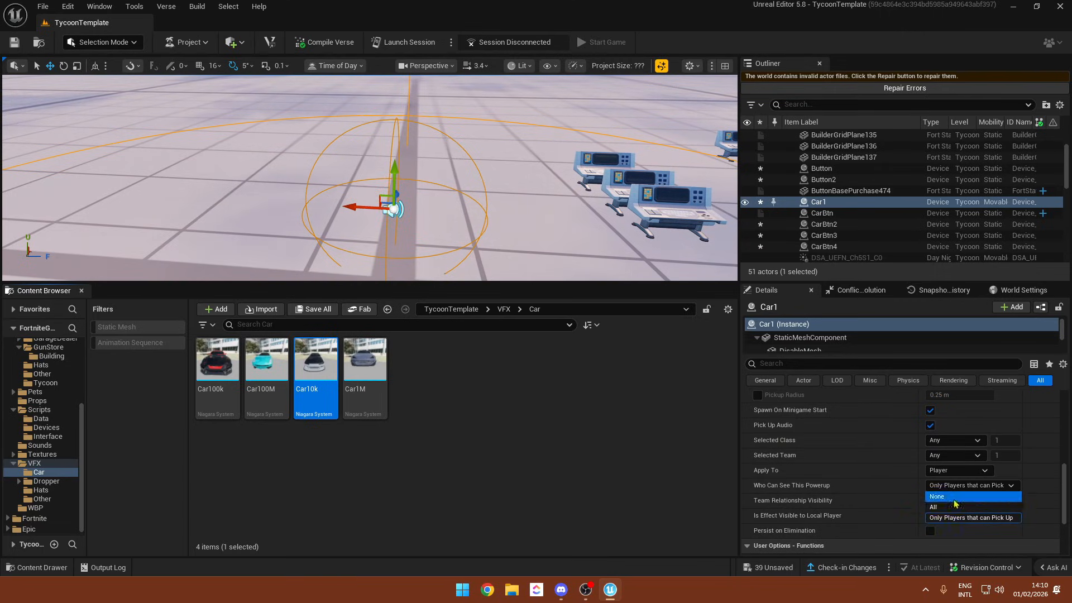
pyautogui.click(953, 507)
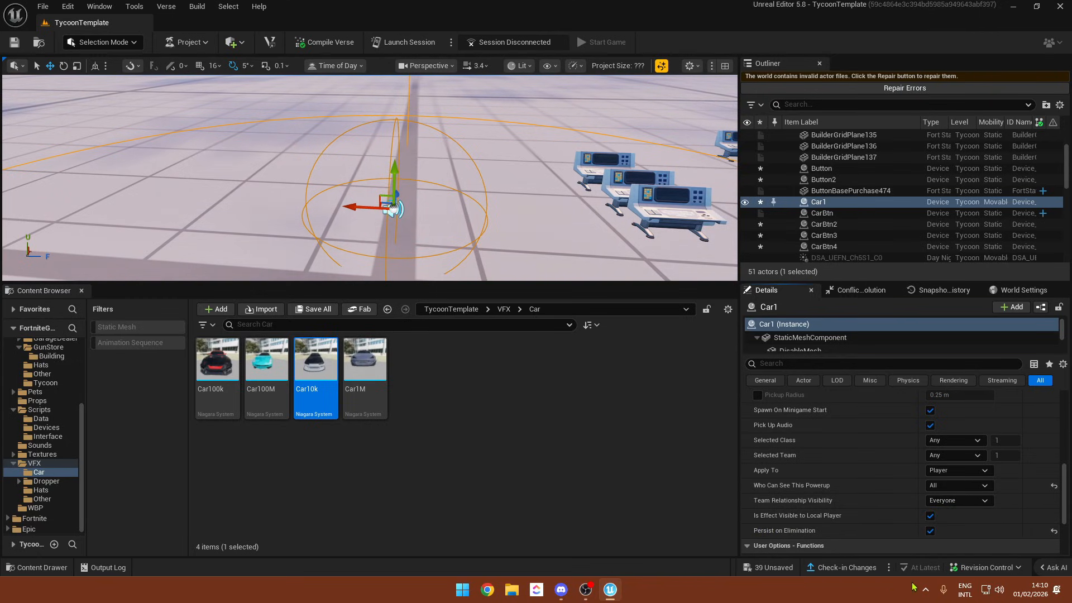
# - Assign Car1 as the CarVFX of the first CarPurchaseData element on the ui car shop device
pyautogui.moveTo(369, 178)
pyautogui.mouseDown(button='right')
pyautogui.moveTo(424, 178)
pyautogui.moveTo(385, 167)
pyautogui.mouseUp(button='right')
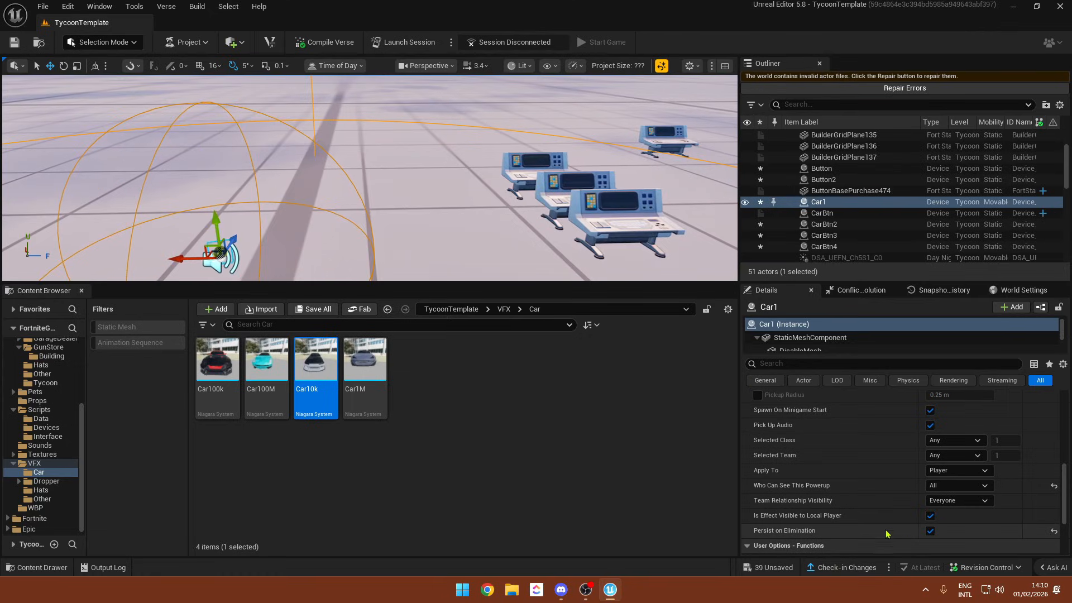
pyautogui.moveTo(483, 245); pyautogui.dragTo(519, 251, button='right')
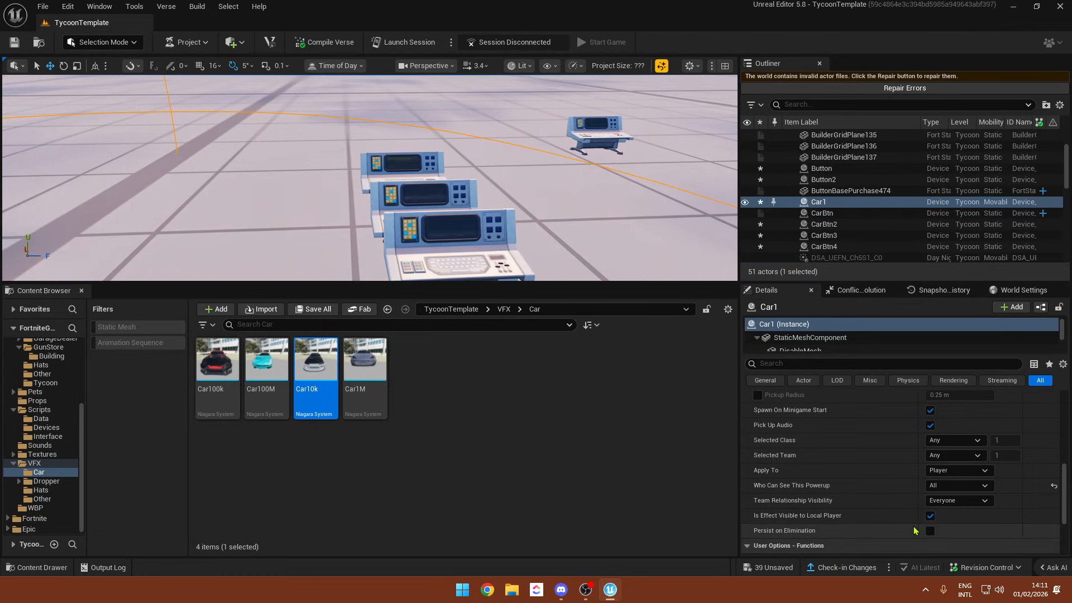
pyautogui.scroll(-5, 595, 267)
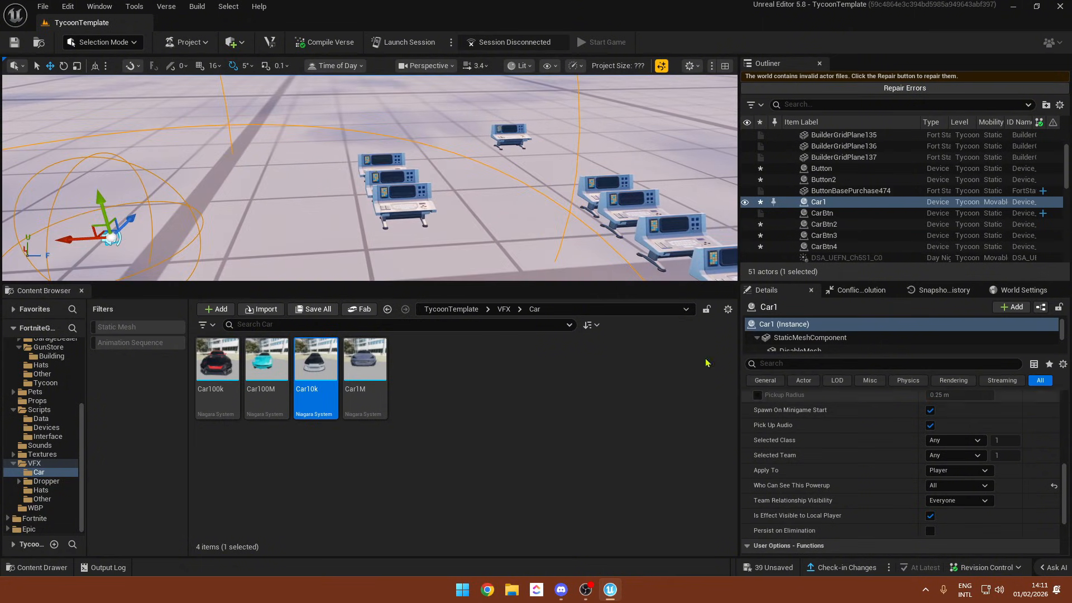
pyautogui.click(391, 166)
pyautogui.click(393, 179)
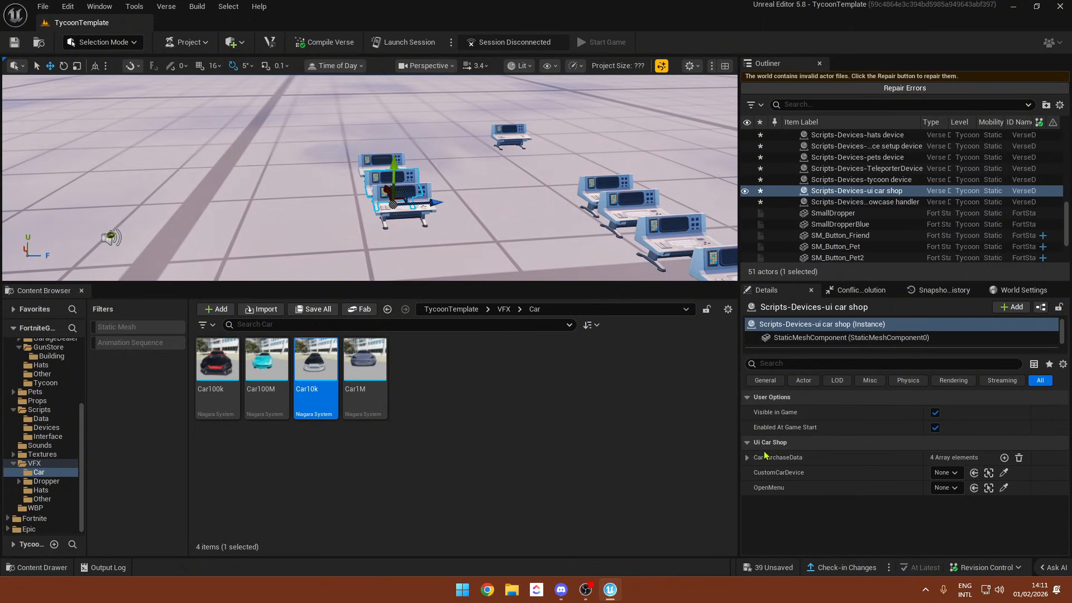
pyautogui.click(747, 456)
pyautogui.click(803, 467)
pyautogui.scroll(-3, 893, 472)
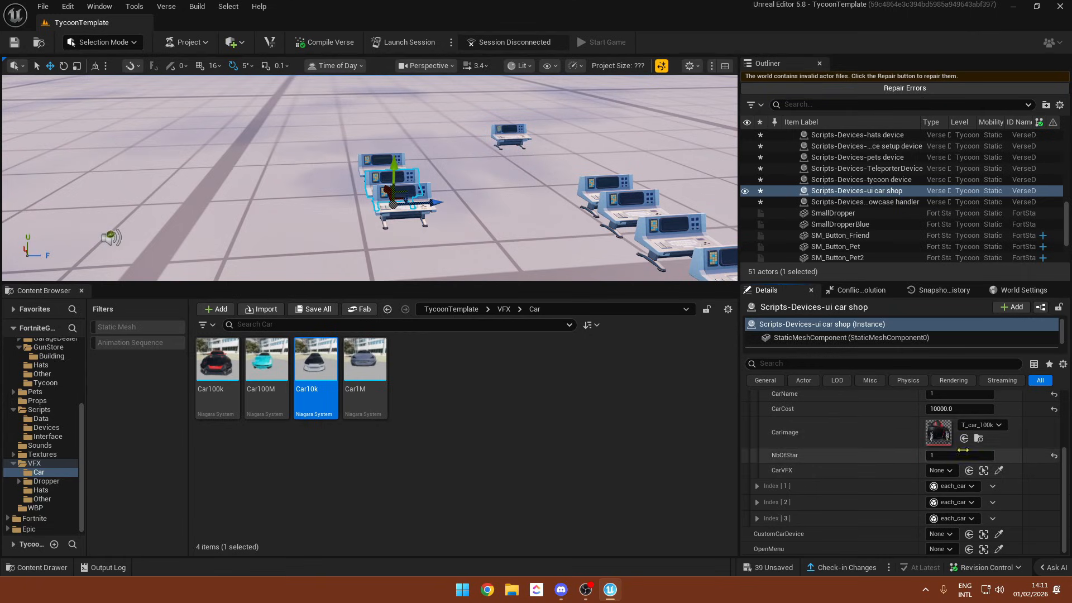
pyautogui.click(941, 471)
pyautogui.click(927, 329)
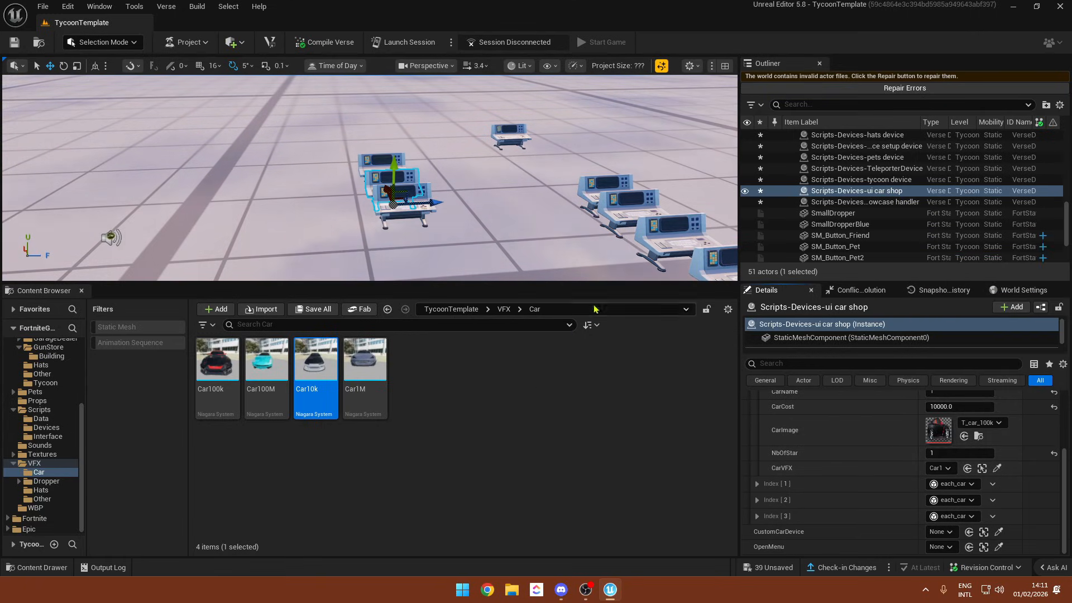
# - Assign the custom car device to the CustomCarDevice setting of the ui car shop device
pyautogui.click(941, 532)
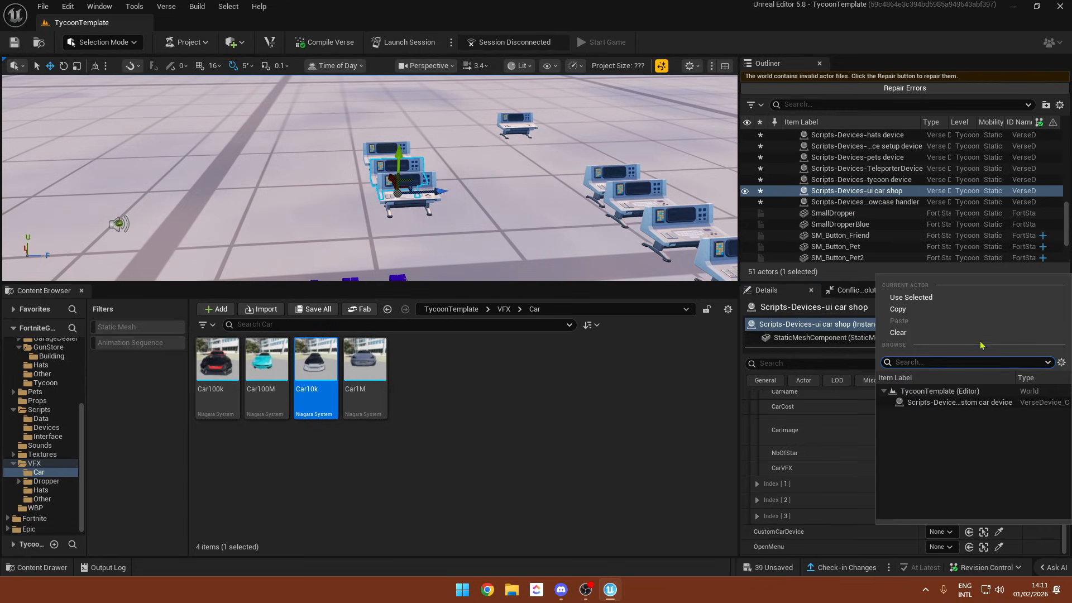
pyautogui.click(987, 404)
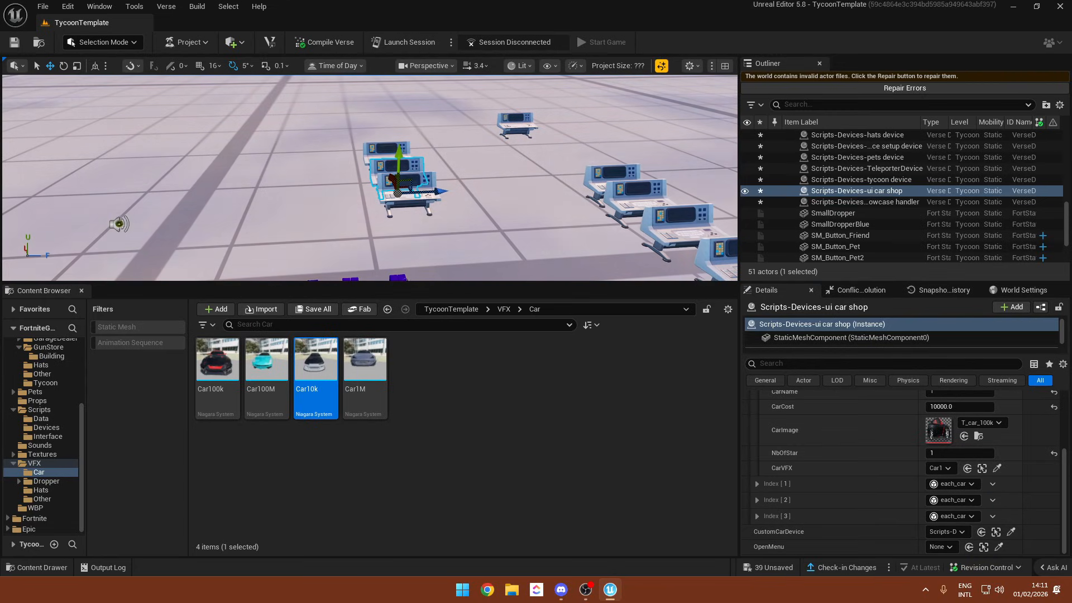
pyautogui.moveTo(371, 189); pyautogui.dragTo(416, 190, button='right')
pyautogui.click(371, 190)
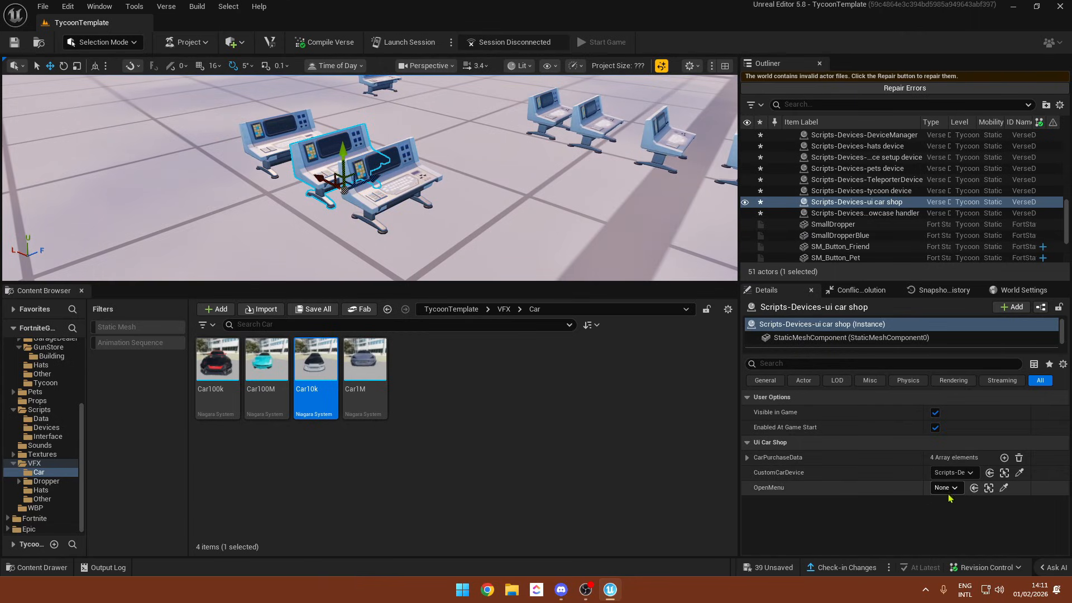
# - Duplicate an existing button device and place the copy on the floor beside the row of Verse device consoles
pyautogui.click(943, 488)
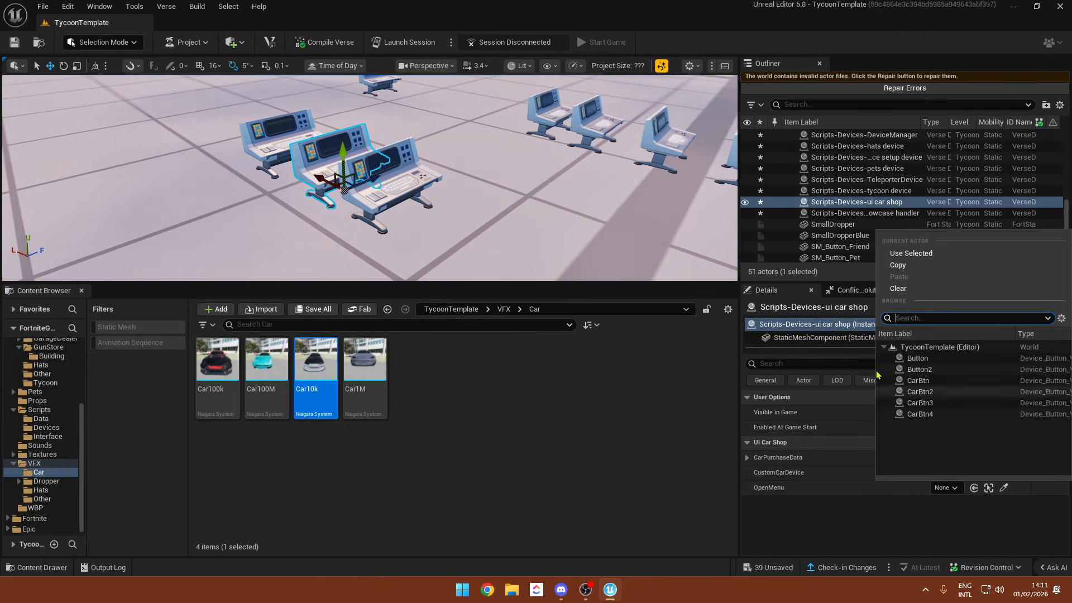
pyautogui.moveTo(376, 220); pyautogui.dragTo(340, 192, button='right')
pyautogui.click(376, 220)
pyautogui.click(360, 217)
pyautogui.keyDown('alt'); pyautogui.moveTo(366, 265); pyautogui.dragTo(430, 119); pyautogui.keyUp('alt')
pyautogui.moveTo(447, 184); pyautogui.dragTo(463, 131, button='right')
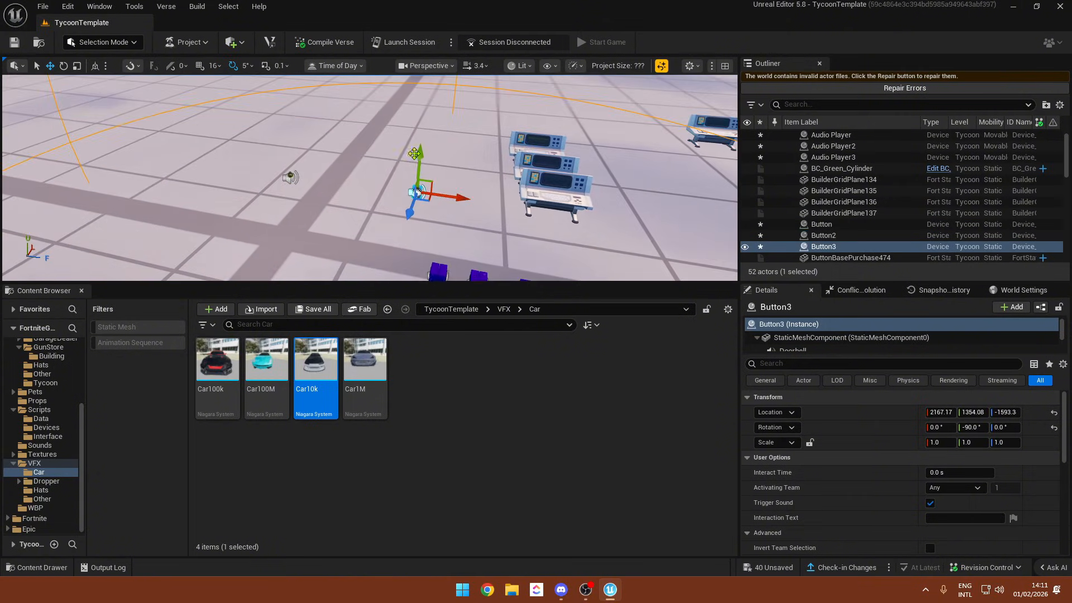
pyautogui.moveTo(414, 156); pyautogui.dragTo(411, 178)
pyautogui.moveTo(414, 223); pyautogui.dragTo(426, 194)
# - Assign Button3 to the OpenMenu setting of the ui car shop device
pyautogui.moveTo(427, 193); pyautogui.dragTo(492, 162, button='right')
pyautogui.click(427, 194)
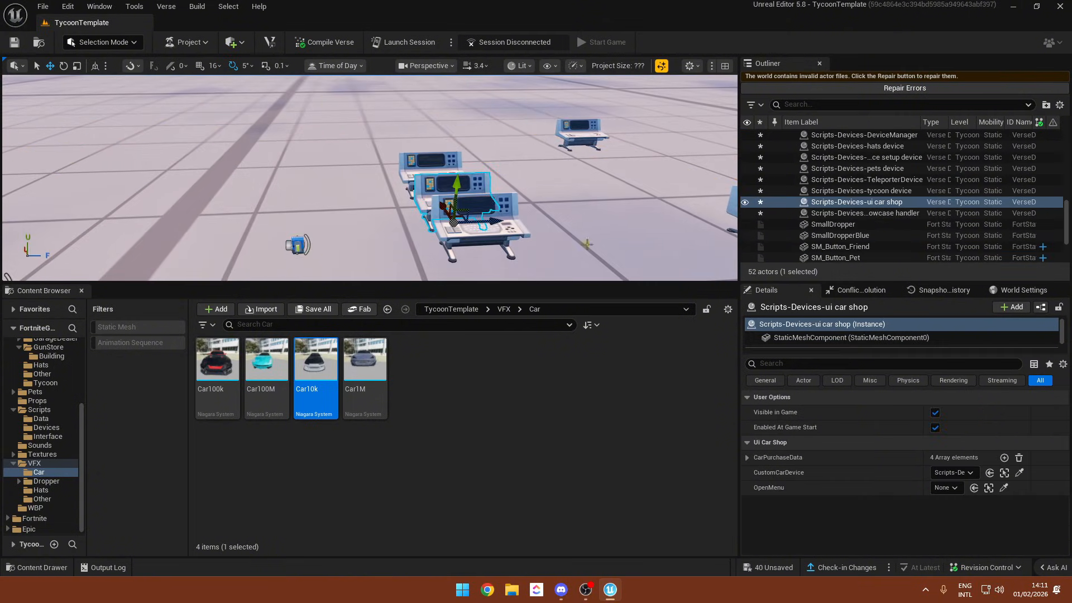
pyautogui.click(945, 487)
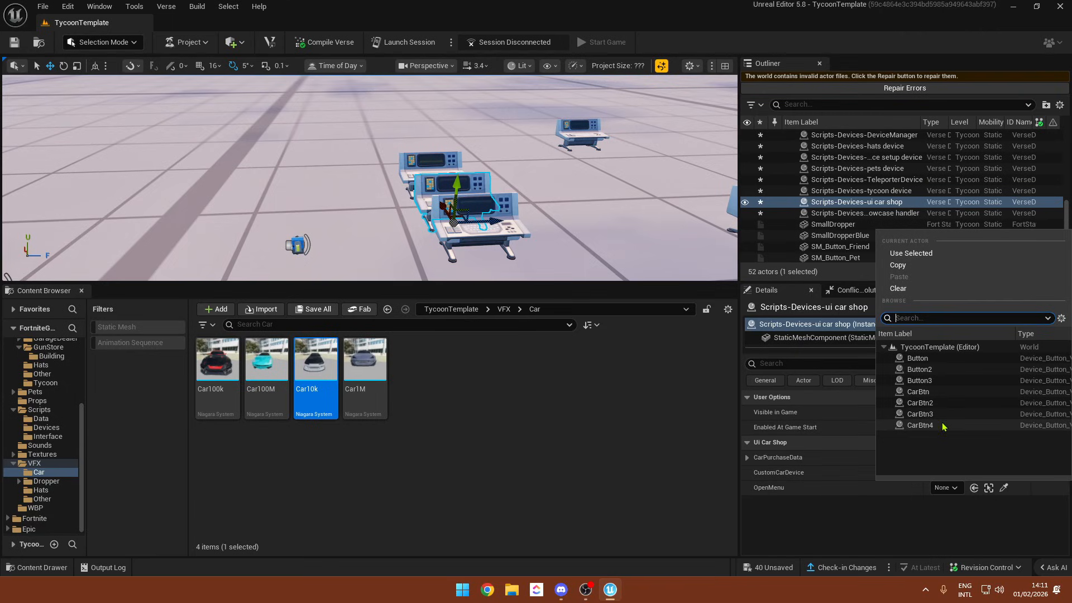
pyautogui.click(929, 382)
# - Search the Fortnite assets for "timer dev" and place a Timer Device near the vehicle showcase handler console
pyautogui.click(410, 157)
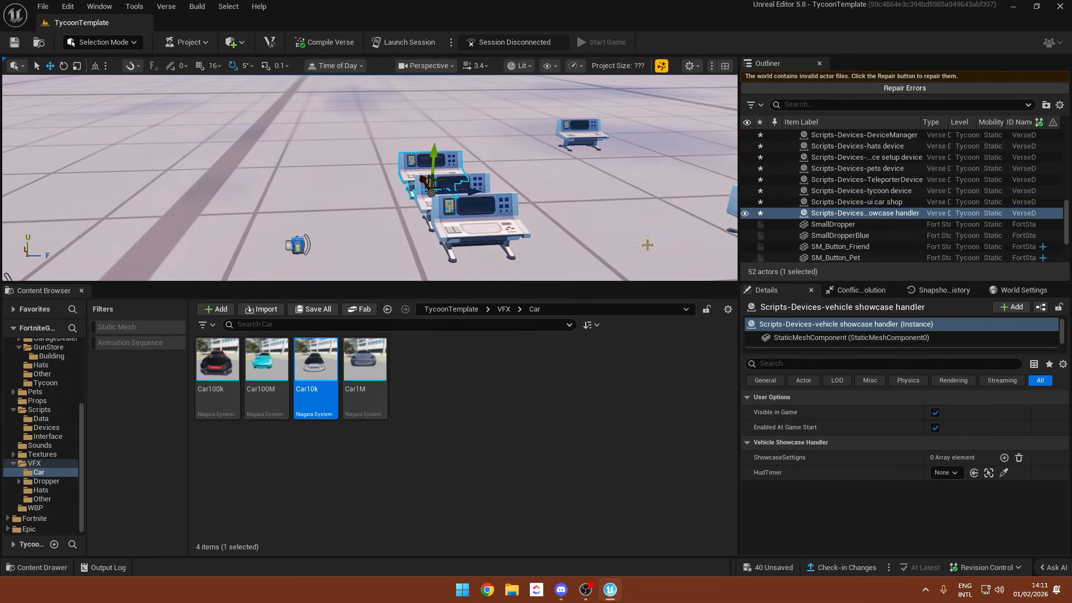
pyautogui.moveTo(646, 244); pyautogui.dragTo(501, 221, button='right')
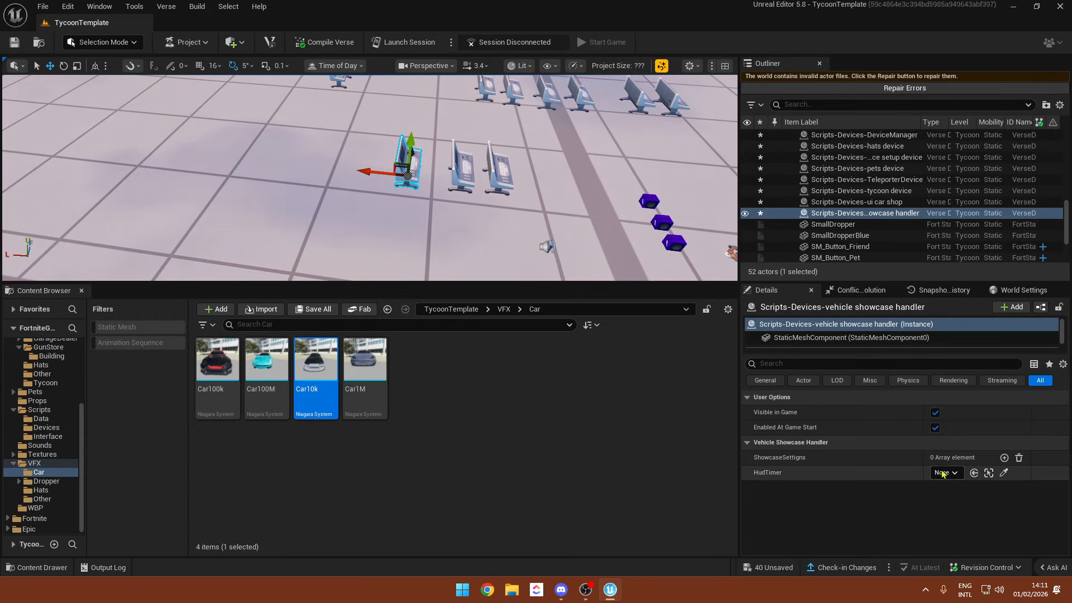
pyautogui.scroll(6, 24, 343)
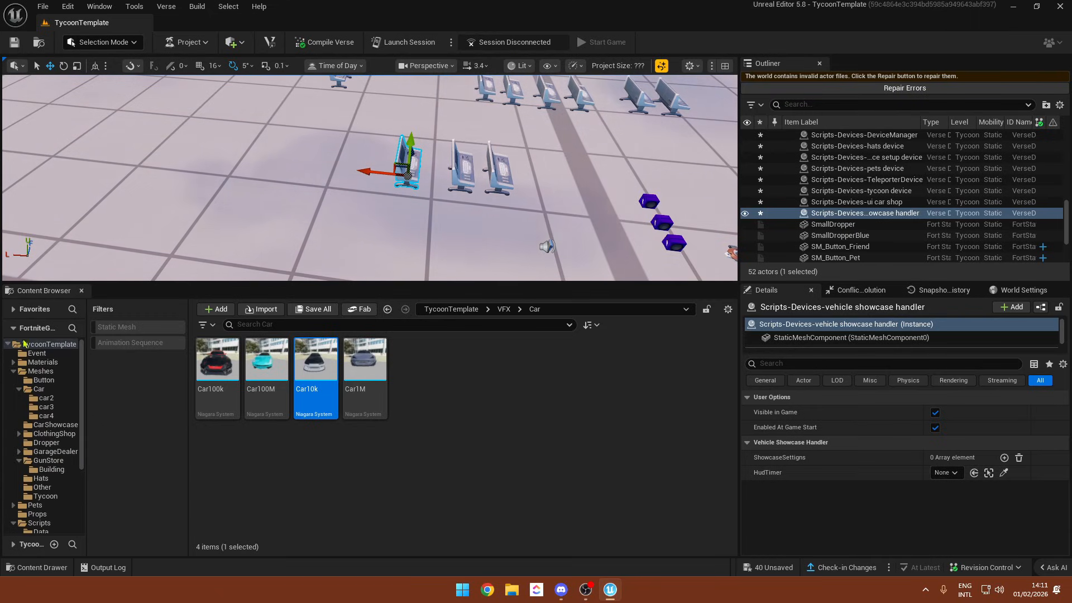
pyautogui.click(8, 345)
pyautogui.click(33, 354)
pyautogui.click(276, 325)
pyautogui.write('t')
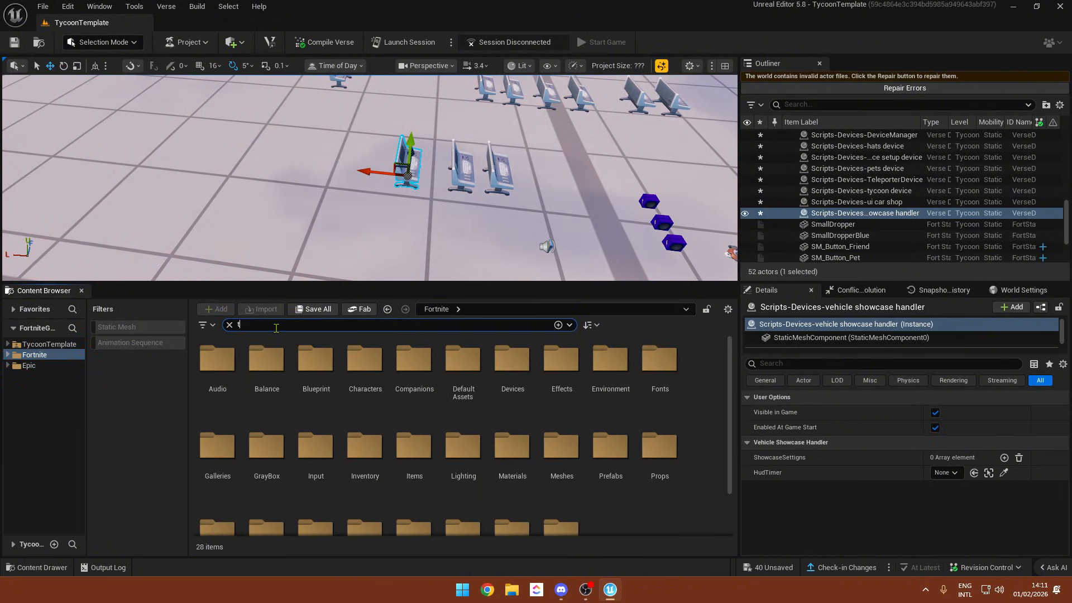
pyautogui.write('imer dev')
pyautogui.moveTo(266, 362); pyautogui.dragTo(243, 204)
# - Set the Timer Device's duration to 5 s and its timer name to "Showcase removed in:"
pyautogui.click(941, 473)
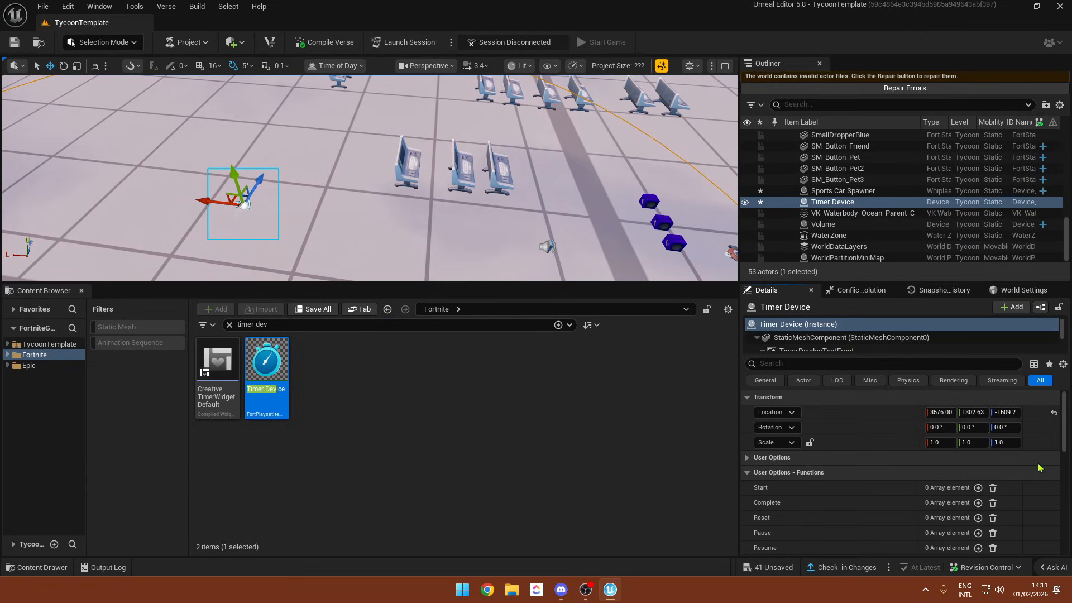
pyautogui.write('5')
pyautogui.press('Return')
pyautogui.scroll(-2, 952, 441)
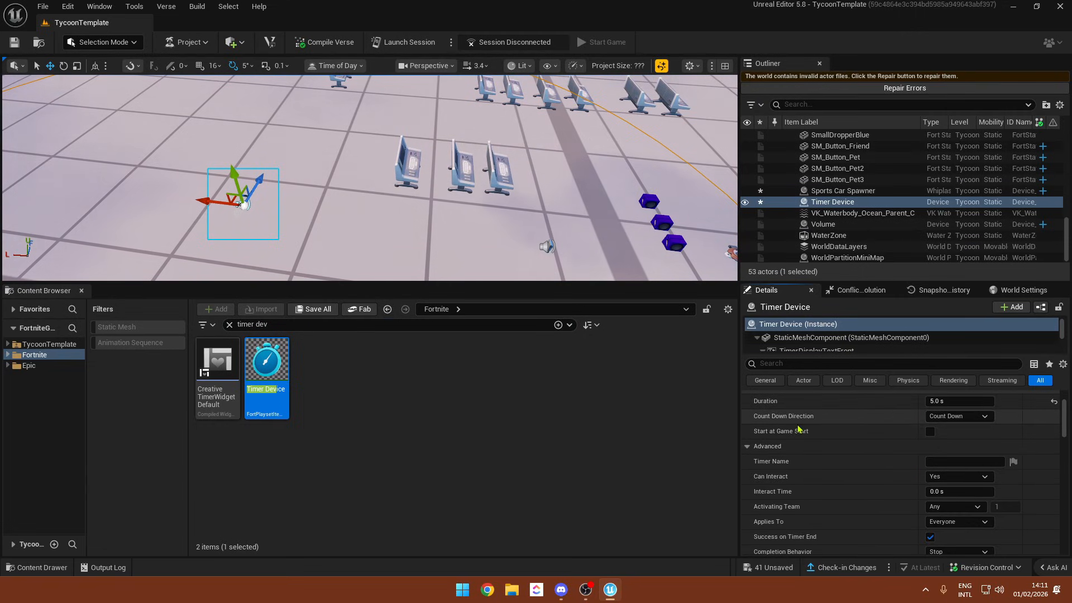
pyautogui.scroll(-1, 838, 430)
pyautogui.click(971, 427)
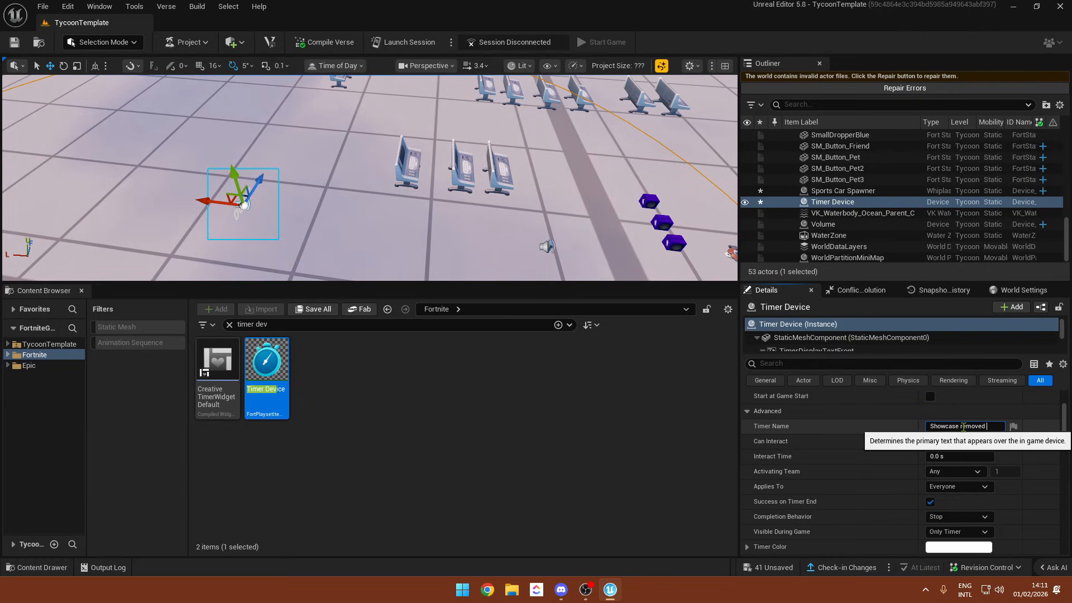
# - Turn off interaction with the Timer Device and make it apply to Player
pyautogui.scroll(-1, 949, 441)
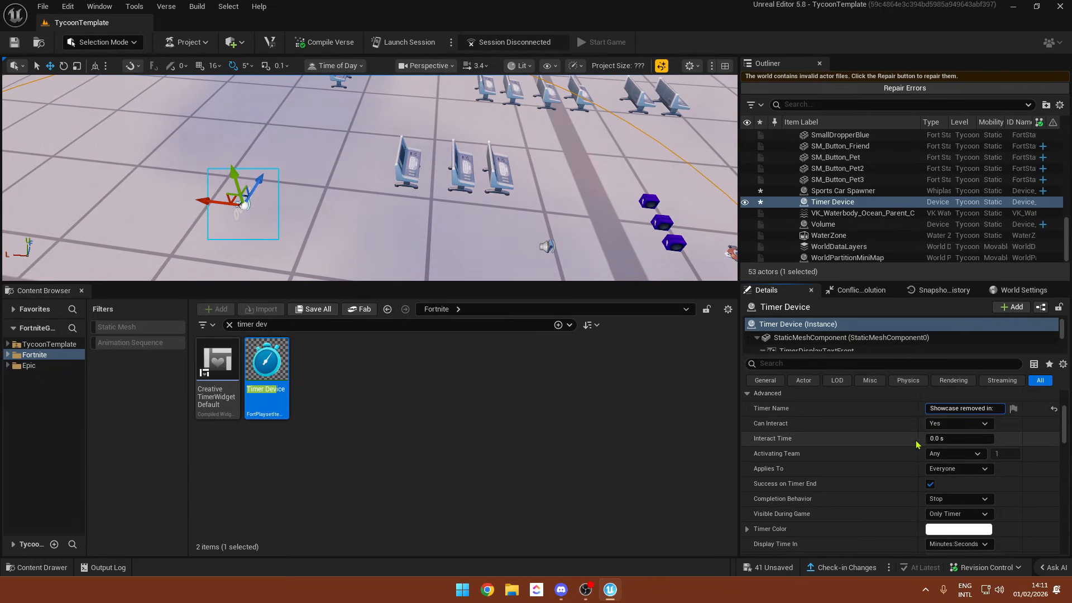
pyautogui.click(956, 423)
pyautogui.click(948, 437)
pyautogui.scroll(-2, 804, 446)
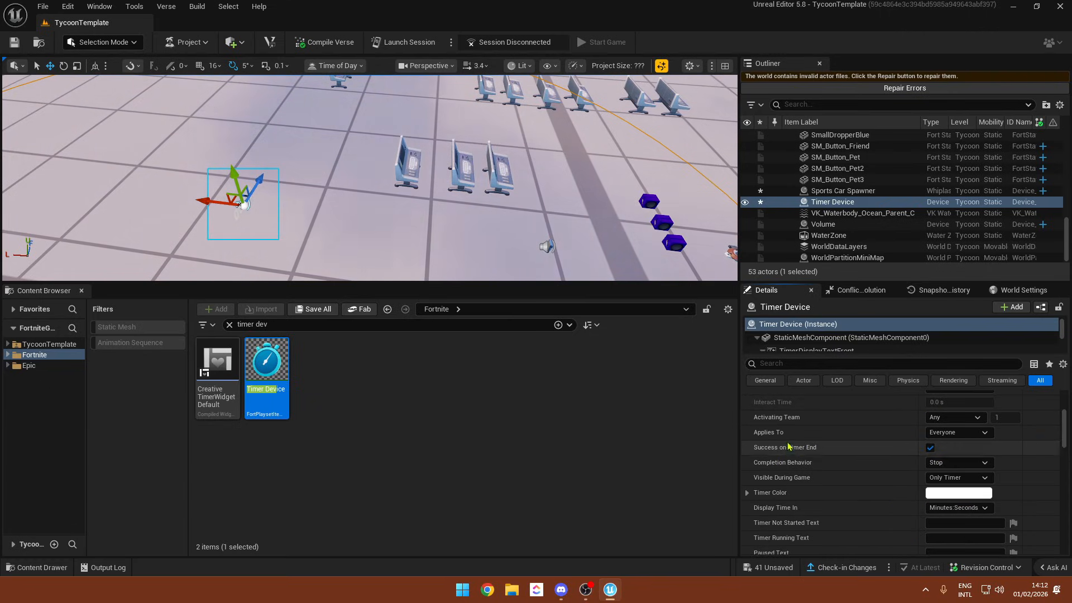
pyautogui.click(959, 436)
pyautogui.click(946, 446)
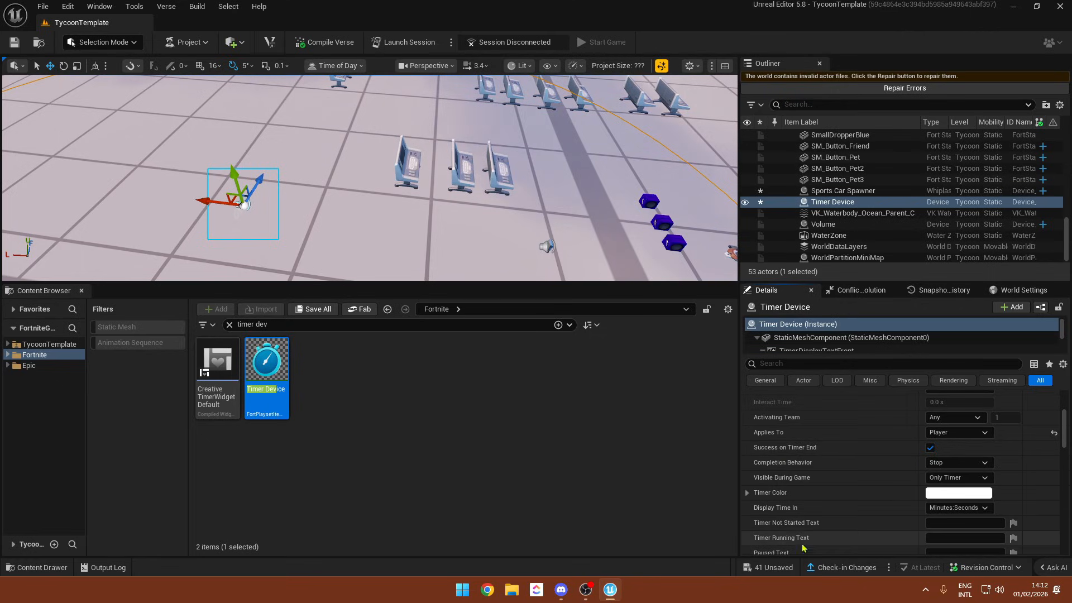
# - Make the Timer Device Hidden during the game and display its time as Seconds Only
pyautogui.click(949, 478)
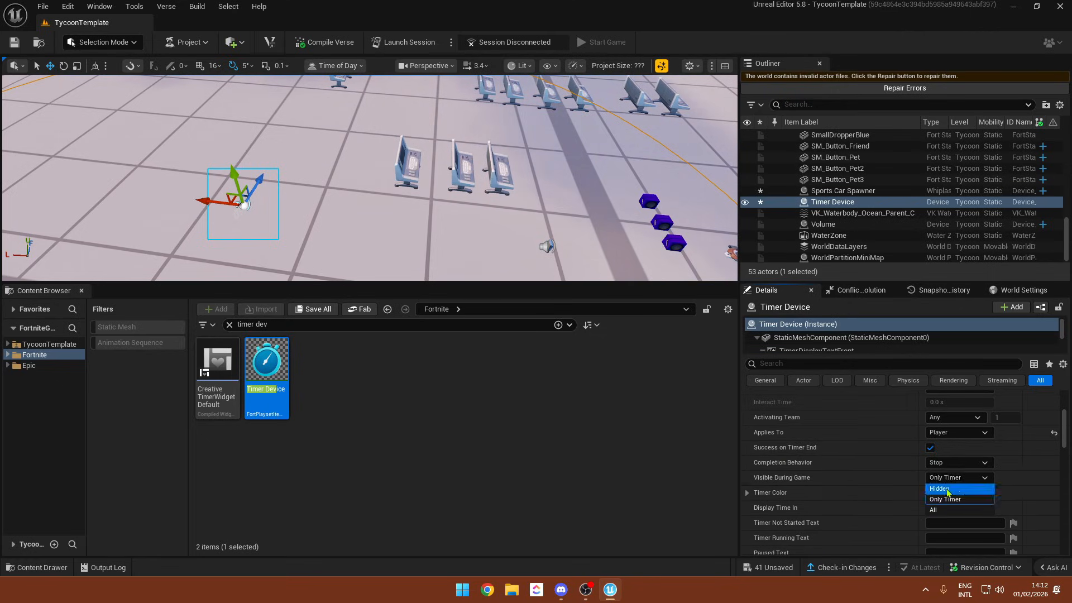
pyautogui.click(947, 489)
pyautogui.scroll(-2, 943, 486)
pyautogui.click(965, 473)
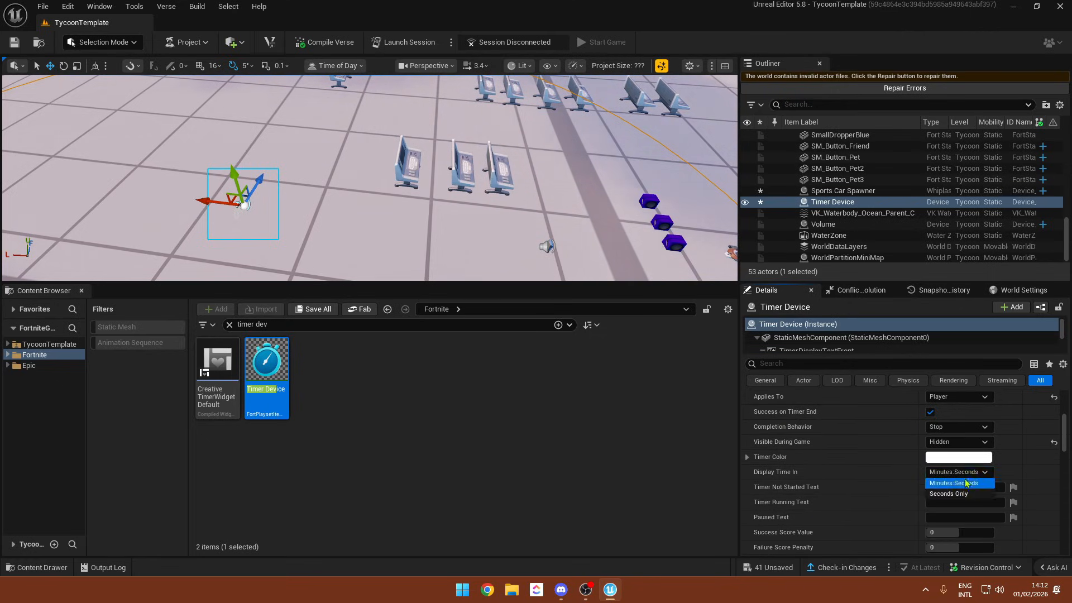
pyautogui.click(948, 494)
# - Set the Timer Device's running text to "Removed in" and check its remaining options
pyautogui.scroll(-2, 899, 494)
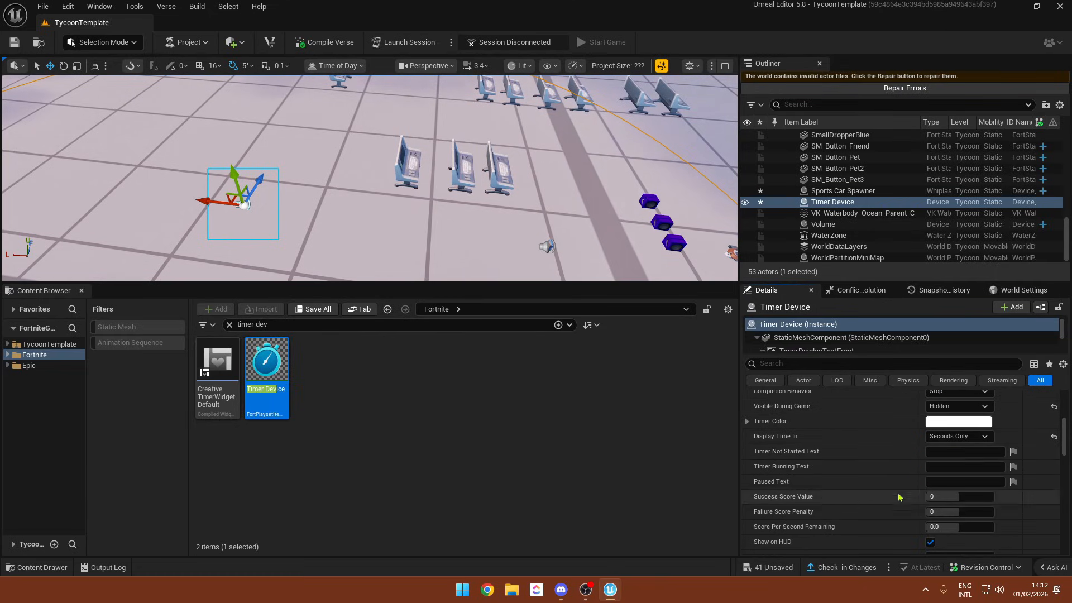
pyautogui.click(937, 467)
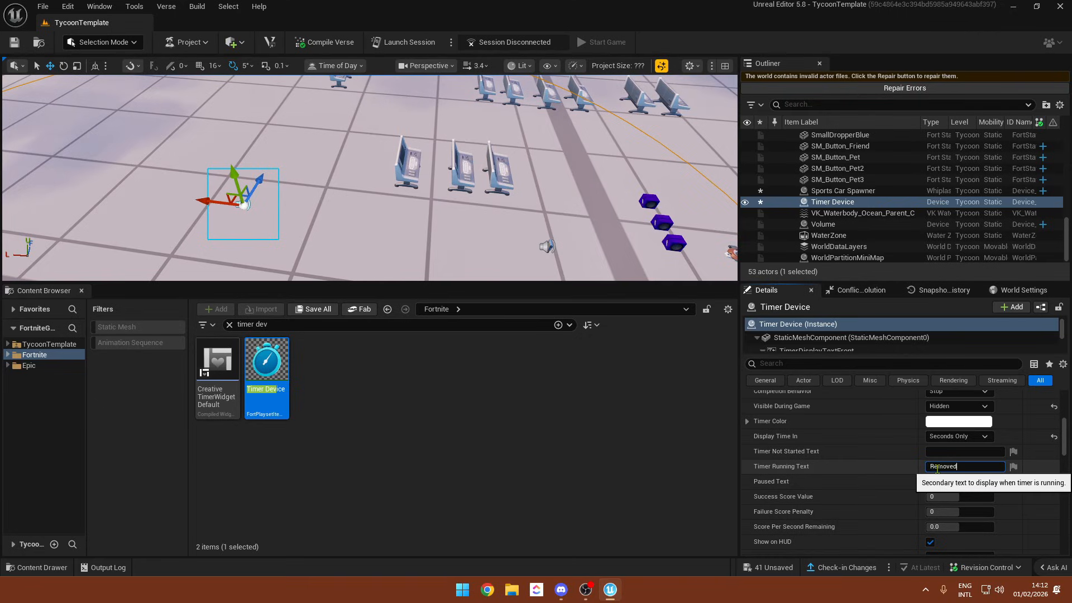
pyautogui.scroll(-3, 793, 489)
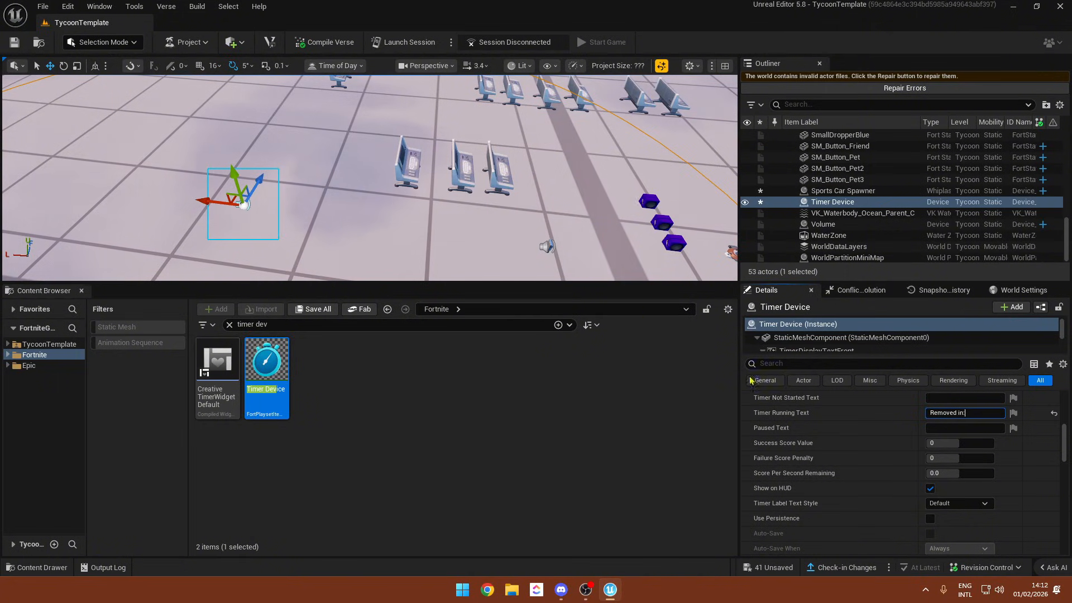
pyautogui.scroll(-4, 888, 455)
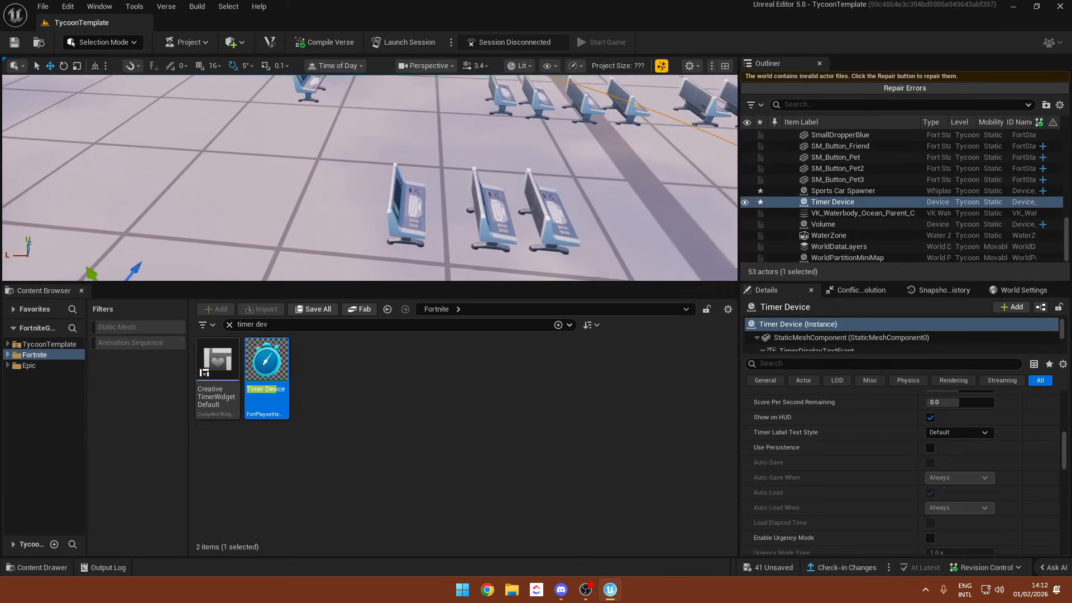
pyautogui.scroll(-7, 837, 461)
pyautogui.scroll(-6, 815, 465)
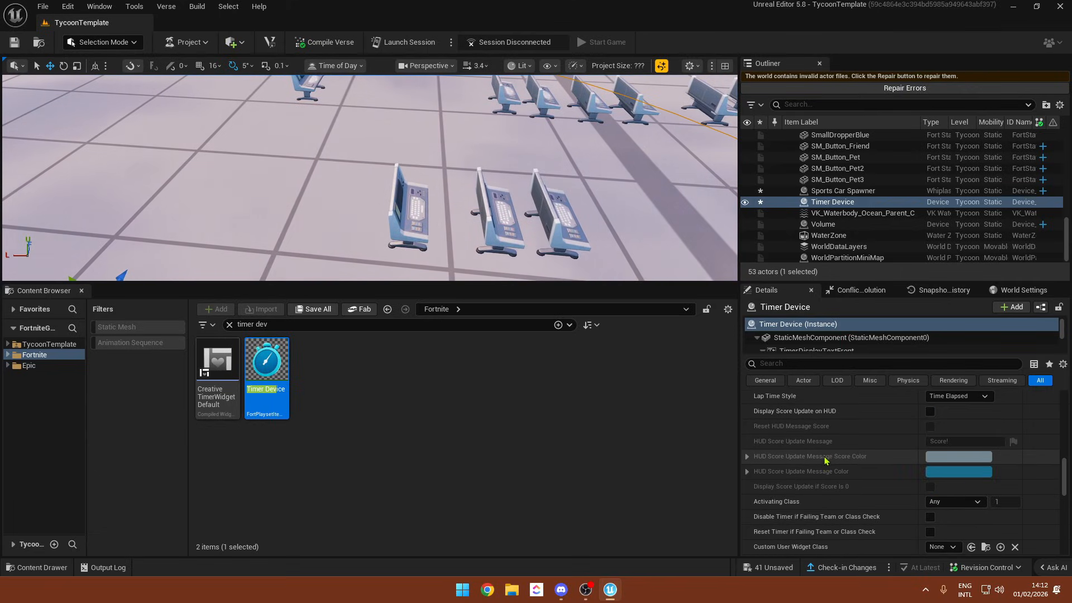
pyautogui.scroll(-7, 826, 457)
pyautogui.scroll(4, 829, 455)
# - Assign the Timer Device to the HudTimer setting of the vehicle showcase handler
pyautogui.click(384, 212)
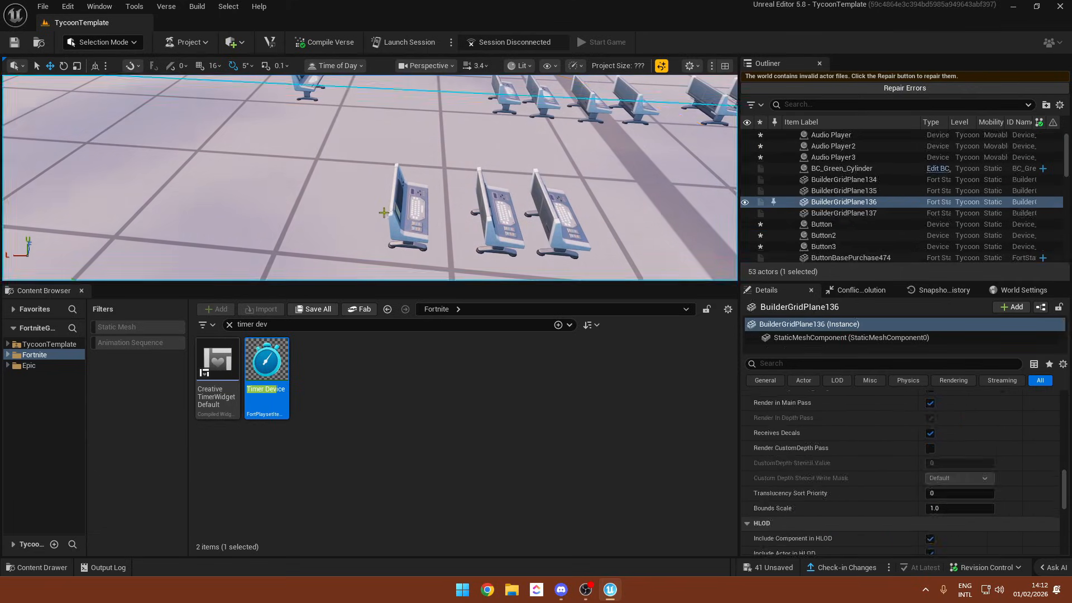
pyautogui.click(406, 207)
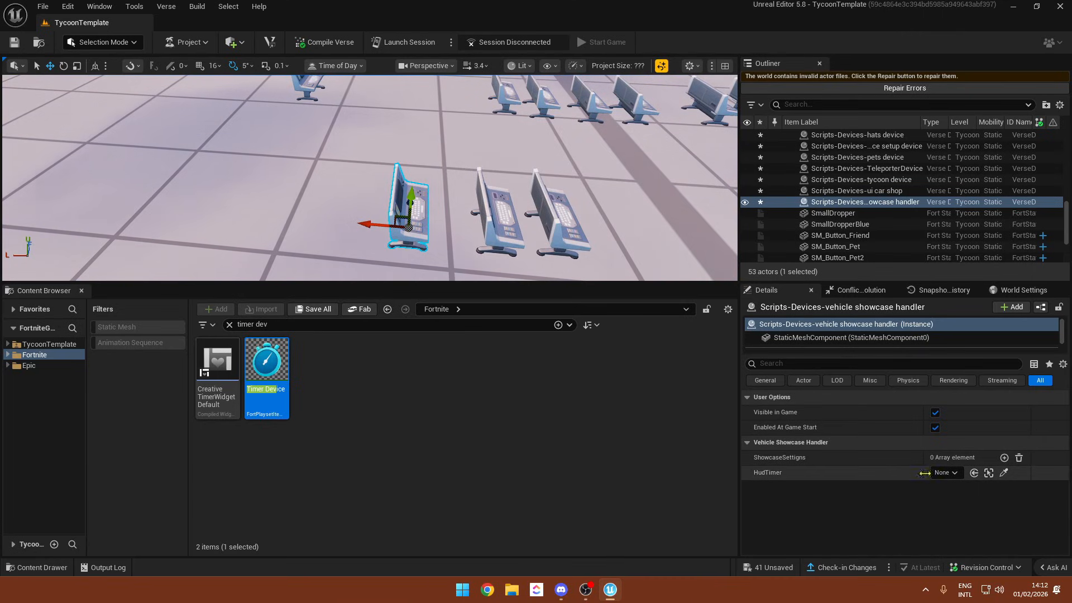
pyautogui.click(943, 472)
pyautogui.click(949, 344)
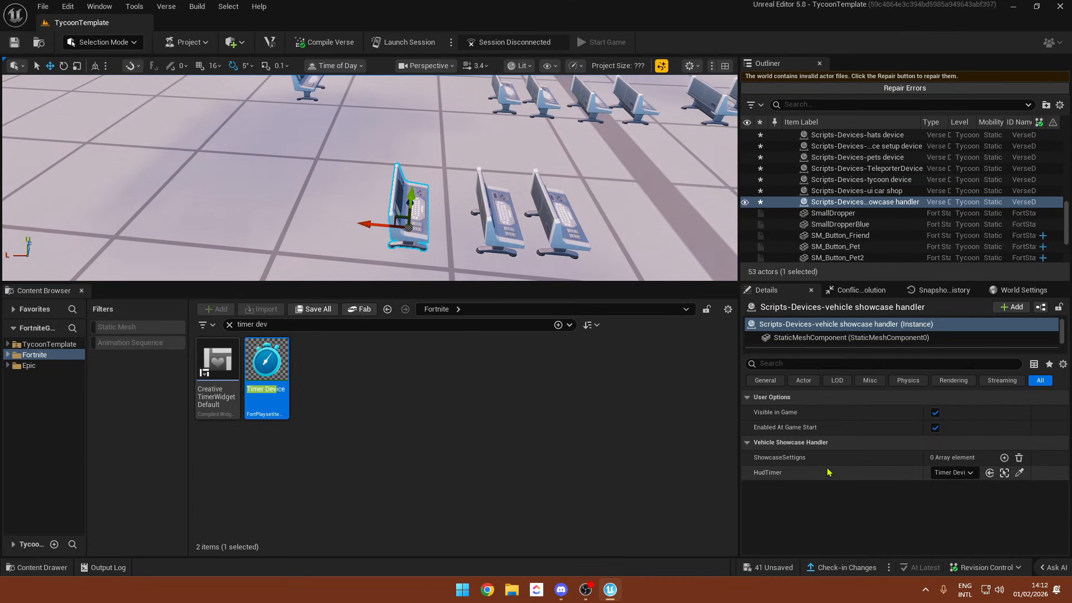
# - Add four elements to the vehicle showcase handler's showcase settings array
pyautogui.click(999, 457)
pyautogui.click(999, 457)
pyautogui.click(999, 457)
pyautogui.click(999, 457)
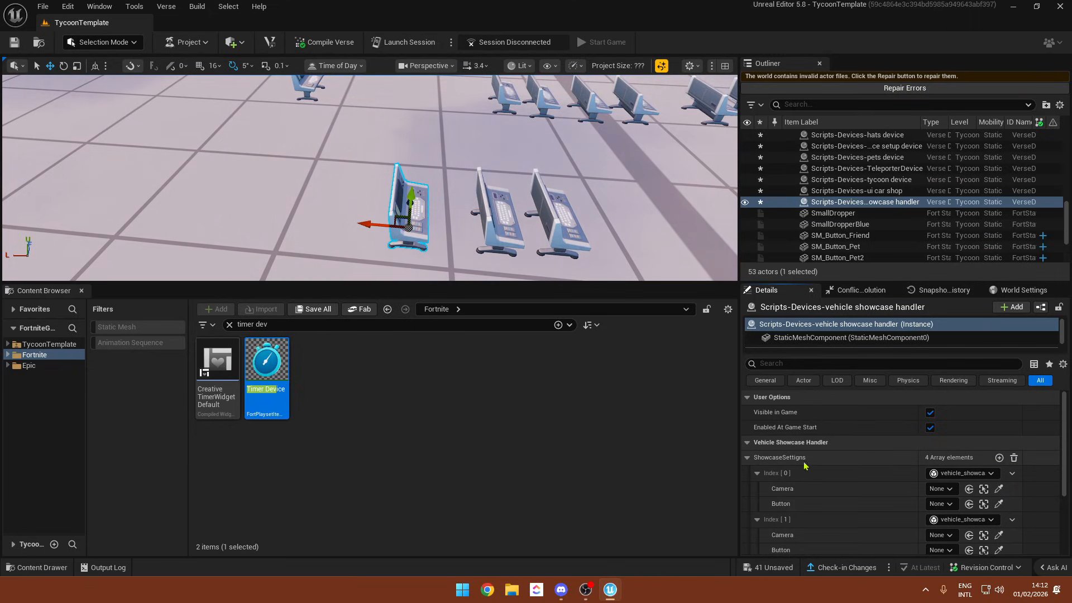
pyautogui.scroll(-1, 875, 469)
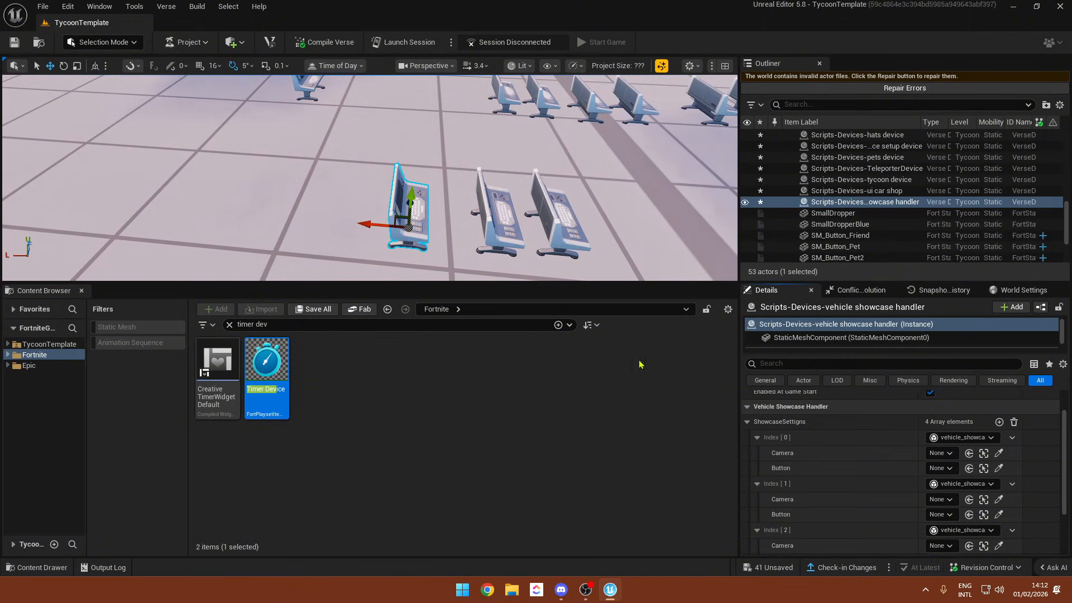
pyautogui.moveTo(580, 262); pyautogui.dragTo(335, 235, button='right')
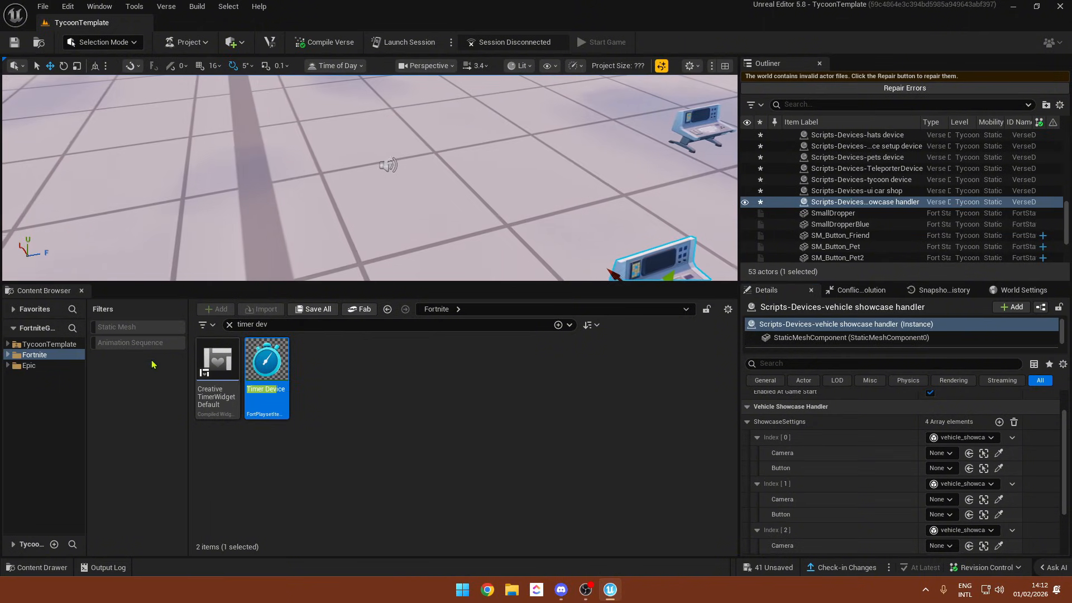
pyautogui.click(268, 325)
pyautogui.write('fixed point ca')
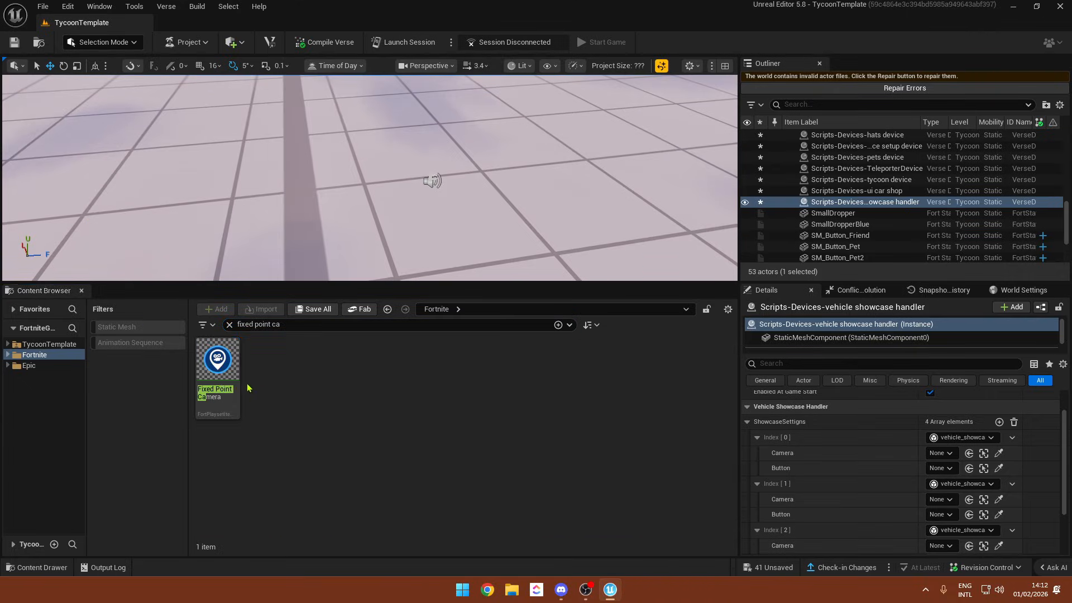
pyautogui.moveTo(218, 371); pyautogui.dragTo(358, 230)
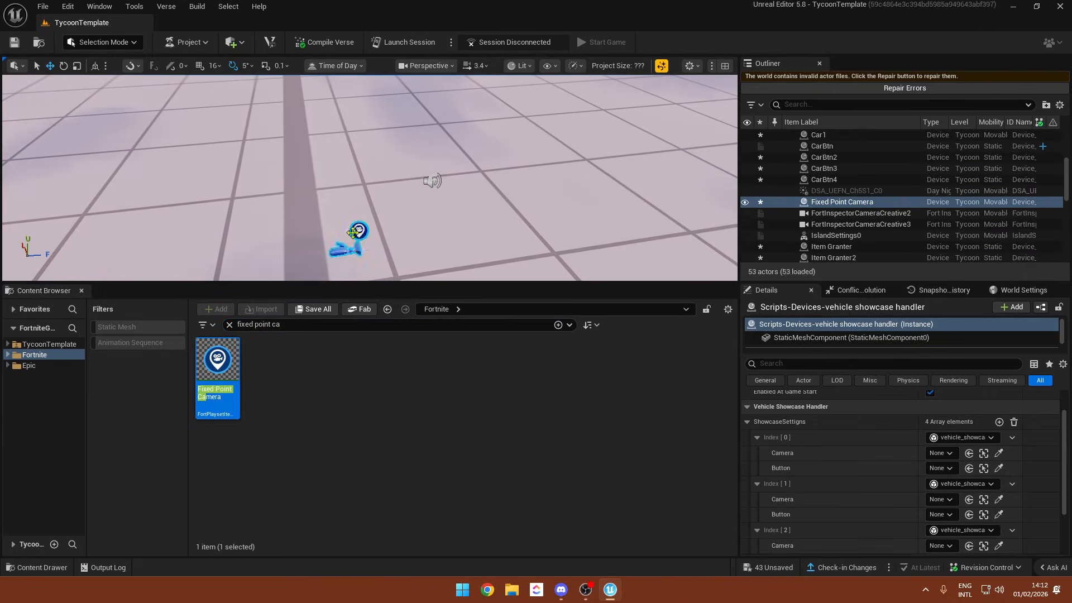
pyautogui.moveTo(366, 218); pyautogui.dragTo(362, 218, button='right')
pyautogui.moveTo(365, 215); pyautogui.dragTo(362, 159)
pyautogui.moveTo(363, 159); pyautogui.dragTo(447, 170, button='right')
pyautogui.press('Delete')
# - Search the Fortnite assets for "orbit camer" and place an Orbit Camera on the floor near the consoles
pyautogui.moveTo(302, 325); pyautogui.dragTo(168, 200)
pyautogui.write('orbit camer')
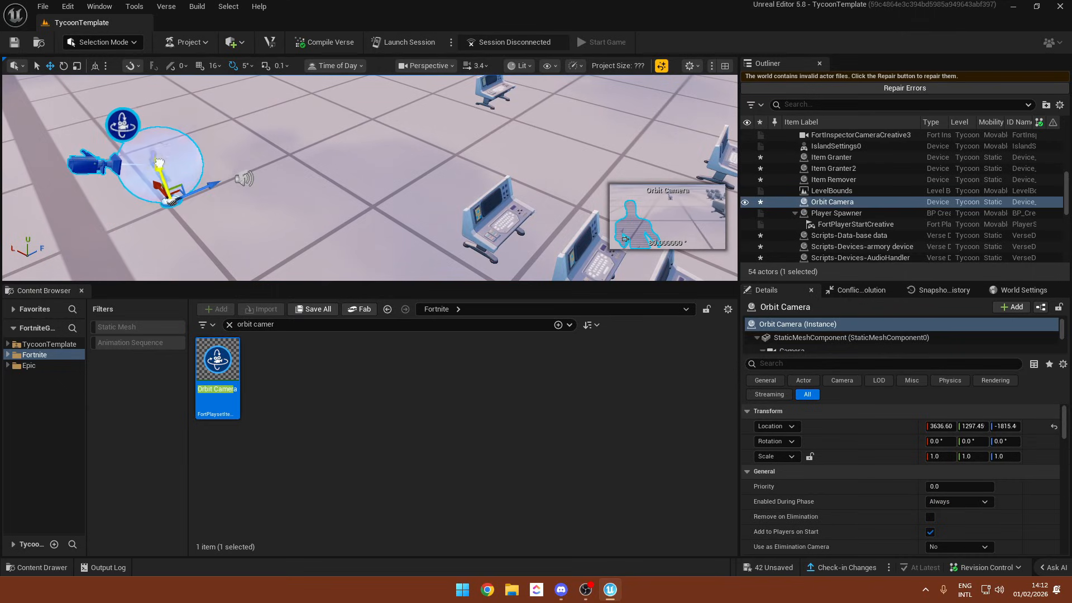
pyautogui.moveTo(678, 212); pyautogui.dragTo(1051, 211, button='right')
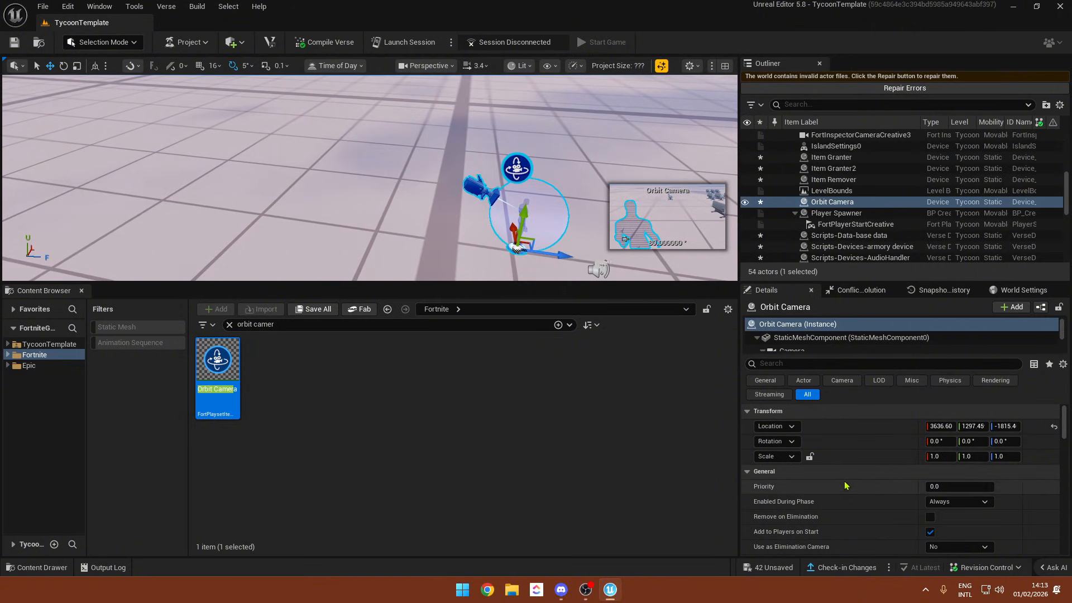
# - Set the Orbit Camera's Offset Y to 0 cm and disable Add to Players on Start, checking its remaining options
pyautogui.scroll(-4, 865, 458)
pyautogui.scroll(-8, 864, 458)
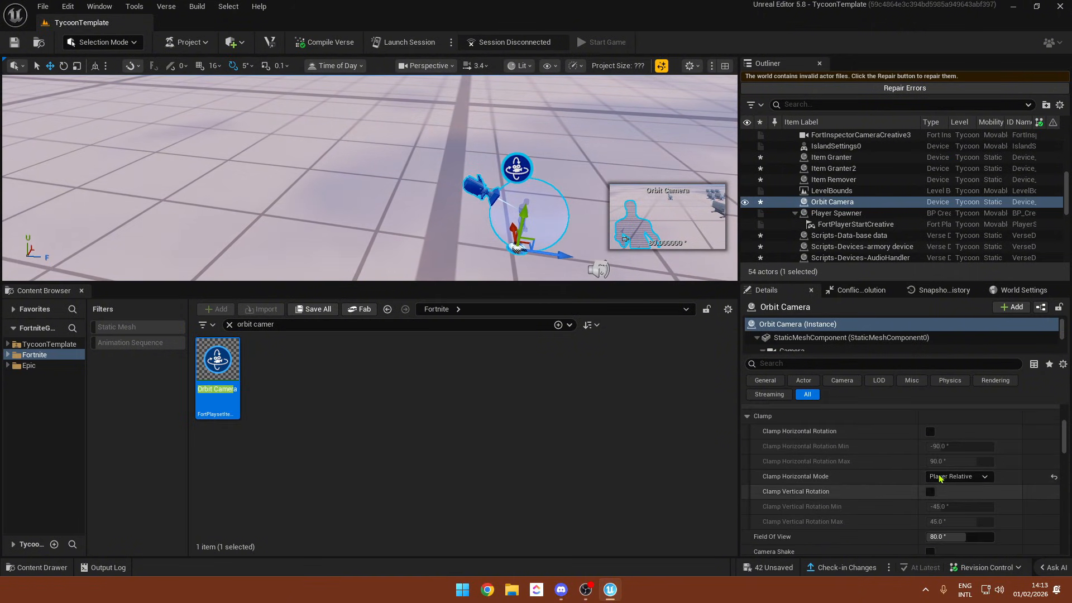
pyautogui.moveTo(949, 485)
pyautogui.mouseDown()
pyautogui.moveTo(1049, 485)
pyautogui.moveTo(958, 485)
pyautogui.mouseUp()
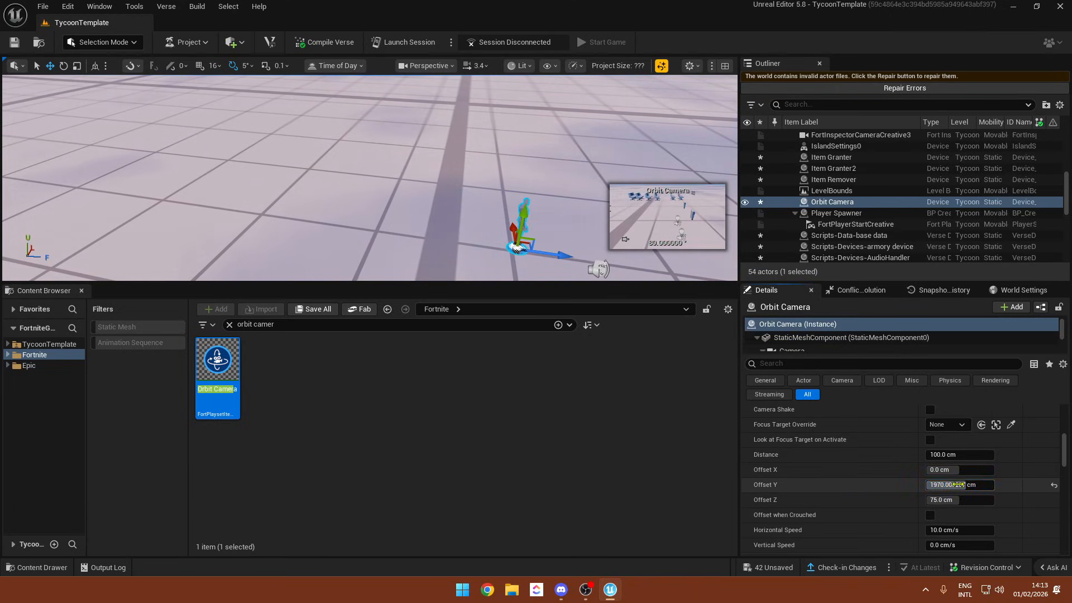
pyautogui.press('Return')
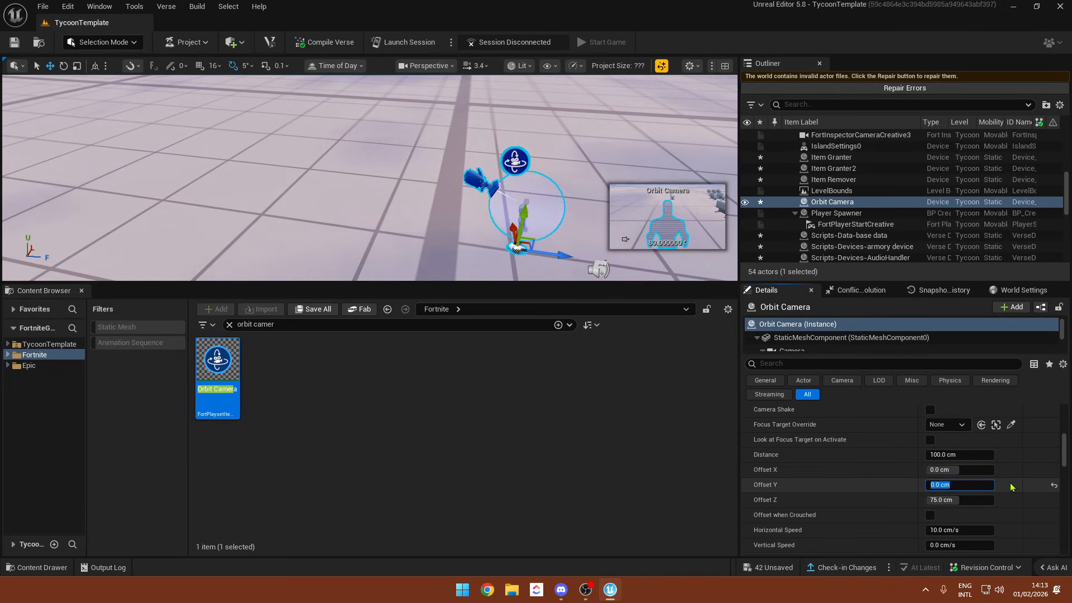
pyautogui.scroll(-5, 1005, 482)
pyautogui.scroll(-6, 948, 484)
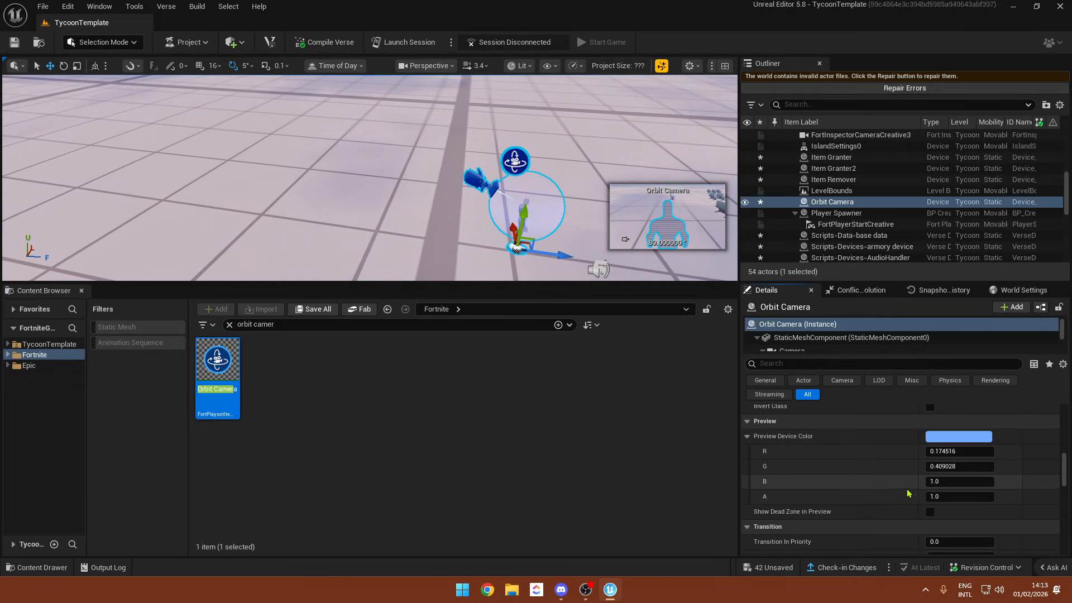
pyautogui.scroll(12, 875, 491)
pyautogui.scroll(4, 872, 481)
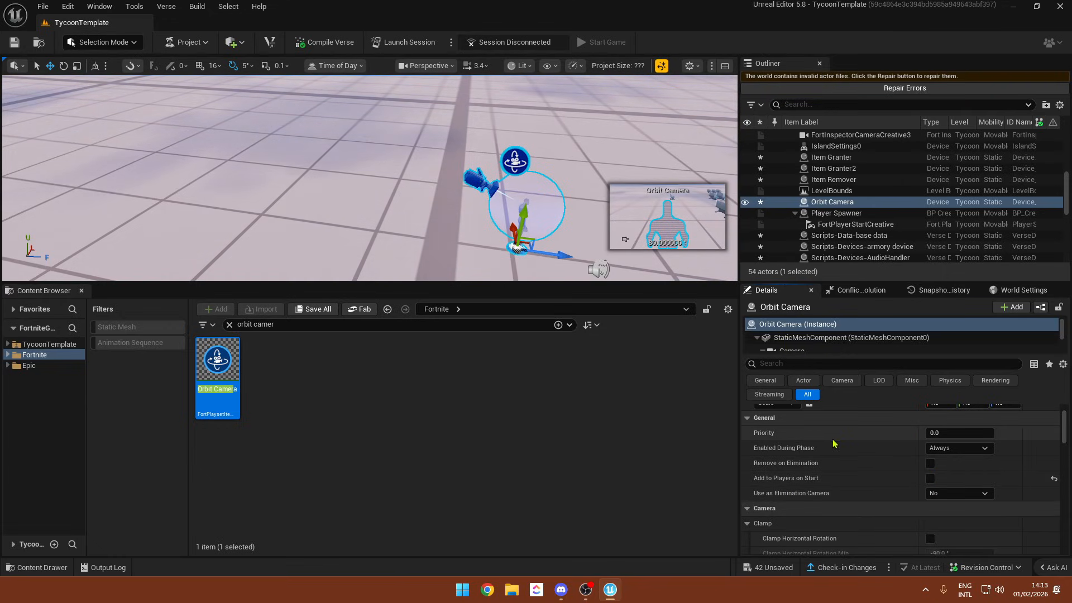
# - Assign the Orbit Camera to the Camera setting at Index 0 of the vehicle showcase handler's showcase settings
pyautogui.moveTo(599, 270); pyautogui.dragTo(648, 279, button='right')
pyautogui.moveTo(559, 228); pyautogui.dragTo(670, 234, button='right')
pyautogui.moveTo(616, 197); pyautogui.dragTo(488, 199, button='right')
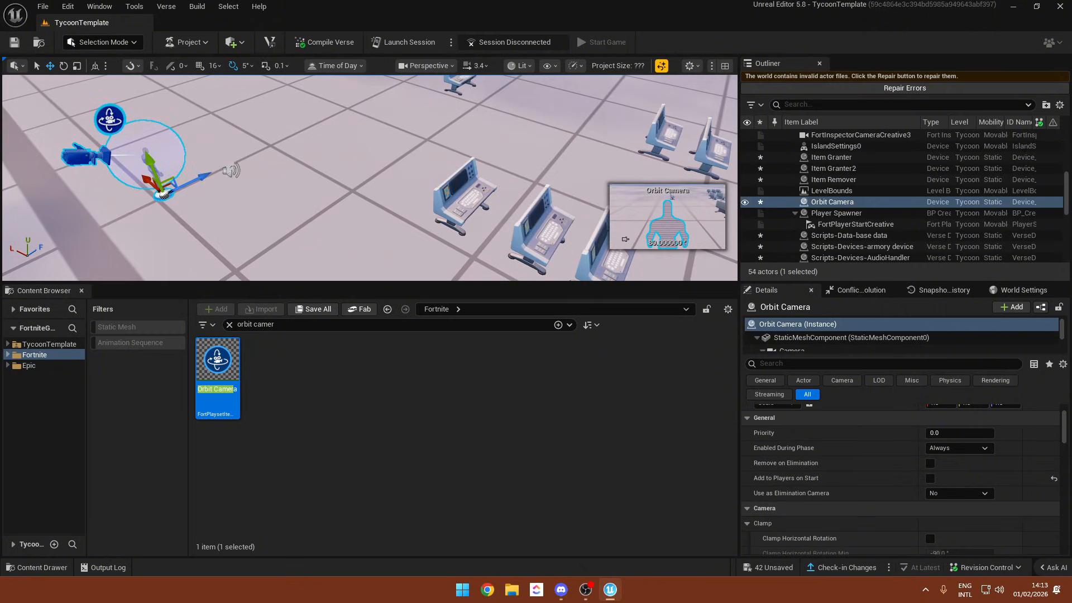
pyautogui.click(461, 193)
pyautogui.click(940, 435)
pyautogui.click(938, 301)
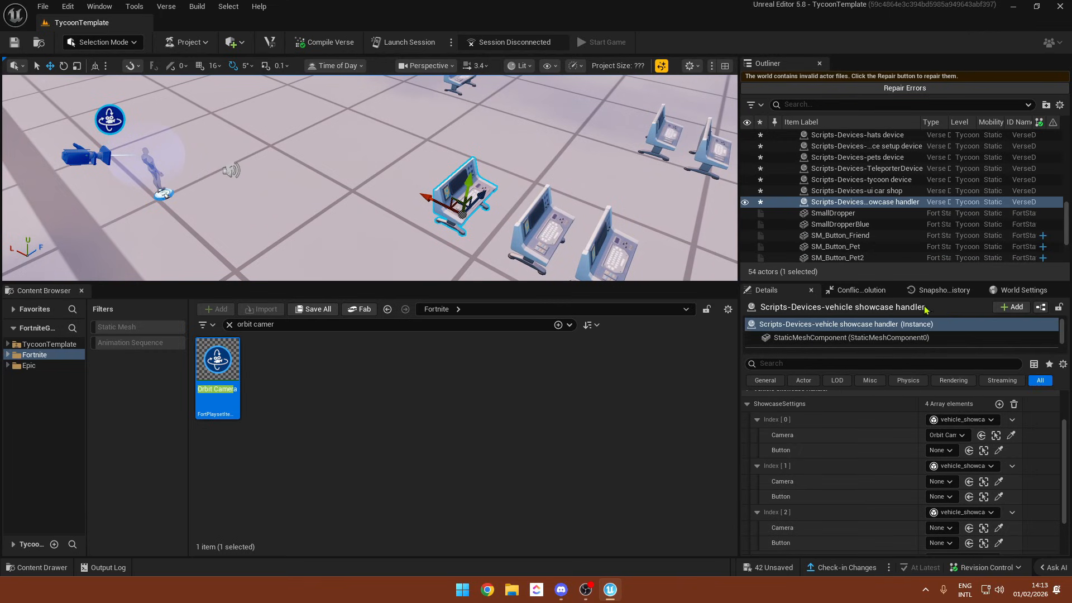
# - Place a copy of the button device near the Orbit Camera and assign Button4 to the Index 0 Button setting of the vehicle showcase handler
pyautogui.click(941, 451)
pyautogui.moveTo(491, 198); pyautogui.dragTo(620, 197, button='right')
pyautogui.click(418, 229)
pyautogui.keyDown('alt'); pyautogui.moveTo(454, 231); pyautogui.dragTo(150, 203); pyautogui.keyUp('alt')
pyautogui.click(316, 156)
pyautogui.click(941, 450)
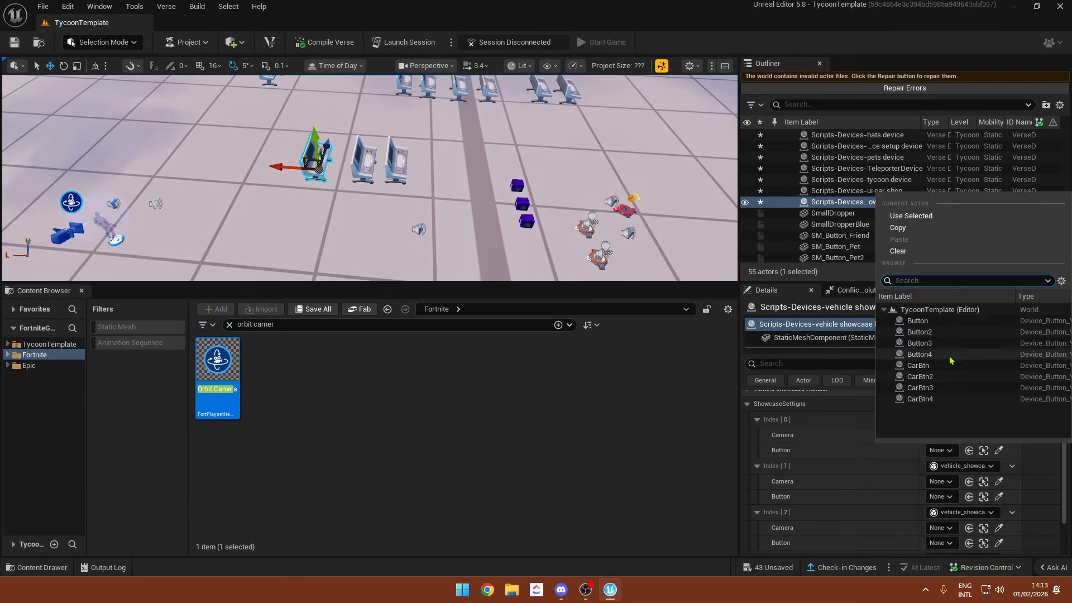
pyautogui.click(937, 358)
# - Duplicate Button4 and the Orbit Camera together three times, and review the vehicle showcase handler's remaining showcase entries
pyautogui.moveTo(581, 251); pyautogui.dragTo(357, 161, button='right')
pyautogui.click(575, 257)
pyautogui.click(404, 209)
pyautogui.rightClick(404, 209)
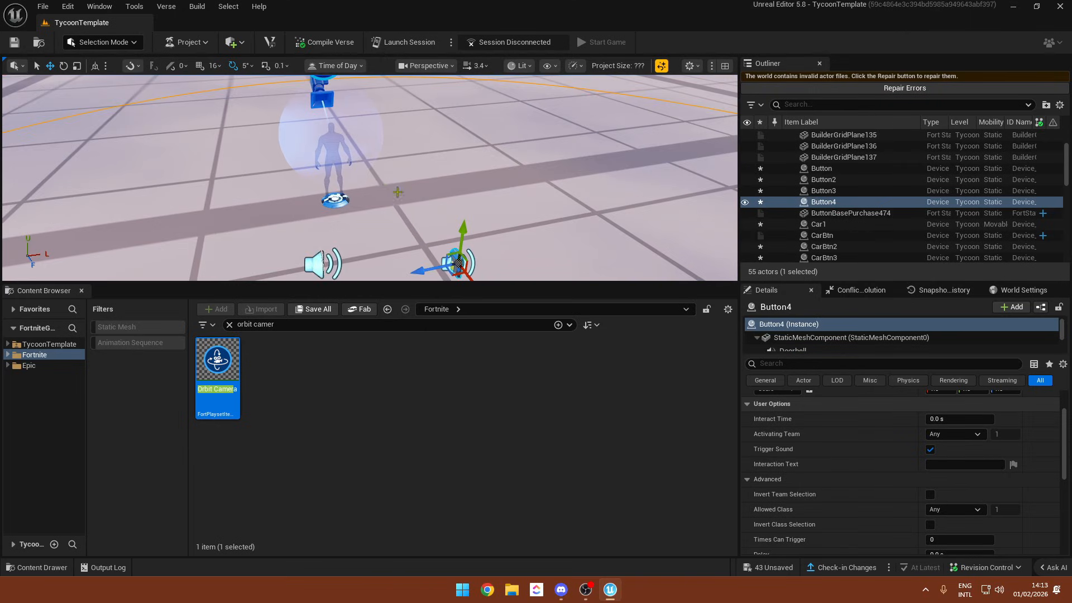
pyautogui.keyDown('shift'); pyautogui.click(336, 198); pyautogui.keyUp('shift')
pyautogui.moveTo(413, 134); pyautogui.dragTo(385, 159, button='right')
pyautogui.keyDown('alt'); pyautogui.moveTo(413, 160); pyautogui.dragTo(687, 130); pyautogui.keyUp('alt')
pyautogui.moveTo(687, 130); pyautogui.dragTo(446, 142, button='right')
pyautogui.click(391, 246)
pyautogui.scroll(-3, 911, 481)
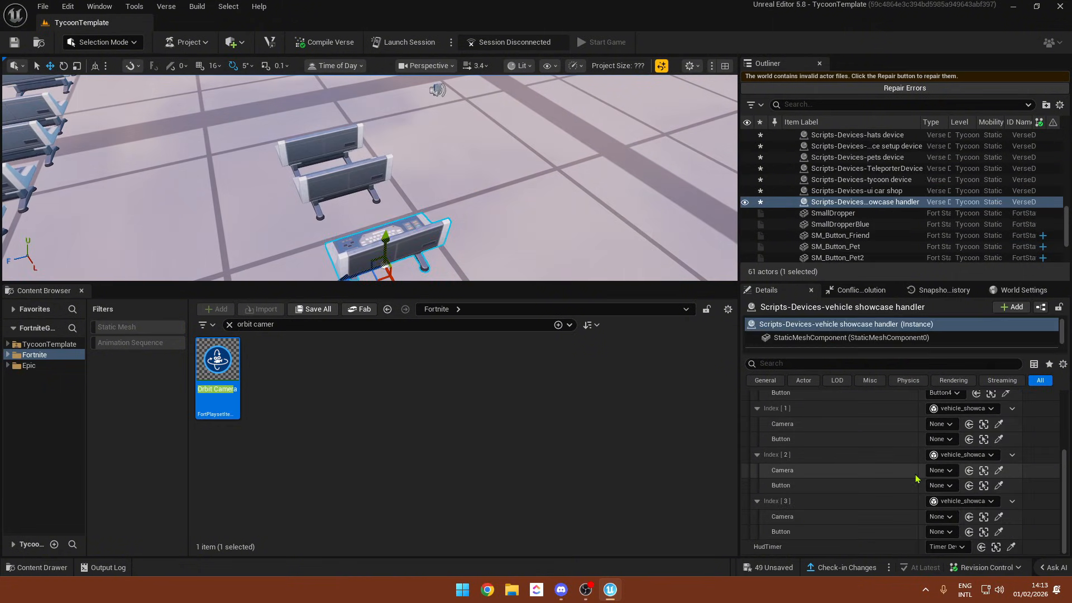
# - Find and select the DeviceManager device among the Verse device consoles
pyautogui.moveTo(512, 169); pyautogui.dragTo(391, 231, button='right')
pyautogui.click(391, 231)
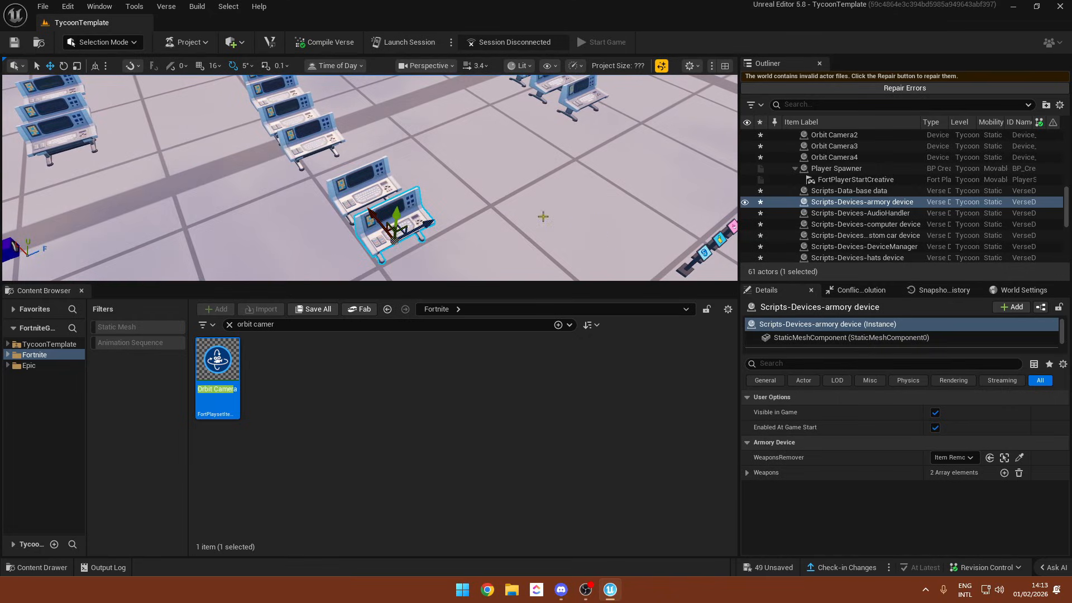
pyautogui.moveTo(543, 216); pyautogui.dragTo(642, 215, button='right')
pyautogui.click(362, 208)
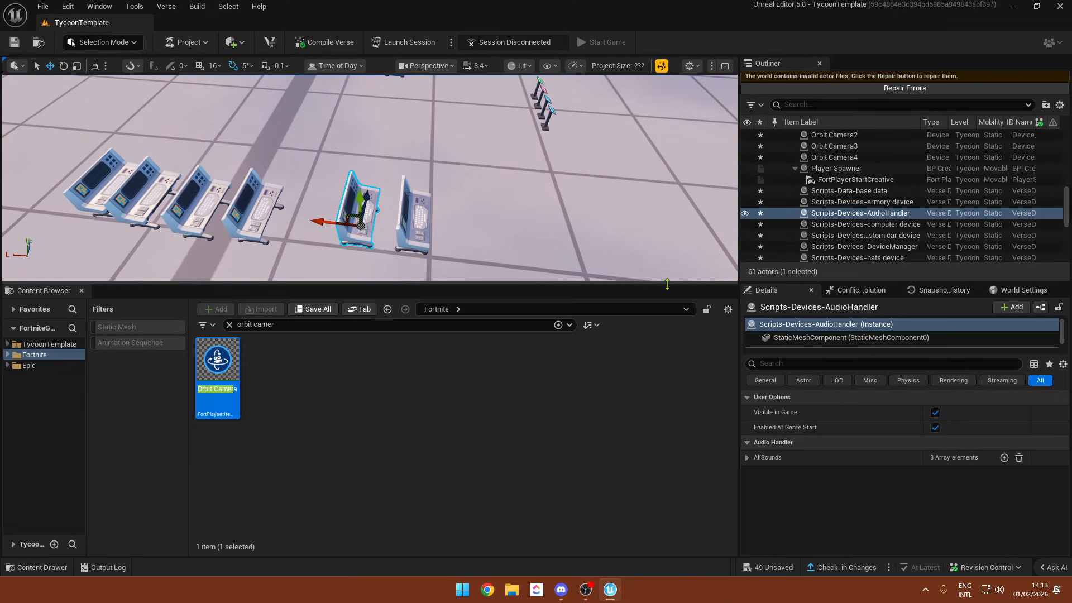
pyautogui.moveTo(559, 217); pyautogui.dragTo(433, 230, button='right')
pyautogui.click(400, 201)
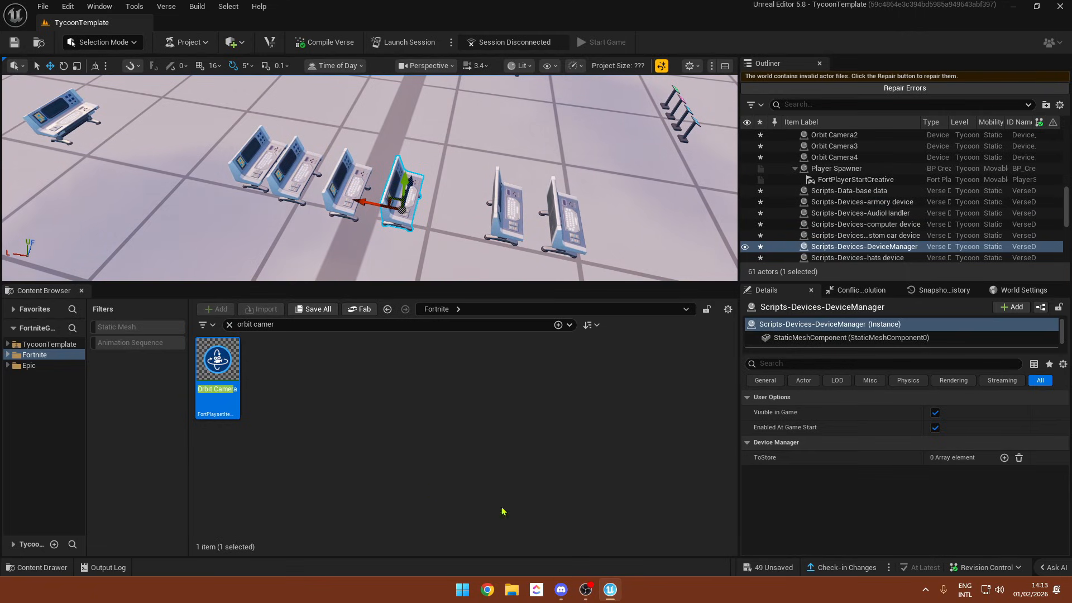
# - Switch to Visual Studio Code and examine the device order and DeviceMap definition in manager_device.verse, placing its window beside the editor
pyautogui.click(144, 6)
pyautogui.click(166, 6)
pyautogui.click(212, 86)
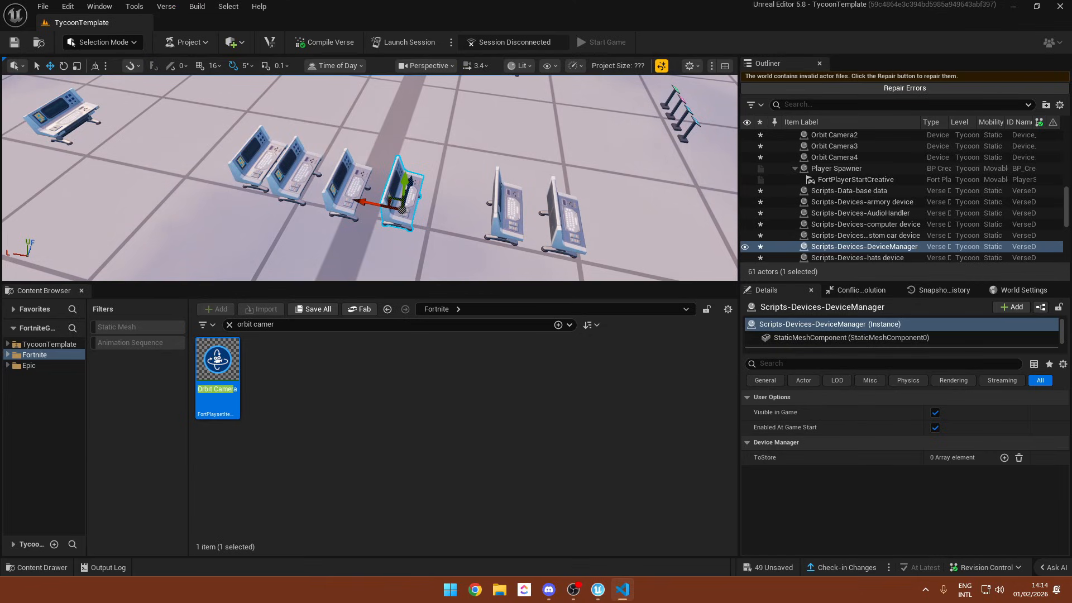
pyautogui.moveTo(403, 176); pyautogui.dragTo(463, 177, button='right')
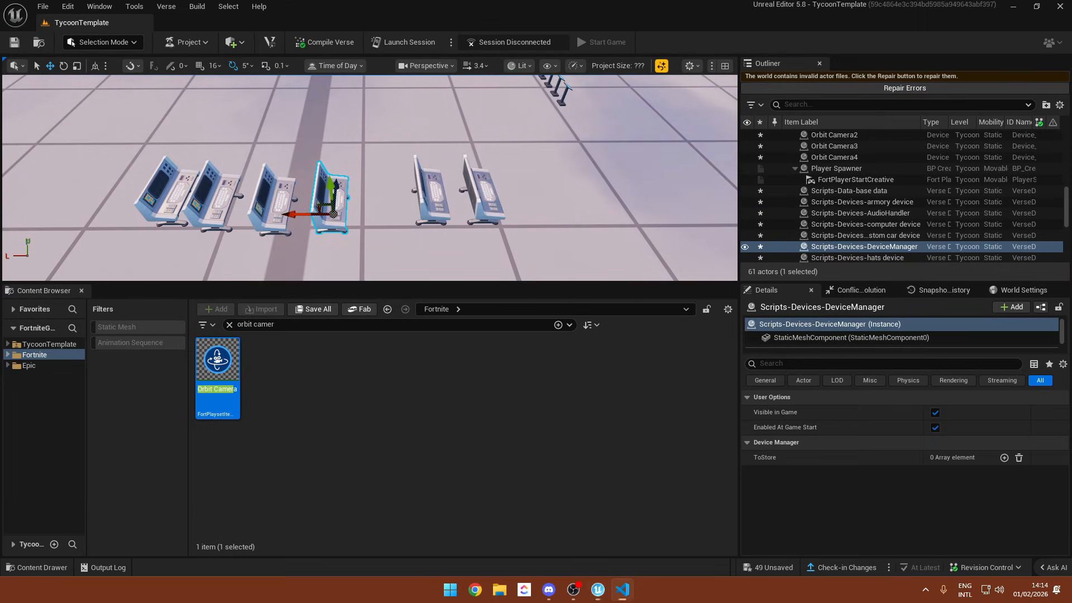
pyautogui.click(623, 589)
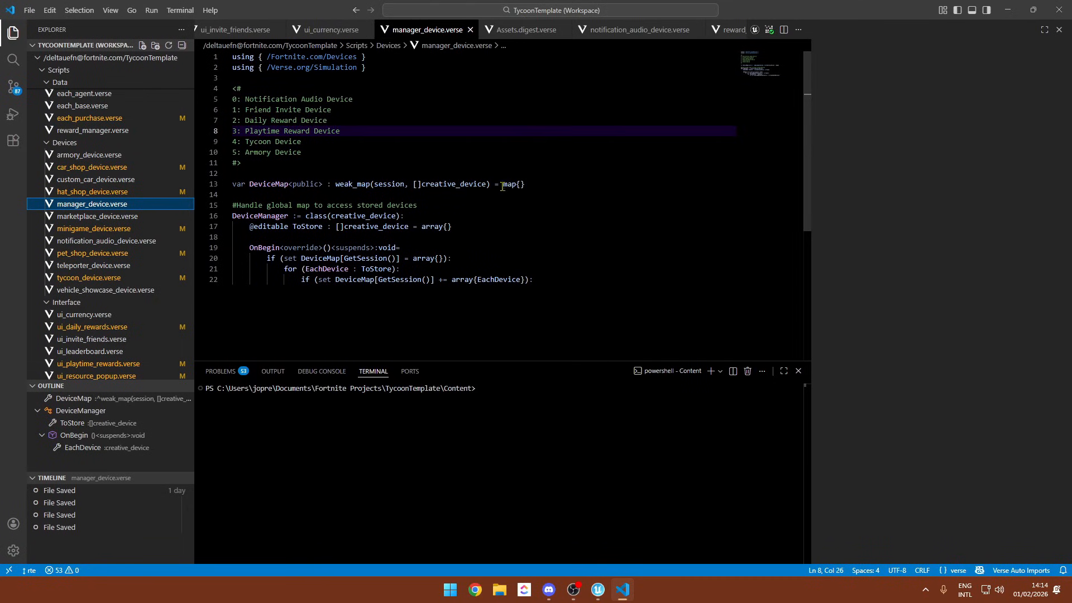
pyautogui.moveTo(374, 184); pyautogui.dragTo(482, 183)
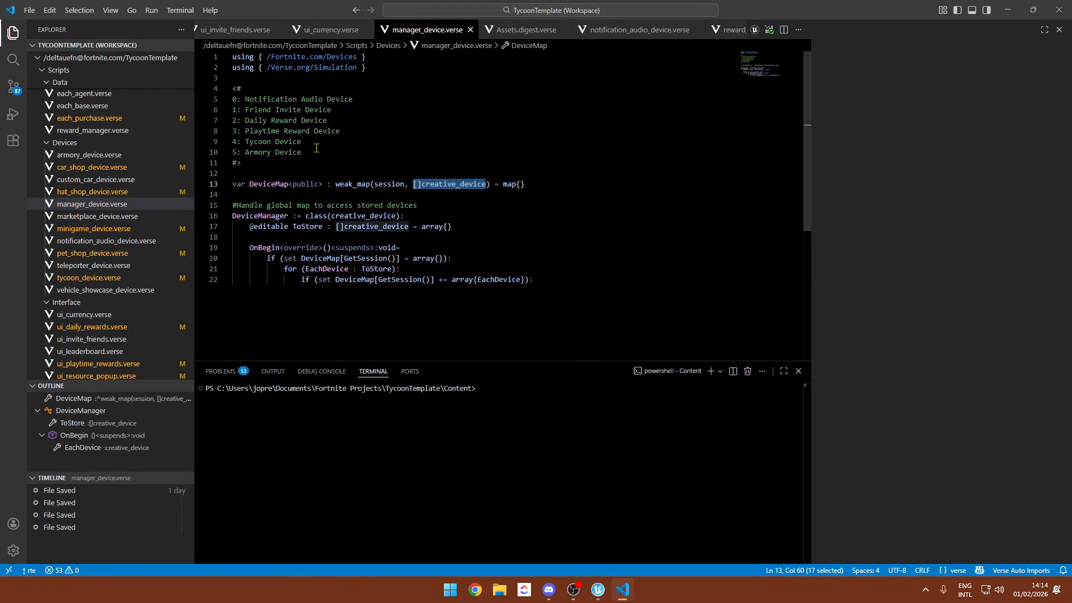
pyautogui.moveTo(316, 148); pyautogui.dragTo(235, 100)
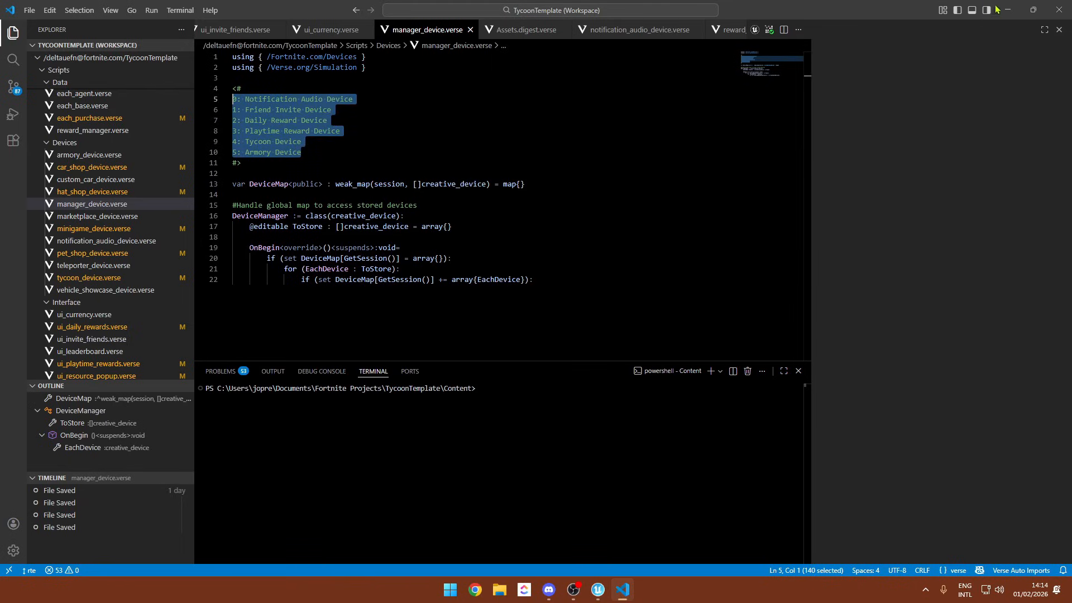
pyautogui.moveTo(844, 14); pyautogui.dragTo(1070, 67)
pyautogui.click(404, 112)
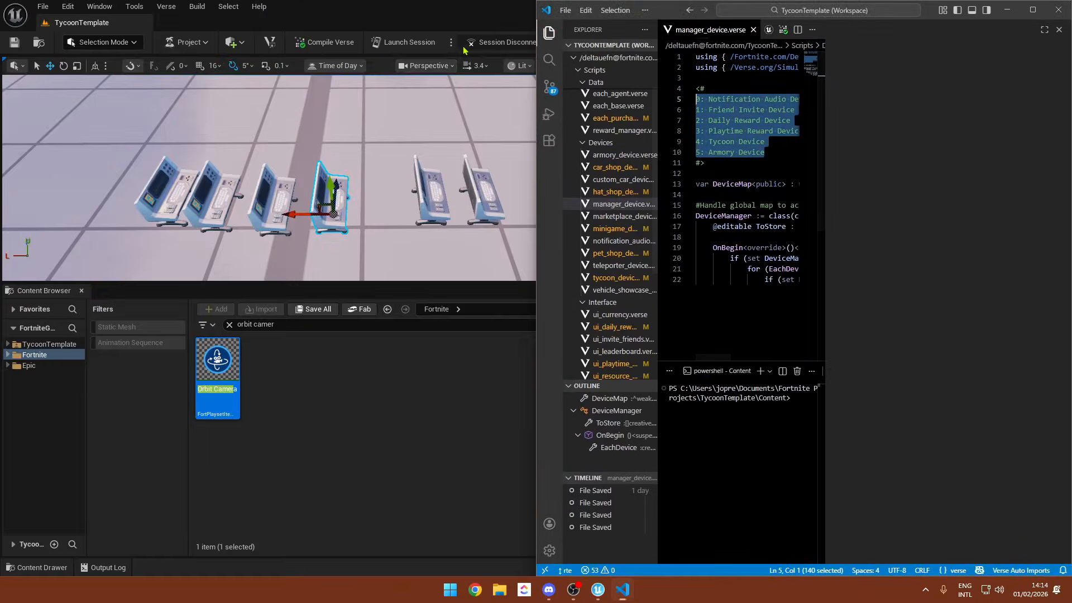
# - Add six elements to the DeviceManager's ToStore array
pyautogui.scroll(3, 370, 170)
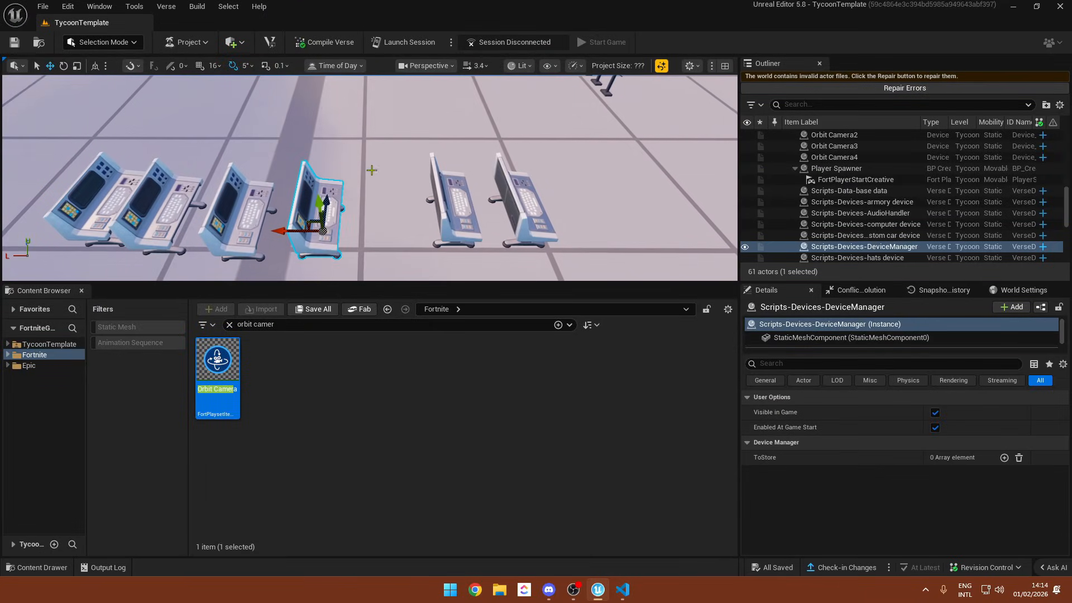
pyautogui.click(1004, 457)
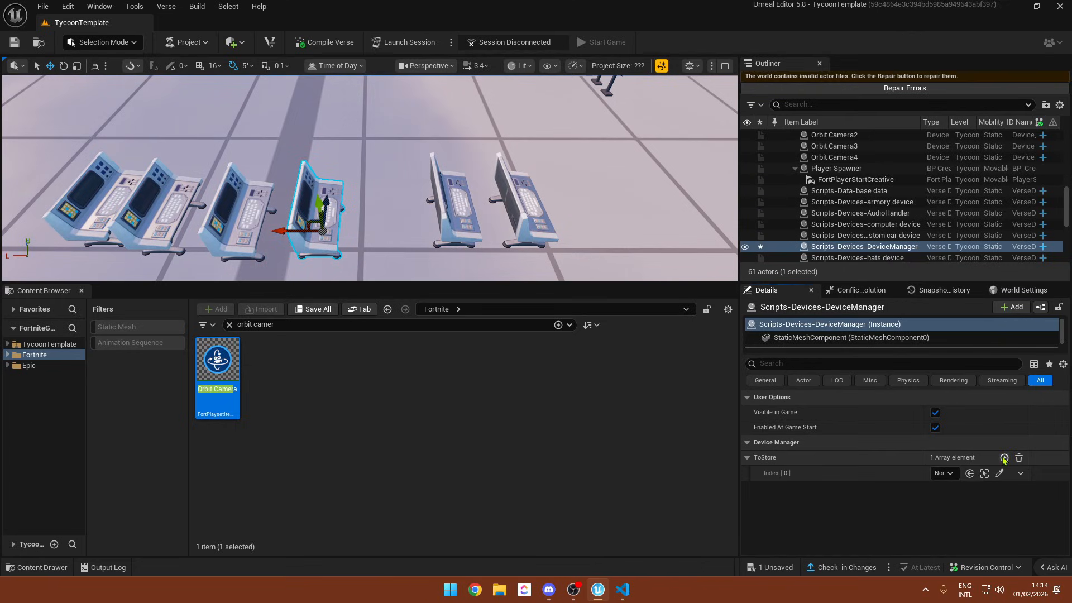
pyautogui.click(1003, 458)
pyautogui.click(1004, 457)
pyautogui.click(1003, 458)
pyautogui.click(1004, 457)
pyautogui.click(1004, 457)
# - Check the device order in manager_device.verse and assign the AudioHandler device to Index 0 of the DeviceManager's ToStore array
pyautogui.click(623, 590)
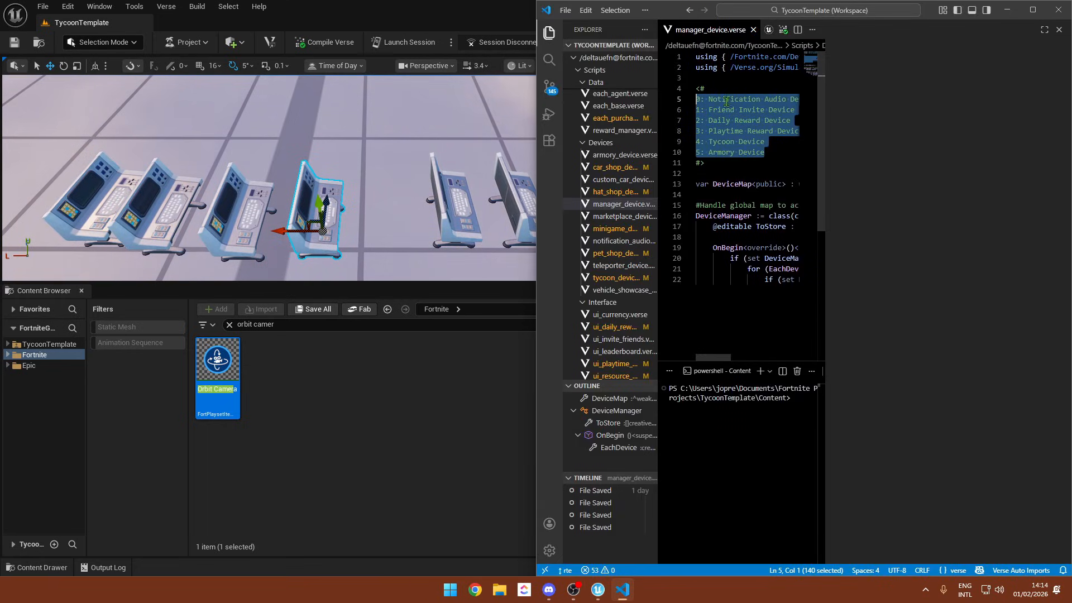
pyautogui.hotkey('alt', 'Tab')
pyautogui.click(938, 473)
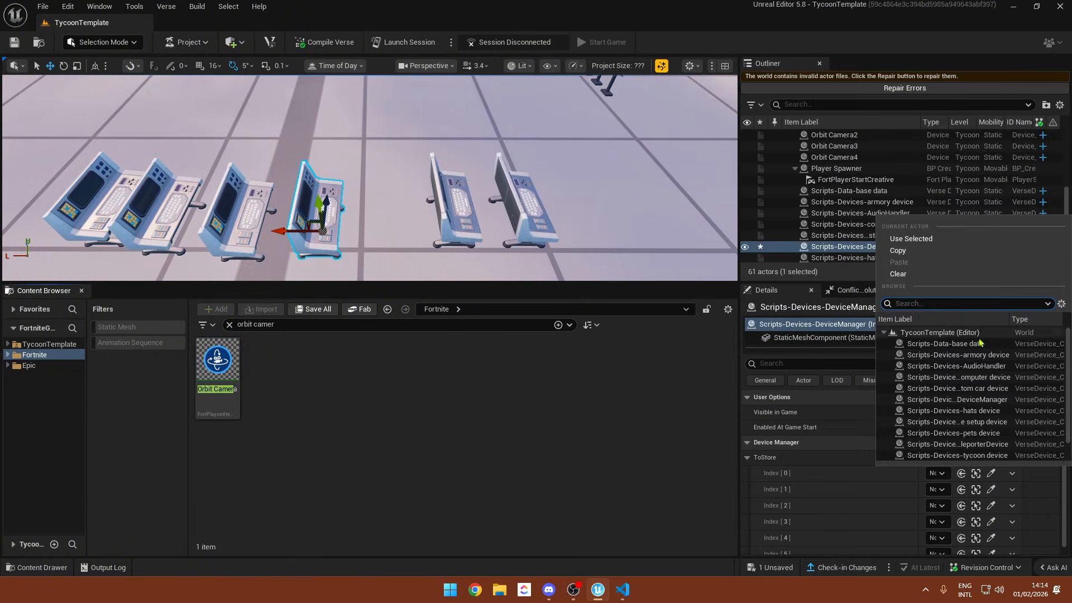
pyautogui.scroll(-2, 978, 415)
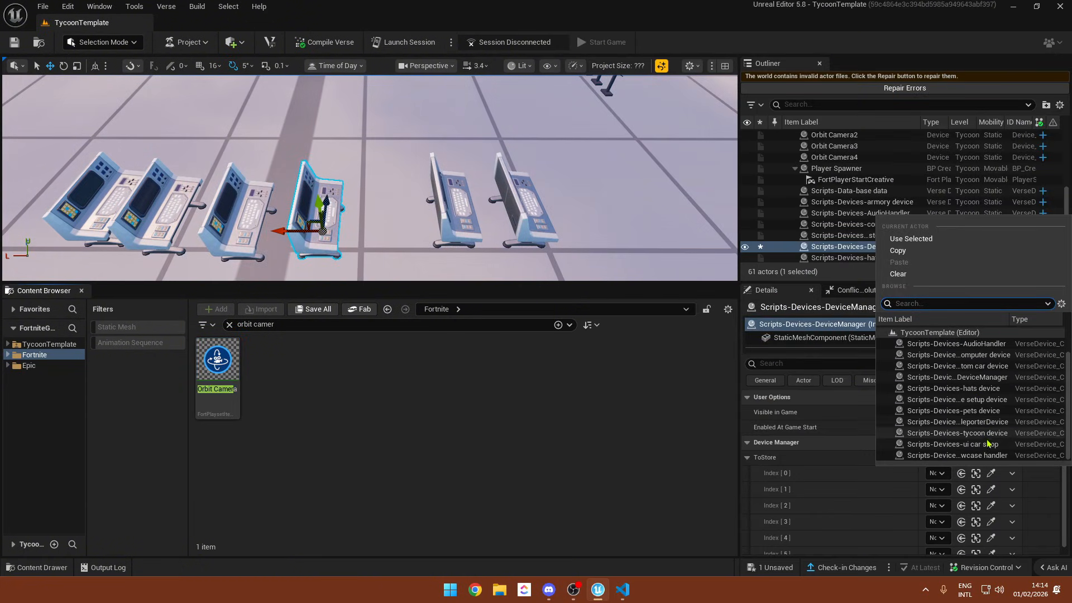
pyautogui.scroll(2, 969, 405)
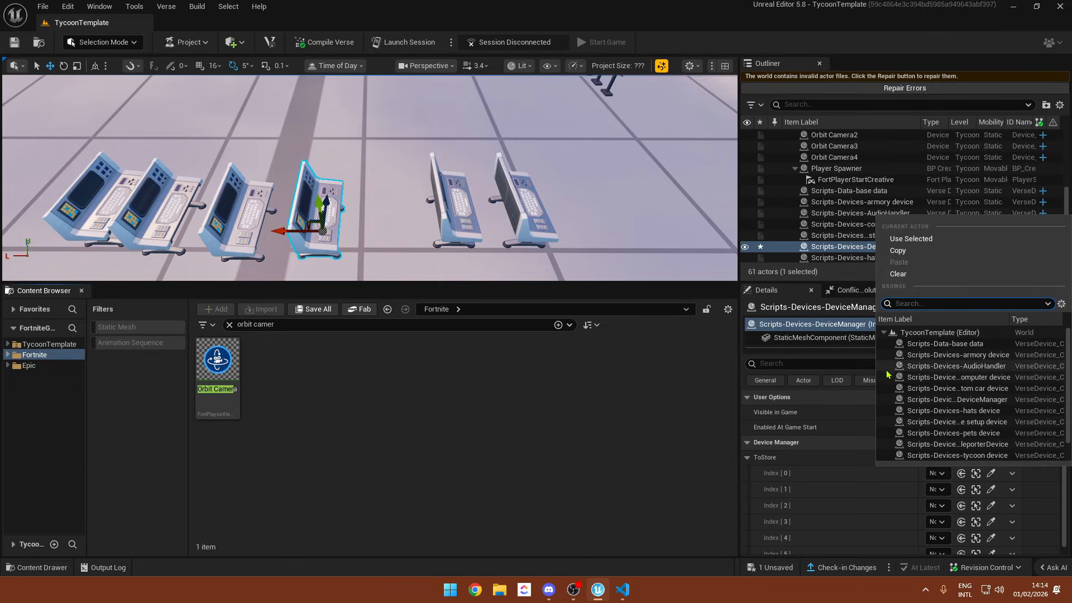
pyautogui.write('noti')
pyautogui.press('Escape')
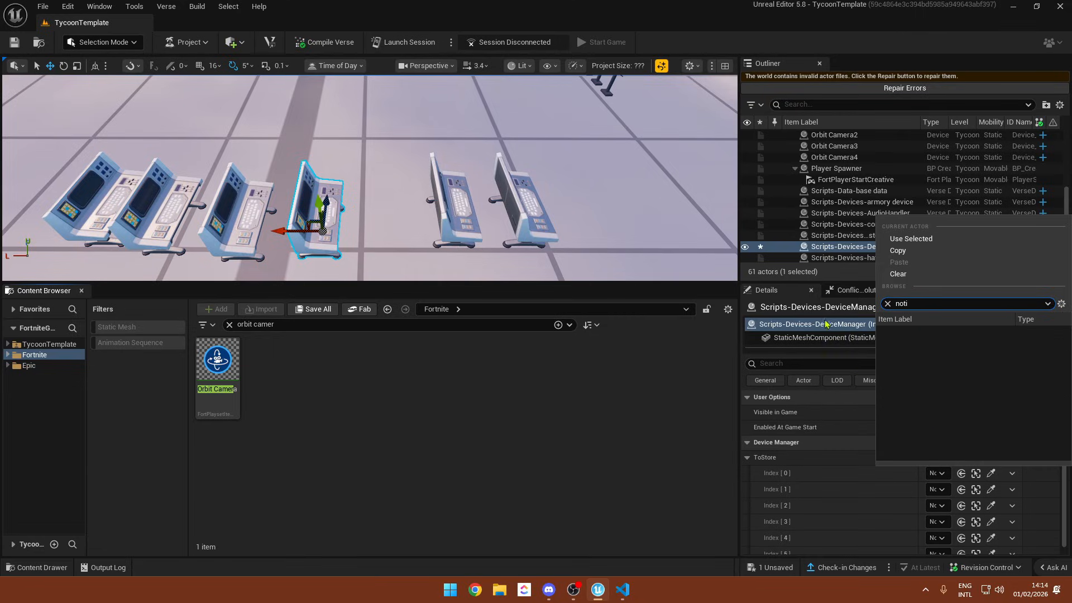
pyautogui.write('audio')
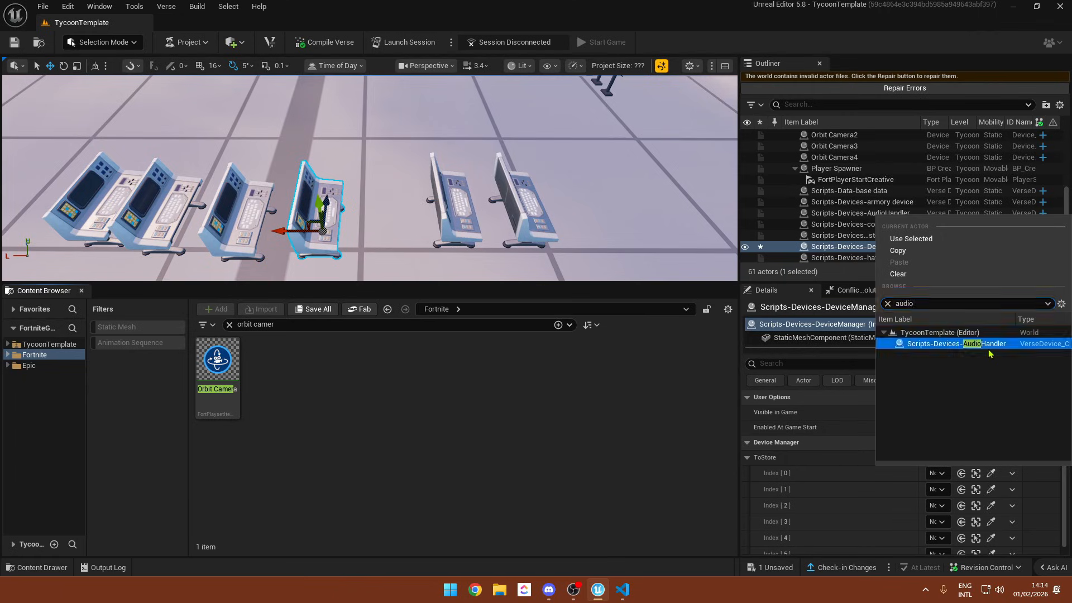
pyautogui.click(988, 343)
# - Check the next device listed in manager_device.verse and search the actors available for ToStore Index 1 for "fr" and "ui"
pyautogui.click(623, 589)
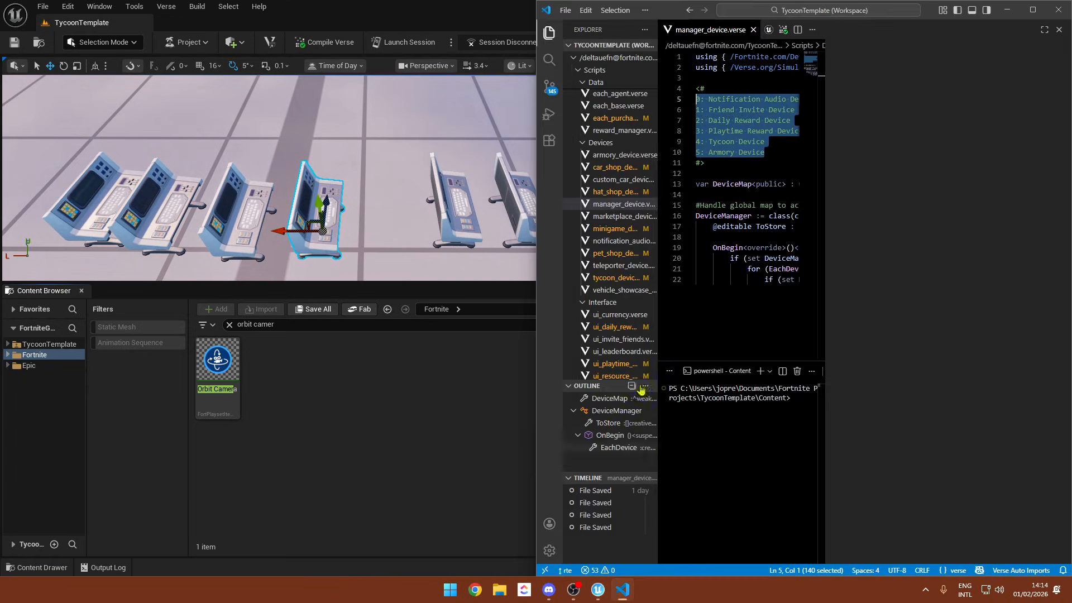
pyautogui.click(439, 381)
pyautogui.click(934, 489)
pyautogui.write('f')
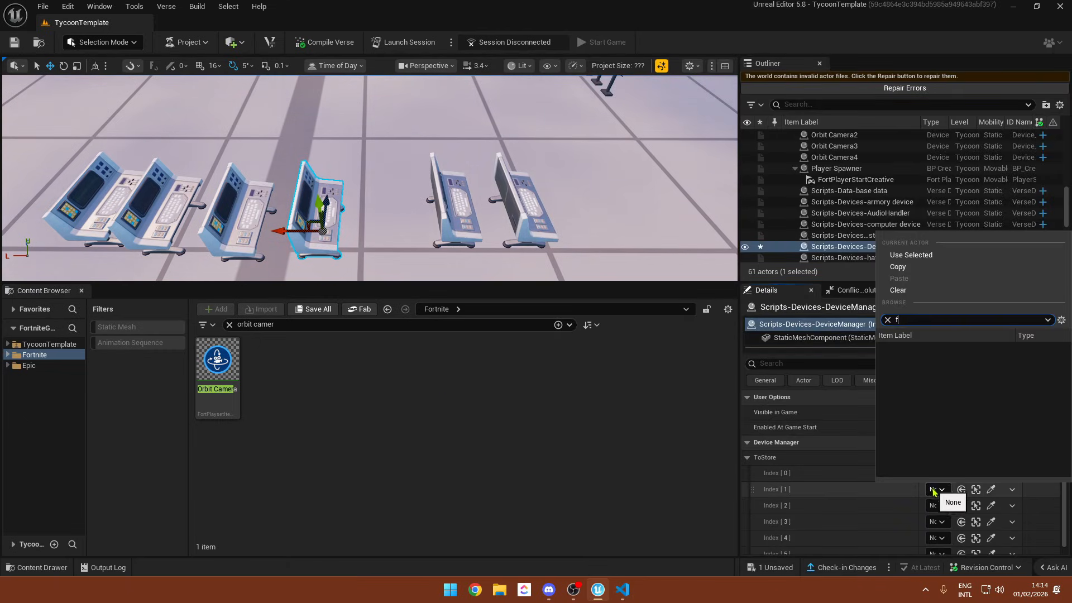
pyautogui.write('r')
pyautogui.press('BackSpace')
pyautogui.press('BackSpace')
pyautogui.write('ui')
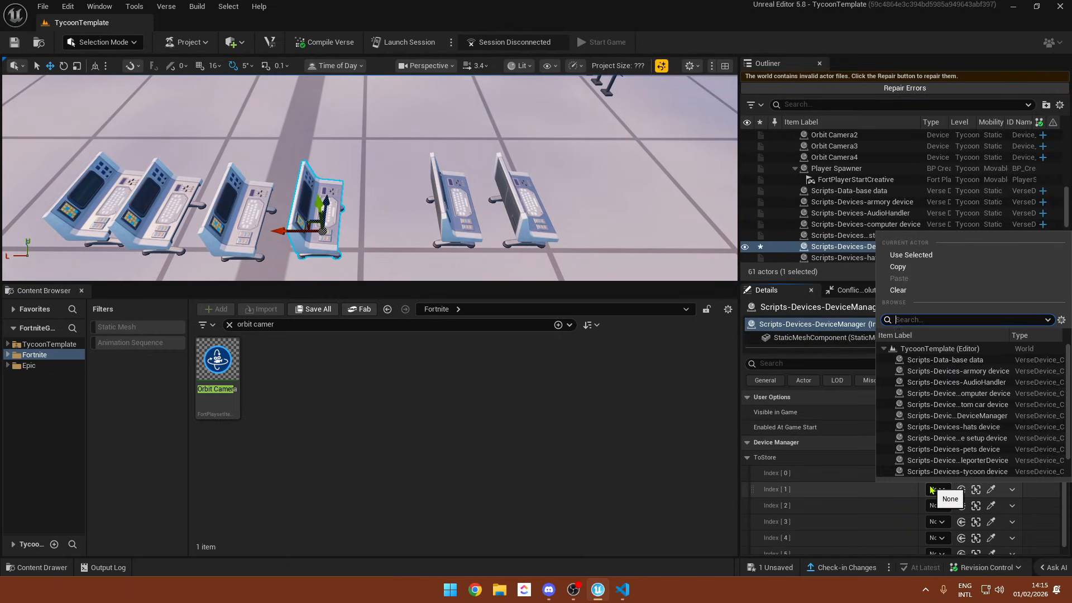
pyautogui.press('BackSpace')
pyautogui.press('BackSpace')
pyautogui.click(519, 421)
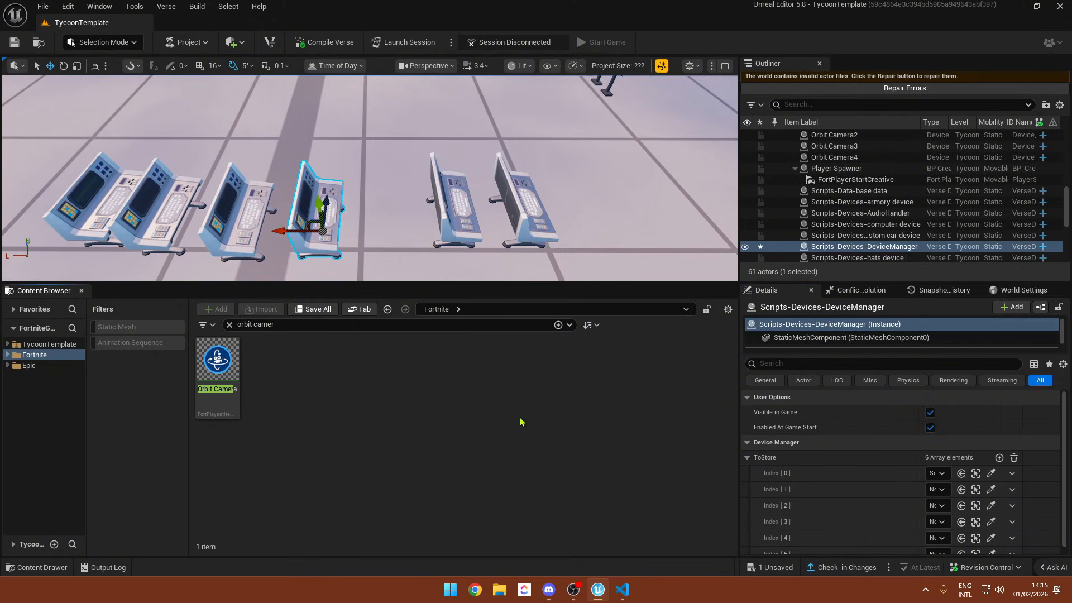
# - Clear the asset search and open the Interface folder inside the TycoonTemplate project's Scripts folder
pyautogui.hotkey('alt', 'Left')
pyautogui.click(457, 309)
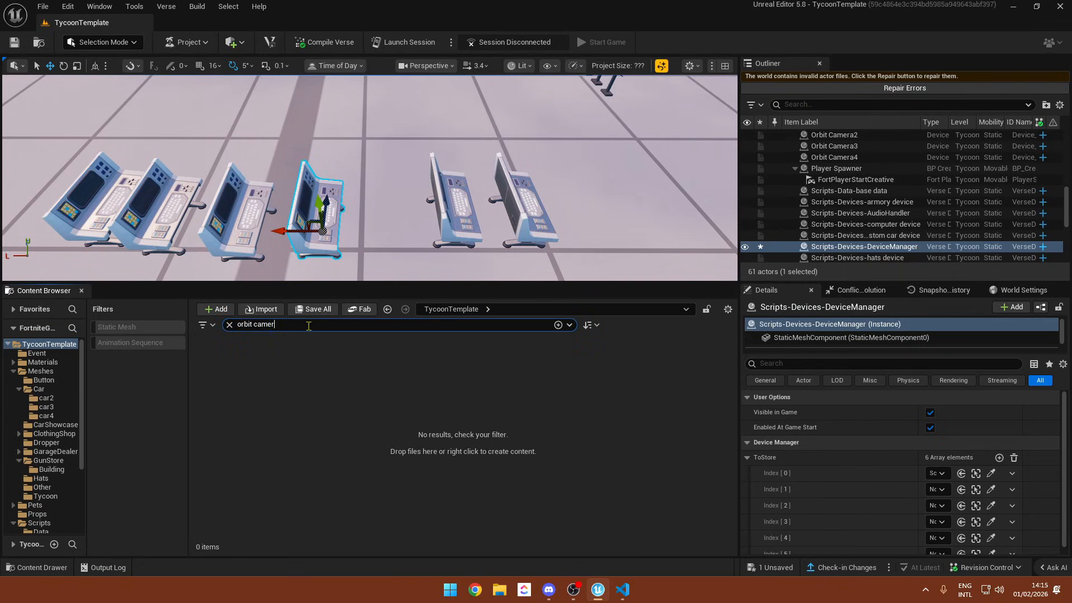
pyautogui.press('Escape')
pyautogui.doubleClick(473, 365)
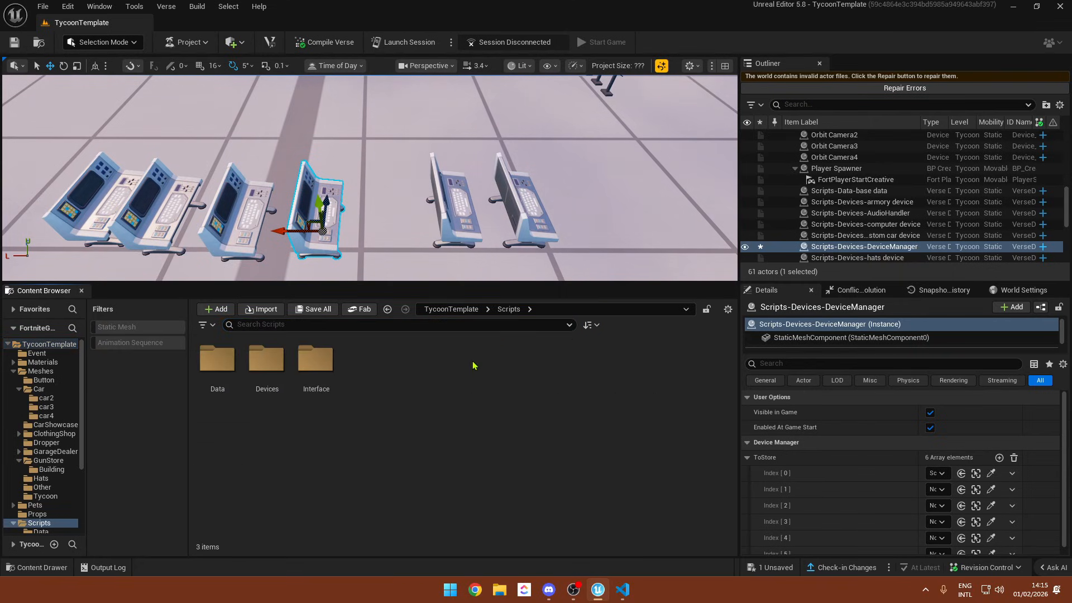
pyautogui.doubleClick(316, 361)
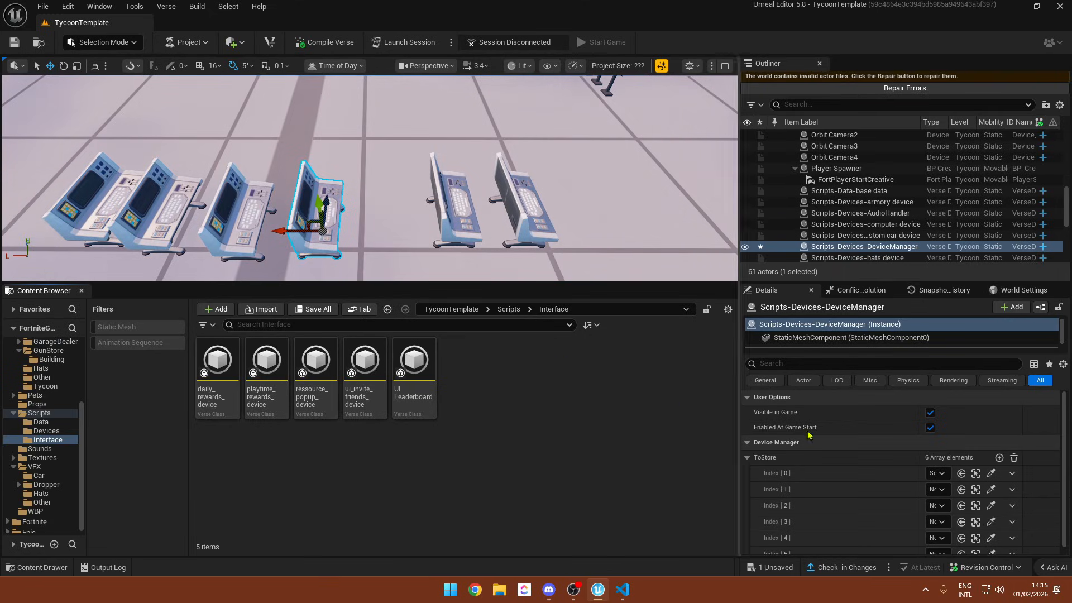
pyautogui.moveTo(451, 213); pyautogui.dragTo(360, 150, button='right')
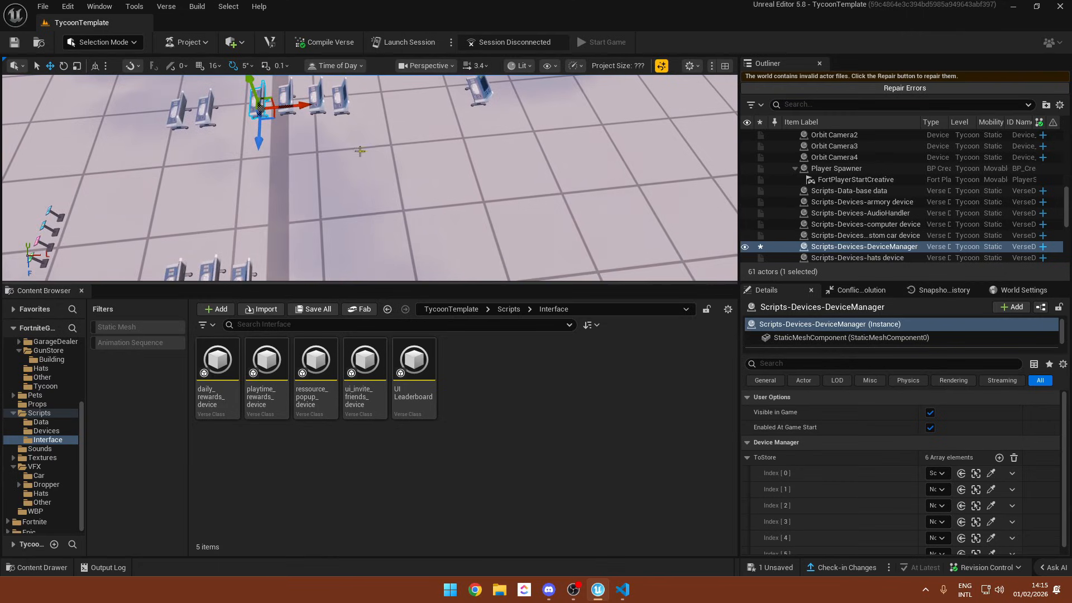
# - Place the daily_rewards, playtime_rewards, ressource_popup, ui_invite_friends and UI Leaderboard devices from the Interface folder side by side in the level
pyautogui.scroll(-3, 360, 150)
pyautogui.moveTo(218, 362); pyautogui.dragTo(569, 157)
pyautogui.moveTo(569, 157); pyautogui.dragTo(521, 244, button='right')
pyautogui.moveTo(266, 363); pyautogui.dragTo(330, 209)
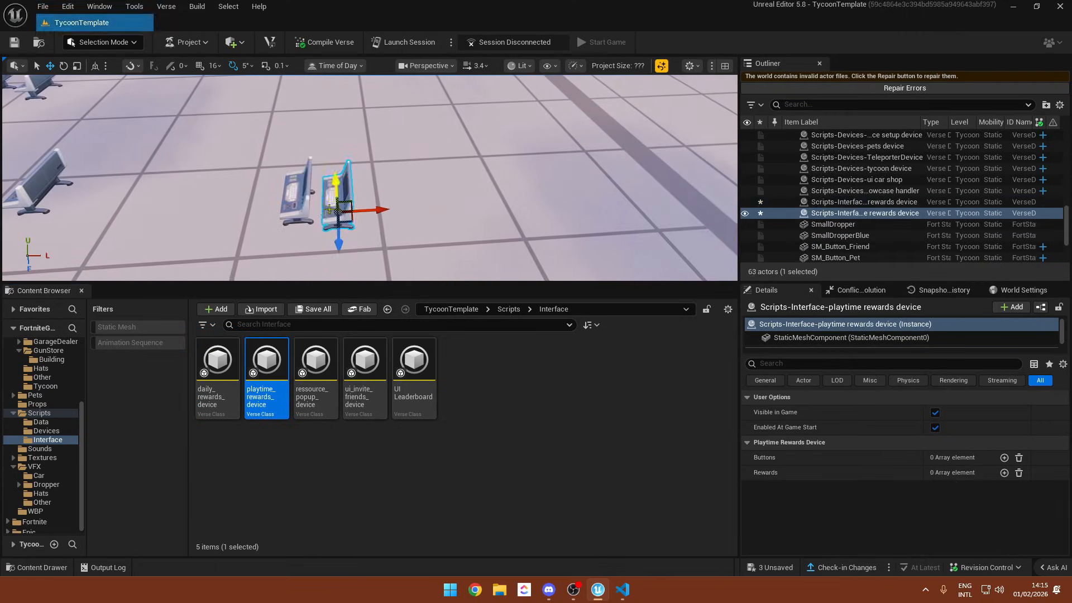
pyautogui.moveTo(315, 363); pyautogui.dragTo(395, 203)
pyautogui.moveTo(365, 362); pyautogui.dragTo(462, 207)
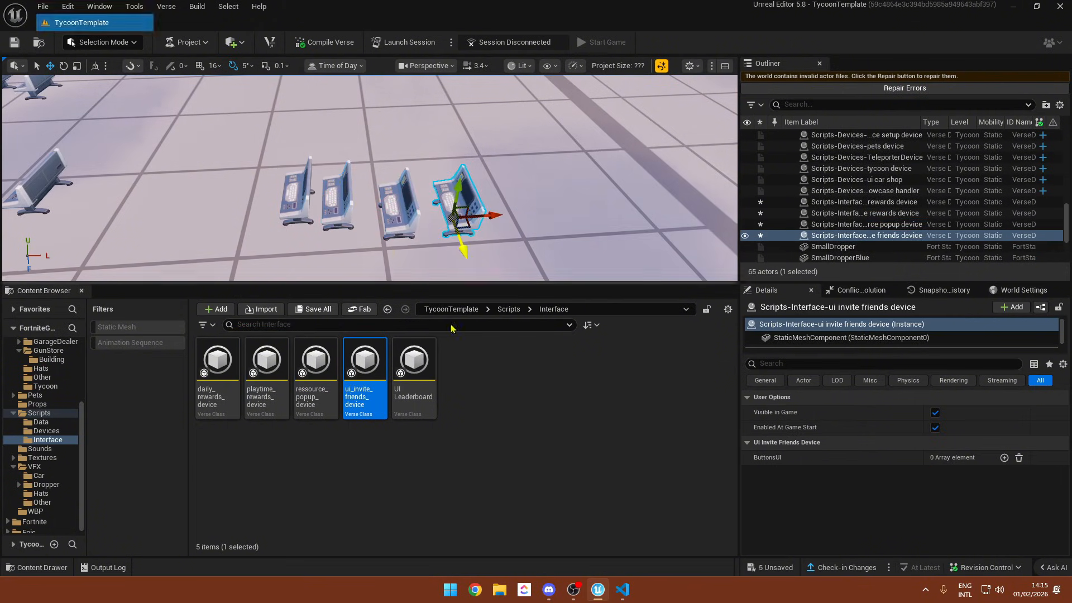
pyautogui.moveTo(415, 363); pyautogui.dragTo(519, 196)
# - Select the DeviceManager and assign the ui invite friends device to Index 1 of its ToStore array
pyautogui.moveTo(519, 196); pyautogui.dragTo(592, 249, button='right')
pyautogui.click(457, 205)
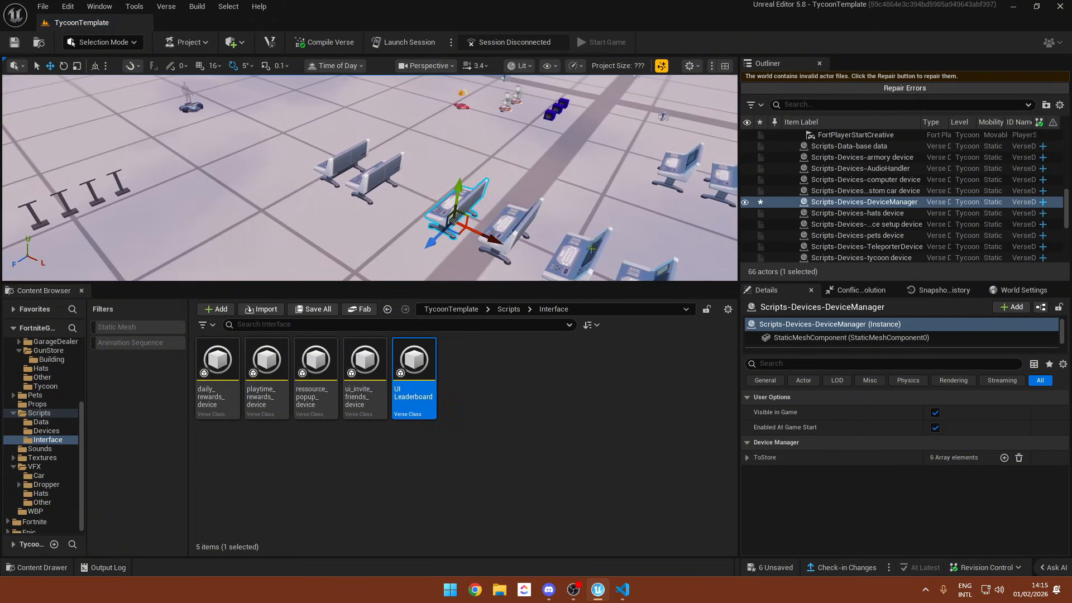
pyautogui.click(747, 457)
pyautogui.scroll(-1, 938, 485)
pyautogui.click(938, 465)
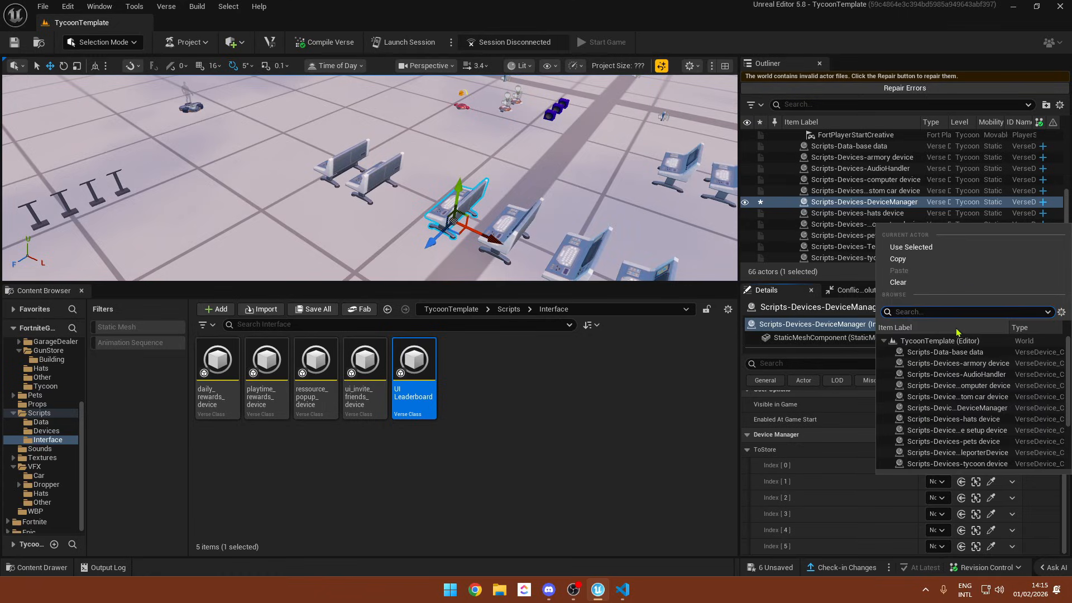
pyautogui.write('fr')
pyautogui.click(967, 353)
# - Check the device order in manager_device.verse and assign the daily rewards device to Index 2 of the ToStore array
pyautogui.click(622, 589)
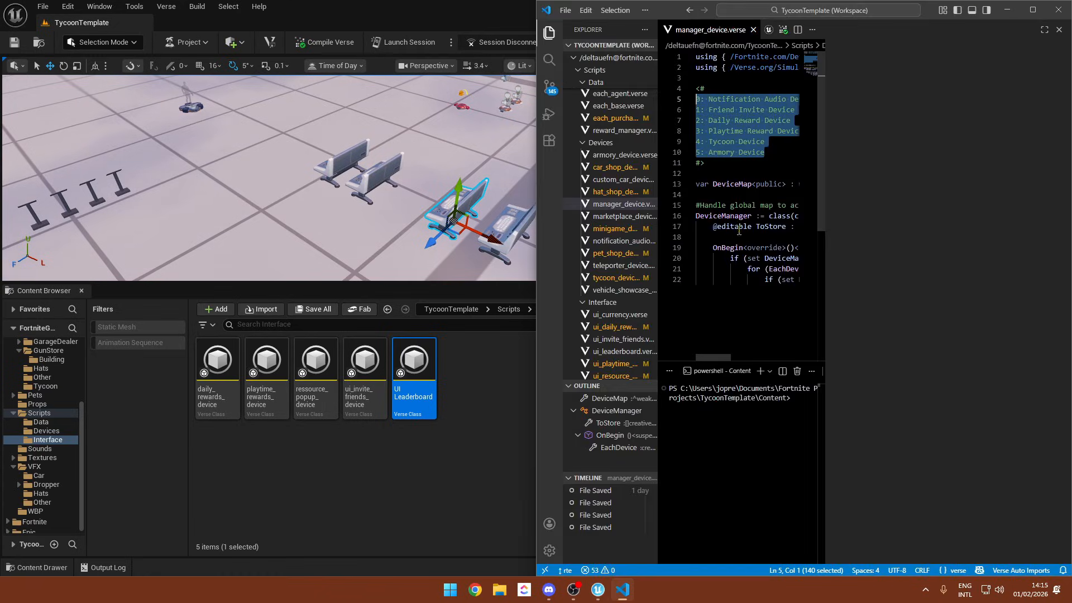
pyautogui.click(532, 411)
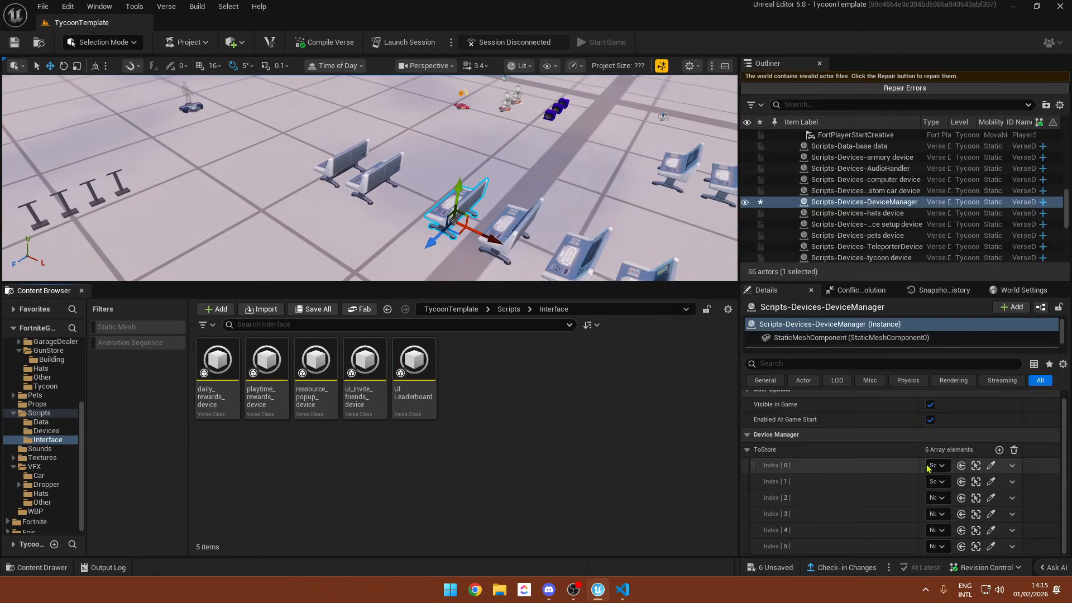
pyautogui.click(933, 502)
pyautogui.write('dai')
pyautogui.click(959, 367)
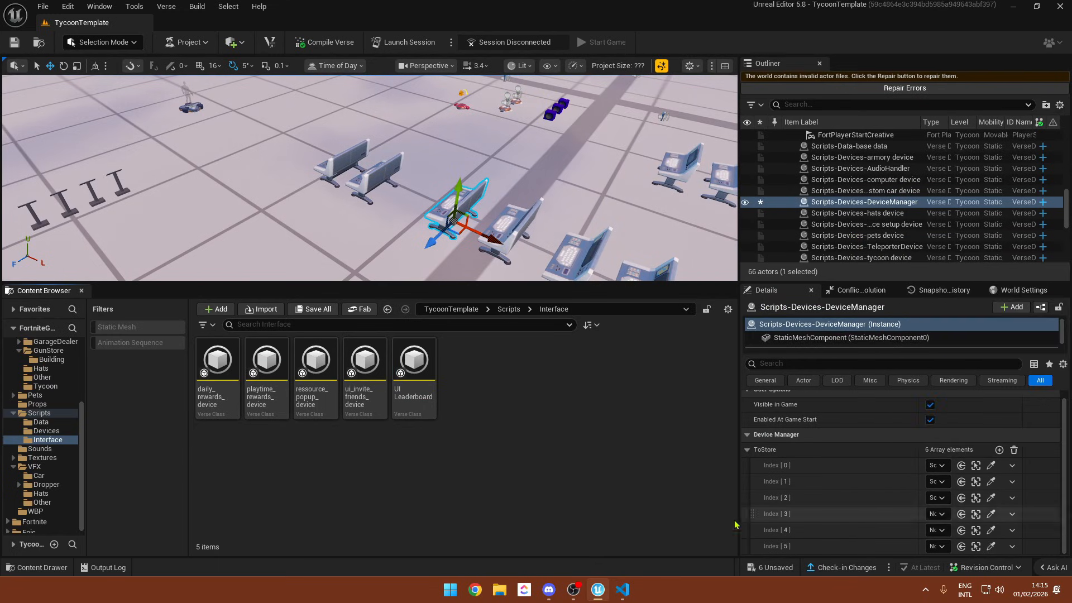
# - Check the next entry in manager_device.verse and assign the playtime rewards device to ToStore Index 3
pyautogui.click(622, 589)
pyautogui.click(598, 589)
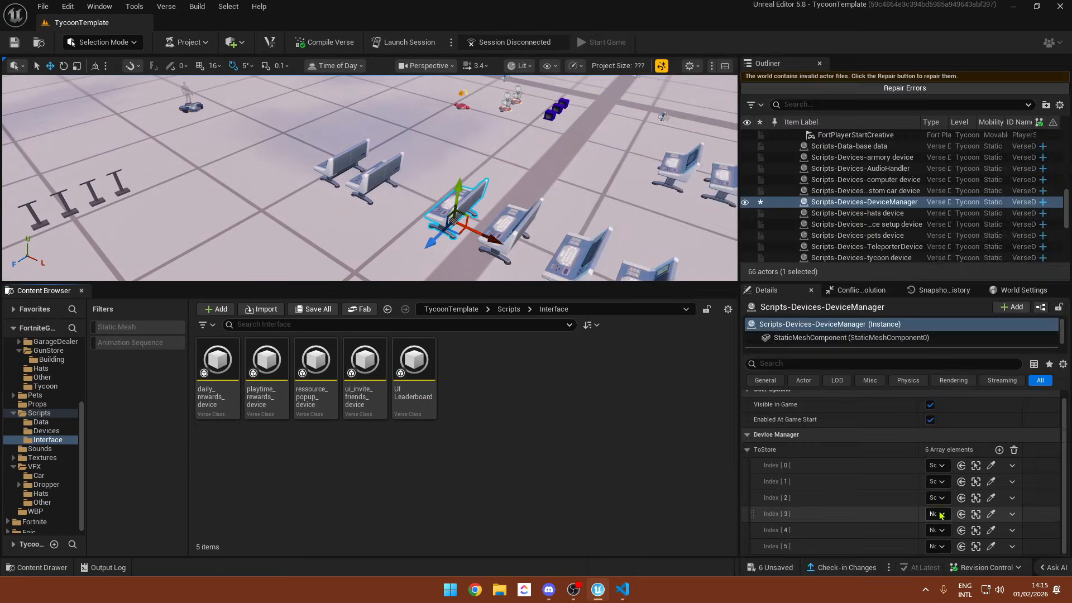
pyautogui.click(942, 497)
pyautogui.click(940, 517)
pyautogui.click(938, 514)
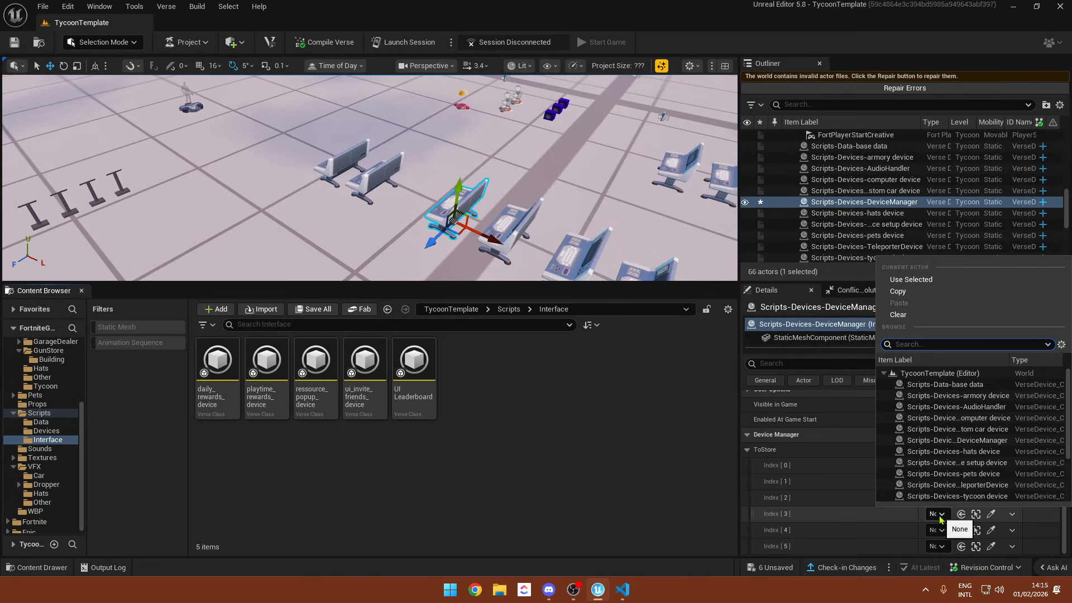
pyautogui.write('play')
pyautogui.click(950, 384)
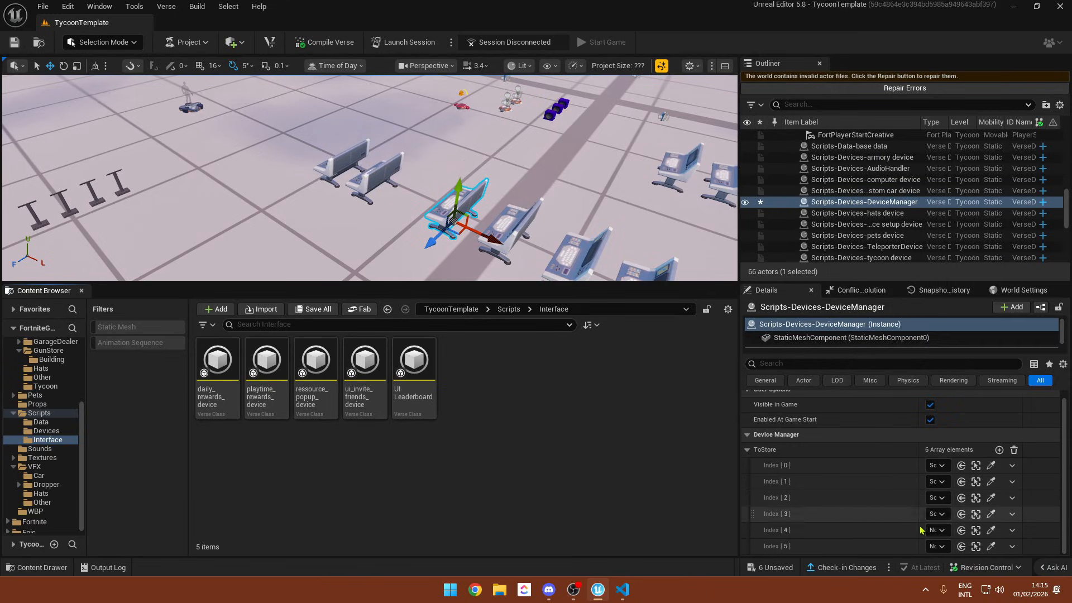
# - Assign the tycoon device to Index 4 of the DeviceManager's ToStore array
pyautogui.click(942, 530)
pyautogui.write('tyc')
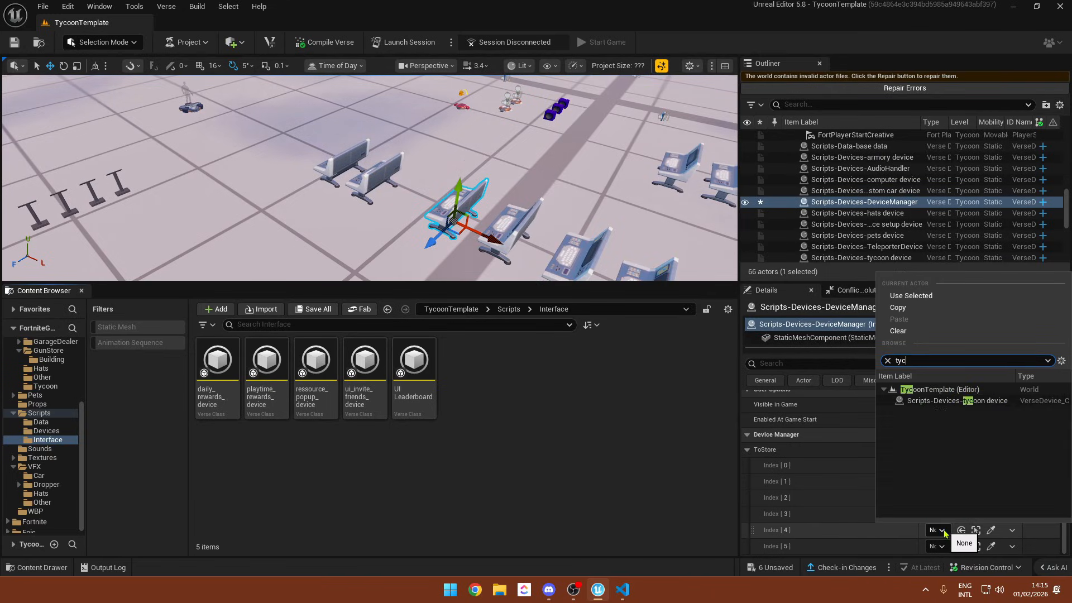
pyautogui.click(957, 400)
# - Check the last entry in manager_device.verse and assign the armory device to ToStore Index 5
pyautogui.click(623, 589)
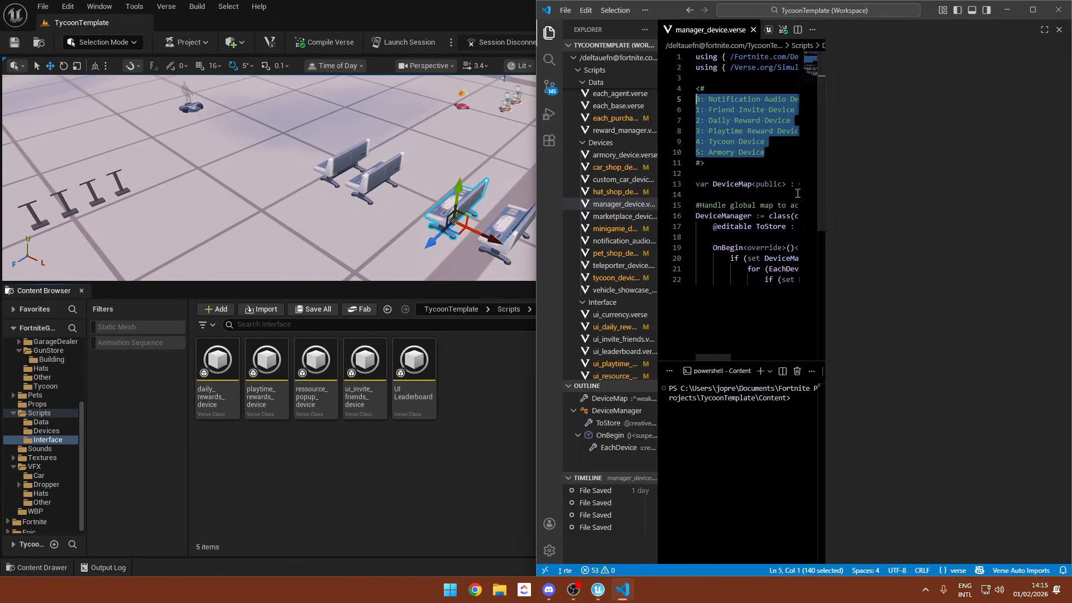
pyautogui.click(620, 589)
pyautogui.click(935, 546)
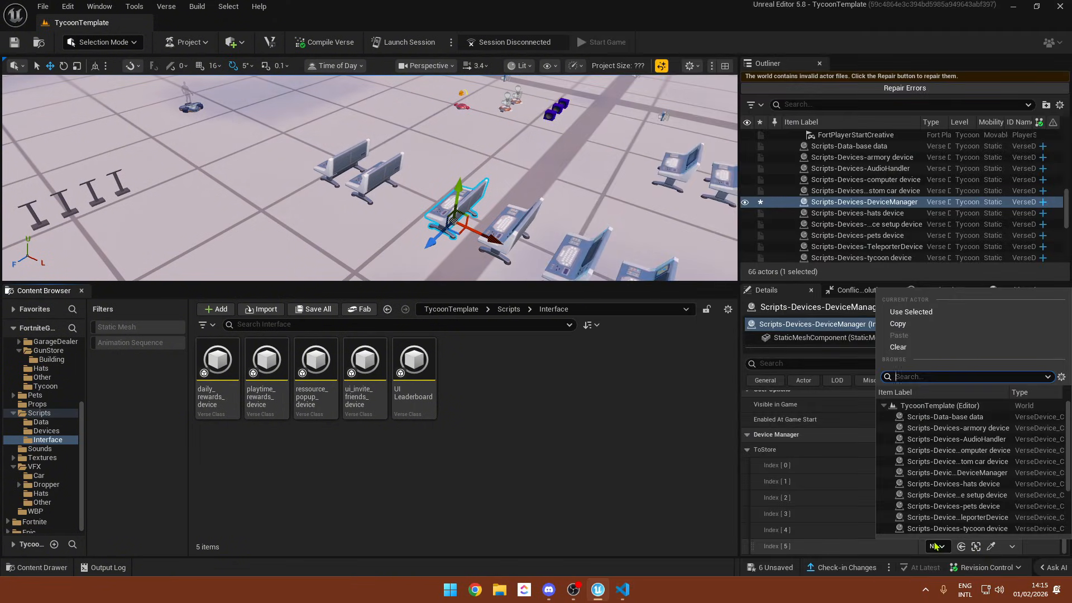
pyautogui.write('armor')
pyautogui.press('Return')
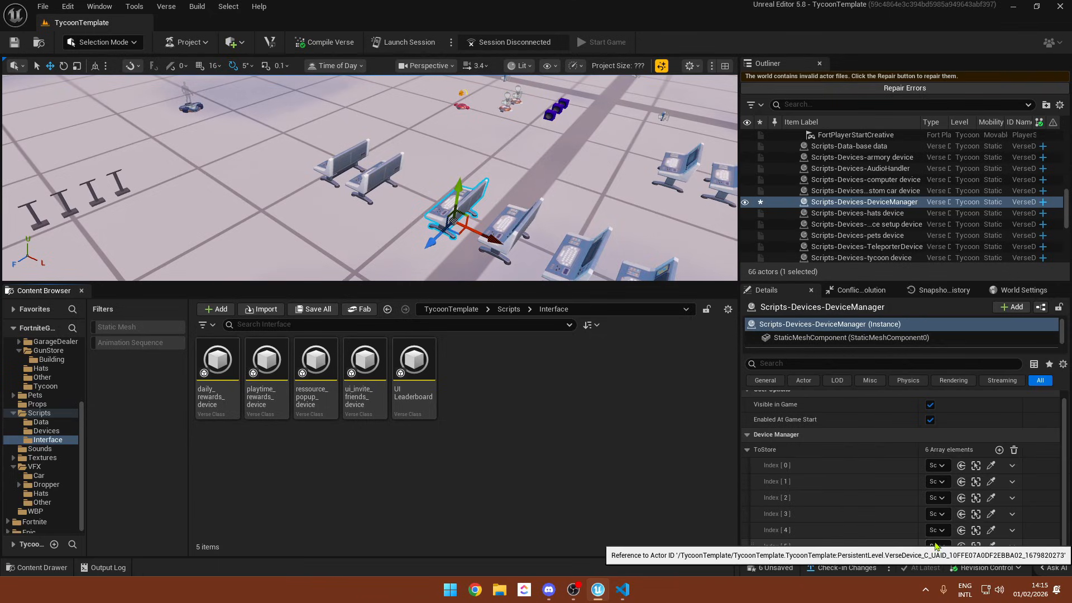
# - Select the hats device in the level and add one element to its HatPurchasesData array
pyautogui.moveTo(503, 235); pyautogui.dragTo(619, 234, button='right')
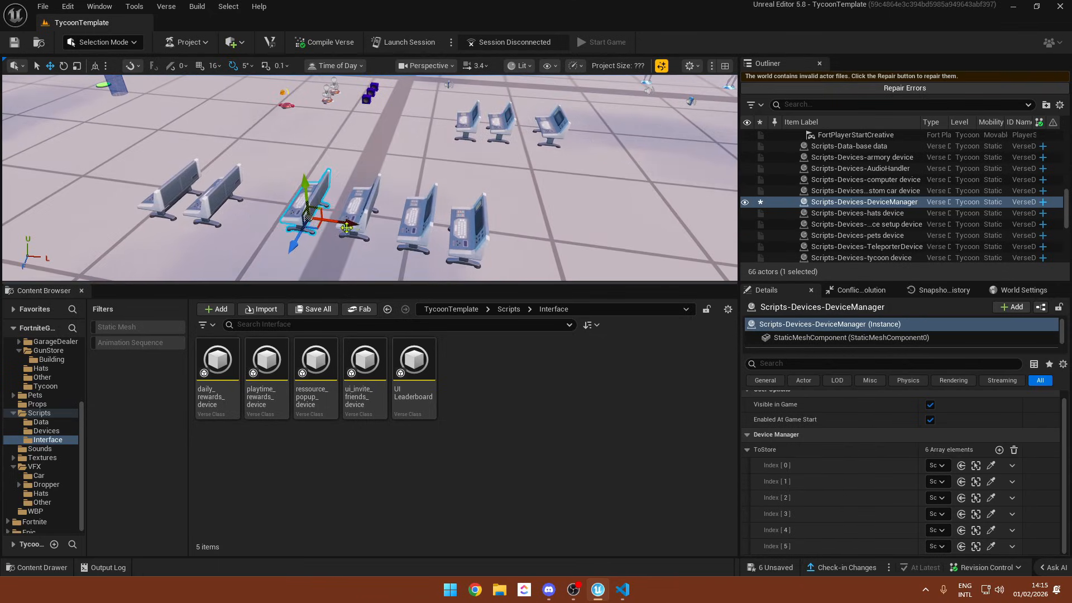
pyautogui.click(357, 208)
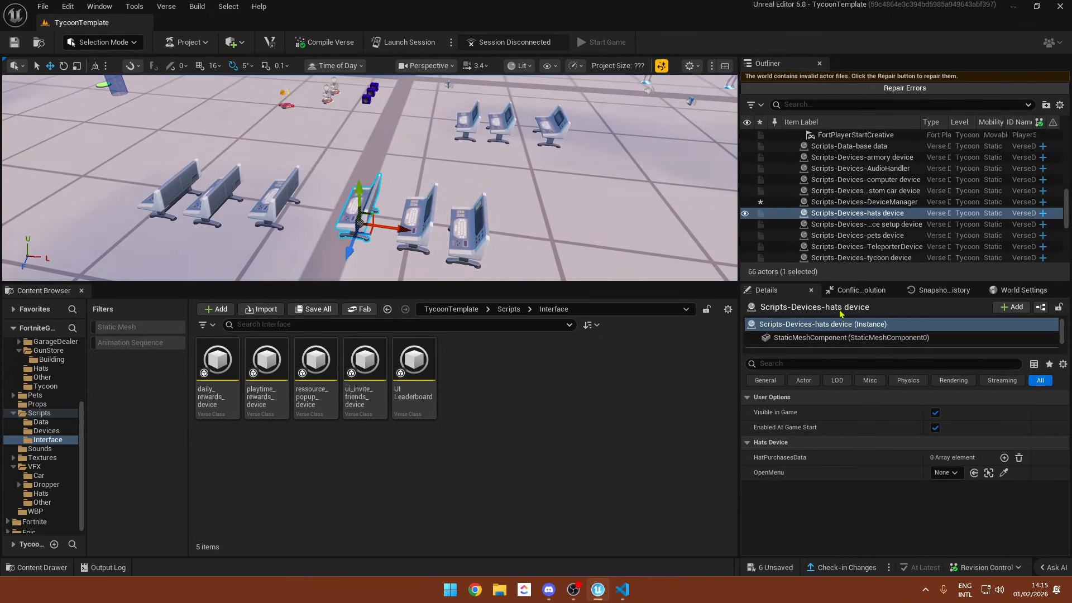
pyautogui.moveTo(502, 235); pyautogui.dragTo(614, 262, button='right')
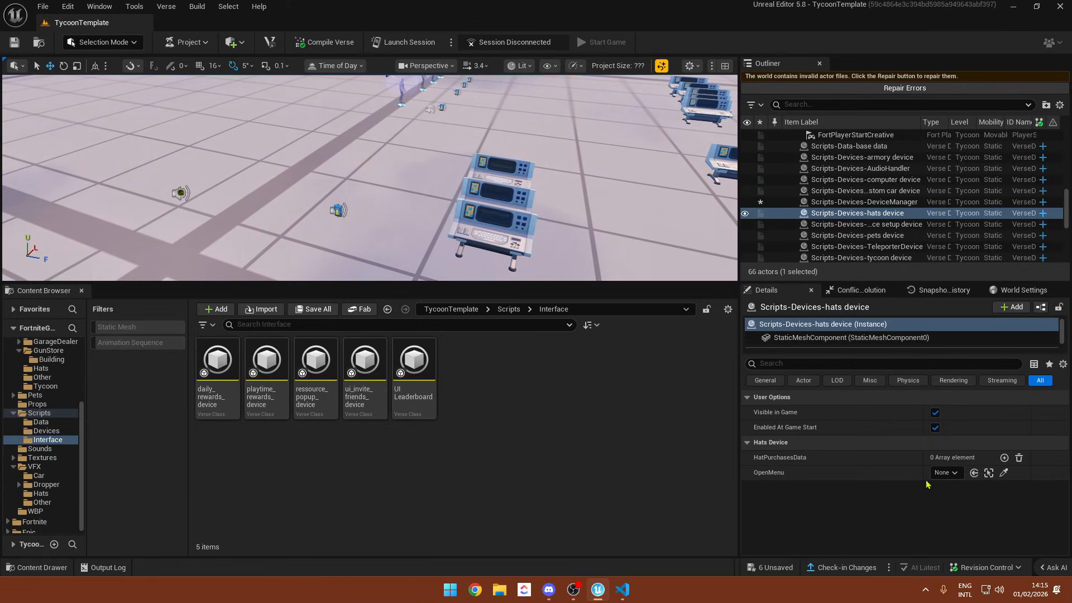
pyautogui.moveTo(502, 235); pyautogui.dragTo(552, 256, button='right')
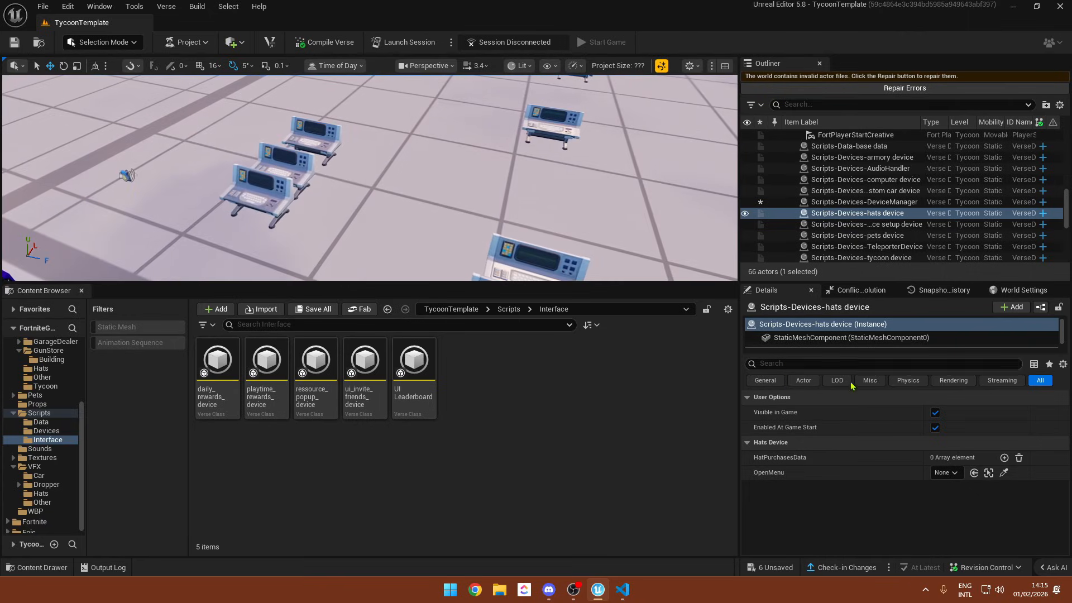
pyautogui.click(1004, 458)
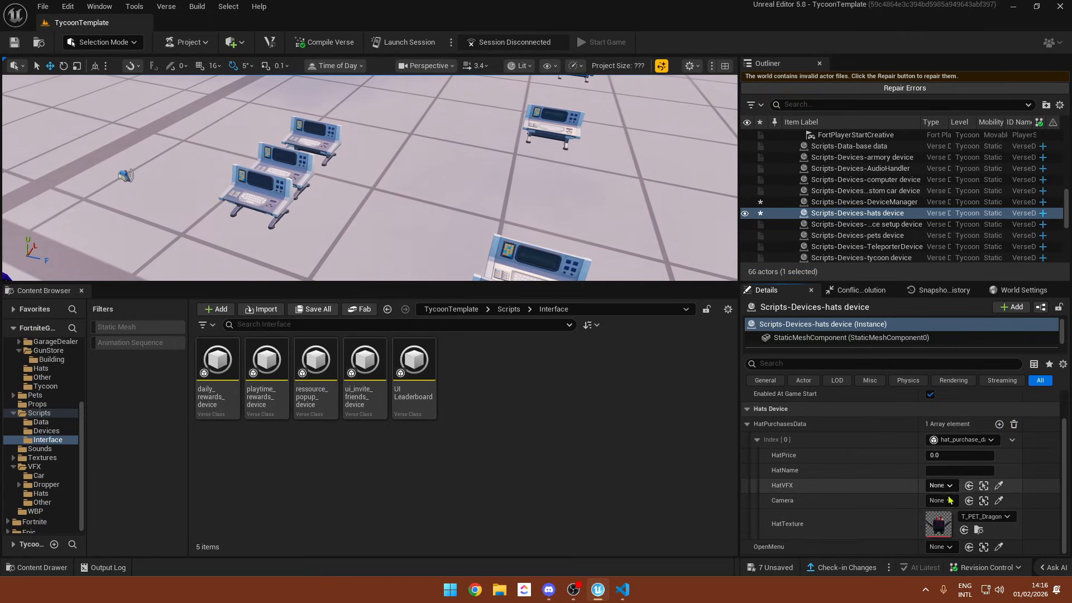
# - Set the HatTexture of HatPurchasesData Index 0 to T_top_hat and locate that texture in the project's HatUI folder
pyautogui.click(976, 523)
pyautogui.write('hat')
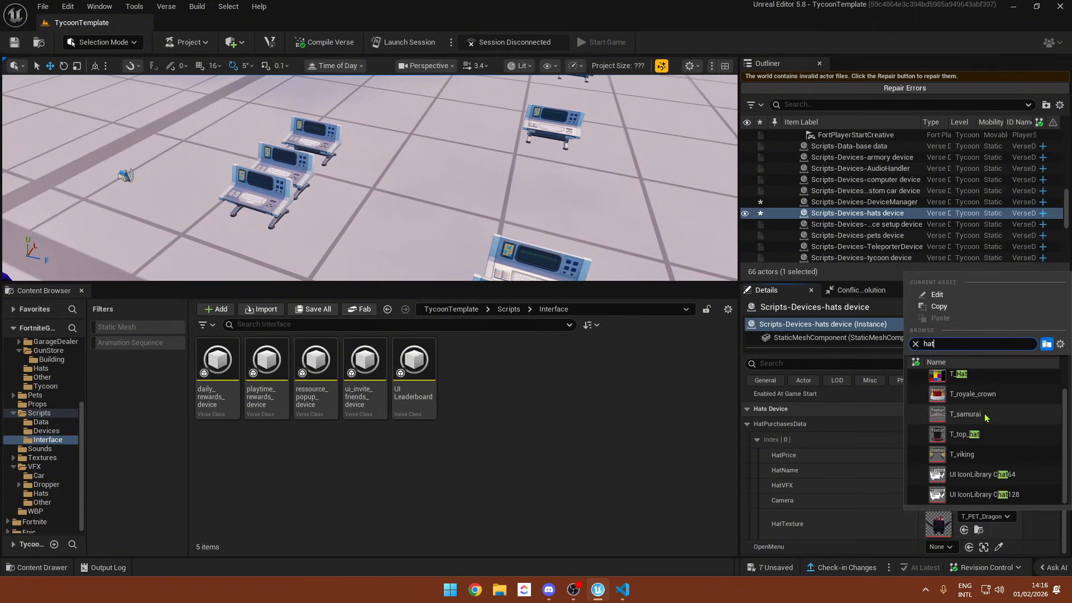
pyautogui.click(976, 440)
pyautogui.click(978, 529)
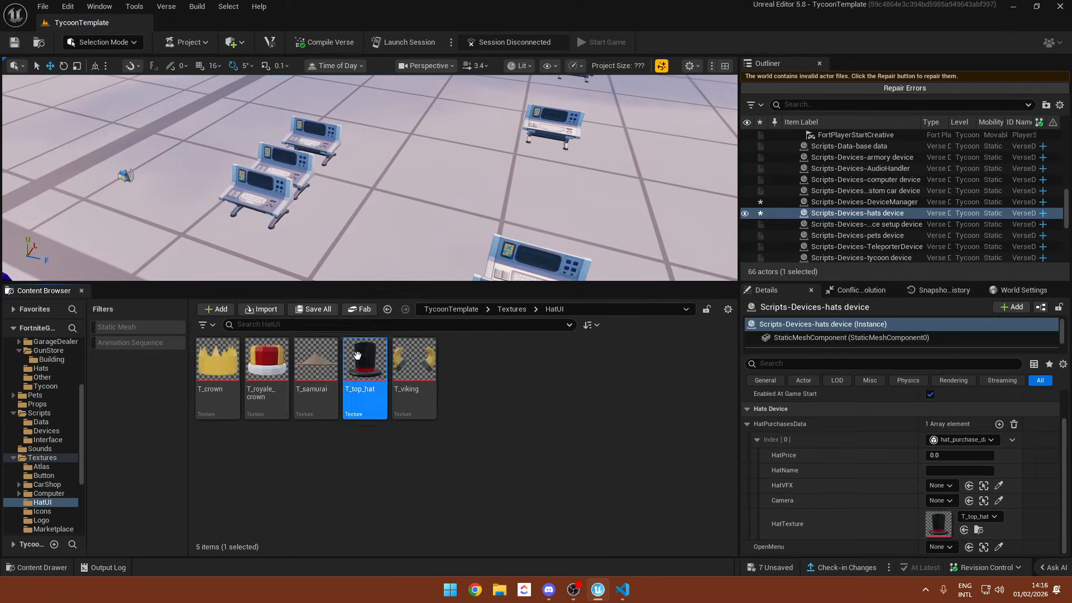
# - Place the SM_Hat1 mesh from the Meshes folder's Hats subfolder in the level to inspect it, and delete it again
pyautogui.scroll(4, 48, 443)
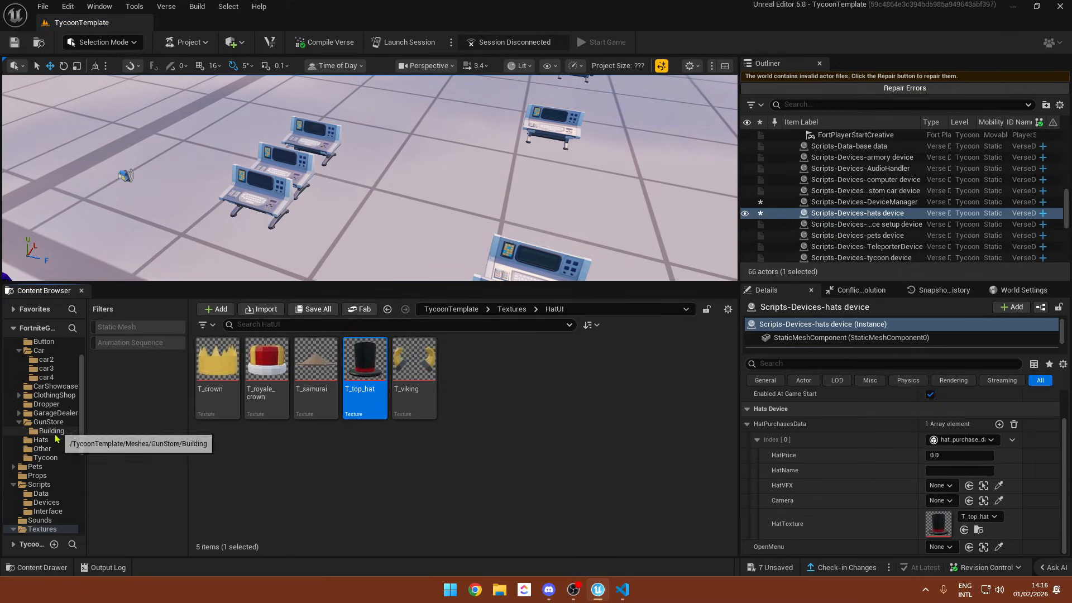
pyautogui.scroll(2, 49, 408)
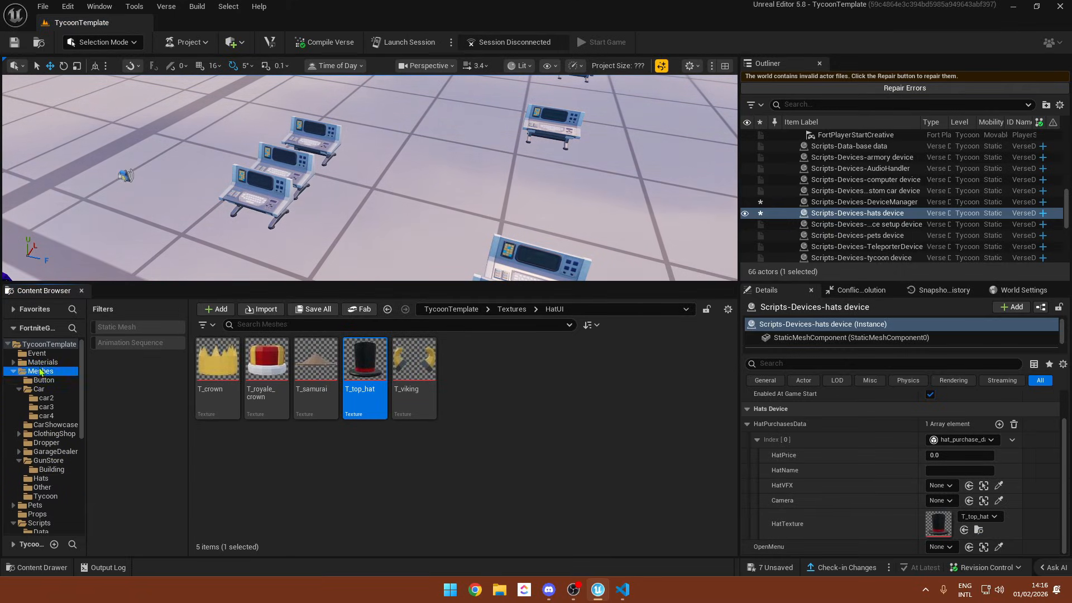
pyautogui.click(40, 372)
pyautogui.doubleClick(562, 365)
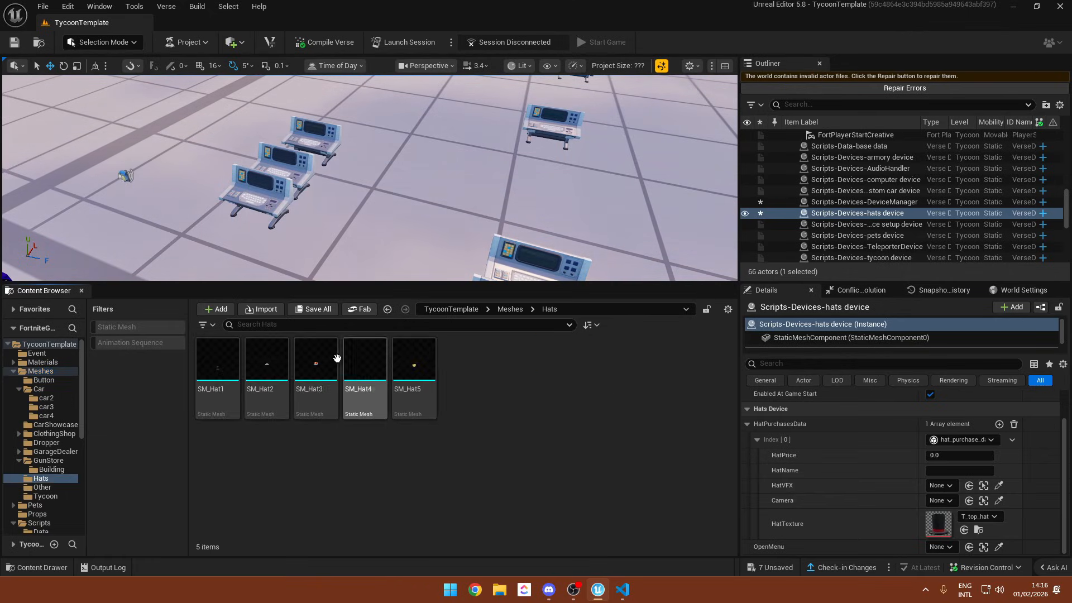
pyautogui.moveTo(219, 363); pyautogui.dragTo(383, 208)
pyautogui.press('Delete')
# - Open the Hats folder inside the project's VFX folder to view the hat Niagara systems
pyautogui.scroll(-9, 58, 451)
pyautogui.scroll(-4, 58, 453)
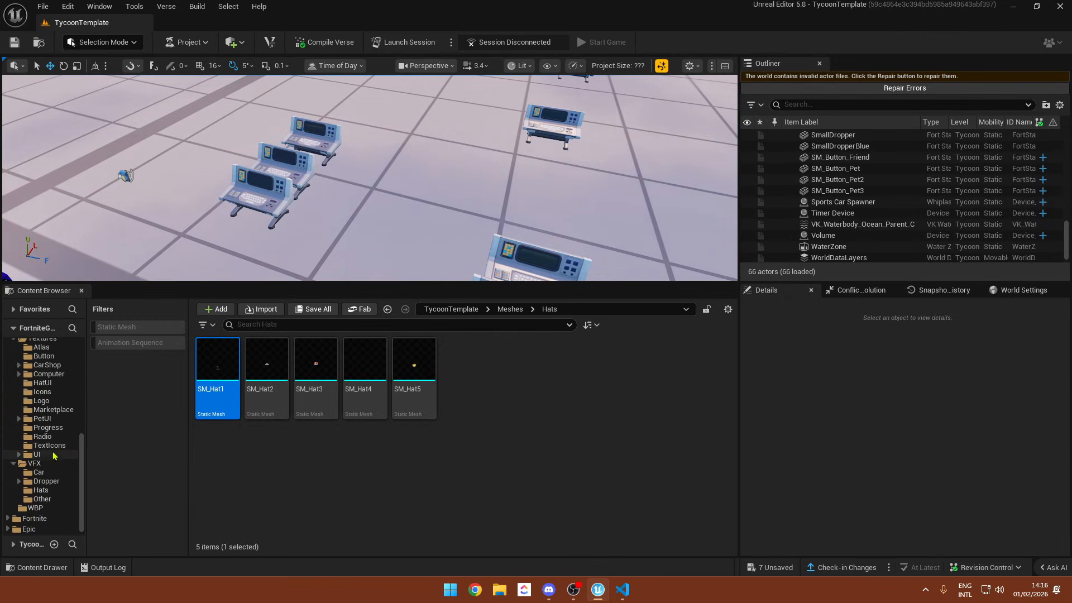
pyautogui.click(35, 463)
pyautogui.doubleClick(315, 358)
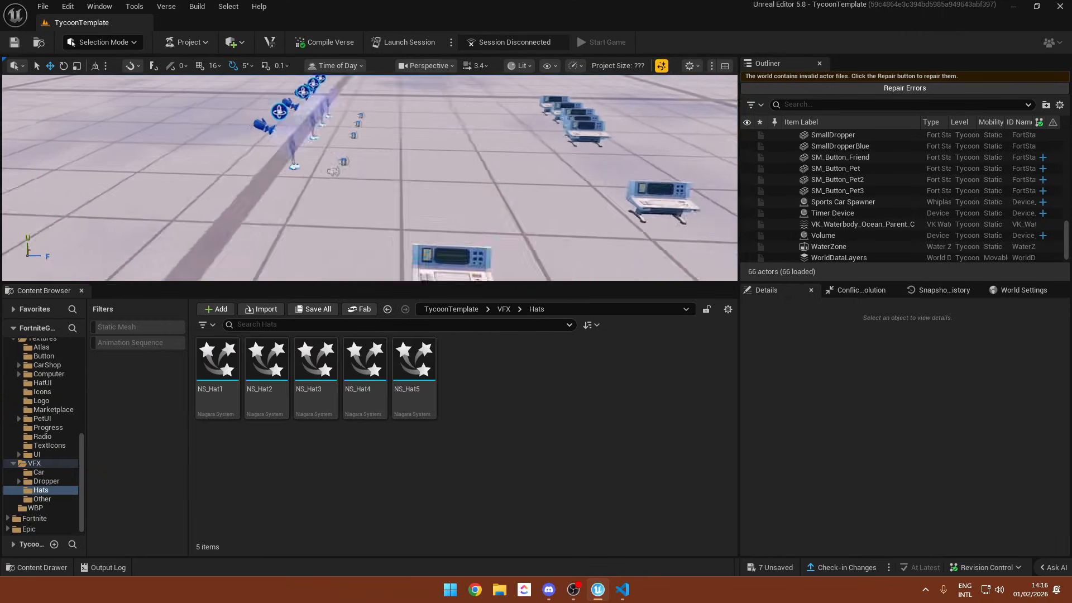
# - Search the Fortnite content for "vfx power" and place a VFX Powerup device on the floor near the row of cameras
pyautogui.scroll(10, 47, 374)
pyautogui.click(47, 344)
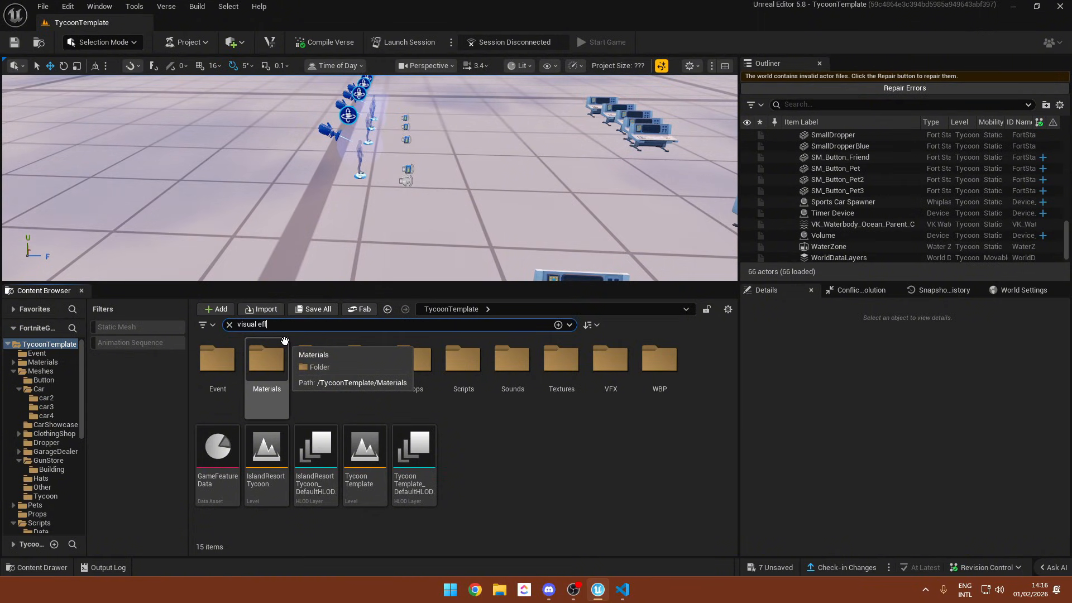
pyautogui.moveTo(400, 223); pyautogui.dragTo(390, 238, button='right')
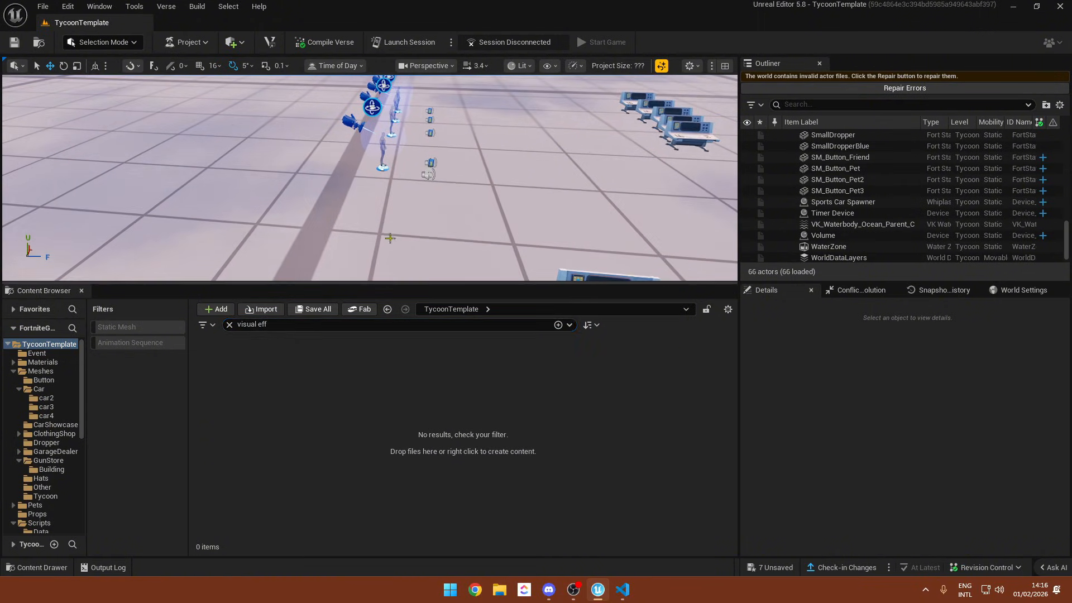
pyautogui.click(11, 344)
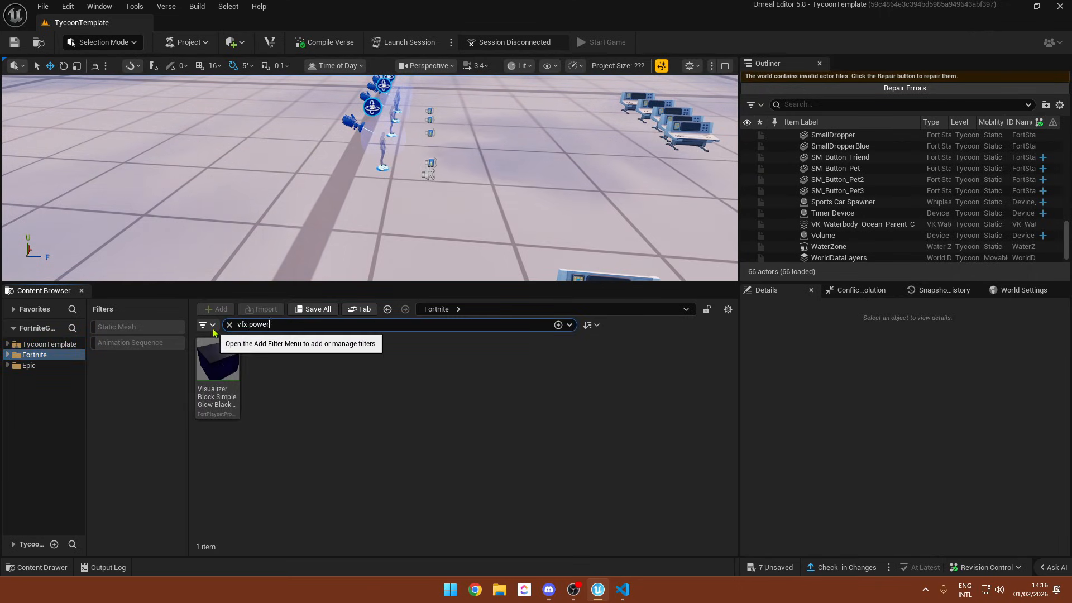
pyautogui.moveTo(217, 360); pyautogui.dragTo(473, 196)
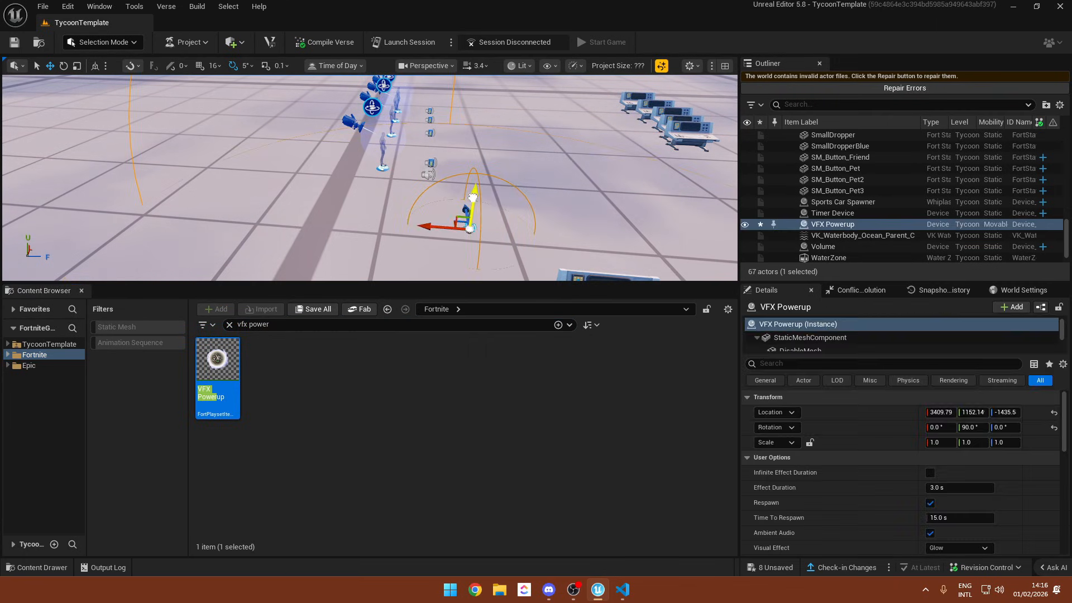
# - Enable Infinite Effect Duration on the VFX Powerup, set Time To Respawn to 0.0 s and turn off Ambient Audio
pyautogui.scroll(-2, 930, 469)
pyautogui.click(930, 438)
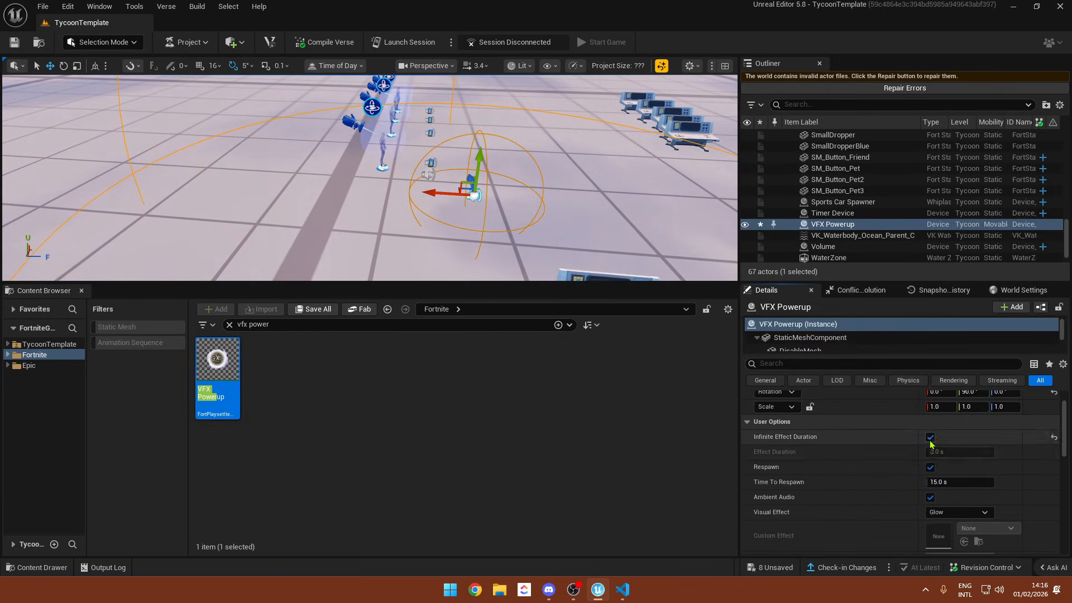
pyautogui.moveTo(938, 483); pyautogui.dragTo(927, 483)
pyautogui.scroll(-2, 852, 498)
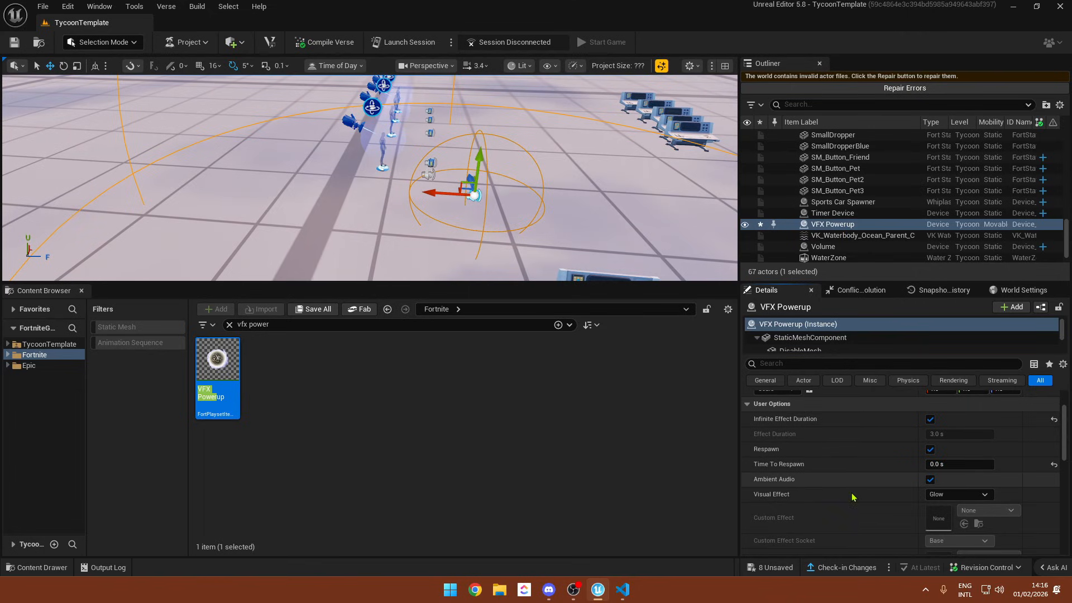
pyautogui.click(931, 462)
# - Set the VFX Powerup's Visual Effect to Custom Effect and its Custom Effect Socket to Head
pyautogui.click(935, 477)
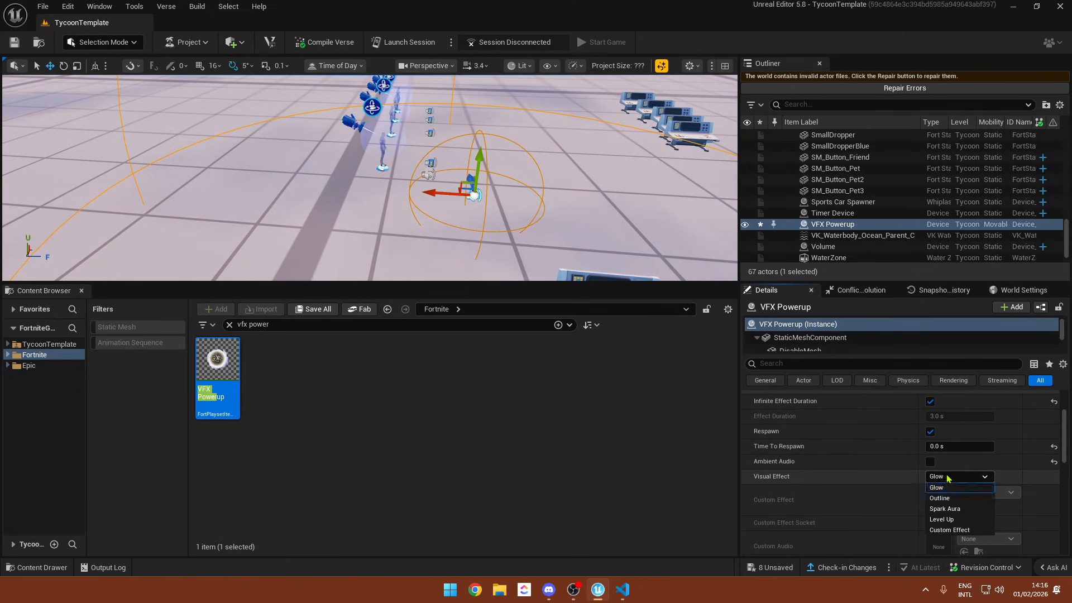
pyautogui.click(949, 525)
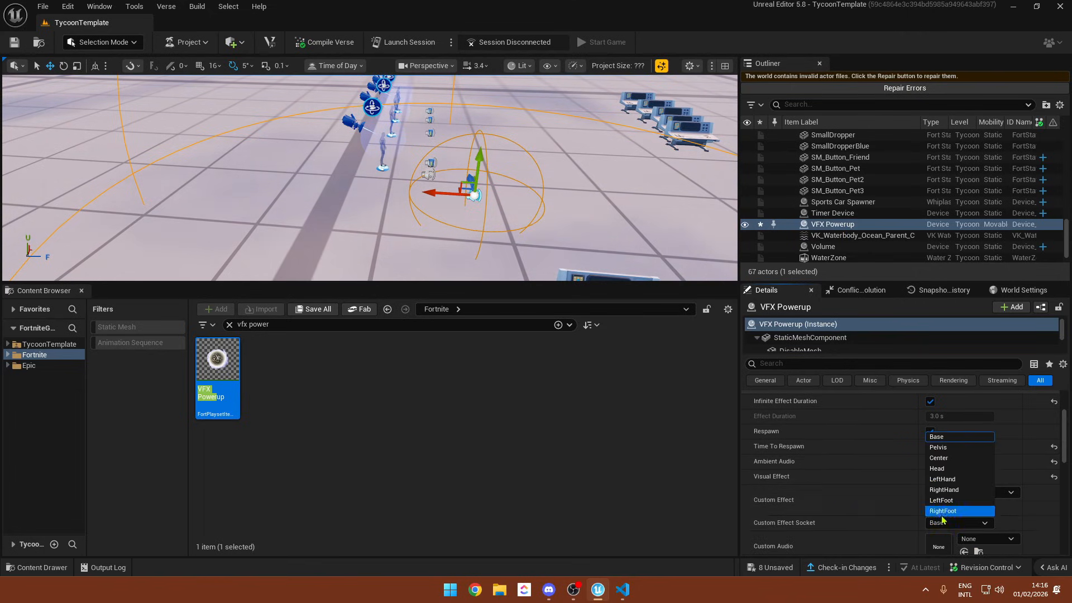
pyautogui.click(945, 469)
pyautogui.scroll(-2, 949, 471)
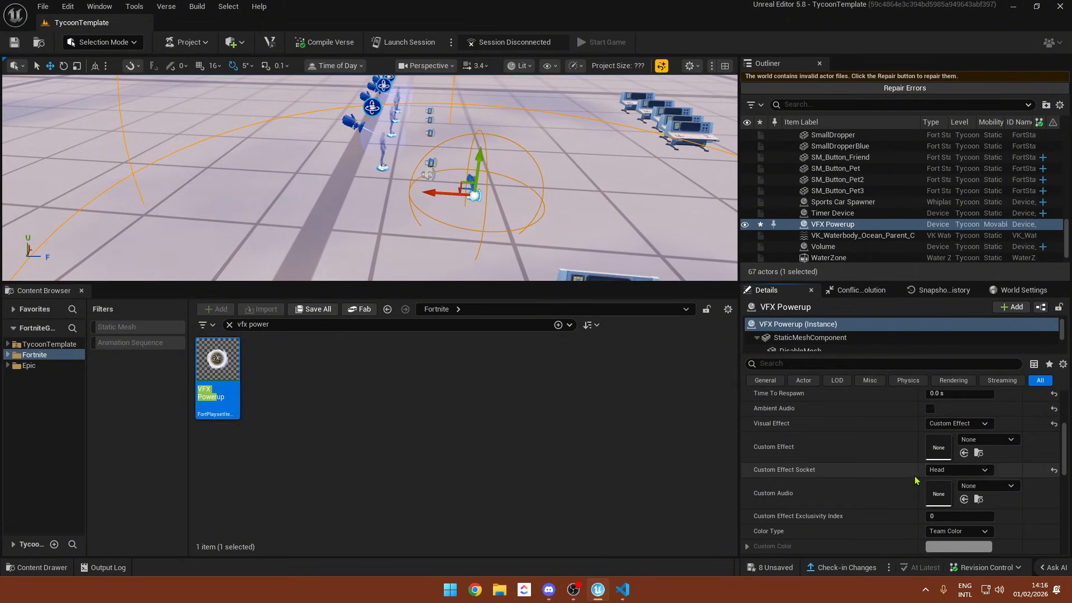
# - Assign the NS_Hat1 Niagara system from the project's VFX Hats folder as the VFX Powerup's Custom Effect
pyautogui.click(974, 441)
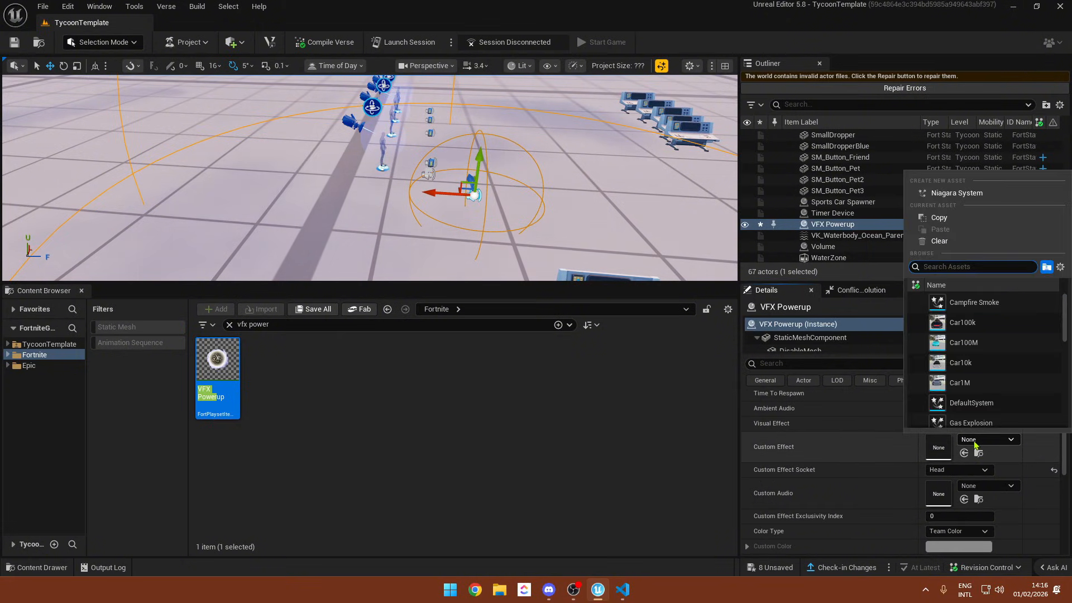
pyautogui.click(641, 415)
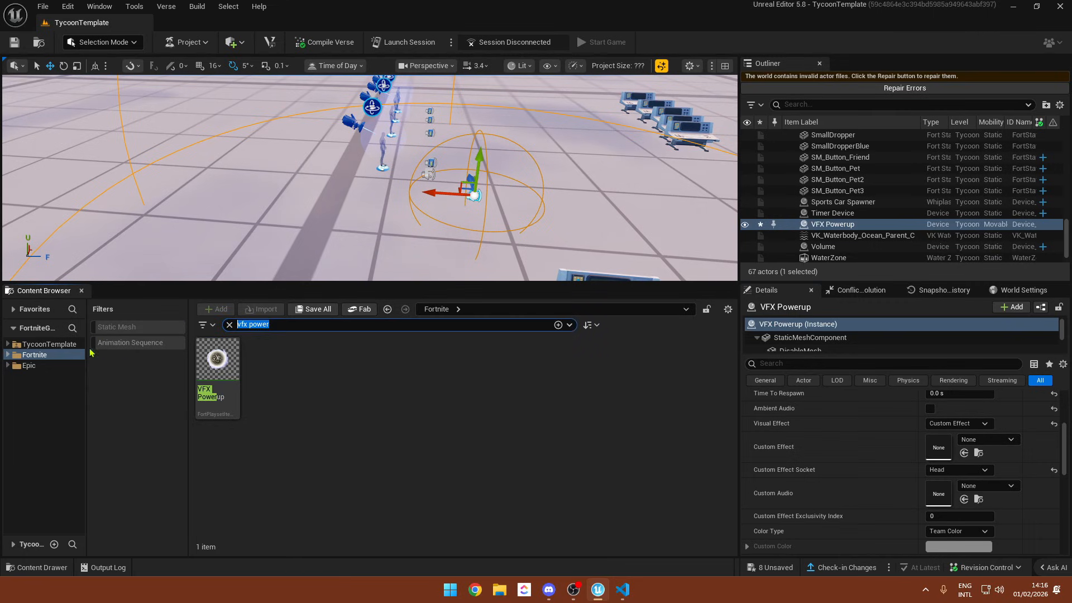
pyautogui.click(49, 343)
pyautogui.doubleClick(612, 360)
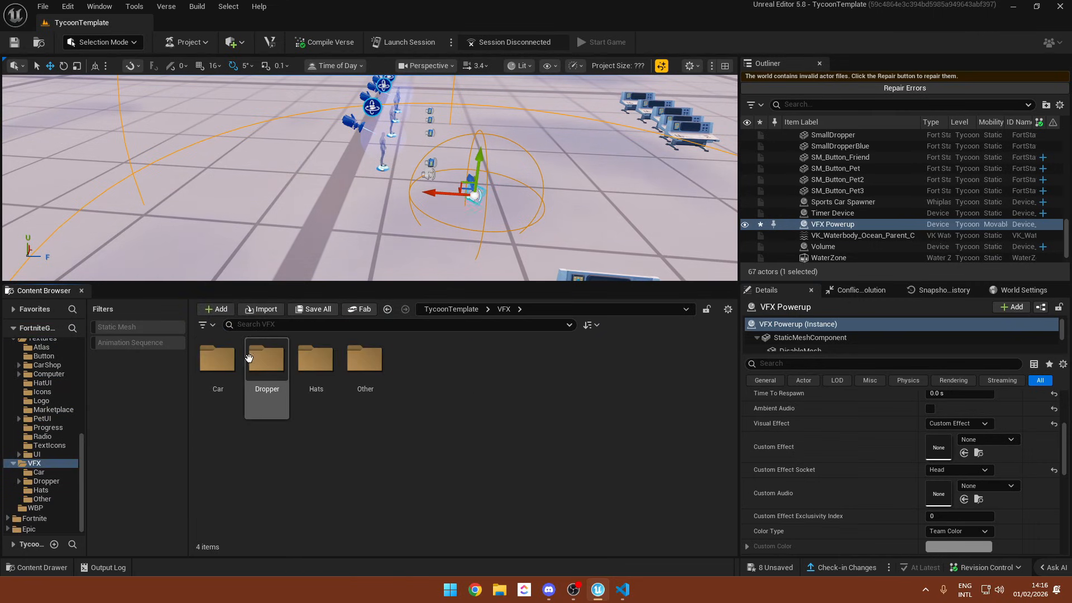
pyautogui.doubleClick(316, 360)
pyautogui.moveTo(218, 360); pyautogui.dragTo(938, 446)
# - Select the hats device among the Verse consoles and set the HatPrice of its first HatPurchasesData entry to 100.0
pyautogui.moveTo(515, 191); pyautogui.dragTo(544, 203, button='right')
pyautogui.press('w')
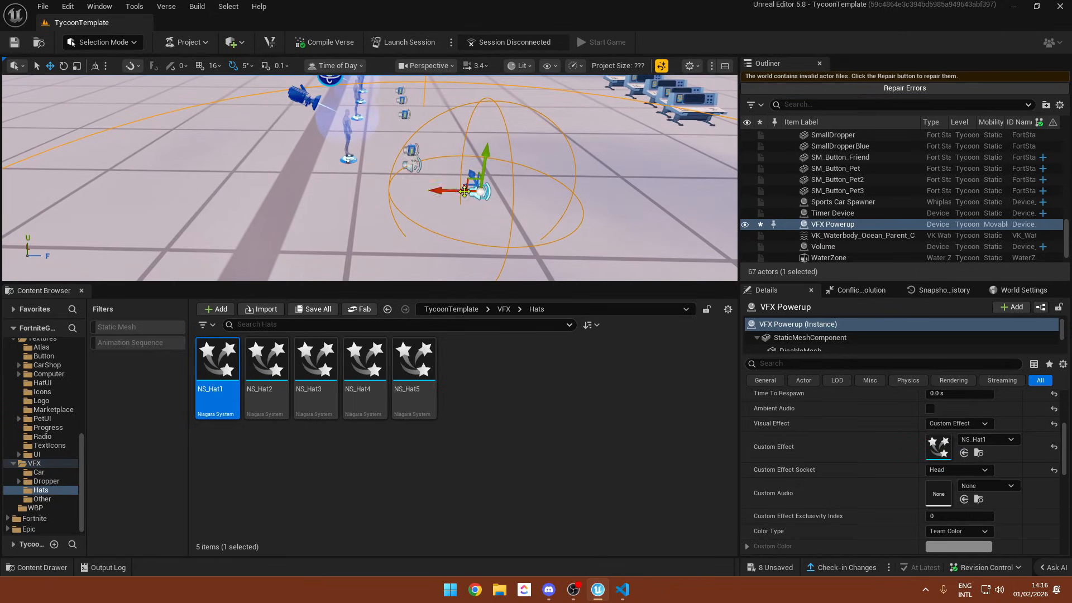
pyautogui.moveTo(464, 191); pyautogui.dragTo(500, 211, button='right')
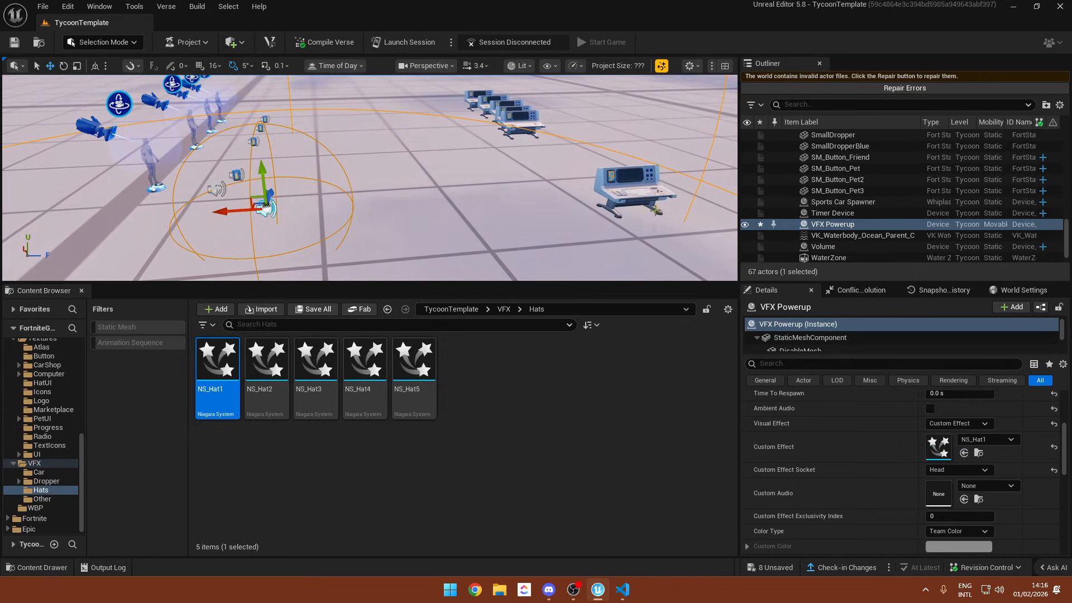
pyautogui.click(634, 189)
pyautogui.moveTo(562, 186); pyautogui.dragTo(734, 184, button='right')
pyautogui.click(506, 222)
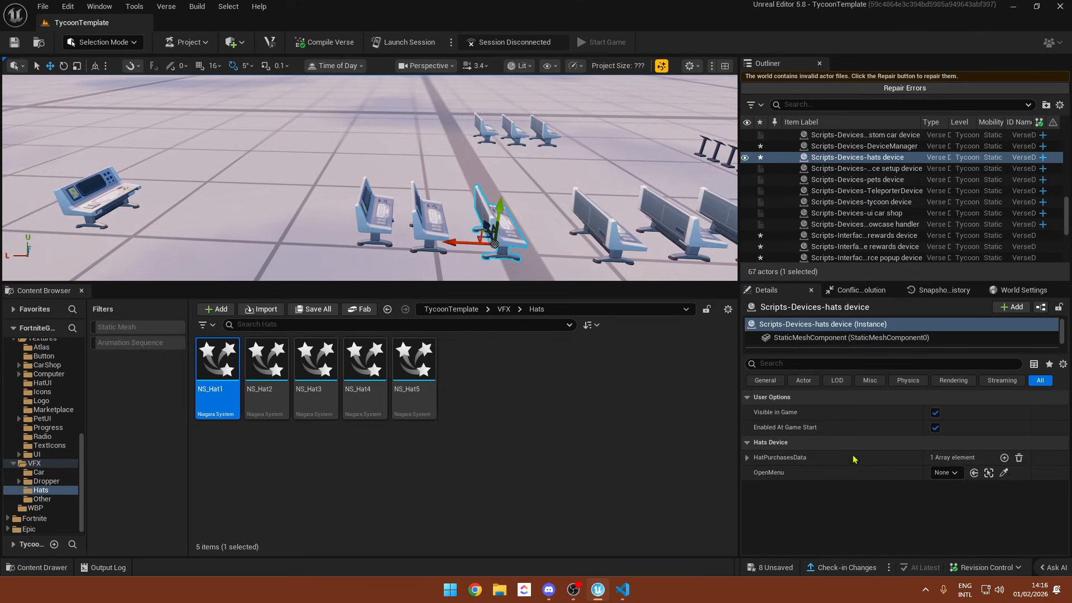
pyautogui.click(747, 457)
pyautogui.click(757, 473)
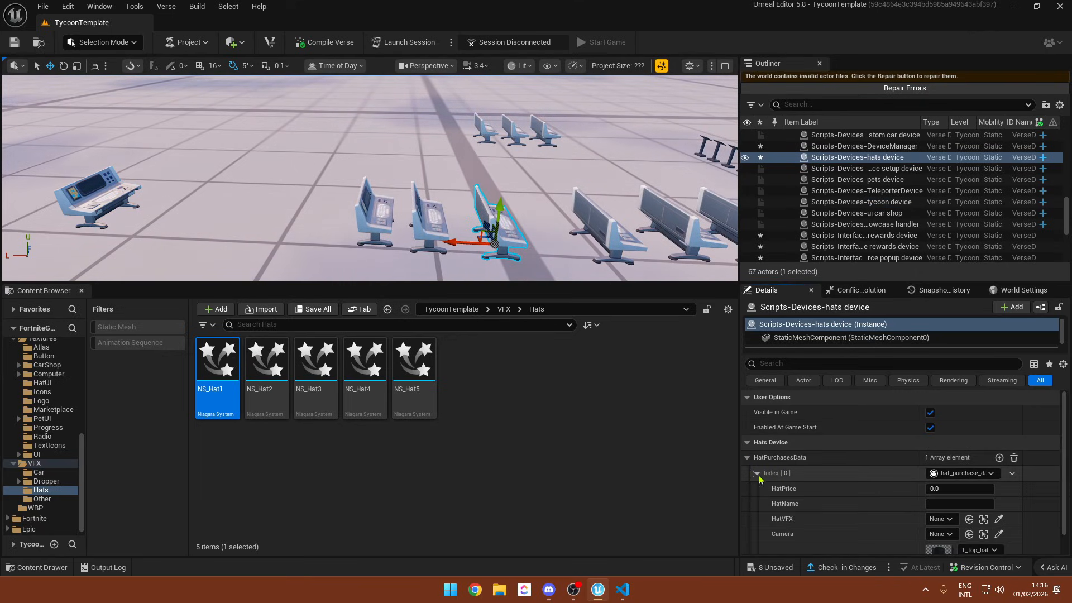
pyautogui.scroll(-1, 791, 479)
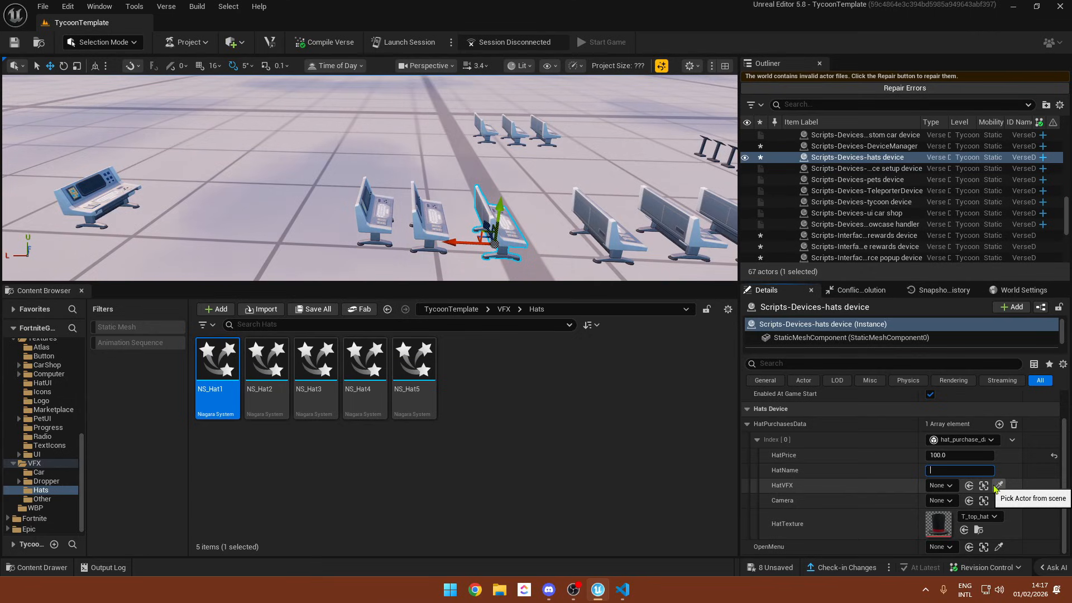
# - Name the first hat entry "Top Hat" and assign the VFX Powerup as its HatVFX
pyautogui.click(949, 485)
pyautogui.click(914, 356)
pyautogui.click(941, 486)
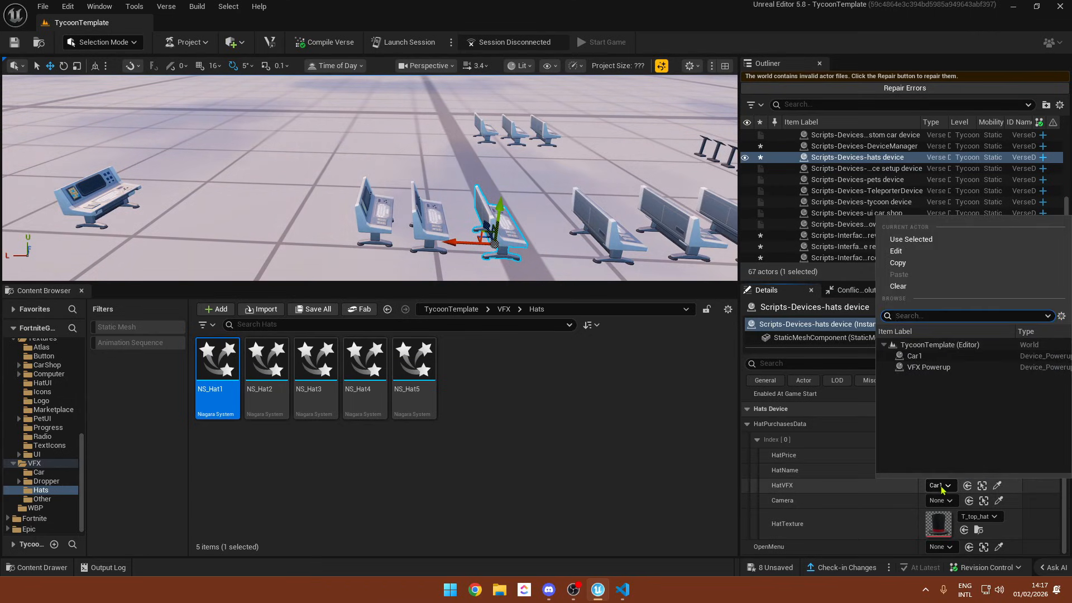
pyautogui.click(928, 367)
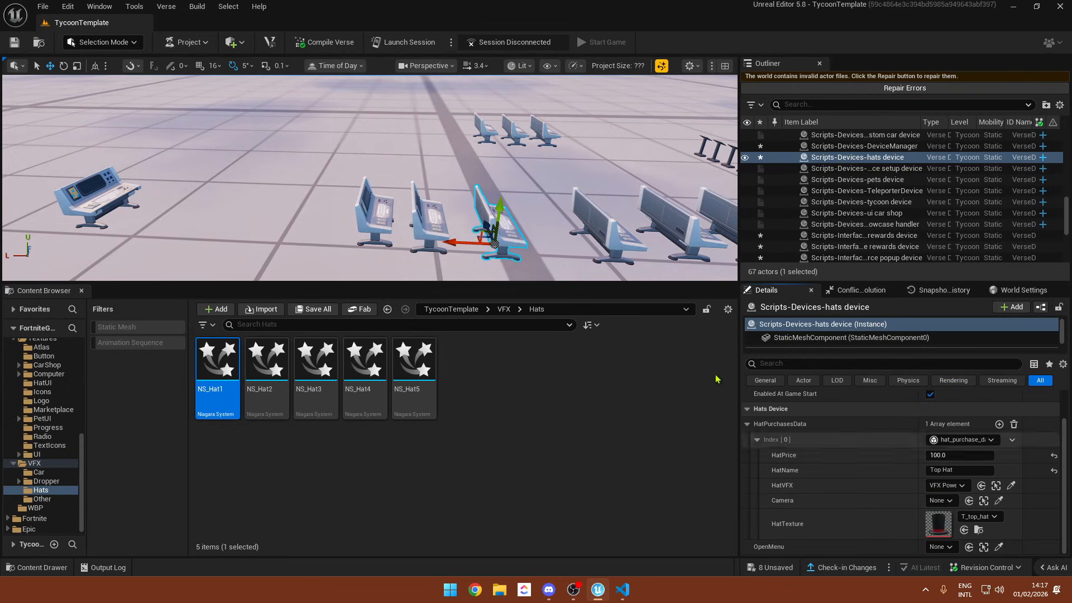
# - Search the Fortnite content for "fixed point" and place a Fixed Point Camera on the floor near the VFX Powerup
pyautogui.moveTo(536, 189); pyautogui.dragTo(184, 212, button='right')
pyautogui.click(391, 201)
pyautogui.scroll(8, 53, 357)
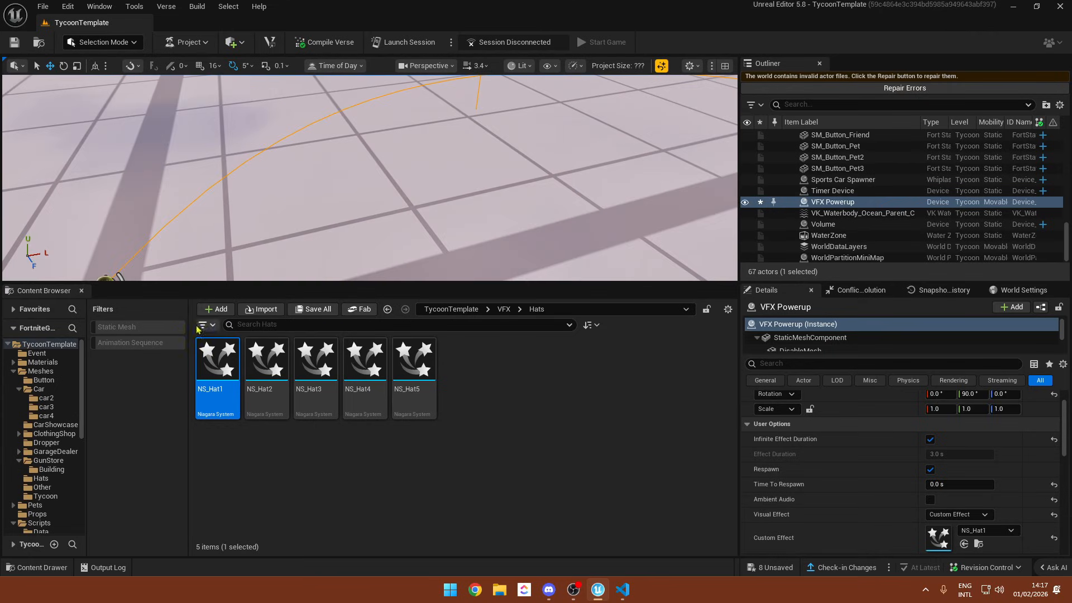
pyautogui.click(71, 343)
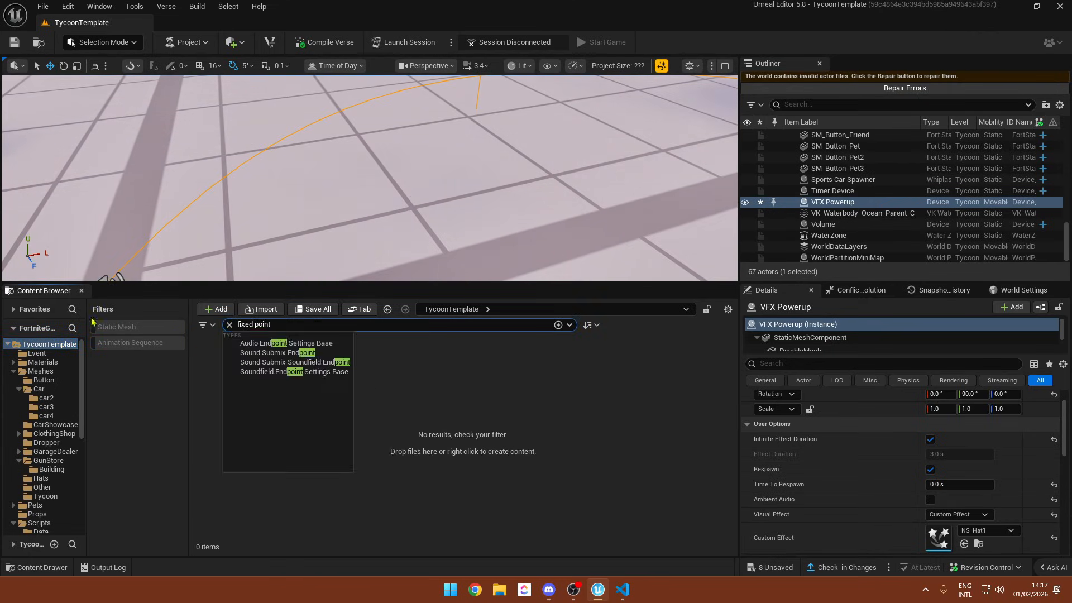
pyautogui.click(8, 344)
pyautogui.click(35, 354)
pyautogui.moveTo(217, 363); pyautogui.dragTo(452, 168)
# - Rotate the Fixed Point Camera horizontally to about 85° and turn off Add to Players on Start
pyautogui.moveTo(452, 167); pyautogui.dragTo(460, 166, button='right')
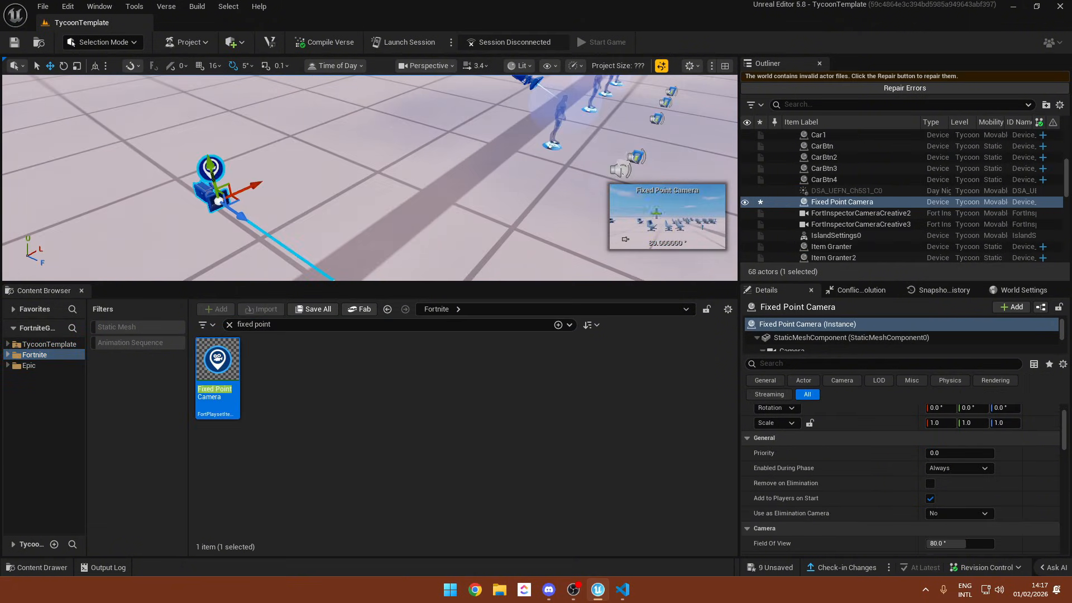
pyautogui.moveTo(446, 212)
pyautogui.mouseDown(button='right')
pyautogui.moveTo(503, 206)
pyautogui.moveTo(447, 212)
pyautogui.mouseUp(button='right')
pyautogui.press('e')
pyautogui.moveTo(304, 245); pyautogui.dragTo(368, 237)
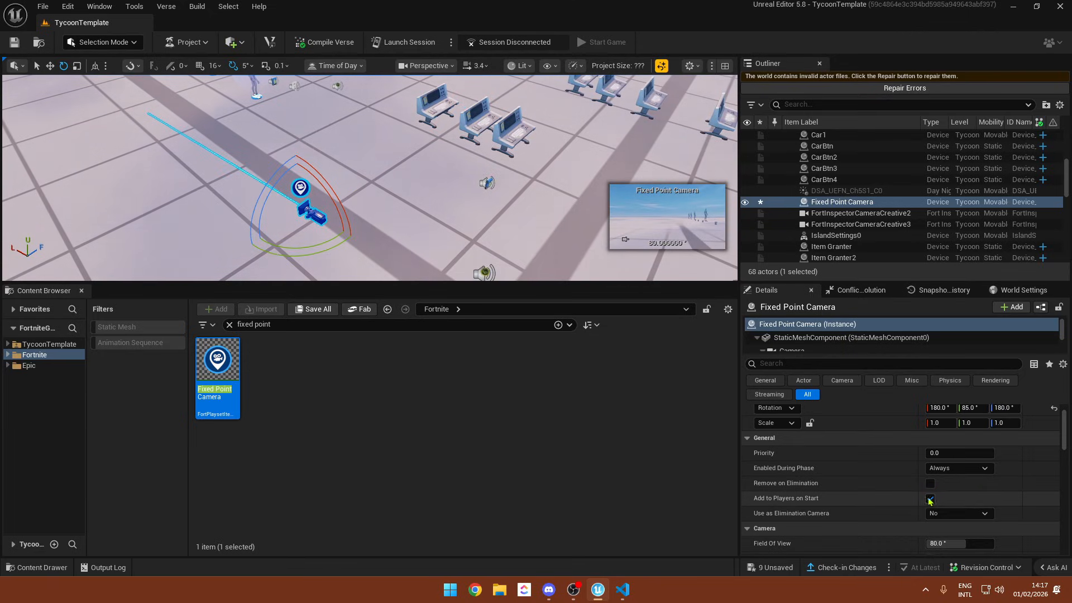
pyautogui.scroll(-2, 931, 495)
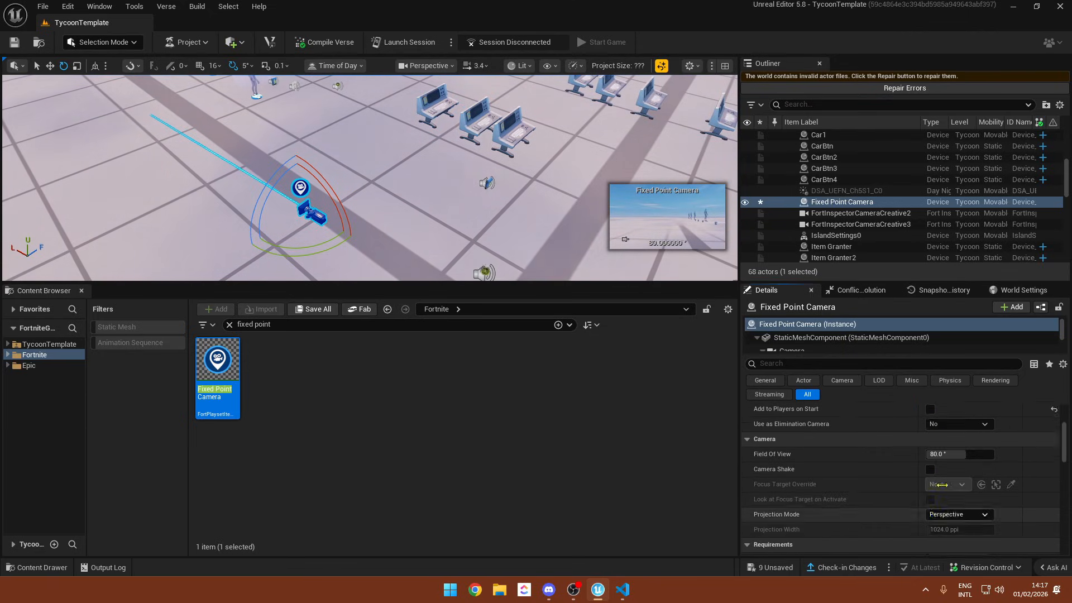
# - Assign the Fixed Point Camera as the Camera of the hats device's Top Hat entry
pyautogui.moveTo(460, 253); pyautogui.dragTo(575, 246, button='right')
pyautogui.click(474, 198)
pyautogui.click(941, 501)
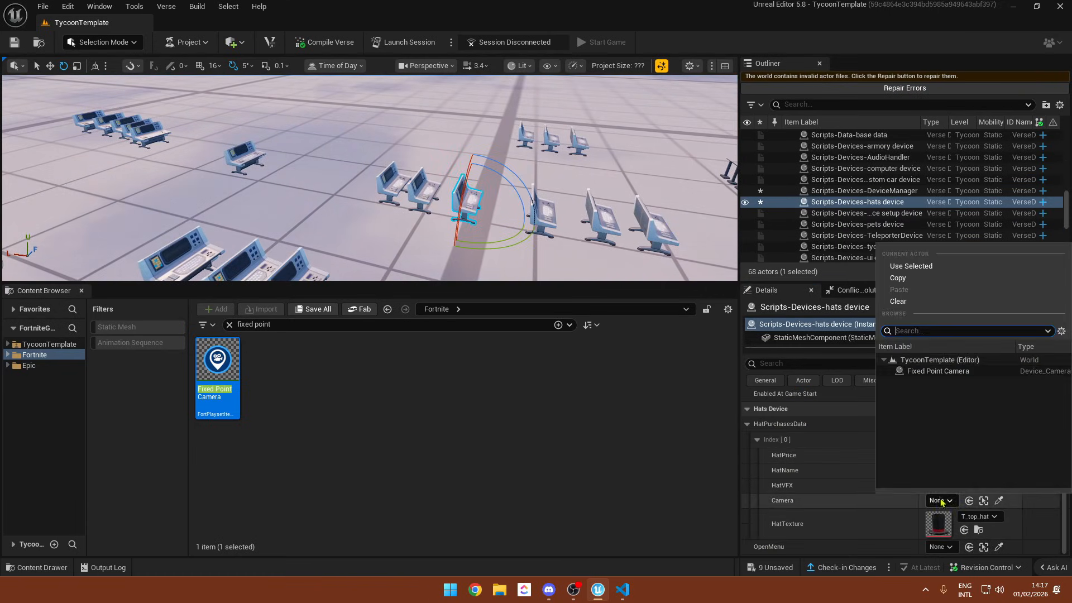
pyautogui.click(916, 369)
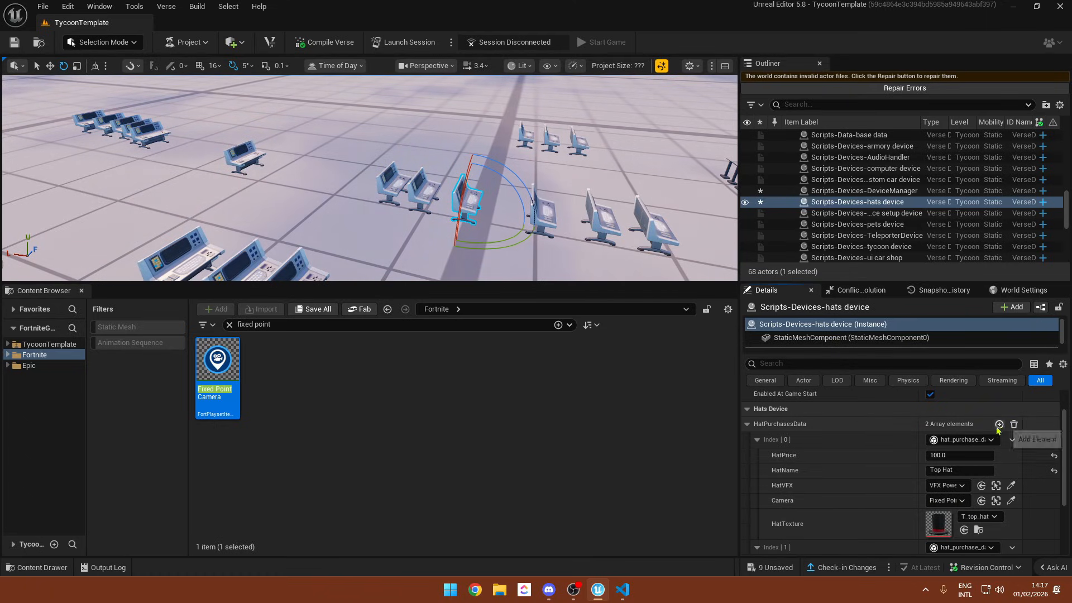
# - Add a second HatPurchasesData element and locate the Top Hat entry's texture in the HatUI folder
pyautogui.scroll(-2, 916, 495)
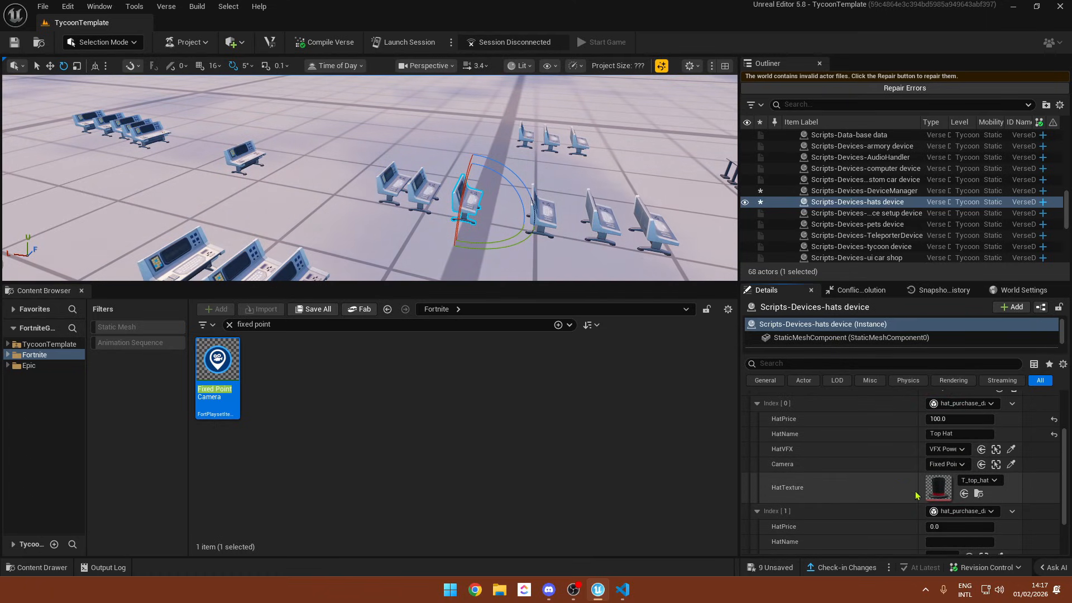
pyautogui.click(979, 494)
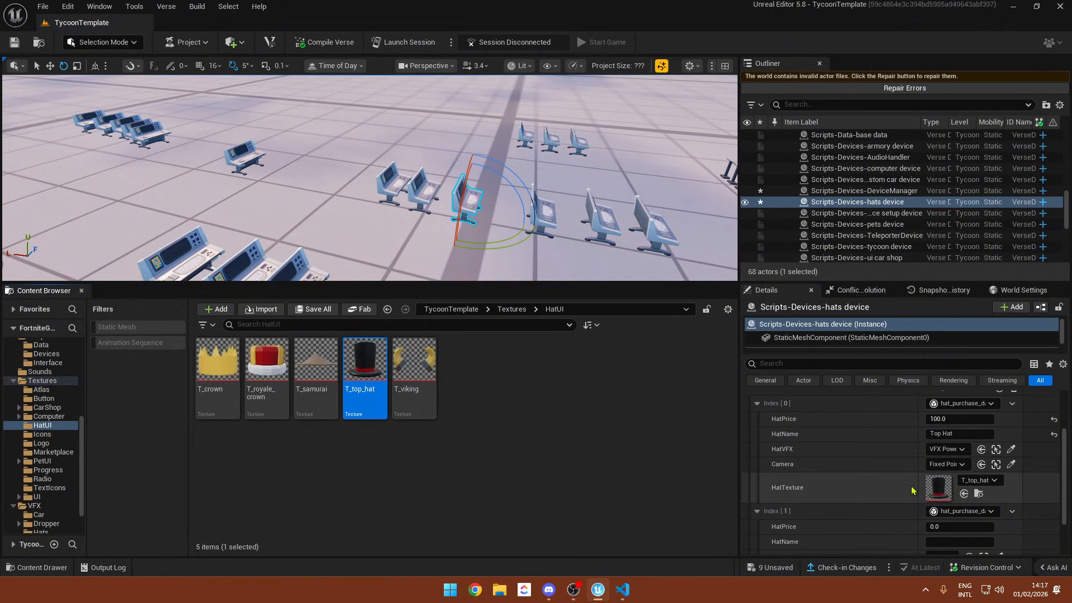
pyautogui.scroll(-3, 845, 470)
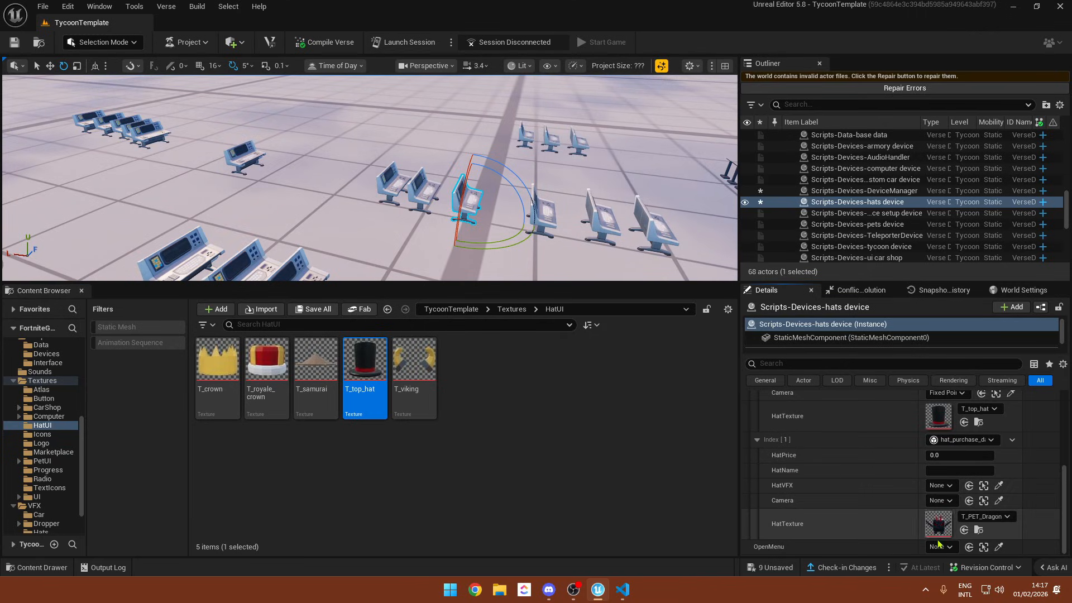
# - Move the hats device over beside the already configured consoles and select the marketplace setup device
pyautogui.moveTo(558, 195); pyautogui.dragTo(603, 212, button='right')
pyautogui.press('w')
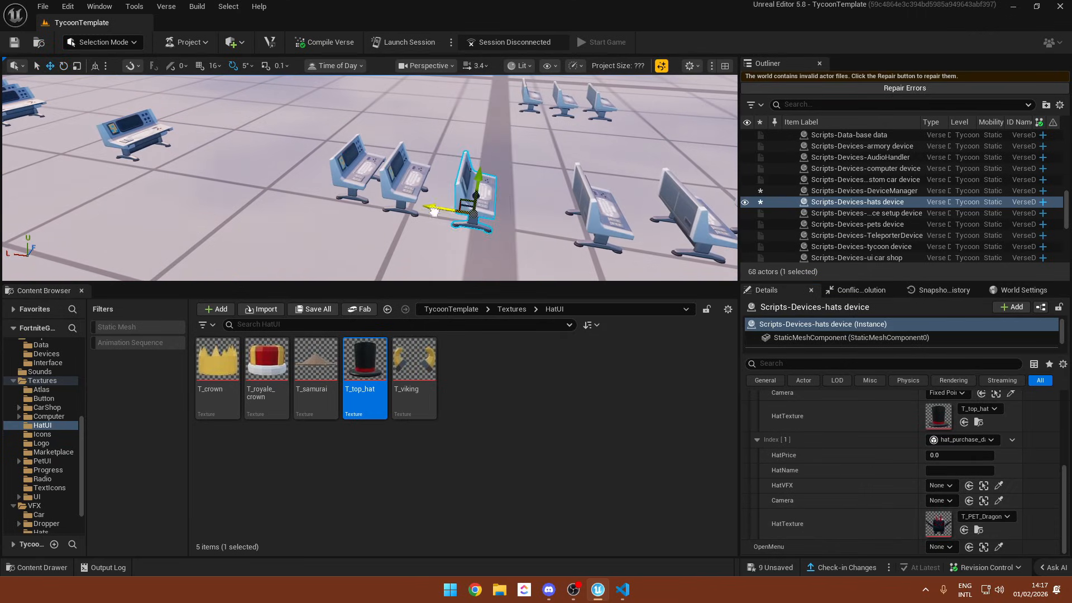
pyautogui.moveTo(435, 210); pyautogui.dragTo(491, 217)
pyautogui.click(358, 174)
pyautogui.click(409, 178)
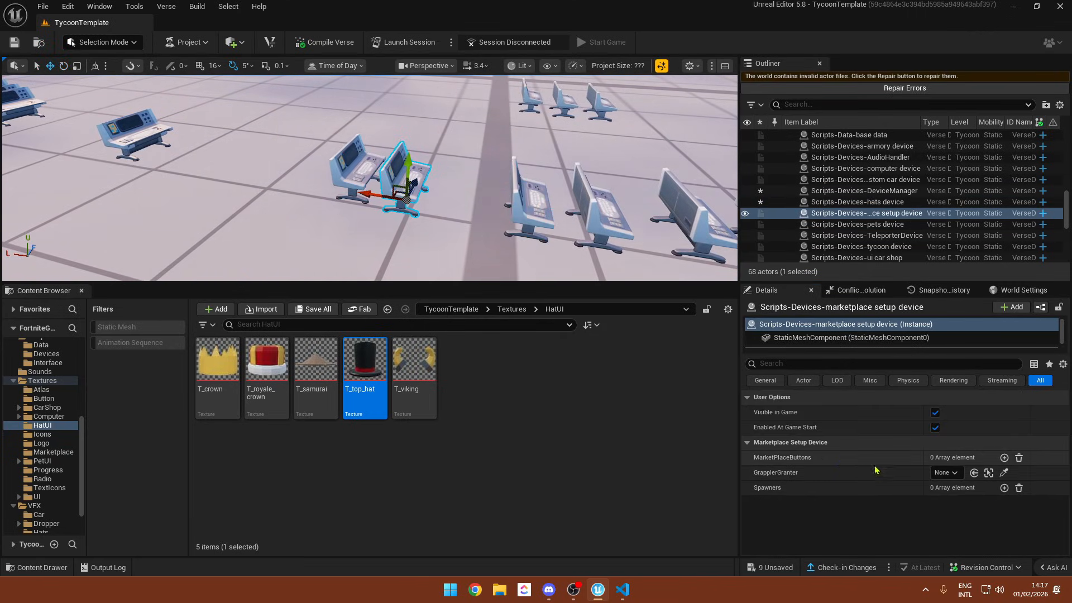
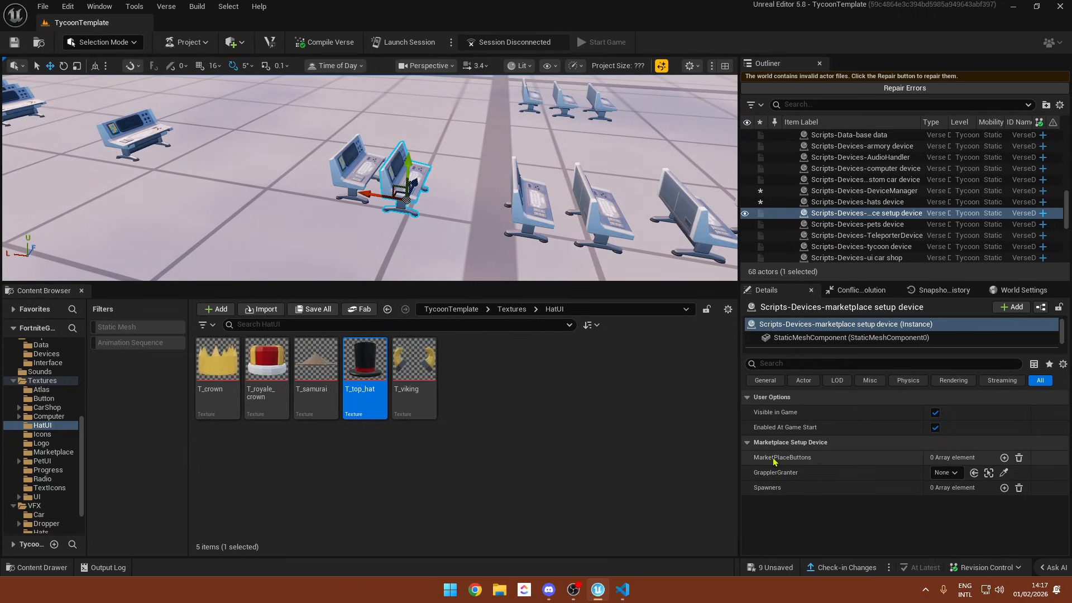
# - Switch to Visual Studio Code, open marketplace_device.verse and examine its entitlement and offer definitions, then return to the Unreal editor
pyautogui.click(623, 589)
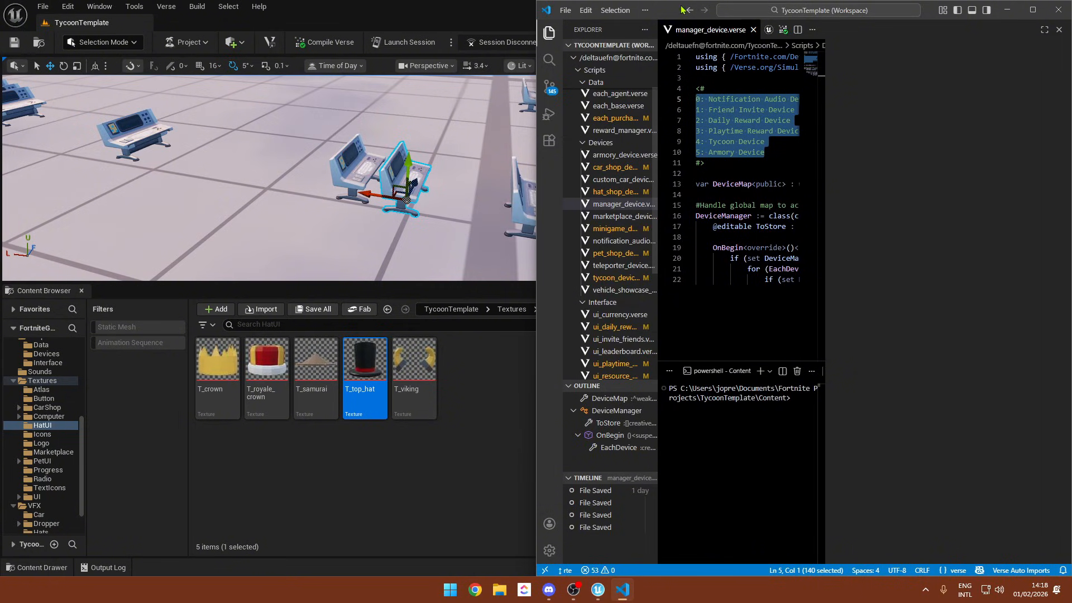
pyautogui.moveTo(677, 29); pyautogui.dragTo(687, 3)
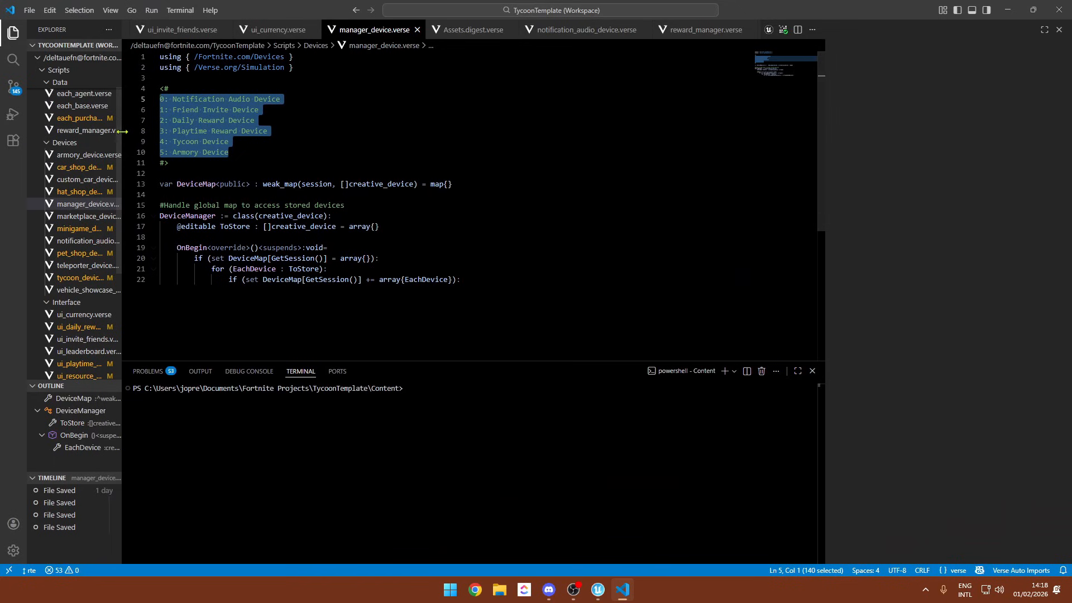
pyautogui.moveTo(122, 131); pyautogui.dragTo(227, 138)
pyautogui.scroll(-2, 112, 302)
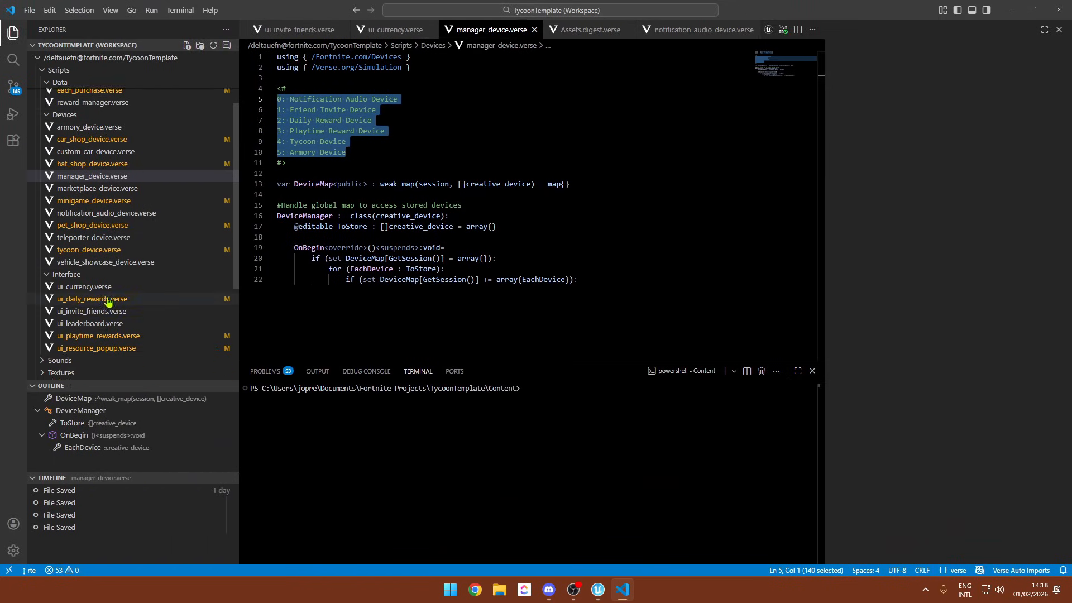
pyautogui.scroll(2, 110, 296)
pyautogui.click(104, 206)
pyautogui.click(103, 216)
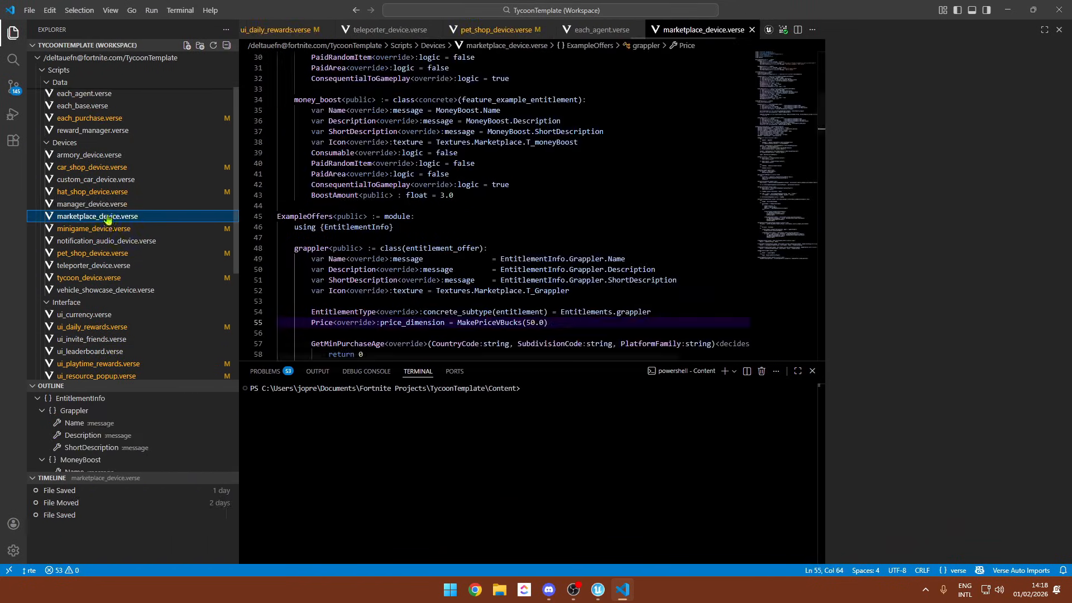
pyautogui.scroll(5, 725, 156)
pyautogui.moveTo(821, 80)
pyautogui.mouseDown()
pyautogui.moveTo(823, 128)
pyautogui.moveTo(820, 82)
pyautogui.mouseUp()
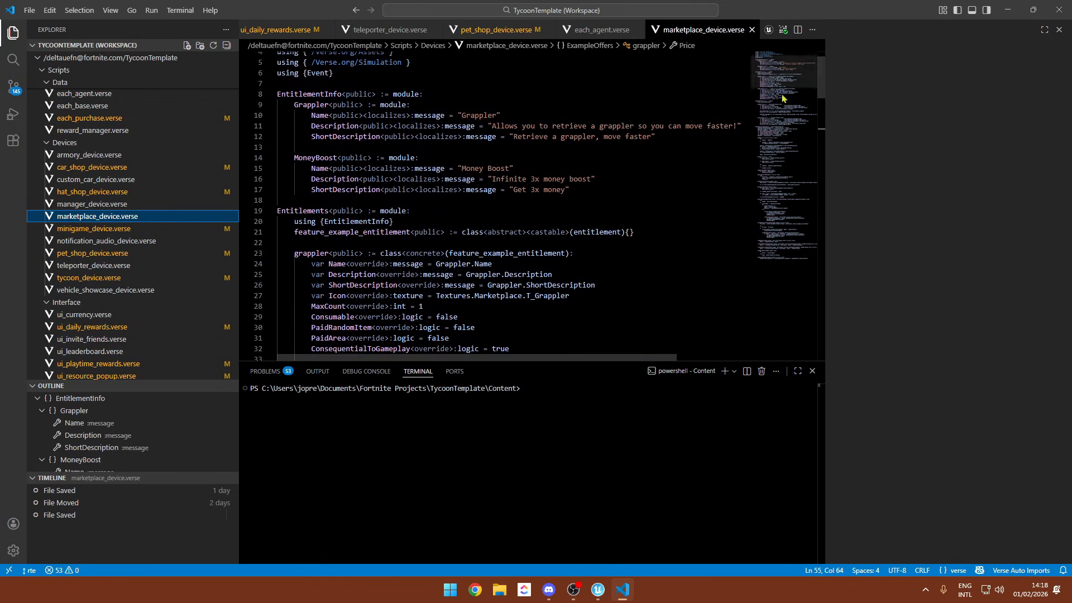
pyautogui.click(1008, 10)
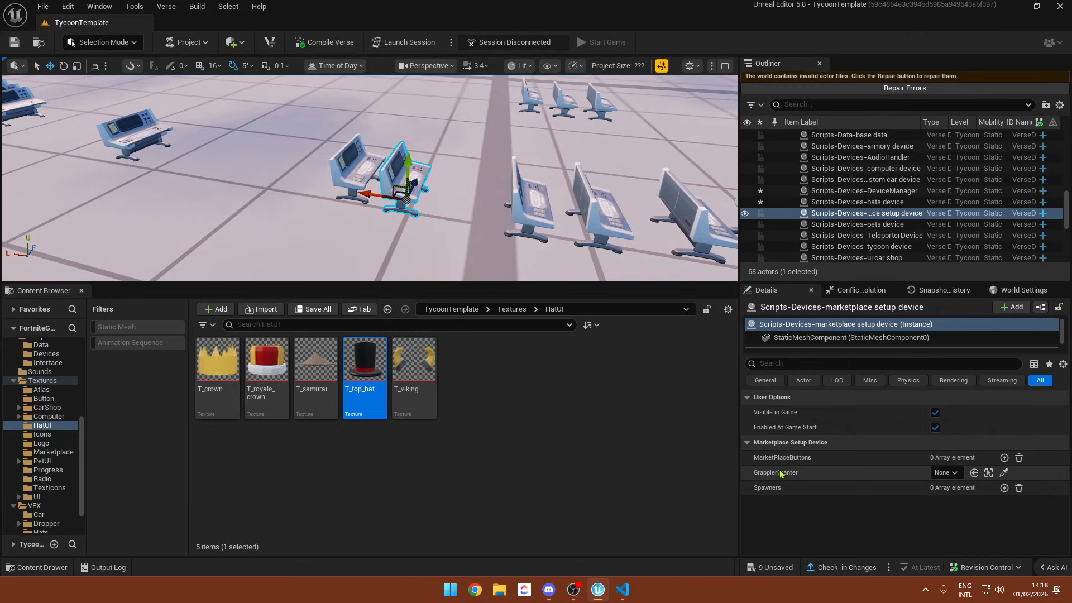
# - Search the Fortnite content for "item granter" and place an Item Granter on the floor in front of the device consoles
pyautogui.click(945, 472)
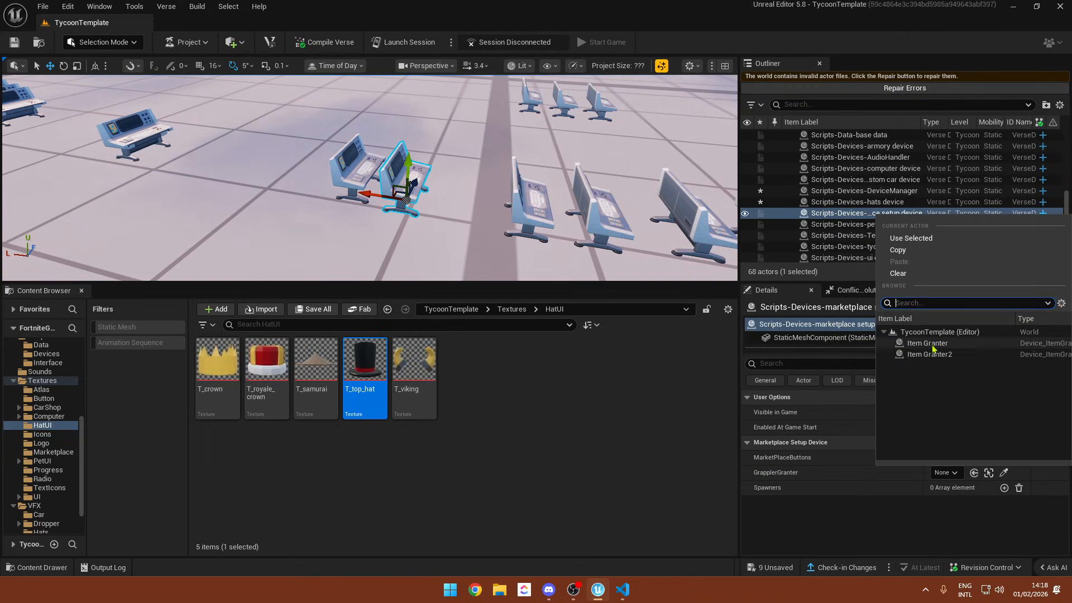
pyautogui.click(873, 495)
pyautogui.moveTo(193, 152); pyautogui.dragTo(100, 160, button='right')
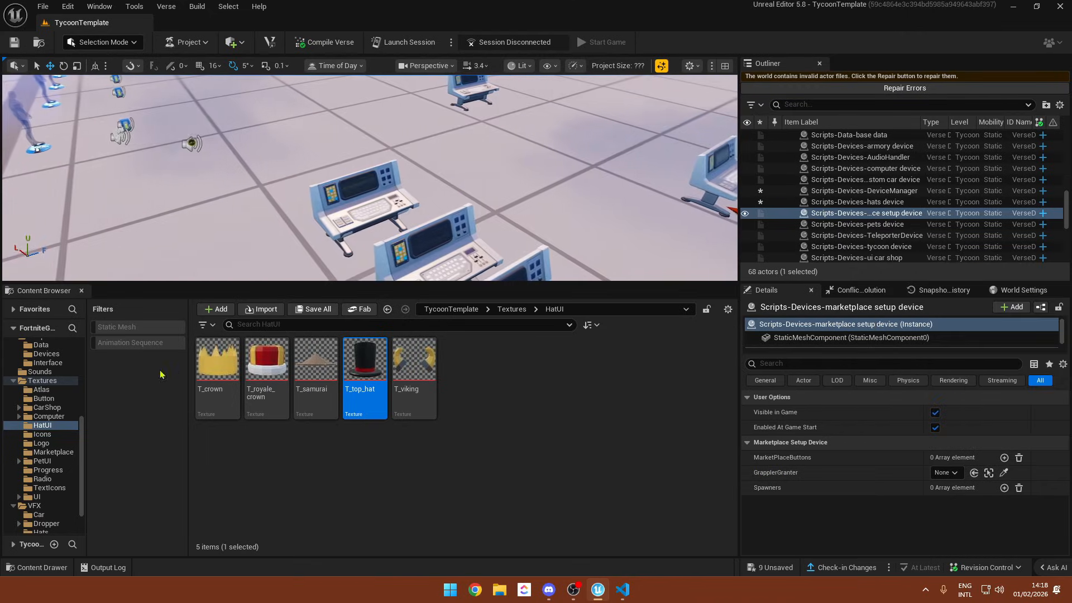
pyautogui.scroll(7, 45, 357)
pyautogui.click(49, 344)
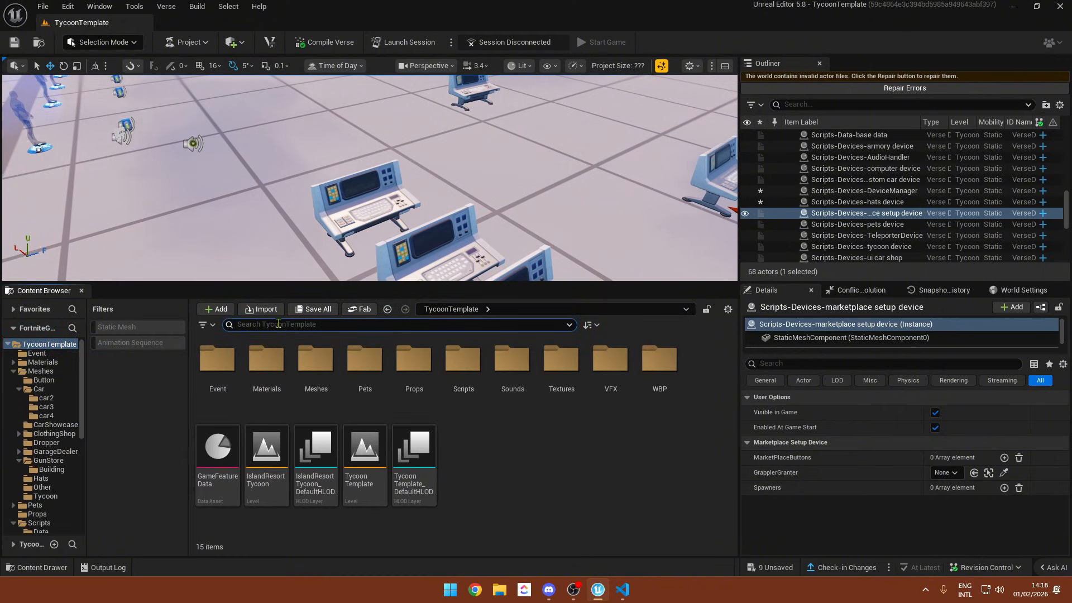
pyautogui.write('item')
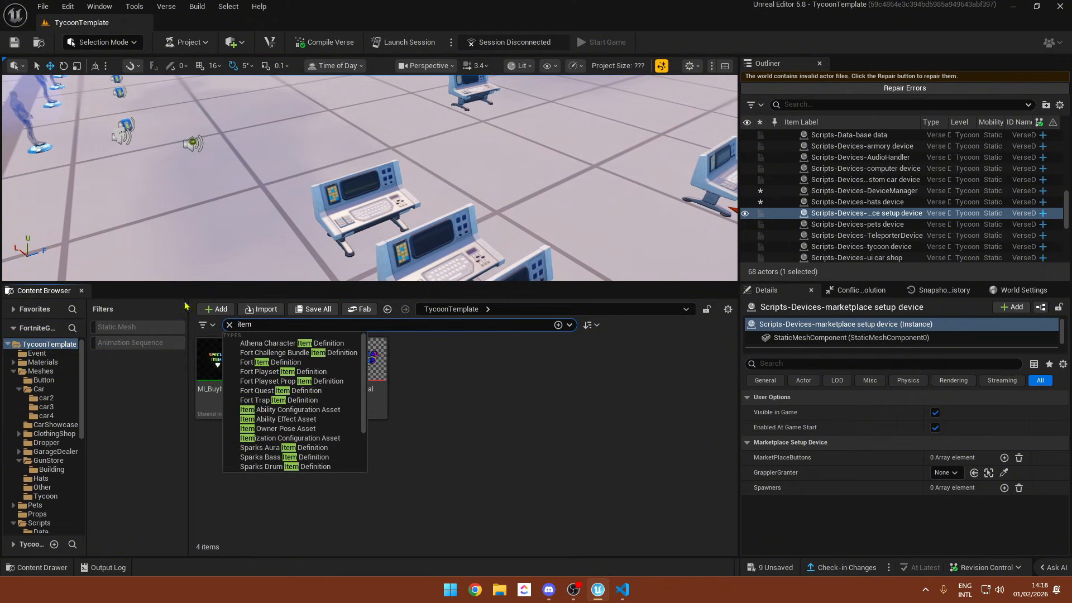
pyautogui.click(7, 345)
pyautogui.moveTo(368, 223); pyautogui.dragTo(525, 207, button='right')
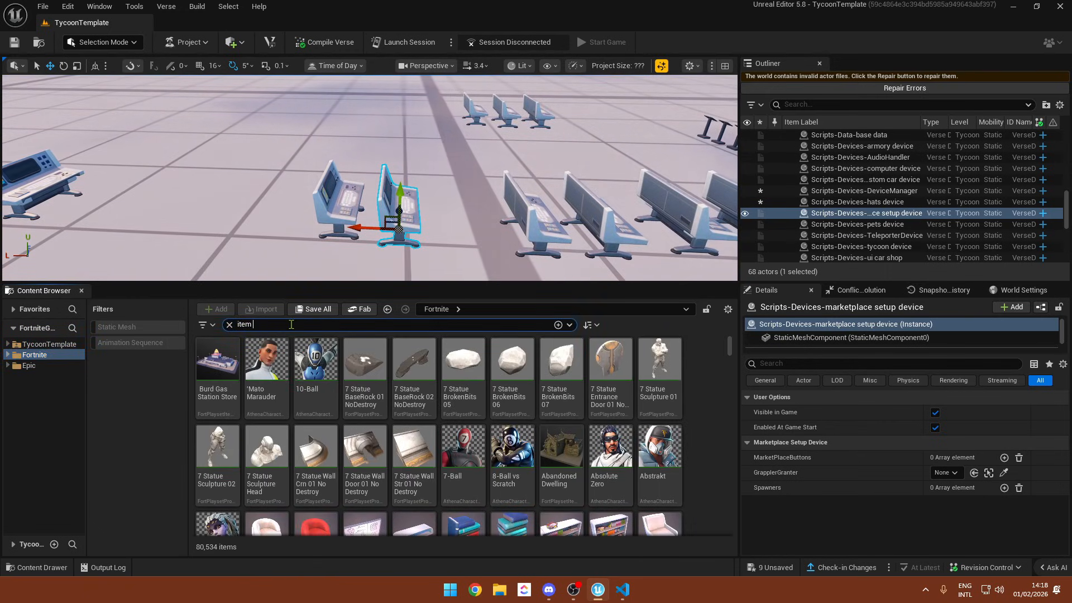
pyautogui.write('granter')
pyautogui.moveTo(290, 246); pyautogui.dragTo(257, 277, button='right')
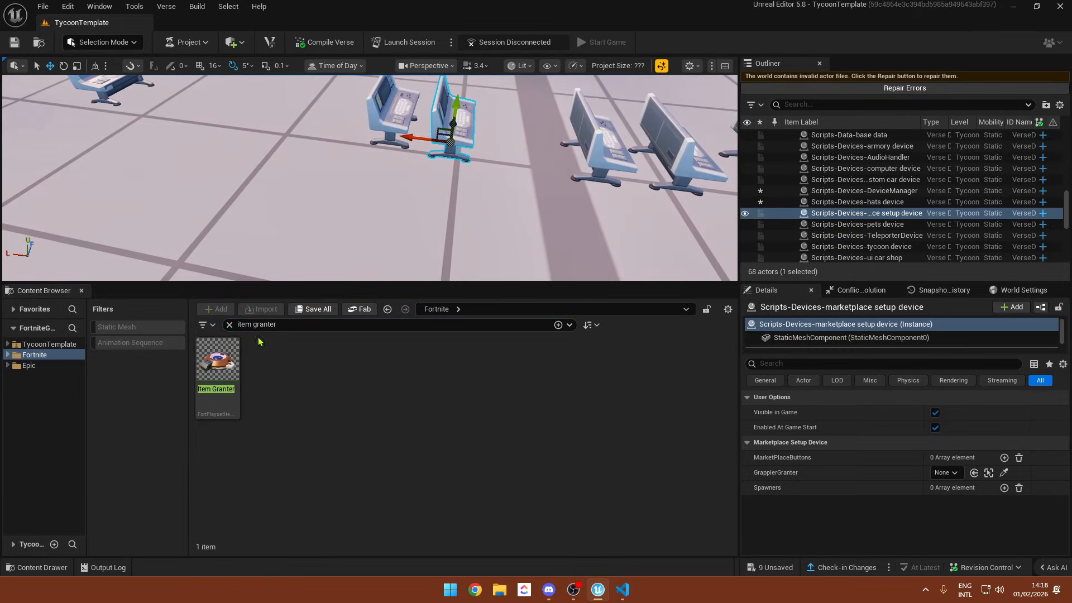
pyautogui.moveTo(218, 363); pyautogui.dragTo(448, 226)
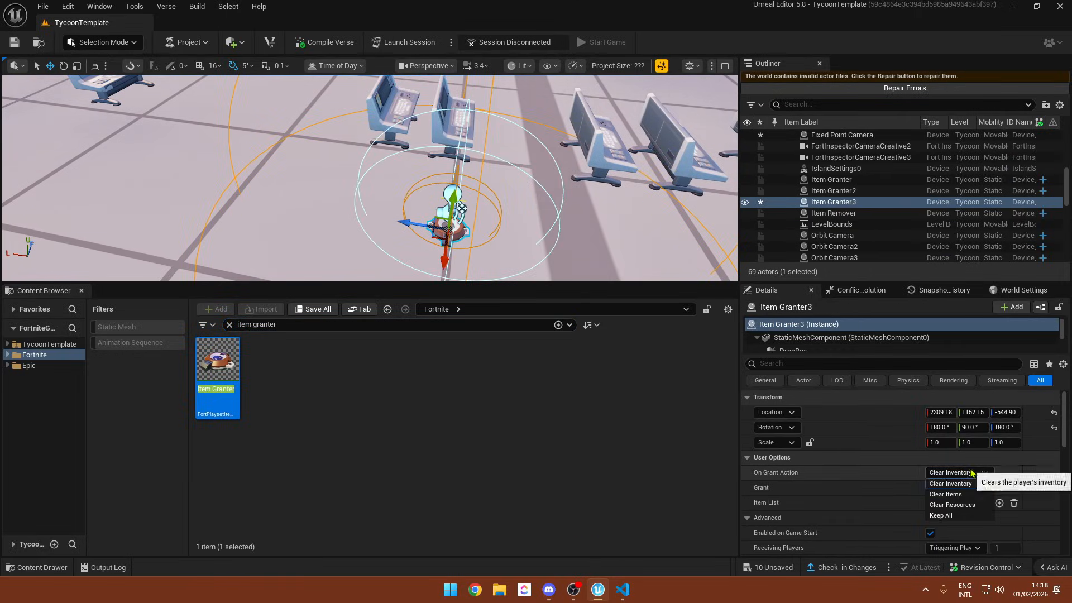
# - Set the new Item Granter's On Grant Action to Keep All and add a grappler to its Item List
pyautogui.click(948, 515)
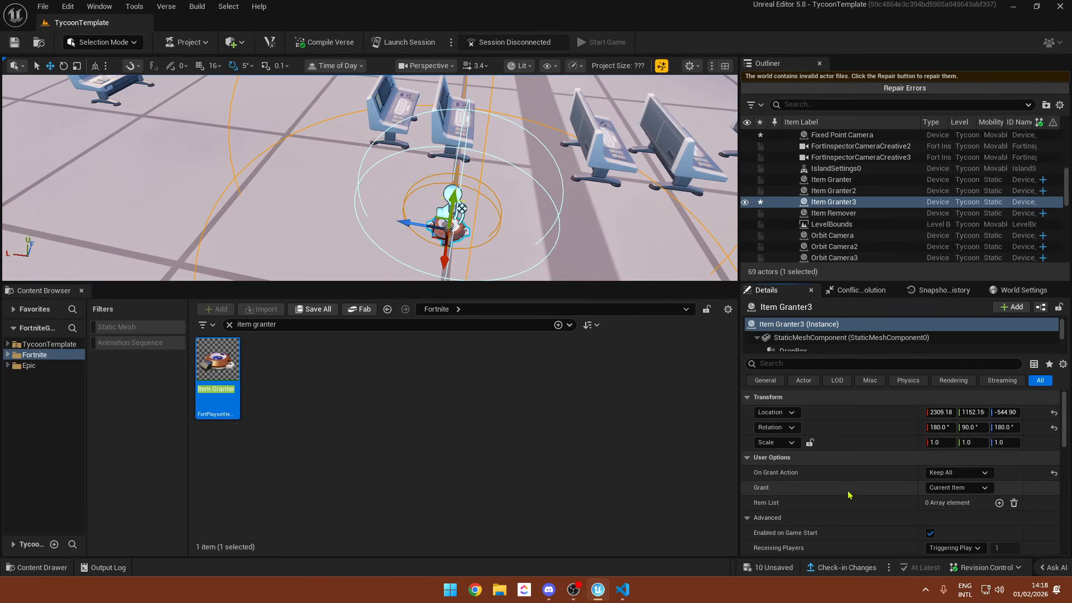
pyautogui.scroll(-1, 848, 495)
pyautogui.click(999, 467)
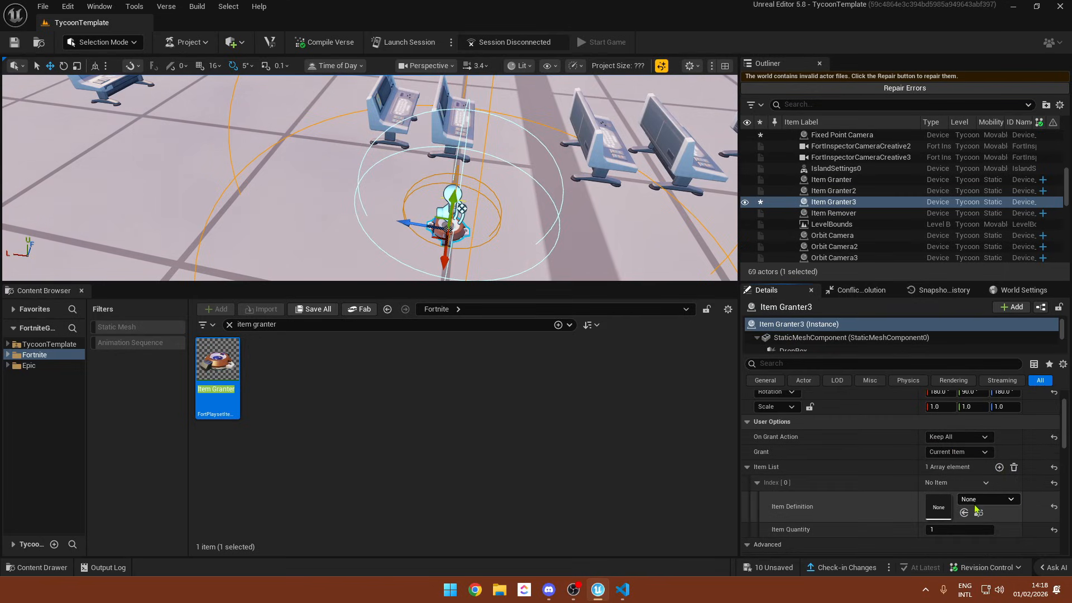
pyautogui.click(974, 504)
pyautogui.write('grappl')
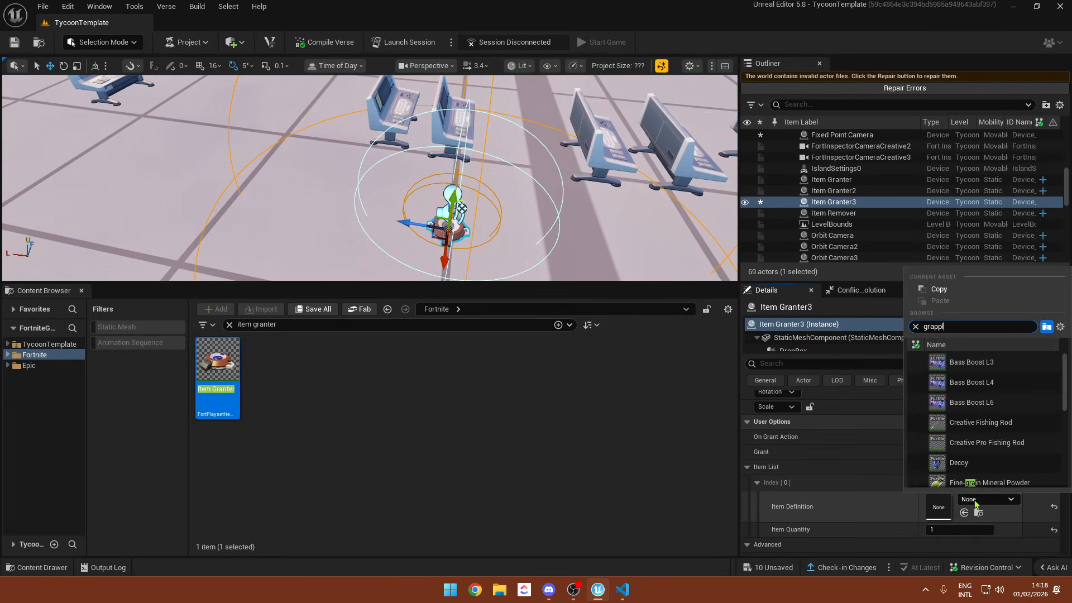
pyautogui.write('er')
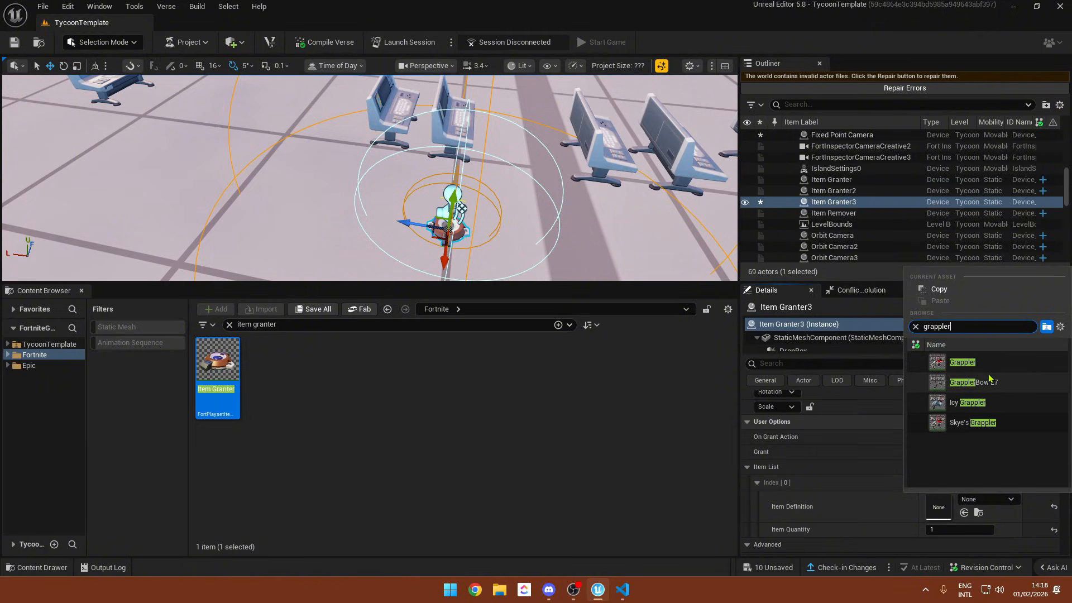
pyautogui.click(988, 378)
pyautogui.scroll(-4, 952, 452)
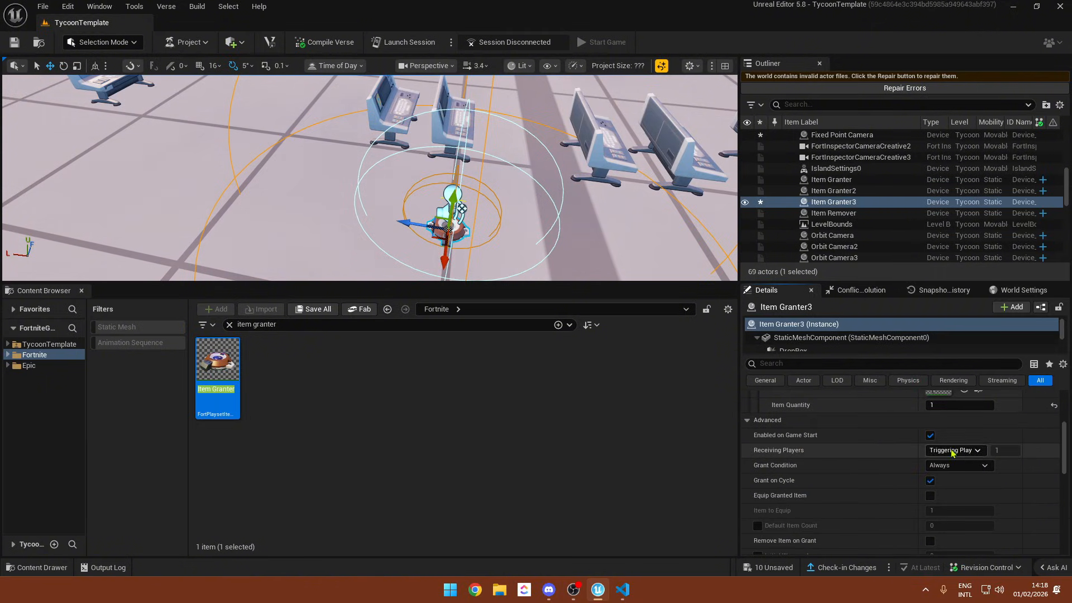
pyautogui.scroll(-2, 817, 522)
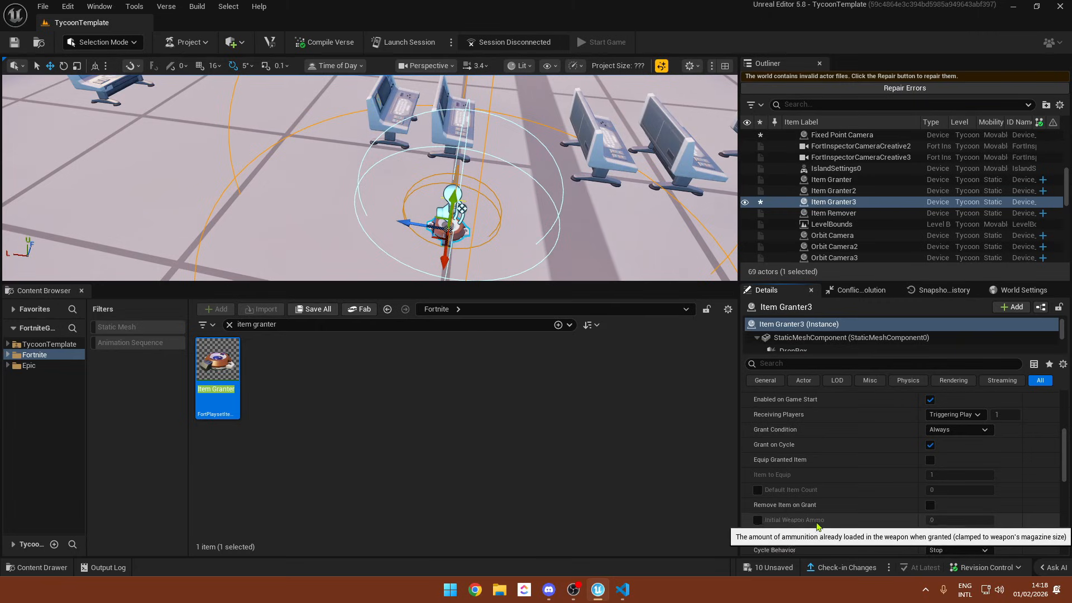
pyautogui.scroll(-5, 825, 516)
# - Assign Item Granter3 as the GrapplerGranter of the marketplace setup device
pyautogui.moveTo(433, 223); pyautogui.dragTo(432, 207, button='right')
pyautogui.click(454, 207)
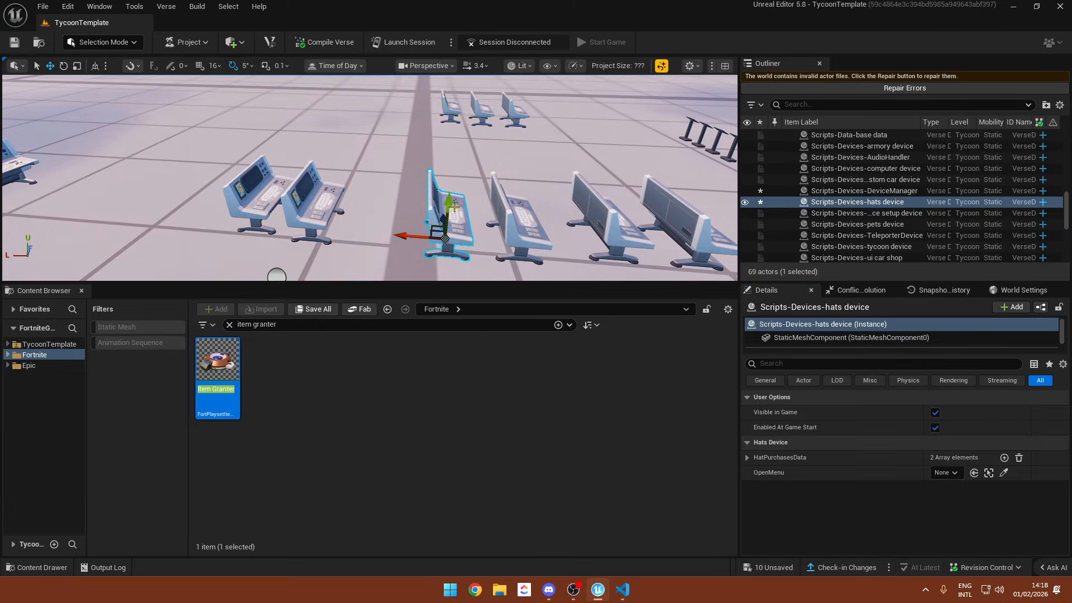
pyautogui.click(327, 209)
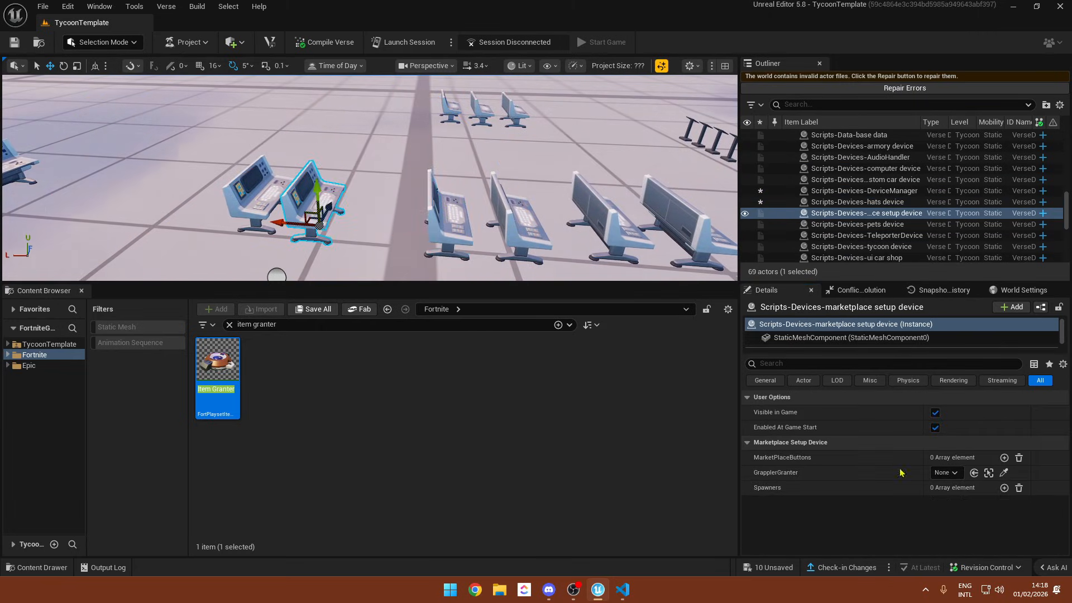
pyautogui.click(945, 473)
pyautogui.click(932, 367)
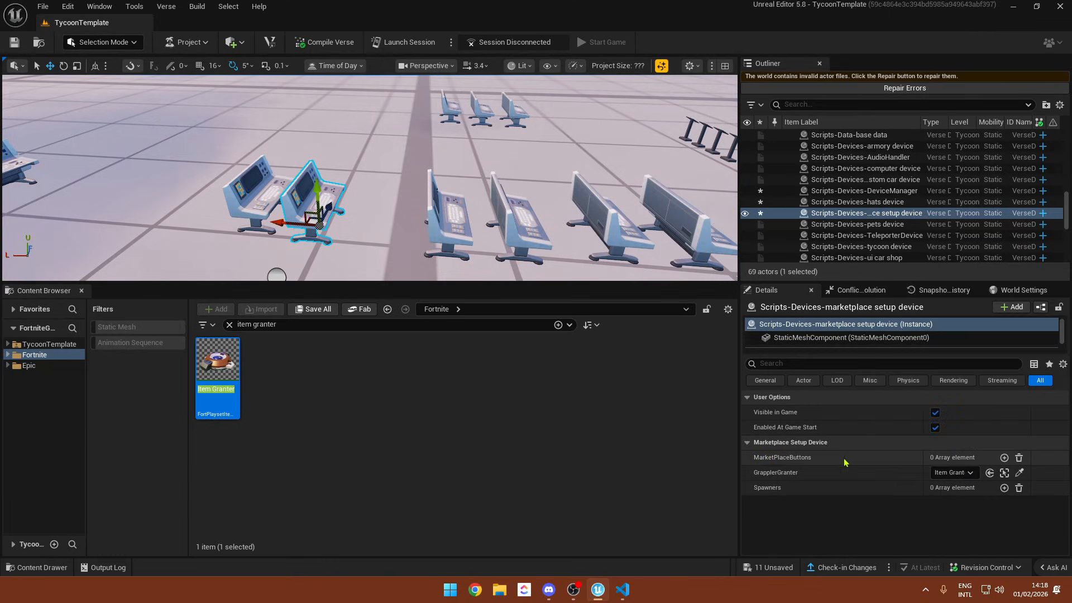
# - Add one MarketPlaceButtons element to the marketplace setup device and widen the area showing its details
pyautogui.click(1004, 458)
pyautogui.moveTo(602, 249); pyautogui.dragTo(594, 210, button='right')
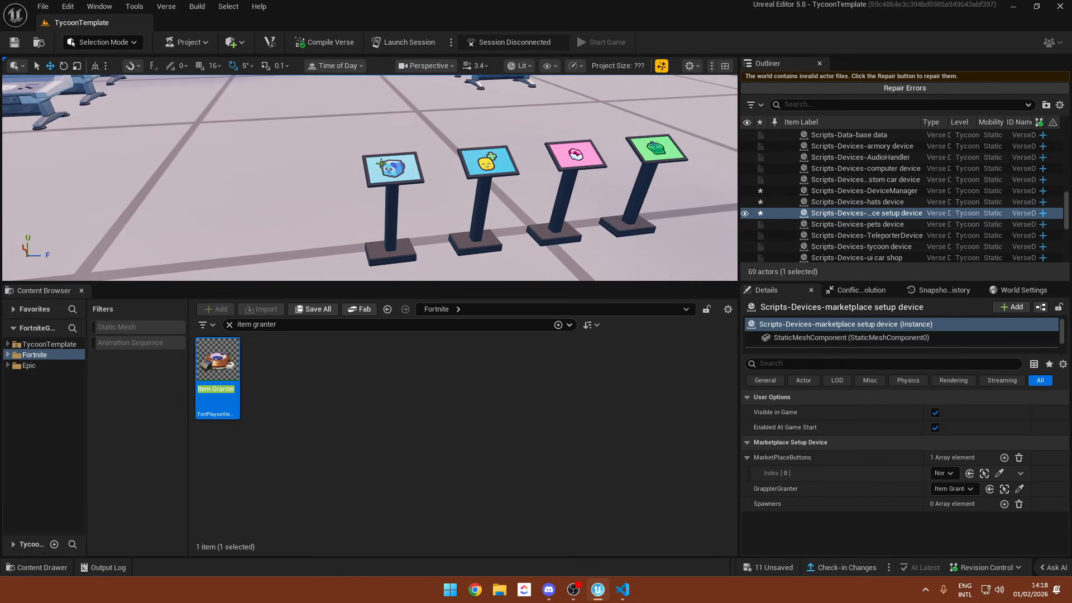
pyautogui.moveTo(683, 151); pyautogui.dragTo(651, 175, button='right')
pyautogui.moveTo(290, 249); pyautogui.dragTo(335, 198, button='right')
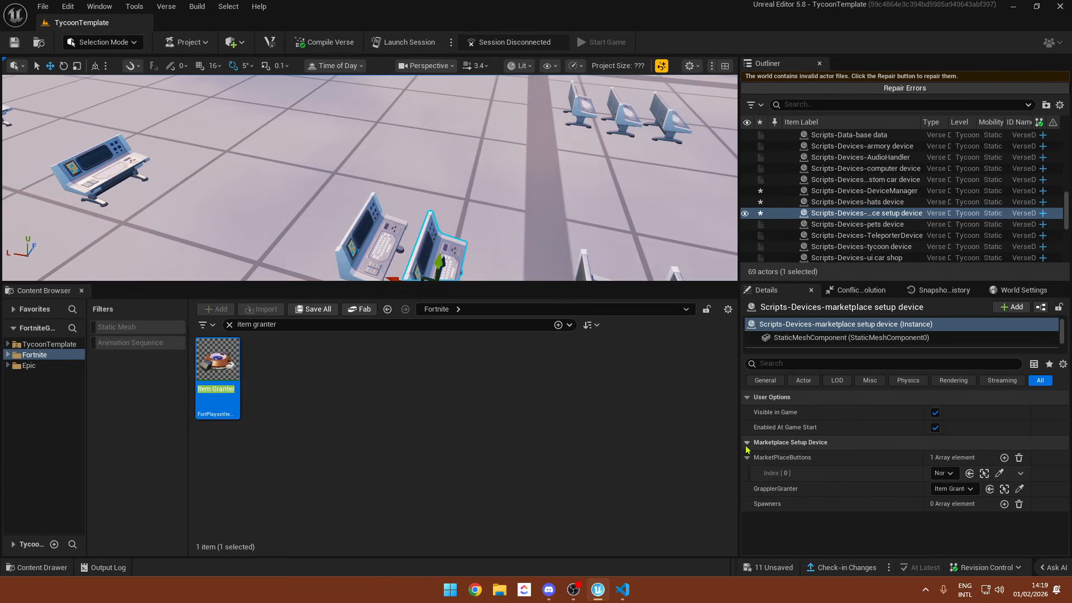
pyautogui.moveTo(739, 446); pyautogui.dragTo(705, 446)
pyautogui.moveTo(406, 203); pyautogui.dragTo(430, 184, button='right')
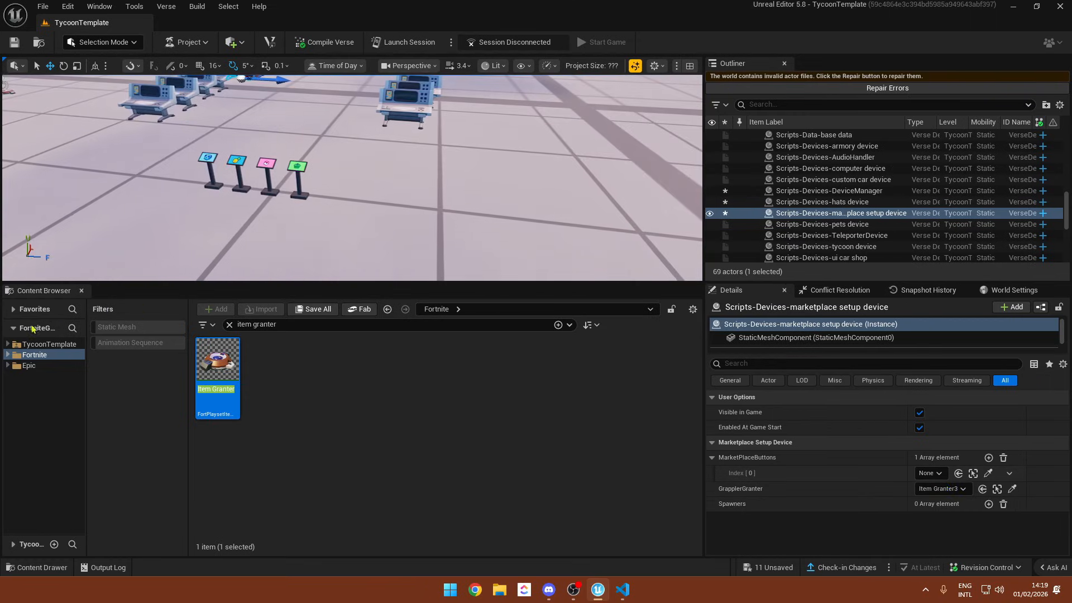
# - Search the Fortnite content for "button dev" and place a Button device beside the four button stands
pyautogui.click(83, 345)
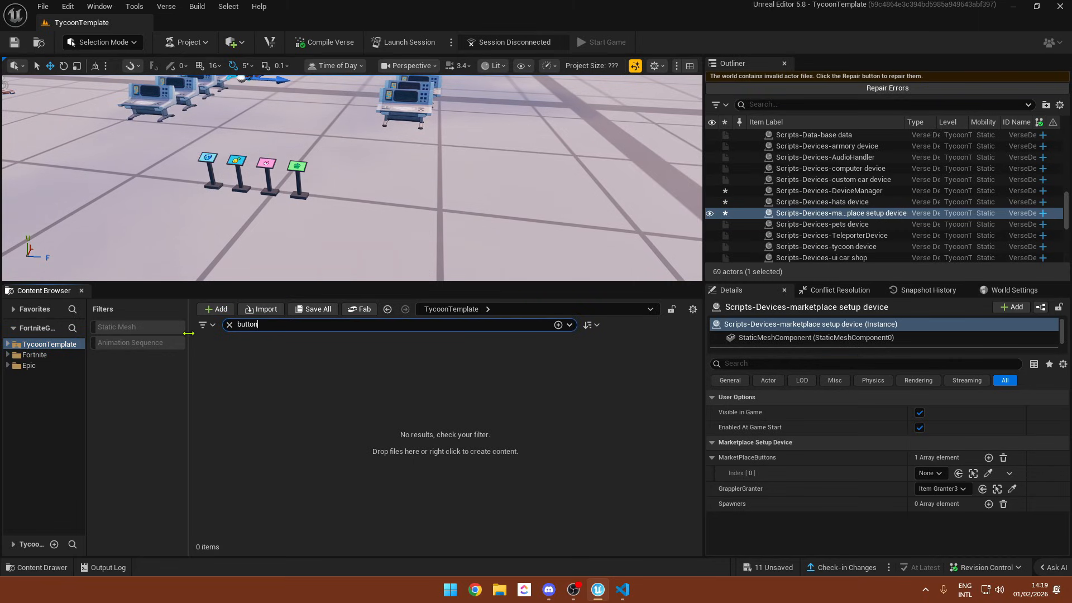
pyautogui.write('dev')
pyautogui.click(34, 355)
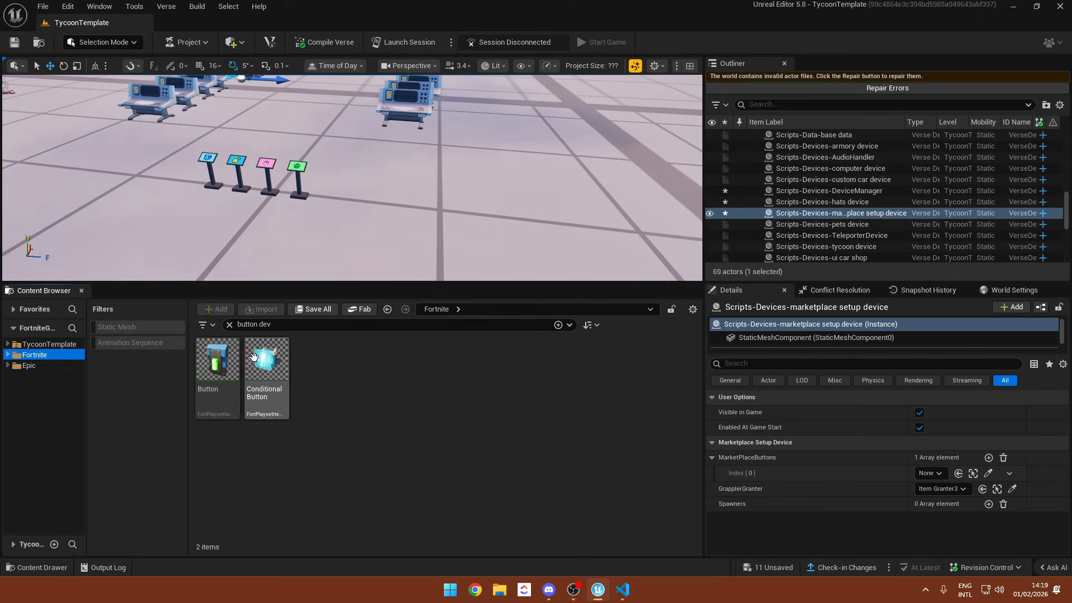
pyautogui.moveTo(217, 357); pyautogui.dragTo(410, 240)
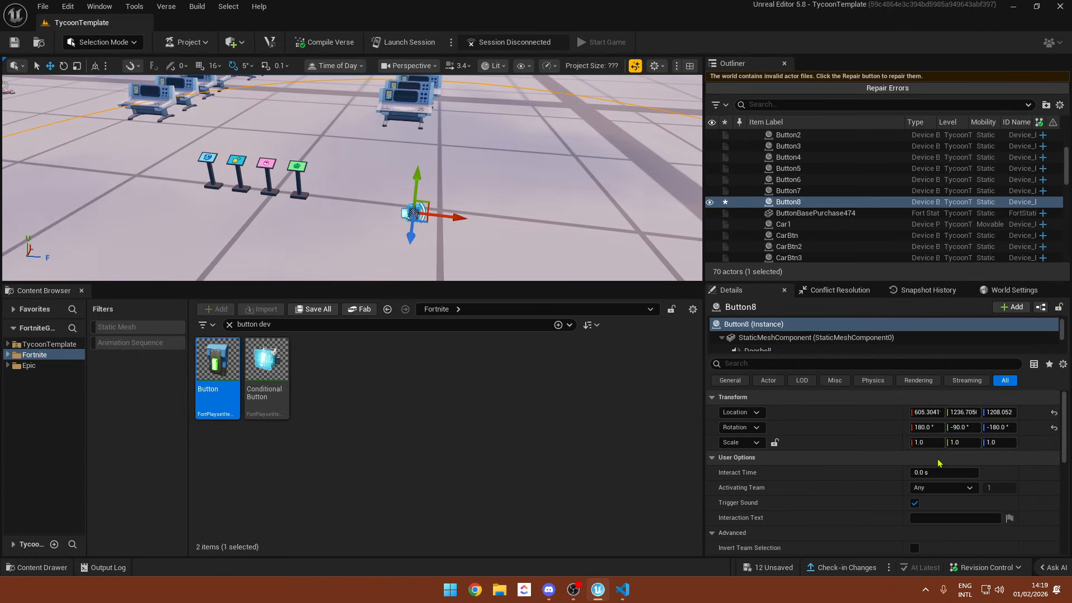
# - Enable Custom Mesh on the new Button device and assign SM_Button_Shop, the mesh used by the green stand
pyautogui.scroll(-8, 938, 462)
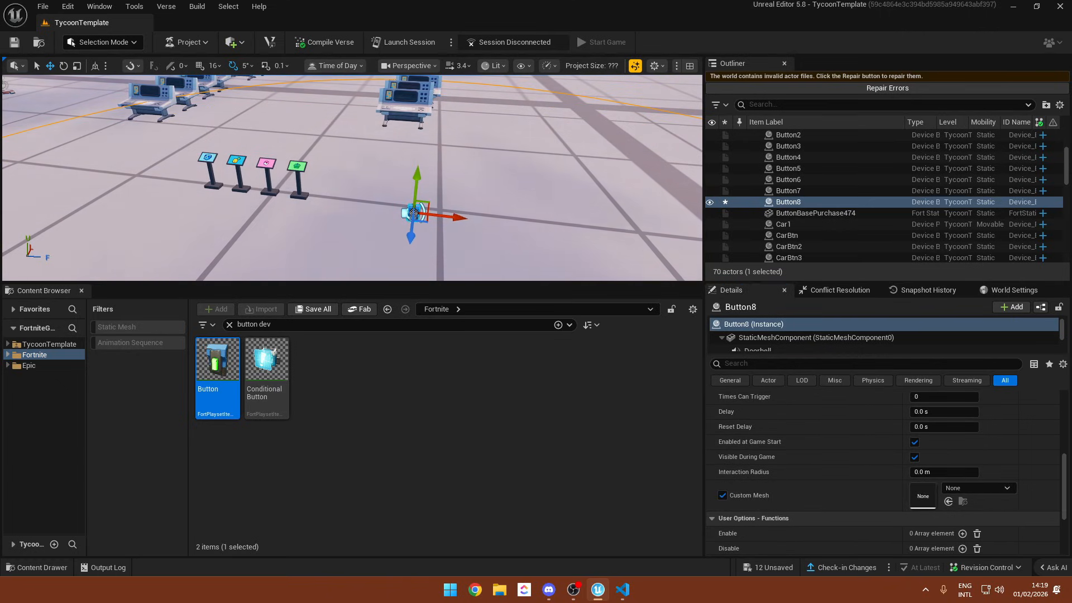
pyautogui.click(297, 168)
pyautogui.scroll(5, 972, 459)
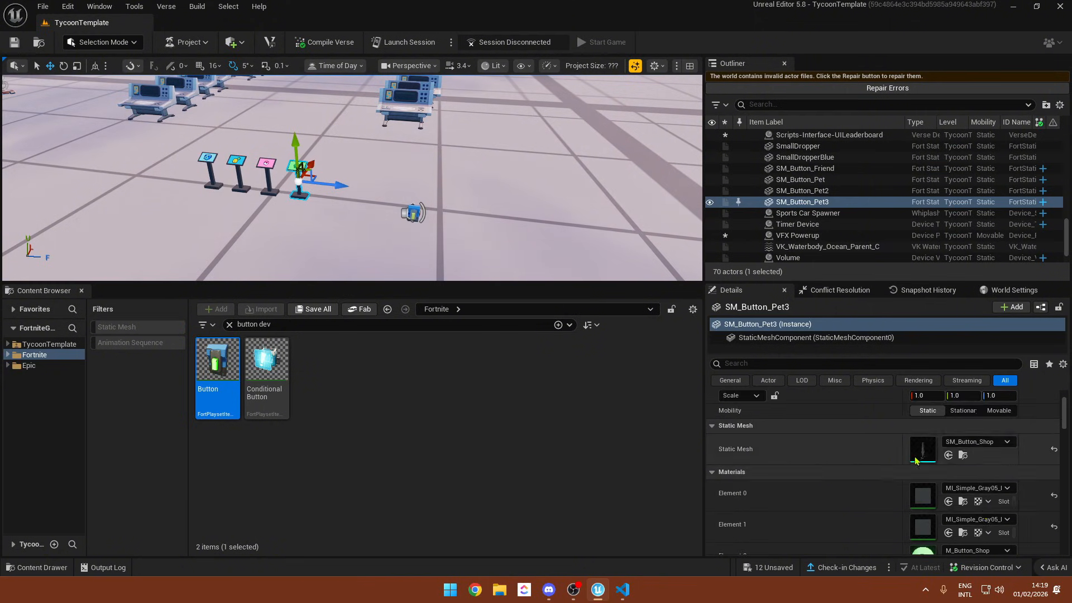
pyautogui.click(963, 455)
pyautogui.click(413, 214)
pyautogui.moveTo(365, 352); pyautogui.dragTo(939, 491)
pyautogui.scroll(-3, 854, 446)
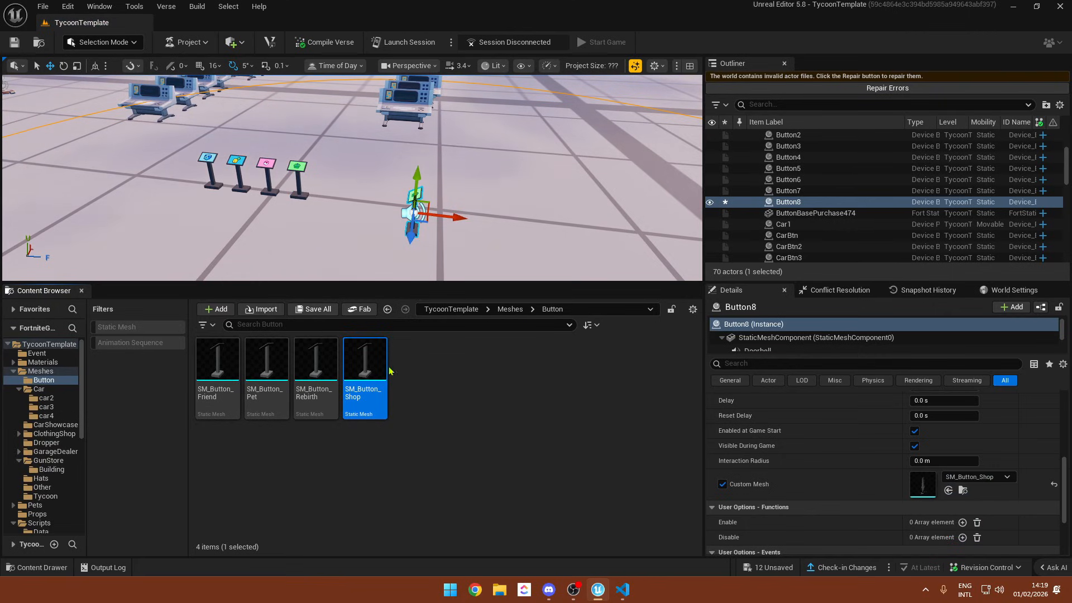
# - Rotate the new Button device so its sign faces the same way as the neighbouring button stands
pyautogui.press('f')
pyautogui.press('e')
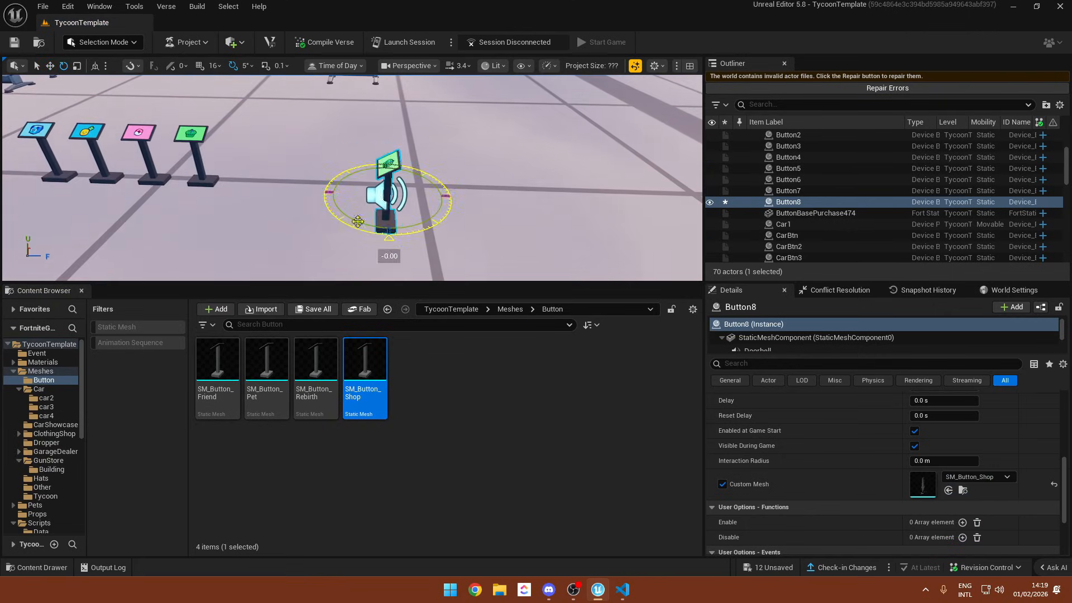
pyautogui.press('w')
pyautogui.moveTo(454, 196); pyautogui.dragTo(424, 201, button='right')
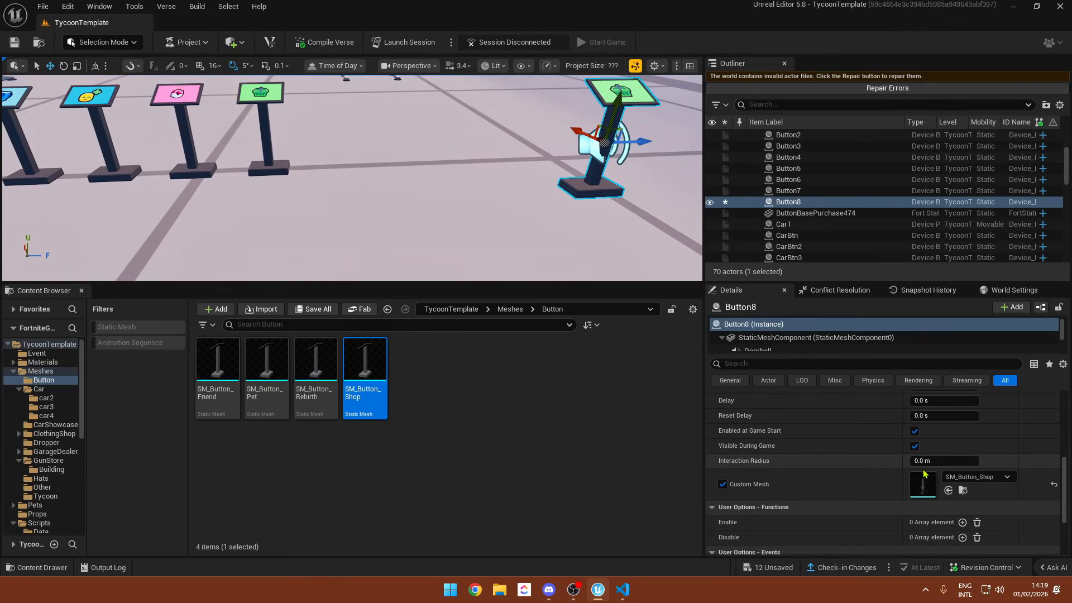
# - Set the Button device's Interaction Radius to 0.7 m
pyautogui.press('Return')
pyautogui.moveTo(610, 209); pyautogui.dragTo(610, 208, button='right')
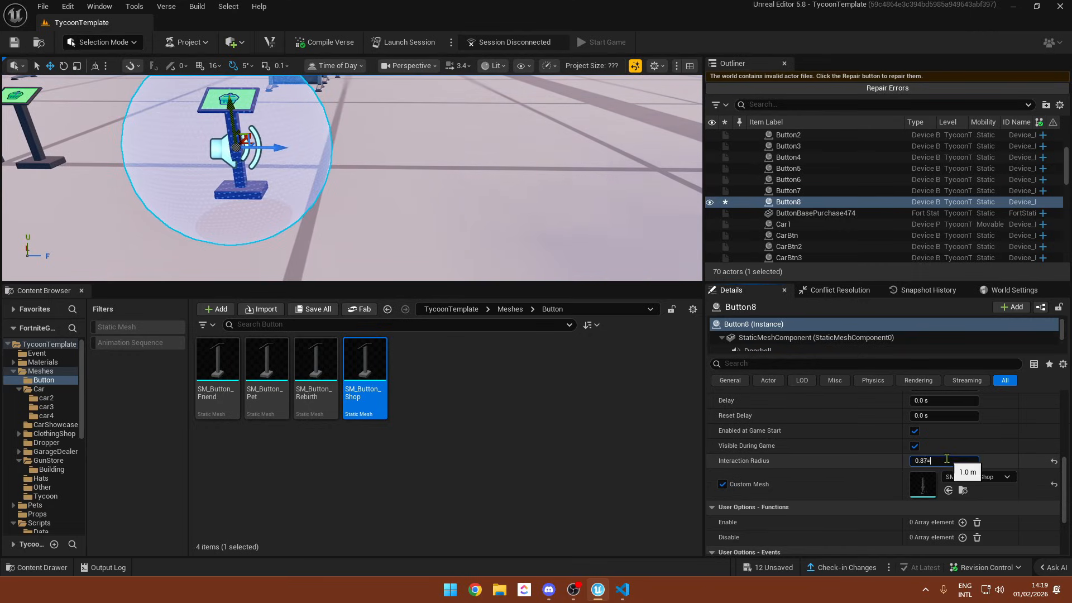
pyautogui.click(946, 458)
pyautogui.write('0.7')
pyautogui.press('Return')
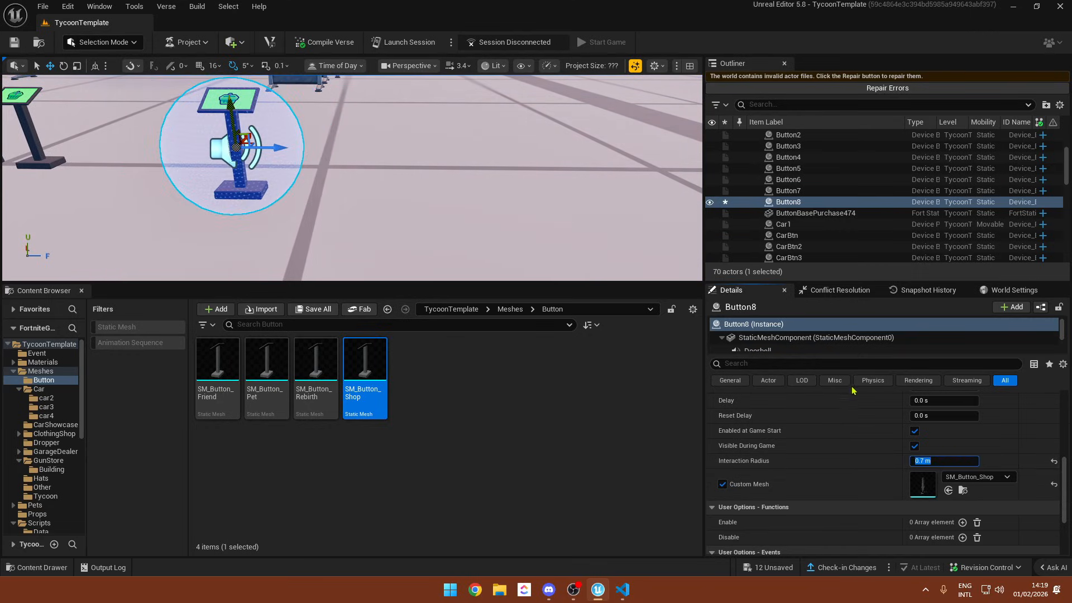
# - Turn off the Button device's Trigger Sound and set its Interaction Text to "BUY ITEMS"
pyautogui.scroll(2, 846, 464)
pyautogui.scroll(5, 846, 465)
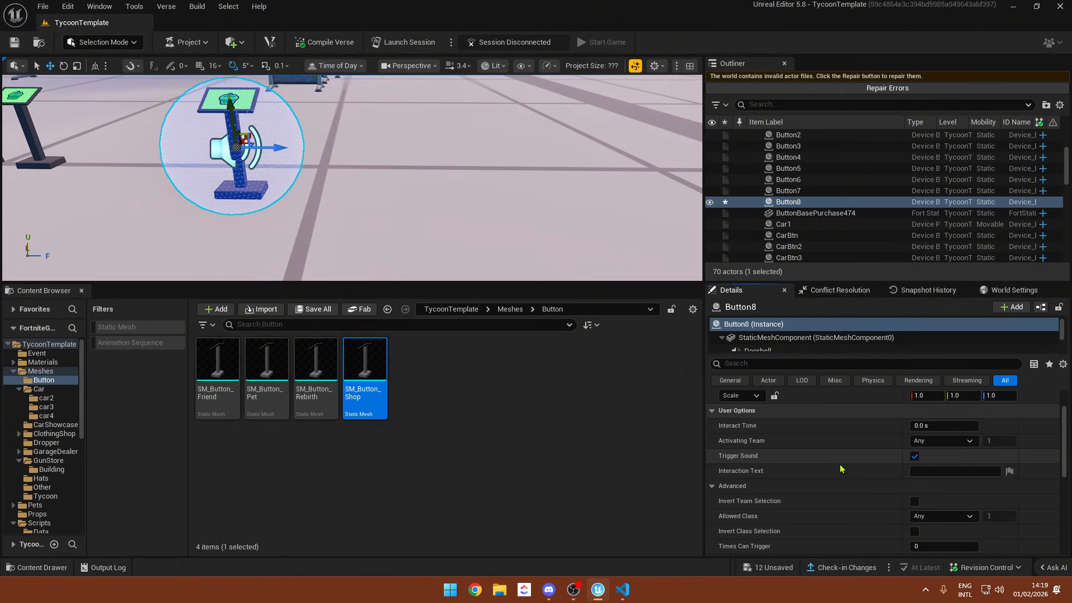
pyautogui.click(914, 455)
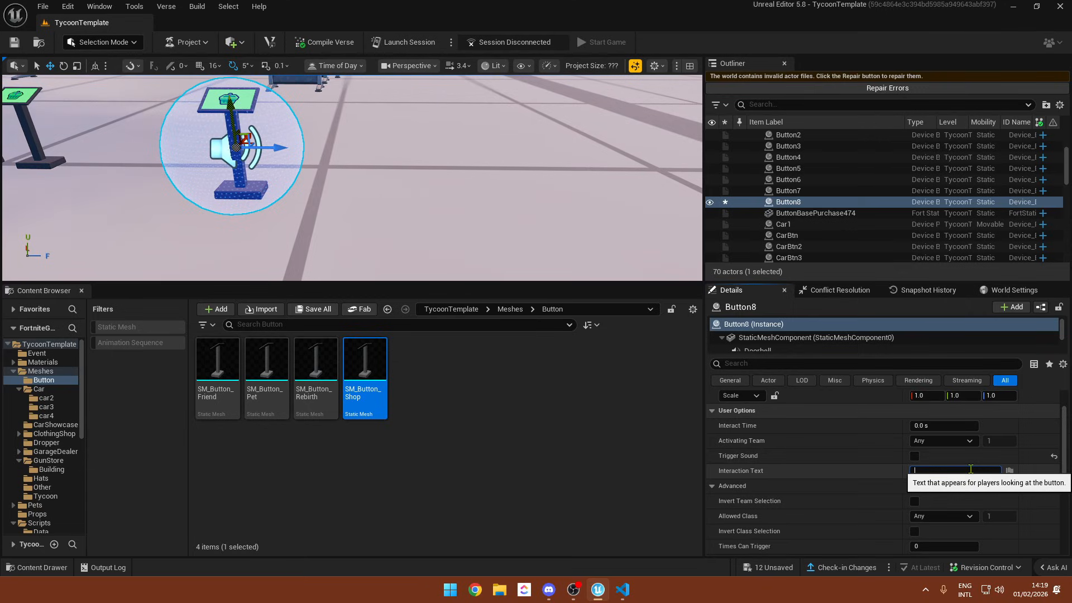
pyautogui.click(971, 470)
pyautogui.write('BUY ITEMS')
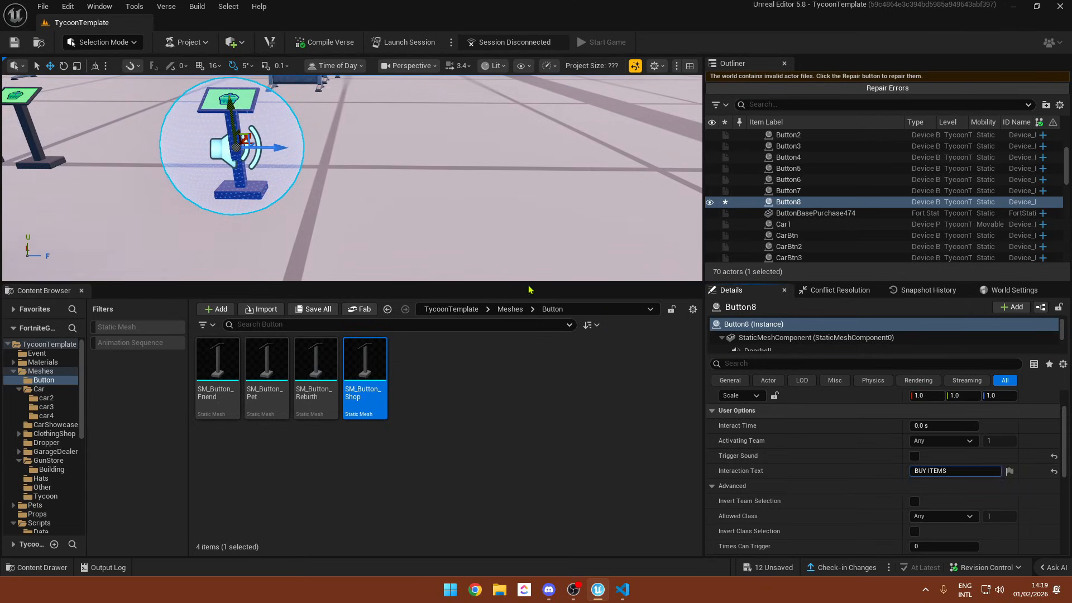
# - Add a Plane shape to the level beside the new Button device
pyautogui.moveTo(447, 234); pyautogui.dragTo(351, 240, button='right')
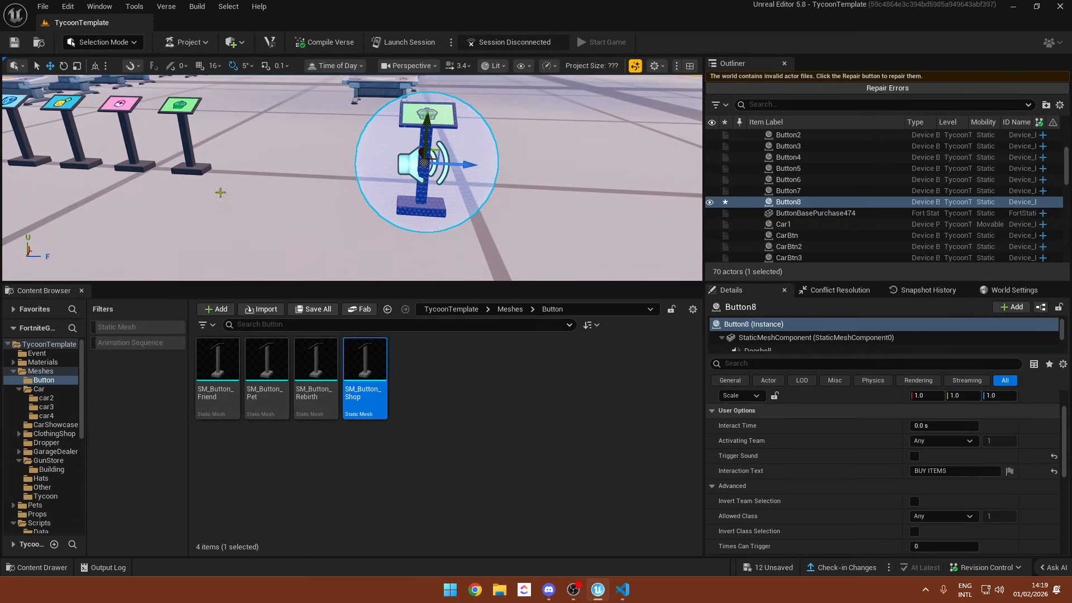
pyautogui.click(238, 48)
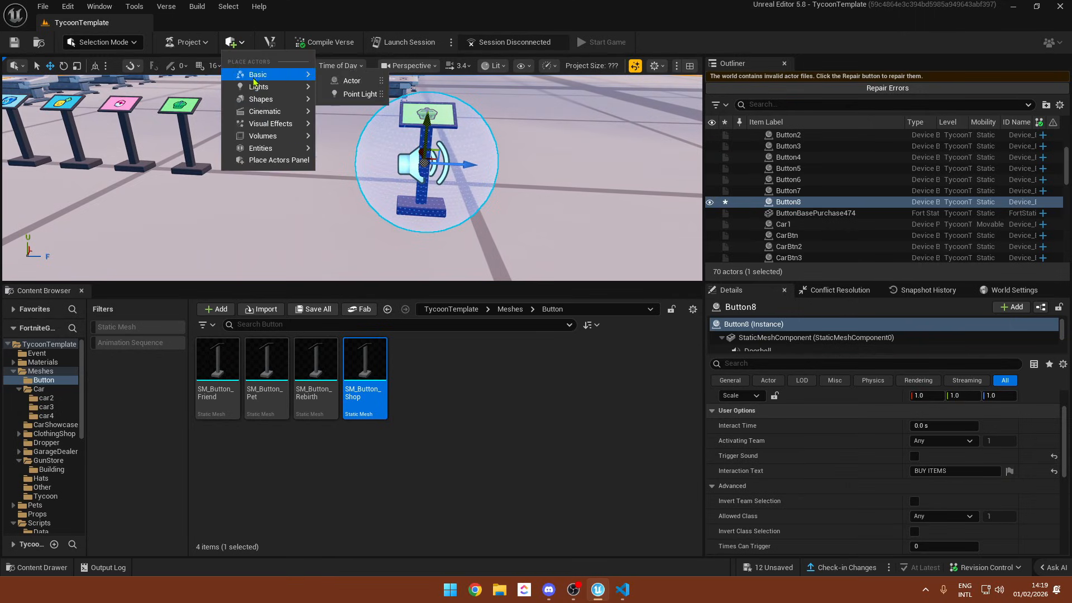
pyautogui.moveTo(258, 103)
pyautogui.click(352, 159)
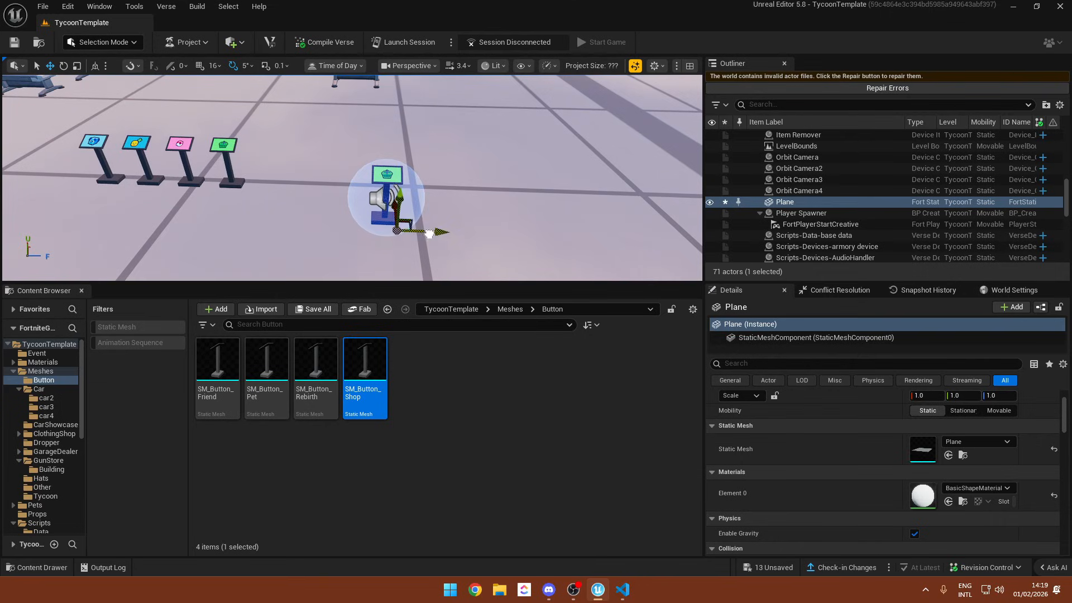
# - Raise the Plane so it floats above the sign of the new Button device
pyautogui.moveTo(384, 95); pyautogui.dragTo(331, 114, button='right')
pyautogui.press('f')
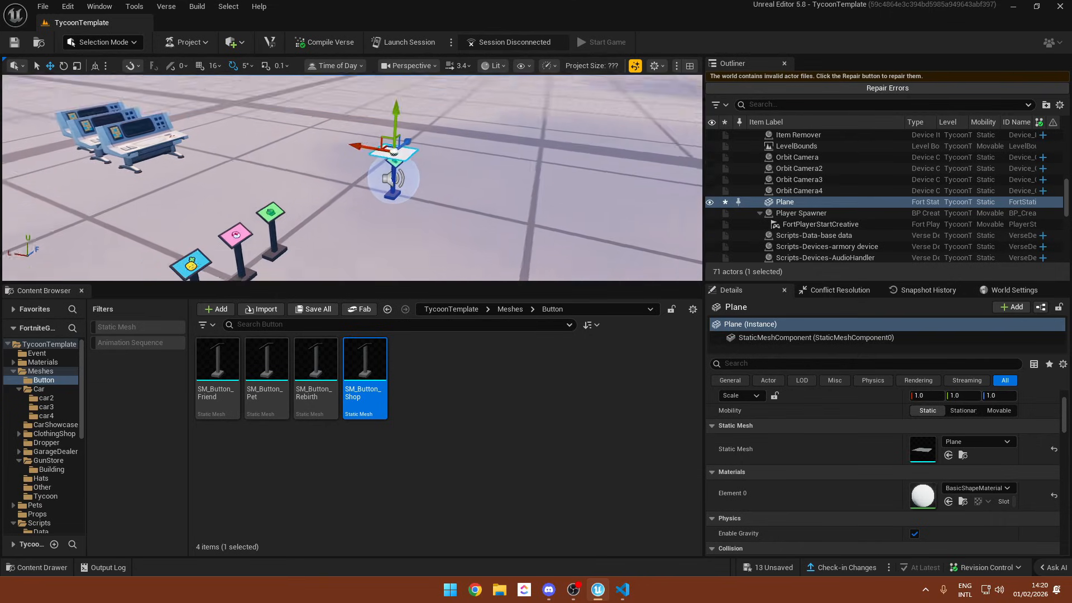
pyautogui.moveTo(295, 103); pyautogui.dragTo(295, 89)
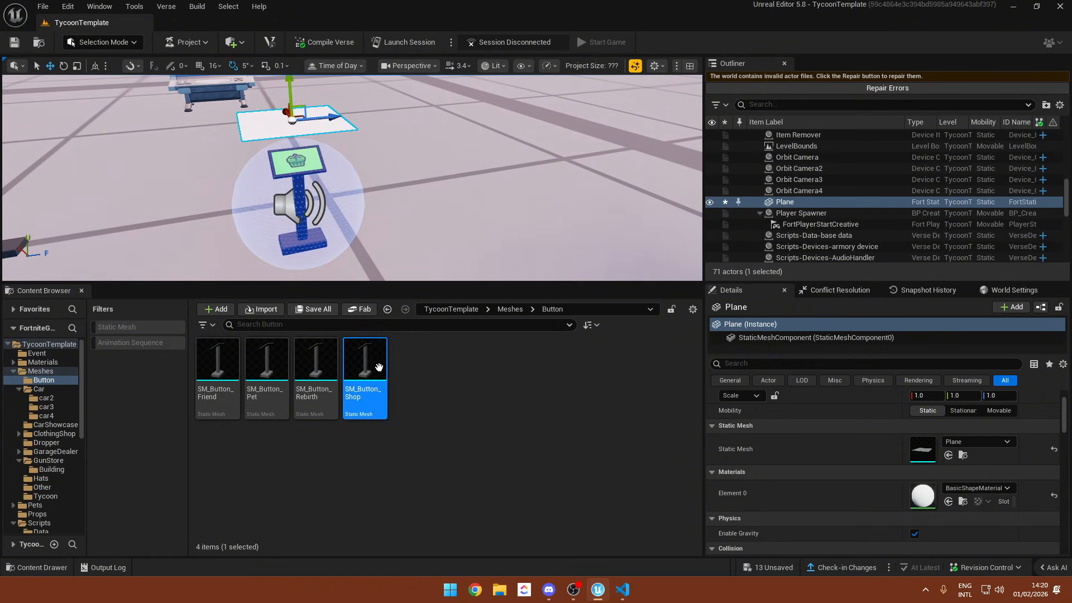
# - Browse the project's Materials and Textures folders to locate the text-icon materials in Textures/TextIcons
pyautogui.hotkey('alt', 'Left')
pyautogui.hotkey('alt', 'Left')
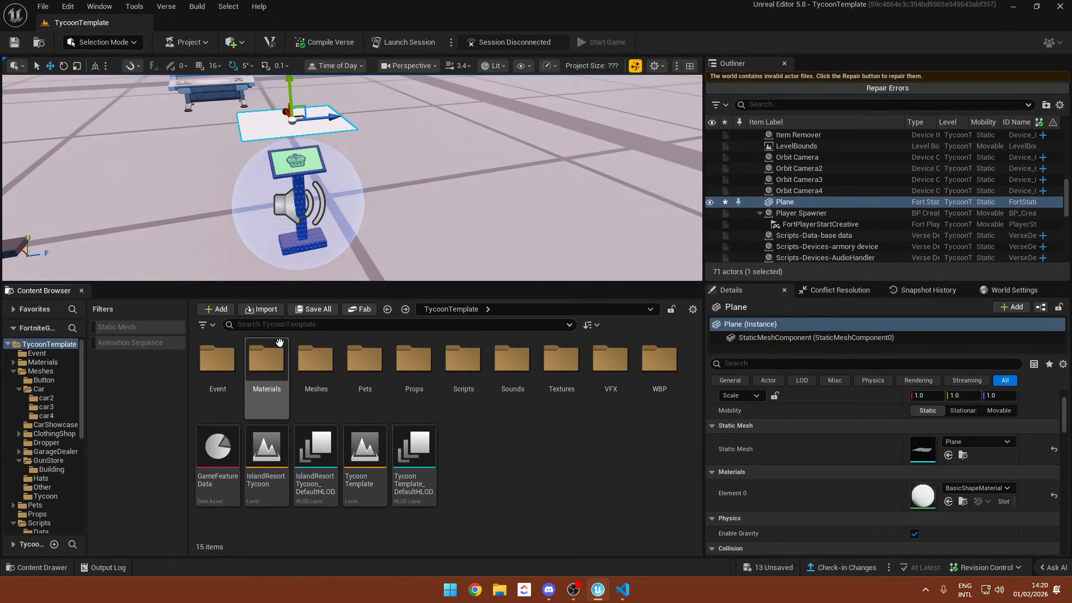
pyautogui.doubleClick(277, 359)
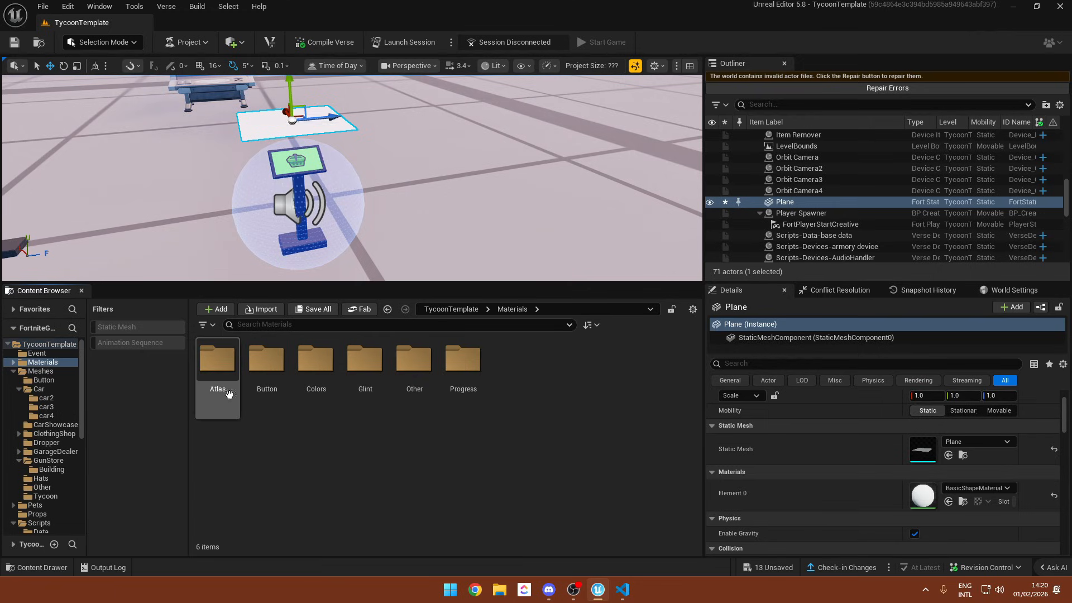
pyautogui.doubleClick(266, 359)
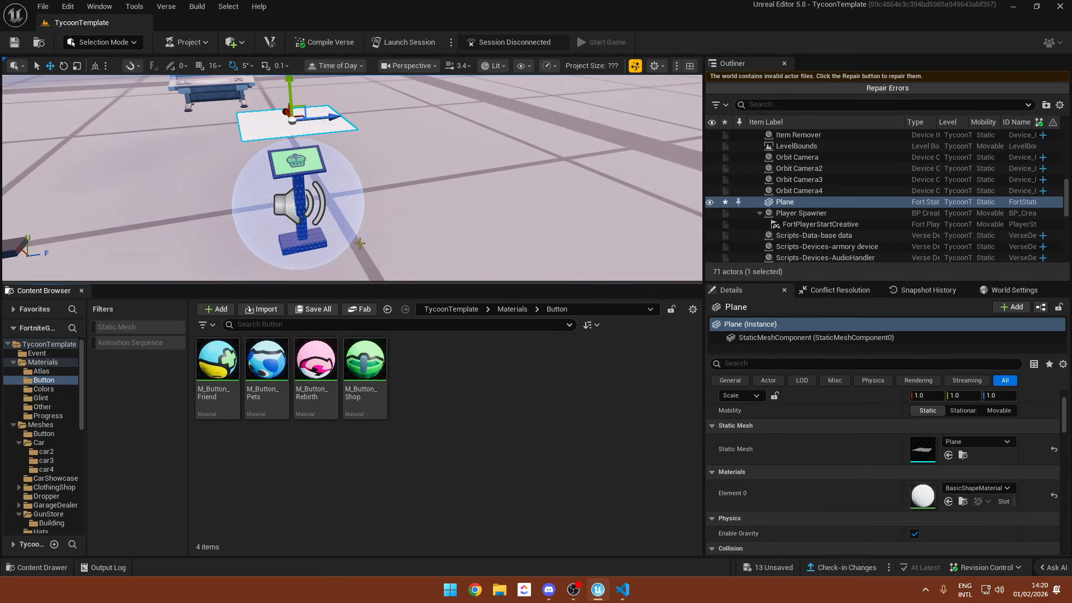
pyautogui.moveTo(360, 243); pyautogui.dragTo(333, 235, button='right')
pyautogui.hotkey('alt', 'Left')
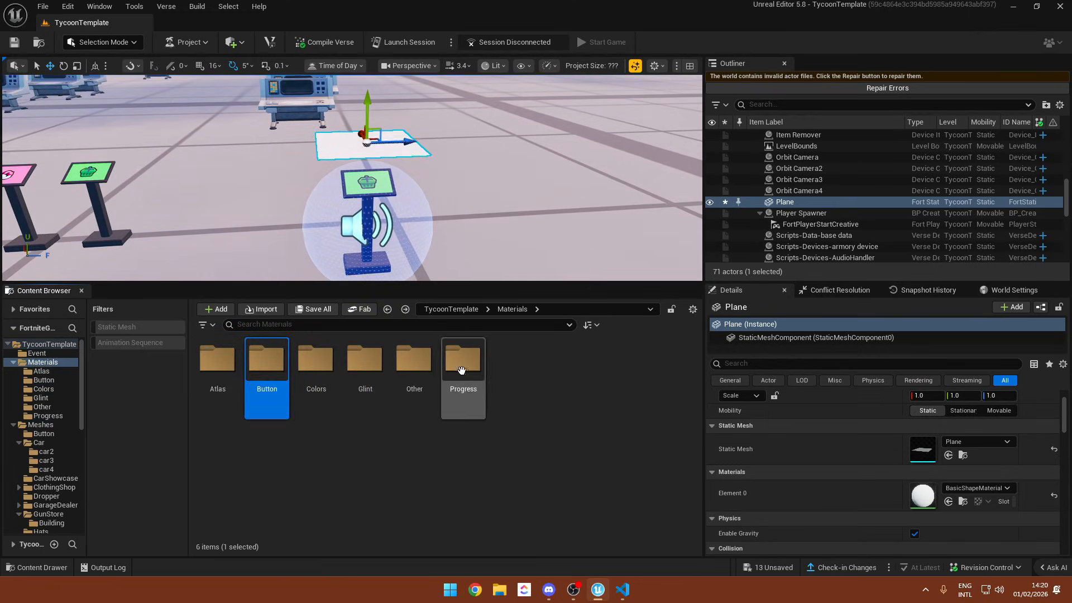
pyautogui.hotkey('alt', 'Left')
pyautogui.doubleClick(265, 362)
pyautogui.doubleClick(207, 361)
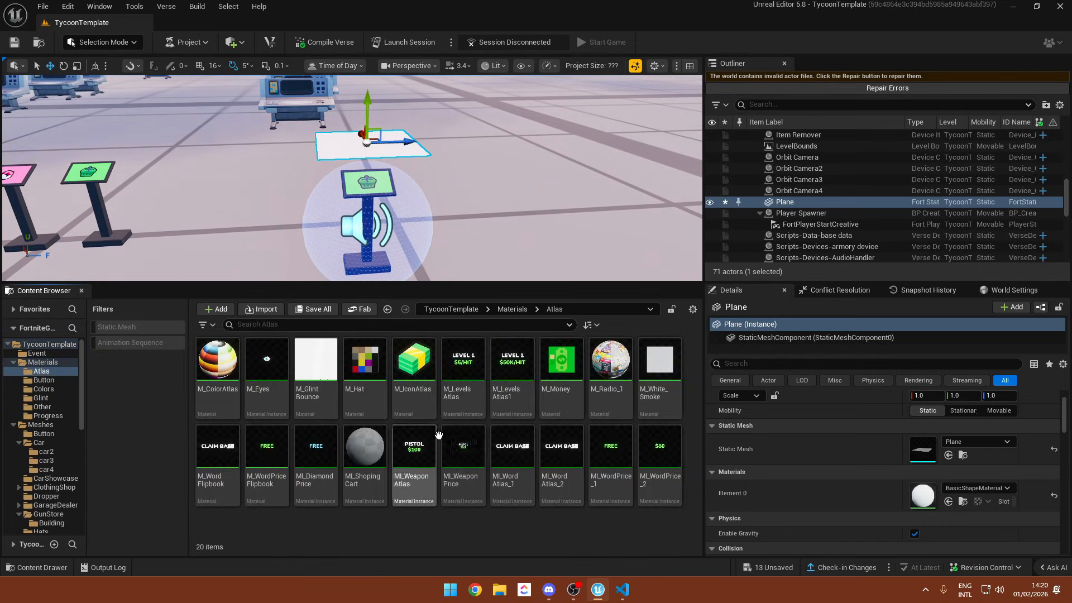
pyautogui.hotkey('alt', 'Left')
pyautogui.hotkey('alt', 'Left')
pyautogui.doubleClick(561, 360)
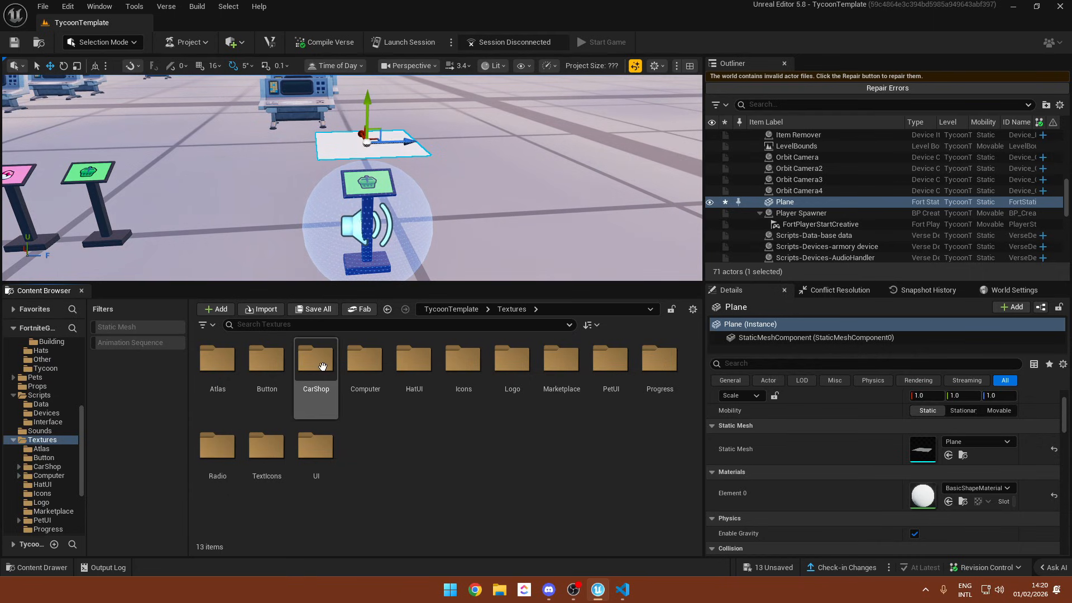
pyautogui.doubleClick(264, 445)
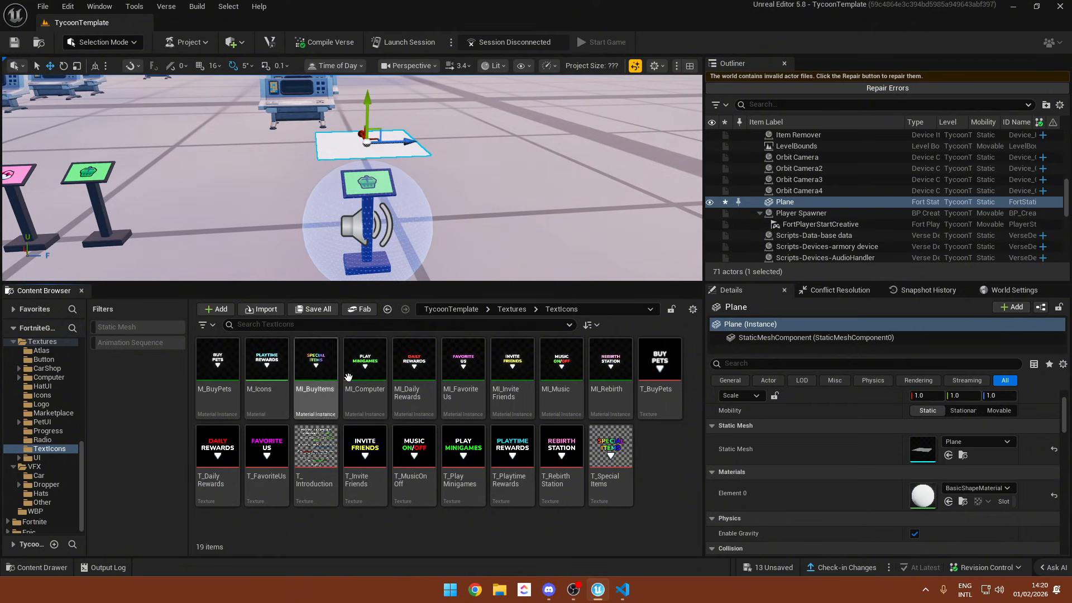
# - Preview the T_InviteFriends texture to examine its text layout, and return to the level
pyautogui.press('f')
pyautogui.moveTo(352, 177); pyautogui.dragTo(335, 195, button='right')
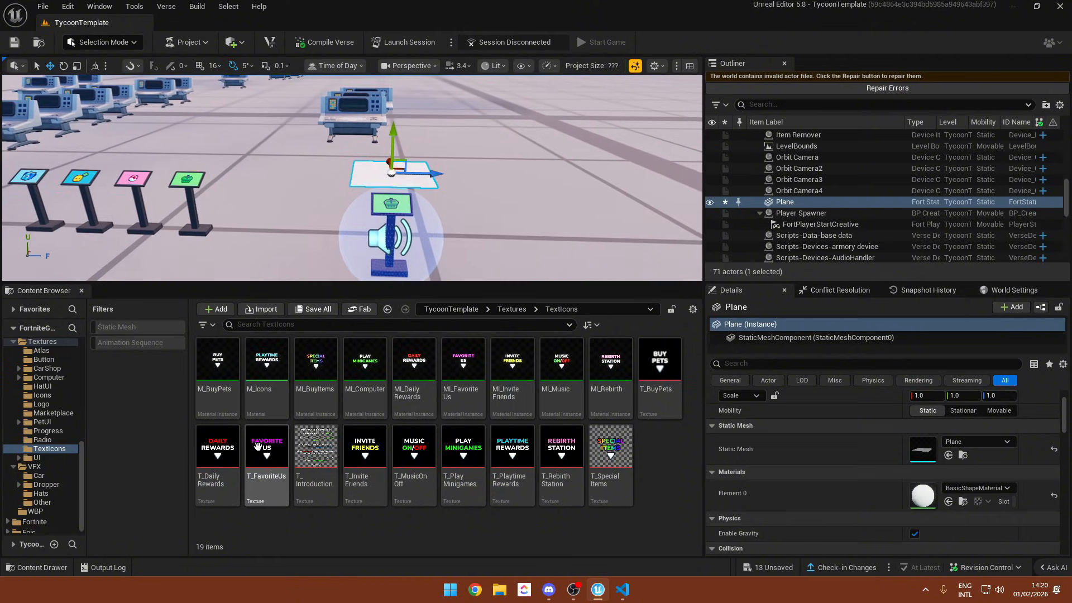
pyautogui.doubleClick(367, 451)
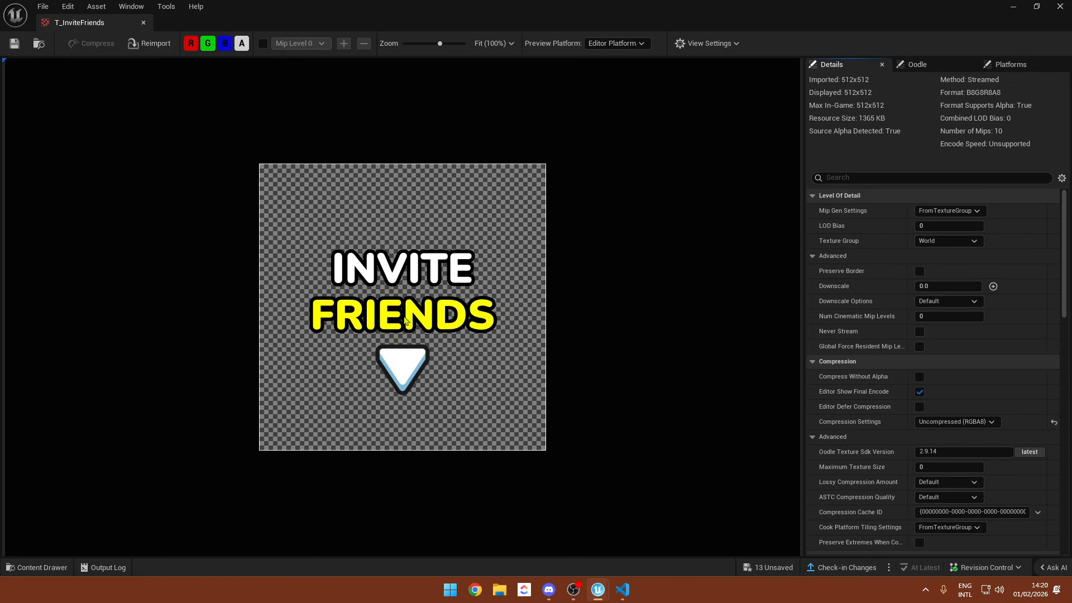
pyautogui.click(1060, 6)
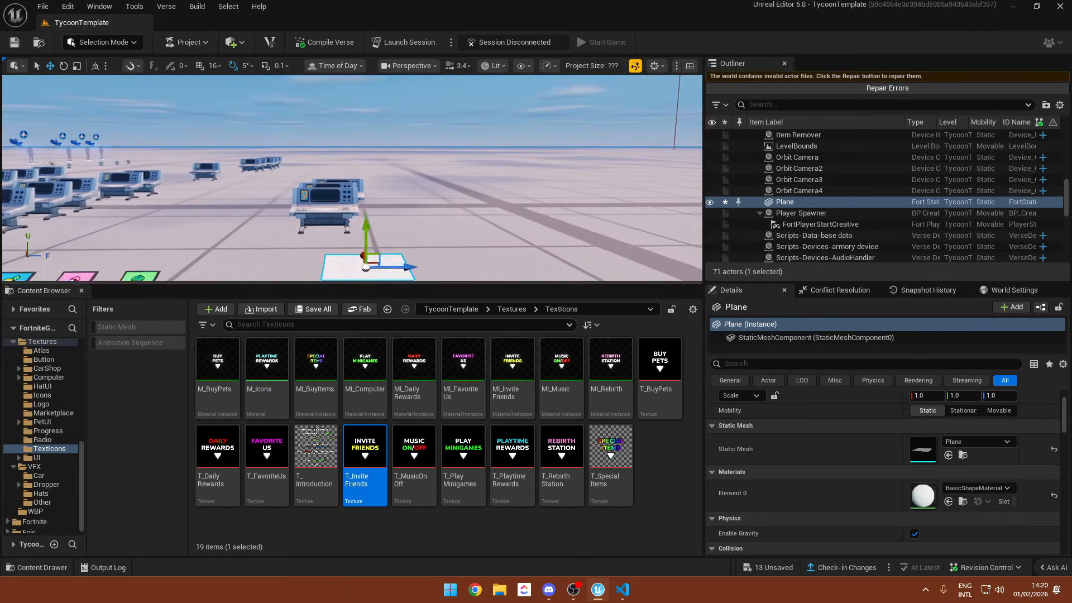
# - Apply the MI_BuyItems material to the Plane above the Button device
pyautogui.moveTo(391, 224); pyautogui.dragTo(413, 234, button='right')
pyautogui.scroll(-3, 413, 234)
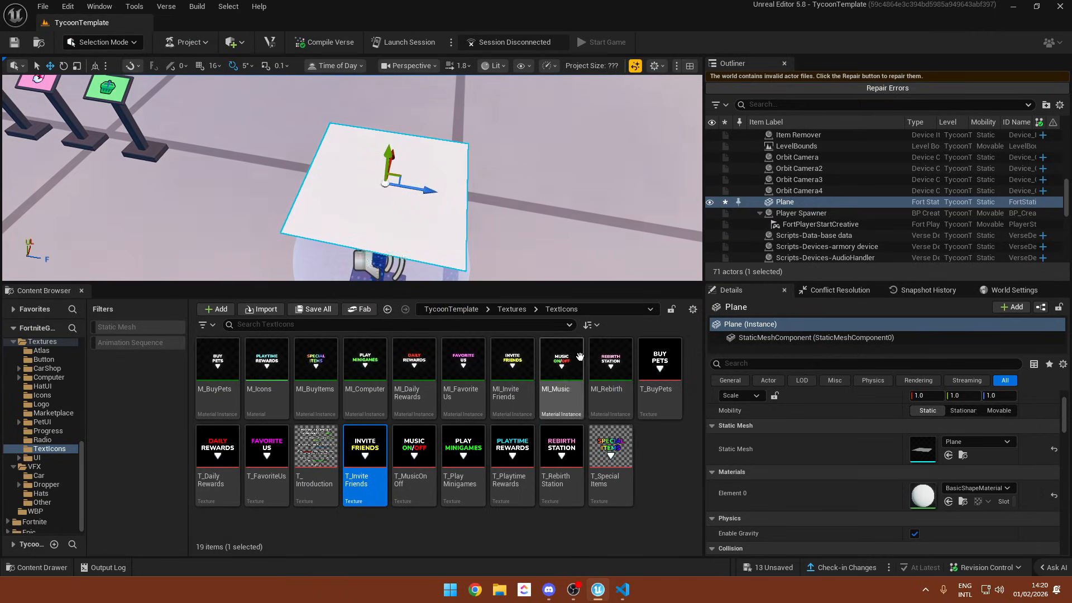
pyautogui.moveTo(316, 369); pyautogui.dragTo(918, 495)
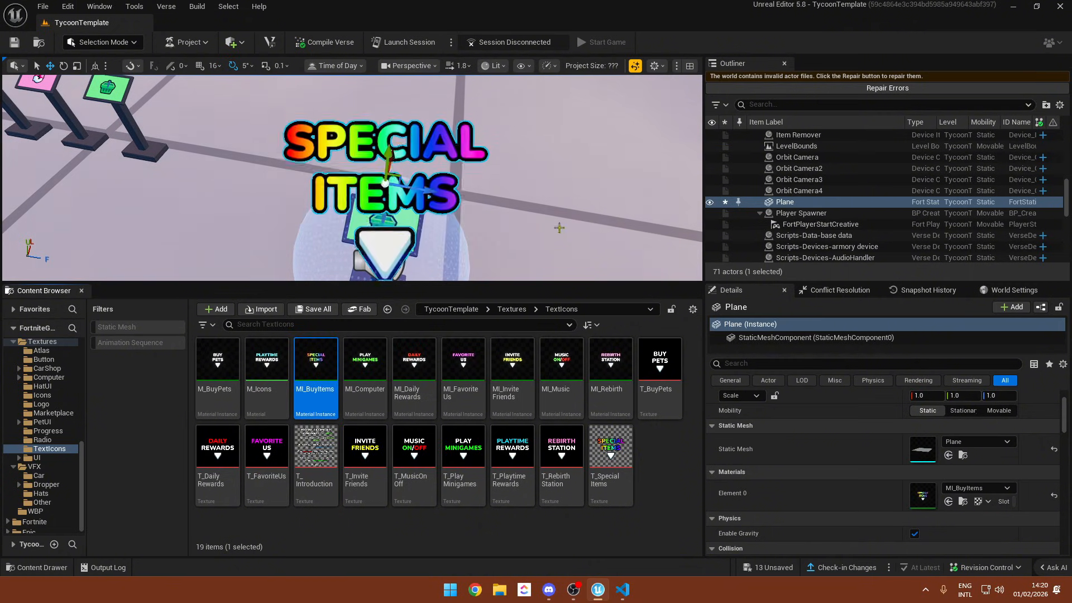
# - Raise the Plane further so its "SPECIAL ITEMS" text hangs clear above the Button device
pyautogui.moveTo(557, 227); pyautogui.dragTo(383, 157, button='right')
pyautogui.moveTo(338, 150); pyautogui.dragTo(338, 92)
pyautogui.moveTo(338, 93); pyautogui.dragTo(304, 75, button='right')
pyautogui.moveTo(373, 176); pyautogui.dragTo(486, 184, button='right')
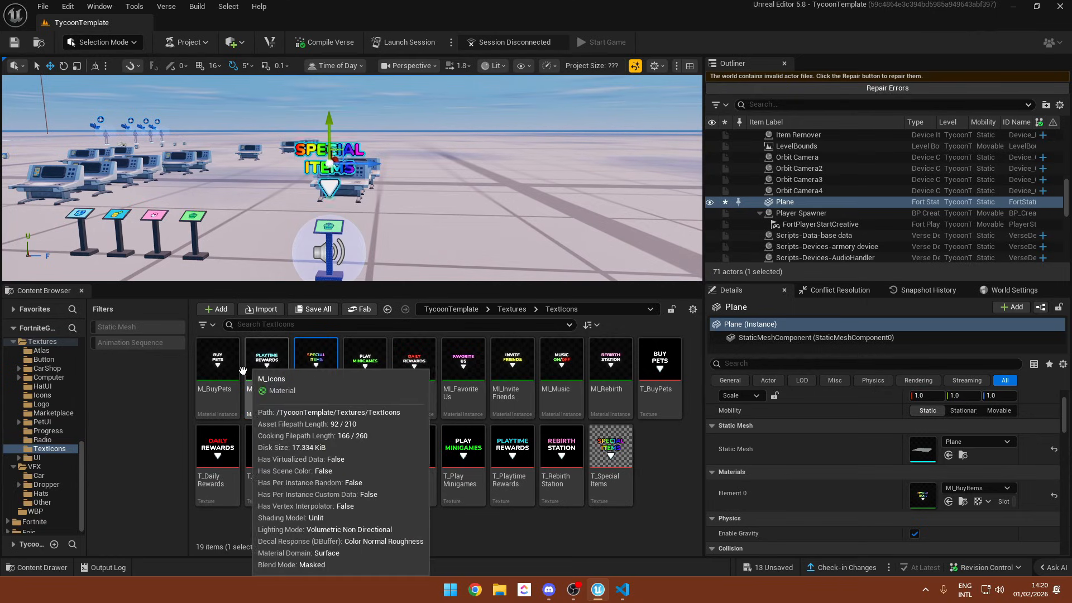
# - Add five elements to the Spawners array of the marketplace setup device
pyautogui.moveTo(245, 223); pyautogui.dragTo(167, 234, button='right')
pyautogui.press('w')
pyautogui.press('s')
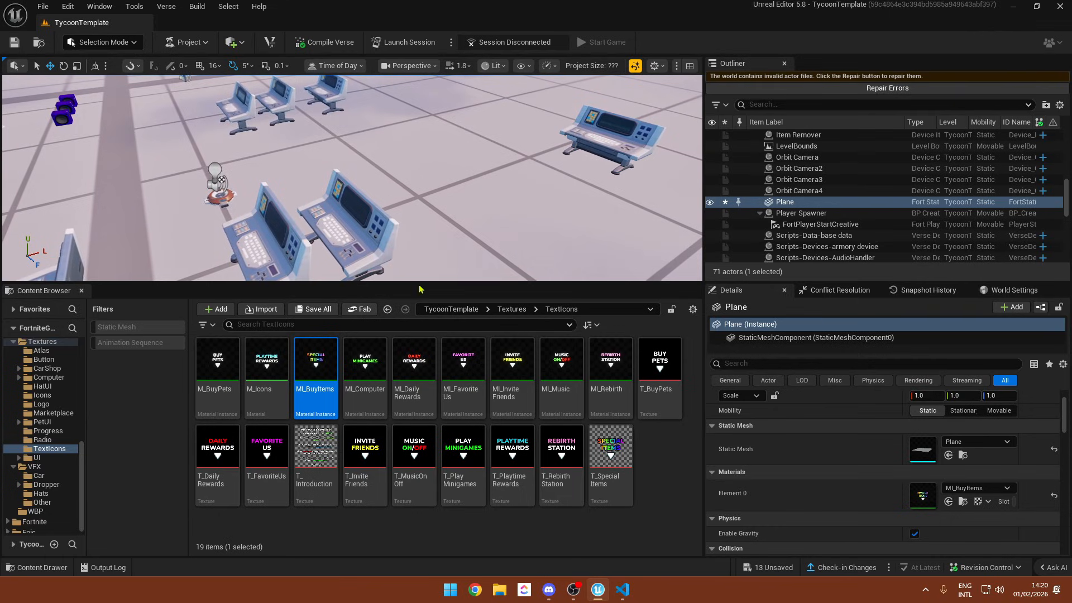
pyautogui.moveTo(413, 246); pyautogui.dragTo(380, 262, button='right')
pyautogui.click(316, 217)
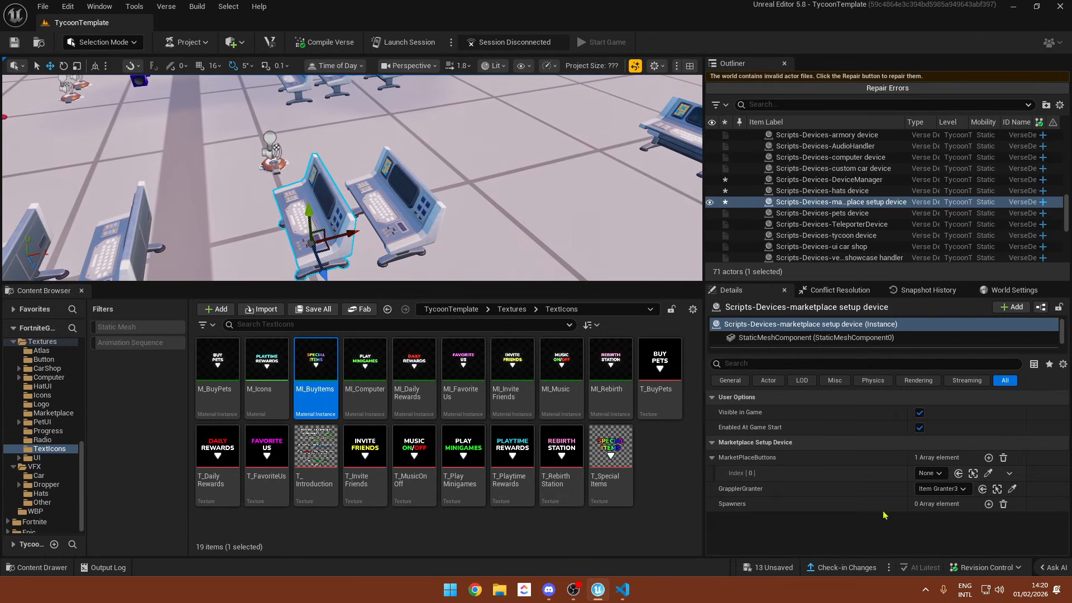
pyautogui.click(988, 504)
pyautogui.tripleClick(988, 504)
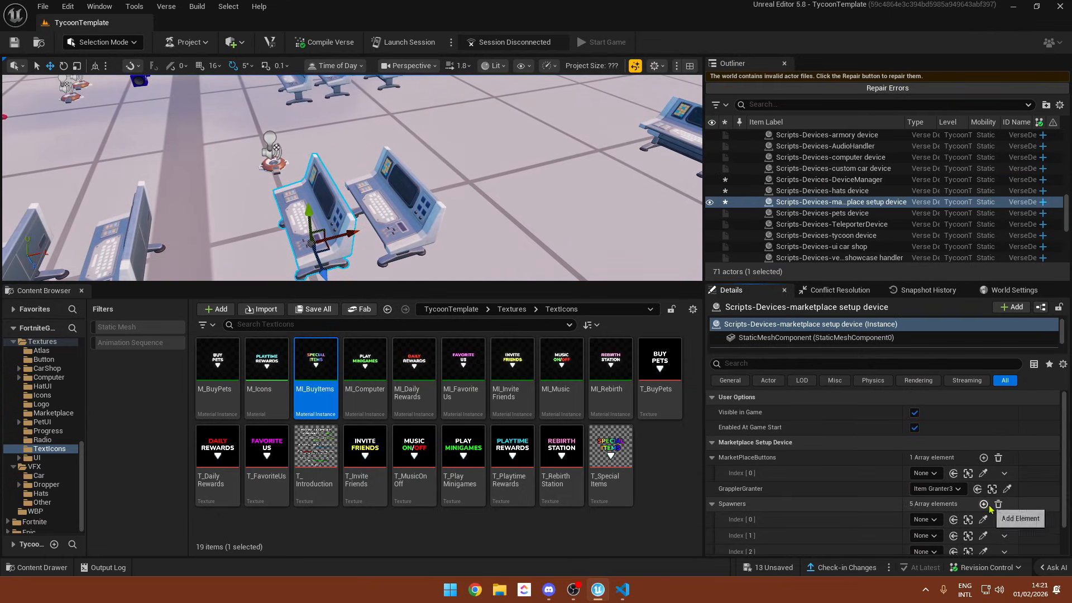
# - Assign the Player Spawner to Spawners Index 0 and delete the element at Index 1
pyautogui.scroll(-2, 990, 508)
pyautogui.click(924, 481)
pyautogui.click(937, 360)
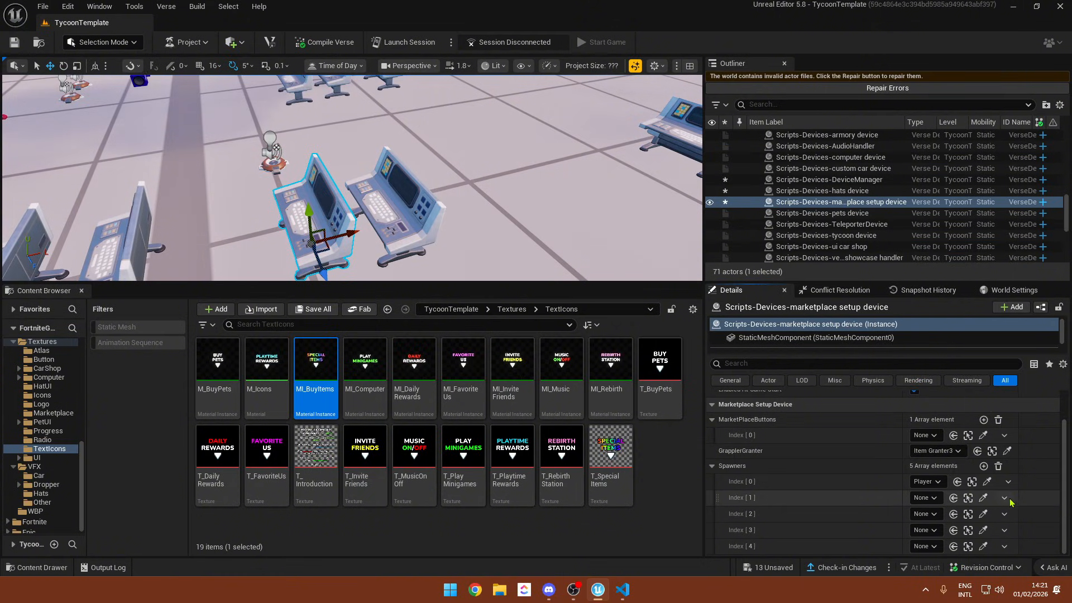
pyautogui.click(1004, 498)
pyautogui.click(1015, 528)
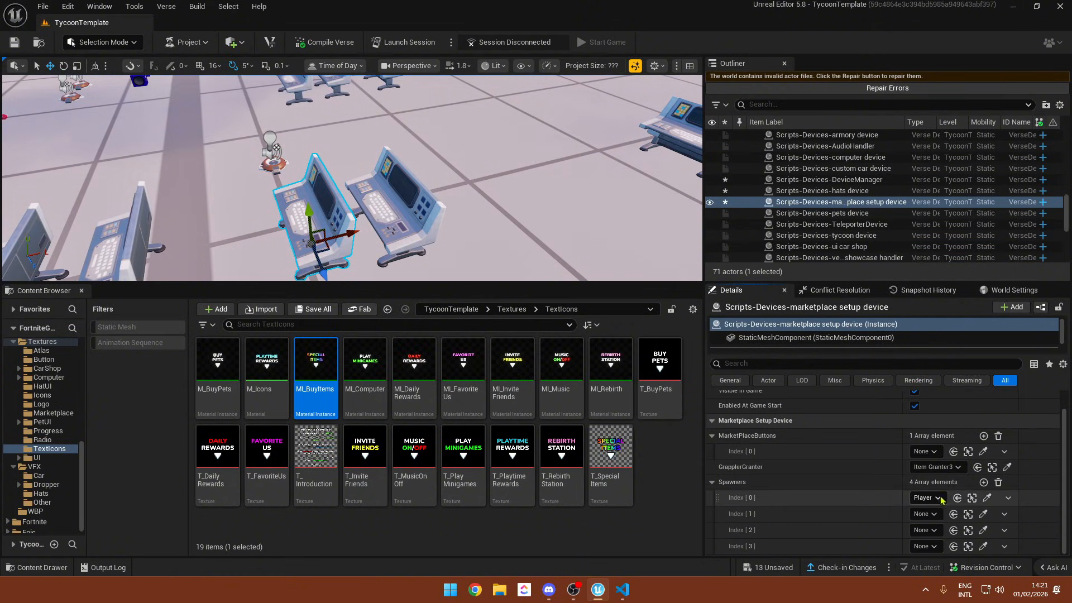
pyautogui.click(972, 498)
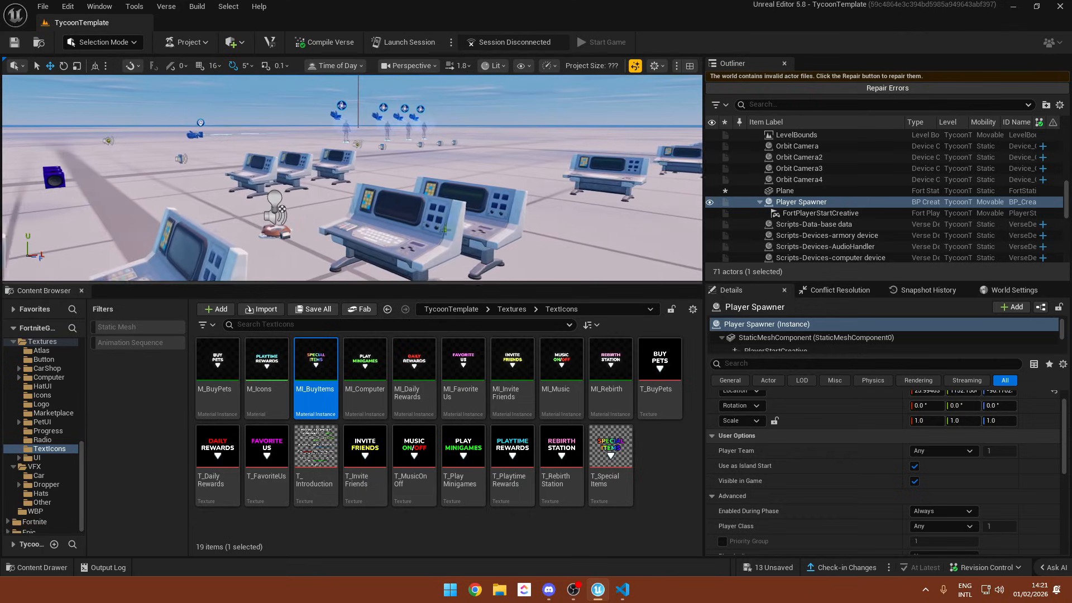
# - Move the marketplace setup device over beside the row of already configured Verse devices
pyautogui.click(445, 229)
pyautogui.moveTo(444, 230); pyautogui.dragTo(413, 279, button='right')
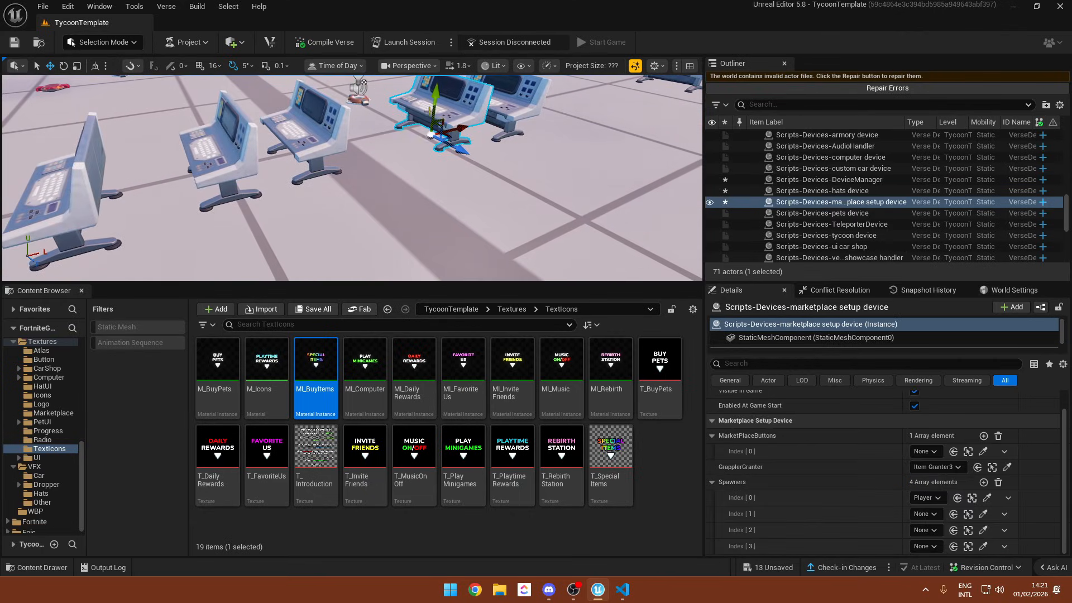
pyautogui.moveTo(458, 129); pyautogui.dragTo(383, 153)
pyautogui.moveTo(383, 153); pyautogui.dragTo(408, 112, button='right')
# - Select the TeleporterDevice and review its ModalDialog, ArmoryTeleporter, ClothingTeleporter and CarTeleporter options
pyautogui.click(474, 156)
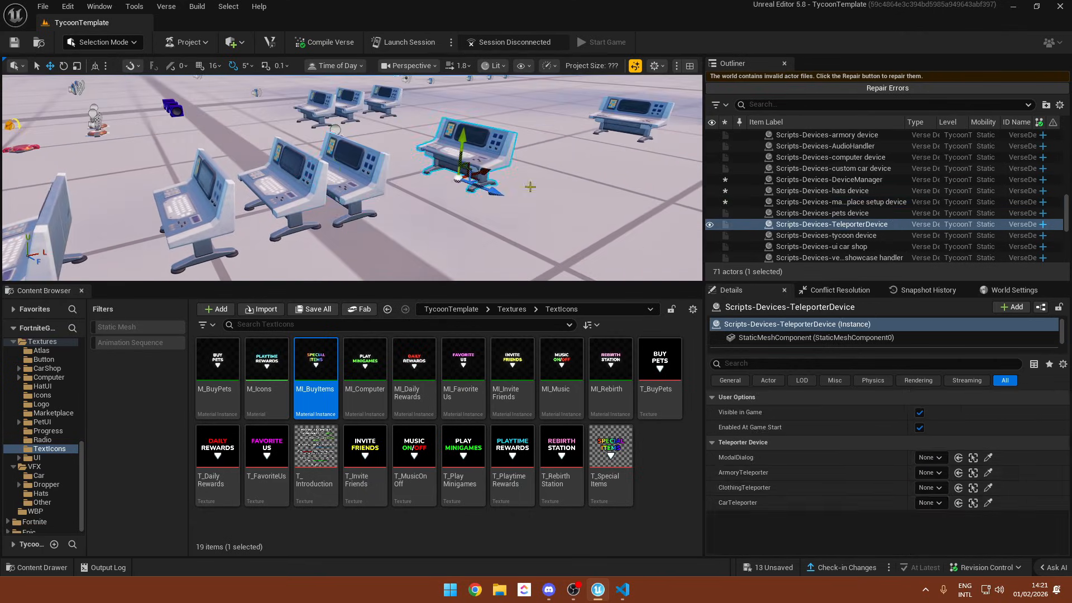
pyautogui.click(360, 142)
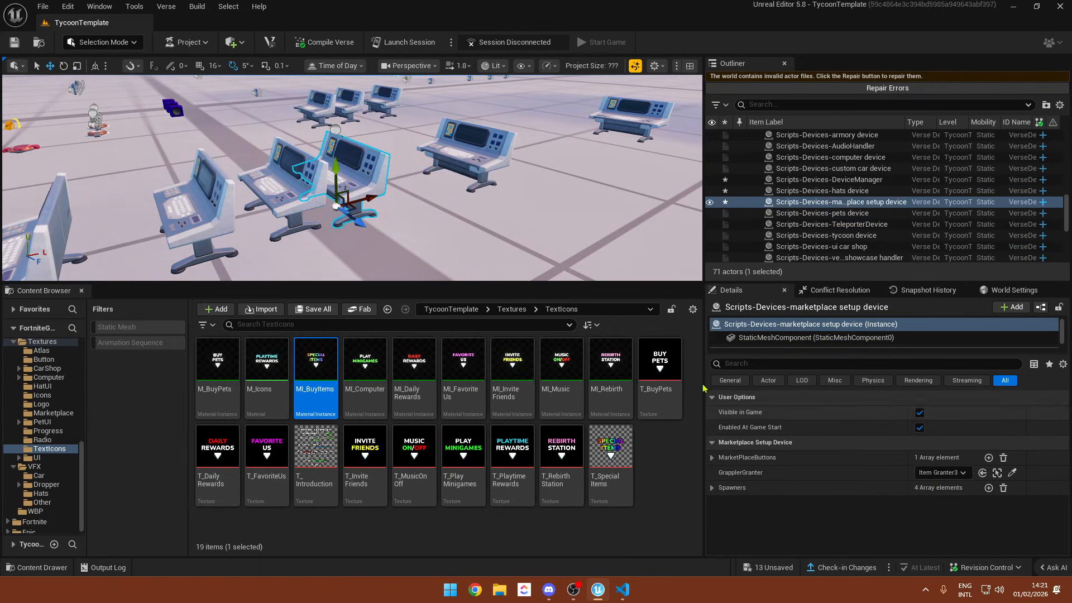
pyautogui.moveTo(447, 224); pyautogui.dragTo(502, 206, button='right')
pyautogui.moveTo(420, 170); pyautogui.dragTo(420, 171, button='right')
pyautogui.press('w')
pyautogui.click(420, 170)
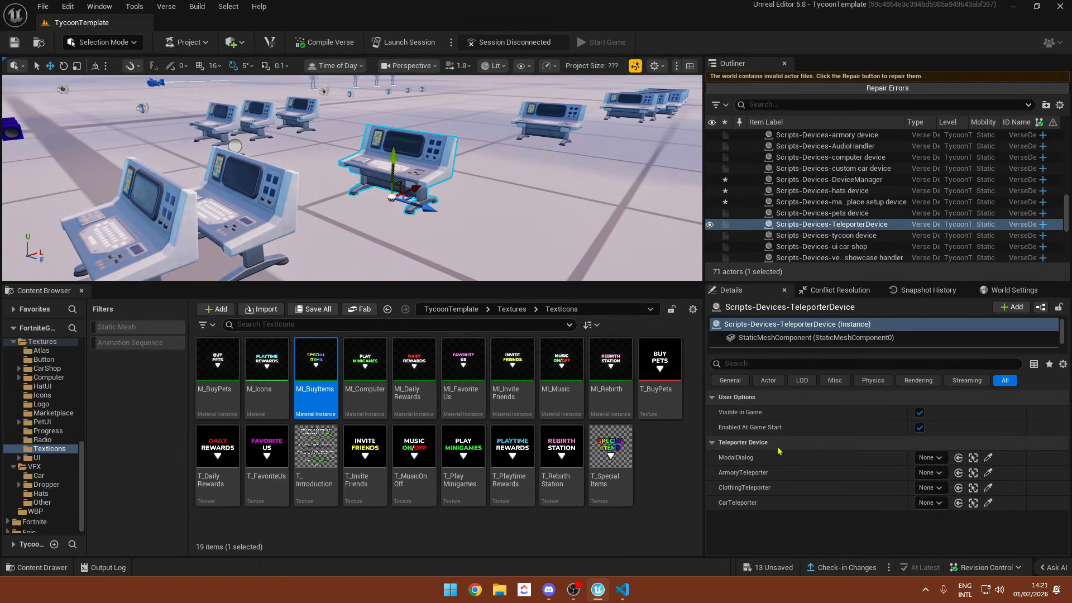
# - Search the project and Fortnite content for "modal dialo" and place the dialog device in the level beside the TeleporterDevice
pyautogui.moveTo(502, 195); pyautogui.dragTo(536, 123, button='right')
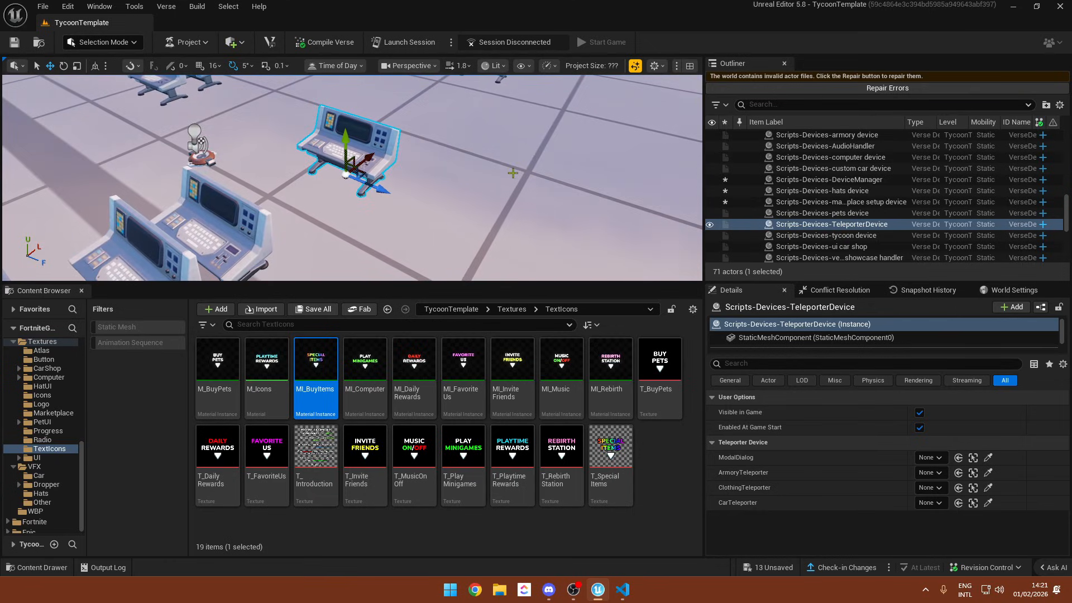
pyautogui.scroll(4, 63, 414)
pyautogui.scroll(10, 63, 413)
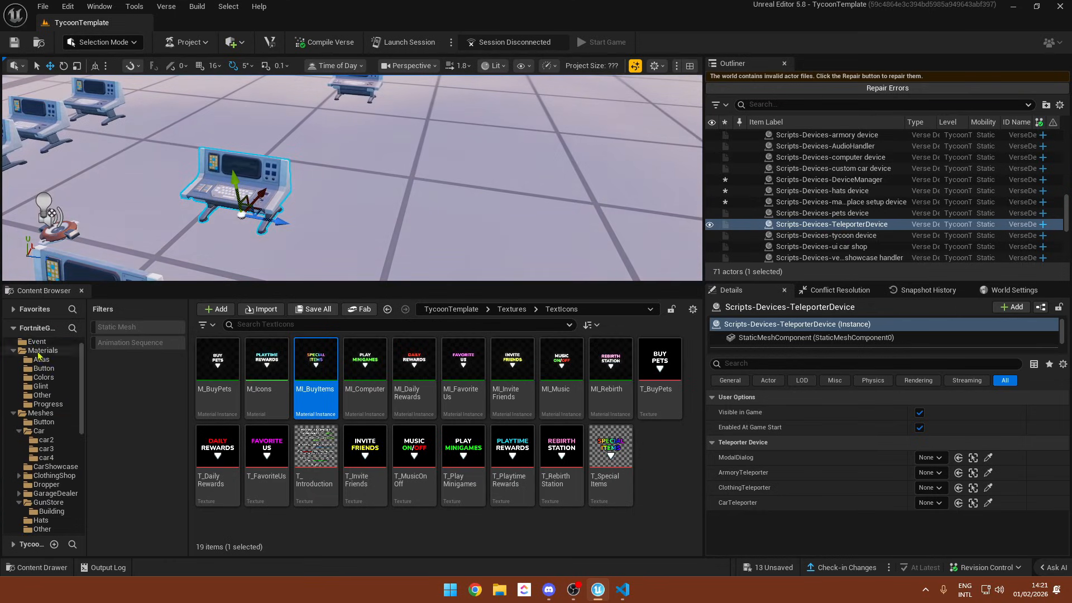
pyautogui.click(49, 344)
pyautogui.click(295, 339)
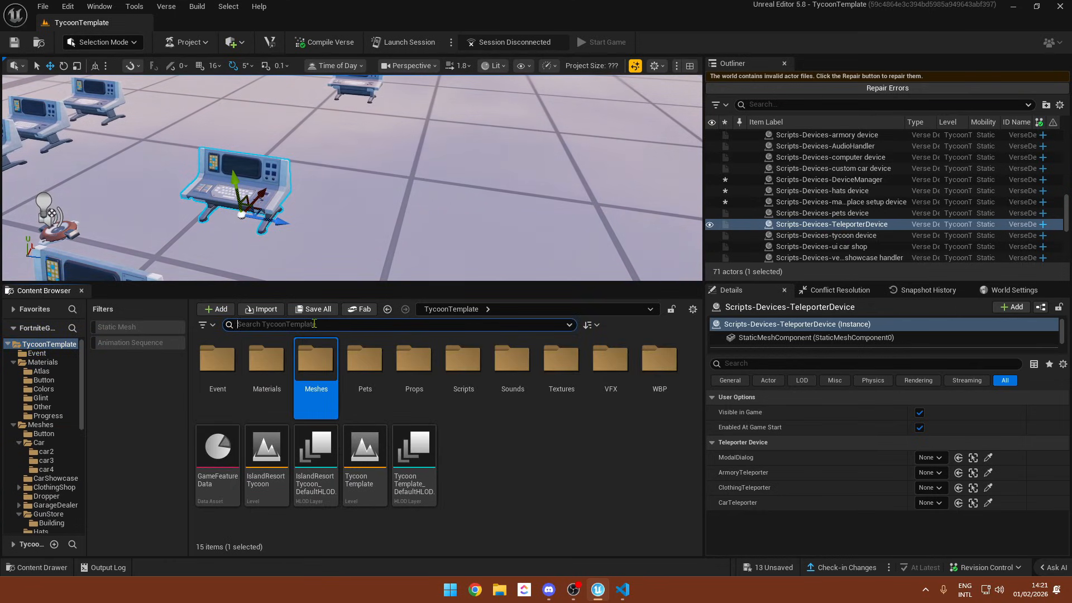
pyautogui.click(314, 323)
pyautogui.write('modal dialo')
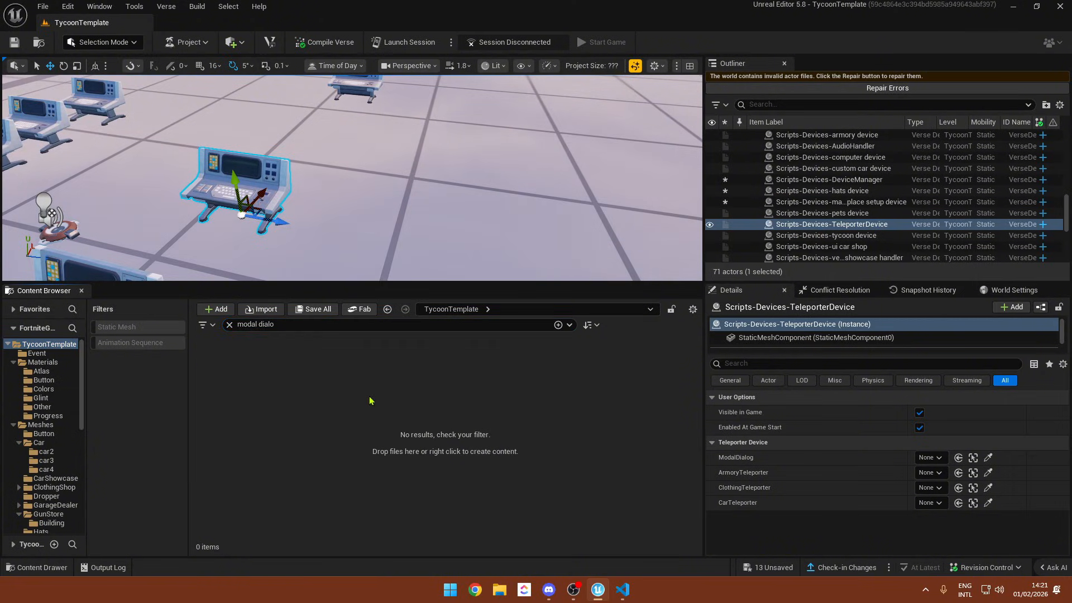
pyautogui.click(8, 344)
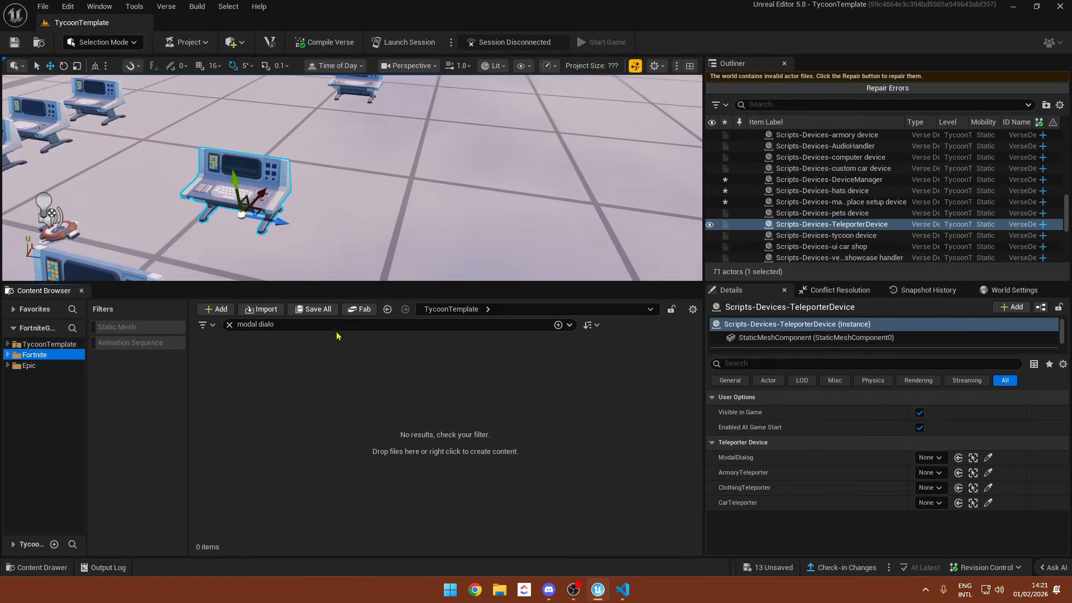
pyautogui.moveTo(218, 360); pyautogui.dragTo(342, 231)
# - Switch to Visual Studio Code and examine the editable devices and OnClick cases in teleporter_device.verse
pyautogui.click(623, 589)
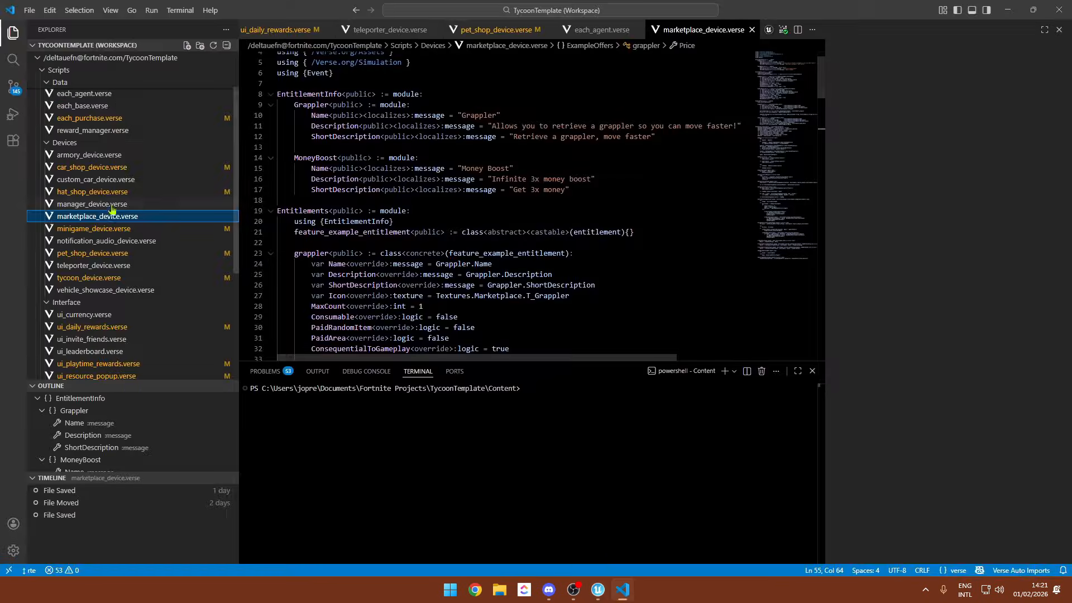
pyautogui.click(96, 277)
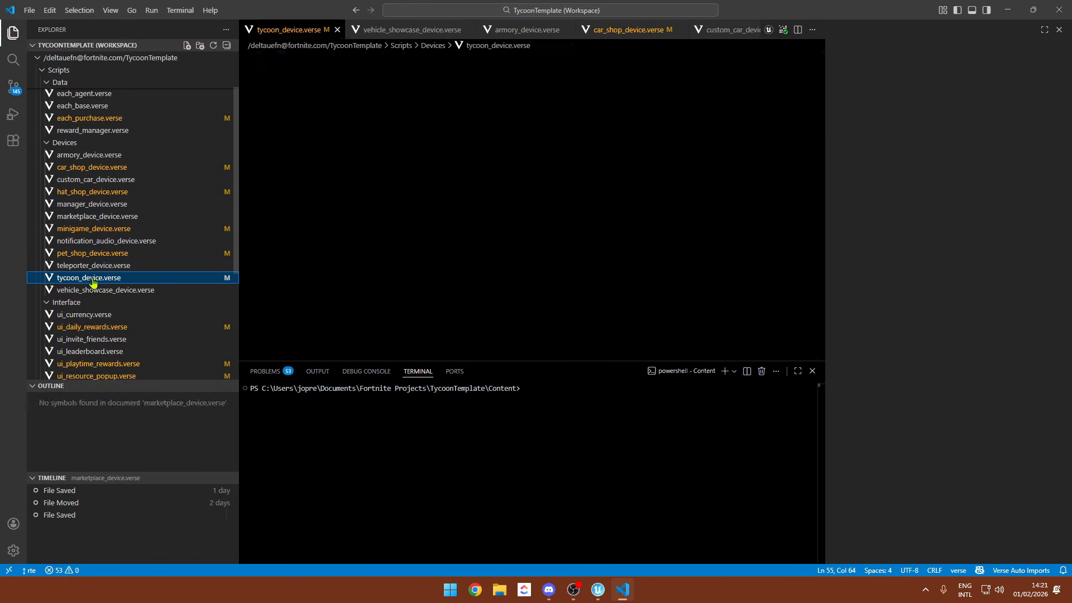
pyautogui.hscroll(-2, 436, 202)
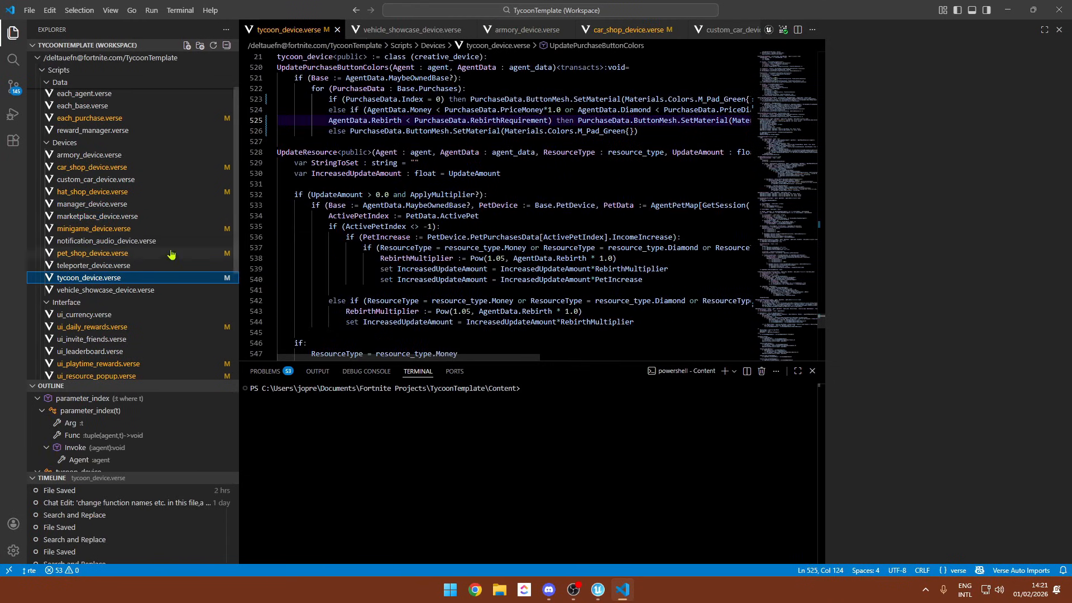
pyautogui.click(114, 267)
pyautogui.scroll(-2, 455, 152)
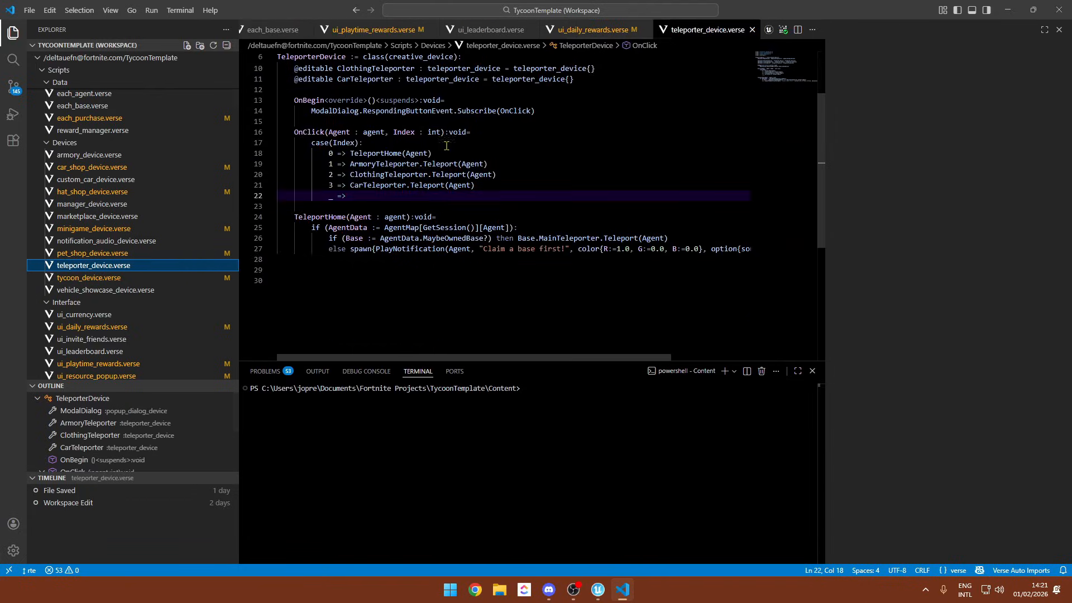
pyautogui.scroll(2, 383, 158)
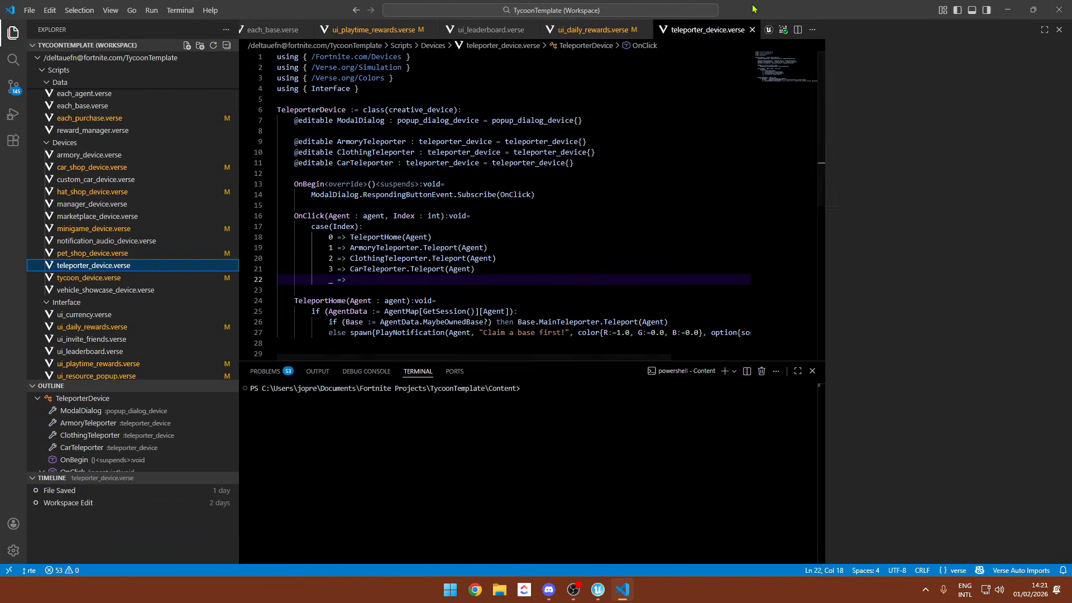
# - Switch back to Unreal Editor and give the pop-up dialog the title "Teleport" and the description "Move around faster"
pyautogui.hotkey('alt', 'Tab')
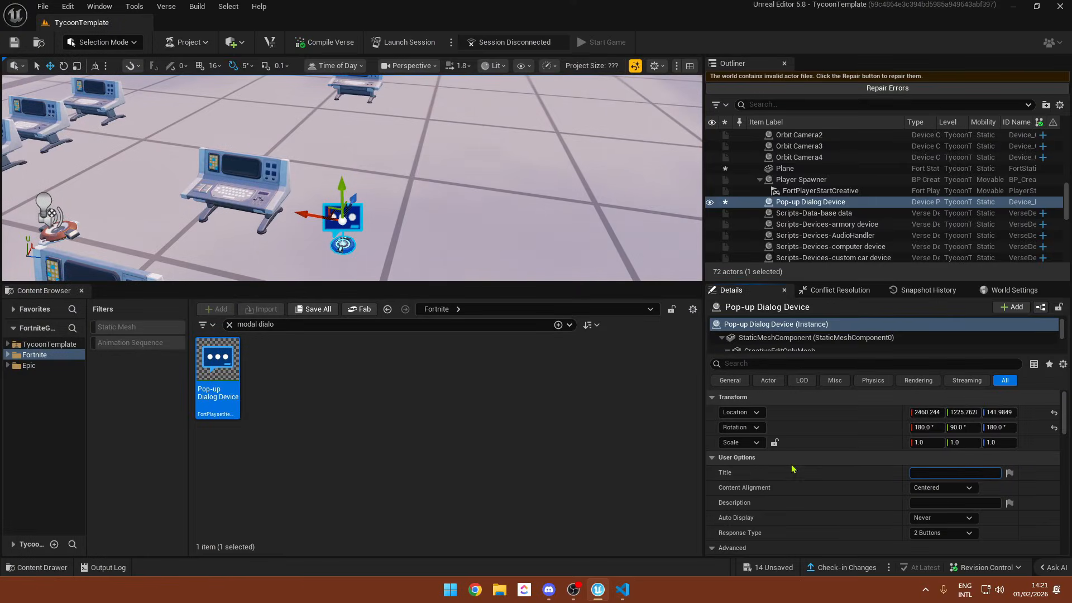
pyautogui.scroll(-1, 942, 463)
pyautogui.click(941, 455)
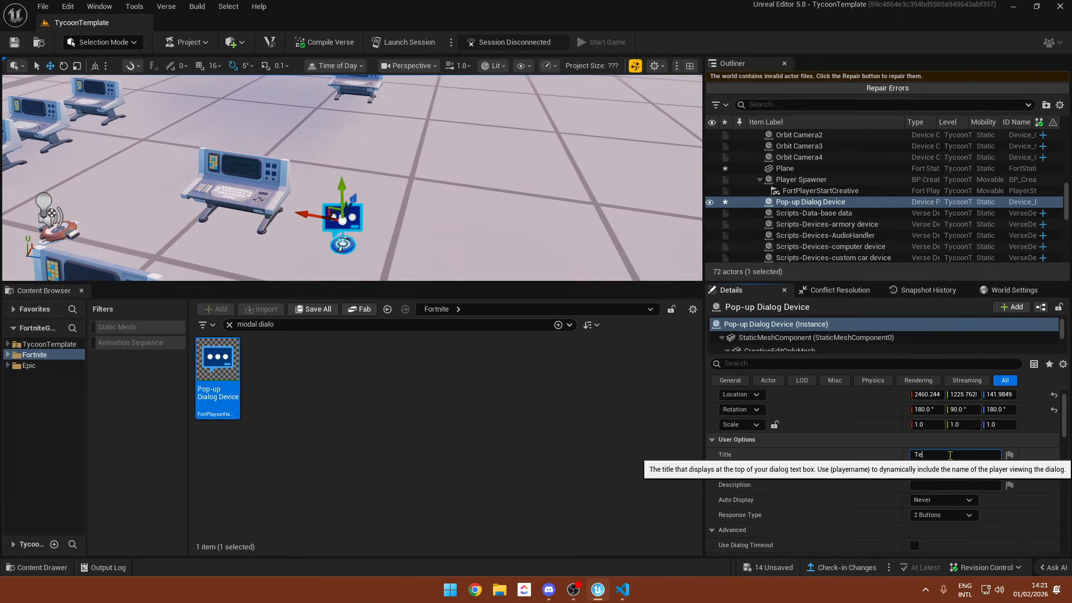
pyautogui.press('Return')
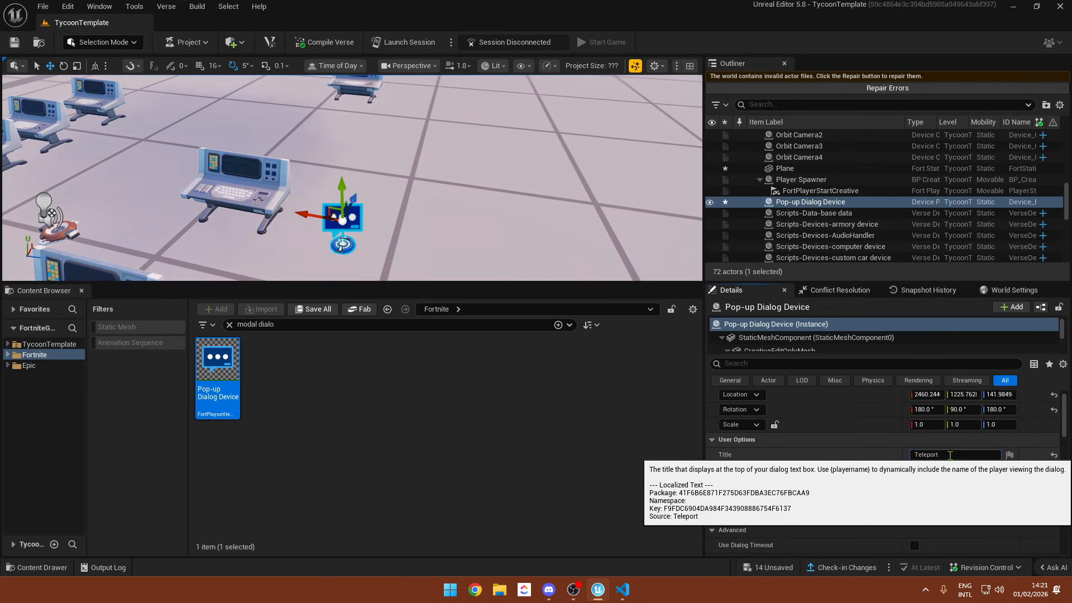
pyautogui.click(933, 486)
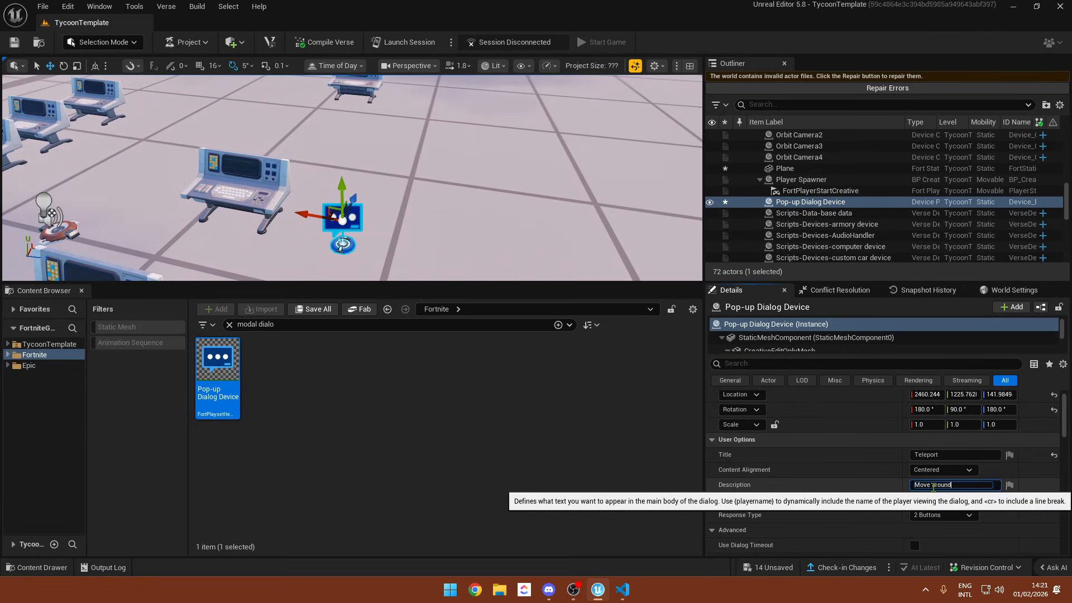
pyautogui.write('Move around faster')
pyautogui.press('Return')
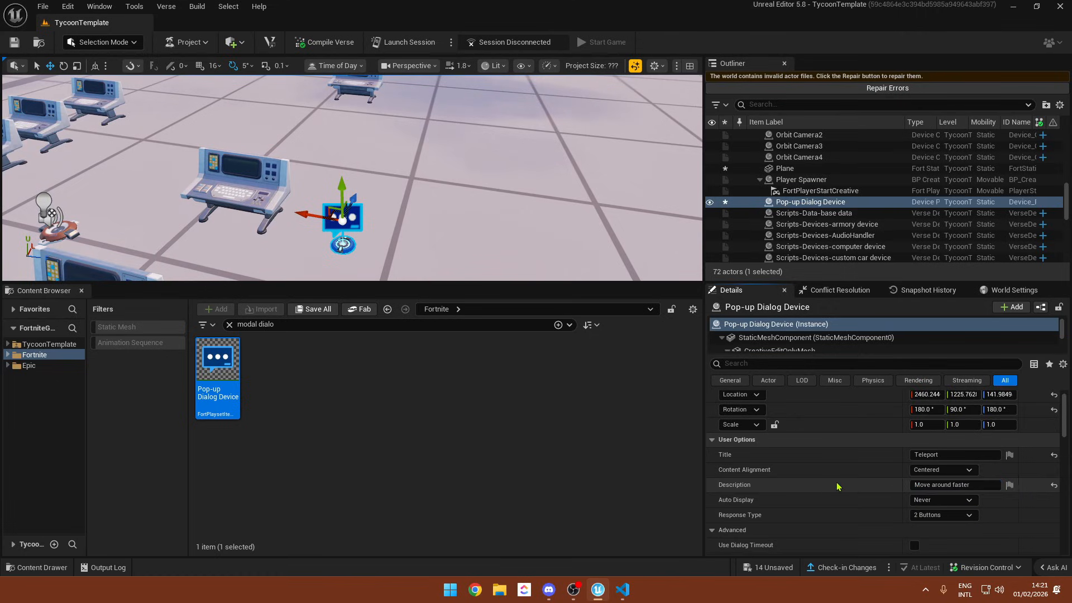
# - Set the pop-up dialog's response type to 5 Buttons and its default back button to Button 5
pyautogui.scroll(-2, 938, 468)
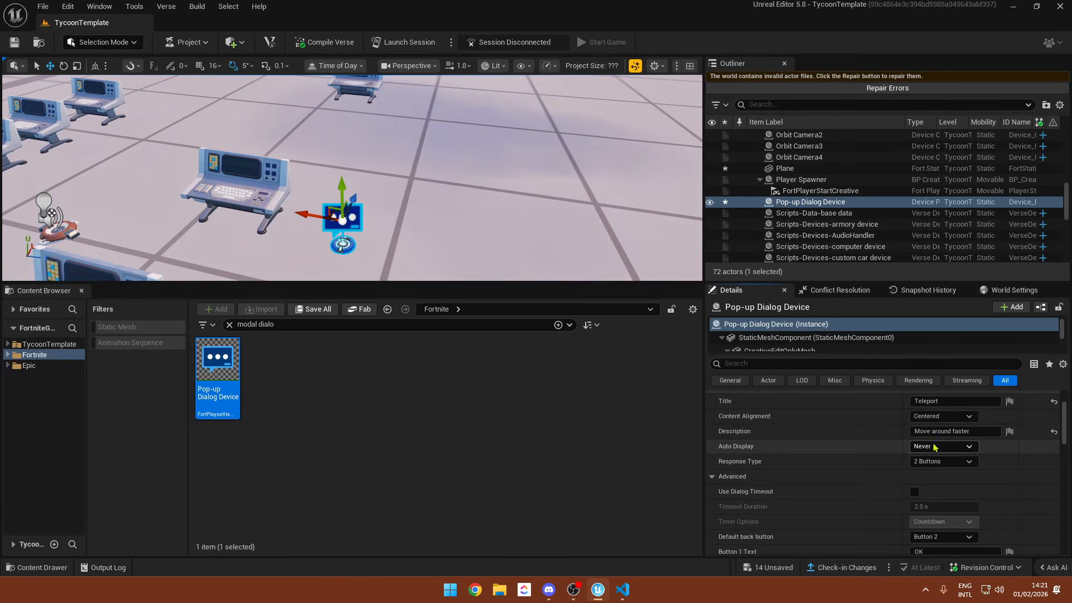
pyautogui.click(956, 462)
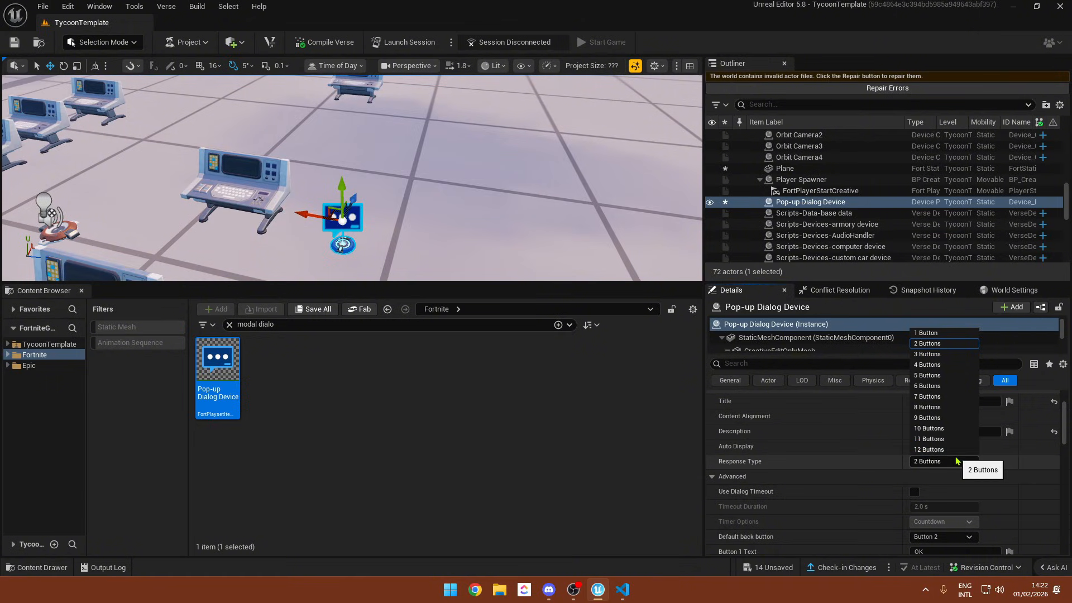
pyautogui.click(936, 375)
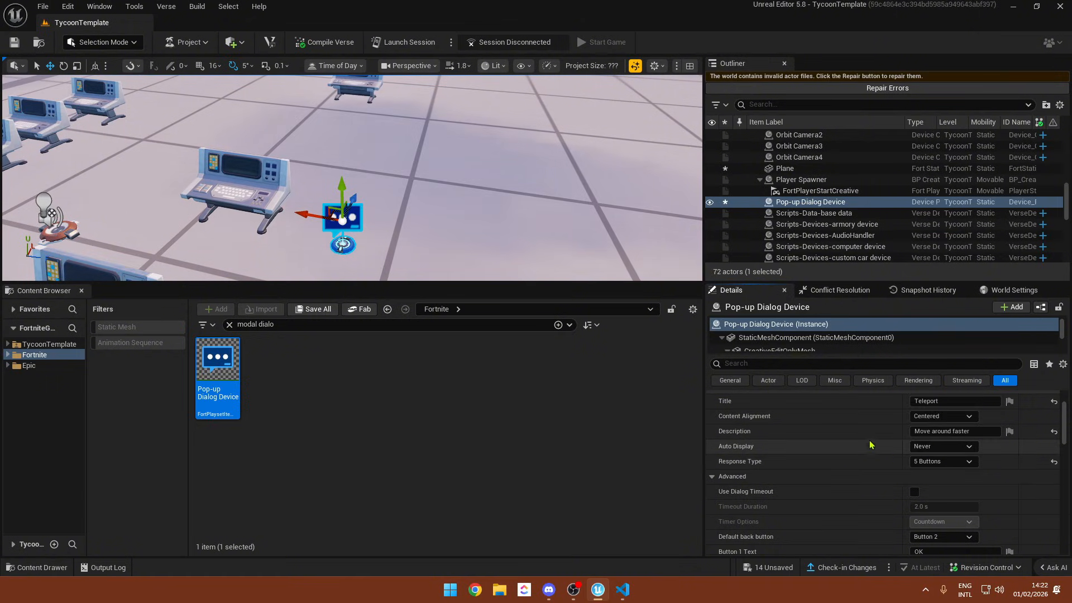
pyautogui.scroll(-2, 888, 446)
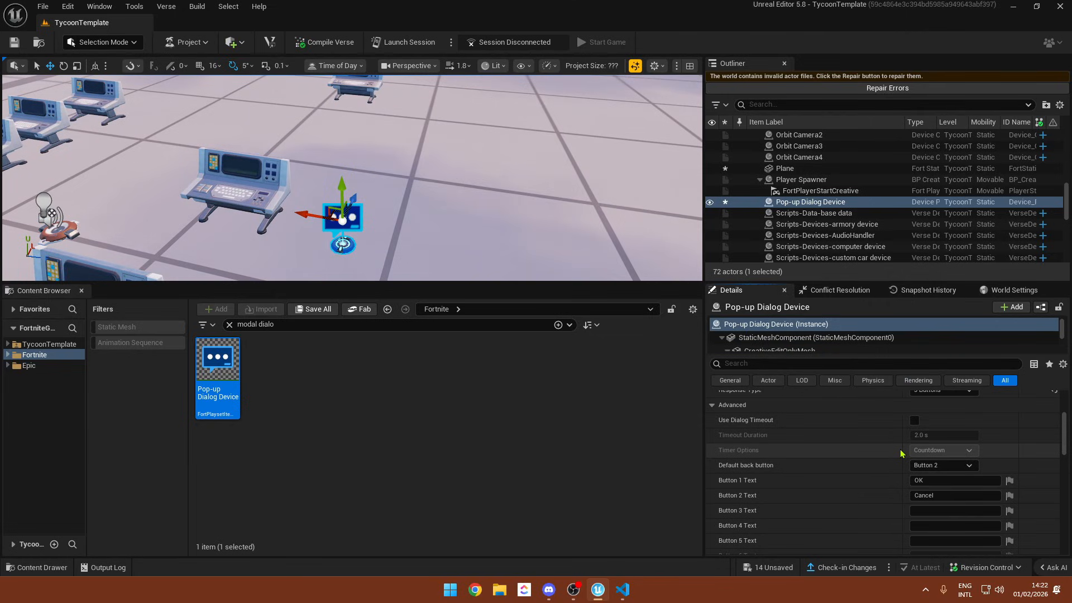
pyautogui.scroll(-1, 892, 453)
pyautogui.scroll(5, 885, 447)
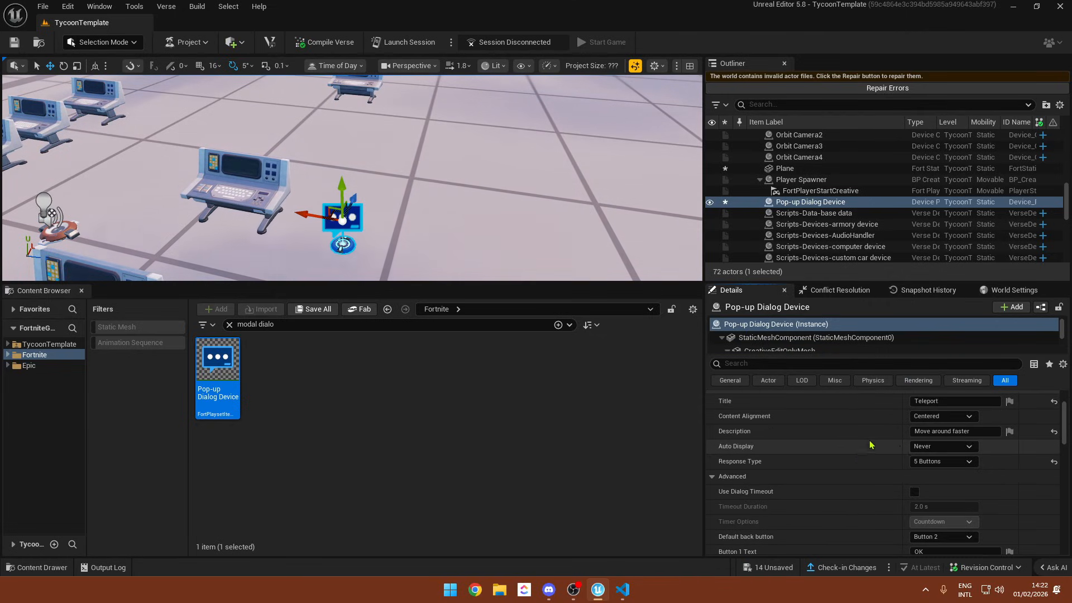
pyautogui.scroll(-5, 893, 463)
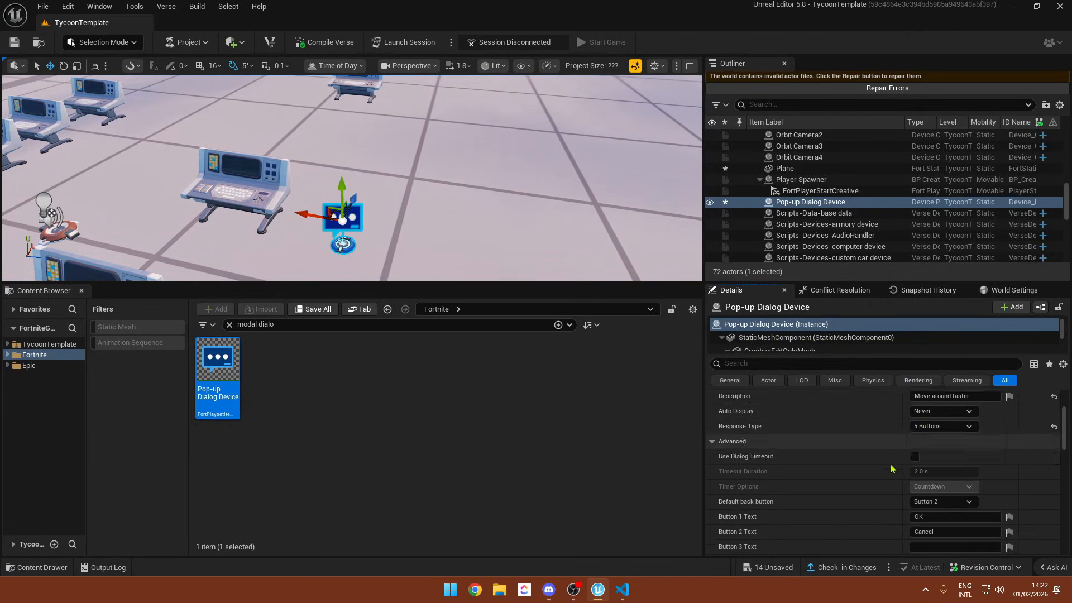
pyautogui.scroll(-1, 848, 446)
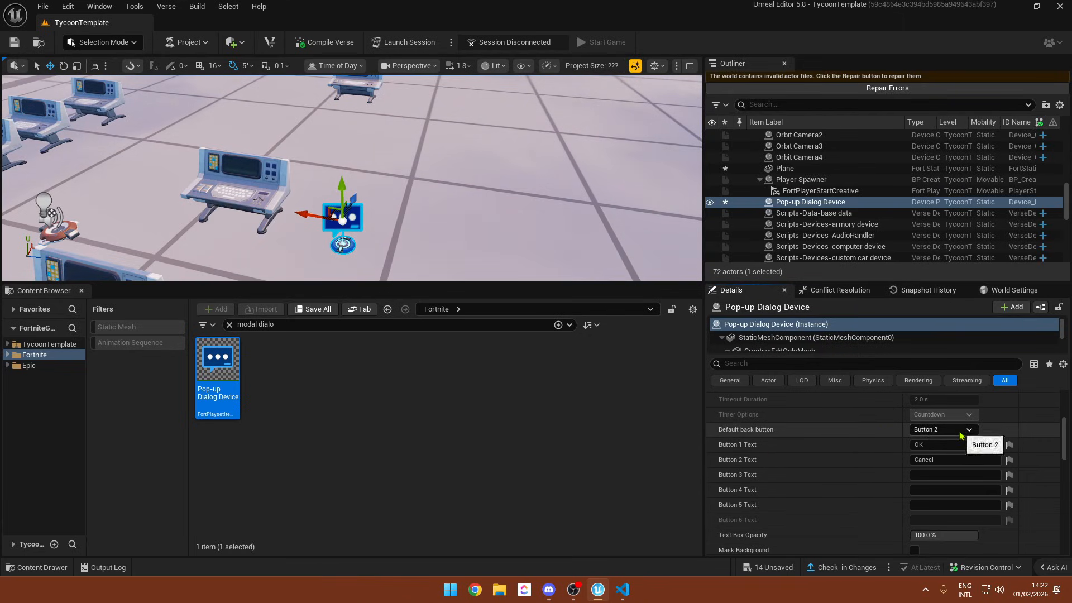
pyautogui.click(960, 431)
pyautogui.click(944, 354)
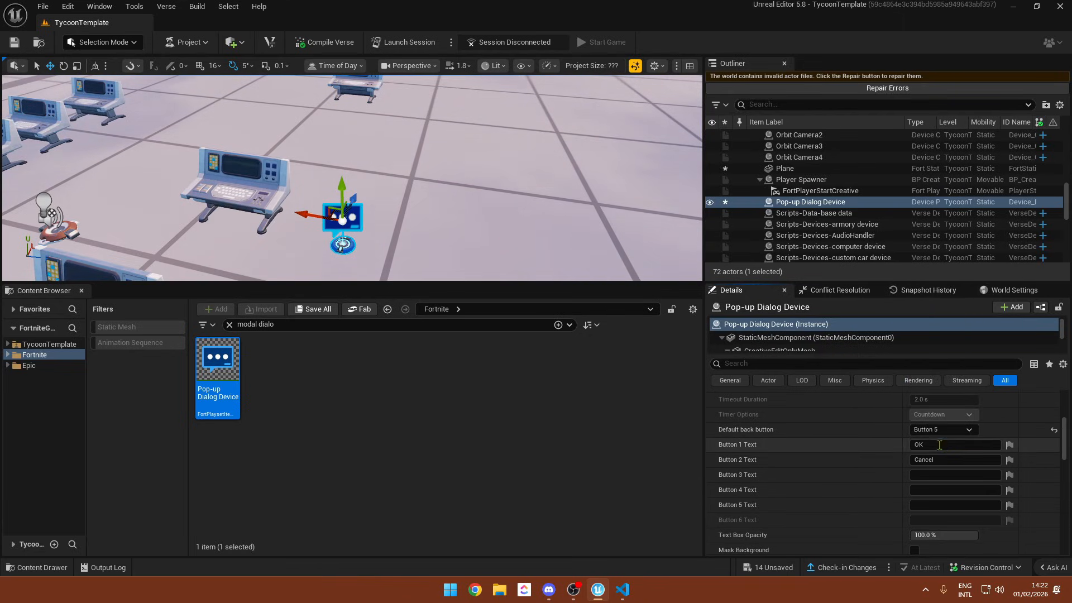
# - Label the dialog's five buttons My Island, Armory, Clothing Store, Car Shop and Back, in that order
pyautogui.click(940, 445)
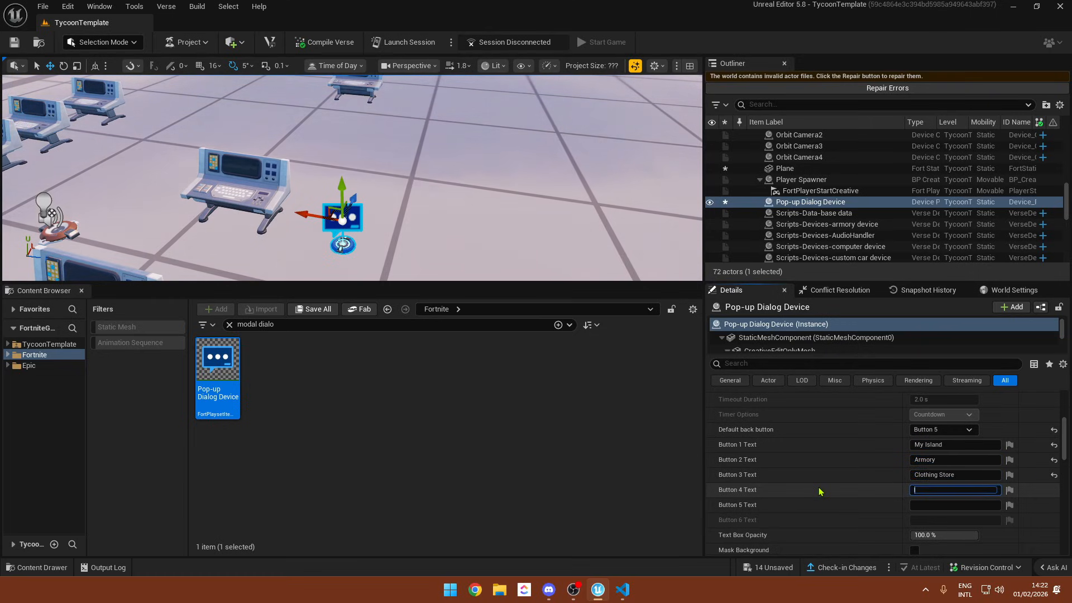
pyautogui.write('Shop')
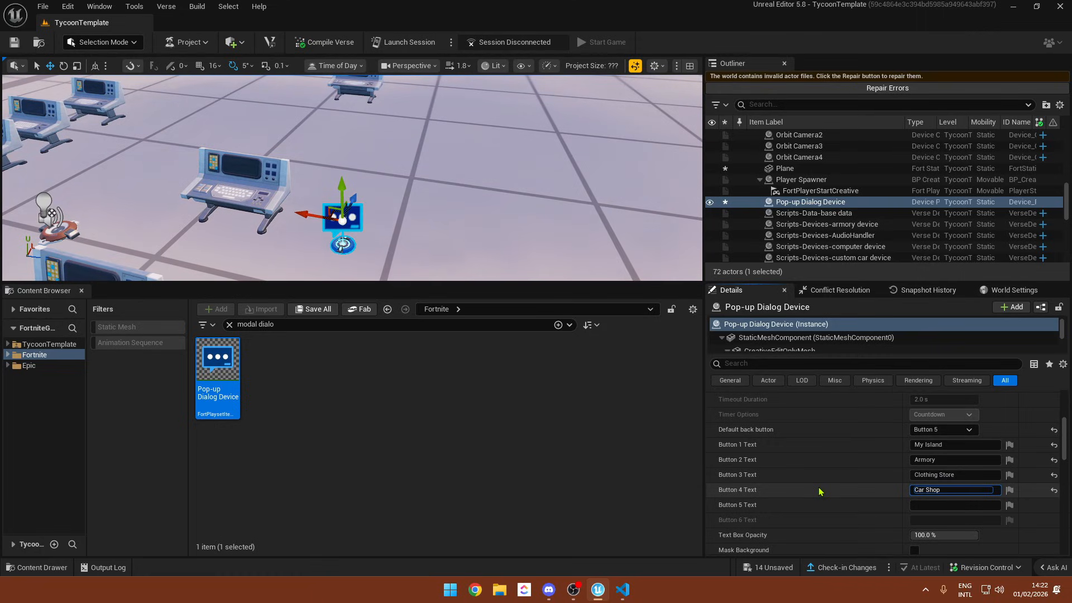
pyautogui.click(954, 505)
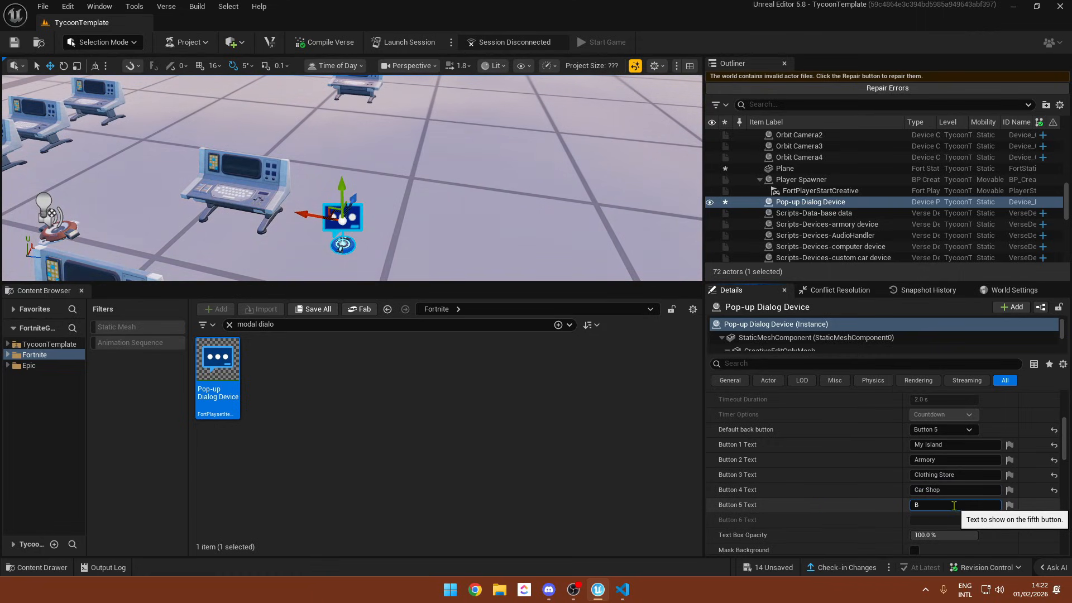
pyautogui.write('Back')
# - Enable Mask Background on the pop-up dialog and check through its remaining options
pyautogui.scroll(-3, 779, 473)
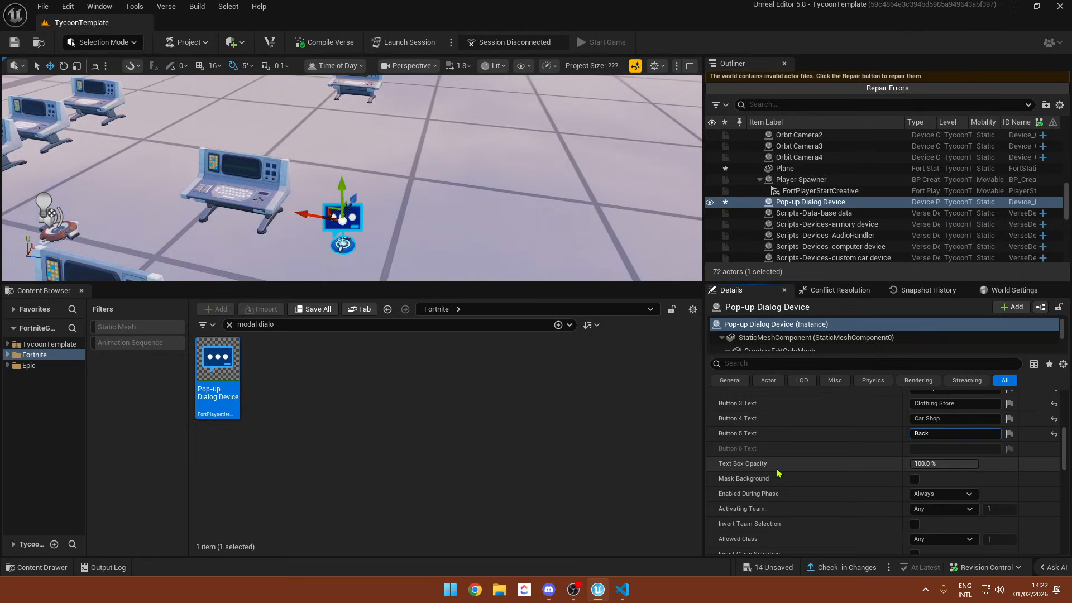
pyautogui.click(914, 478)
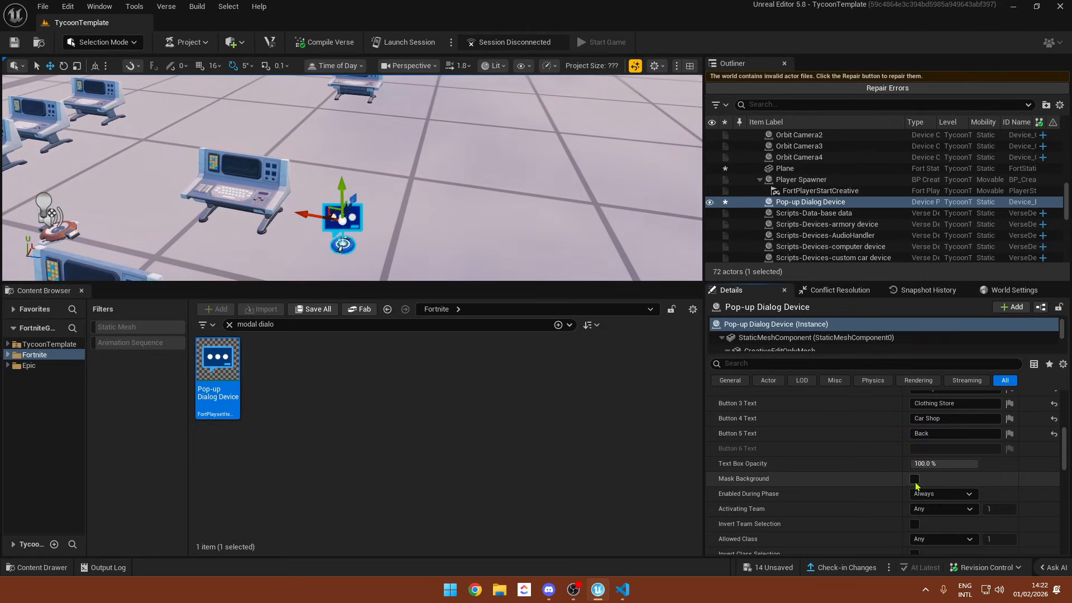
pyautogui.scroll(-5, 859, 494)
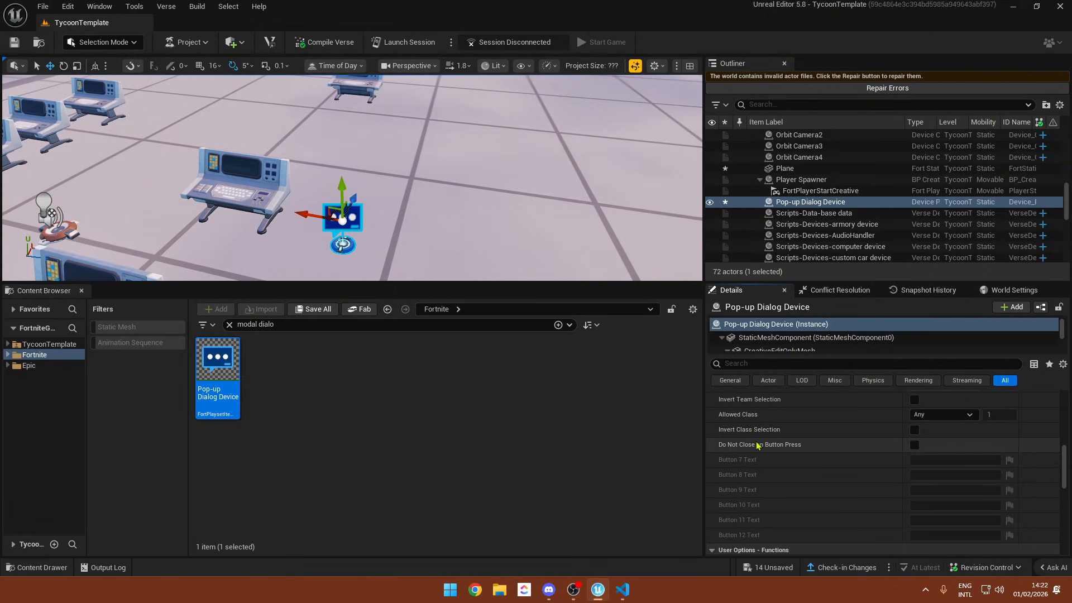
pyautogui.scroll(-5, 826, 449)
pyautogui.scroll(7, 820, 455)
pyautogui.scroll(7, 819, 453)
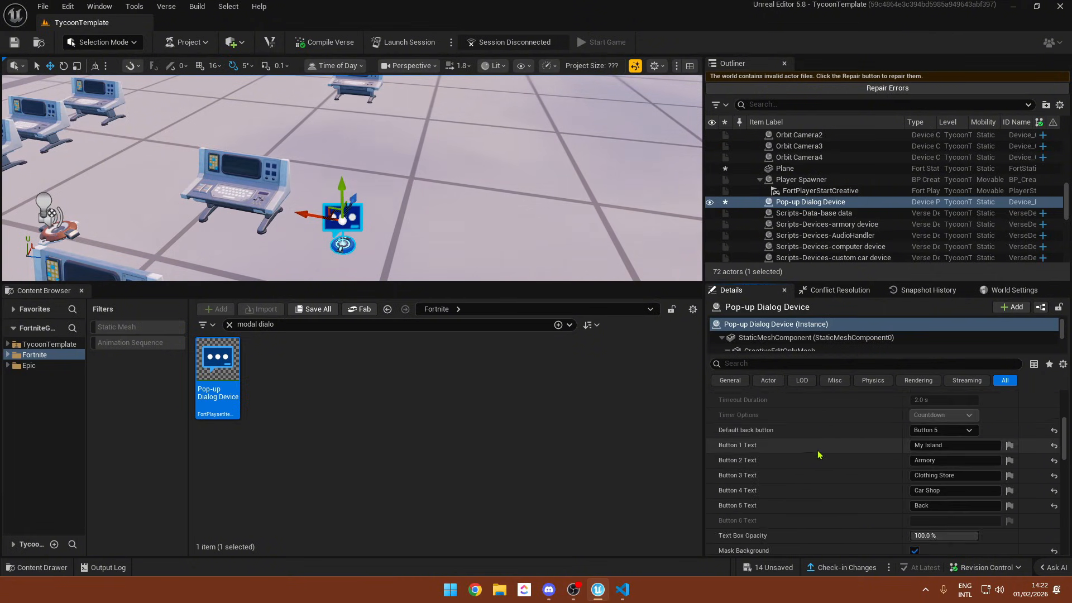
# - Assign the Pop-up Dialog Device to the TeleporterDevice's ModalDialog option
pyautogui.click(259, 196)
pyautogui.click(930, 457)
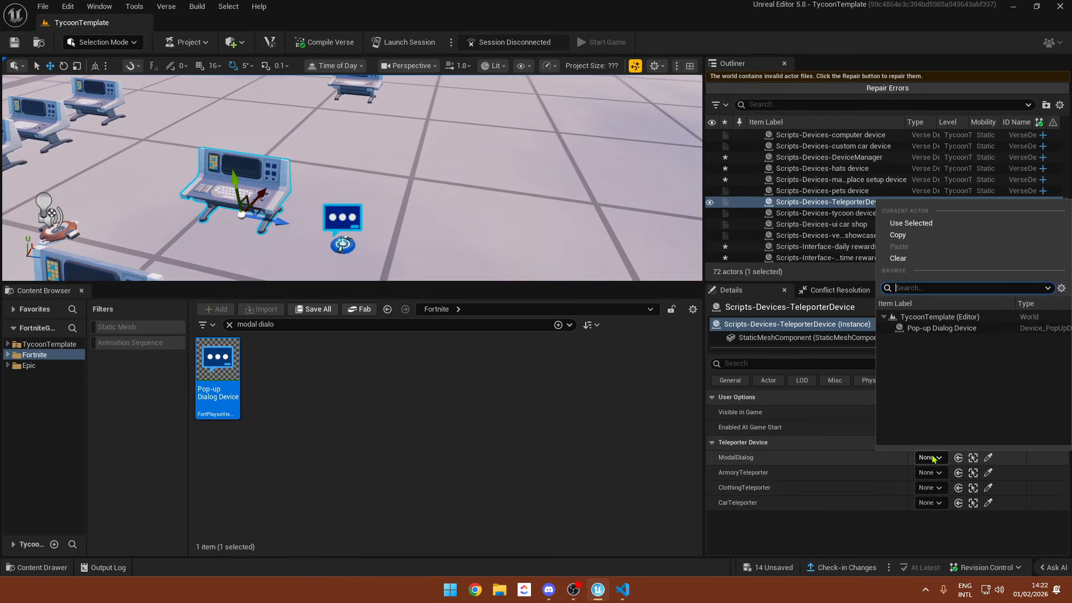
pyautogui.click(943, 333)
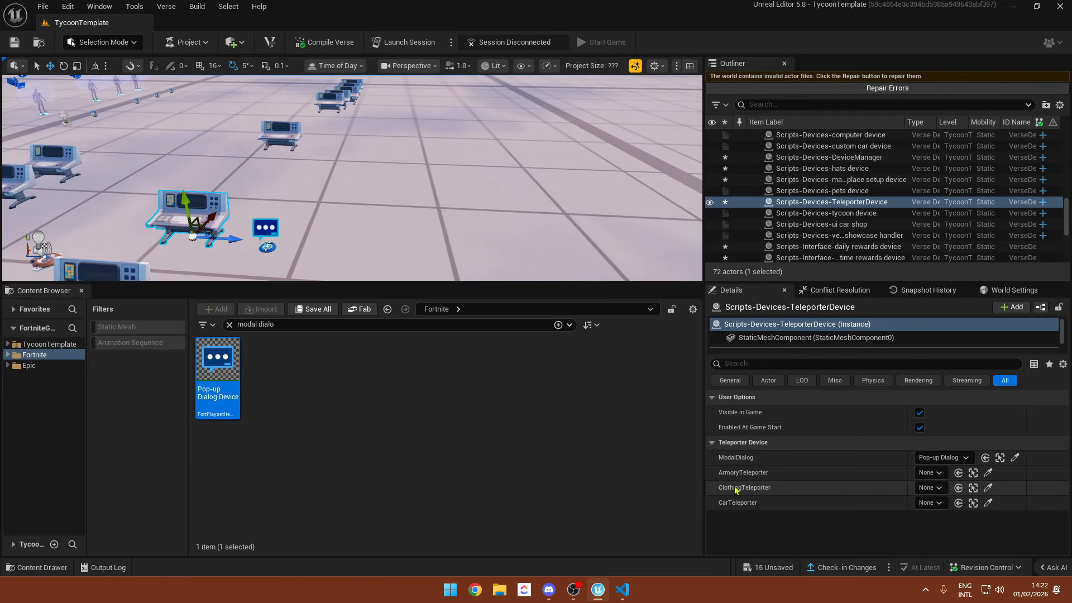
# - Search the project and Fortnite content for "teleporter" and place a Teleporter in the level near the pop-up dialog device
pyautogui.click(56, 344)
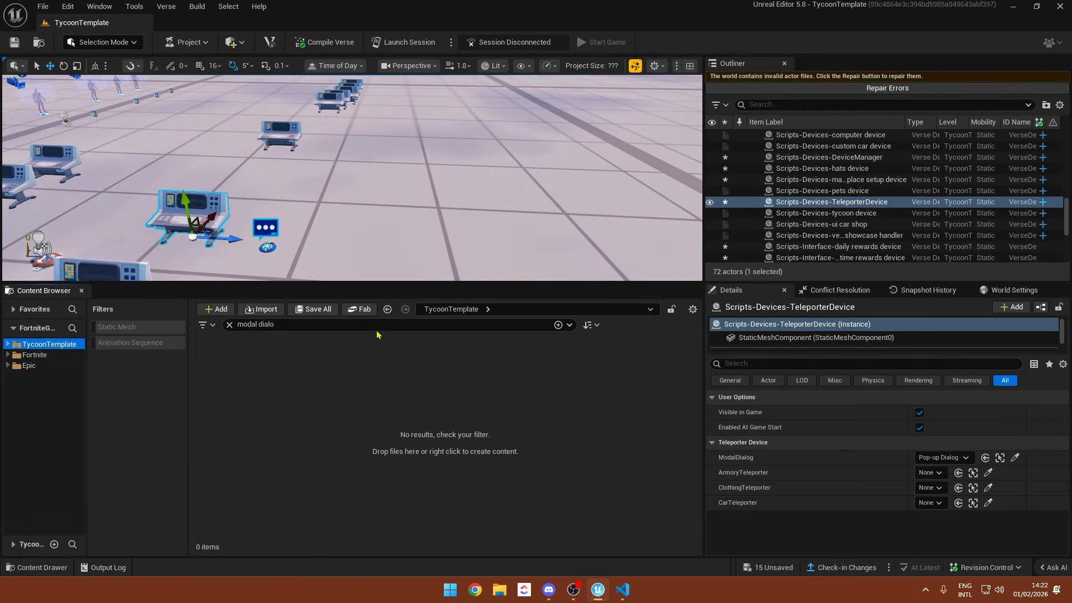
pyautogui.write('teleporter')
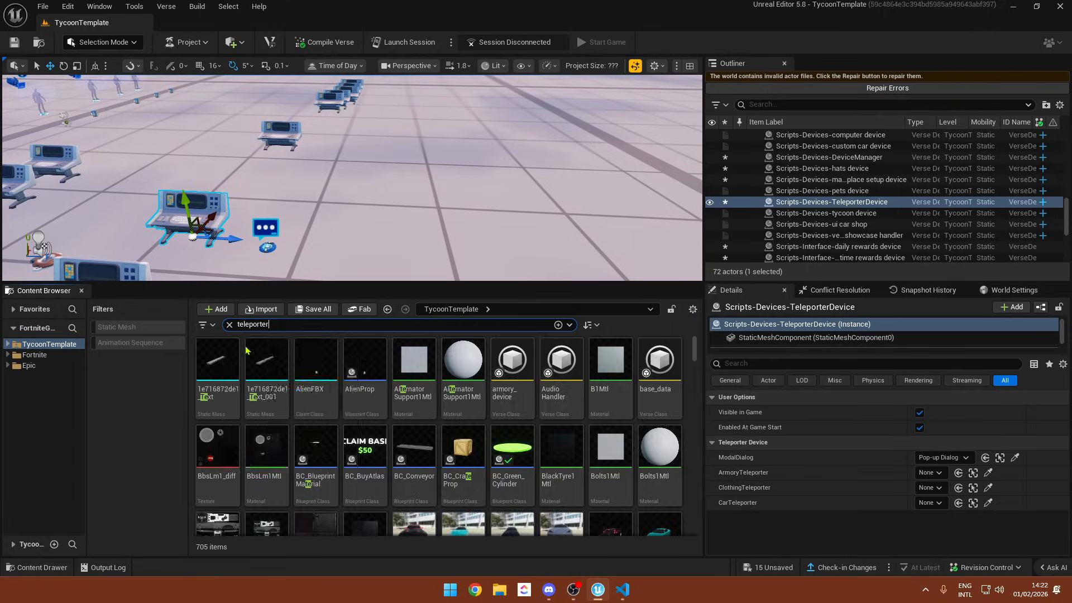
pyautogui.click(62, 356)
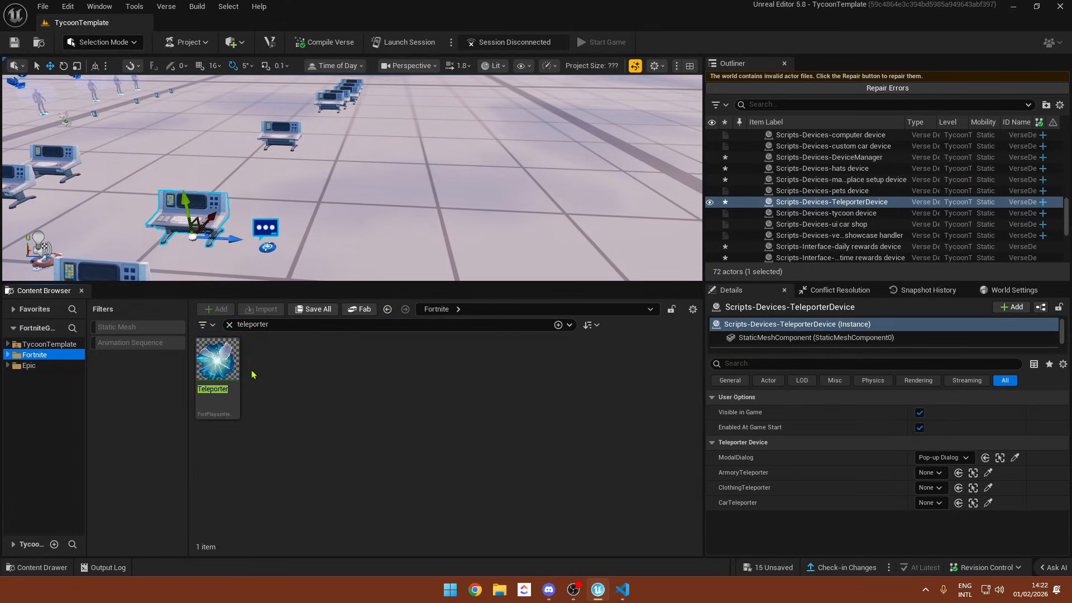
pyautogui.moveTo(218, 360); pyautogui.dragTo(395, 208)
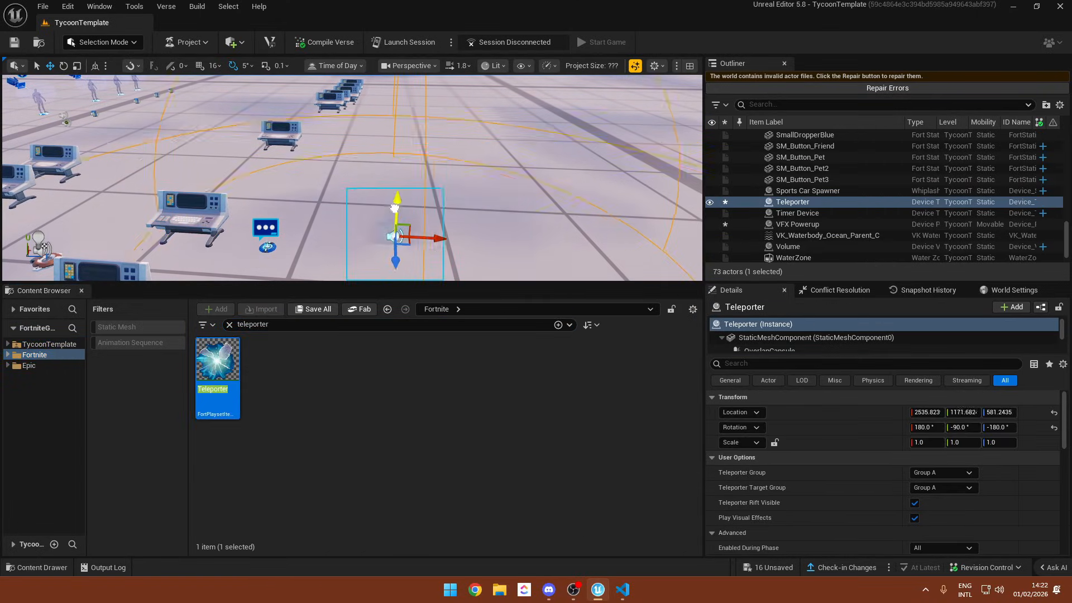
# - Set both the Teleporter Group and the Teleporter Target Group of the new teleporter to Group None
pyautogui.click(943, 472)
pyautogui.click(943, 460)
pyautogui.click(944, 488)
pyautogui.click(943, 478)
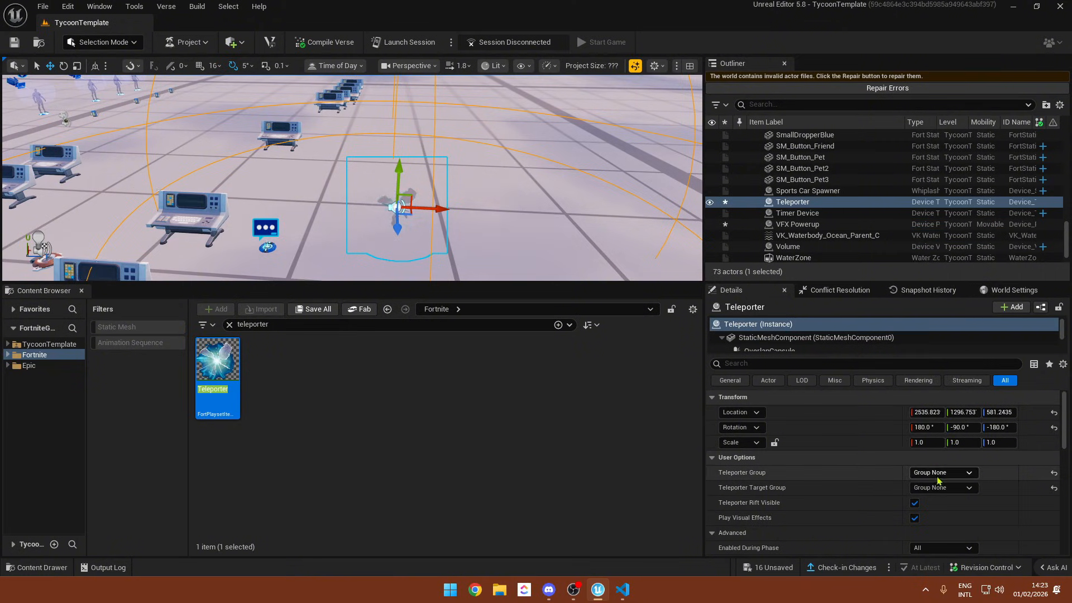
# - Turn off the teleporter's Play Sound Effects and Conserve Momentum, and set Face Player in Teleporter Direction to Yes
pyautogui.scroll(-5, 898, 502)
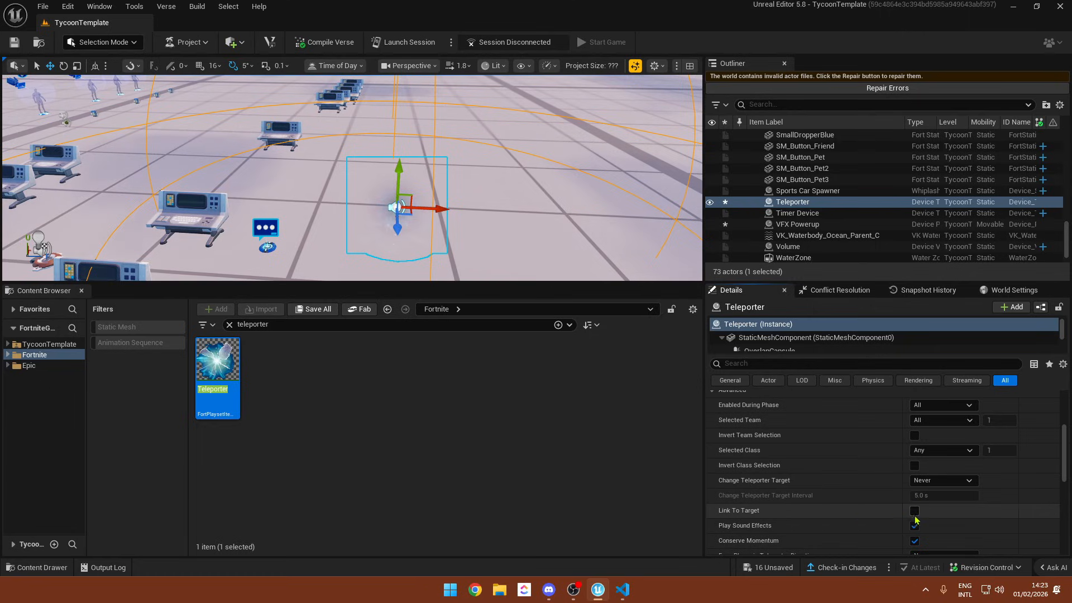
pyautogui.scroll(-2, 905, 503)
pyautogui.click(914, 508)
pyautogui.scroll(-2, 915, 497)
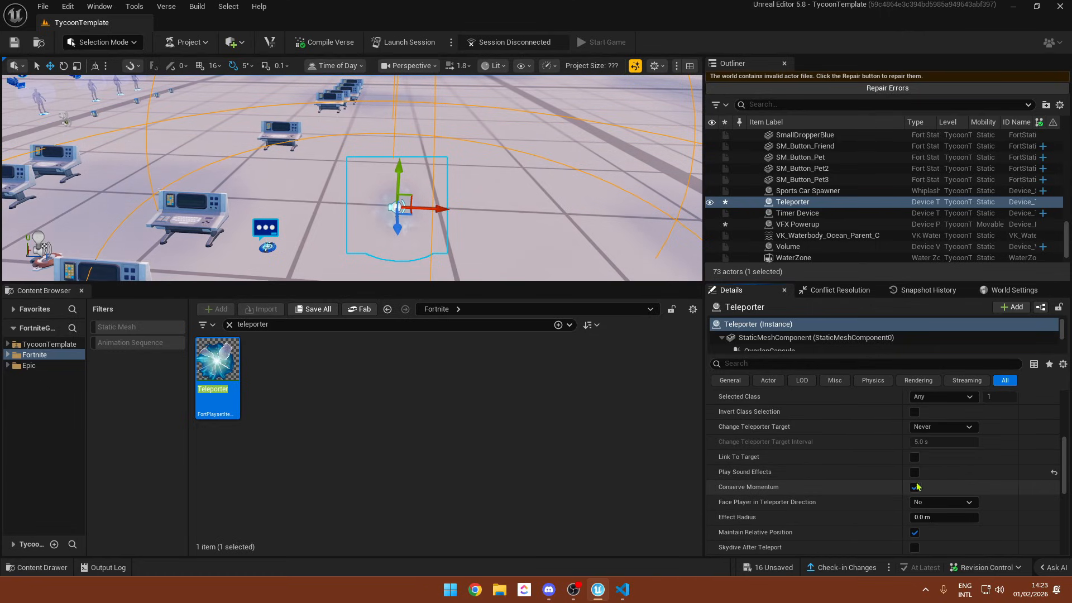
pyautogui.click(914, 487)
pyautogui.scroll(-2, 904, 483)
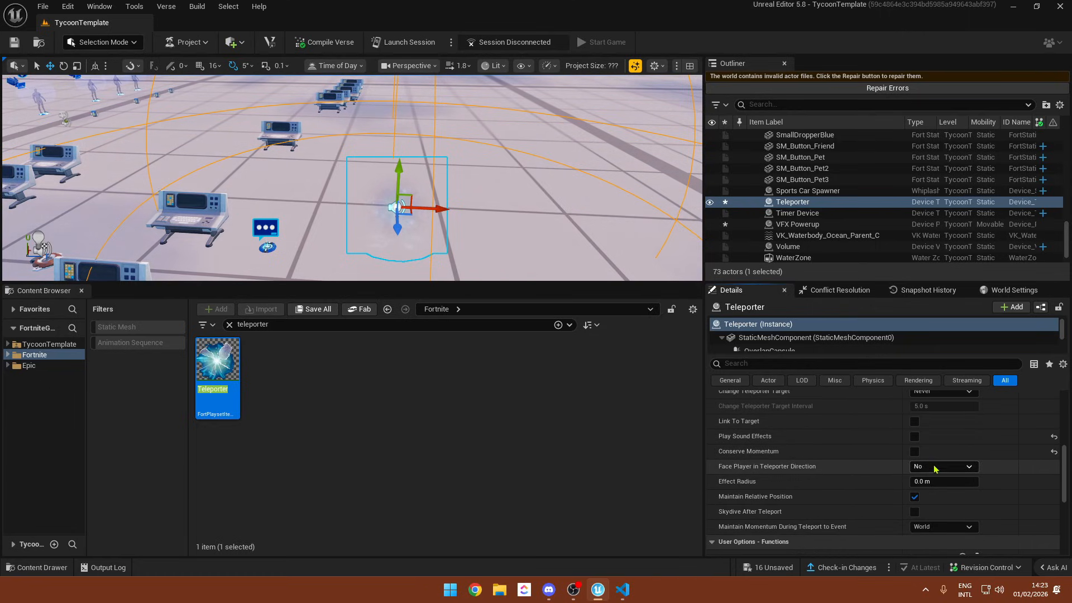
pyautogui.click(936, 468)
pyautogui.click(930, 499)
pyautogui.scroll(-1, 811, 476)
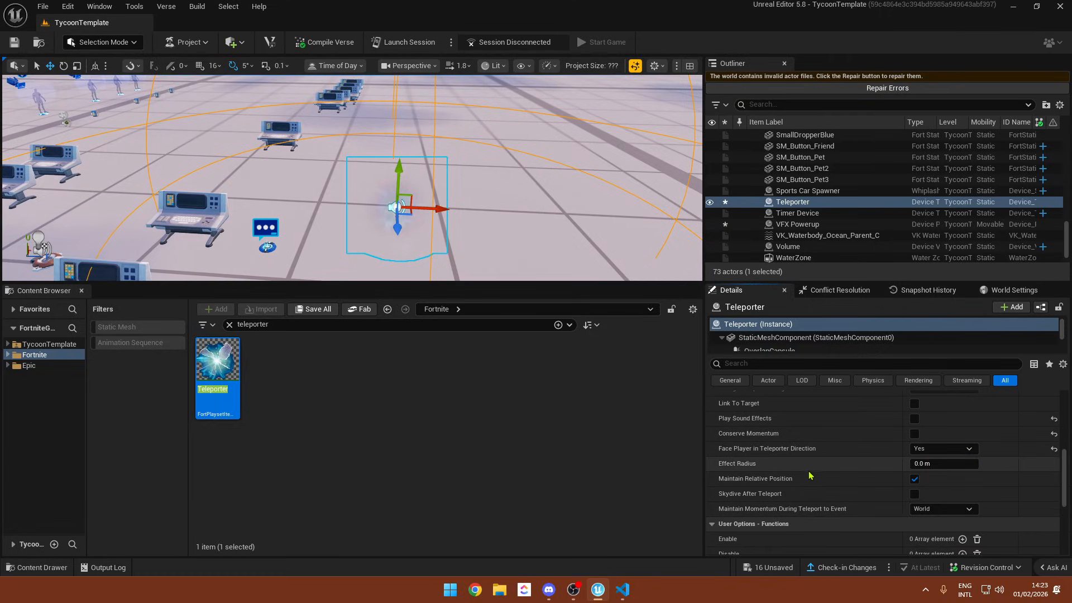
# - Rotate the placed teleporter to adjust the direction it faces
pyautogui.press('w')
pyautogui.moveTo(430, 216); pyautogui.dragTo(547, 246, button='right')
pyautogui.moveTo(377, 174); pyautogui.dragTo(430, 238, button='right')
pyautogui.press('s')
pyautogui.press('e')
pyautogui.moveTo(382, 199); pyautogui.dragTo(391, 133)
pyautogui.press('d')
pyautogui.moveTo(419, 220); pyautogui.dragTo(329, 229, button='right')
pyautogui.press('s')
# - Assign the placed Teleporter to the TeleporterDevice's ArmoryTeleporter, ClothingTeleporter and CarTeleporter options
pyautogui.click(279, 234)
pyautogui.click(926, 474)
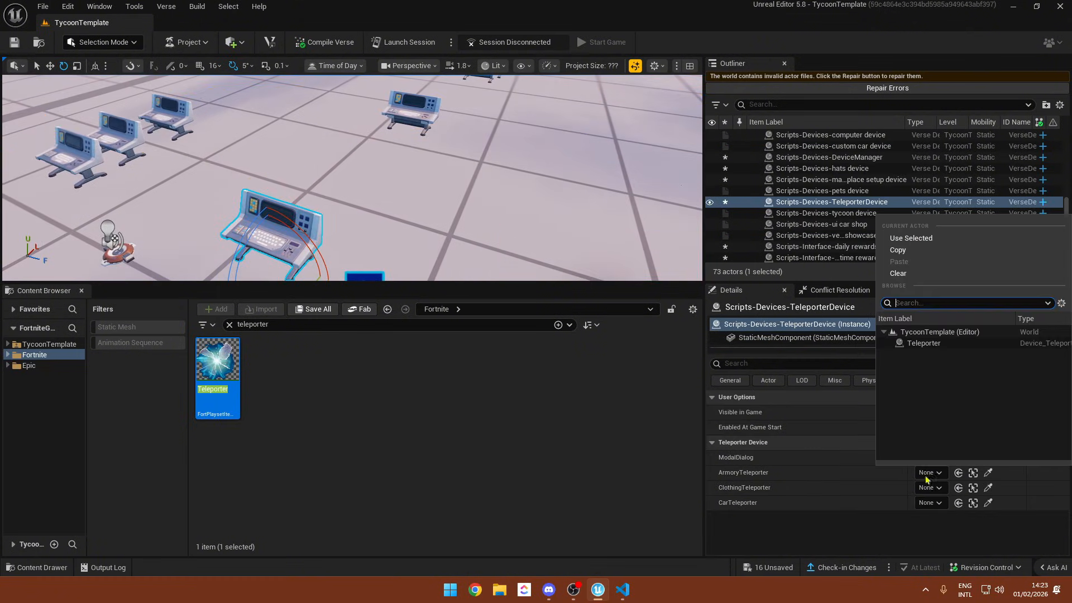
pyautogui.click(923, 343)
pyautogui.click(931, 487)
pyautogui.click(924, 355)
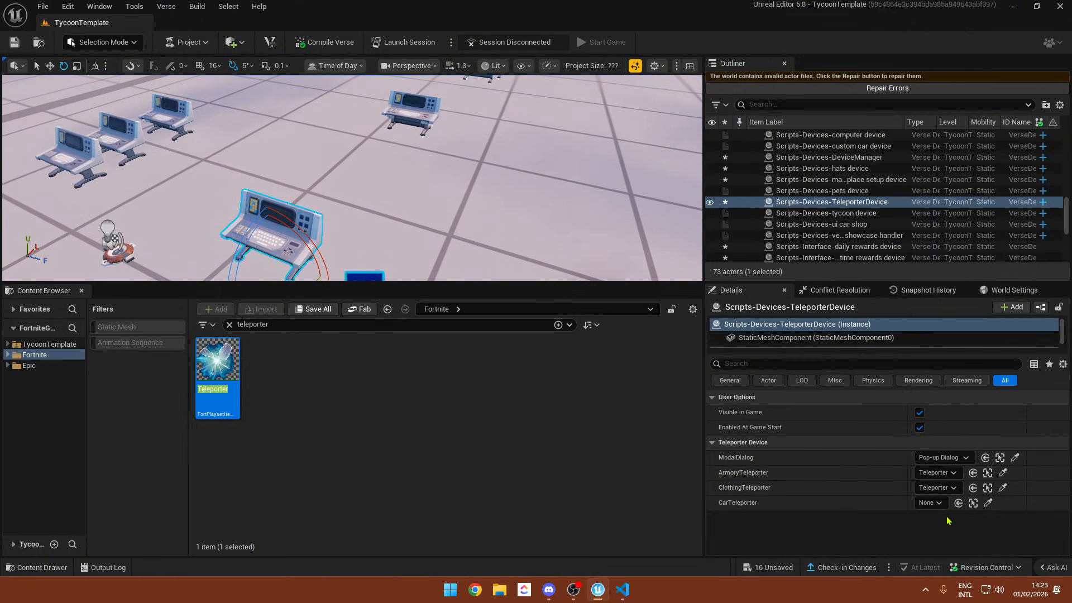
pyautogui.click(930, 503)
pyautogui.click(950, 376)
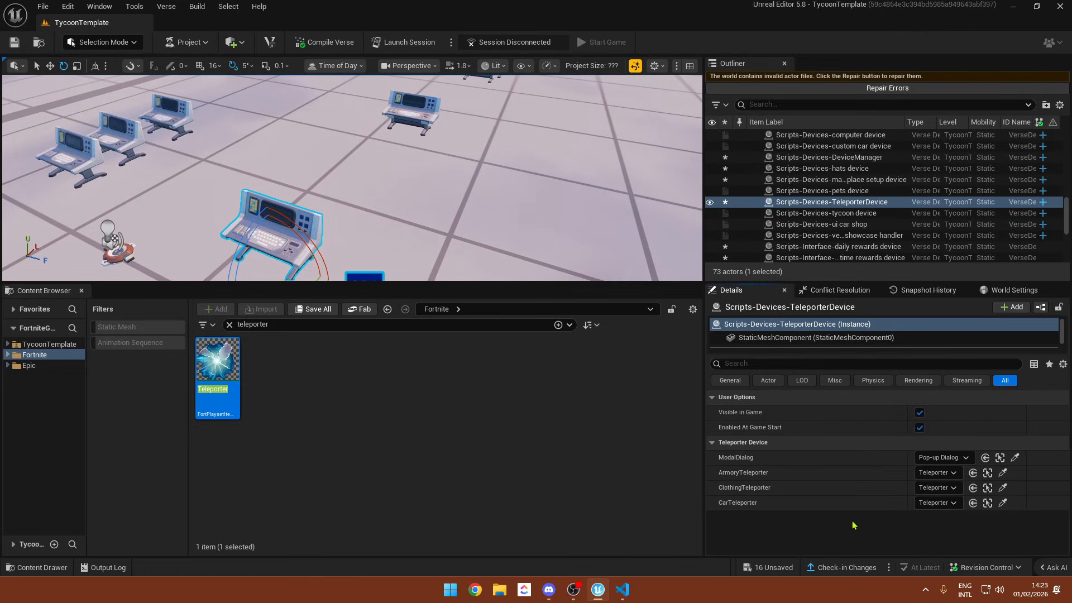
# - Select the tycoon device and move it across the floor to a new spot
pyautogui.moveTo(462, 238)
pyautogui.mouseDown(button='right')
pyautogui.moveTo(402, 189)
pyautogui.moveTo(357, 223)
pyautogui.moveTo(462, 238)
pyautogui.mouseUp(button='right')
pyautogui.press('w')
pyautogui.moveTo(458, 231); pyautogui.dragTo(409, 208)
pyautogui.moveTo(410, 207); pyautogui.dragTo(514, 207, button='right')
pyautogui.click(410, 208)
pyautogui.moveTo(463, 179); pyautogui.dragTo(378, 212)
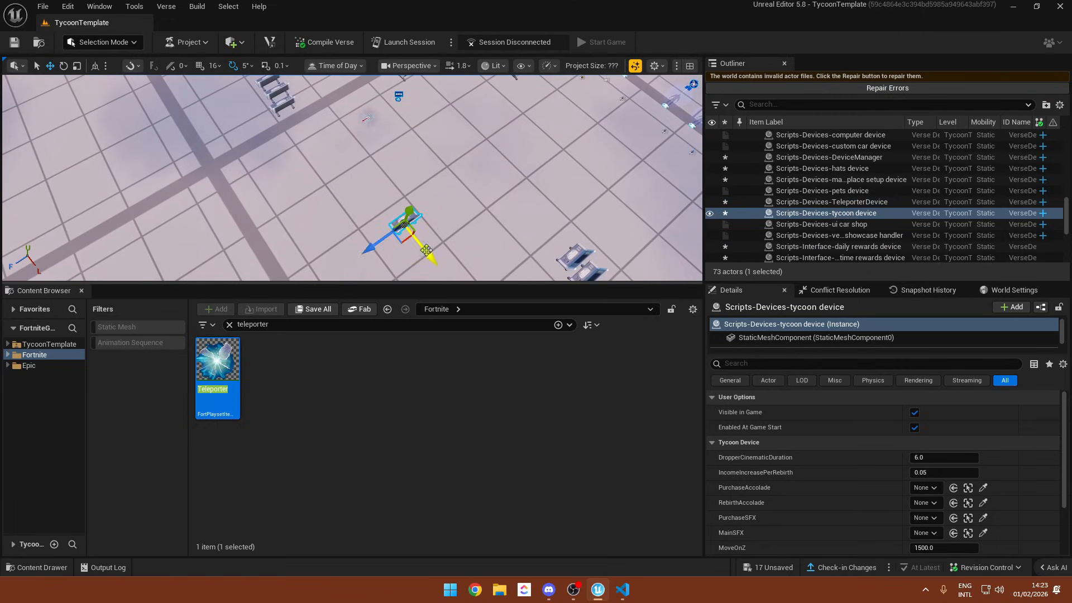
# - Add an element to the Buttons array of the daily rewards device
pyautogui.moveTo(334, 185); pyautogui.dragTo(424, 197, button='right')
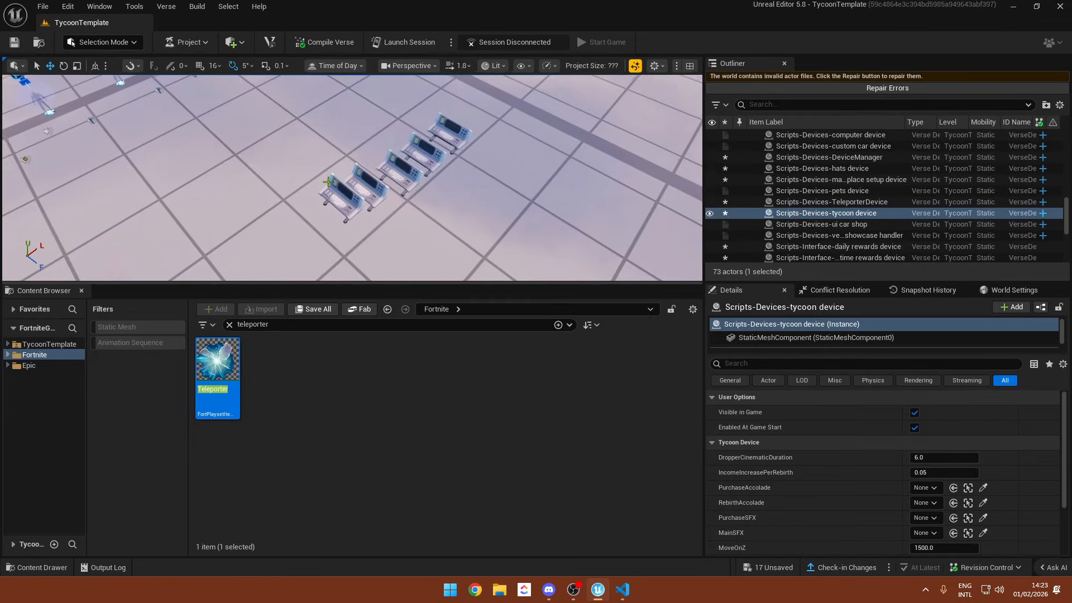
pyautogui.click(336, 199)
pyautogui.press('f')
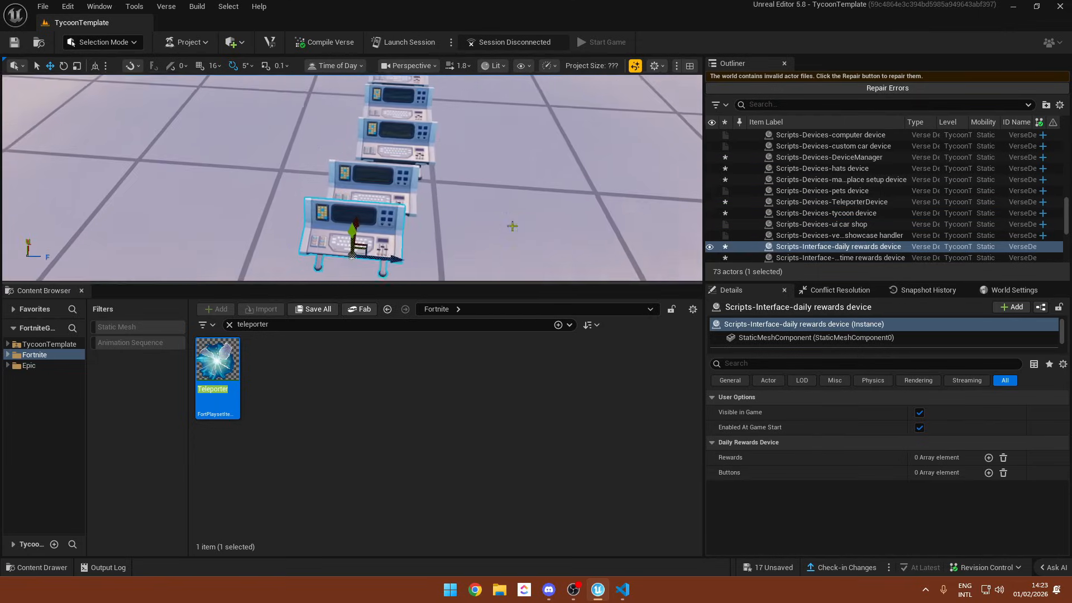
pyautogui.click(988, 473)
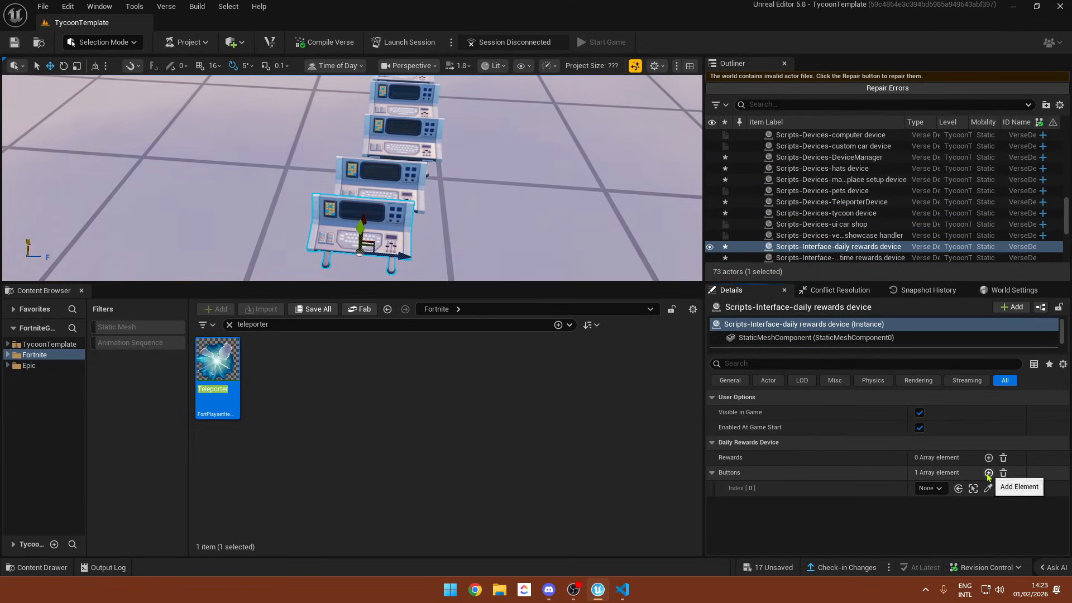
# - Examine the existing pet button and the Special Items button in the level
pyautogui.moveTo(502, 184); pyautogui.dragTo(414, 235, button='right')
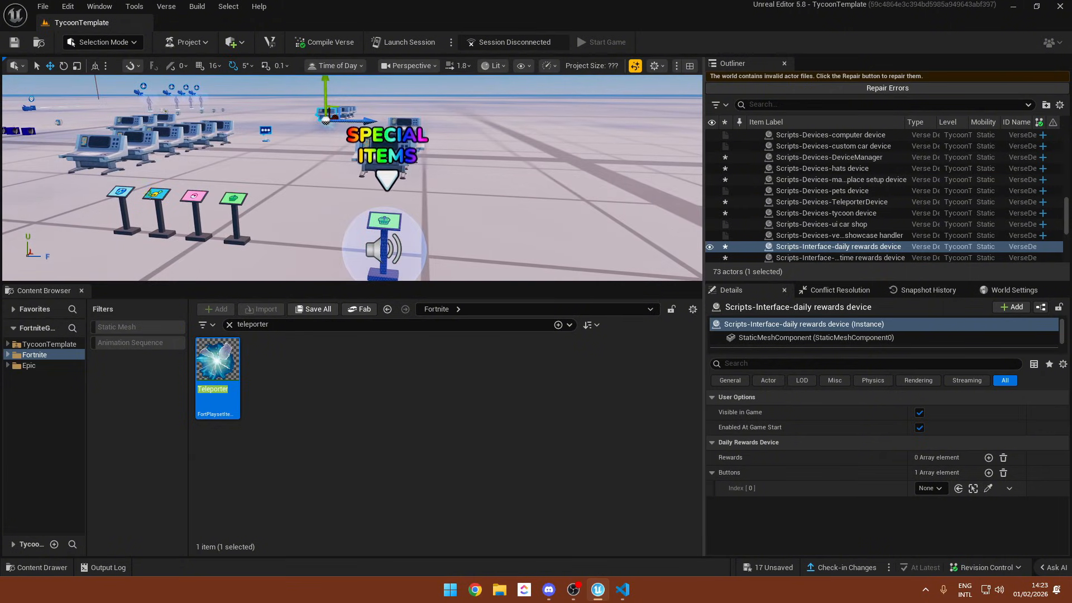
pyautogui.click(118, 192)
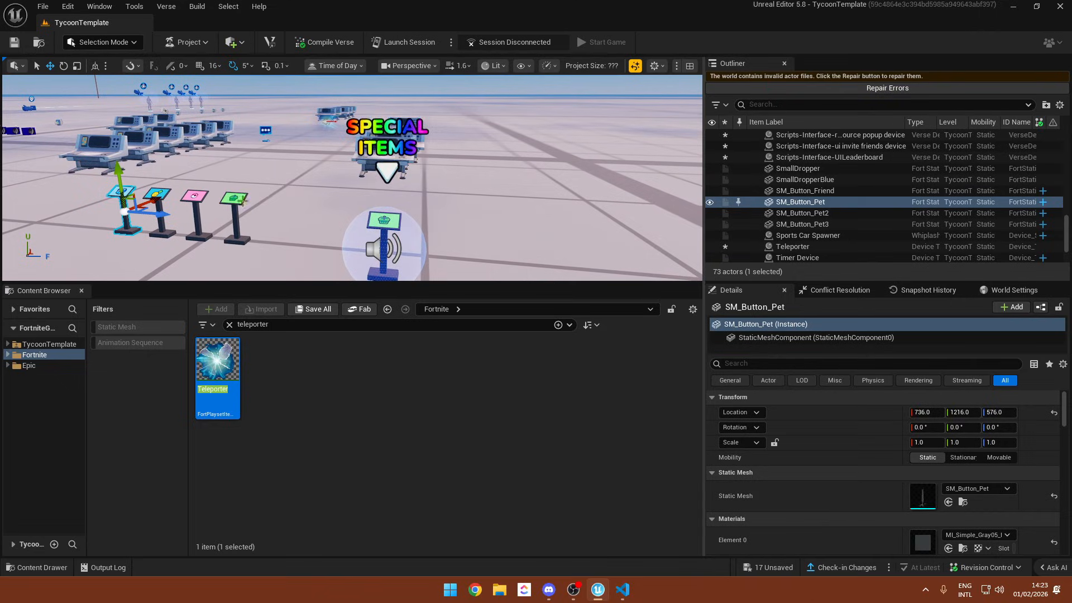
pyautogui.click(384, 240)
pyautogui.moveTo(383, 240); pyautogui.dragTo(406, 284, button='right')
pyautogui.hotkey('alt', 'Left')
pyautogui.hotkey('alt', 'Left')
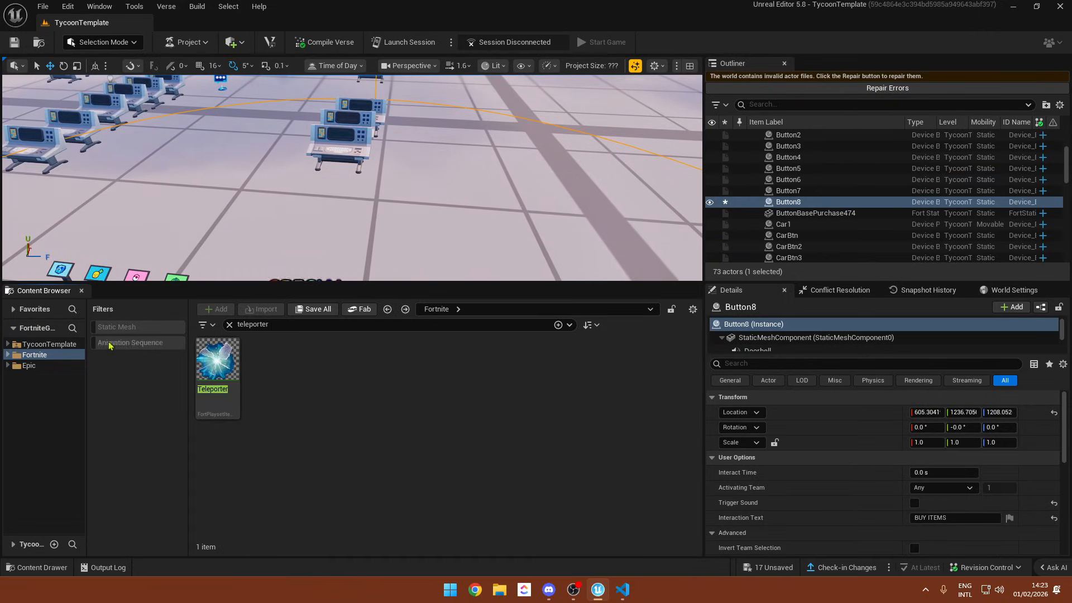
# - Open the Tycoon mesh folder inside the TycoonTemplate project's Meshes folder
pyautogui.click(48, 345)
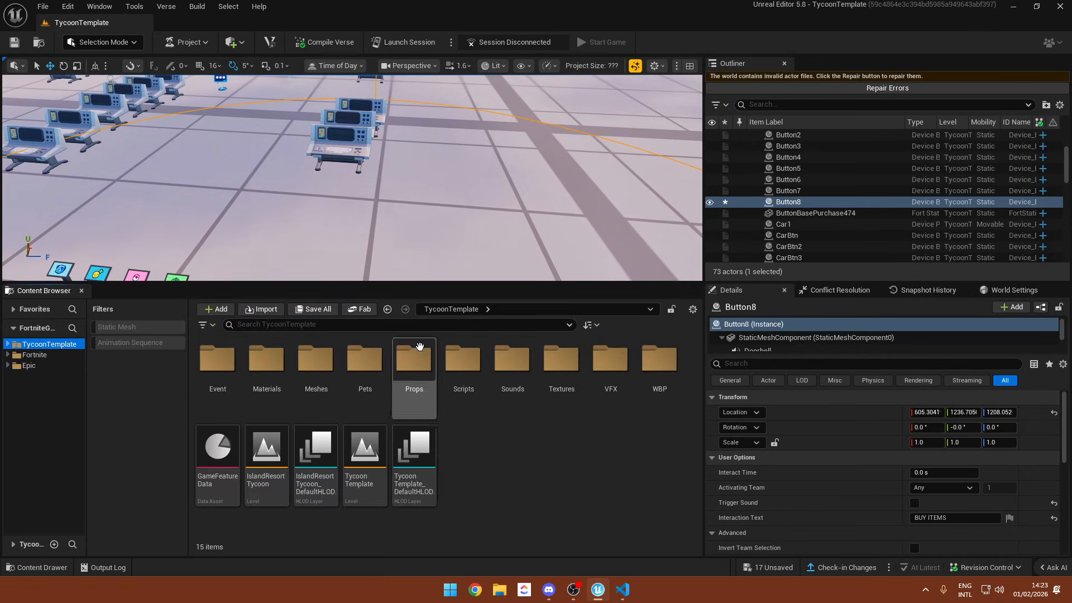
pyautogui.doubleClick(323, 359)
pyautogui.press('f')
pyautogui.doubleClick(660, 358)
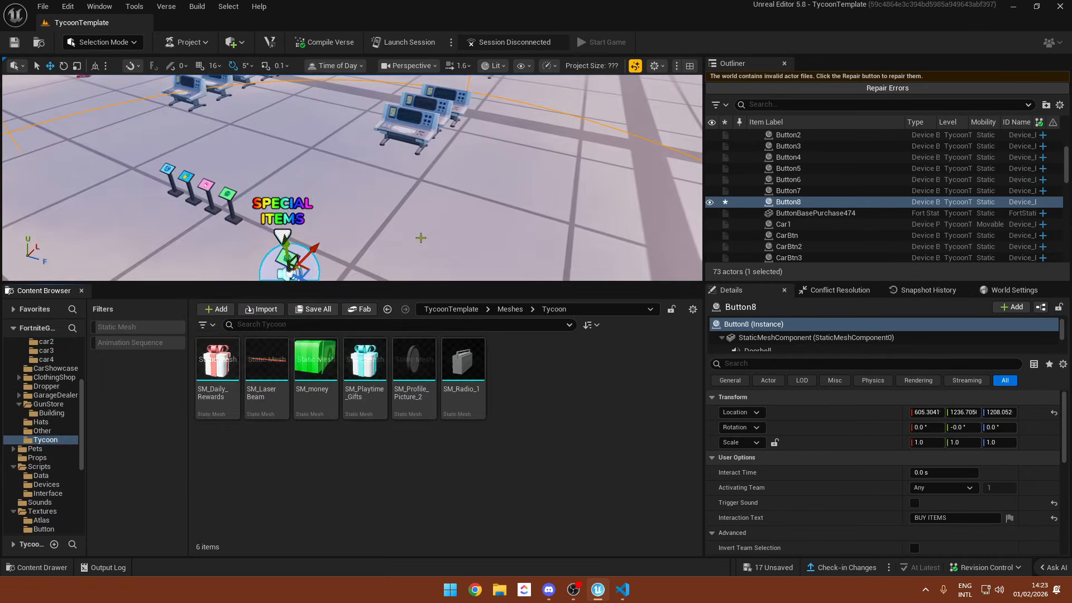
# - Try placing the SM_Daily_Rewards mesh directly in the level near the Special Items button, and delete it
pyautogui.moveTo(221, 363); pyautogui.dragTo(378, 231)
pyautogui.press('f')
pyautogui.press('Delete')
pyautogui.scroll(4, 56, 349)
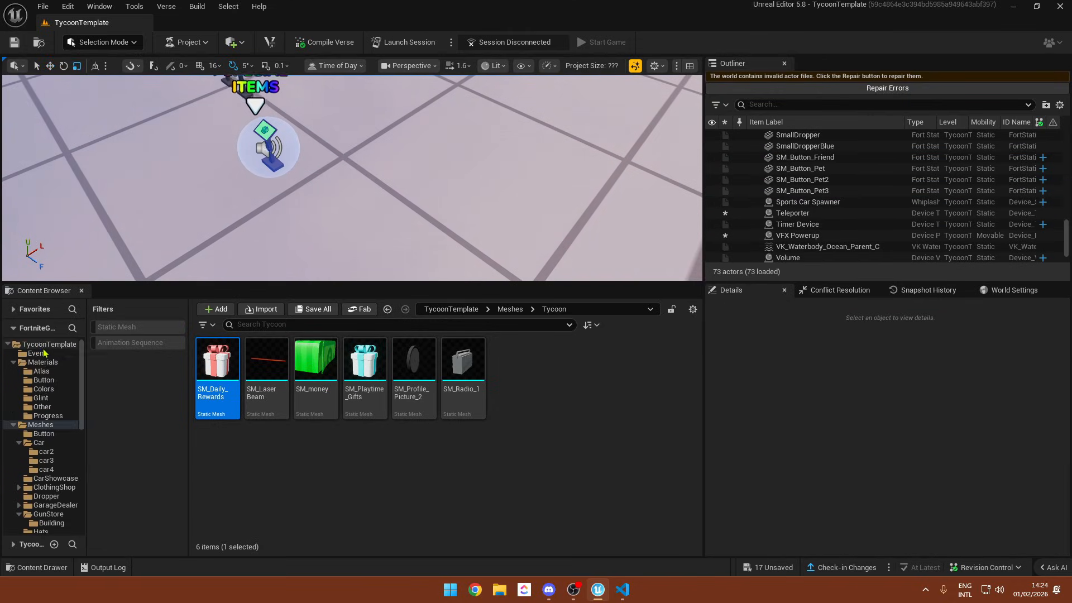
pyautogui.click(43, 345)
pyautogui.click(9, 344)
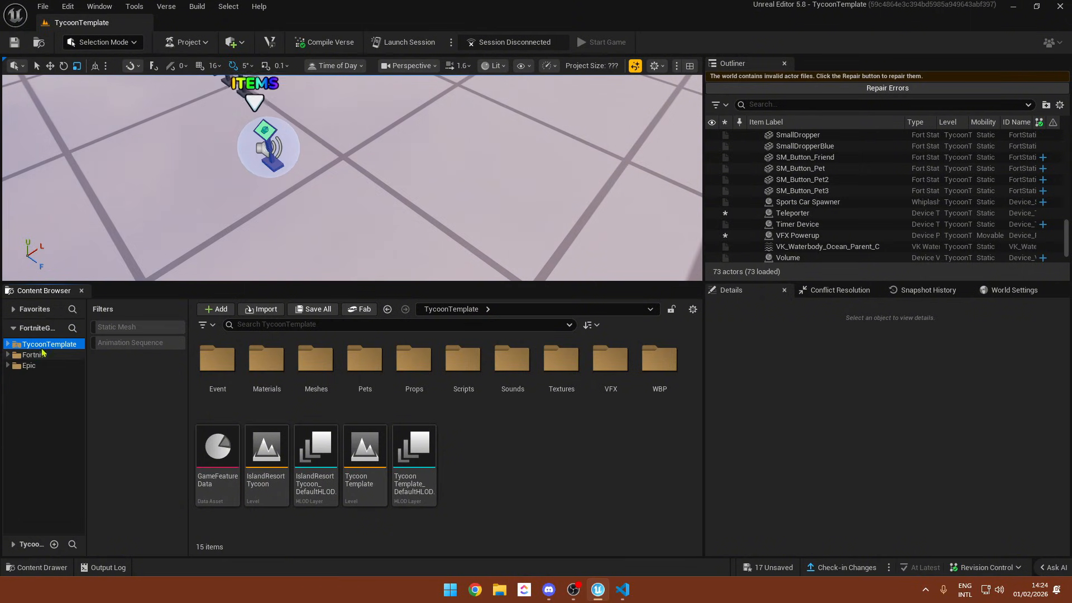
pyautogui.hotkey('alt', 'Left')
# - Duplicate the Special Items button beside the original and set the copy's Custom Mesh to SM_Daily_Rewards
pyautogui.click(273, 134)
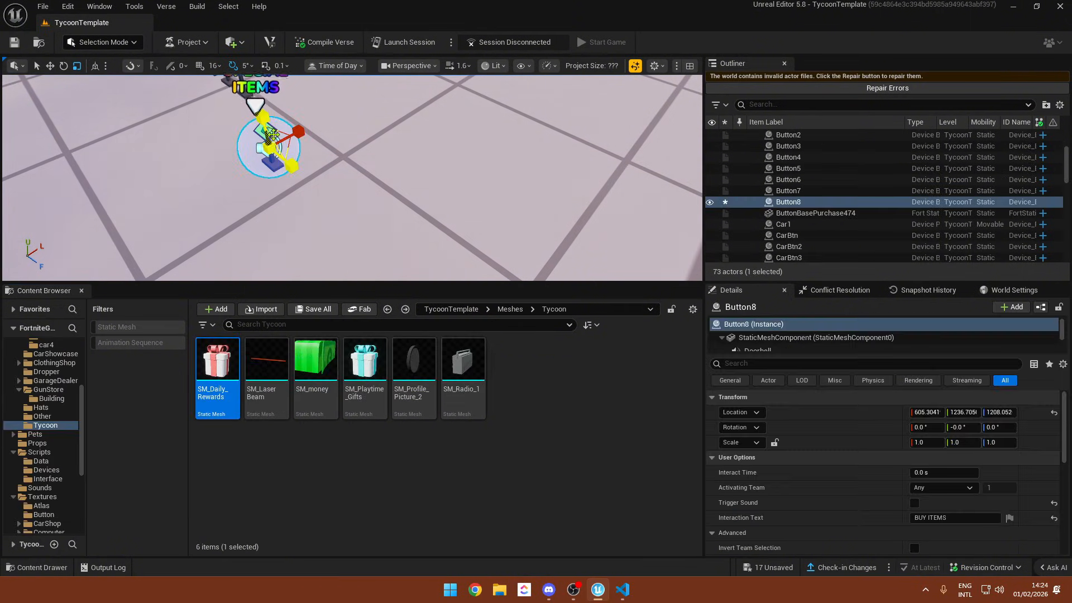
pyautogui.keyDown('alt'); pyautogui.moveTo(290, 167); pyautogui.dragTo(355, 219); pyautogui.keyUp('alt')
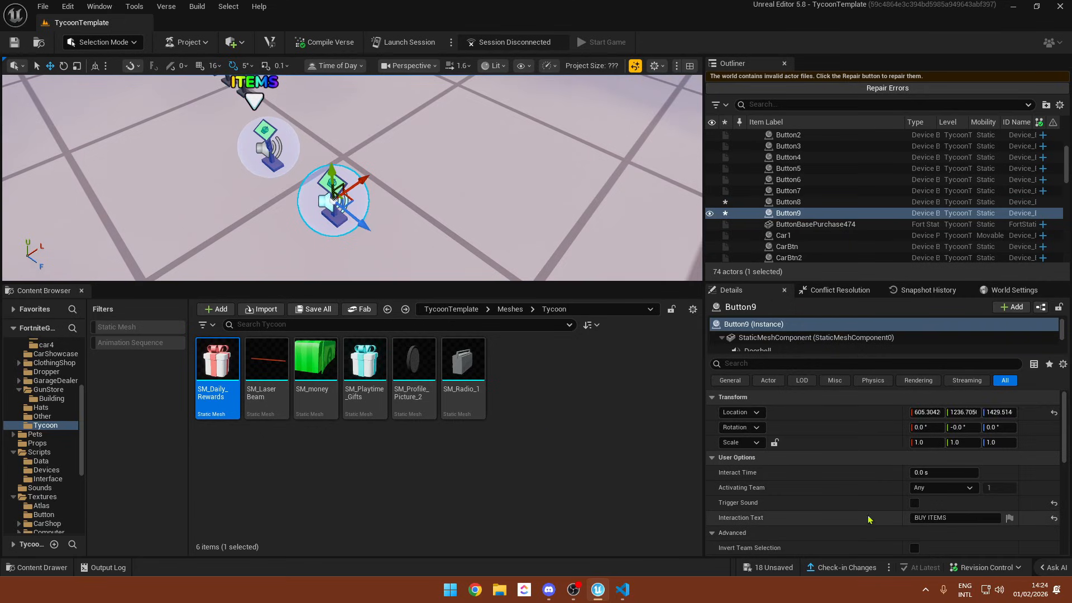
pyautogui.scroll(-4, 869, 518)
pyautogui.moveTo(223, 375); pyautogui.dragTo(919, 459)
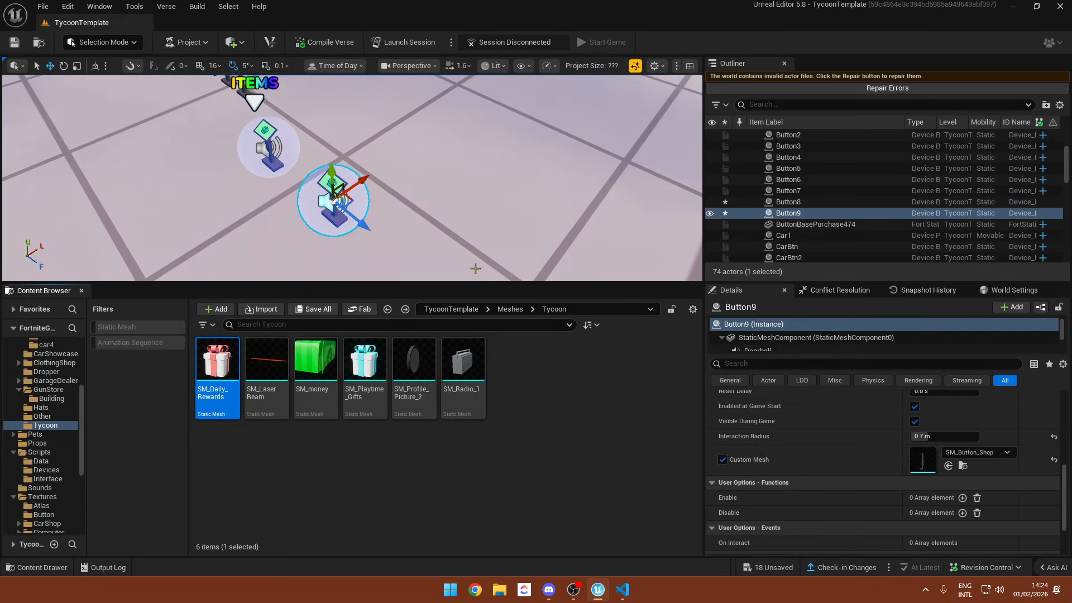
pyautogui.moveTo(250, 371); pyautogui.dragTo(924, 459)
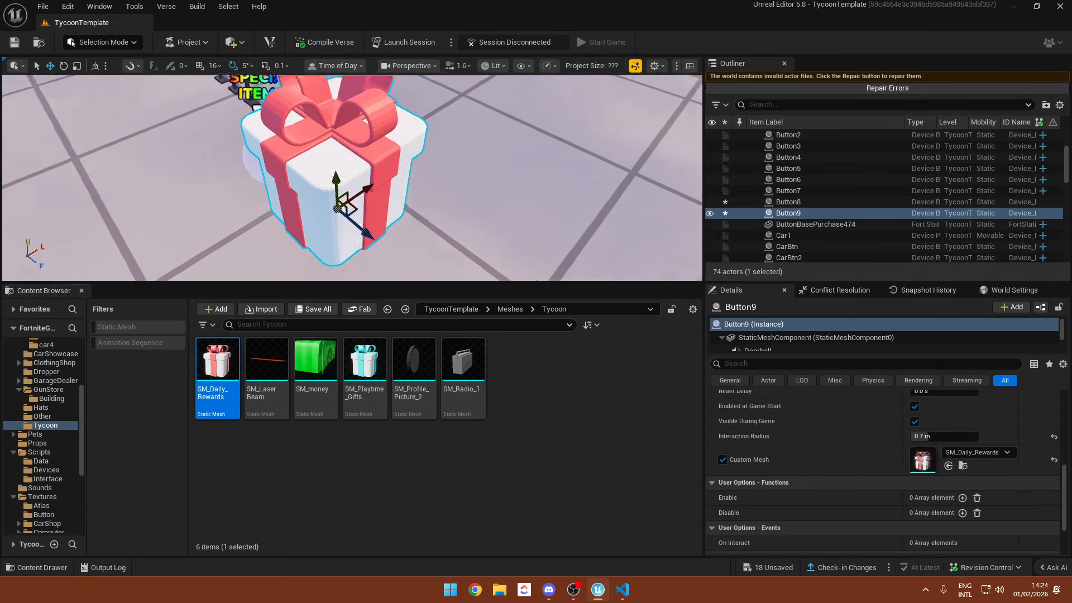
# - Scale the gift button down uniformly to about 0.36 and lower it onto the floor
pyautogui.moveTo(357, 196); pyautogui.dragTo(313, 189, button='right')
pyautogui.press('r')
pyautogui.moveTo(433, 213)
pyautogui.mouseDown()
pyautogui.moveTo(410, 223)
pyautogui.moveTo(432, 215)
pyautogui.mouseUp()
pyautogui.moveTo(432, 216)
pyautogui.mouseDown(button='right')
pyautogui.moveTo(457, 206)
pyautogui.moveTo(430, 198)
pyautogui.mouseUp(button='right')
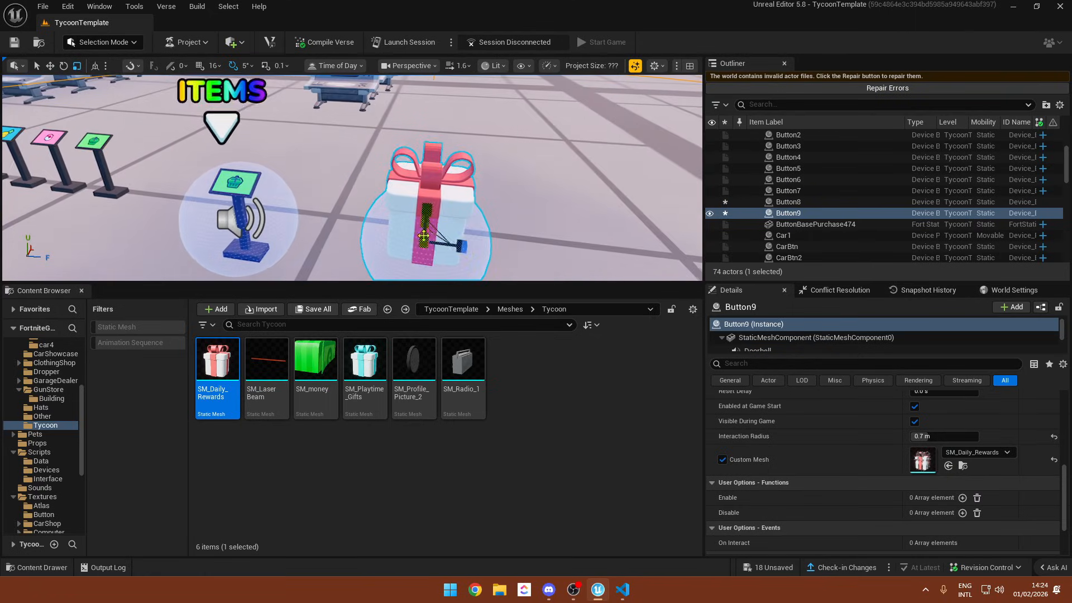
pyautogui.moveTo(427, 239); pyautogui.dragTo(438, 229)
pyautogui.moveTo(438, 229); pyautogui.dragTo(463, 187, button='right')
pyautogui.press('w')
pyautogui.moveTo(316, 182); pyautogui.dragTo(331, 228)
pyautogui.moveTo(331, 228); pyautogui.dragTo(296, 235, button='right')
# - Duplicate the Special Items sign above the gift button and change the copy's material to MI_DailyRewards
pyautogui.click(224, 116)
pyautogui.moveTo(224, 116); pyautogui.dragTo(246, 126, button='right')
pyautogui.keyDown('alt'); pyautogui.moveTo(277, 127); pyautogui.dragTo(422, 145); pyautogui.keyUp('alt')
pyautogui.scroll(10, 846, 461)
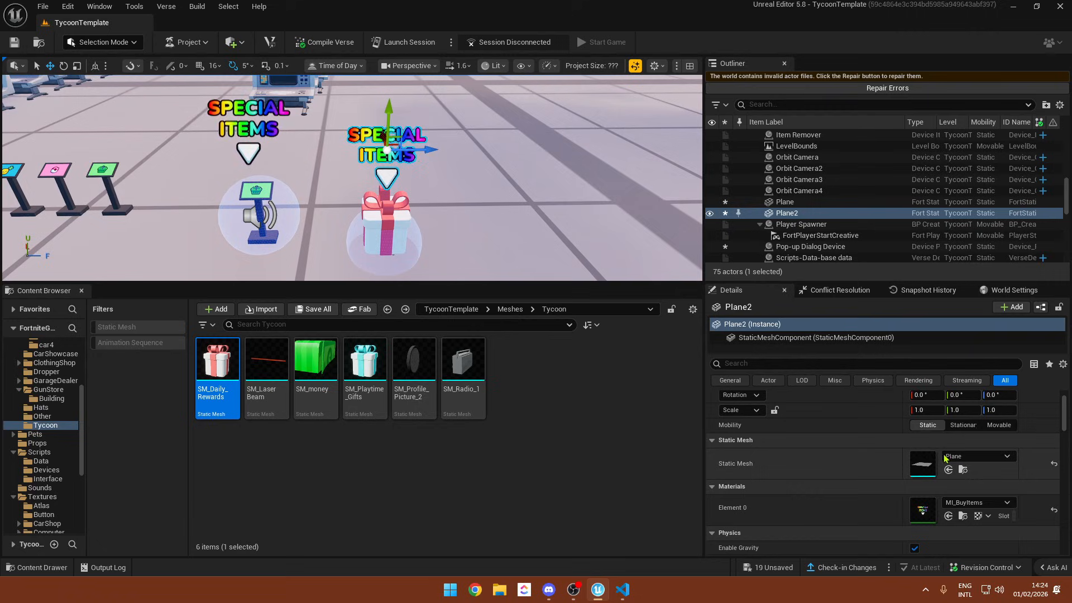
pyautogui.click(963, 516)
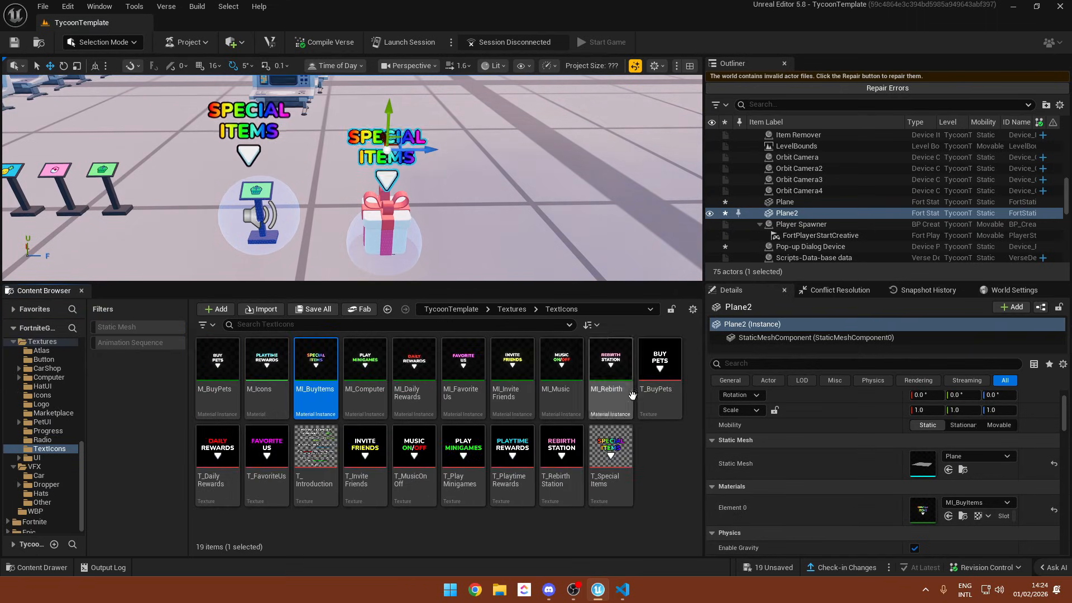
pyautogui.moveTo(415, 360); pyautogui.dragTo(923, 509)
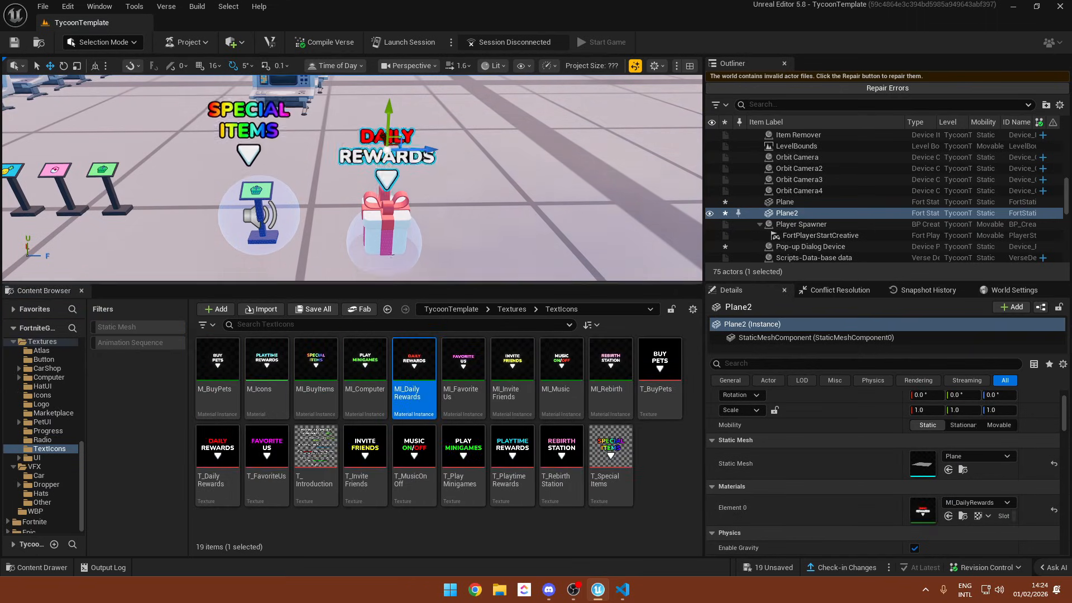
# - Set the gift button's Interaction Text to DAILY and dismiss the check-in reminder
pyautogui.scroll(1, 367, 250)
pyautogui.click(361, 262)
pyautogui.scroll(1, 837, 465)
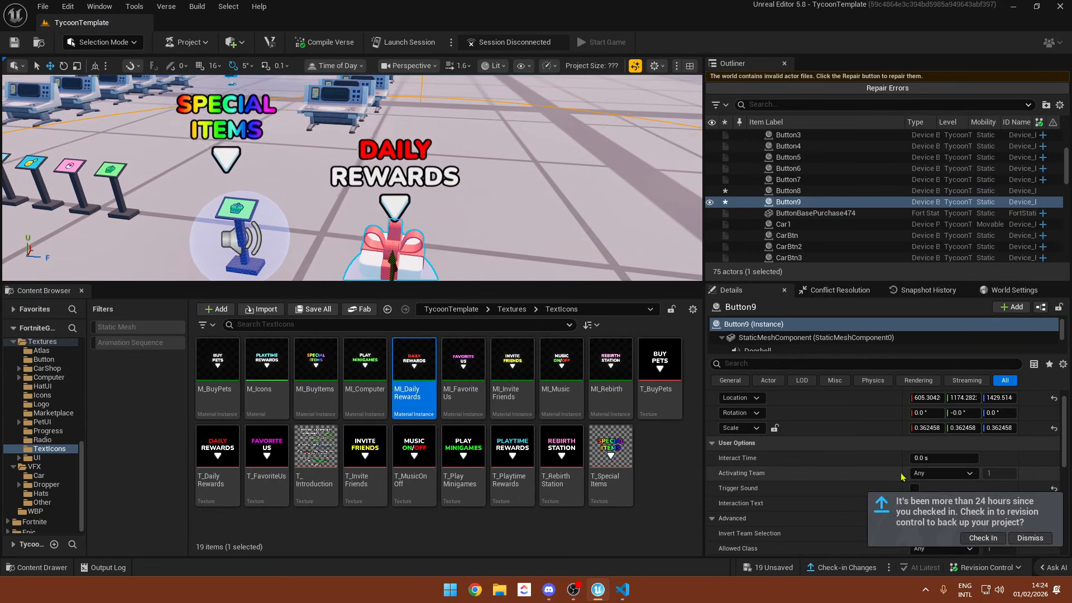
pyautogui.scroll(-3, 952, 465)
pyautogui.write('DAILY')
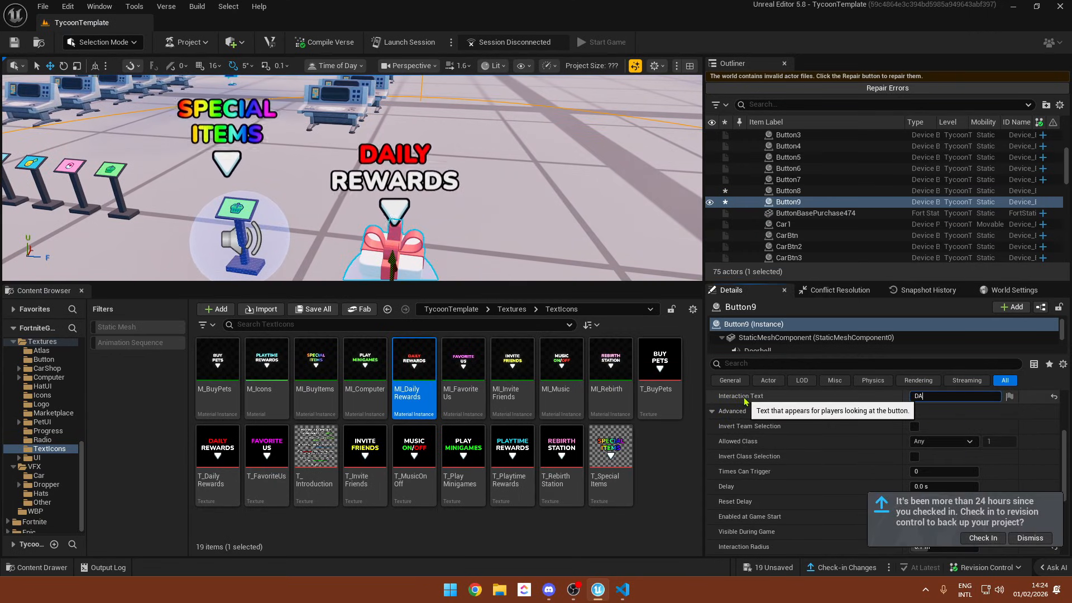
pyautogui.click(1029, 538)
# - Attach the Daily Rewards sign, Plane2, to Button9
pyautogui.click(395, 175)
pyautogui.click(392, 258)
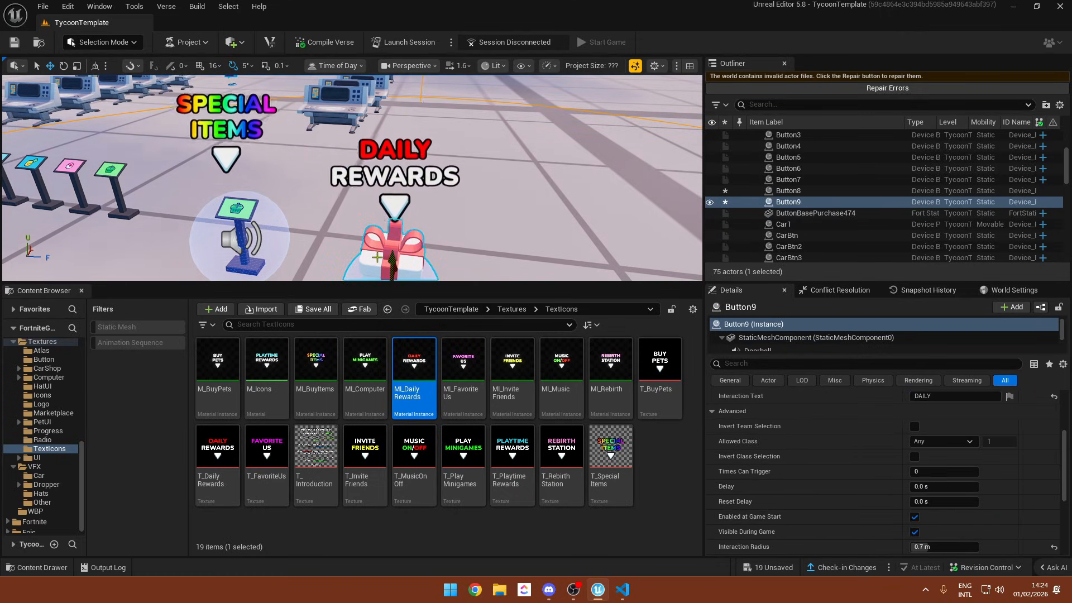
pyautogui.rightClick(389, 186)
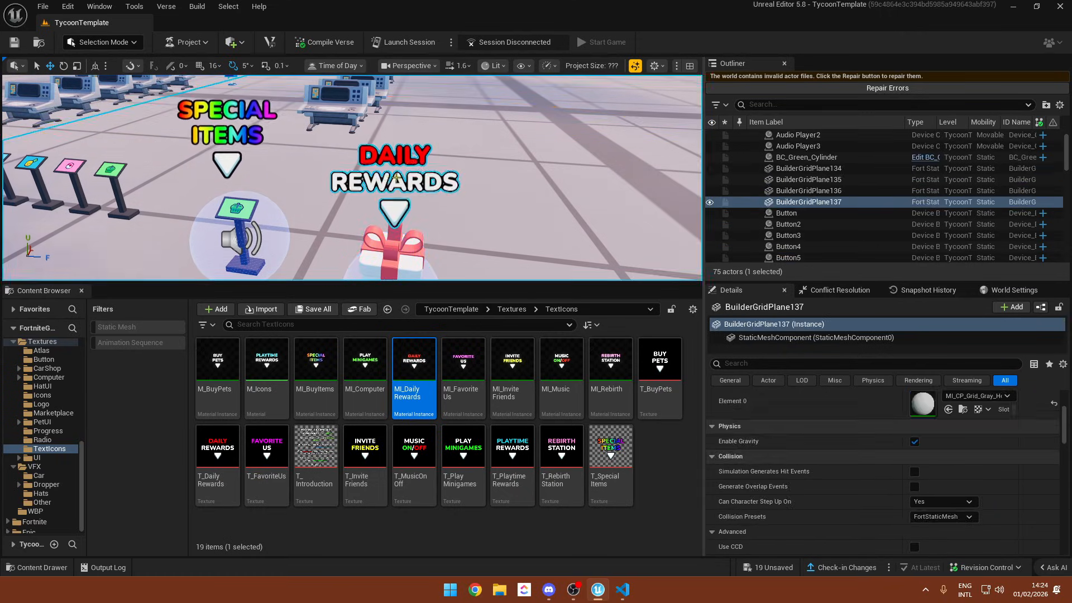
pyautogui.moveTo(429, 439)
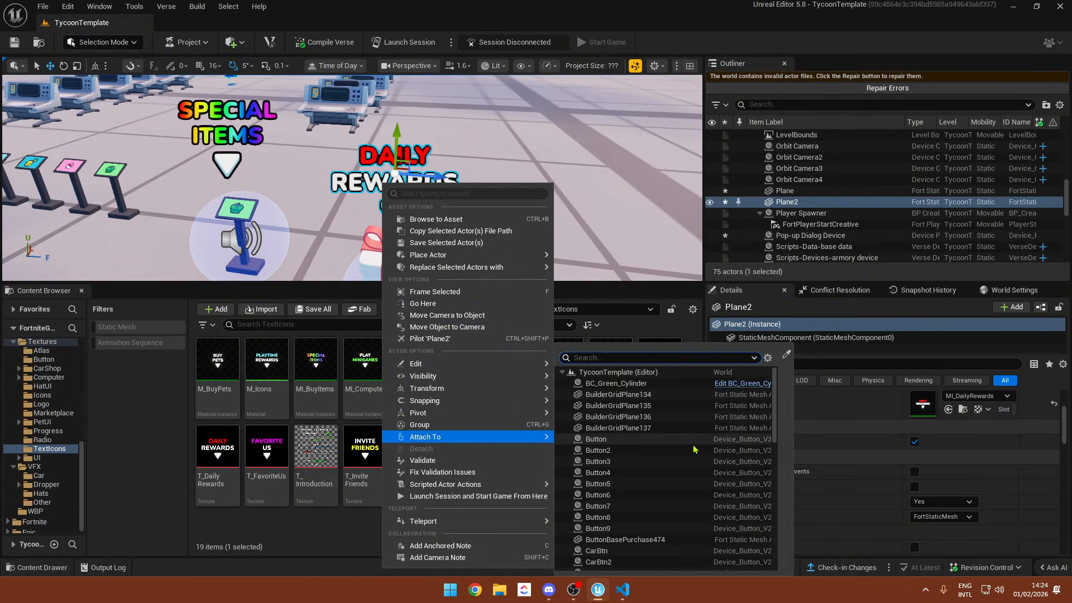
pyautogui.write('button9')
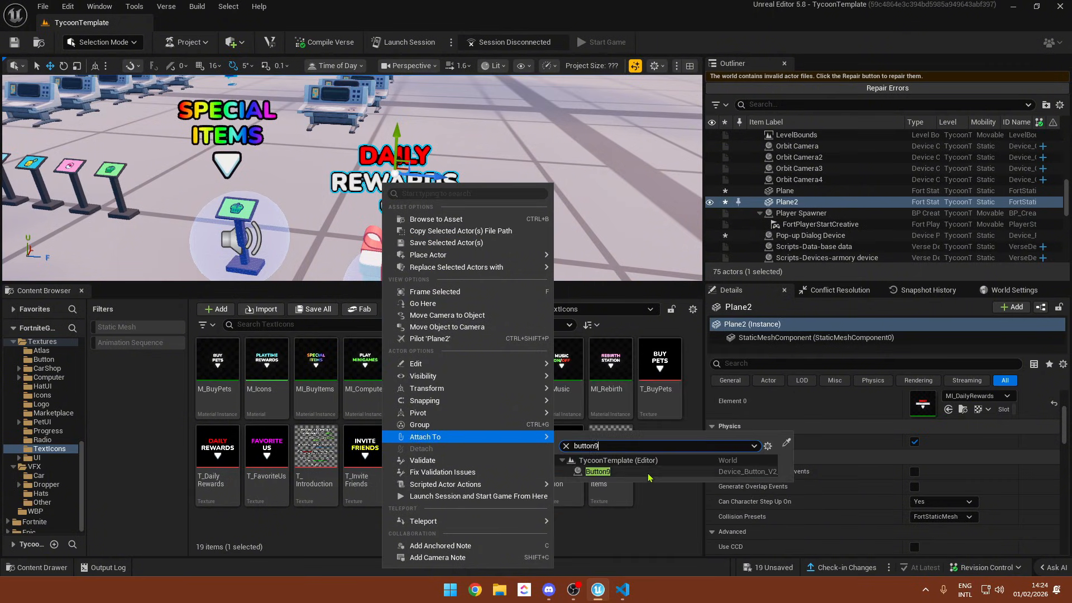
pyautogui.press('Return')
# - Move the Daily Rewards button, with its attached sign, closer to the Special Items button
pyautogui.click(403, 266)
pyautogui.moveTo(404, 267); pyautogui.dragTo(424, 279, button='right')
pyautogui.press('s')
pyautogui.moveTo(391, 230); pyautogui.dragTo(410, 233)
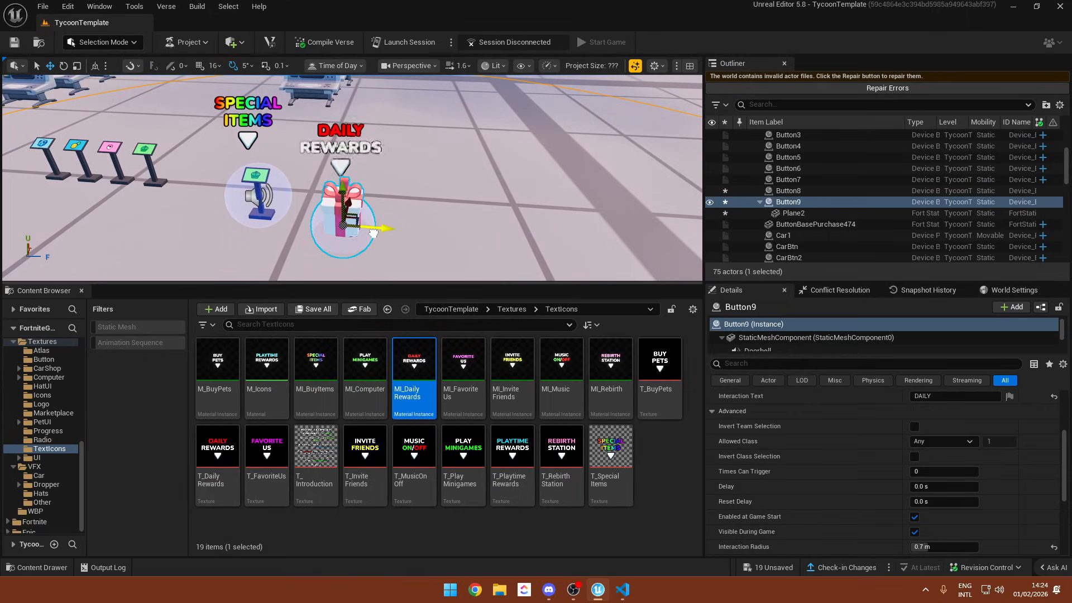
pyautogui.hotkey('ctrl', 'z')
pyautogui.click(361, 147)
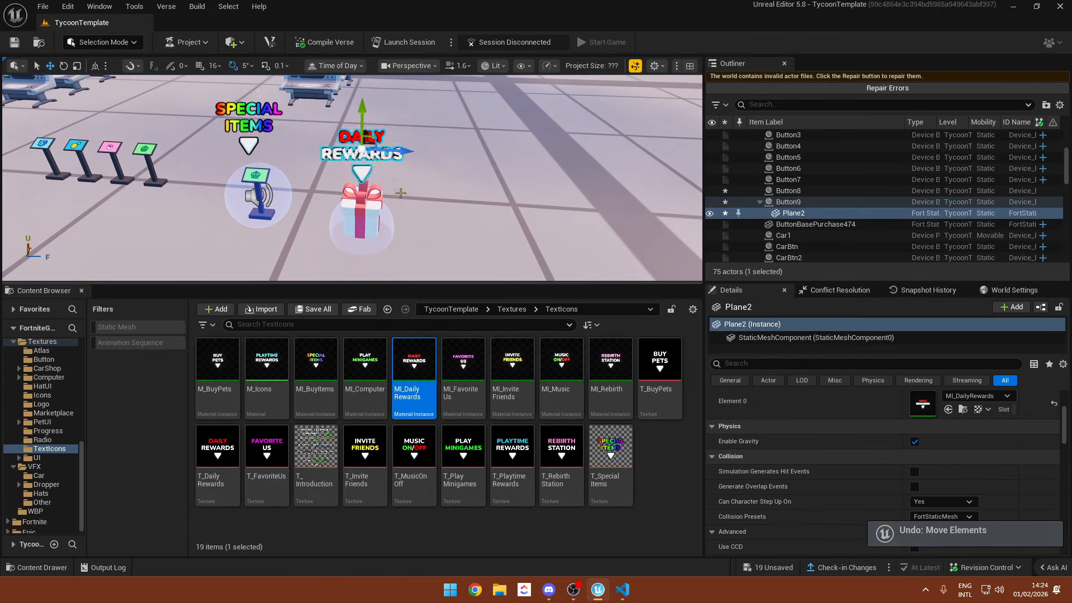
pyautogui.click(369, 198)
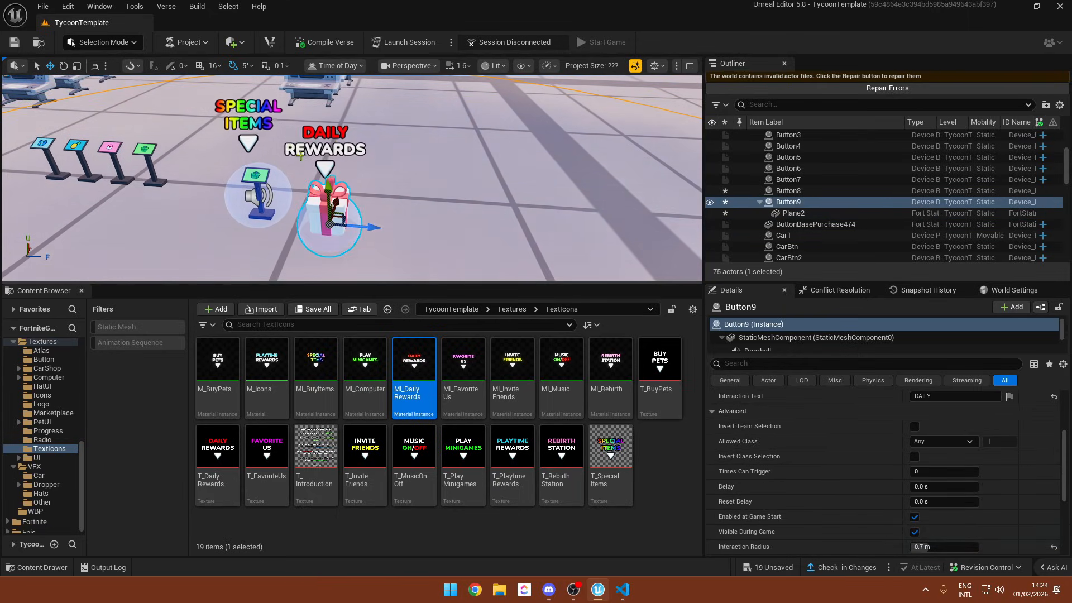
pyautogui.click(248, 126)
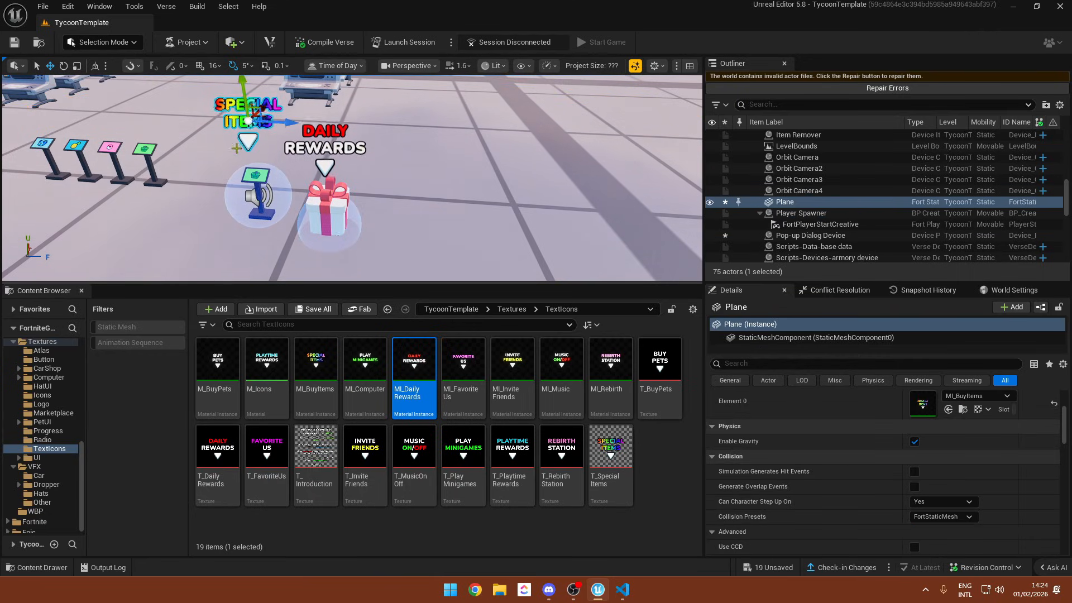
pyautogui.hotkey('ctrl', 'z')
pyautogui.press('w')
pyautogui.moveTo(430, 206); pyautogui.dragTo(461, 190, button='right')
pyautogui.press('s')
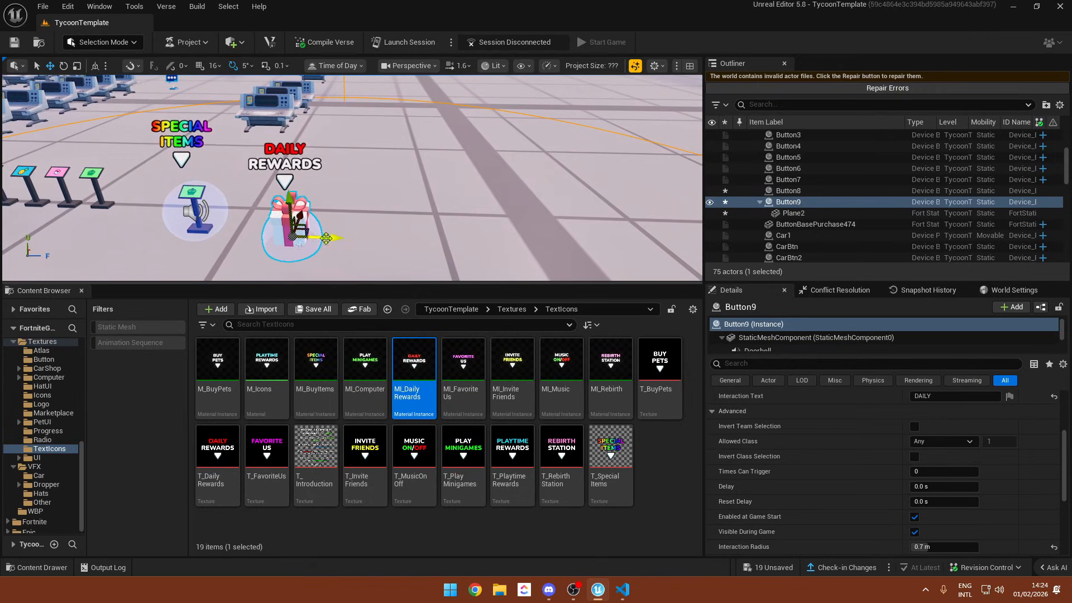
# - Duplicate the Daily Rewards button with its sign beside the original and give the copied sign the M_Icons material
pyautogui.keyDown('alt'); pyautogui.moveTo(335, 241); pyautogui.dragTo(402, 239); pyautogui.keyUp('alt')
pyautogui.hotkey('ctrl', 'z')
pyautogui.keyDown('ctrl'); pyautogui.click(804, 215); pyautogui.keyUp('ctrl')
pyautogui.click(384, 164)
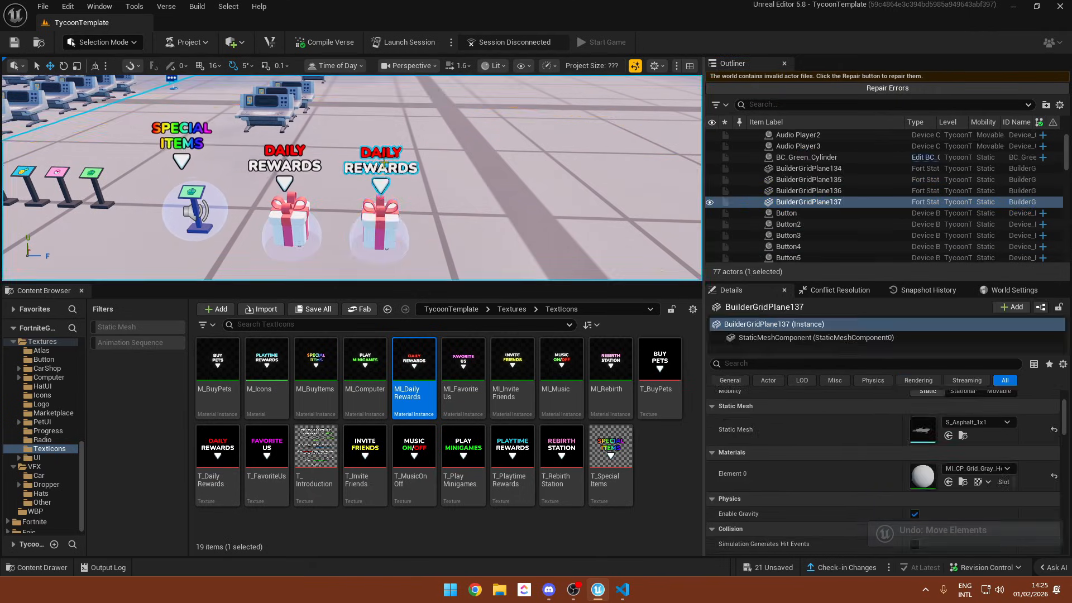
pyautogui.hotkey('ctrl', 'z')
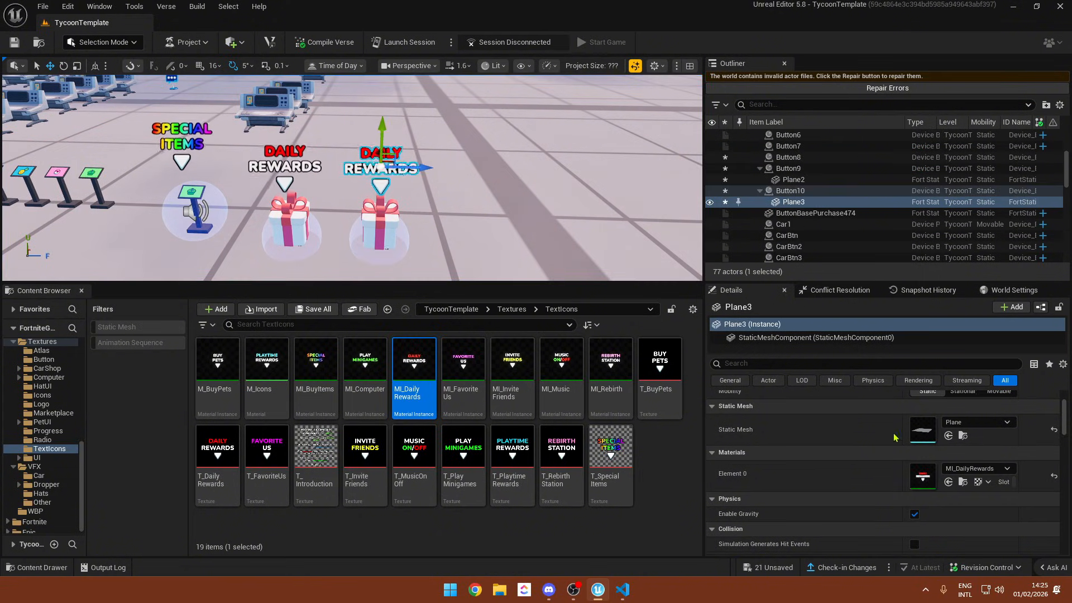
pyautogui.moveTo(267, 363); pyautogui.dragTo(922, 476)
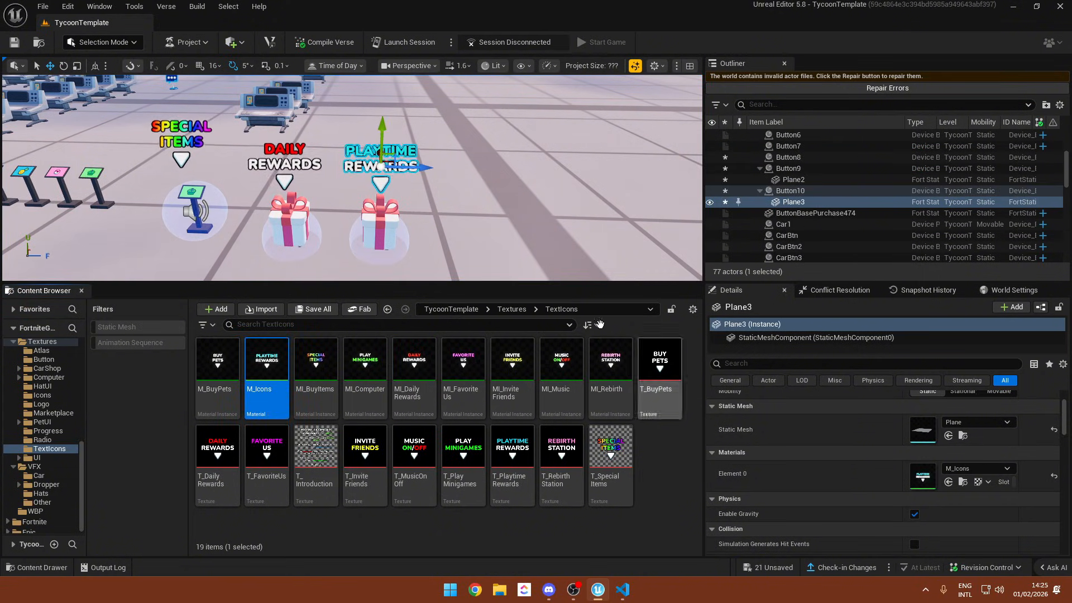
# - Set the Custom Mesh of the duplicated gift button, Button10, to SM_Playtime_Gifts
pyautogui.click(390, 231)
pyautogui.scroll(-3, 963, 503)
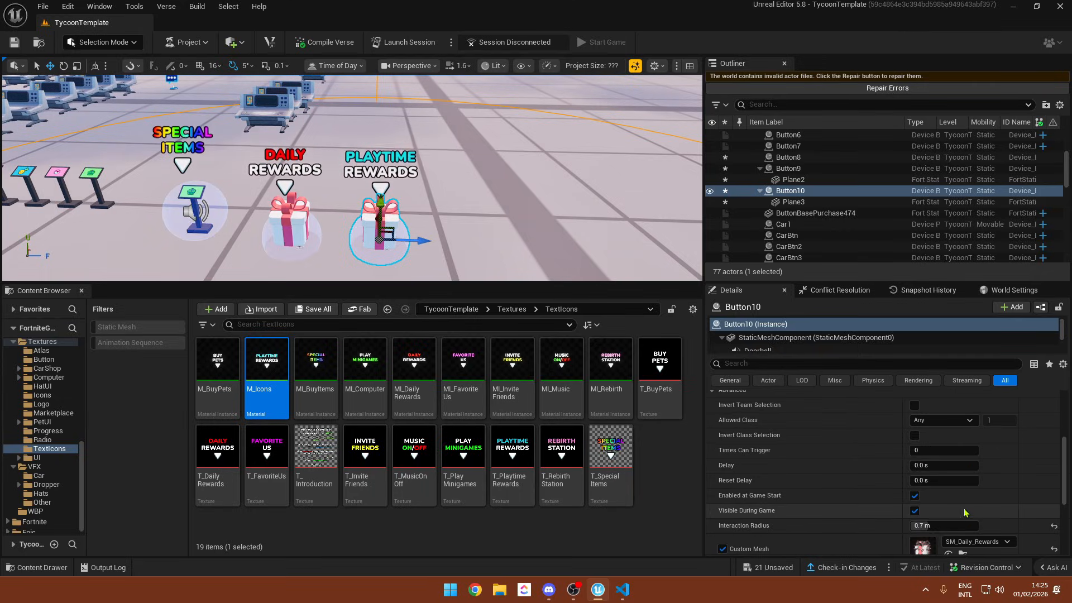
pyautogui.click(962, 555)
pyautogui.moveTo(364, 360); pyautogui.dragTo(922, 494)
# - Add an element to the Buttons array of the daily rewards device and link it to Button9, the Daily Rewards gift
pyautogui.press('w')
pyautogui.scroll(1, 363, 112)
pyautogui.moveTo(351, 178); pyautogui.dragTo(390, 167, button='right')
pyautogui.click(466, 234)
pyautogui.moveTo(467, 235); pyautogui.dragTo(413, 185, button='right')
pyautogui.press('w')
pyautogui.click(416, 198)
pyautogui.press('s')
pyautogui.press('w')
pyautogui.press('a')
pyautogui.press('s')
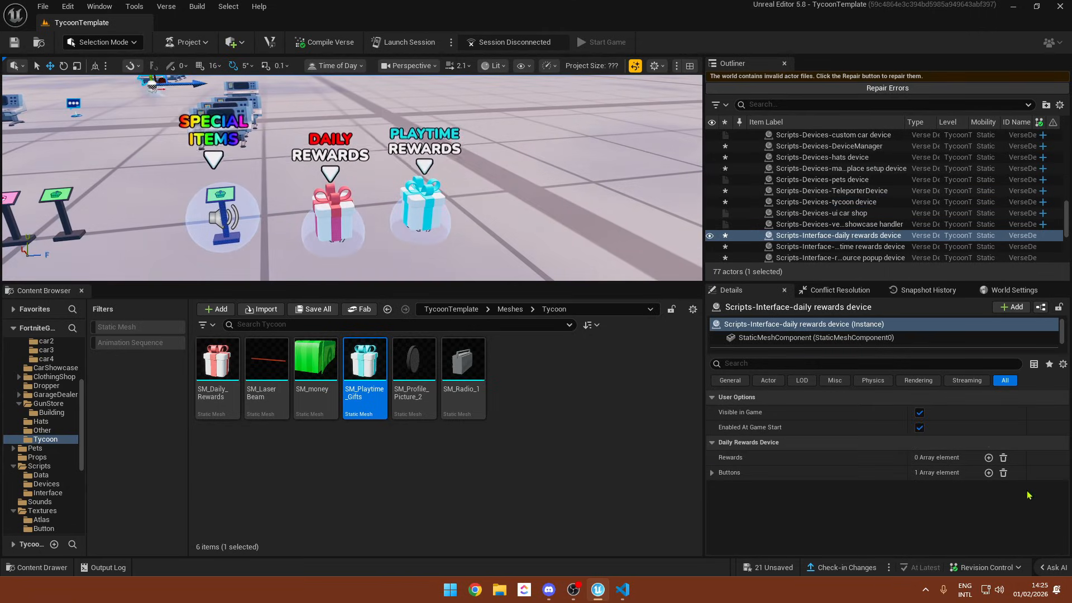
pyautogui.click(712, 472)
pyautogui.click(988, 488)
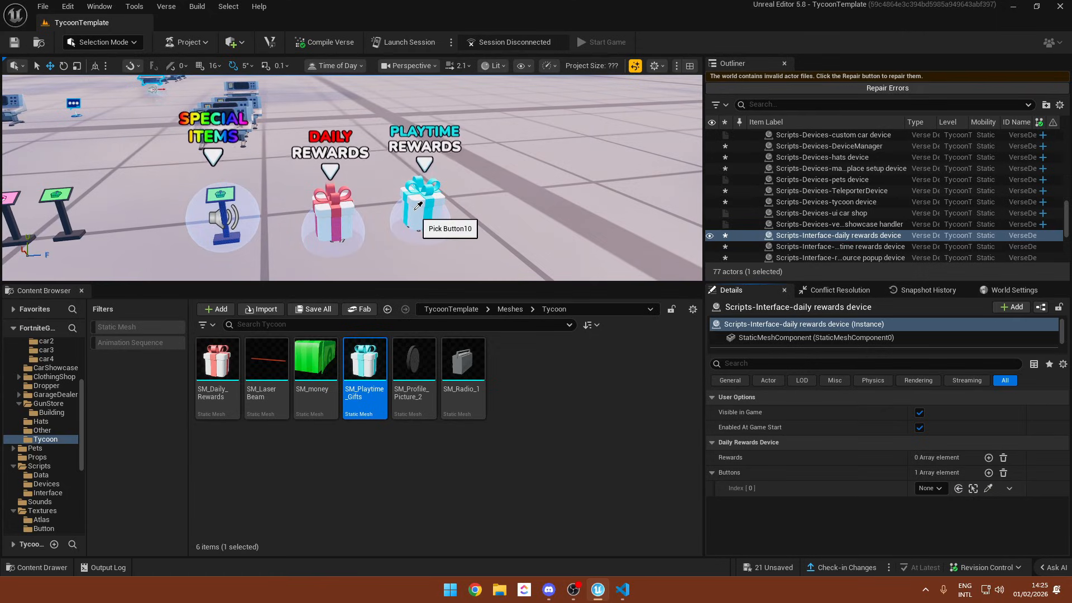
pyautogui.click(328, 206)
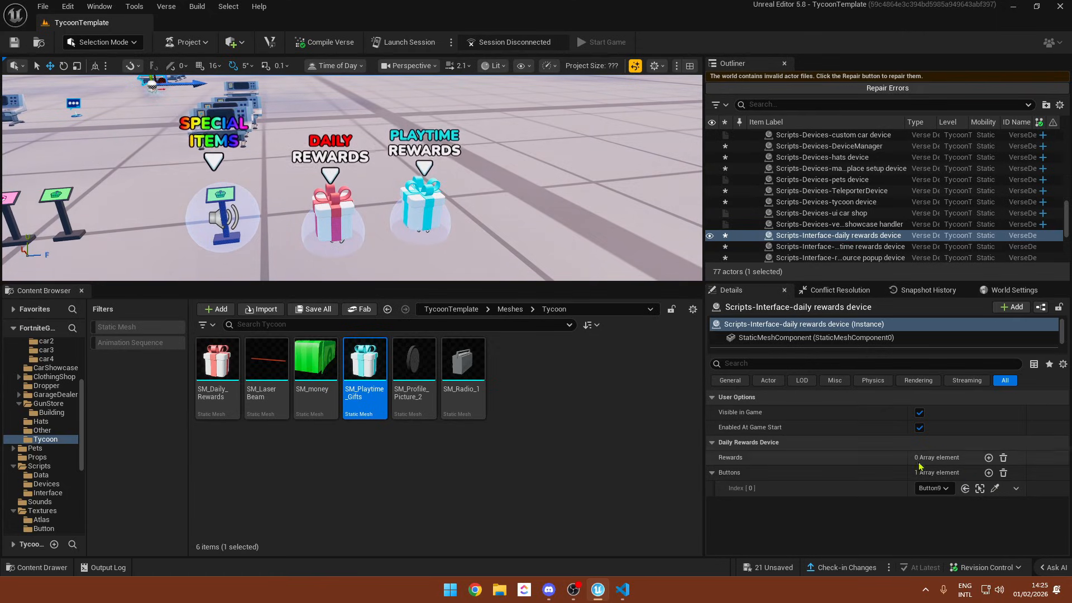
# - Add seven elements to the Rewards array of the daily rewards device
pyautogui.press('s')
pyautogui.moveTo(447, 184); pyautogui.dragTo(429, 187, button='right')
pyautogui.press('w')
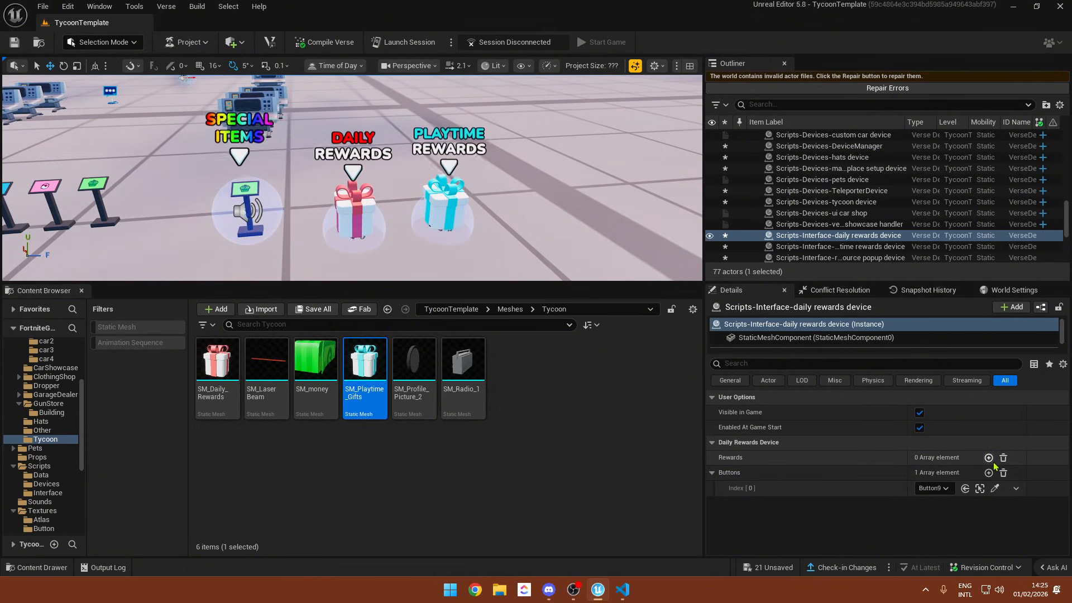
pyautogui.click(988, 457)
pyautogui.click(989, 457)
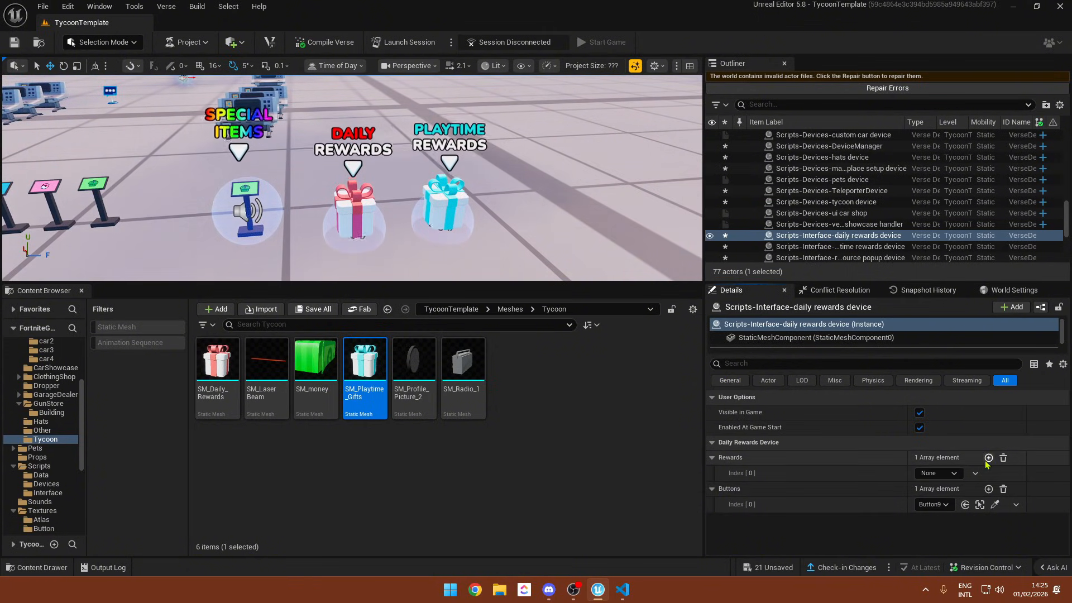
pyautogui.click(986, 457)
pyautogui.click(984, 457)
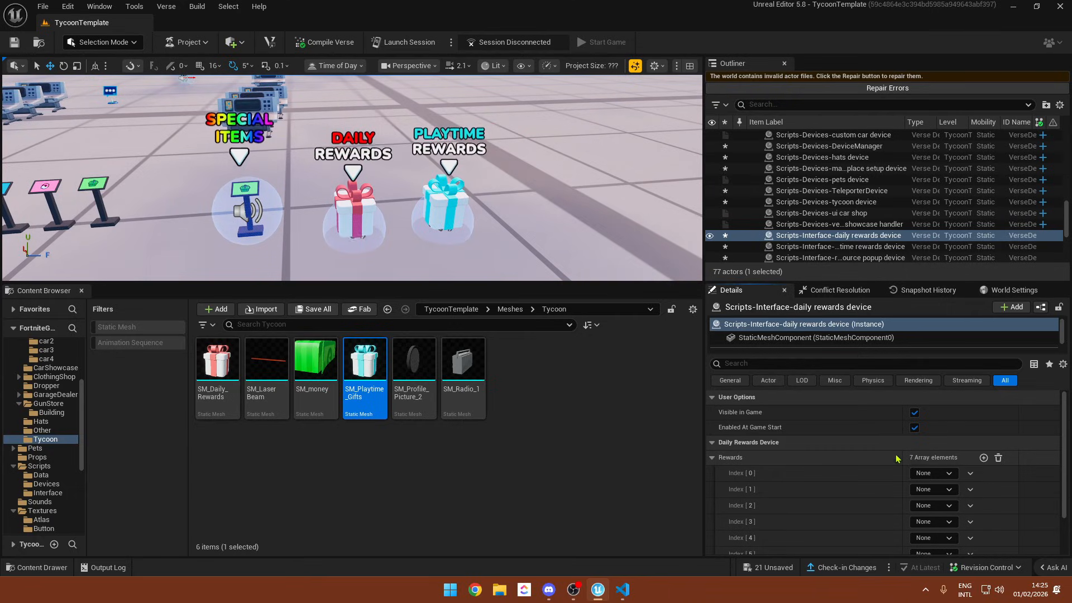
# - Make the first daily reward a reward_cash and set its RewardIcon to the T_Money100 texture
pyautogui.scroll(-2, 918, 464)
pyautogui.click(935, 439)
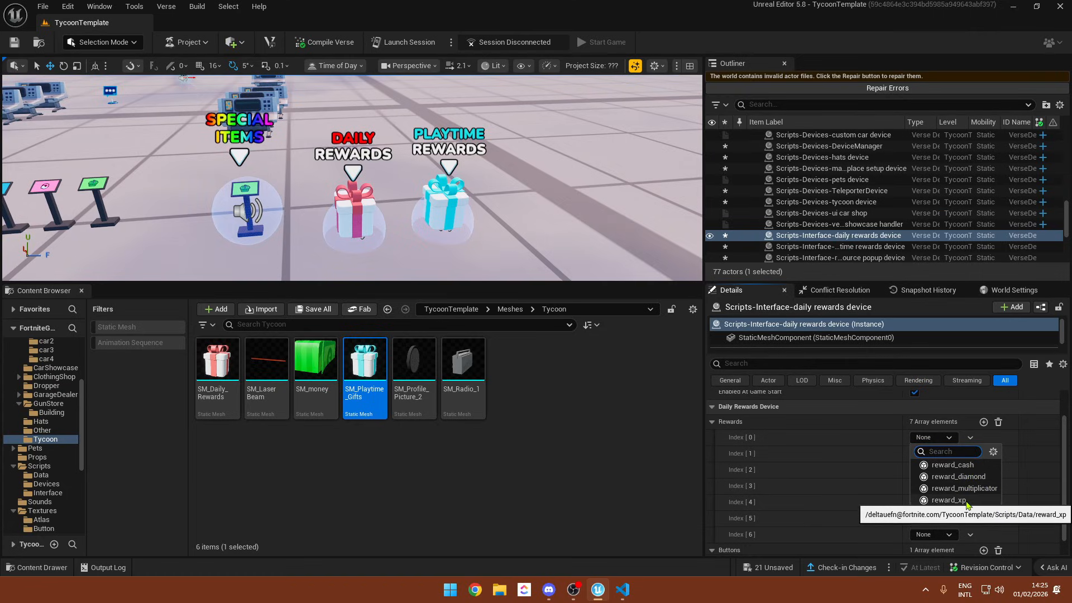
pyautogui.click(975, 467)
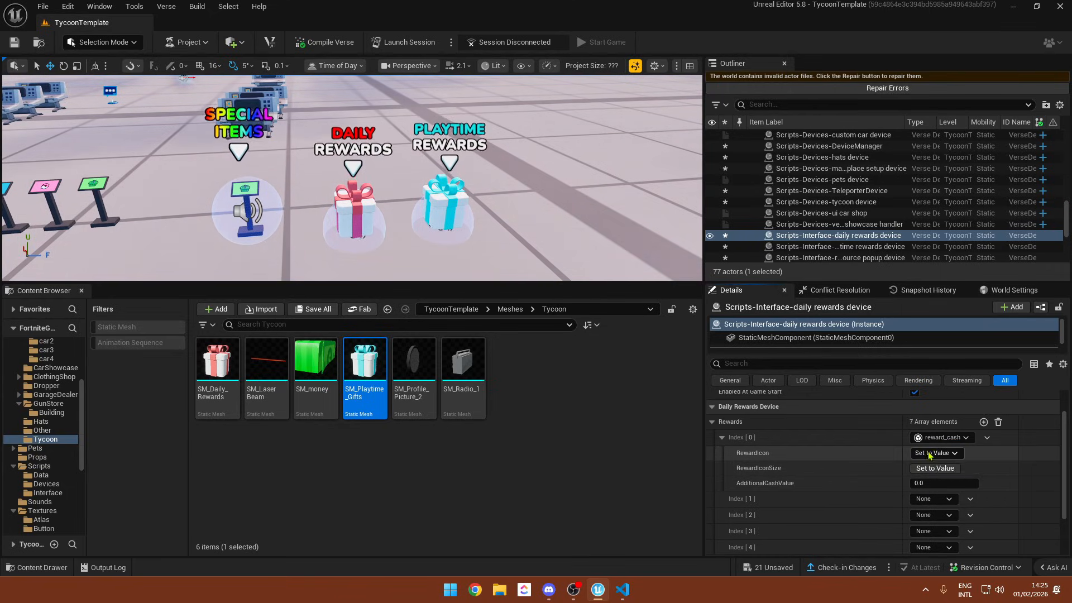
pyautogui.click(933, 453)
pyautogui.click(958, 454)
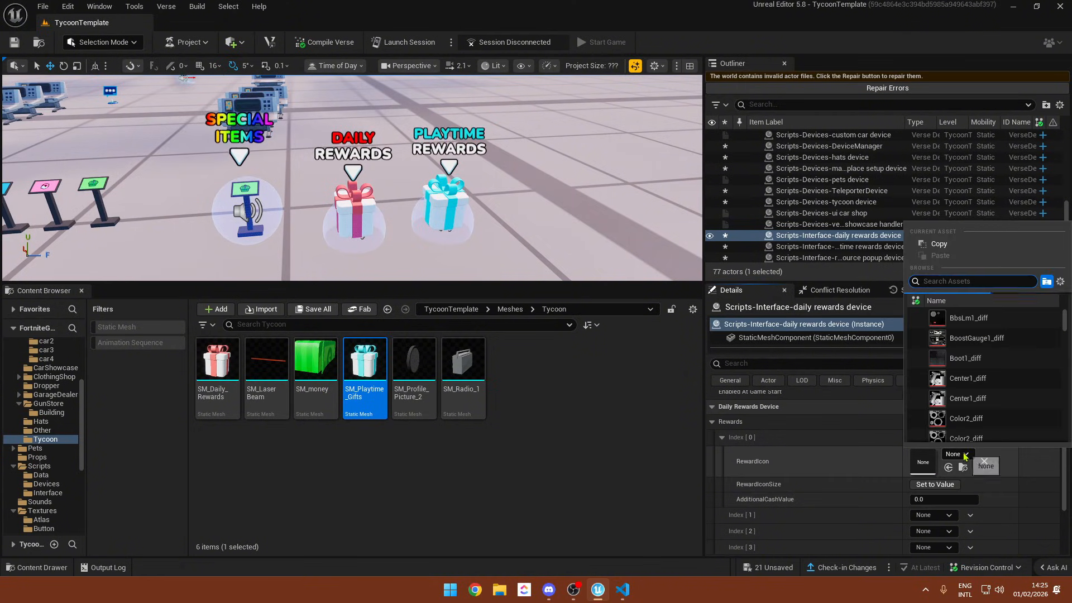
pyautogui.write('cas')
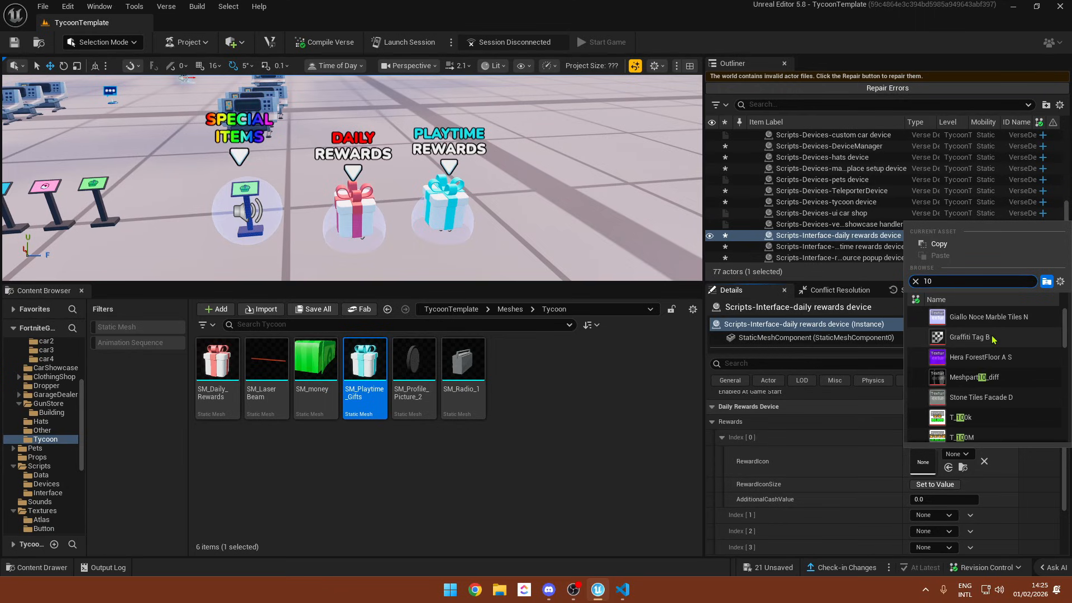
pyautogui.scroll(-2, 970, 389)
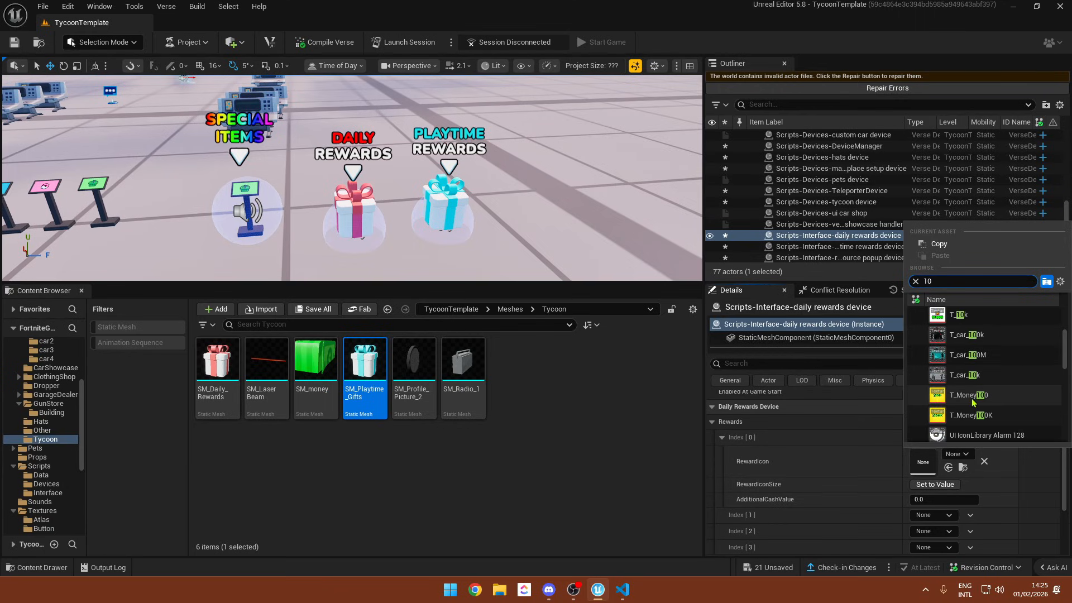
pyautogui.click(974, 399)
pyautogui.click(962, 467)
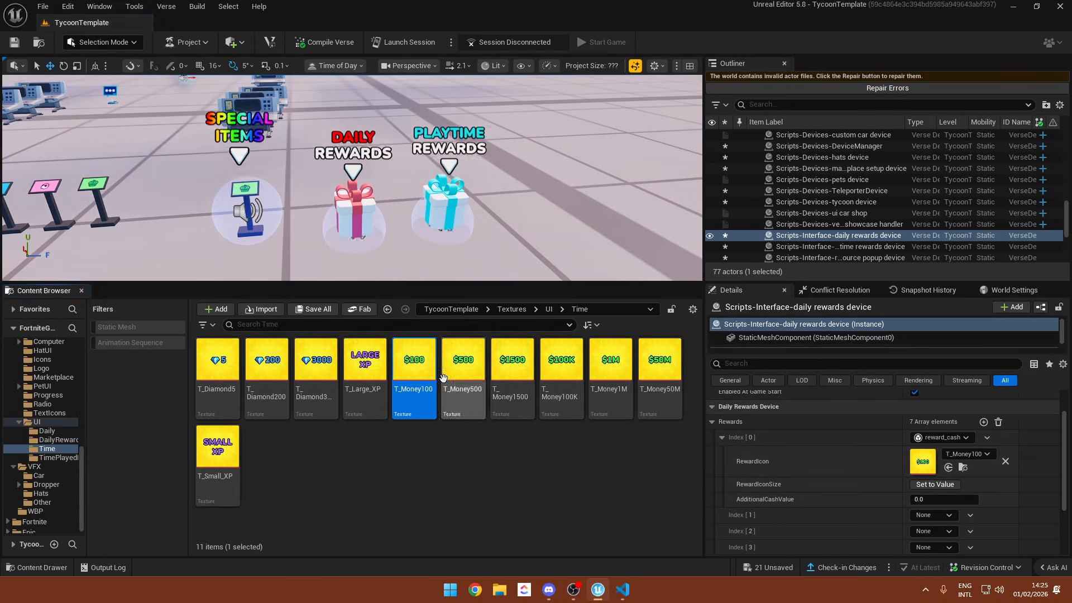
pyautogui.moveTo(414, 360); pyautogui.dragTo(931, 455)
# - Set the AdditionalCashValue of the first daily reward to 100
pyautogui.scroll(-1, 932, 458)
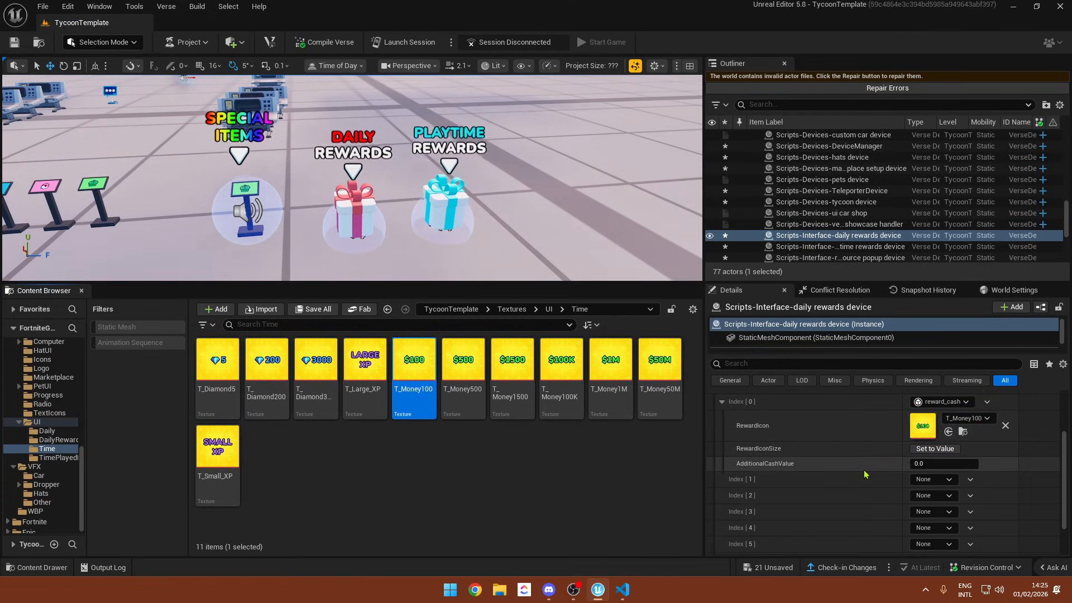
pyautogui.click(940, 464)
pyautogui.write('10')
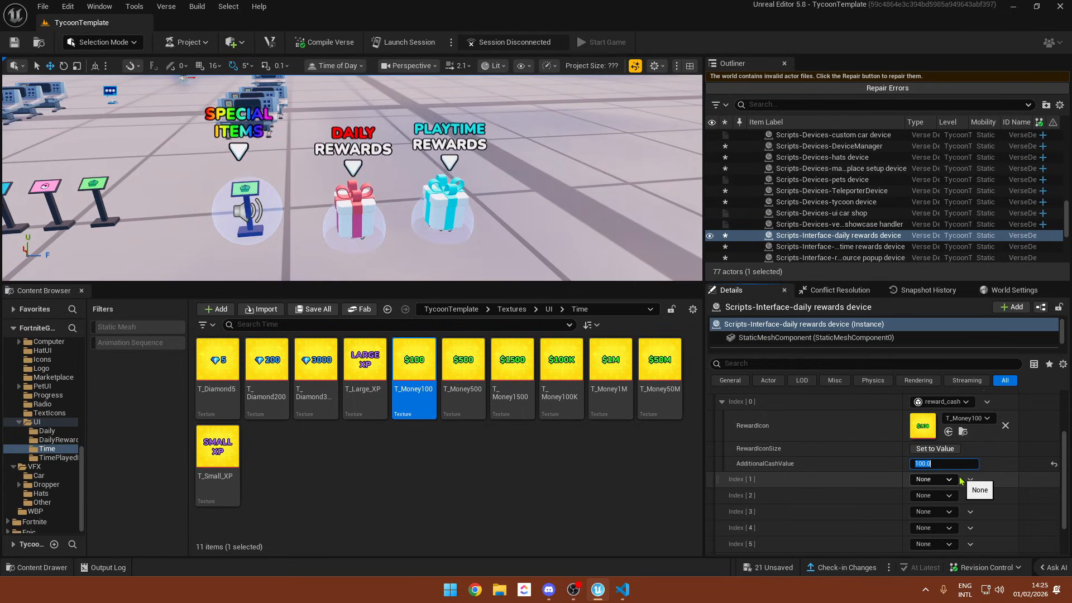
pyautogui.scroll(-1, 785, 469)
pyautogui.scroll(1, 817, 466)
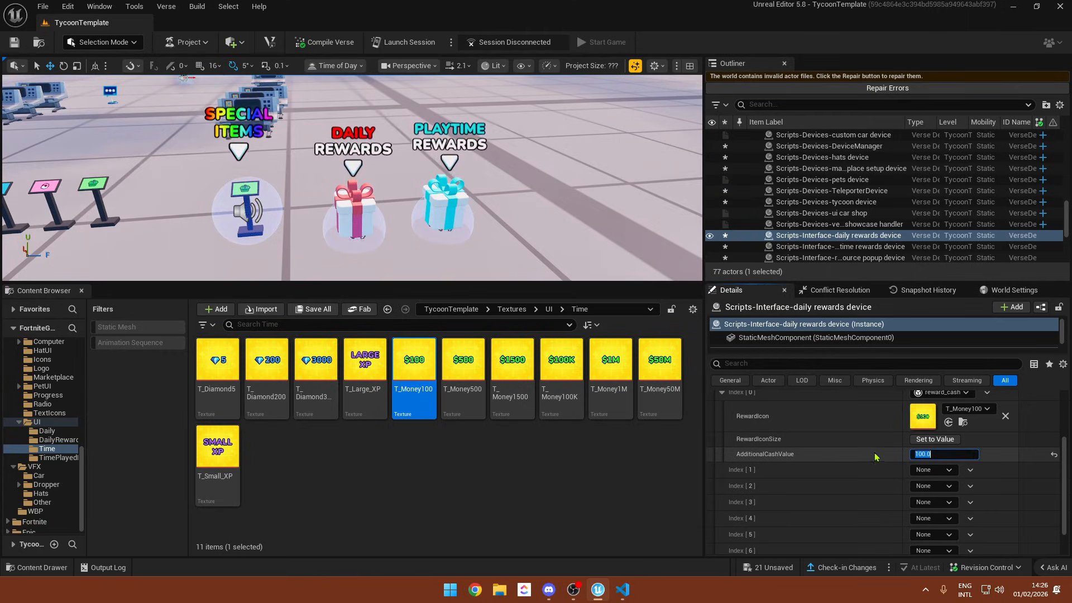
pyautogui.scroll(-2, 773, 455)
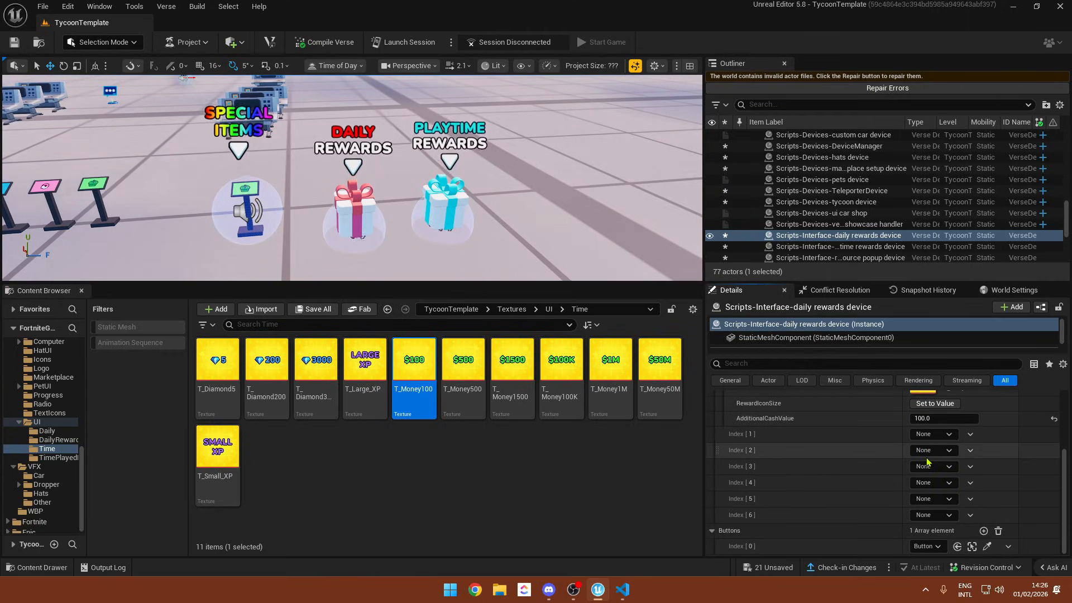
# - Select the playtime rewards device among the consoles and add six elements to its Rewards array
pyautogui.press('w')
pyautogui.scroll(3, 390, 145)
pyautogui.moveTo(425, 201); pyautogui.dragTo(368, 224, button='right')
pyautogui.click(388, 120)
pyautogui.press('w')
pyautogui.moveTo(389, 119); pyautogui.dragTo(393, 97, button='right')
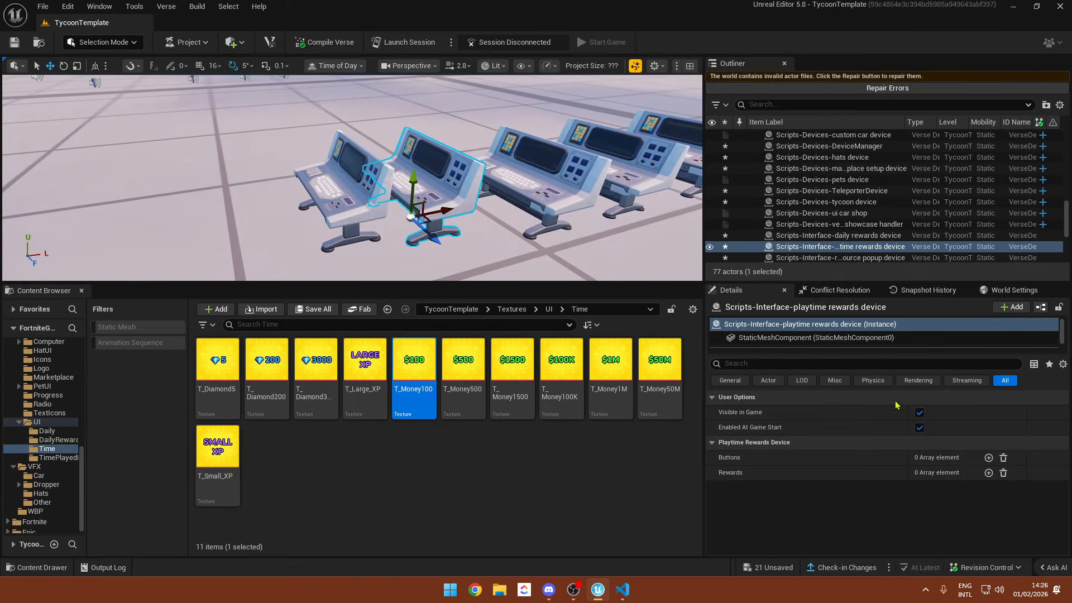
pyautogui.press('s')
pyautogui.moveTo(670, 135); pyautogui.dragTo(697, 139, button='right')
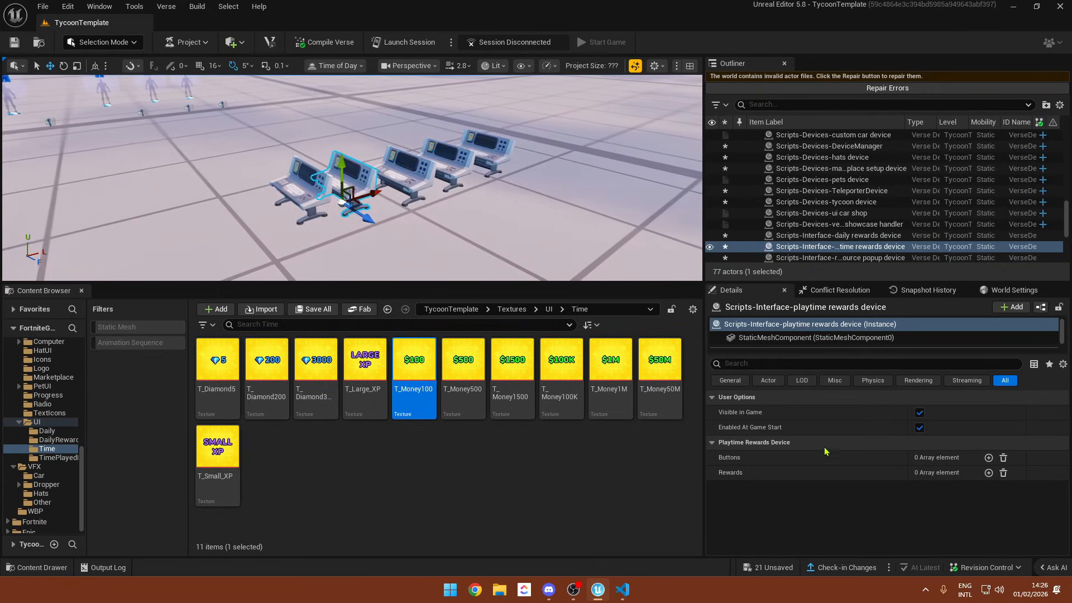
pyautogui.click(988, 473)
pyautogui.click(989, 473)
pyautogui.click(988, 473)
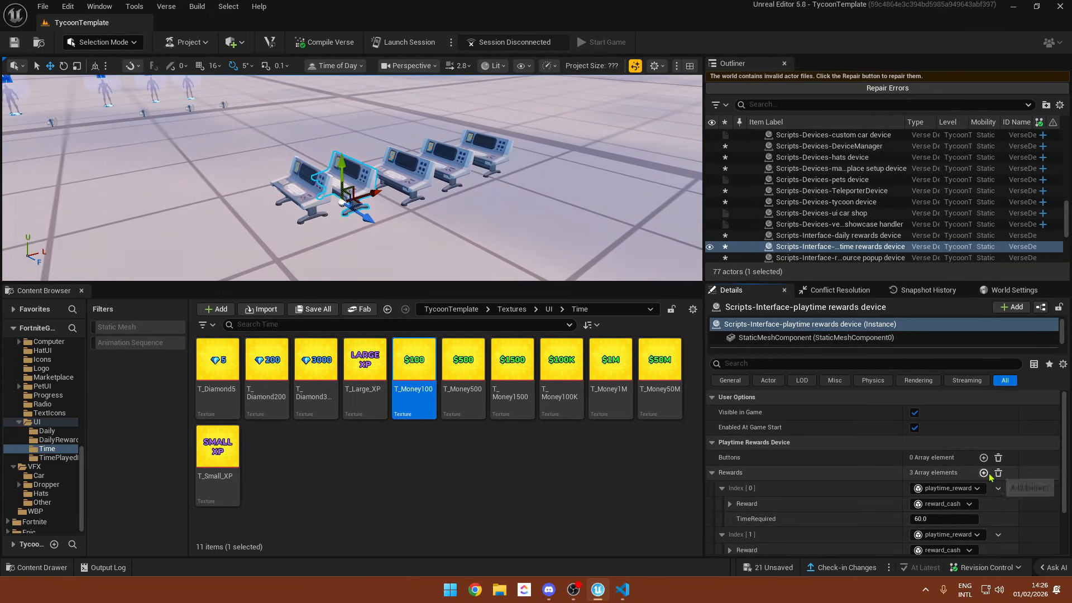
pyautogui.click(983, 473)
# - Replace the RewardIcon of the daily rewards device's first entry with T_Daily1 from the Textures/UI/Daily folder
pyautogui.click(550, 309)
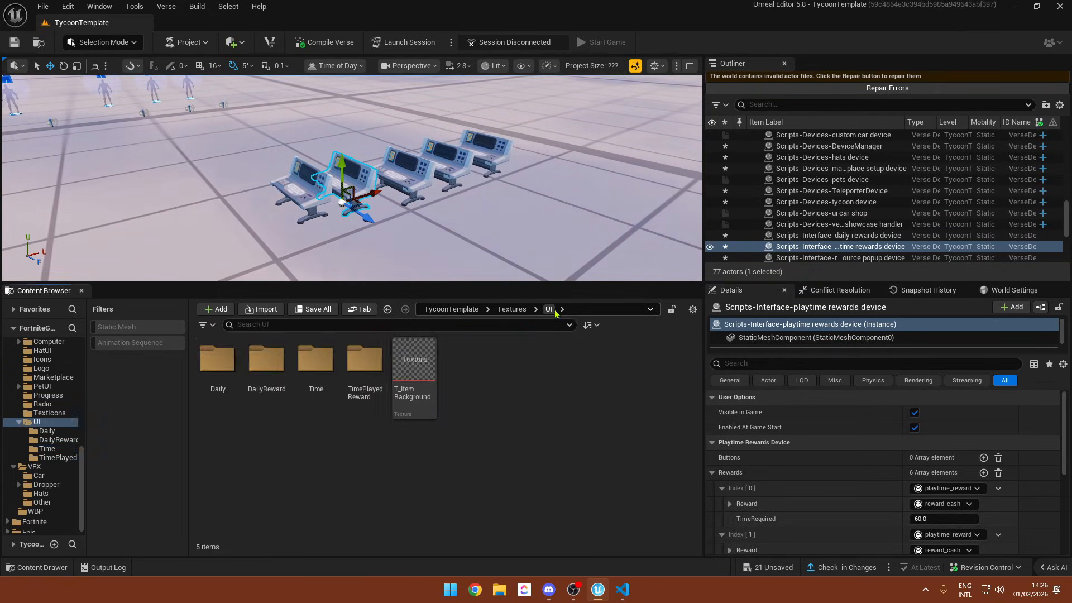
pyautogui.doubleClick(266, 360)
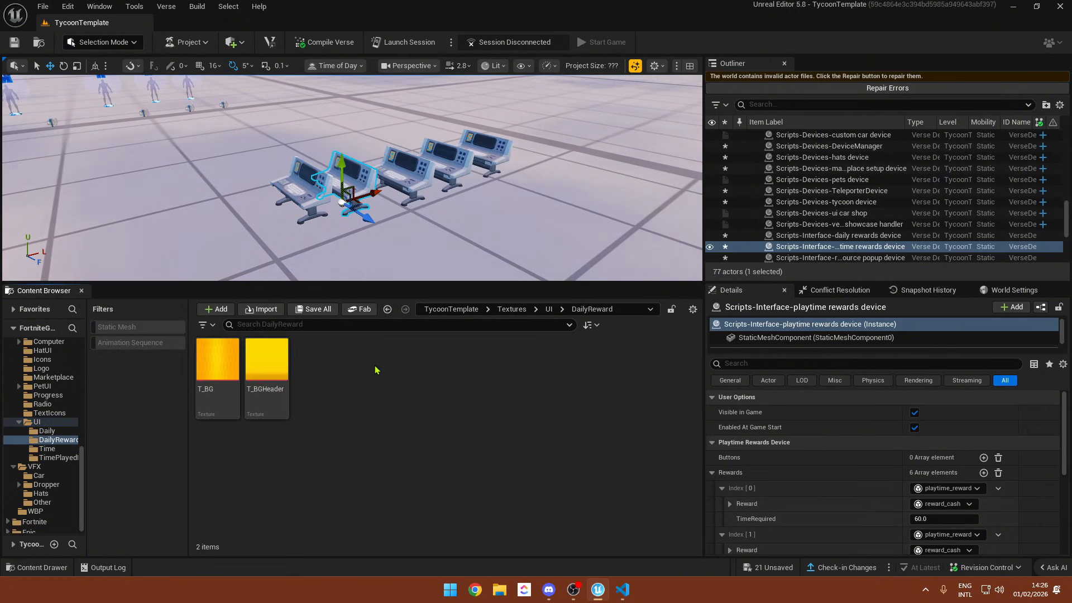
pyautogui.hotkey('alt', 'Left')
pyautogui.doubleClick(231, 359)
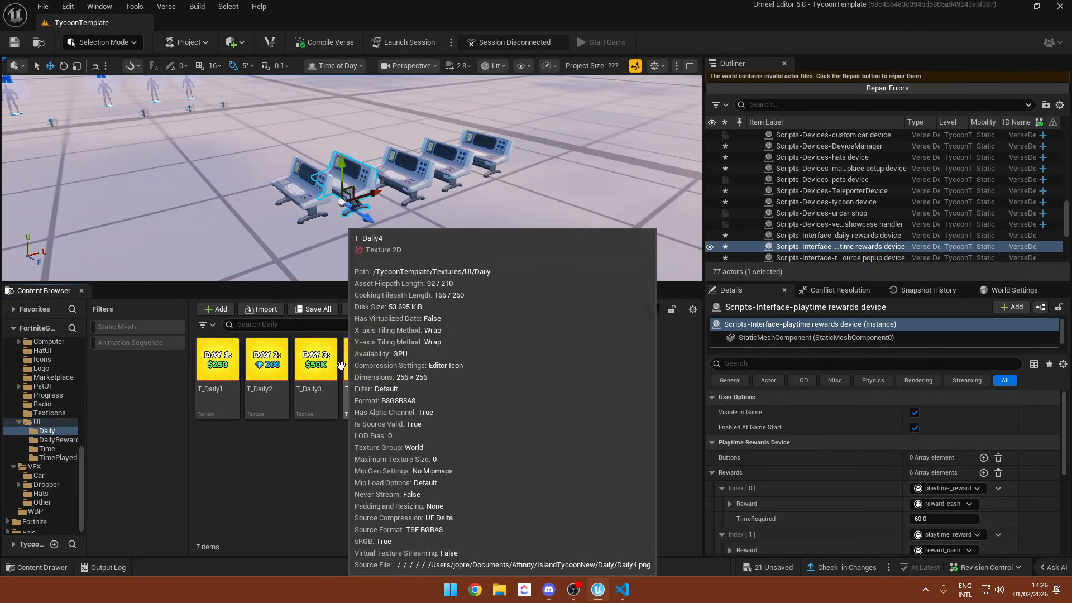
pyautogui.moveTo(529, 265); pyautogui.dragTo(491, 273)
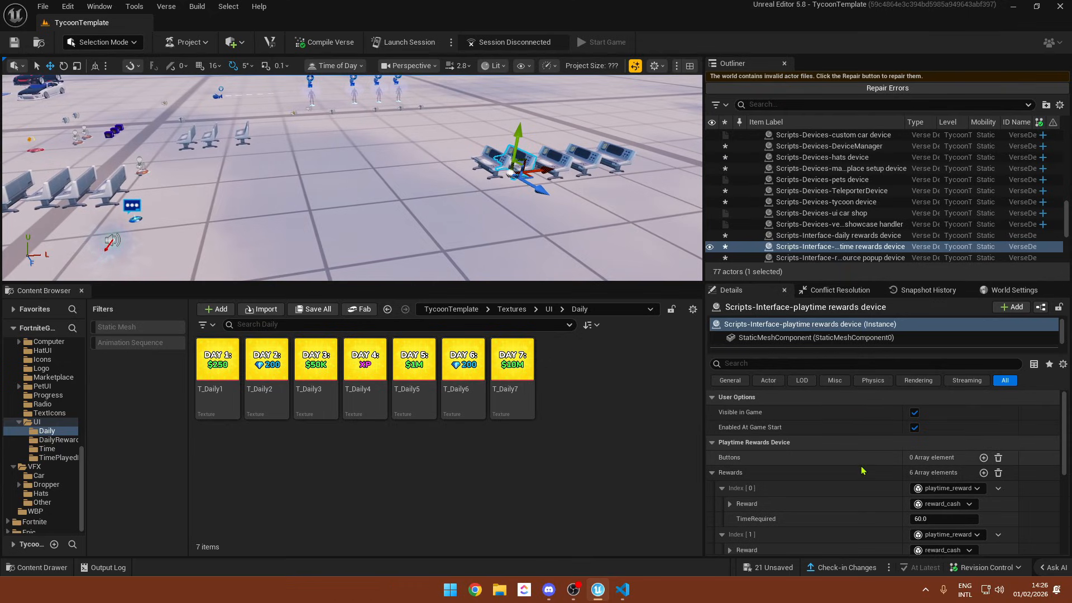
pyautogui.moveTo(499, 245)
pyautogui.mouseDown(button='right')
pyautogui.moveTo(357, 229)
pyautogui.moveTo(447, 218)
pyautogui.moveTo(499, 244)
pyautogui.mouseUp(button='right')
pyautogui.click(473, 215)
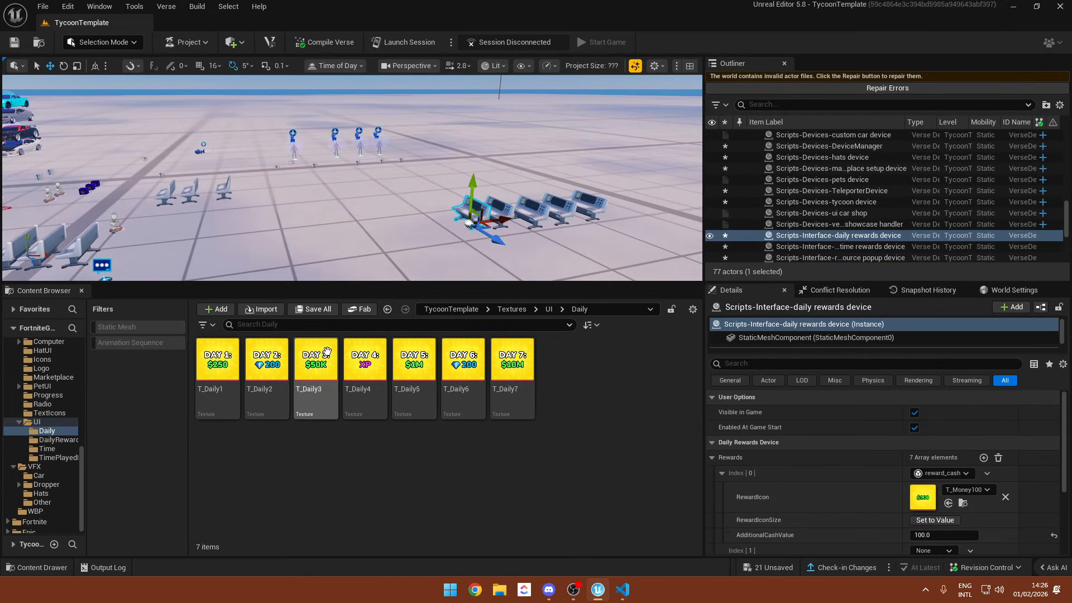
pyautogui.moveTo(217, 366); pyautogui.dragTo(927, 494)
# - Examine the remaining daily reward entries and the day textures available as their icons
pyautogui.scroll(-4, 906, 490)
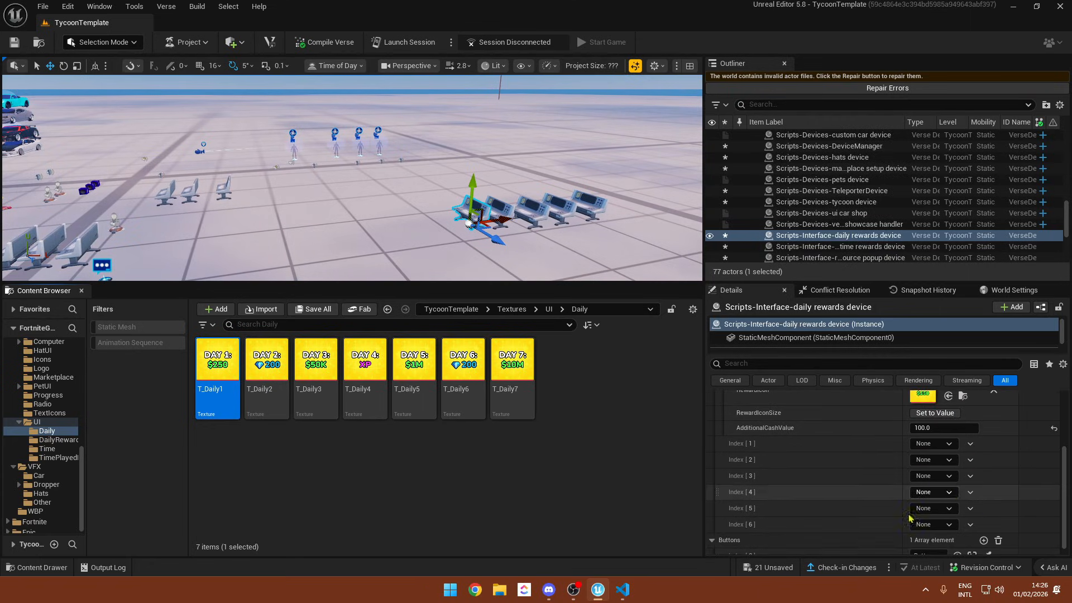
pyautogui.scroll(2, 921, 438)
pyautogui.click(277, 375)
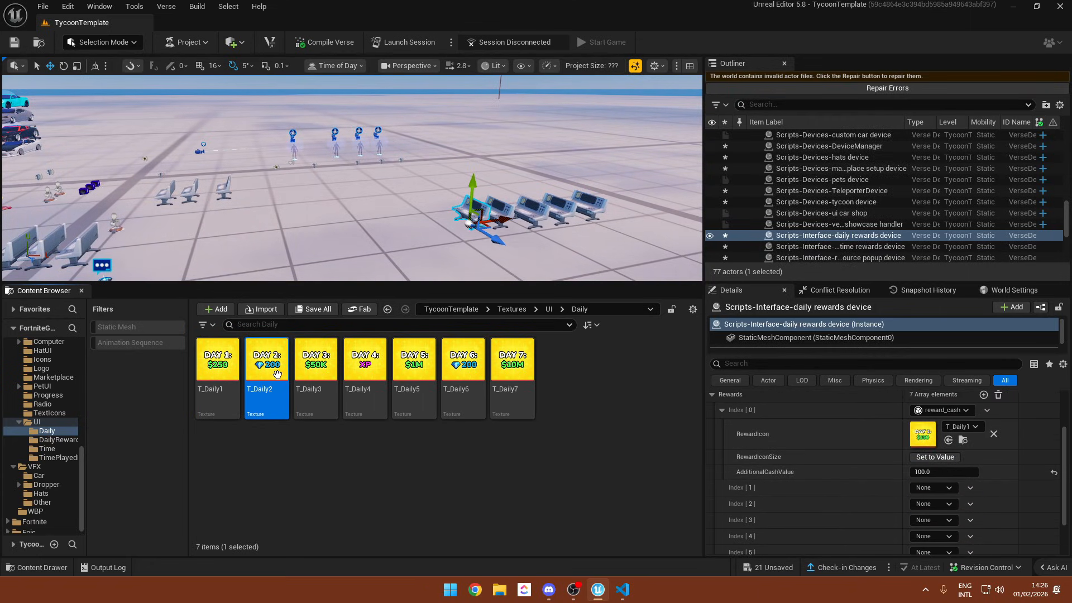
pyautogui.click(315, 365)
pyautogui.click(413, 364)
pyautogui.click(457, 364)
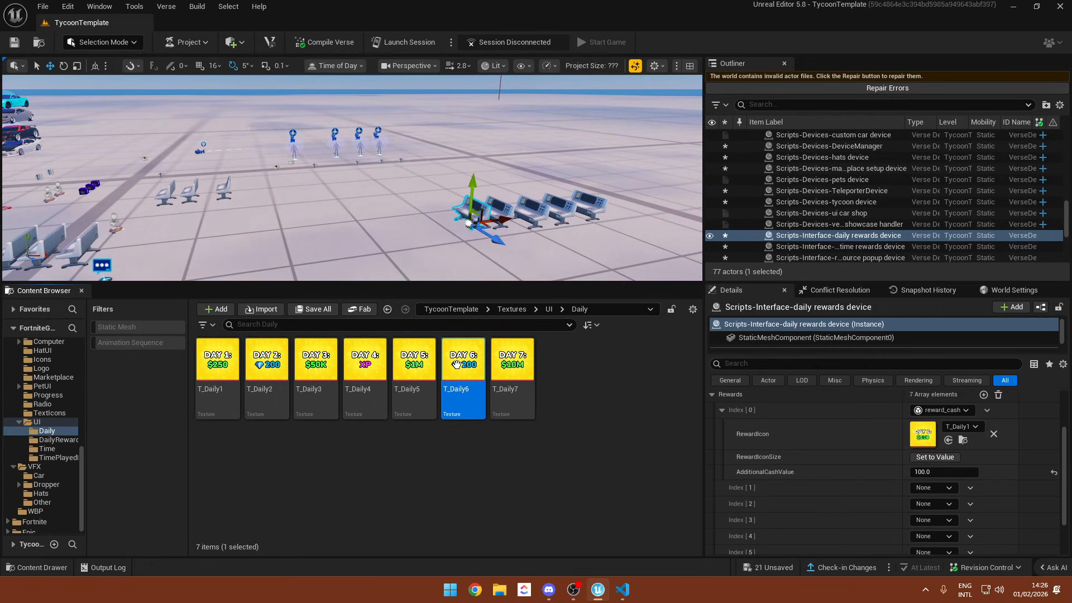
# - Select the playtime rewards device and pick reward_cash as the Reward of its first entry
pyautogui.click(505, 216)
pyautogui.moveTo(505, 216); pyautogui.dragTo(575, 222, button='right')
pyautogui.press('w')
pyautogui.scroll(-2, 874, 431)
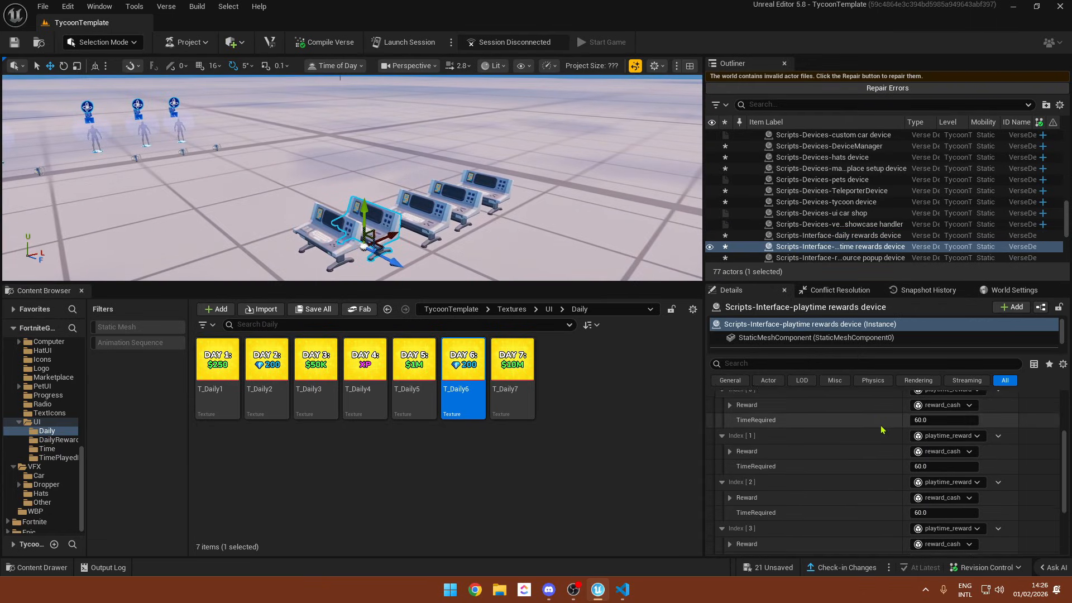
pyautogui.scroll(1, 859, 429)
pyautogui.scroll(1, 804, 440)
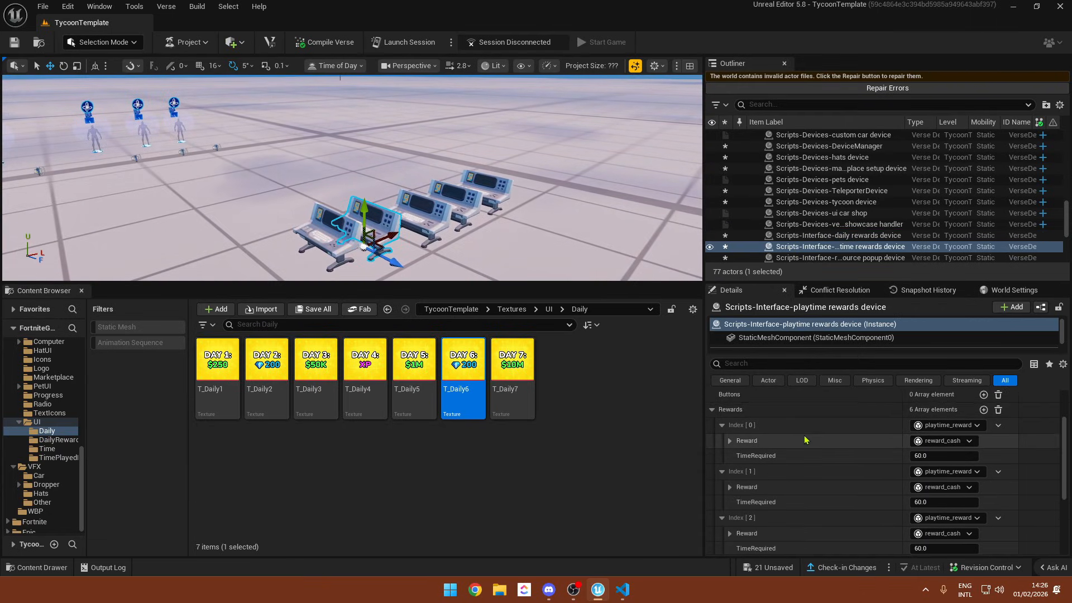
pyautogui.click(927, 440)
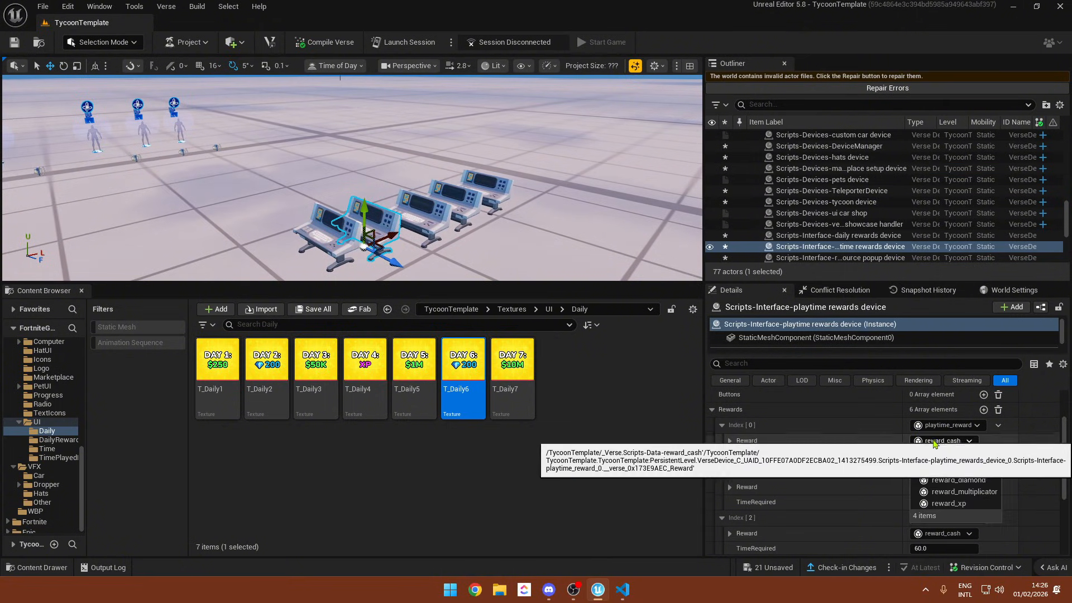
pyautogui.click(961, 468)
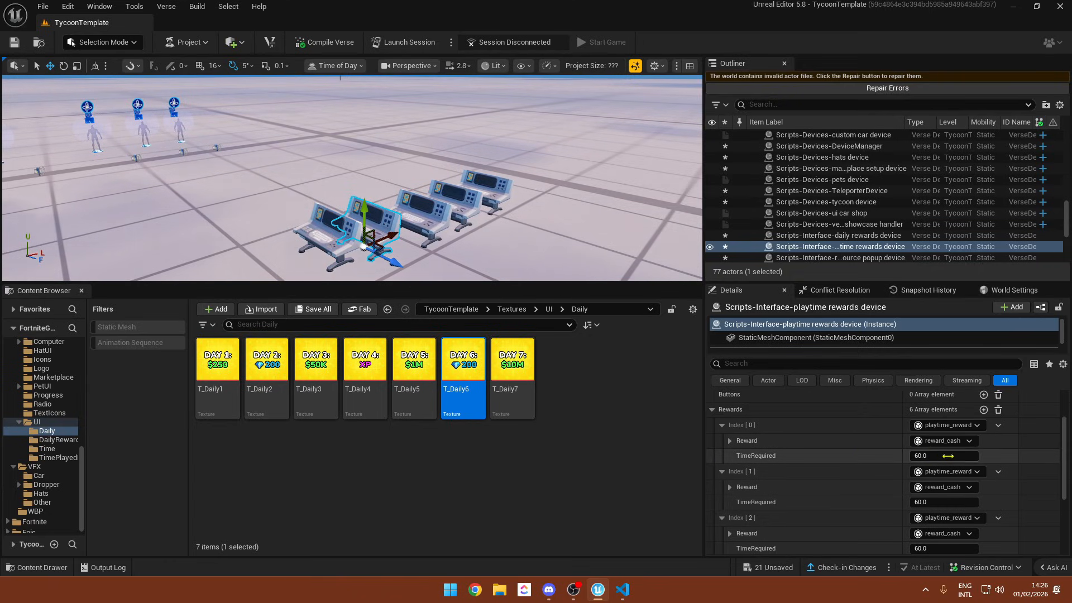
# - Enable the RewardIcon of the playtime rewards device's first entry and assign T_Diamond5 from the Textures/UI/Time folder
pyautogui.click(730, 441)
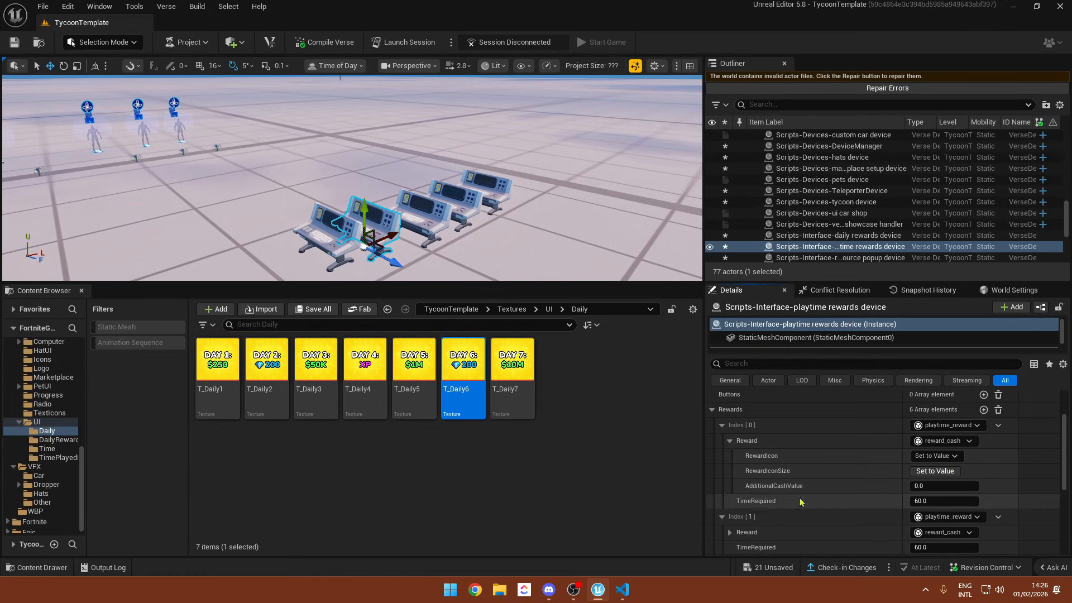
pyautogui.click(937, 457)
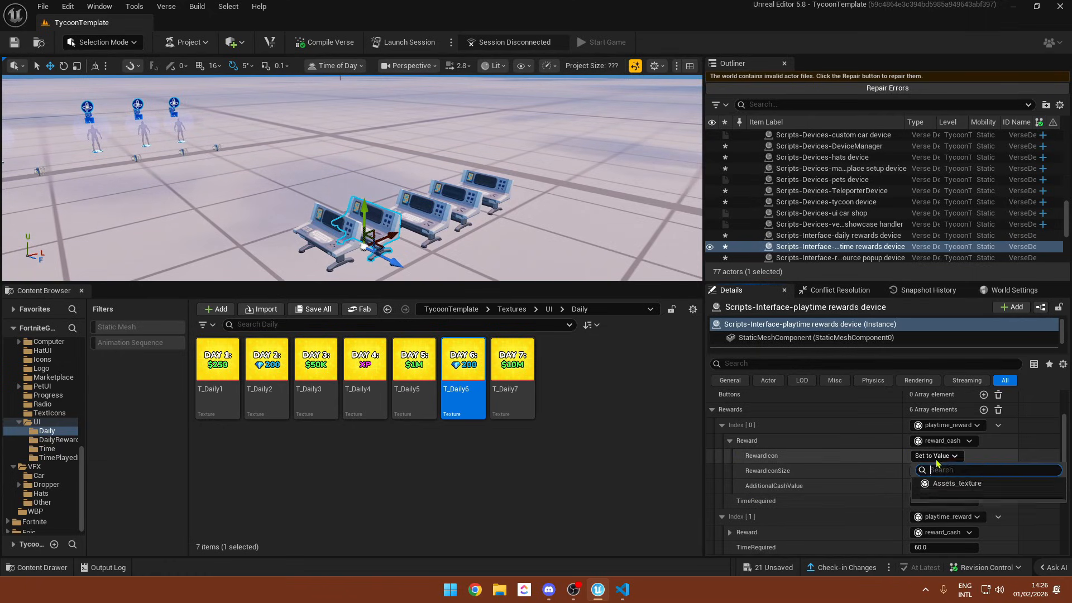
pyautogui.click(938, 474)
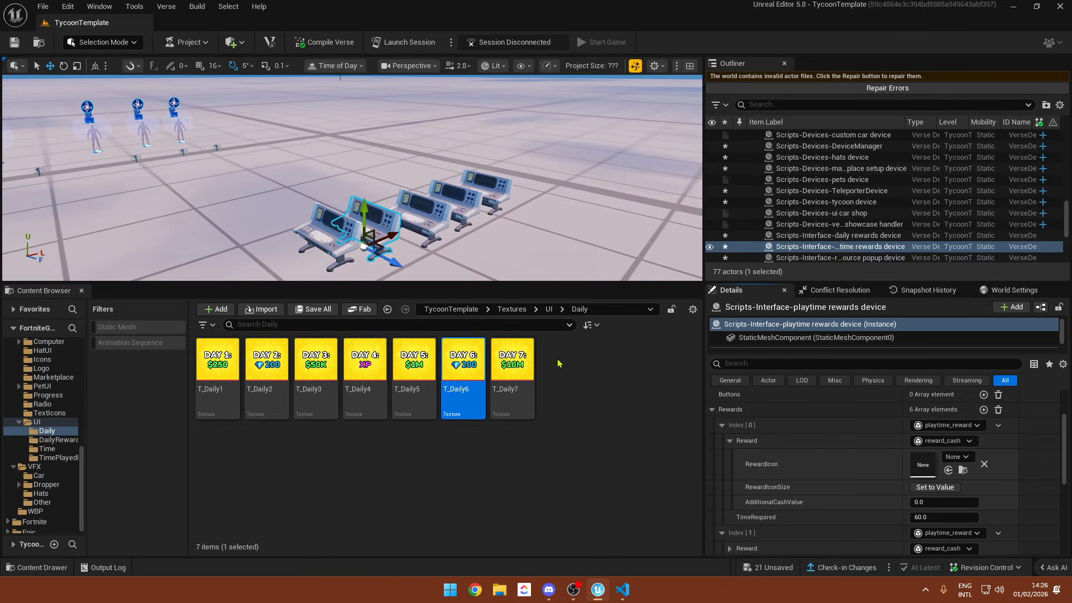
pyautogui.click(549, 309)
pyautogui.doubleClick(355, 362)
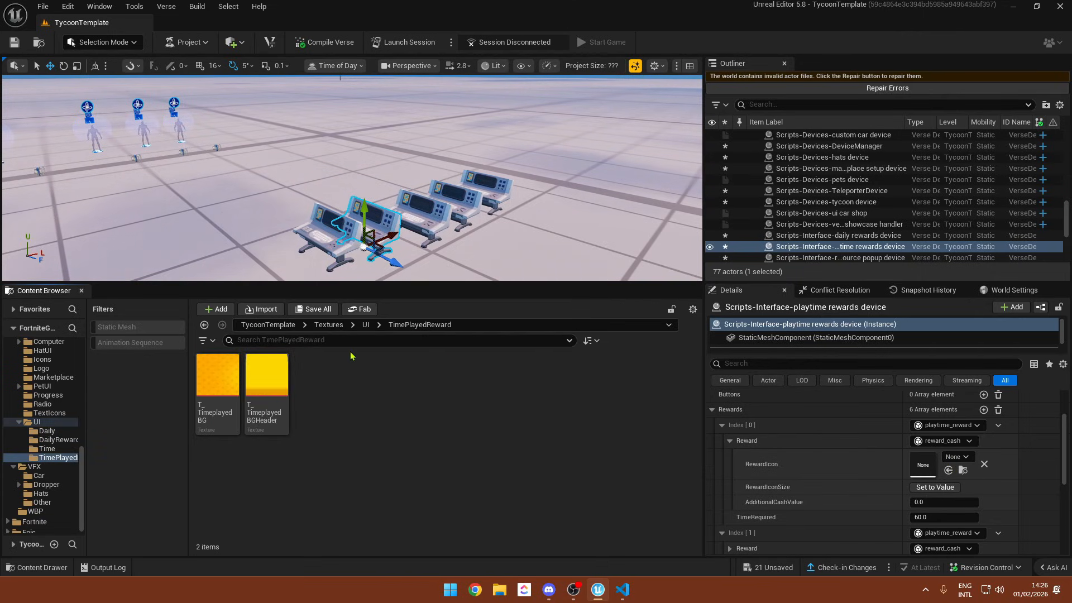
pyautogui.click(366, 324)
pyautogui.doubleClick(311, 370)
pyautogui.moveTo(218, 368); pyautogui.dragTo(922, 464)
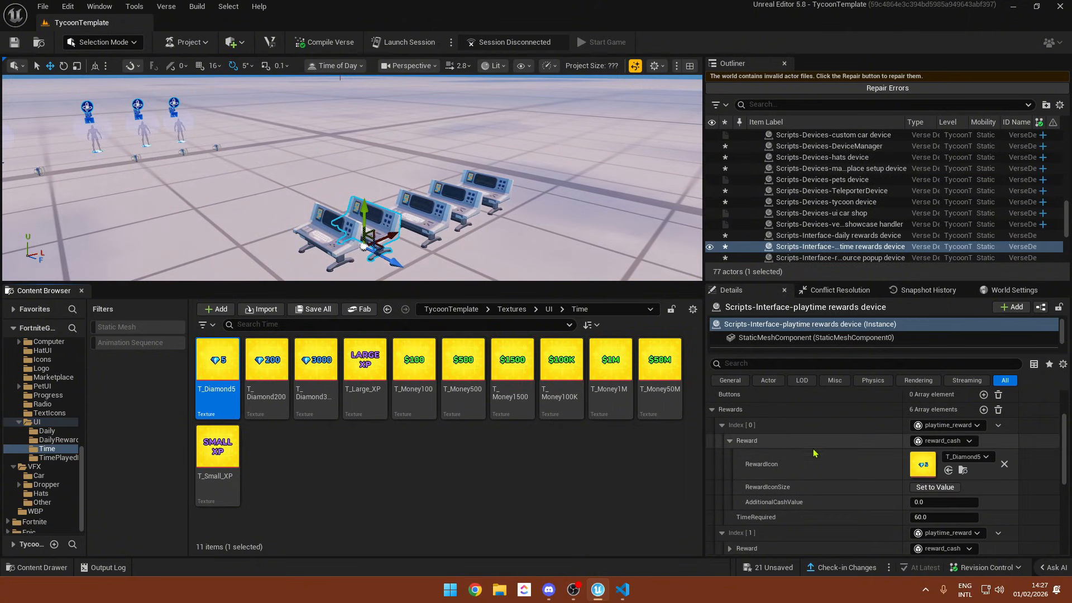
# - Give the first playtime reward the T_Money100 icon and an AdditionalCashValue of 100, and extend the Rewards array to 12 elements
pyautogui.scroll(-1, 816, 452)
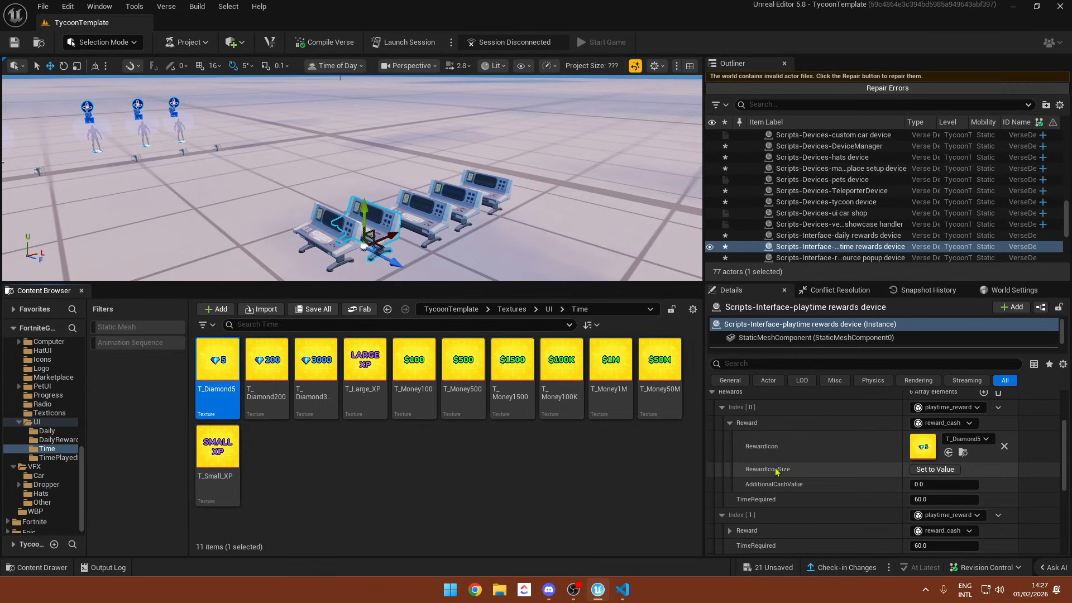
pyautogui.click(921, 483)
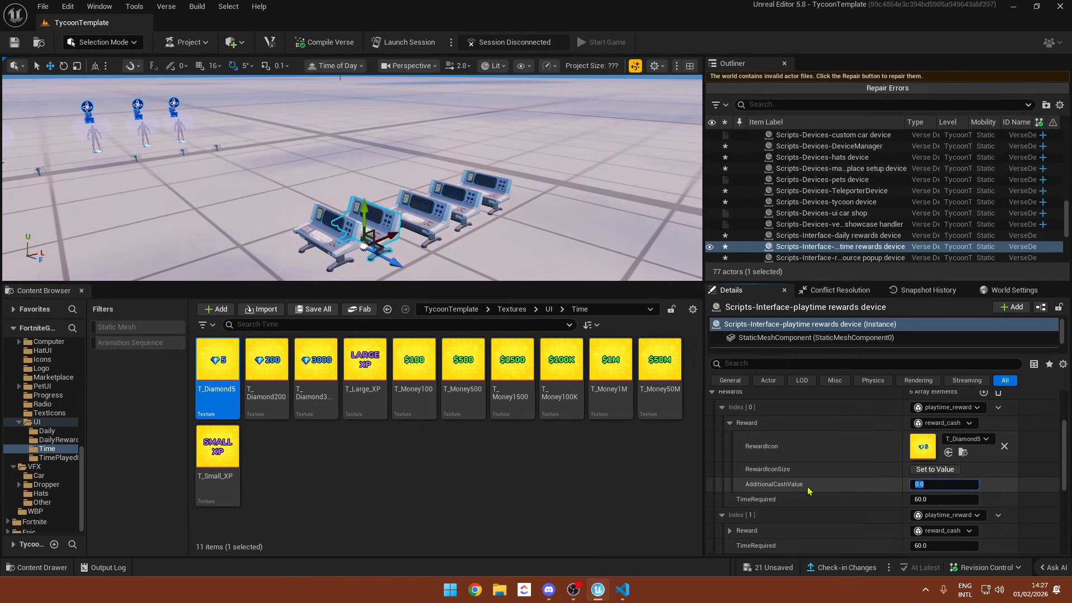
pyautogui.moveTo(414, 363); pyautogui.dragTo(926, 447)
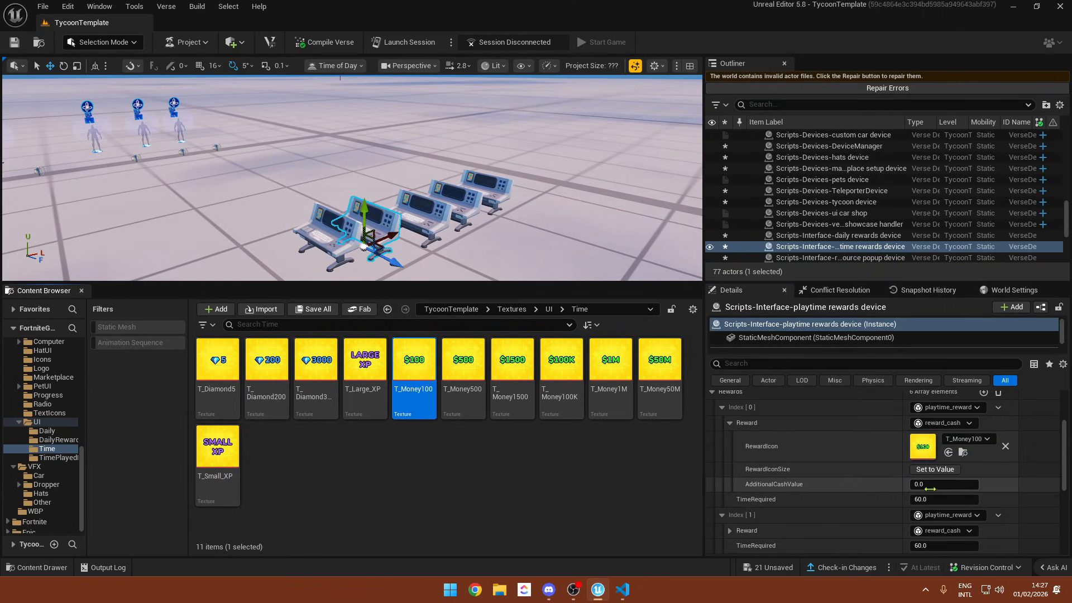
pyautogui.write('10')
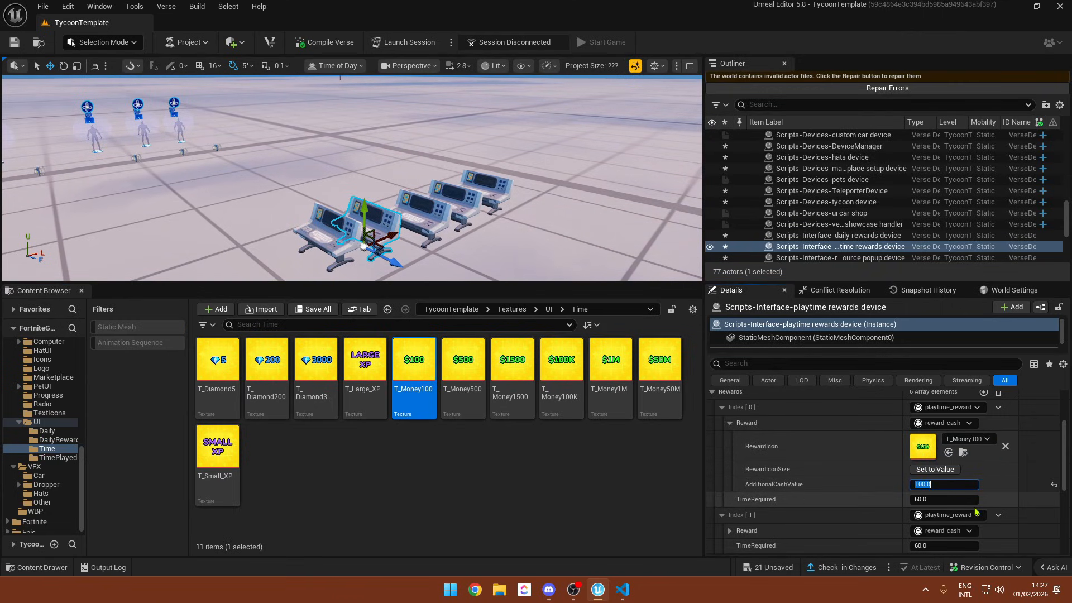
pyautogui.scroll(-5, 829, 464)
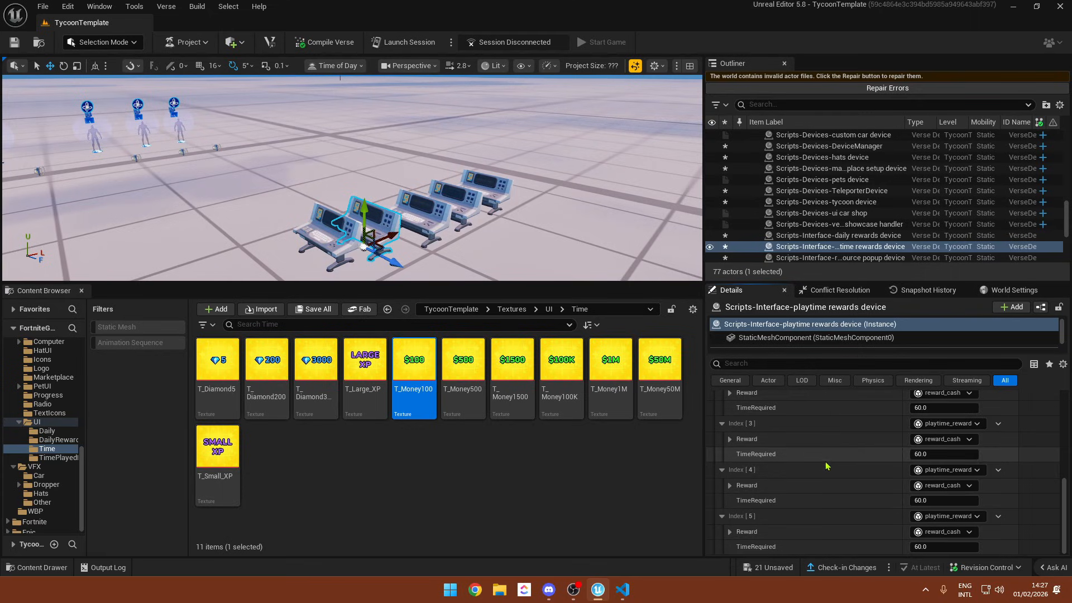
pyautogui.scroll(6, 870, 474)
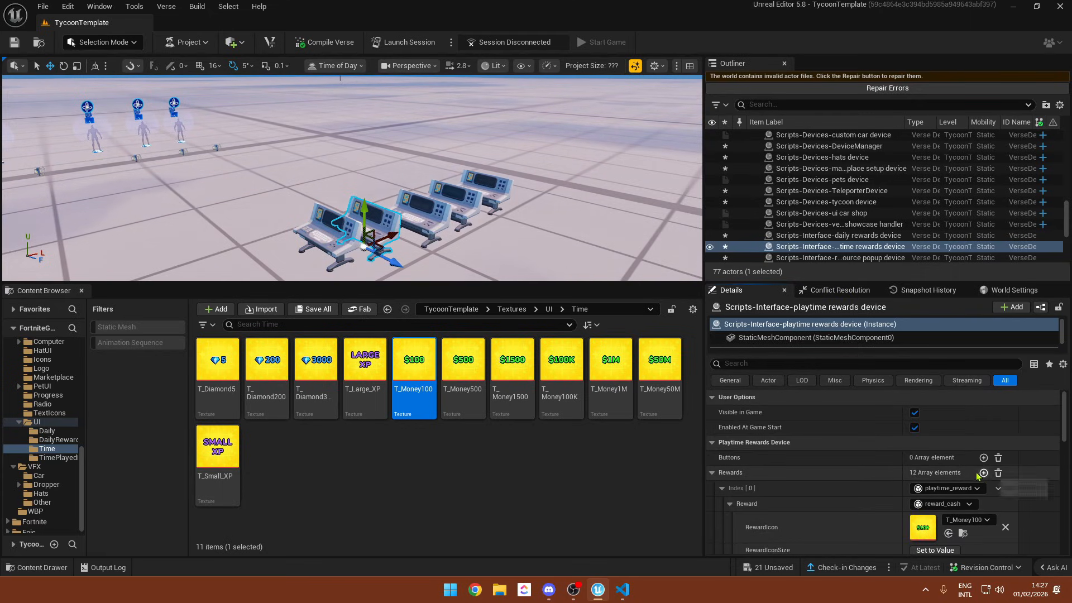
# - Move the daily rewards, playtime rewards and resource popup devices away from the two remaining interface consoles
pyautogui.click(414, 218)
pyautogui.click(373, 217)
pyautogui.moveTo(372, 218); pyautogui.dragTo(335, 224, button='right')
pyautogui.keyDown('ctrl'); pyautogui.click(409, 174); pyautogui.keyUp('ctrl')
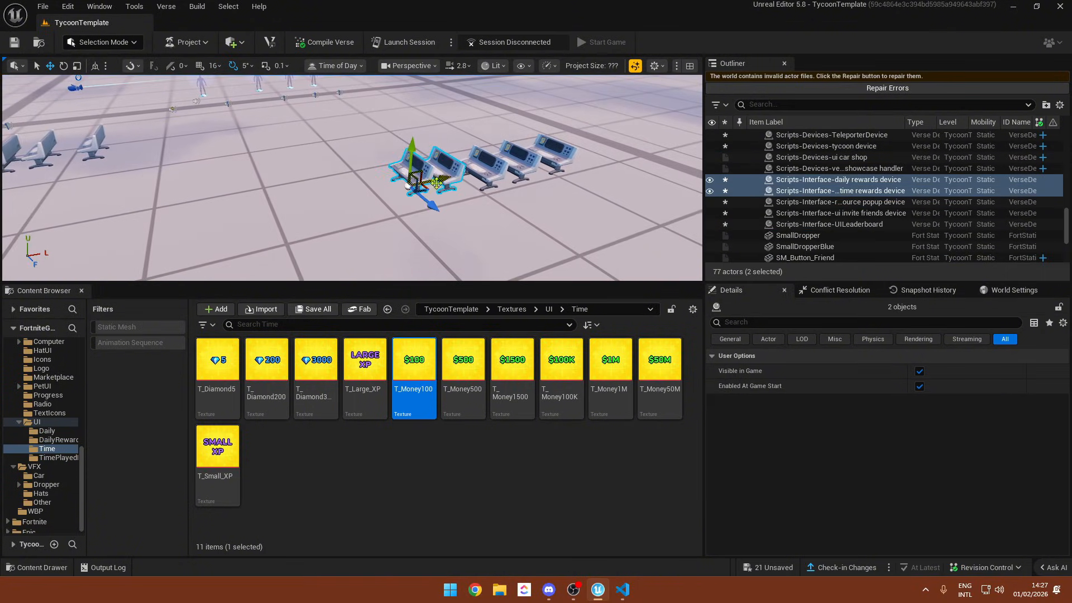
pyautogui.moveTo(437, 183); pyautogui.dragTo(348, 205)
pyautogui.click(473, 173)
pyautogui.moveTo(473, 173); pyautogui.dragTo(465, 224, button='right')
# - Examine the invite friends device's ButtonsUI array and locate the MI_InviteFriends label material through the material of the daily rewards sign
pyautogui.click(458, 220)
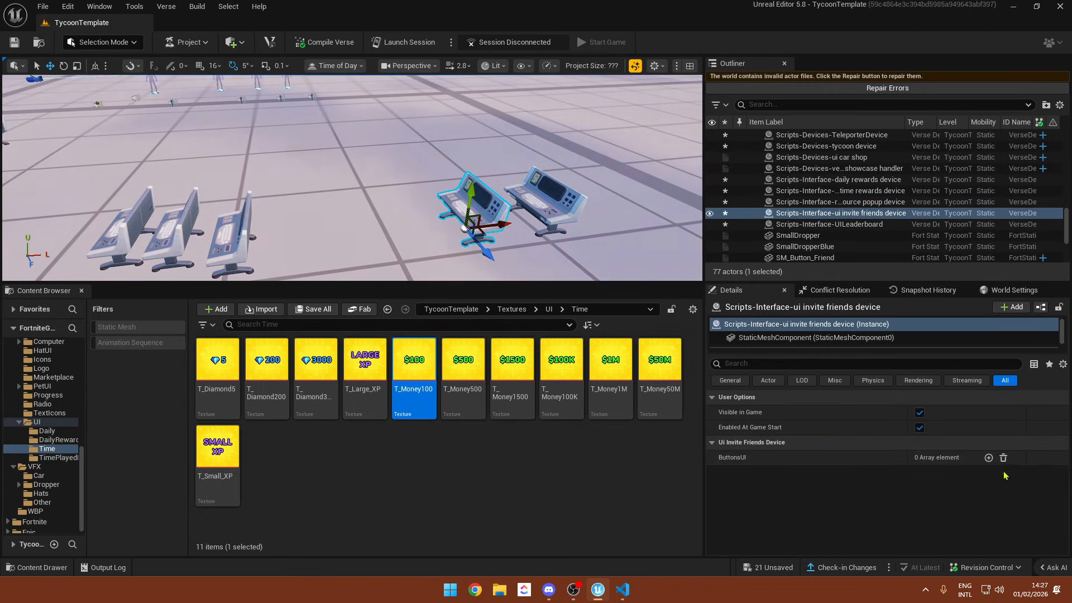
pyautogui.moveTo(379, 246); pyautogui.dragTo(446, 235, button='right')
pyautogui.click(279, 215)
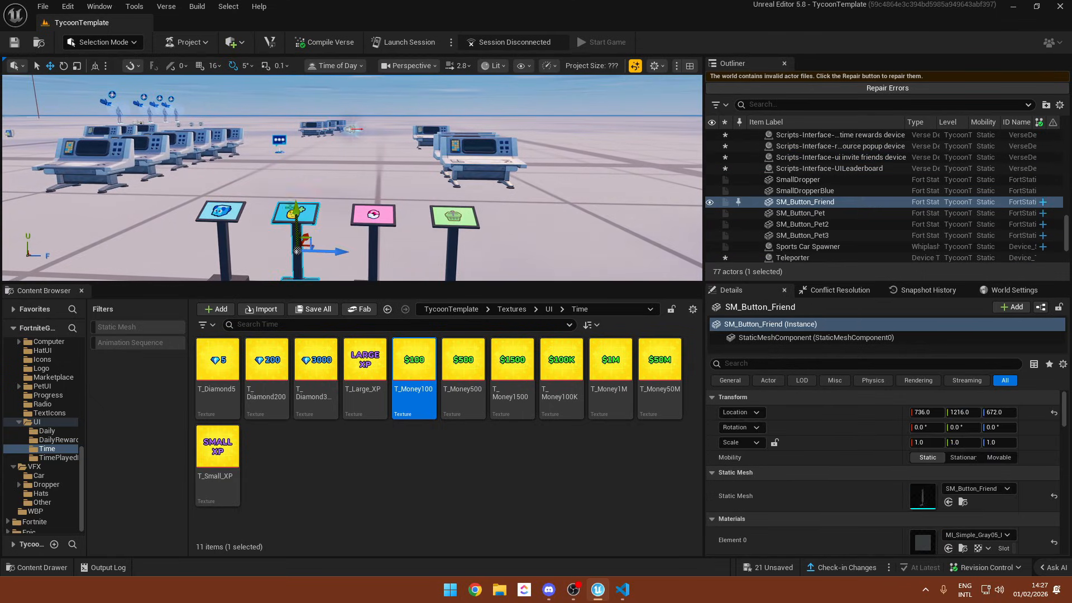
pyautogui.moveTo(296, 211); pyautogui.dragTo(385, 218, button='right')
pyautogui.click(439, 195)
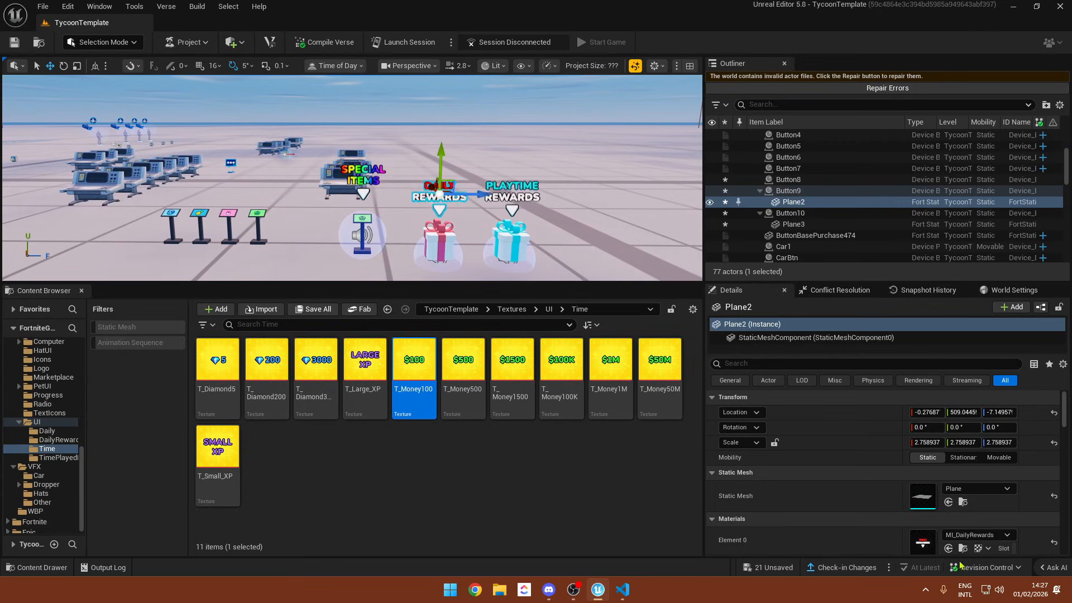
pyautogui.scroll(-3, 949, 536)
pyautogui.click(962, 494)
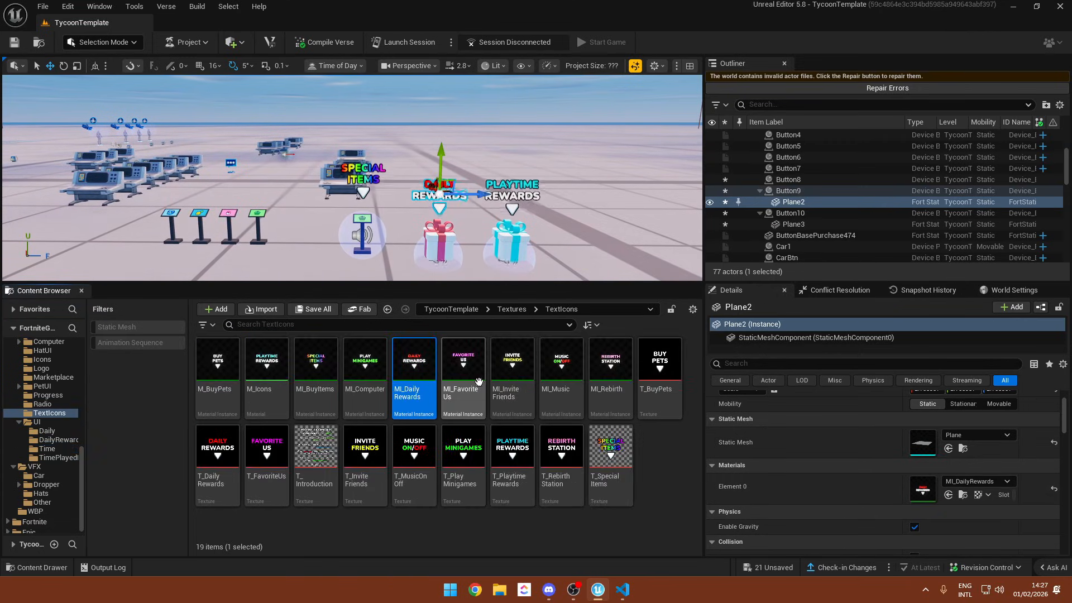
pyautogui.click(511, 381)
pyautogui.moveTo(491, 223); pyautogui.dragTo(464, 206, button='right')
# - Move the ui invite friends device over beside the three interface consoles already set aside
pyautogui.click(352, 251)
pyautogui.moveTo(352, 251); pyautogui.dragTo(352, 263, button='right')
pyautogui.moveTo(348, 152); pyautogui.dragTo(349, 196, button='right')
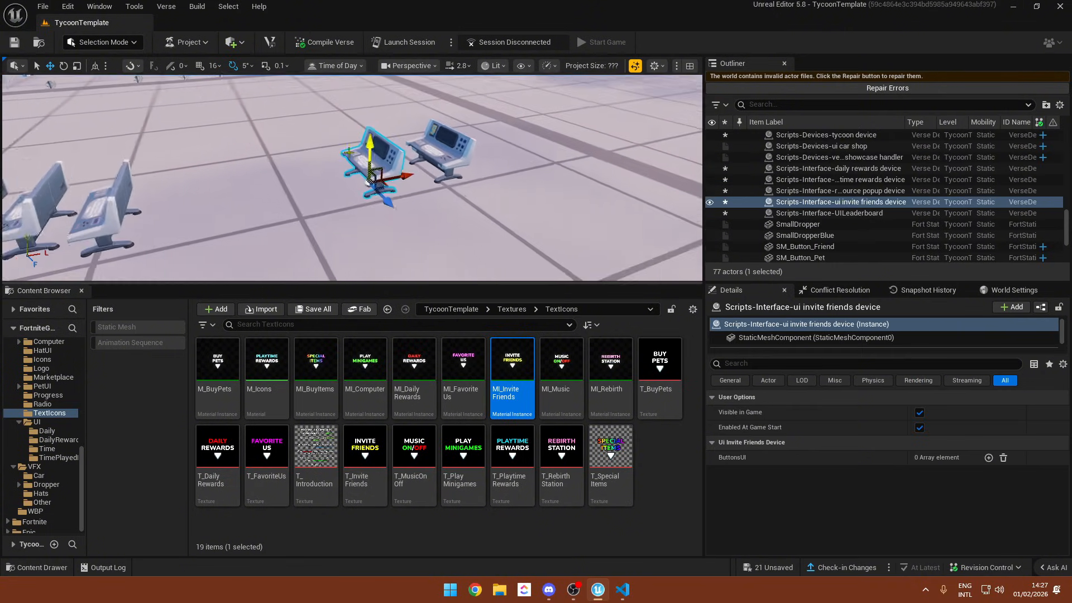
pyautogui.scroll(-1, 349, 152)
pyautogui.moveTo(397, 174); pyautogui.dragTo(222, 206)
# - Select the UILeaderboard device and turn off its CyclePlayers option
pyautogui.click(431, 154)
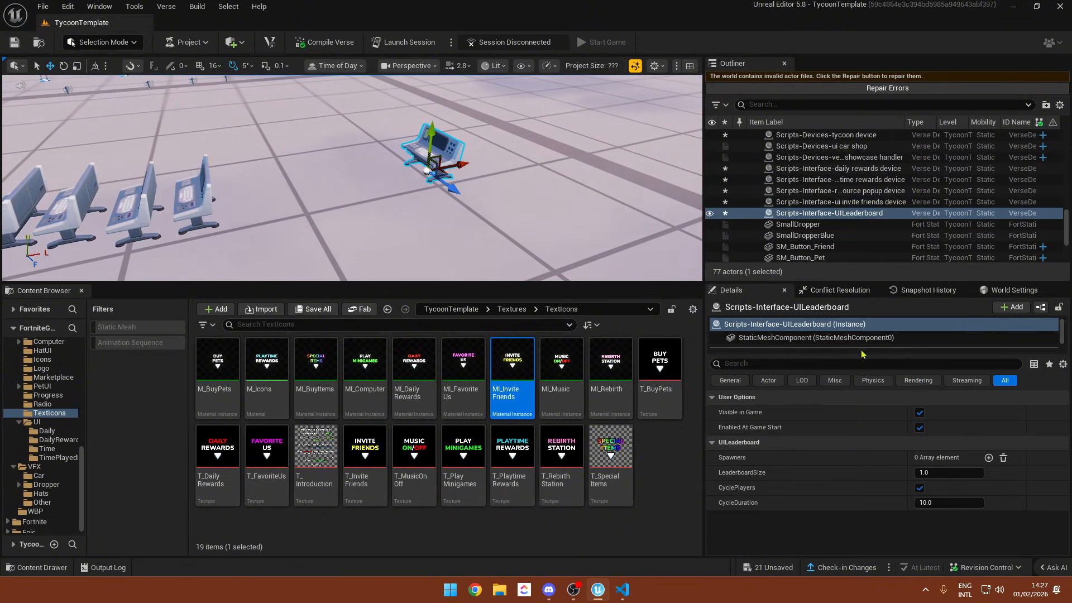
pyautogui.moveTo(658, 257); pyautogui.dragTo(552, 254, button='right')
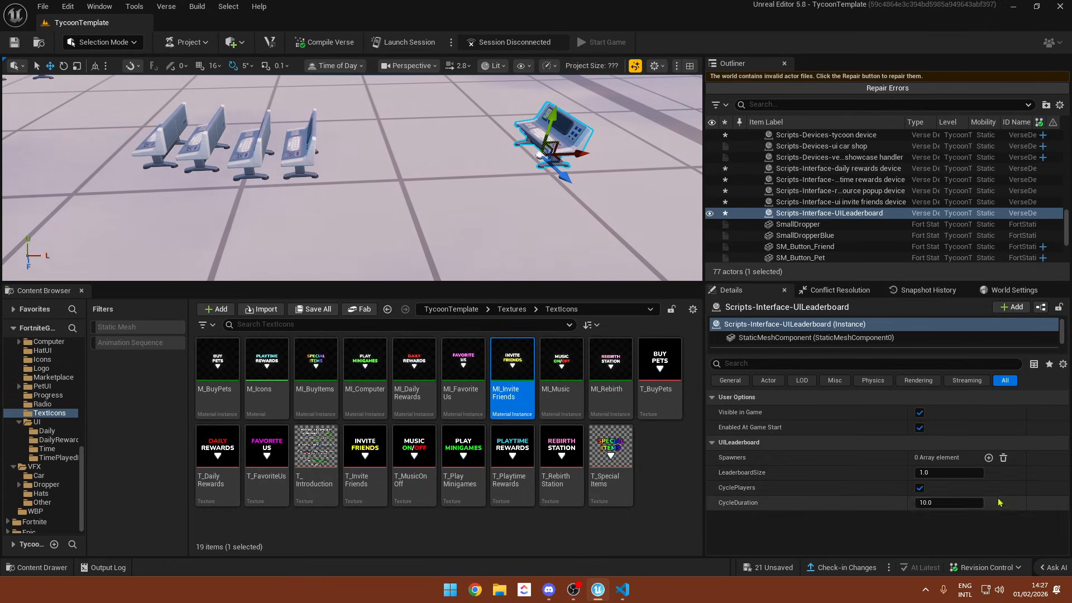
pyautogui.click(920, 488)
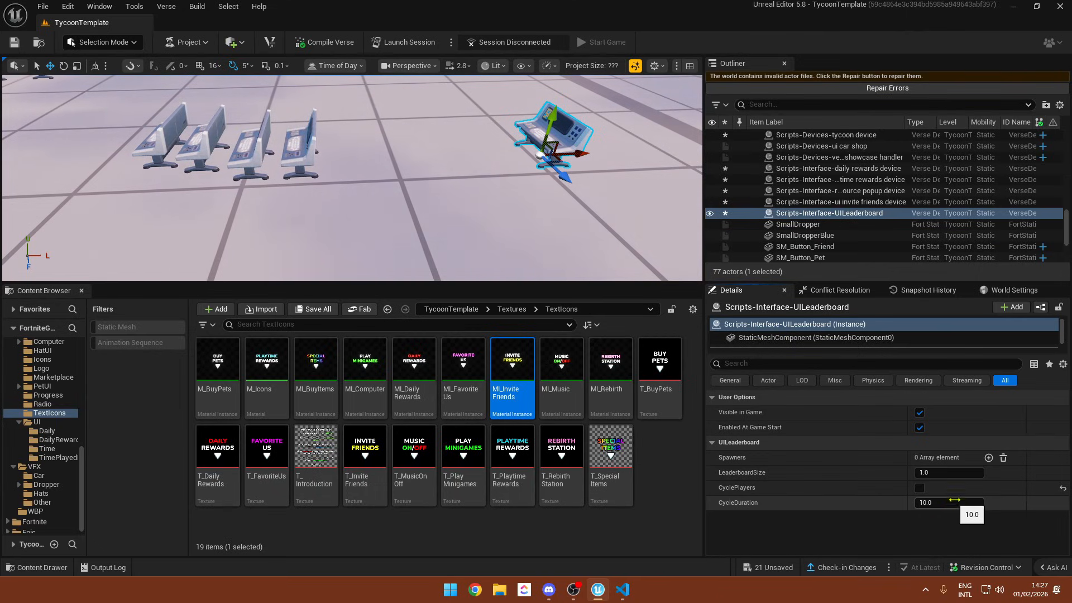
pyautogui.click(1002, 515)
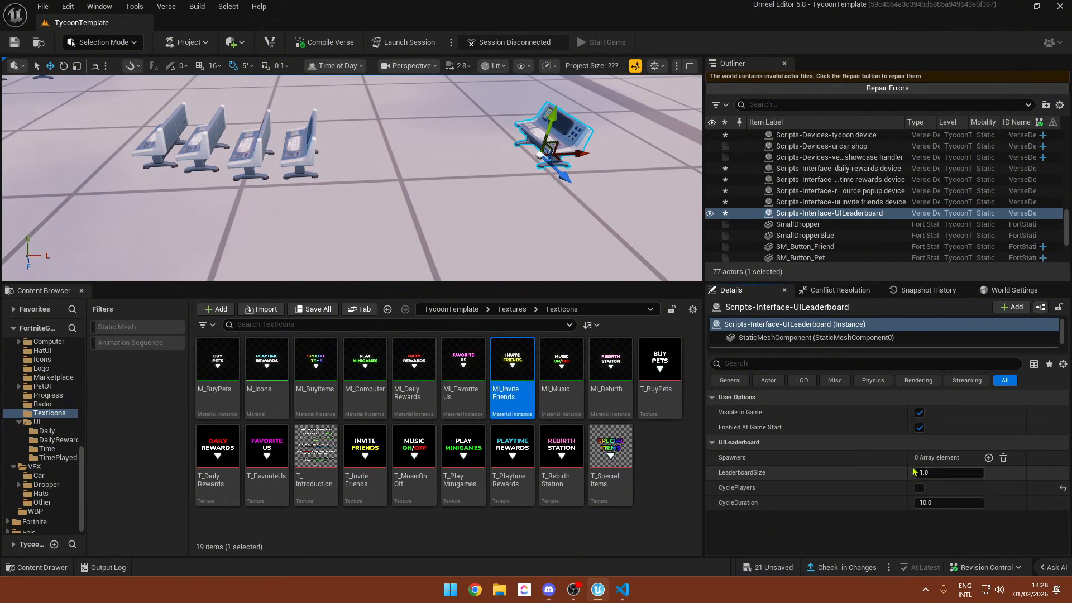
# - Try three elements in the leaderboard's Spawners array with player spawners in the first two, and clear the array again
pyautogui.click(989, 457)
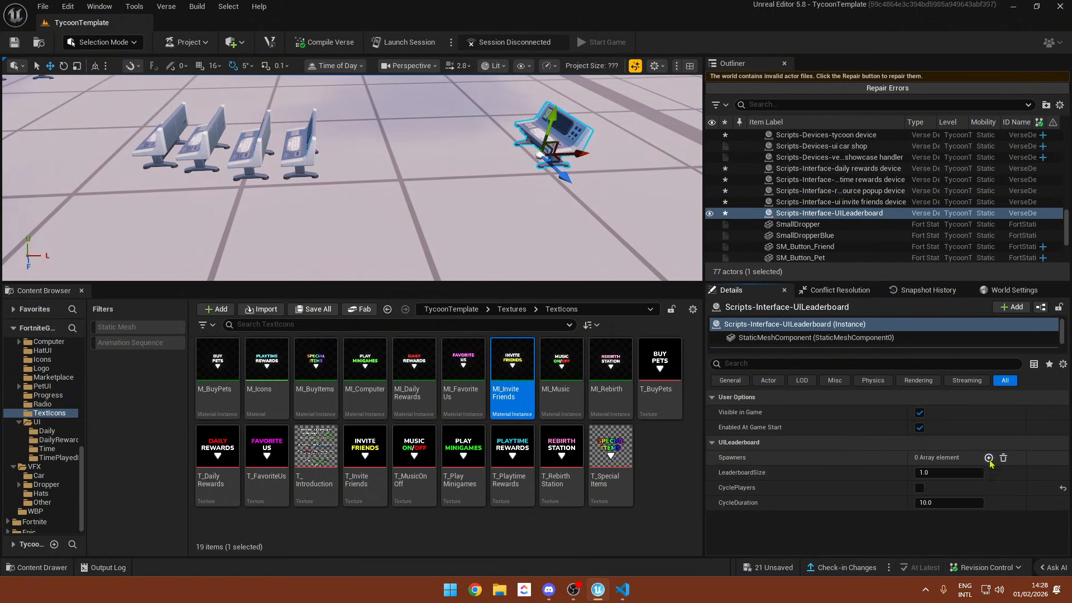
pyautogui.click(983, 457)
pyautogui.click(984, 457)
pyautogui.click(922, 474)
pyautogui.click(915, 345)
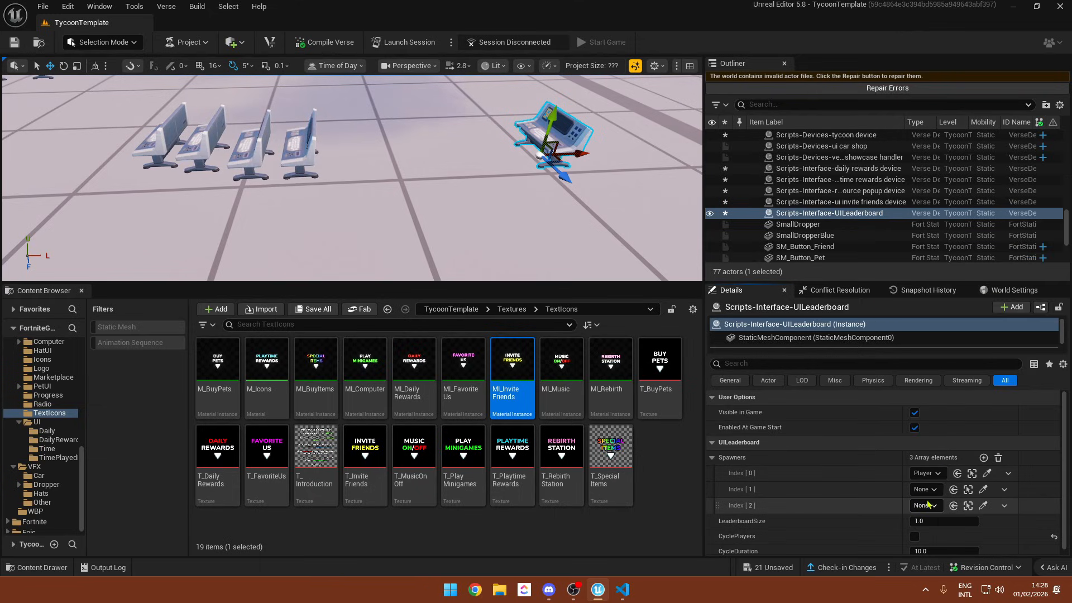
pyautogui.click(924, 489)
pyautogui.click(916, 360)
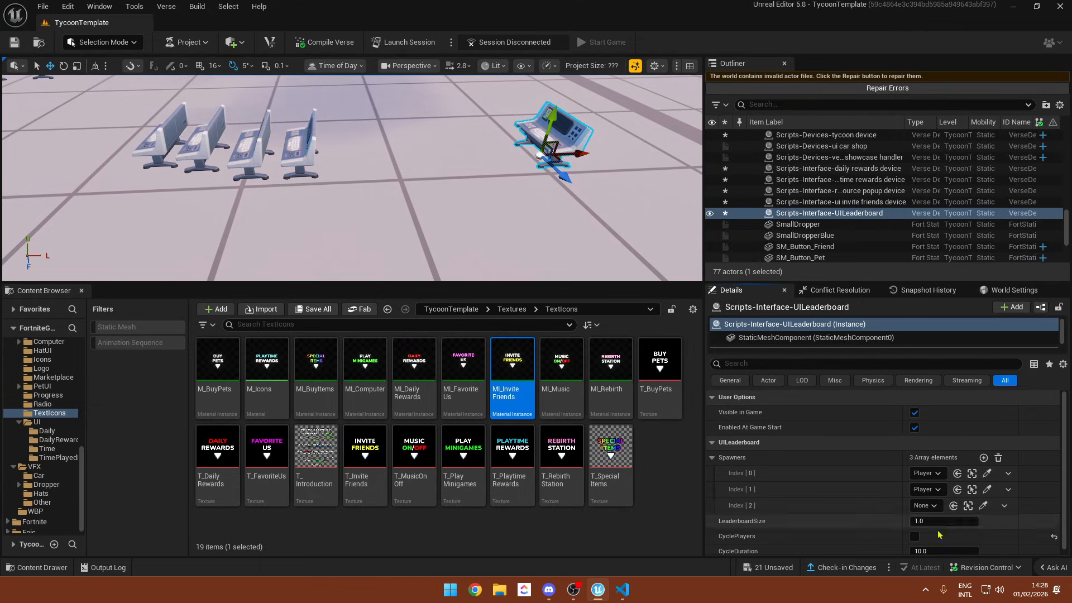
pyautogui.click(998, 458)
# - Find the base data device among the neighbouring consoles and examine its Base Data properties
pyautogui.moveTo(506, 248)
pyautogui.mouseDown(button='right')
pyautogui.moveTo(430, 240)
pyautogui.moveTo(502, 234)
pyautogui.moveTo(480, 257)
pyautogui.moveTo(496, 254)
pyautogui.mouseUp(button='right')
pyautogui.moveTo(509, 148); pyautogui.dragTo(358, 184, button='right')
pyautogui.click(268, 234)
pyautogui.moveTo(267, 235); pyautogui.dragTo(358, 207, button='right')
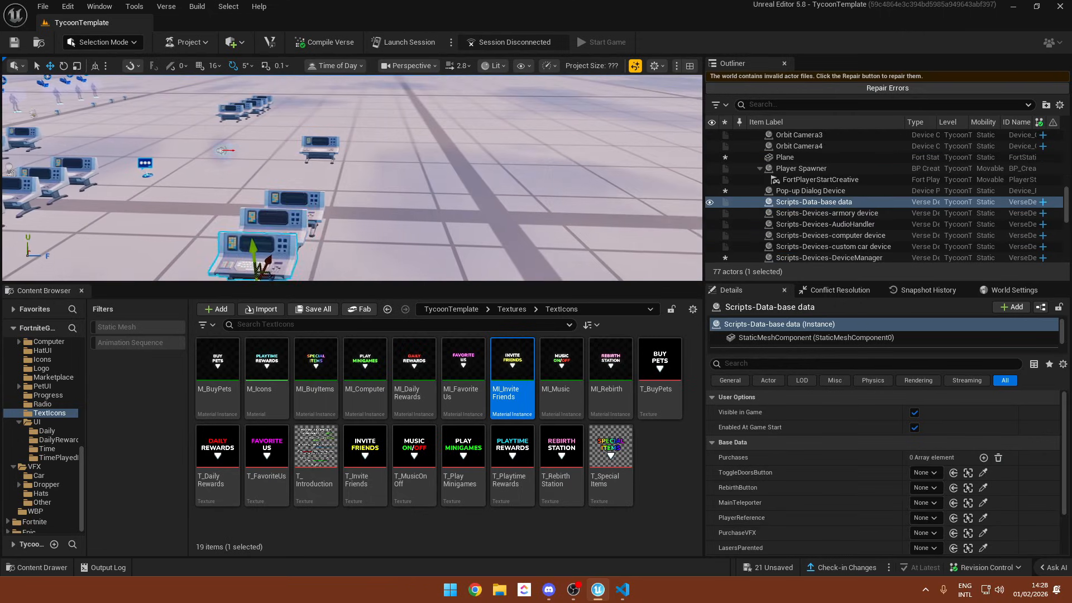
pyautogui.click(282, 220)
pyautogui.click(293, 198)
pyautogui.click(282, 221)
pyautogui.click(262, 243)
pyautogui.click(283, 219)
pyautogui.click(289, 202)
pyautogui.moveTo(289, 202); pyautogui.dragTo(229, 224, button='right')
pyautogui.click(299, 243)
pyautogui.scroll(-2, 757, 452)
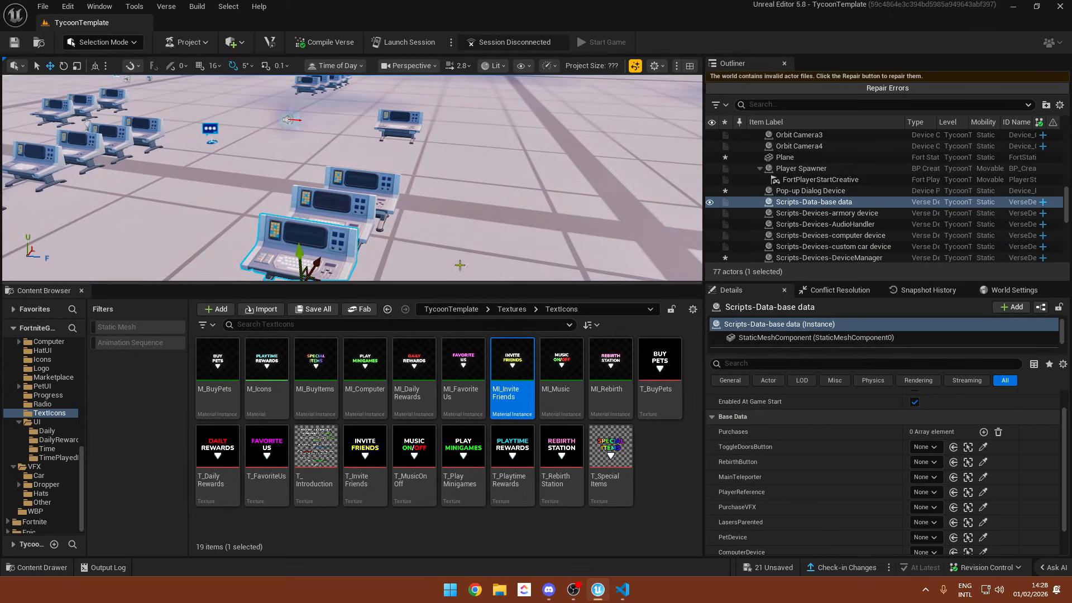
pyautogui.scroll(-1, 880, 498)
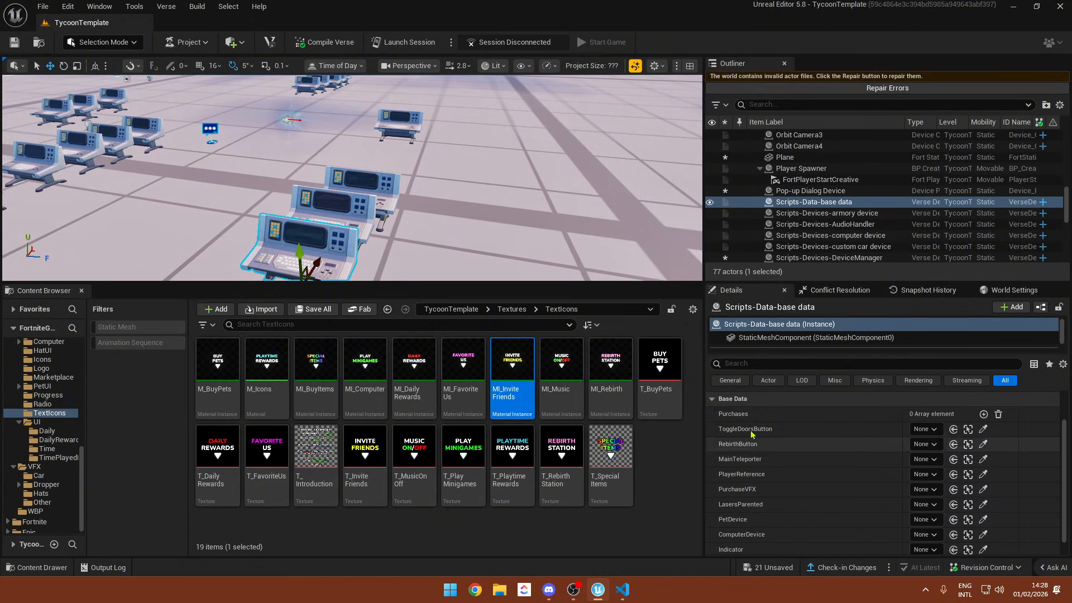
# - Add two elements to the base data device's Purchases array to view the purchase_data fields, and clear the array
pyautogui.click(983, 414)
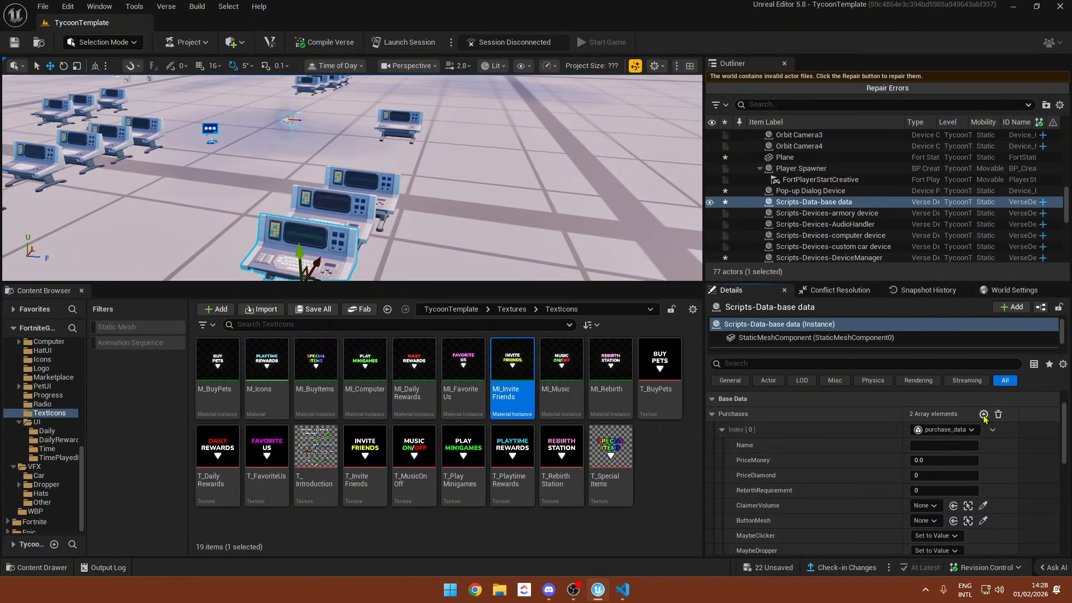
pyautogui.scroll(-2, 889, 444)
pyautogui.scroll(3, 890, 444)
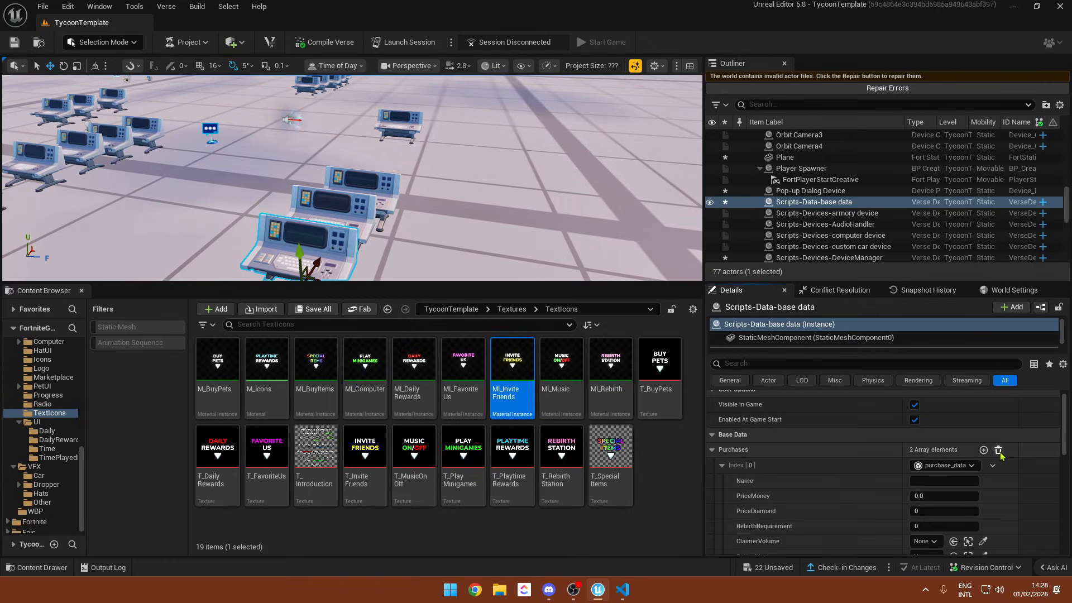
pyautogui.click(999, 451)
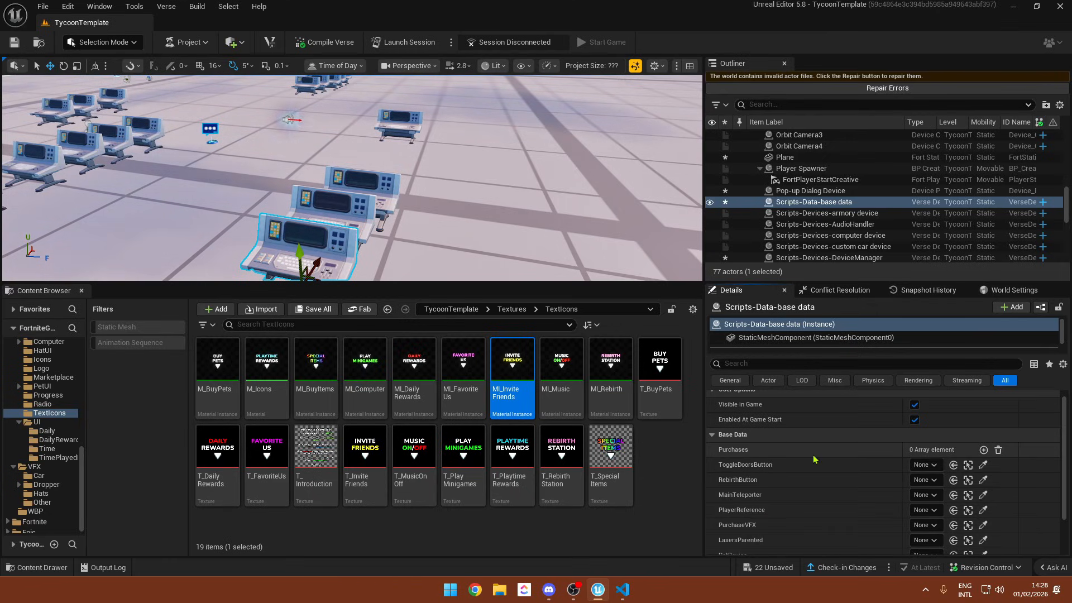
pyautogui.scroll(-1, 813, 459)
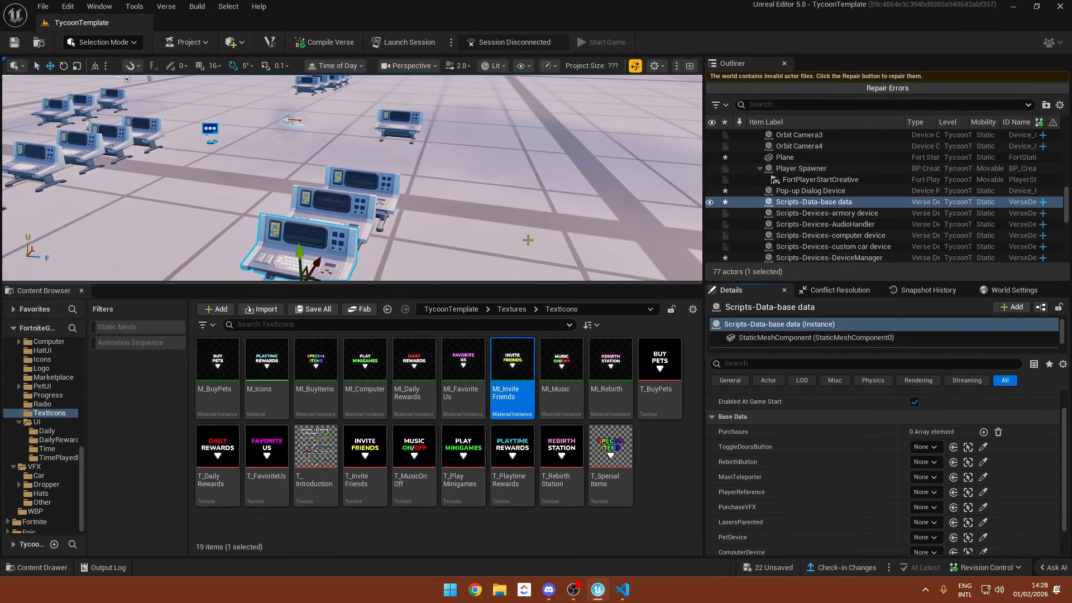
pyautogui.moveTo(527, 240); pyautogui.dragTo(512, 251, button='right')
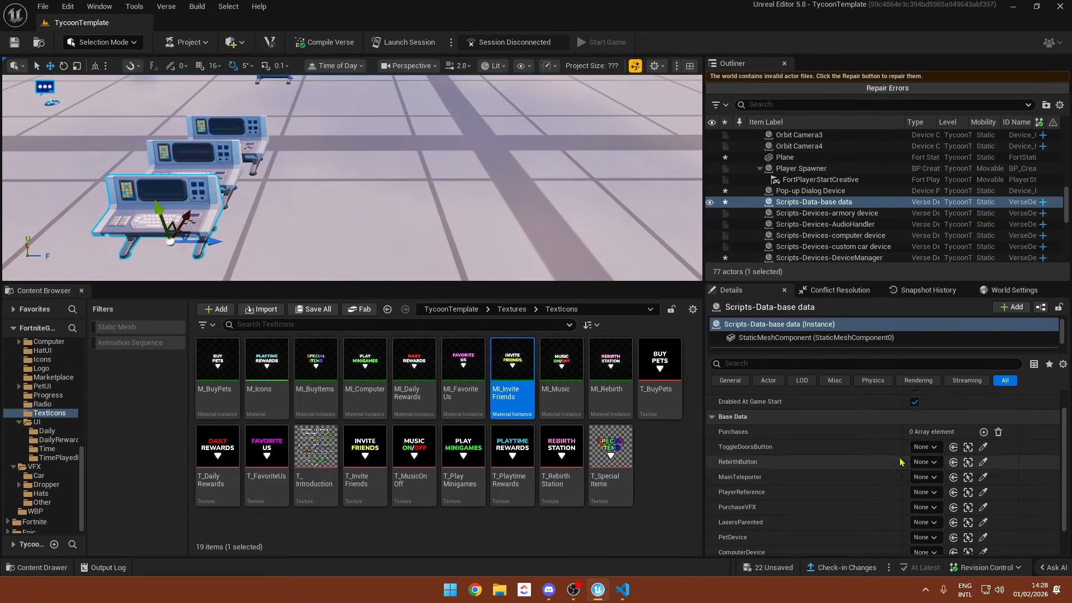
pyautogui.moveTo(521, 194); pyautogui.dragTo(506, 176, button='right')
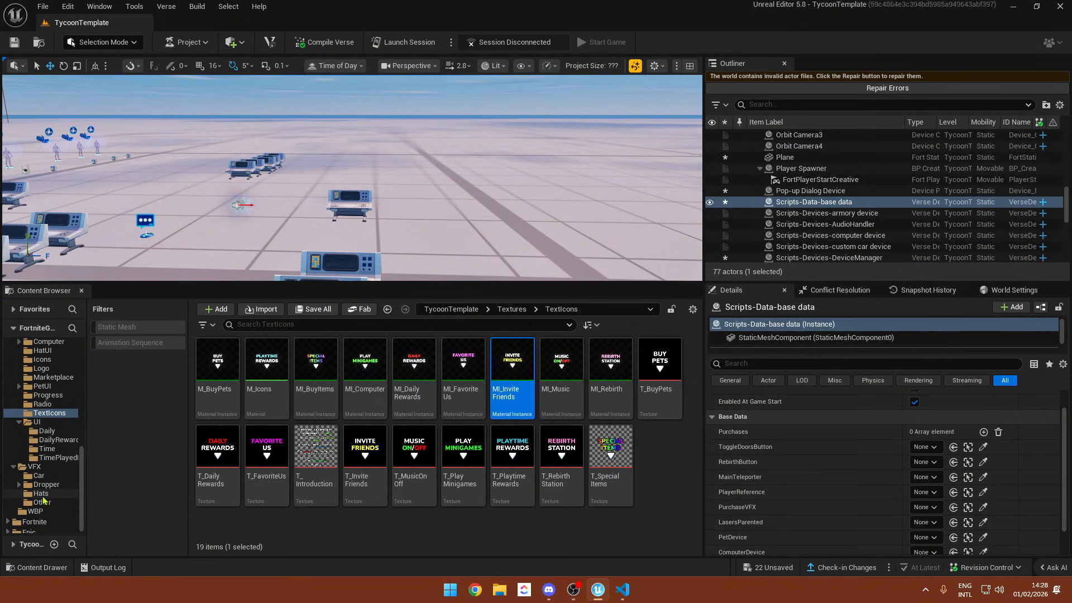
pyautogui.scroll(10, 43, 501)
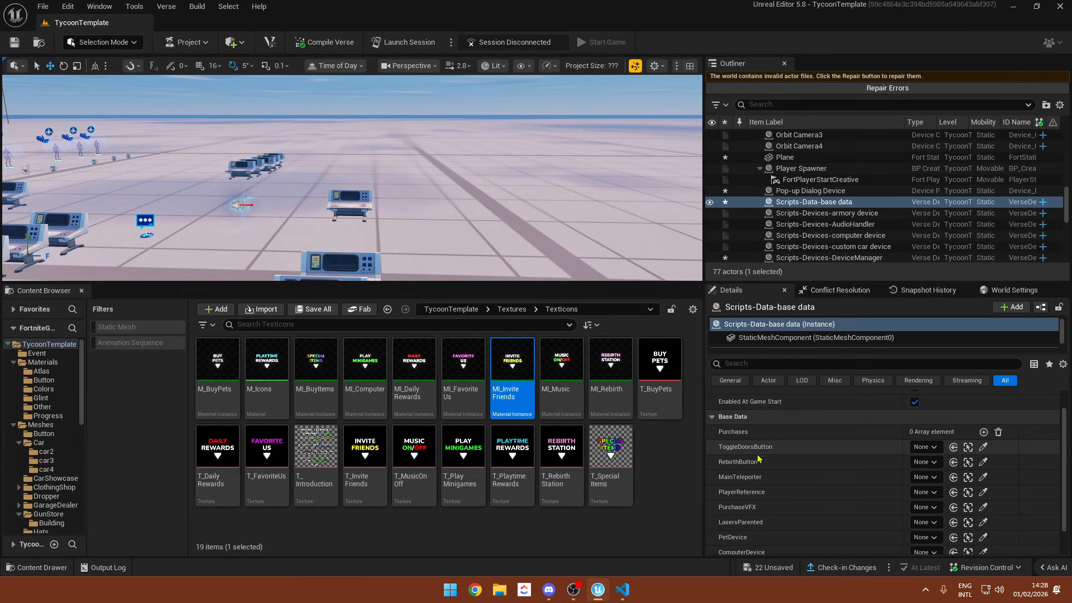
pyautogui.press('w')
pyautogui.moveTo(491, 206); pyautogui.dragTo(418, 237, button='right')
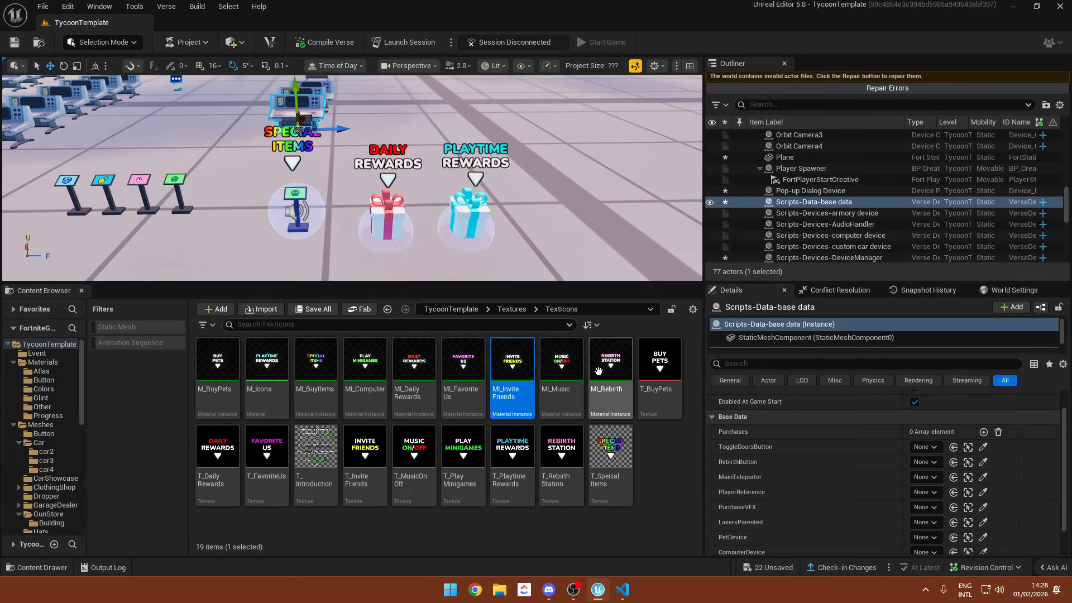
# - Duplicate the Teleporter device and place the copy on the open floor beside the row of consoles
pyautogui.moveTo(211, 447)
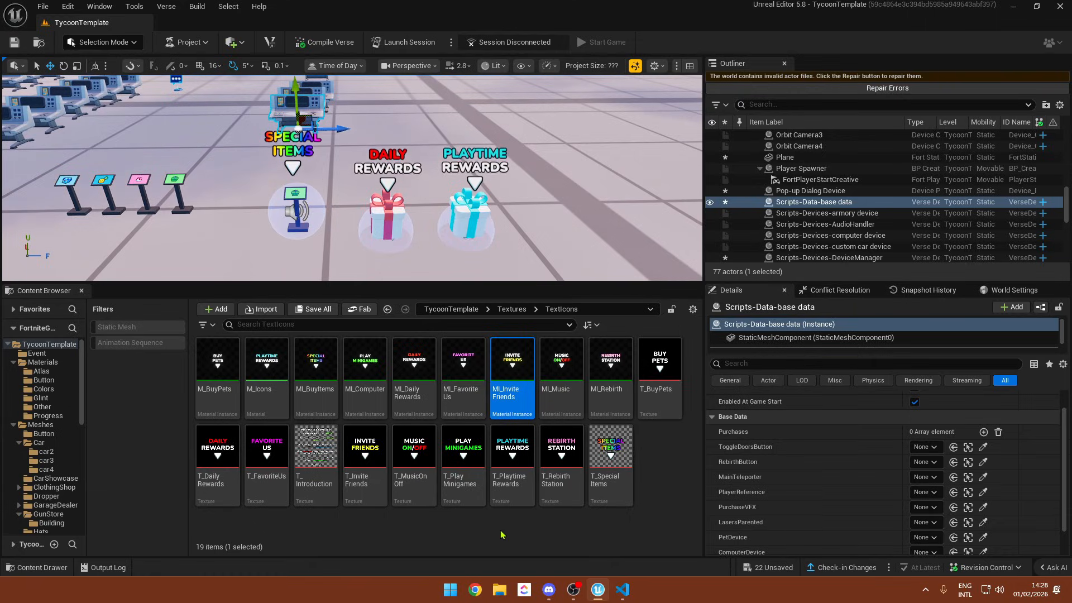
pyautogui.moveTo(446, 212); pyautogui.dragTo(408, 178, button='right')
pyautogui.press('w')
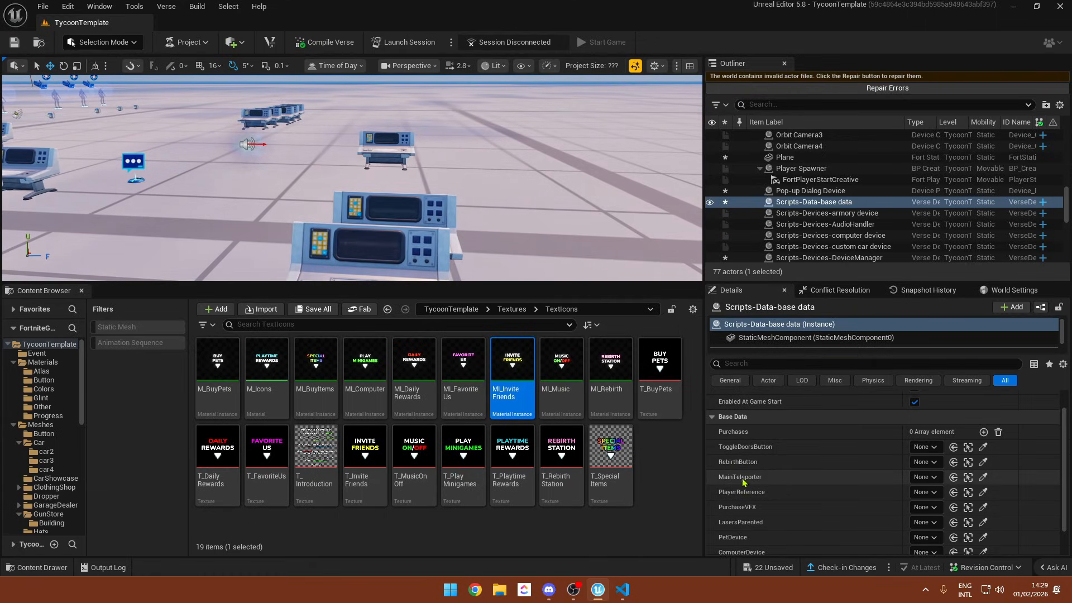
pyautogui.moveTo(401, 195); pyautogui.dragTo(446, 195, button='right')
pyautogui.press('s')
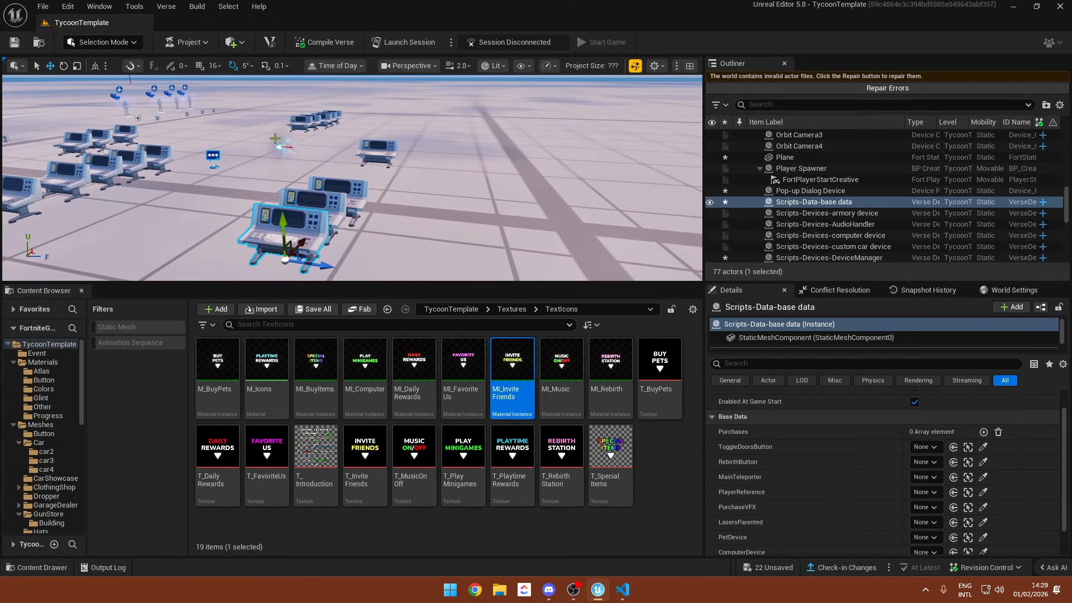
pyautogui.click(272, 135)
pyautogui.moveTo(272, 135); pyautogui.dragTo(302, 154, button='right')
pyautogui.press('s')
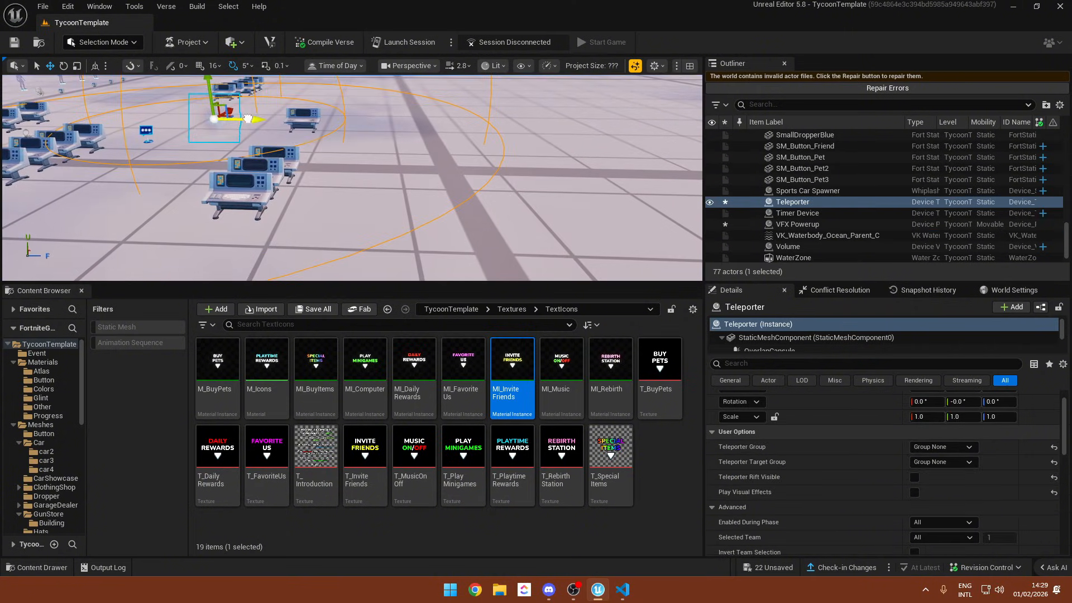
pyautogui.keyDown('alt'); pyautogui.moveTo(248, 119); pyautogui.dragTo(510, 184); pyautogui.keyUp('alt')
pyautogui.press('f')
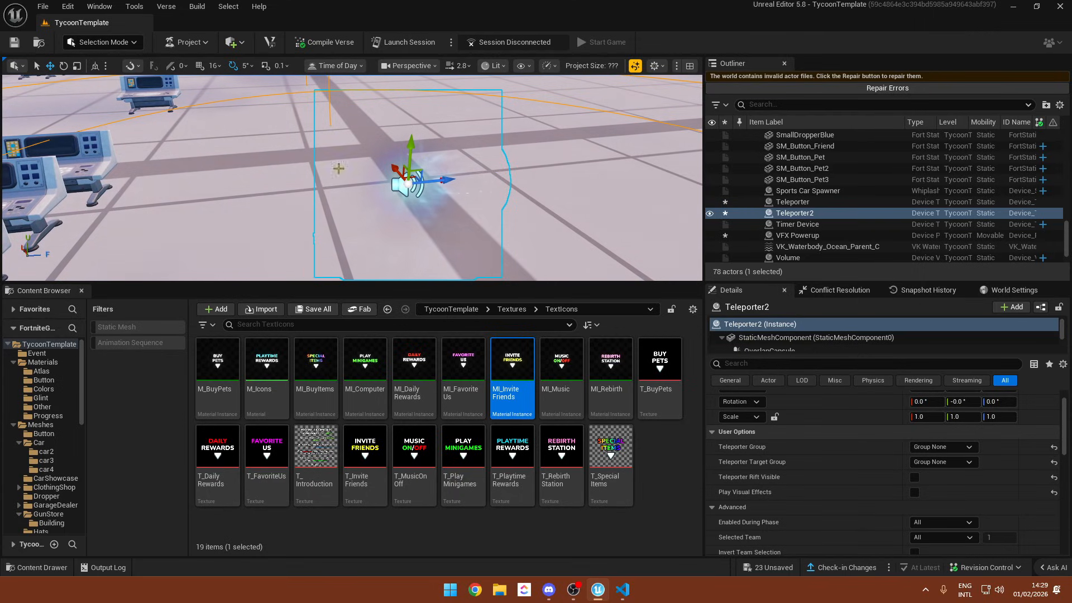
pyautogui.scroll(-5, 370, 119)
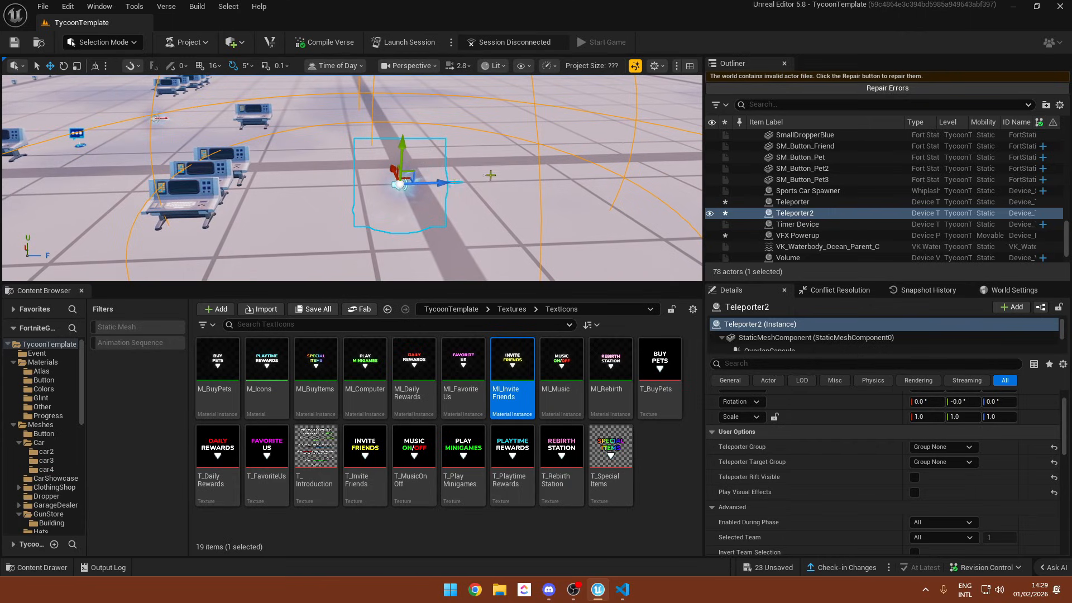
# - Select the base data device and assign Teleporter2 as its MainTeleporter
pyautogui.click(201, 202)
pyautogui.press('w')
pyautogui.moveTo(373, 158); pyautogui.dragTo(327, 158, button='right')
pyautogui.click(925, 477)
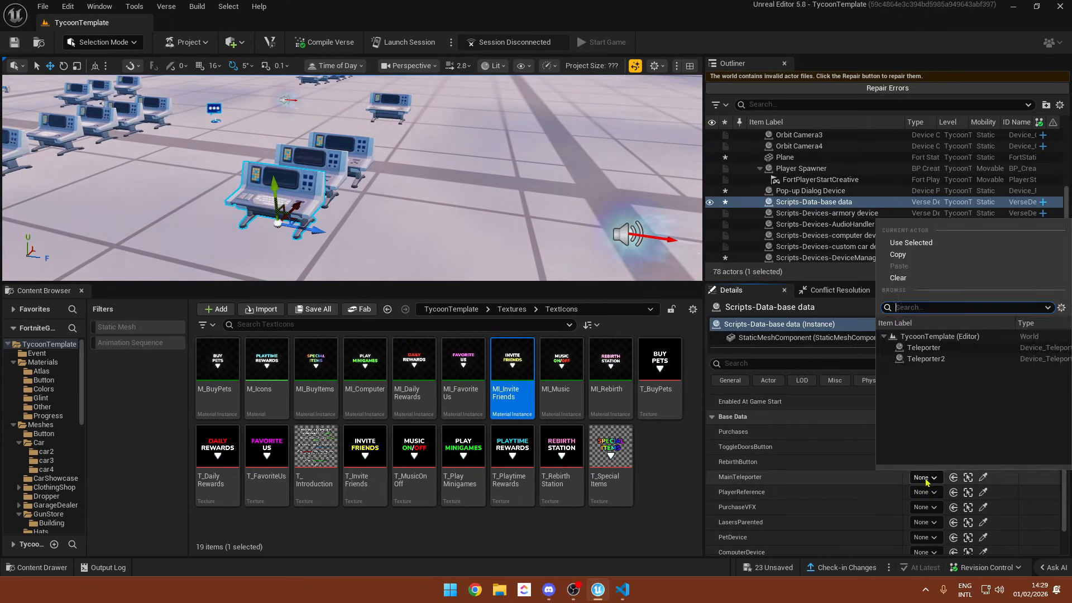
pyautogui.click(921, 346)
# - Try moving Teleporter2 across the floor, and undo the move
pyautogui.click(642, 237)
pyautogui.moveTo(642, 237); pyautogui.dragTo(687, 234, button='right')
pyautogui.press('s')
pyautogui.moveTo(432, 105)
pyautogui.mouseDown(button='right')
pyautogui.moveTo(441, 112)
pyautogui.moveTo(438, 81)
pyautogui.moveTo(452, 120)
pyautogui.moveTo(431, 106)
pyautogui.mouseUp(button='right')
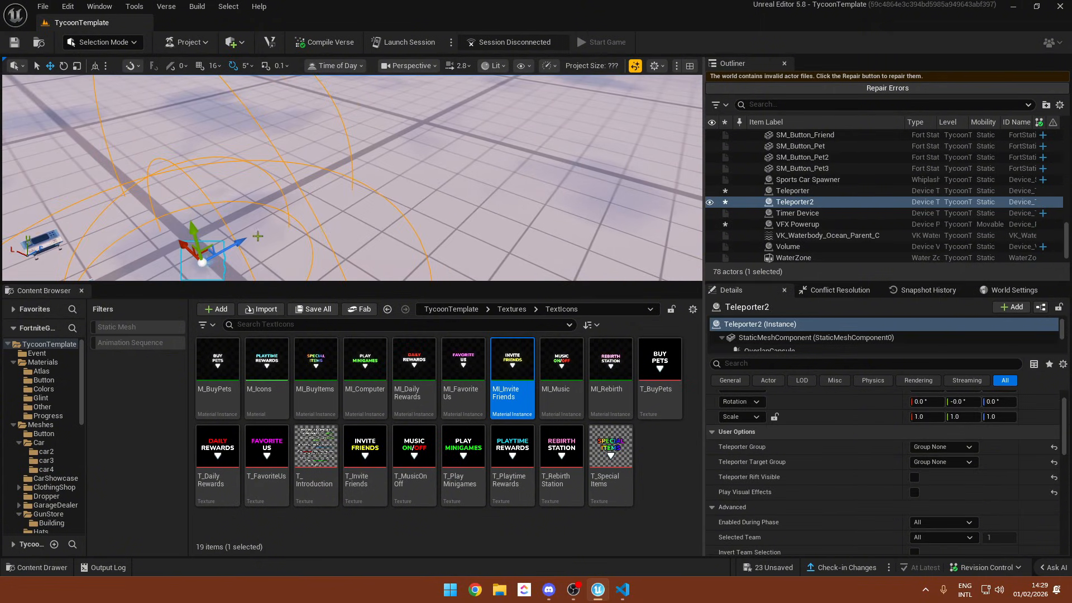
pyautogui.moveTo(258, 237); pyautogui.dragTo(378, 160)
pyautogui.moveTo(331, 130); pyautogui.dragTo(279, 140, button='right')
pyautogui.hotkey('ctrl', 'z')
pyautogui.press('w')
# - Search the Fortnite content for the Player Reference device and place one on the open floor near Teleporter2
pyautogui.click(412, 179)
pyautogui.scroll(-1, 809, 441)
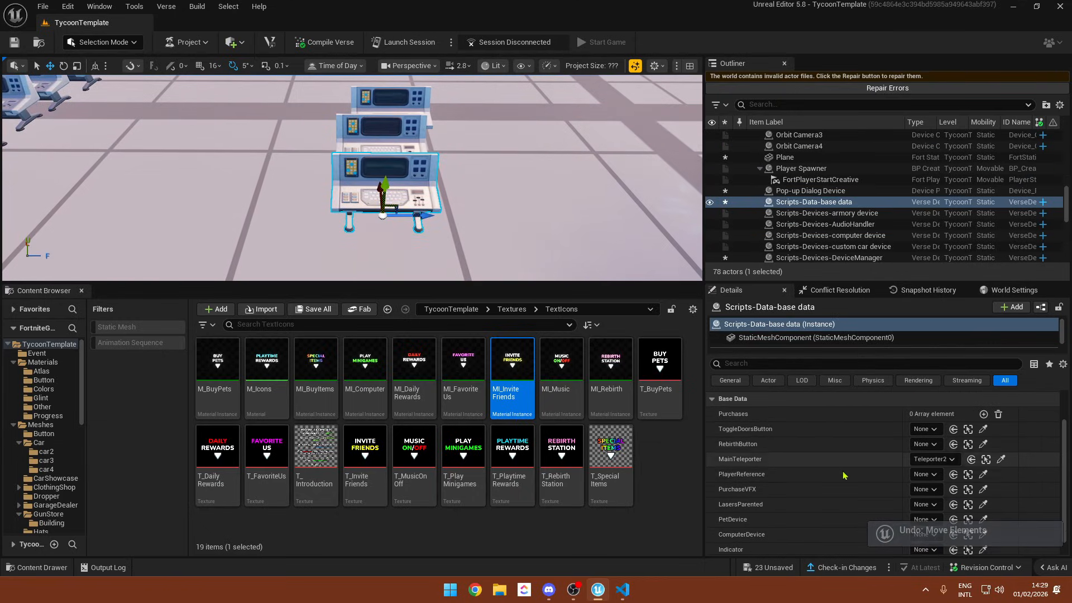
pyautogui.click(49, 344)
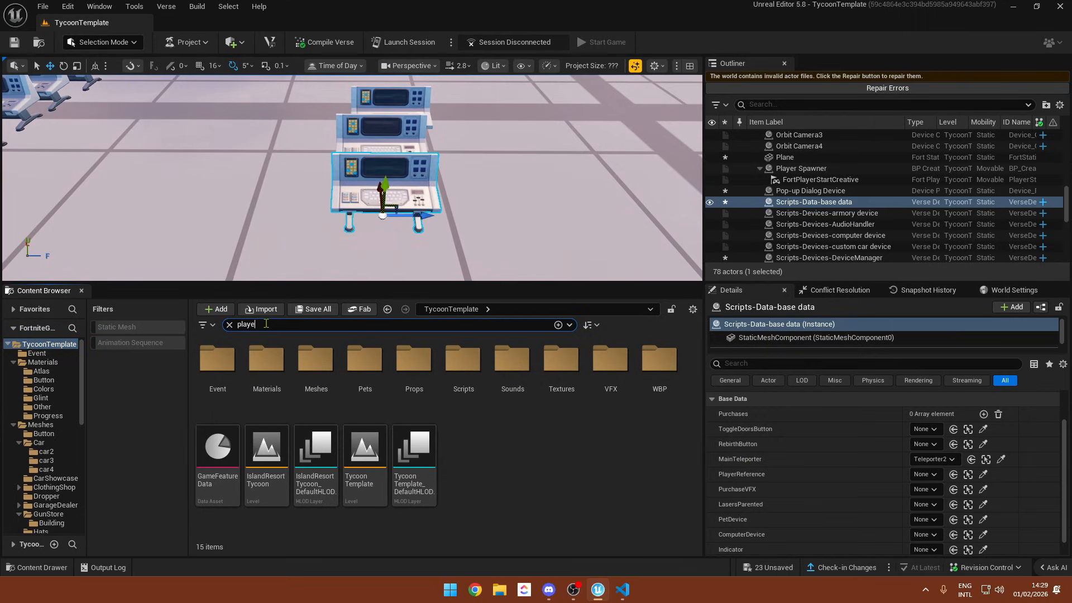
pyautogui.write('c')
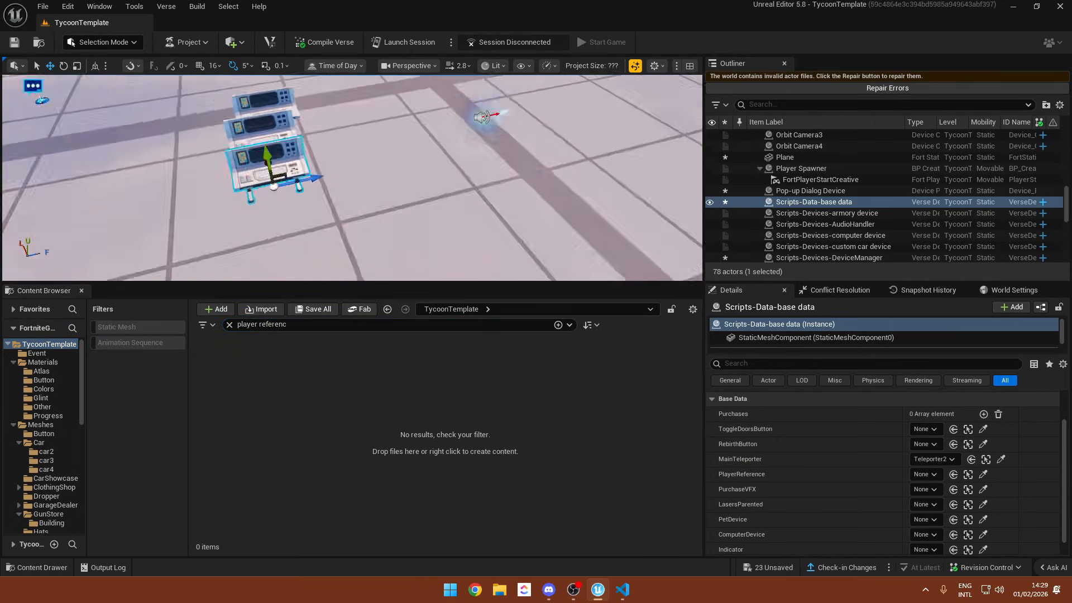
pyautogui.click(11, 343)
pyautogui.click(34, 355)
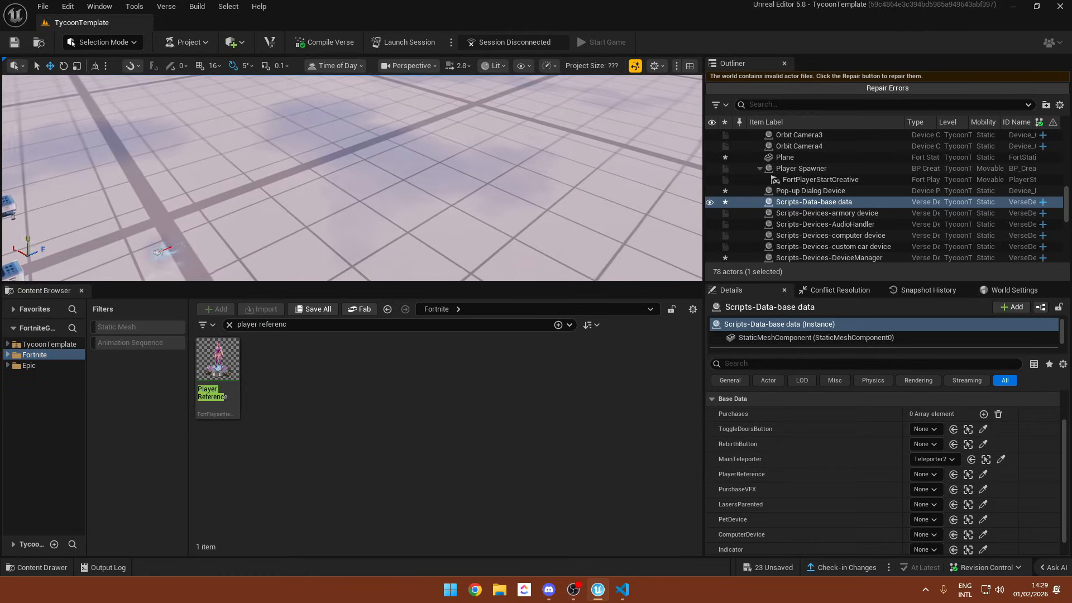
pyautogui.moveTo(216, 416); pyautogui.dragTo(314, 239)
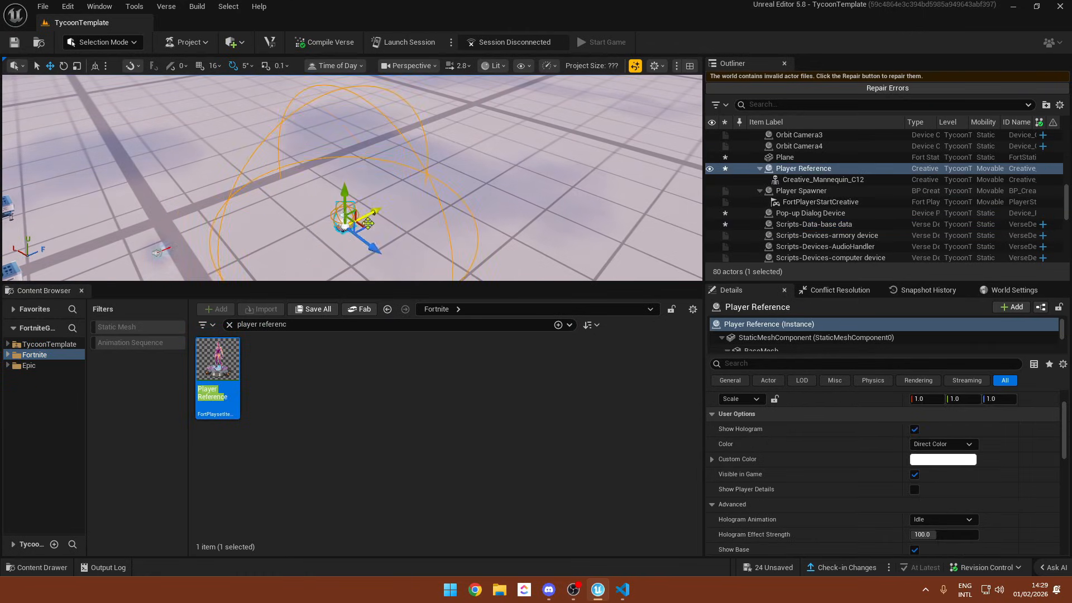
# - Scale the Player Reference device up uniformly to about 2.56
pyautogui.press('f')
pyautogui.press('r')
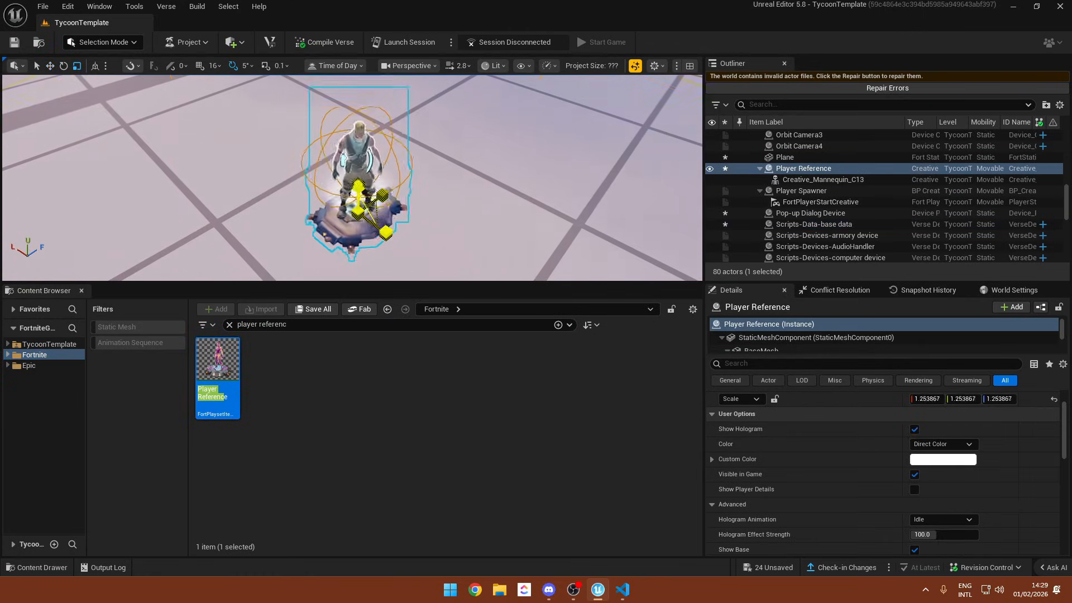
pyautogui.moveTo(358, 210); pyautogui.dragTo(390, 184)
pyautogui.moveTo(391, 184)
pyautogui.mouseDown(button='right')
pyautogui.moveTo(357, 140)
pyautogui.moveTo(363, 168)
pyautogui.moveTo(391, 184)
pyautogui.mouseUp(button='right')
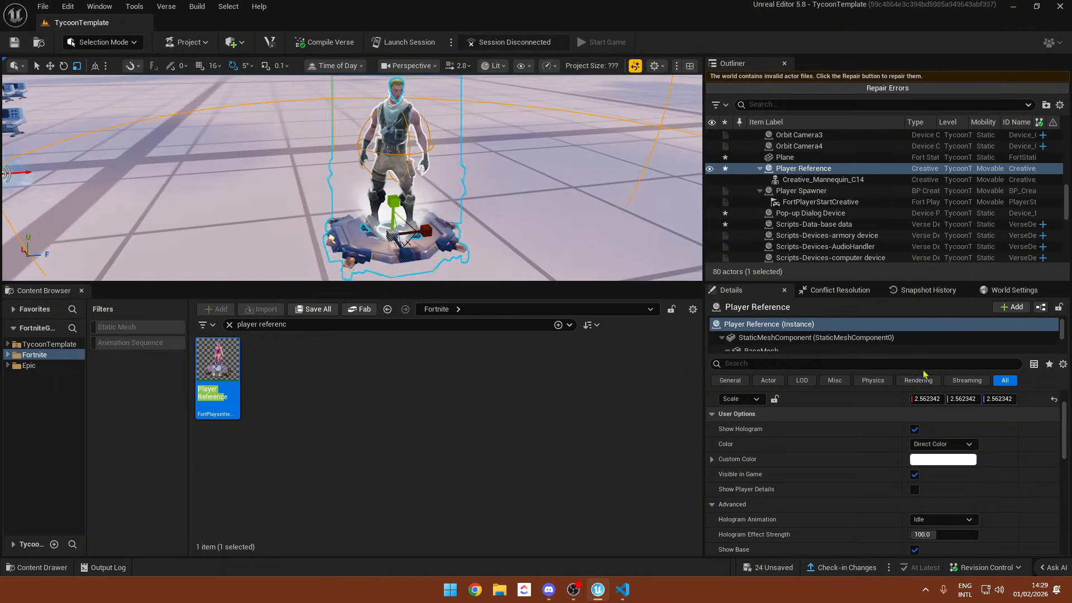
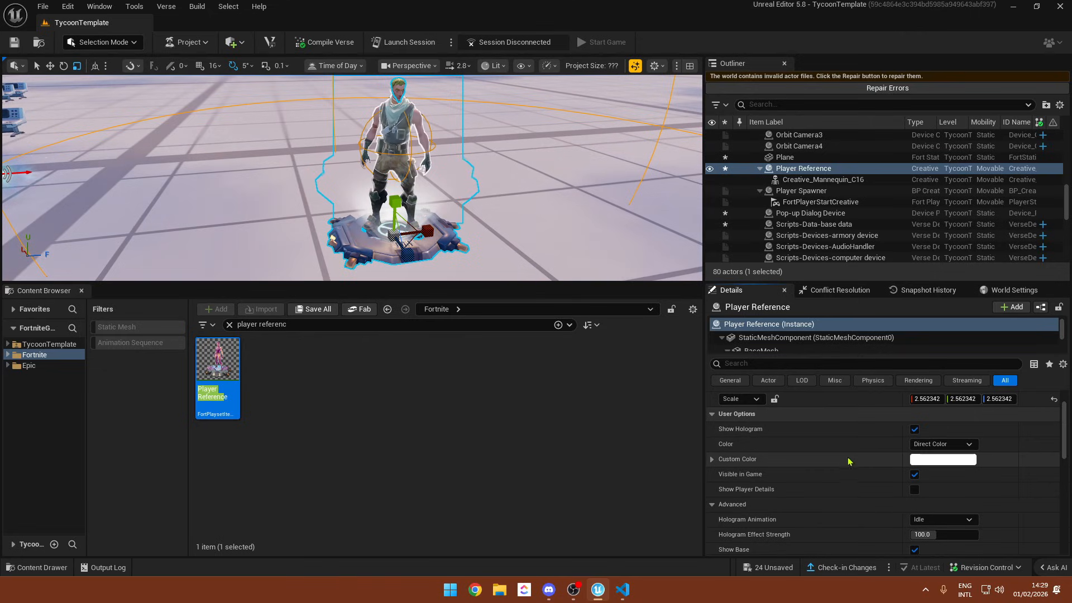
# - Turn on Show Player Details for the Player Reference device
pyautogui.scroll(-2, 860, 468)
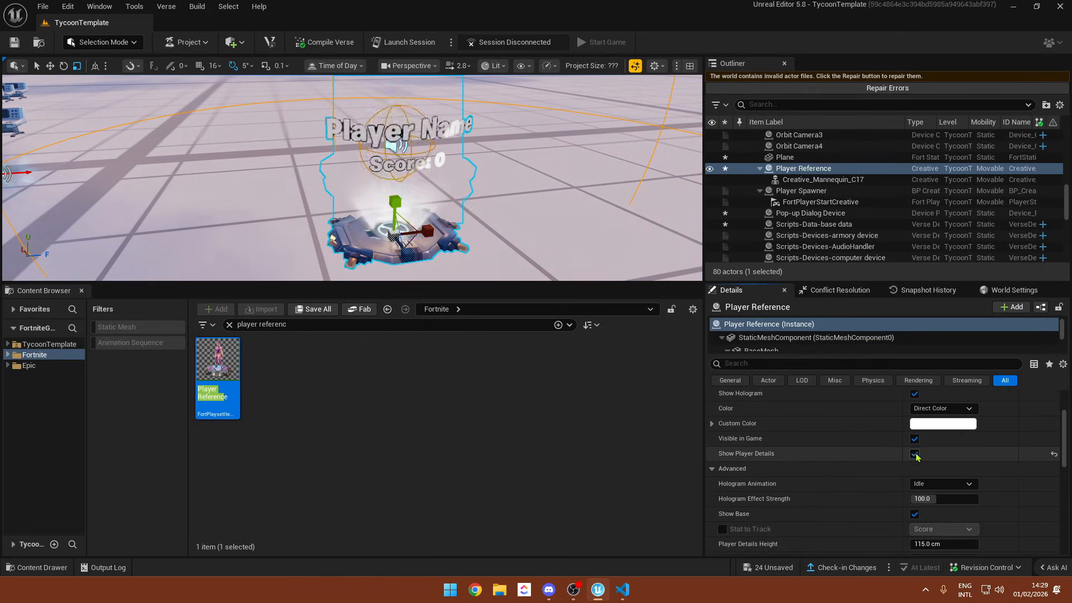
pyautogui.scroll(-2, 915, 457)
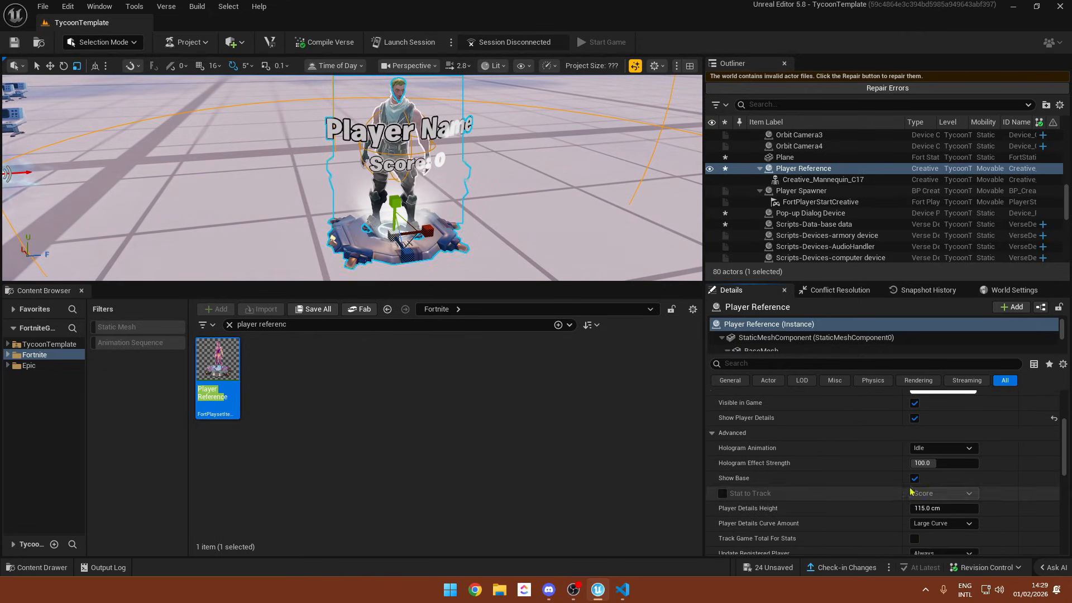
pyautogui.scroll(-2, 876, 473)
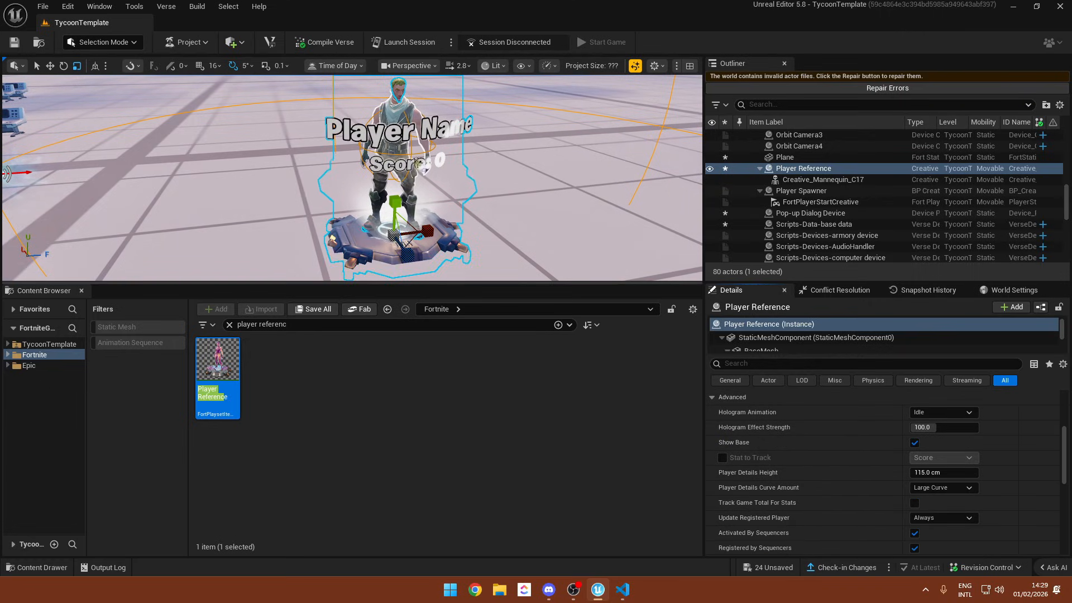
# - Set the Player Reference's Hologram Animation to Thumbs Up and its Hologram Effect Strength to 0
pyautogui.click(942, 412)
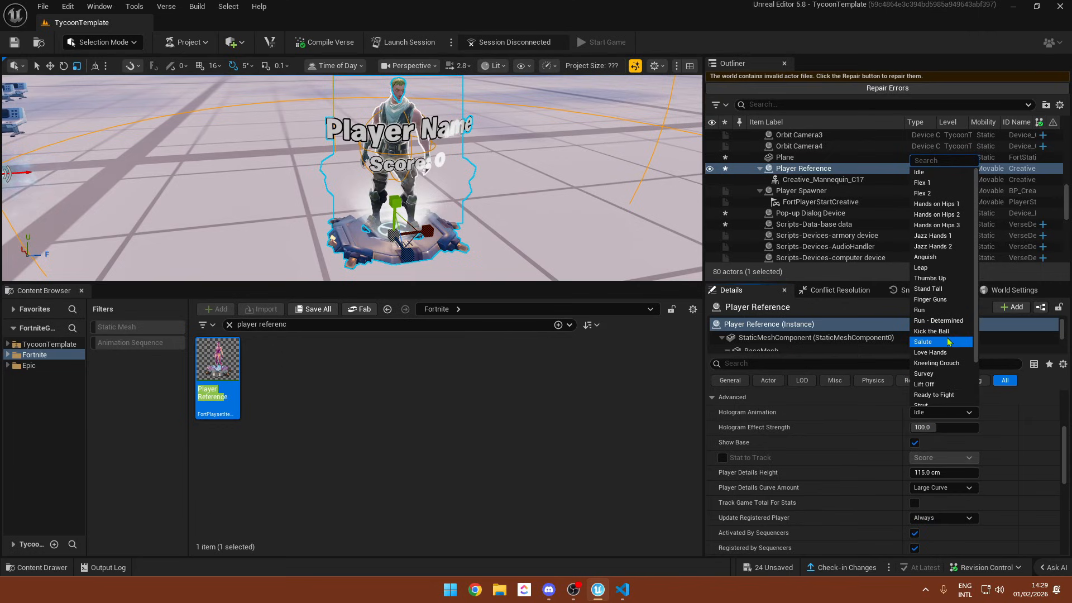
pyautogui.click(929, 182)
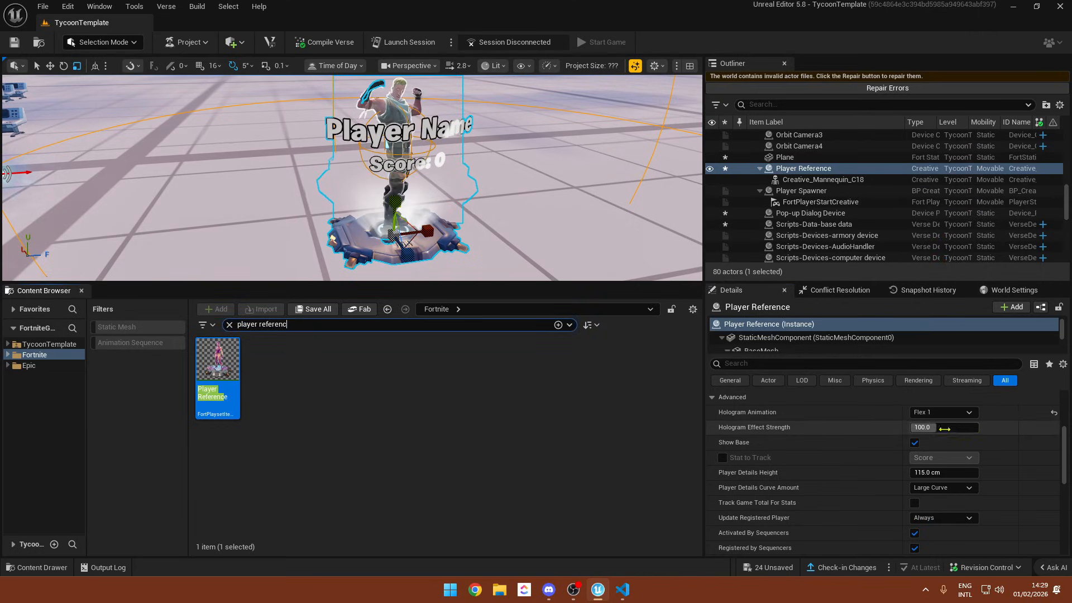
pyautogui.click(968, 412)
pyautogui.click(941, 278)
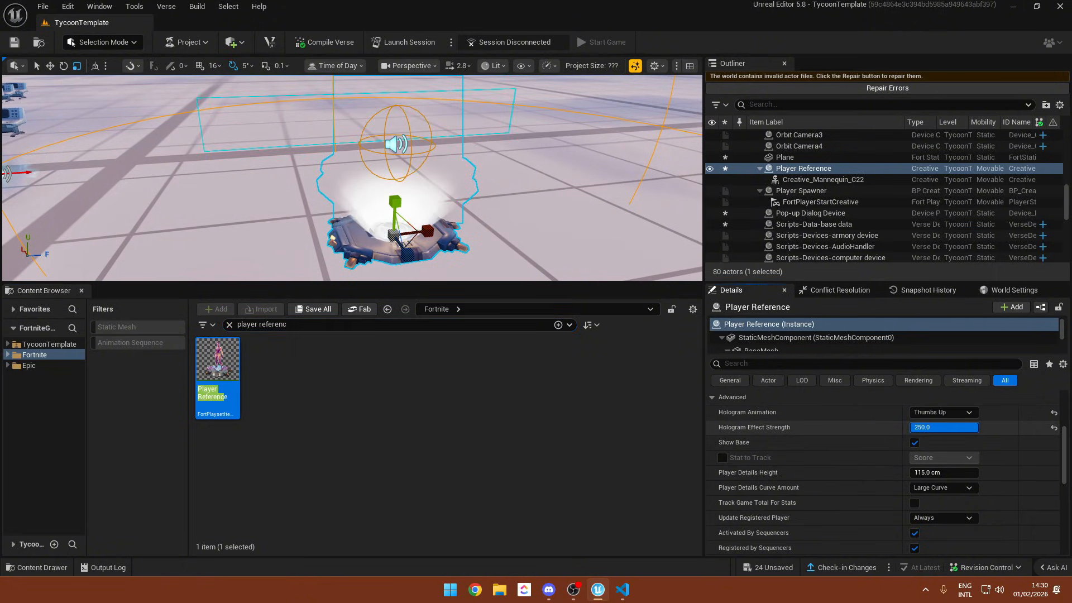
pyautogui.moveTo(923, 428); pyautogui.dragTo(922, 428)
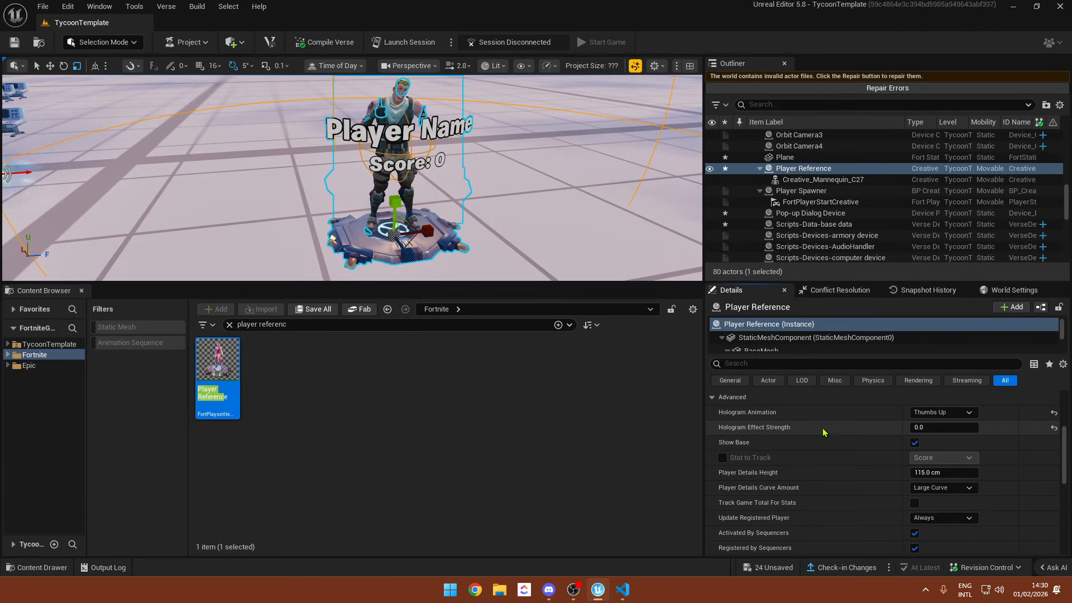
# - Raise the Player Details Height to about 222 cm and set the Player Details Curve Amount to No Curve
pyautogui.scroll(-2, 815, 442)
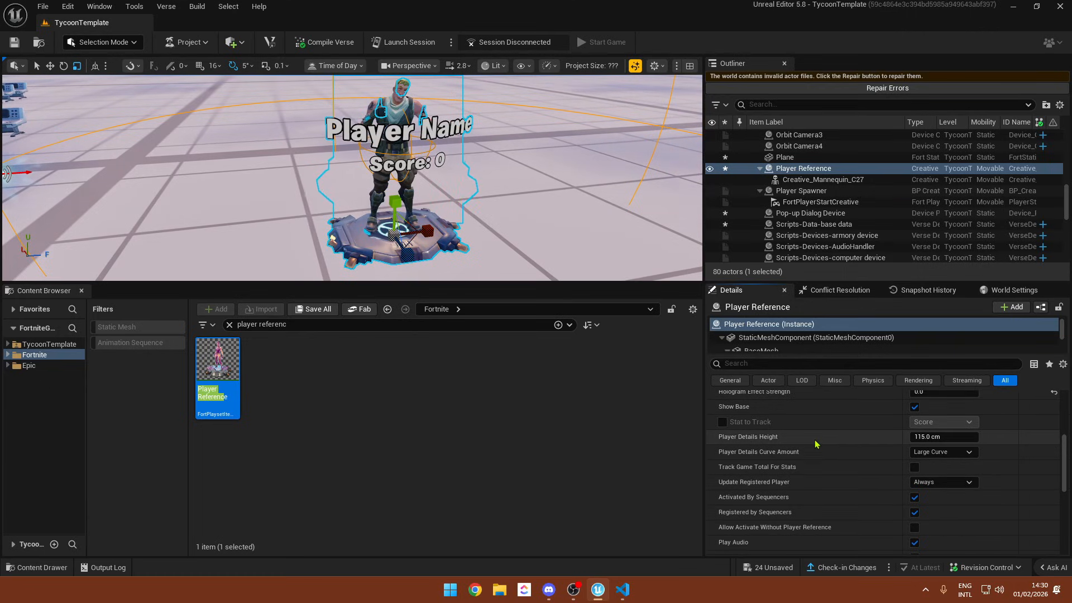
pyautogui.moveTo(931, 437); pyautogui.dragTo(932, 436)
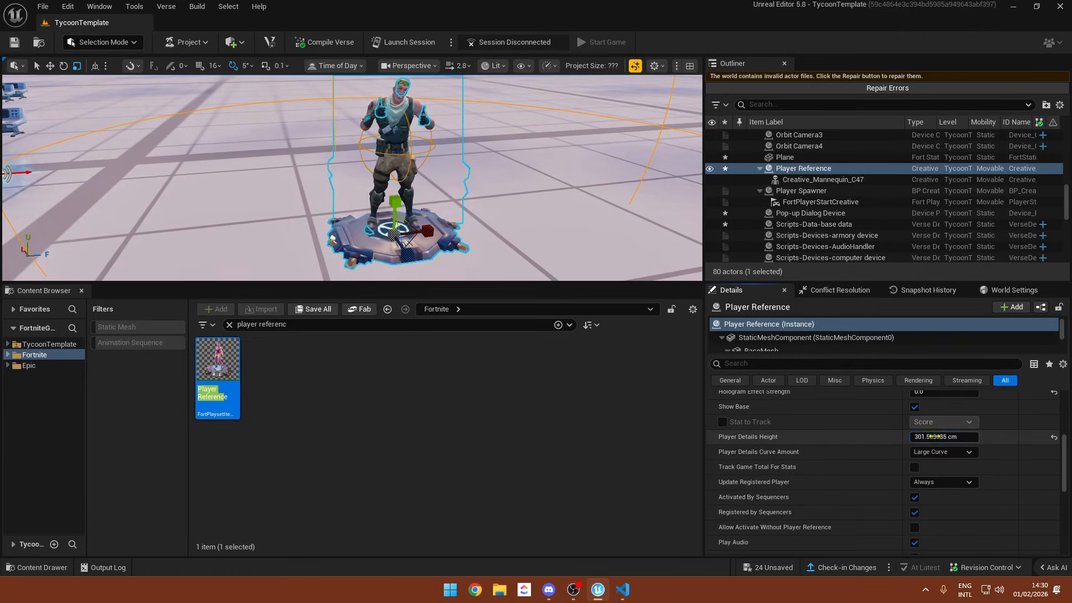
pyautogui.moveTo(597, 156); pyautogui.dragTo(597, 78, button='right')
pyautogui.moveTo(938, 436)
pyautogui.mouseDown()
pyautogui.moveTo(949, 436)
pyautogui.moveTo(927, 436)
pyautogui.mouseUp()
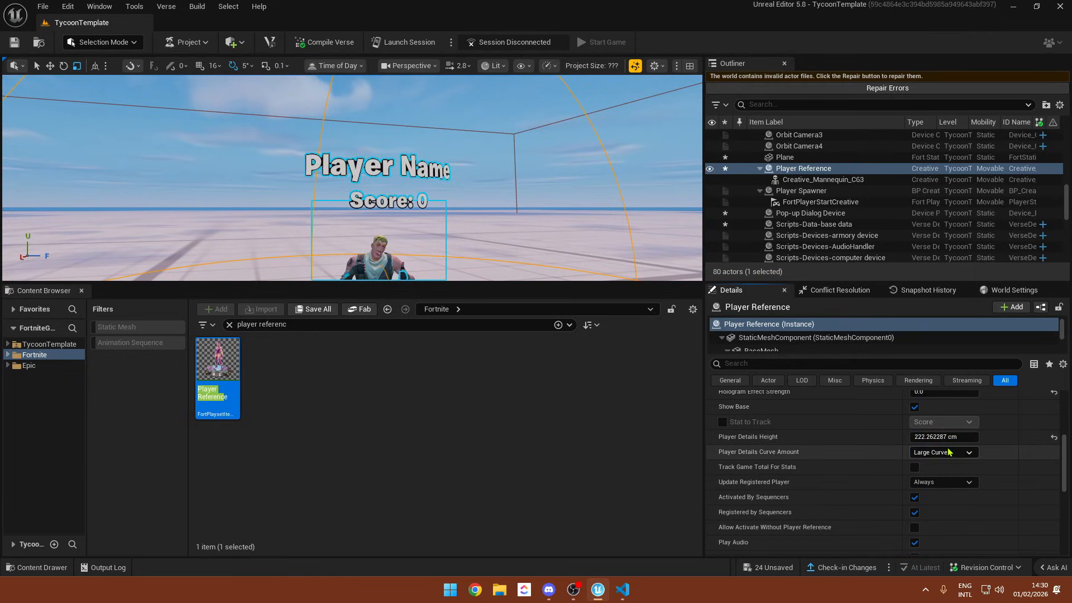
pyautogui.click(949, 452)
pyautogui.click(929, 462)
pyautogui.press('f')
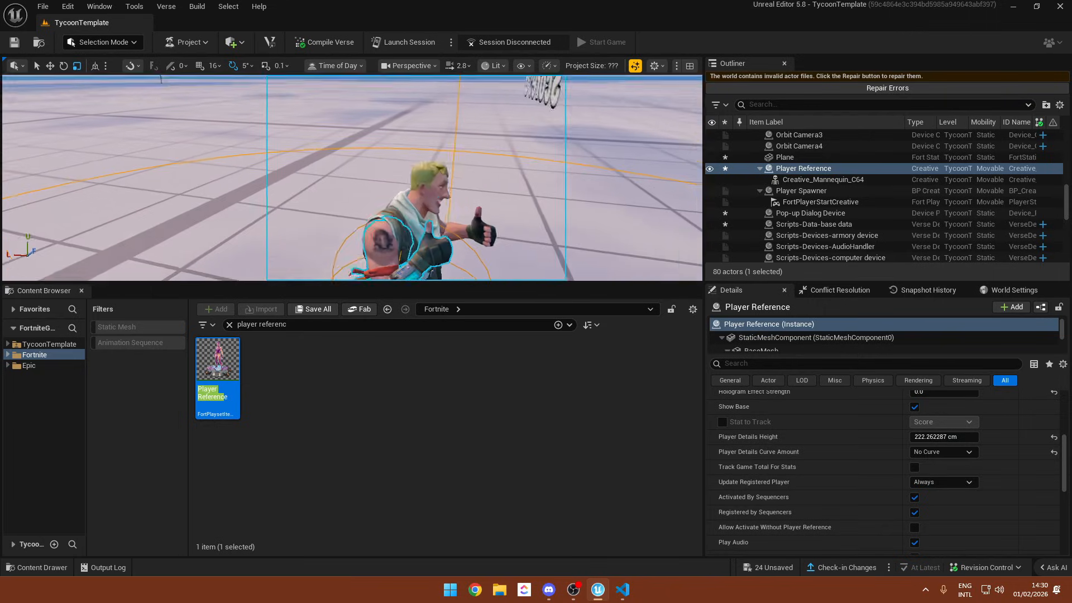
# - Turn off Play Audio for the Player Reference device
pyautogui.scroll(-4, 777, 467)
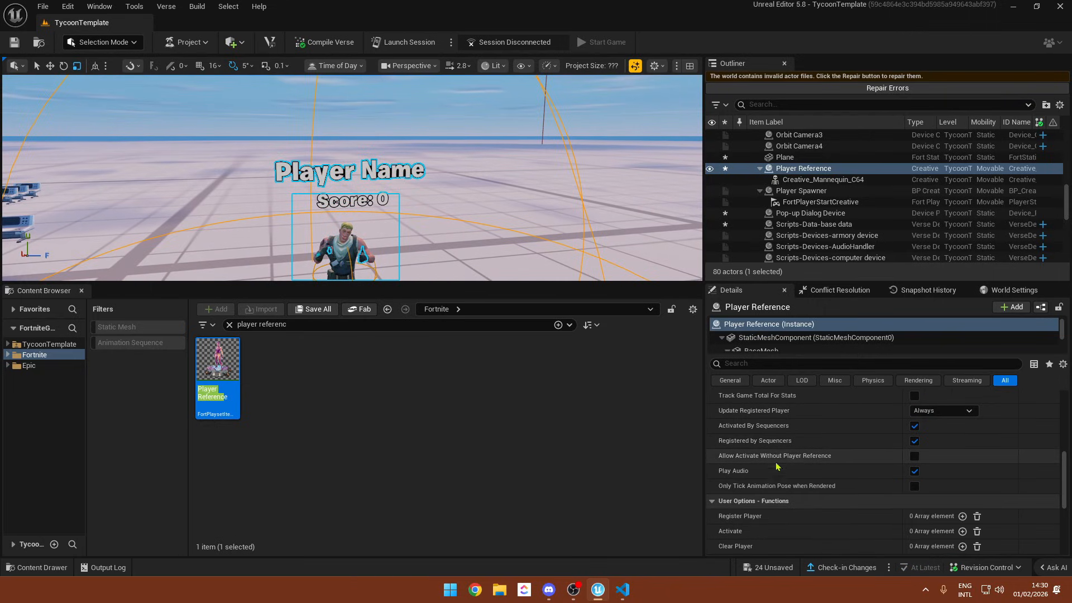
pyautogui.click(913, 470)
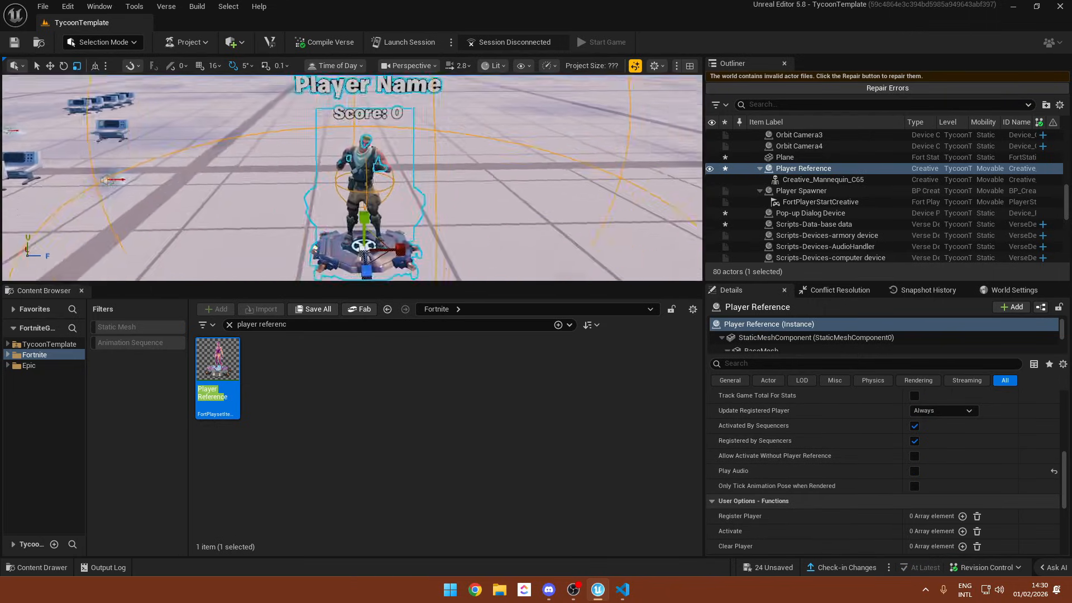
pyautogui.moveTo(352, 178); pyautogui.dragTo(340, 148, button='right')
# - Return to the row of consoles and select the computer device there
pyautogui.click(427, 203)
pyautogui.click(408, 198)
pyautogui.press('f')
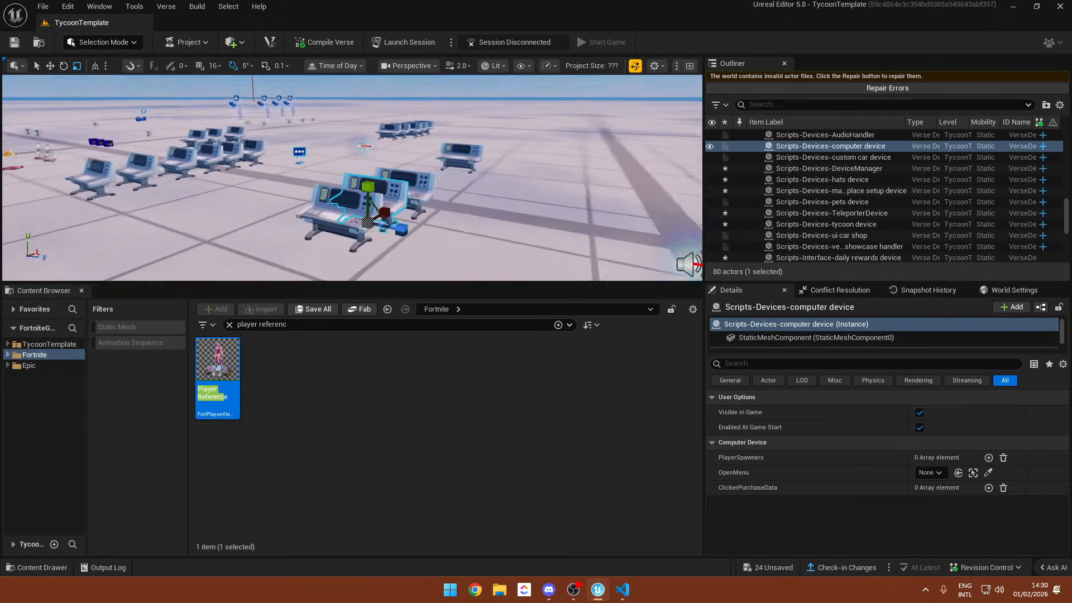
# - Assign the Player Reference device to the PlayerReference property of the Scripts-Data-base data device
pyautogui.click(332, 210)
pyautogui.scroll(-3, 809, 458)
pyautogui.click(933, 457)
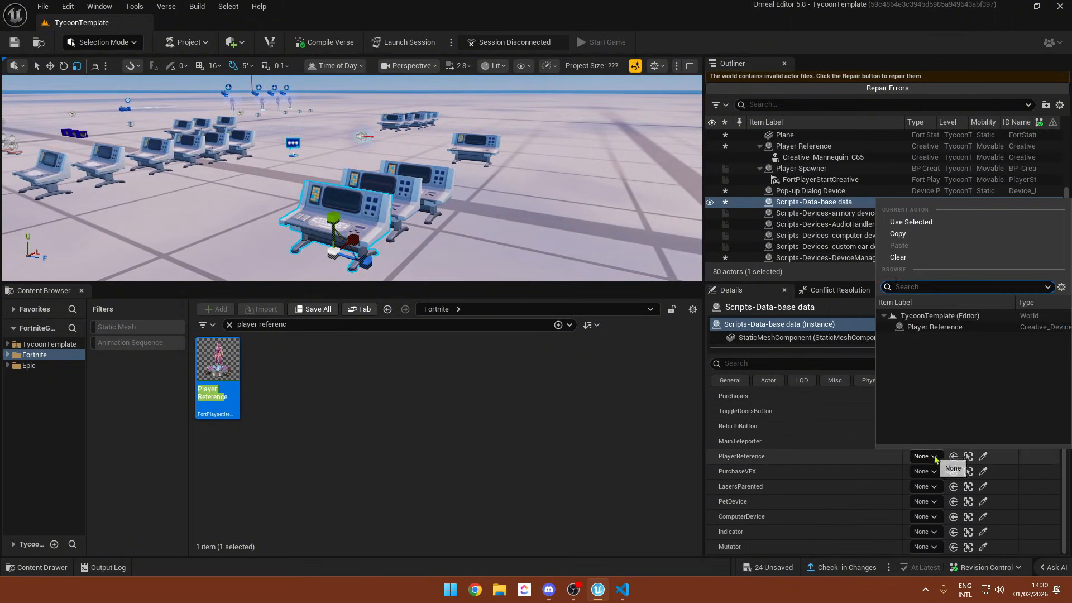
pyautogui.click(934, 326)
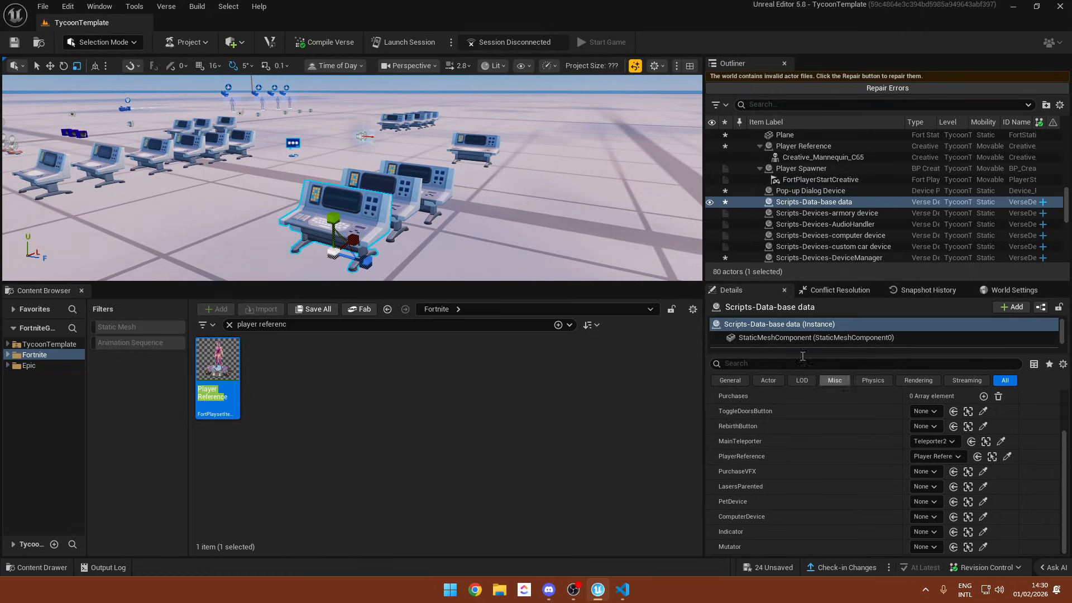
# - Find the VFX Spawner in the Fortnite content and place it on the floor beside the front console
pyautogui.moveTo(614, 224); pyautogui.dragTo(653, 240, button='right')
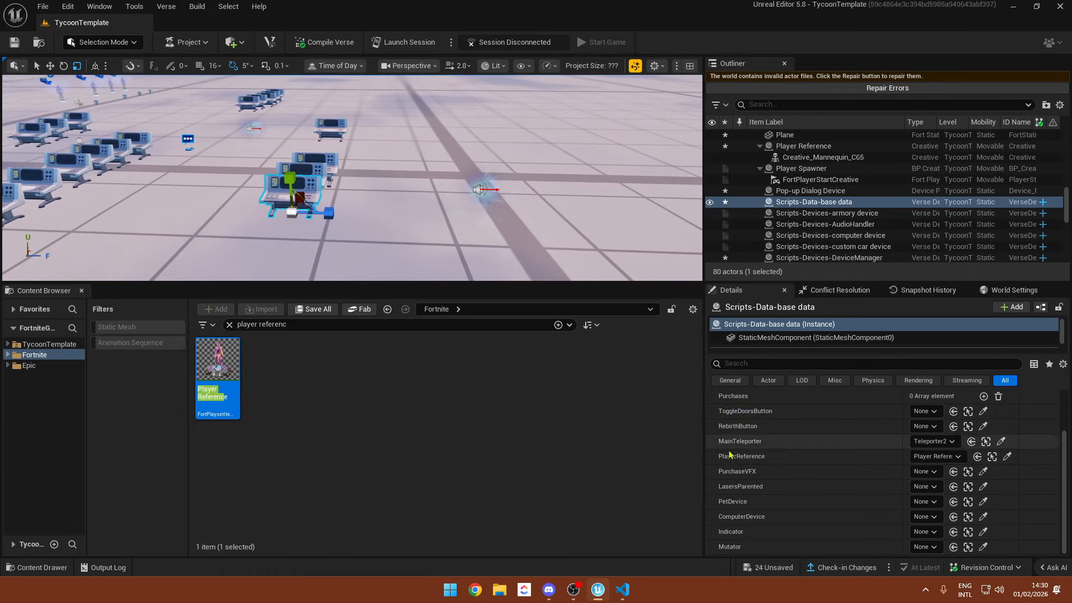
pyautogui.click(31, 345)
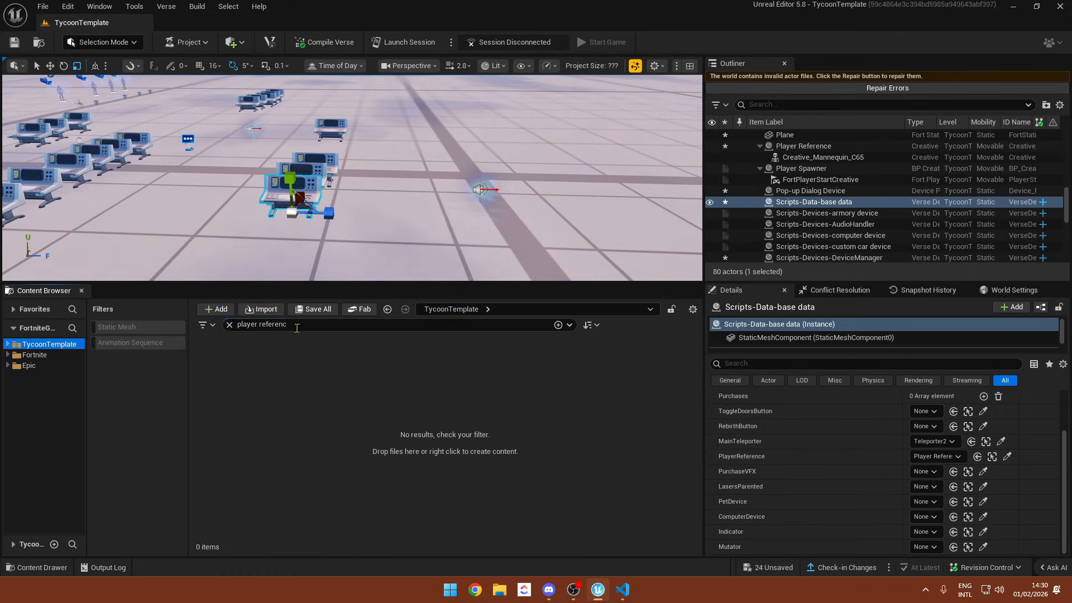
pyautogui.write('er')
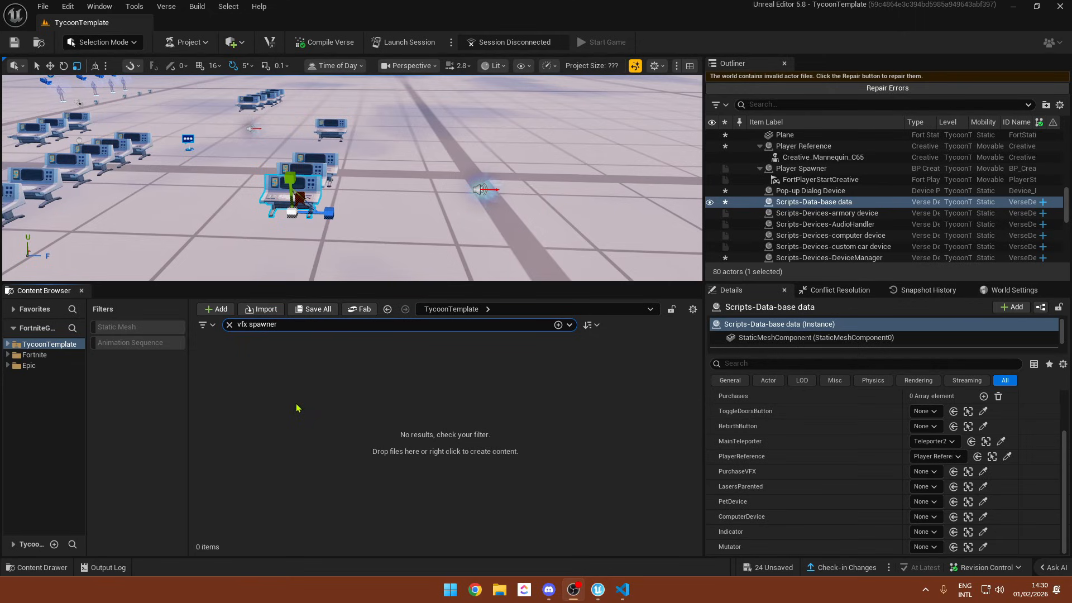
pyautogui.click(287, 389)
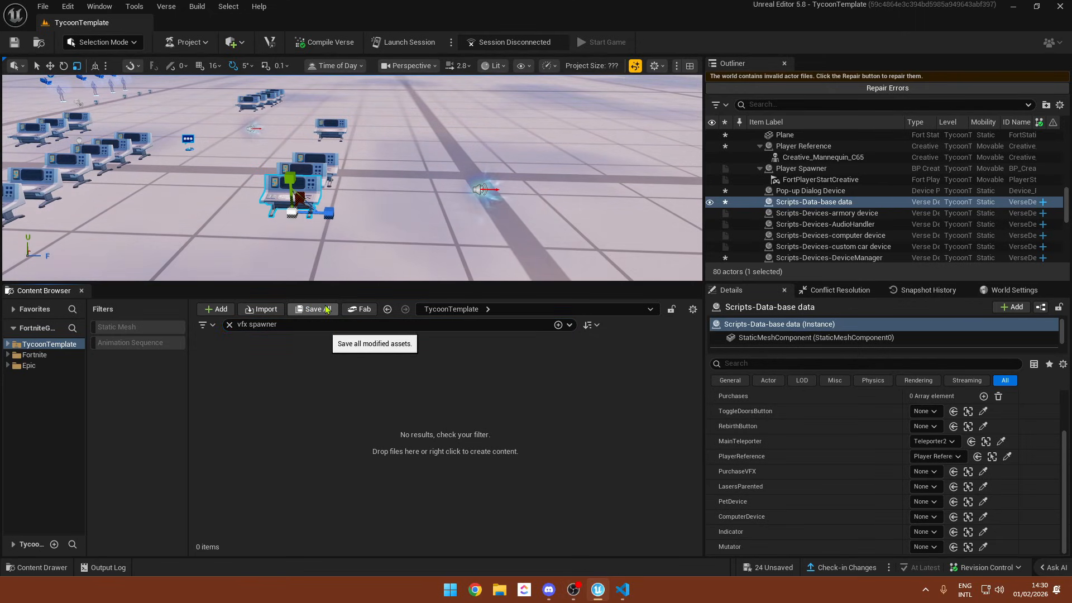
pyautogui.moveTo(457, 172); pyautogui.dragTo(453, 169, button='right')
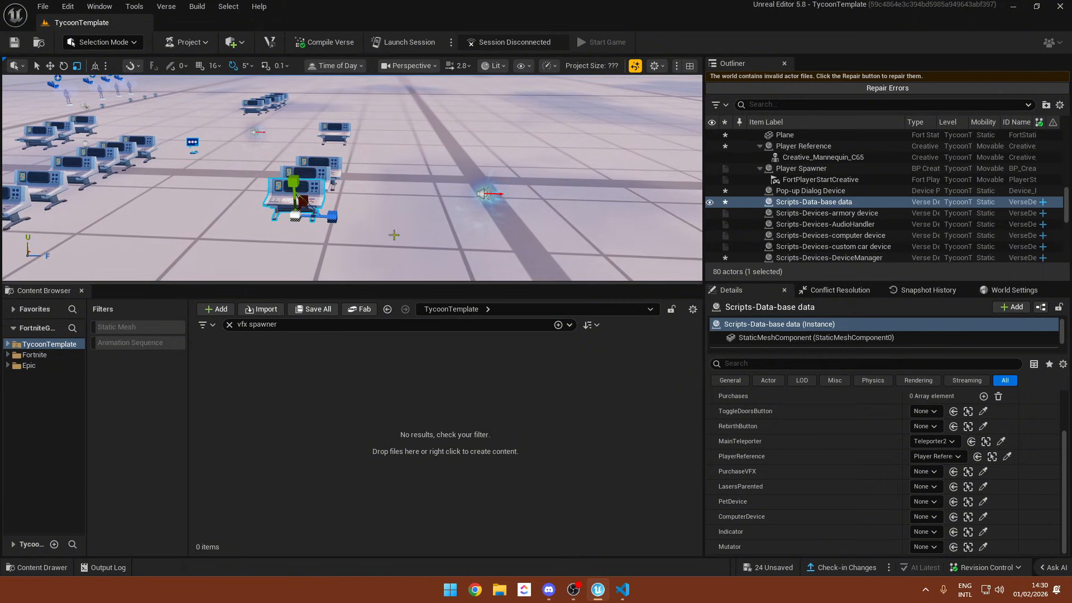
pyautogui.click(34, 355)
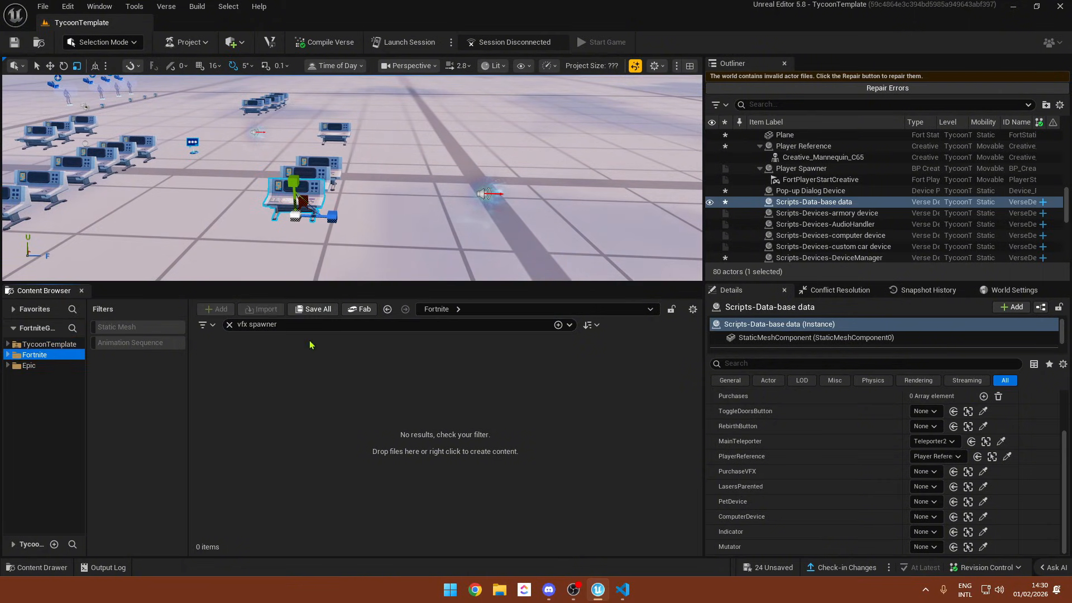
pyautogui.moveTo(217, 360); pyautogui.dragTo(406, 193)
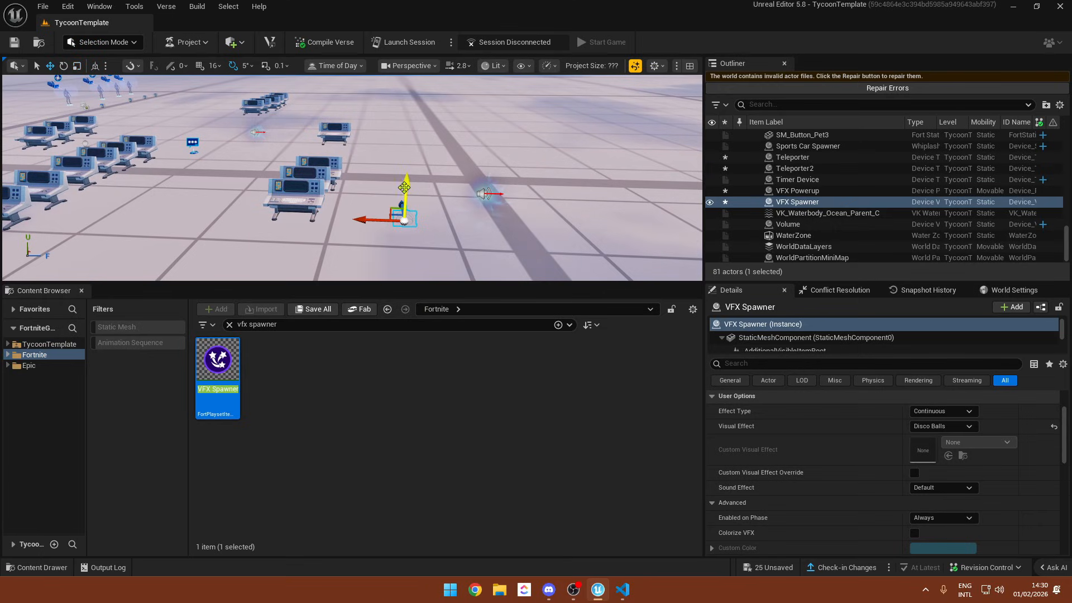
# - Set the VFX Spawner's effect type to Burst and override its visual effect with the custom NS_Purchase effect
pyautogui.scroll(1, 943, 441)
pyautogui.click(942, 446)
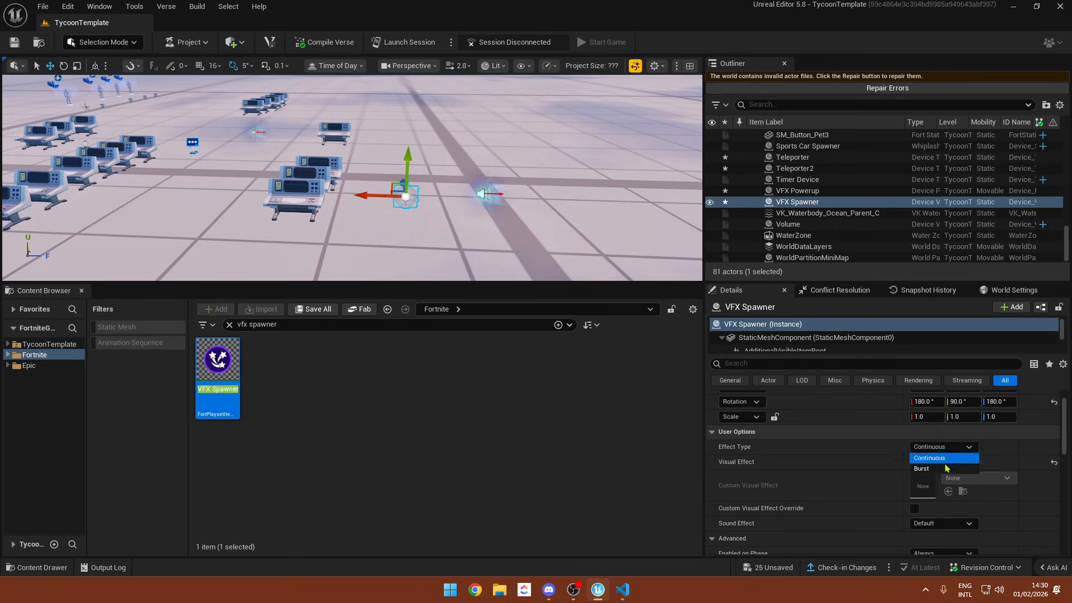
pyautogui.click(946, 469)
pyautogui.click(949, 461)
pyautogui.click(869, 489)
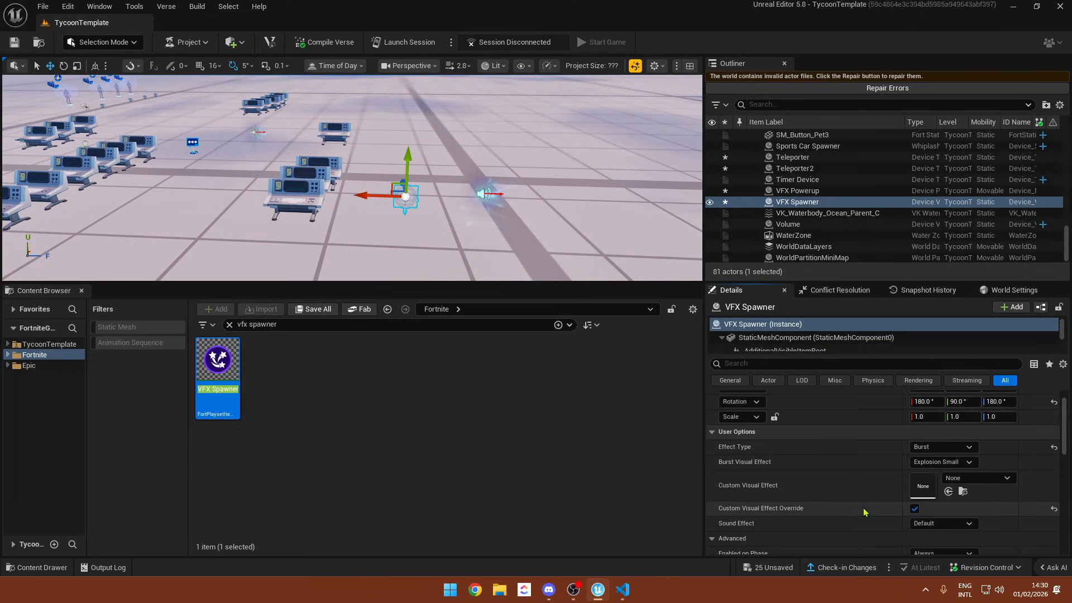
pyautogui.click(977, 477)
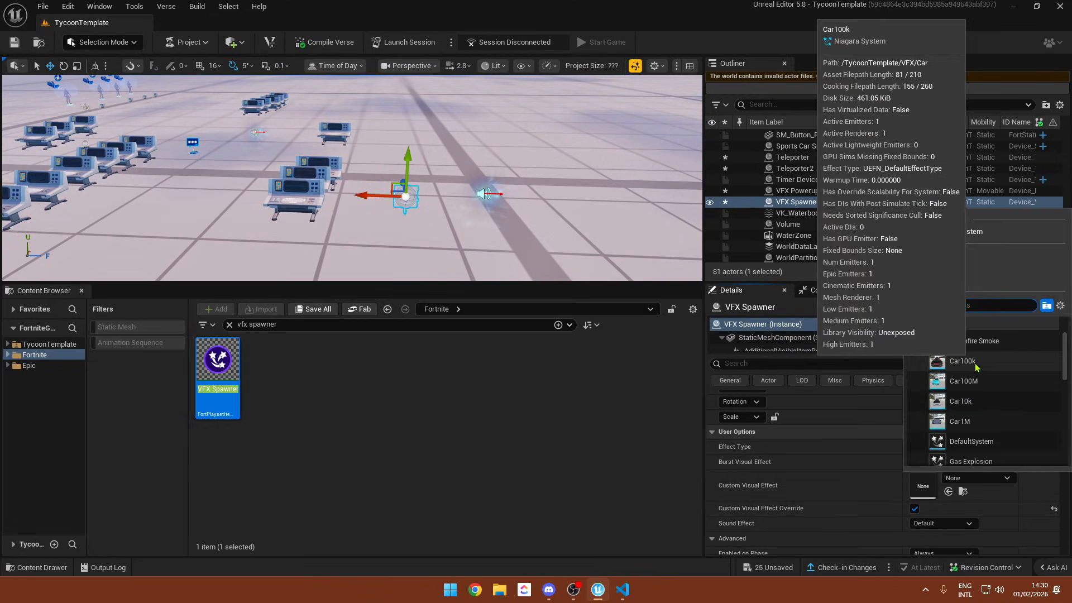
pyautogui.write('purchase')
pyautogui.click(965, 342)
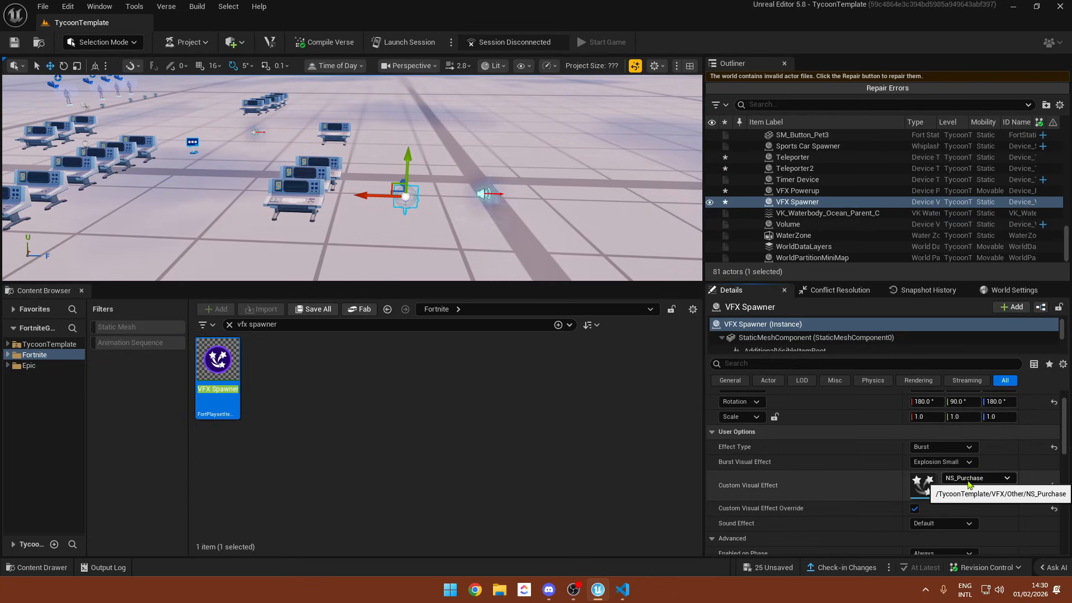
# - Set the VFX Spawner's sound effect to None and look through its advanced options
pyautogui.scroll(-4, 860, 486)
pyautogui.click(942, 452)
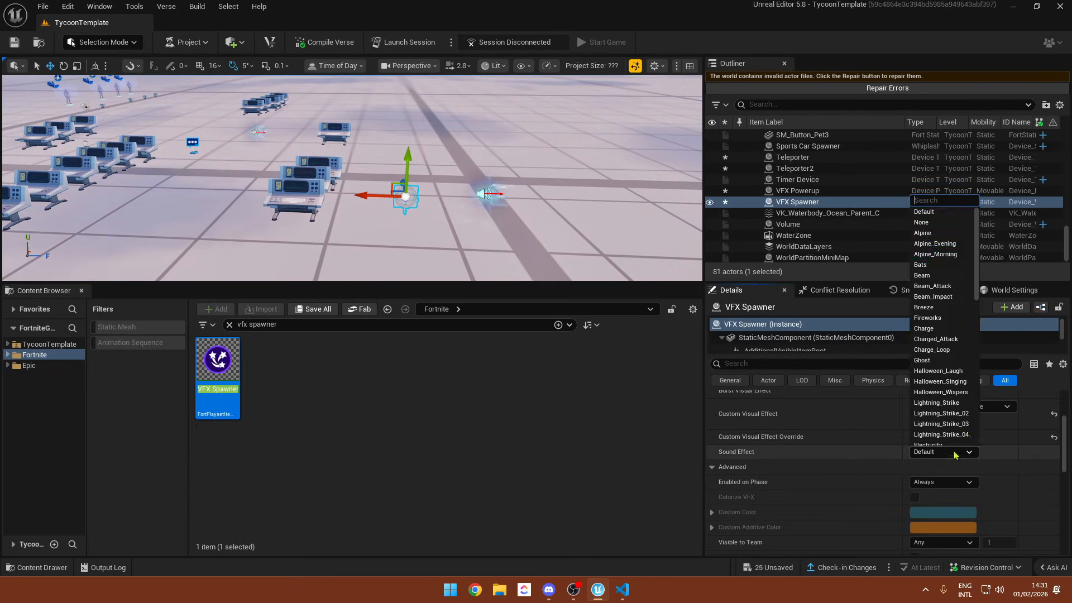
pyautogui.click(936, 223)
pyautogui.scroll(-6, 814, 459)
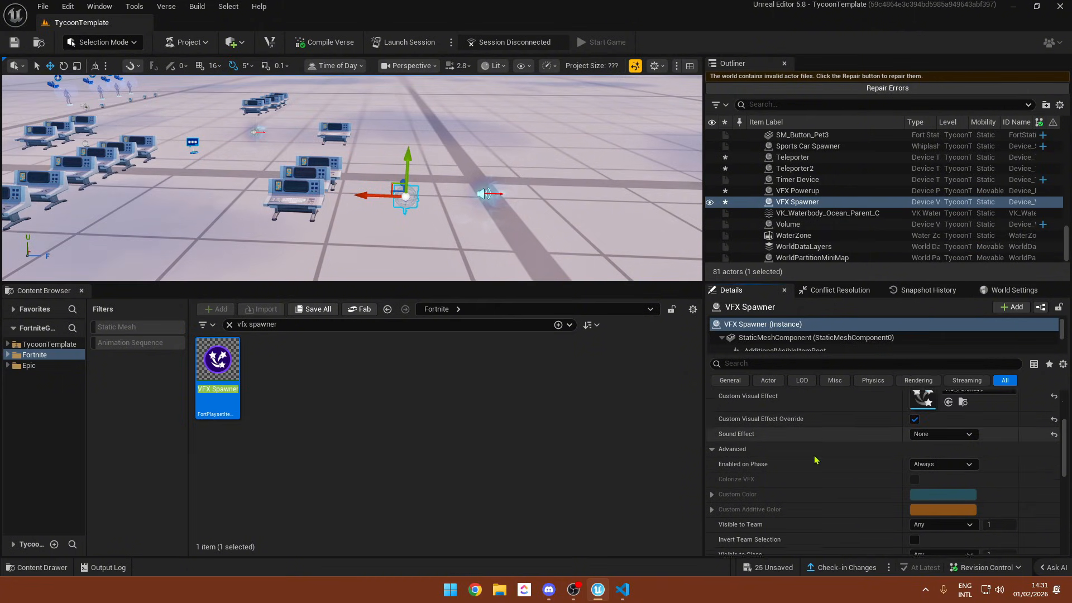
pyautogui.scroll(-2, 793, 485)
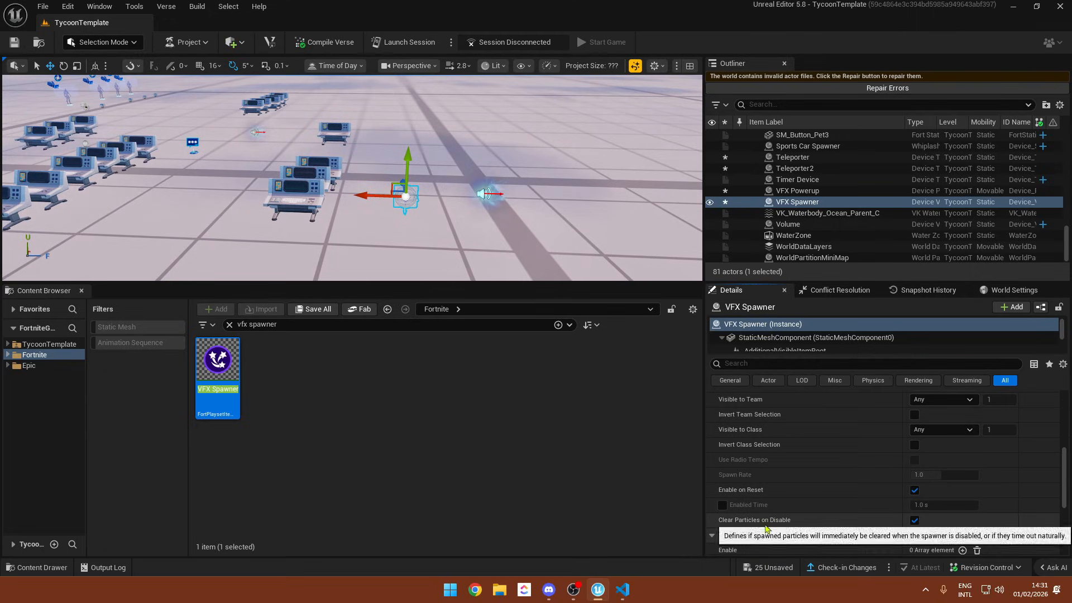
# - Assign the VFX Spawner to the PurchaseVFX property of the Scripts-Data-base data device
pyautogui.moveTo(491, 234); pyautogui.dragTo(501, 233, button='right')
pyautogui.click(240, 204)
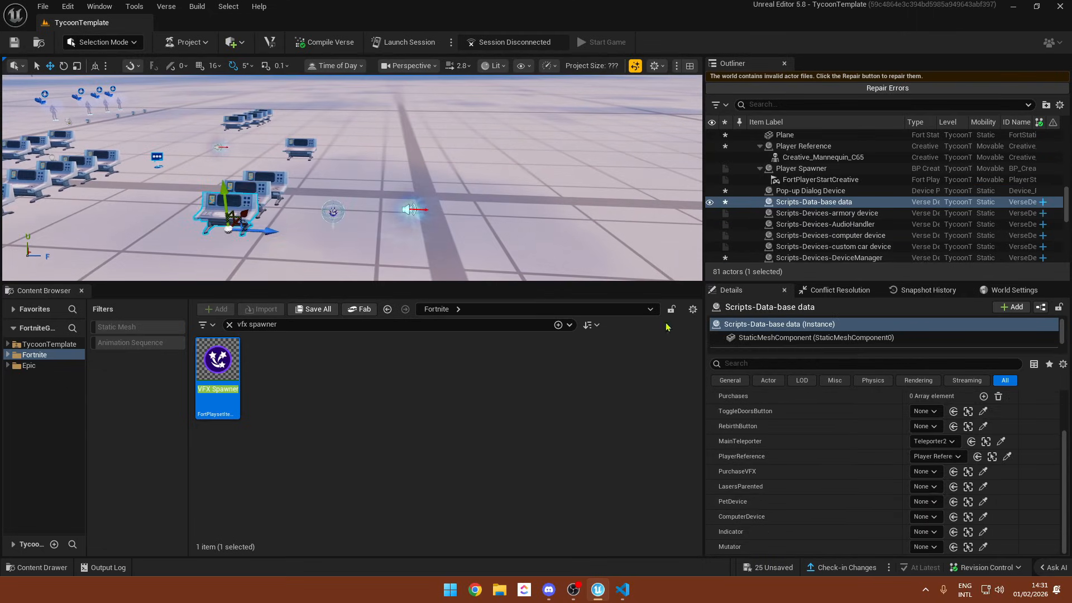
pyautogui.click(925, 471)
pyautogui.click(927, 342)
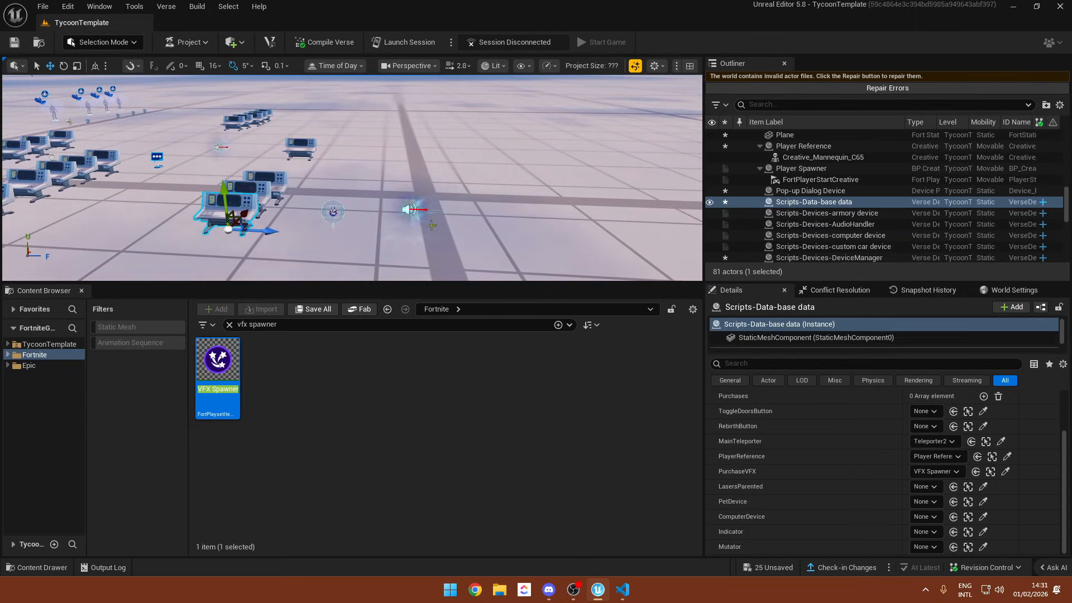
# - Review the VFX Spawner's settings and the remaining references of the Scripts-Data-base data device
pyautogui.moveTo(424, 223); pyautogui.dragTo(424, 224, button='right')
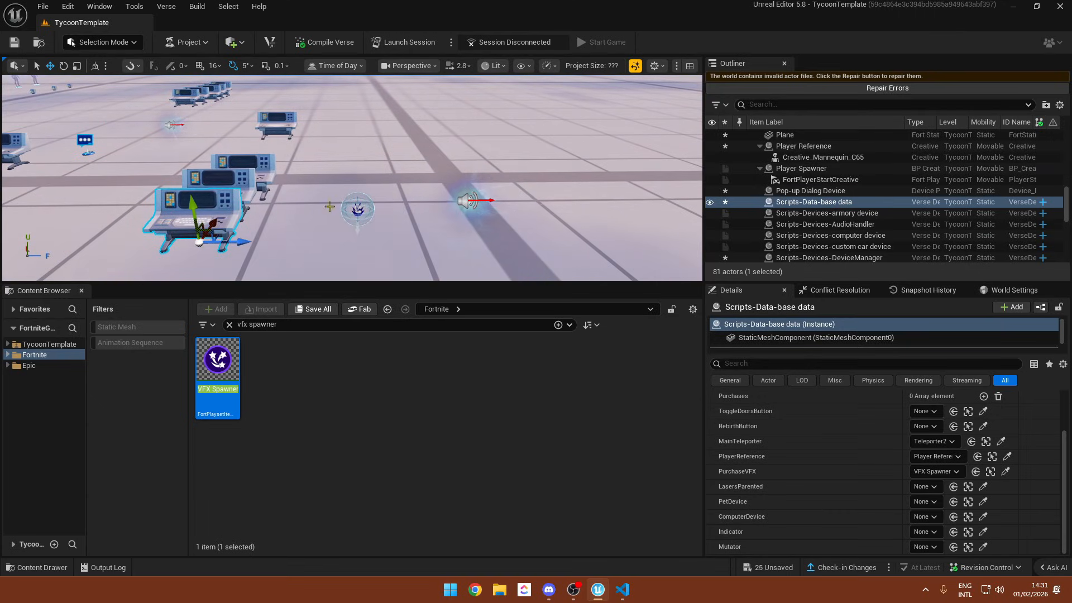
pyautogui.click(356, 210)
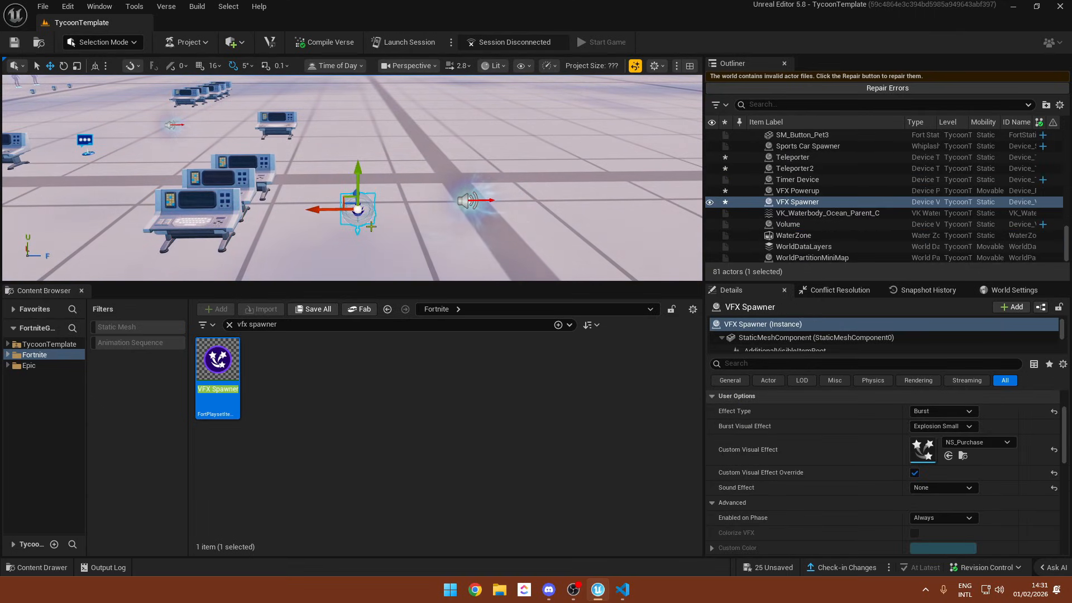
pyautogui.moveTo(385, 206); pyautogui.dragTo(386, 194, button='right')
pyautogui.press('a')
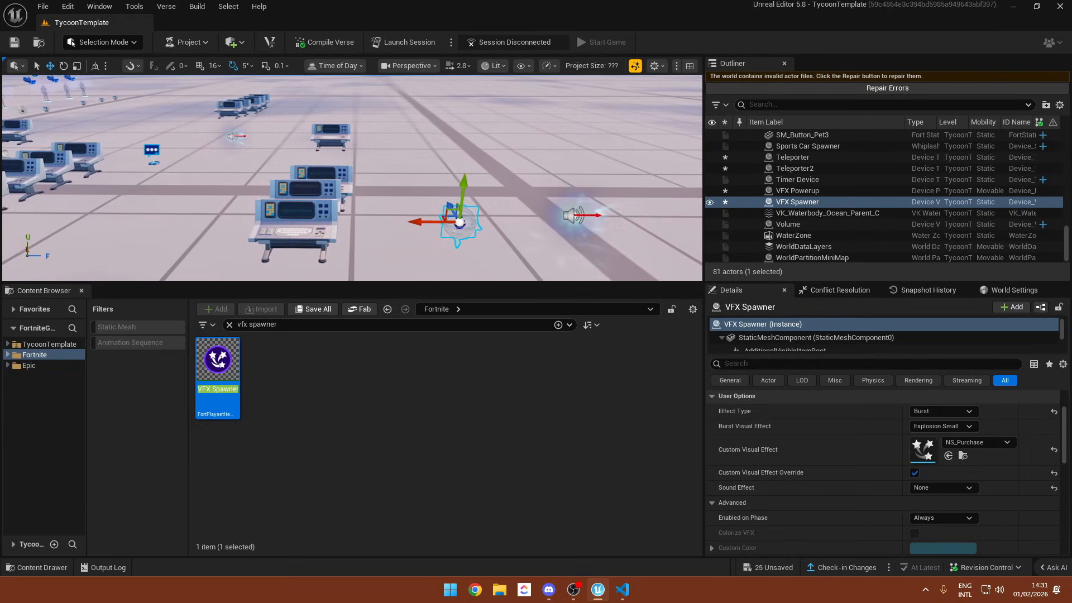
pyautogui.click(305, 221)
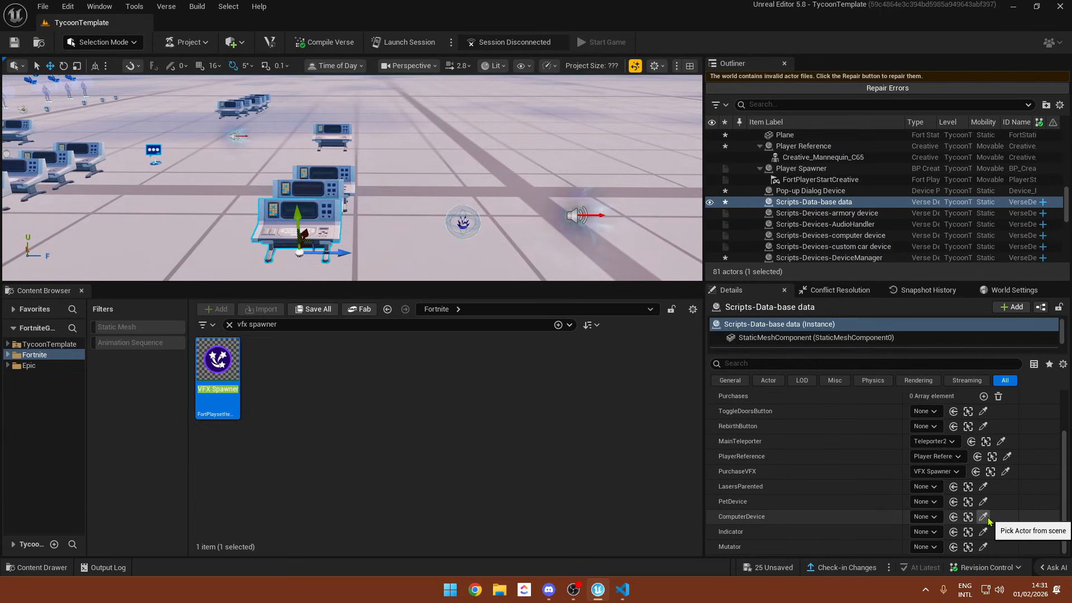
pyautogui.scroll(2, 1068, 475)
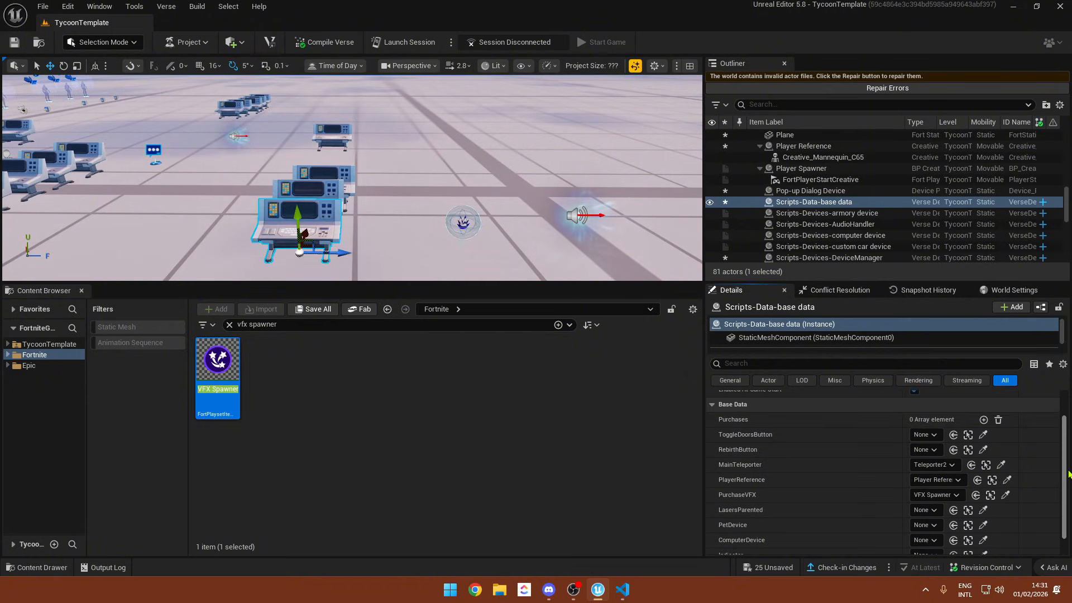
pyautogui.scroll(-2, 1064, 471)
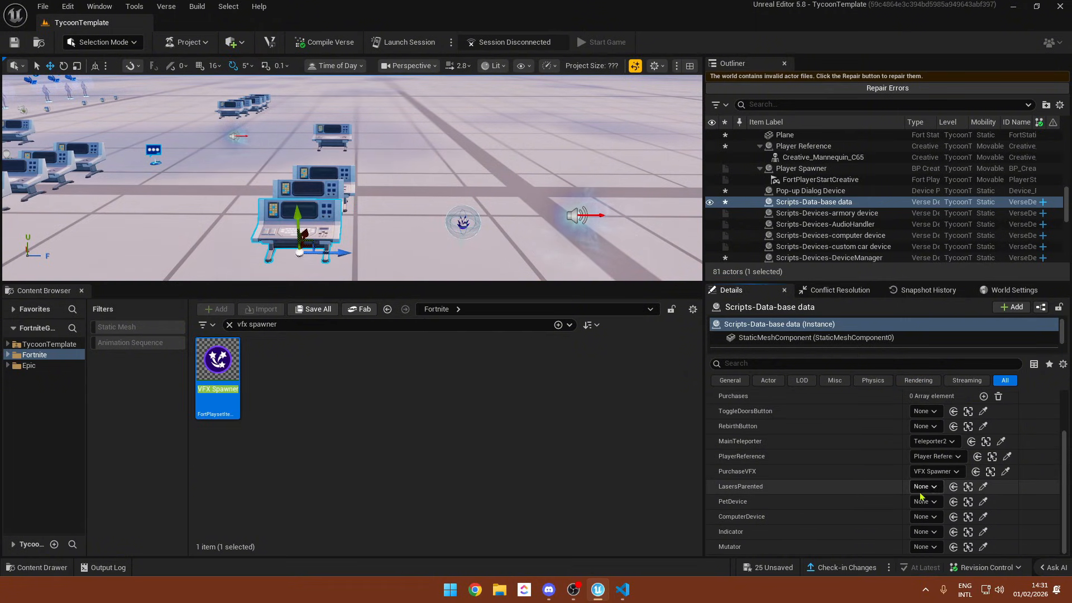
# - Clear the asset search so that all Fortnite content folders are listed
pyautogui.moveTo(424, 212); pyautogui.dragTo(492, 215, button='right')
pyautogui.click(388, 308)
pyautogui.click(405, 308)
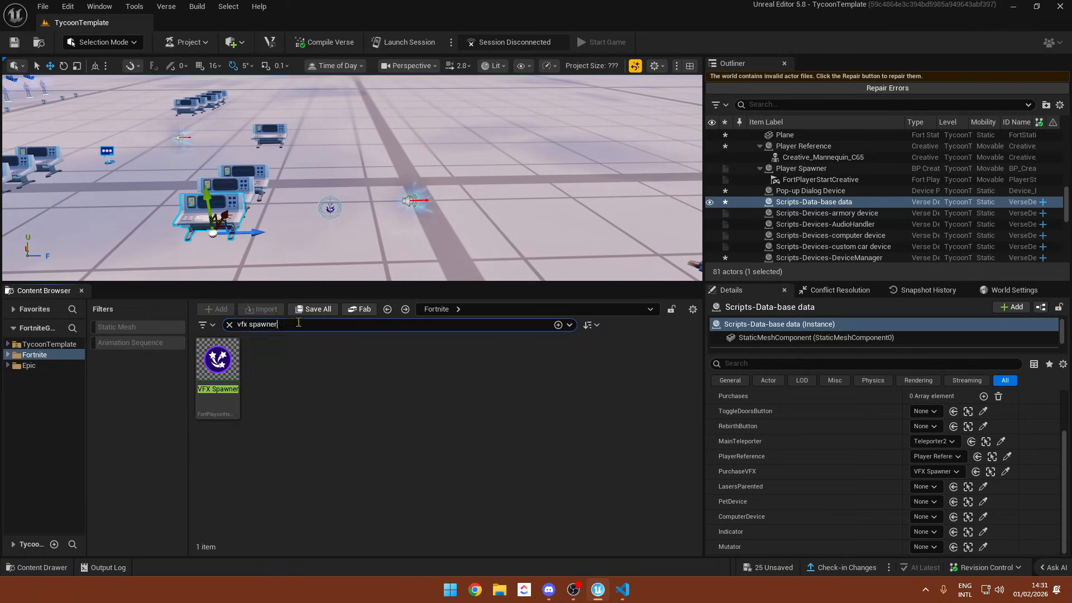
pyautogui.press('BackSpace')
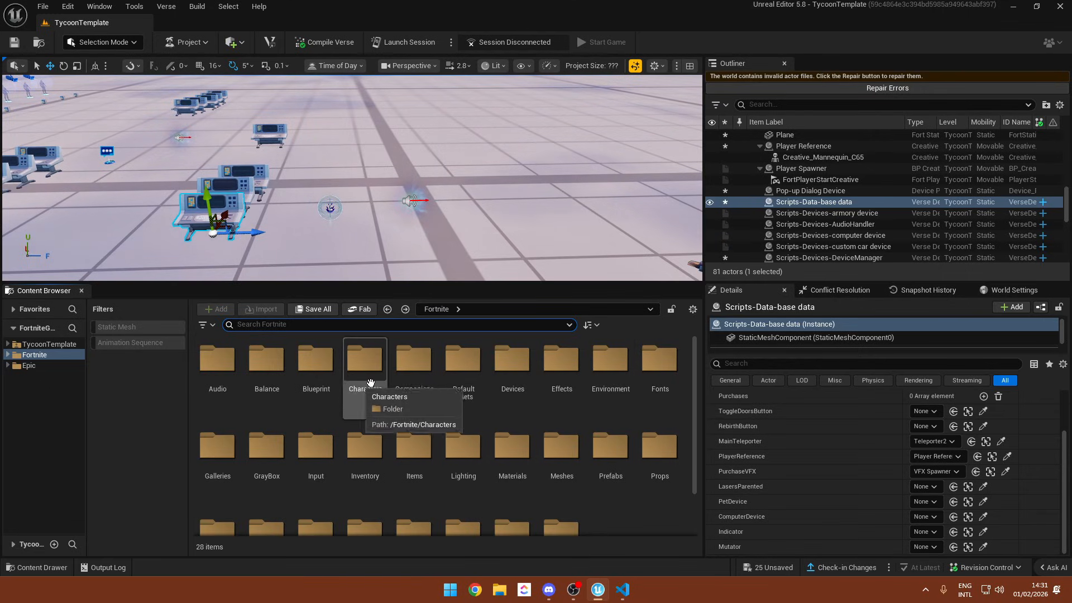
pyautogui.doubleClick(563, 446)
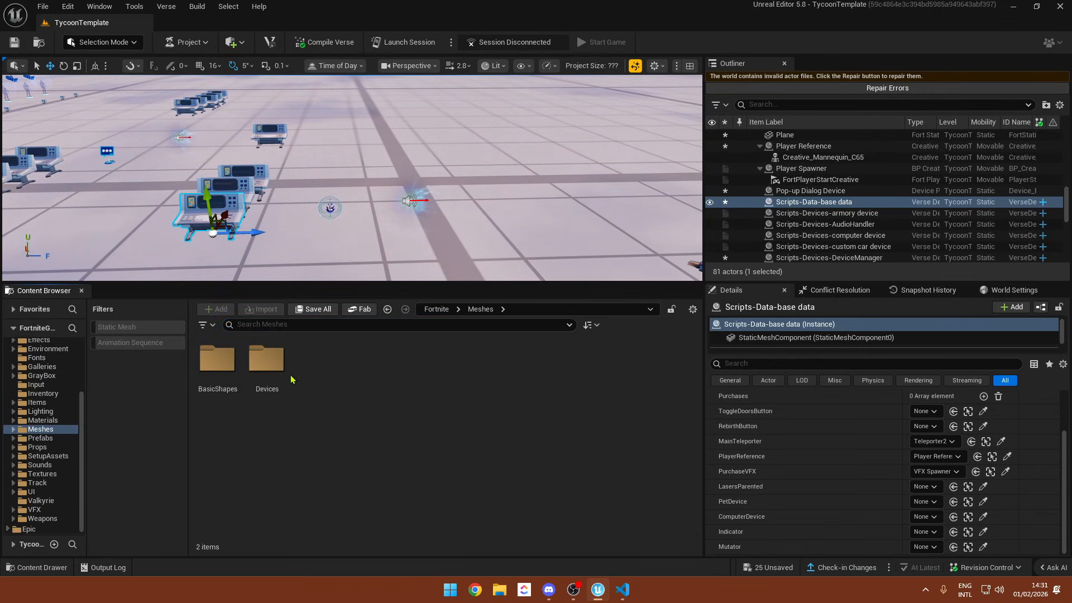
pyautogui.doubleClick(265, 363)
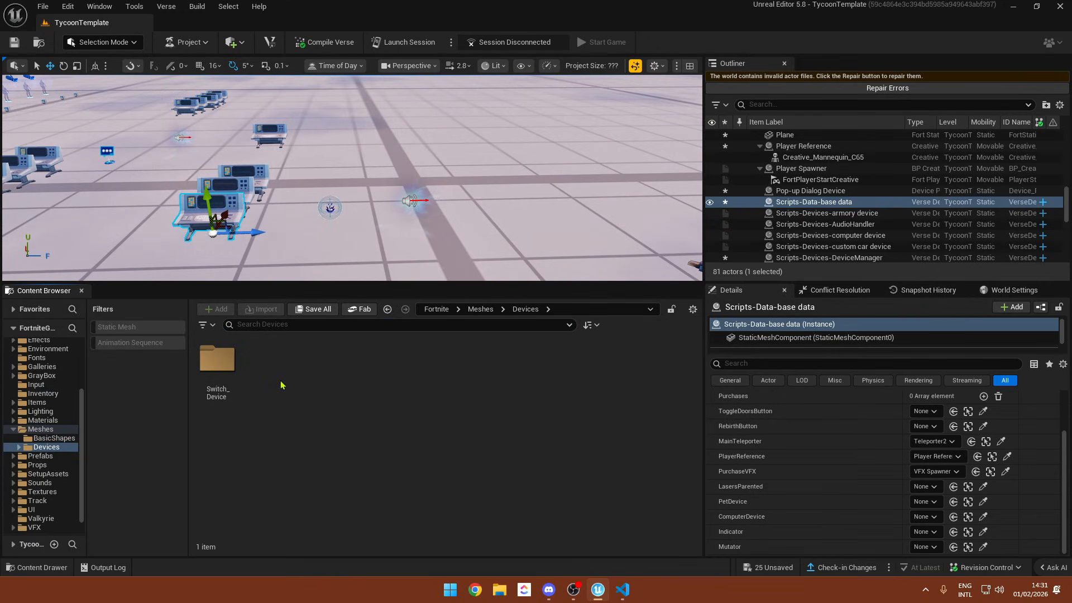
pyautogui.hotkey('alt', 'Left')
pyautogui.hotkey('alt', 'Left')
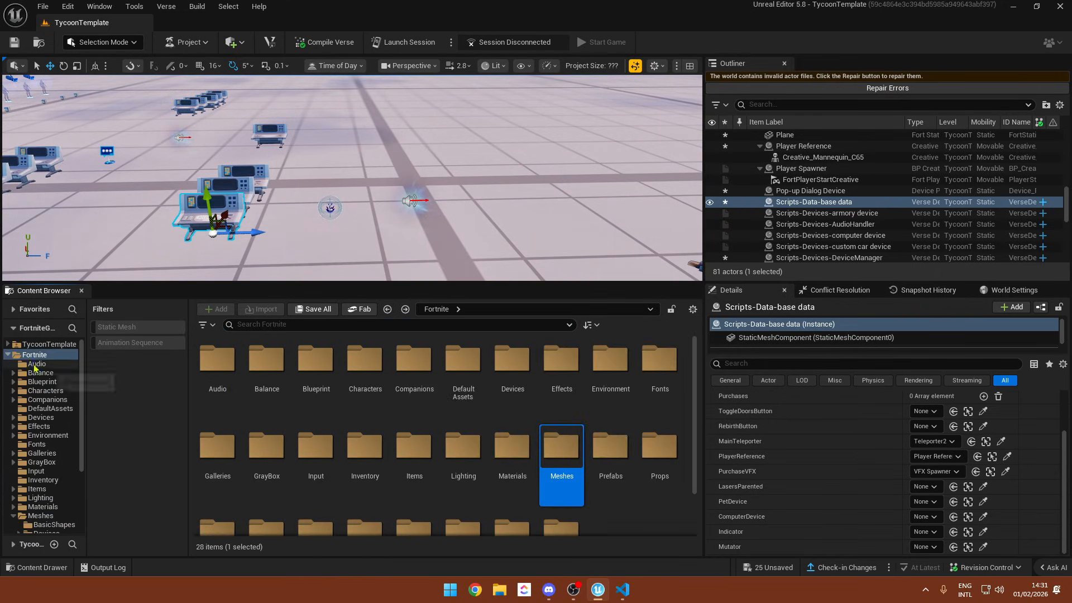
# - Place the SM_LaserBeam mesh from the TycoonTemplate project's Meshes/Tycoon folder near the Player Reference device
pyautogui.click(46, 344)
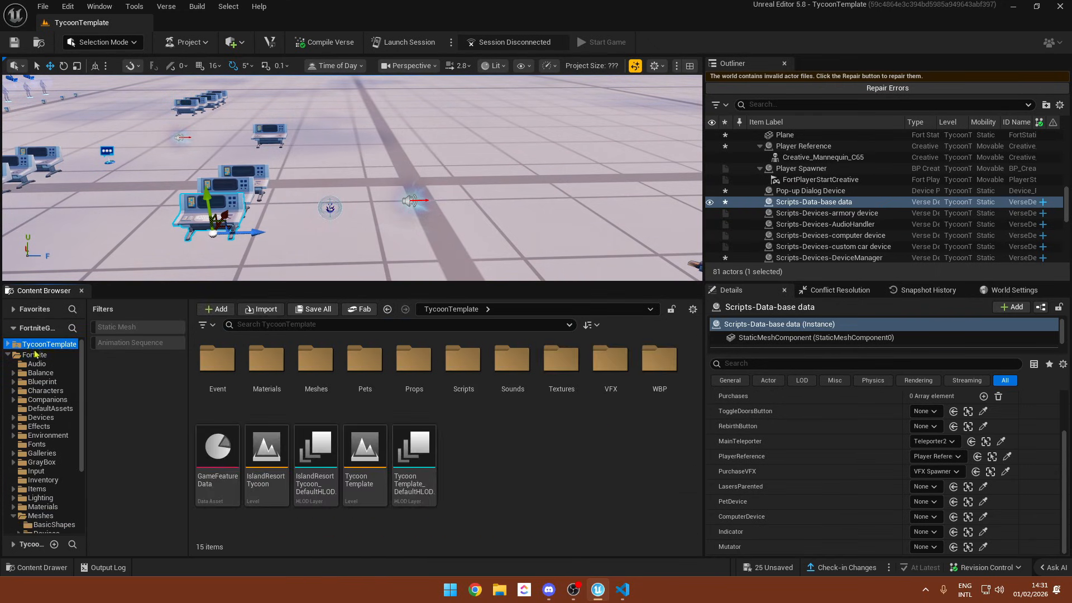
pyautogui.doubleClick(323, 363)
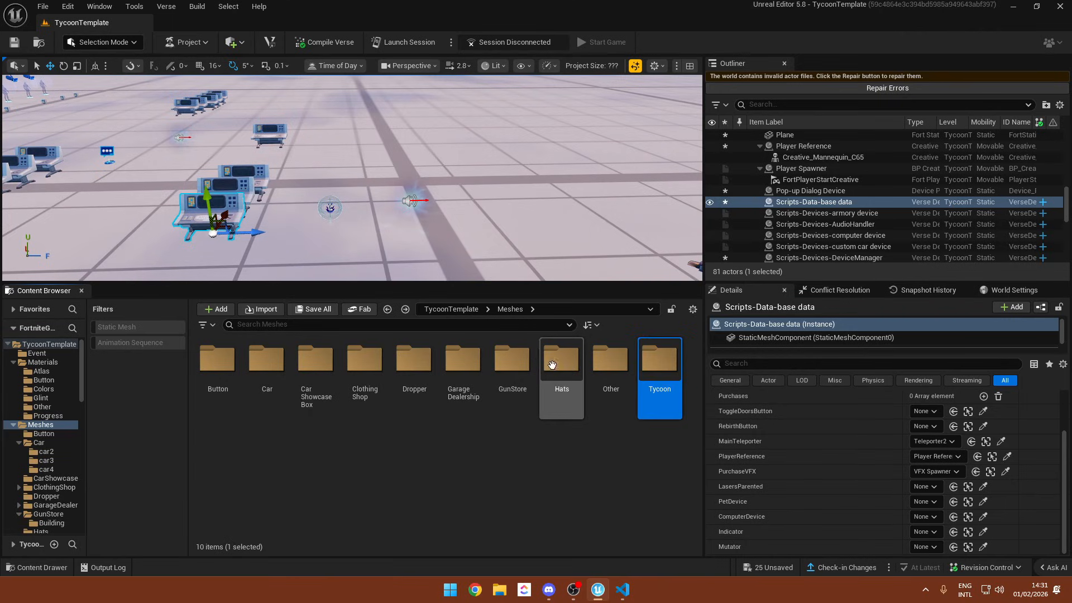
pyautogui.click(610, 361)
pyautogui.doubleClick(610, 362)
pyautogui.click(387, 309)
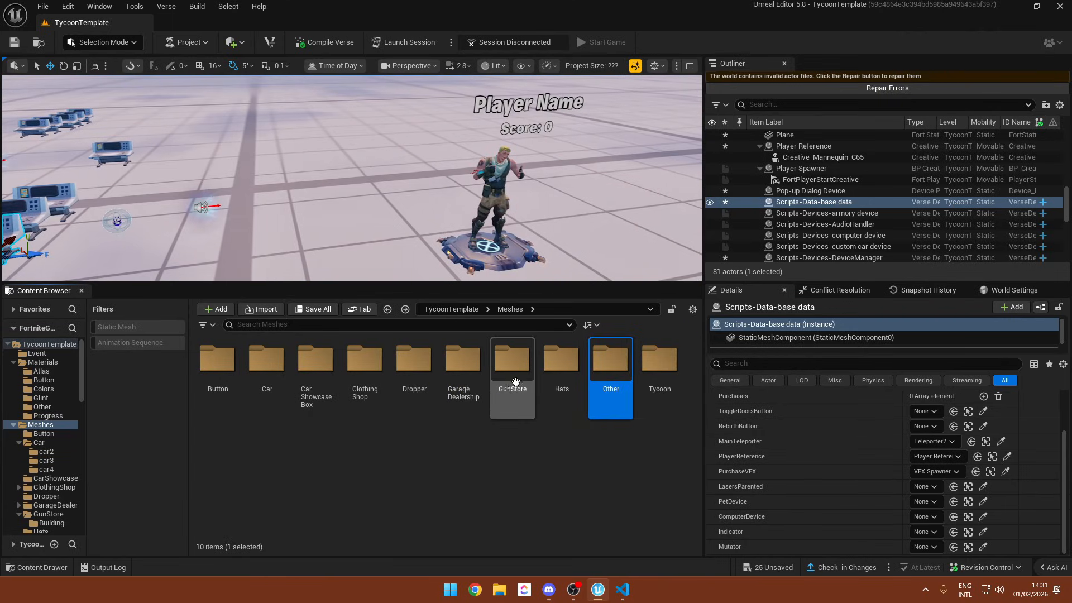
pyautogui.click(659, 362)
pyautogui.doubleClick(659, 361)
pyautogui.moveTo(267, 363); pyautogui.dragTo(354, 196)
pyautogui.moveTo(354, 196); pyautogui.dragTo(413, 206, button='right')
# - Duplicate the laser beam upward three times to build a vertical stack of four spaced beams
pyautogui.moveTo(293, 195); pyautogui.dragTo(287, 110)
pyautogui.moveTo(287, 110); pyautogui.dragTo(279, 81, button='right')
pyautogui.keyDown('alt'); pyautogui.moveTo(303, 161); pyautogui.dragTo(303, 101); pyautogui.keyUp('alt')
pyautogui.moveTo(303, 101); pyautogui.dragTo(298, 75, button='right')
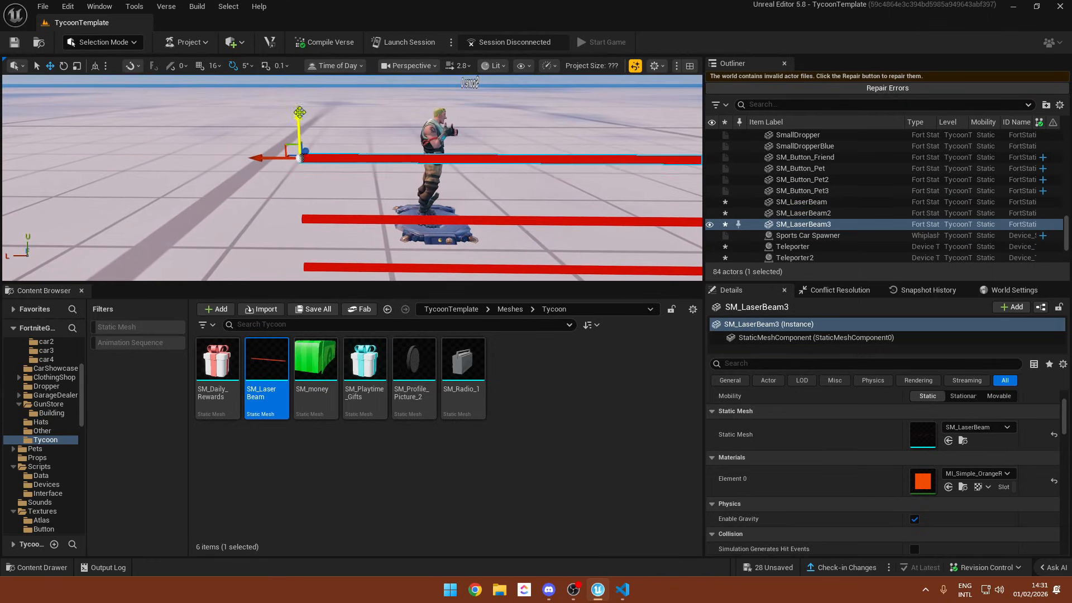
pyautogui.keyDown('alt'); pyautogui.moveTo(297, 132); pyautogui.dragTo(300, 72); pyautogui.keyUp('alt')
pyautogui.press('s')
pyautogui.moveTo(300, 72); pyautogui.dragTo(299, 37, button='right')
pyautogui.moveTo(323, 122); pyautogui.dragTo(322, 124)
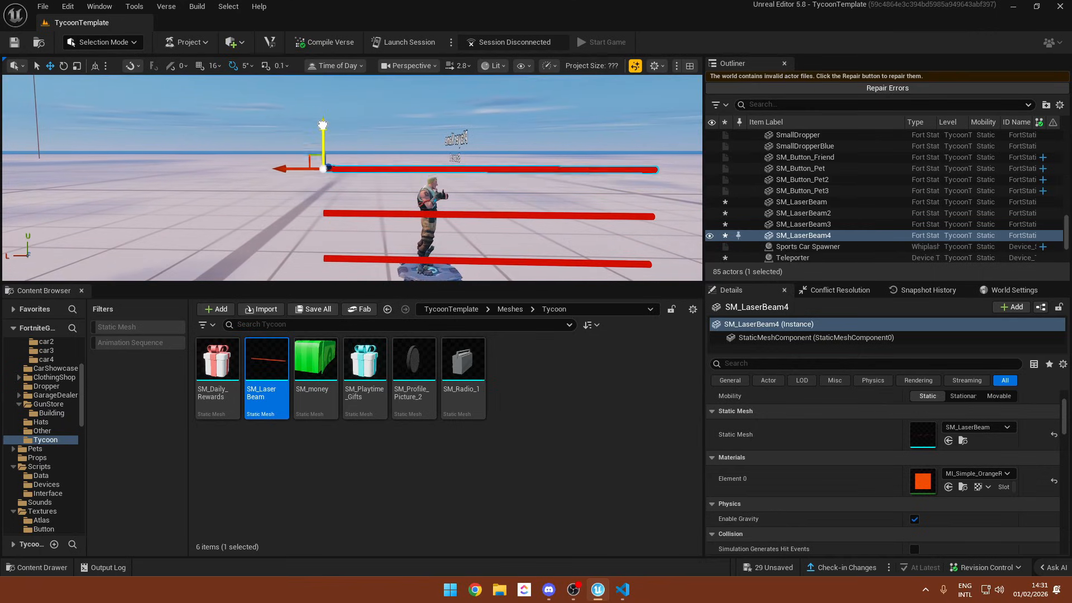
pyautogui.moveTo(337, 148); pyautogui.dragTo(350, 171, button='right')
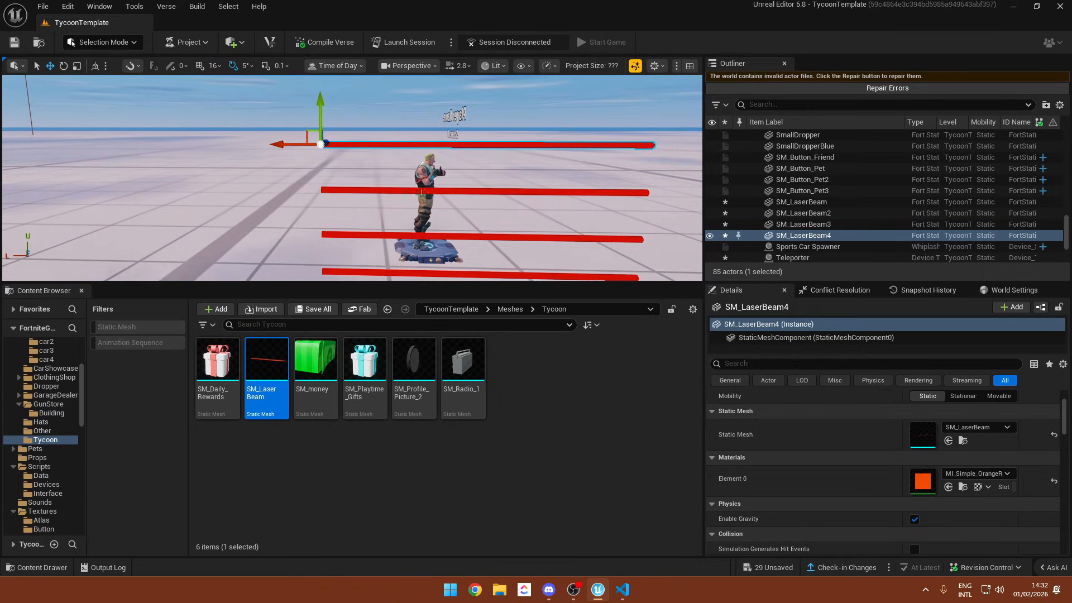
# - Select the four stacked laser beams together without the floor plane, and reselect the Scripts-Data-base data device
pyautogui.moveTo(413, 191); pyautogui.dragTo(430, 198, button='right')
pyautogui.keyDown('shift'); pyautogui.click(406, 184); pyautogui.keyUp('shift')
pyautogui.keyDown('shift'); pyautogui.click(400, 229); pyautogui.keyUp('shift')
pyautogui.keyDown('shift'); pyautogui.click(398, 268); pyautogui.keyUp('shift')
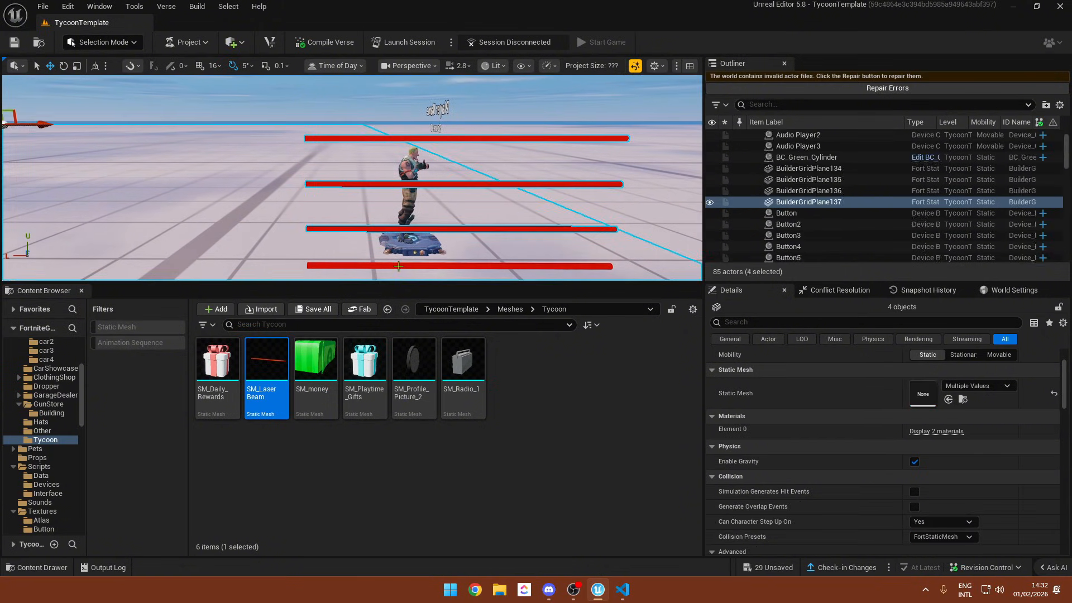
pyautogui.keyDown('ctrl'); pyautogui.click(371, 199); pyautogui.keyUp('ctrl')
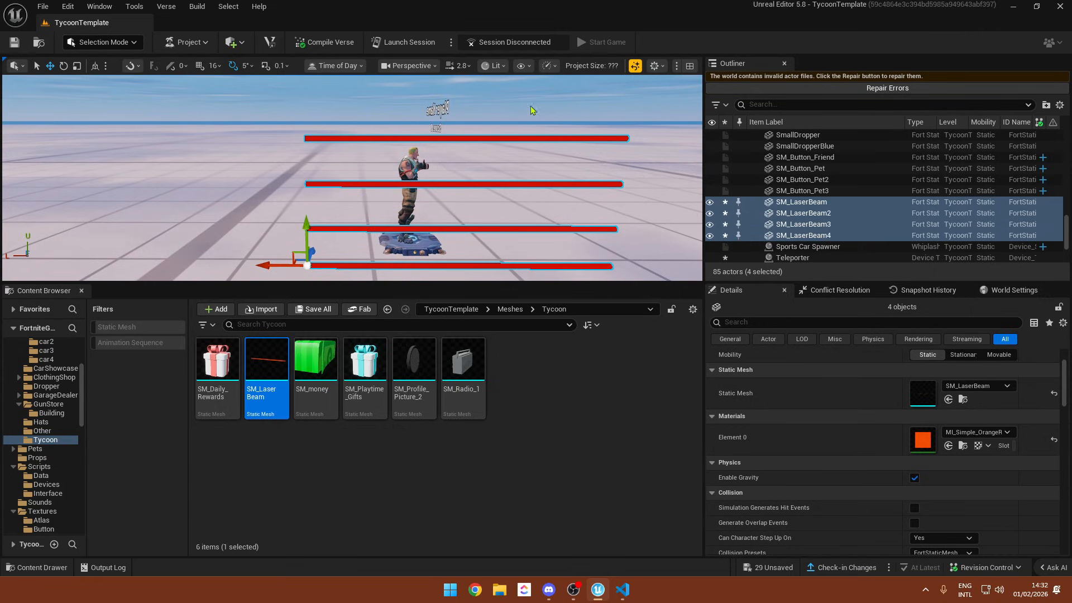
pyautogui.moveTo(533, 110); pyautogui.dragTo(351, 150, button='right')
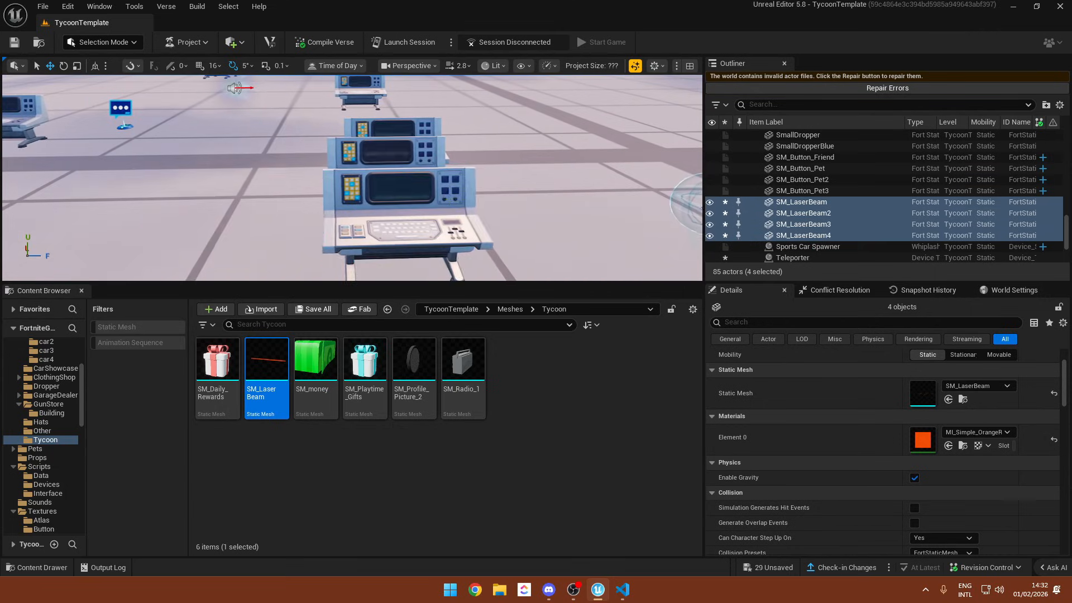
pyautogui.click(400, 234)
pyautogui.moveTo(560, 181); pyautogui.dragTo(726, 145, button='right')
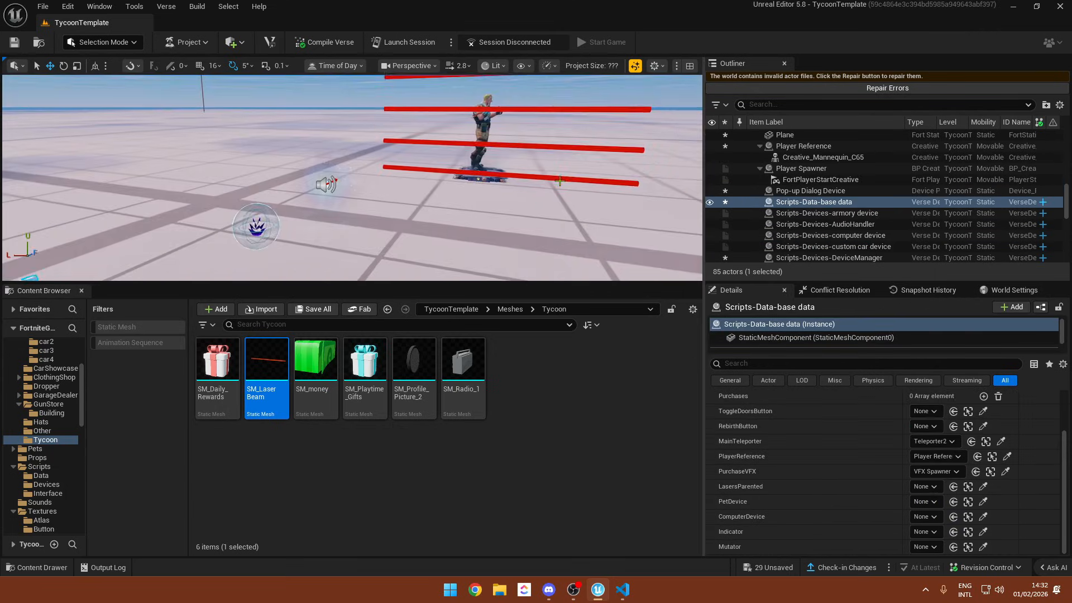
# - Undo the laser beam duplications and moves as well as the placement of the original beam
pyautogui.hotkey('ctrl', 'z')
pyautogui.hotkey('ctrl', 'z')
pyautogui.hotkey('ctrl', 'z')
pyautogui.hotkey('ctrl', 'z')
pyautogui.hotkey('ctrl', 'z')
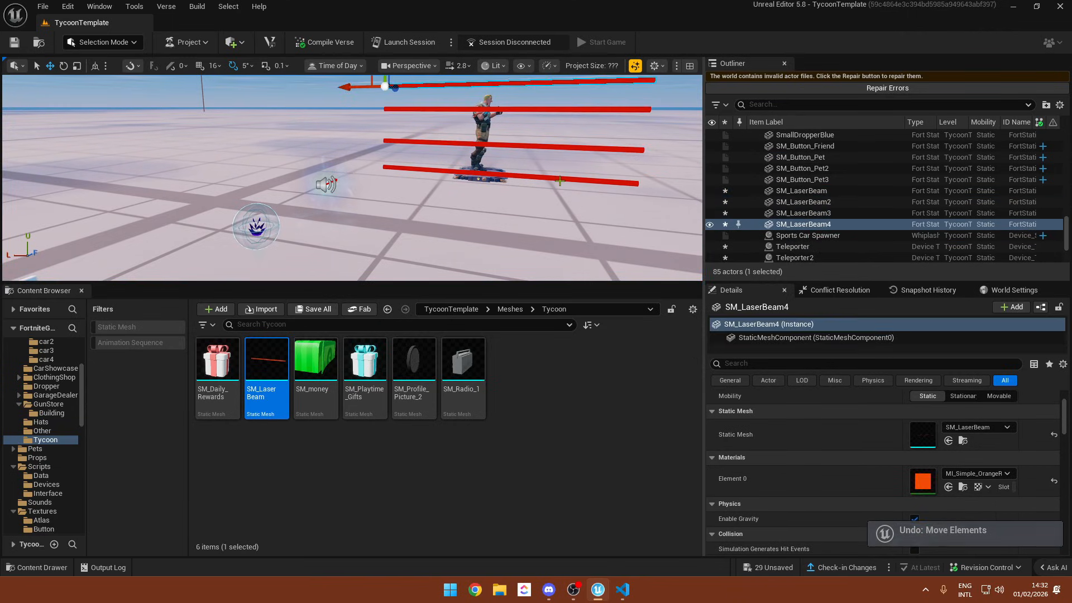
pyautogui.hotkey('ctrl', 'z')
pyautogui.hotkey('ctrl', 'z')
pyautogui.hotkey('ctrl', 'z')
pyautogui.hotkey('ctrl', 'z')
pyautogui.hotkey('ctrl', 'z')
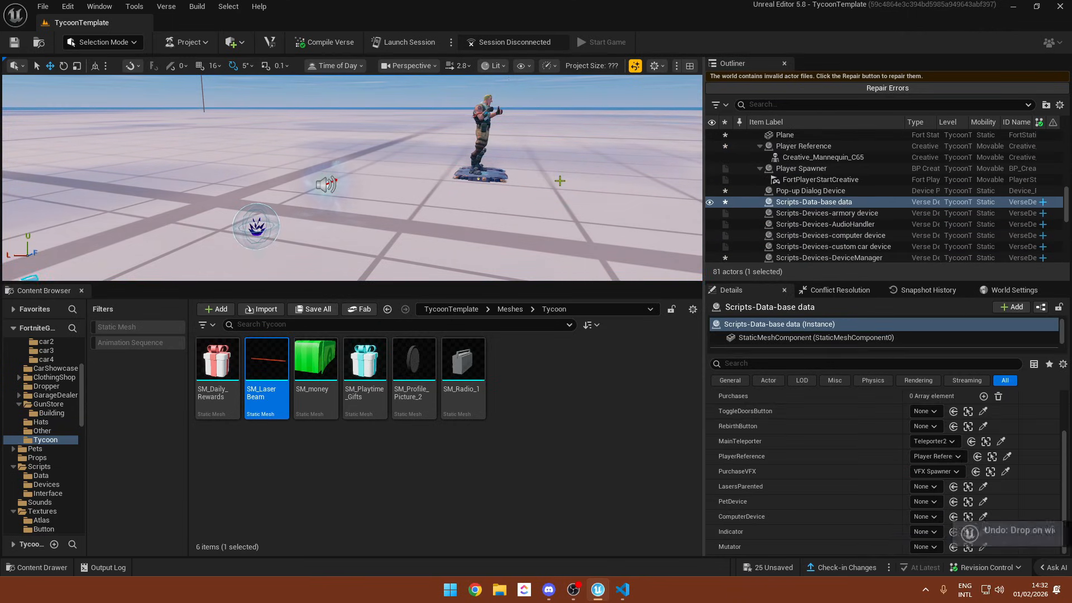
pyautogui.moveTo(560, 181); pyautogui.dragTo(558, 181, button='right')
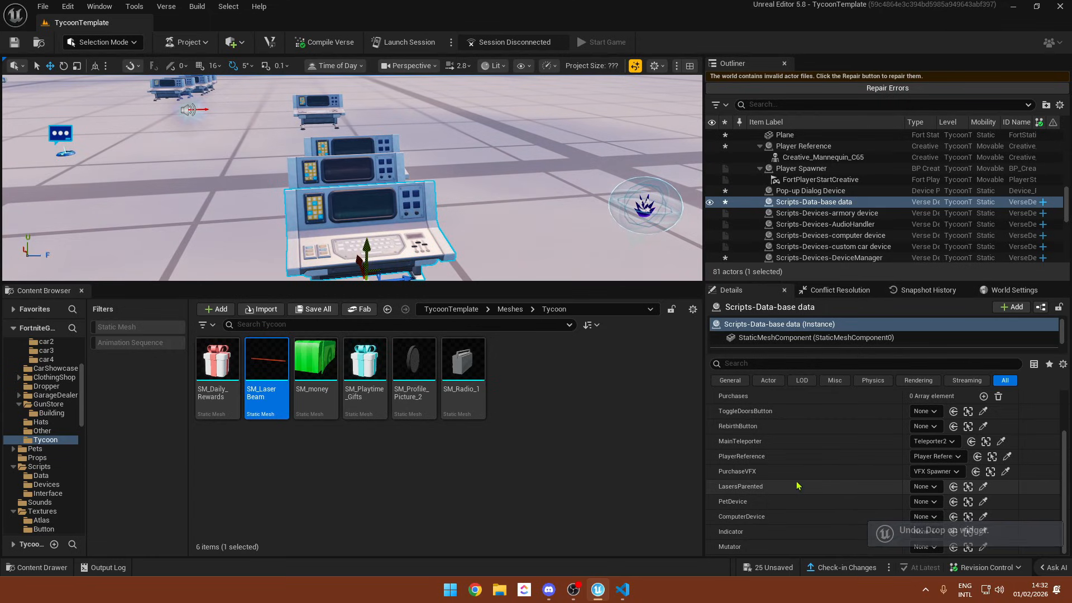
pyautogui.scroll(2, 709, 454)
pyautogui.scroll(-2, 757, 461)
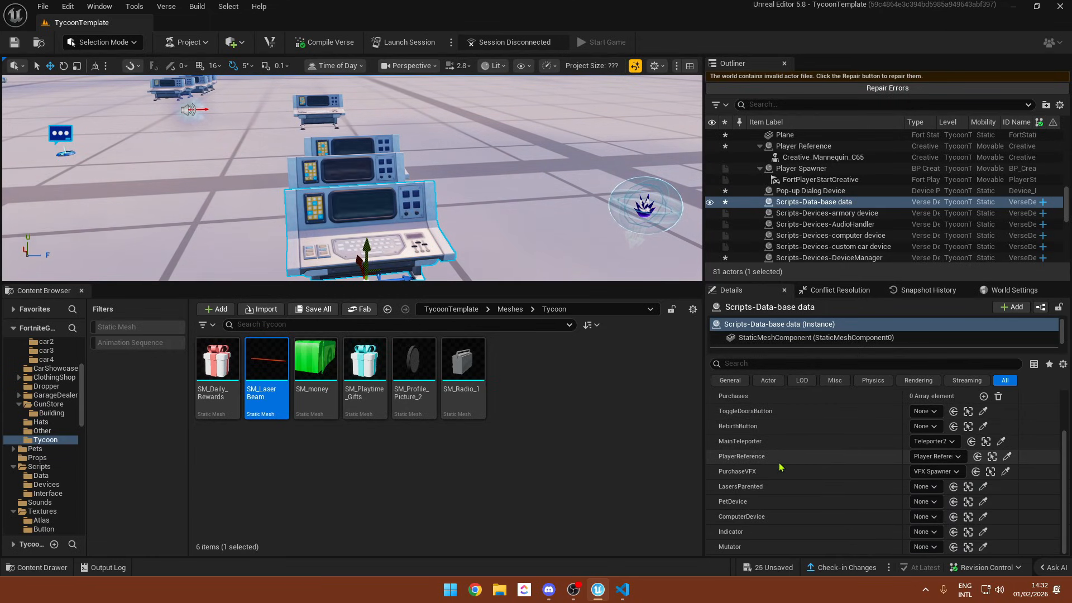
pyautogui.rightClick(569, 287)
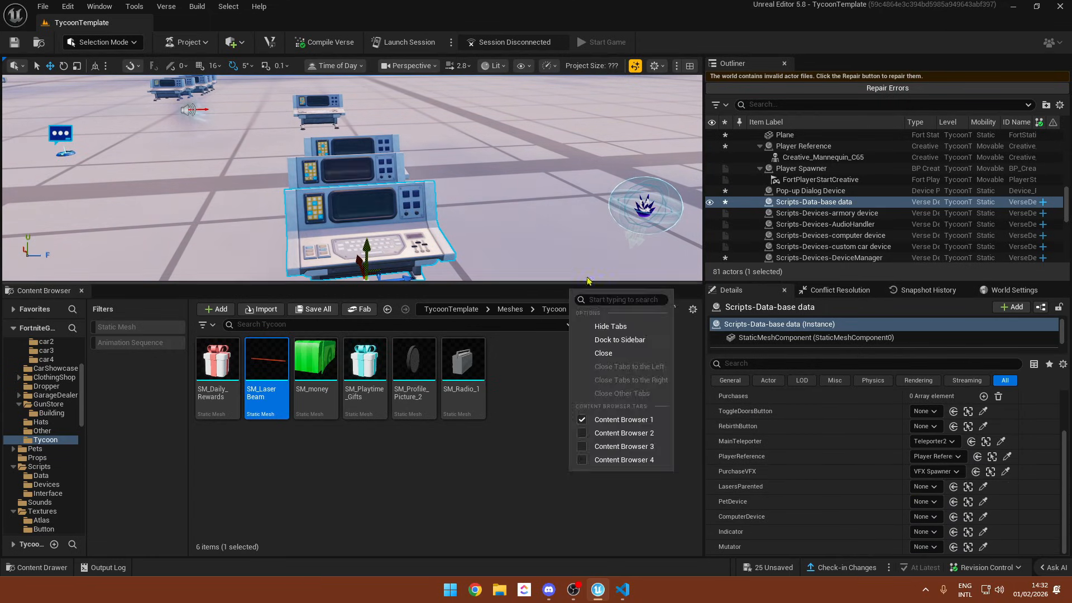
pyautogui.moveTo(636, 246); pyautogui.dragTo(675, 245, button='right')
pyautogui.moveTo(453, 194); pyautogui.dragTo(379, 198, button='right')
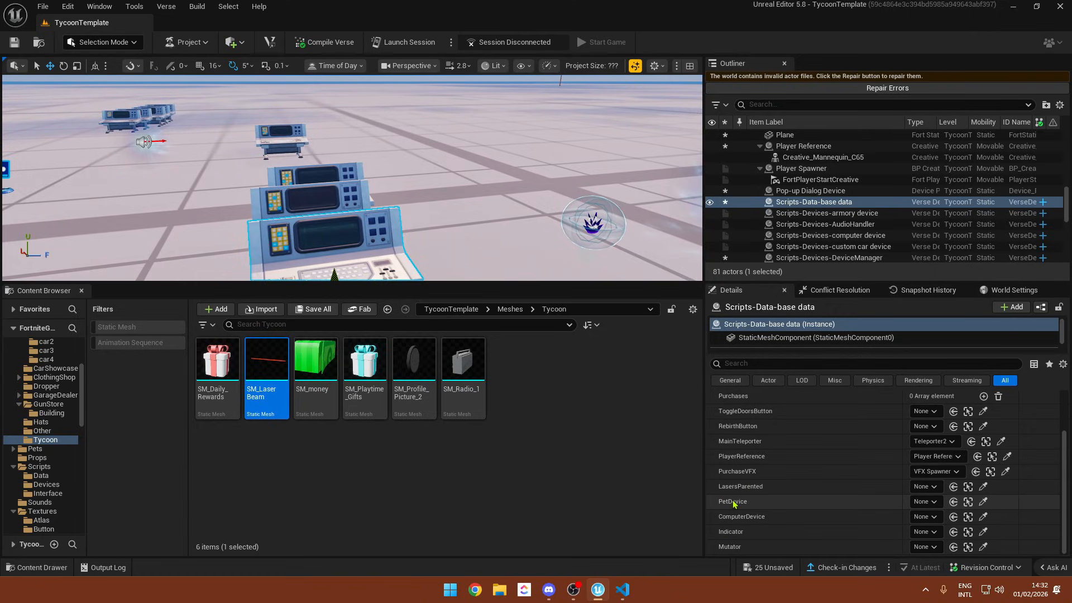
# - Assign the pets device to PetDevice and the computer device to ComputerDevice on the base data device
pyautogui.click(925, 501)
pyautogui.click(938, 375)
pyautogui.moveTo(385, 211); pyautogui.dragTo(345, 185, button='right')
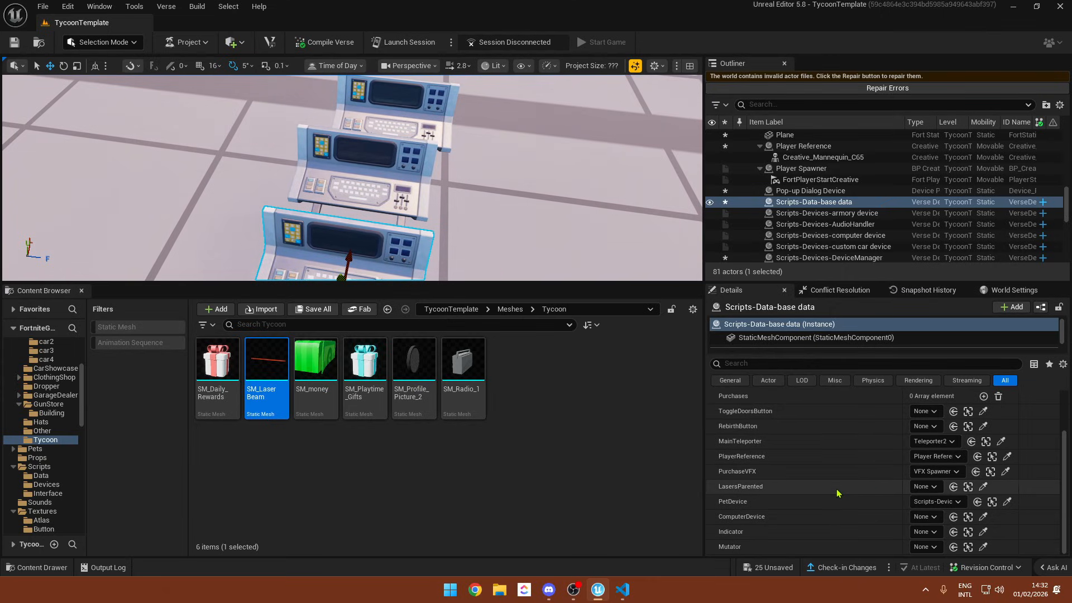
pyautogui.click(925, 516)
pyautogui.click(938, 375)
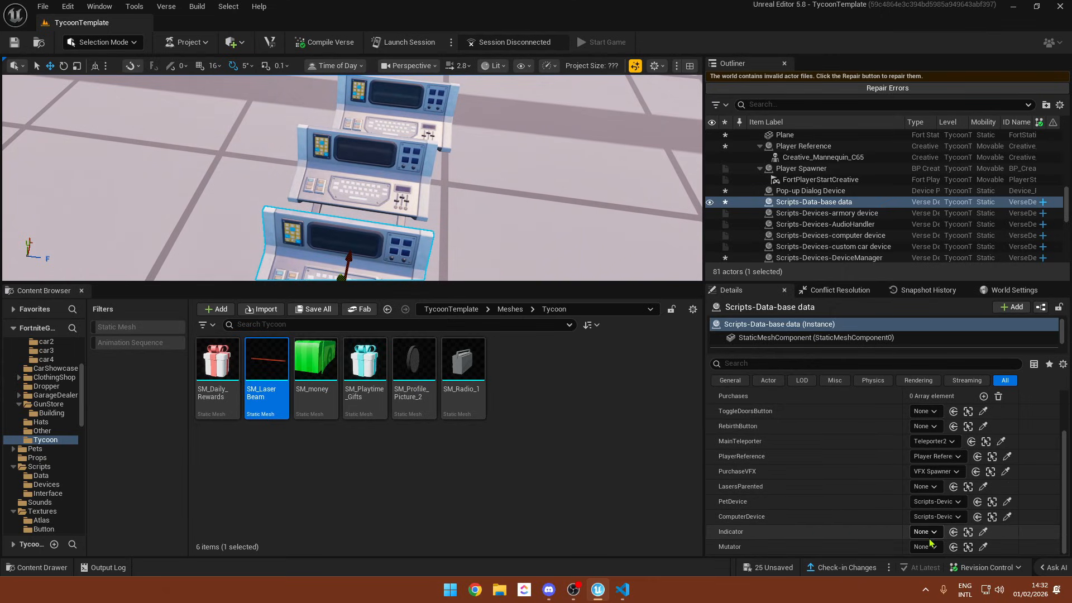
# - Search the Fortnite content for "map indicator" and place a Map Indicator Device beside the Verse device consoles
pyautogui.click(928, 533)
pyautogui.moveTo(474, 256); pyautogui.dragTo(517, 217, button='right')
pyautogui.scroll(5, 44, 366)
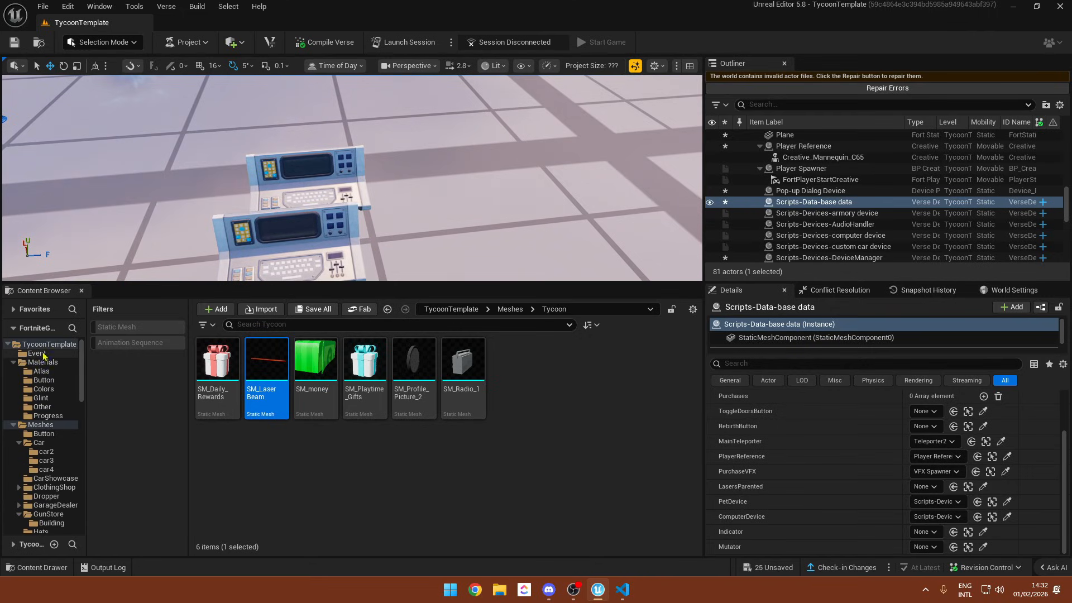
pyautogui.click(8, 345)
pyautogui.click(23, 354)
pyautogui.click(333, 324)
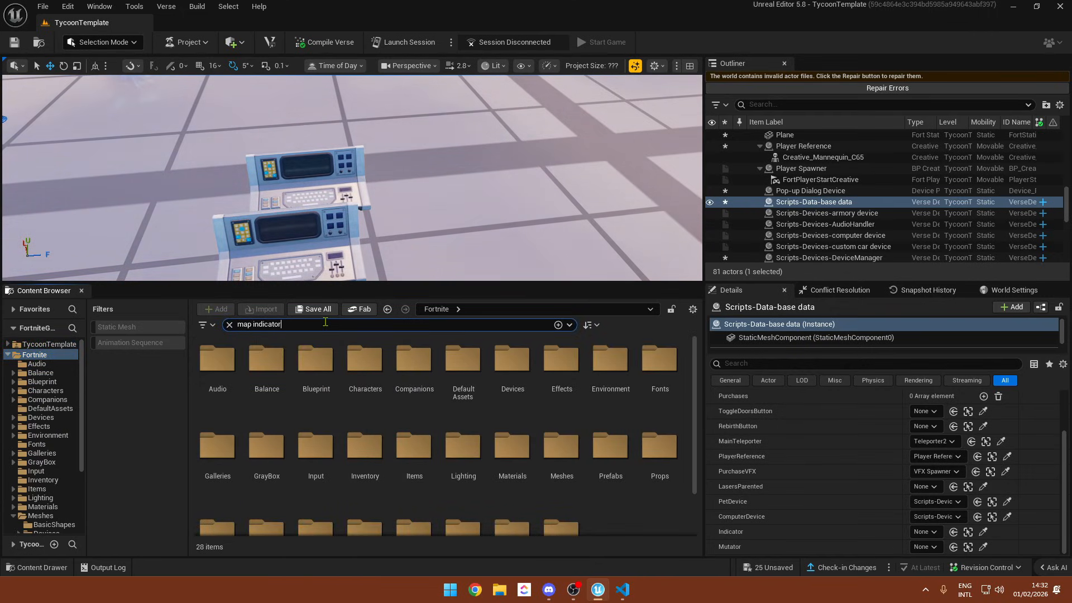
pyautogui.moveTo(217, 360); pyautogui.dragTo(473, 168)
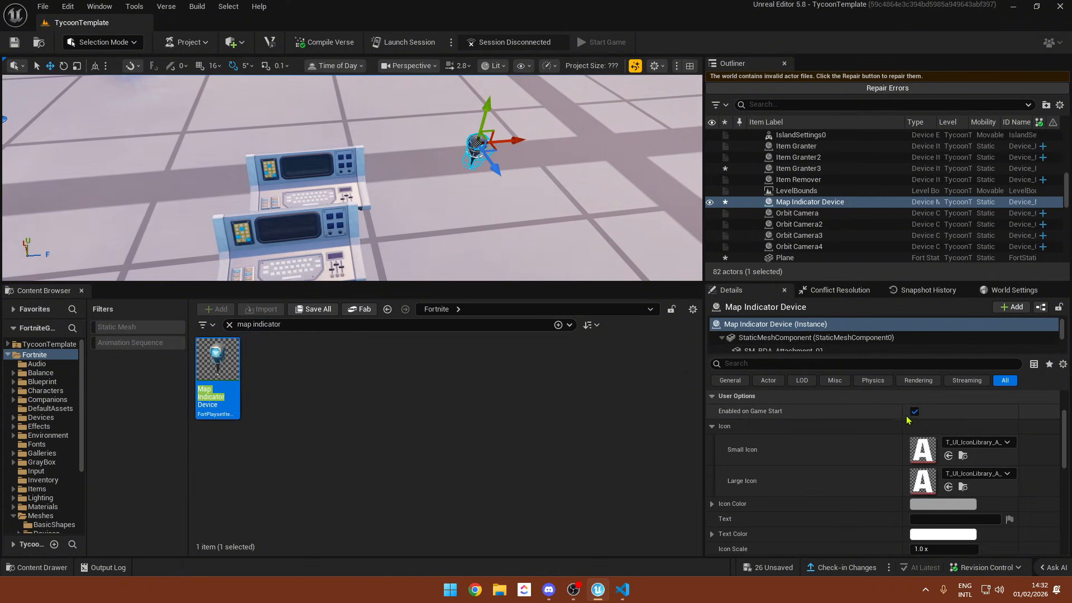
# - Set the Map Indicator Device's Show on Which Map option to Minimap
pyautogui.scroll(-5, 868, 431)
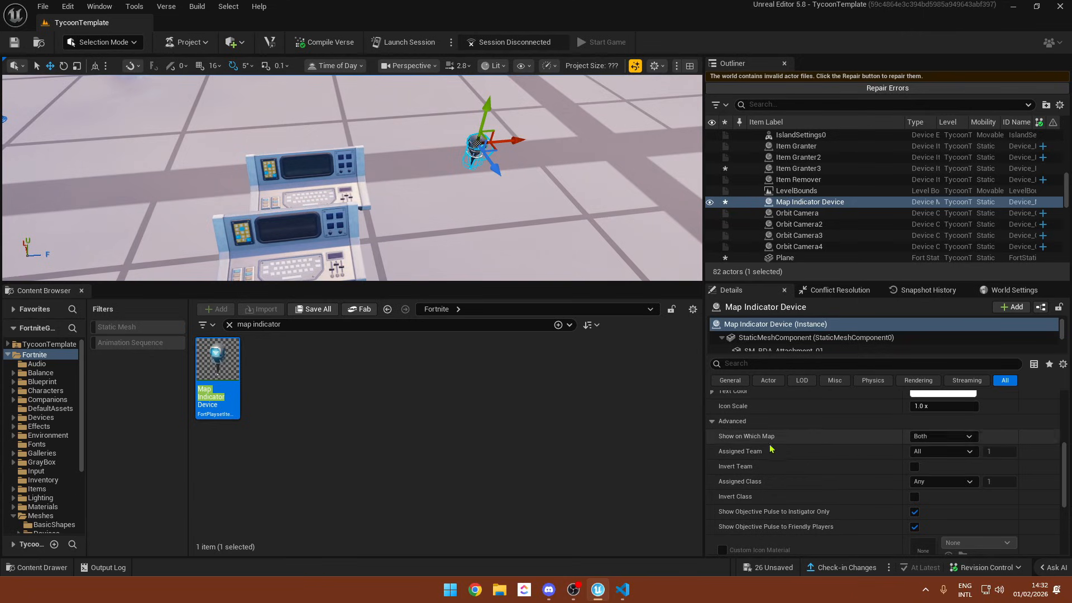
pyautogui.click(939, 437)
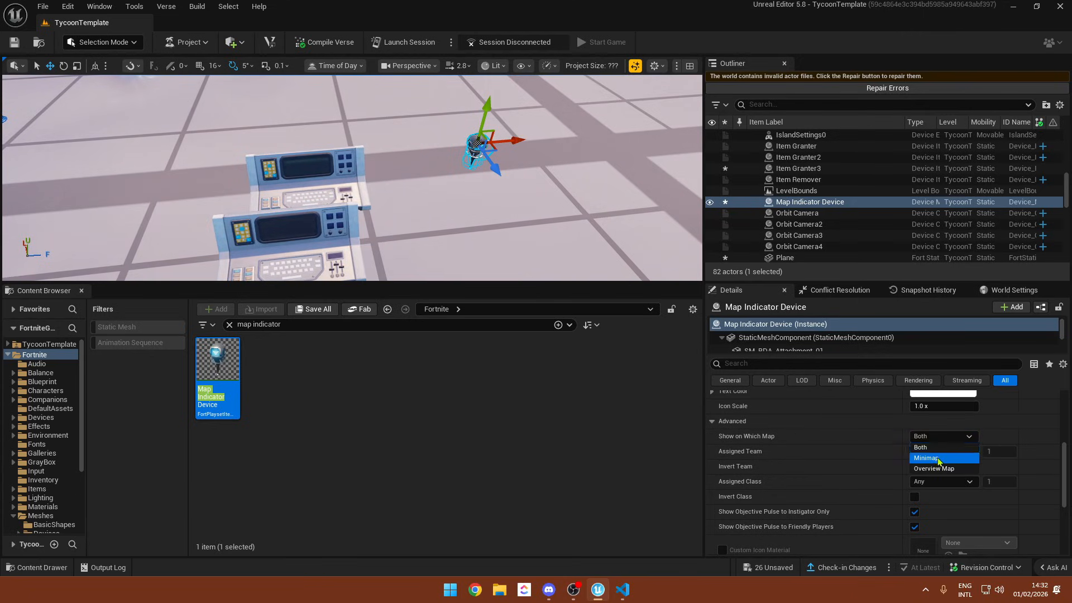
pyautogui.click(938, 459)
pyautogui.moveTo(357, 185); pyautogui.dragTo(346, 134, button='right')
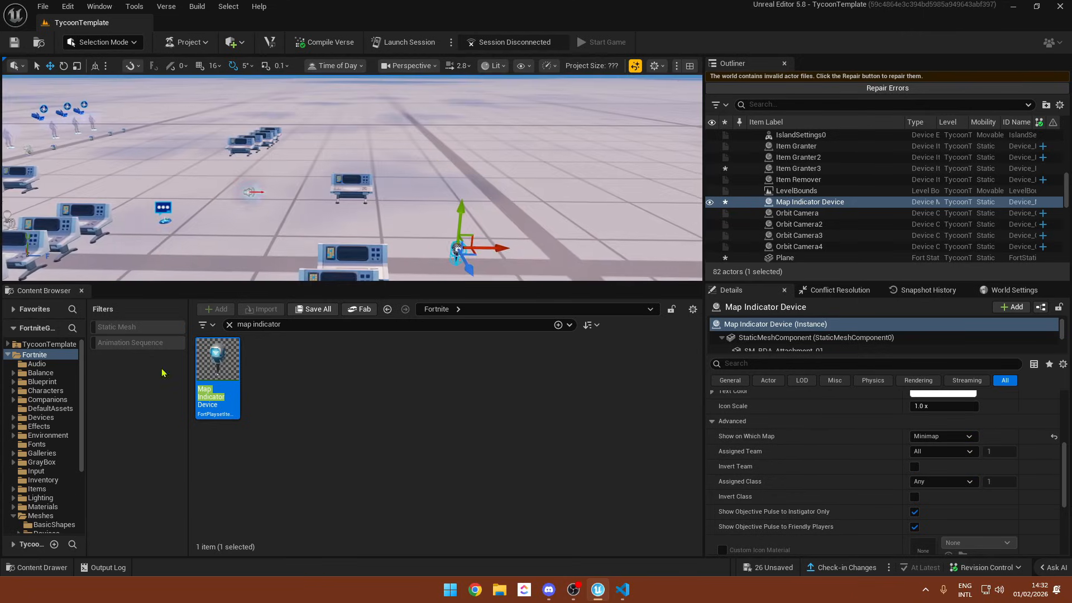
# - Search the Fortnite content for "hud controller" and place a HUD Controller on the floor near the map indicator
pyautogui.click(16, 345)
pyautogui.click(296, 325)
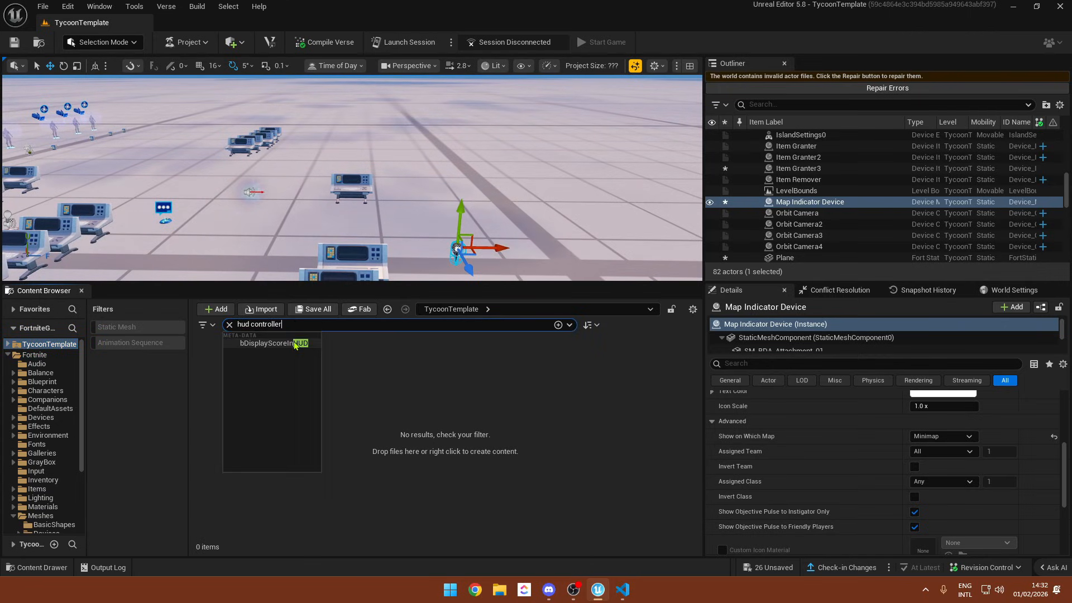
pyautogui.moveTo(218, 363); pyautogui.dragTo(568, 207)
pyautogui.scroll(4, 881, 453)
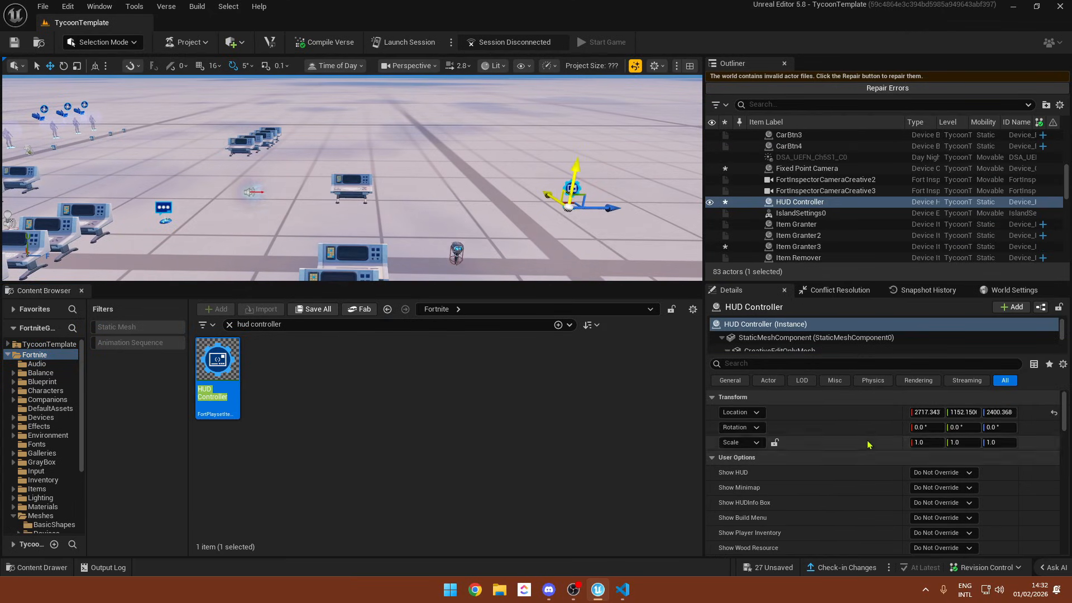
# - Review the Map Indicator Device's team, class, objective pulse and custom icon options
pyautogui.moveTo(383, 203); pyautogui.dragTo(424, 240, button='right')
pyautogui.press('w')
pyautogui.click(402, 207)
pyautogui.scroll(-10, 810, 515)
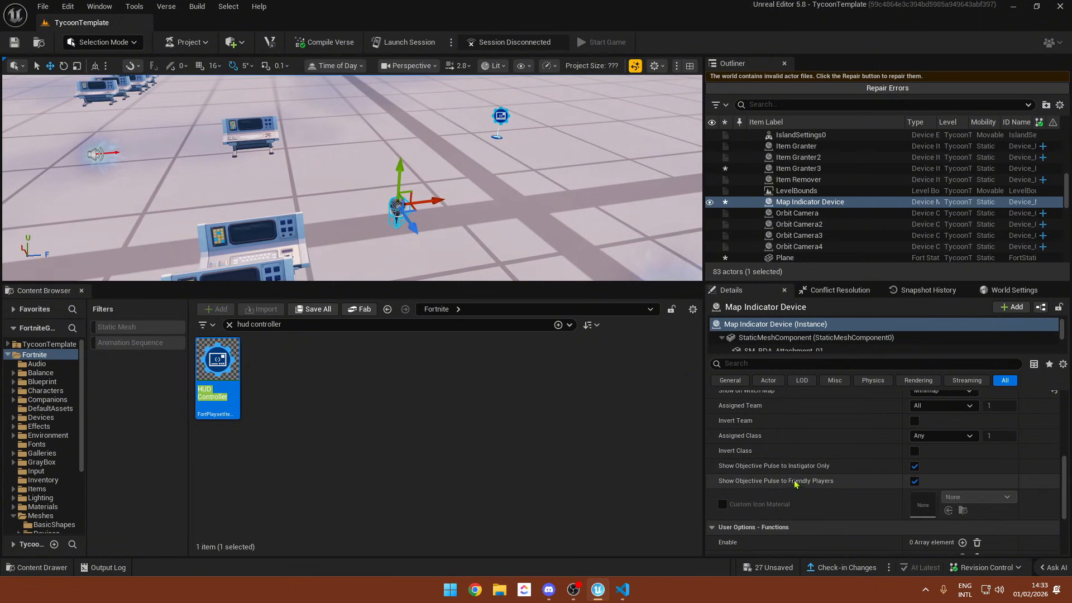
pyautogui.scroll(2, 796, 483)
pyautogui.scroll(-5, 791, 485)
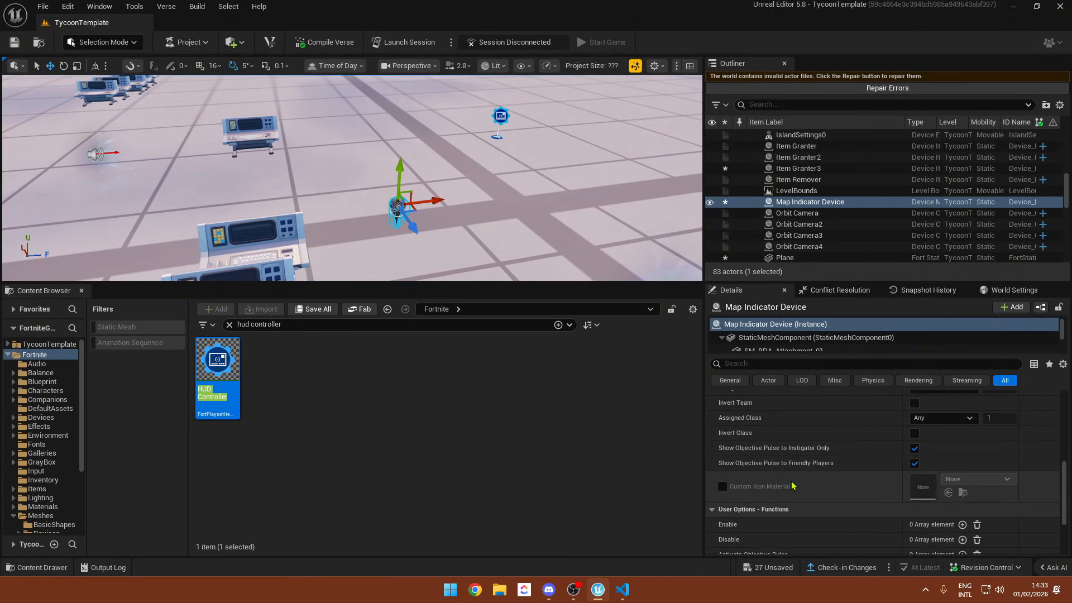
# - Assign the Map Indicator Device to the Indicator property of the Scripts-Data-base data device
pyautogui.moveTo(340, 194); pyautogui.dragTo(268, 229, button='right')
pyautogui.click(340, 194)
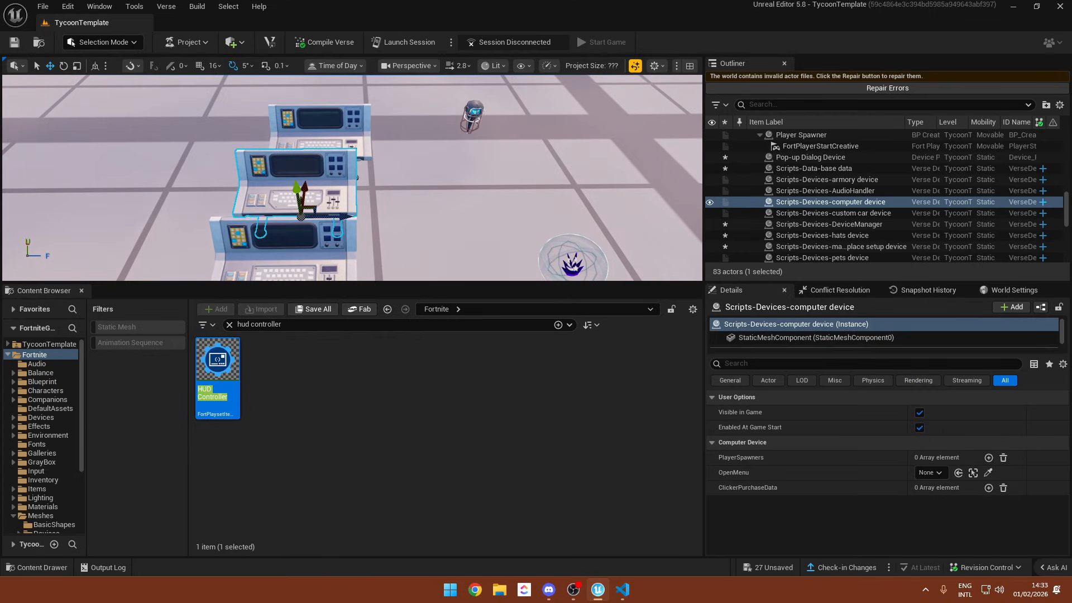
pyautogui.click(318, 240)
pyautogui.scroll(-2, 847, 440)
pyautogui.click(928, 532)
pyautogui.click(931, 402)
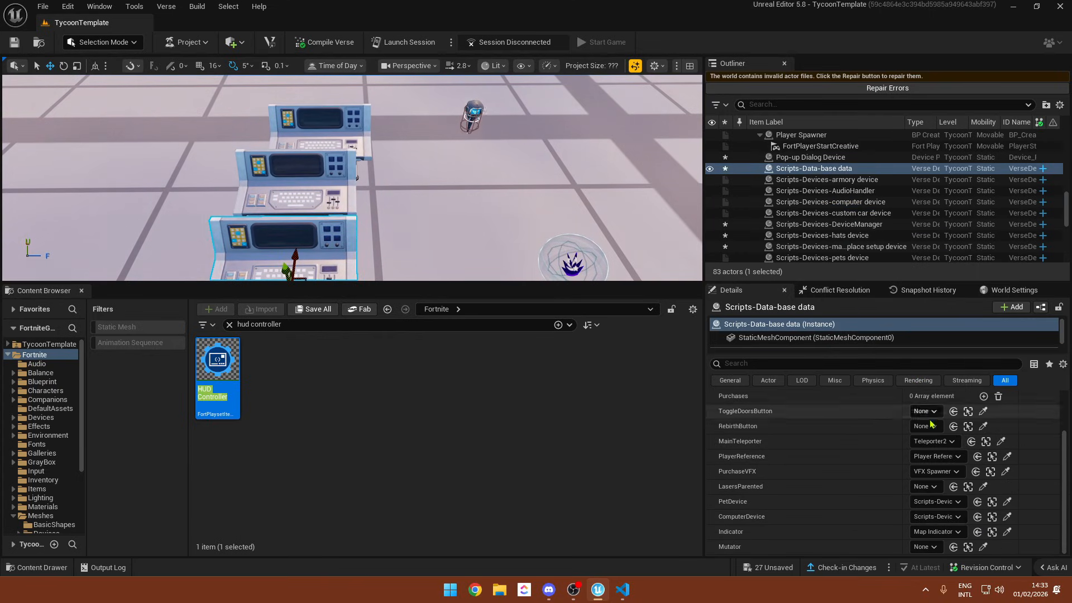
# - Search the Fortnite content for "mutator devic" and place a Mutator Zone over the Verse device consoles
pyautogui.moveTo(358, 213); pyautogui.dragTo(335, 192, button='right')
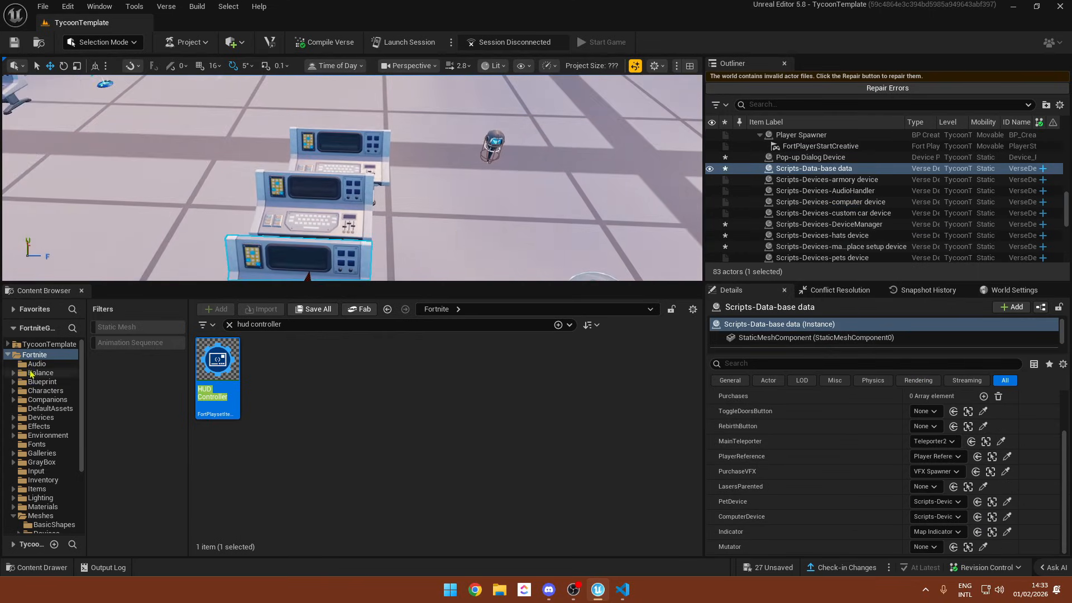
pyautogui.click(50, 344)
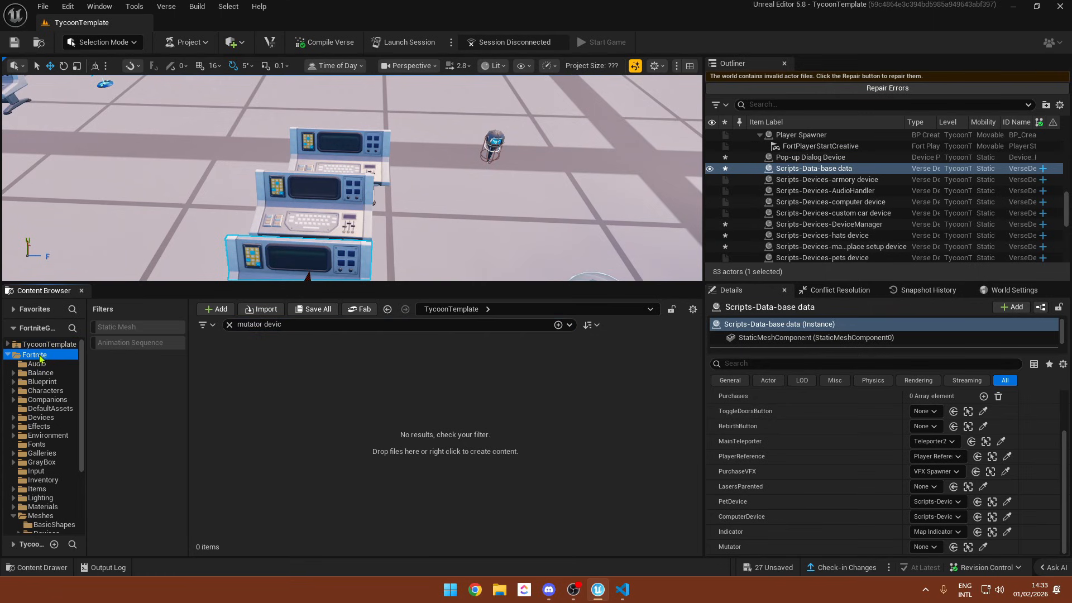
pyautogui.moveTo(218, 365); pyautogui.dragTo(343, 192)
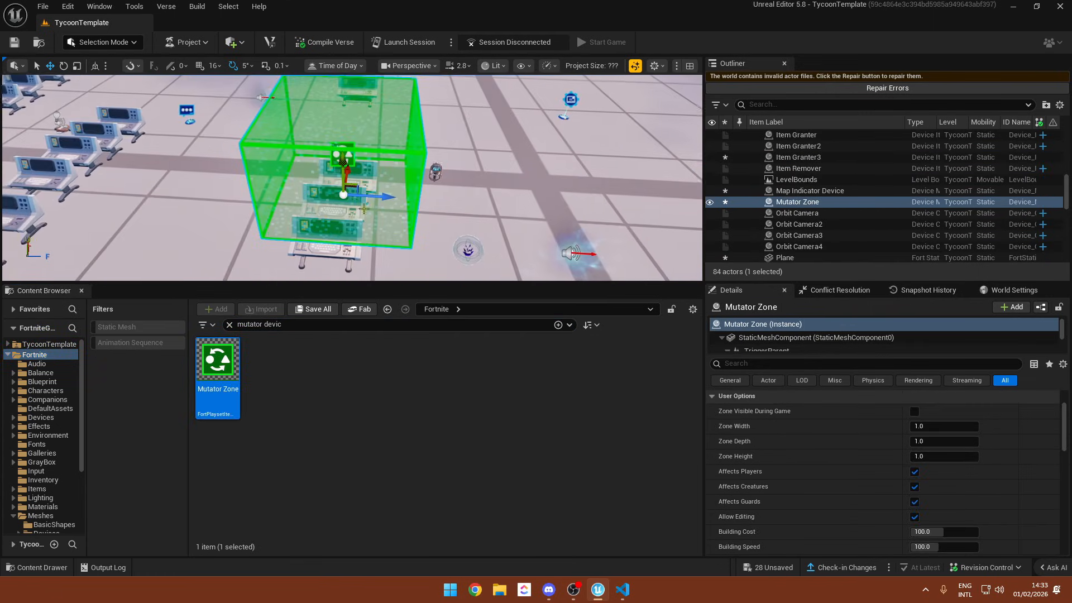
# - Assign the Mutator Zone to the Mutator property of the Scripts-Data-base data device
pyautogui.click(323, 253)
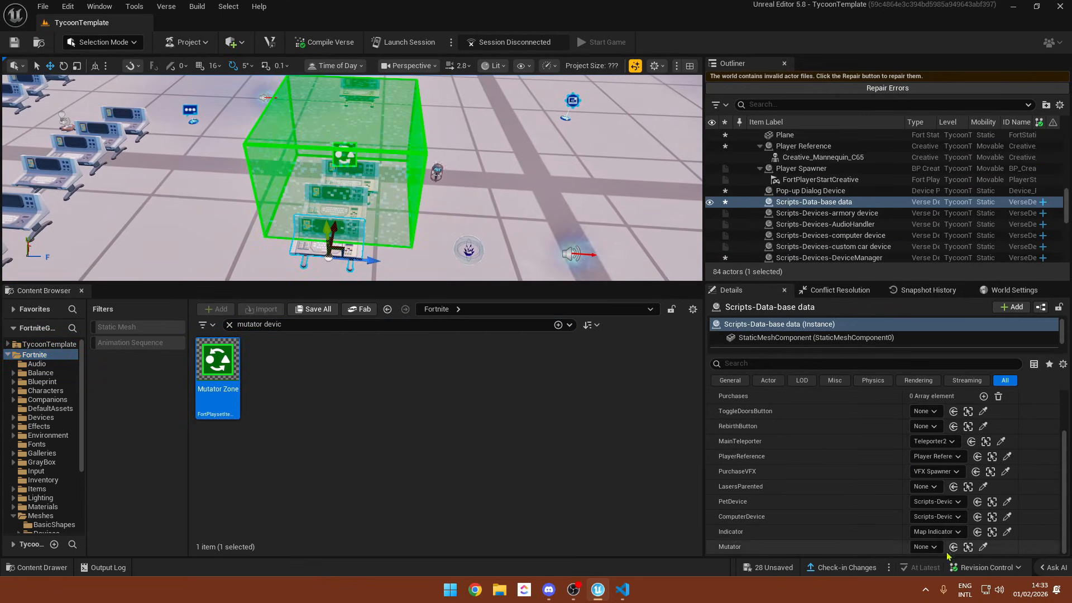
pyautogui.click(925, 547)
pyautogui.click(921, 418)
pyautogui.scroll(2, 862, 472)
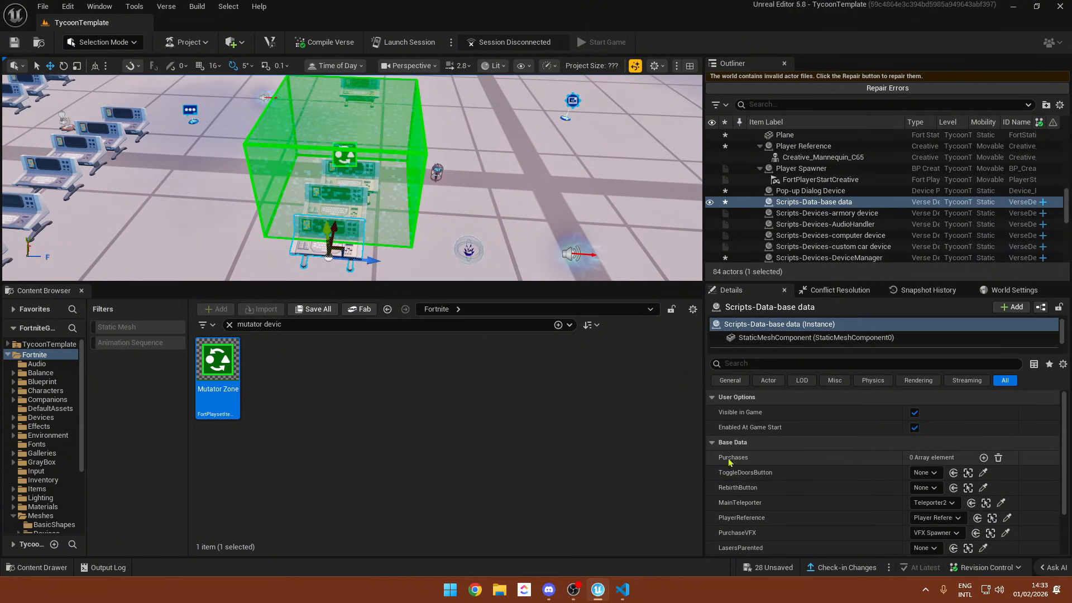
# - Move the Mutator Zone sideways, clear of the Verse device consoles
pyautogui.moveTo(390, 220)
pyautogui.mouseDown(button='right')
pyautogui.moveTo(330, 196)
pyautogui.moveTo(383, 219)
pyautogui.mouseUp(button='right')
pyautogui.click(357, 159)
pyautogui.moveTo(403, 201); pyautogui.dragTo(641, 199)
# - Review the Scripts-Devices-tycoon device's properties and the computer device's PlayerSpawners, OpenMenu and ClickerPurchaseData properties
pyautogui.moveTo(447, 190); pyautogui.dragTo(430, 218, button='right')
pyautogui.click(420, 184)
pyautogui.scroll(-3, 794, 452)
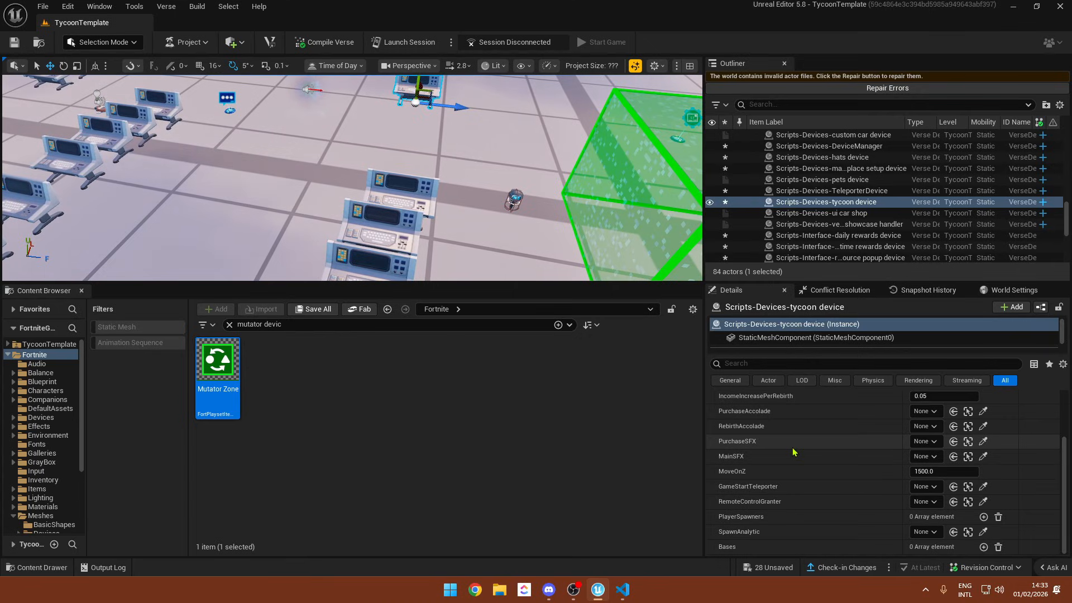
pyautogui.scroll(3, 819, 455)
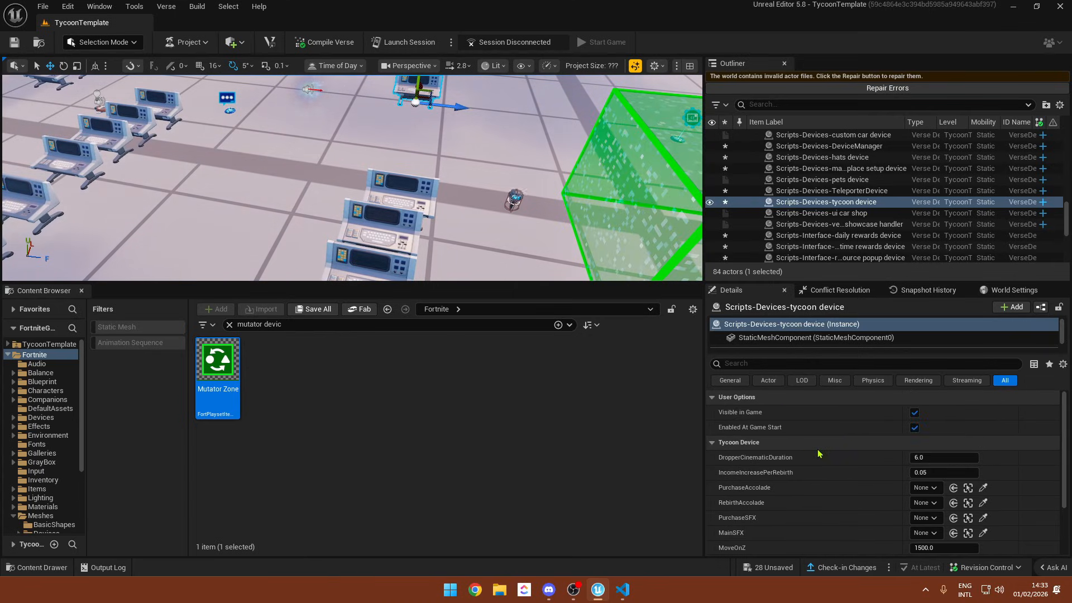
pyautogui.moveTo(536, 234); pyautogui.dragTo(534, 209, button='right')
pyautogui.click(383, 245)
pyautogui.moveTo(383, 246); pyautogui.dragTo(408, 232, button='right')
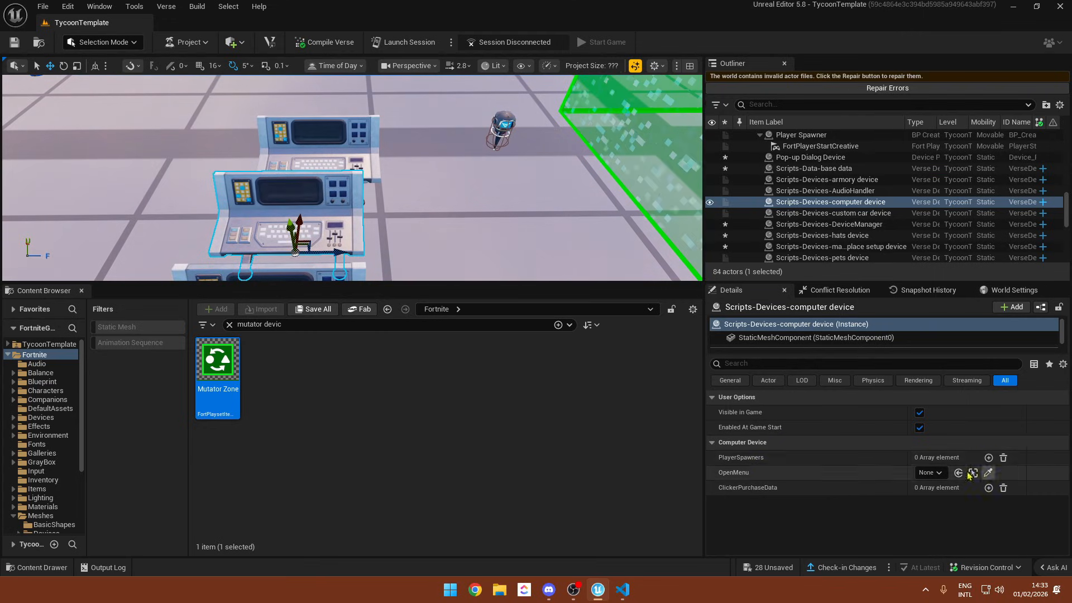
# - Locate the Special Items sign's MI_BuyItems material in the TextIcons folder and select the MI_Computer material there
pyautogui.moveTo(357, 178); pyautogui.dragTo(502, 130, button='right')
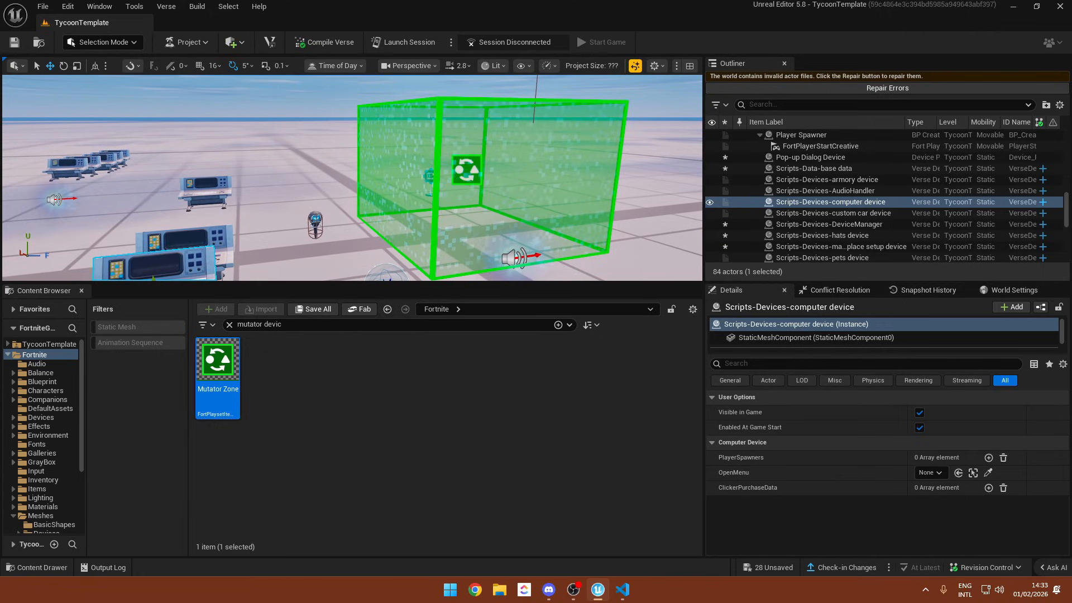
pyautogui.moveTo(502, 130); pyautogui.dragTo(327, 214, button='right')
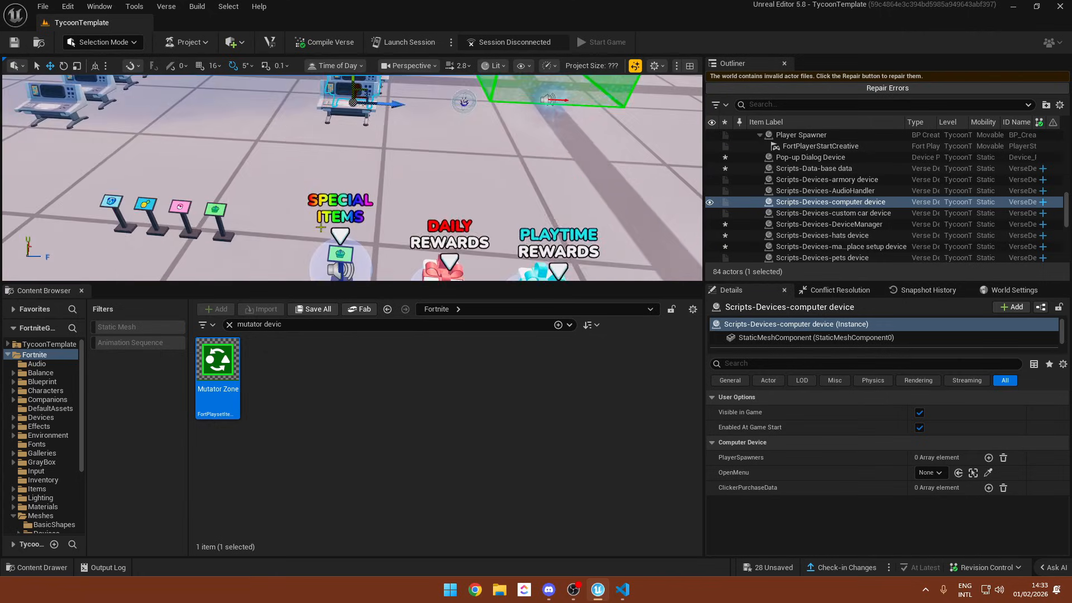
pyautogui.click(327, 213)
pyautogui.click(326, 213)
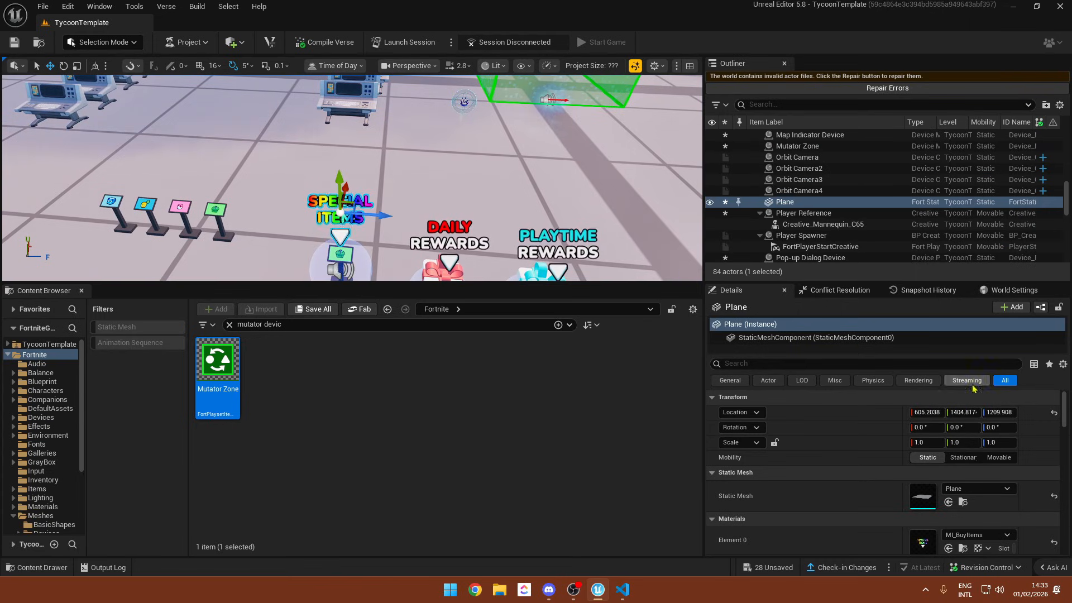
pyautogui.click(968, 550)
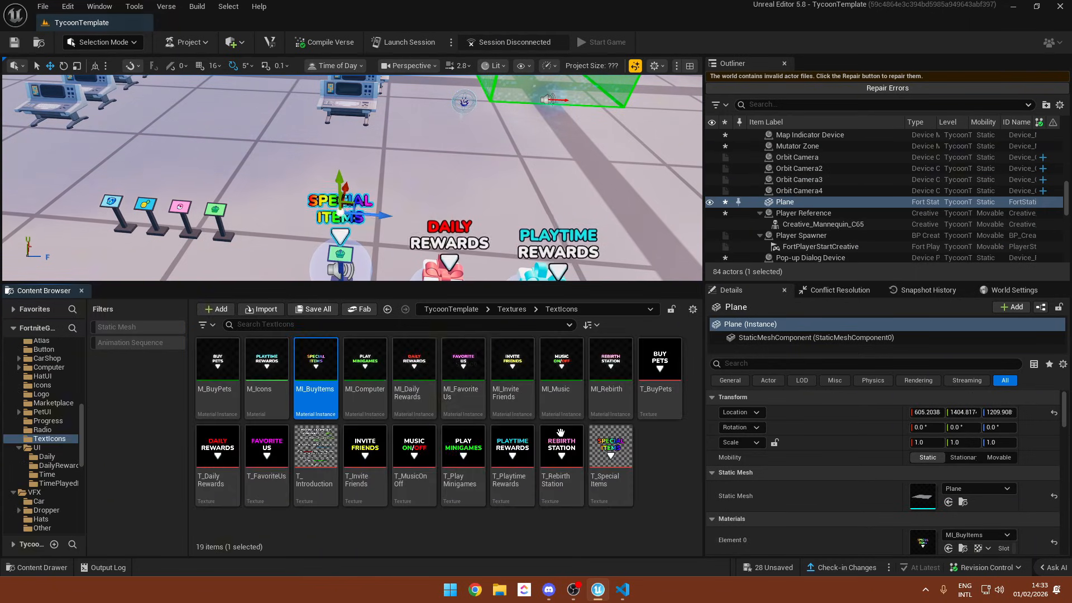
pyautogui.click(365, 357)
# - Select the Scripts-Devices-computer device and open the Textures/Computer/Clicker/Fish folder in the project content
pyautogui.moveTo(376, 246); pyautogui.dragTo(324, 196, button='right')
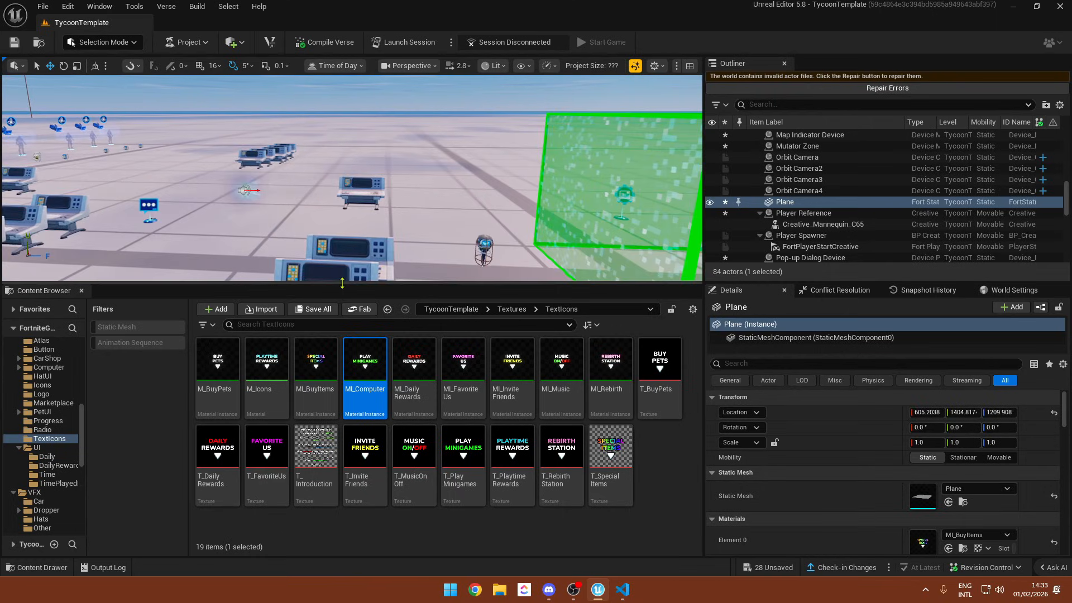
pyautogui.click(334, 269)
pyautogui.moveTo(335, 269); pyautogui.dragTo(327, 318, button='right')
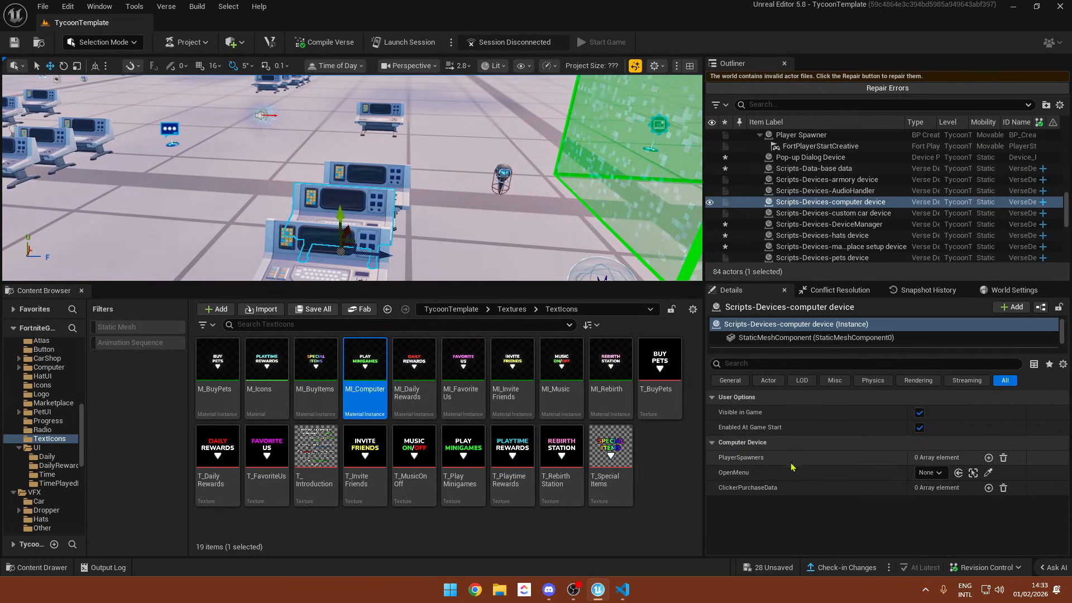
pyautogui.click(512, 309)
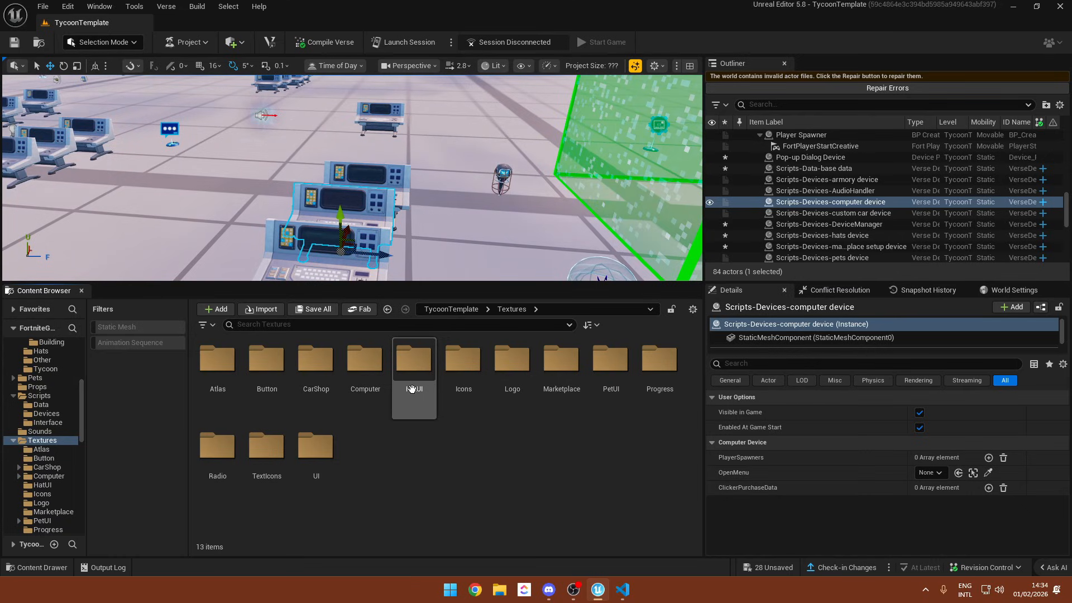
pyautogui.doubleClick(353, 386)
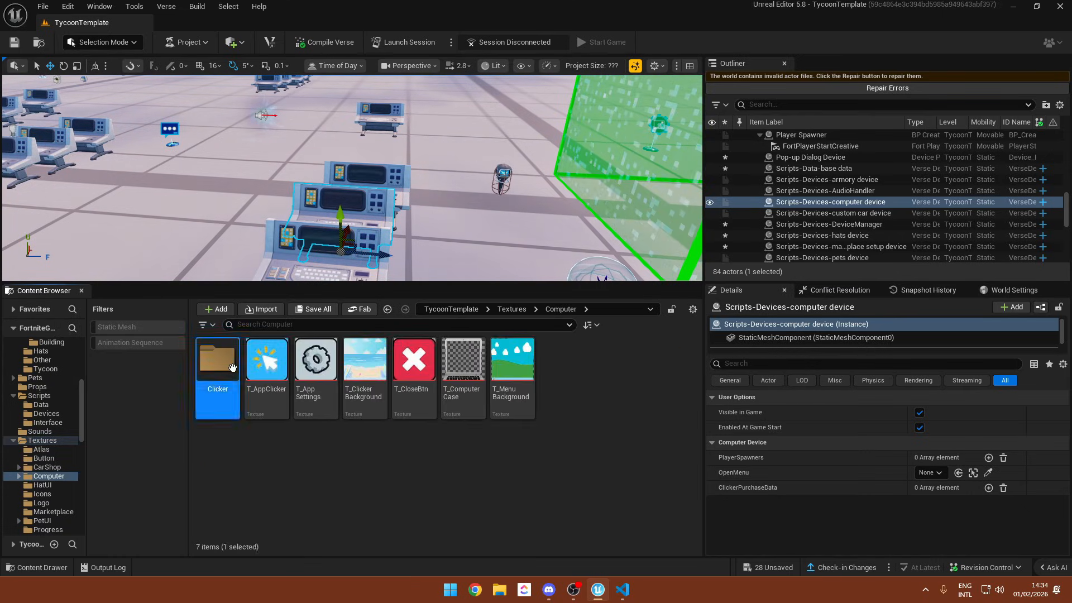
pyautogui.doubleClick(232, 367)
pyautogui.doubleClick(267, 363)
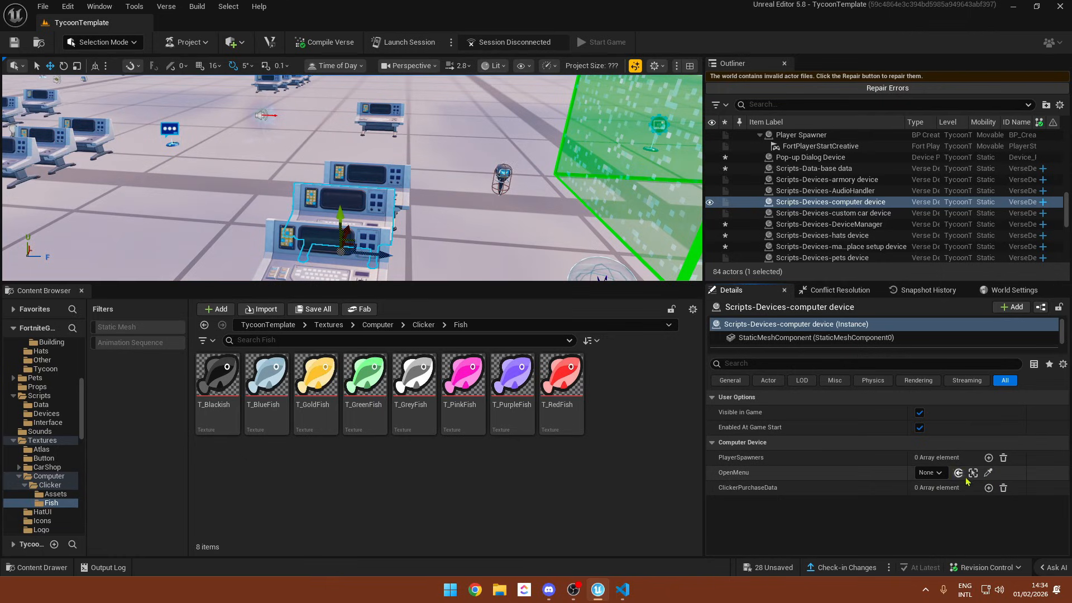
# - Add eight elements to the computer device's ClickerPurchaseData array and look through their fields
pyautogui.click(988, 488)
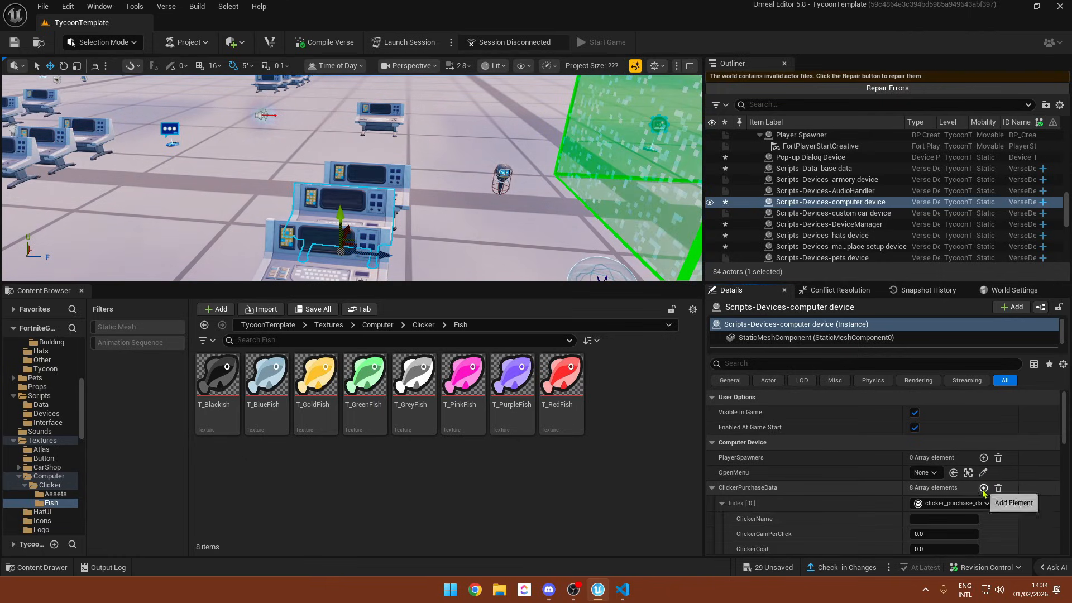
pyautogui.scroll(-2, 910, 502)
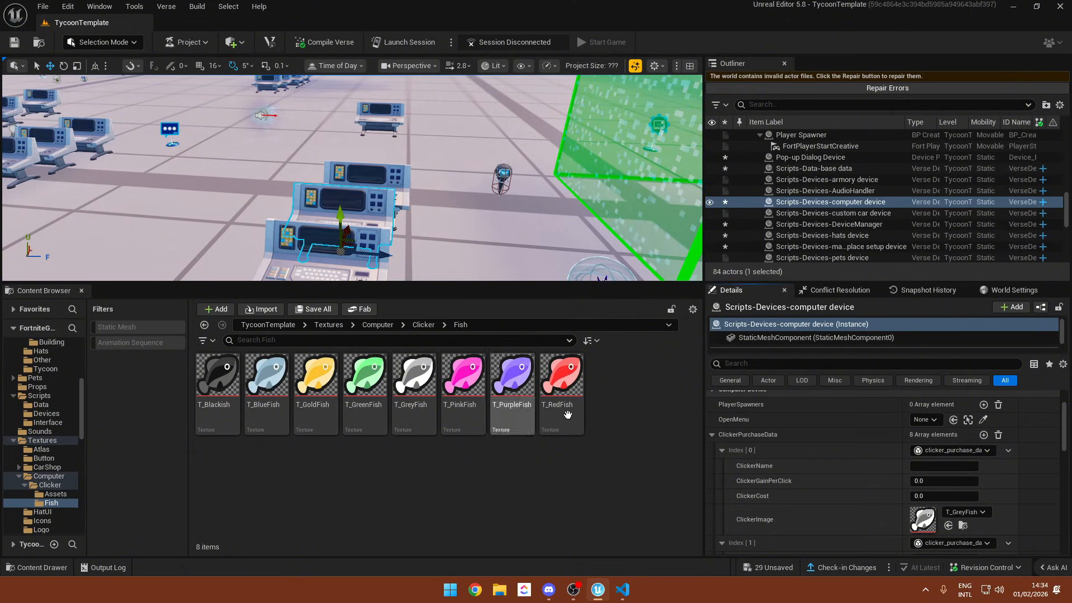
pyautogui.scroll(-5, 934, 473)
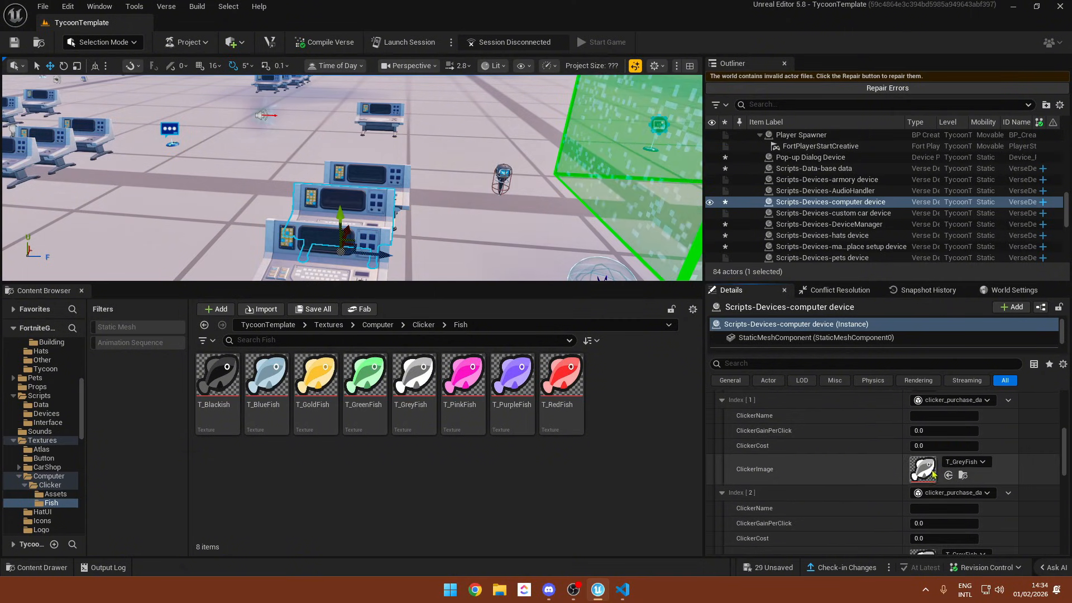
pyautogui.scroll(4, 935, 465)
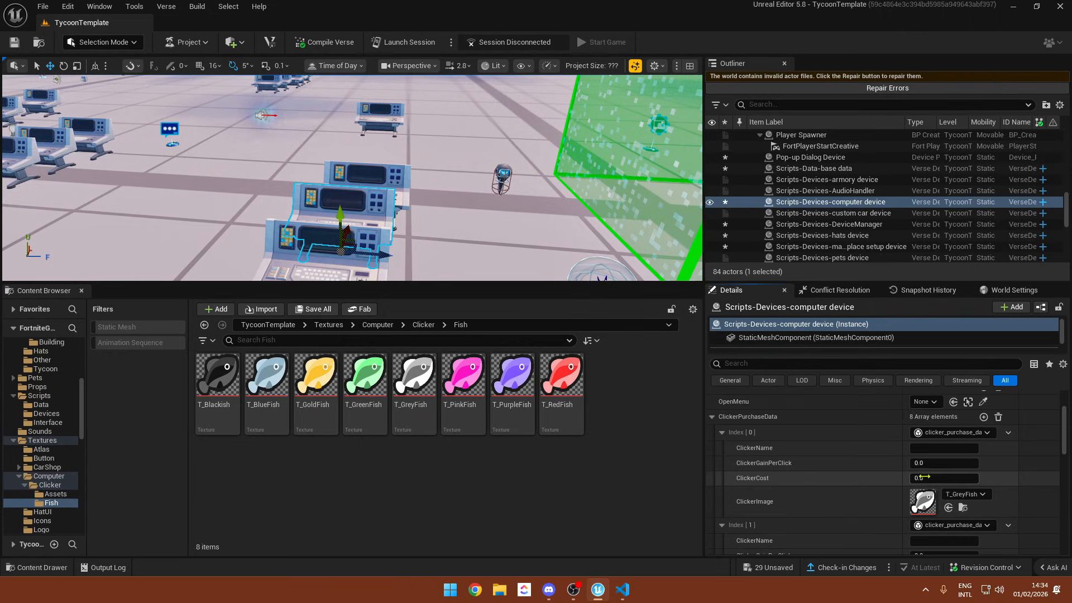
# - Name the first ClickerPurchaseData entry "Grey Fish" and set its ClickerGainPerClick to 5
pyautogui.click(931, 448)
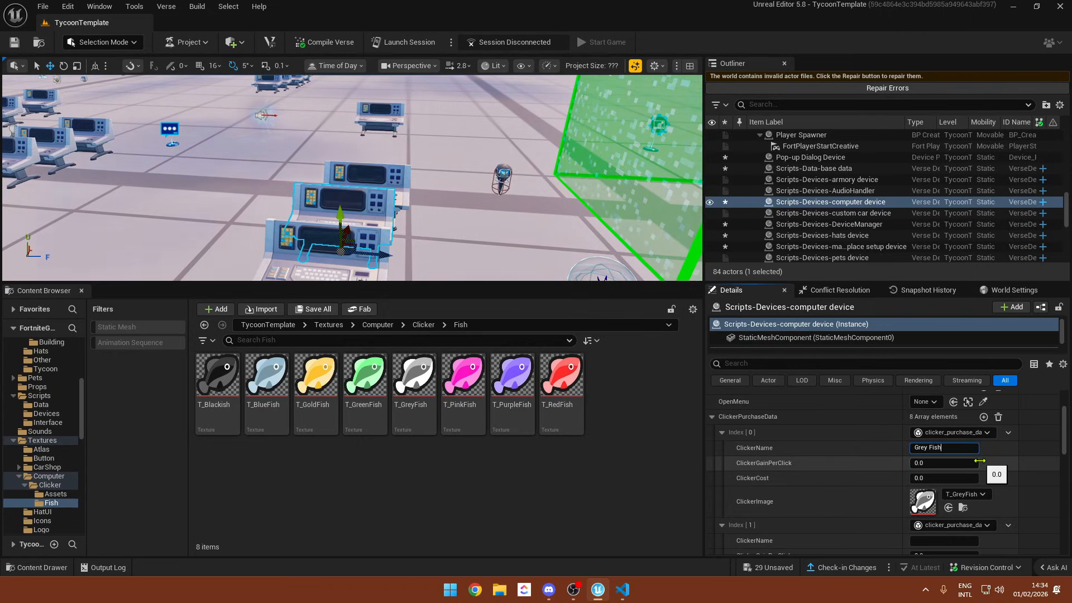
pyautogui.scroll(-2, 980, 461)
pyautogui.click(952, 486)
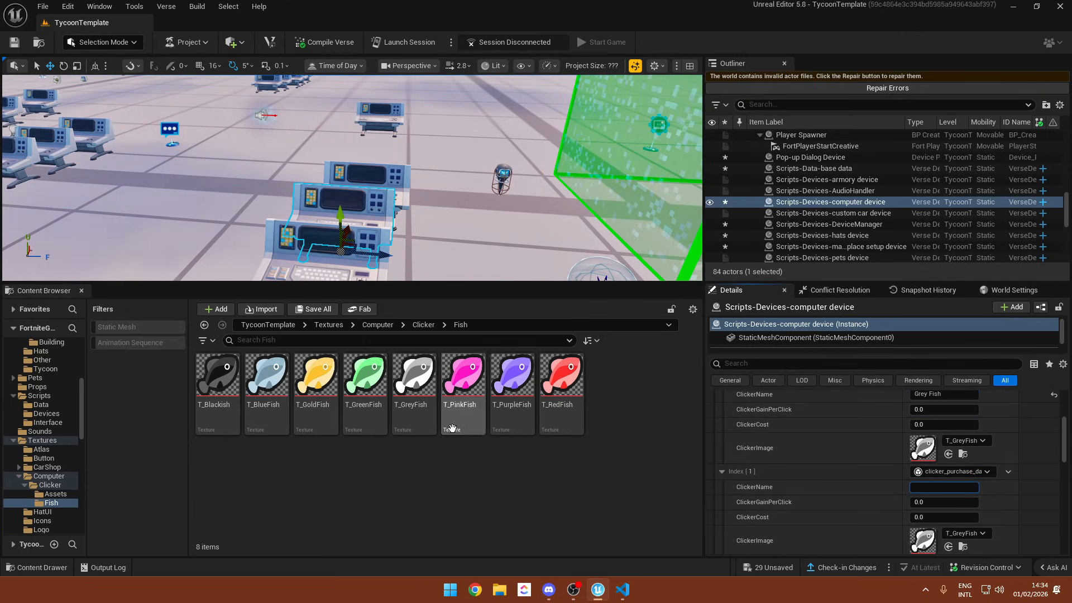
pyautogui.scroll(2, 982, 502)
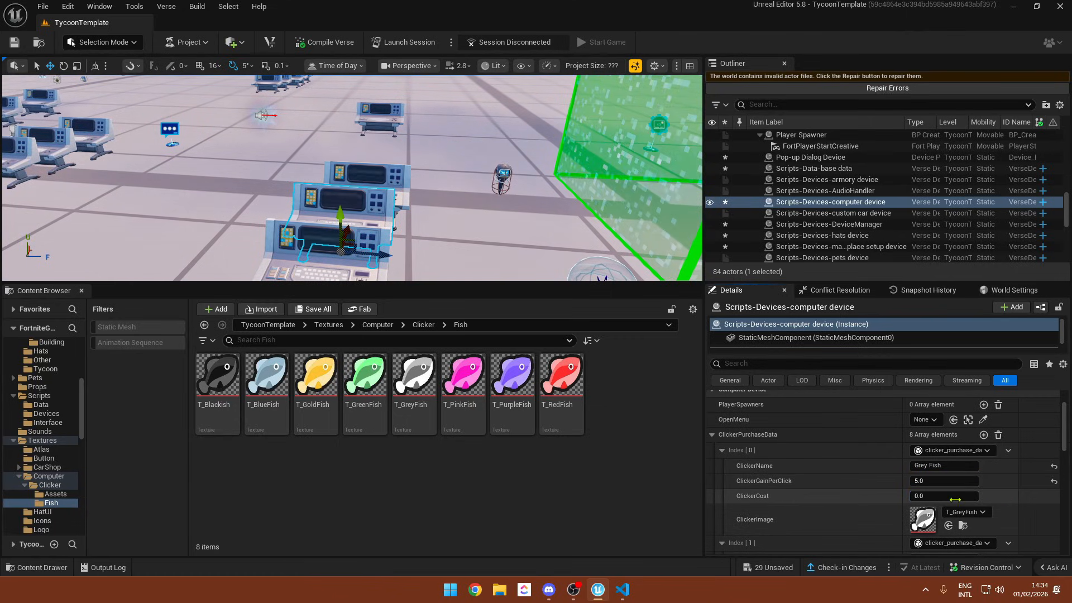
pyautogui.click(1007, 508)
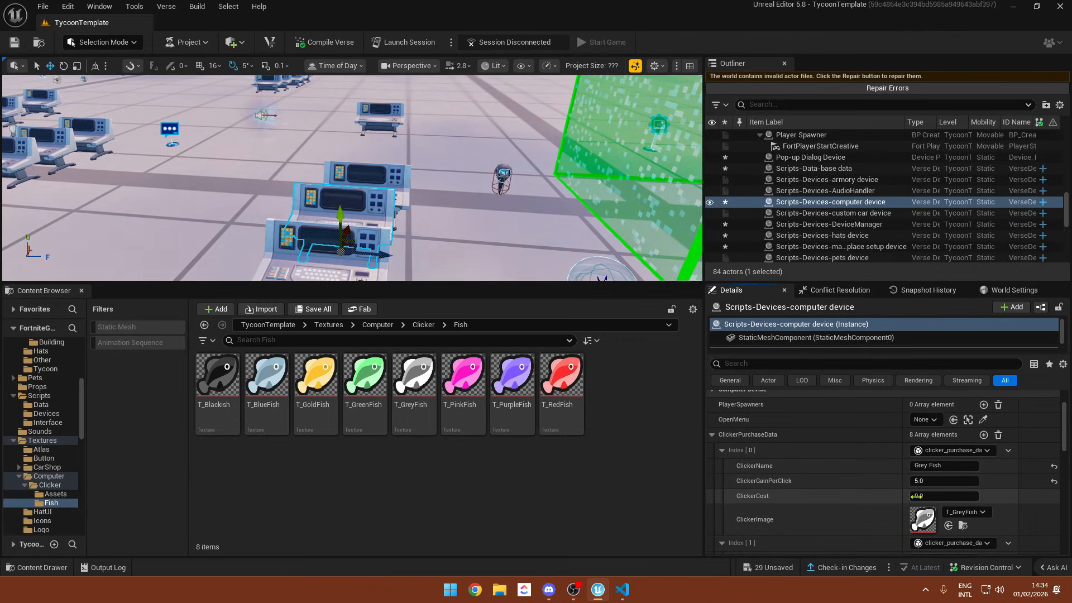
# - Set the second ClickerPurchaseData entry's ClickerGainPerClick to 20 and its ClickerCost to 500
pyautogui.scroll(-5, 930, 453)
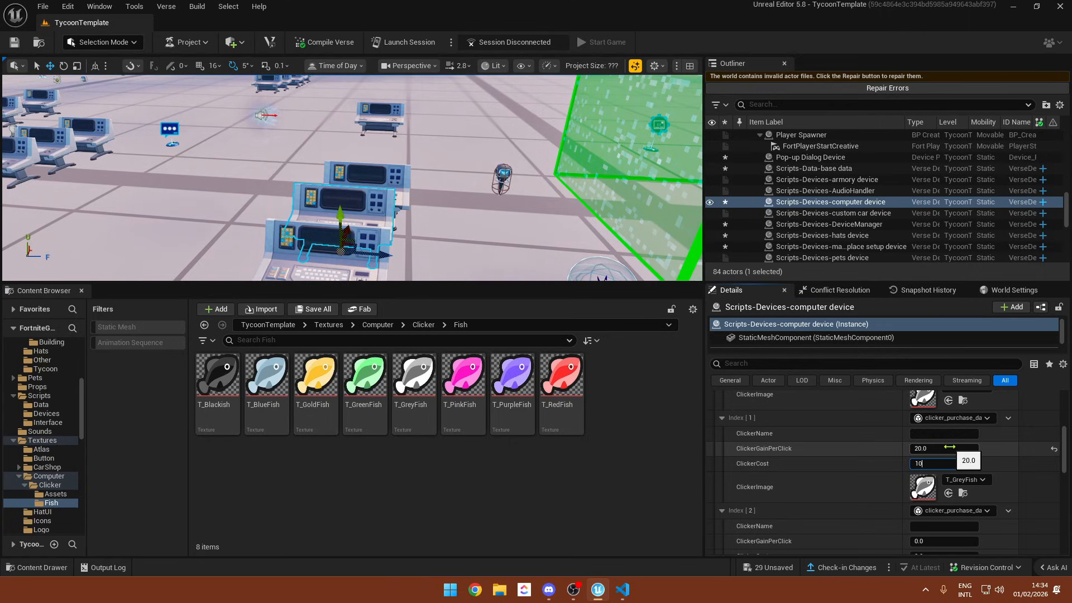
pyautogui.click(993, 475)
pyautogui.scroll(1, 994, 475)
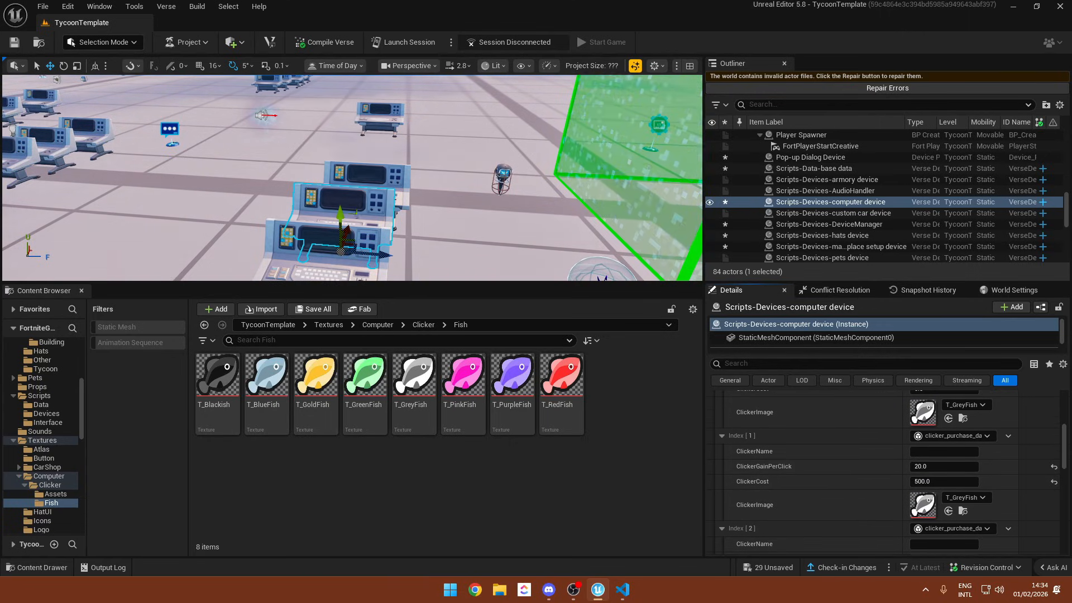
pyautogui.scroll(3, 357, 185)
# - Examine the Scripts-Devices-pets device's OpenMenu property and the buttons and Special Items sign in the level
pyautogui.click(375, 209)
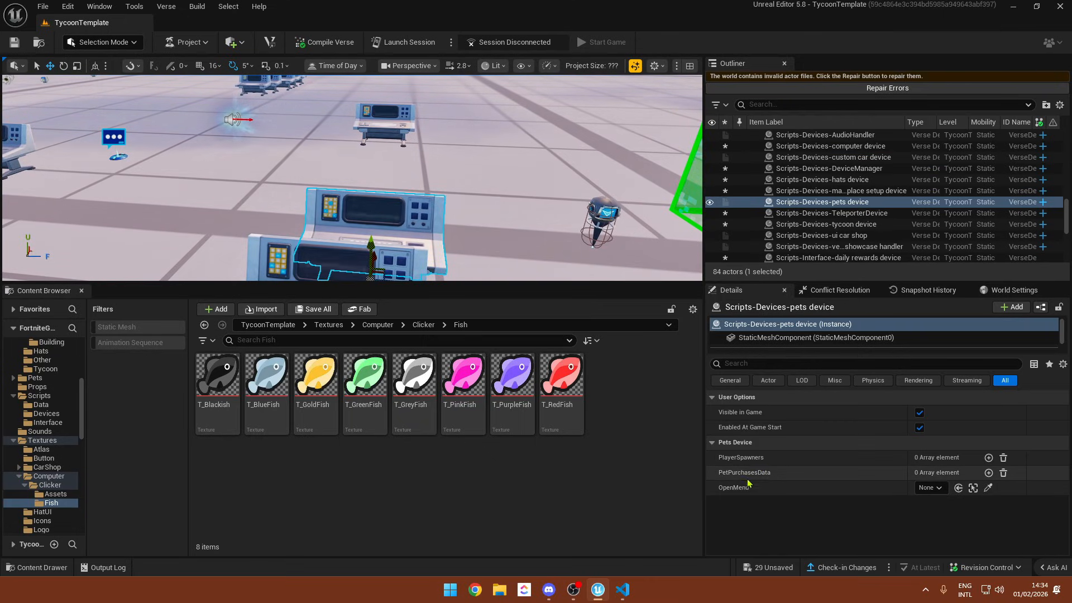
pyautogui.click(927, 490)
pyautogui.click(930, 489)
pyautogui.moveTo(485, 222)
pyautogui.mouseDown(button='right')
pyautogui.moveTo(558, 222)
pyautogui.moveTo(469, 222)
pyautogui.mouseUp(button='right')
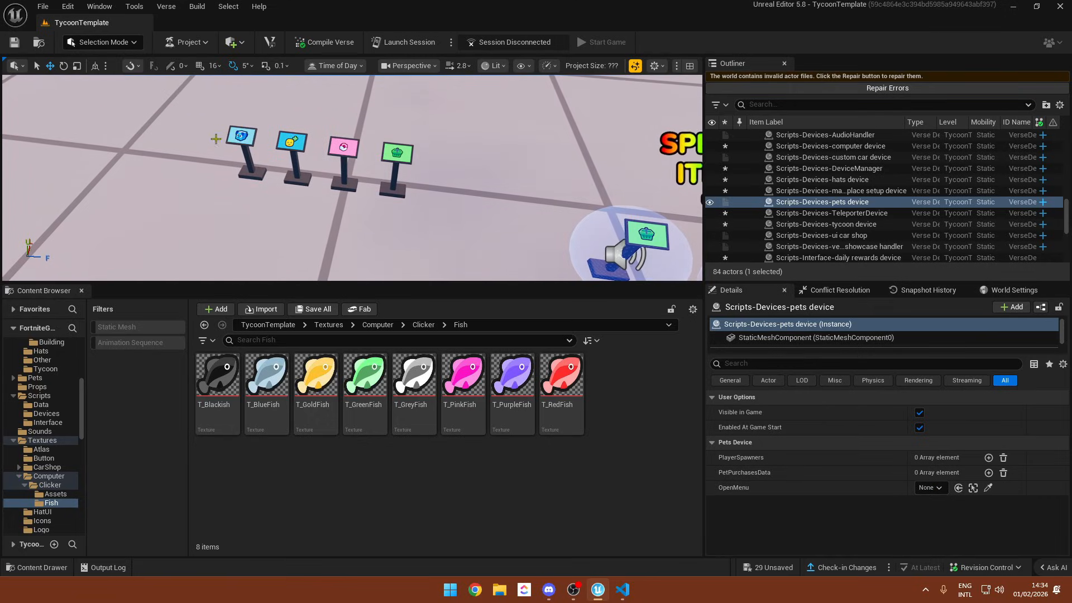
pyautogui.moveTo(244, 142)
pyautogui.mouseDown(button='right')
pyautogui.moveTo(363, 145)
pyautogui.moveTo(228, 136)
pyautogui.mouseUp(button='right')
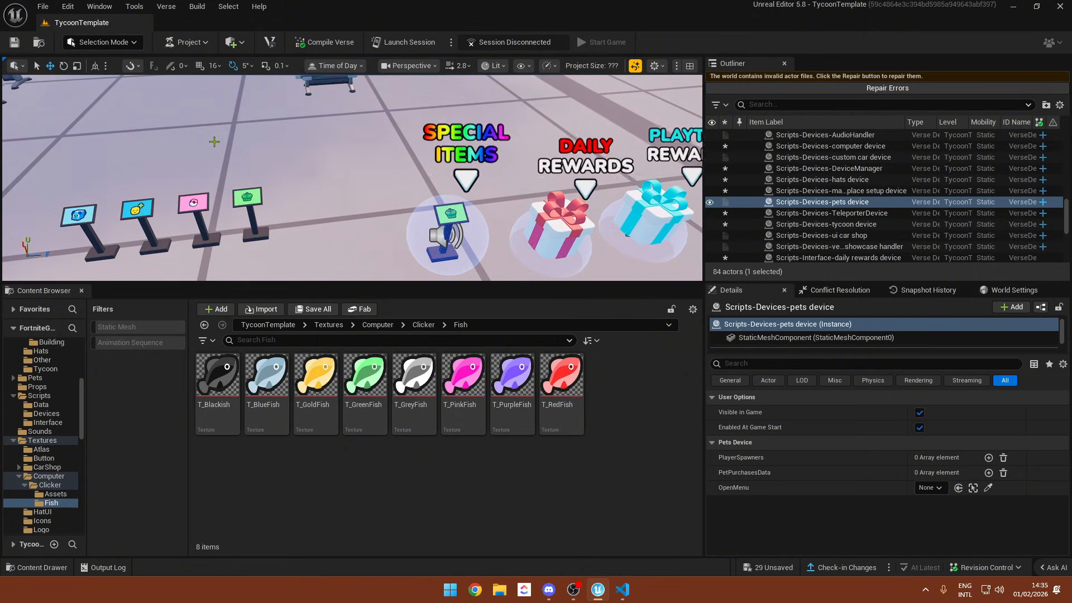
pyautogui.click(464, 149)
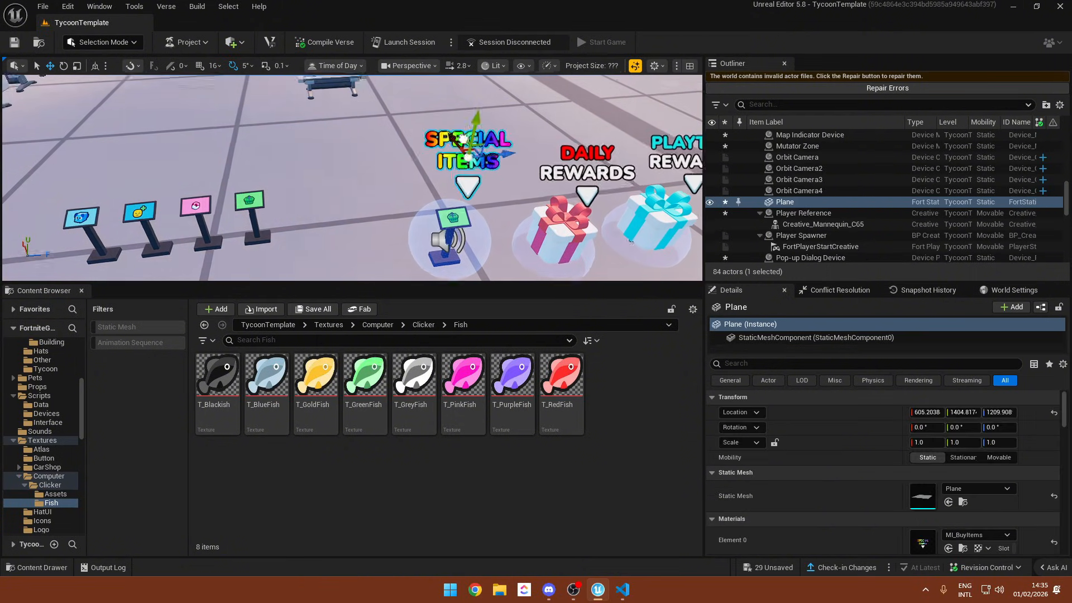
pyautogui.moveTo(464, 150); pyautogui.dragTo(313, 184, button='right')
pyautogui.click(441, 184)
pyautogui.moveTo(441, 184)
pyautogui.mouseDown(button='right')
pyautogui.moveTo(441, 128)
pyautogui.moveTo(441, 190)
pyautogui.mouseUp(button='right')
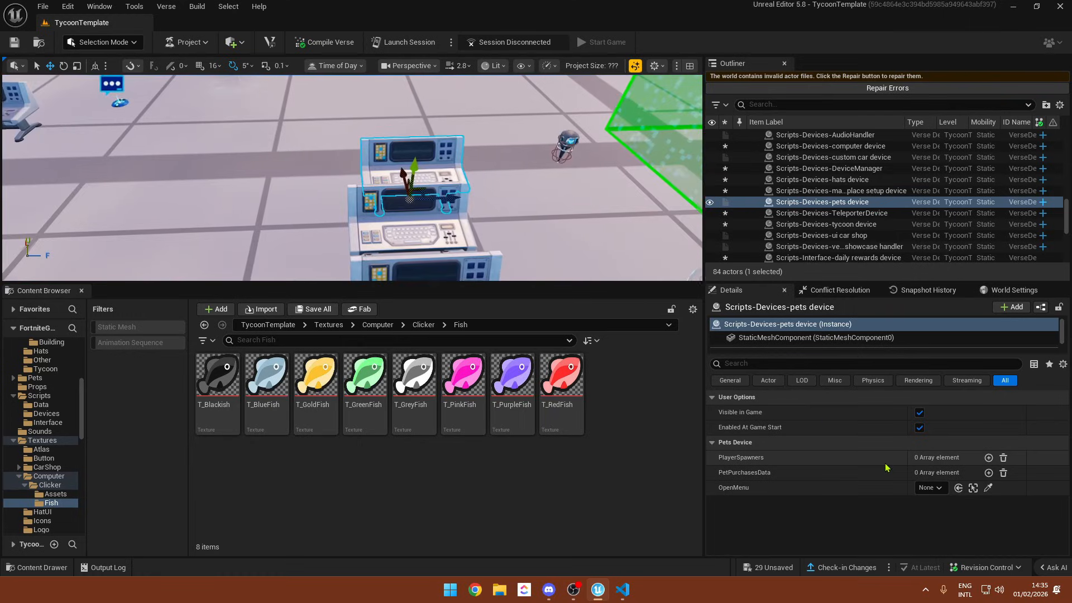
# - Add one element to the pets device's PetPurchasesData array and locate its T_PET_Dragon texture in the project content
pyautogui.click(989, 473)
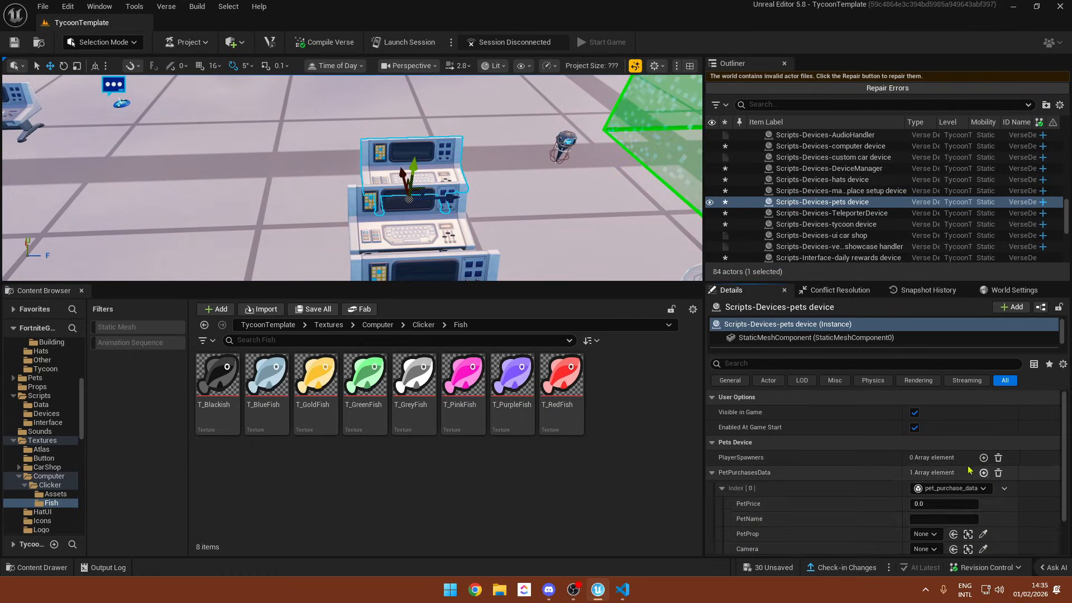
pyautogui.scroll(-2, 965, 464)
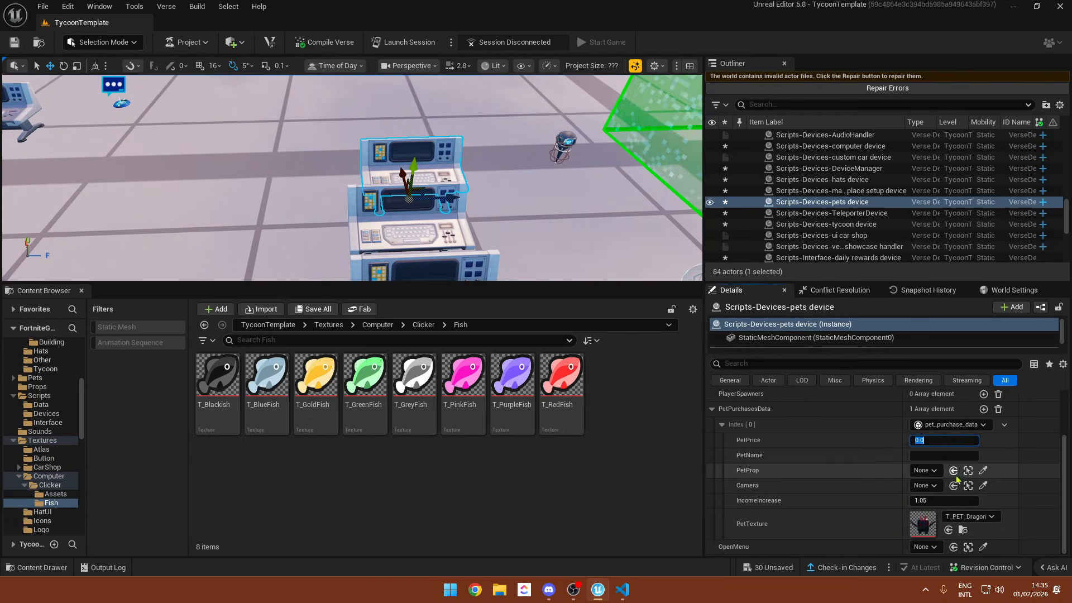
pyautogui.moveTo(501, 226); pyautogui.dragTo(547, 226, button='right')
pyautogui.press('s')
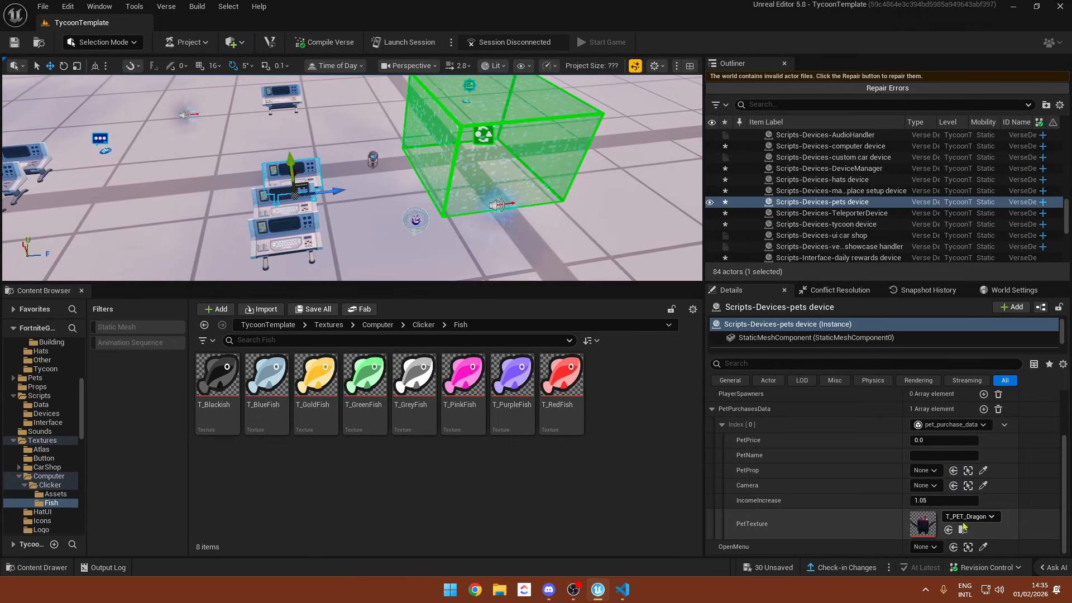
pyautogui.click(962, 529)
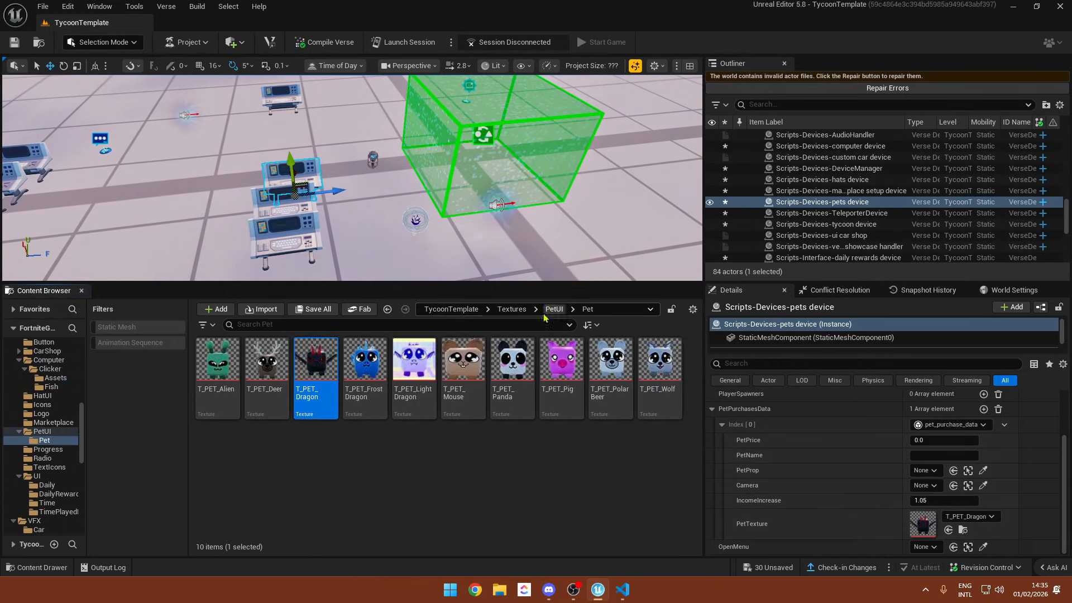
# - Place the AlienProp from the Pets/Alien folder on the floor in front of the Mutator Zone
pyautogui.click(511, 308)
pyautogui.click(451, 308)
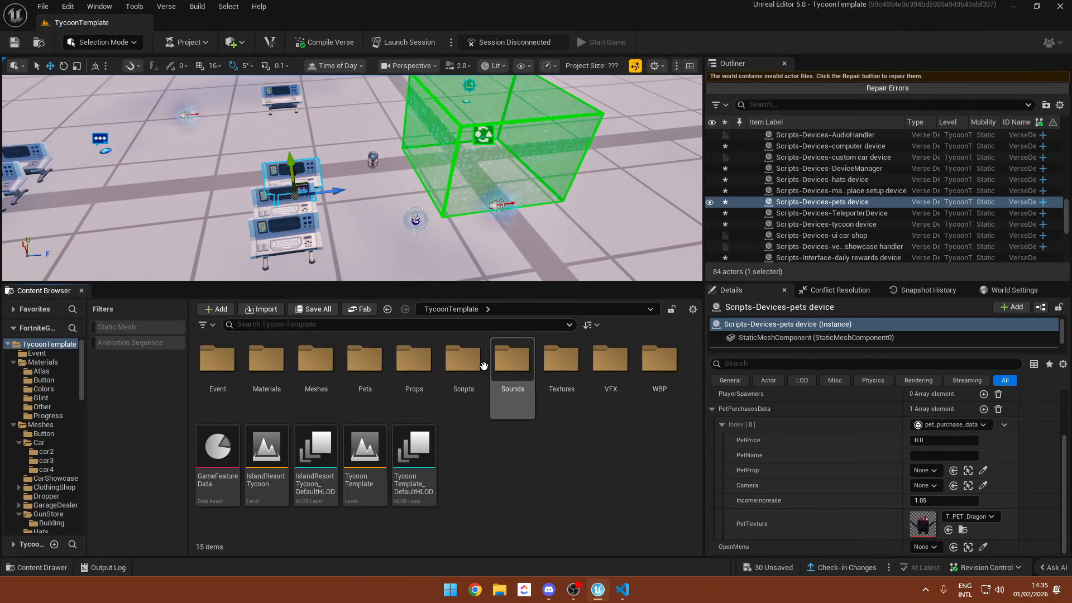
pyautogui.doubleClick(365, 360)
pyautogui.doubleClick(218, 360)
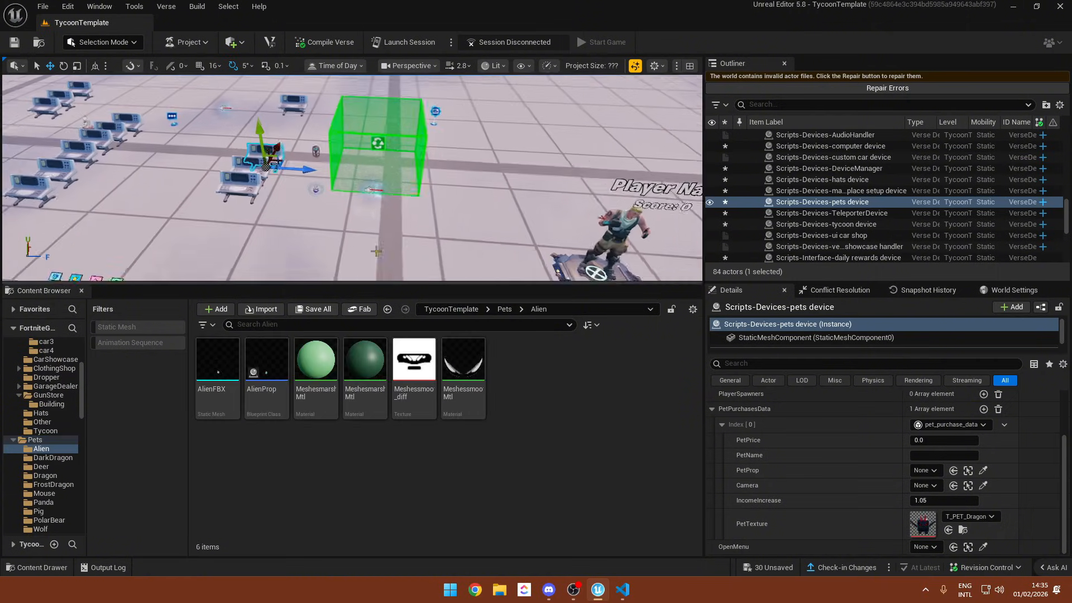
pyautogui.moveTo(267, 360); pyautogui.dragTo(320, 169)
pyautogui.moveTo(319, 169); pyautogui.dragTo(319, 192, button='right')
pyautogui.moveTo(267, 360)
pyautogui.mouseDown()
pyautogui.moveTo(310, 254)
pyautogui.moveTo(272, 381)
pyautogui.moveTo(274, 363)
pyautogui.mouseUp()
pyautogui.moveTo(312, 240); pyautogui.dragTo(313, 184, button='right')
pyautogui.press('w')
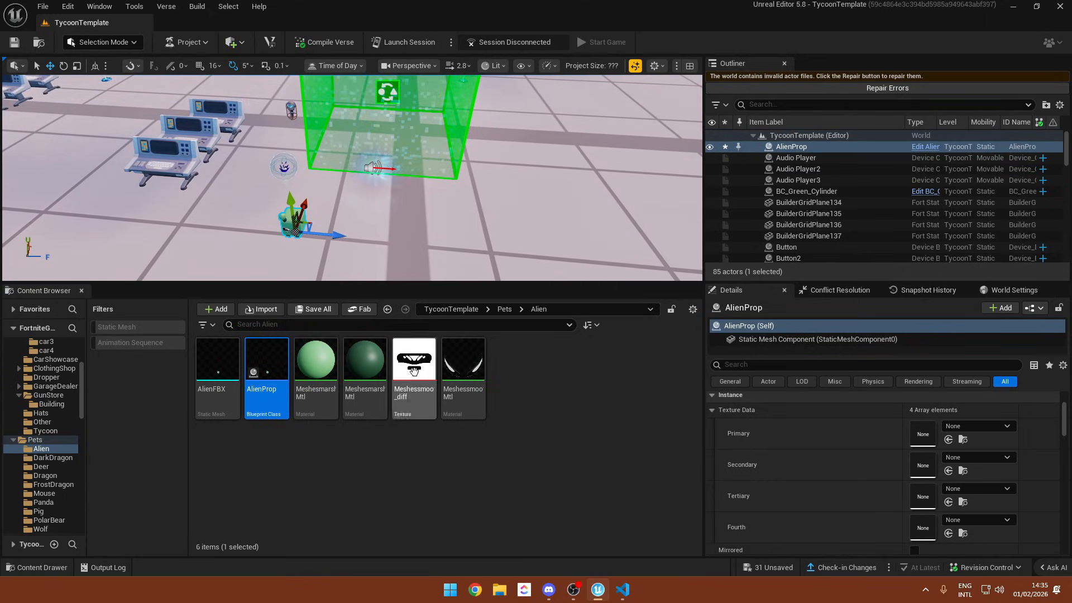
# - Place the DarkDragonProp from the Pets/DarkDragon folder beside the alien prop and adjust its rotation
pyautogui.click(504, 308)
pyautogui.doubleClick(266, 360)
pyautogui.moveTo(316, 363); pyautogui.dragTo(347, 231)
pyautogui.press('e')
pyautogui.moveTo(347, 232)
pyautogui.mouseDown(button='right')
pyautogui.moveTo(335, 231)
pyautogui.moveTo(360, 227)
pyautogui.mouseUp(button='right')
pyautogui.moveTo(366, 270); pyautogui.dragTo(369, 270)
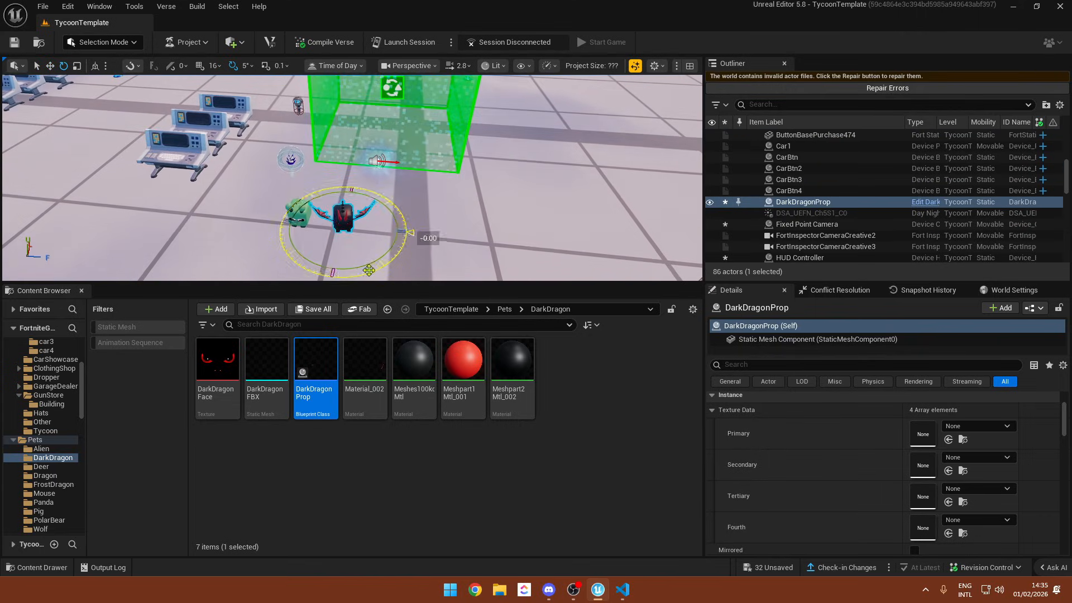
pyautogui.moveTo(410, 235); pyautogui.dragTo(410, 235)
pyautogui.press('w')
pyautogui.moveTo(335, 185); pyautogui.dragTo(335, 185, button='right')
pyautogui.moveTo(388, 260); pyautogui.dragTo(401, 214, button='right')
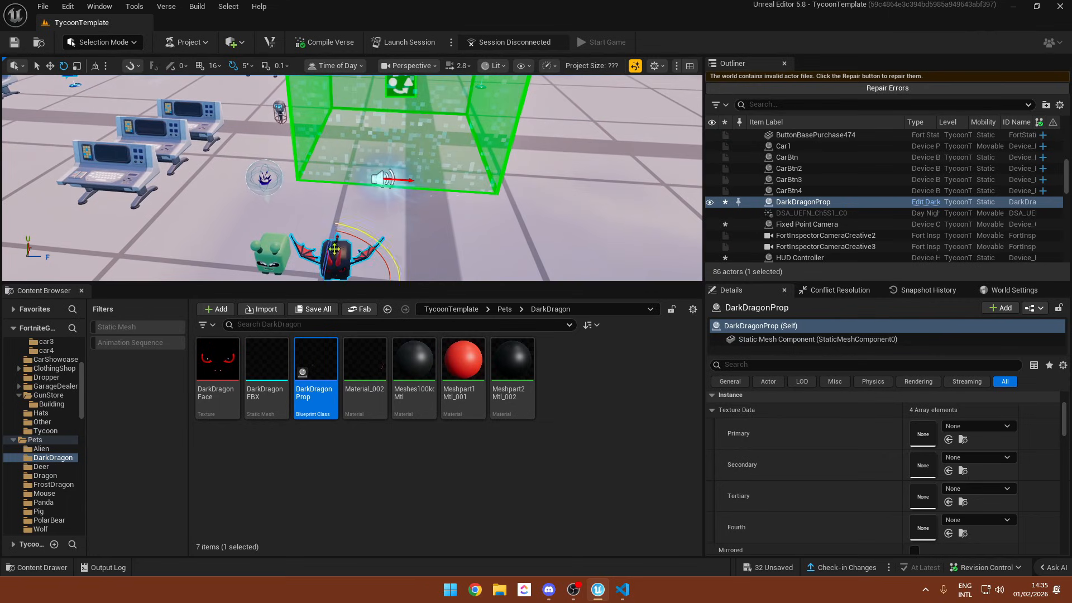
# - Reselect the Scripts-Devices-pets device among the Verse device consoles to show its properties
pyautogui.moveTo(335, 175); pyautogui.dragTo(184, 98, button='right')
pyautogui.click(245, 221)
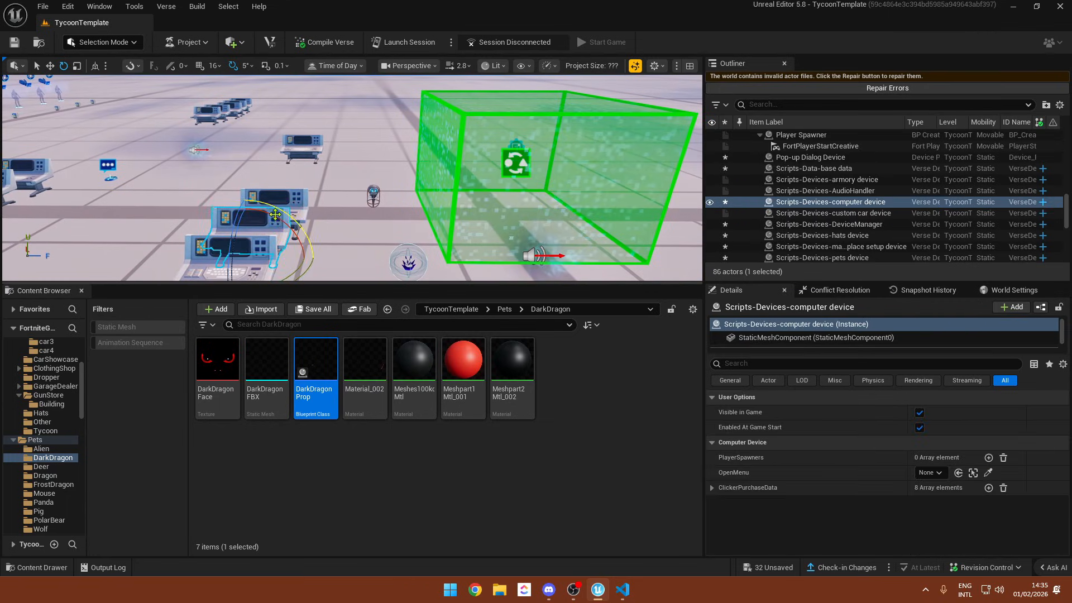
pyautogui.click(274, 200)
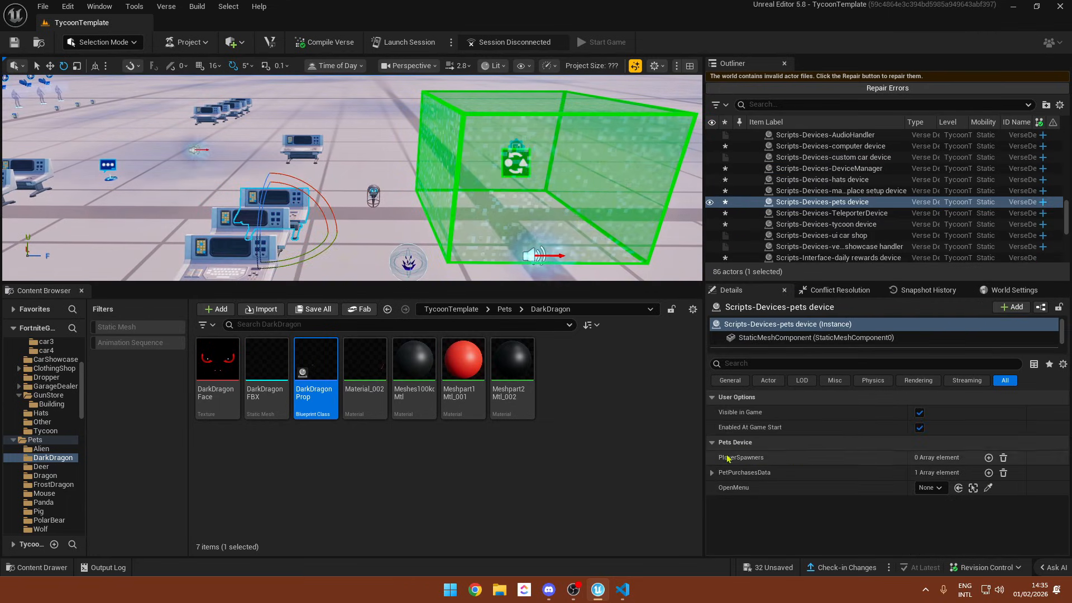
# - Place the DeerProp from the Pets/Deer folder on the floor beside the dark dragon prop
pyautogui.moveTo(467, 200); pyautogui.dragTo(503, 252, button='right')
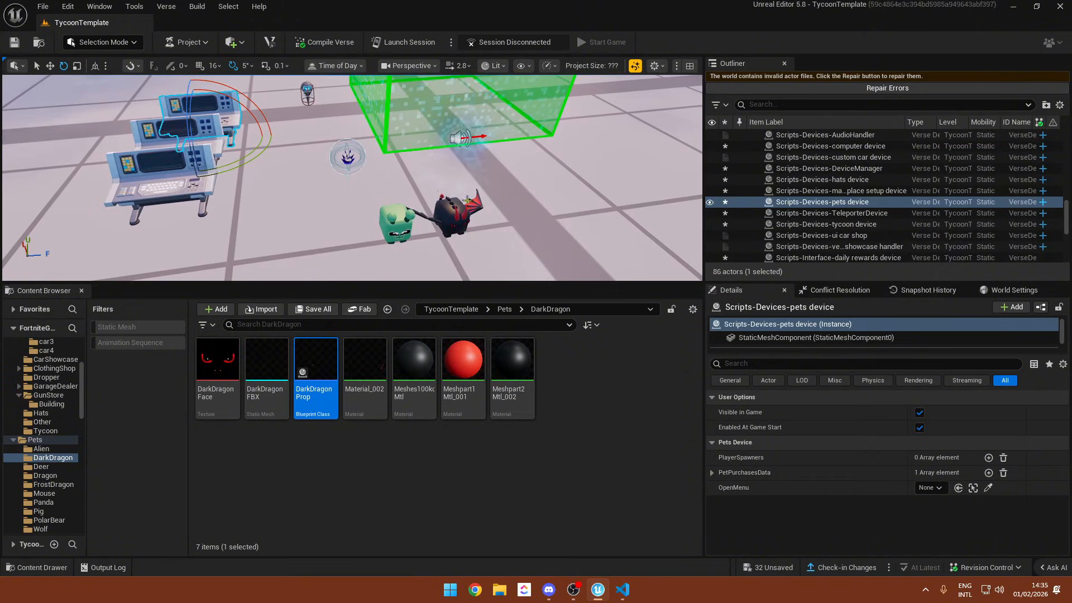
pyautogui.click(398, 216)
pyautogui.moveTo(398, 216); pyautogui.dragTo(403, 216, button='right')
pyautogui.click(454, 221)
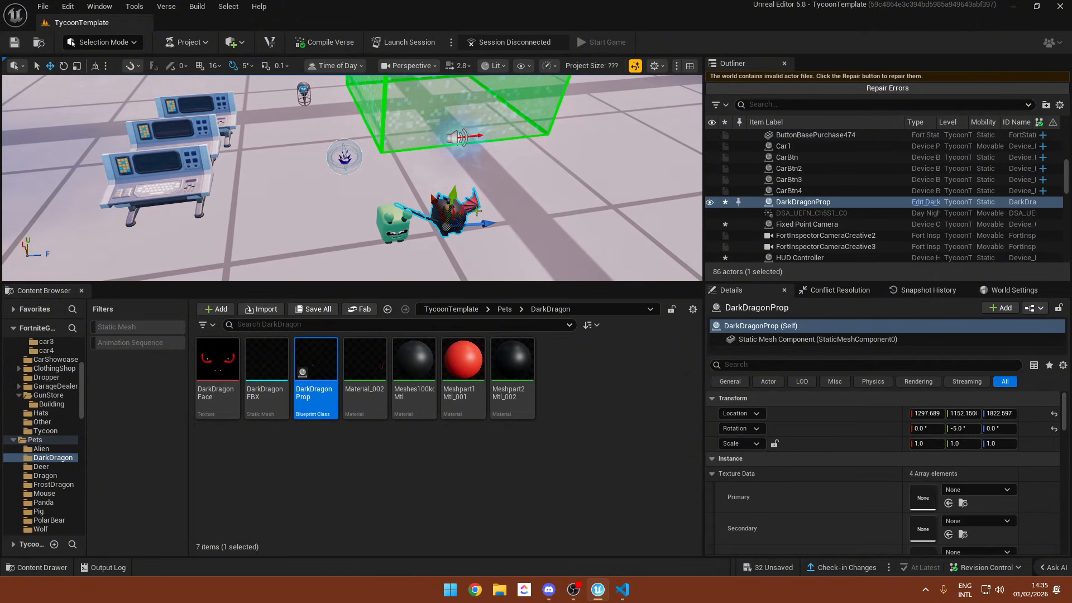
pyautogui.click(504, 309)
pyautogui.doubleClick(295, 357)
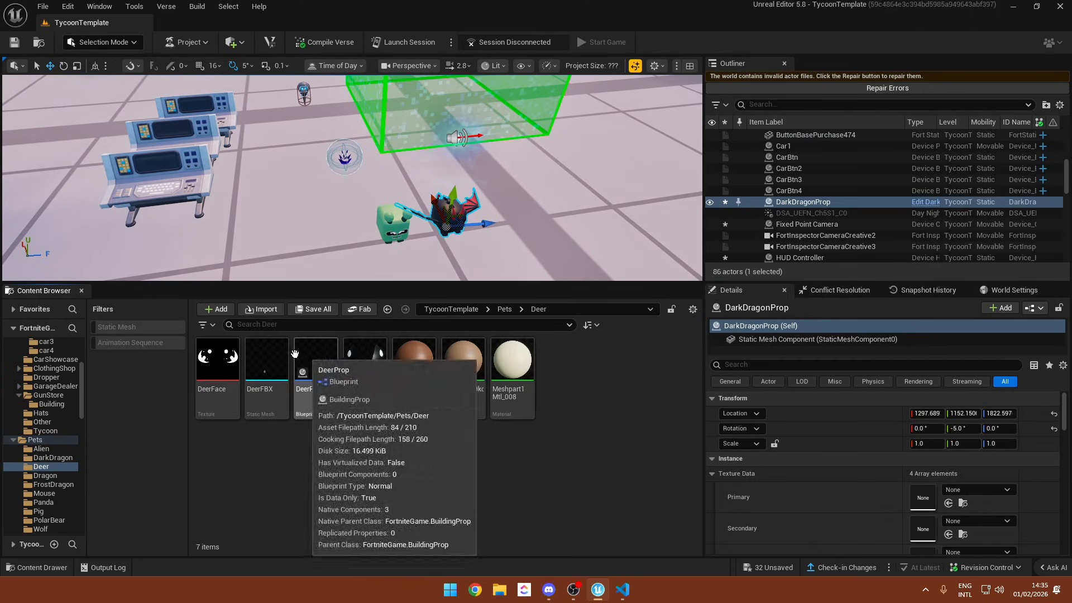
pyautogui.moveTo(294, 354); pyautogui.dragTo(494, 204)
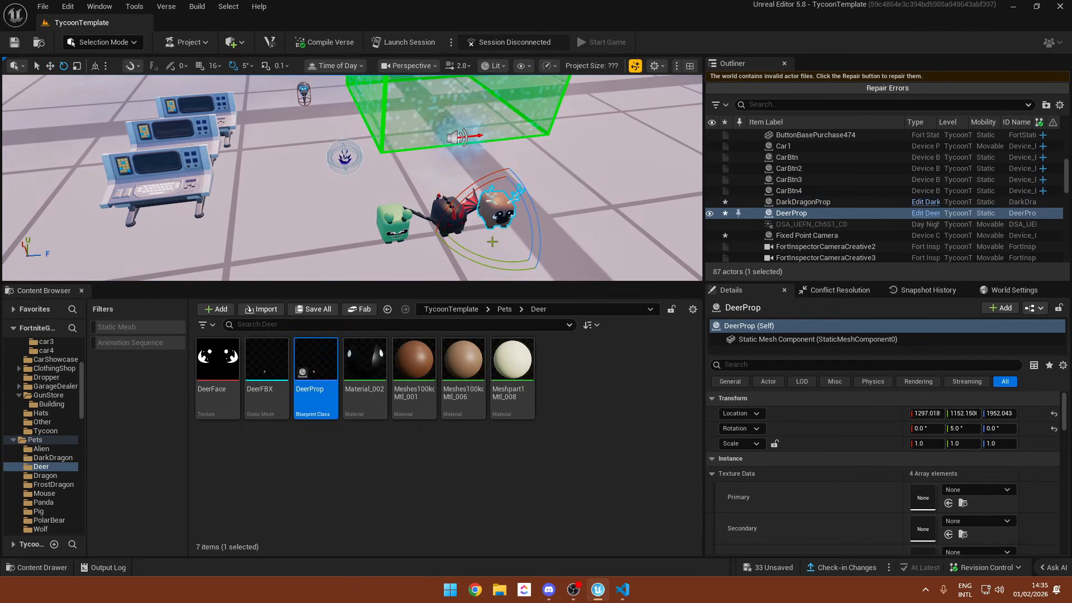
# - In the pets device's first PetPurchasesData entry, set PetProp to AlienProp and PetTexture to T_PET_Alien
pyautogui.click(216, 102)
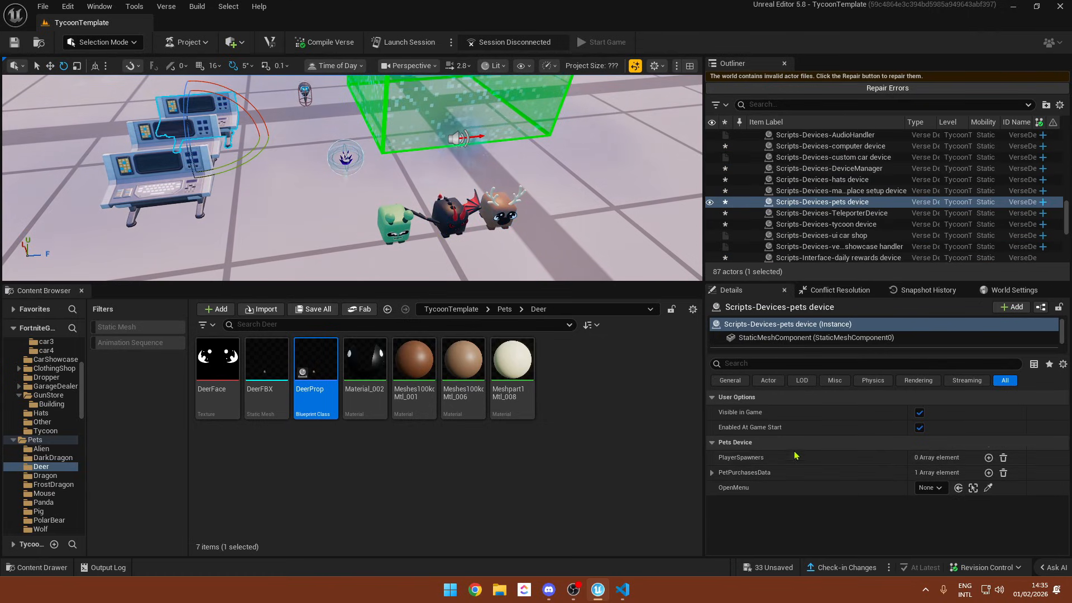
pyautogui.click(713, 472)
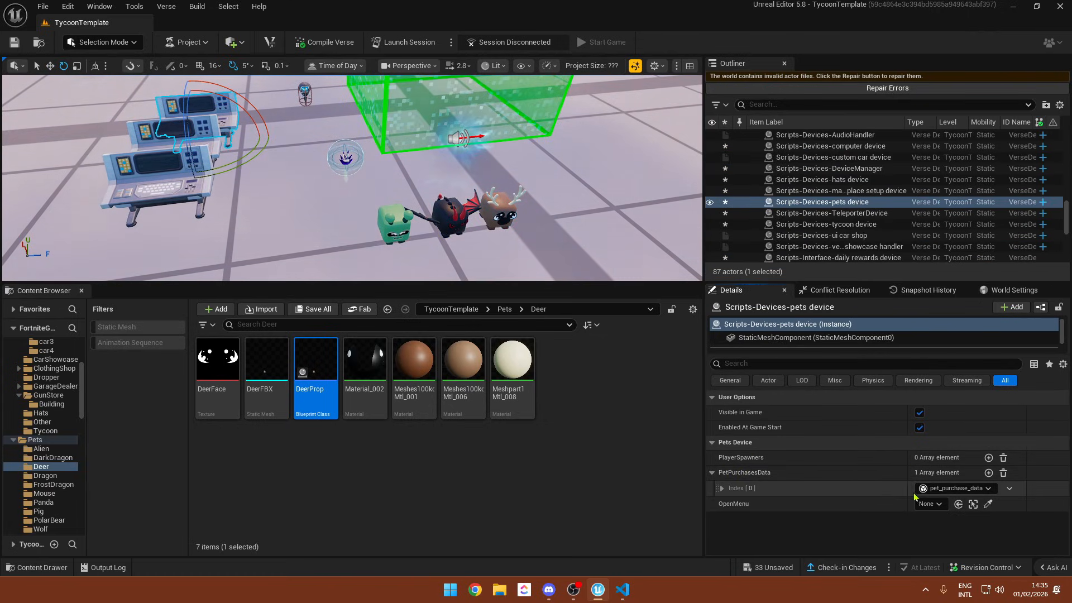
pyautogui.click(720, 488)
pyautogui.scroll(-2, 821, 480)
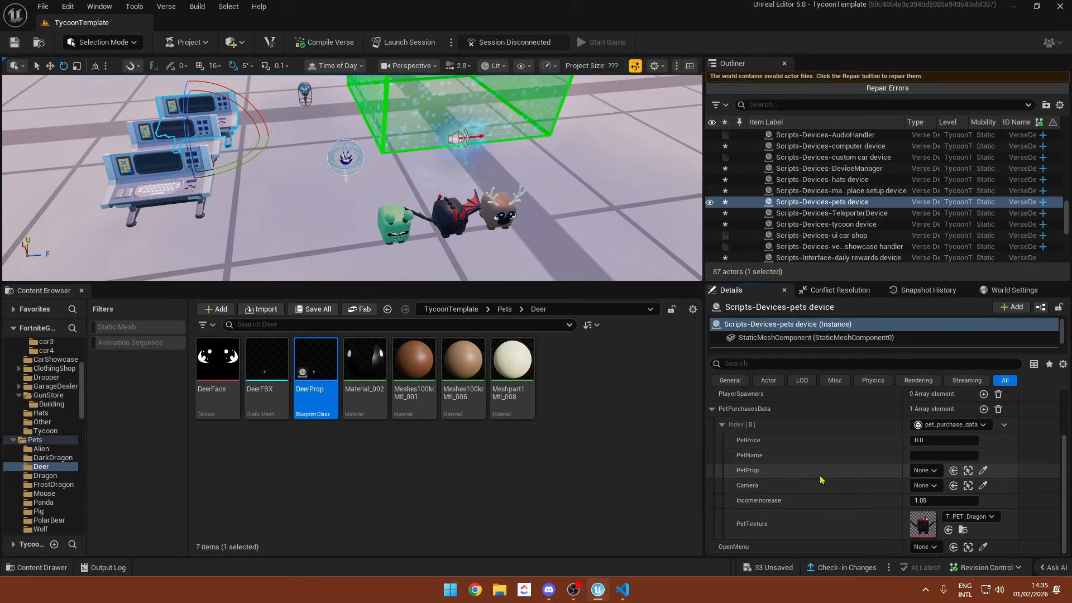
pyautogui.click(983, 470)
pyautogui.click(402, 226)
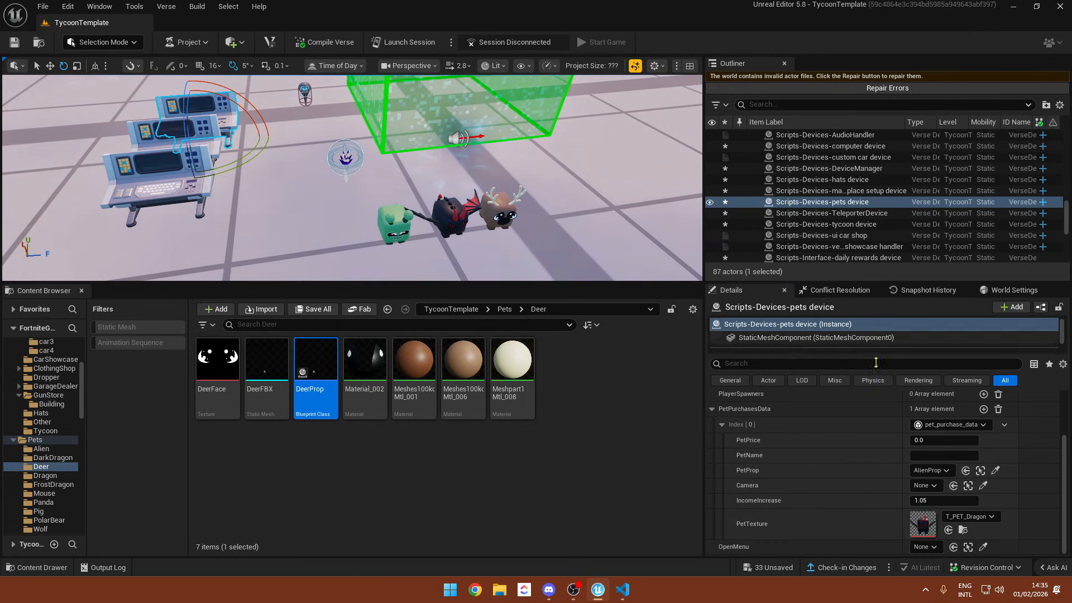
pyautogui.click(962, 530)
pyautogui.moveTo(217, 363); pyautogui.dragTo(922, 527)
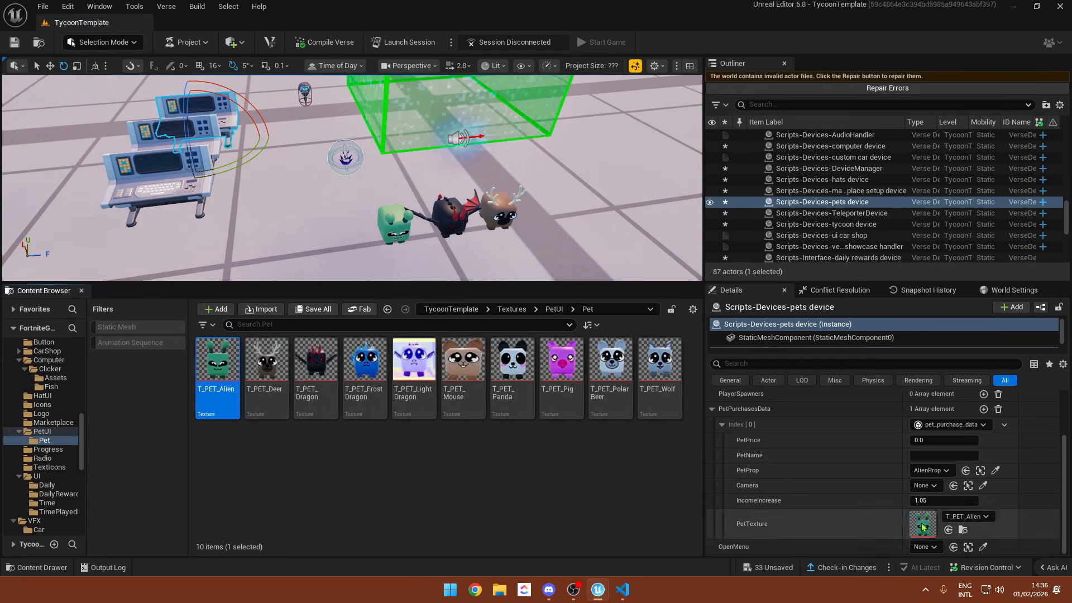
# - Duplicate the Fixed Point Camera and position the copy in front of the alien prop so it frames the pet
pyautogui.moveTo(333, 182); pyautogui.dragTo(226, 141, button='right')
pyautogui.click(187, 156)
pyautogui.press('w')
pyautogui.moveTo(154, 142); pyautogui.dragTo(195, 173, button='right')
pyautogui.press('s')
pyautogui.keyDown('alt'); pyautogui.moveTo(148, 121); pyautogui.dragTo(434, 151); pyautogui.keyUp('alt')
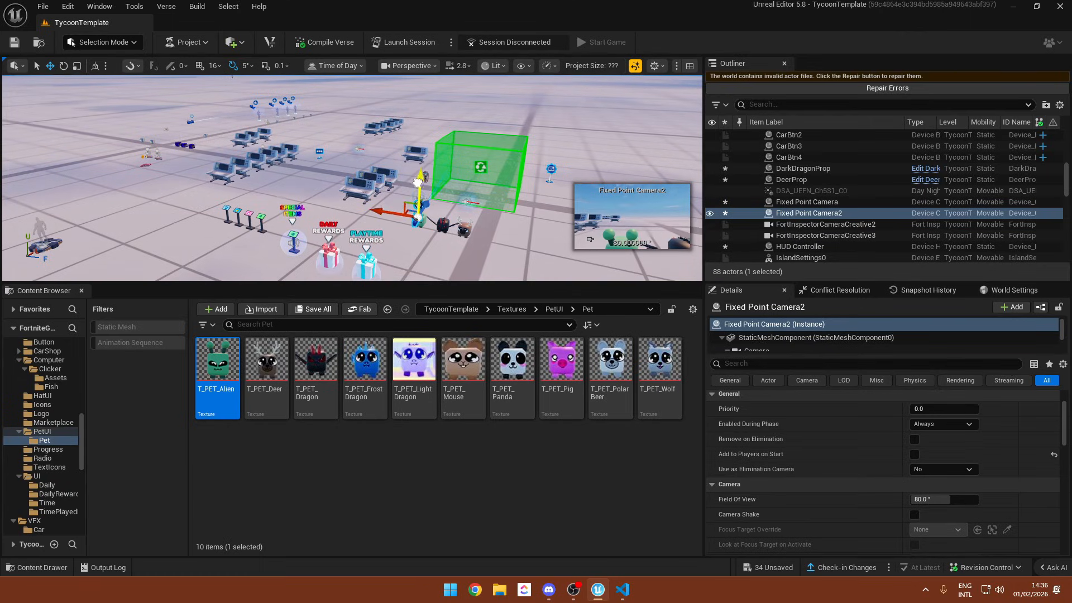
pyautogui.moveTo(417, 182); pyautogui.dragTo(383, 218)
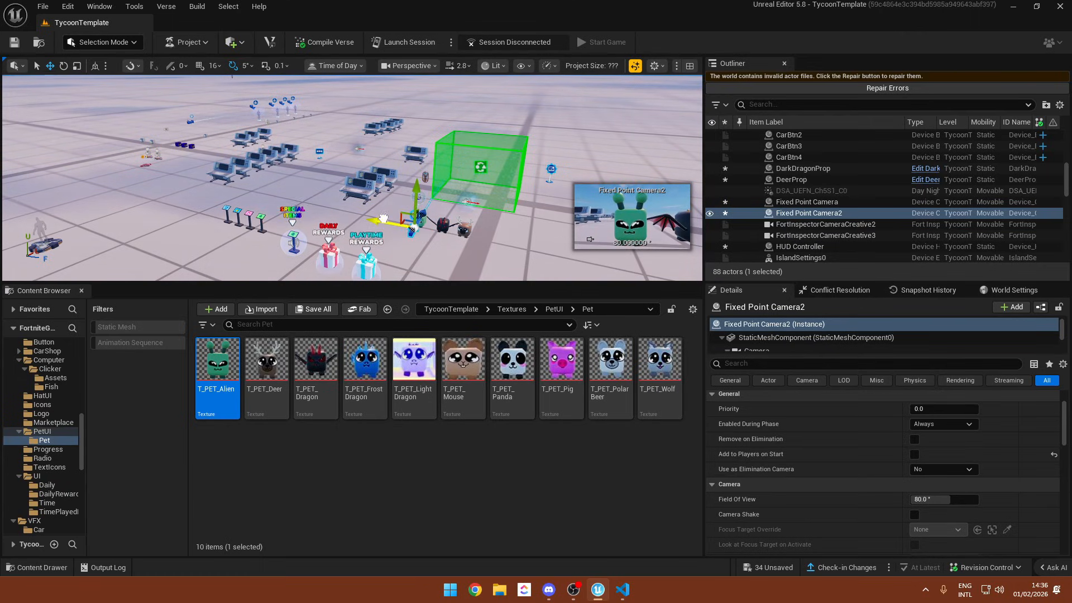
# - Reselect the Scripts-Devices-pets device among the consoles and expand its PetPurchasesData array
pyautogui.press('w')
pyautogui.moveTo(483, 213); pyautogui.dragTo(526, 232, button='right')
pyautogui.press('s')
pyautogui.click(361, 199)
pyautogui.moveTo(362, 200); pyautogui.dragTo(413, 198, button='right')
pyautogui.press('w')
pyautogui.click(380, 150)
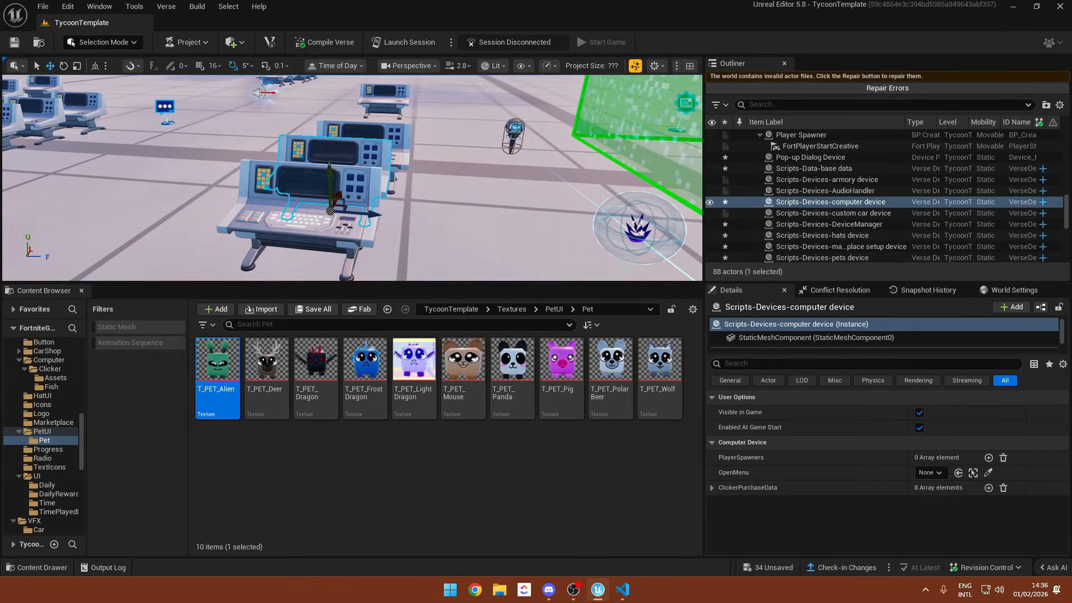
pyautogui.click(395, 134)
pyautogui.click(712, 472)
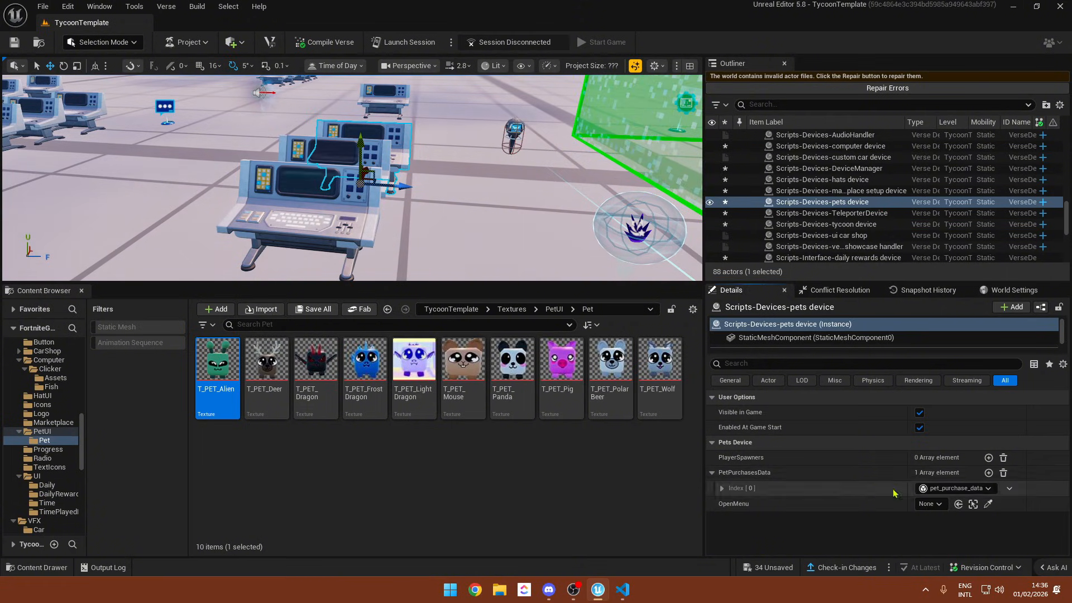
# - In the first pet purchase entry, set Camera to Fixed Point Camera2, PetPrice to 100 and PetName to Alien
pyautogui.press('s')
pyautogui.moveTo(520, 263)
pyautogui.mouseDown(button='right')
pyautogui.moveTo(614, 257)
pyautogui.moveTo(520, 263)
pyautogui.mouseUp(button='right')
pyautogui.press('w')
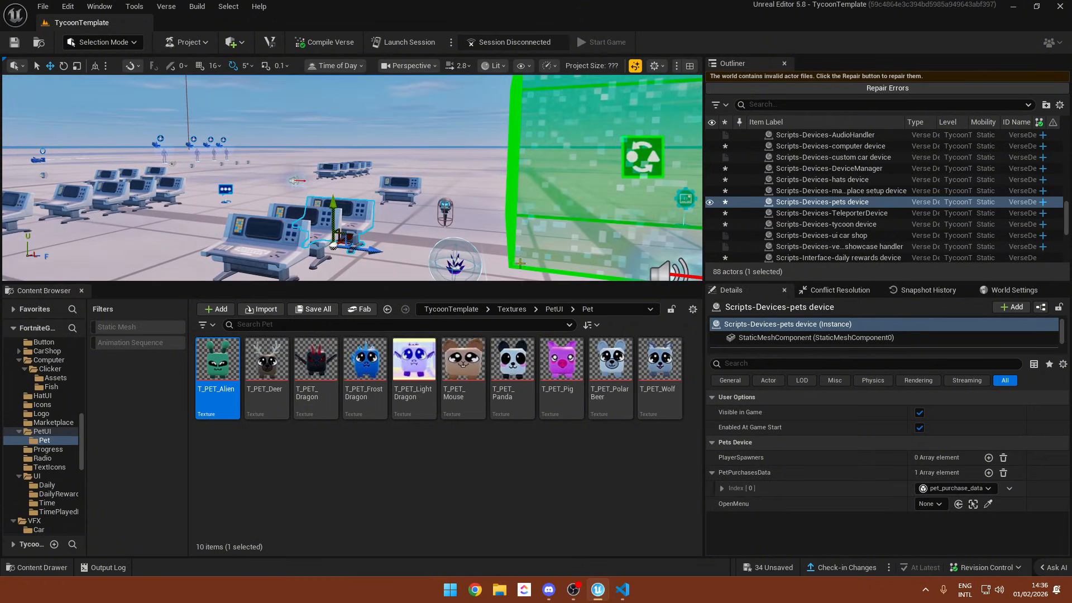
pyautogui.moveTo(440, 235)
pyautogui.mouseDown(button='right')
pyautogui.moveTo(514, 279)
pyautogui.moveTo(441, 235)
pyautogui.mouseUp(button='right')
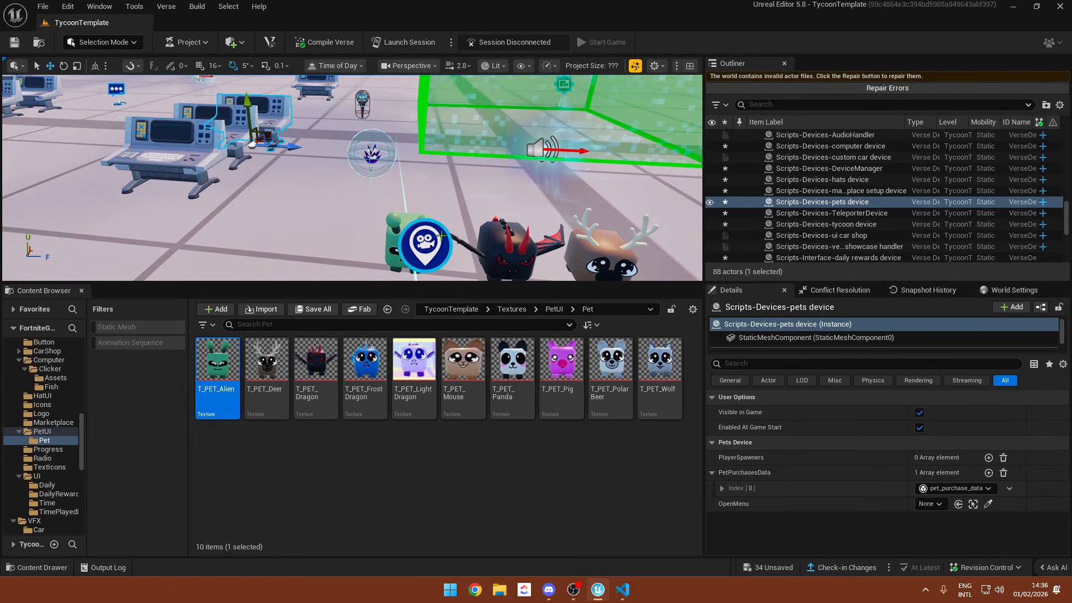
pyautogui.click(722, 488)
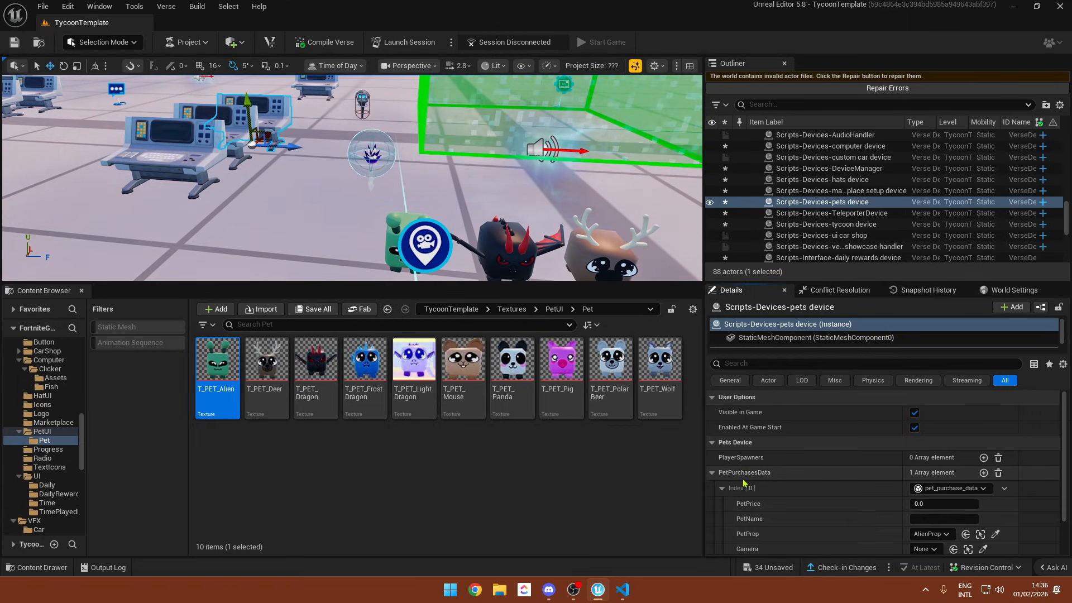
pyautogui.scroll(-3, 804, 485)
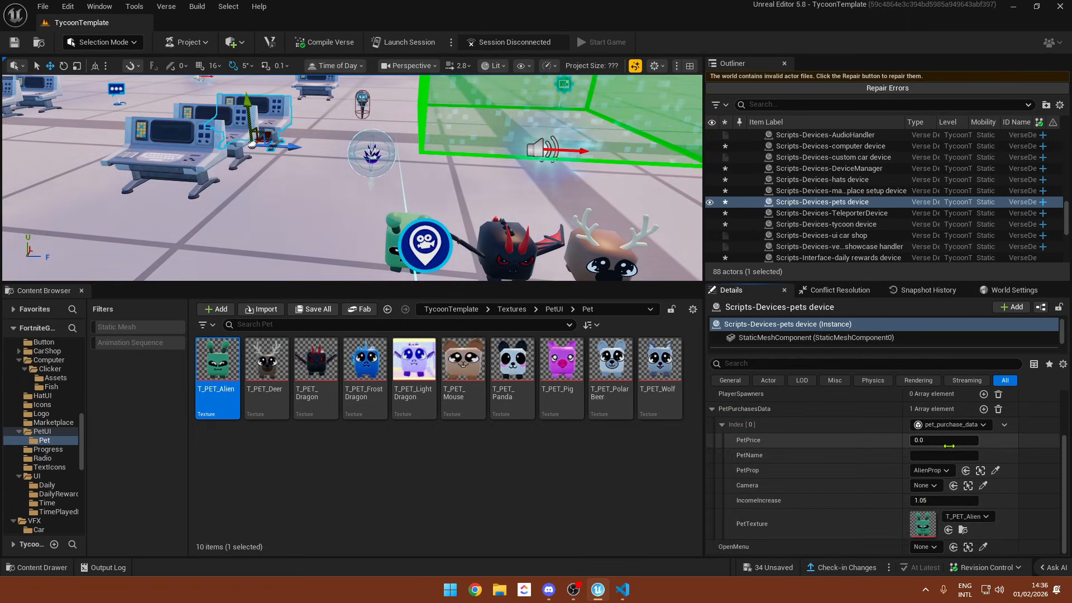
pyautogui.click(925, 485)
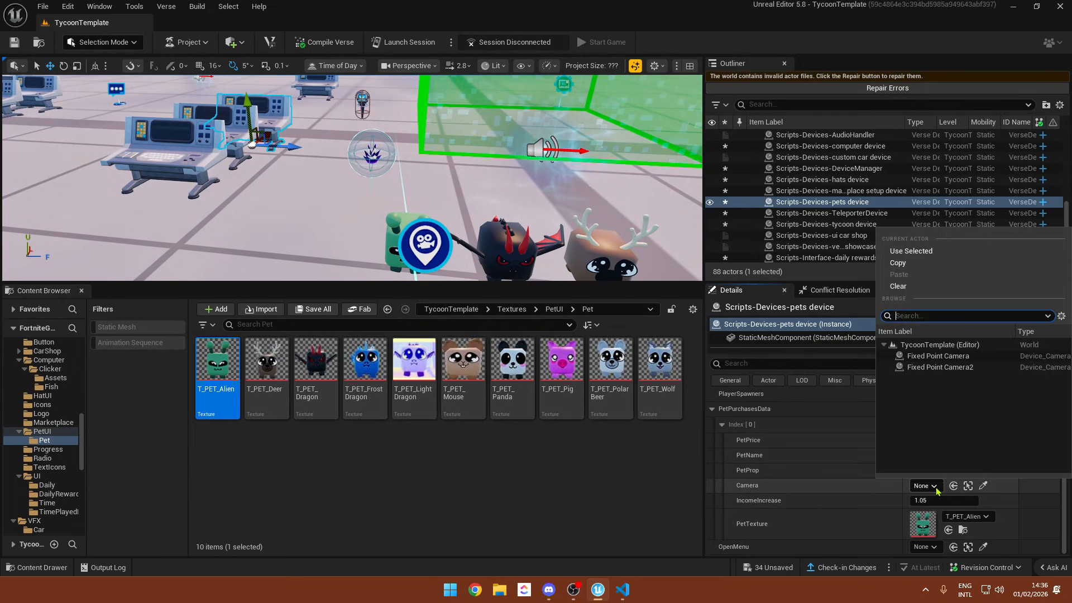
pyautogui.click(948, 366)
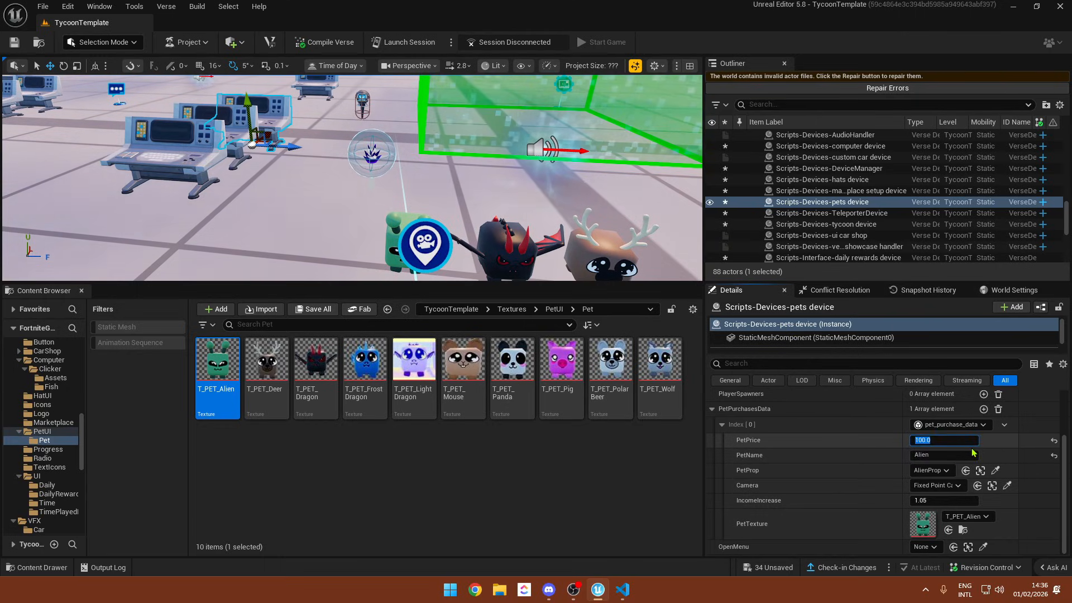
# - Select the alien, dark dragon and deer props together and duplicate them toward the player reference character
pyautogui.click(980, 470)
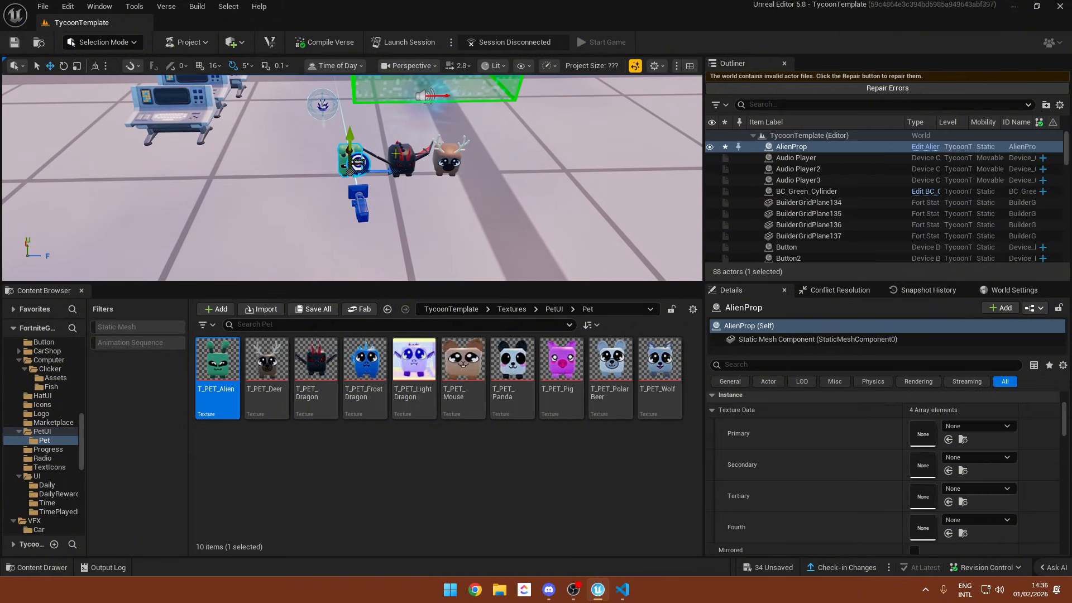
pyautogui.keyDown('shift'); pyautogui.click(395, 154); pyautogui.keyUp('shift')
pyautogui.keyDown('shift'); pyautogui.click(447, 159); pyautogui.keyUp('shift')
pyautogui.scroll(-4, 447, 159)
pyautogui.keyDown('alt'); pyautogui.moveTo(412, 158); pyautogui.dragTo(605, 140); pyautogui.keyUp('alt')
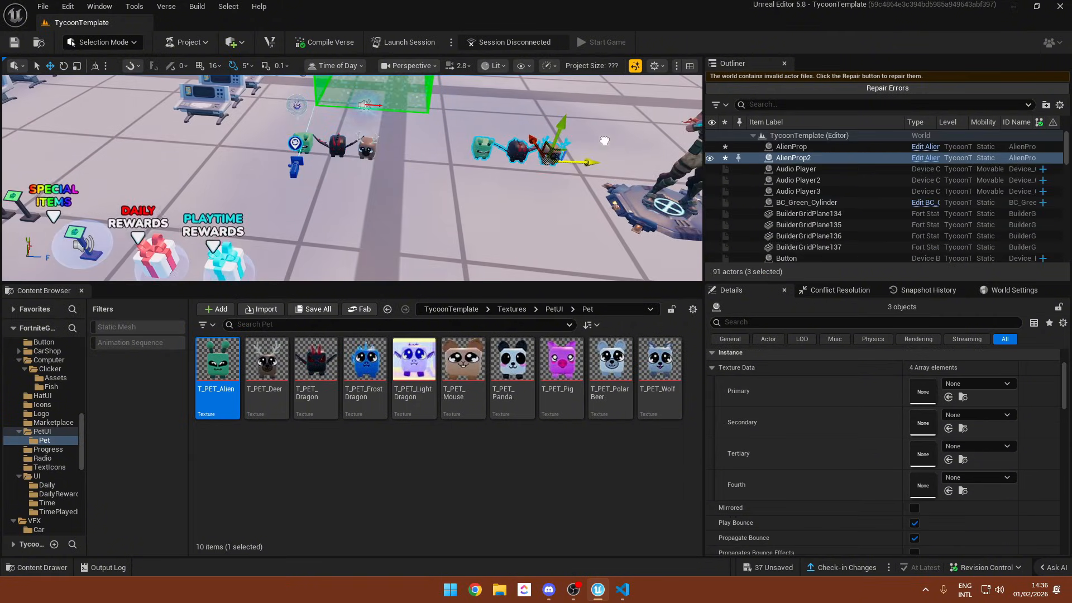
# - Reselect the pets device and change the Alien entry's PetProp to AlienProp2
pyautogui.moveTo(605, 141); pyautogui.dragTo(447, 179, button='right')
pyautogui.press('w')
pyautogui.click(455, 187)
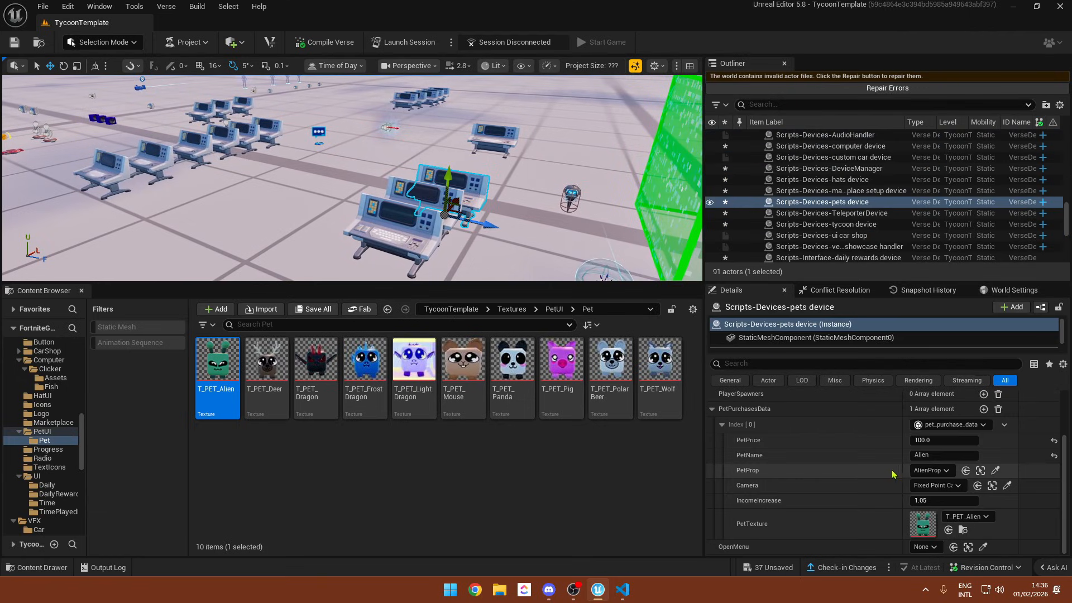
pyautogui.click(931, 470)
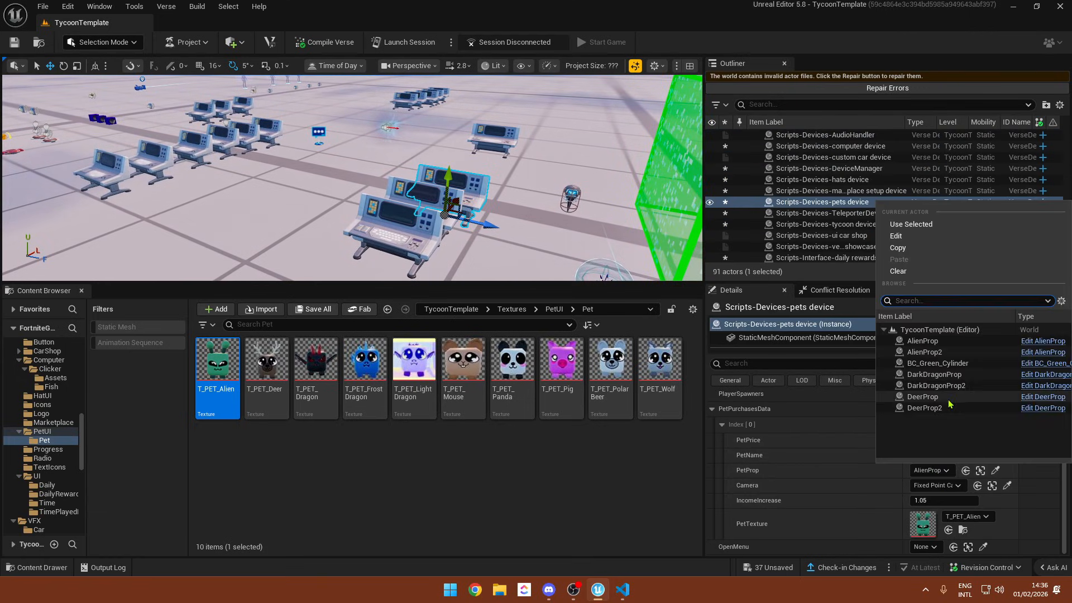
pyautogui.click(931, 352)
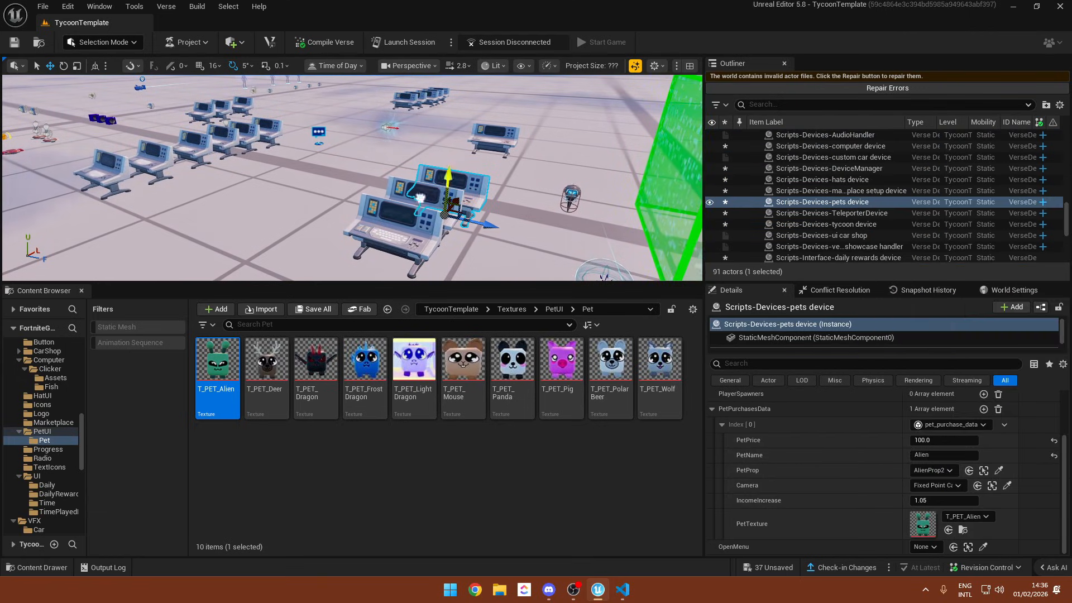
pyautogui.press('s')
pyautogui.moveTo(481, 219); pyautogui.dragTo(609, 220, button='right')
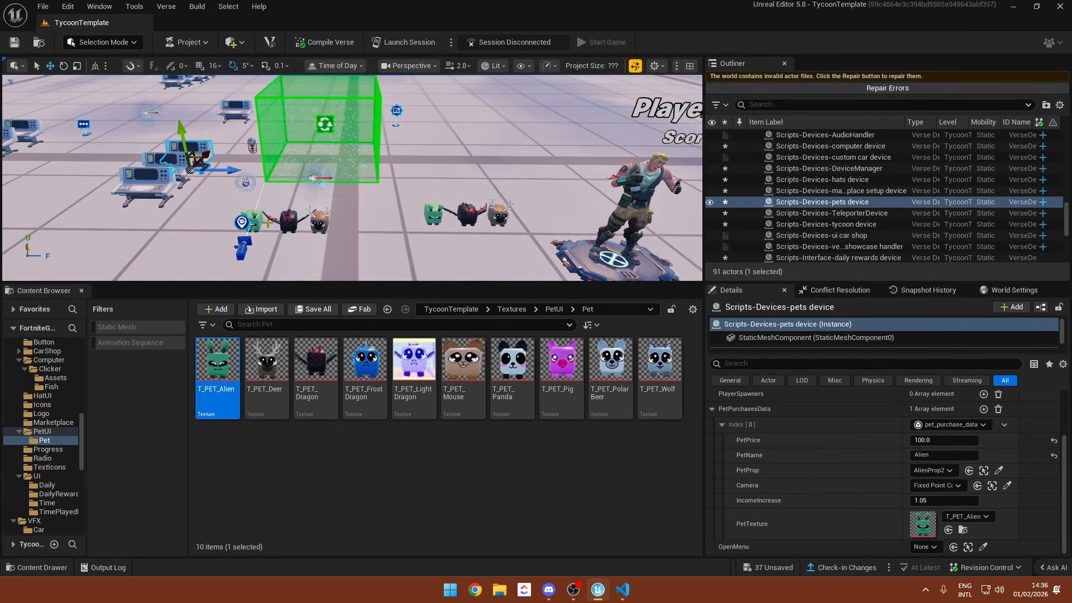
pyautogui.moveTo(292, 234); pyautogui.dragTo(204, 231, button='right')
pyautogui.press('w')
pyautogui.click(921, 548)
pyautogui.click(804, 499)
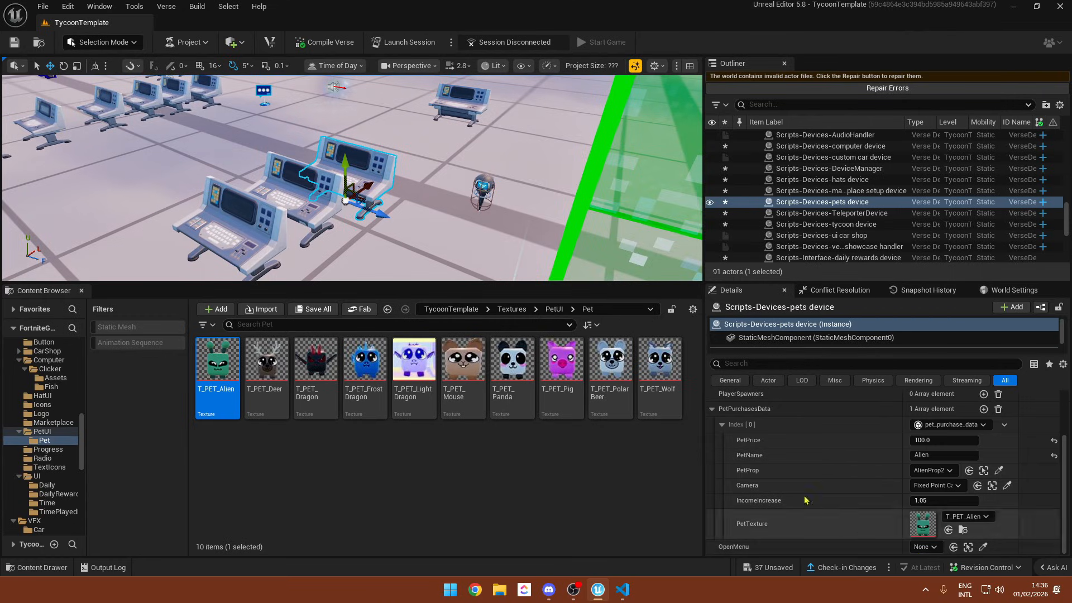
# - Select the Scripts-Devices-tycoon device and add four elements to its Bases array
pyautogui.press('w')
pyautogui.moveTo(442, 244); pyautogui.dragTo(414, 279, button='right')
pyautogui.click(442, 244)
pyautogui.press('s')
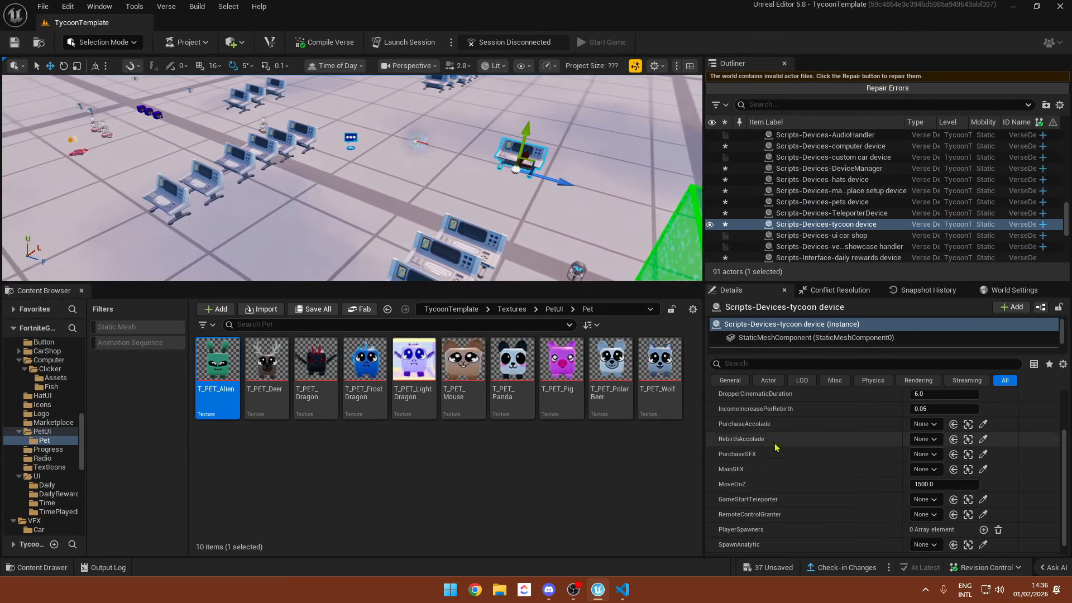
pyautogui.scroll(3, 775, 447)
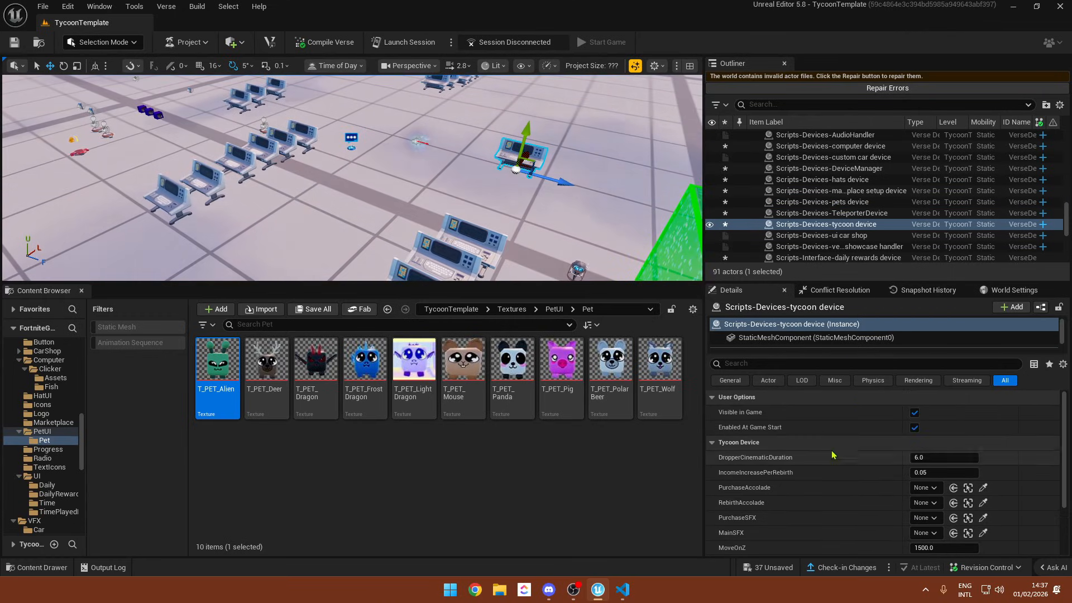
pyautogui.moveTo(614, 246); pyautogui.dragTo(670, 246, button='right')
pyautogui.scroll(-3, 761, 457)
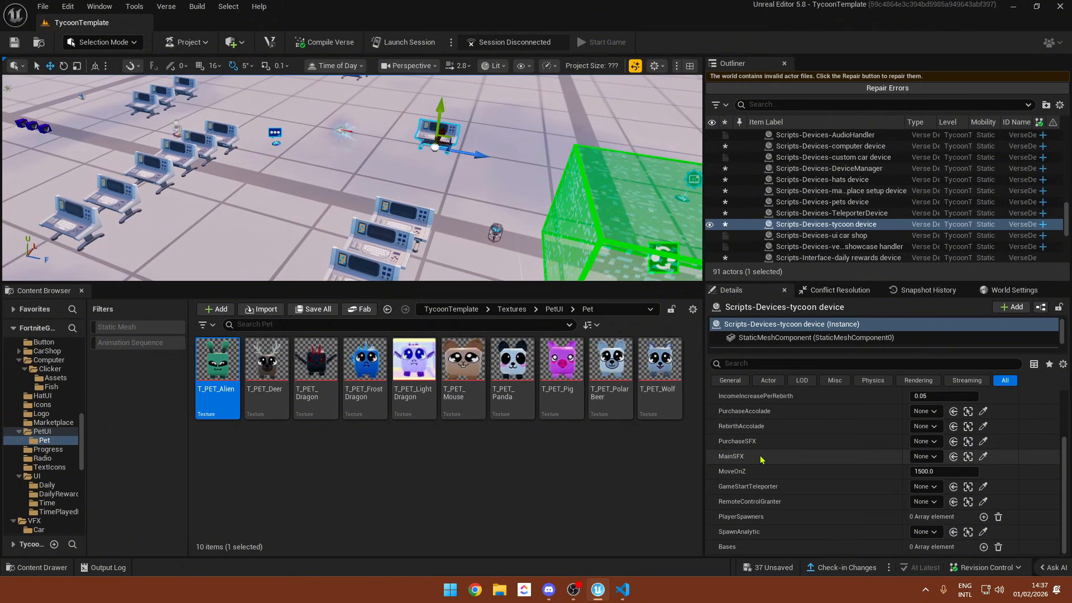
pyautogui.click(983, 547)
pyautogui.click(983, 532)
pyautogui.scroll(-3, 878, 505)
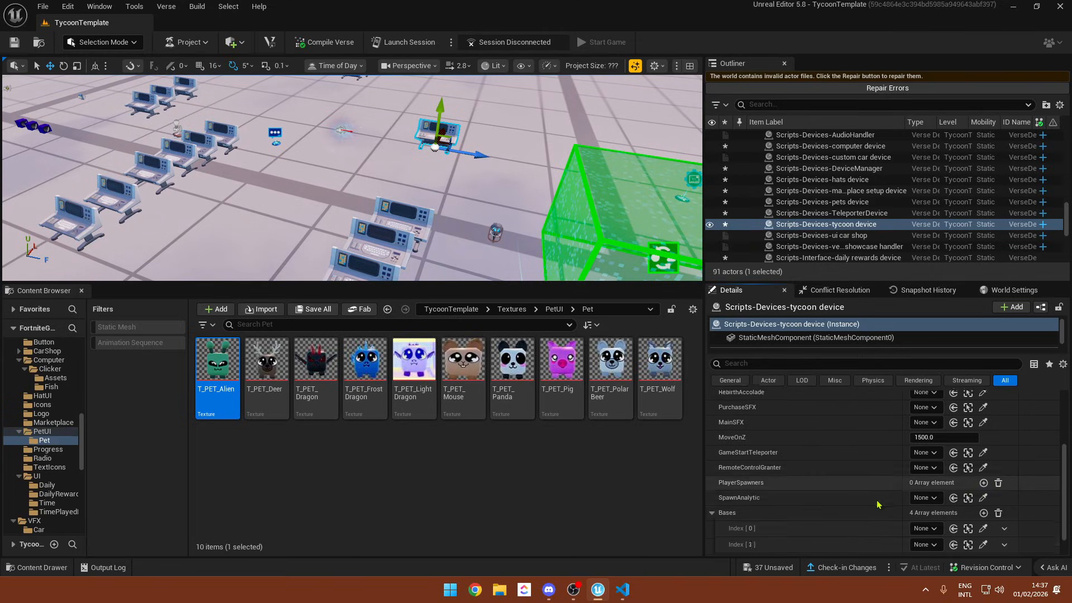
# - Assign a Verse device from the level to Bases index 0, locate it in the scene and reselect the tycoon device
pyautogui.click(925, 500)
pyautogui.click(964, 370)
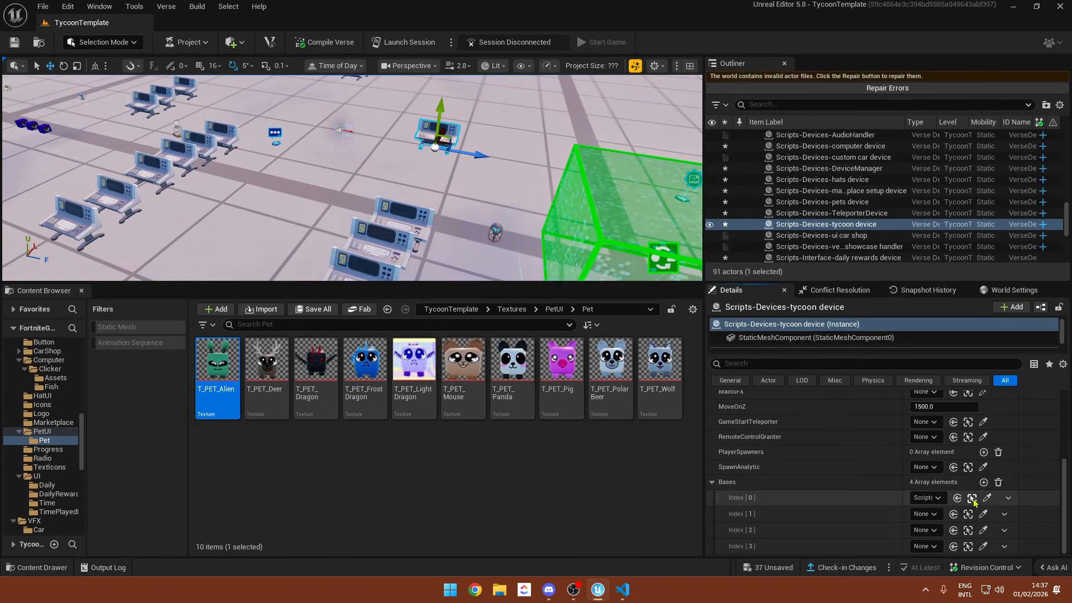
pyautogui.click(972, 497)
pyautogui.moveTo(432, 202); pyautogui.dragTo(437, 193, button='right')
pyautogui.click(437, 178)
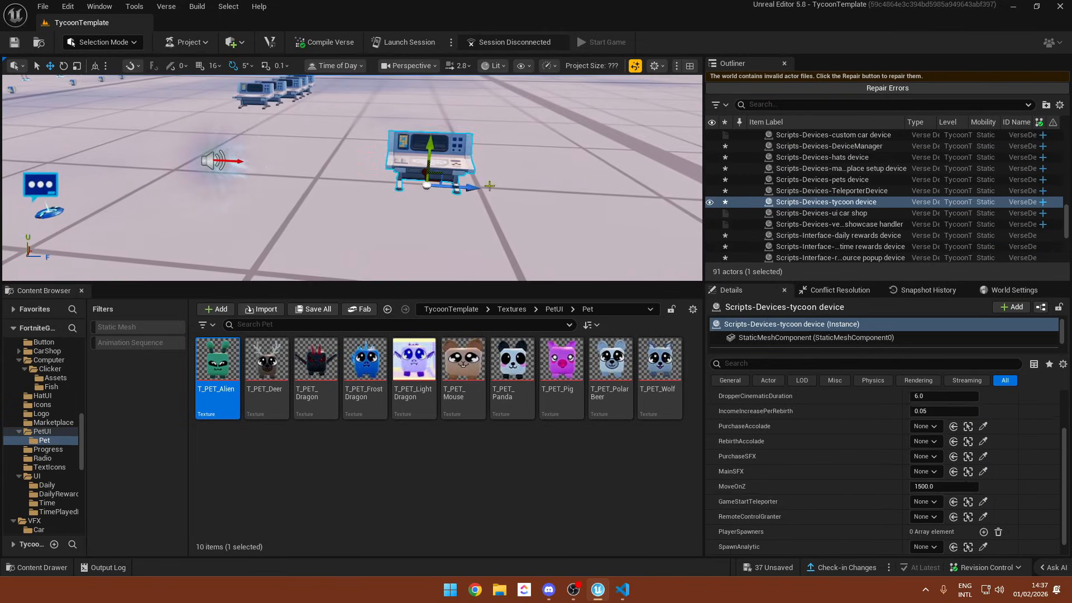
# - Search the Fortnite content for "analytic" and place an Analytics device in the level near the Verse devices
pyautogui.scroll(-1, 915, 516)
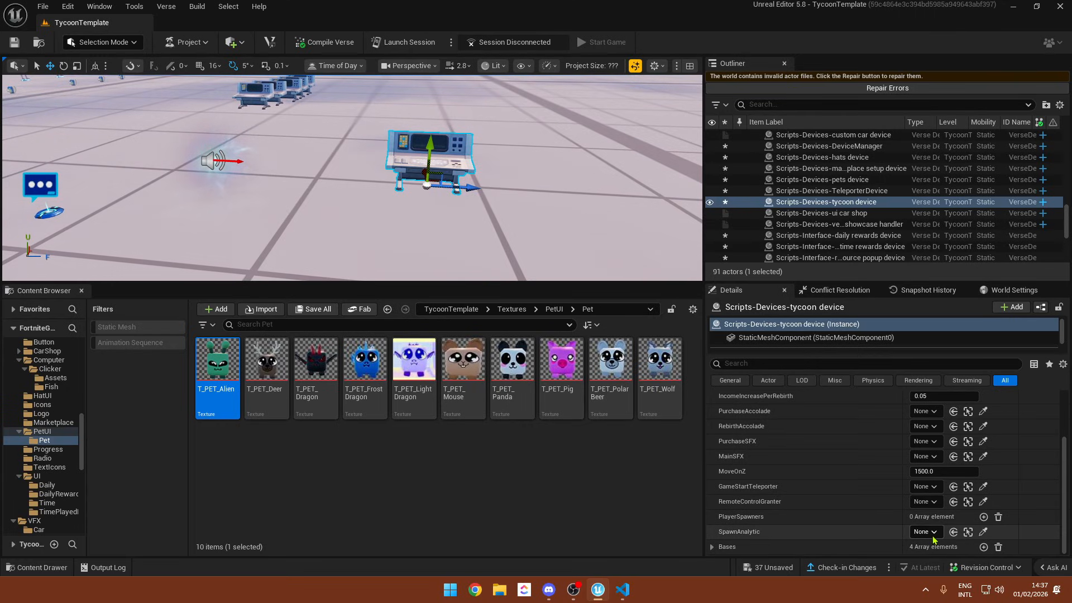
pyautogui.moveTo(558, 242); pyautogui.dragTo(591, 223, button='right')
pyautogui.scroll(-10, 42, 361)
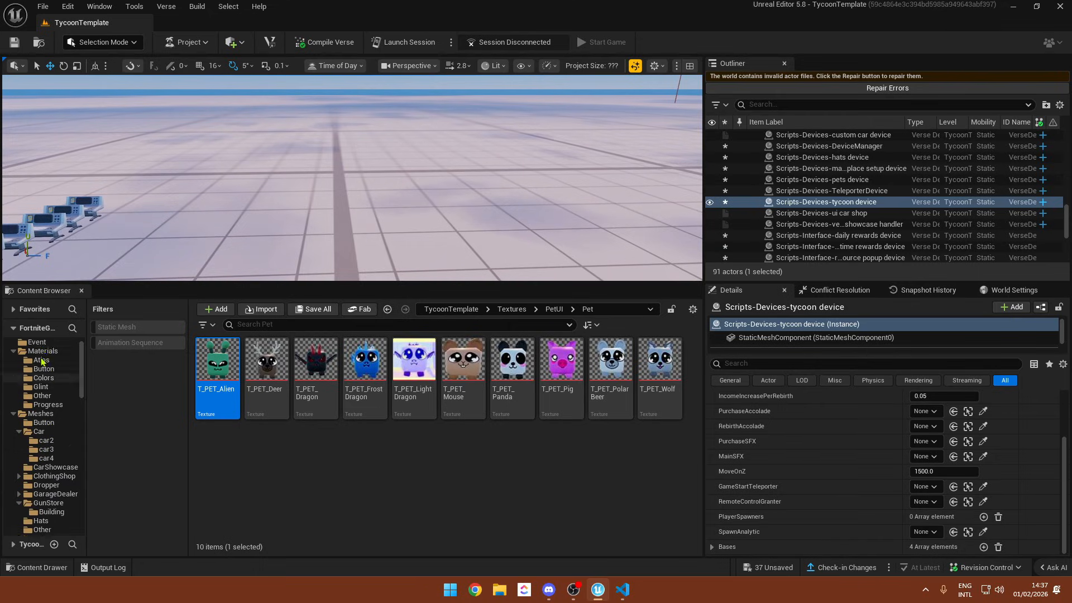
pyautogui.scroll(1, 42, 360)
pyautogui.click(49, 344)
pyautogui.click(261, 325)
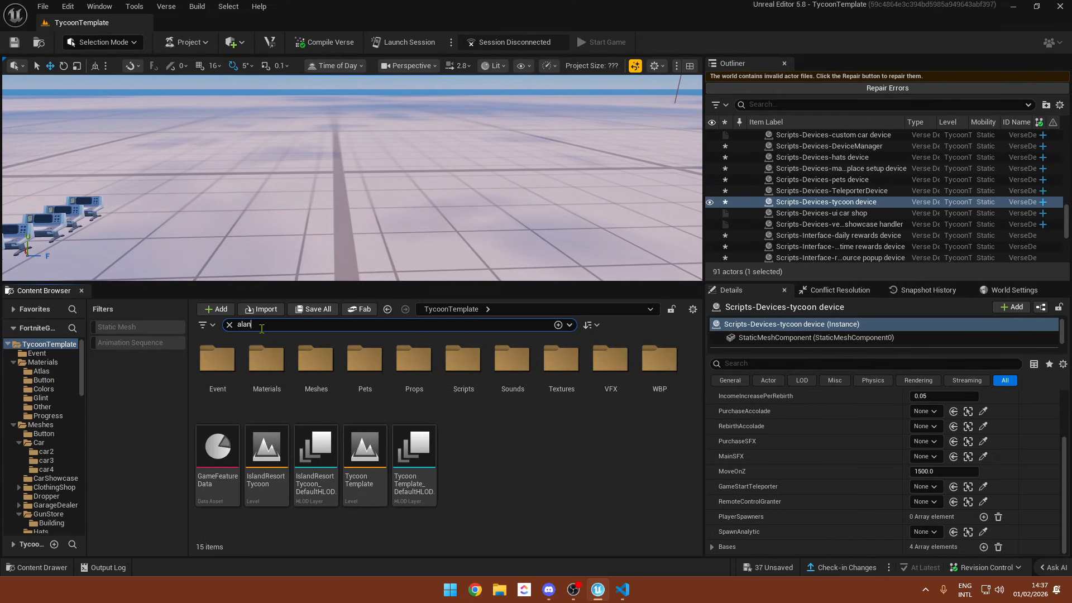
pyautogui.write('analytic')
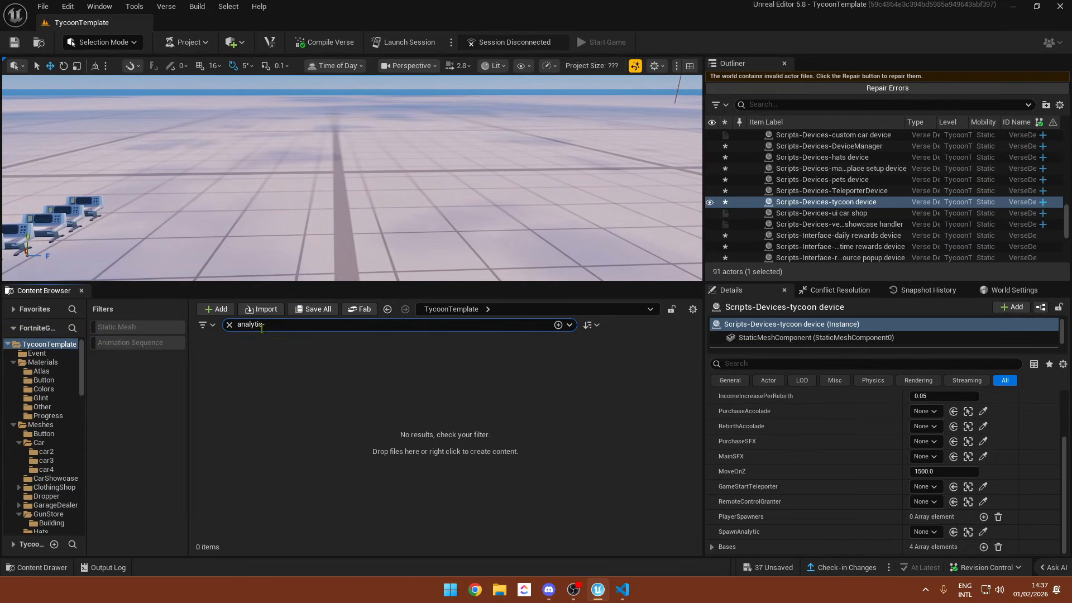
pyautogui.click(10, 343)
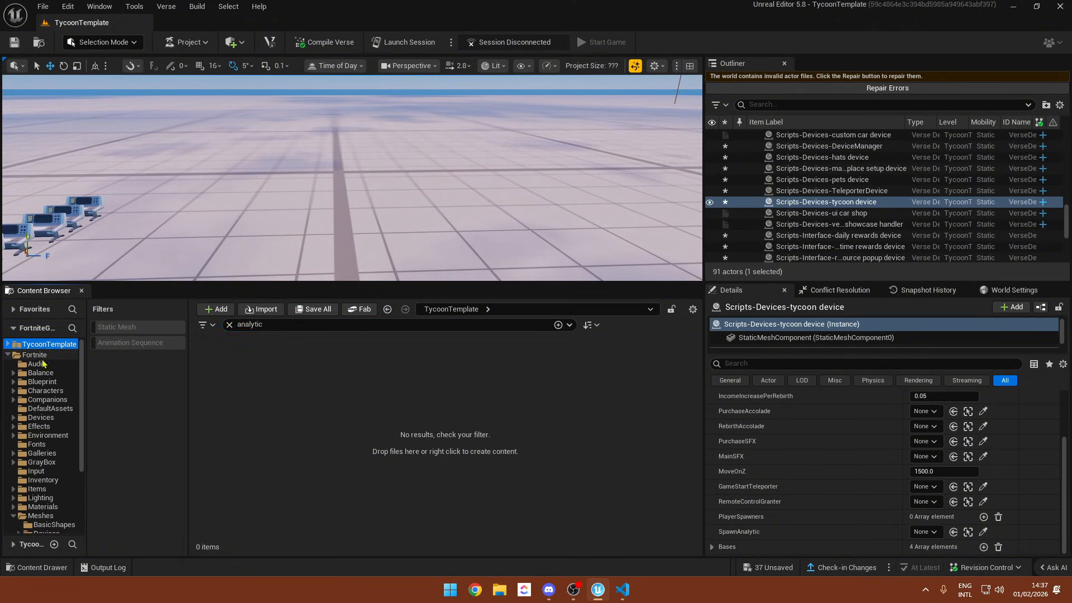
pyautogui.moveTo(218, 369); pyautogui.dragTo(318, 244)
pyautogui.press('f')
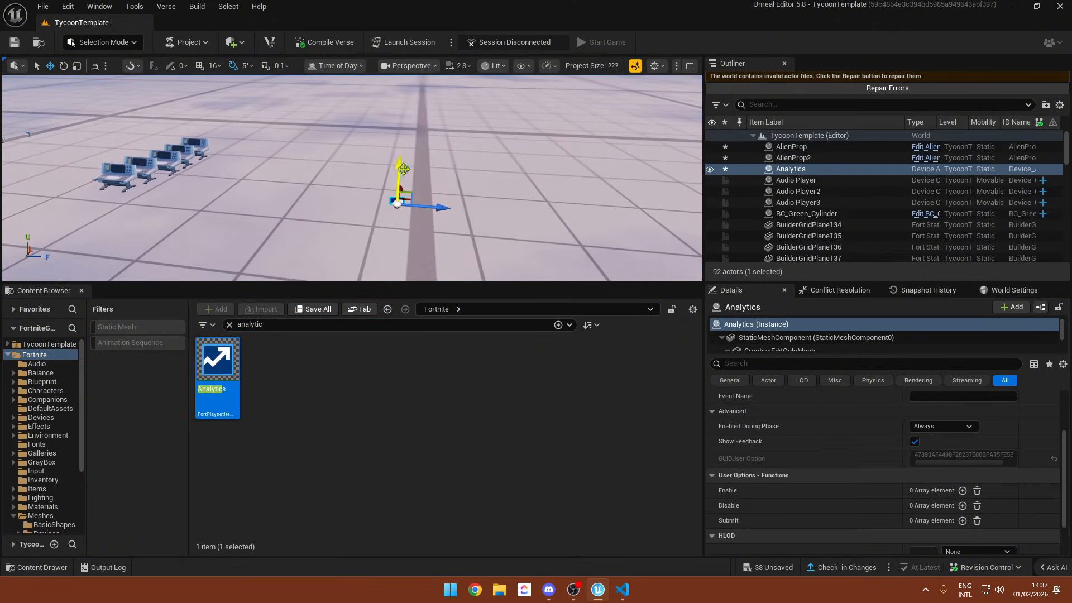
pyautogui.moveTo(417, 134); pyautogui.dragTo(417, 162, button='right')
pyautogui.scroll(1, 417, 134)
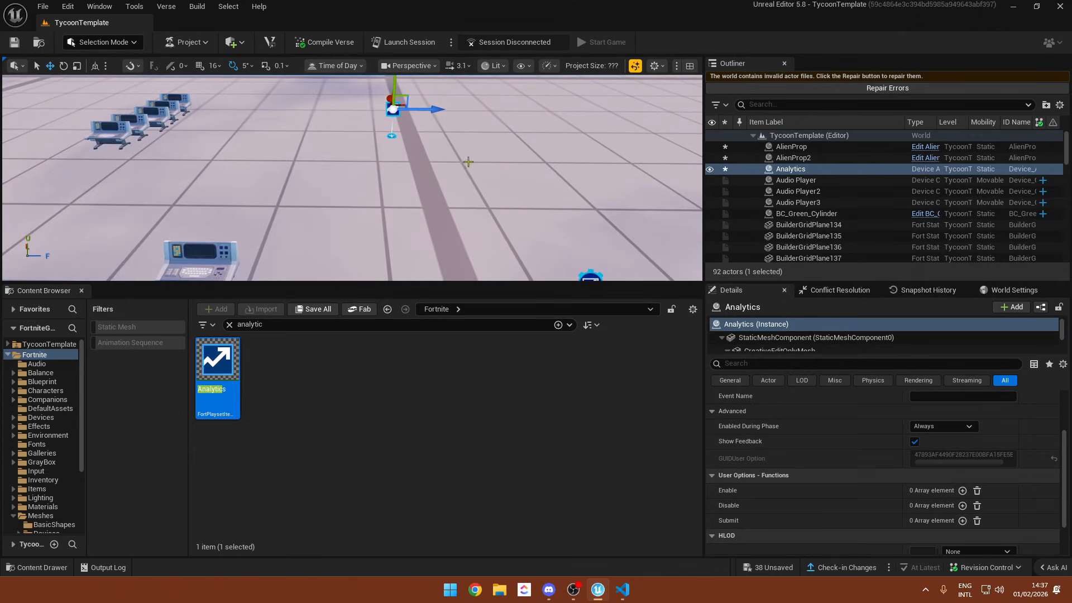
# - Set the Analytics device's Event Name to first_spawn and disable Show Feedback
pyautogui.scroll(1, 863, 481)
pyautogui.scroll(2, 862, 481)
pyautogui.click(945, 471)
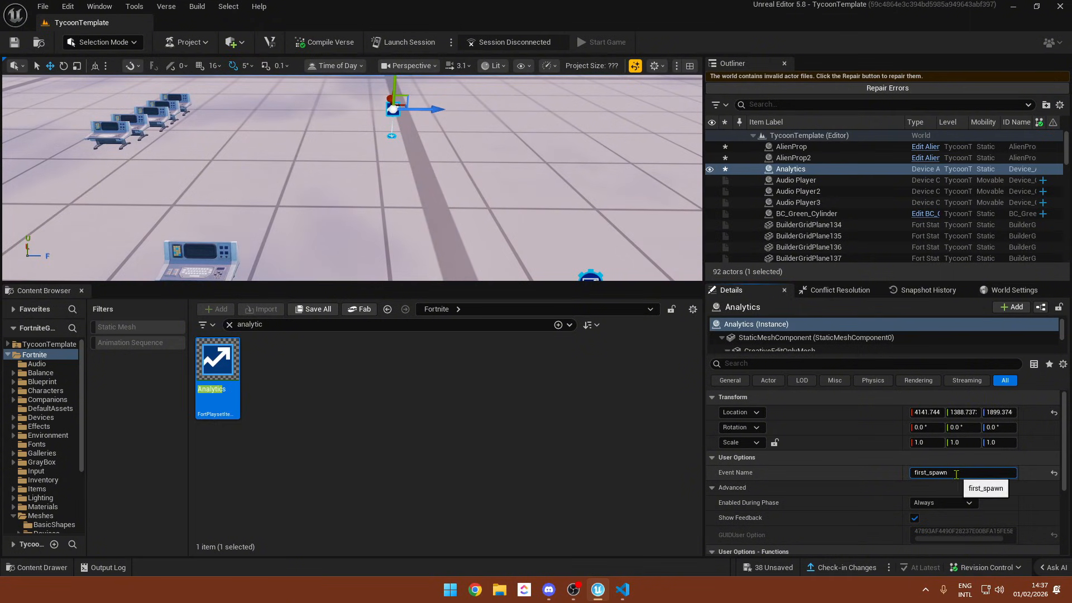
pyautogui.scroll(-3, 857, 483)
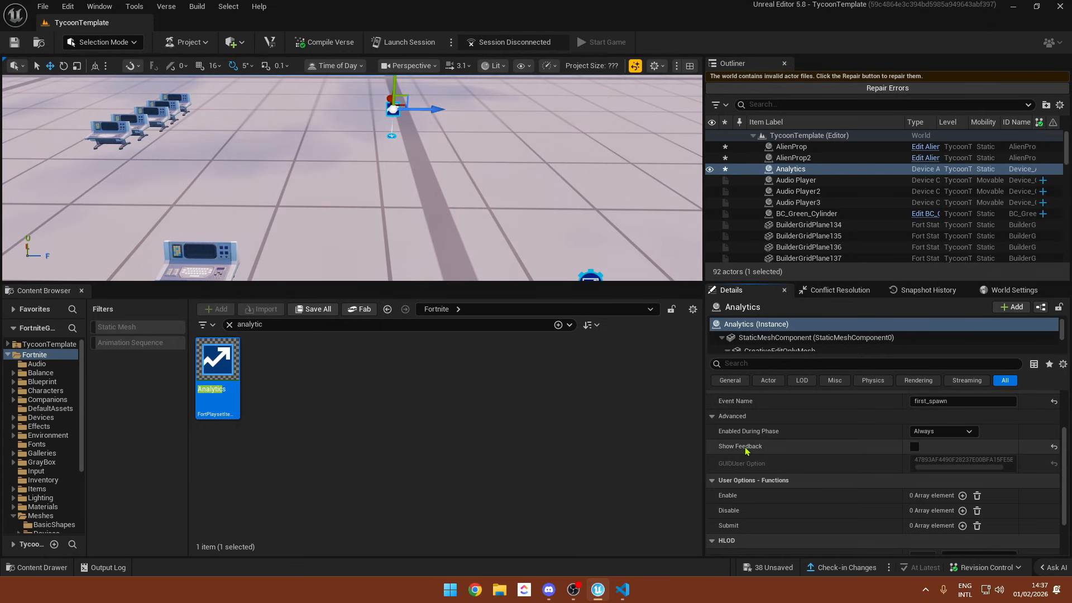
# - Select the Scripts-Devices-tycoon device and assign the Analytics device to its SpawnAnalytic property
pyautogui.moveTo(391, 190); pyautogui.dragTo(285, 218, button='right')
pyautogui.click(325, 193)
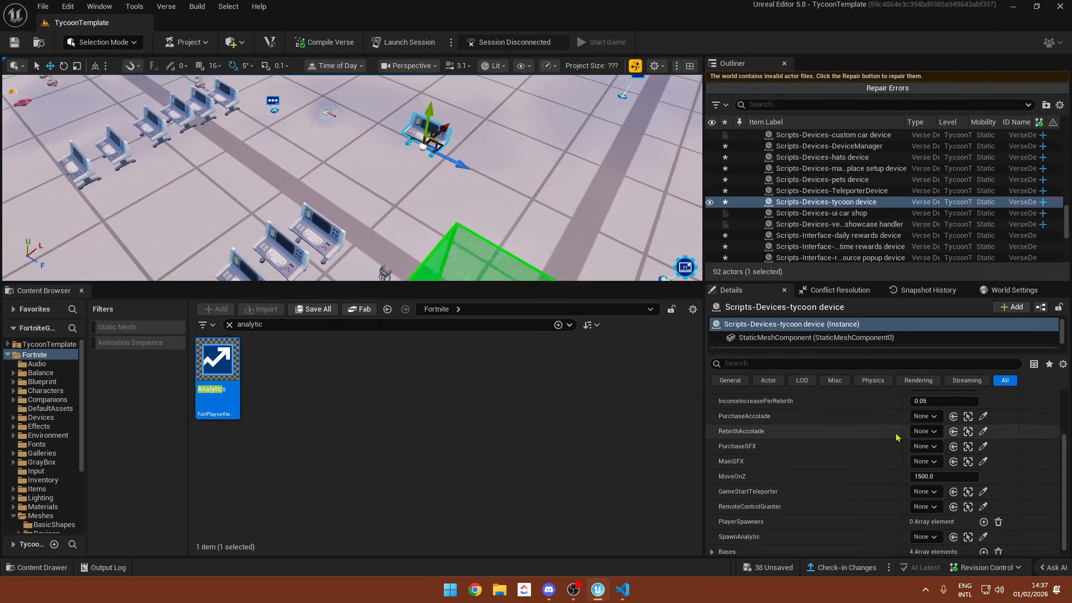
pyautogui.click(924, 537)
pyautogui.click(946, 409)
pyautogui.scroll(-1, 807, 504)
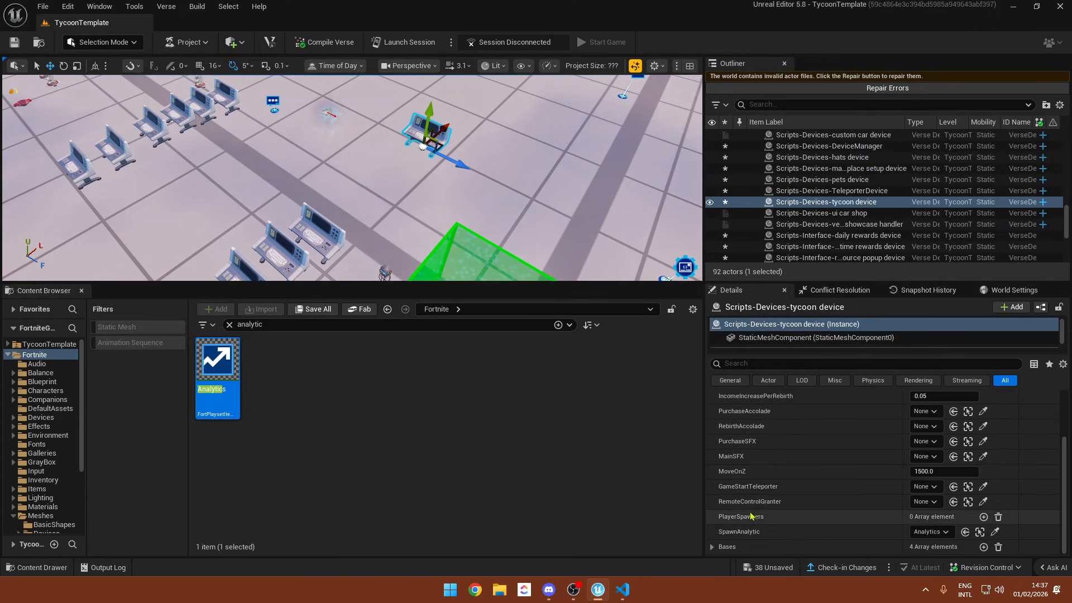
# - Duplicate the existing Item Granter and place the copy beside the tycoon device
pyautogui.moveTo(357, 212); pyautogui.dragTo(185, 181, button='right')
pyautogui.click(210, 161)
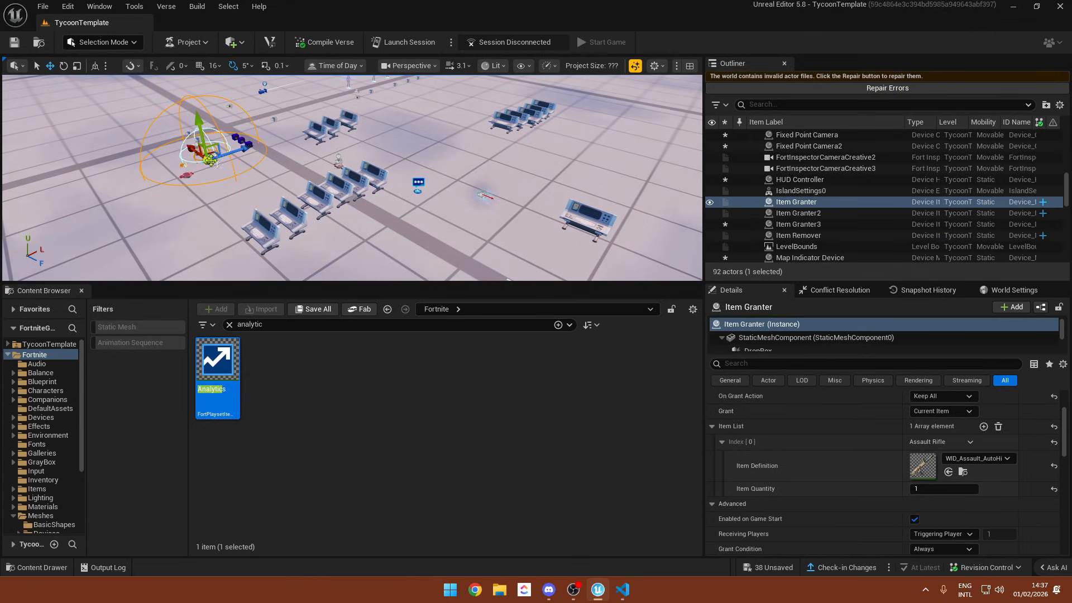
pyautogui.keyDown('alt'); pyautogui.moveTo(192, 149); pyautogui.dragTo(386, 235); pyautogui.keyUp('alt')
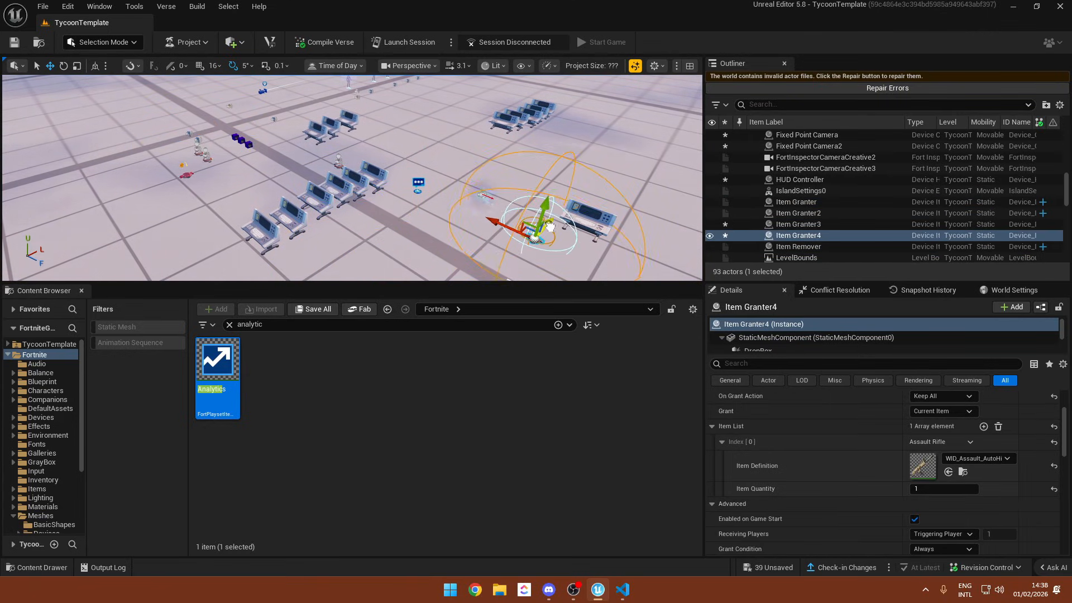
# - Search the Fortnite content for "remote" and place a Signal Remote Manager in front of the tycoon device
pyautogui.click(23, 356)
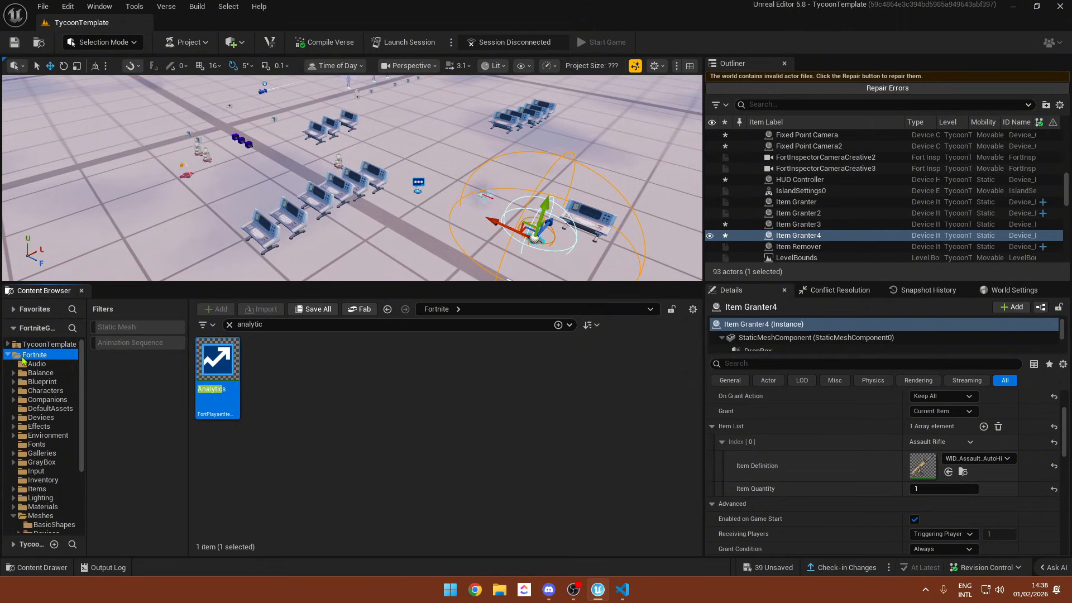
pyautogui.click(43, 354)
pyautogui.moveTo(266, 327); pyautogui.dragTo(213, 327)
pyautogui.write('re')
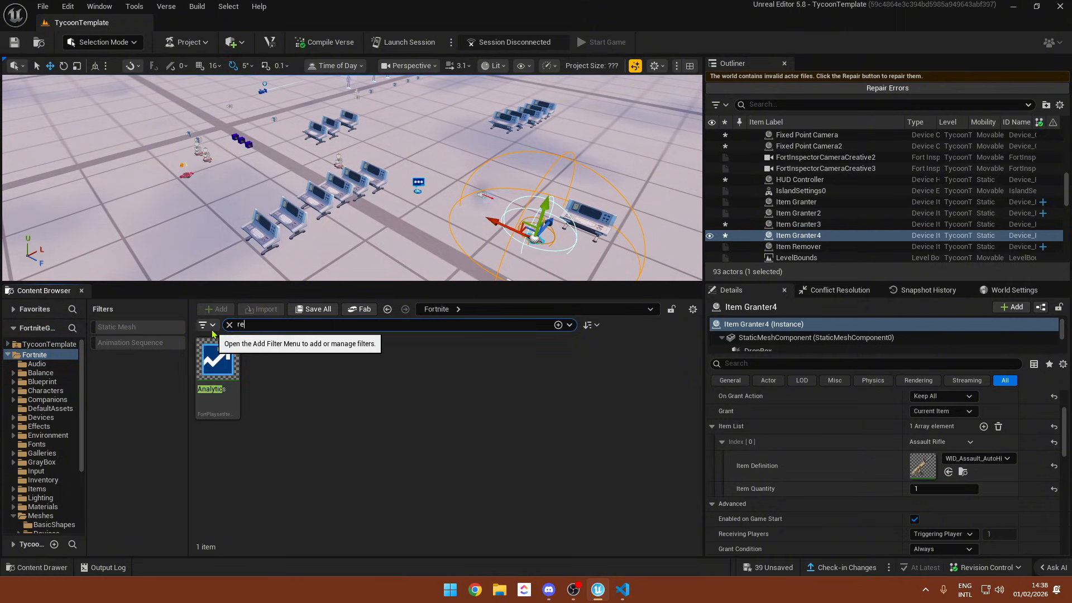
pyautogui.write('mote cont')
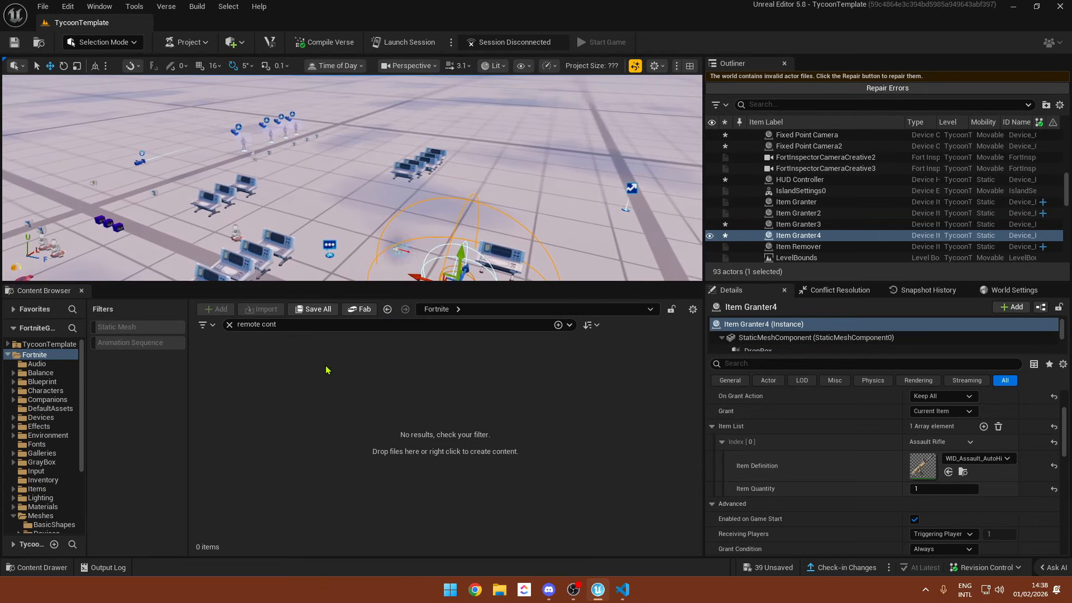
pyautogui.moveTo(288, 325); pyautogui.dragTo(216, 344)
pyautogui.write('remote')
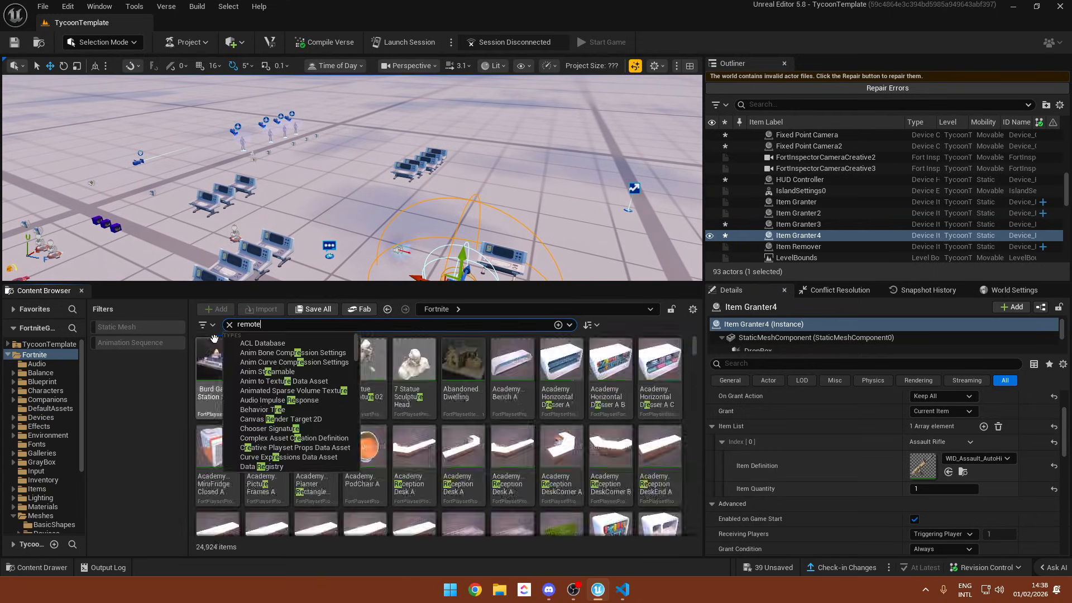
pyautogui.moveTo(512, 369); pyautogui.dragTo(386, 184)
# - Configure the Signal Remote Manager with Legendary tier, a cooldown time of 0 s and Activate Events Immediately enabled
pyautogui.click(942, 441)
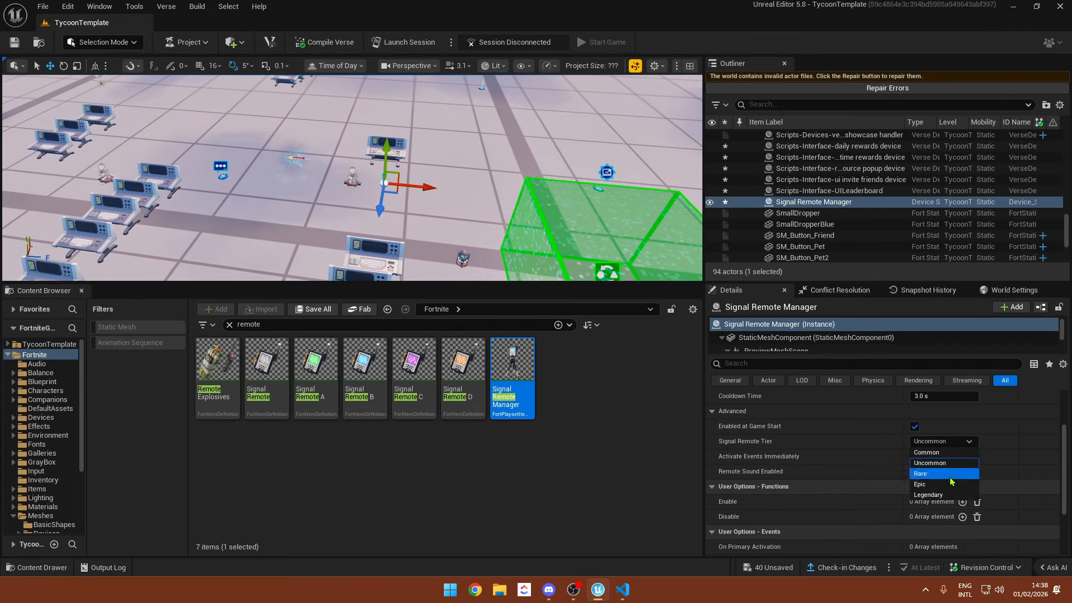
pyautogui.click(935, 495)
pyautogui.click(921, 432)
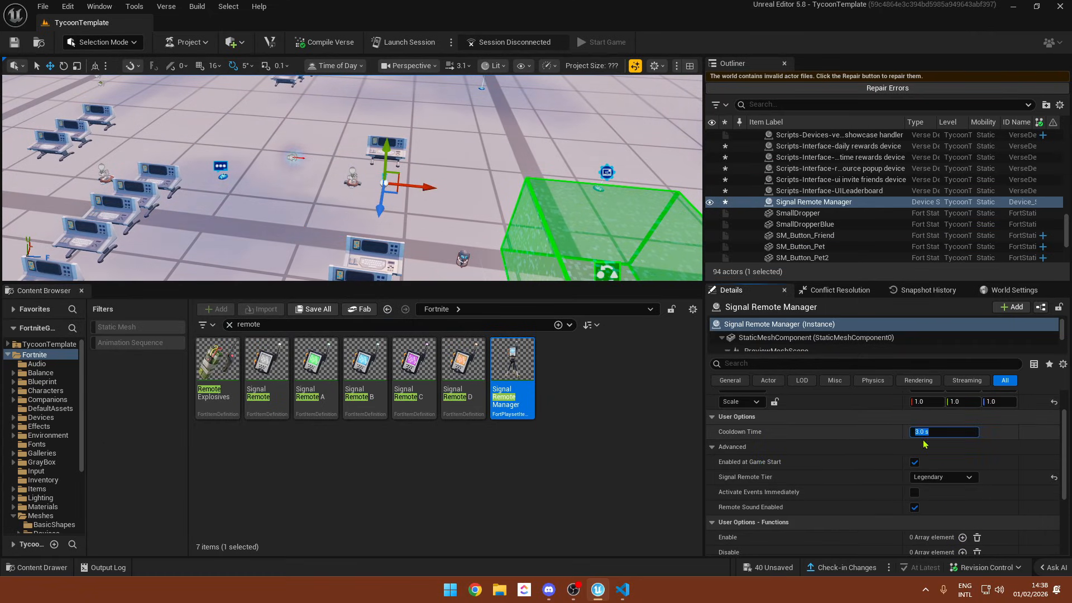
pyautogui.write('0')
pyautogui.press('Return')
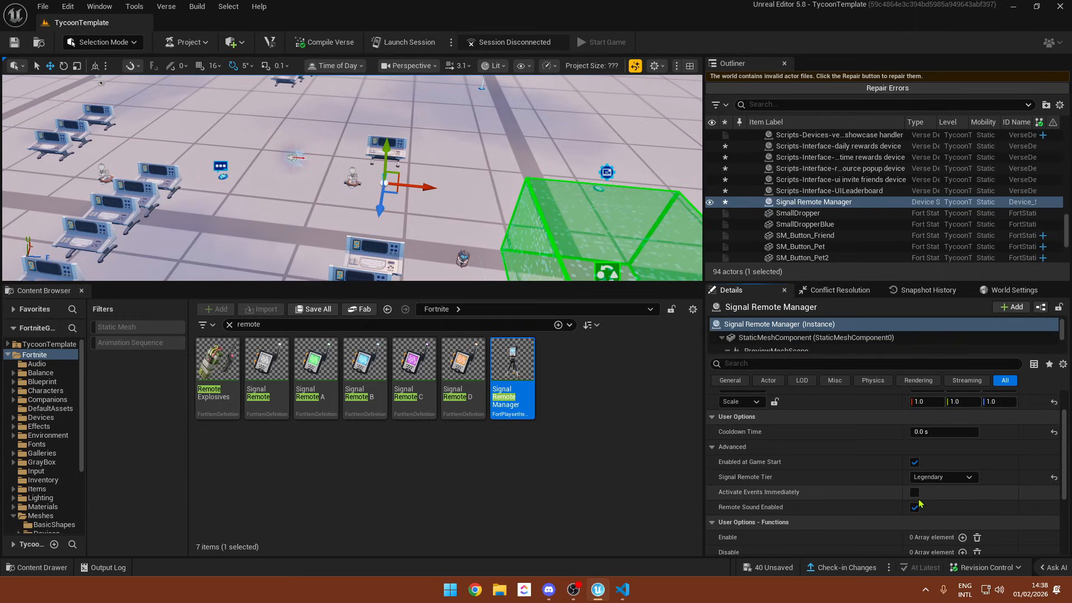
pyautogui.click(915, 492)
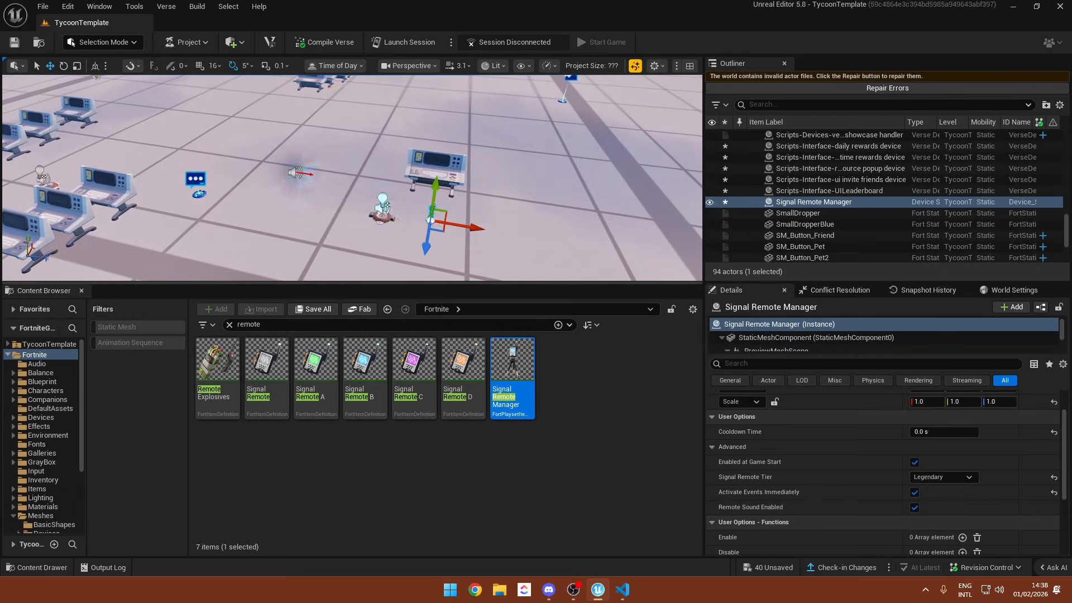
# - Set the item definition of Item Granter4 to the orange Signal Remote, keeping its On Grant Action at Keep All
pyautogui.click(386, 206)
pyautogui.scroll(-4, 809, 424)
pyautogui.scroll(3, 882, 446)
pyautogui.click(962, 477)
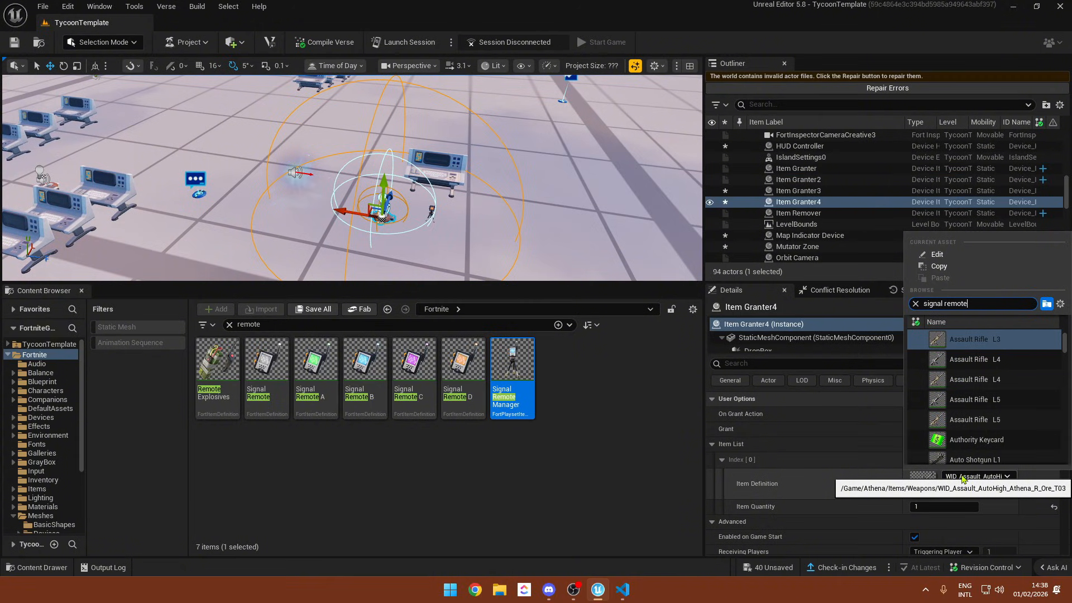
pyautogui.click(982, 402)
pyautogui.click(931, 428)
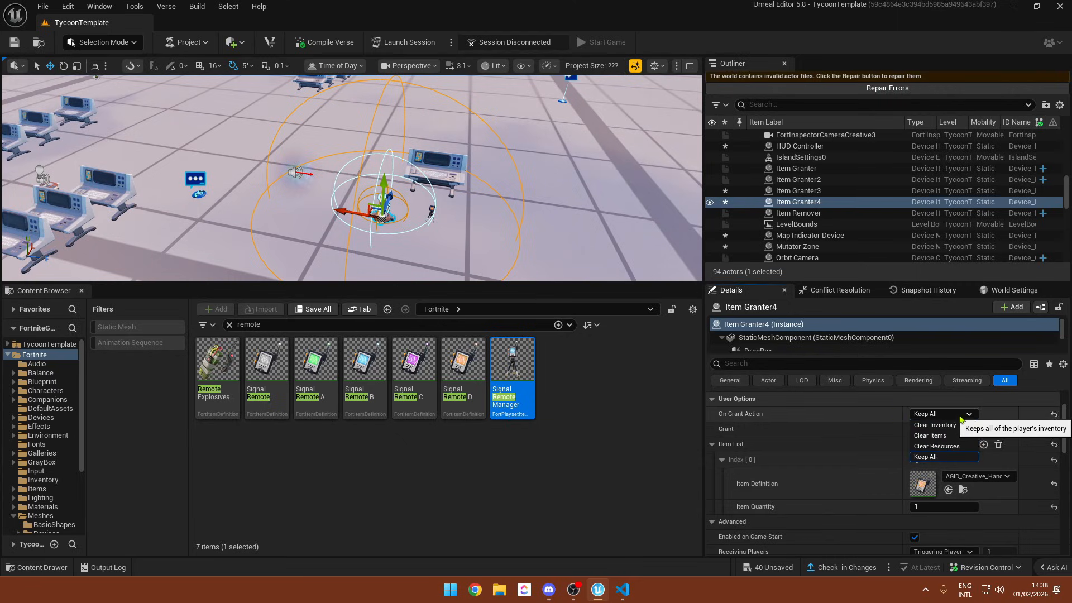
pyautogui.click(885, 454)
pyautogui.scroll(-5, 906, 445)
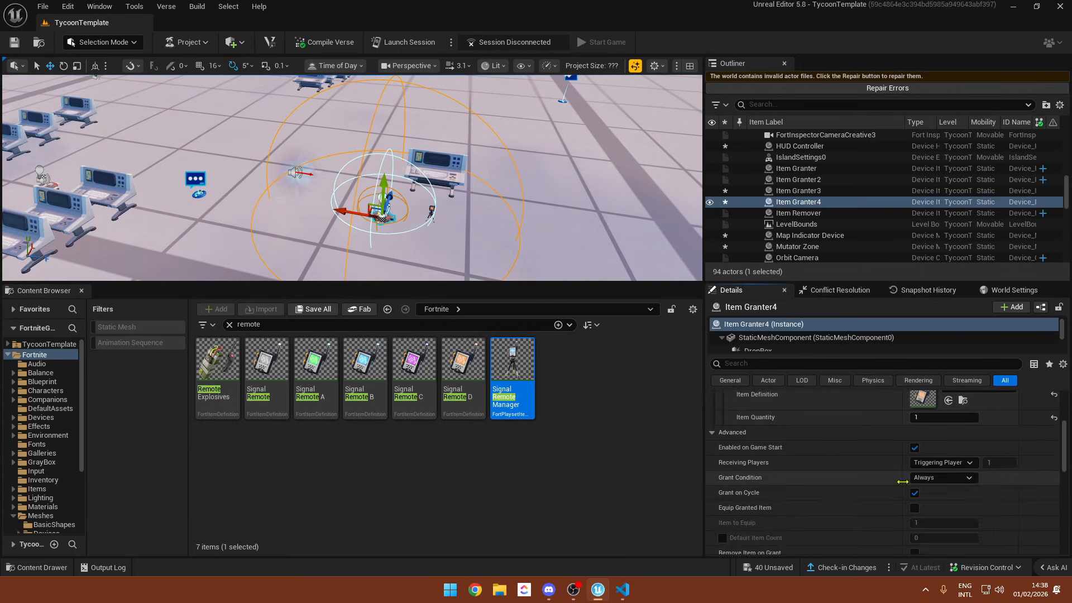
# - Reselect the tycoon device and assign Item Granter4 to its RemoteControlGranter property
pyautogui.click(435, 170)
pyautogui.click(922, 502)
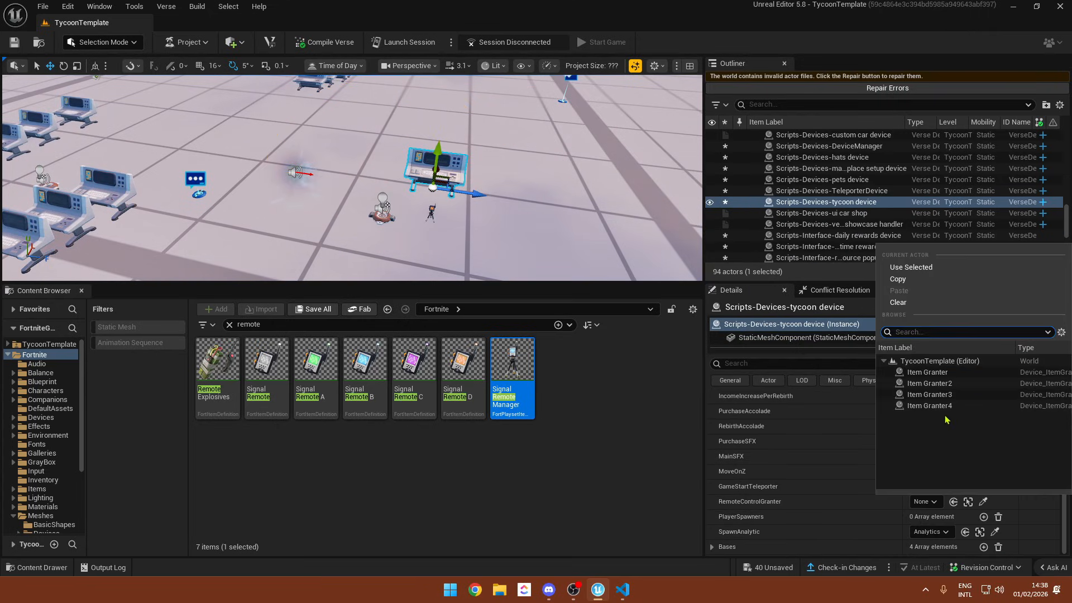
pyautogui.click(747, 504)
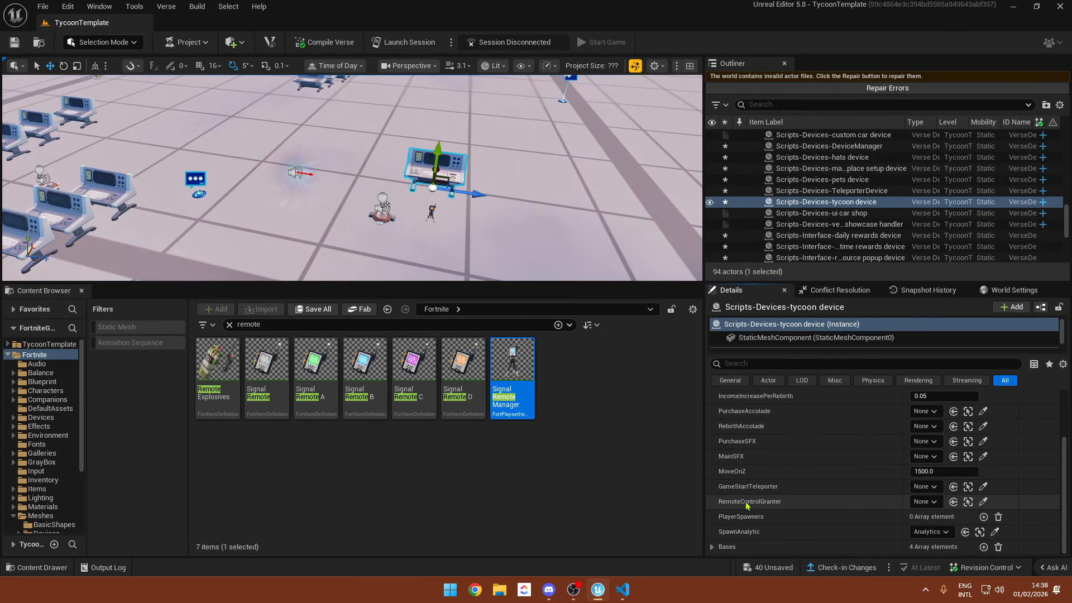
pyautogui.click(924, 502)
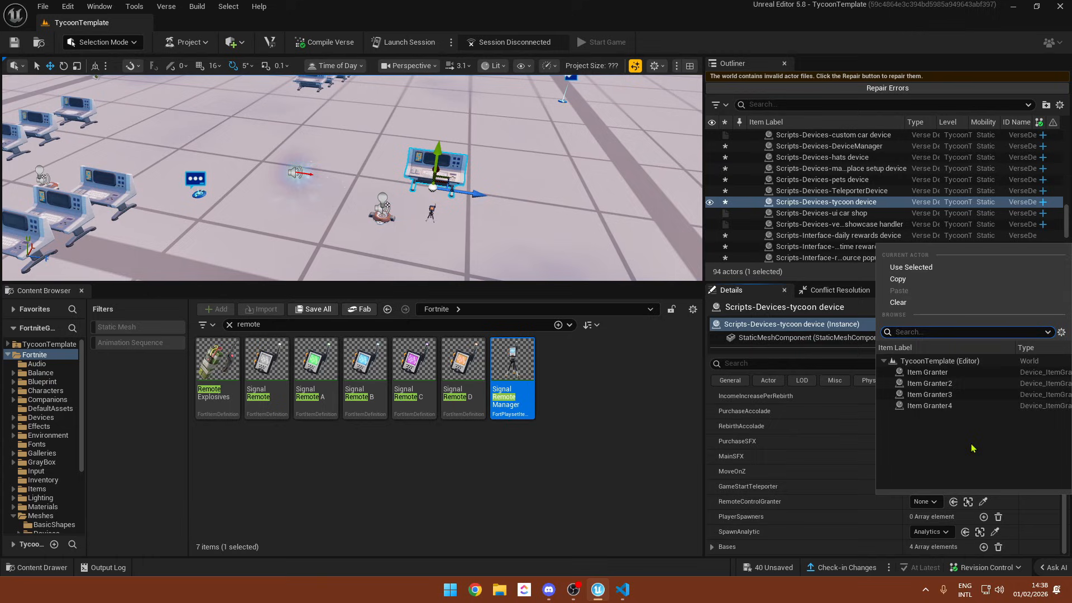
pyautogui.click(948, 406)
pyautogui.click(936, 502)
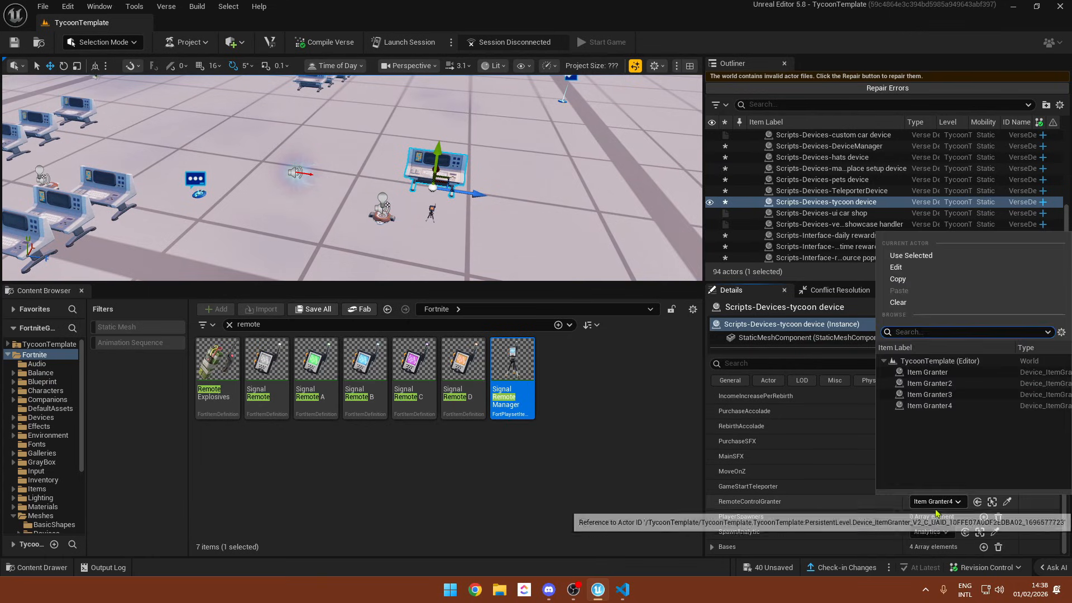
pyautogui.click(931, 506)
pyautogui.scroll(3, 878, 489)
pyautogui.scroll(-2, 877, 488)
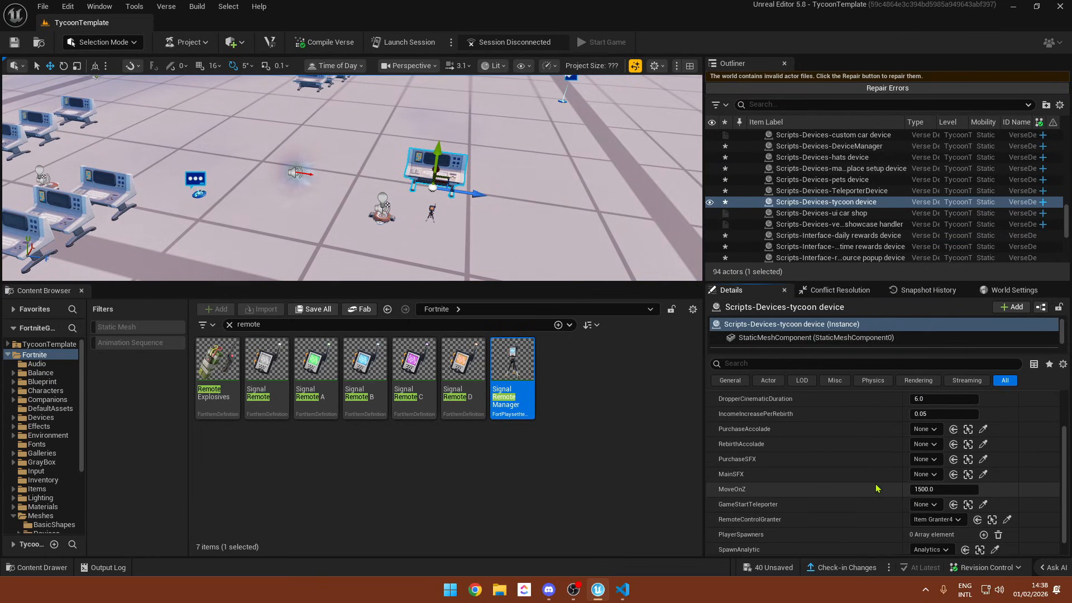
# - Review the options of the Signal Remote Manager, then check the teleporter, hats and neighbouring Verse devices for unassigned properties
pyautogui.click(432, 212)
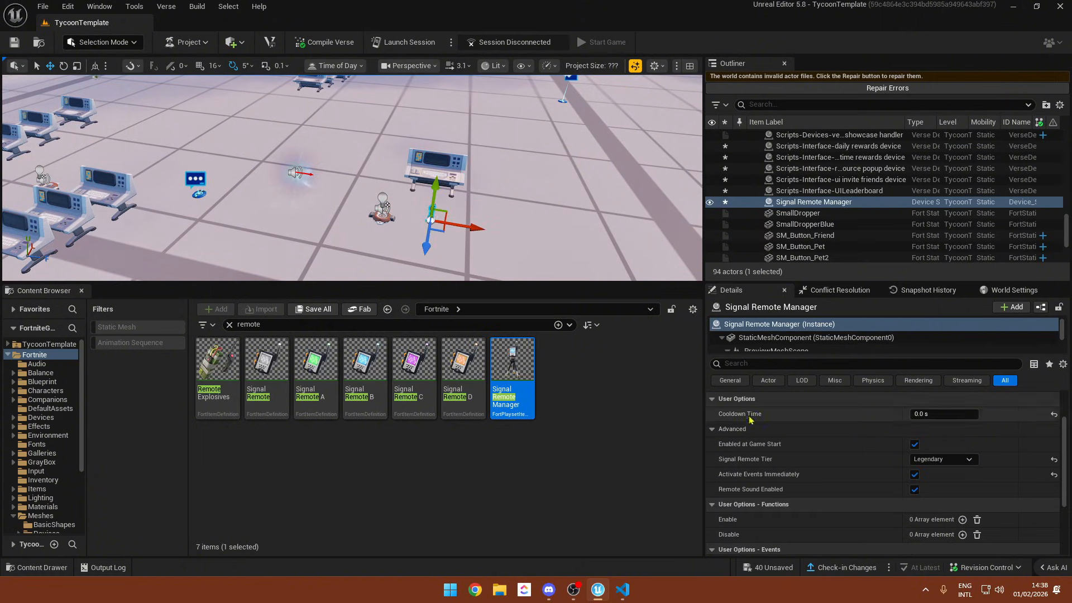
pyautogui.scroll(3, 766, 446)
pyautogui.moveTo(470, 209); pyautogui.dragTo(313, 157, button='right')
pyautogui.click(403, 229)
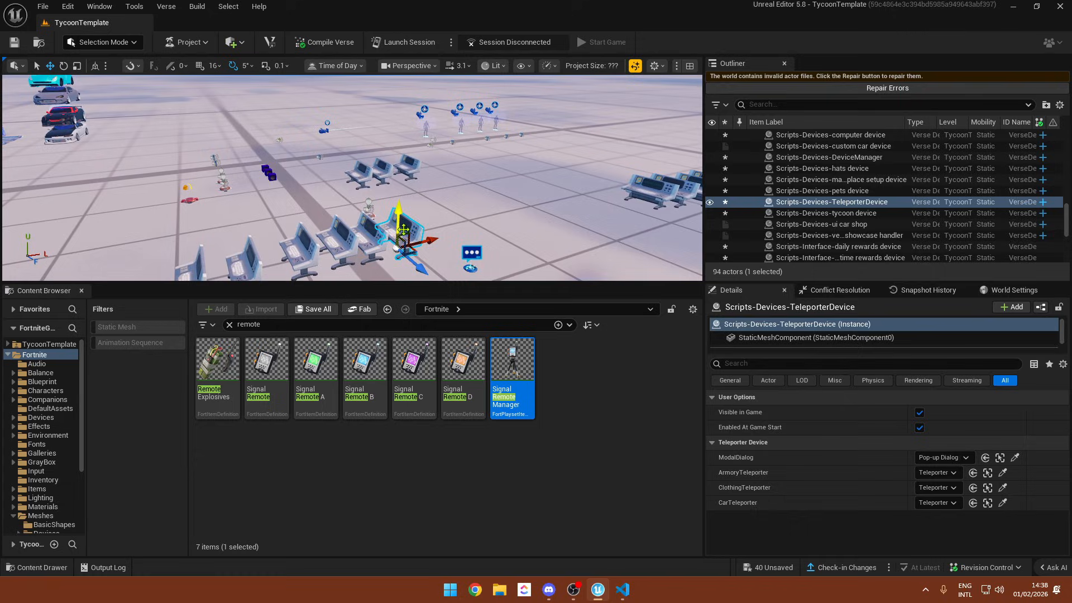
pyautogui.click(373, 245)
pyautogui.click(318, 244)
pyautogui.click(350, 231)
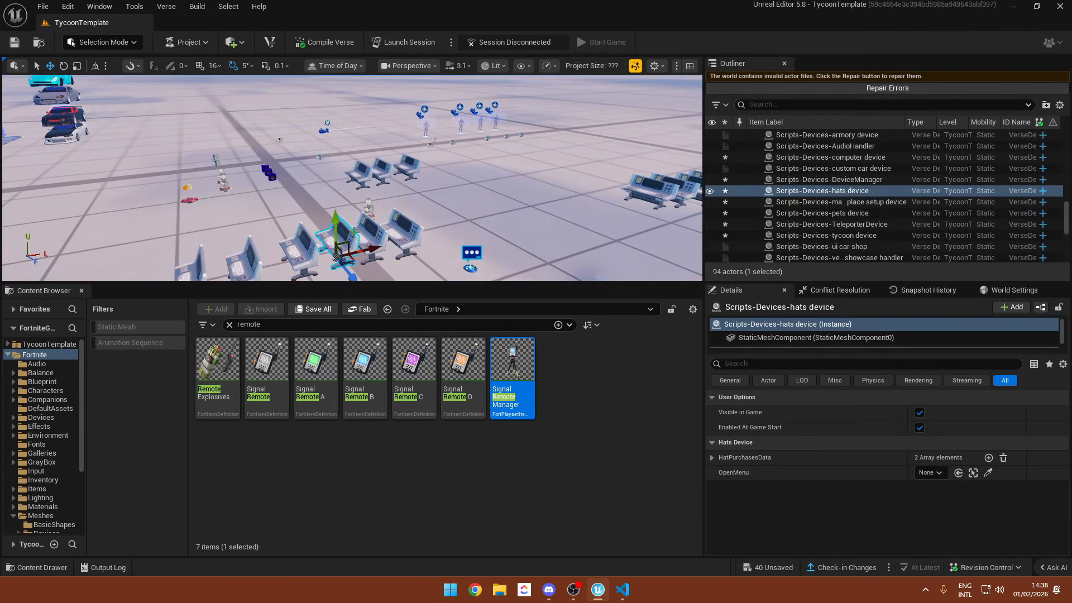
pyautogui.moveTo(353, 230); pyautogui.dragTo(313, 251, button='right')
pyautogui.click(353, 227)
pyautogui.click(293, 224)
# - Examine the properties of the Scripts-Interface devices, including the invite friends and resource popup devices
pyautogui.click(479, 261)
pyautogui.moveTo(479, 261); pyautogui.dragTo(581, 242, button='right')
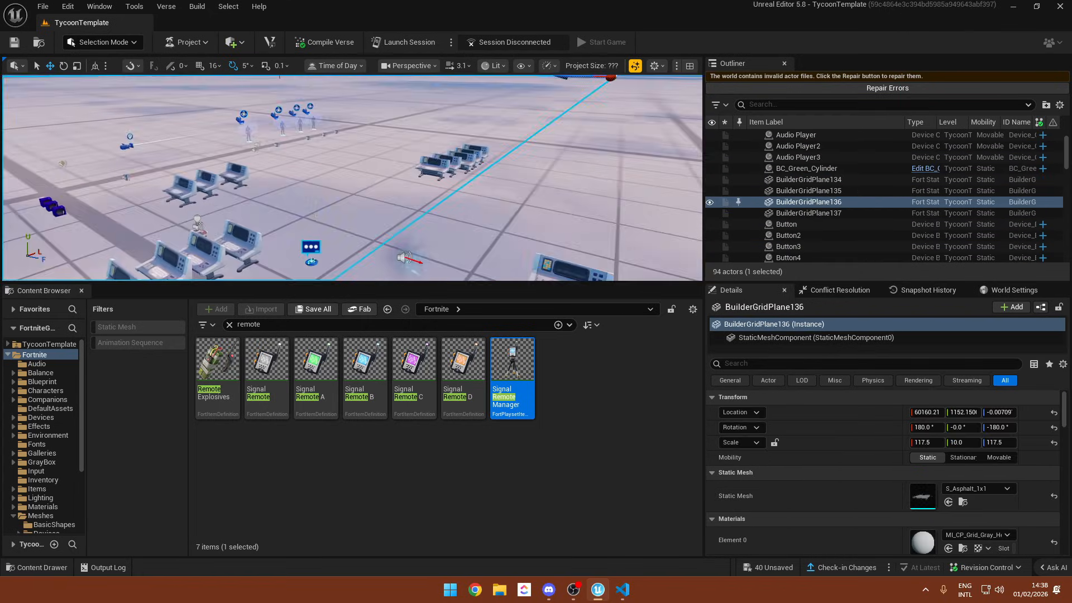
pyautogui.click(433, 166)
pyautogui.scroll(1, 446, 167)
pyautogui.moveTo(433, 167); pyautogui.dragTo(393, 201, button='right')
pyautogui.click(275, 257)
pyautogui.click(343, 258)
pyautogui.click(379, 255)
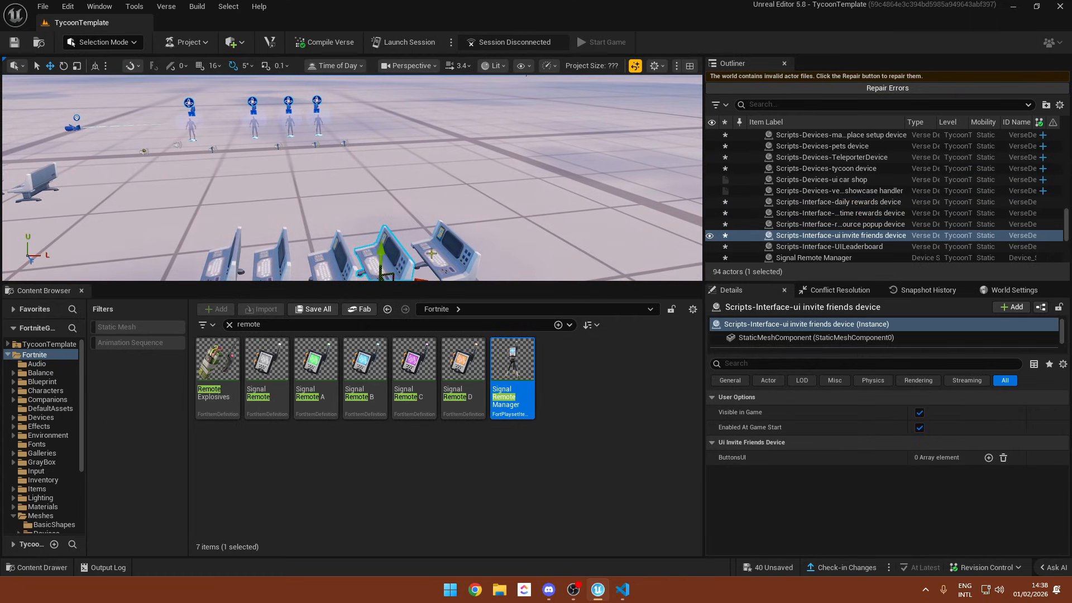
pyautogui.click(343, 258)
pyautogui.moveTo(366, 252); pyautogui.dragTo(349, 267, button='right')
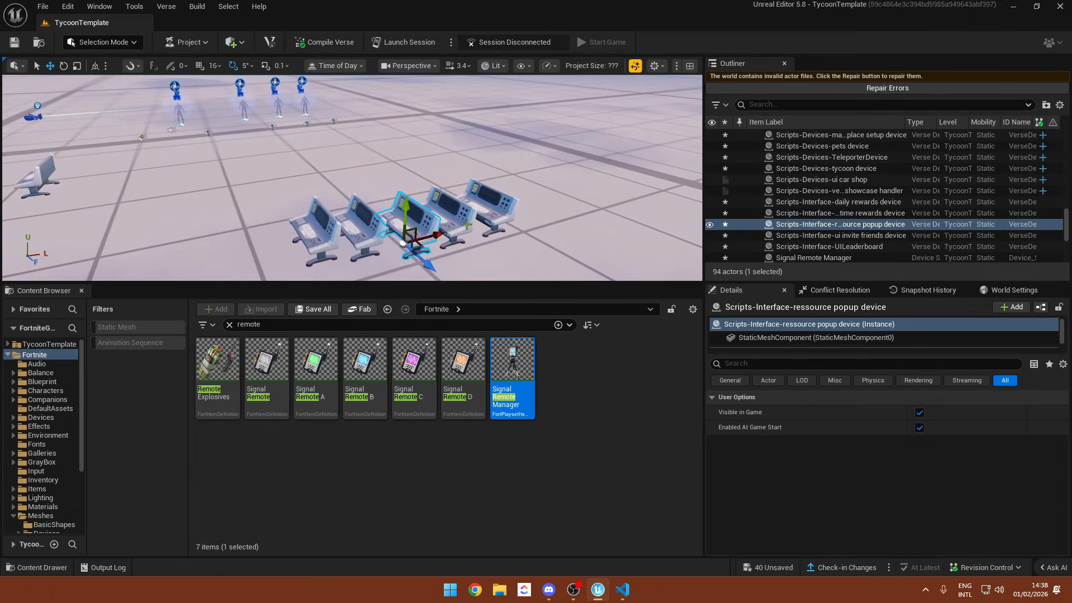
# - Examine the UILeaderboard, TeleporterDevice and Signal Remote Manager properties, filtering the outliner by "telepor" to find the teleporter script device
pyautogui.click(439, 229)
pyautogui.click(465, 225)
pyautogui.moveTo(465, 224); pyautogui.dragTo(363, 201, button='right')
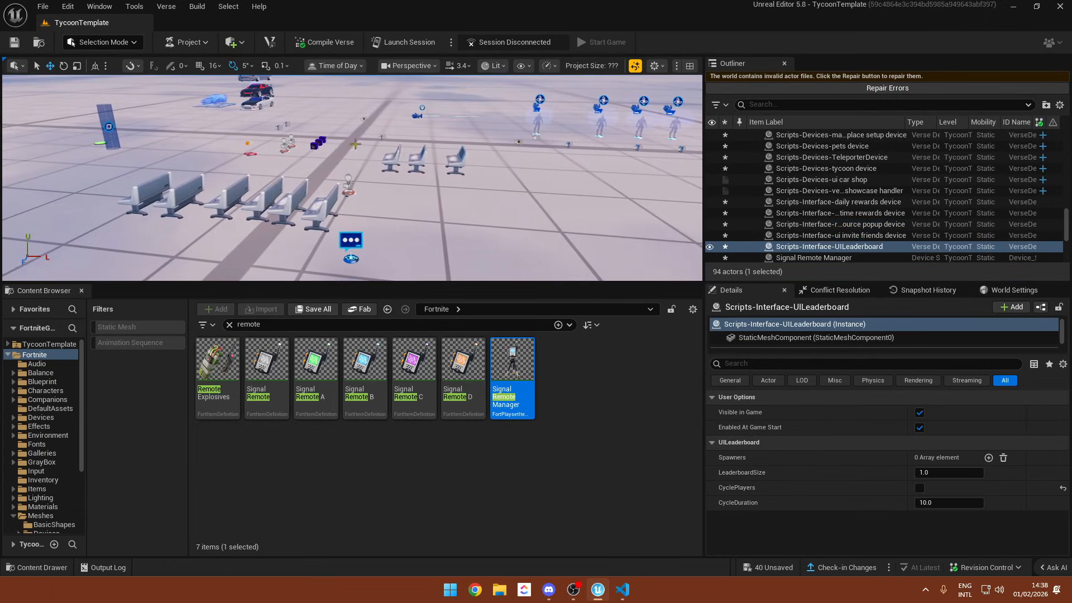
pyautogui.click(837, 105)
pyautogui.write('telepor')
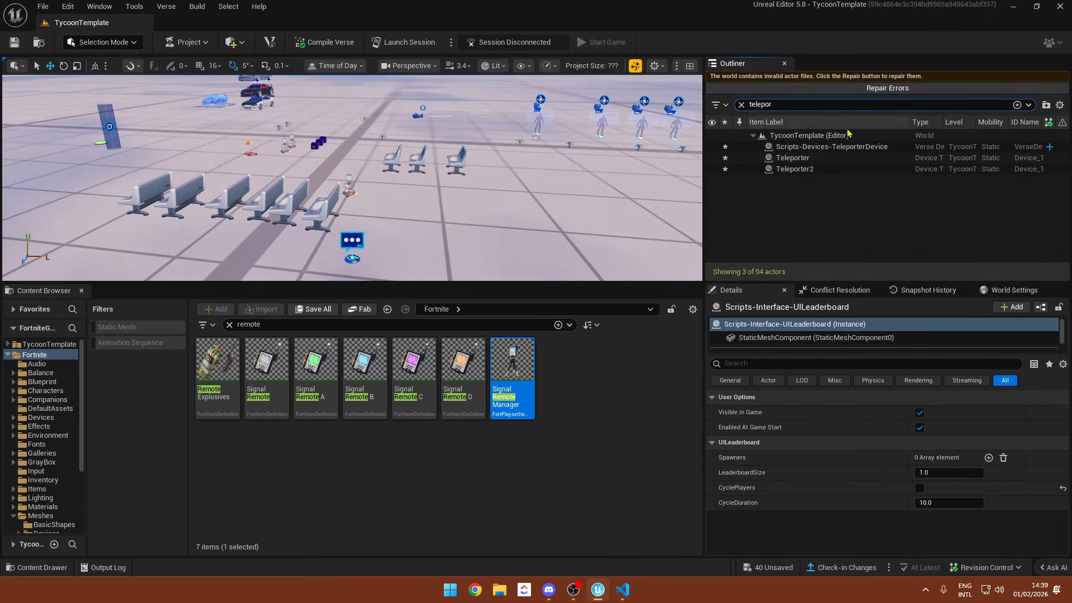
pyautogui.click(845, 147)
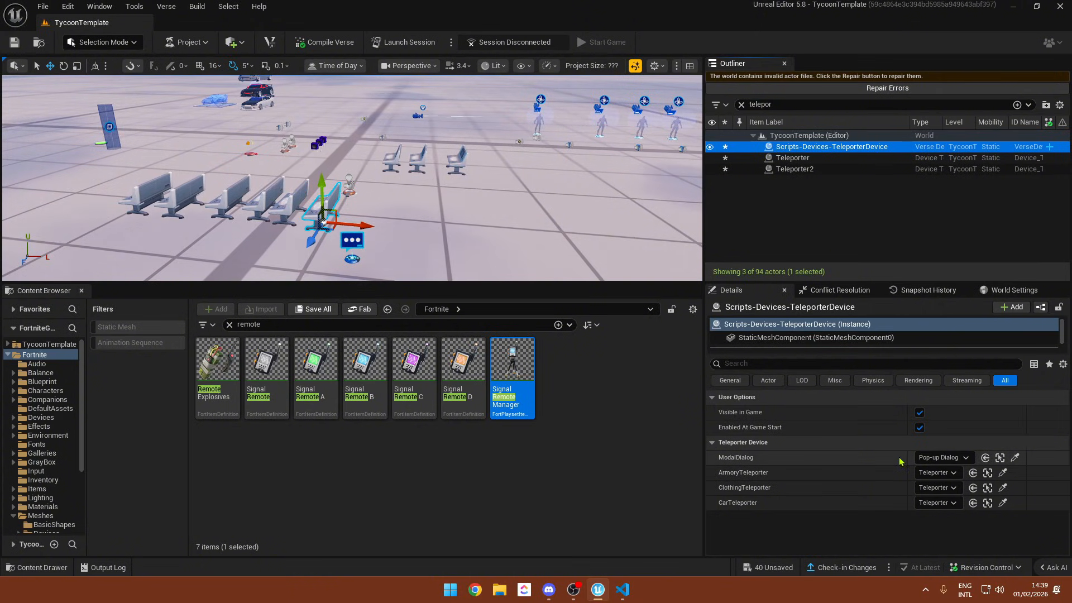
pyautogui.moveTo(391, 184); pyautogui.dragTo(514, 204, button='right')
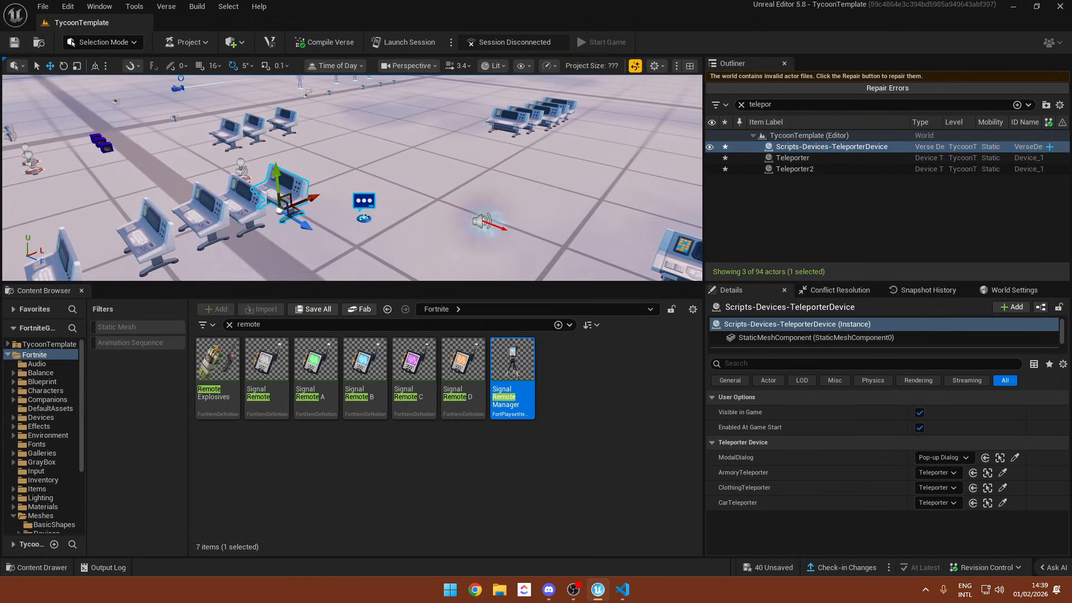
pyautogui.moveTo(390, 184); pyautogui.dragTo(427, 179, button='right')
pyautogui.click(466, 180)
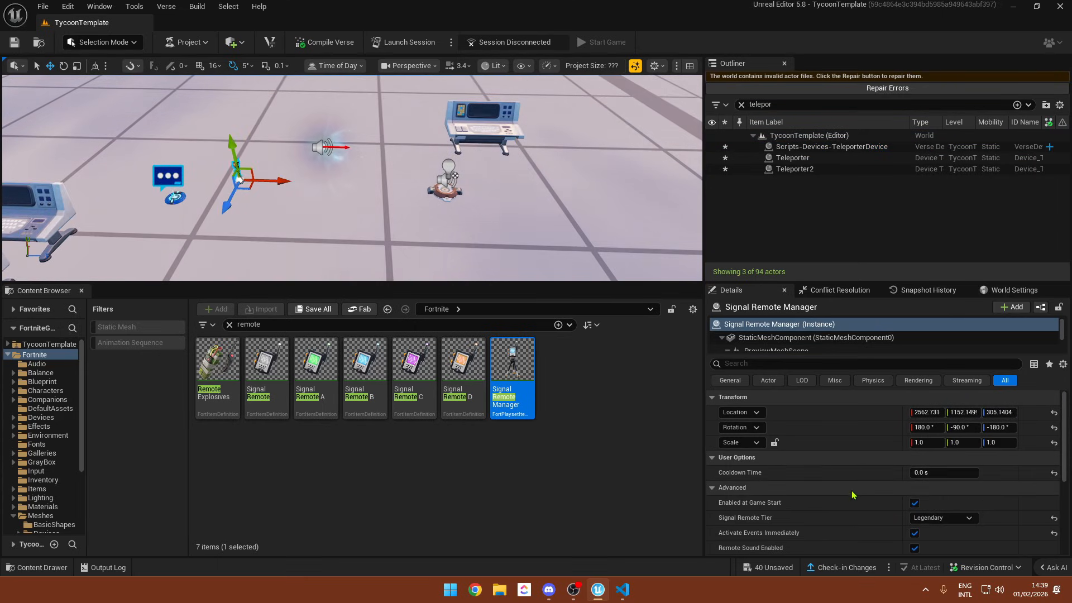
pyautogui.scroll(-3, 852, 495)
pyautogui.moveTo(345, 213); pyautogui.dragTo(296, 218, button='right')
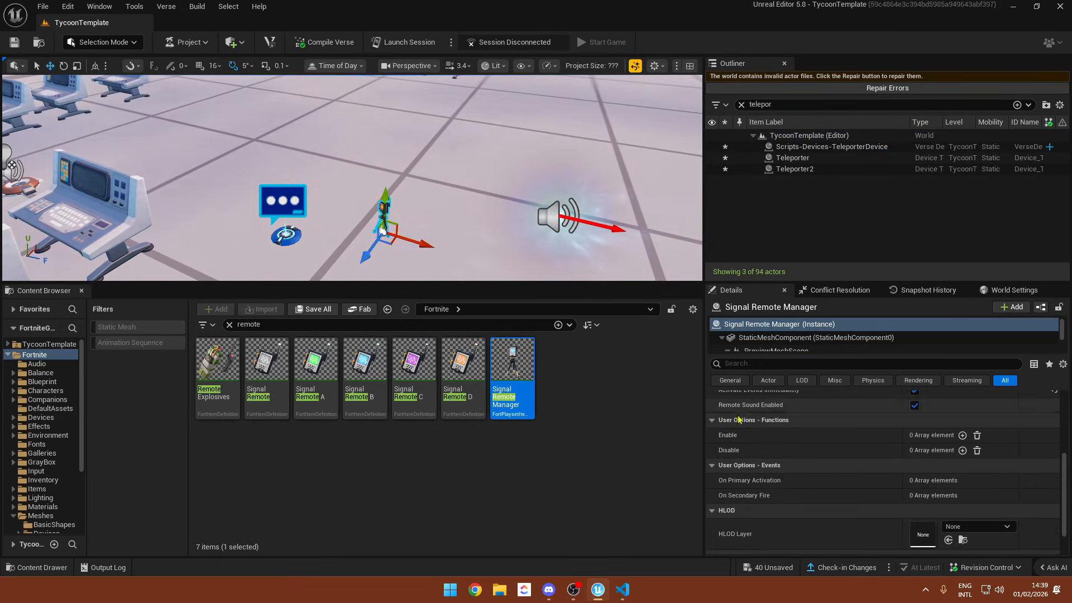
pyautogui.scroll(-2, 782, 425)
# - Bind the Pop-up Dialog Device's Show function to the Signal Remote Manager's On Primary Activation event
pyautogui.click(283, 202)
pyautogui.scroll(-6, 836, 475)
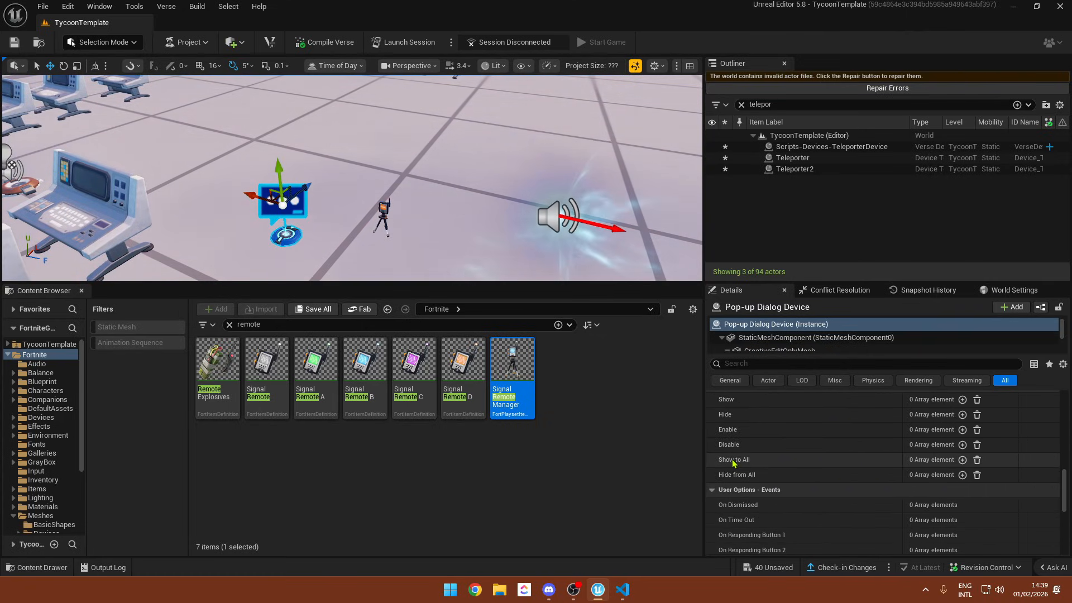
pyautogui.scroll(2, 776, 449)
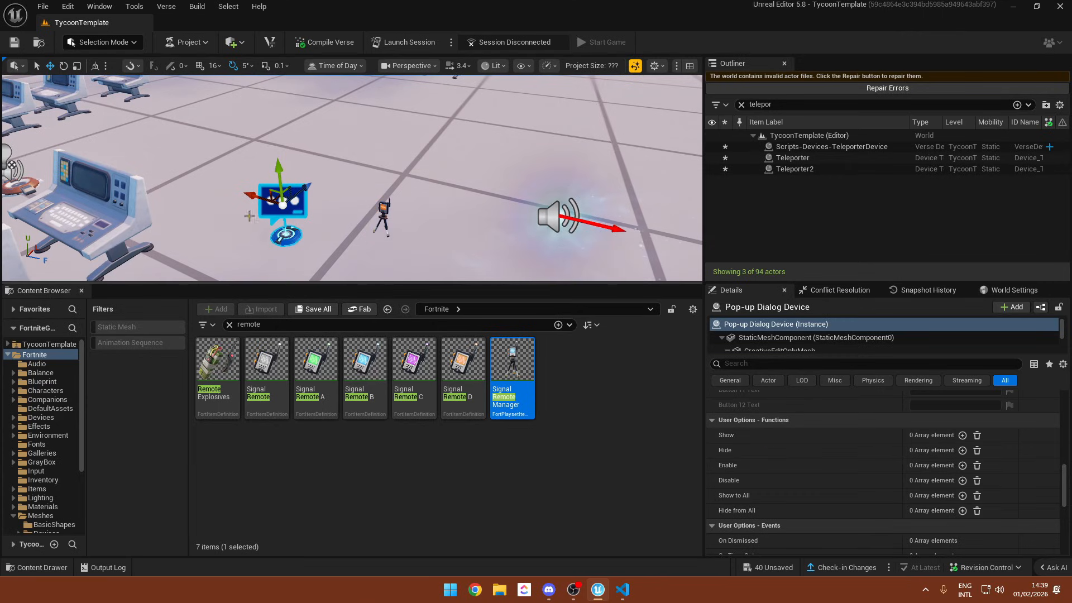
pyautogui.click(962, 435)
pyautogui.click(924, 450)
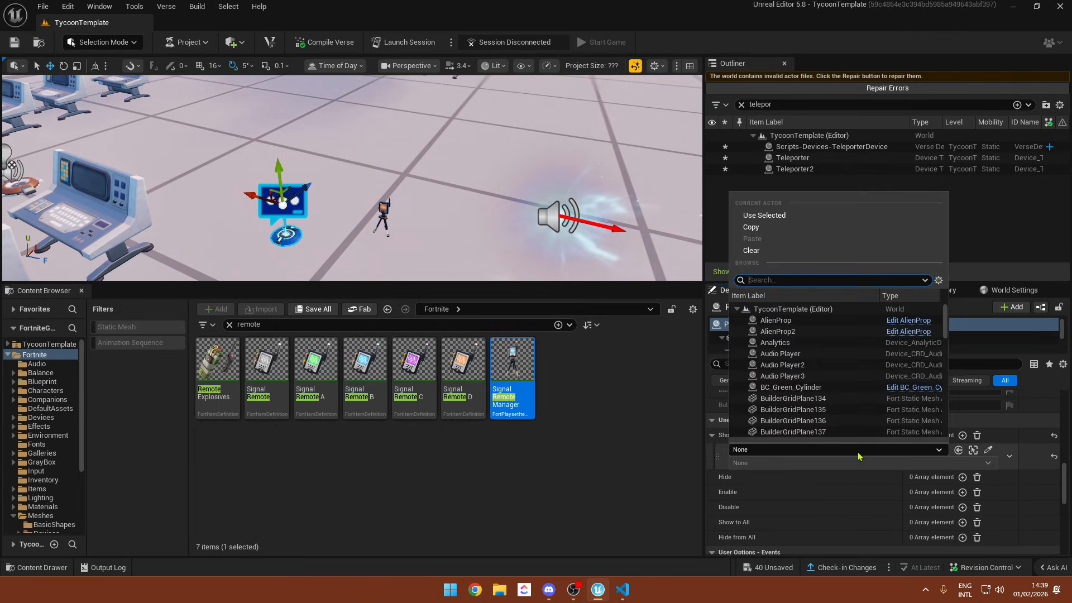
pyautogui.click(988, 450)
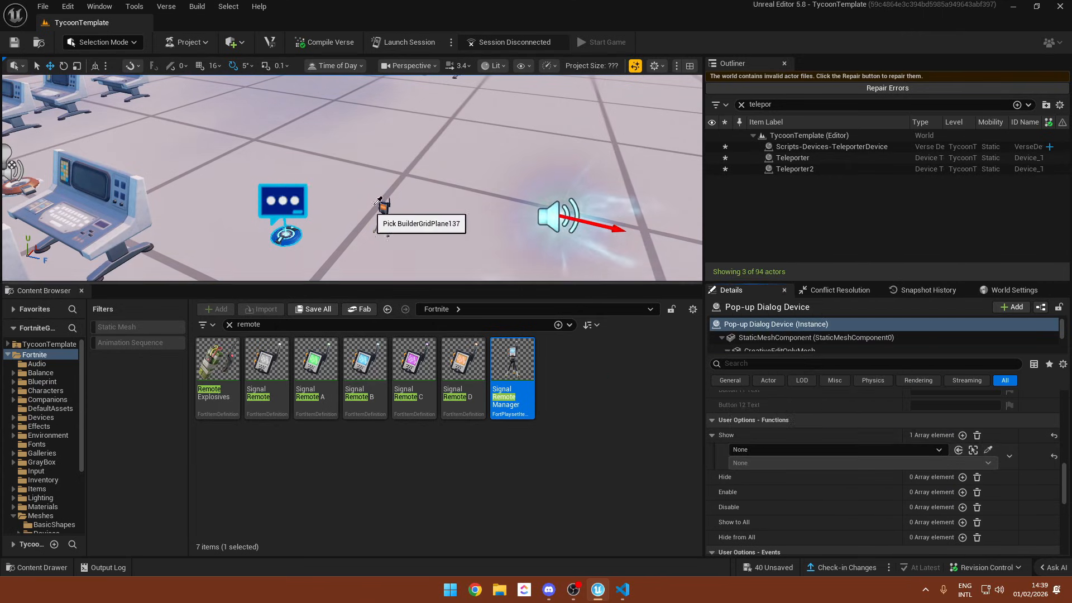
pyautogui.click(383, 215)
pyautogui.click(815, 463)
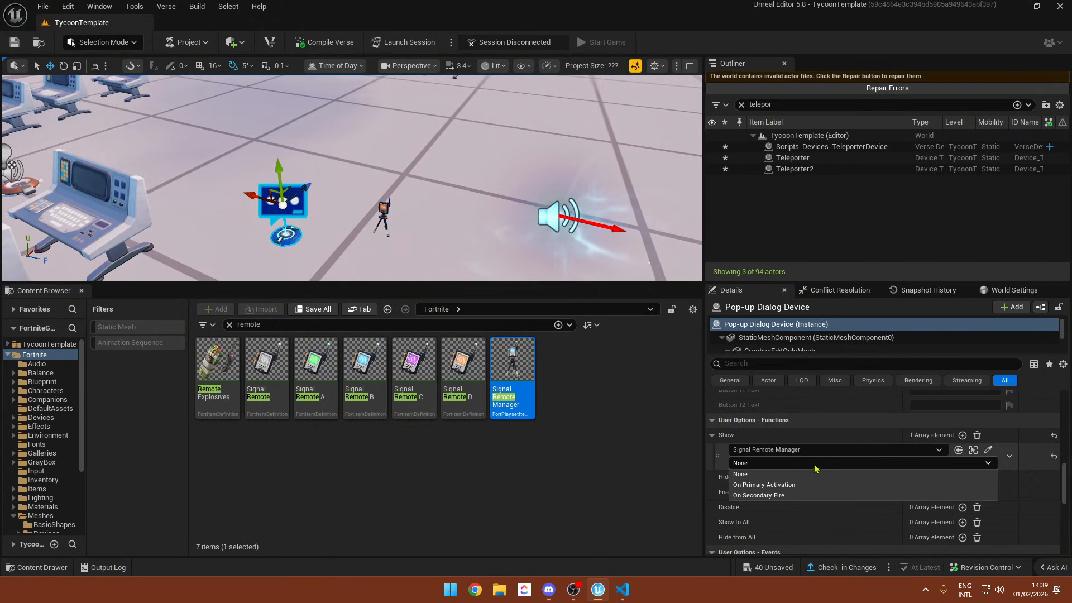
pyautogui.click(731, 484)
# - Select the tycoon device and check which teleporters can be chosen for its GameStartTeleporter property
pyautogui.moveTo(465, 255); pyautogui.dragTo(525, 238, button='right')
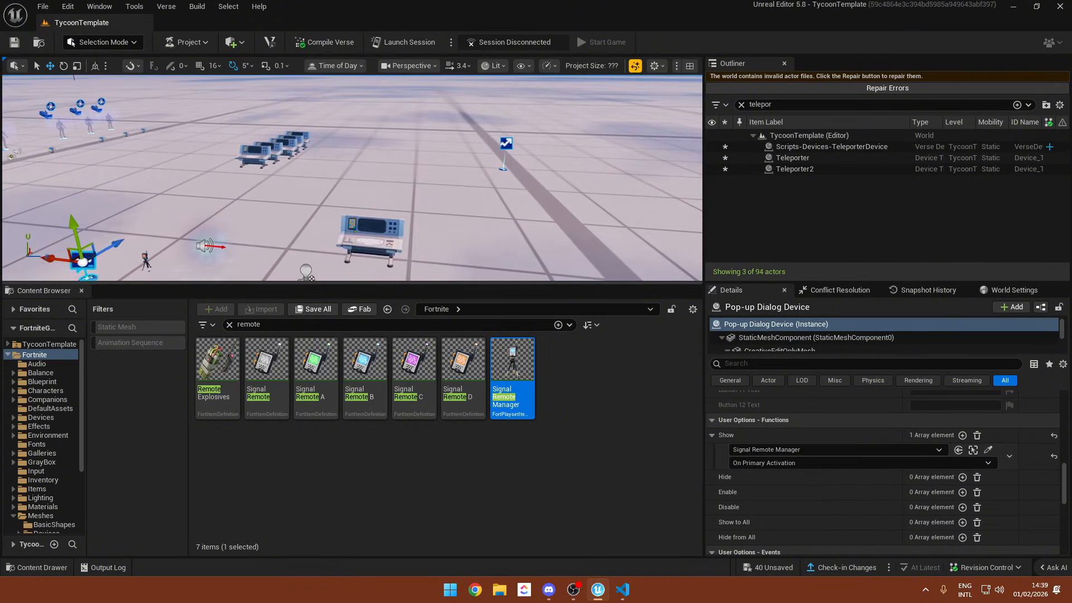
pyautogui.click(370, 237)
pyautogui.click(933, 487)
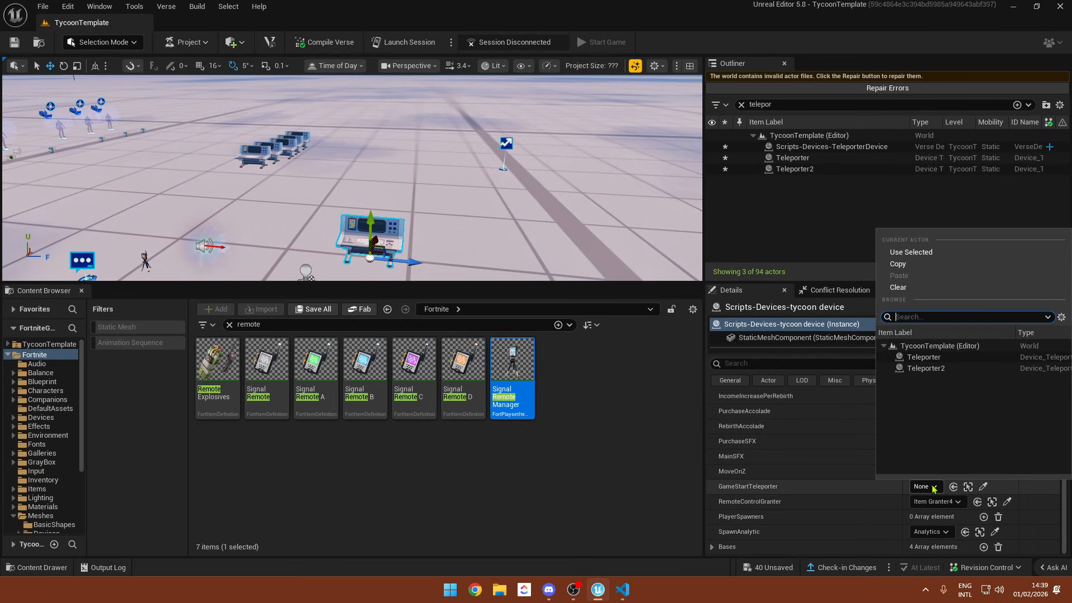
pyautogui.click(933, 487)
pyautogui.moveTo(525, 184); pyautogui.dragTo(572, 256, button='right')
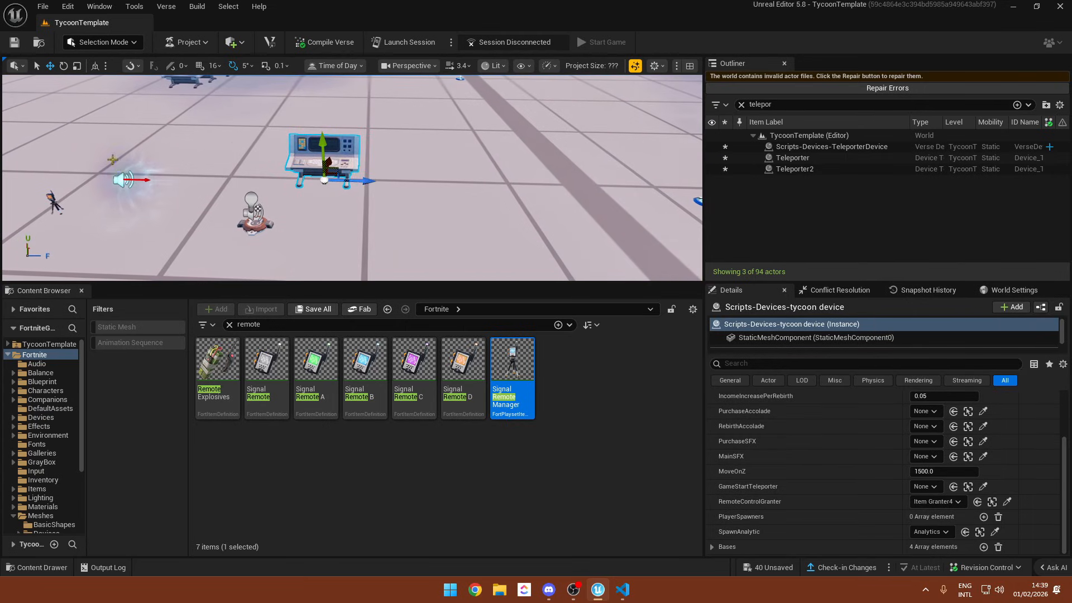
pyautogui.click(120, 176)
pyautogui.moveTo(279, 193); pyautogui.dragTo(361, 193, button='right')
pyautogui.keyDown('alt'); pyautogui.moveTo(508, 174); pyautogui.dragTo(297, 163); pyautogui.keyUp('alt')
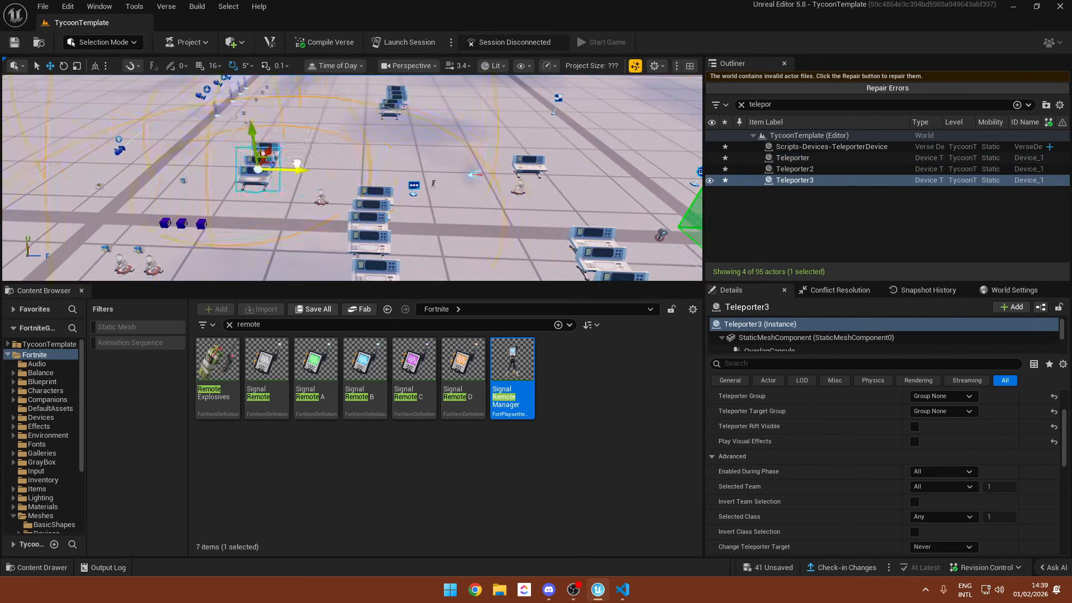
pyautogui.press('w')
pyautogui.moveTo(470, 184)
pyautogui.mouseDown(button='right')
pyautogui.moveTo(519, 187)
pyautogui.moveTo(469, 184)
pyautogui.mouseUp(button='right')
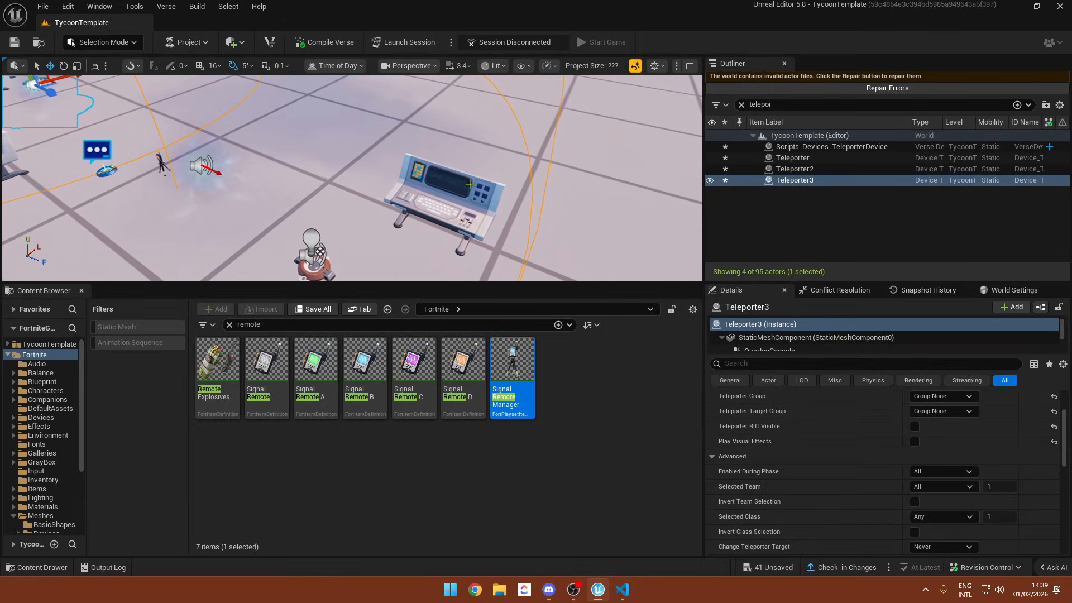
pyautogui.press('Delete')
# - Examine the tycoon device's MoveOnZ, sound and teleporter properties and the space above the device
pyautogui.click(478, 212)
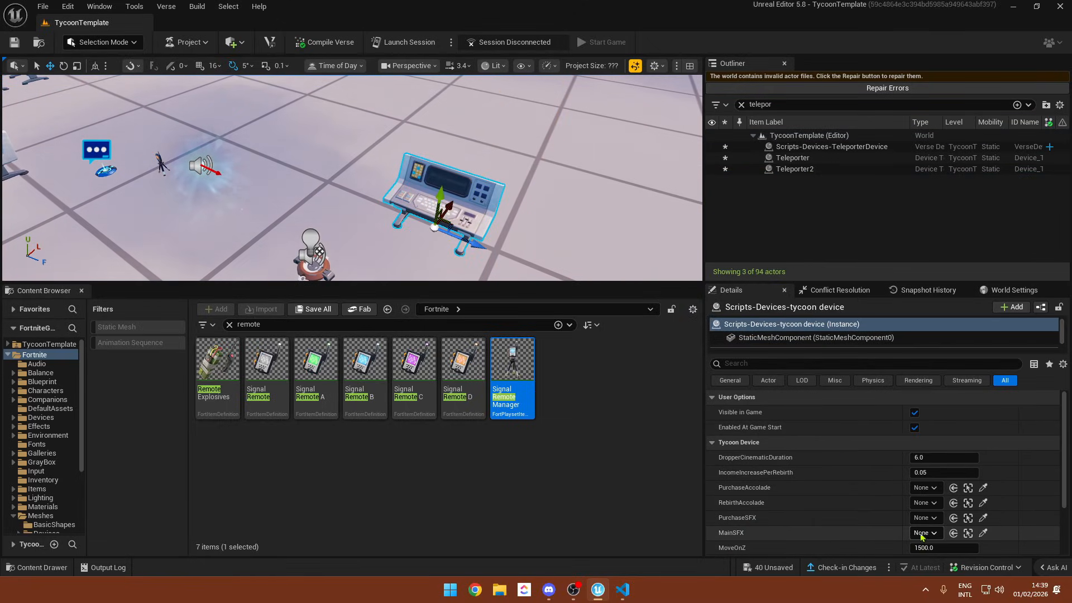
pyautogui.scroll(-3, 919, 536)
pyautogui.scroll(-1, 916, 525)
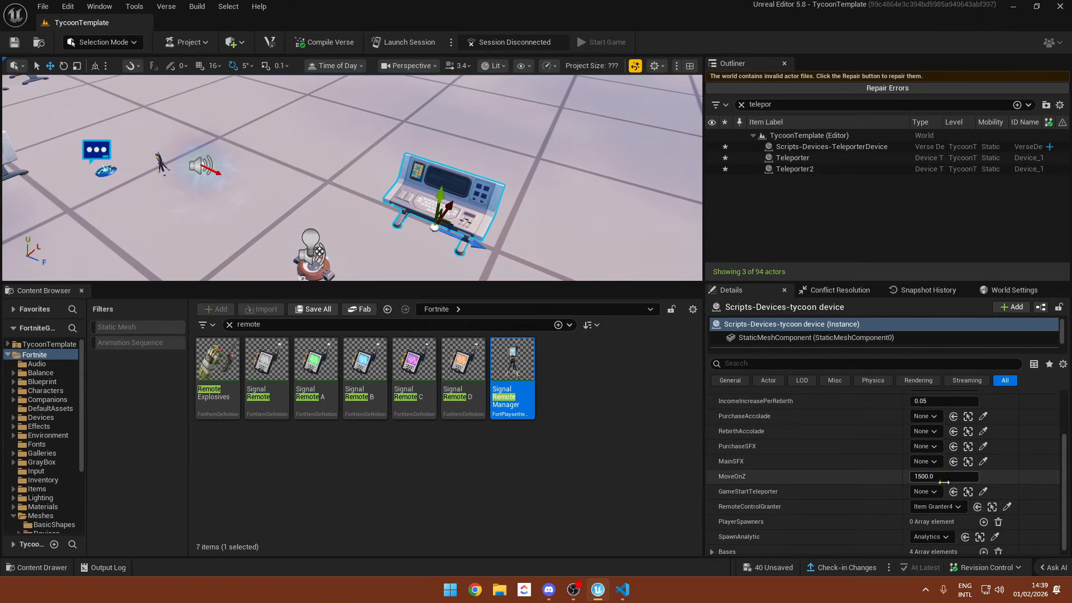
pyautogui.press('s')
pyautogui.moveTo(512, 269); pyautogui.dragTo(462, 230, button='right')
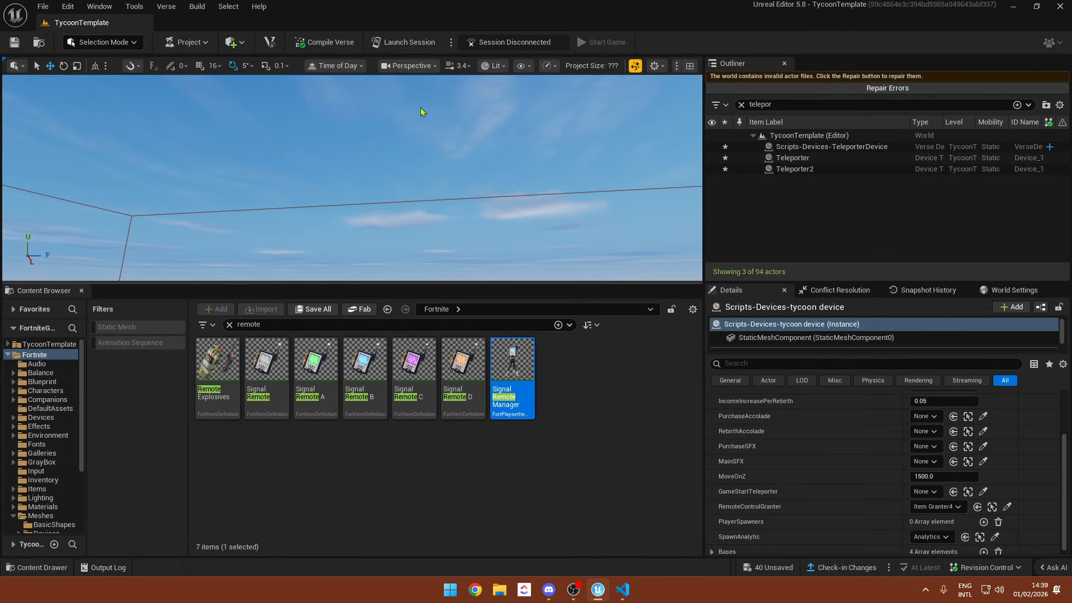
pyautogui.moveTo(421, 107); pyautogui.dragTo(401, 279, button='right')
pyautogui.press('s')
pyautogui.press('w')
pyautogui.press('w')
pyautogui.press('w')
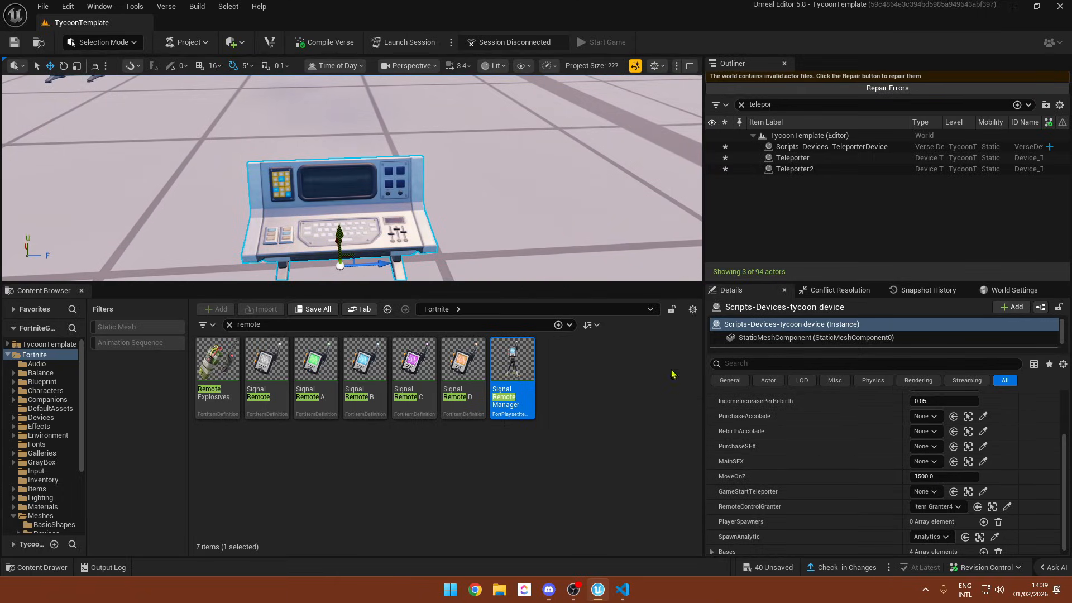
# - Search the Fortnite content for "audio player" and place an Audio Player device beside the tycoon device
pyautogui.click(39, 344)
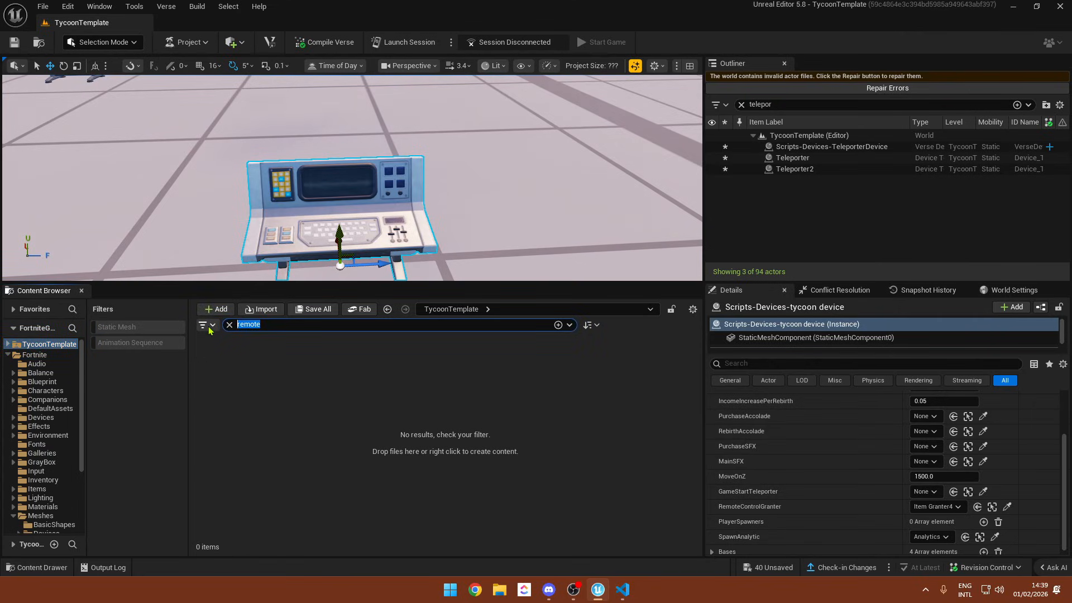
pyautogui.press('BackSpace')
pyautogui.write('udio')
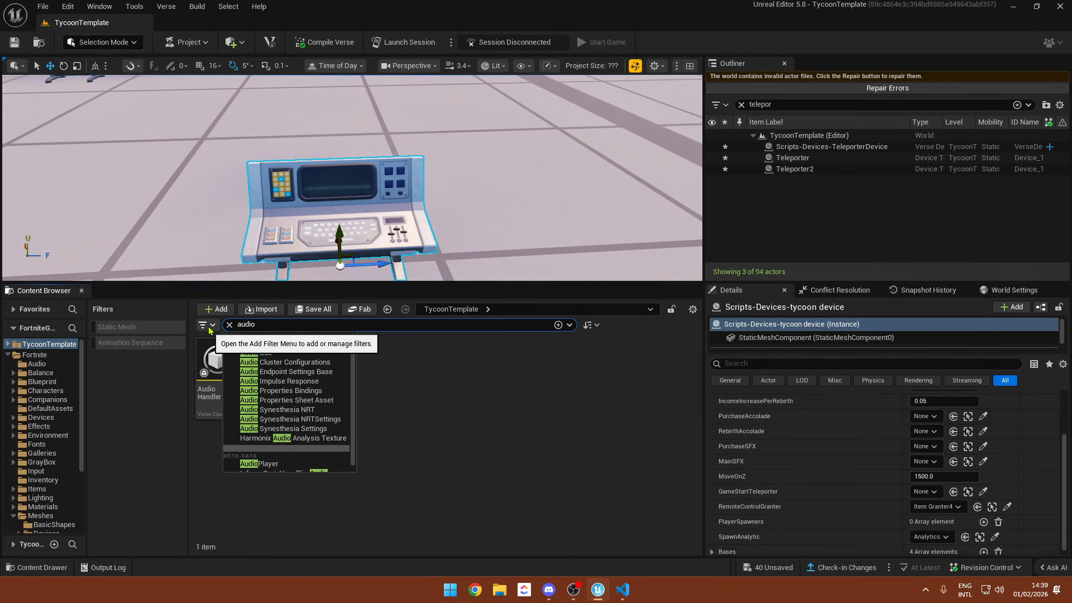
pyautogui.click(412, 443)
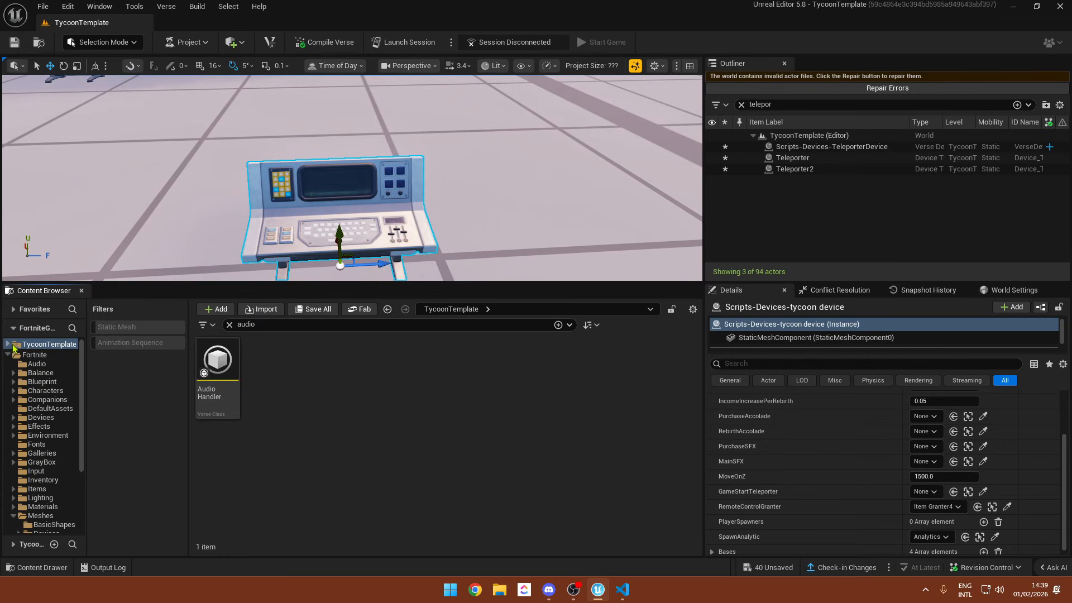
pyautogui.click(31, 355)
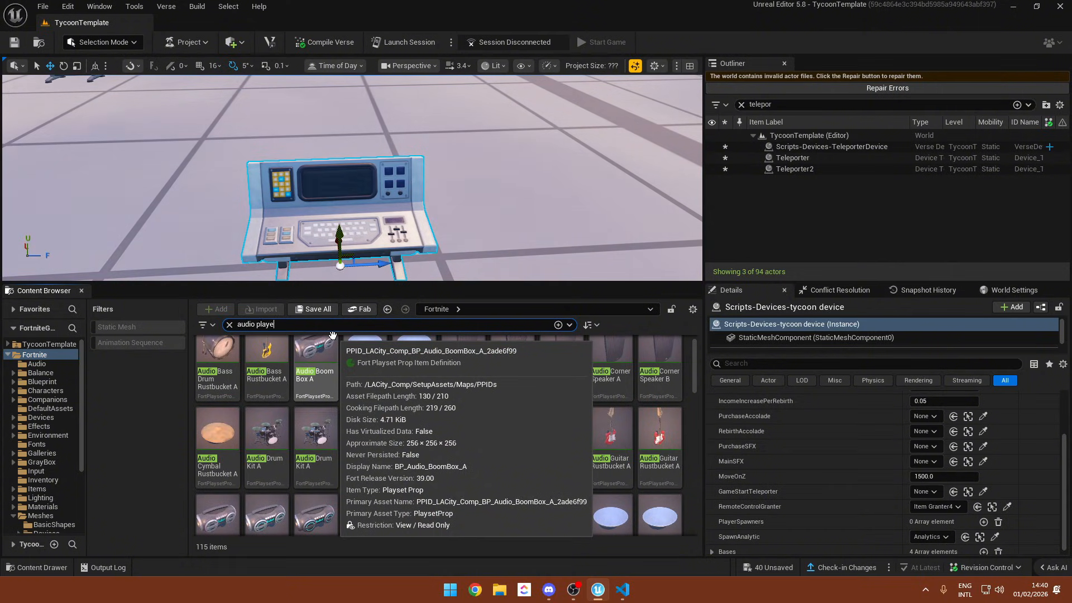
pyautogui.write('r')
pyautogui.moveTo(218, 363); pyautogui.dragTo(459, 202)
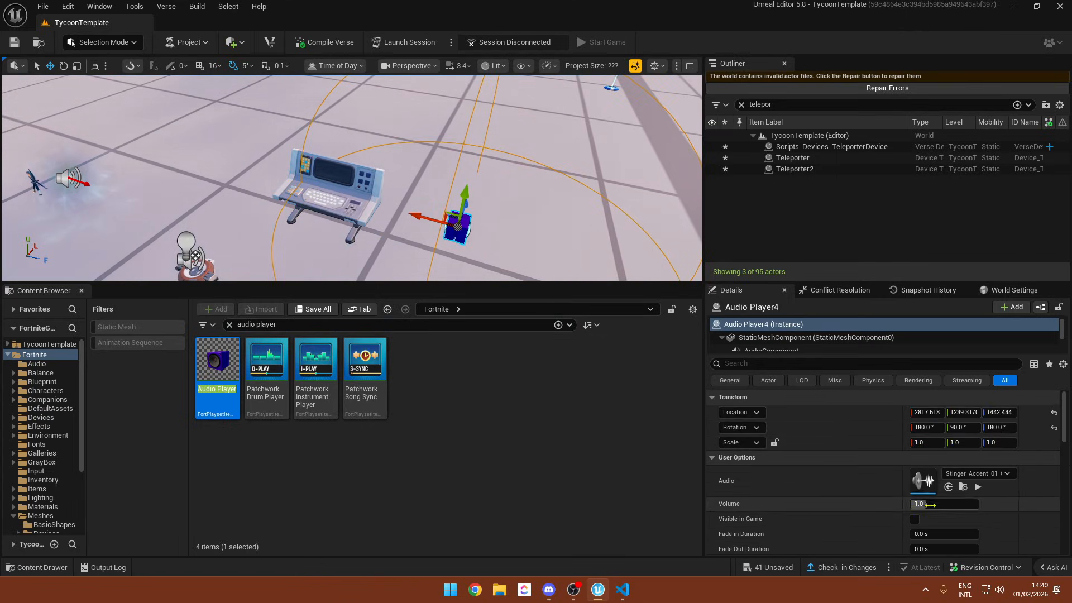
# - Set the new Audio Player's audio to the SW_Jungle sound wave
pyautogui.scroll(-3, 915, 480)
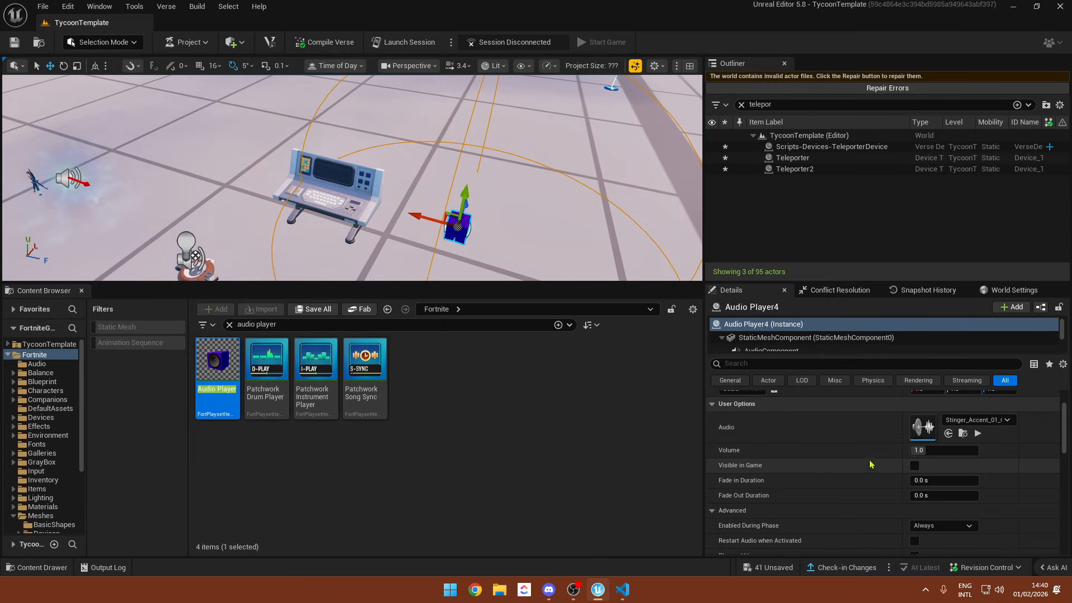
pyautogui.click(955, 421)
pyautogui.write('jungl')
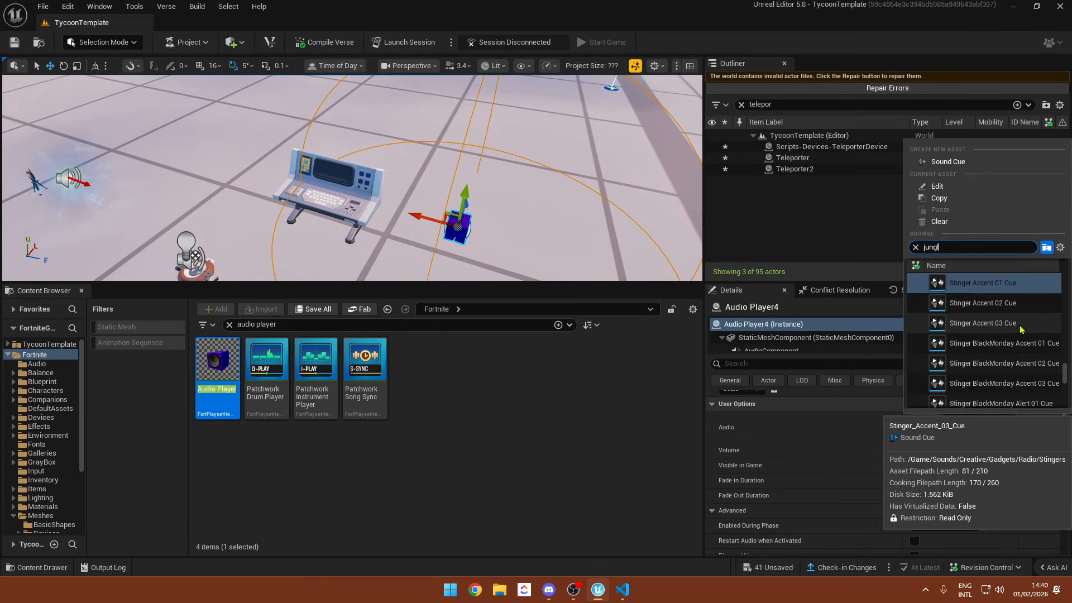
pyautogui.write('e')
pyautogui.press('Return')
pyautogui.scroll(-1, 852, 454)
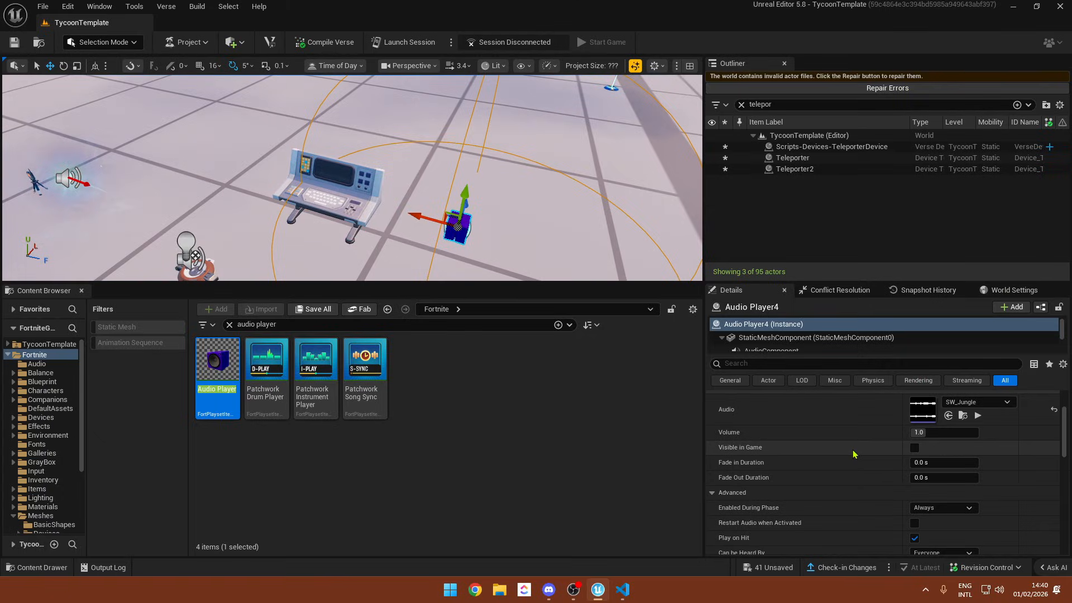
# - Locate SW_Jungle in the project's Sounds folder and check the Audio Player's playback, attenuation and auto-play options
pyautogui.click(962, 416)
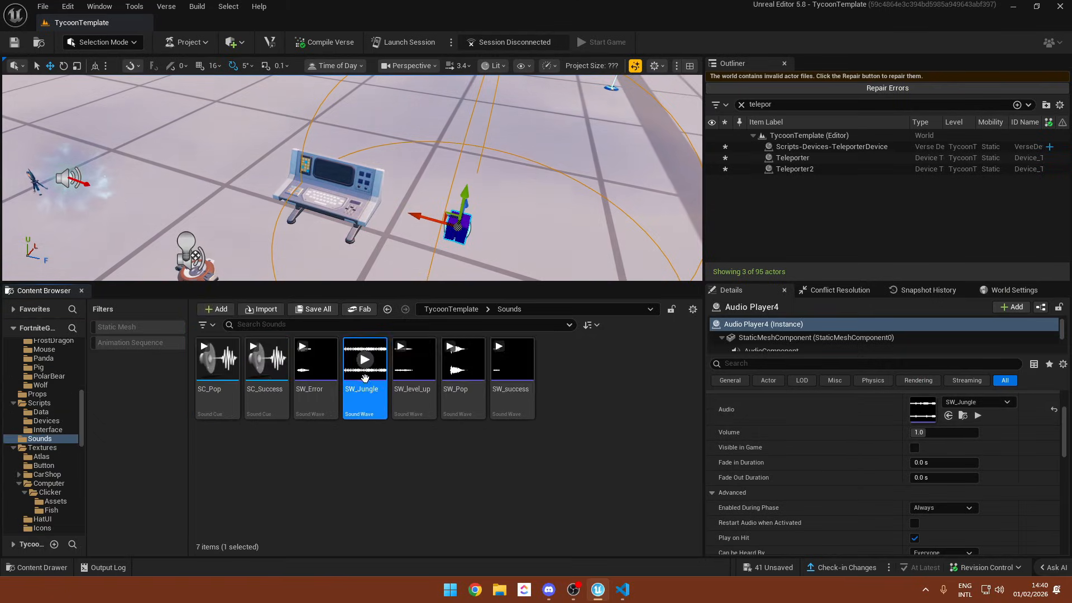
pyautogui.doubleClick(365, 393)
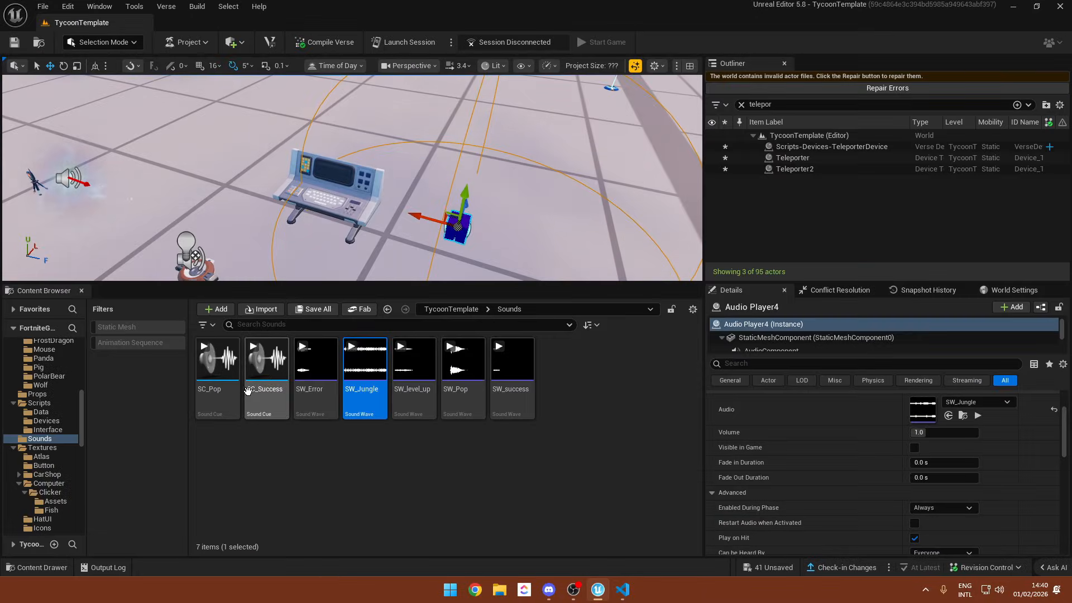
pyautogui.scroll(-5, 845, 476)
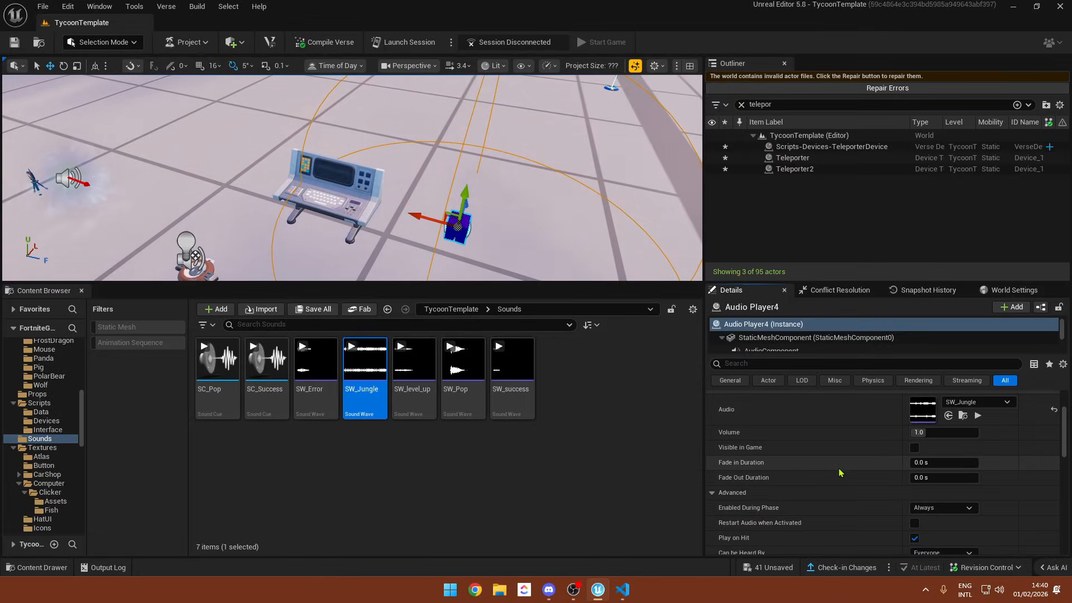
pyautogui.scroll(4, 827, 470)
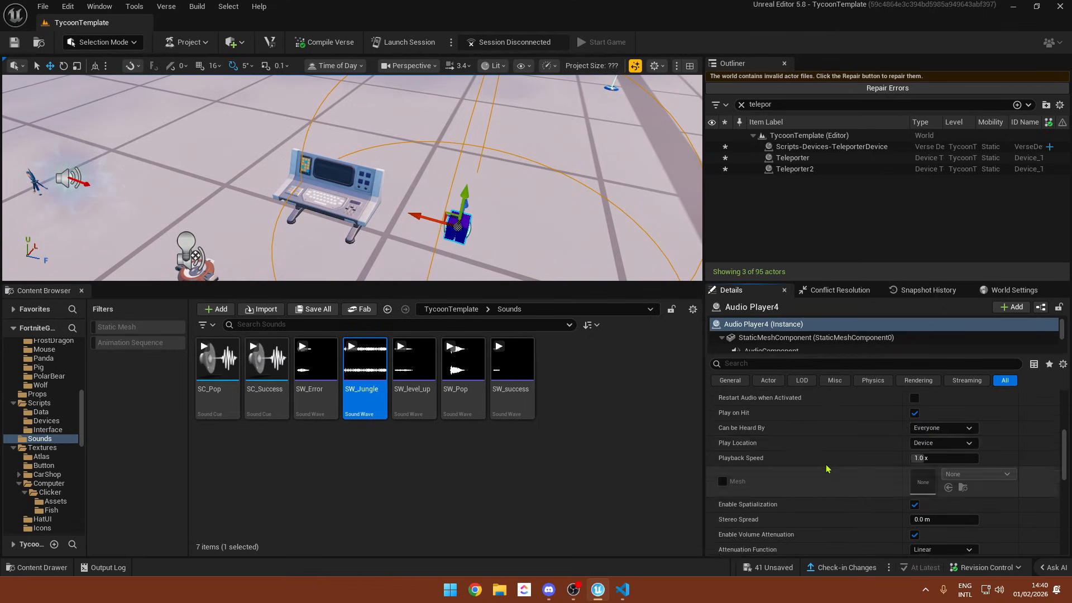
pyautogui.scroll(-5, 805, 484)
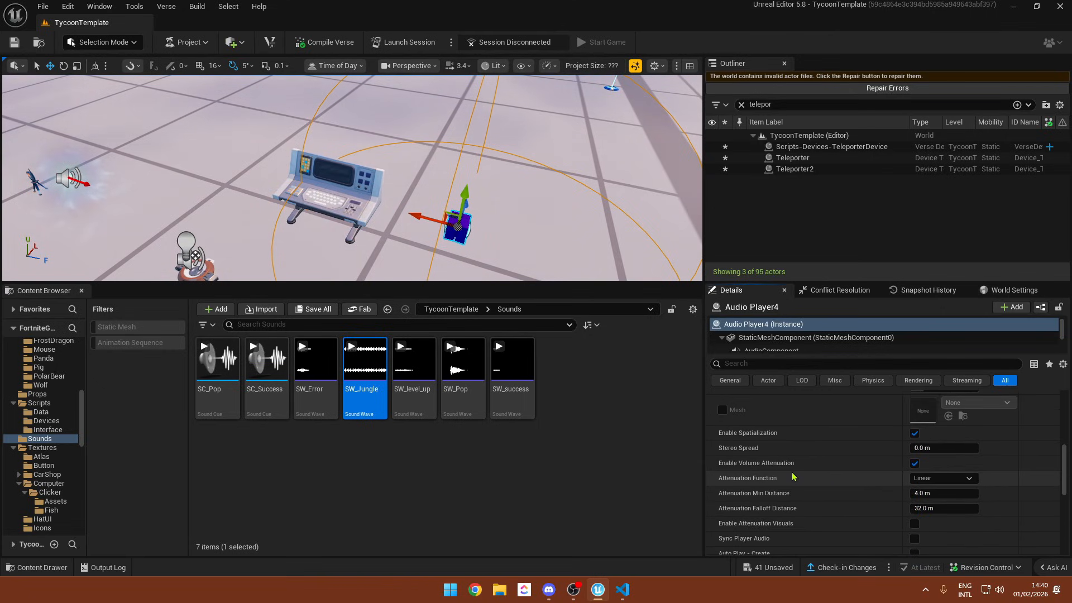
pyautogui.rightClick(369, 365)
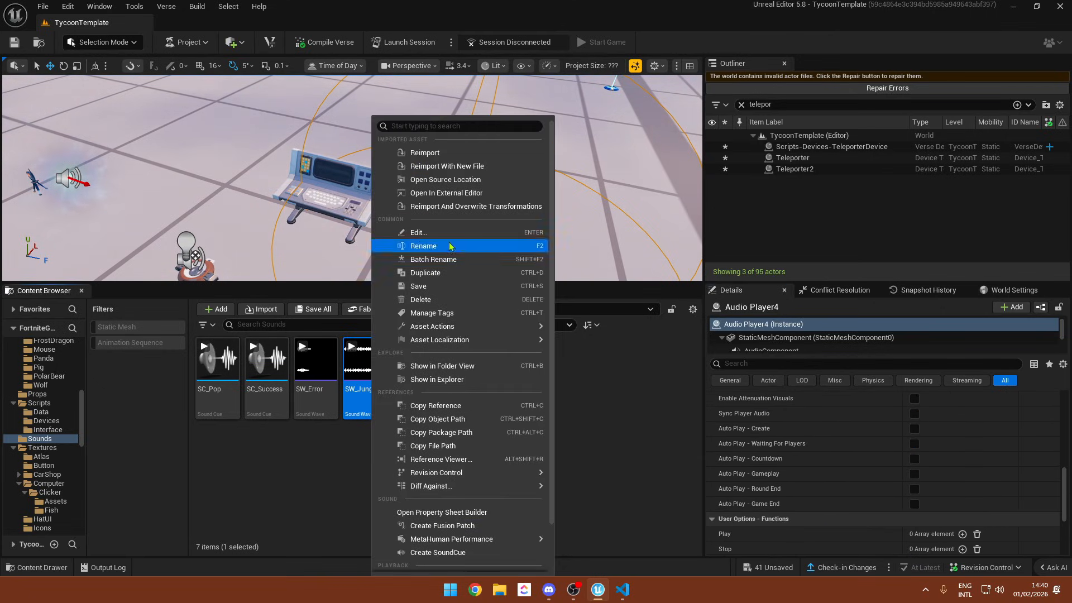
pyautogui.moveTo(485, 344)
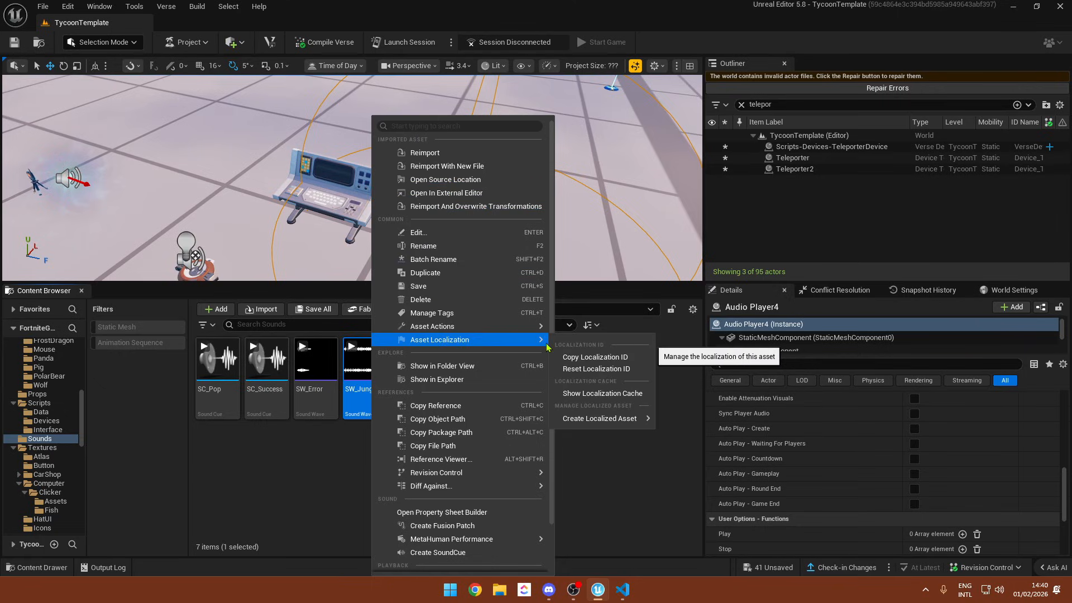
pyautogui.click(334, 446)
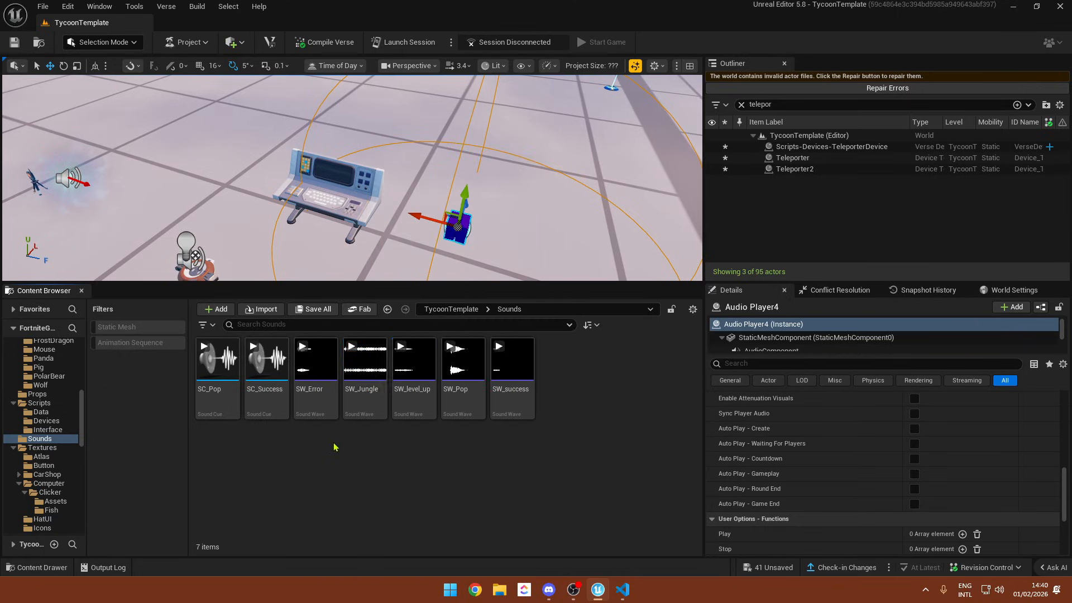
# - Create a sound cue from the SW_Jungle sound wave and name it SC_Jungle
pyautogui.rightClick(363, 401)
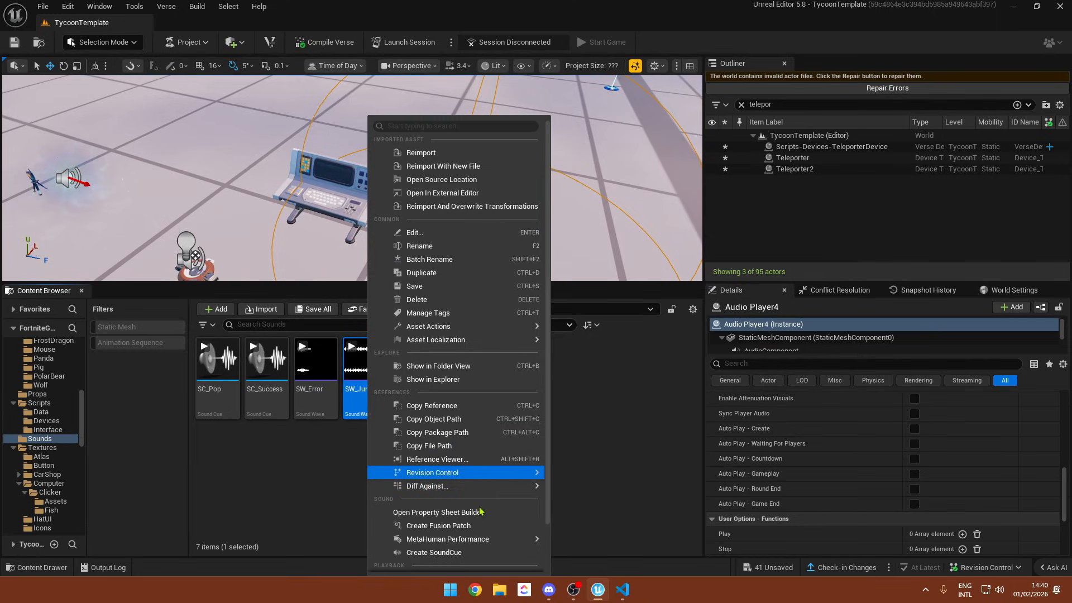
pyautogui.scroll(-1, 480, 510)
pyautogui.click(423, 499)
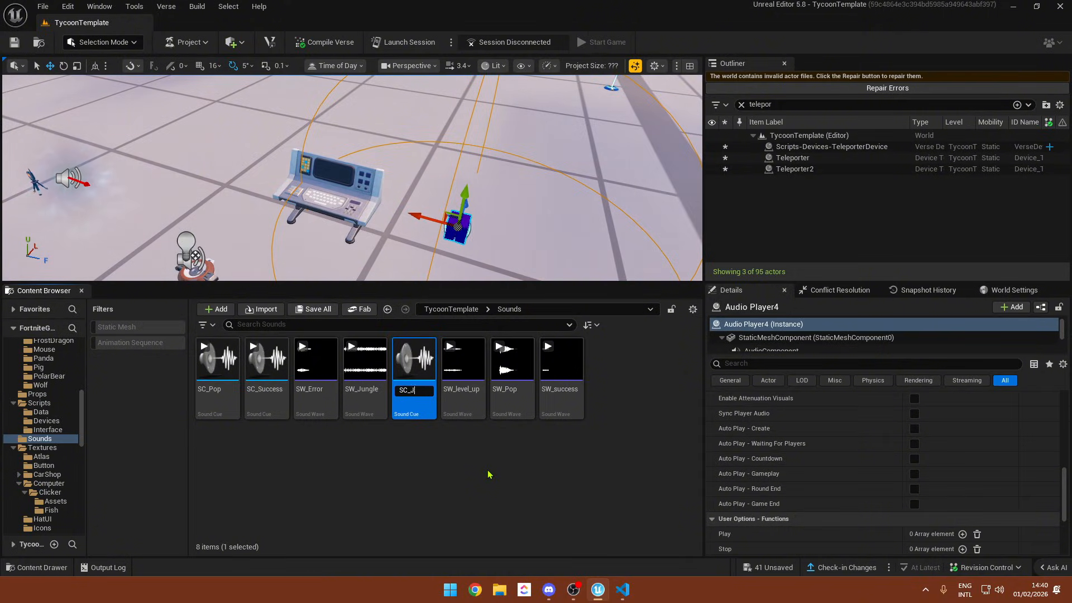
pyautogui.write('SC_Jungle')
pyautogui.press('Return')
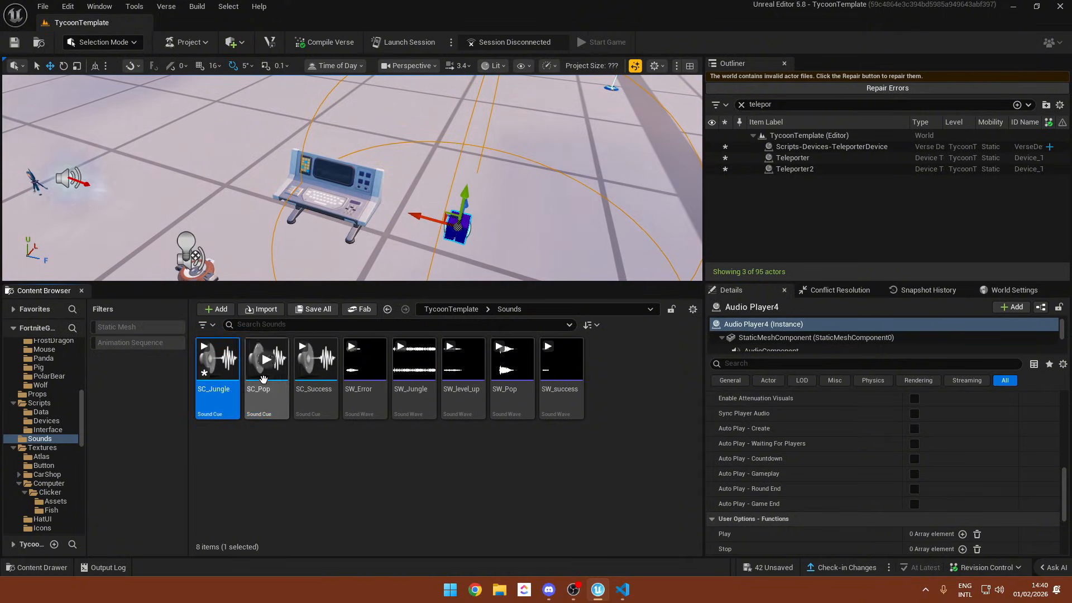
# - Open the SC_Jungle sound cue, check its Wave Player node and settings, and close it
pyautogui.doubleClick(214, 389)
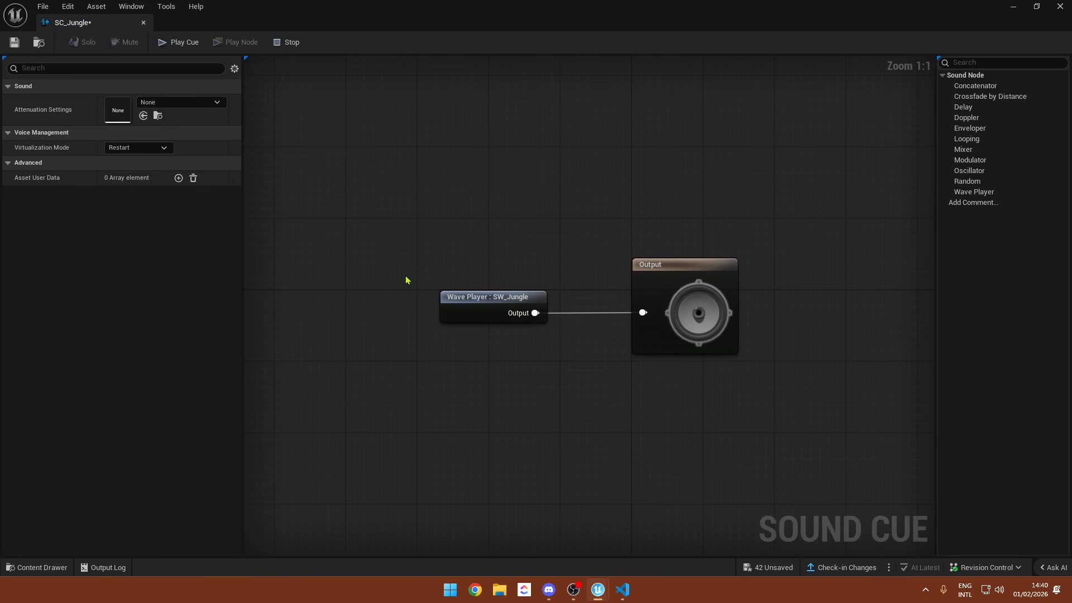
pyautogui.click(452, 295)
pyautogui.click(108, 133)
pyautogui.click(143, 22)
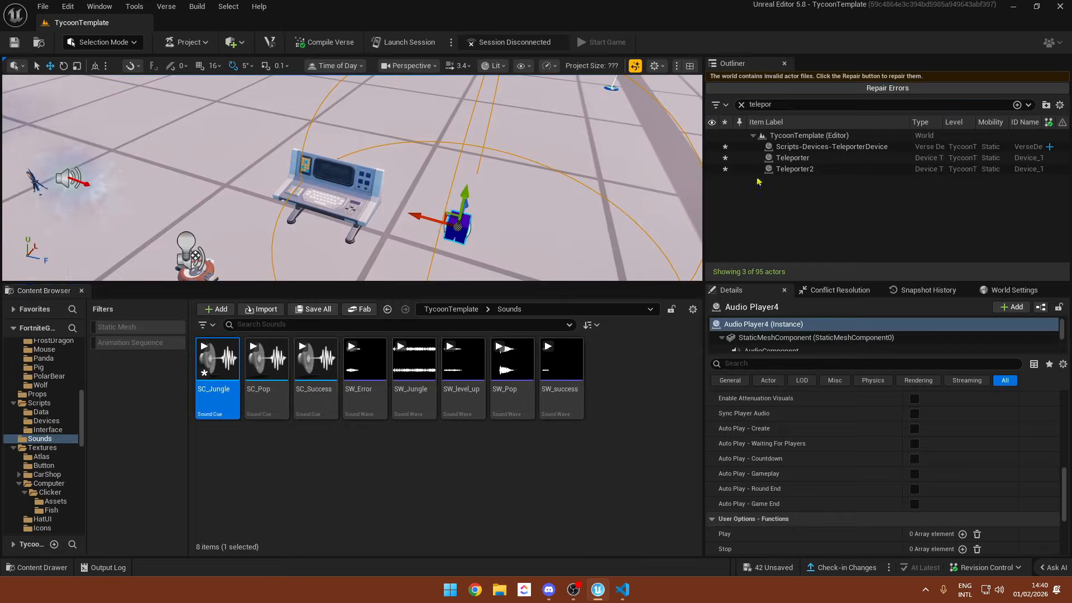
# - Set the Audio of Audio Player4 to the SC_Jungle sound cue
pyautogui.moveTo(450, 207); pyautogui.dragTo(445, 212, button='right')
pyautogui.scroll(10, 873, 450)
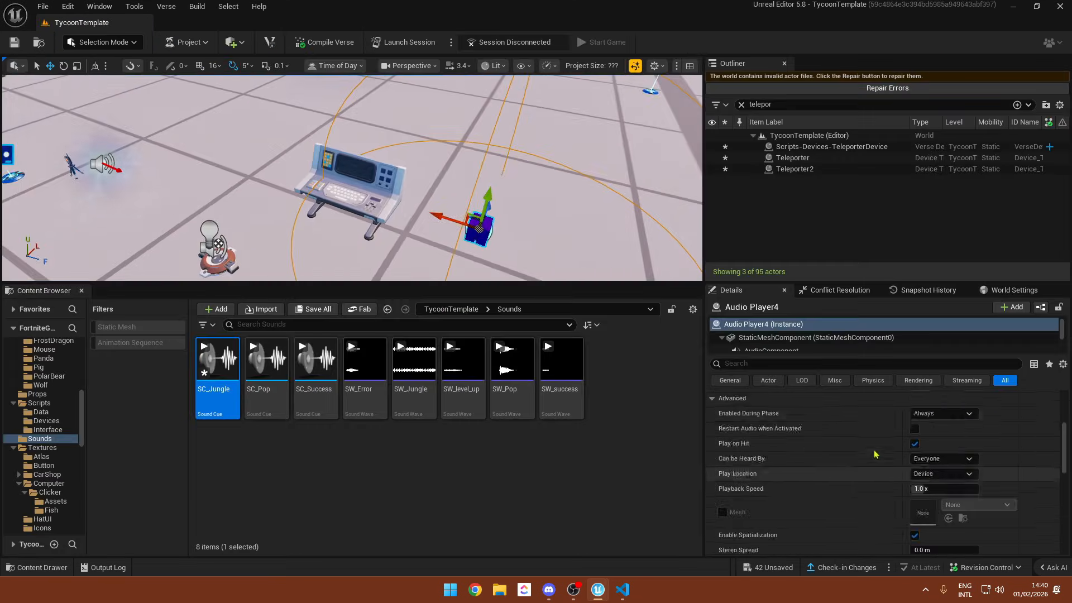
pyautogui.moveTo(218, 360); pyautogui.dragTo(930, 477)
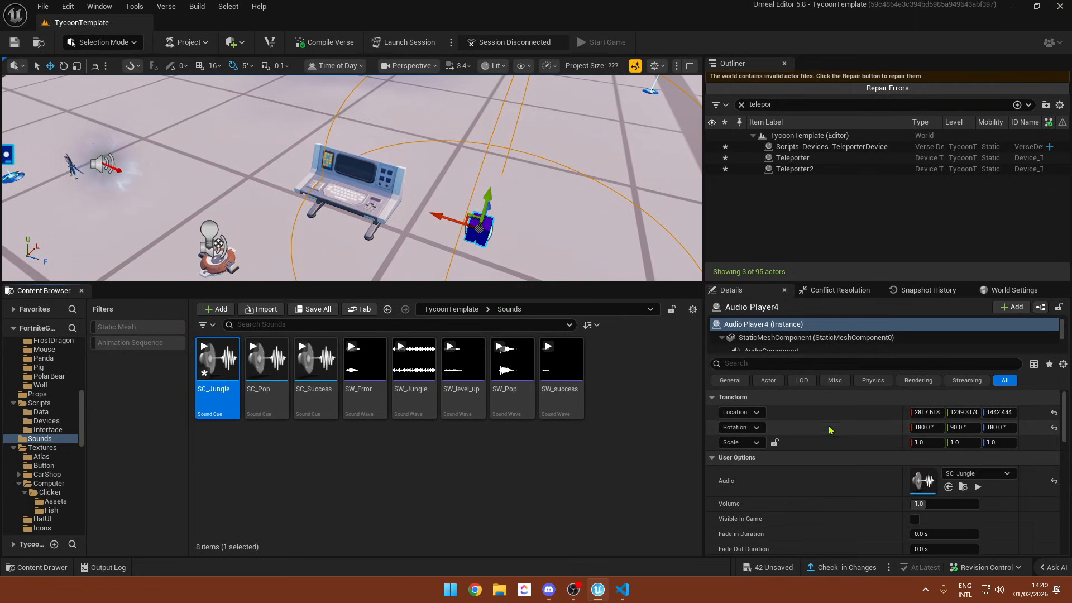
# - Disable Play on Hit for Audio Player4, limit hearing to Registered Players Only, and set its Play Location to Local Player
pyautogui.scroll(-3, 820, 469)
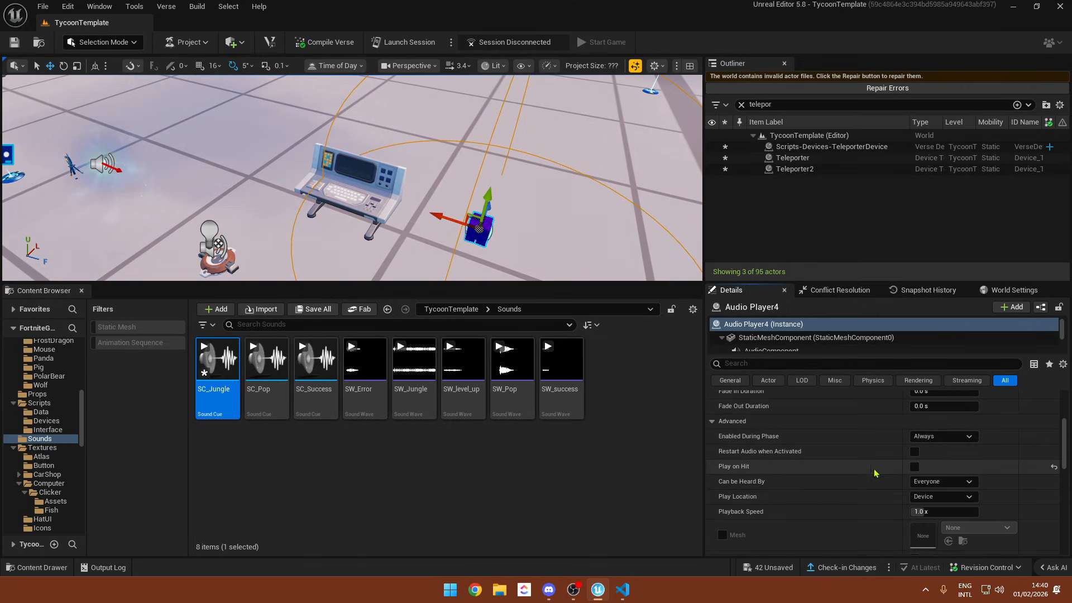
pyautogui.click(960, 481)
pyautogui.click(947, 513)
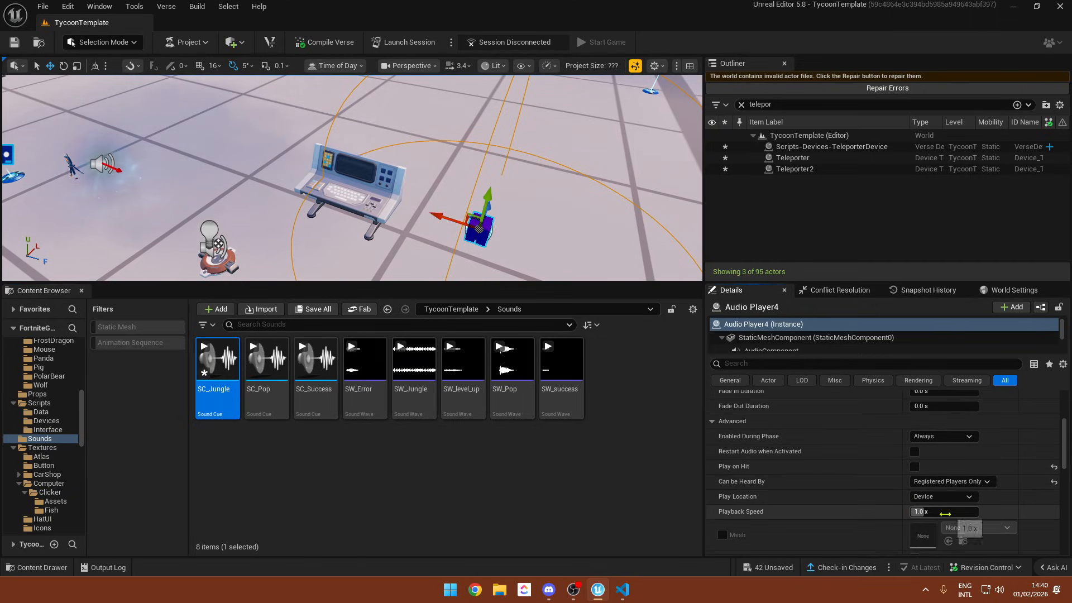
pyautogui.click(943, 497)
pyautogui.click(944, 528)
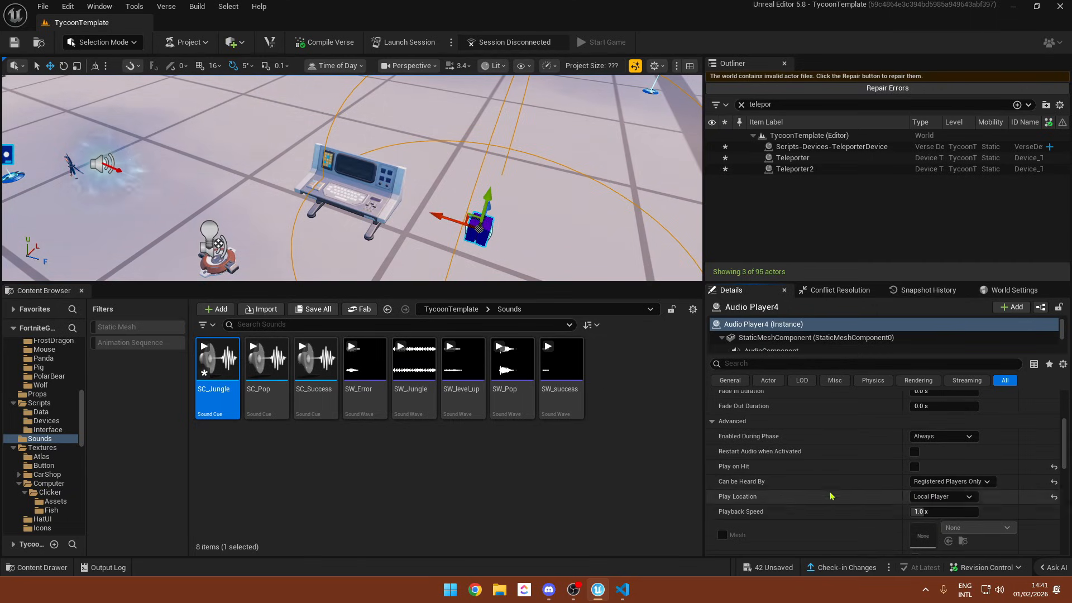
pyautogui.scroll(-5, 810, 483)
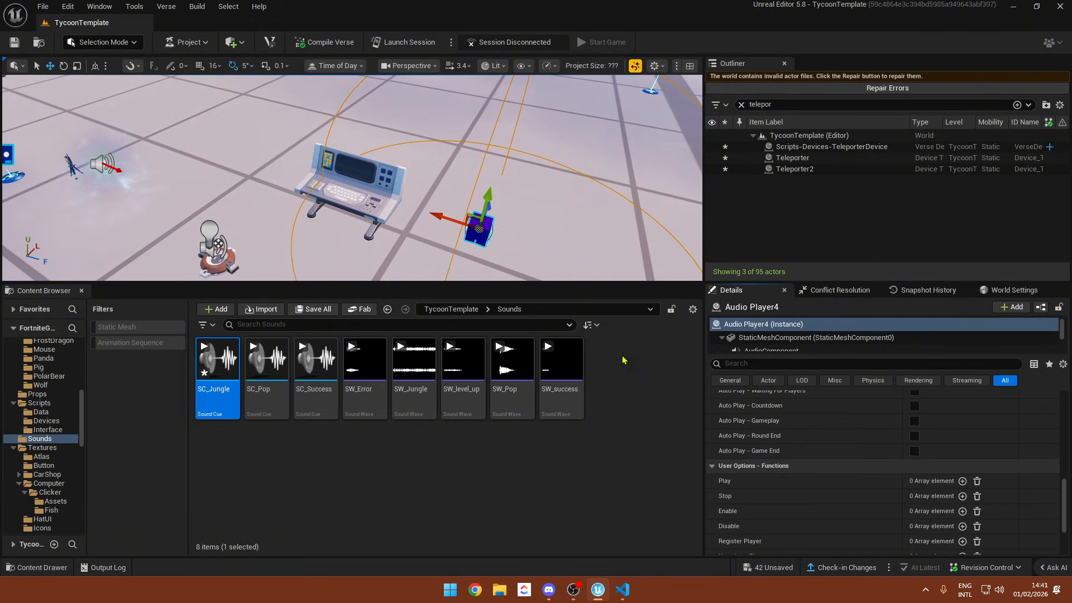
# - Assign Audio Player4 as the tycoon device's MainSFX
pyautogui.click(378, 195)
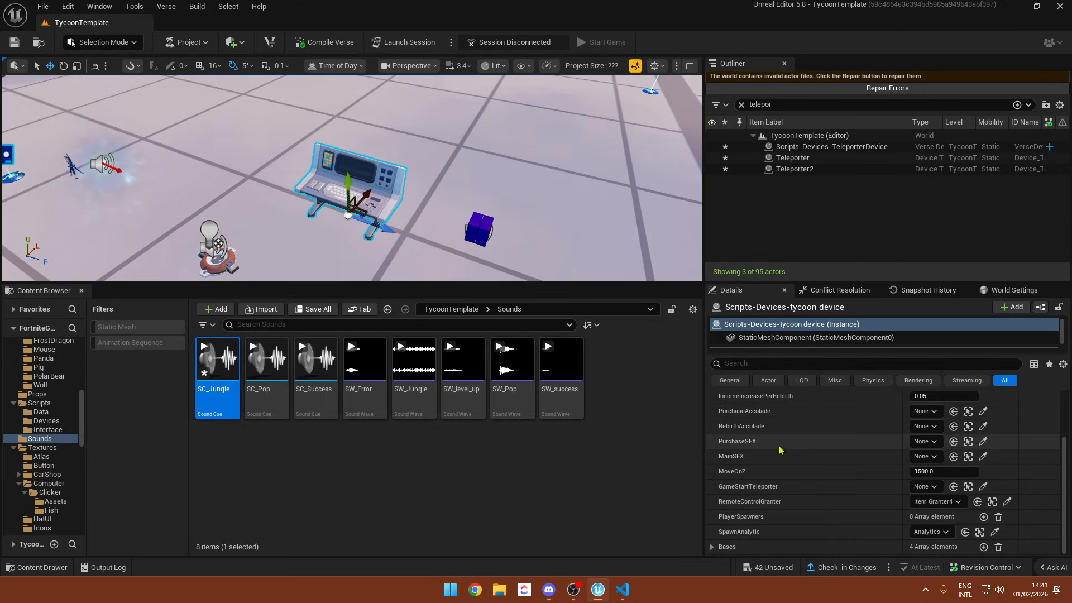
pyautogui.click(918, 456)
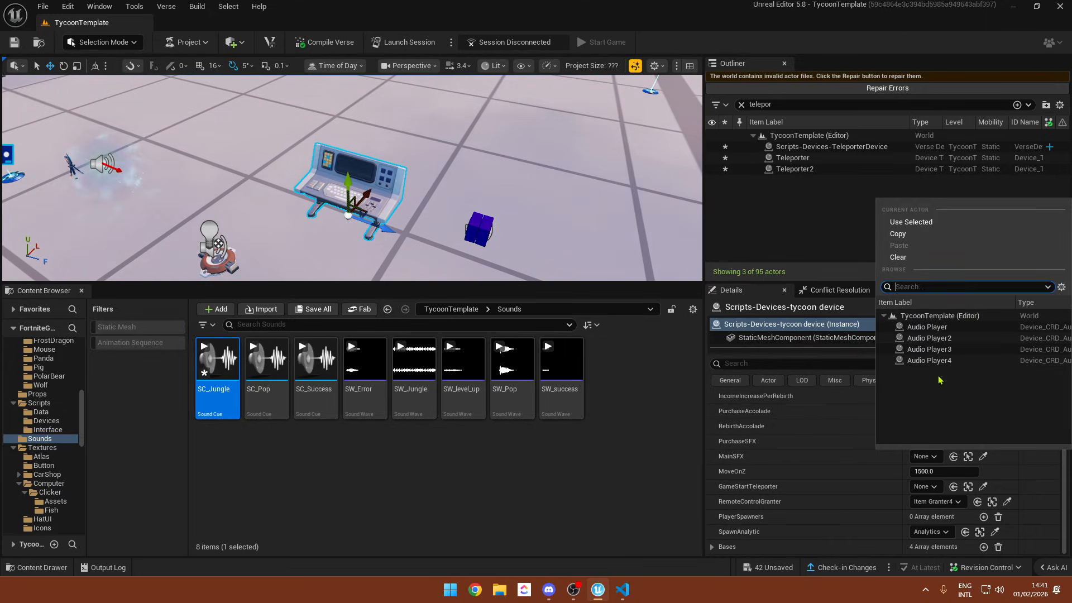
pyautogui.click(932, 360)
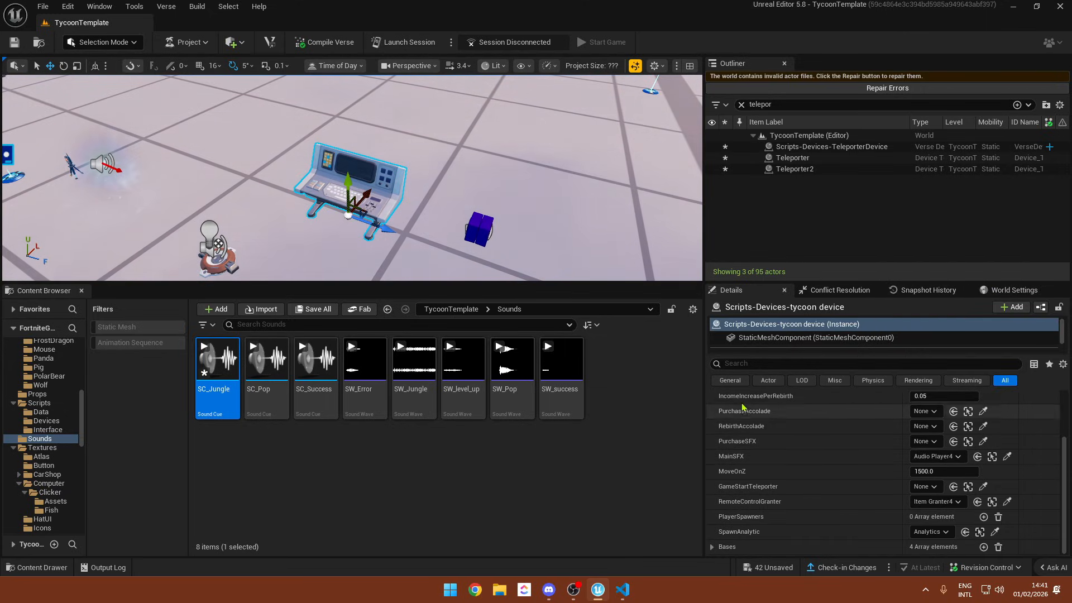
# - Duplicate Audio Player4 beside the original, set the copy's audio to SW_level_up, and enable Restart Audio when Activated
pyautogui.click(465, 226)
pyautogui.moveTo(465, 226); pyautogui.dragTo(497, 236, button='right')
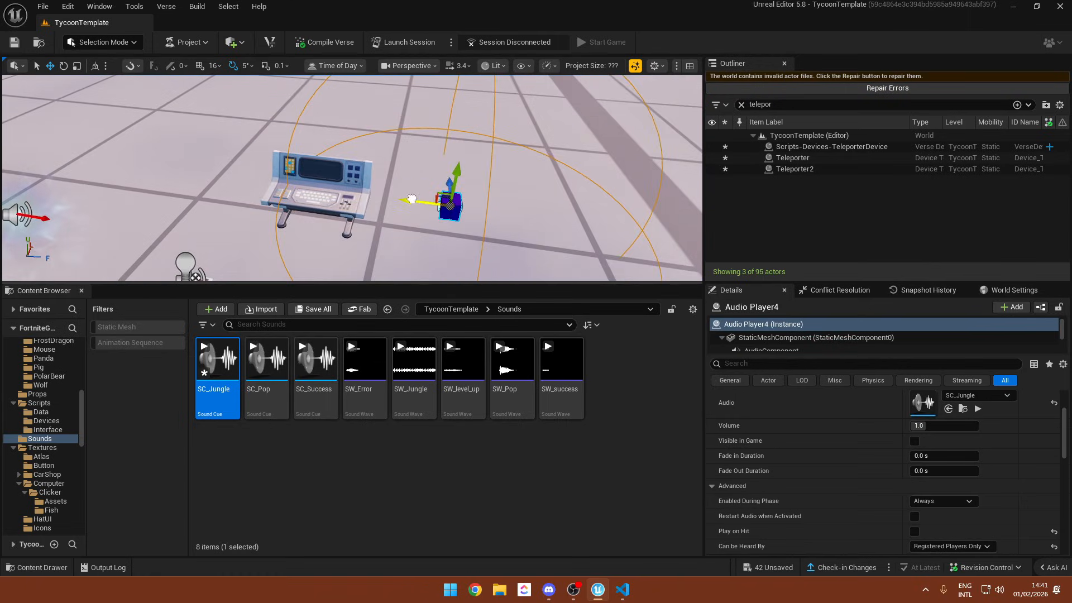
pyautogui.keyDown('alt'); pyautogui.moveTo(415, 201); pyautogui.dragTo(462, 196); pyautogui.keyUp('alt')
pyautogui.scroll(3, 854, 454)
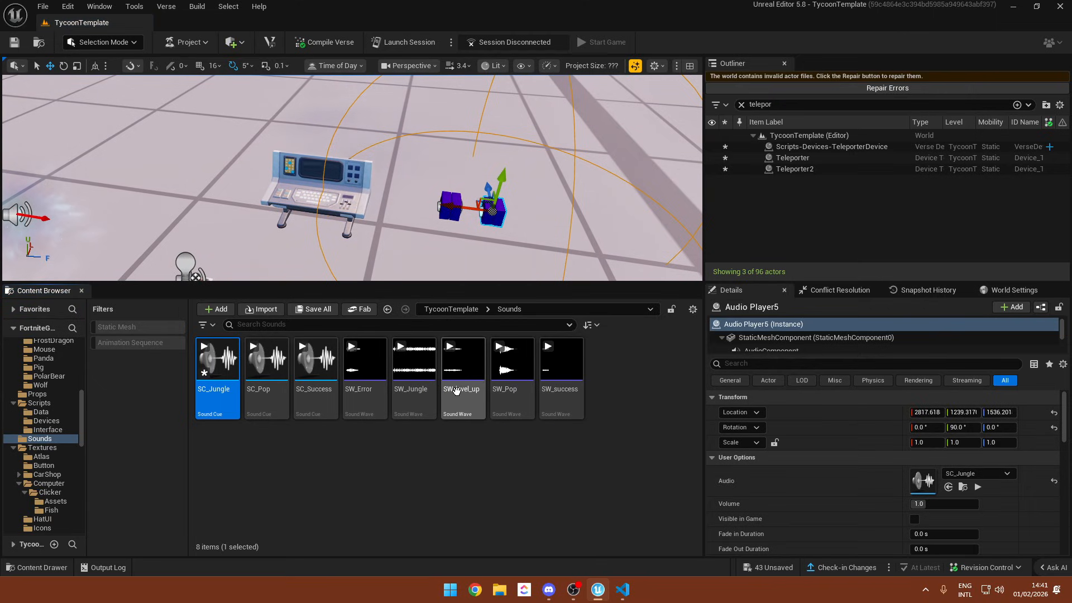
pyautogui.moveTo(463, 362); pyautogui.dragTo(905, 475)
pyautogui.scroll(-4, 905, 475)
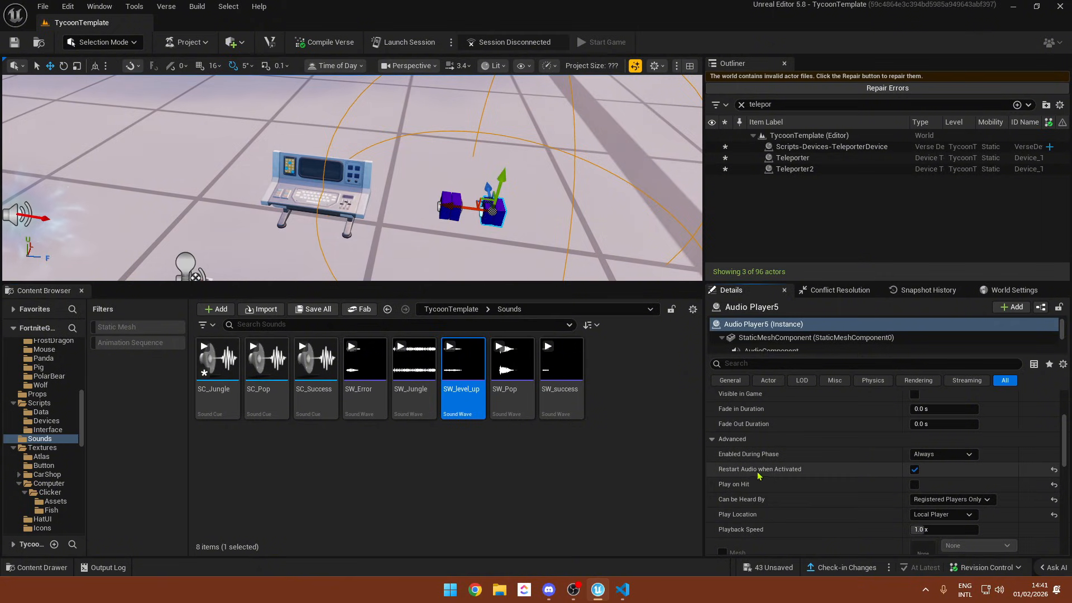
# - Set Can be Heard By to Instigator Only on the duplicated audio player
pyautogui.click(316, 187)
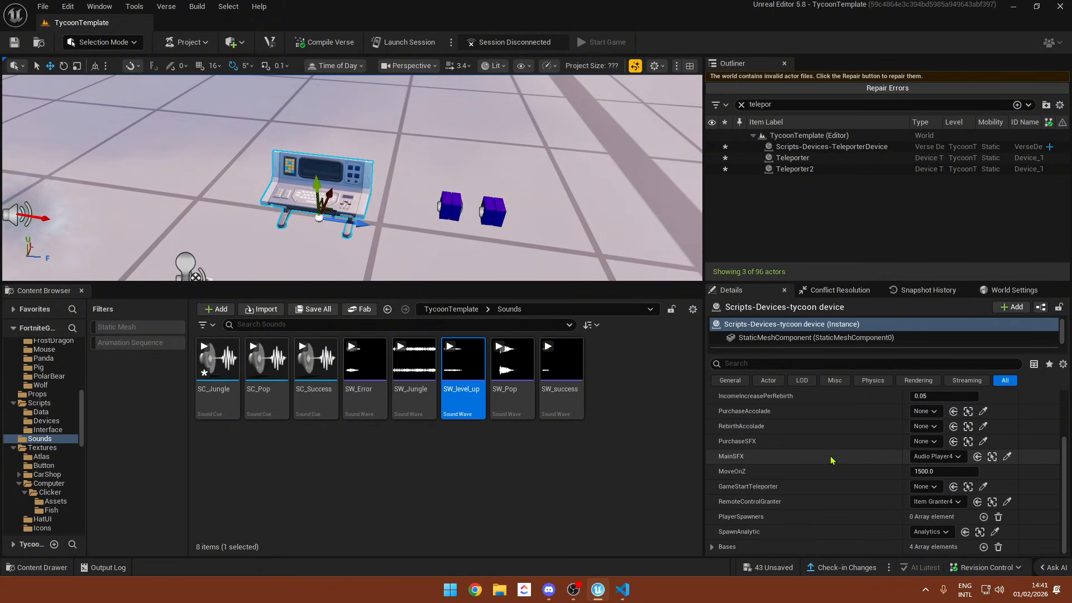
pyautogui.click(490, 205)
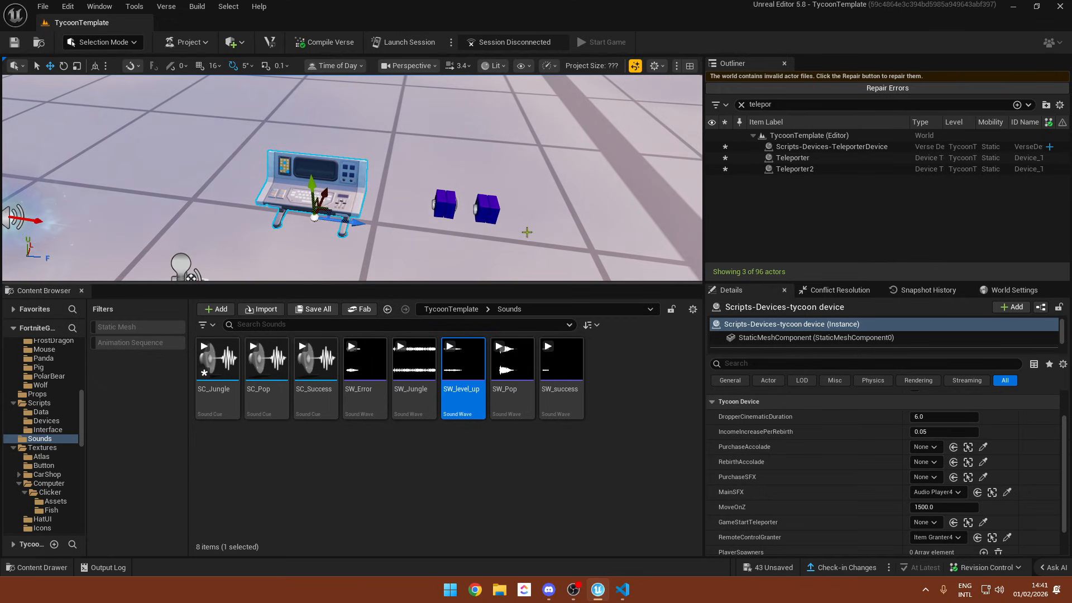
pyautogui.scroll(-5, 870, 499)
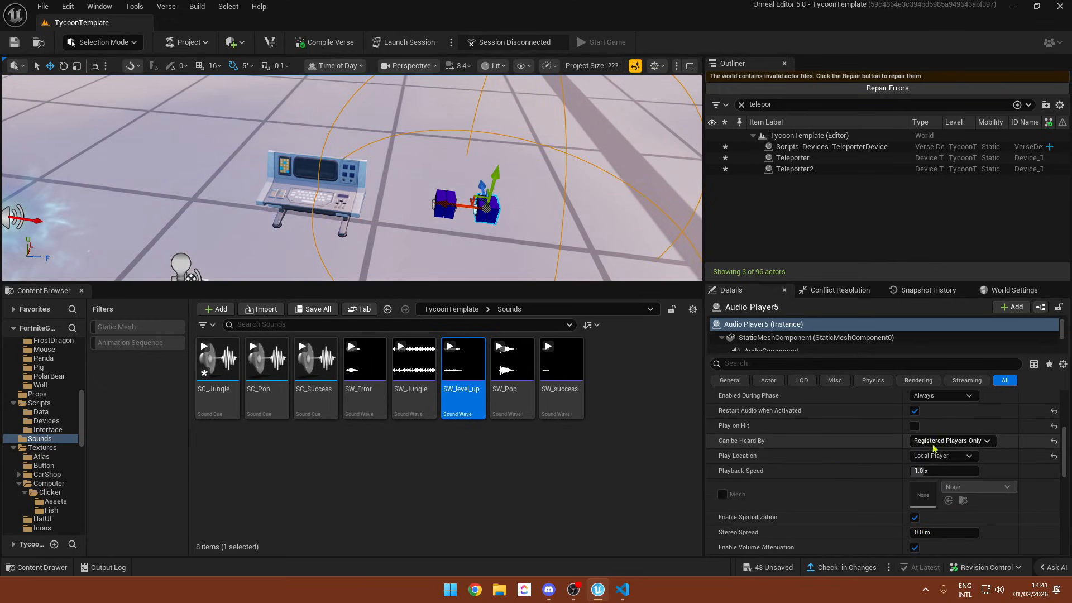
pyautogui.click(949, 441)
pyautogui.click(949, 452)
pyautogui.click(949, 440)
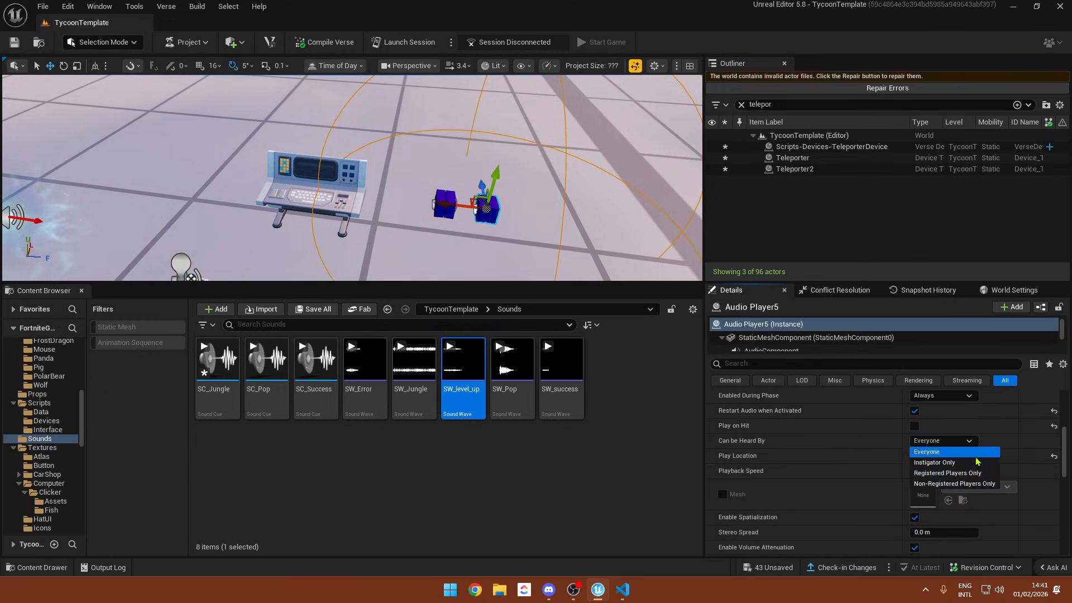
pyautogui.click(956, 463)
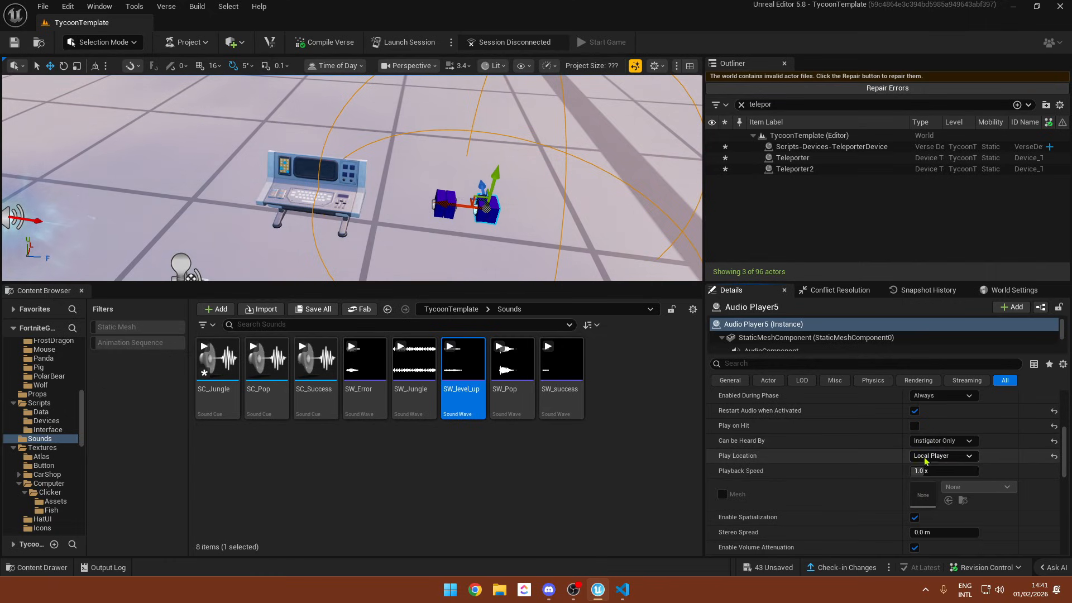
# - Assign Audio Player5 as the tycoon device's PurchaseSFX
pyautogui.click(316, 190)
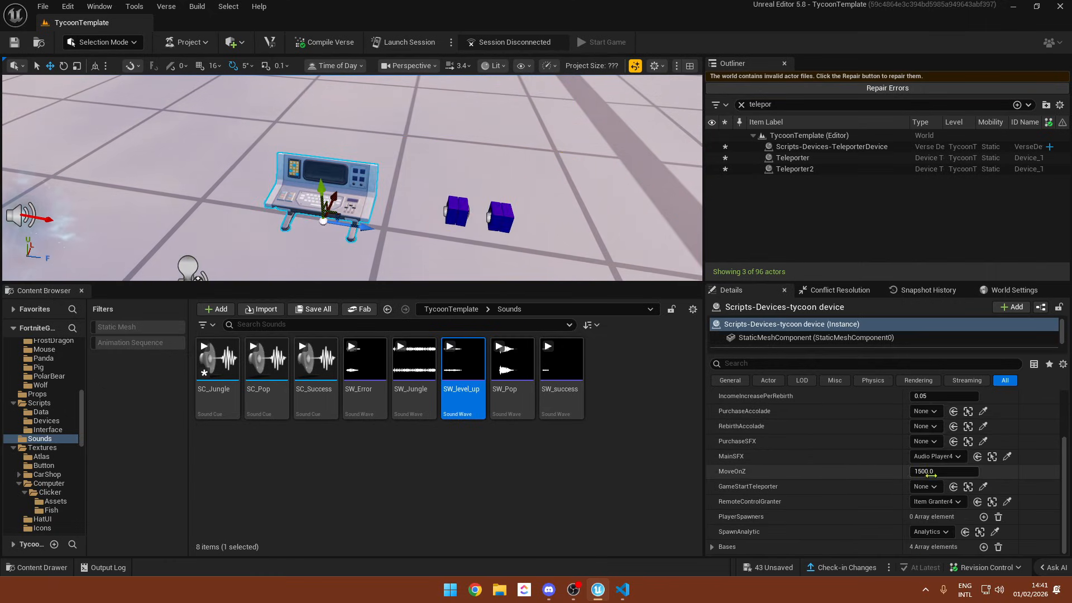
pyautogui.click(925, 441)
pyautogui.click(929, 355)
pyautogui.click(932, 441)
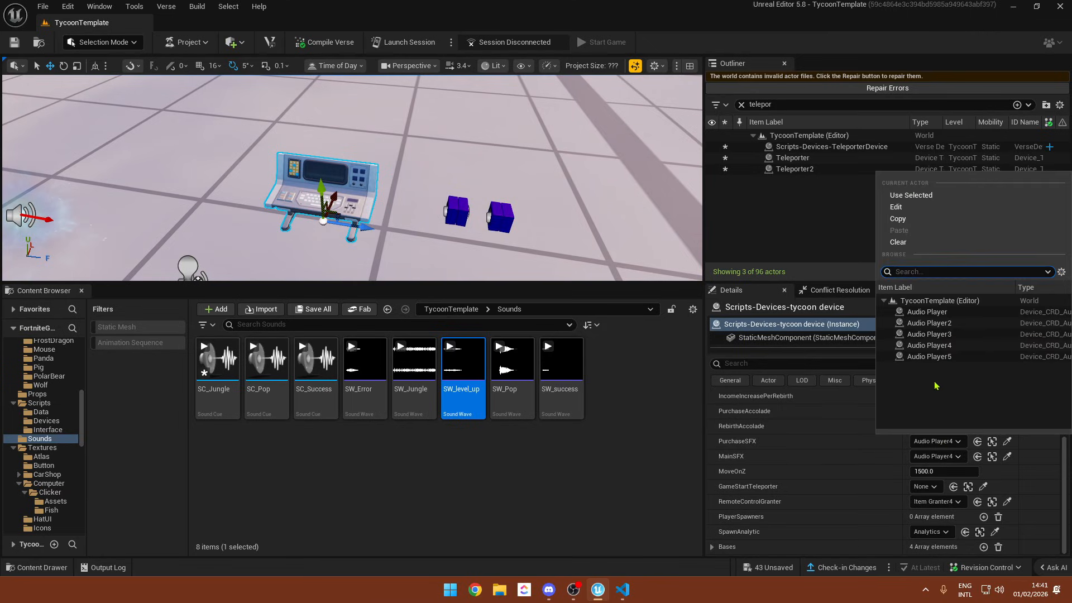
pyautogui.click(929, 357)
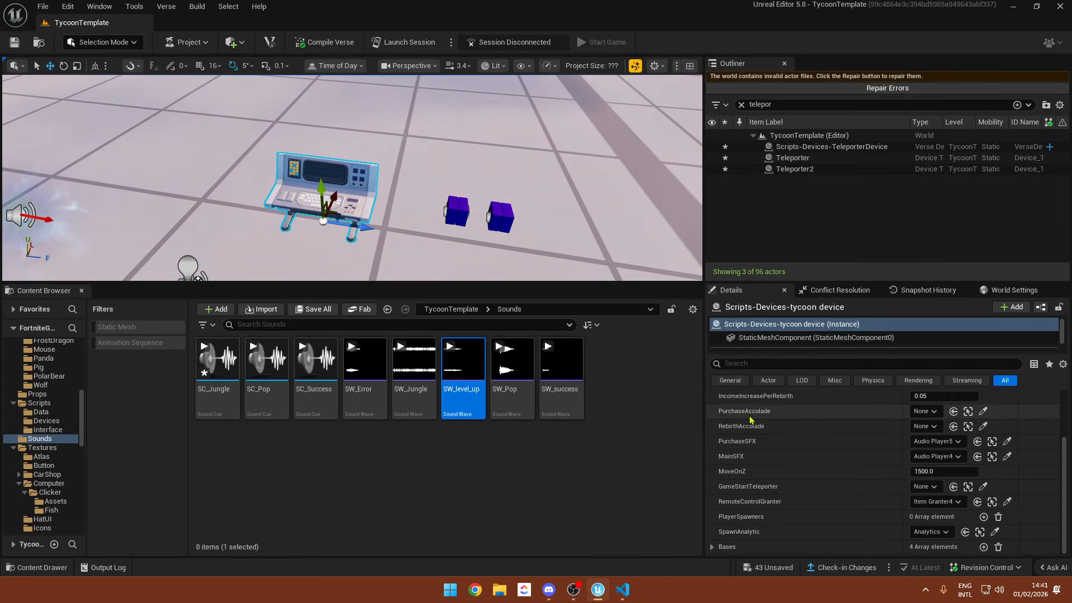
# - Try an IncomeIncreasePerRebirth of 1.0 on the tycoon device and restore it to 0.05
pyautogui.scroll(2, 750, 417)
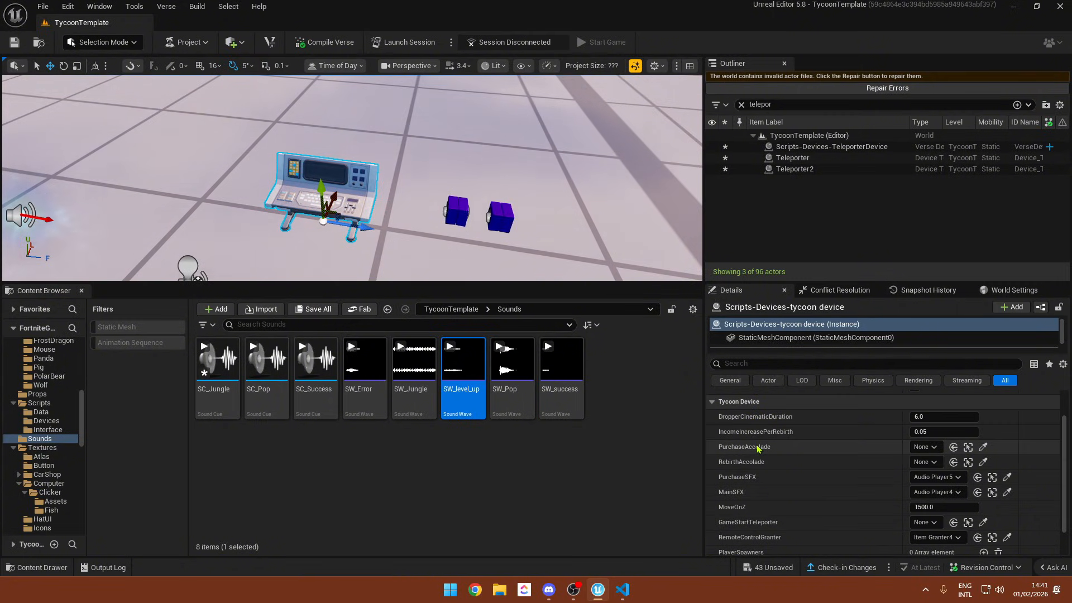
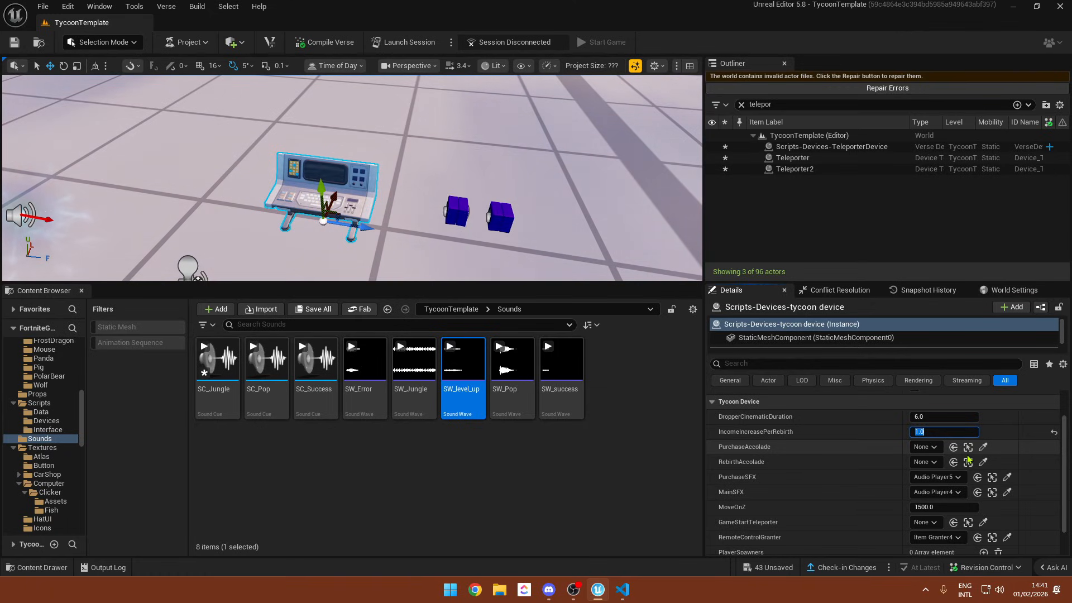
pyautogui.moveTo(410, 155); pyautogui.dragTo(409, 89, button='right')
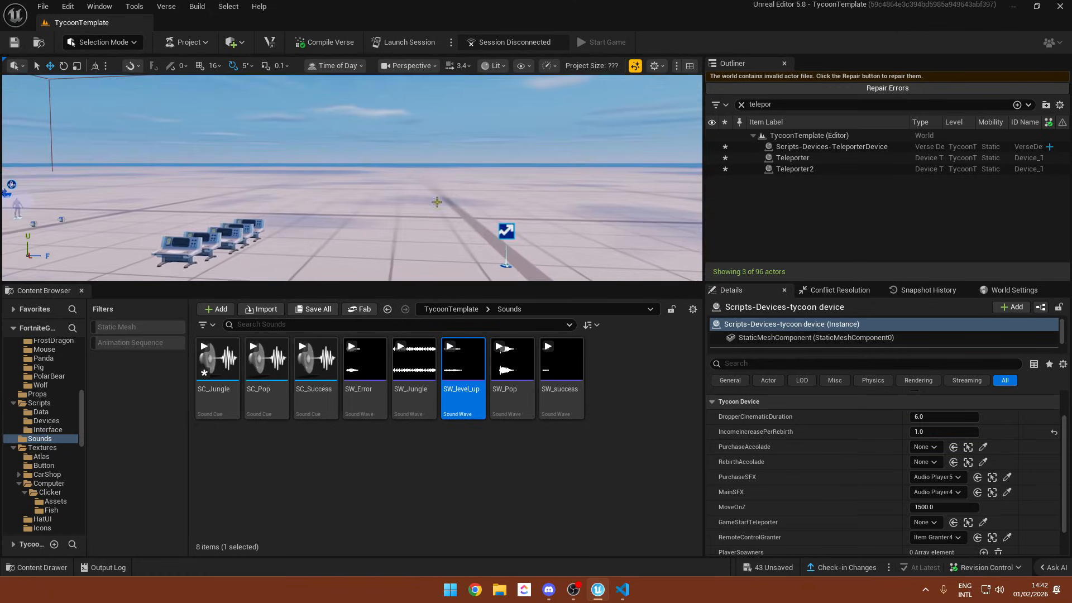
pyautogui.moveTo(384, 207); pyautogui.dragTo(384, 268, button='right')
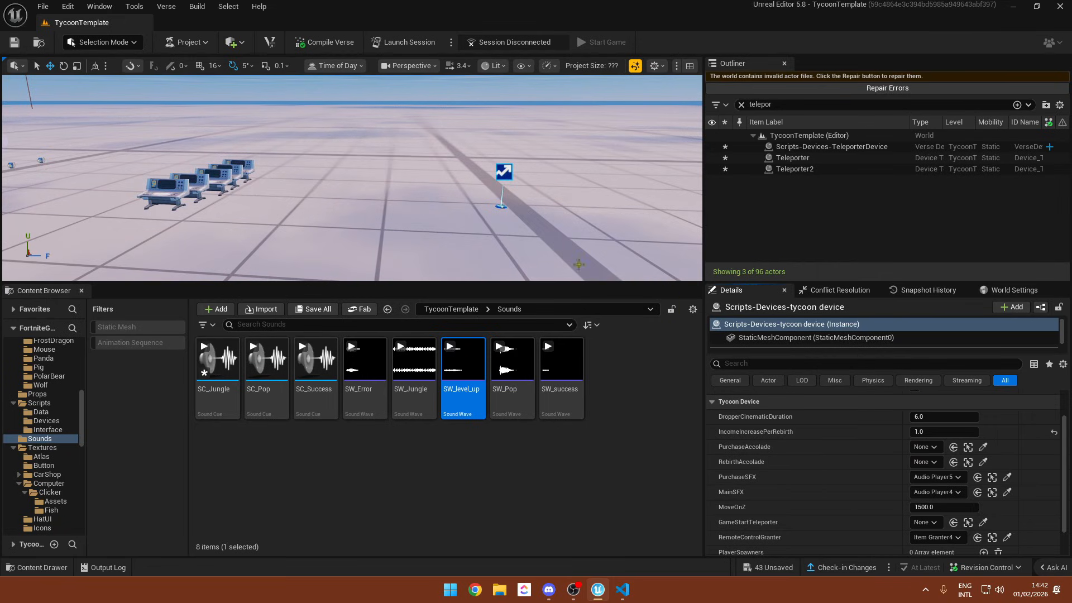
pyautogui.press('f')
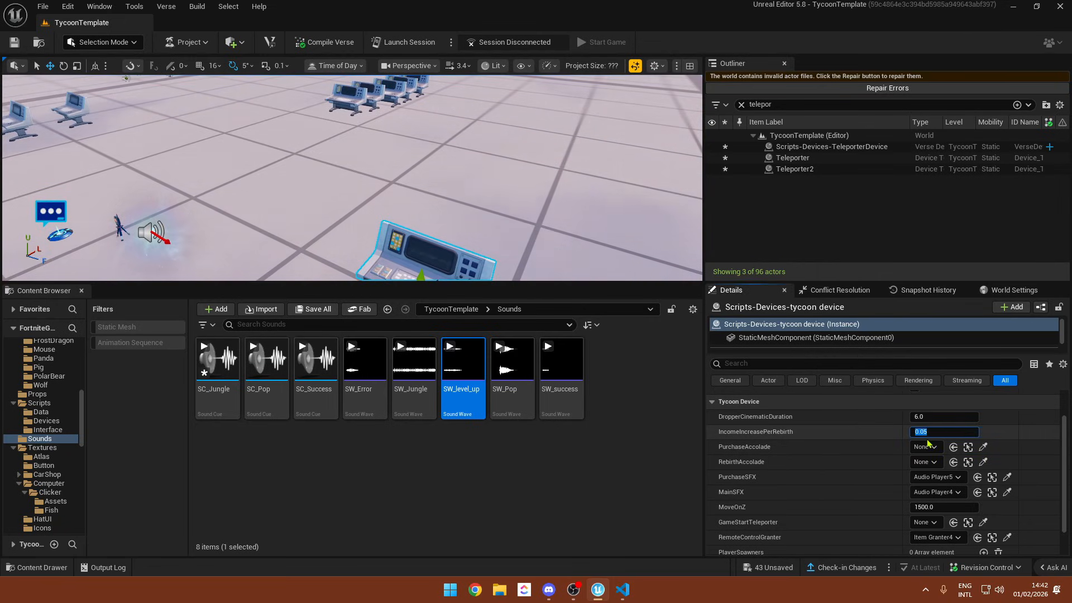
# - Review the tycoon device's accolade, sound, teleporter and spawner properties and the devices placed around it
pyautogui.scroll(-2, 863, 519)
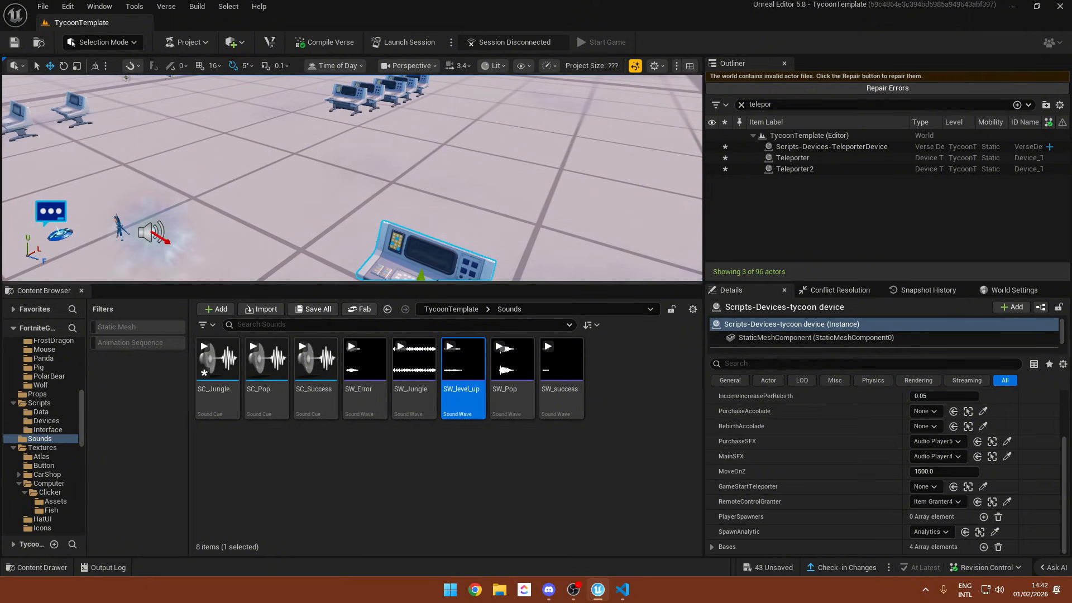
pyautogui.scroll(-8, 321, 202)
pyautogui.scroll(3, 801, 502)
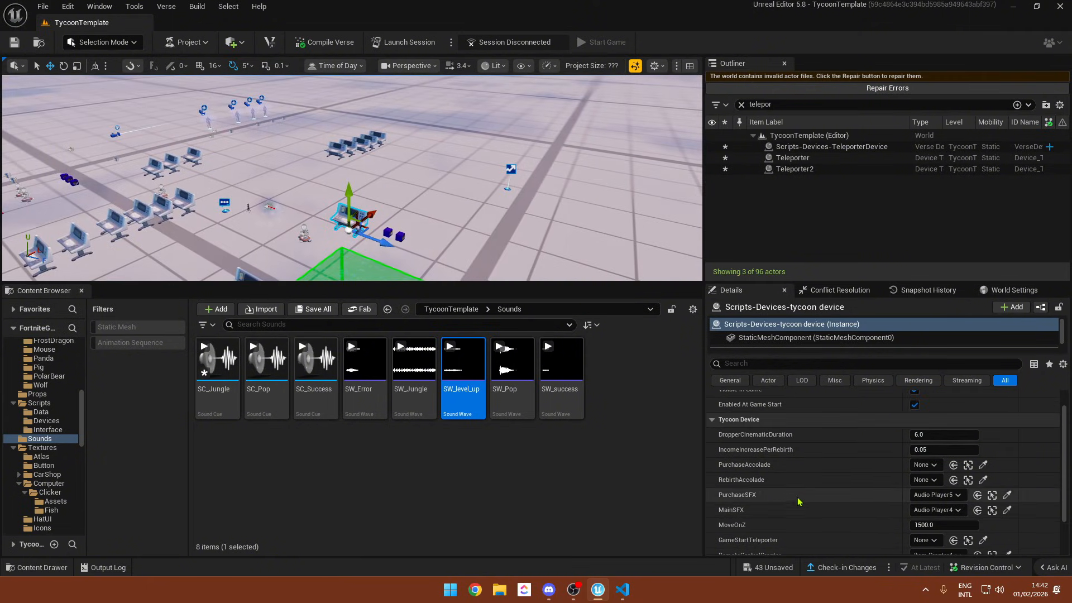
pyautogui.moveTo(503, 212); pyautogui.dragTo(466, 216, button='right')
pyautogui.hotkey('alt', 'Left')
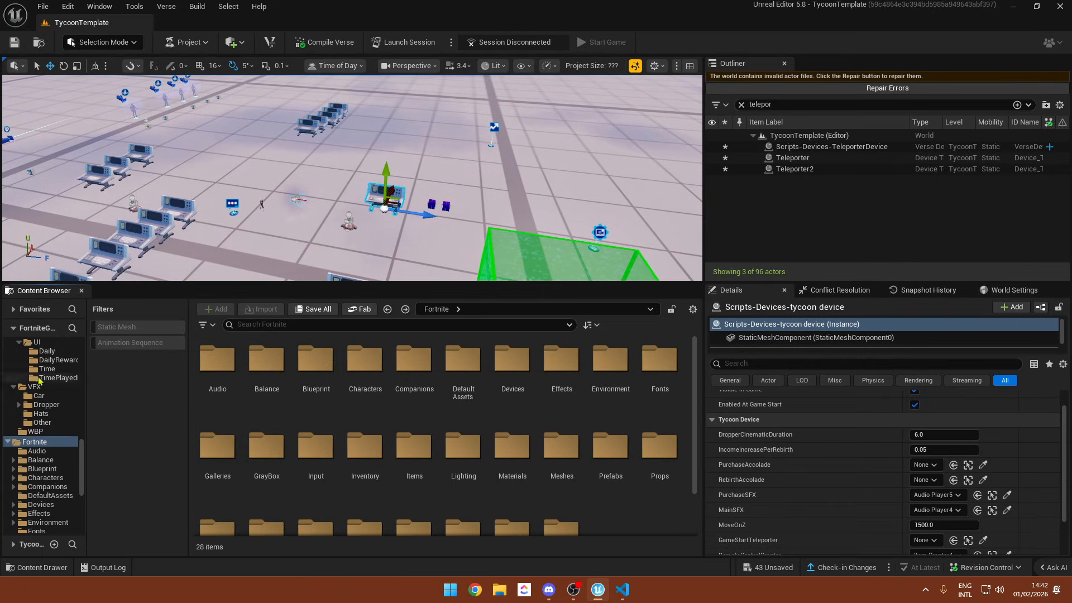
pyautogui.scroll(5, 47, 358)
pyautogui.scroll(5, 47, 357)
pyautogui.click(49, 344)
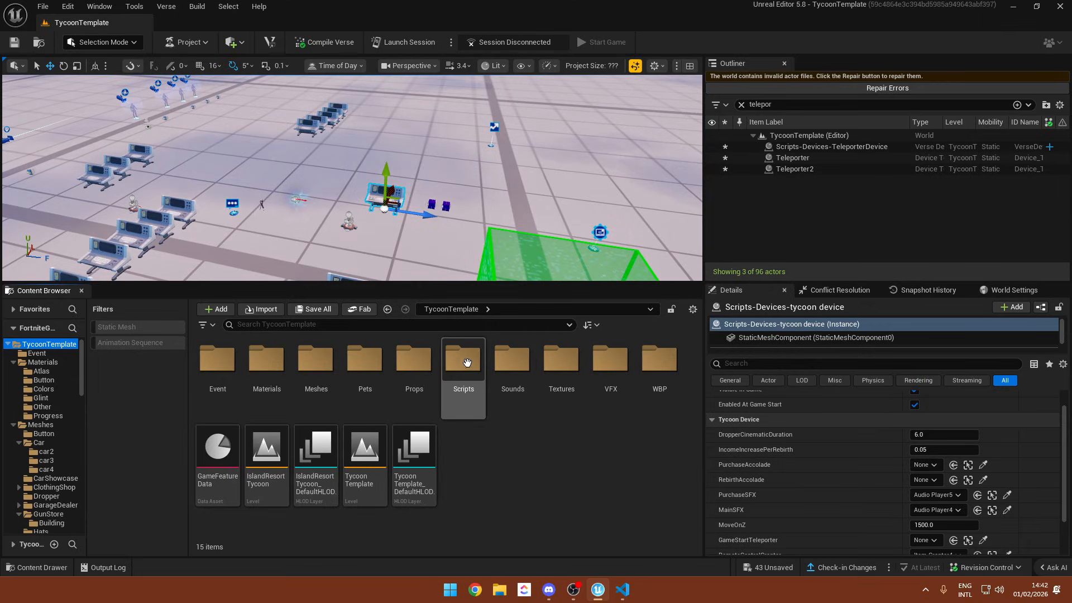
pyautogui.doubleClick(317, 363)
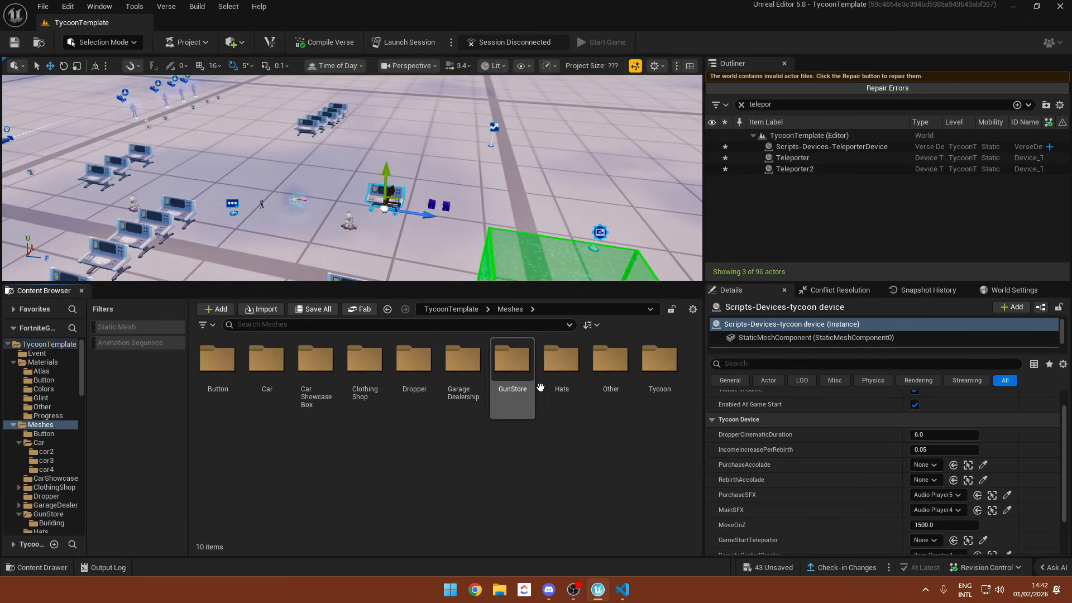
pyautogui.moveTo(491, 234); pyautogui.dragTo(379, 234, button='right')
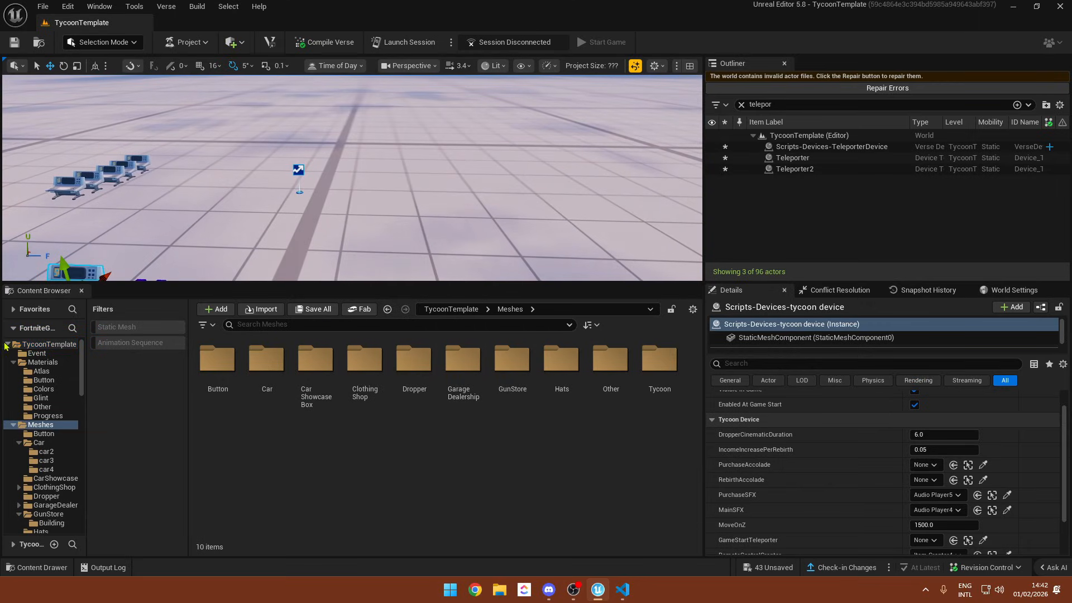
# - Search the Fortnite content for the switch device and place one on the floor beside the Verse device consoles
pyautogui.click(7, 344)
pyautogui.click(35, 354)
pyautogui.click(319, 325)
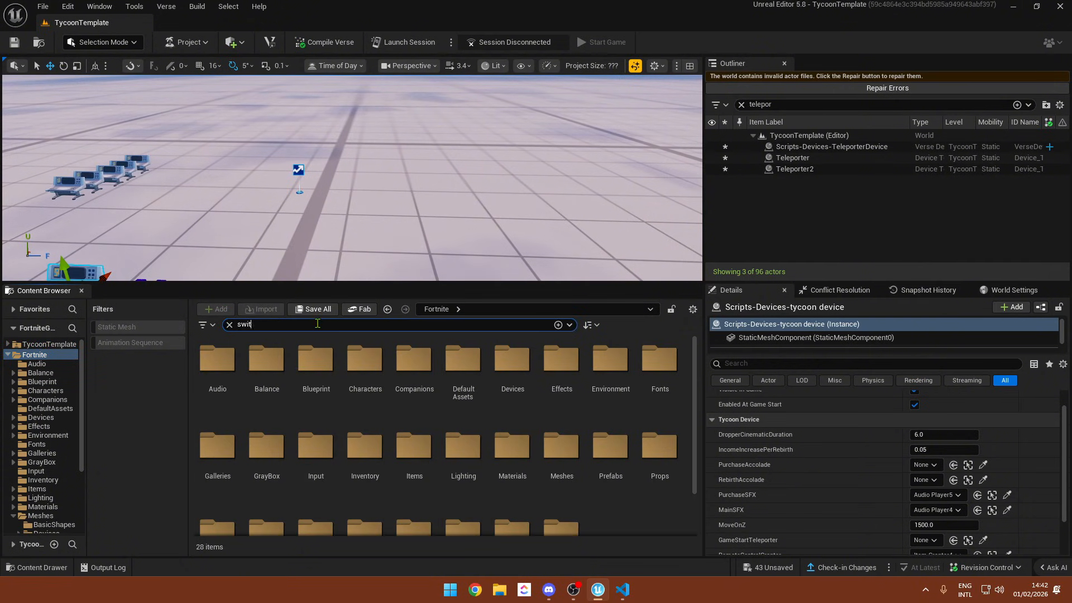
pyautogui.moveTo(322, 127); pyautogui.dragTo(145, 151, button='right')
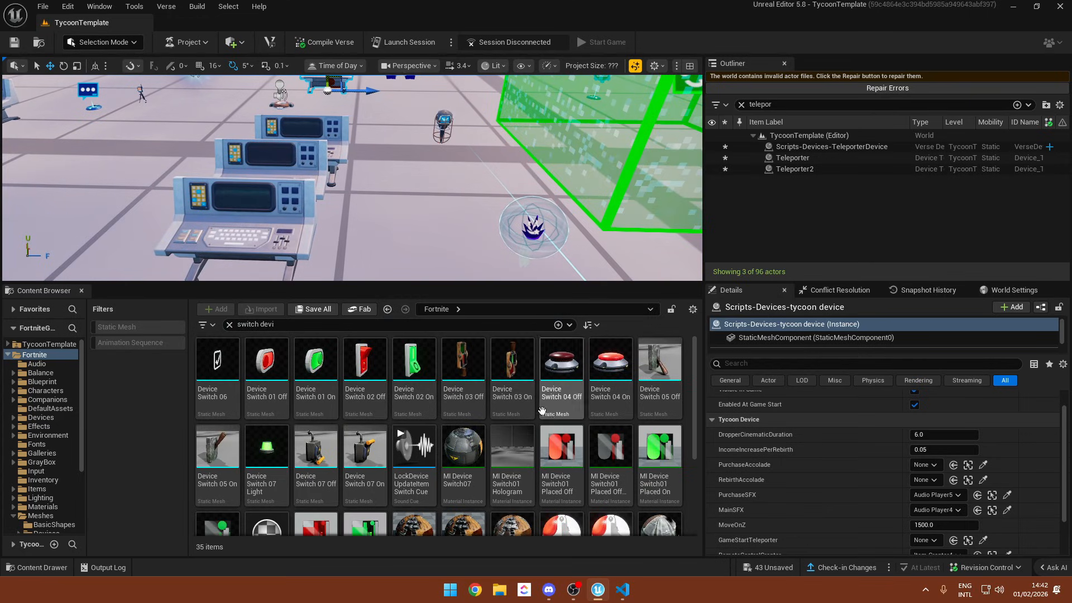
pyautogui.scroll(-3, 419, 475)
pyautogui.click(424, 477)
pyautogui.moveTo(424, 477); pyautogui.dragTo(411, 245)
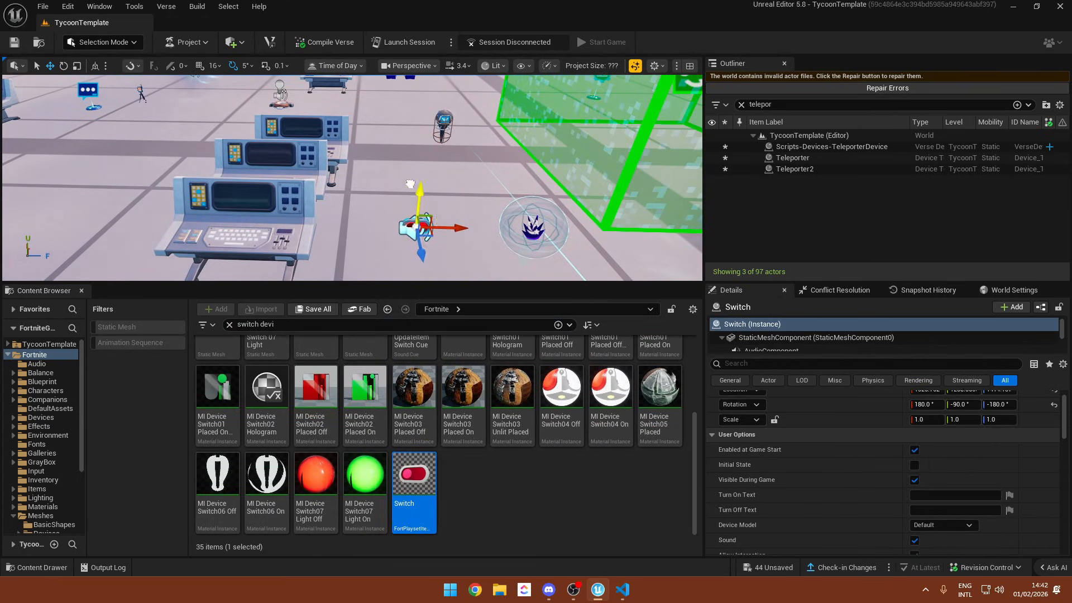
# - Enable Use Custom Mesh and Store State Per Player on the switch, and assign SM_Radio_1 as its custom on and off meshes
pyautogui.scroll(-10, 842, 481)
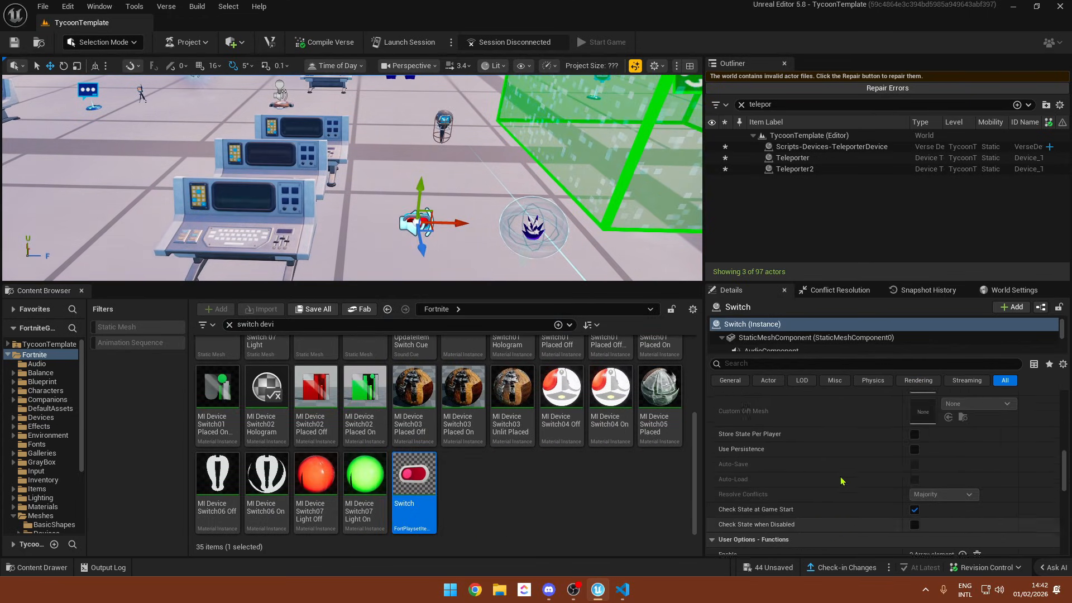
pyautogui.scroll(2, 842, 481)
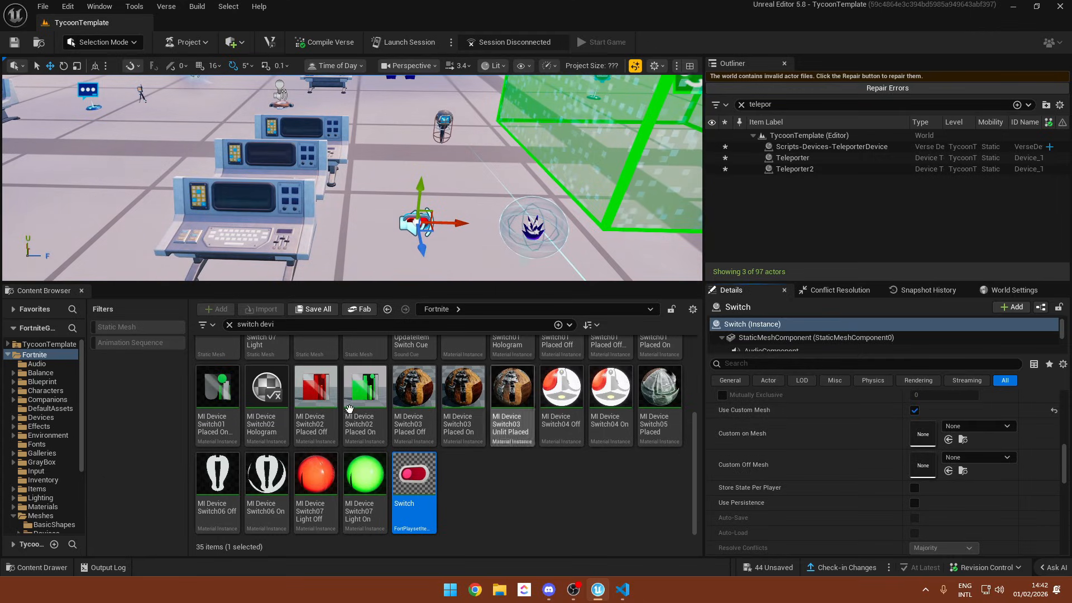
pyautogui.click(46, 345)
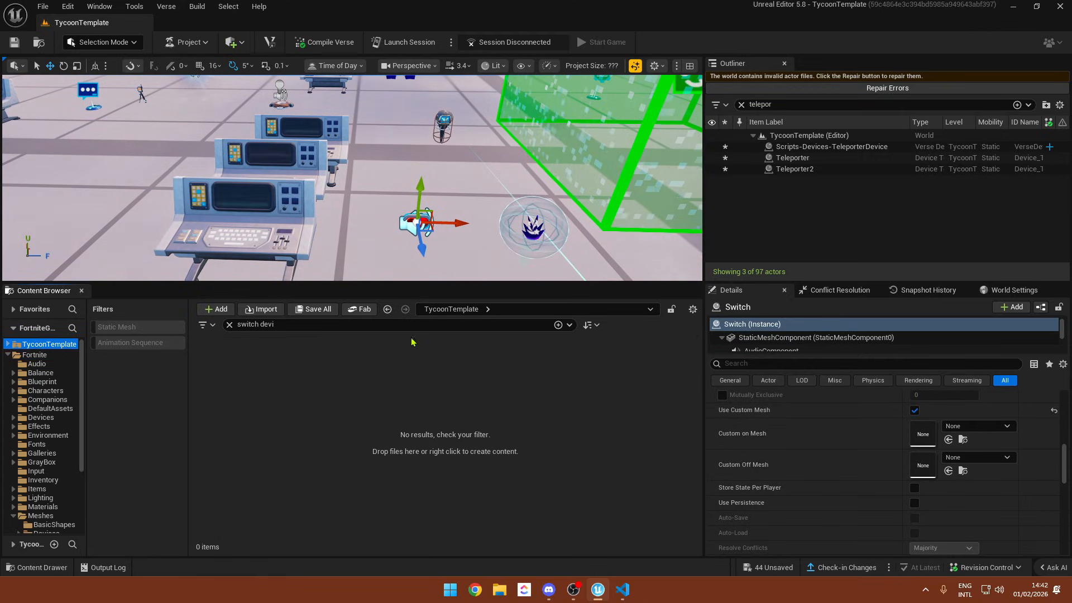
pyautogui.press('BackSpace')
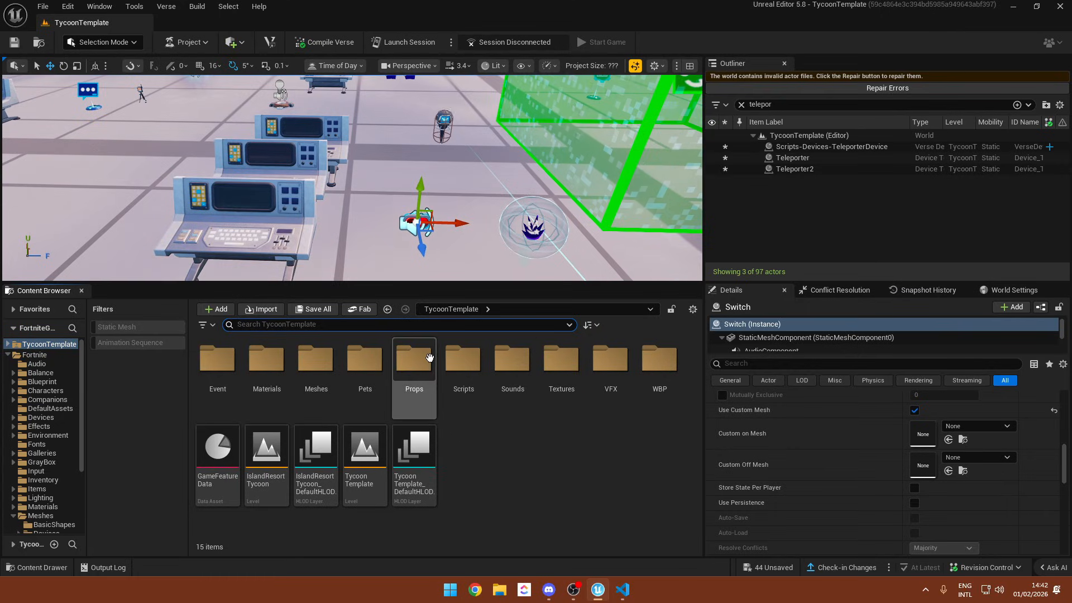
pyautogui.doubleClick(315, 360)
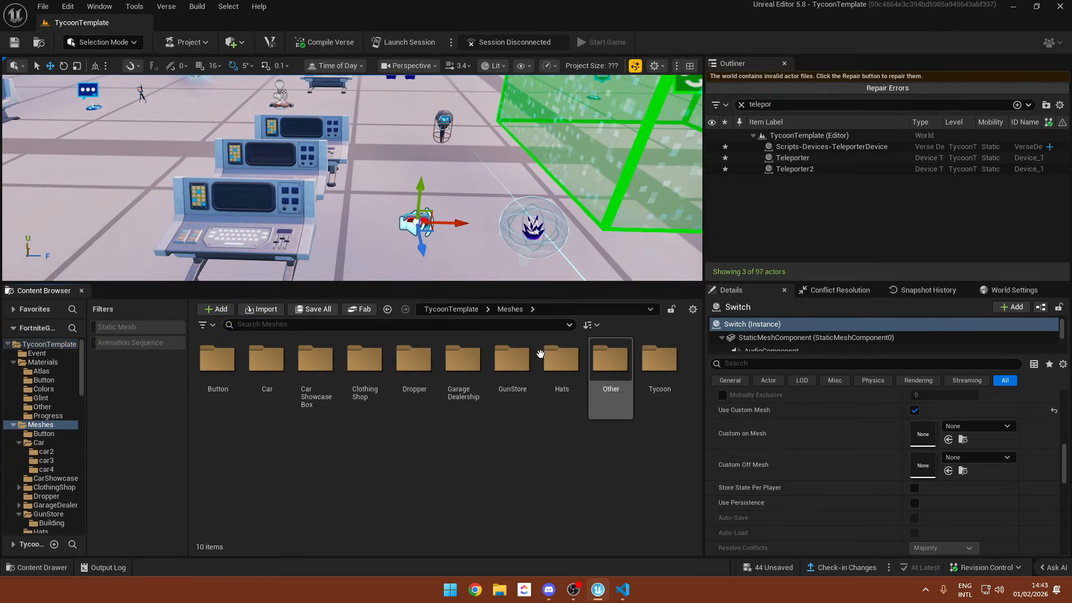
pyautogui.doubleClick(659, 360)
pyautogui.moveTo(464, 363); pyautogui.dragTo(921, 431)
pyautogui.moveTo(480, 385); pyautogui.dragTo(921, 461)
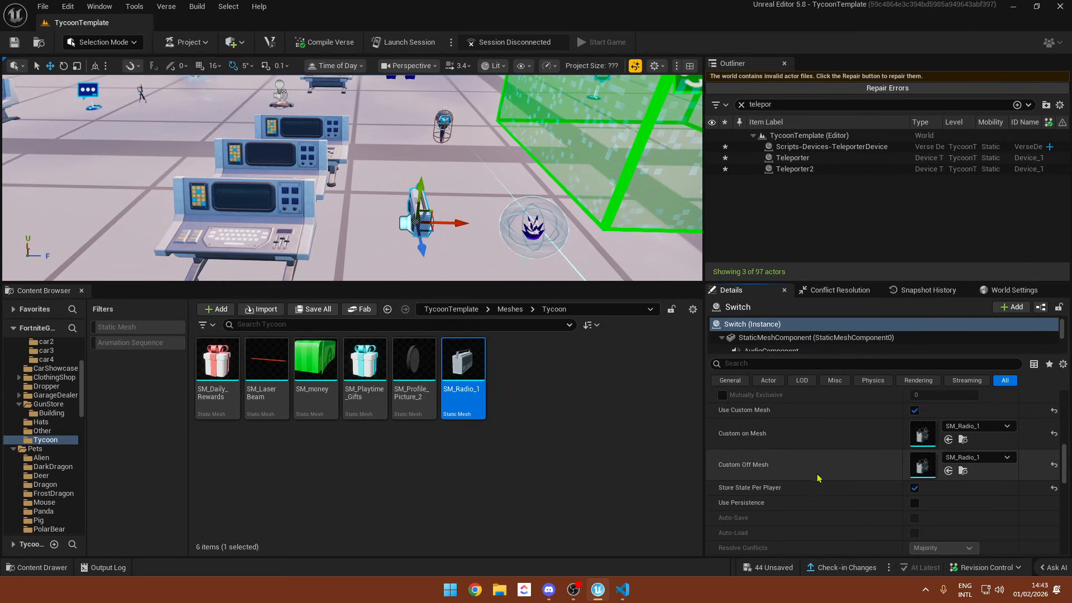
# - Set the switch's Interaction Radius to about 0.58 m, its Turn On Text to ENABLE RADIO and its Turn Off Text to DISABLE RADIO
pyautogui.scroll(4, 809, 462)
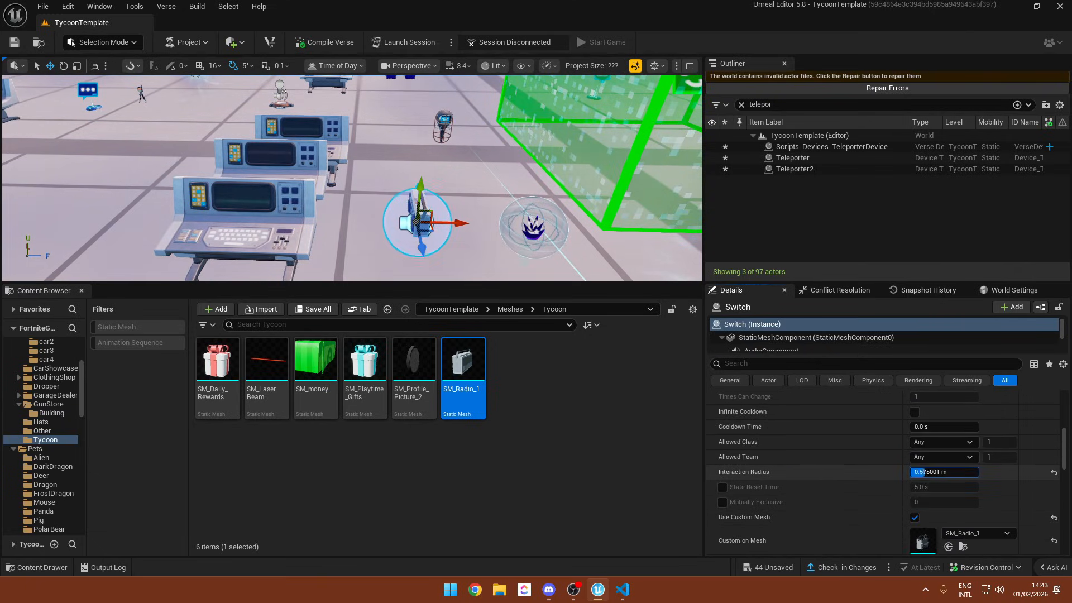
pyautogui.moveTo(943, 471); pyautogui.dragTo(946, 472)
pyautogui.scroll(3, 805, 469)
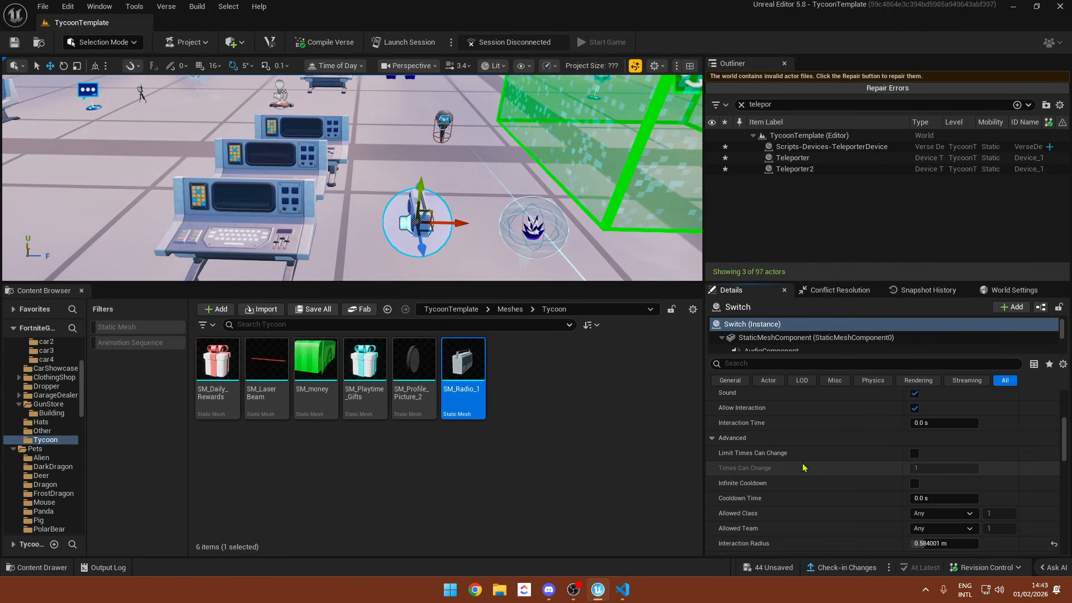
pyautogui.scroll(4, 804, 466)
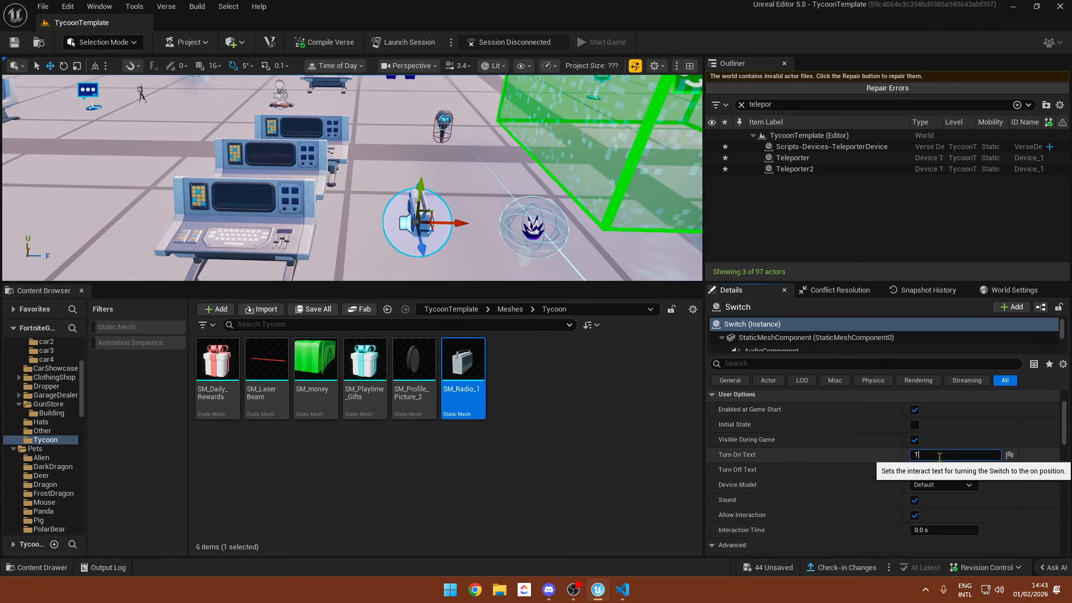
pyautogui.write('IO')
pyautogui.press('Return')
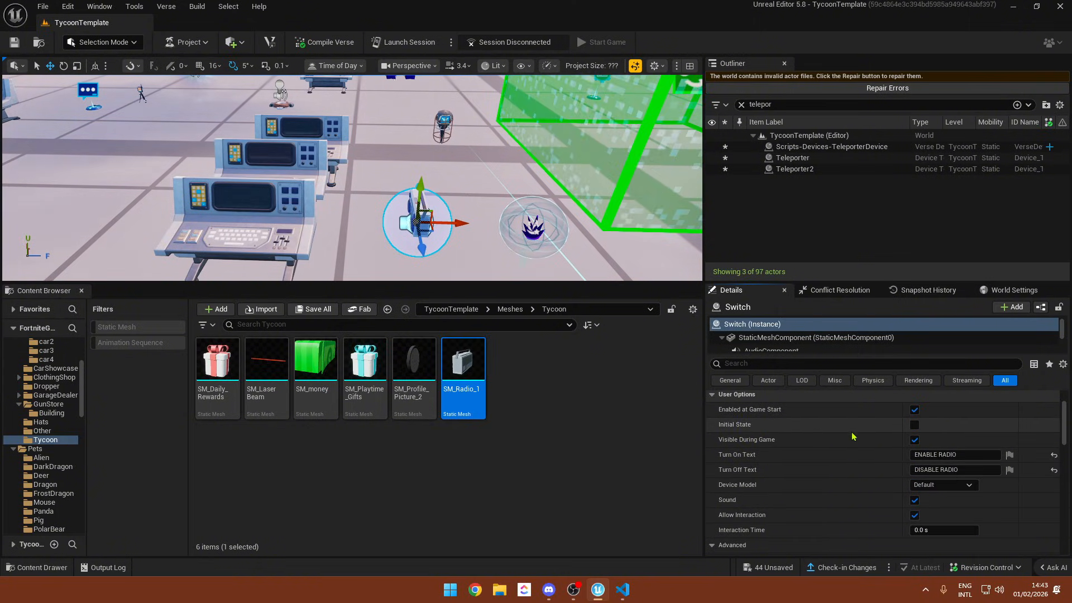
# - Bind Audio Player4's Register Player function to the Switch's On Turned On event
pyautogui.moveTo(390, 185); pyautogui.dragTo(375, 201, button='right')
pyautogui.press('w')
pyautogui.click(374, 200)
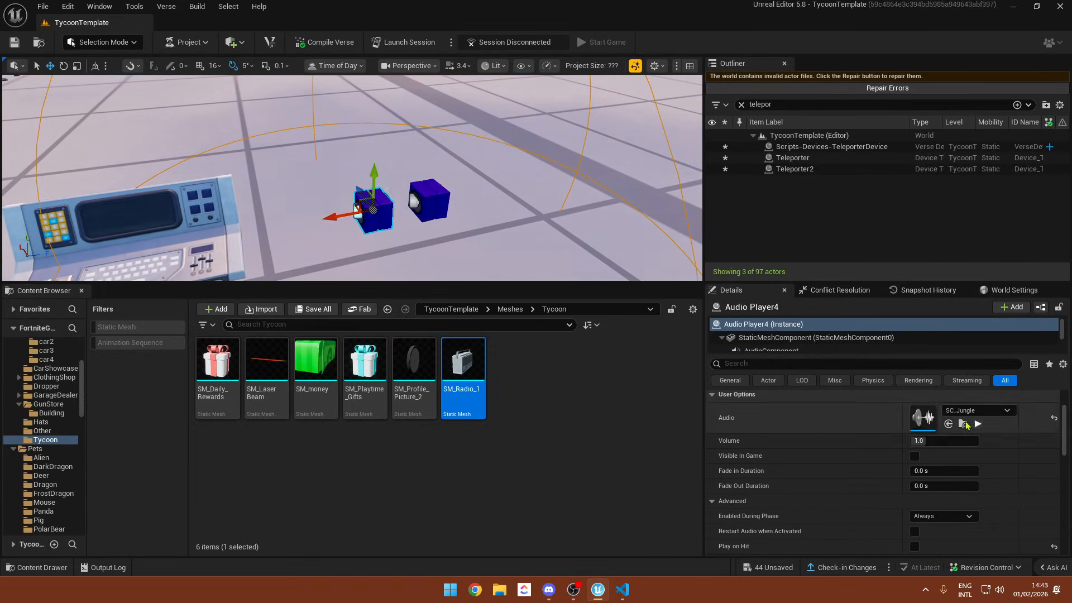
pyautogui.scroll(-6, 852, 430)
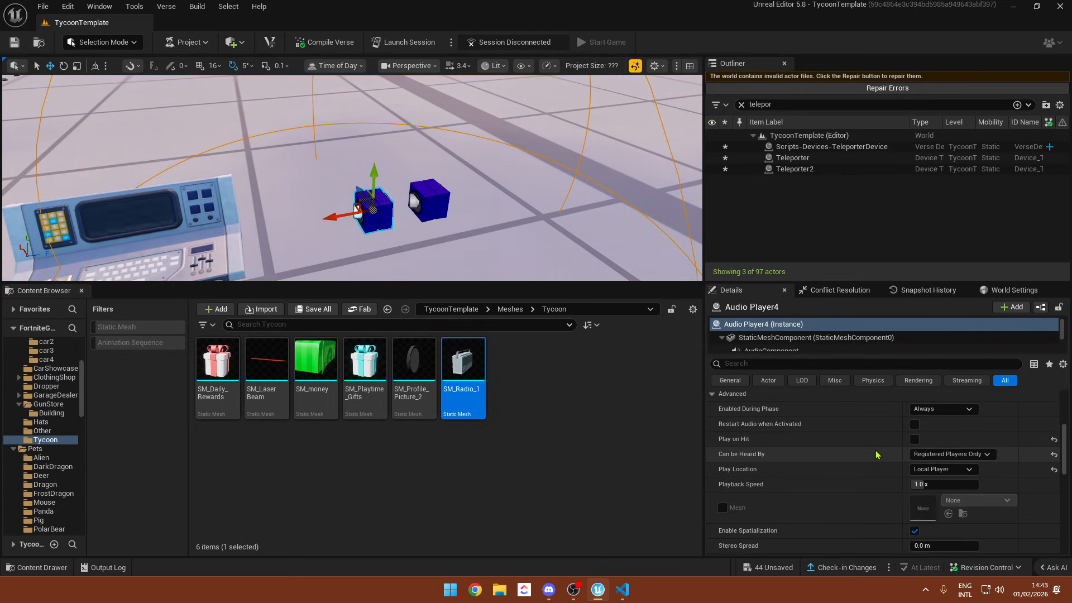
pyautogui.scroll(-10, 884, 492)
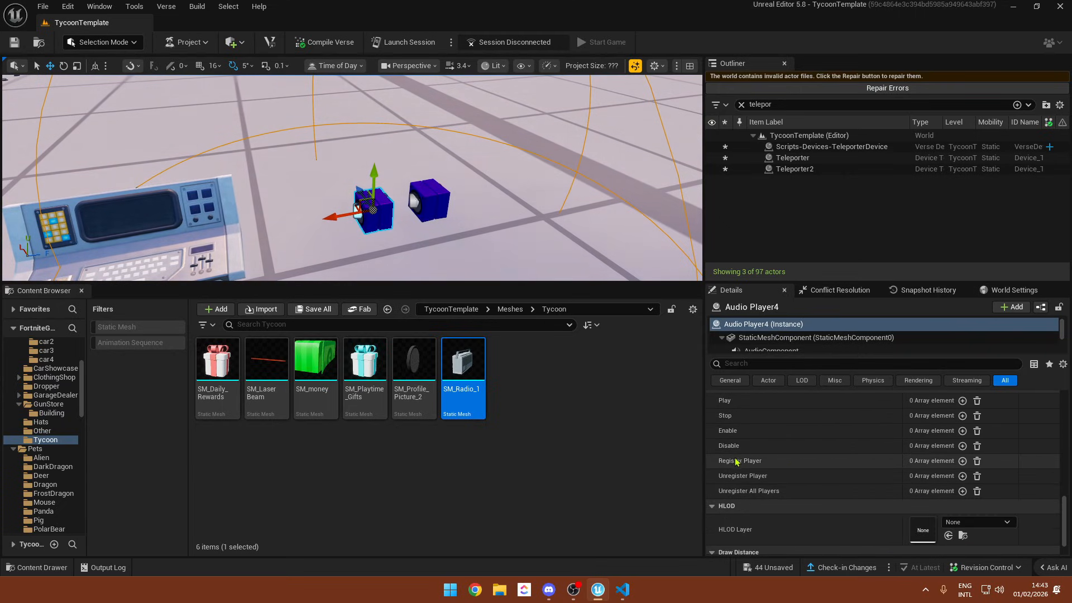
pyautogui.click(962, 462)
pyautogui.click(930, 477)
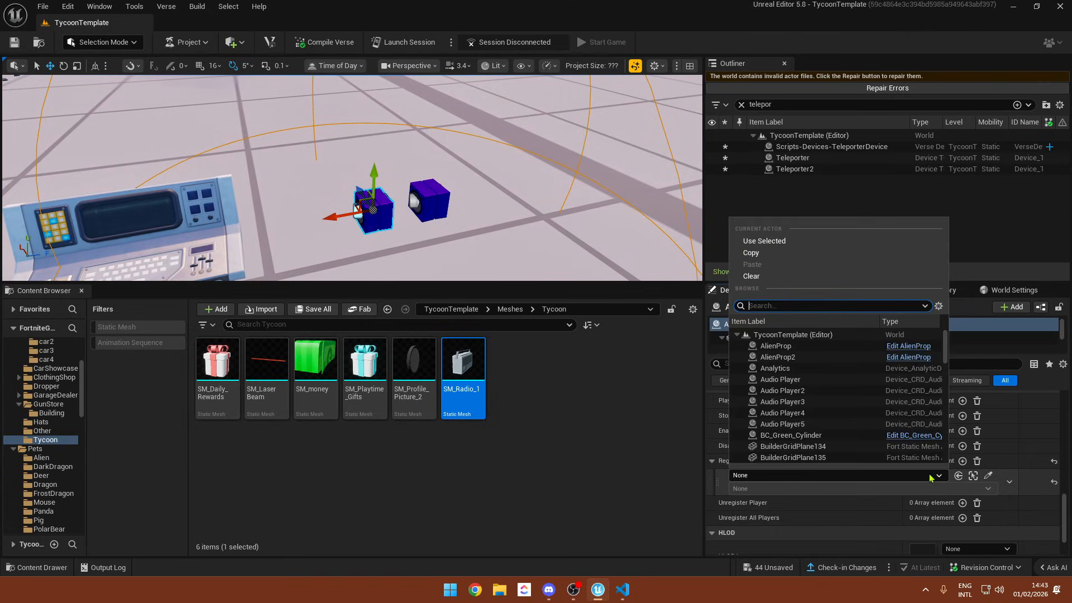
pyautogui.write('swi')
pyautogui.click(809, 346)
pyautogui.click(804, 488)
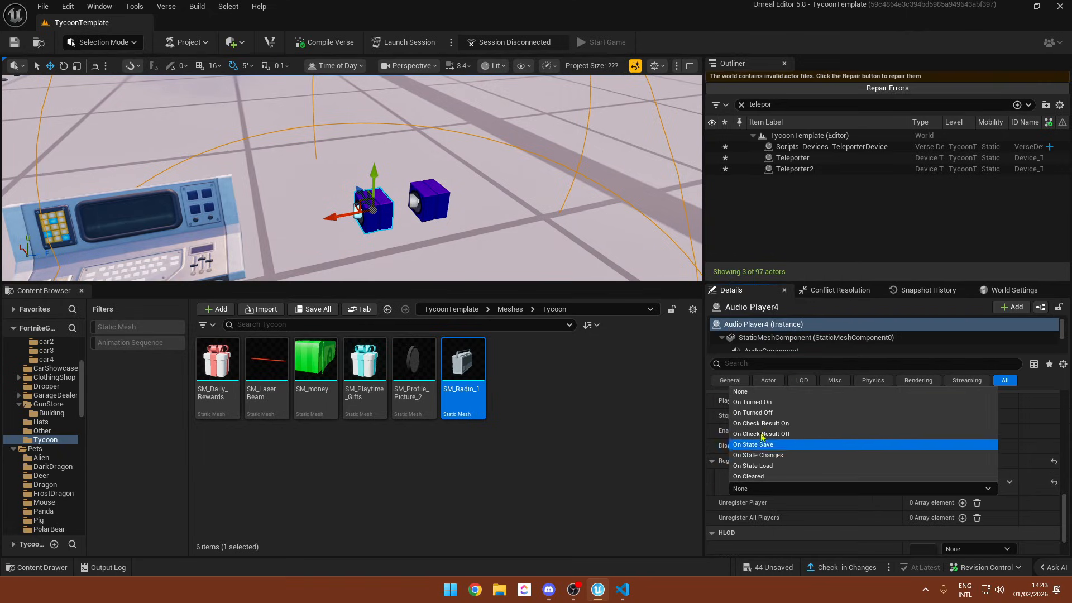
pyautogui.click(759, 409)
pyautogui.click(760, 490)
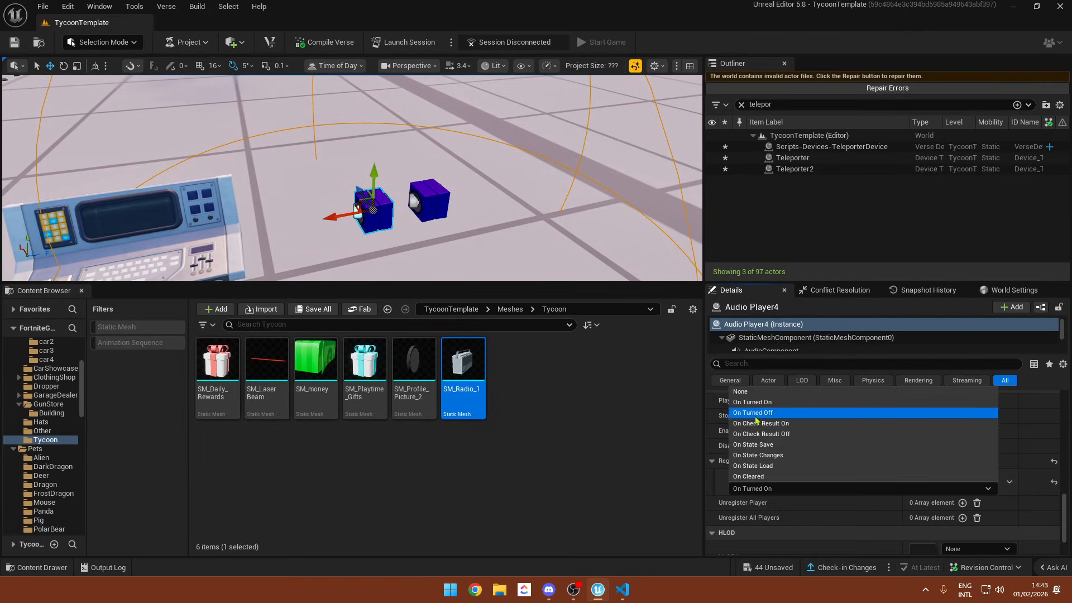
pyautogui.click(756, 403)
# - Bind Audio Player4's Unregister Player function to the Switch's On Turned Off event
pyautogui.click(963, 503)
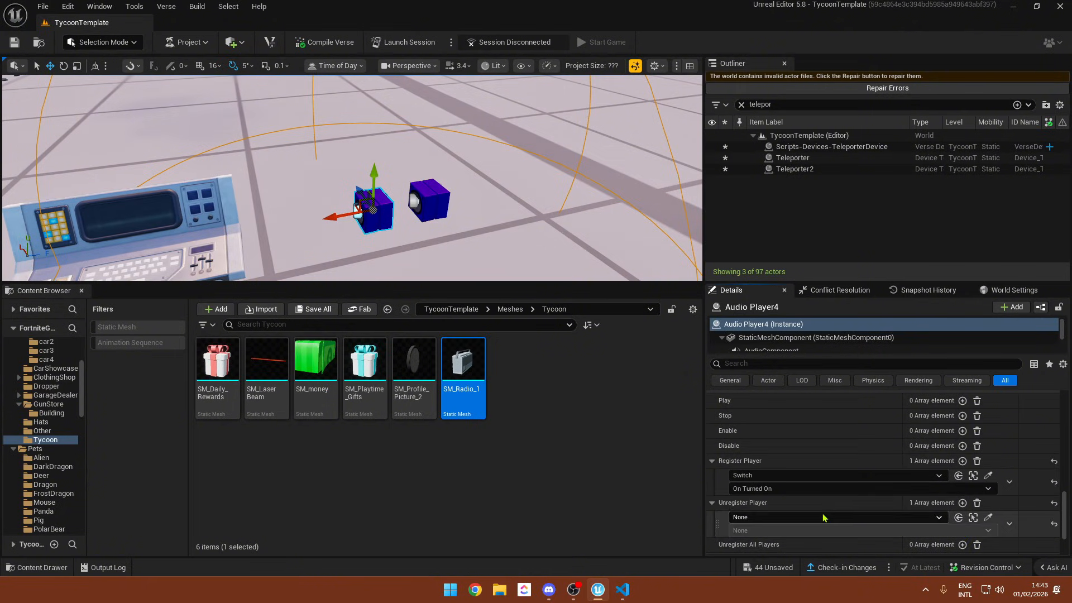
pyautogui.click(826, 516)
pyautogui.write('swi')
pyautogui.click(795, 388)
pyautogui.click(782, 530)
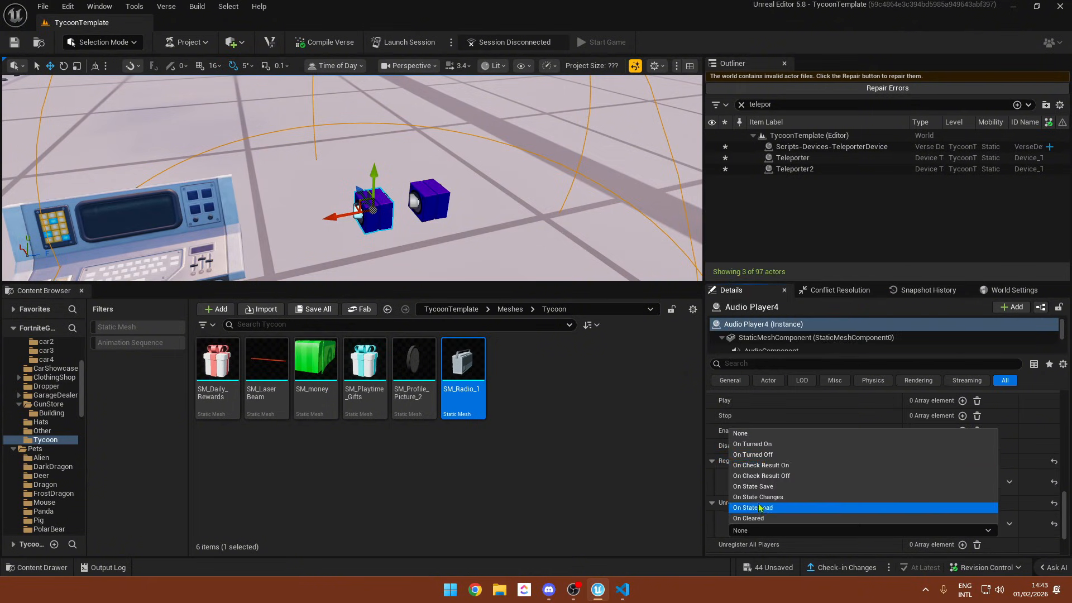
pyautogui.click(760, 450)
# - Review the properties of the tycoon device and the pets device for unassigned references
pyautogui.moveTo(503, 180); pyautogui.dragTo(859, 469, button='right')
pyautogui.click(379, 215)
pyautogui.scroll(4, 773, 426)
pyautogui.click(425, 173)
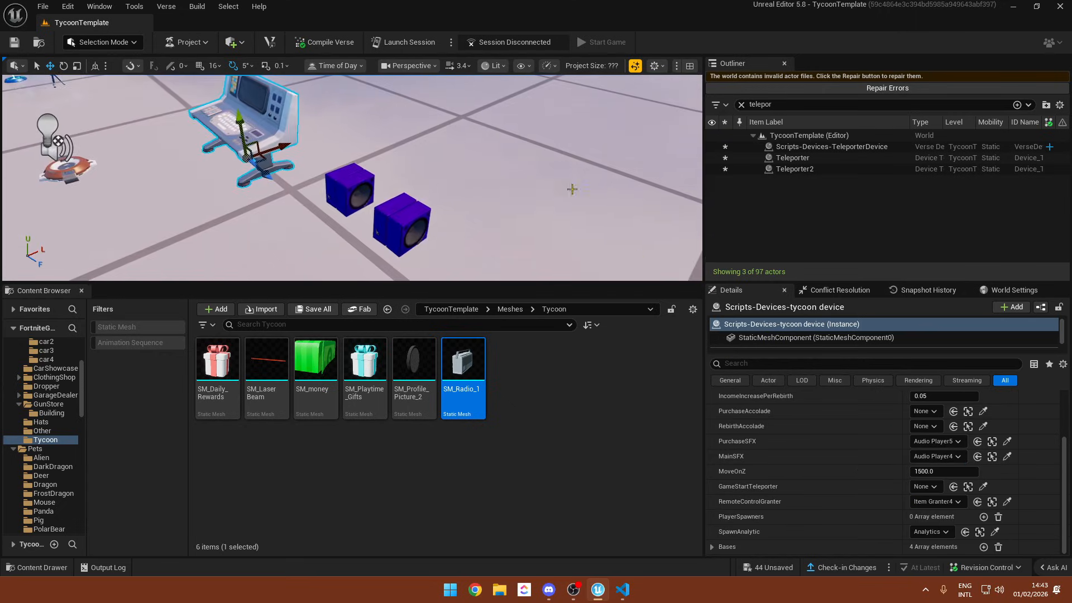
pyautogui.moveTo(572, 190); pyautogui.dragTo(431, 169, button='right')
pyautogui.click(319, 188)
pyautogui.click(319, 189)
pyautogui.moveTo(319, 189); pyautogui.dragTo(670, 395, button='right')
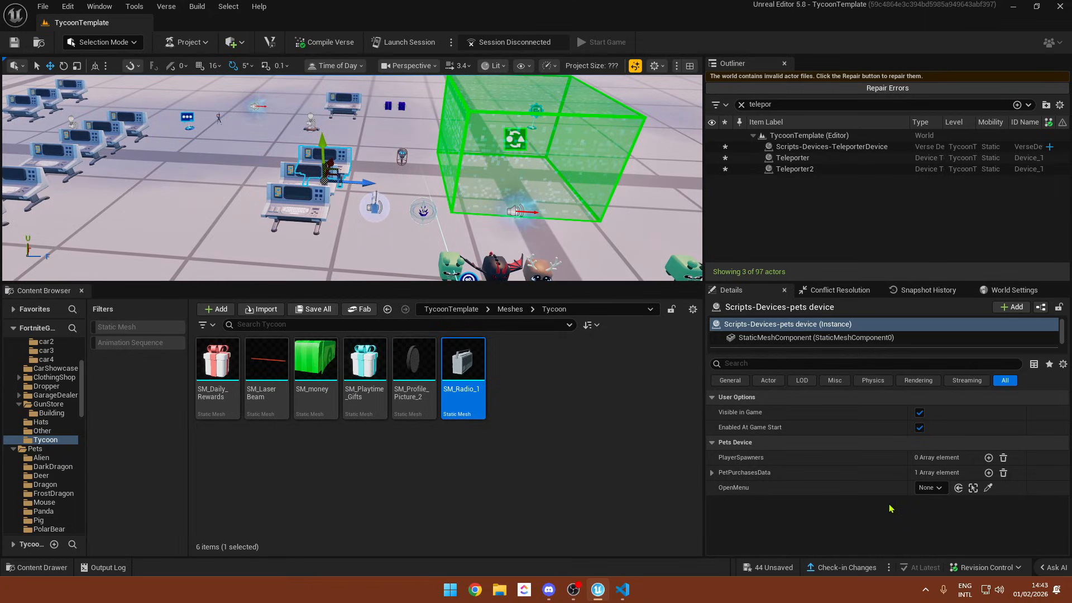
# - Add an element to the base data device's Purchases array and expand its purchase_data fields
pyautogui.press('w')
pyautogui.moveTo(519, 223); pyautogui.dragTo(422, 279, button='right')
pyautogui.click(421, 241)
pyautogui.press('s')
pyautogui.moveTo(421, 242); pyautogui.dragTo(257, 251, button='right')
pyautogui.moveTo(419, 214); pyautogui.dragTo(392, 221)
pyautogui.scroll(-1, 911, 455)
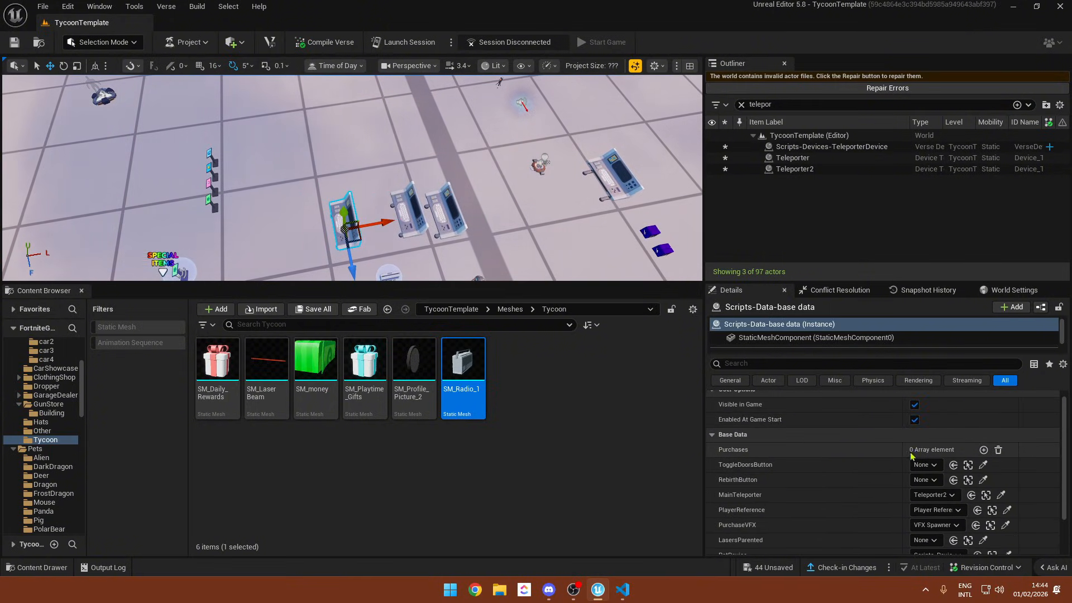
pyautogui.scroll(-1, 911, 455)
pyautogui.click(983, 414)
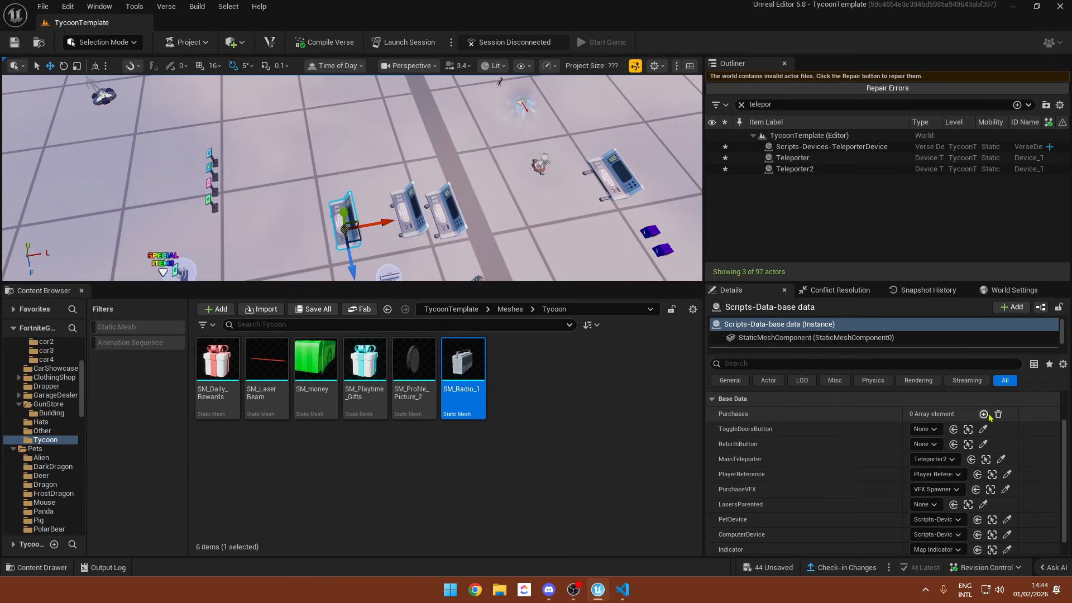
pyautogui.click(723, 430)
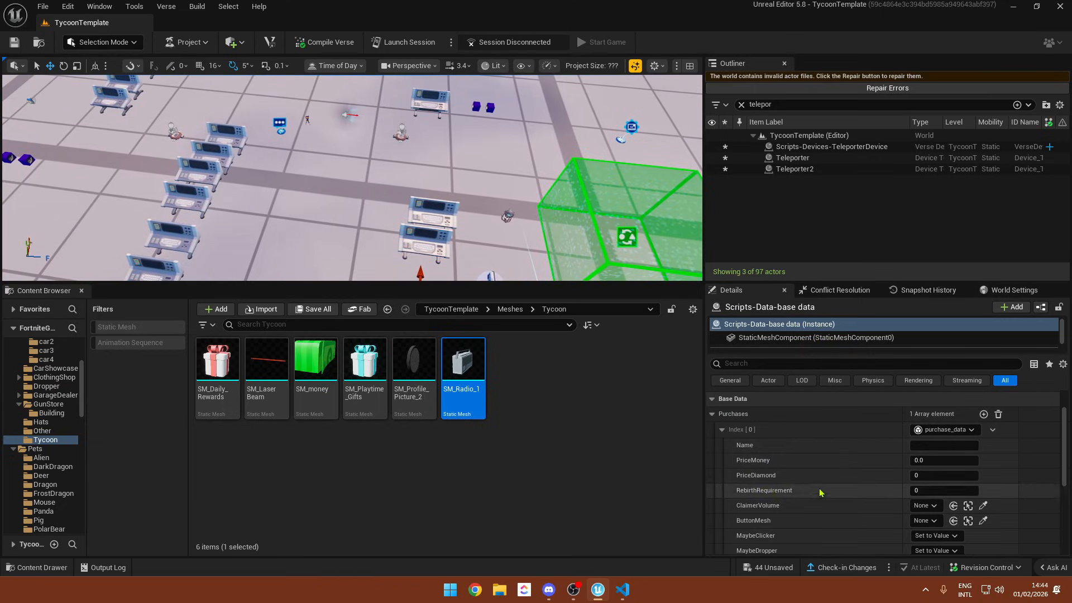
# - Name the first purchase entry of the base data device Claim
pyautogui.click(939, 445)
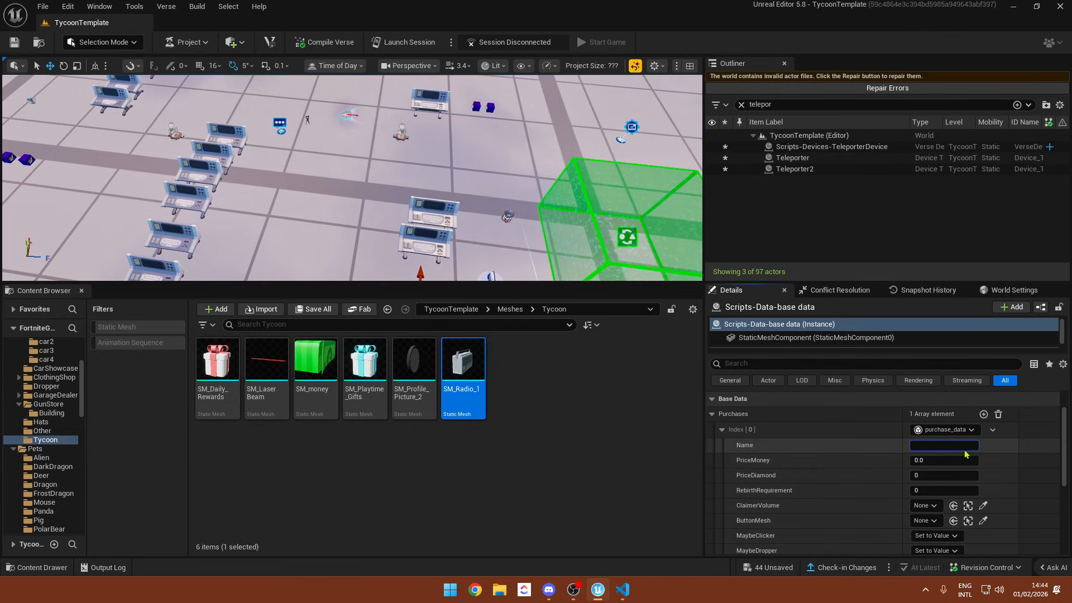
pyautogui.click(936, 444)
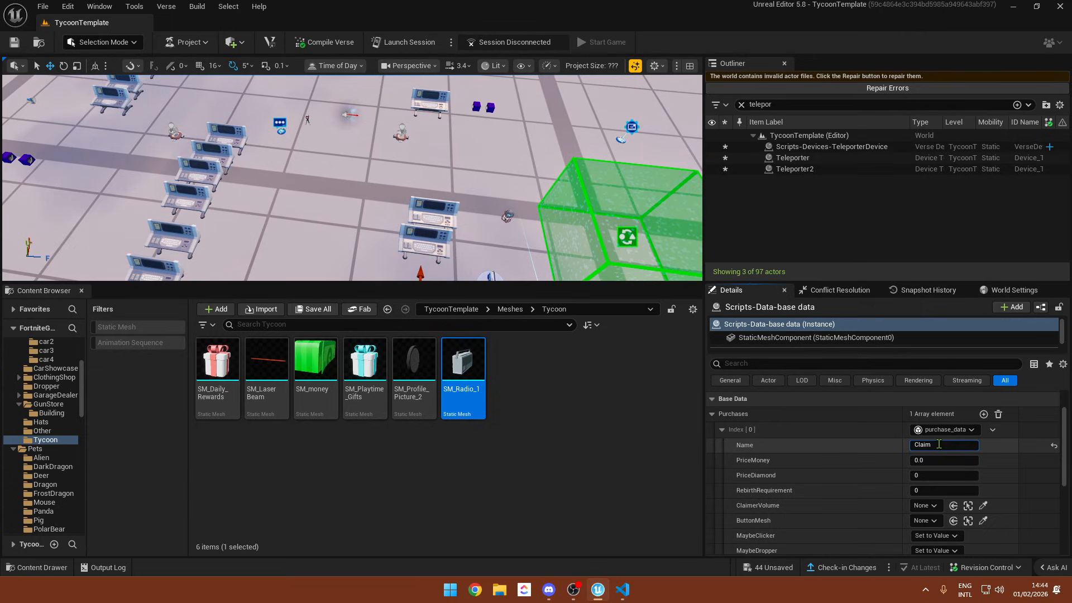
pyautogui.scroll(-1, 927, 458)
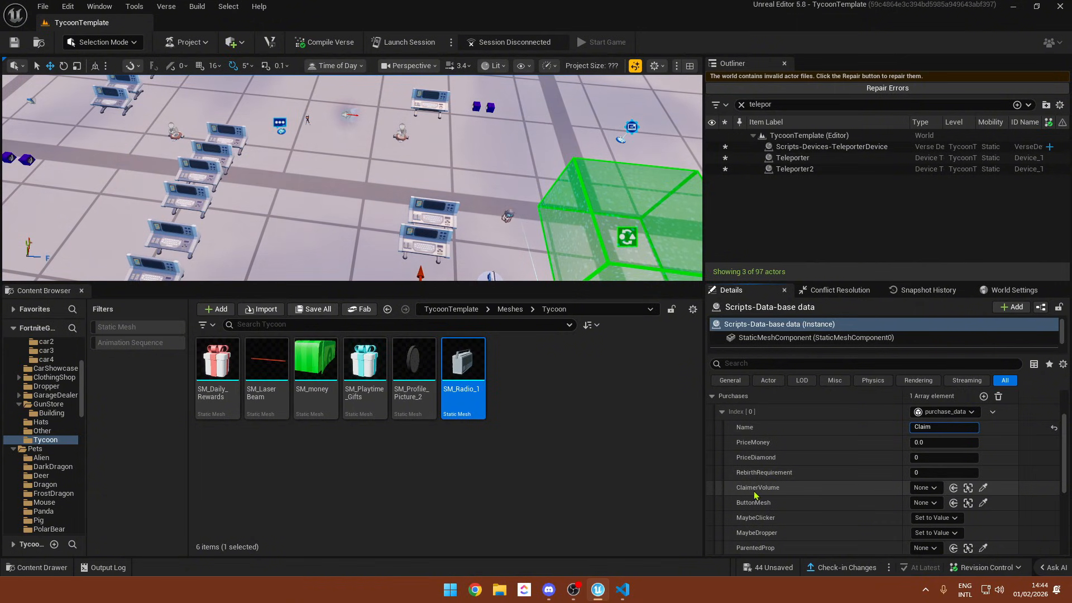
# - Select the Volume device above the green purchase button and set its volume height to 0.7
pyautogui.moveTo(491, 235); pyautogui.dragTo(268, 201, button='right')
pyautogui.moveTo(363, 225)
pyautogui.mouseDown(button='right')
pyautogui.moveTo(424, 238)
pyautogui.moveTo(357, 215)
pyautogui.moveTo(319, 257)
pyautogui.moveTo(362, 190)
pyautogui.moveTo(357, 206)
pyautogui.mouseUp(button='right')
pyautogui.click(330, 211)
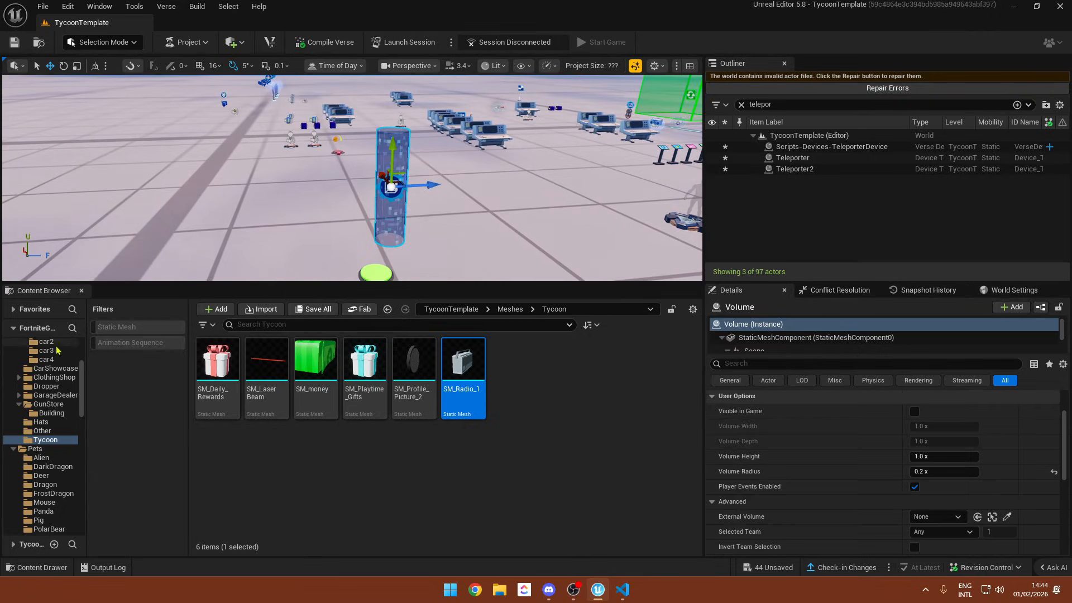
pyautogui.scroll(5, 34, 350)
pyautogui.click(8, 345)
pyautogui.click(34, 355)
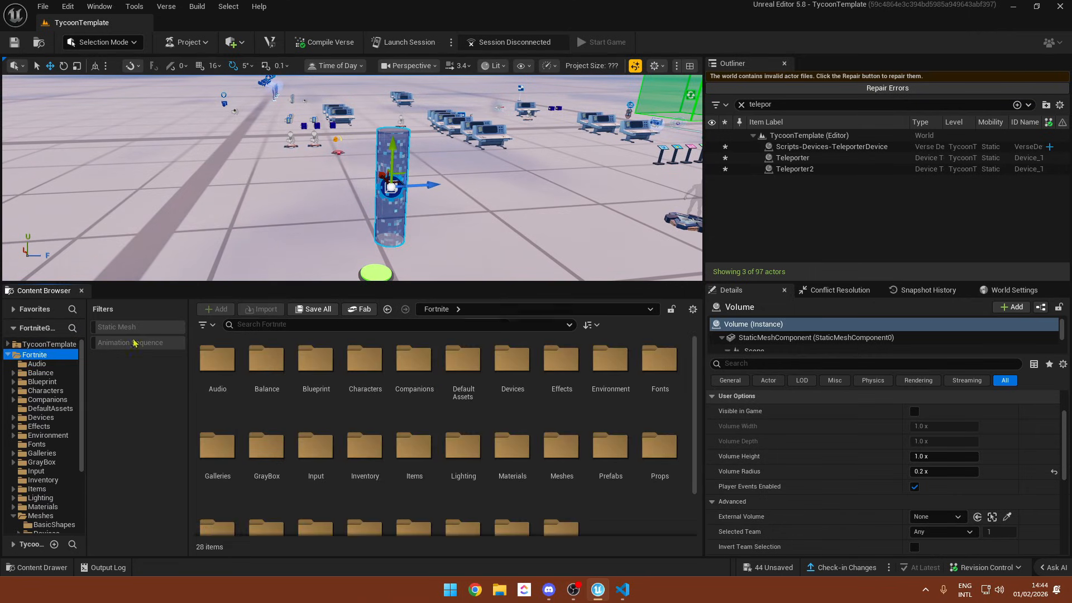
pyautogui.moveTo(580, 225); pyautogui.dragTo(588, 239, button='right')
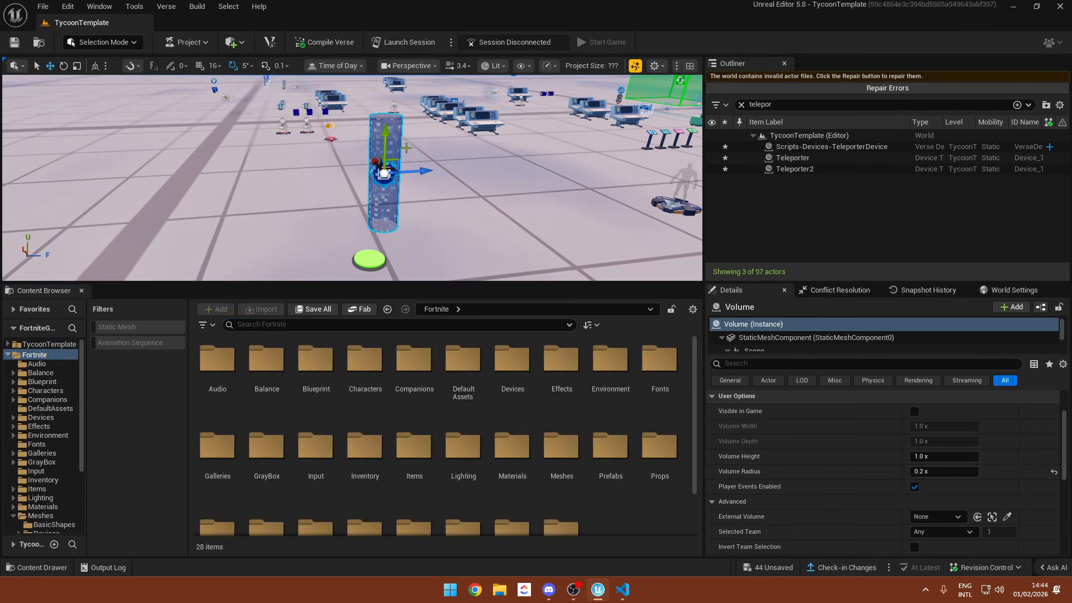
pyautogui.scroll(2, 891, 437)
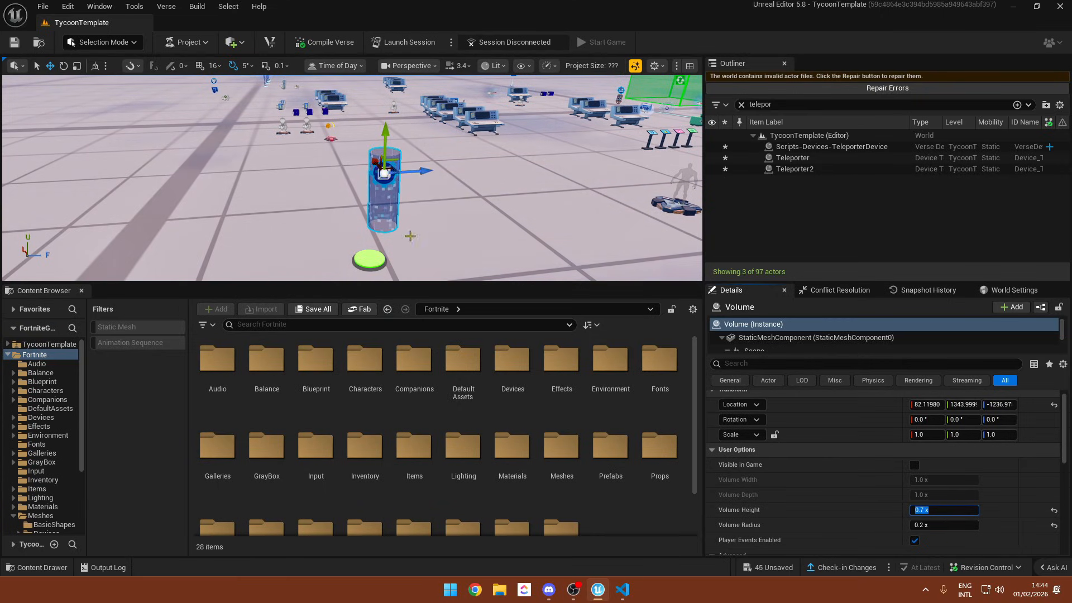
# - Locate the static mesh used by the gray base of the purchase button in the project's content
pyautogui.press('w')
pyautogui.moveTo(373, 245); pyautogui.dragTo(378, 163, button='right')
pyautogui.rightClick(373, 245)
pyautogui.write('s')
pyautogui.click(377, 162)
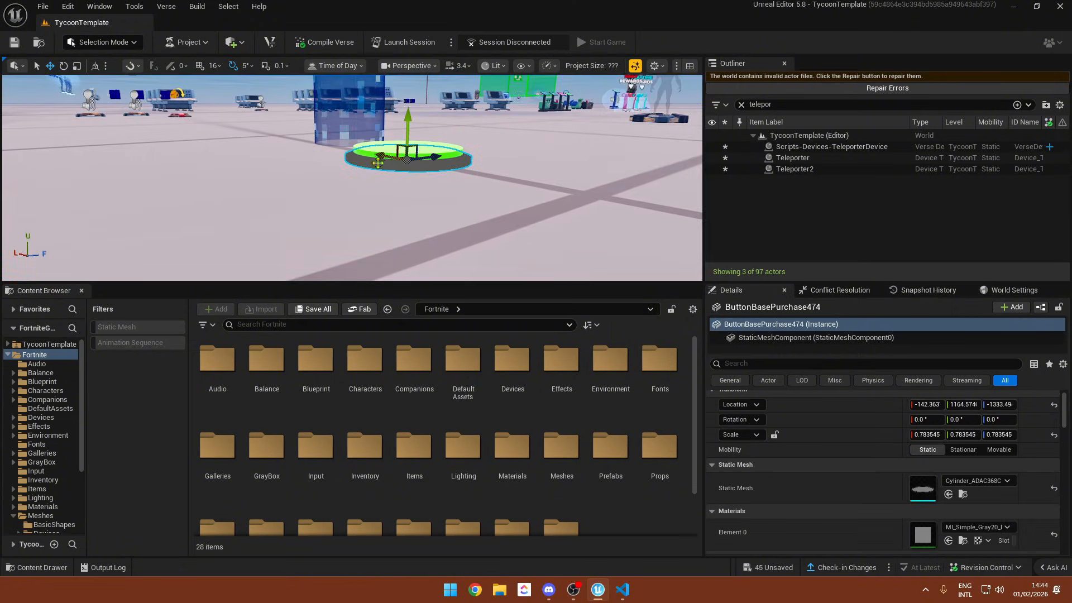
pyautogui.click(963, 494)
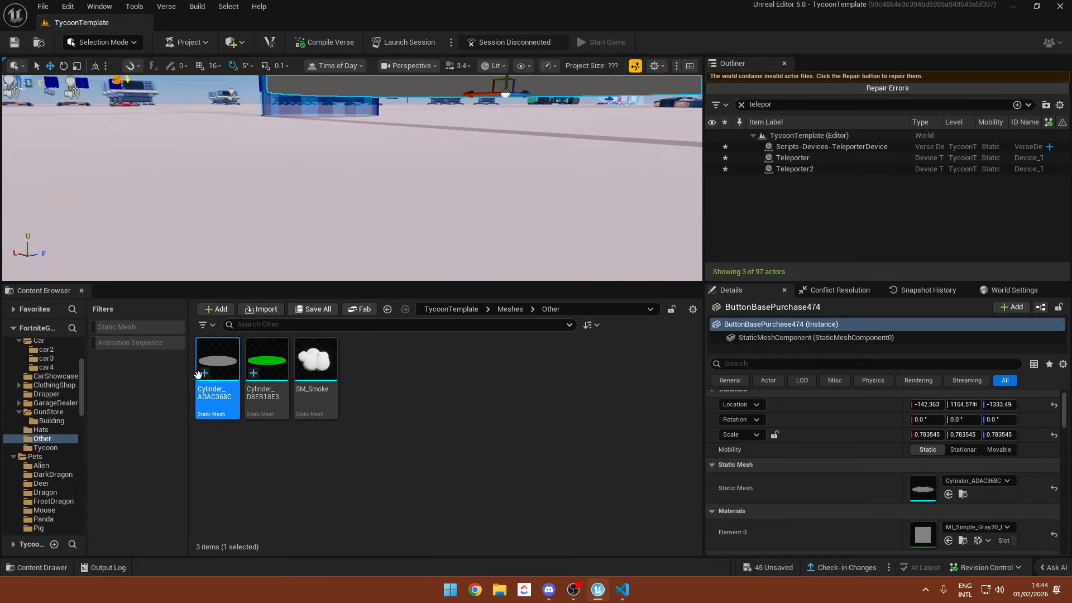
# - Locate the source blueprint of the green disc on the purchase button in the project's content
pyautogui.moveTo(357, 179); pyautogui.dragTo(363, 220, button='right')
pyautogui.click(363, 221)
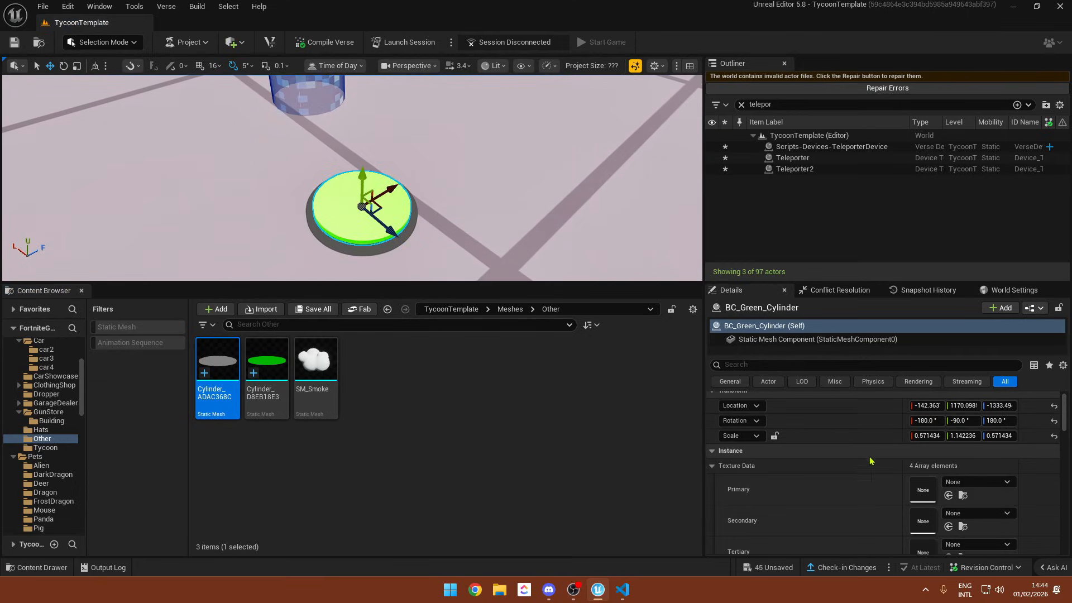
pyautogui.scroll(-1, 916, 470)
pyautogui.scroll(-1, 929, 475)
pyautogui.hotkey('ctrl', 'b')
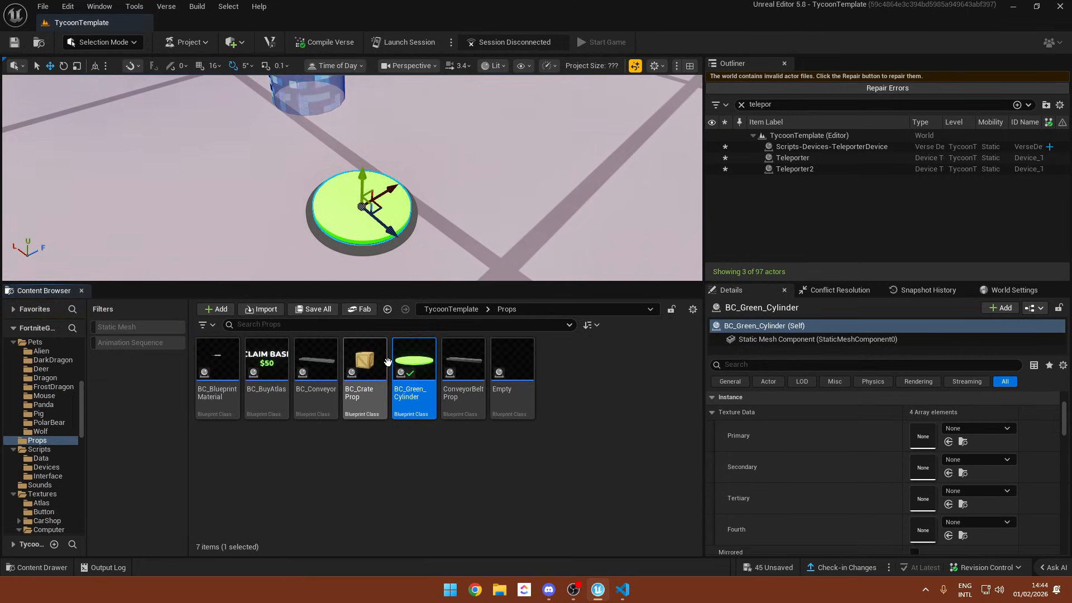
# - Clear the actor search, attach BC_Green_Cylinder to ButtonBasePurchase474, and undo the trial move of the base
pyautogui.moveTo(387, 208); pyautogui.dragTo(410, 192, button='right')
pyautogui.click(409, 192)
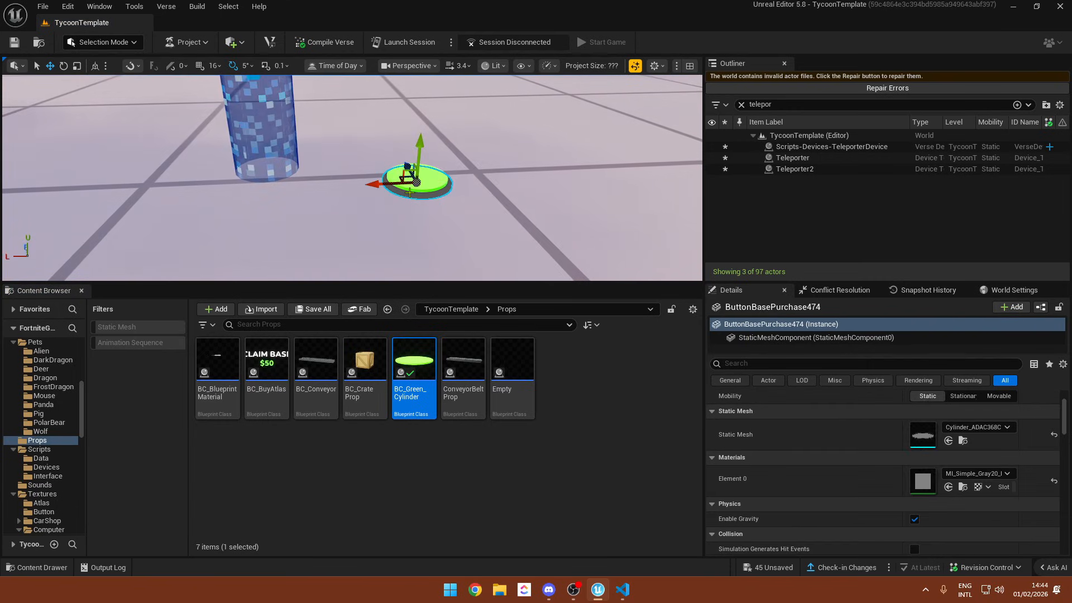
pyautogui.press('BackSpace')
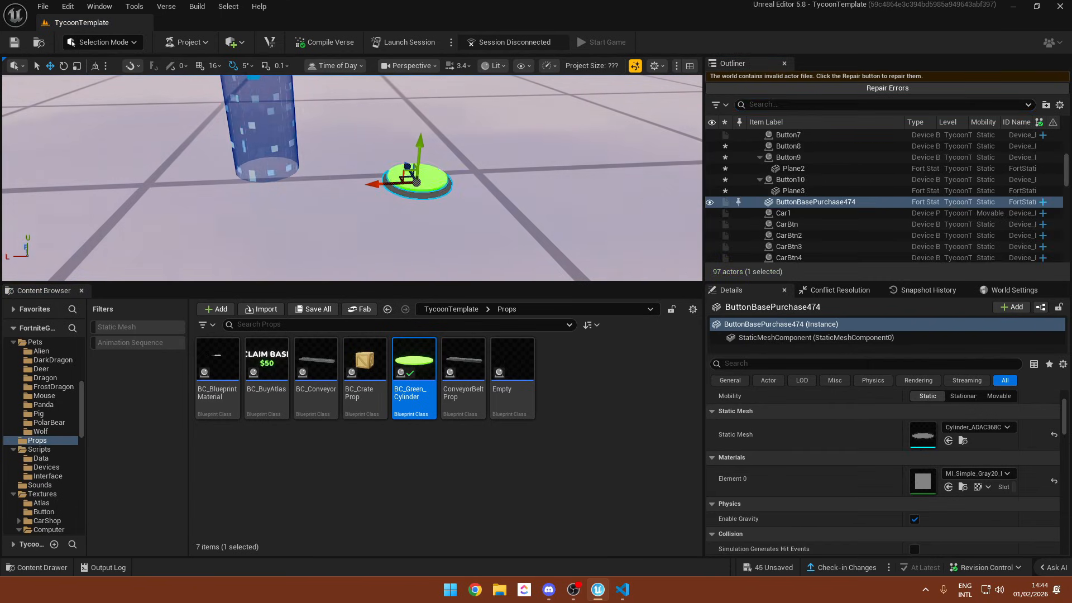
pyautogui.click(422, 186)
pyautogui.click(422, 194)
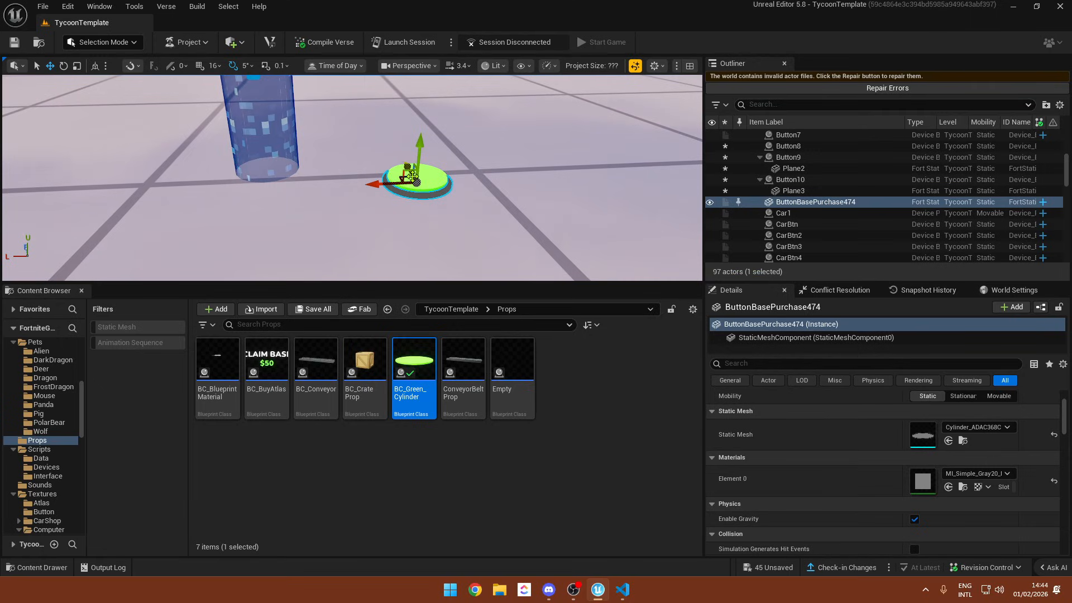
pyautogui.click(412, 176)
pyautogui.click(414, 191)
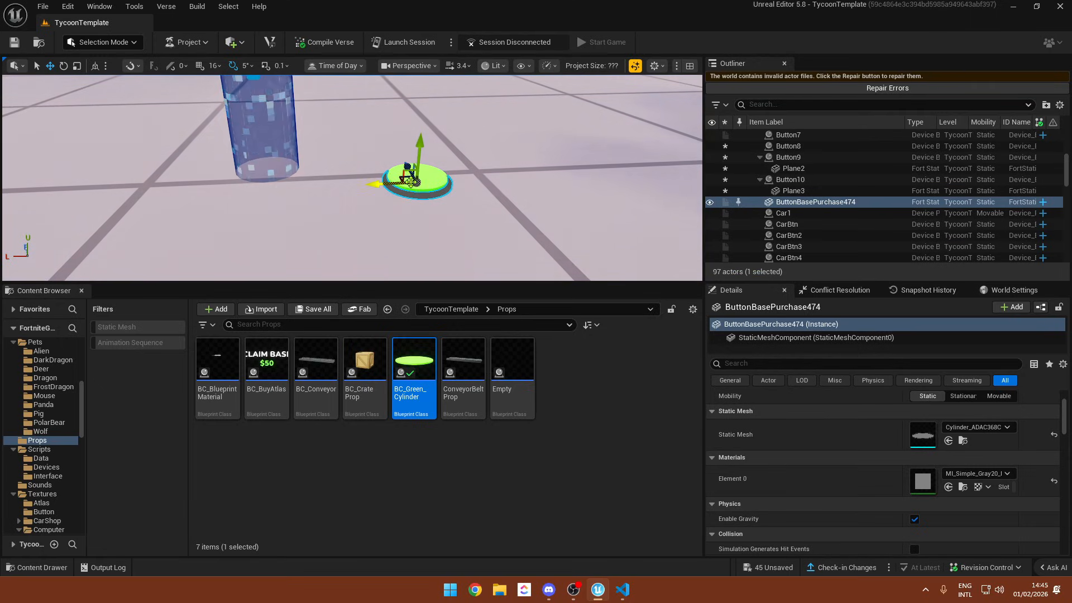
pyautogui.click(414, 177)
pyautogui.rightClick(415, 176)
pyautogui.moveTo(536, 430)
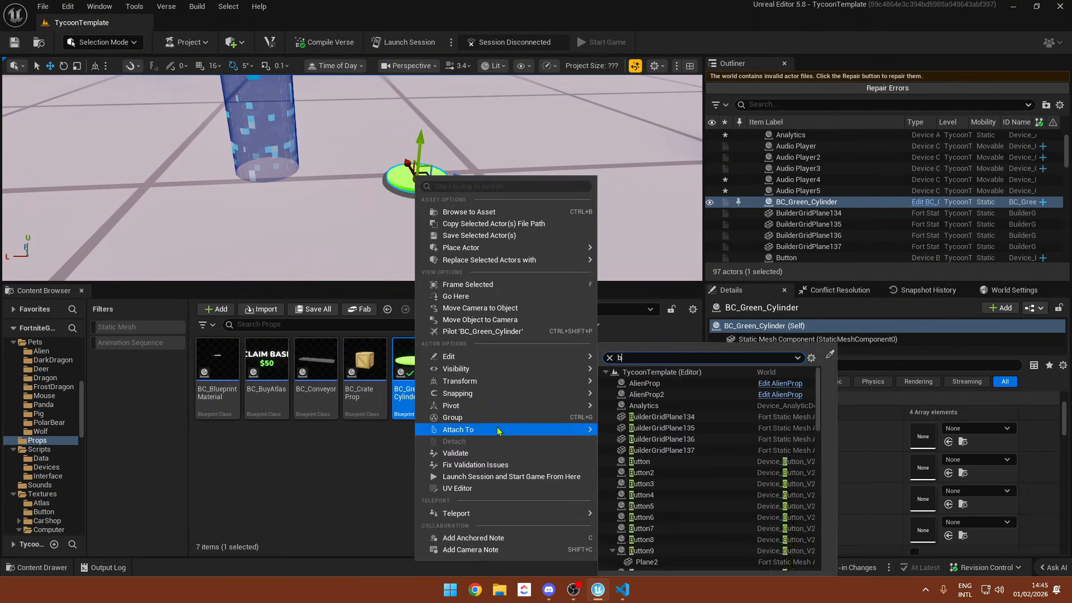
pyautogui.write('base')
pyautogui.click(693, 467)
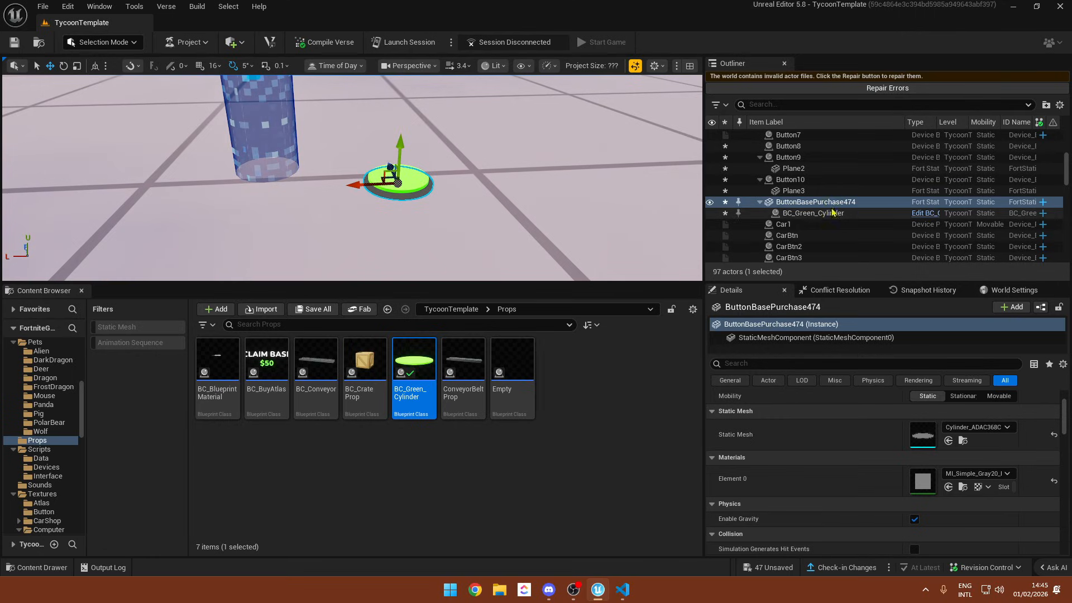
pyautogui.hotkey('ctrl', 'z')
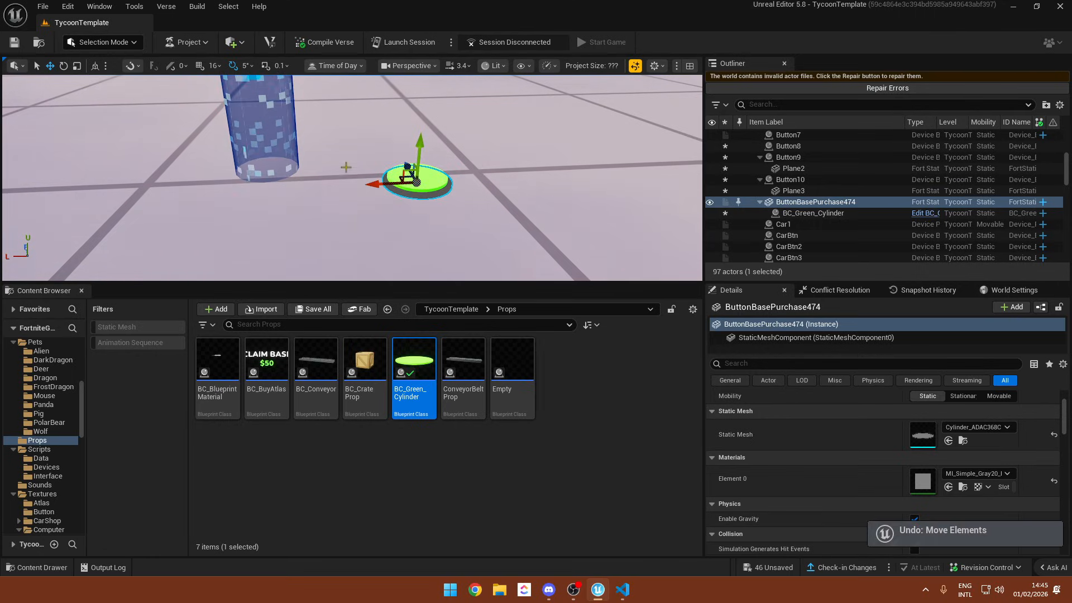
# - Move ButtonBasePurchase474 with its green disc to the bottom of the Volume cylinder and center it inside
pyautogui.moveTo(216, 179); pyautogui.dragTo(168, 251, button='right')
pyautogui.moveTo(306, 166); pyautogui.dragTo(347, 168)
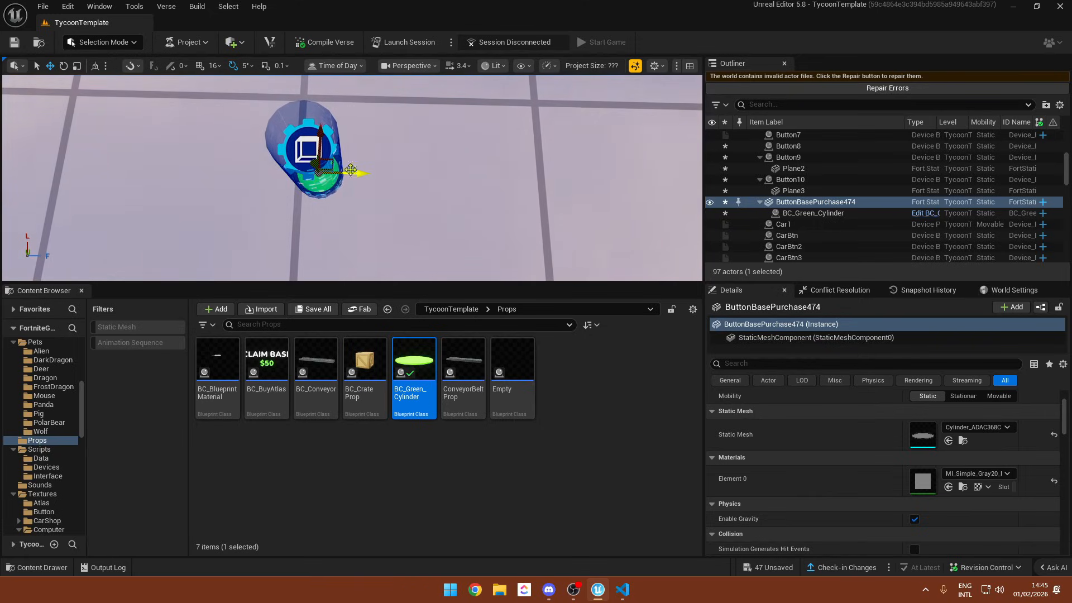
pyautogui.moveTo(351, 169); pyautogui.dragTo(235, 122, button='right')
pyautogui.scroll(-3, 351, 169)
pyautogui.moveTo(448, 182); pyautogui.dragTo(445, 182)
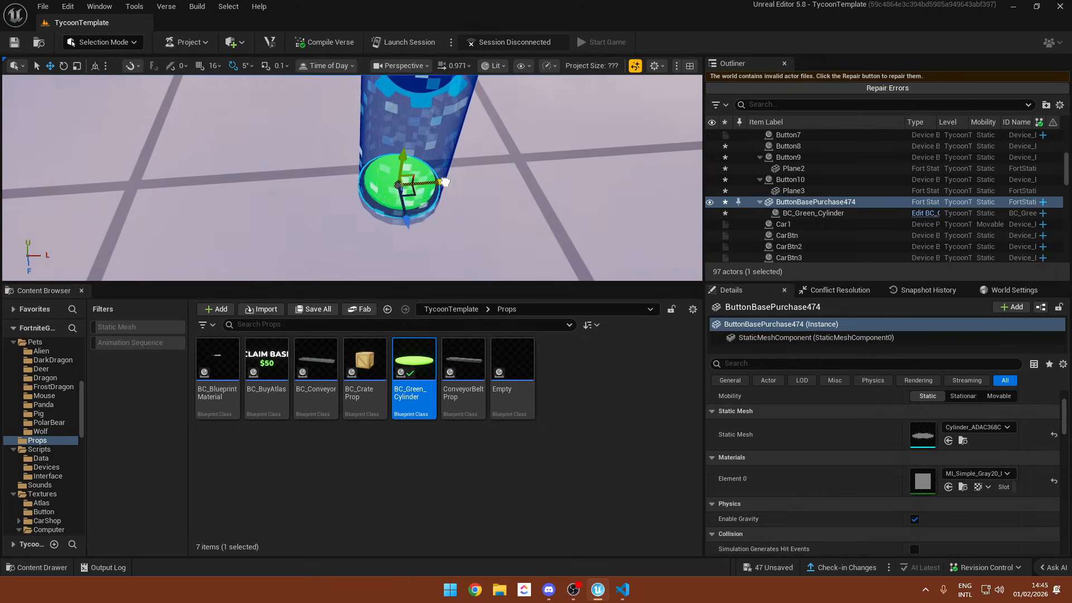
pyautogui.moveTo(404, 222); pyautogui.dragTo(403, 218)
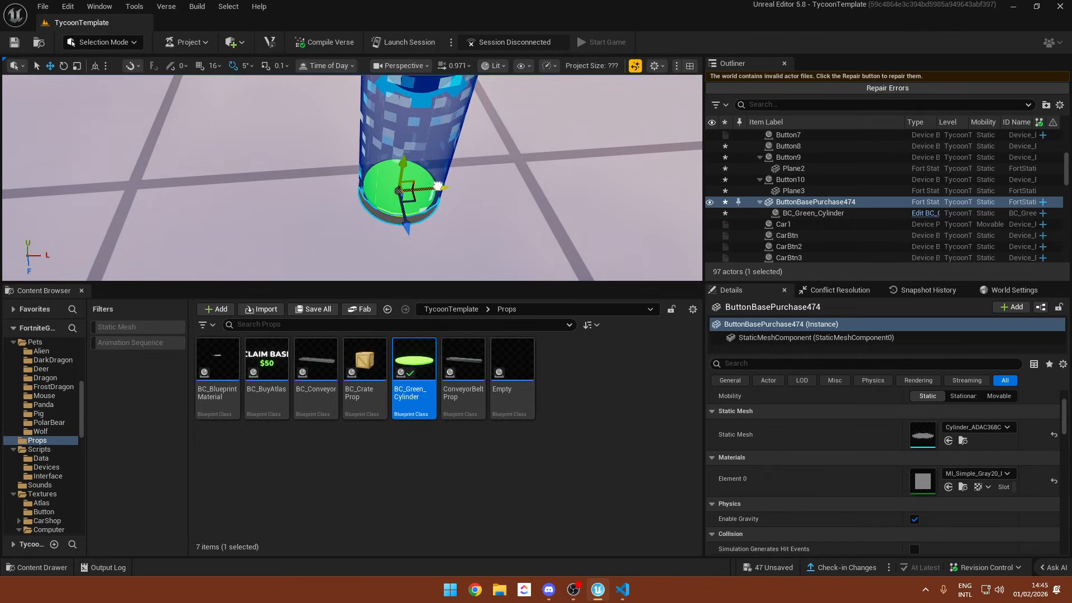
pyautogui.moveTo(433, 190); pyautogui.dragTo(558, 192, button='right')
pyautogui.moveTo(345, 211); pyautogui.dragTo(344, 210)
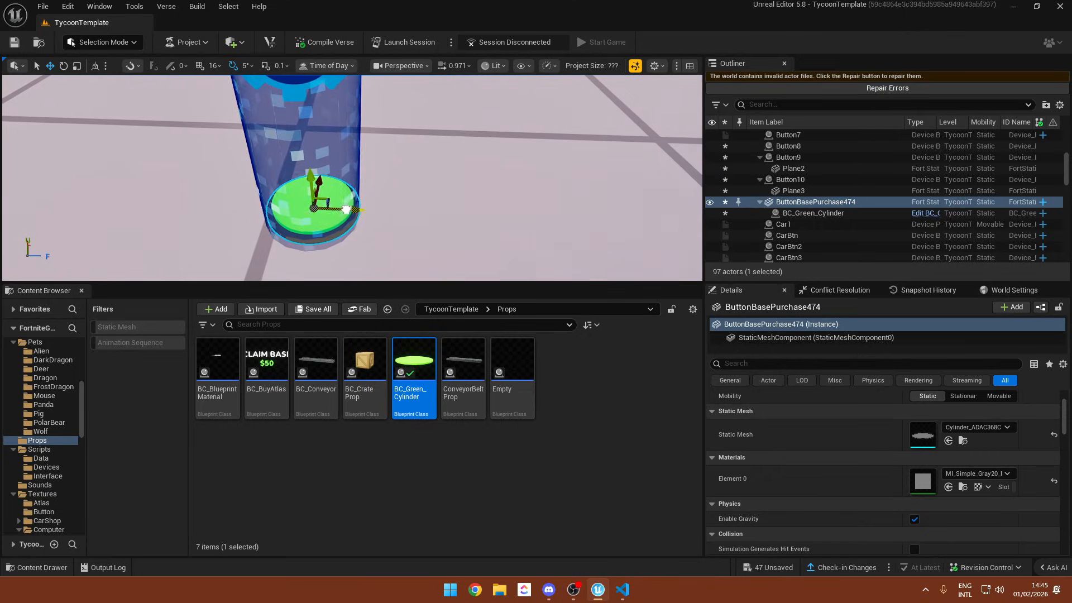
pyautogui.moveTo(344, 210); pyautogui.dragTo(424, 185, button='right')
pyautogui.moveTo(334, 158); pyautogui.dragTo(330, 159)
pyautogui.moveTo(330, 158); pyautogui.dragTo(201, 190, button='right')
# - Attach ButtonBasePurchase474 to the Volume device and undo the trial moves of the group
pyautogui.rightClick(826, 206)
pyautogui.moveTo(868, 357)
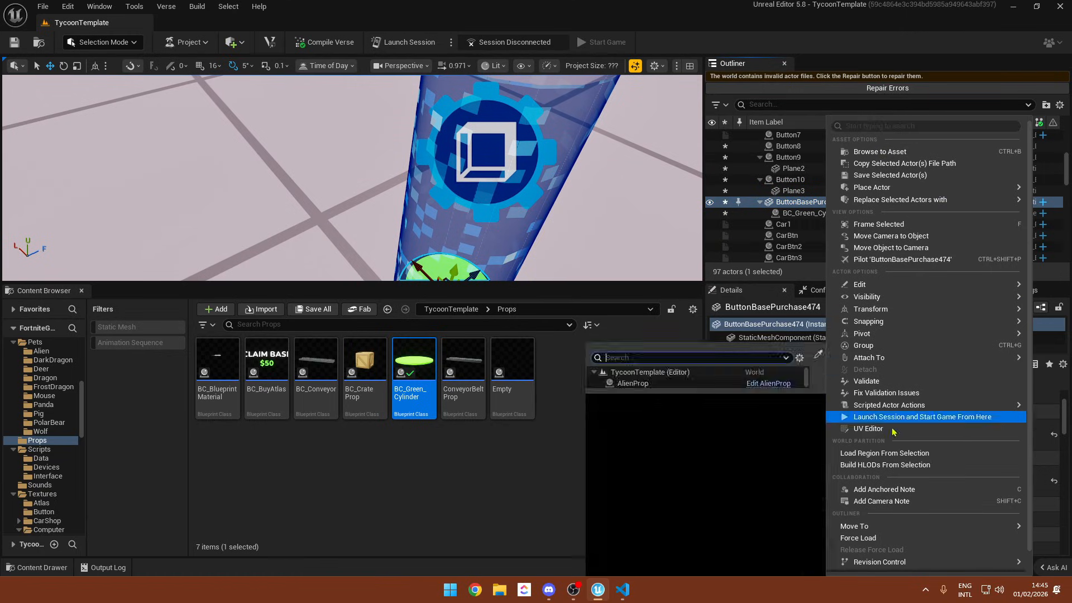
pyautogui.write('volume')
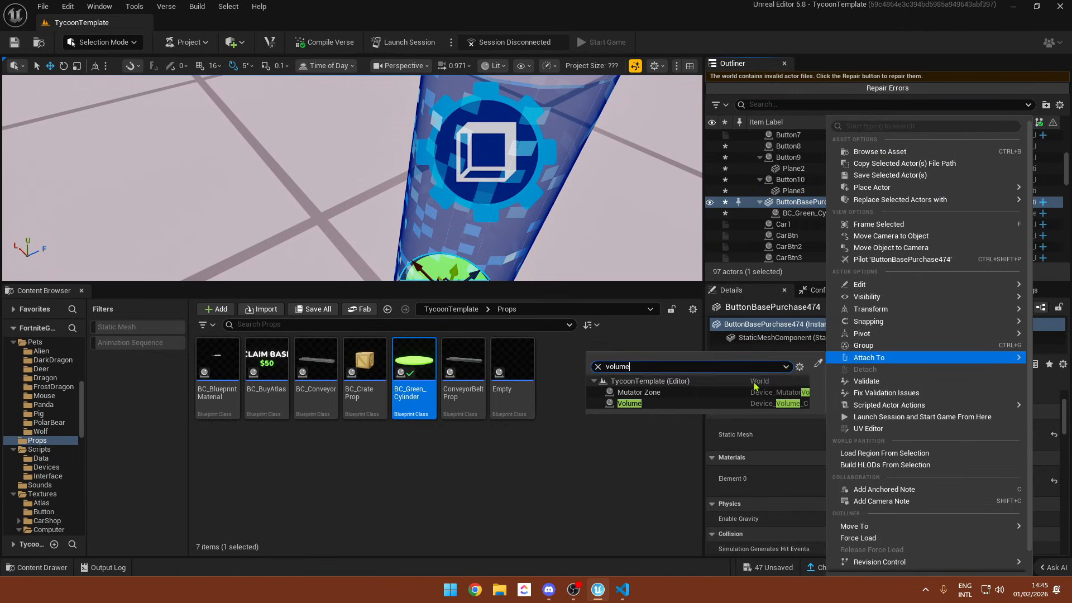
pyautogui.click(696, 407)
pyautogui.press('f')
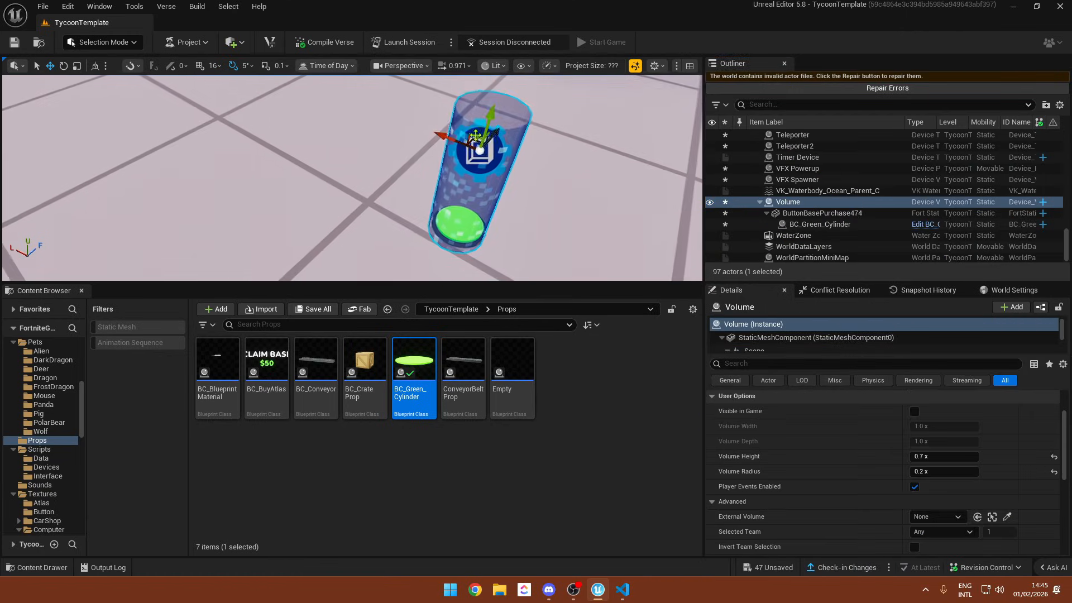
pyautogui.hotkey('ctrl', 'z')
pyautogui.moveTo(446, 181); pyautogui.dragTo(342, 194, button='right')
pyautogui.scroll(3, 335, 179)
pyautogui.hotkey('ctrl', 'z')
# - Select the base data device and assign Volume as the Claim purchase's ClaimerVolume
pyautogui.scroll(2, 319, 187)
pyautogui.moveTo(342, 194); pyautogui.dragTo(524, 198)
pyautogui.moveTo(525, 198); pyautogui.dragTo(486, 195, button='right')
pyautogui.click(334, 187)
pyautogui.moveTo(335, 187); pyautogui.dragTo(469, 173, button='right')
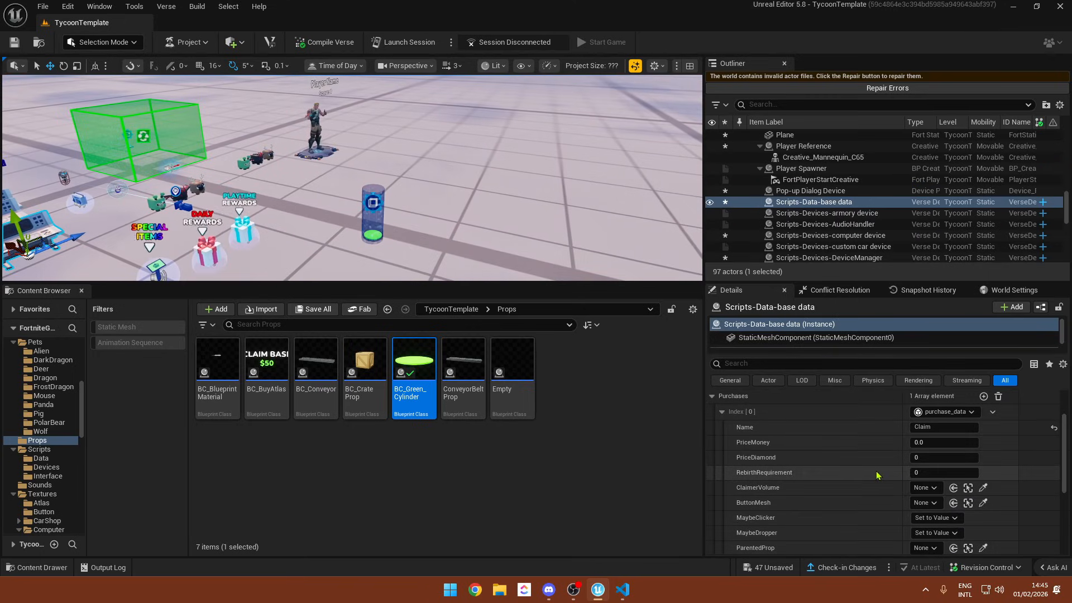
pyautogui.click(925, 487)
pyautogui.click(942, 358)
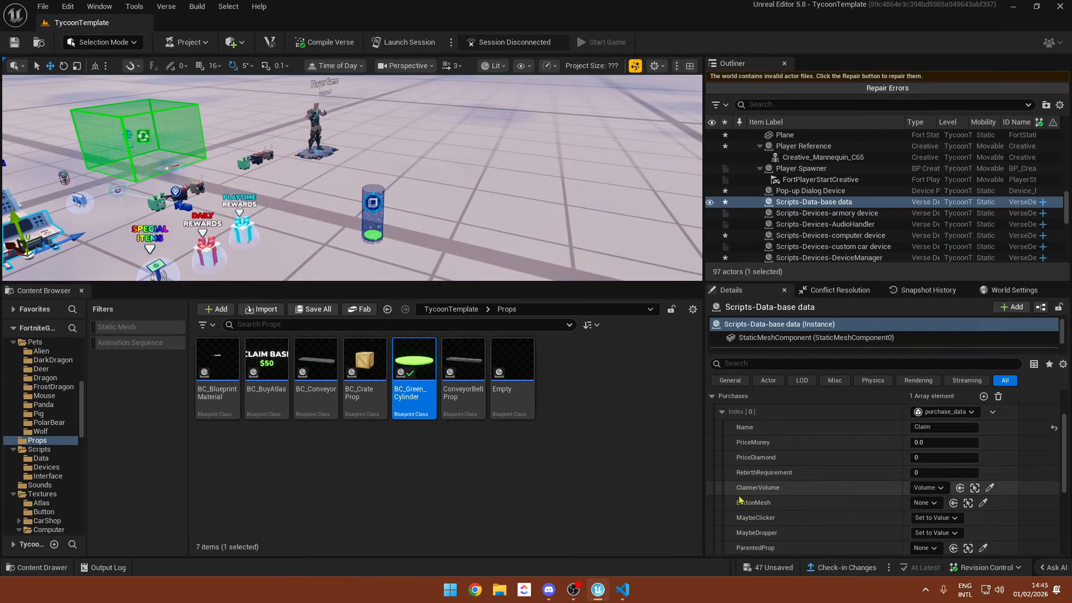
# - Assign BC_Green_Cylinder as the Claim purchase's ButtonMesh
pyautogui.moveTo(447, 223); pyautogui.dragTo(447, 257, button='right')
pyautogui.press('w')
pyautogui.click(925, 503)
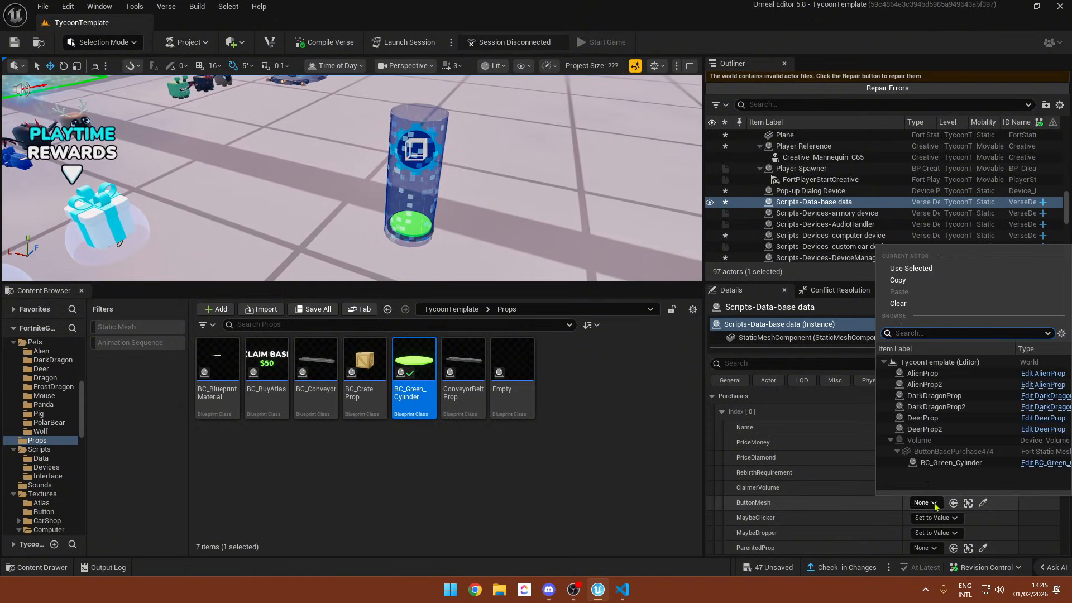
pyautogui.click(950, 463)
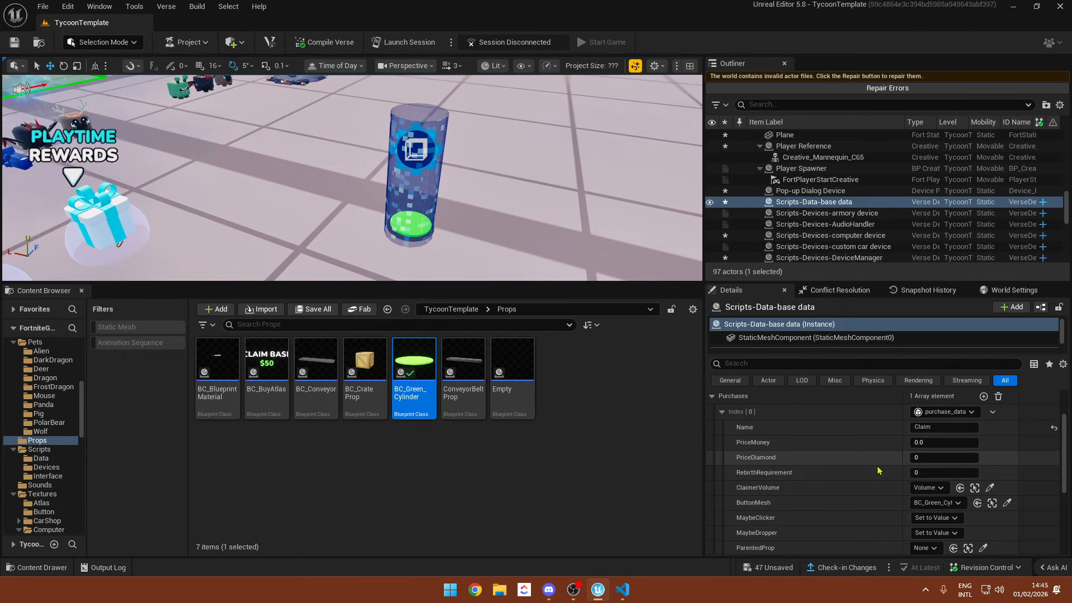
# - Place the Empty blueprint from the project's Props folder on the floor beside the claim button
pyautogui.scroll(-3, 878, 470)
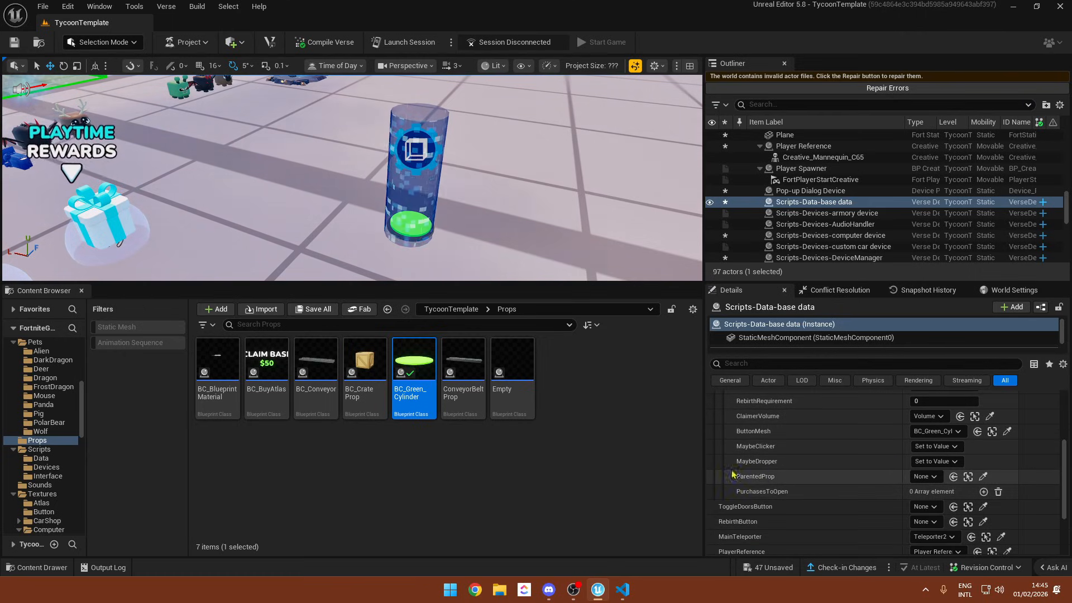
pyautogui.click(450, 309)
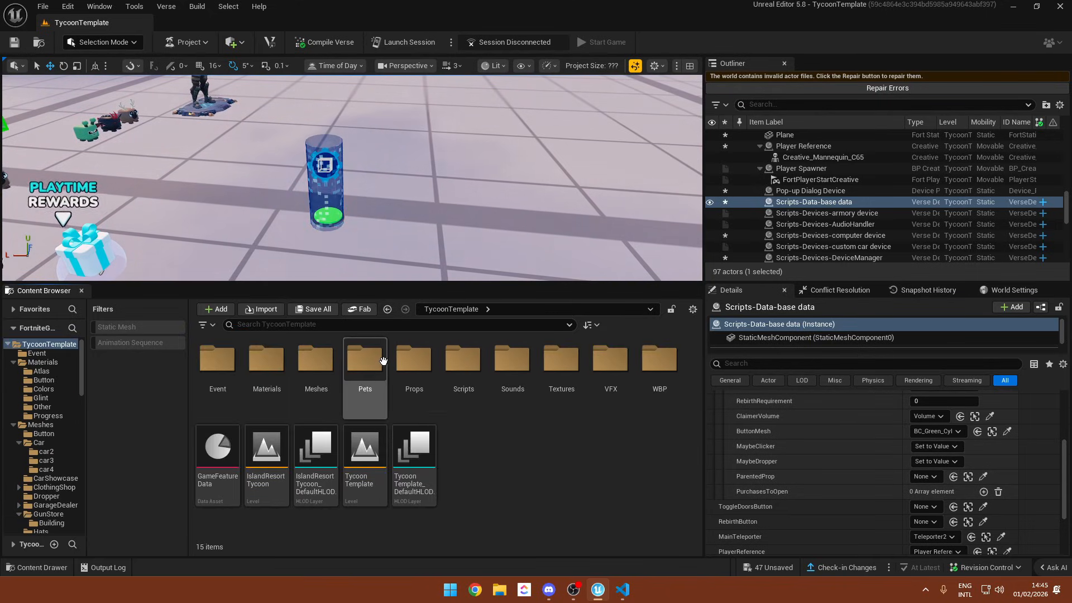
pyautogui.doubleClick(413, 360)
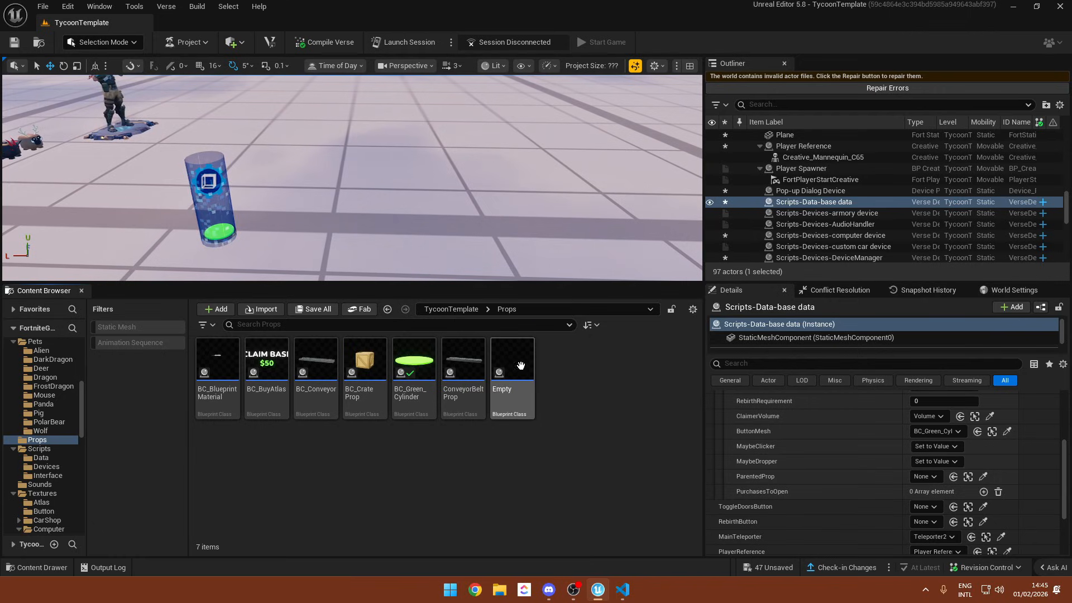
pyautogui.moveTo(520, 366); pyautogui.dragTo(431, 180)
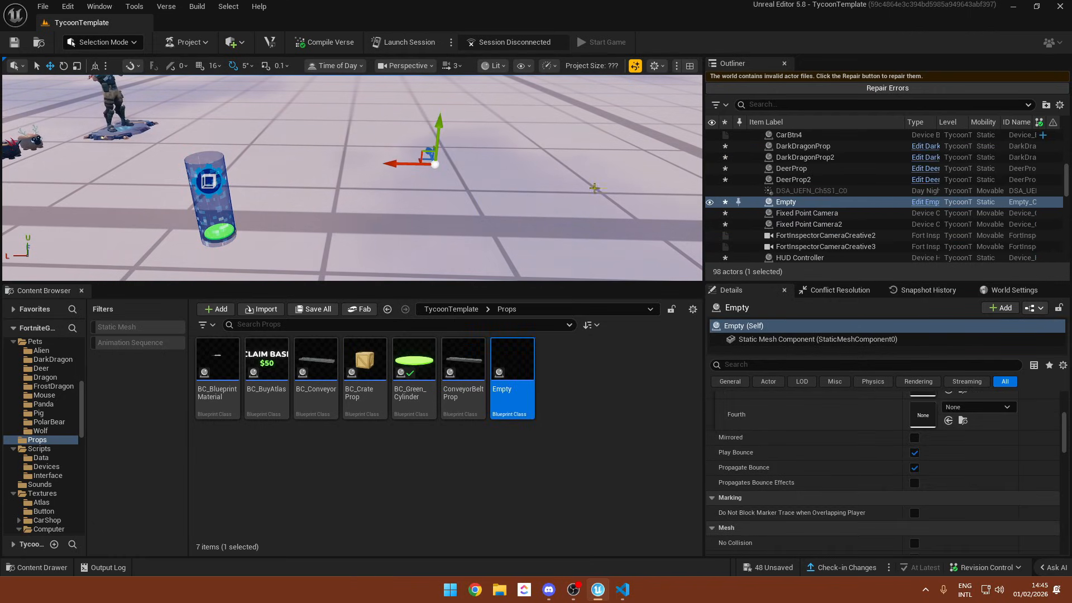
pyautogui.moveTo(519, 196); pyautogui.dragTo(550, 196, button='right')
# - Open the Battlewood Boulevard folder inside the Fortnite content's Props folder
pyautogui.hotkey('alt', 'Left')
pyautogui.hotkey('alt', 'Left')
pyautogui.scroll(-3, 36, 430)
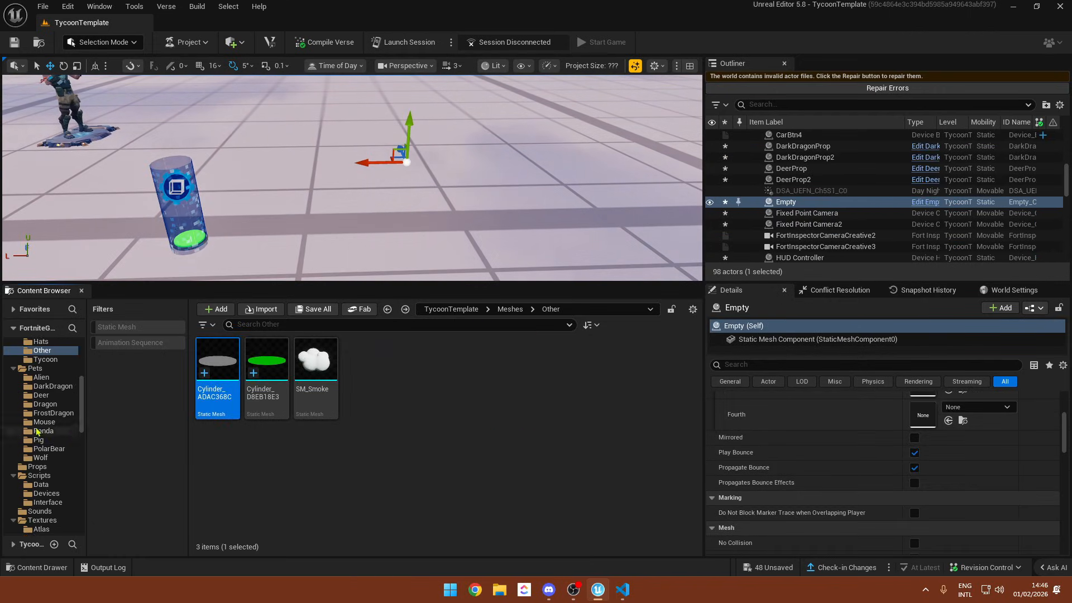
pyautogui.moveTo(81, 402); pyautogui.dragTo(81, 504)
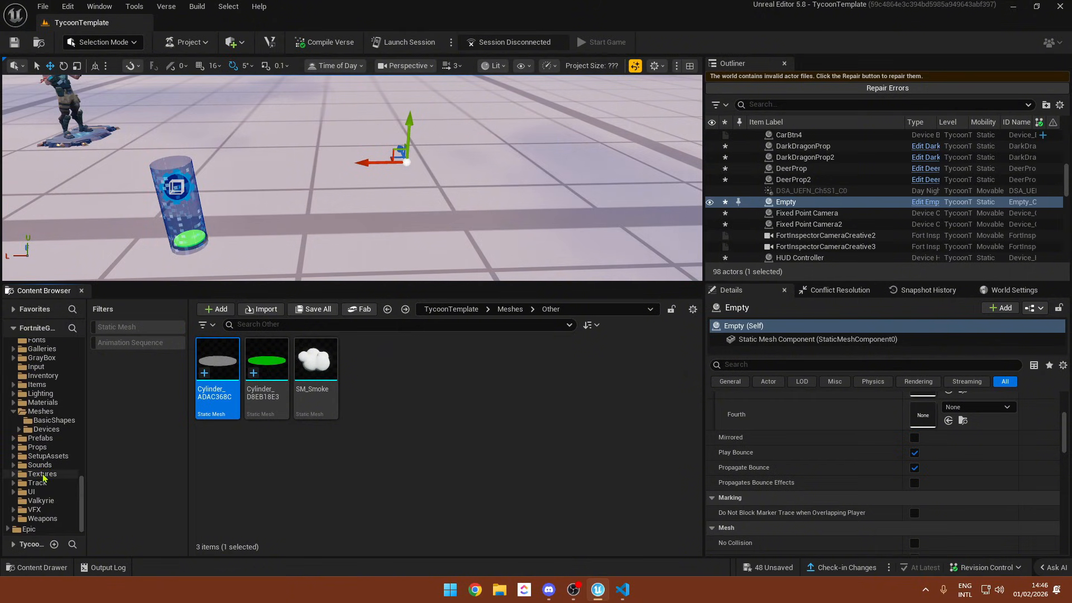
pyautogui.click(29, 529)
pyautogui.scroll(5, 67, 398)
pyautogui.click(61, 397)
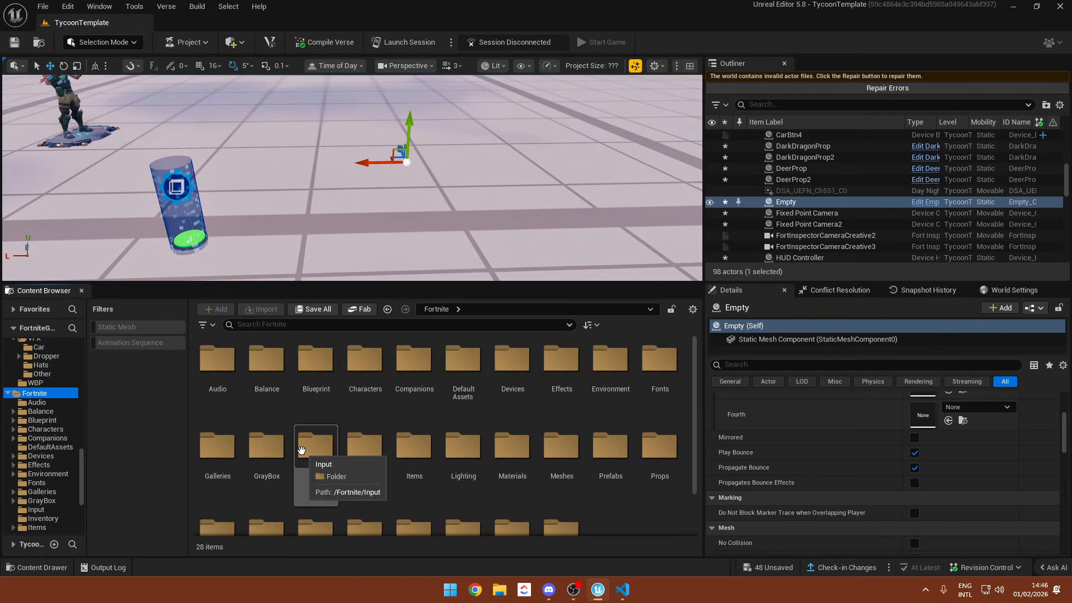
pyautogui.scroll(-2, 363, 446)
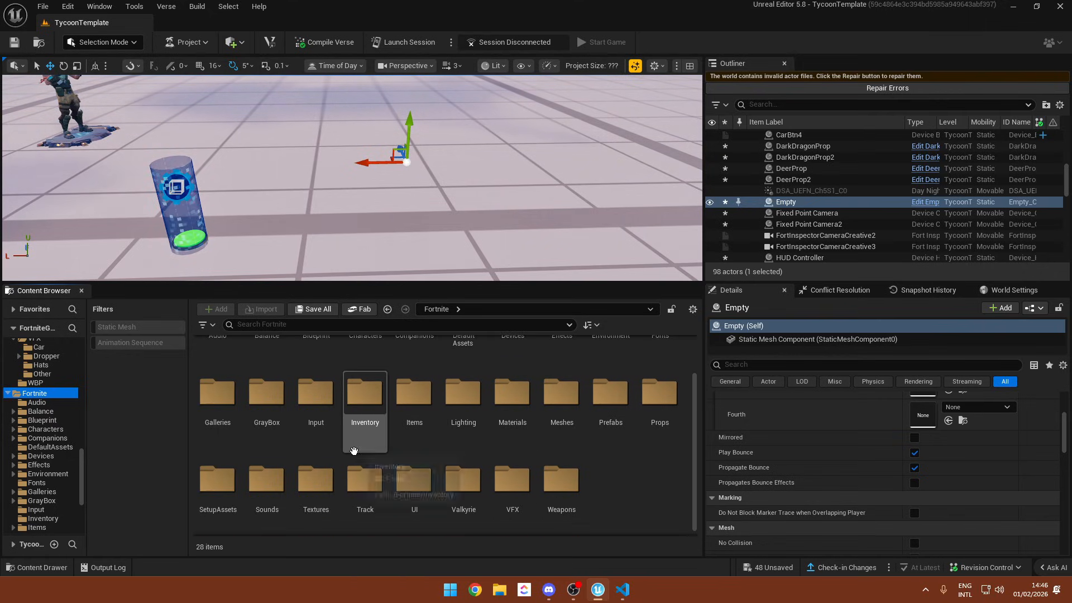
pyautogui.click(240, 402)
pyautogui.scroll(2, 258, 390)
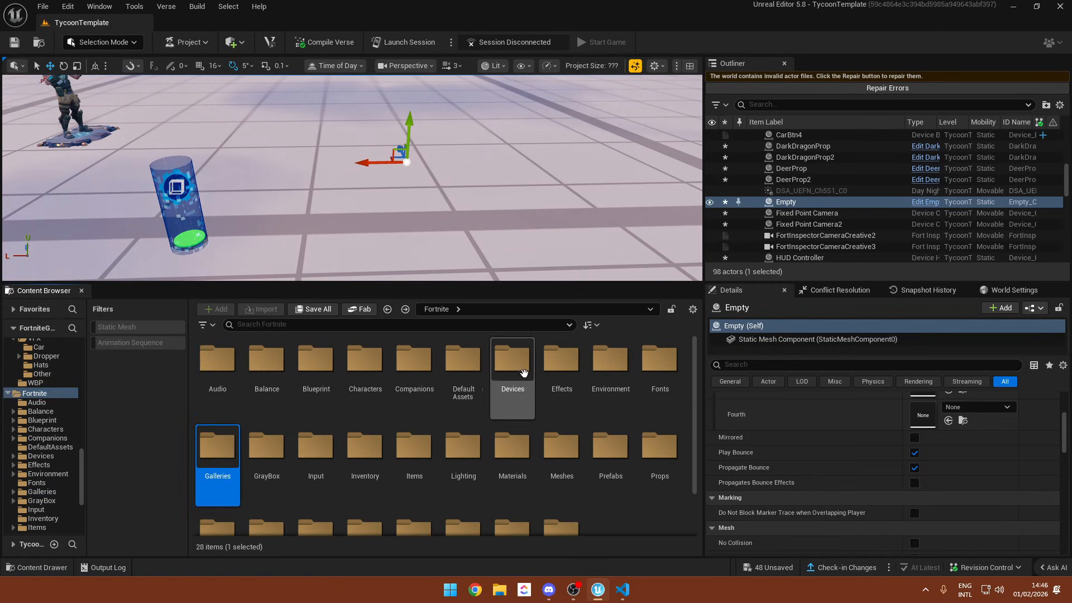
pyautogui.doubleClick(656, 371)
pyautogui.click(316, 372)
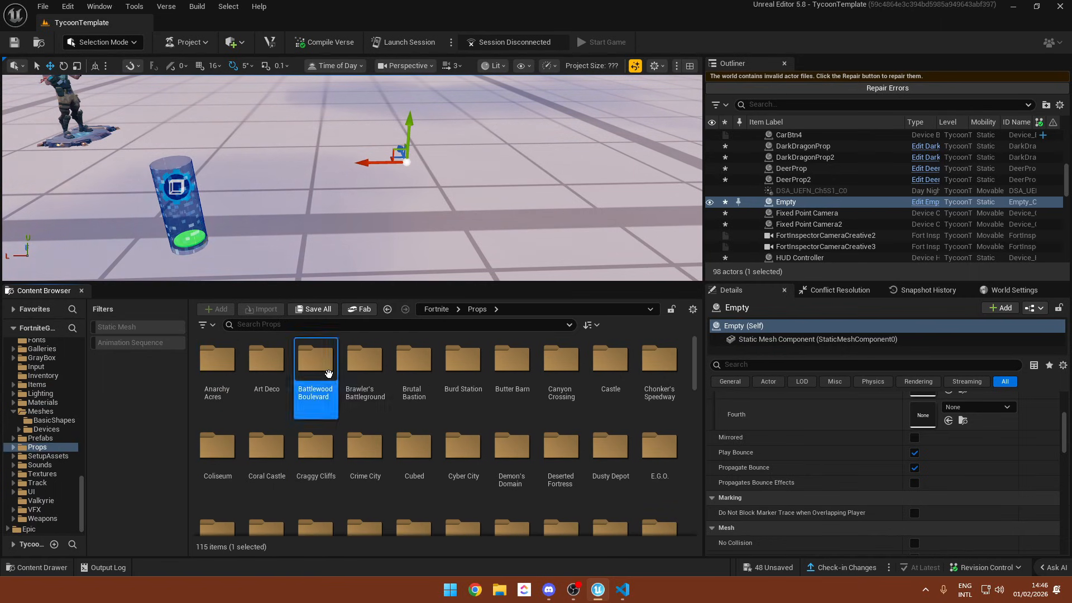
pyautogui.doubleClick(328, 373)
pyautogui.click(660, 368)
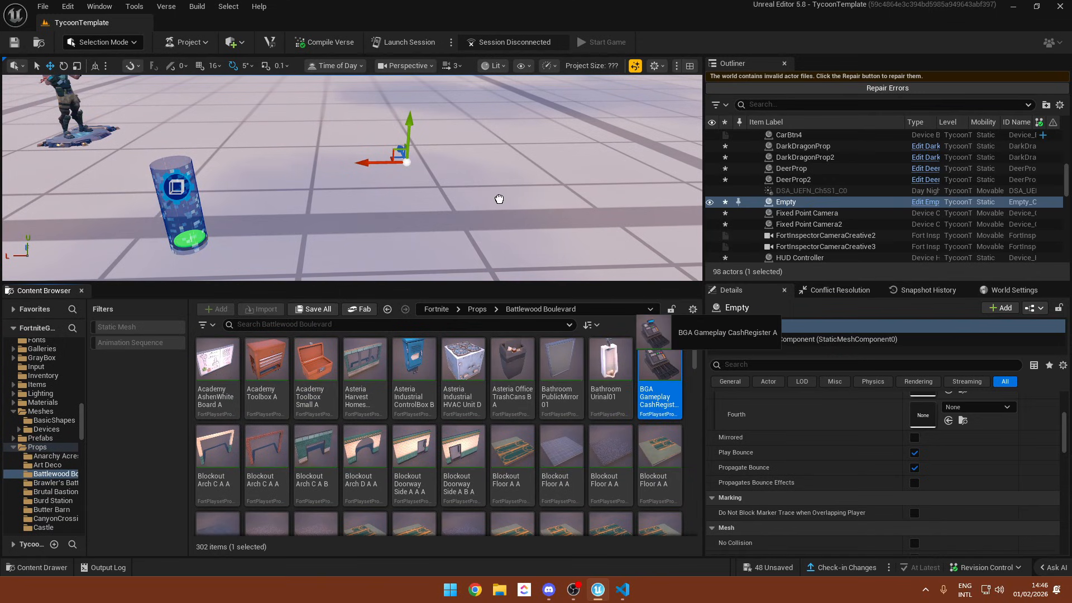
pyautogui.moveTo(499, 199); pyautogui.dragTo(496, 211)
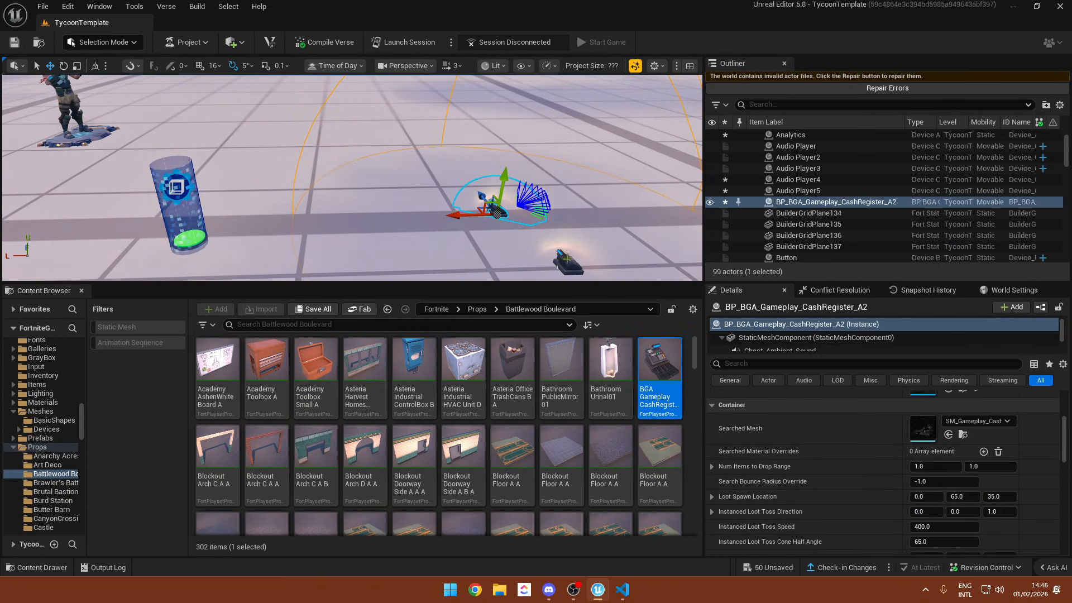
pyautogui.hotkey('ctrl', 'z')
pyautogui.hotkey('ctrl', 'z')
pyautogui.press('f')
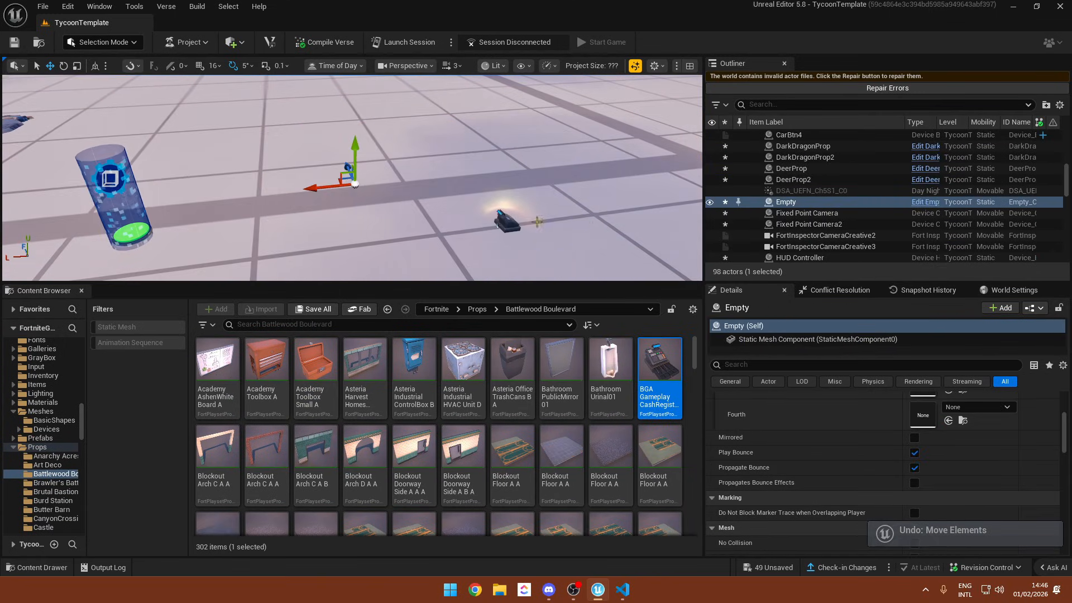
pyautogui.click(497, 225)
pyautogui.press('Delete')
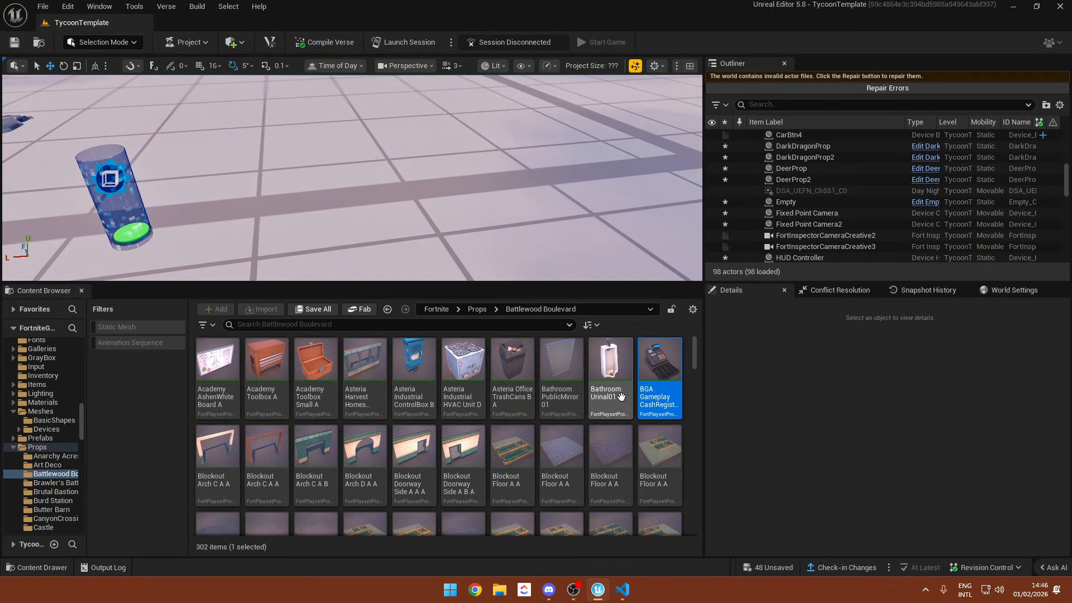
# - Place the Asteria Industrial HVAC Unit D and Bathroom PublicMirror 01 props on the floor near the Empty prop
pyautogui.moveTo(439, 373); pyautogui.dragTo(413, 167)
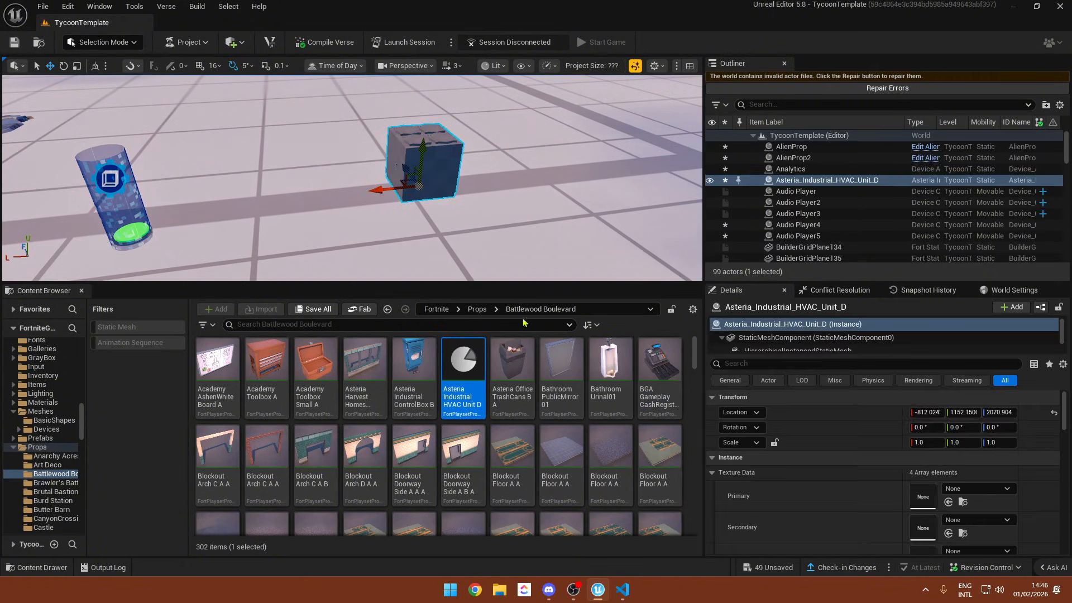
pyautogui.moveTo(561, 363); pyautogui.dragTo(313, 152)
# - Attach the HVAC unit and the bathroom mirror to the Empty prop
pyautogui.moveTo(494, 174)
pyautogui.mouseDown(button='right')
pyautogui.moveTo(486, 134)
pyautogui.moveTo(494, 167)
pyautogui.mouseUp(button='right')
pyautogui.press('w')
pyautogui.click(494, 174)
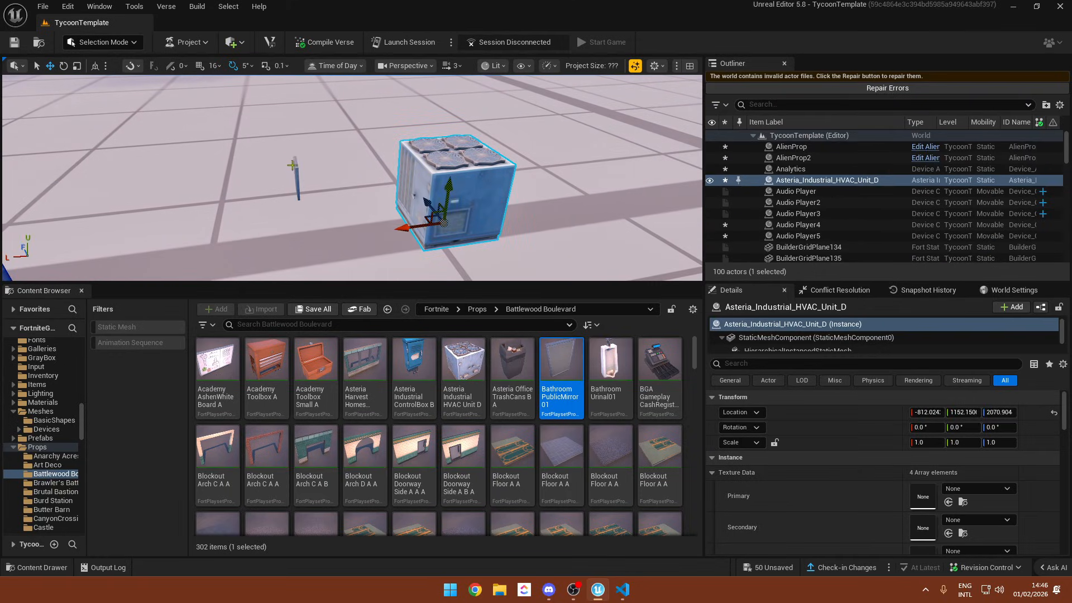
pyautogui.keyDown('ctrl'); pyautogui.click(291, 165); pyautogui.keyUp('ctrl')
pyautogui.rightClick(293, 166)
pyautogui.moveTo(340, 444)
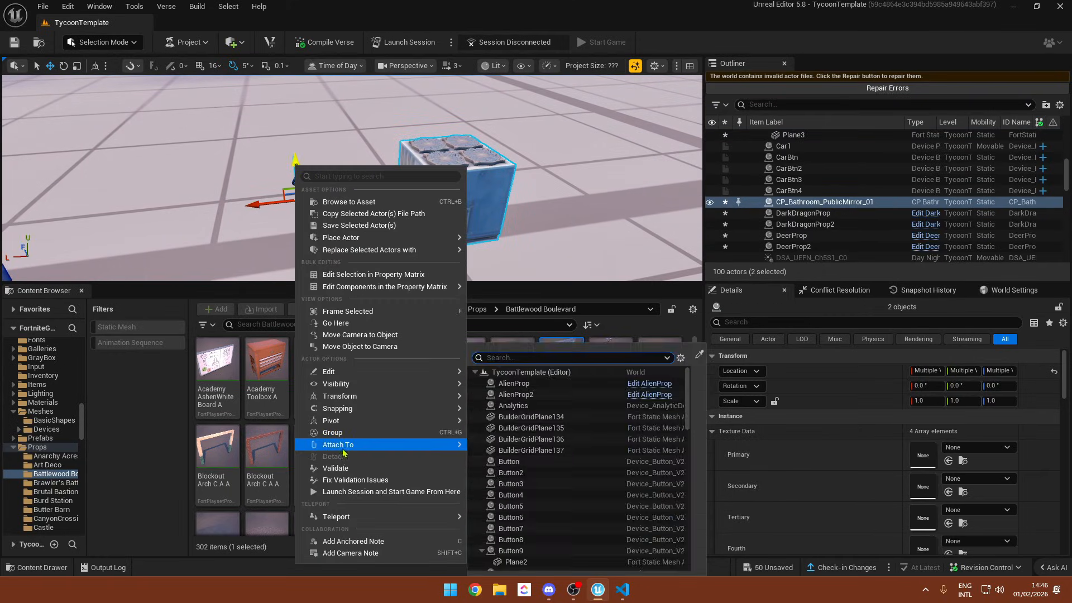
pyautogui.write('empty')
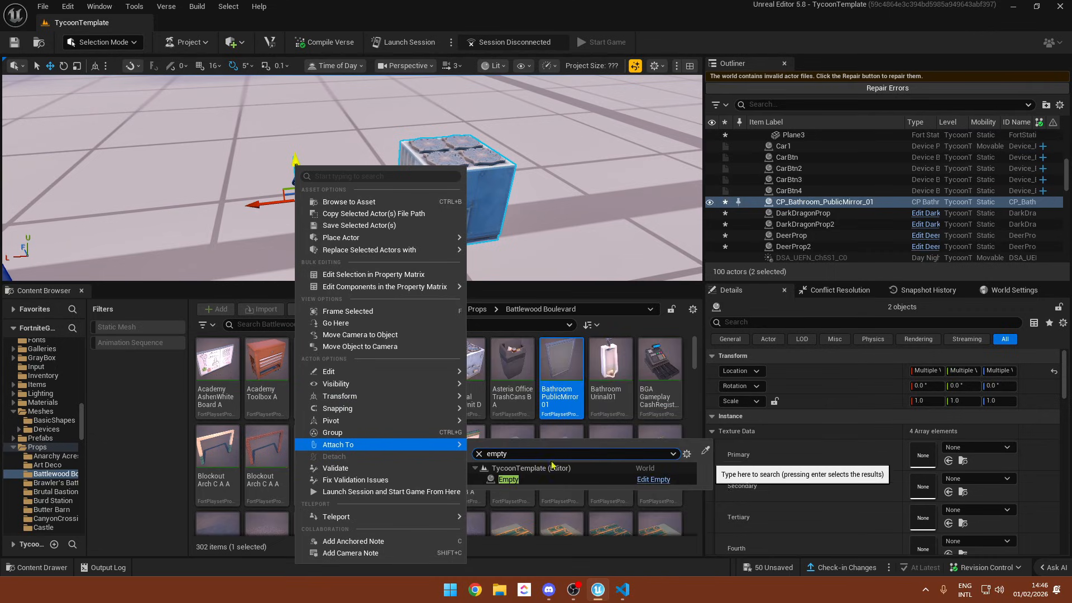
pyautogui.click(537, 481)
# - Rename the Empty parent prop as Parented0
pyautogui.doubleClick(815, 247)
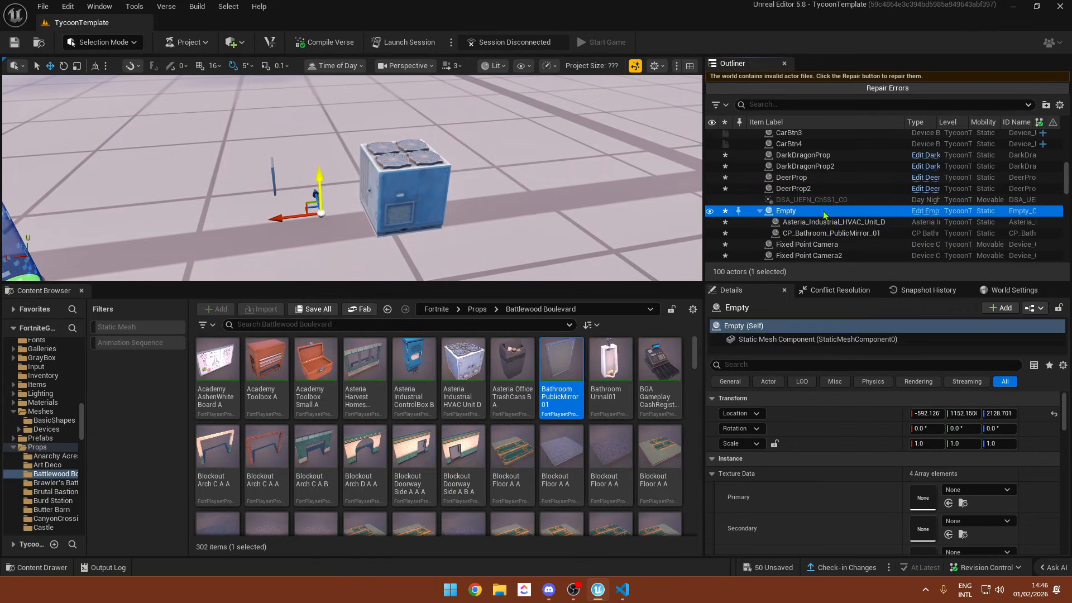
pyautogui.rightClick(805, 215)
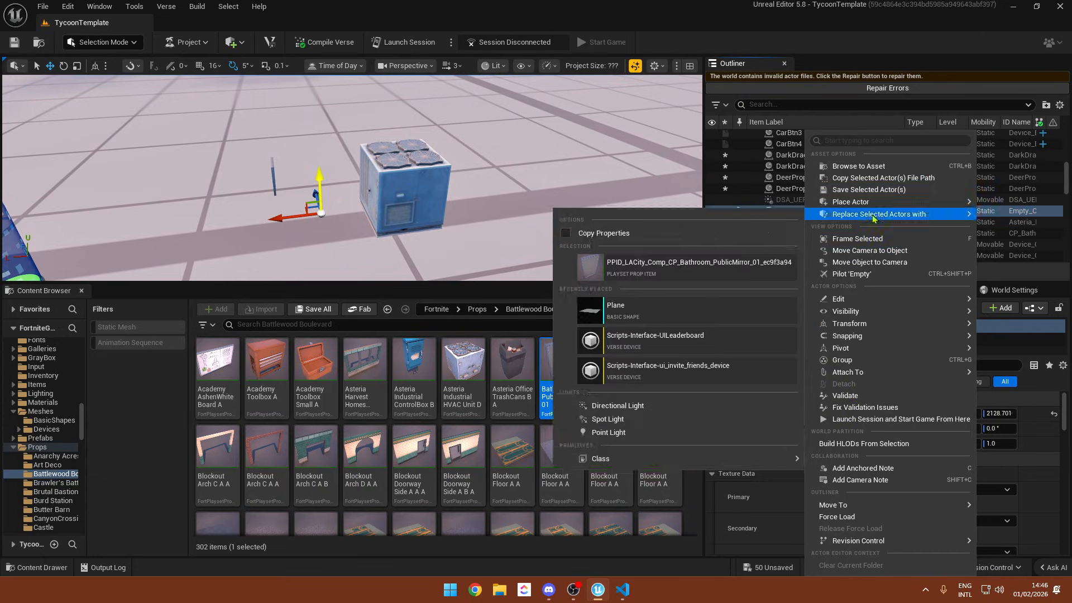
pyautogui.click(769, 213)
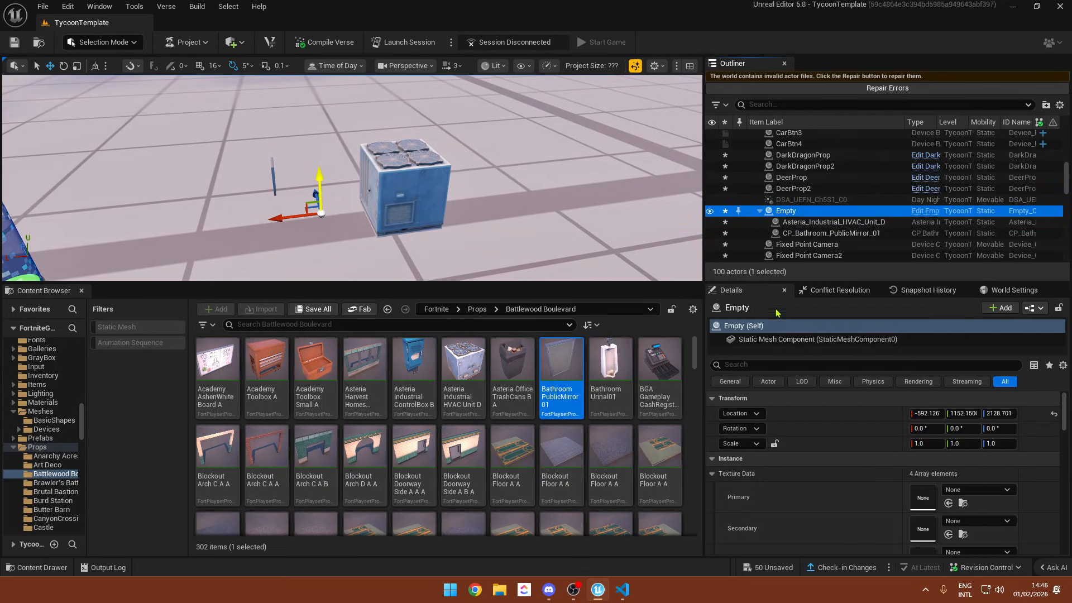
pyautogui.click(746, 309)
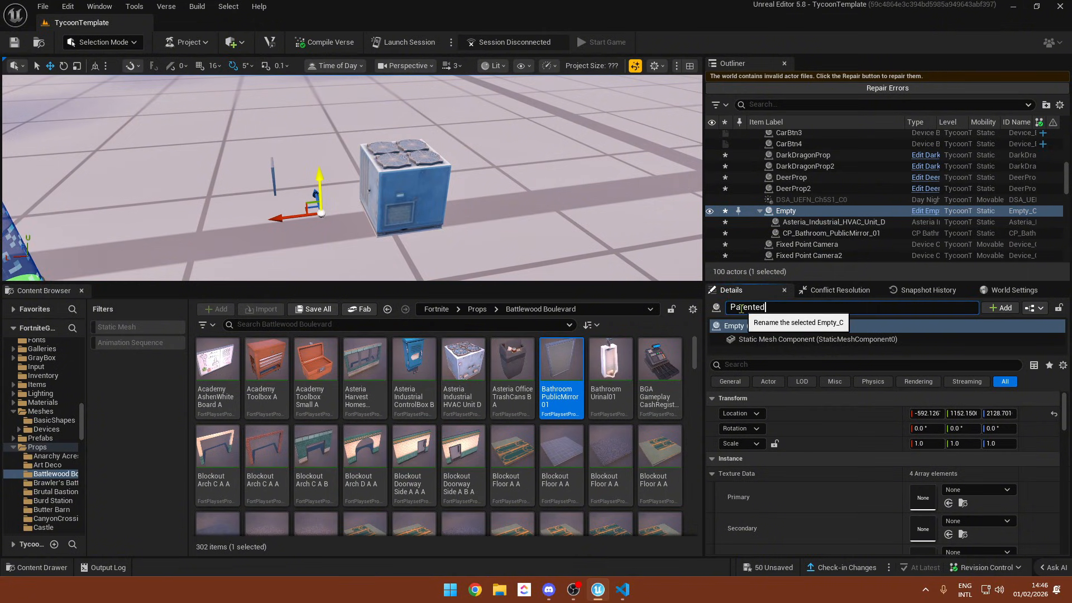
pyautogui.press('Return')
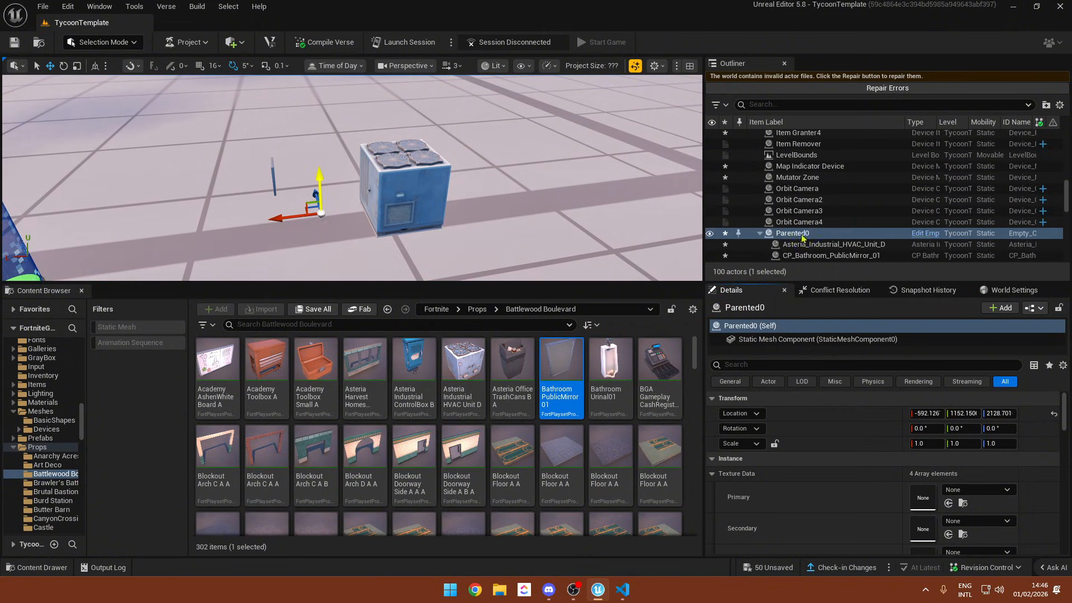
# - Try moving Parented0 with its attached props upward, undoing each trial move
pyautogui.scroll(-2, 804, 200)
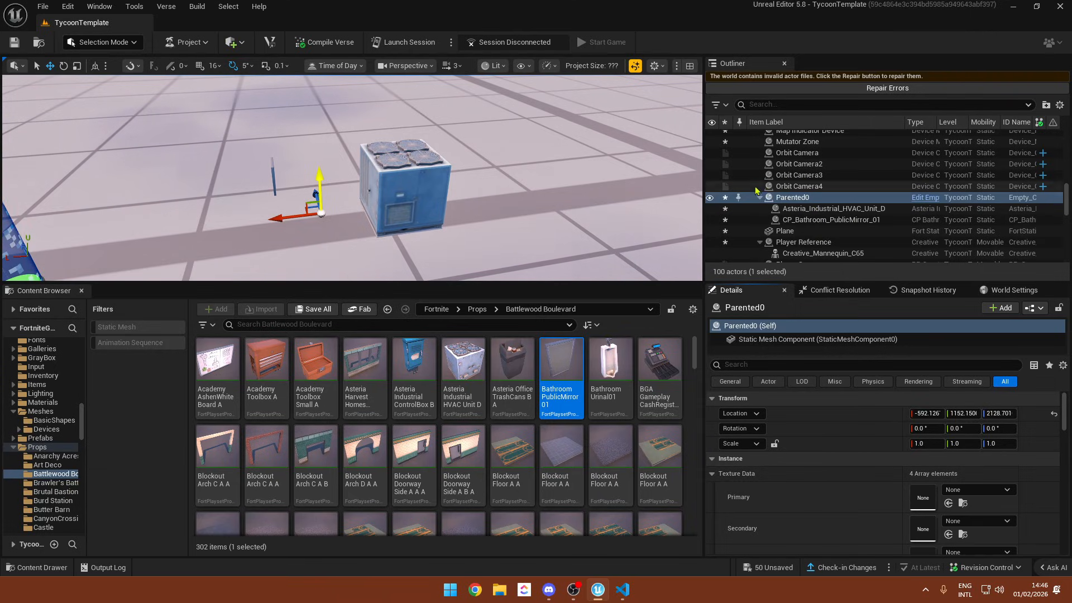
pyautogui.moveTo(545, 171); pyautogui.dragTo(430, 188, button='right')
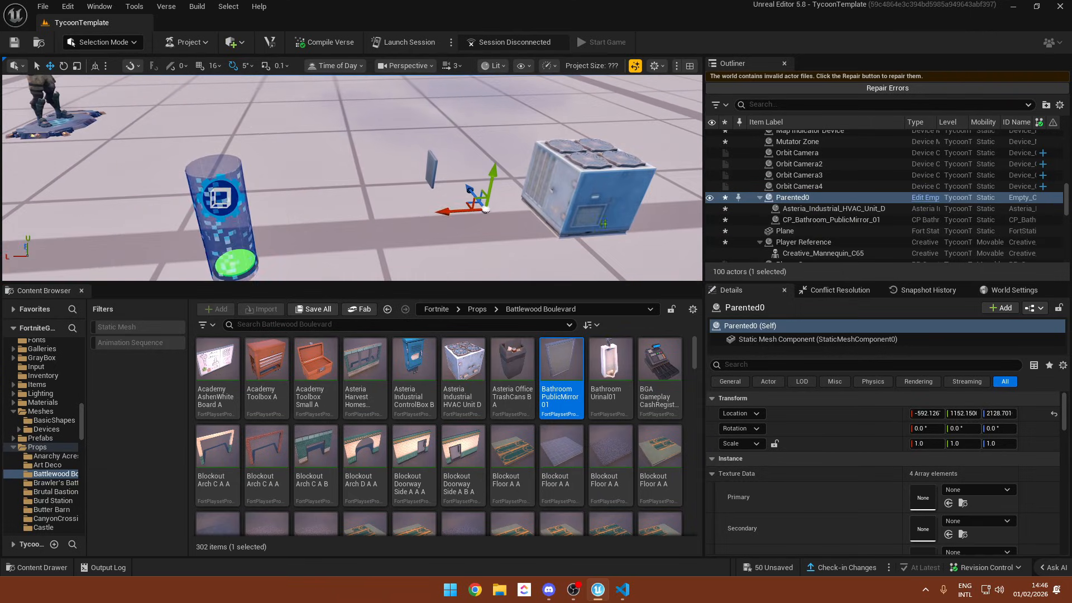
pyautogui.moveTo(493, 170); pyautogui.dragTo(510, 166)
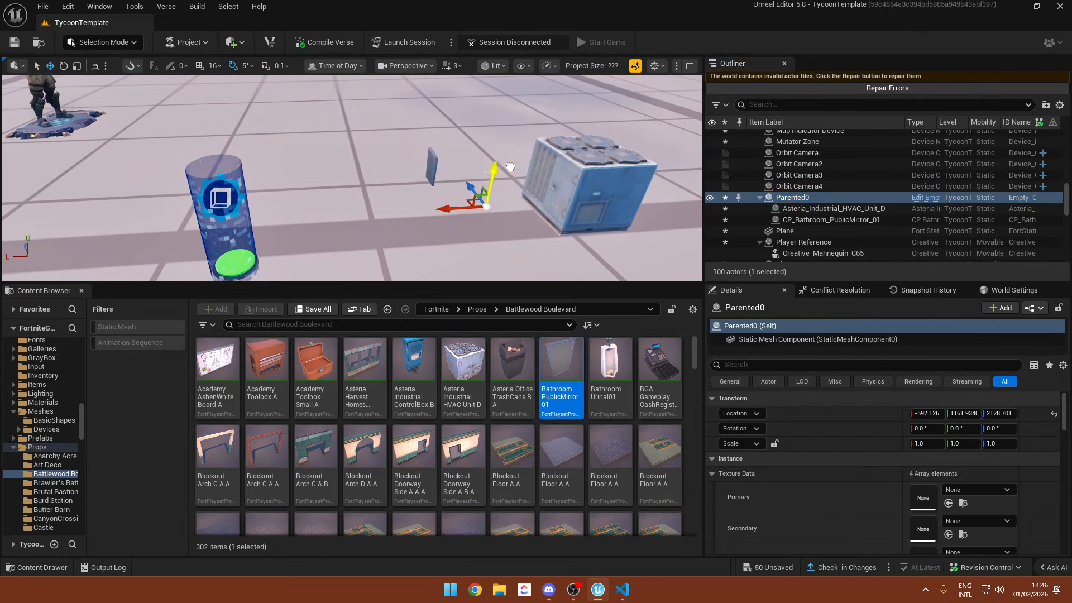
pyautogui.hotkey('ctrl', 'z')
pyautogui.moveTo(531, 163)
pyautogui.mouseDown(button='right')
pyautogui.moveTo(580, 164)
pyautogui.moveTo(532, 164)
pyautogui.mouseUp(button='right')
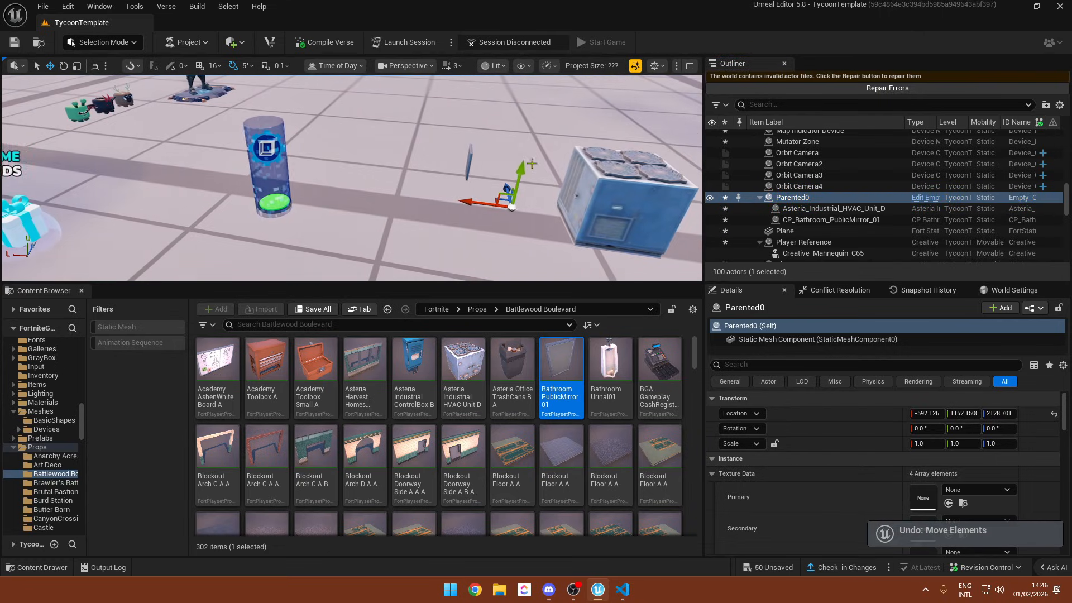
pyautogui.moveTo(522, 170)
pyautogui.mouseDown()
pyautogui.moveTo(510, 210)
pyautogui.moveTo(526, 154)
pyautogui.mouseUp()
pyautogui.hotkey('ctrl', 'z')
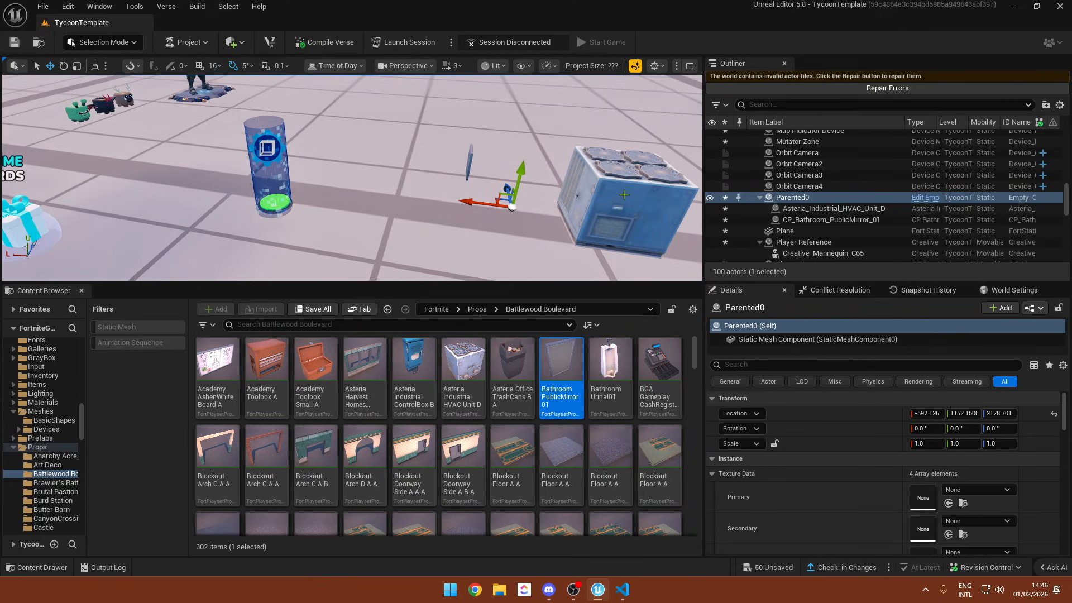
pyautogui.moveTo(624, 195); pyautogui.dragTo(637, 170, button='right')
pyautogui.press('w')
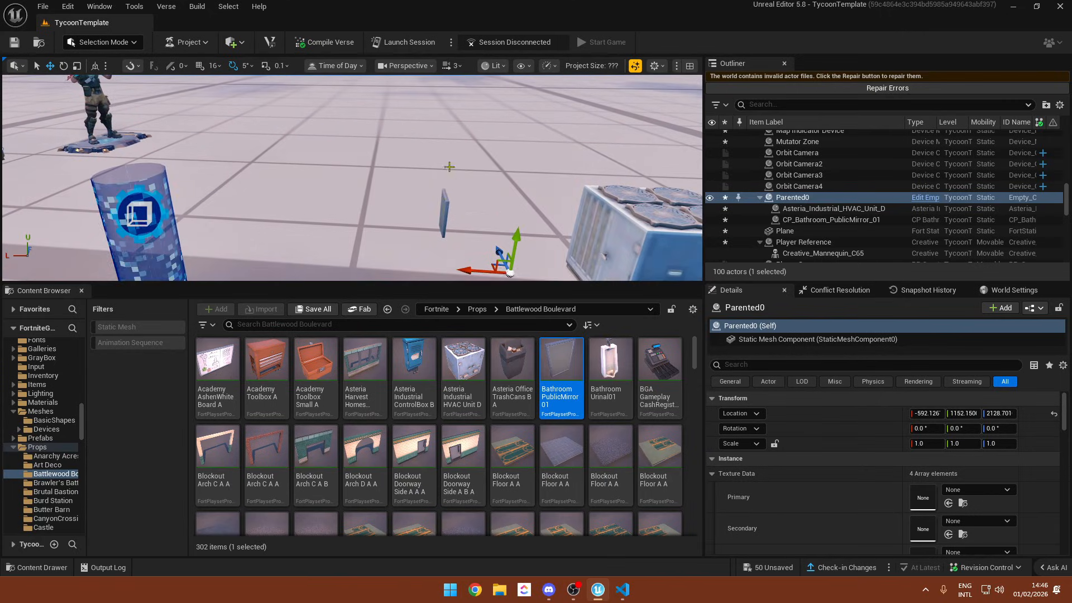
pyautogui.moveTo(449, 166); pyautogui.dragTo(545, 174, button='right')
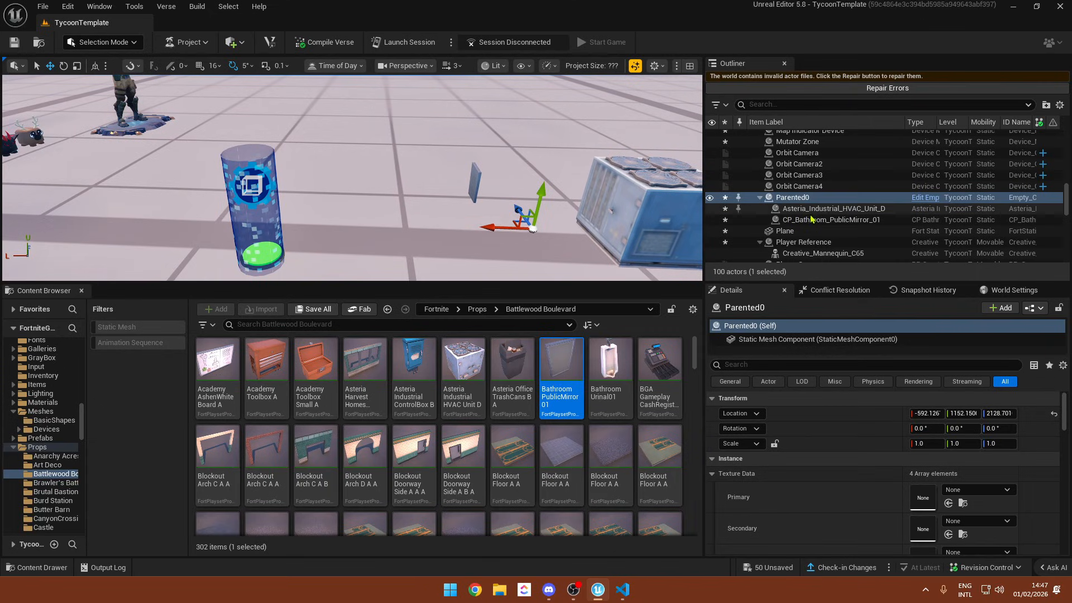
# - Create an Outliner folder named Base1 containing the Parented0 prop
pyautogui.keyDown('shift'); pyautogui.click(811, 217); pyautogui.keyUp('shift')
pyautogui.click(805, 201)
pyautogui.moveTo(565, 192); pyautogui.dragTo(574, 171, button='right')
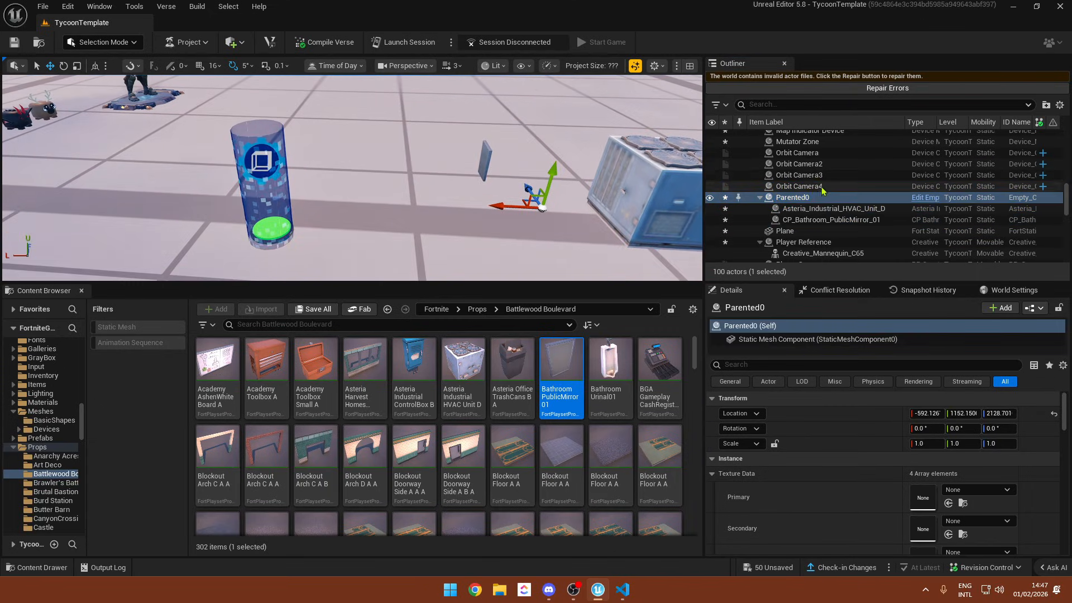
pyautogui.moveTo(1063, 194); pyautogui.dragTo(1065, 124)
pyautogui.click(1047, 105)
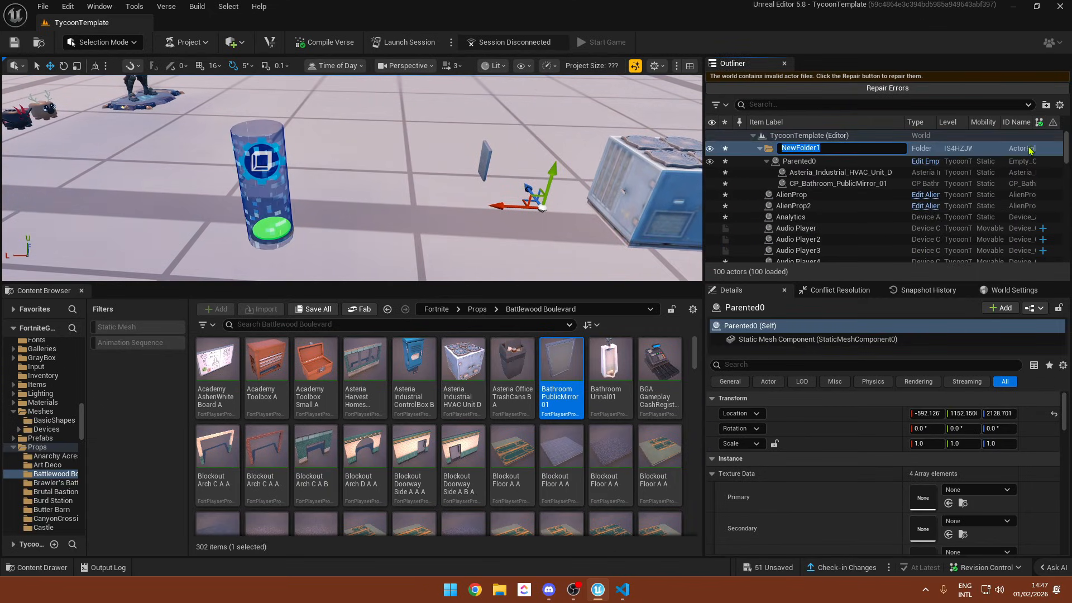
pyautogui.press('Return')
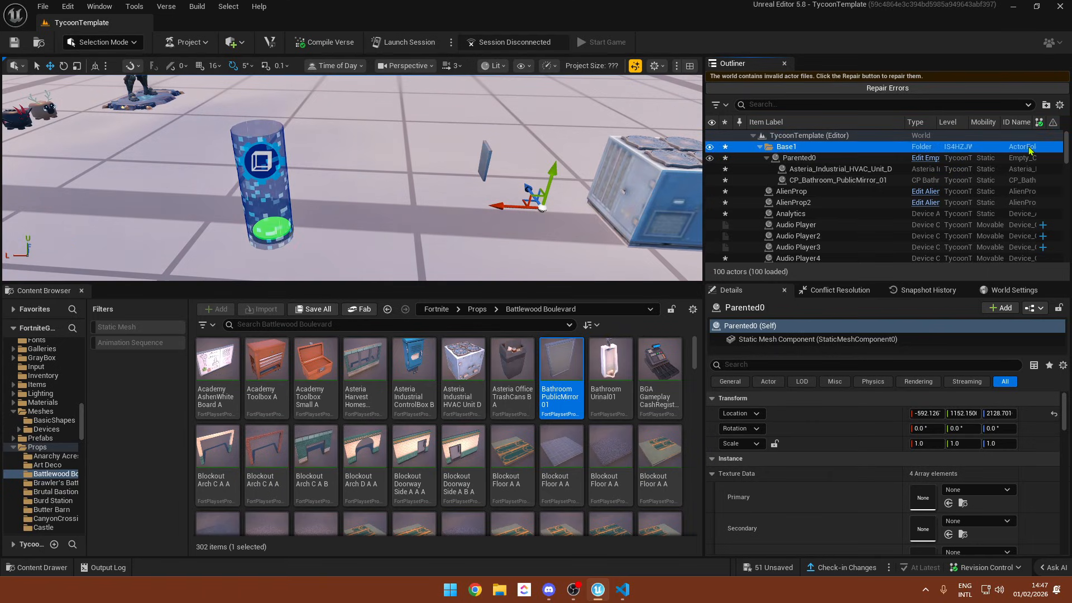
# - Create a Purchases subfolder inside the Base1 folder
pyautogui.rightClick(804, 148)
pyautogui.click(837, 151)
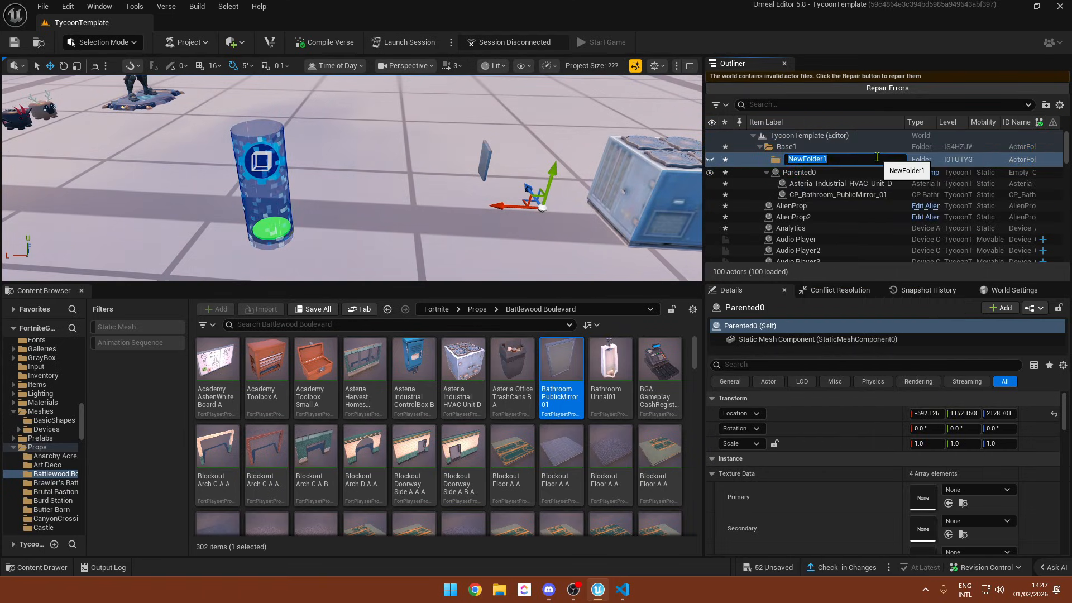
pyautogui.write('Purchases')
pyautogui.press('Return')
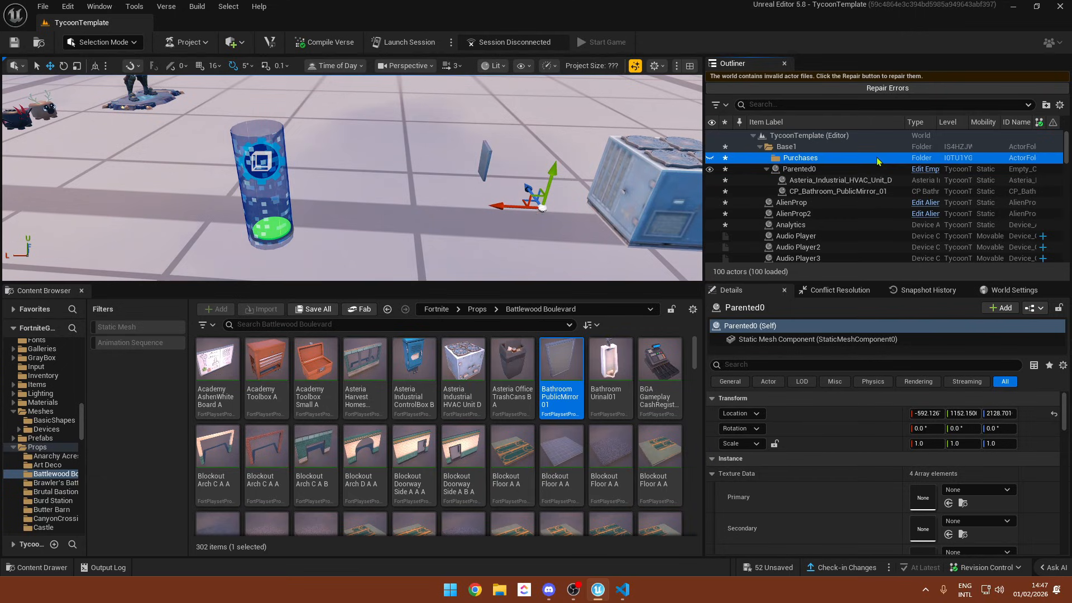
# - Create a subfolder named "Purchase0 -> Claim base" inside Purchases and move Parented0 with its attached props into it
pyautogui.rightClick(817, 162)
pyautogui.click(868, 163)
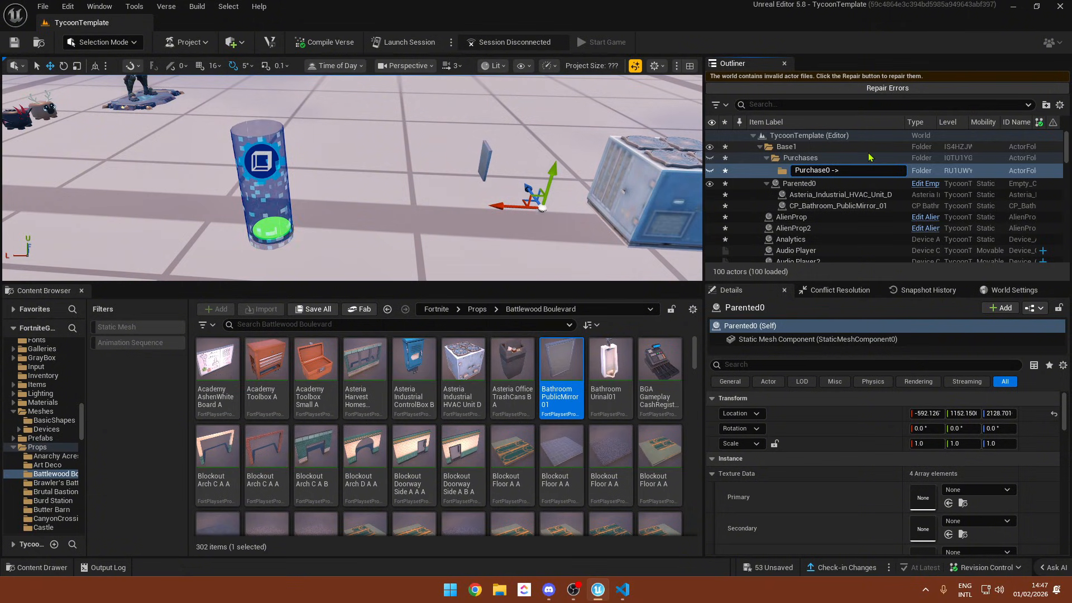
pyautogui.write('Purchase0 -> Claim ')
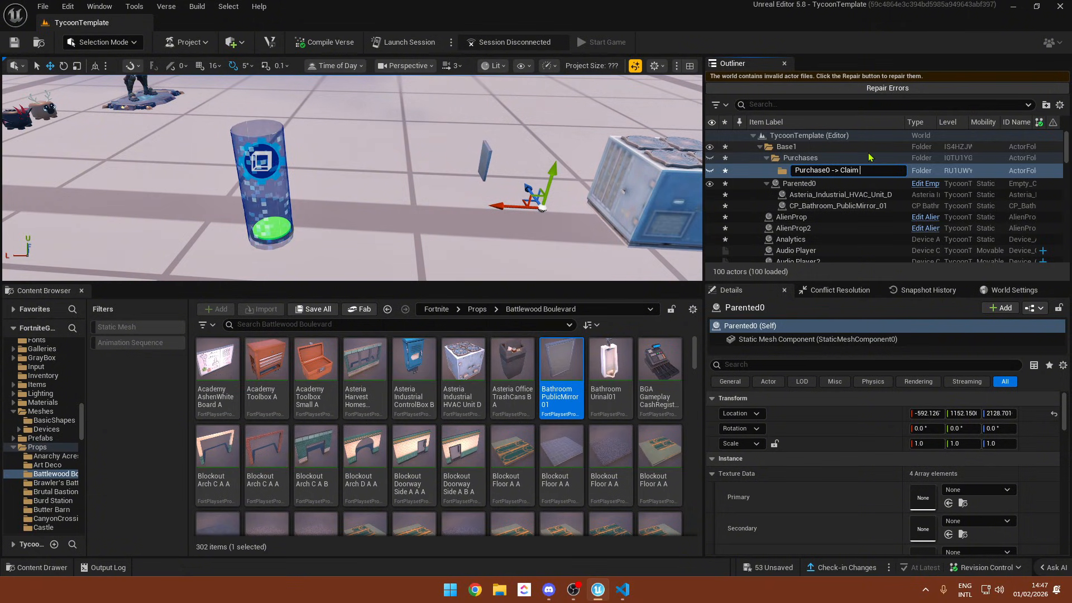
pyautogui.write('base')
pyautogui.press('Return')
pyautogui.moveTo(799, 180); pyautogui.dragTo(821, 170)
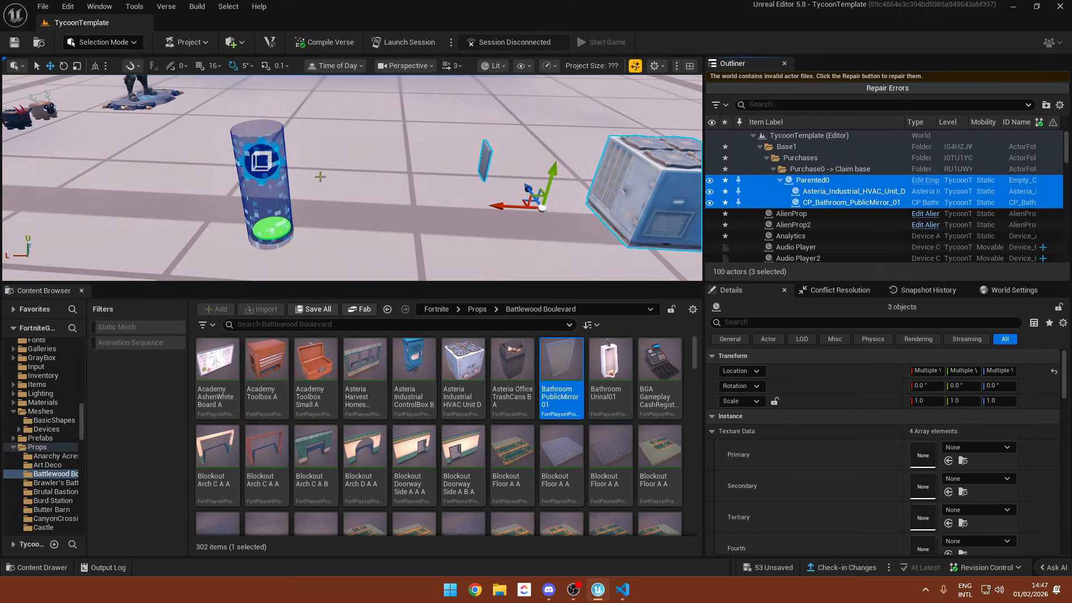
# - Move the Volume with its attached ButtonBasePurchase474 and BC_Green_Cylinder into the "Purchase0 -> Claim base" folder
pyautogui.click(262, 158)
pyautogui.keyDown('shift'); pyautogui.click(803, 224); pyautogui.keyUp('shift')
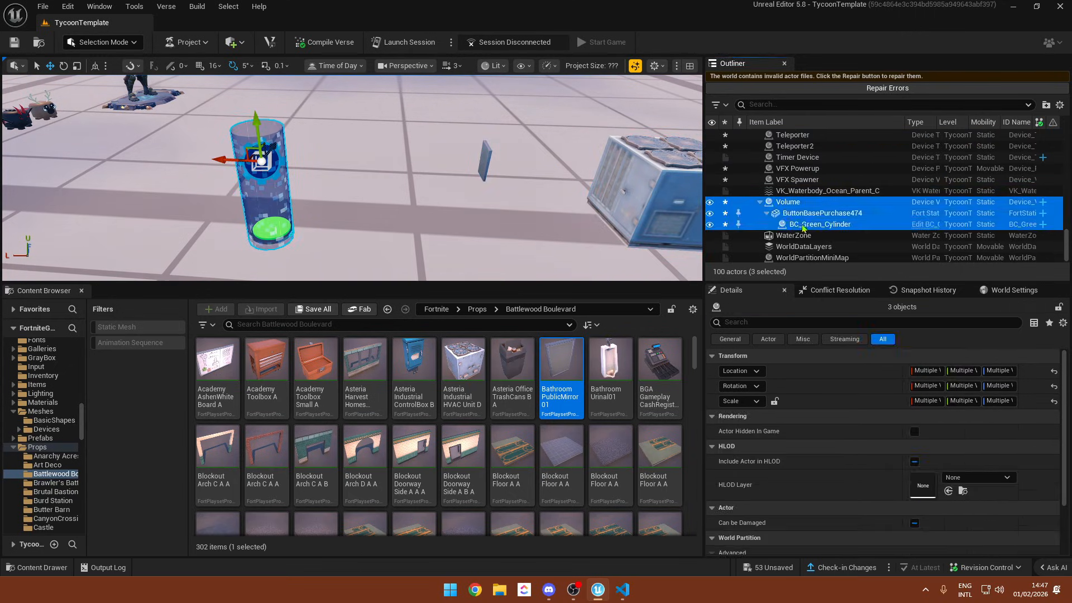
pyautogui.scroll(1, 829, 173)
pyautogui.moveTo(802, 209); pyautogui.dragTo(916, 177)
pyautogui.moveTo(826, 170); pyautogui.dragTo(827, 169)
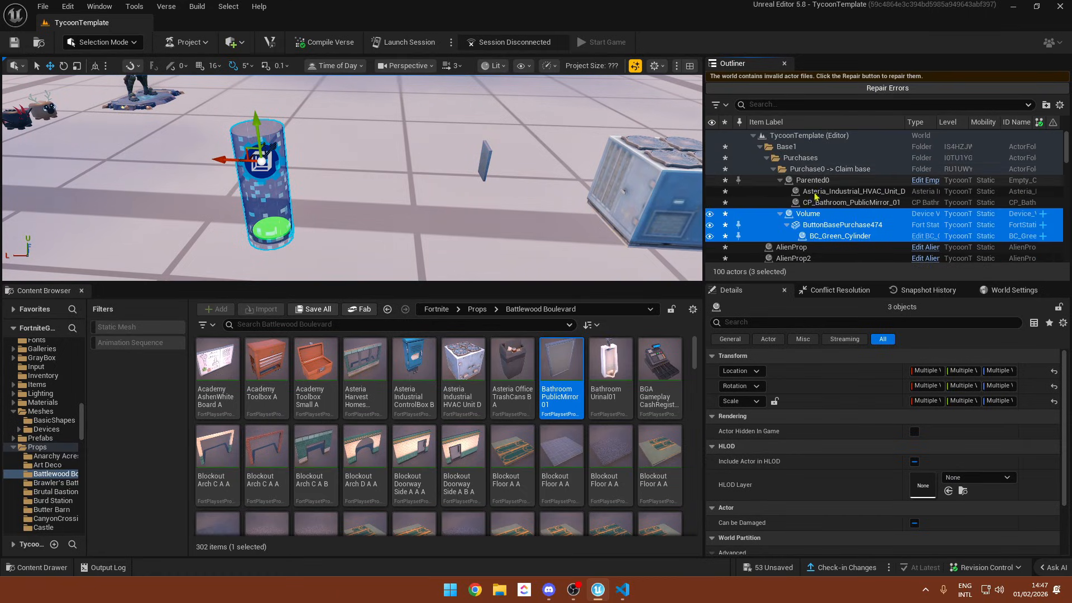
pyautogui.rightClick(828, 223)
pyautogui.moveTo(852, 551)
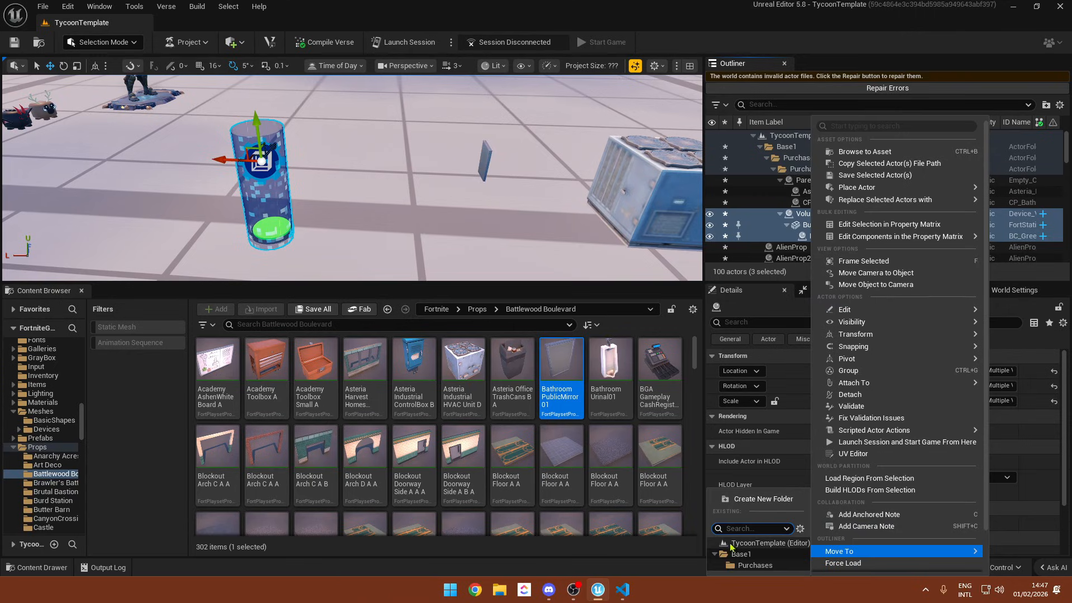
pyautogui.click(769, 191)
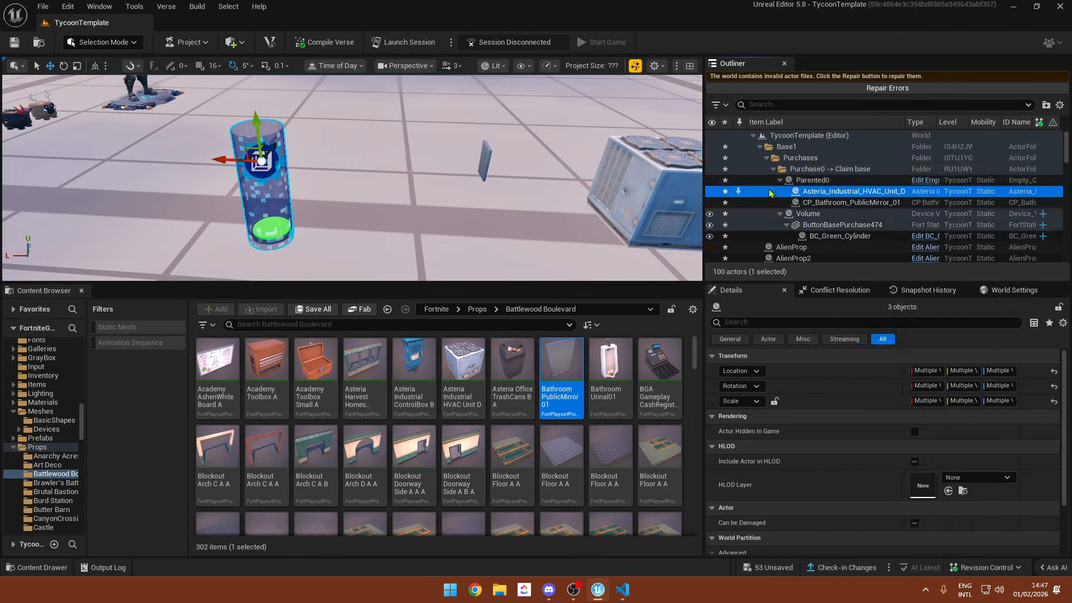
pyautogui.click(809, 214)
pyautogui.moveTo(516, 220); pyautogui.dragTo(442, 218, button='right')
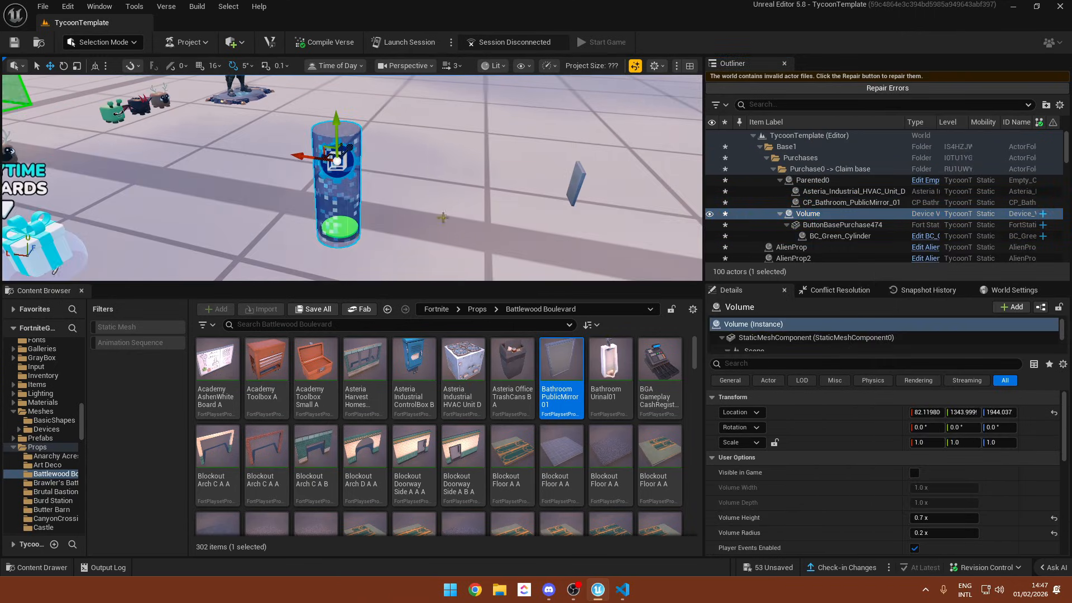
# - Browse to the TycoonTemplate project's Textures/Atlas folder
pyautogui.click(477, 309)
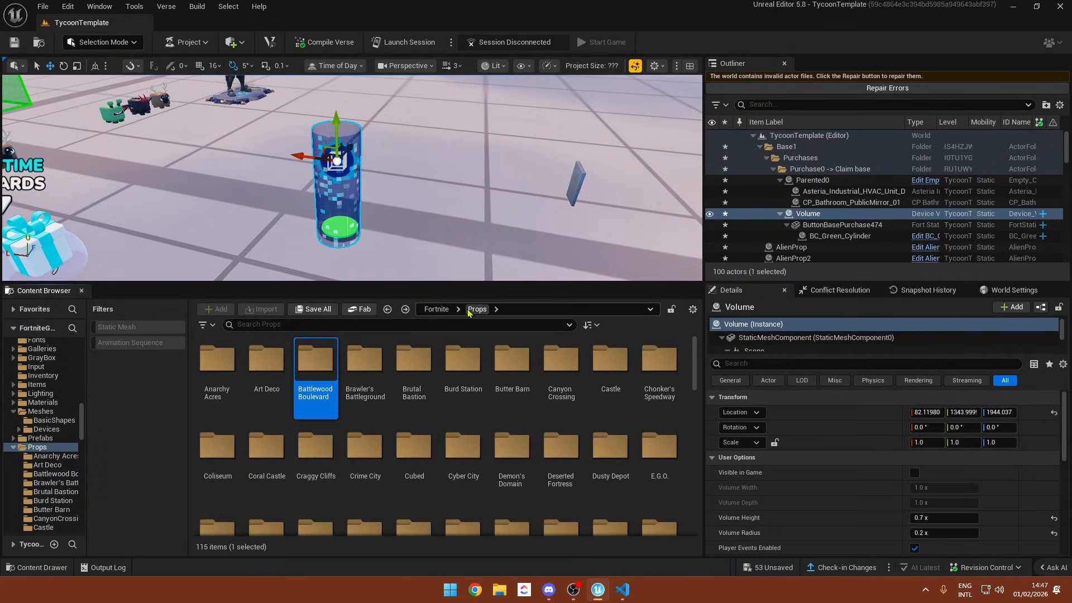
pyautogui.click(437, 309)
pyautogui.scroll(-5, 43, 363)
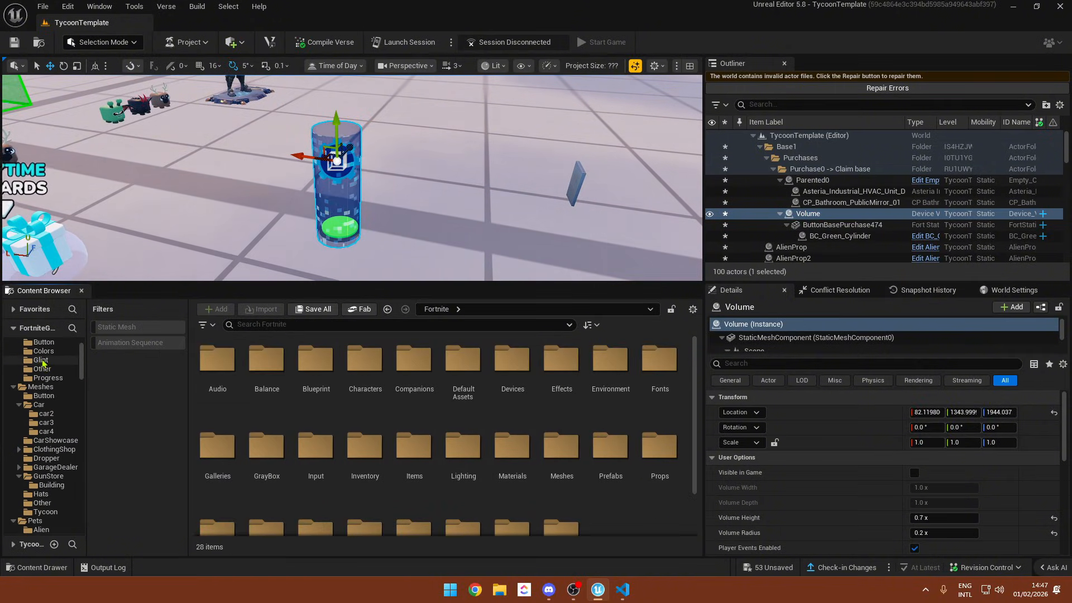
pyautogui.scroll(2, 43, 363)
pyautogui.click(49, 344)
pyautogui.click(557, 366)
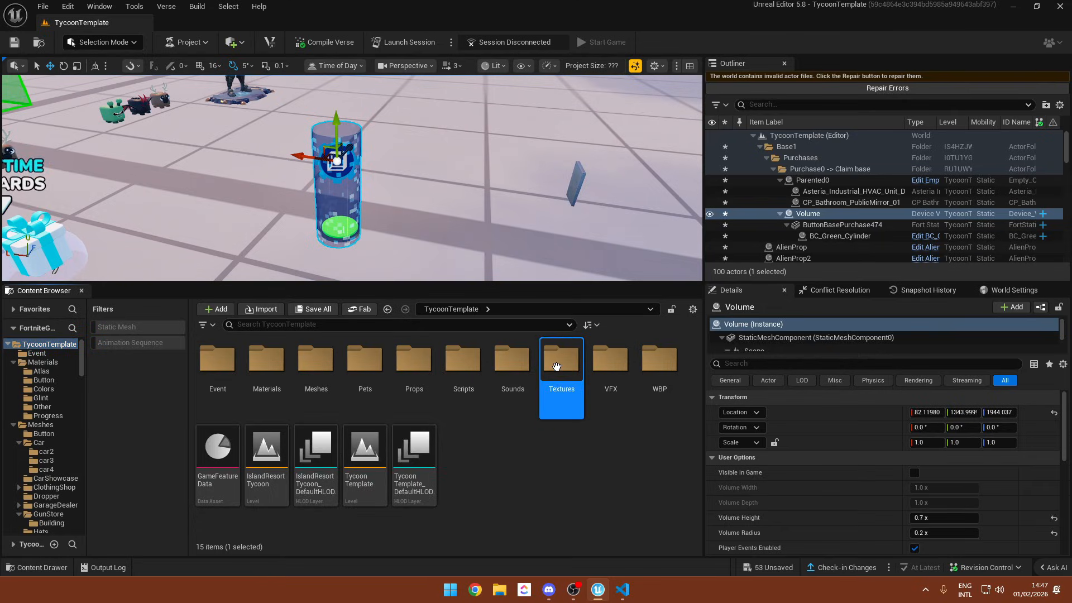
pyautogui.doubleClick(557, 366)
pyautogui.doubleClick(218, 357)
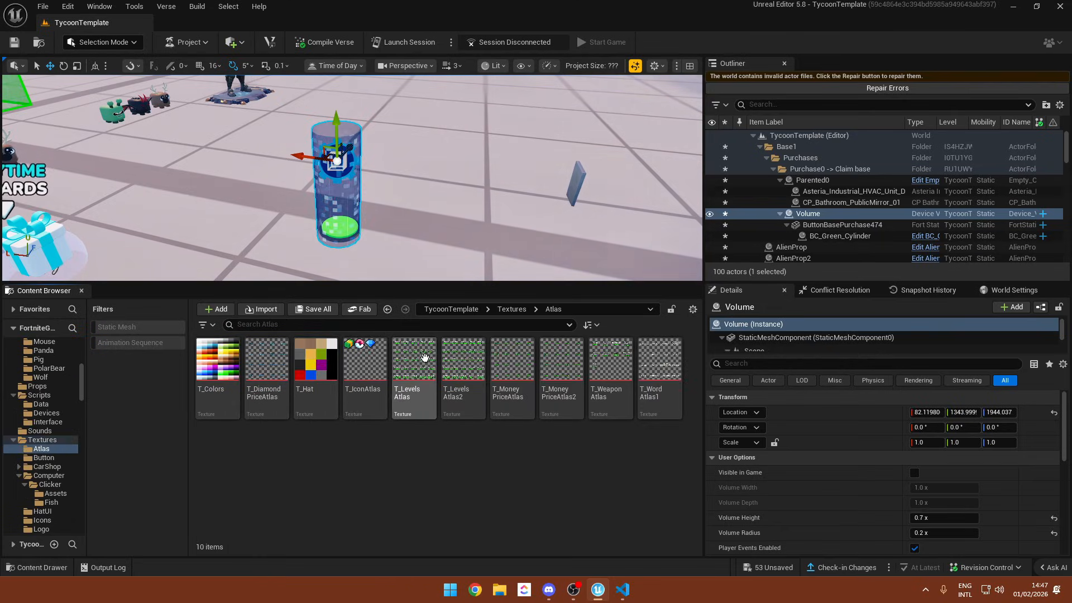
# - Examine the price labels in the T_MoneyPriceAtlas and T_MoneyPriceAtlas2 textures
pyautogui.doubleClick(512, 368)
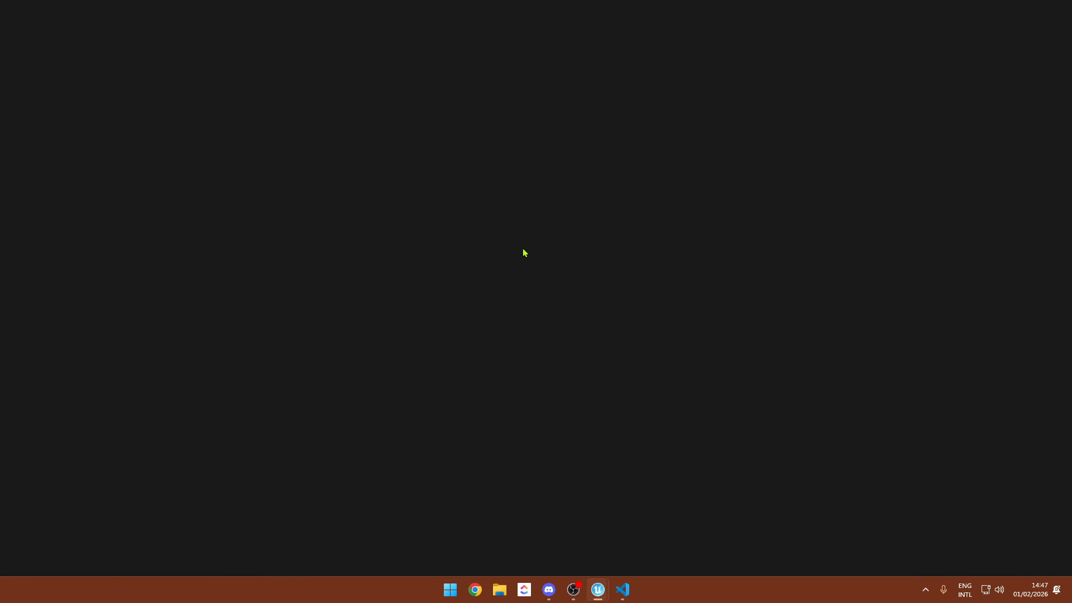
pyautogui.scroll(-5, 228, 139)
pyautogui.scroll(5, 343, 138)
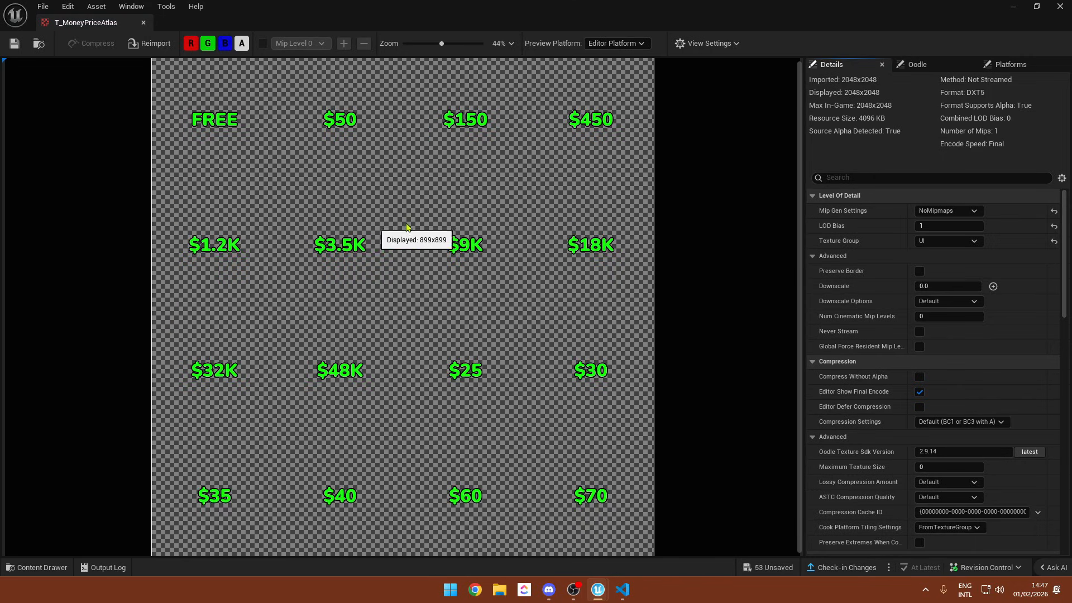
pyautogui.doubleClick(556, 414)
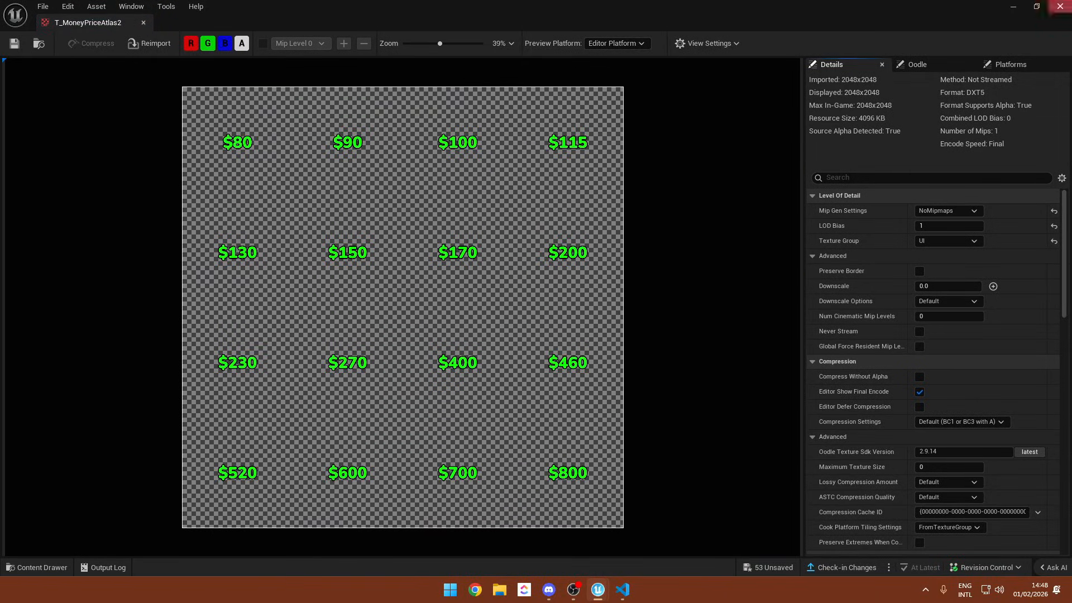
pyautogui.click(1060, 6)
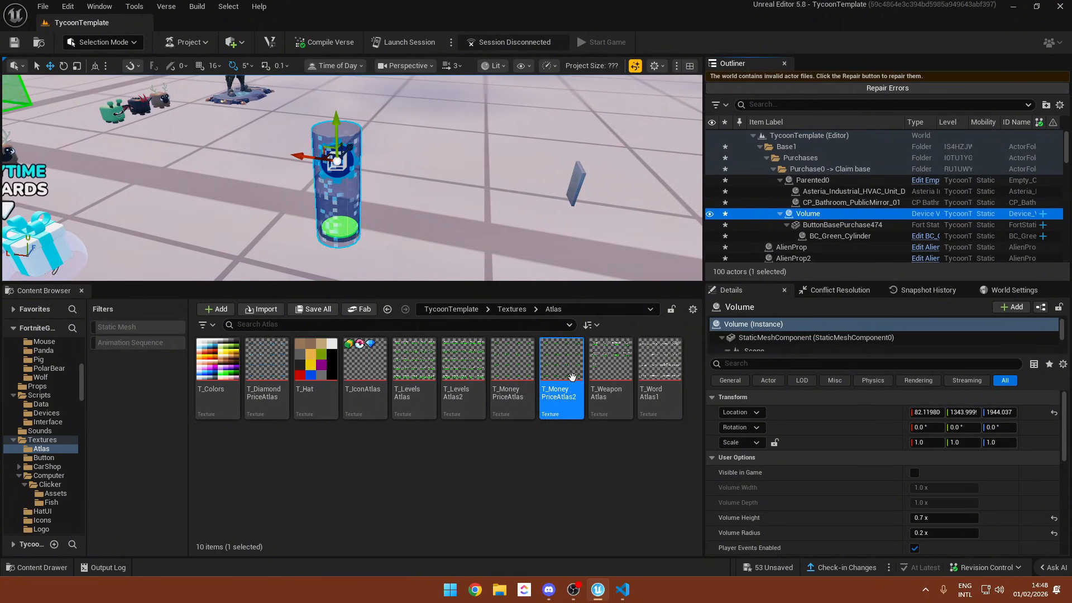
# - Review the compression options available for the T_MoneyPriceAtlas2 texture without choosing a different one
pyautogui.moveTo(594, 390)
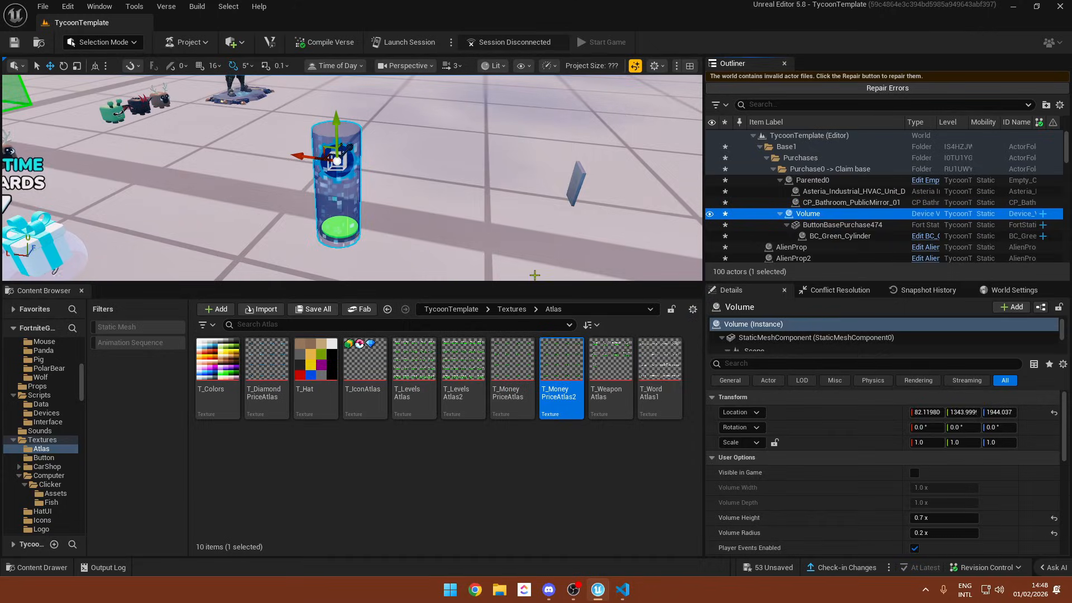
pyautogui.doubleClick(561, 385)
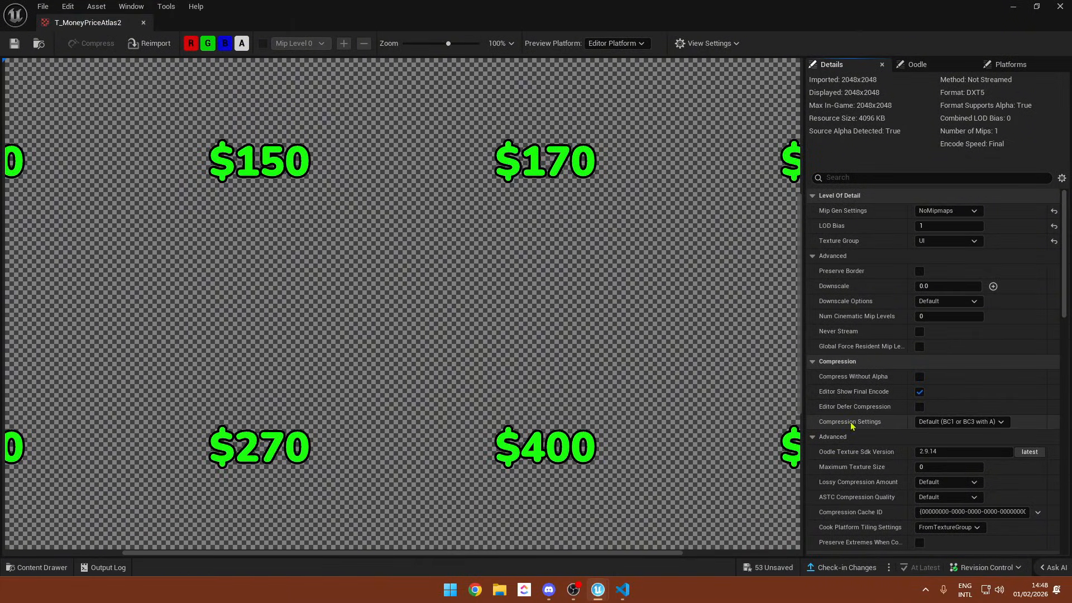
pyautogui.click(946, 425)
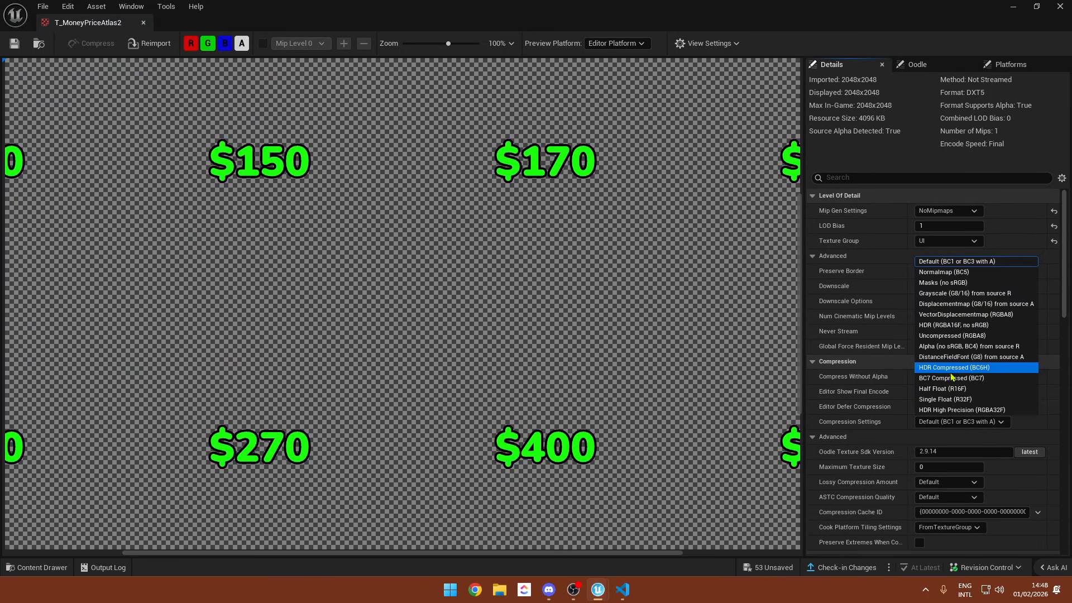
pyautogui.click(859, 340)
pyautogui.click(1059, 6)
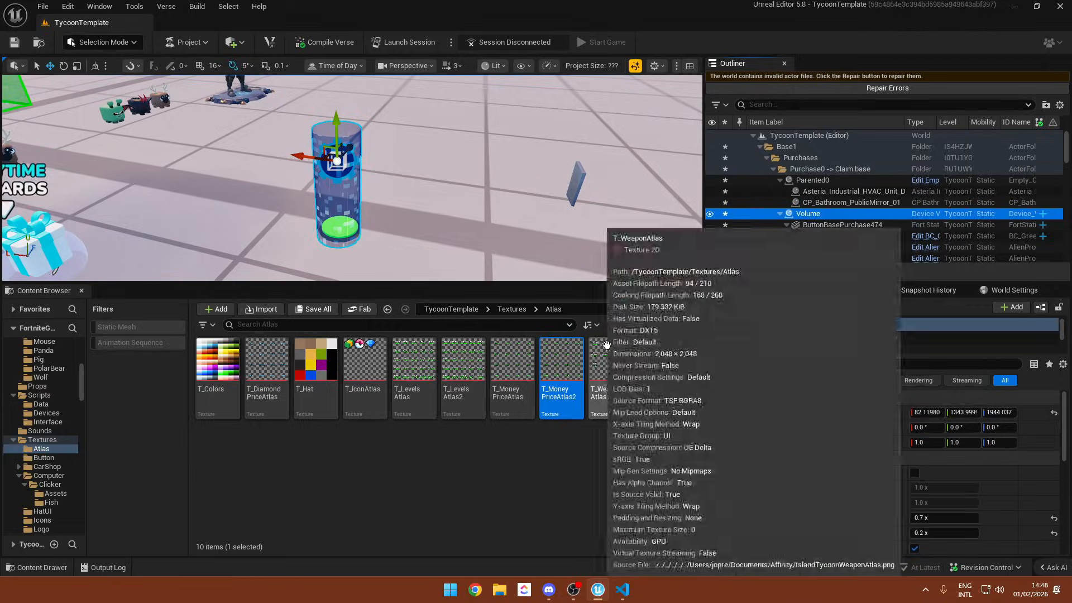
# - Examine the purchase names laid out in the T_WordAtlas1 texture
pyautogui.doubleClick(659, 371)
pyautogui.scroll(-7, 514, 181)
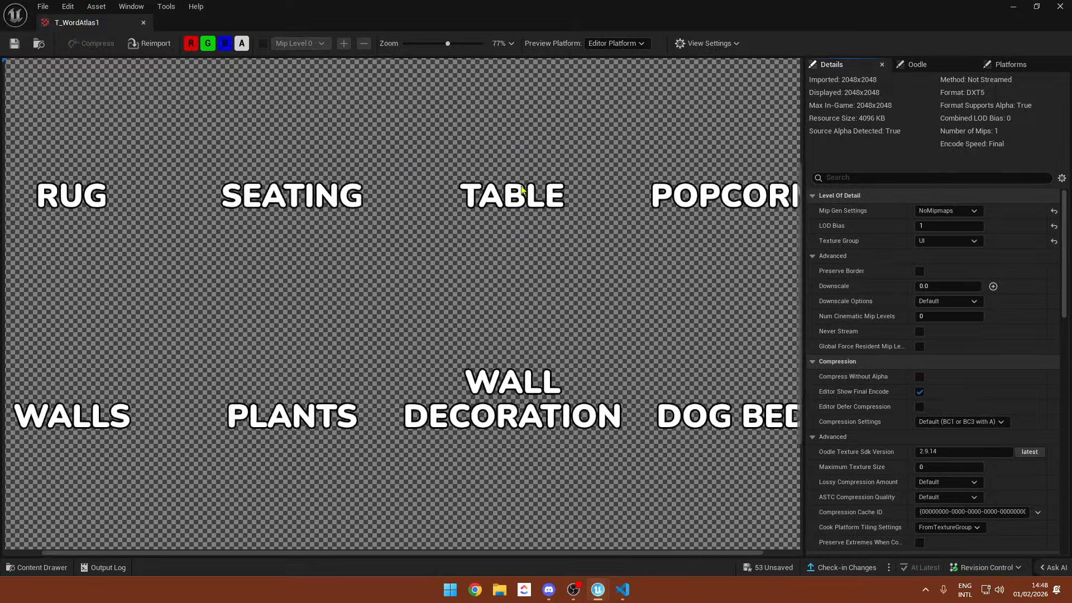
pyautogui.scroll(3, 284, 128)
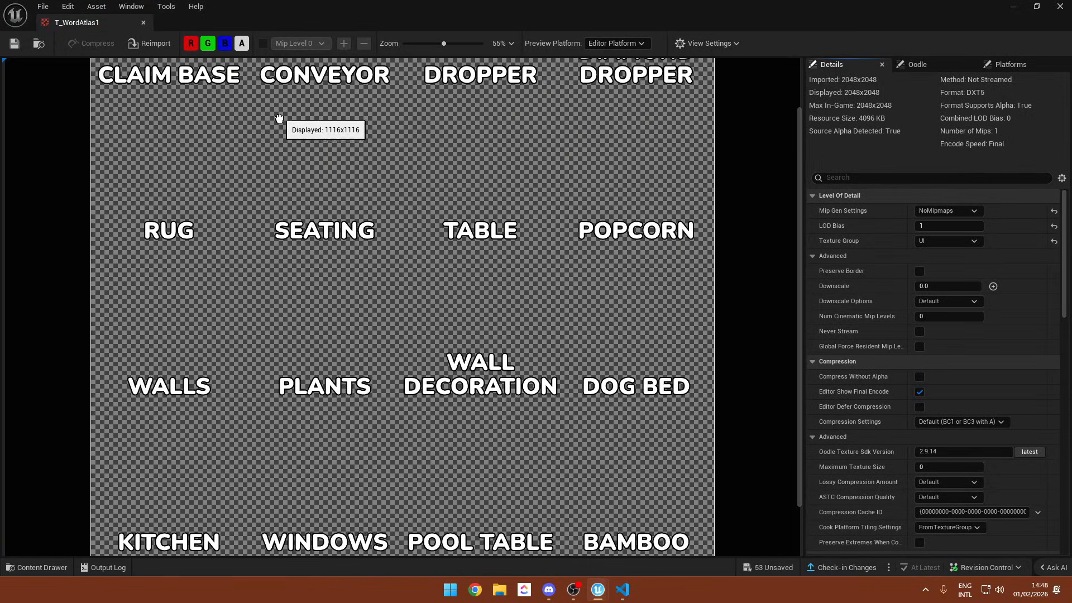
pyautogui.hotkey('alt', 'Tab')
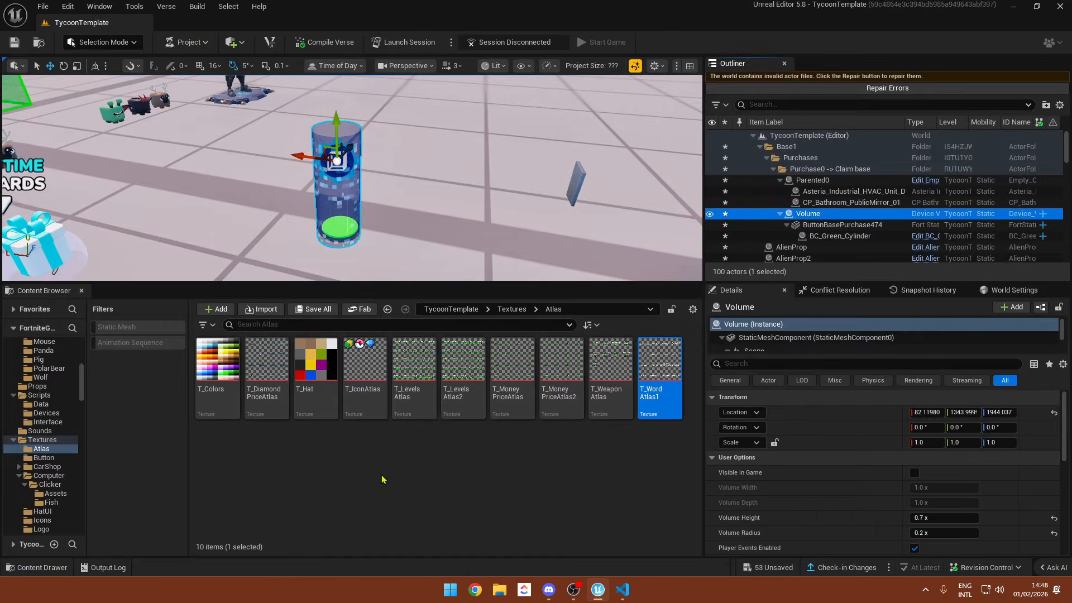
# - Place the BC_BuyAtlas prop from the project's Props folder at the Claim base volume, above the green cylinder
pyautogui.hotkey('alt', 'Left')
pyautogui.hotkey('alt', 'Left')
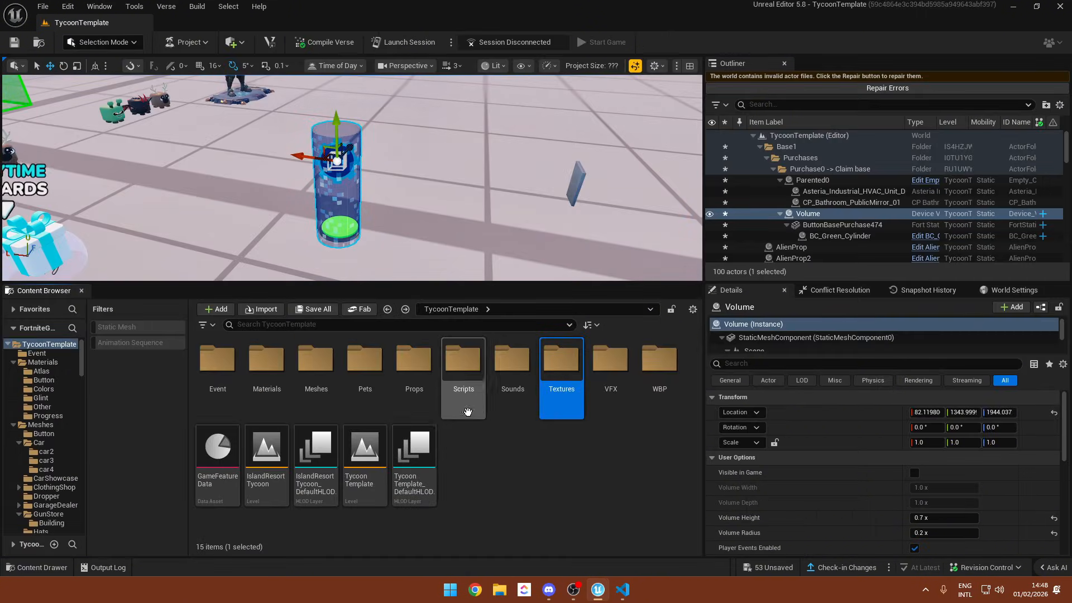
pyautogui.doubleClick(405, 362)
pyautogui.moveTo(267, 360); pyautogui.dragTo(335, 197)
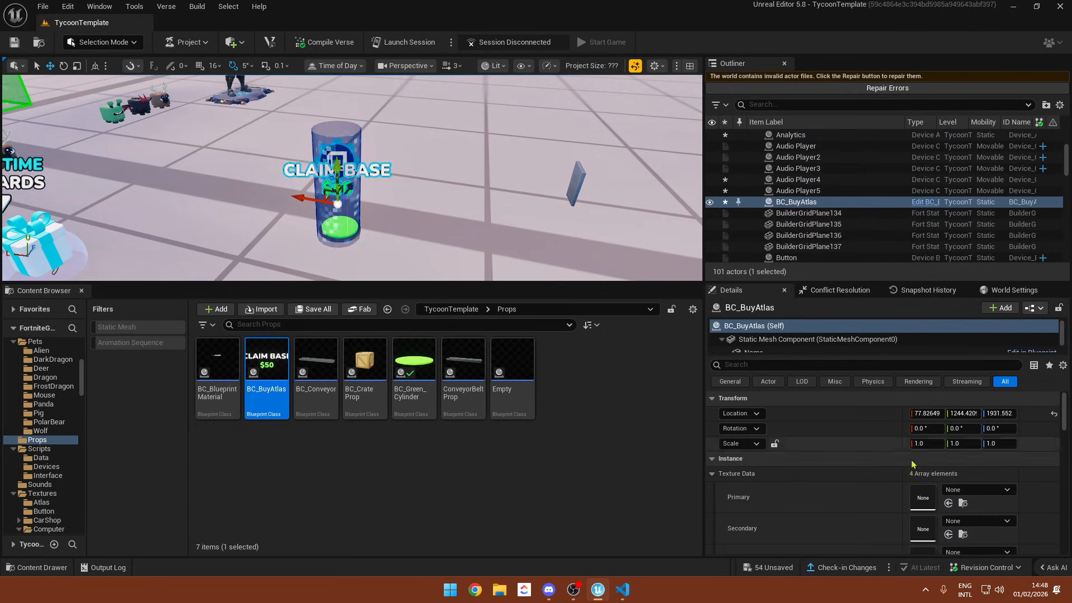
pyautogui.moveTo(447, 196); pyautogui.dragTo(447, 177, button='right')
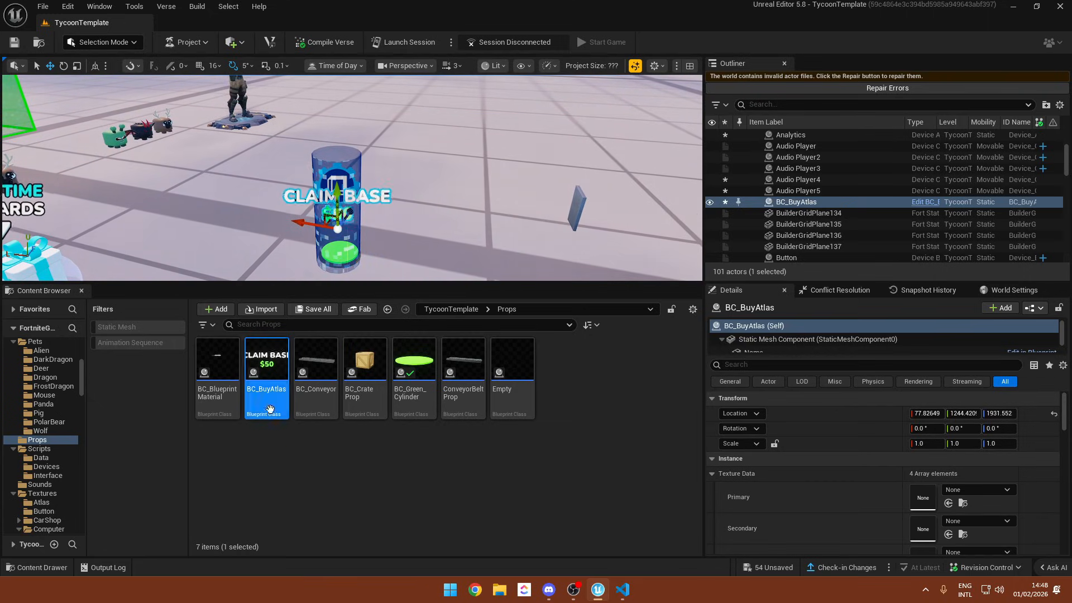
pyautogui.scroll(-1, 779, 338)
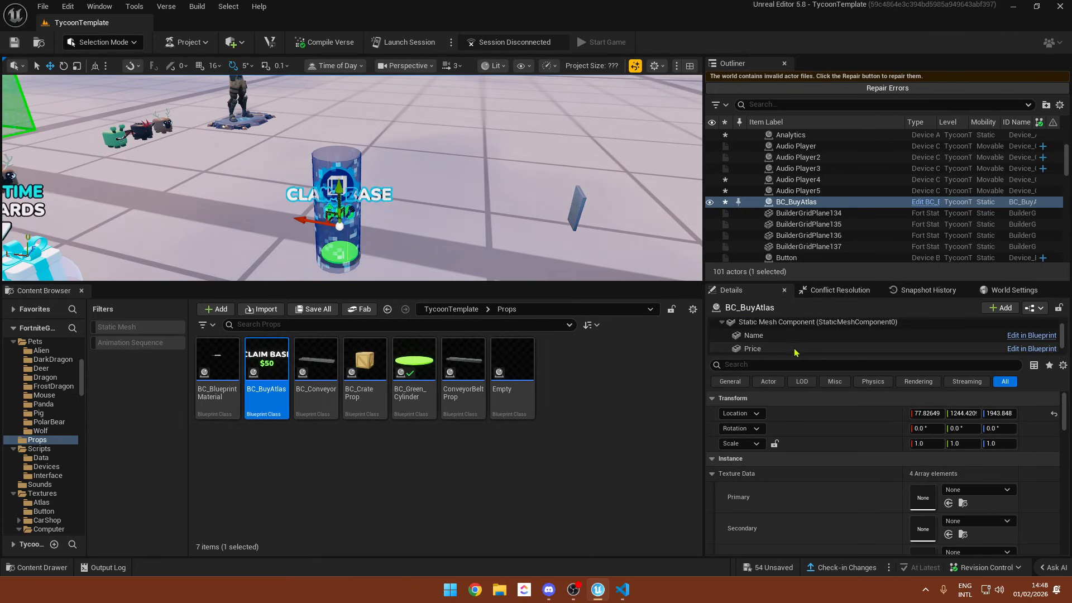
# - Attach the BC_BuyAtlas prop to the Claim base Volume
pyautogui.click(779, 337)
pyautogui.moveTo(782, 282); pyautogui.dragTo(782, 255)
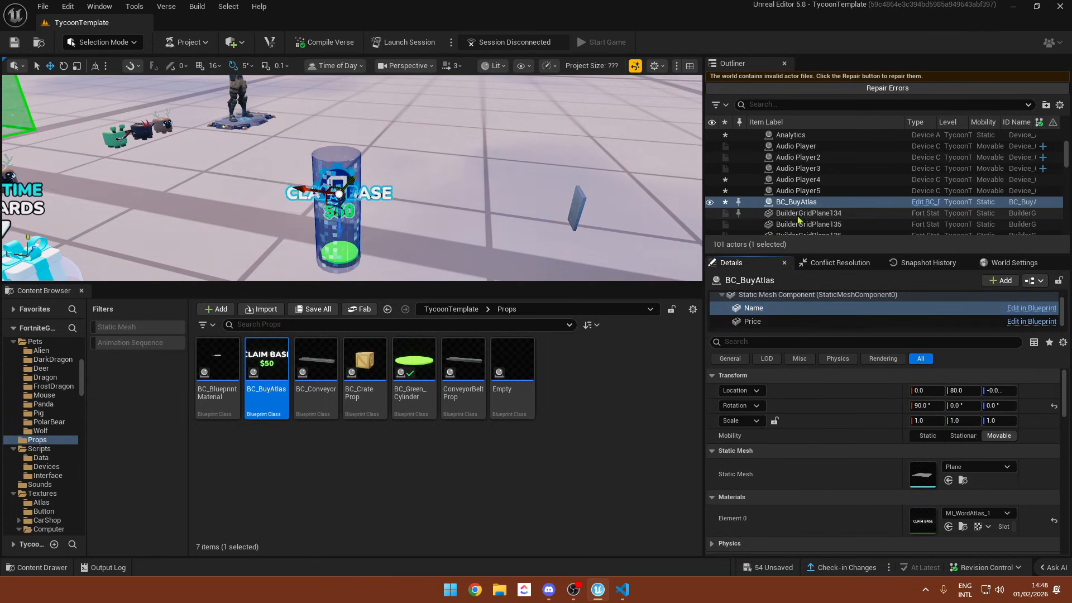
pyautogui.rightClick(799, 203)
pyautogui.moveTo(865, 422)
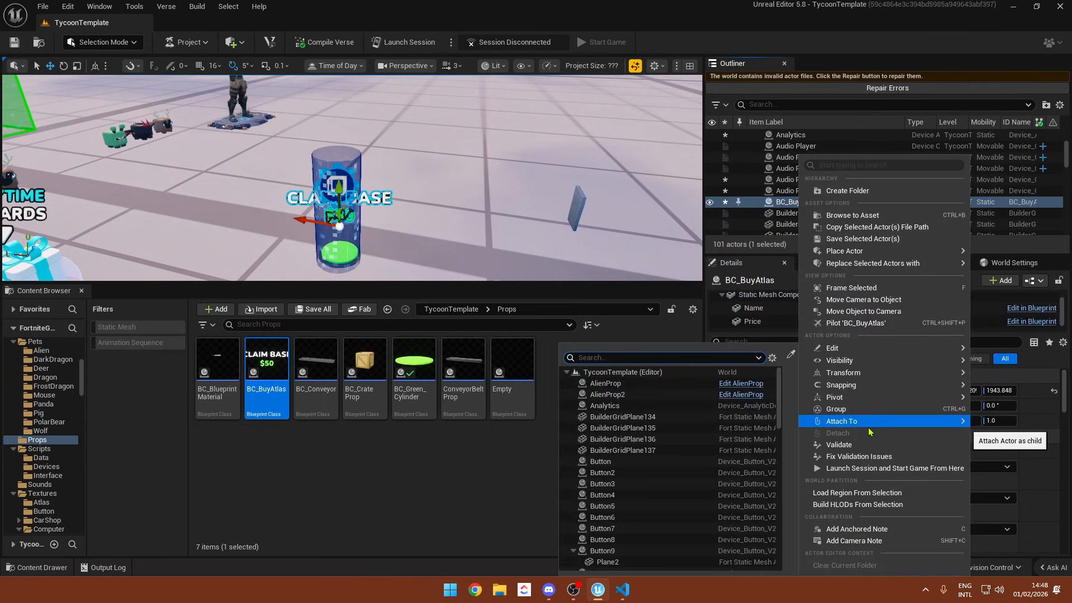
pyautogui.write('volume')
pyautogui.click(754, 467)
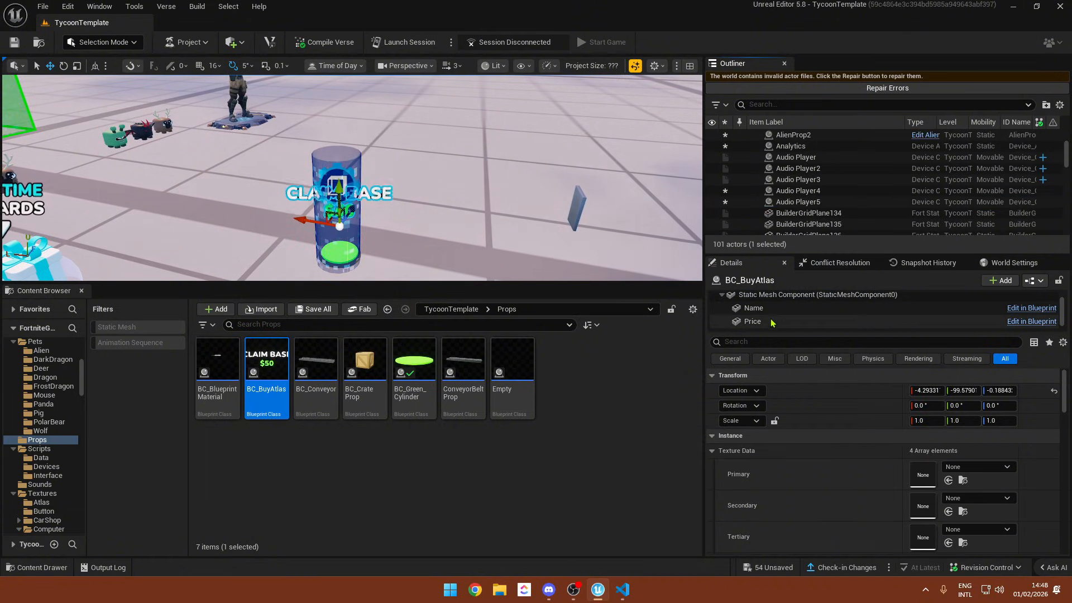
# - Inspect the material of BC_BuyAtlas's Name component and locate MI_WordAtlas_1 in the Materials/Atlas folder
pyautogui.click(750, 308)
pyautogui.scroll(-2, 895, 492)
pyautogui.scroll(-1, 895, 492)
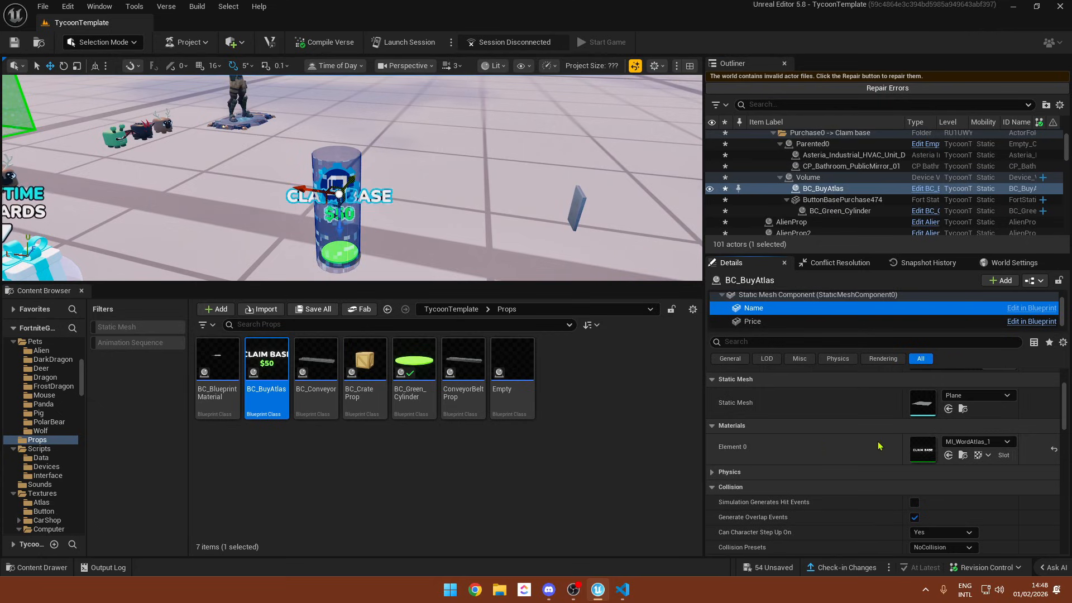
pyautogui.click(976, 445)
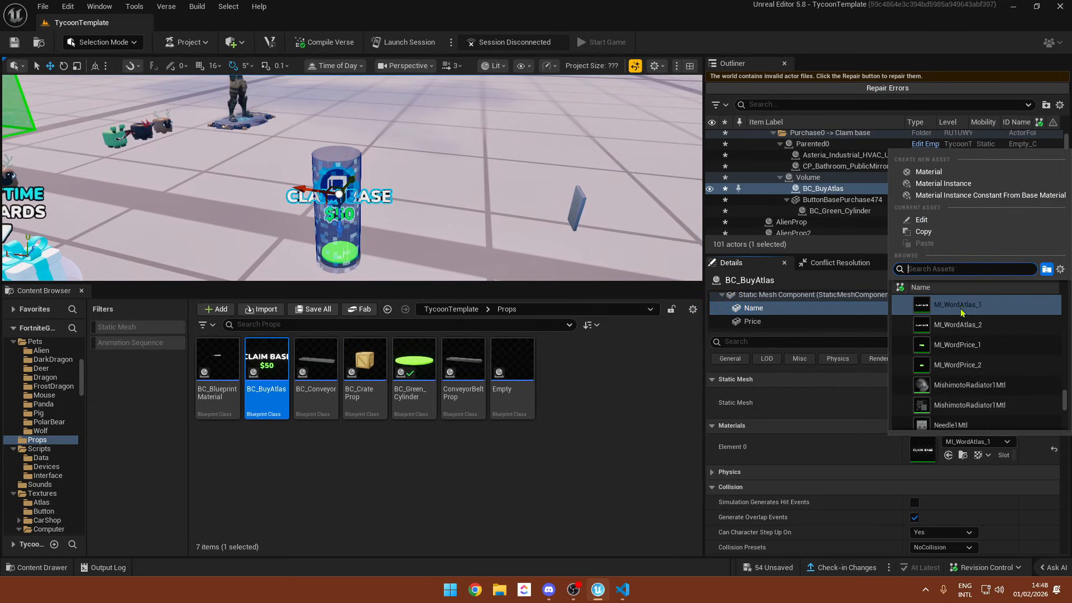
pyautogui.click(957, 457)
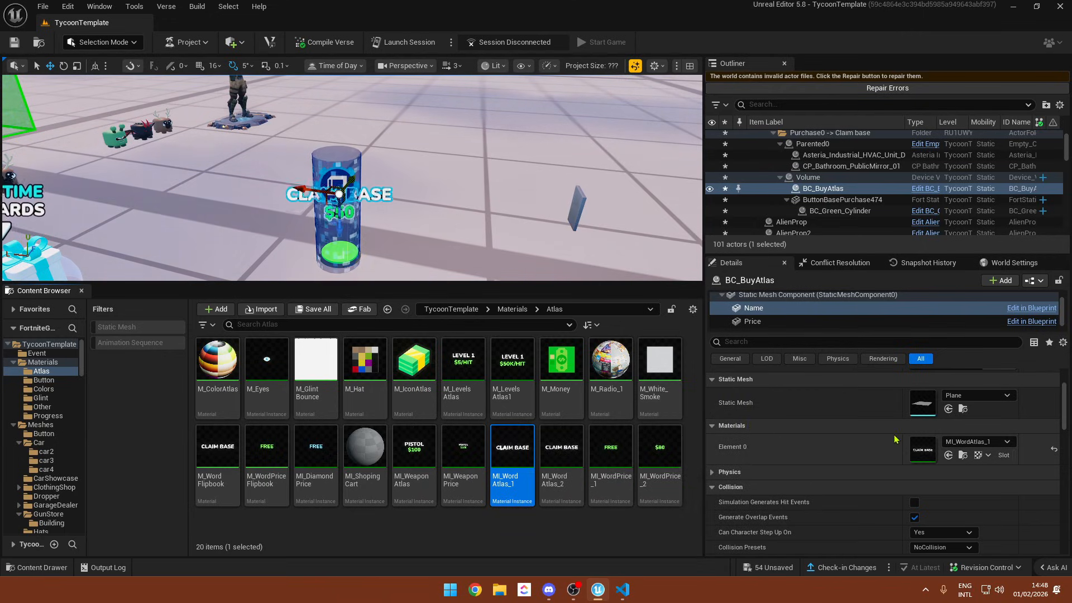
pyautogui.scroll(-1, 957, 450)
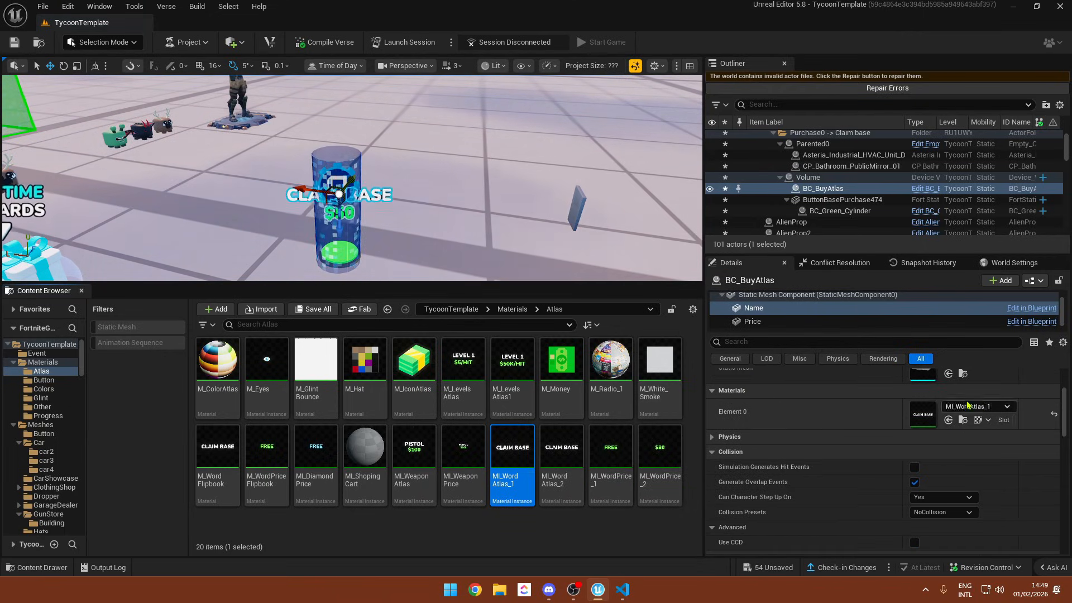
# - Open the MI_WordAtlas_2 material instance and show the textures selectable for its WordAtlas parameter
pyautogui.doubleClick(564, 472)
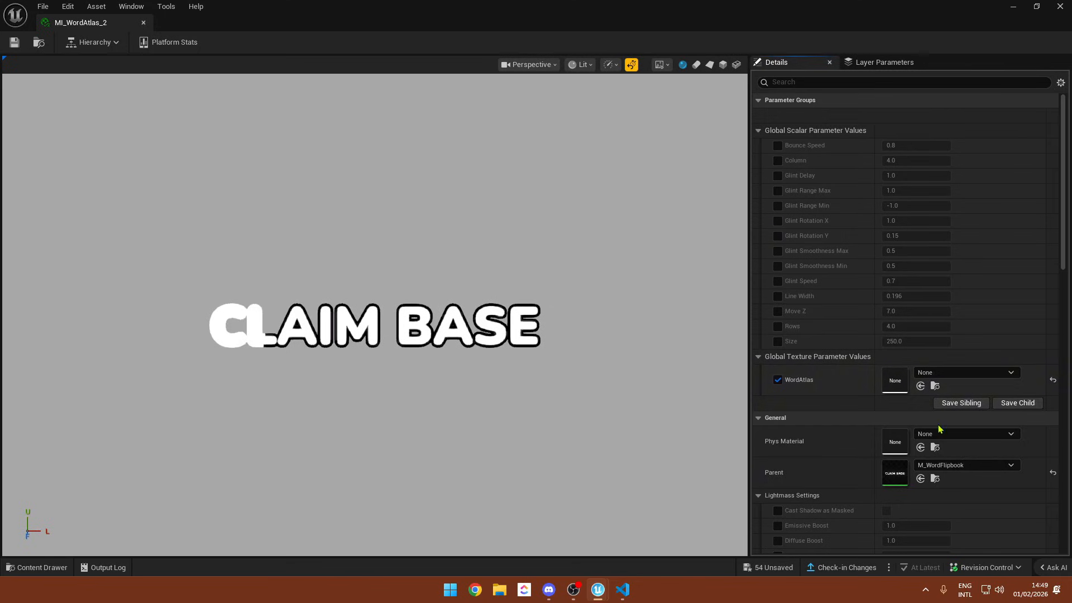
pyautogui.click(955, 375)
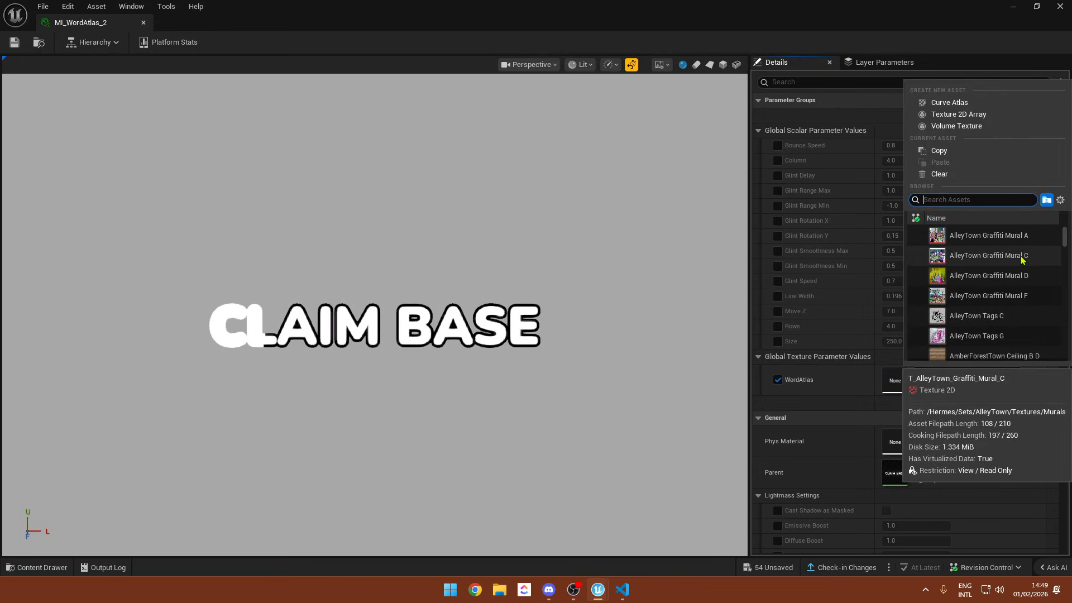
# - Search the WordAtlas texture choices for "name" in MI_WordAtlas_2 and close the material instance
pyautogui.write('wordna')
pyautogui.hotkey('ctrl', 'a')
pyautogui.write('na')
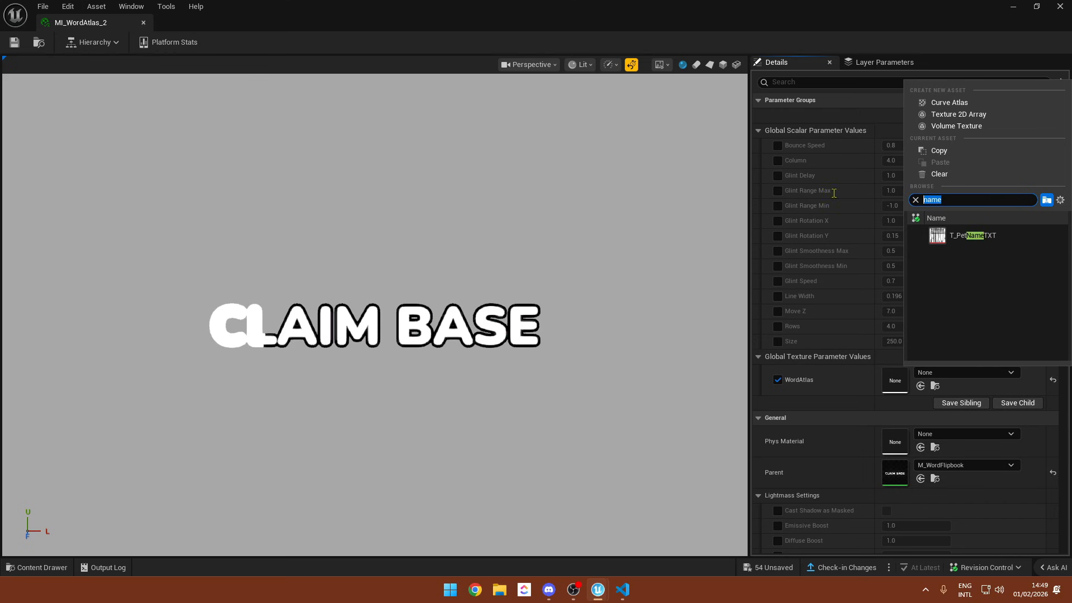
pyautogui.click(1059, 6)
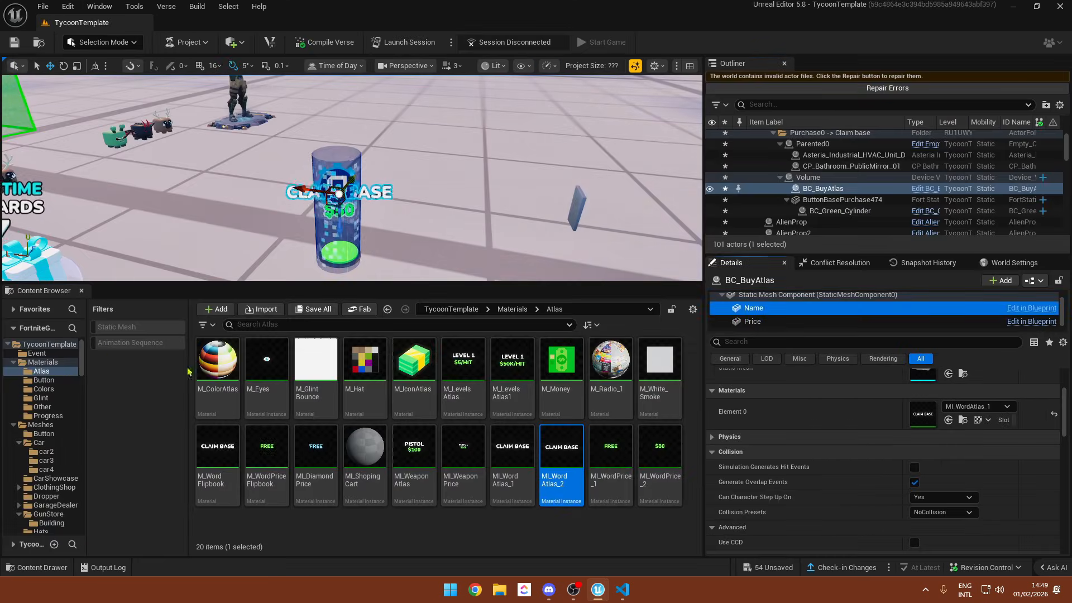
# - Browse to the Textures > Atlas folder and select the T_WordAtlas1 texture
pyautogui.scroll(-10, 48, 452)
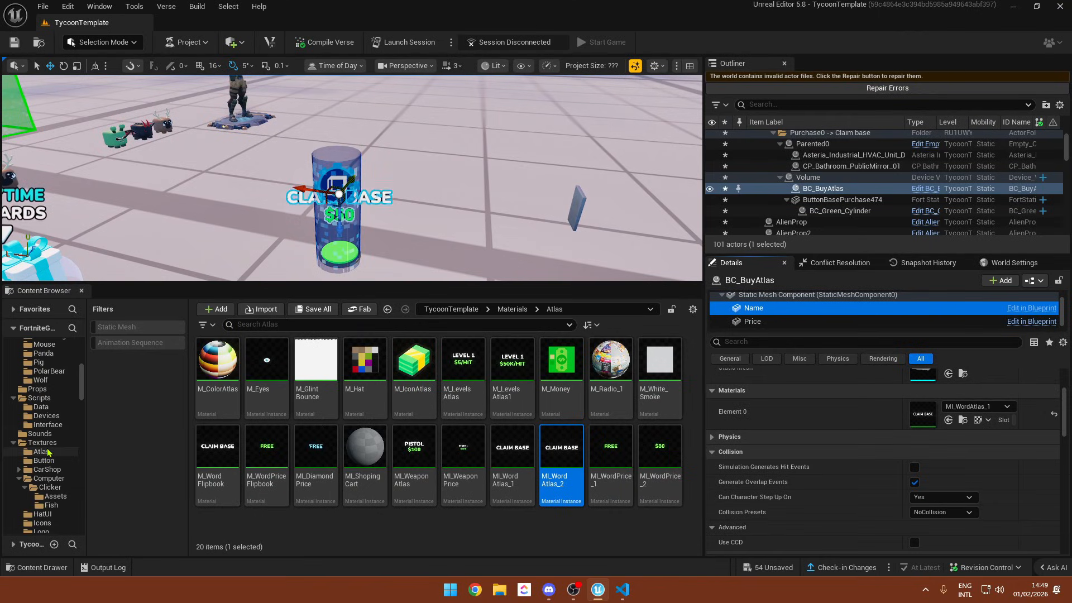
pyautogui.scroll(-4, 46, 459)
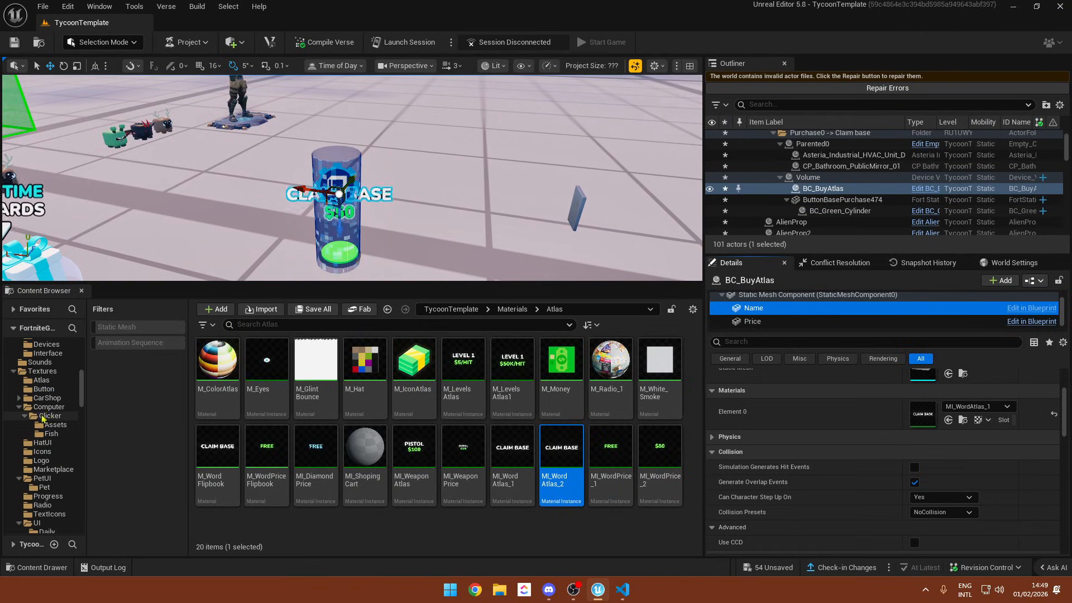
pyautogui.scroll(1, 38, 435)
pyautogui.click(45, 416)
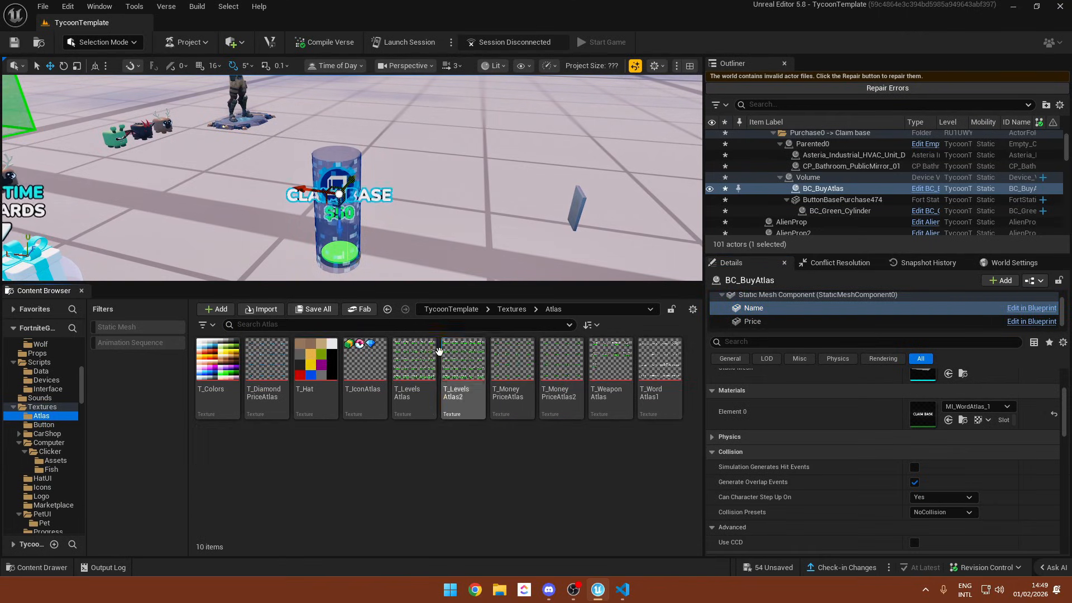
pyautogui.click(533, 350)
pyautogui.click(625, 391)
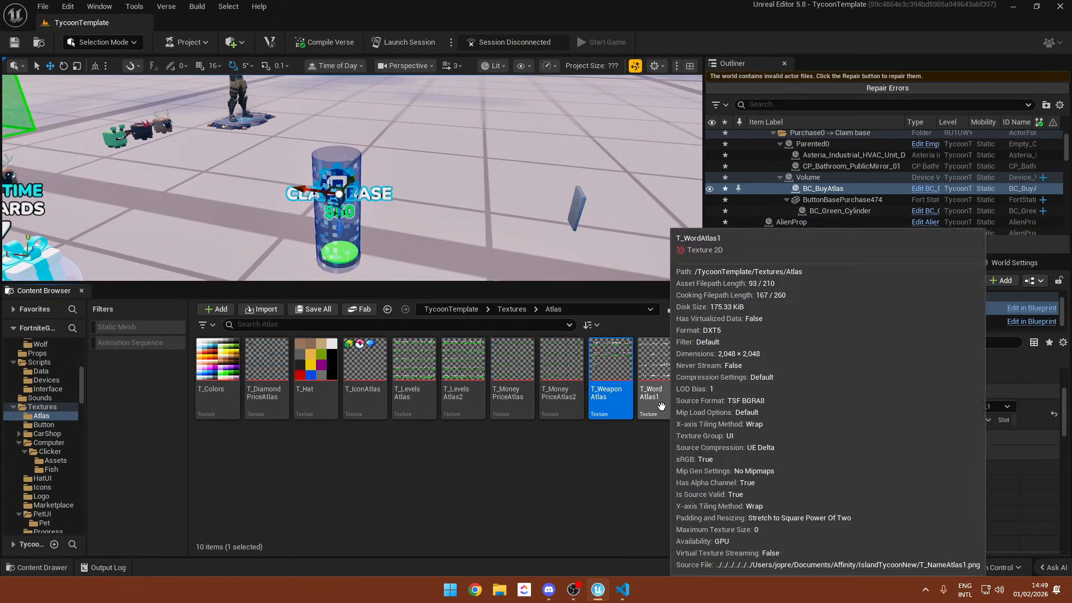
pyautogui.click(668, 405)
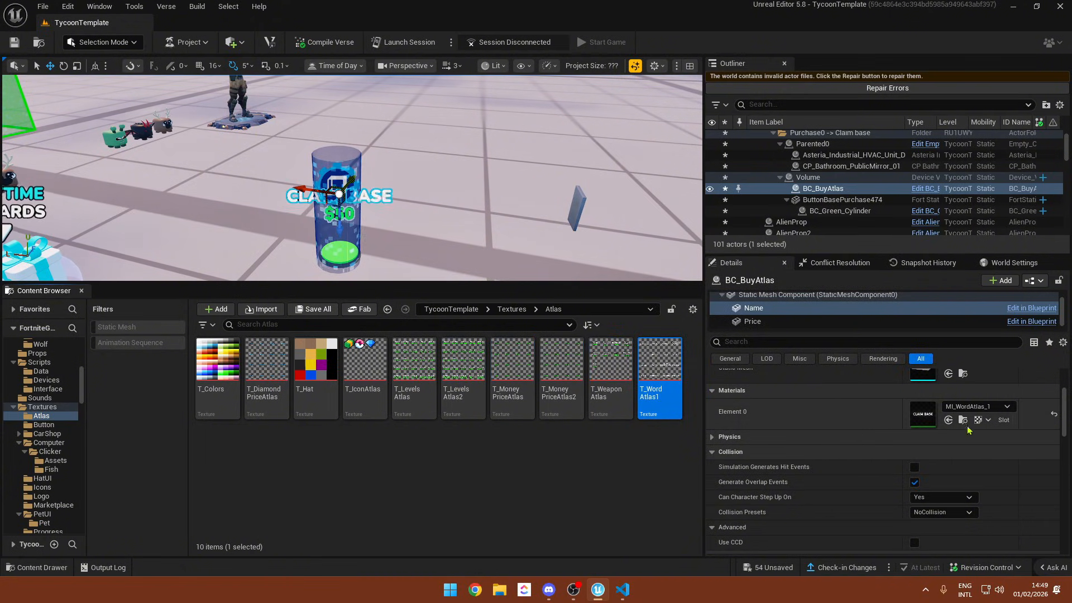
# - Locate the Name component's MI_WordAtlas_1 material among the assets and try changing the component's WordIndex under Custom Primitive Data Defaults
pyautogui.click(962, 420)
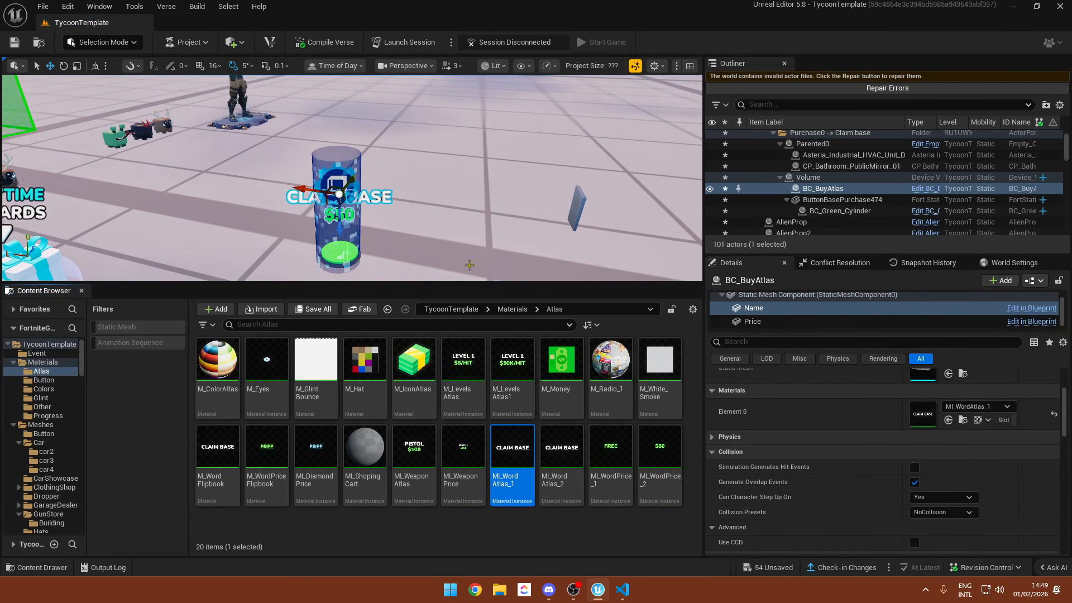
pyautogui.press('w')
pyautogui.moveTo(424, 223); pyautogui.dragTo(429, 253, button='right')
pyautogui.scroll(-2, 820, 390)
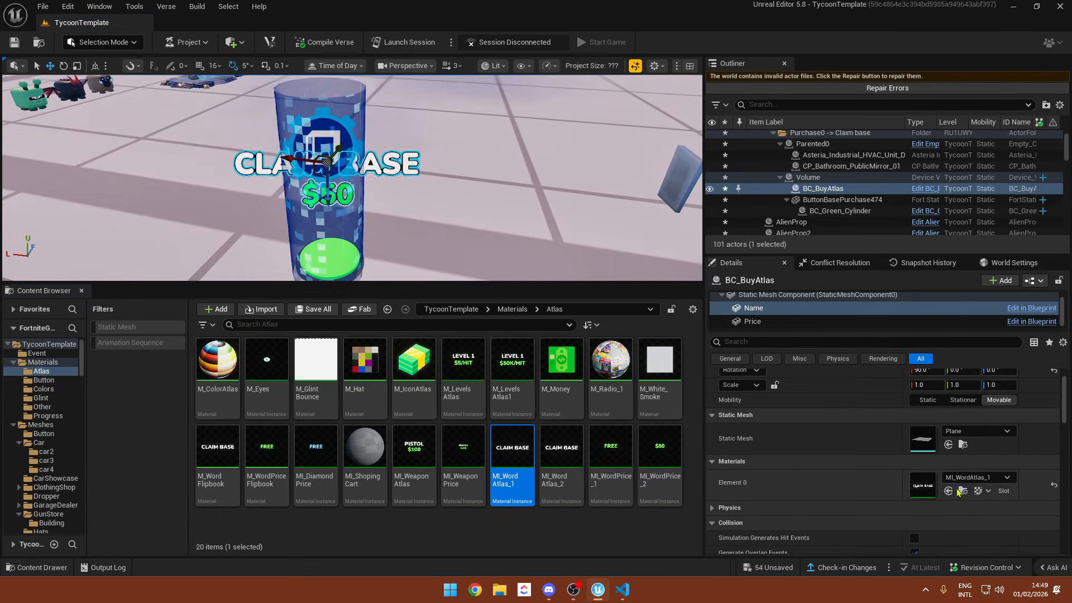
pyautogui.scroll(-10, 734, 418)
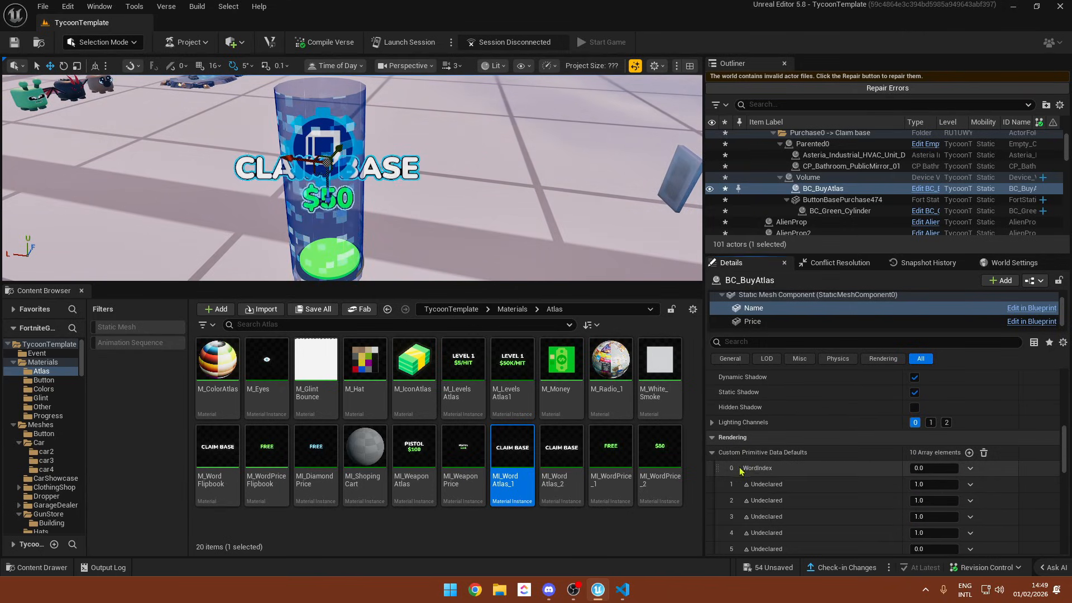
pyautogui.moveTo(922, 468); pyautogui.dragTo(932, 469)
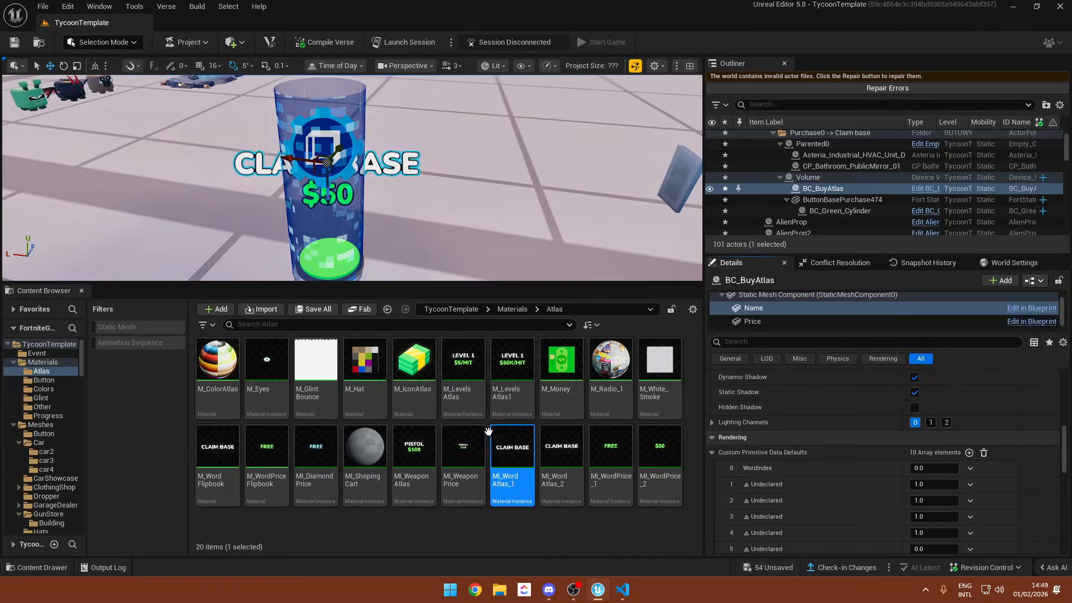
# - Inspect the word grid of T_WordAtlas1 through MI_WordAtlas_1 and set the Name component's WordIndex to 6
pyautogui.doubleClick(526, 458)
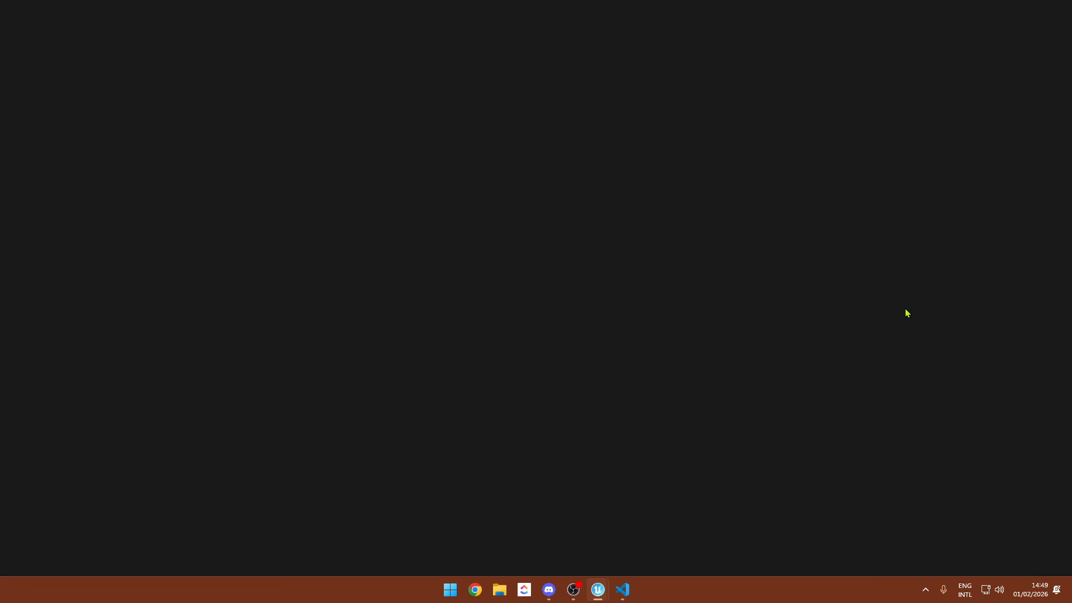
pyautogui.doubleClick(895, 380)
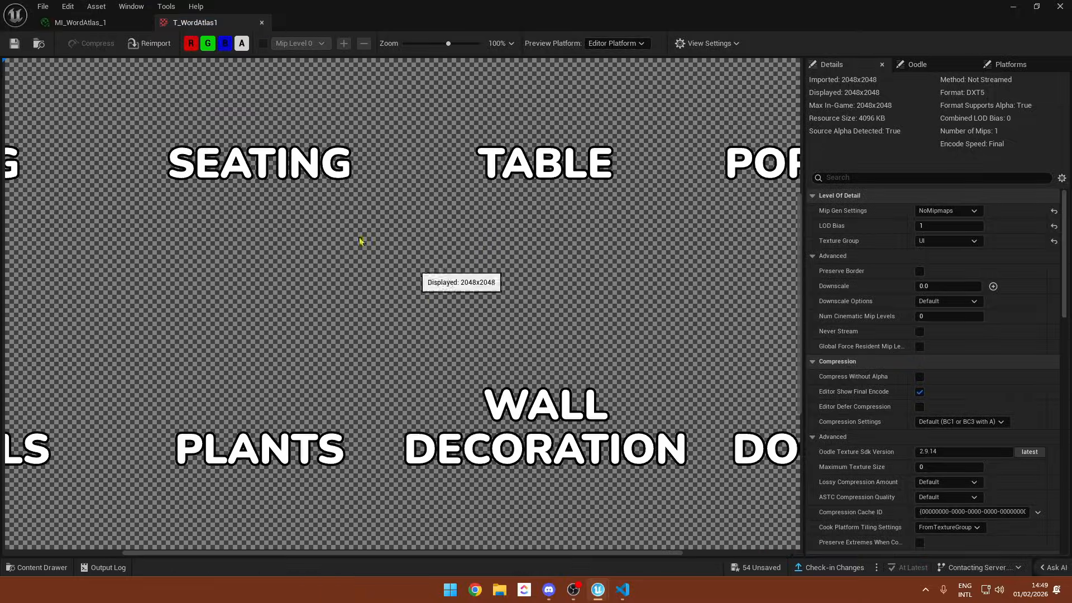
pyautogui.scroll(-9, 361, 242)
pyautogui.click(1012, 8)
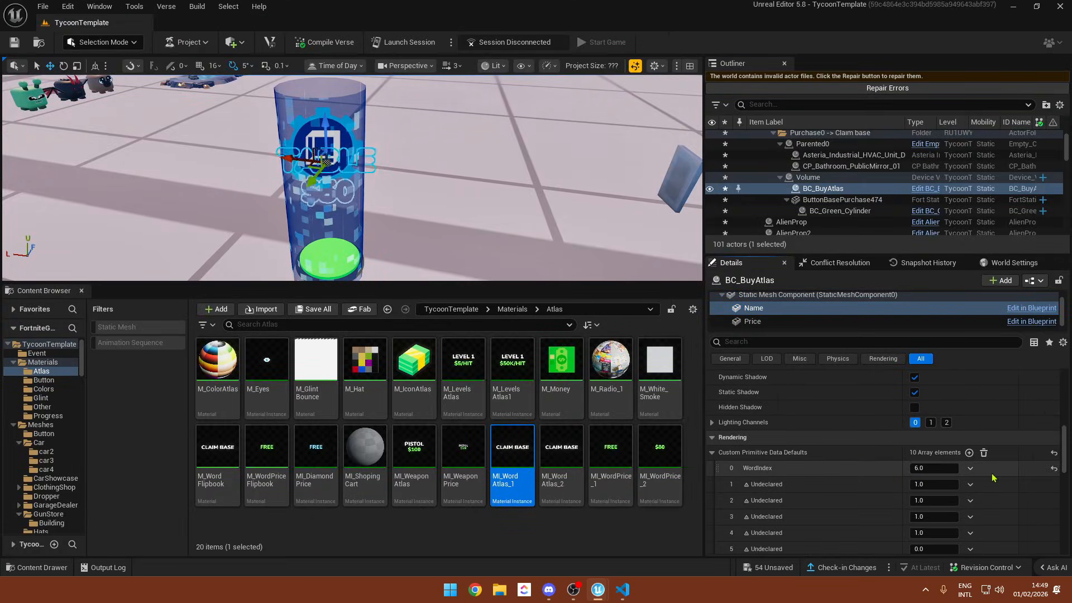
pyautogui.click(599, 590)
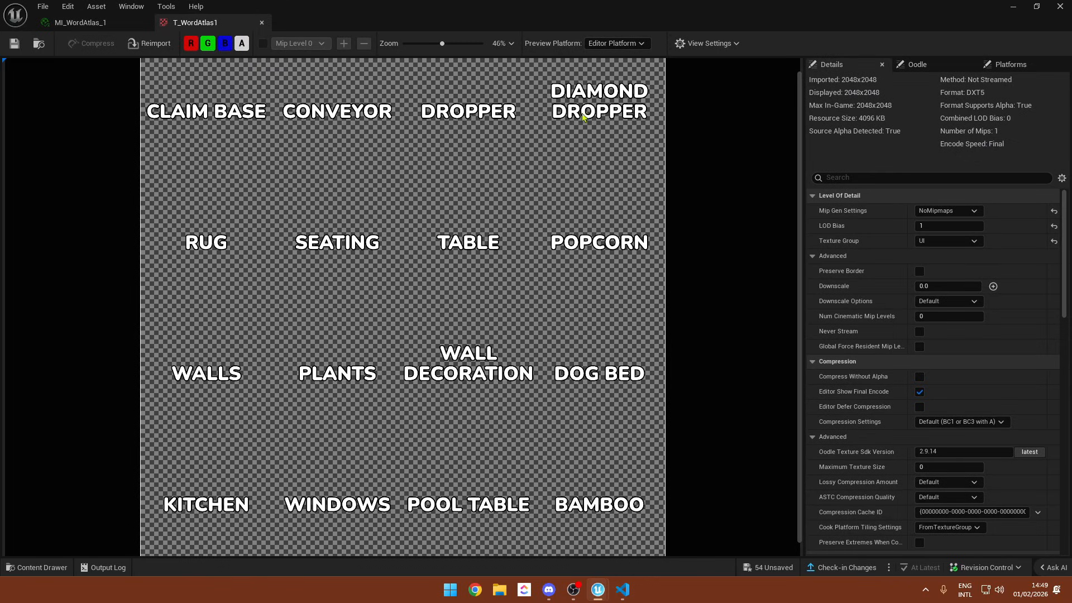
pyautogui.click(1012, 6)
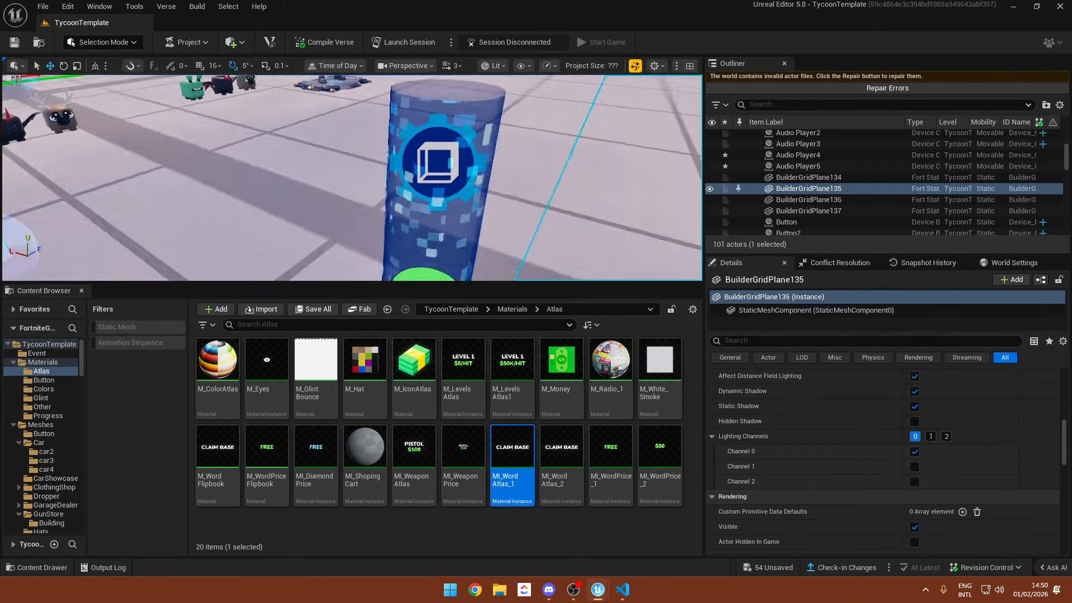
# - Undo the accidental selection of BuilderGridPlane135 and the WordIndex edit on BC_BuyAtlas
pyautogui.moveTo(488, 184); pyautogui.dragTo(471, 229, button='right')
pyautogui.hotkey('ctrl', 'z')
pyautogui.scroll(3, 917, 479)
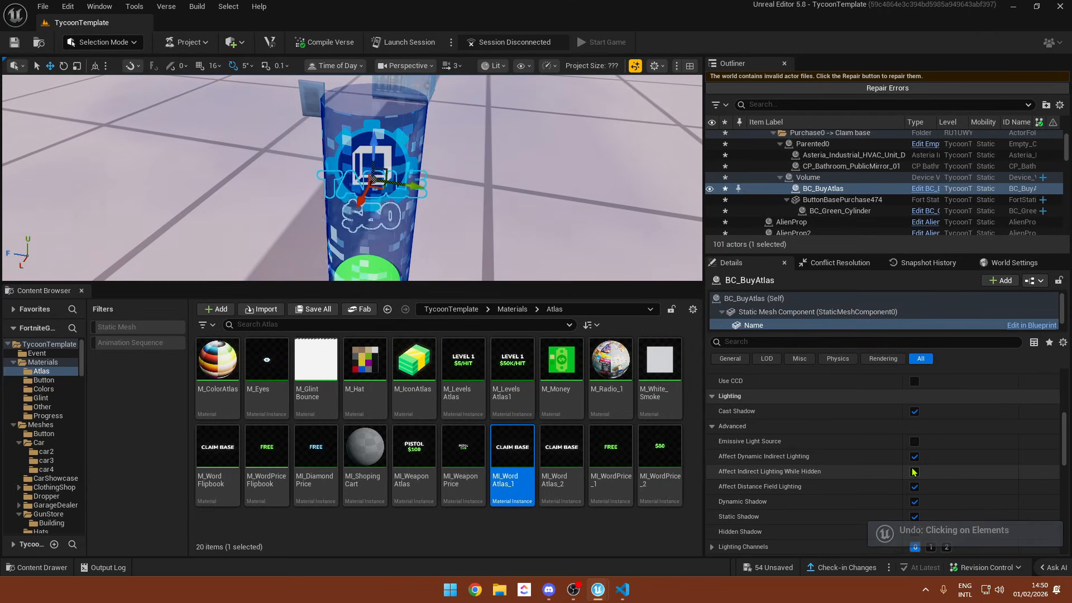
pyautogui.scroll(5, 914, 471)
pyautogui.click(781, 312)
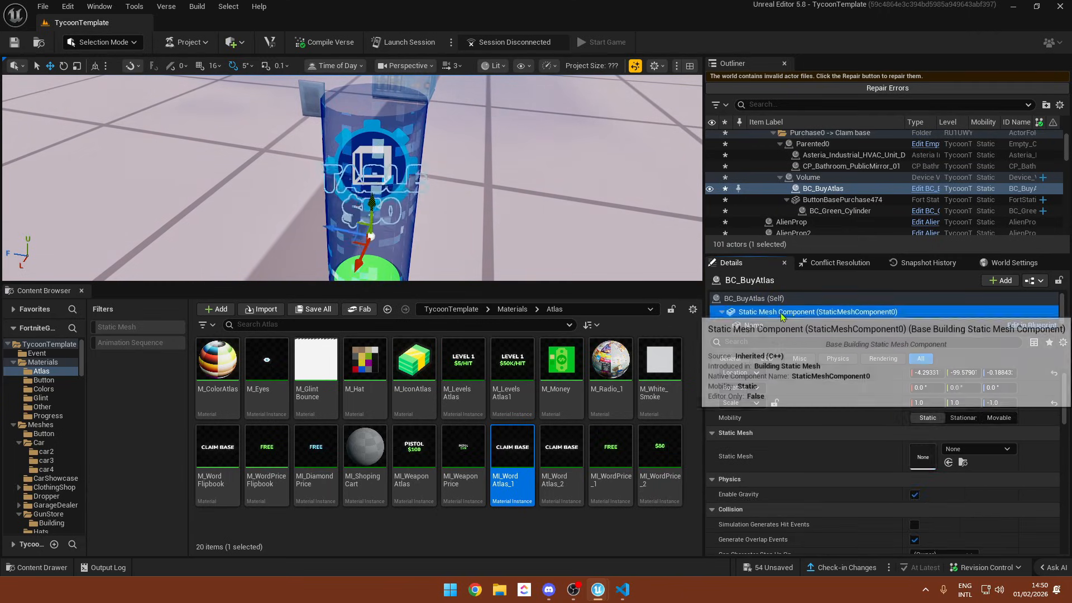
pyautogui.hotkey('ctrl', 'z')
pyautogui.hotkey('ctrl', 'z')
pyautogui.hotkey('ctrl', 'z')
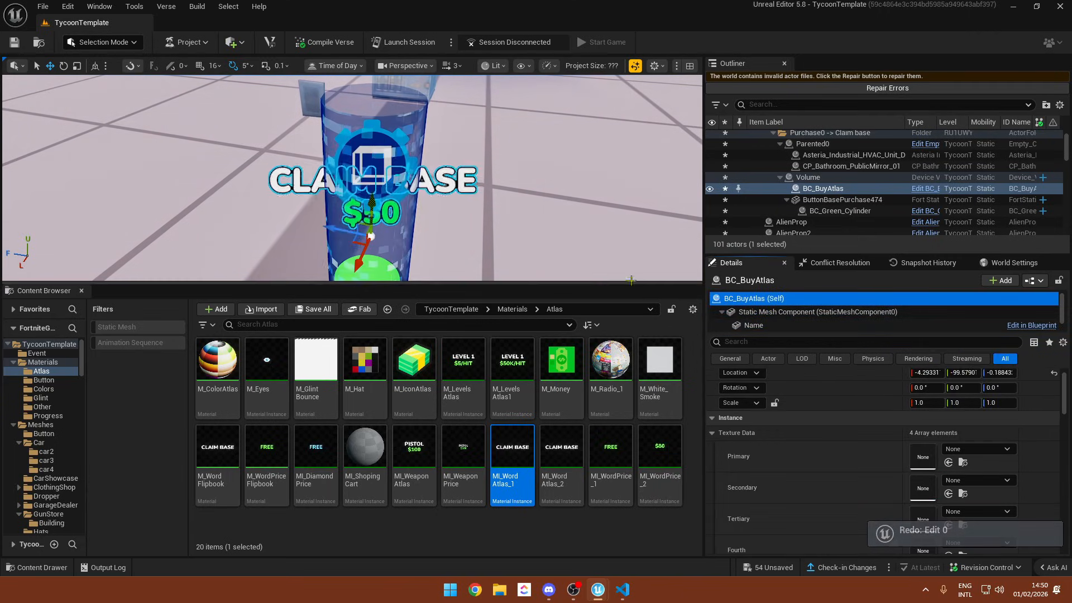
# - Set WordIndex to 6 in the Custom Primitive Data Defaults of BC_BuyAtlas's Name component
pyautogui.click(810, 324)
pyautogui.scroll(-10, 822, 418)
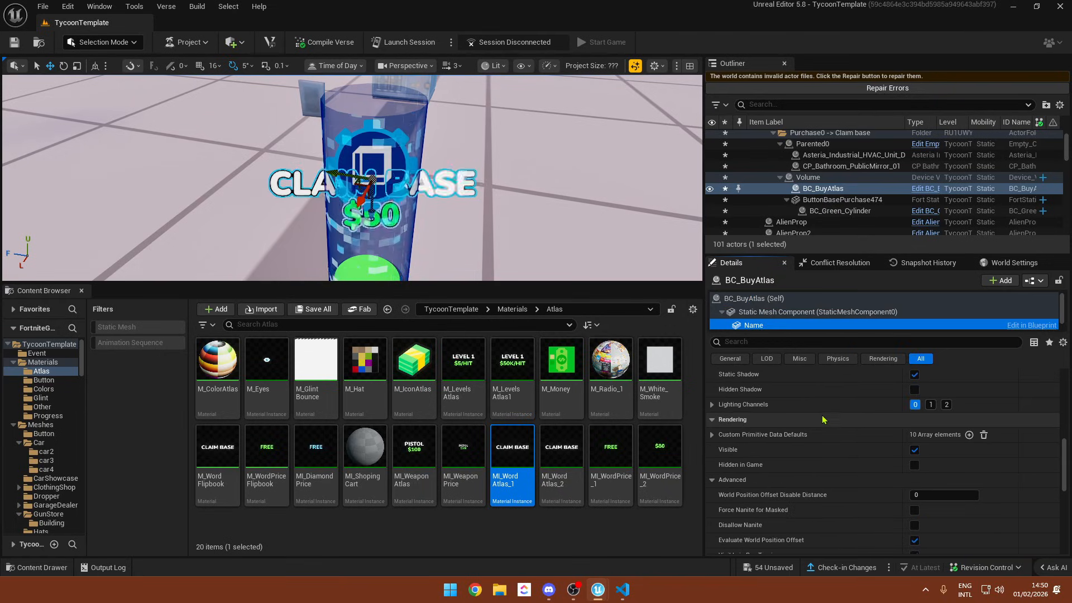
pyautogui.click(848, 435)
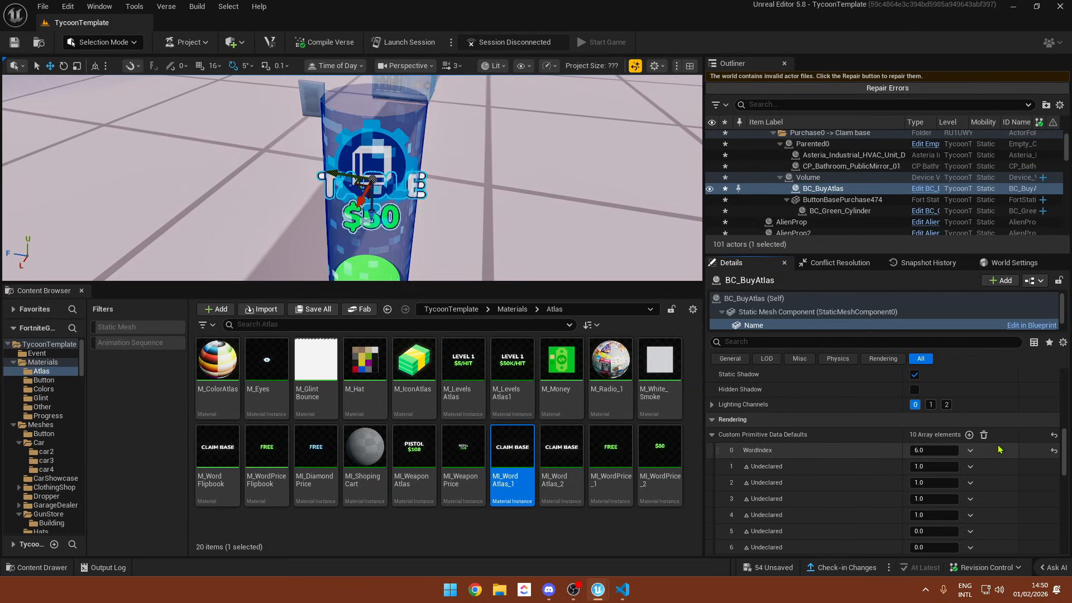
pyautogui.scroll(-1, 754, 319)
# - Assign the MI_WordPrice_2 material to the Price component and set its WordIndex to about 14.54
pyautogui.click(752, 322)
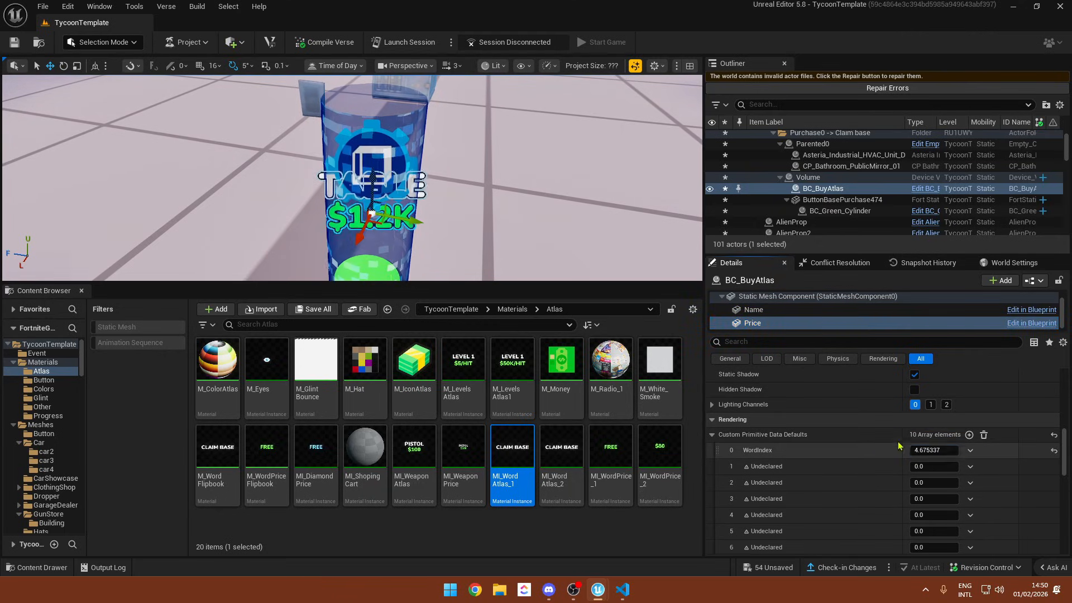
pyautogui.scroll(8, 949, 445)
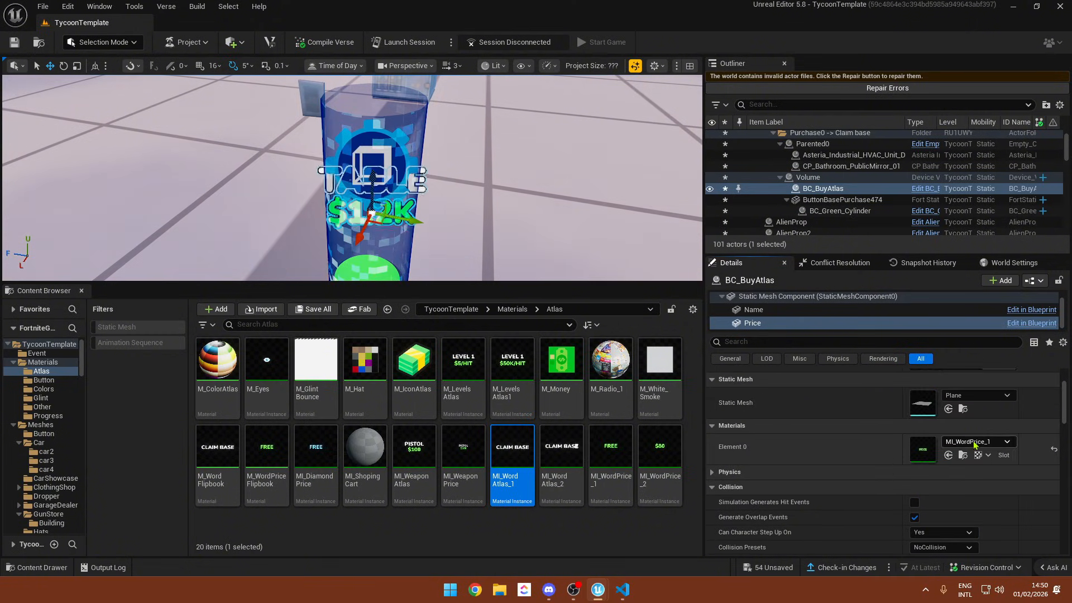
pyautogui.click(974, 445)
pyautogui.click(984, 333)
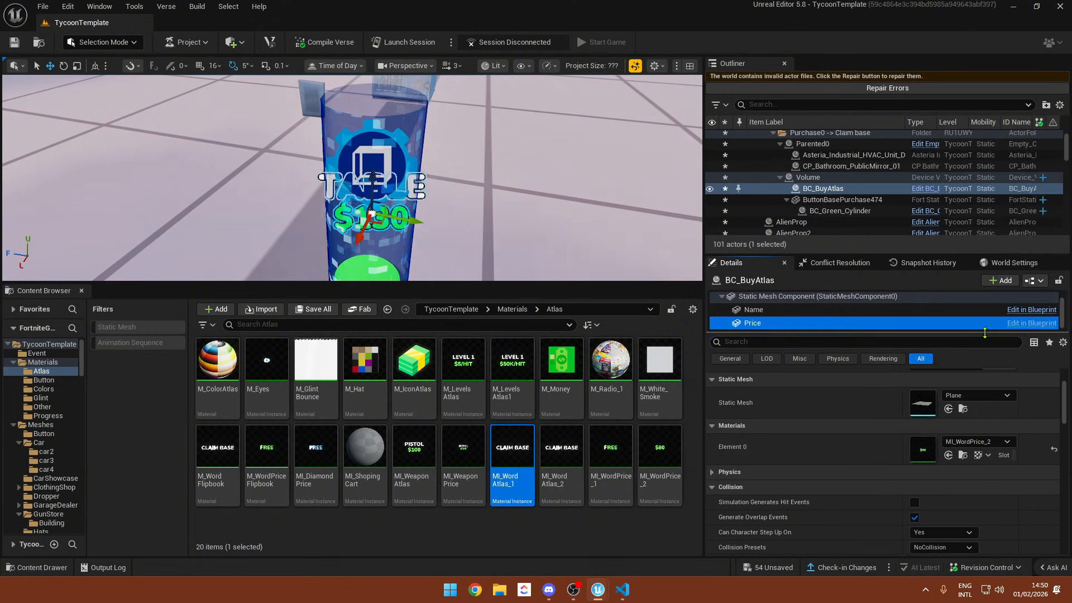
pyautogui.scroll(-8, 883, 474)
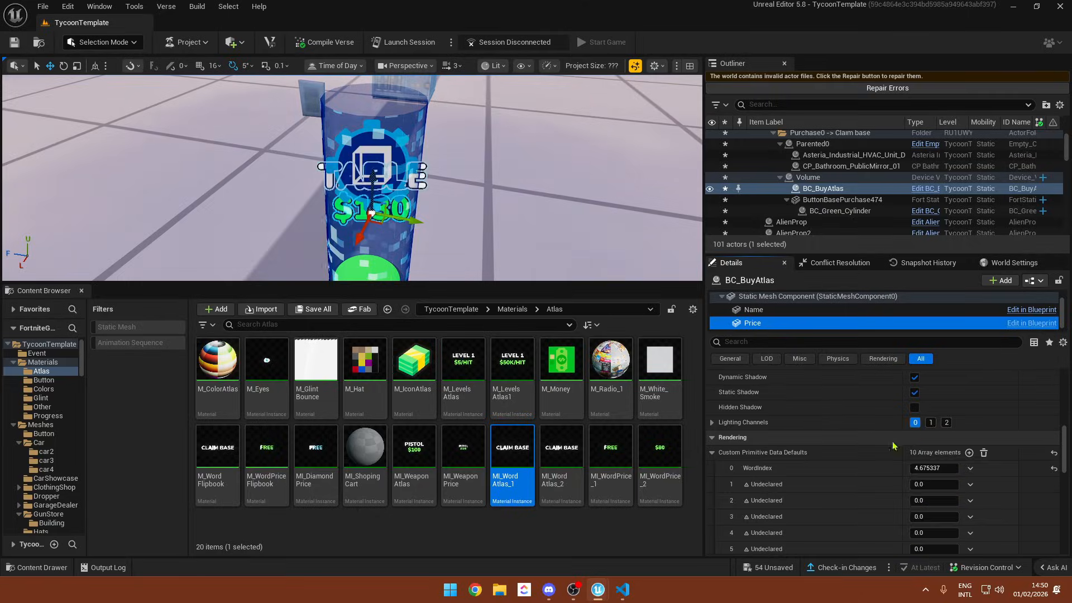
pyautogui.moveTo(927, 471); pyautogui.dragTo(961, 471)
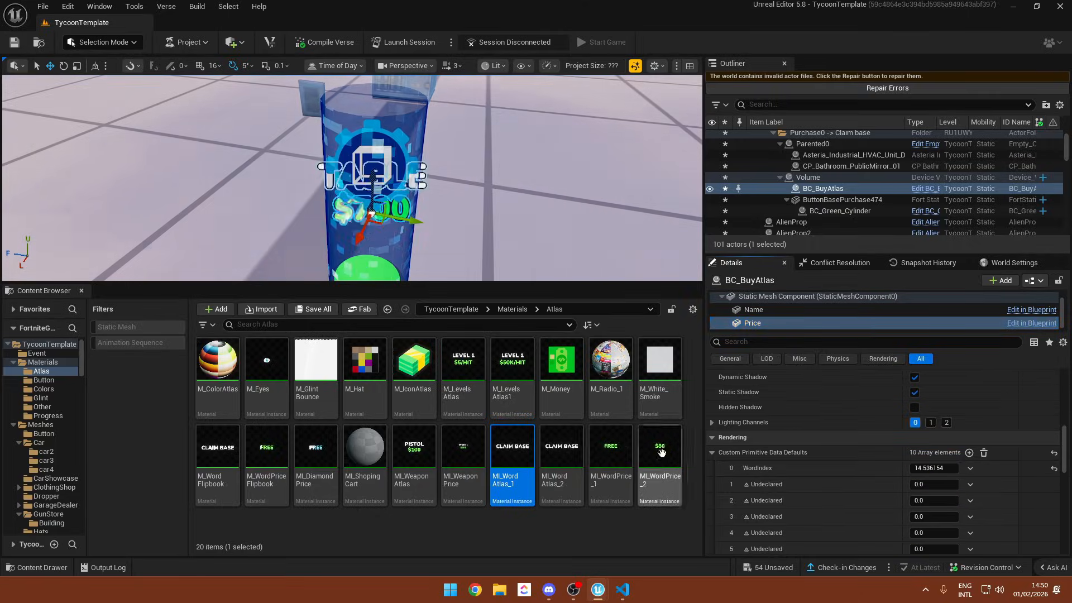
# - Enable the WordAtlas texture override in MI_WordPrice_1 and close the material instance
pyautogui.doubleClick(625, 447)
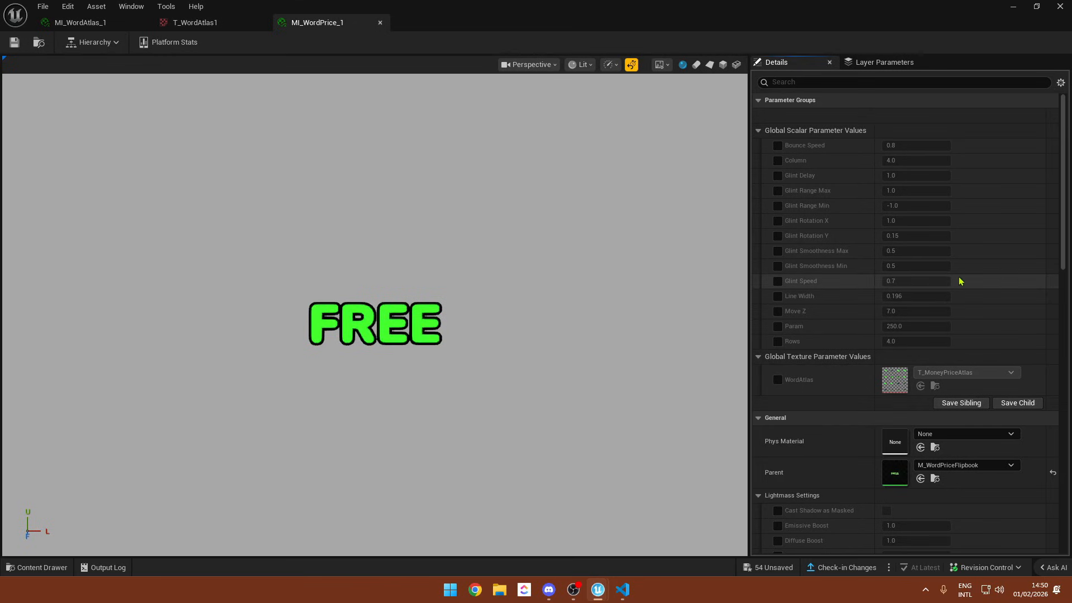
pyautogui.click(778, 380)
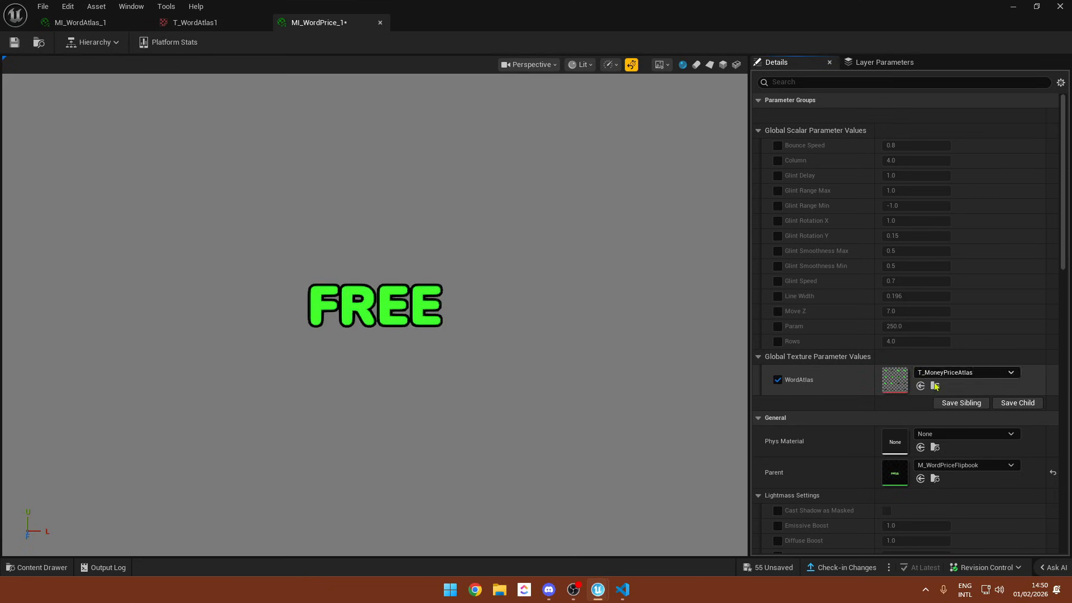
pyautogui.click(1060, 6)
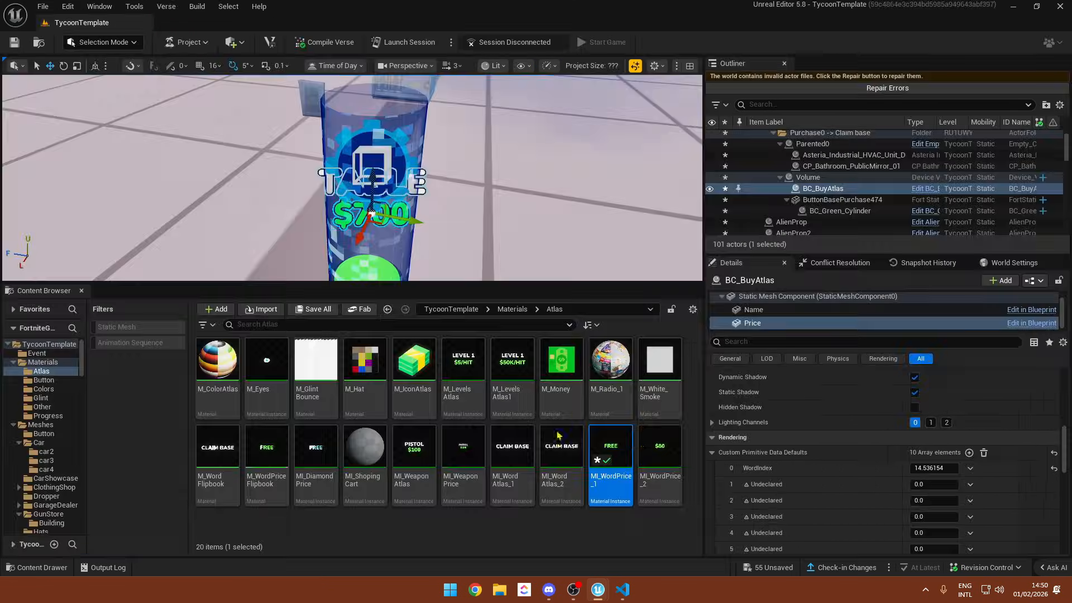
# - Open MI_WordPrice_2 and locate its WordAtlas texture, T_MoneyPriceAtlas2, in the project's texture folder
pyautogui.doubleClick(653, 448)
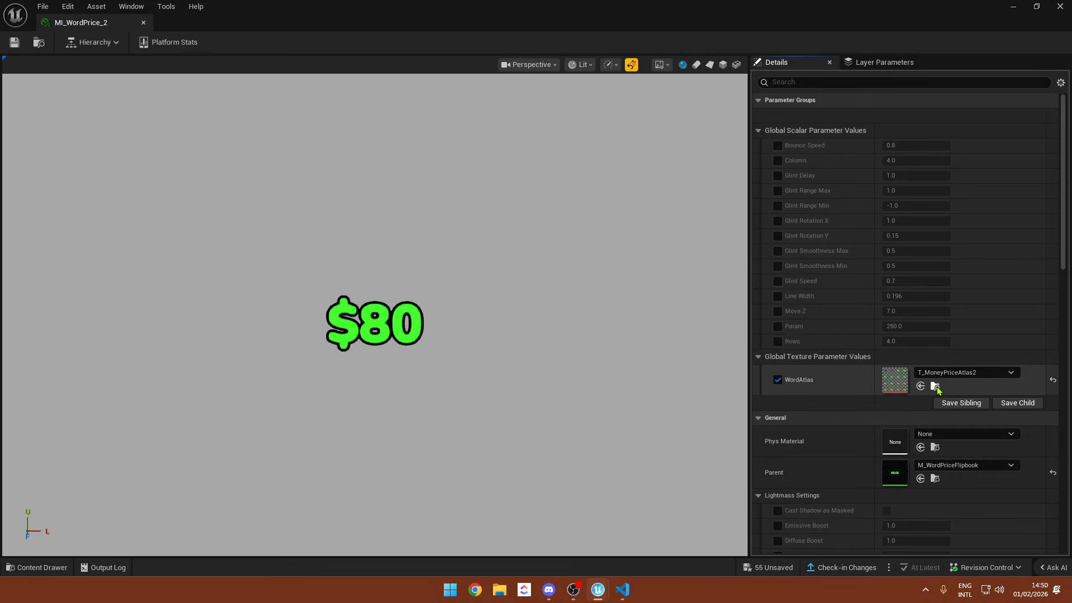
pyautogui.click(935, 385)
pyautogui.click(1012, 7)
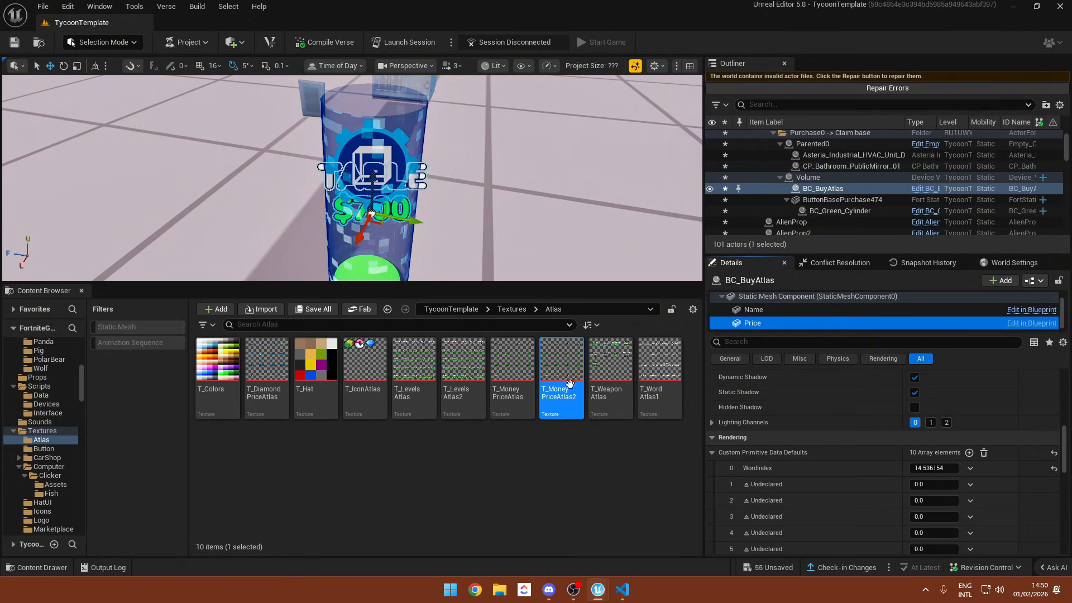
# - Examine the Volume and the parented Asteria_Industrial_HVAC_Unit_D prop of Purchase0 in the level
pyautogui.click(807, 178)
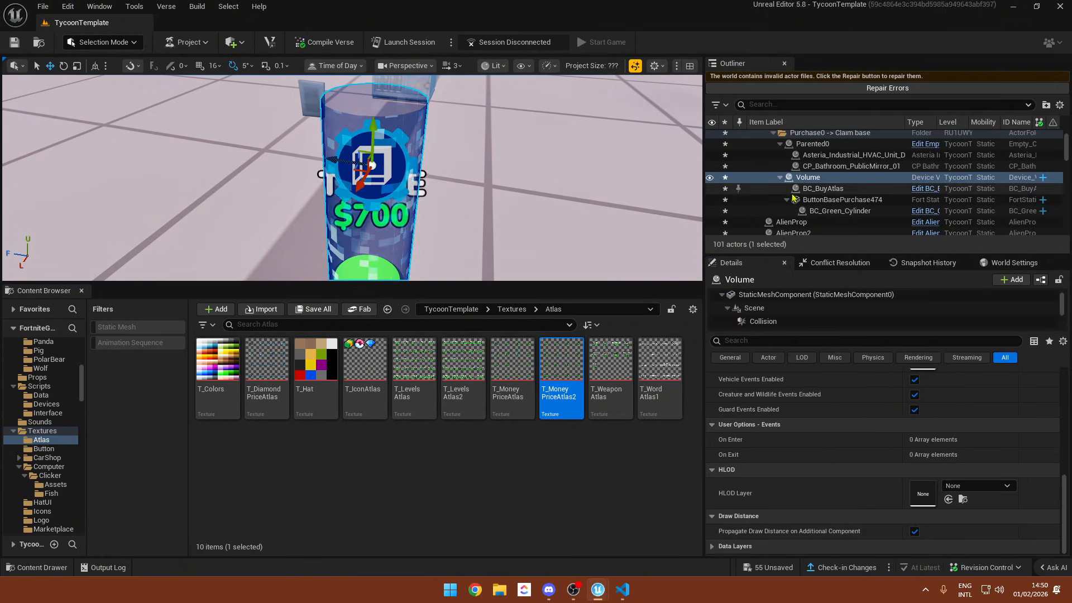
pyautogui.click(837, 155)
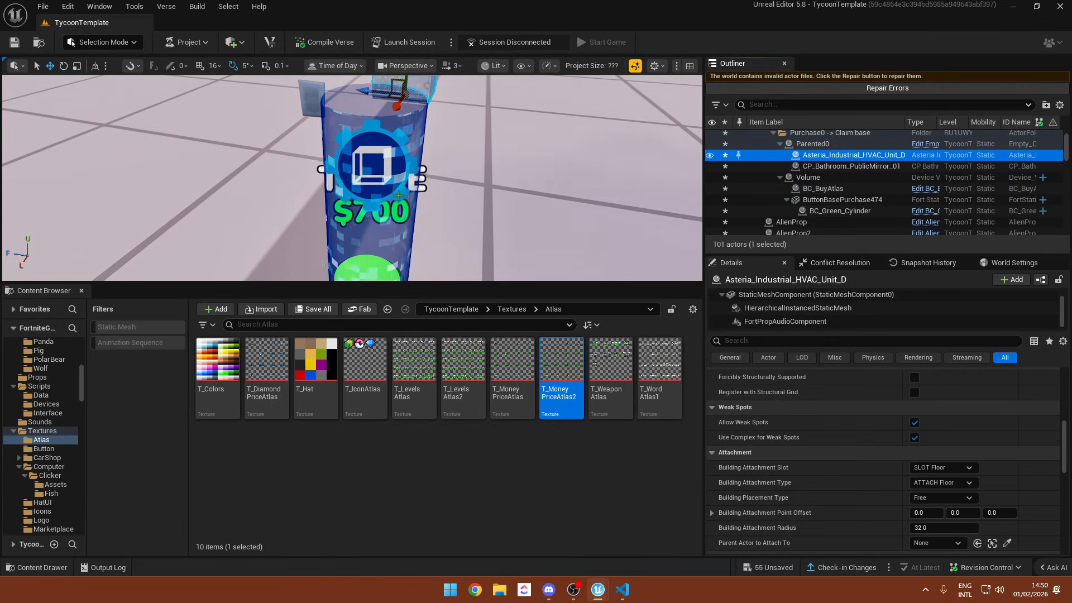
pyautogui.moveTo(405, 189); pyautogui.dragTo(279, 167, button='right')
pyautogui.scroll(1, 821, 162)
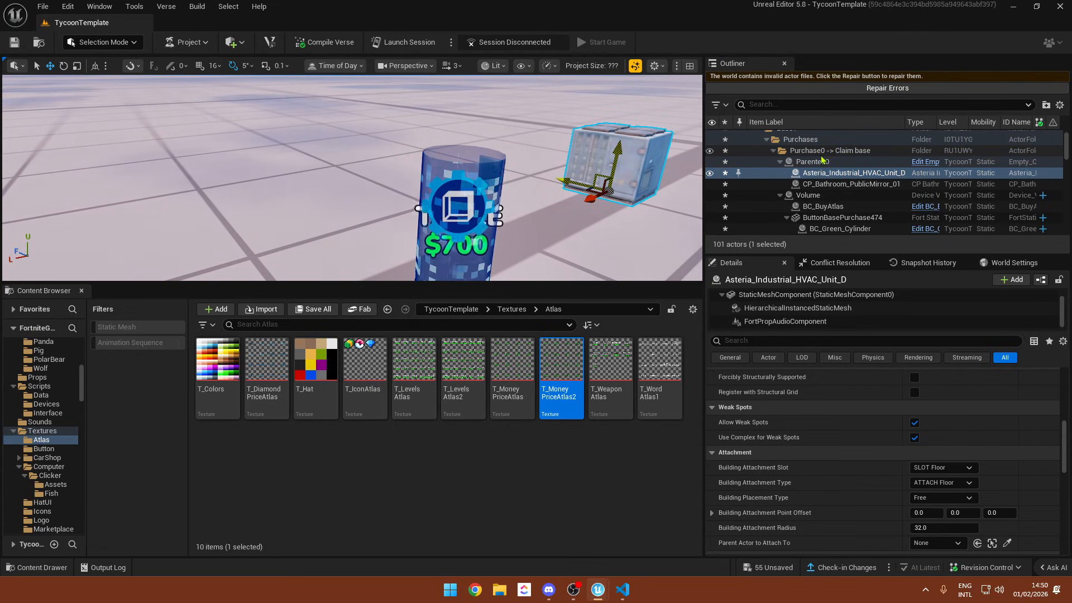
pyautogui.moveTo(502, 167); pyautogui.dragTo(494, 140, button='right')
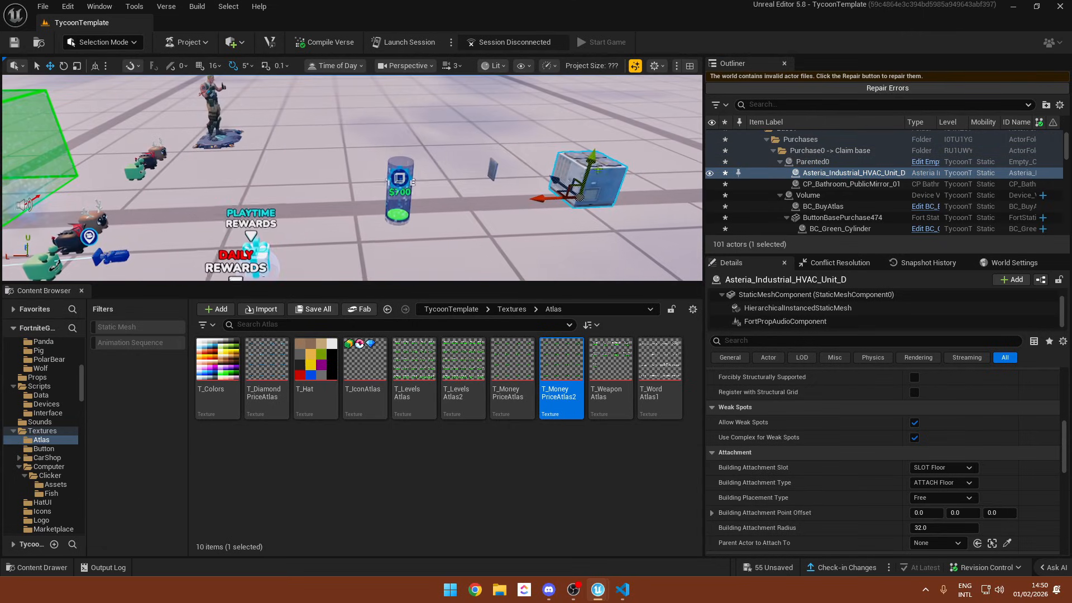
# - Duplicate the Purchase0 -> Claim base folder's actors, leaving out the HVAC unit and bathroom mirror props attached to Parented0
pyautogui.click(816, 151)
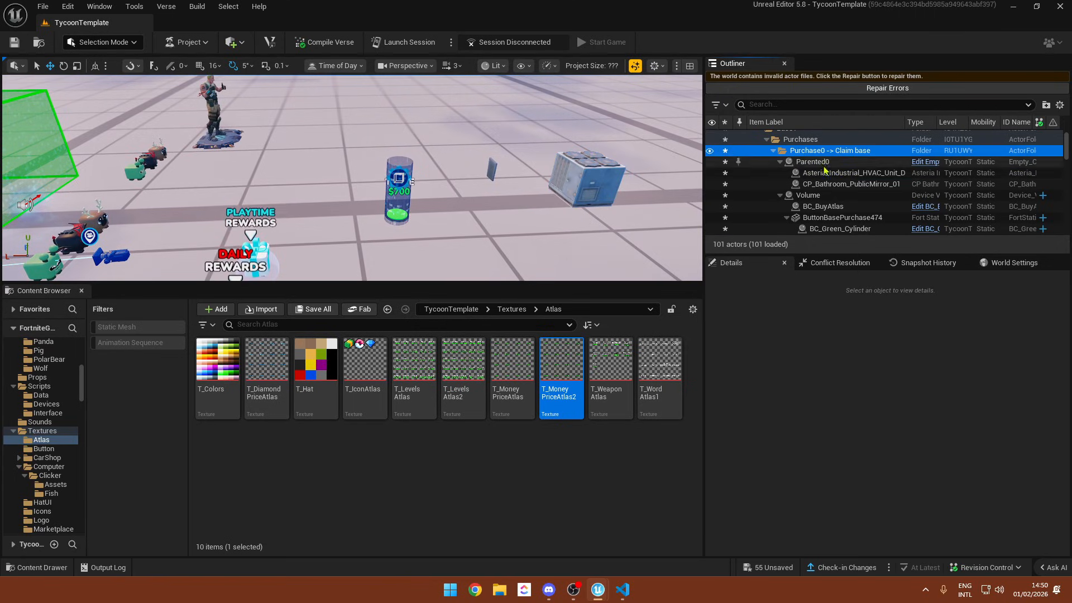
pyautogui.scroll(-1, 827, 185)
pyautogui.keyDown('shift'); pyautogui.click(830, 211); pyautogui.keyUp('shift')
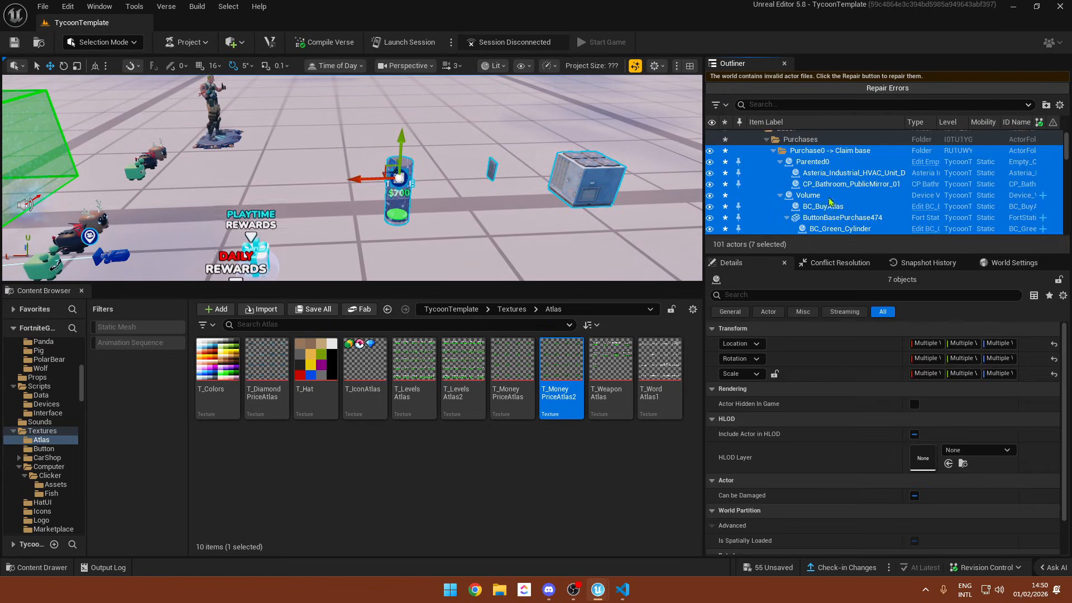
pyautogui.scroll(1, 830, 211)
pyautogui.keyDown('ctrl'); pyautogui.click(843, 190); pyautogui.keyUp('ctrl')
pyautogui.keyDown('ctrl'); pyautogui.click(804, 202); pyautogui.keyUp('ctrl')
pyautogui.scroll(-2, 801, 184)
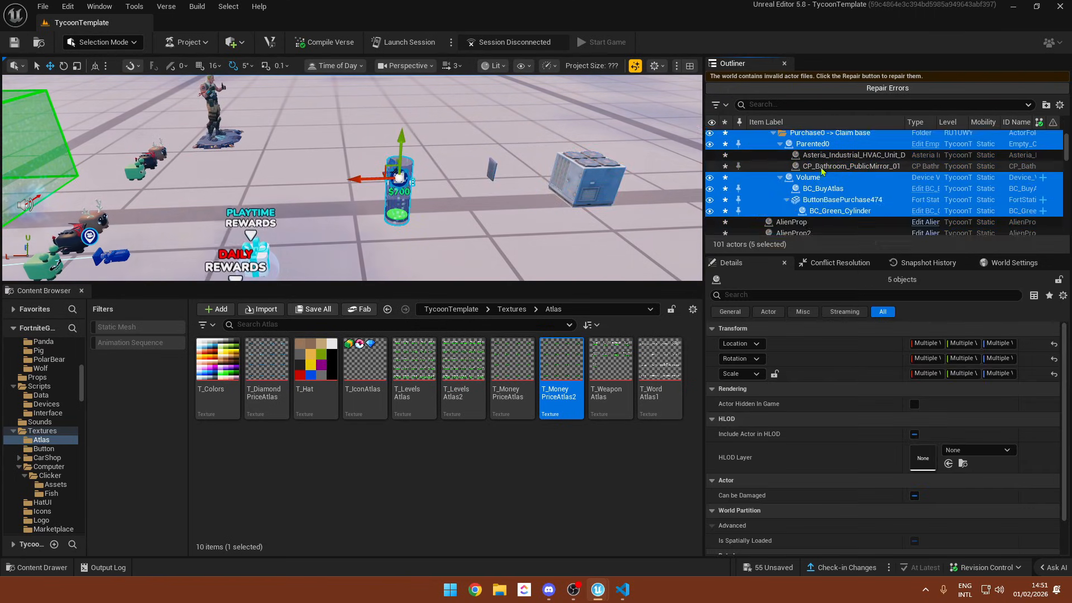
pyautogui.scroll(1, 806, 167)
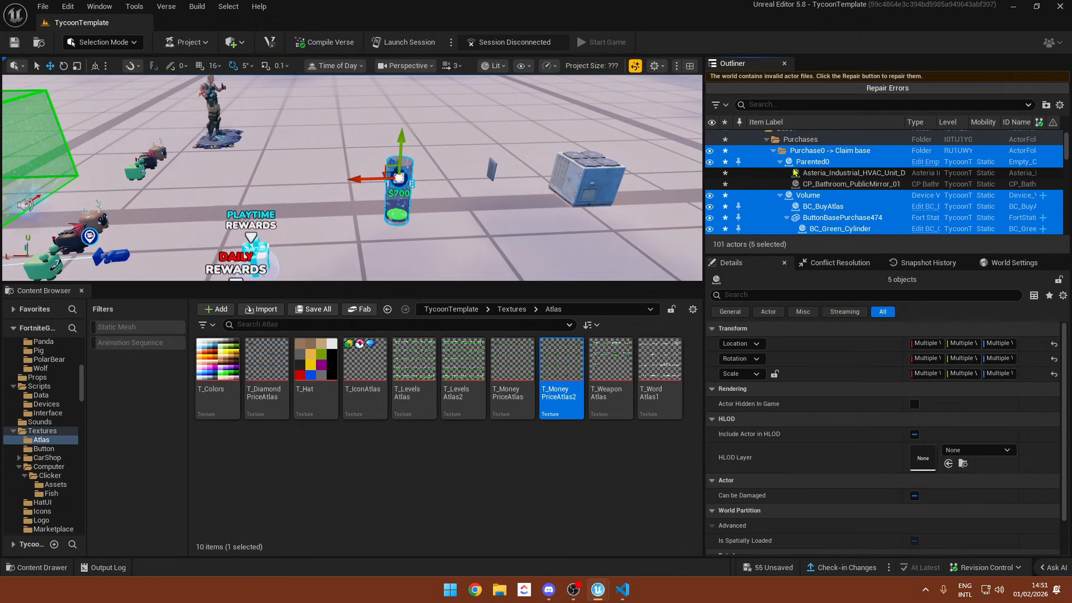
pyautogui.scroll(-1, 820, 176)
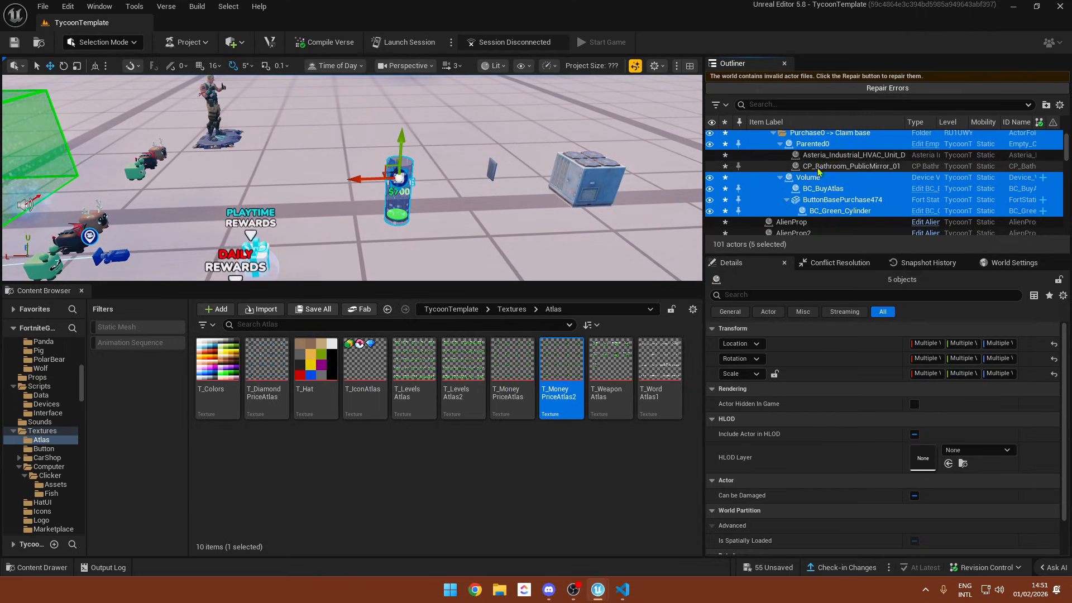
pyautogui.press('f')
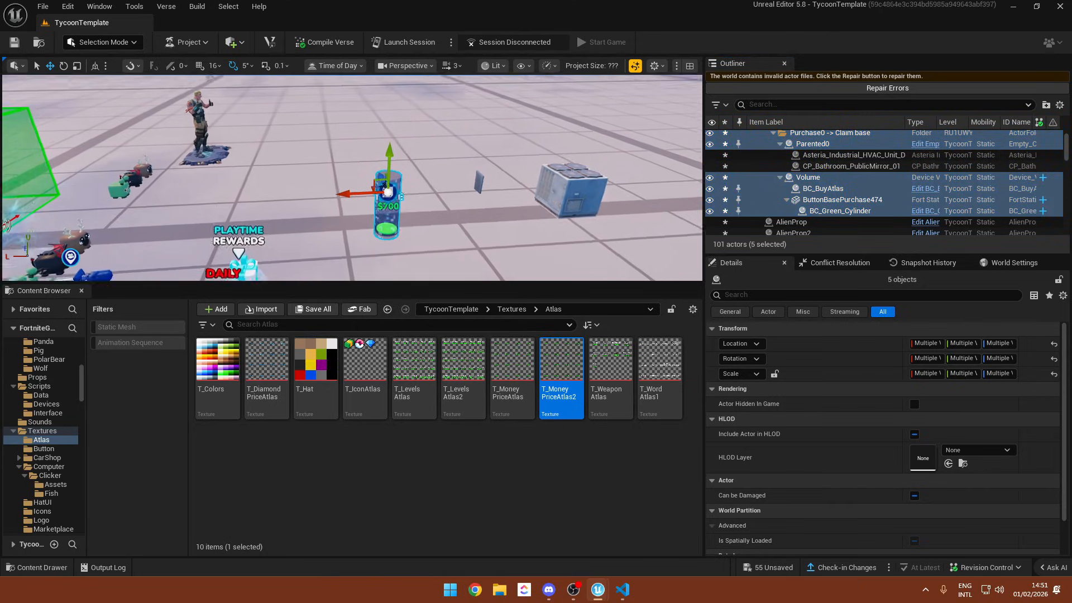
pyautogui.hotkey('ctrl', 'd')
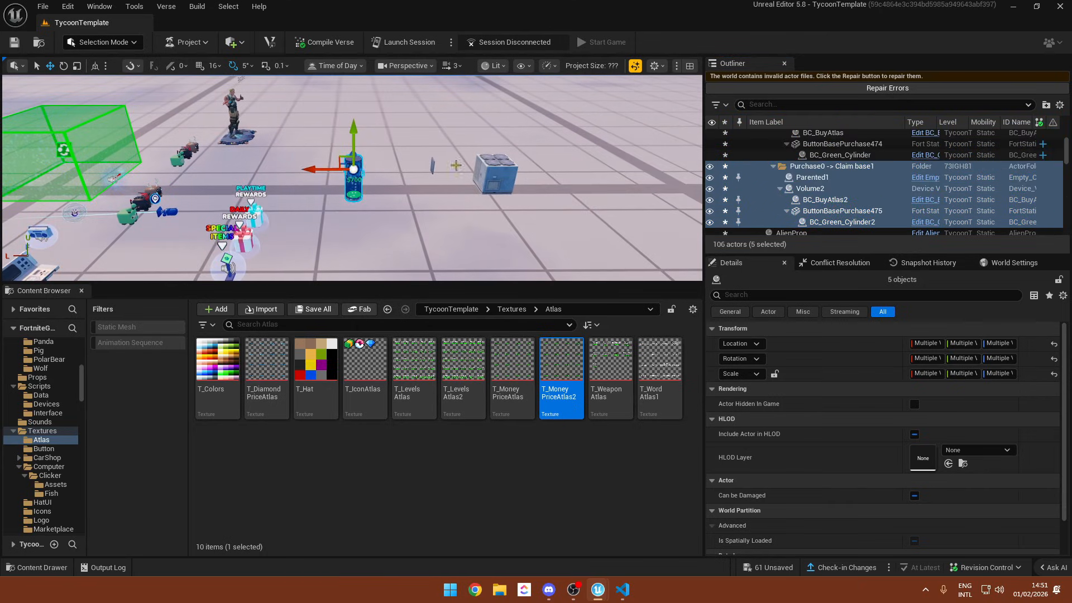
# - Move the duplicated purchase button group clear of the original so both cylinders stand side by side
pyautogui.moveTo(338, 166); pyautogui.dragTo(338, 166, button='right')
pyautogui.moveTo(308, 139); pyautogui.dragTo(352, 144)
pyautogui.moveTo(352, 144); pyautogui.dragTo(380, 144, button='right')
pyautogui.moveTo(312, 145)
pyautogui.mouseDown()
pyautogui.moveTo(297, 143)
pyautogui.moveTo(332, 150)
pyautogui.mouseUp()
pyautogui.scroll(4, 332, 150)
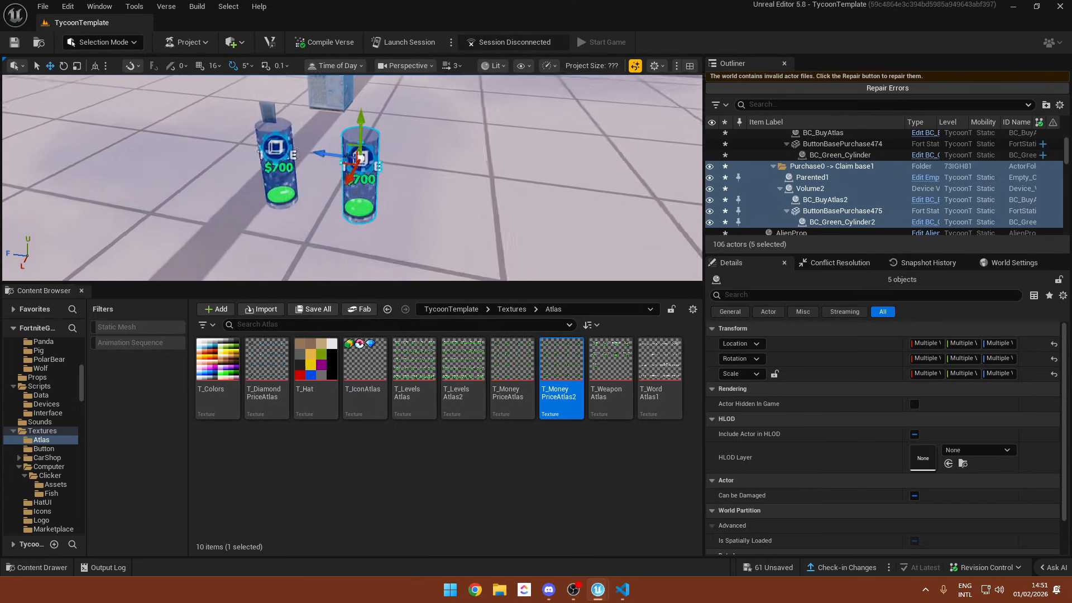
# - Place an Asteria medium crate and a small crate from the Burd Station props near the Parented1 prop
pyautogui.click(819, 182)
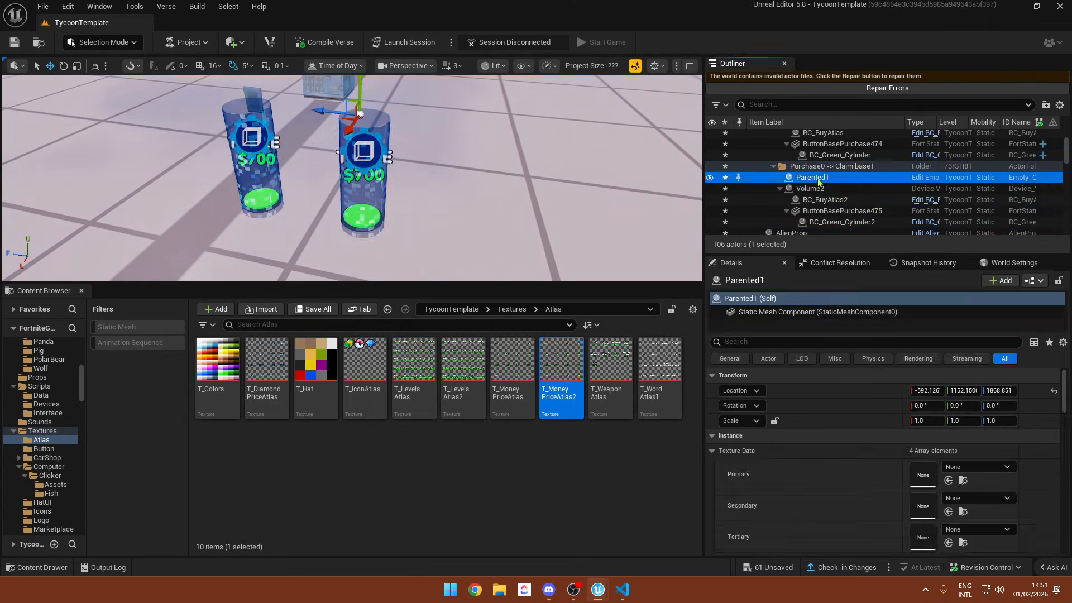
pyautogui.moveTo(424, 184); pyautogui.dragTo(312, 168, button='right')
pyautogui.scroll(-10, 59, 449)
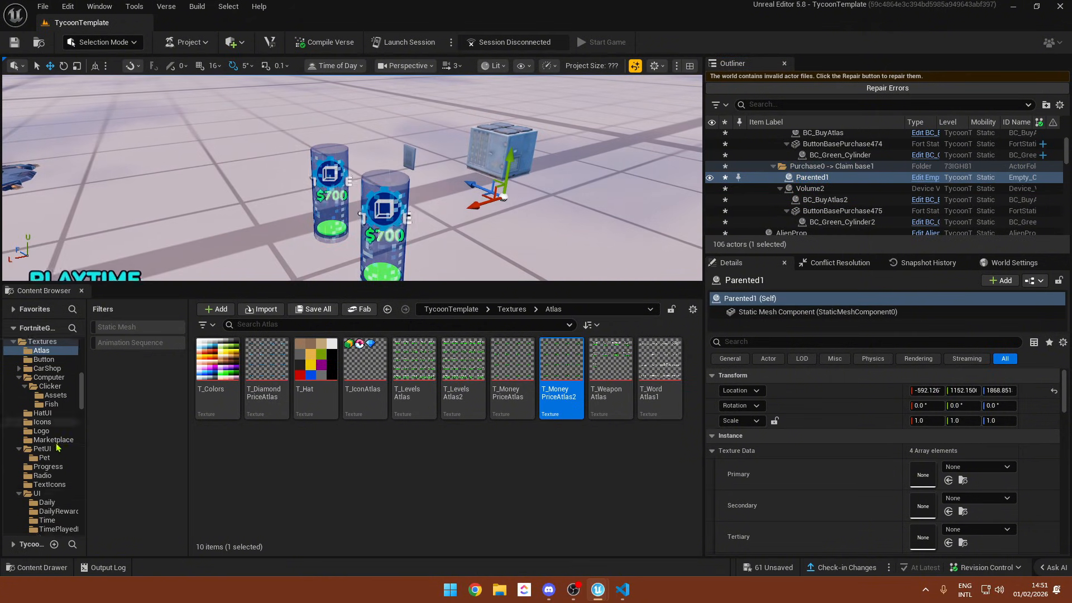
pyautogui.click(55, 432)
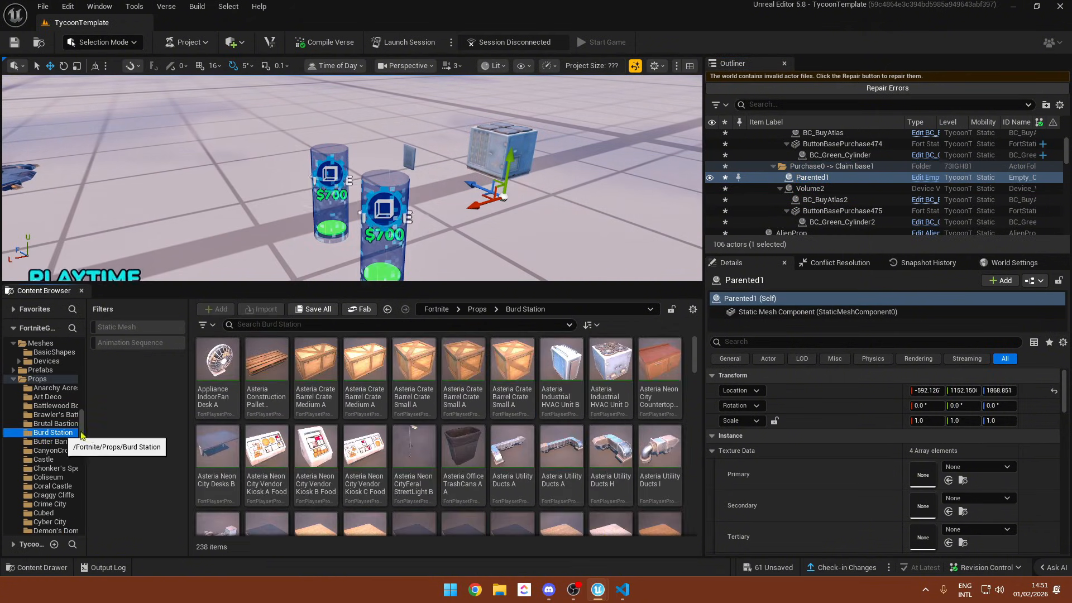
pyautogui.click(364, 362)
pyautogui.moveTo(364, 363); pyautogui.dragTo(550, 215)
pyautogui.moveTo(428, 360); pyautogui.dragTo(472, 211)
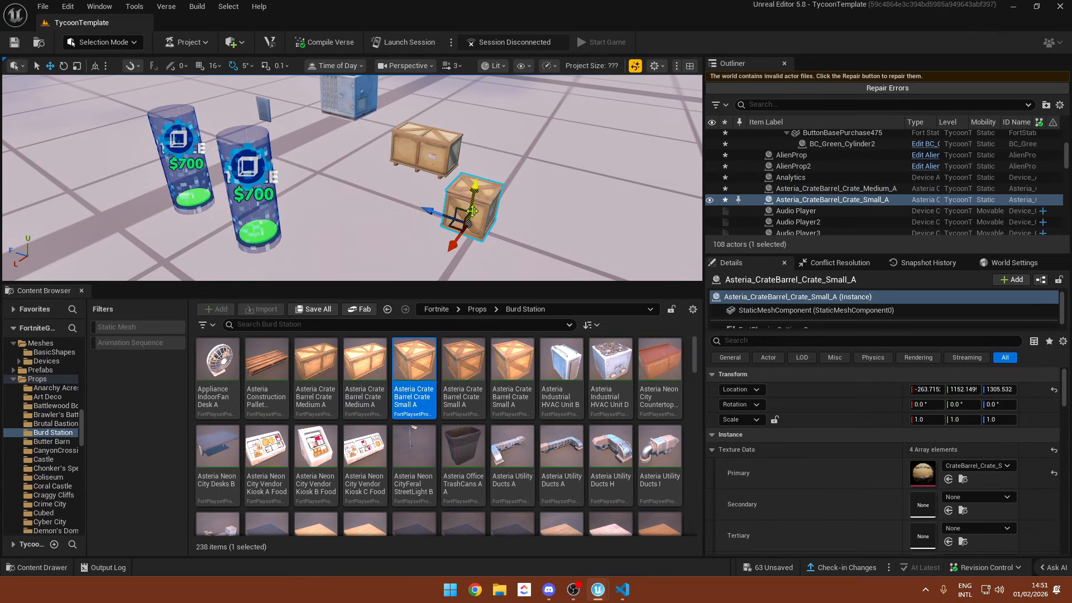
# - Attach both placed crates to the Parented1 prop
pyautogui.keyDown('ctrl'); pyautogui.click(826, 188); pyautogui.keyUp('ctrl')
pyautogui.rightClick(818, 190)
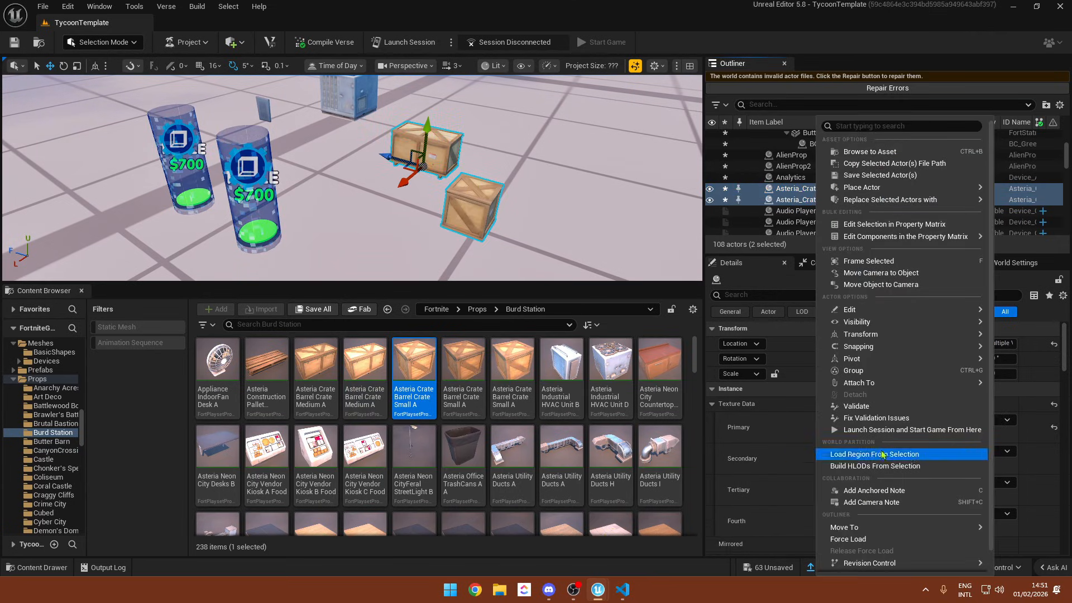
pyautogui.moveTo(868, 385)
pyautogui.write('parented')
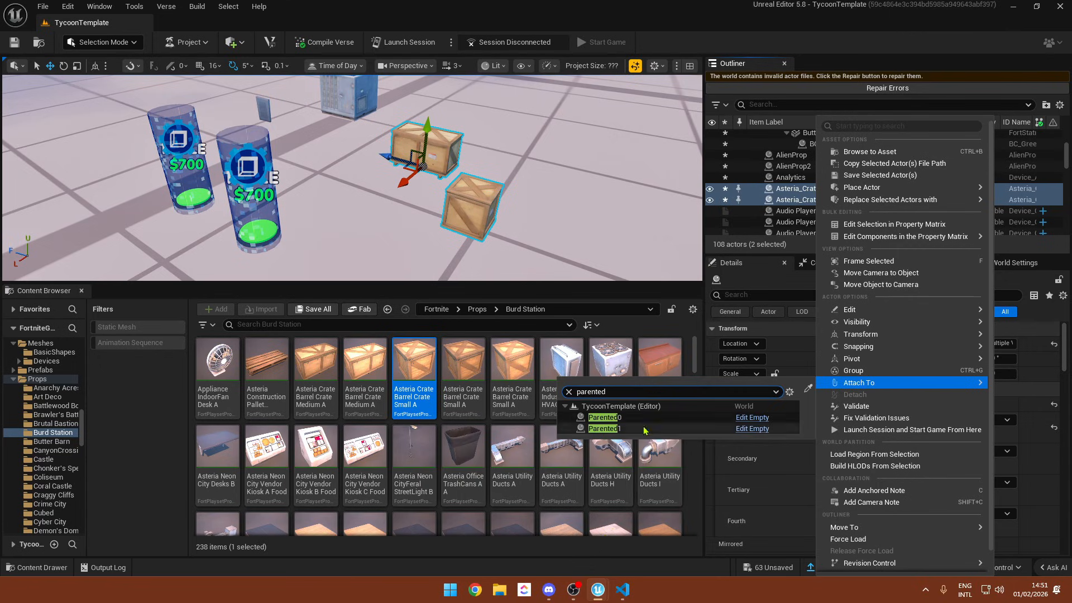
pyautogui.click(605, 428)
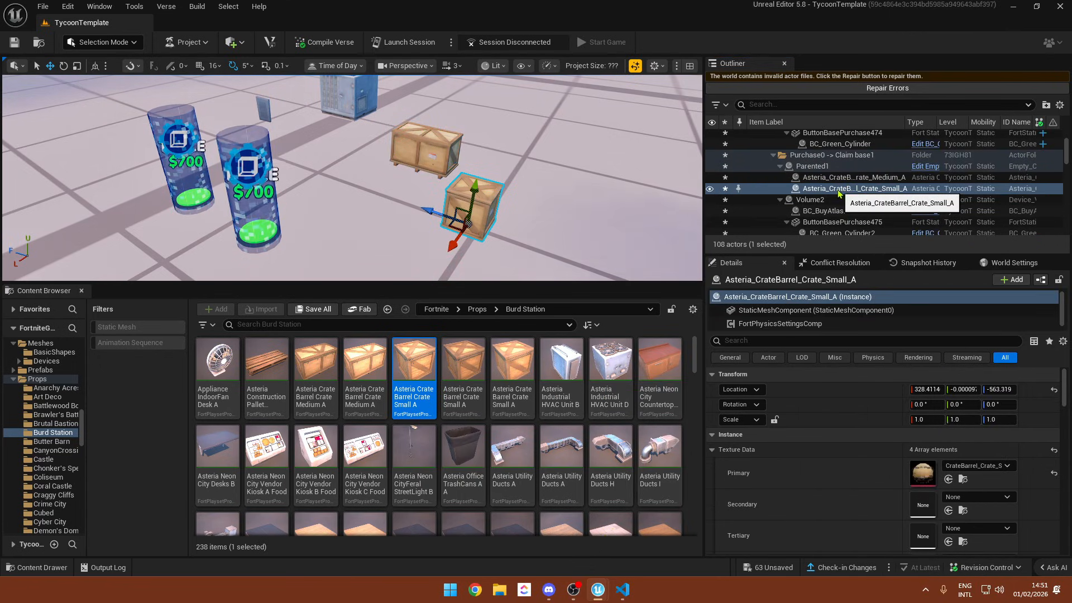
# - In BC_BuyAtlas2, set the WordIndex of the Name component to 7.0 and of the Price component to 16.0
pyautogui.click(249, 163)
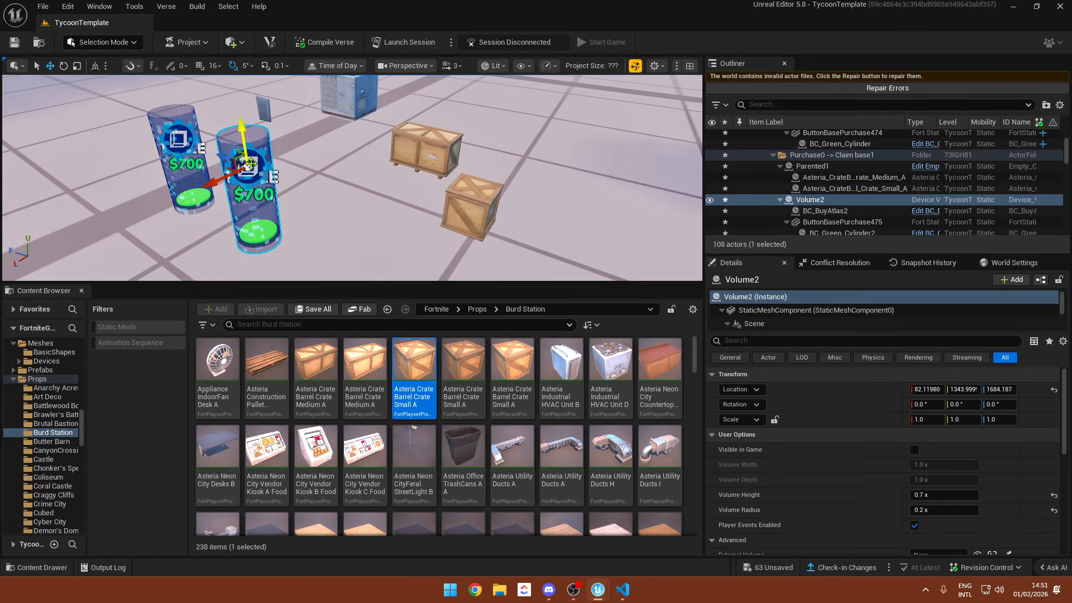
pyautogui.scroll(-3, 769, 324)
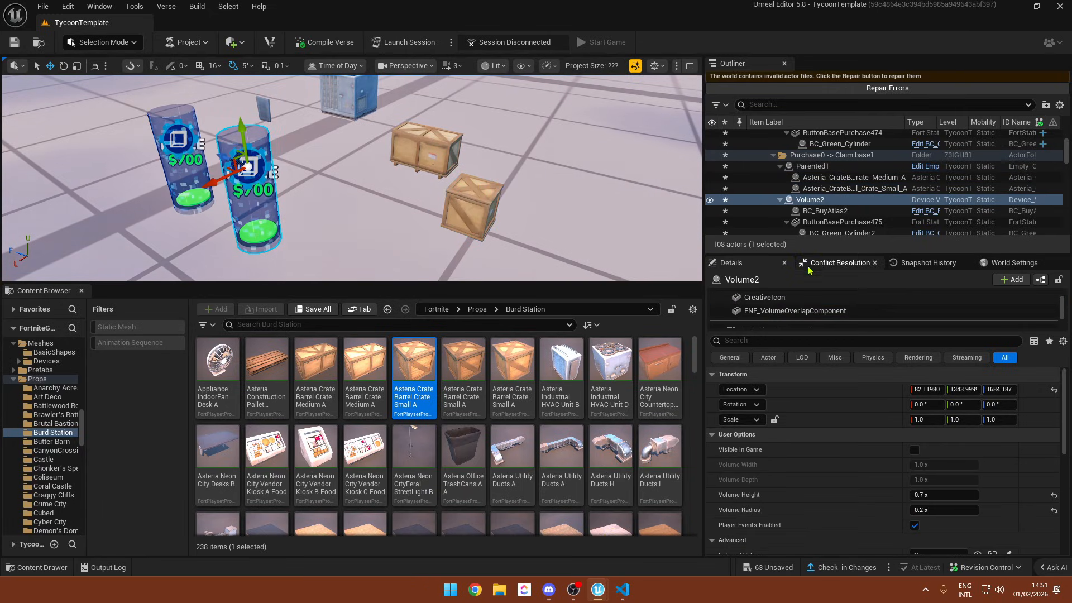
pyautogui.click(818, 212)
pyautogui.click(837, 309)
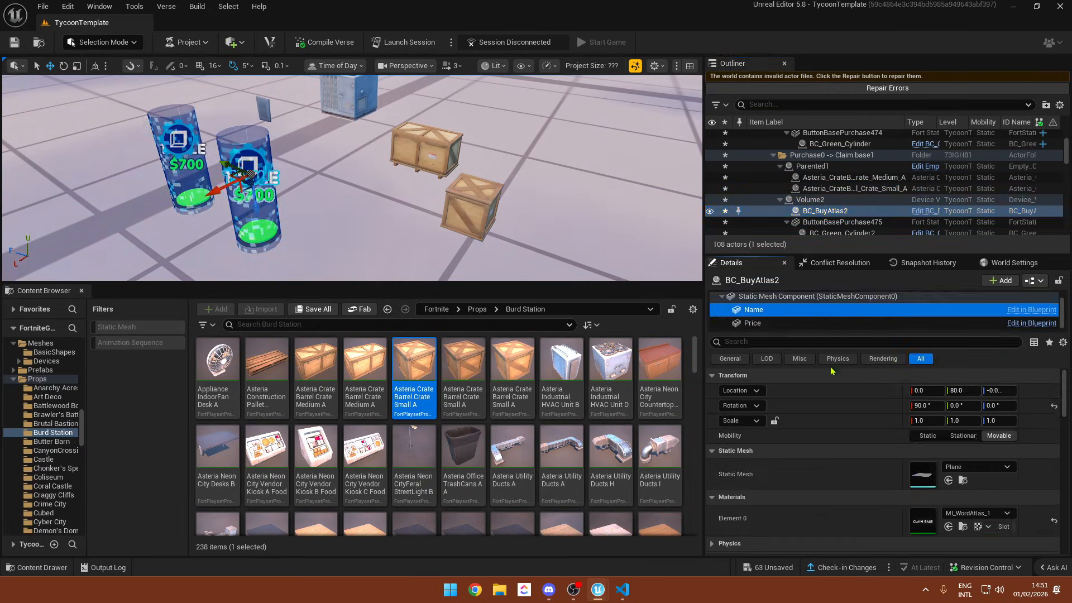
pyautogui.scroll(-10, 889, 481)
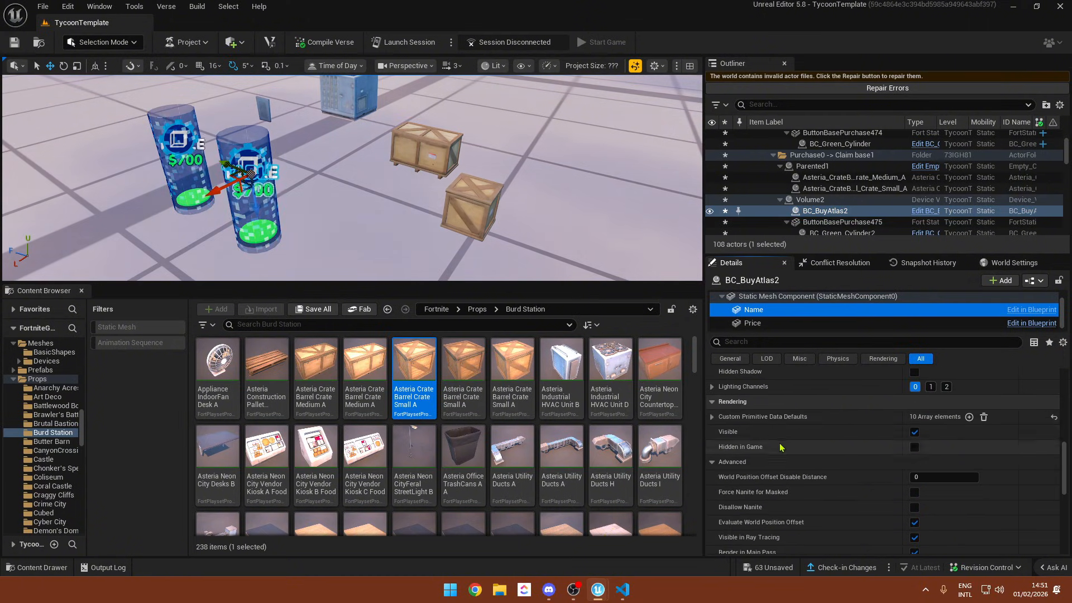
pyautogui.click(712, 417)
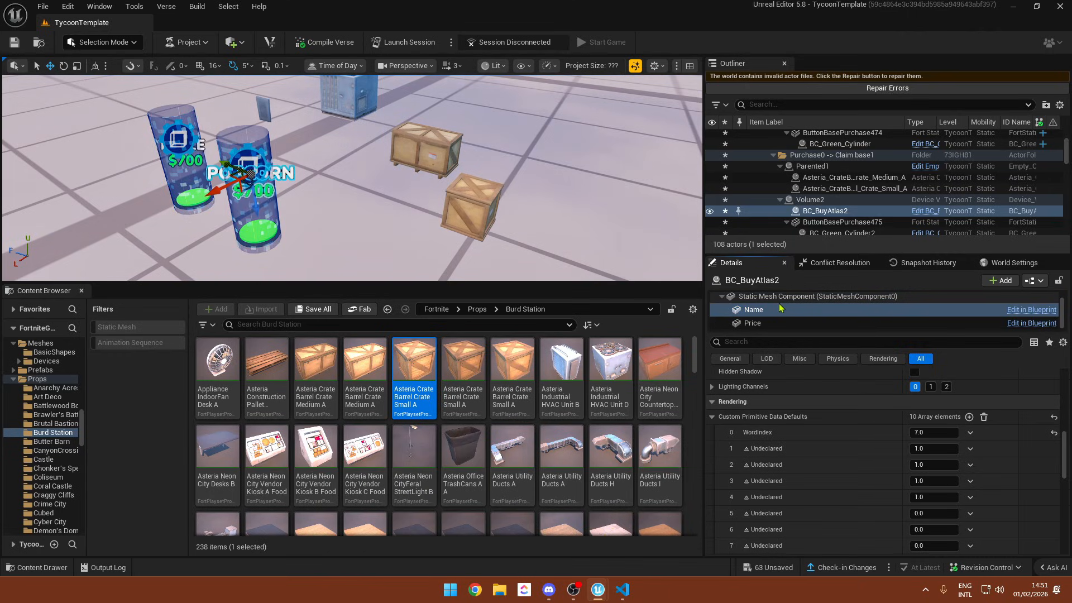
pyautogui.click(781, 322)
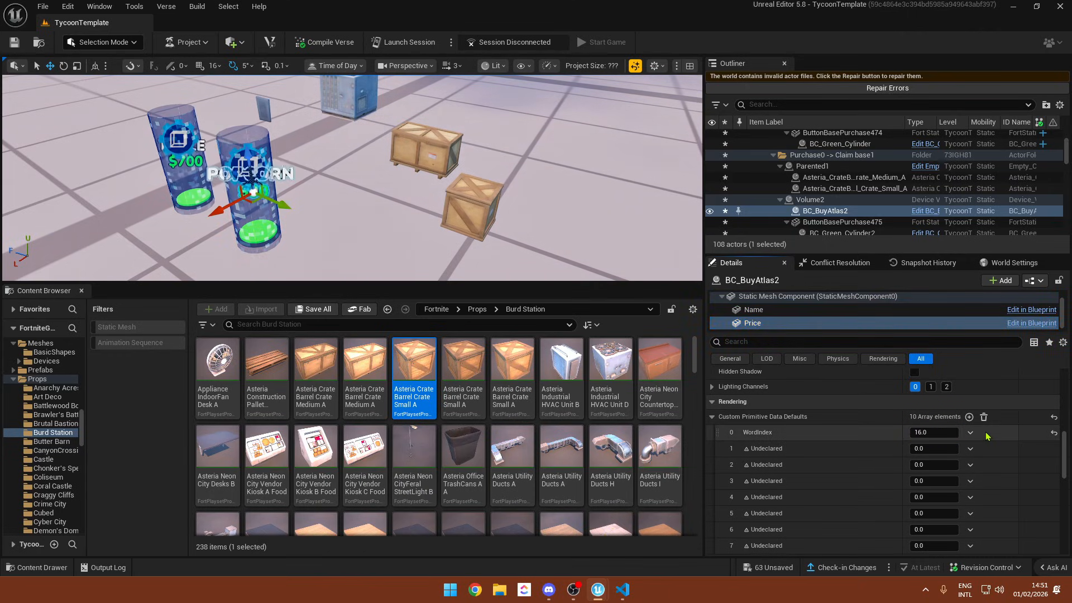
# - Set the ParentedProp of the Claim purchase in the Scripts-Data-base data device to Parented0
pyautogui.moveTo(447, 223); pyautogui.dragTo(128, 215, button='right')
pyautogui.click(328, 180)
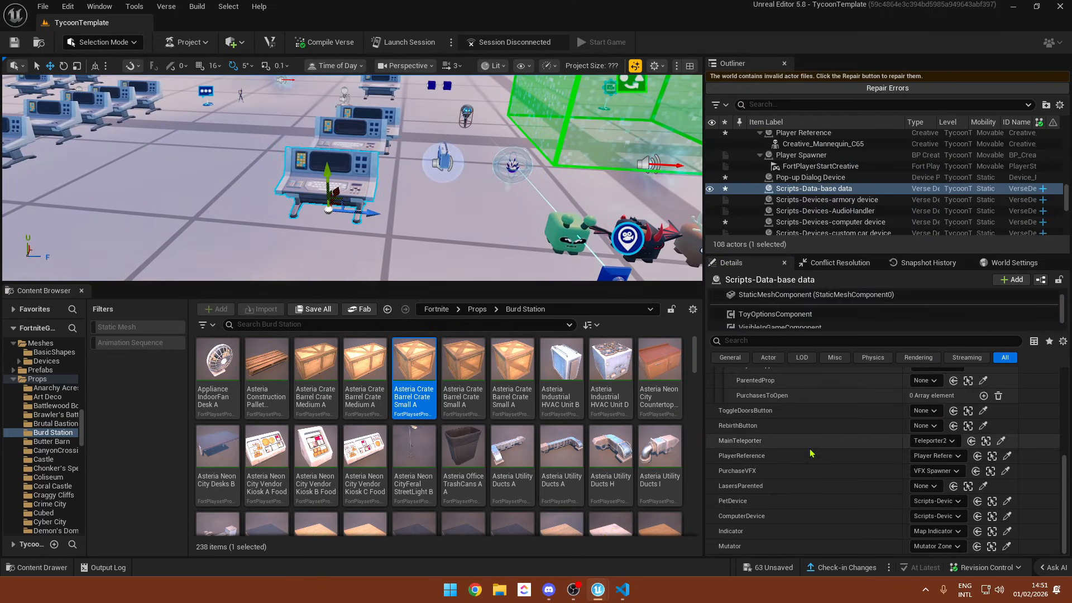
pyautogui.scroll(5, 810, 454)
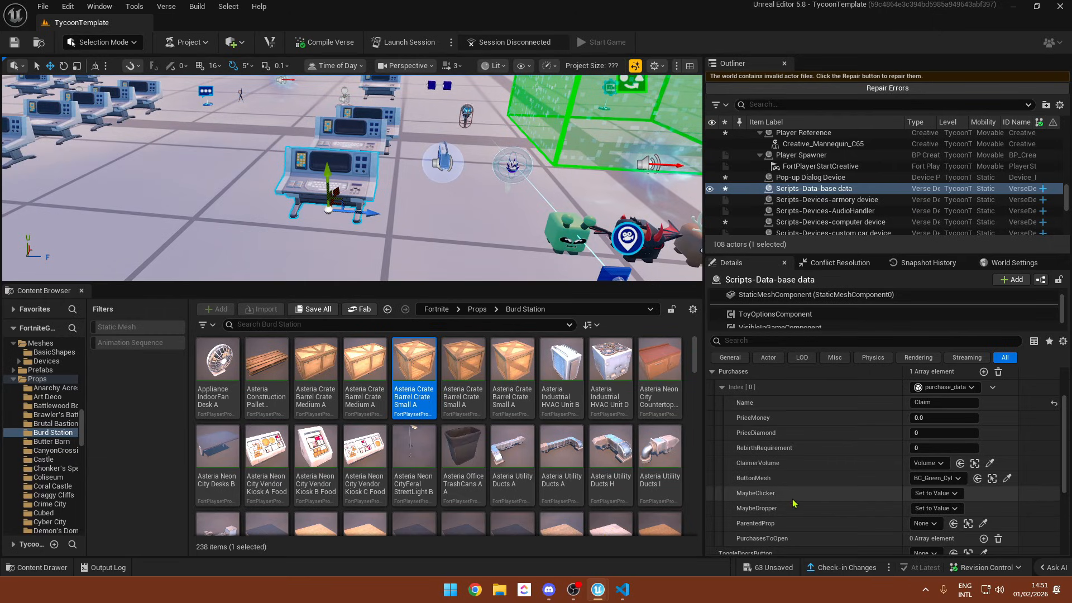
pyautogui.scroll(-1, 795, 498)
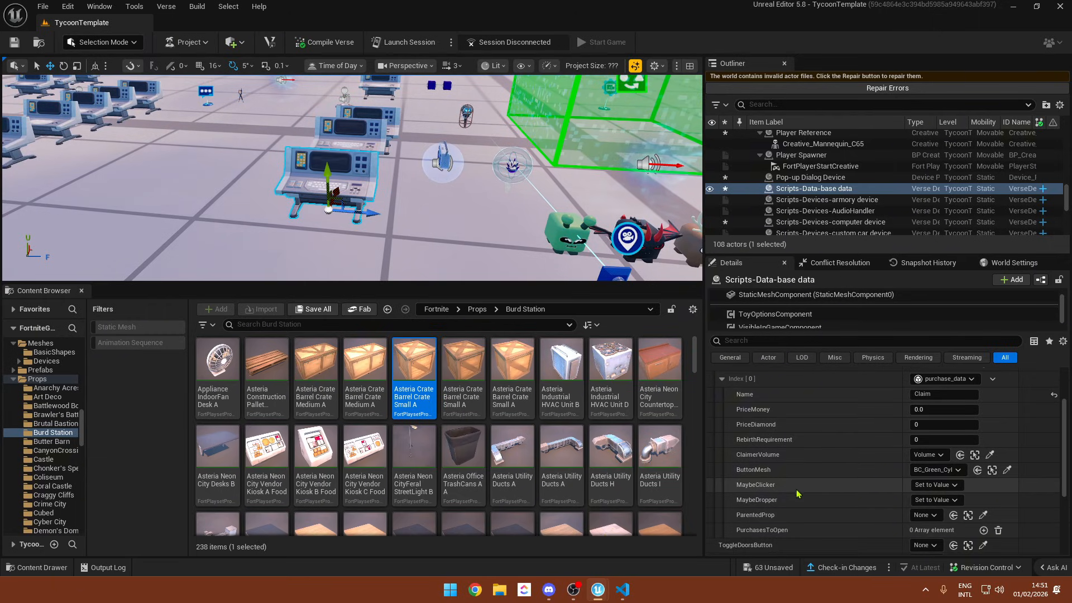
pyautogui.click(926, 515)
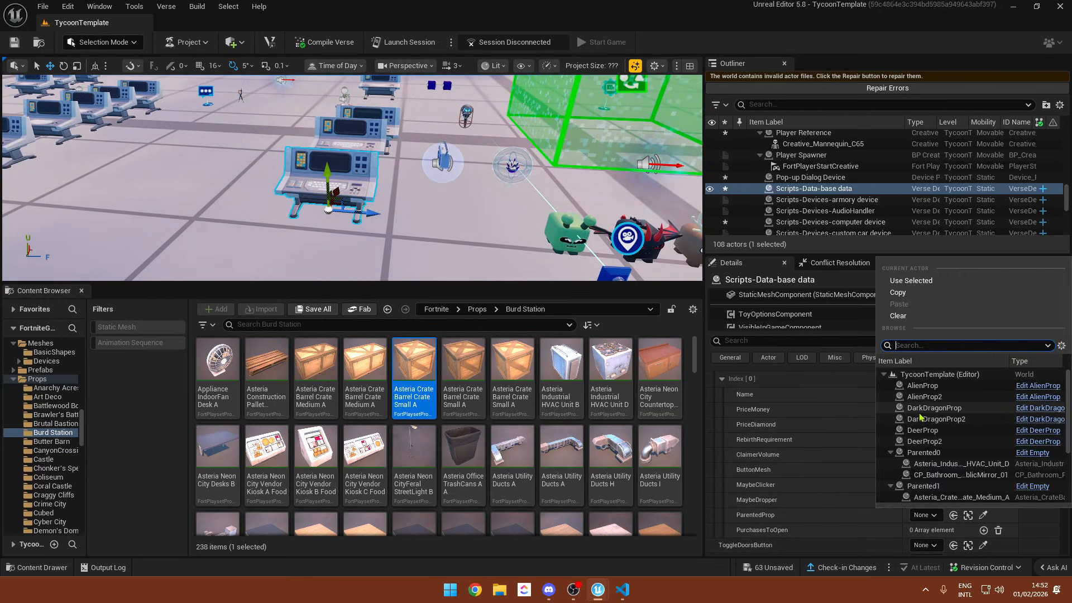
pyautogui.write('parented')
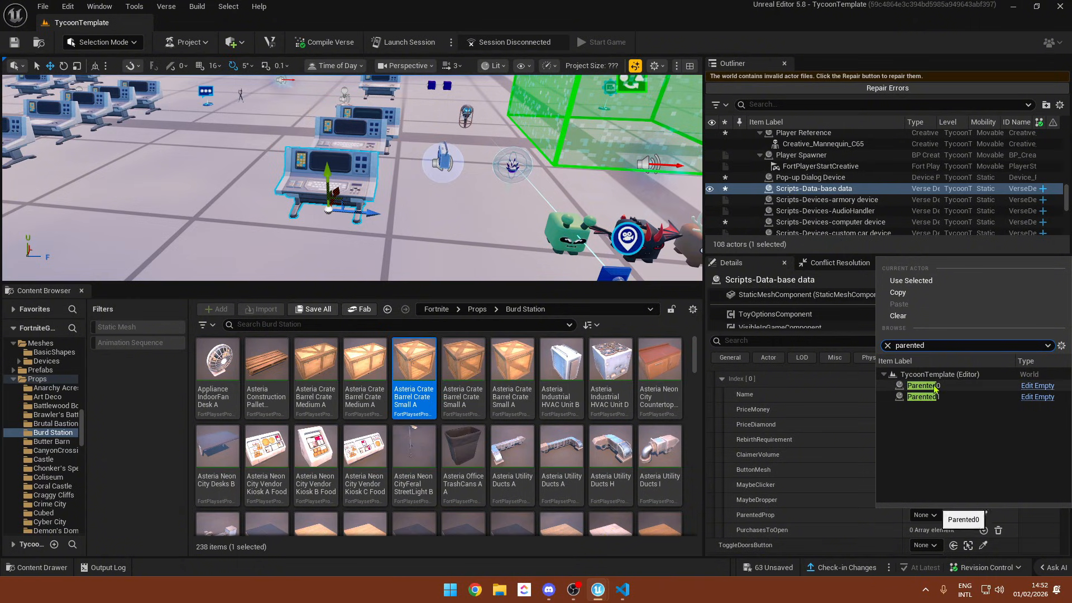
pyautogui.click(924, 386)
# - Add an entry to the Claim purchase's PurchasesToOpen array and set it to 1
pyautogui.scroll(-5, 764, 451)
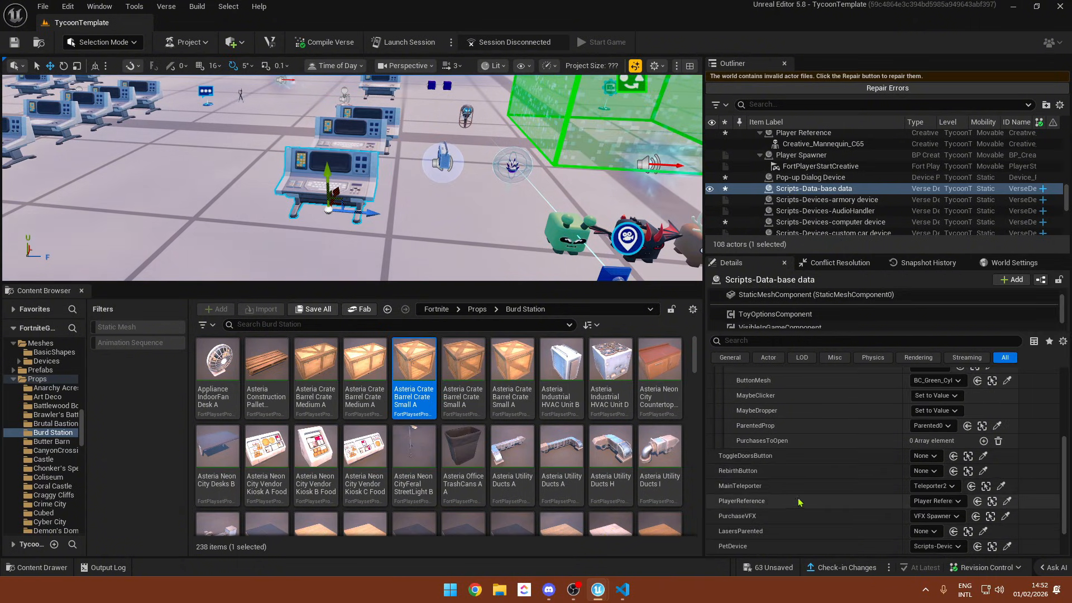
pyautogui.click(984, 441)
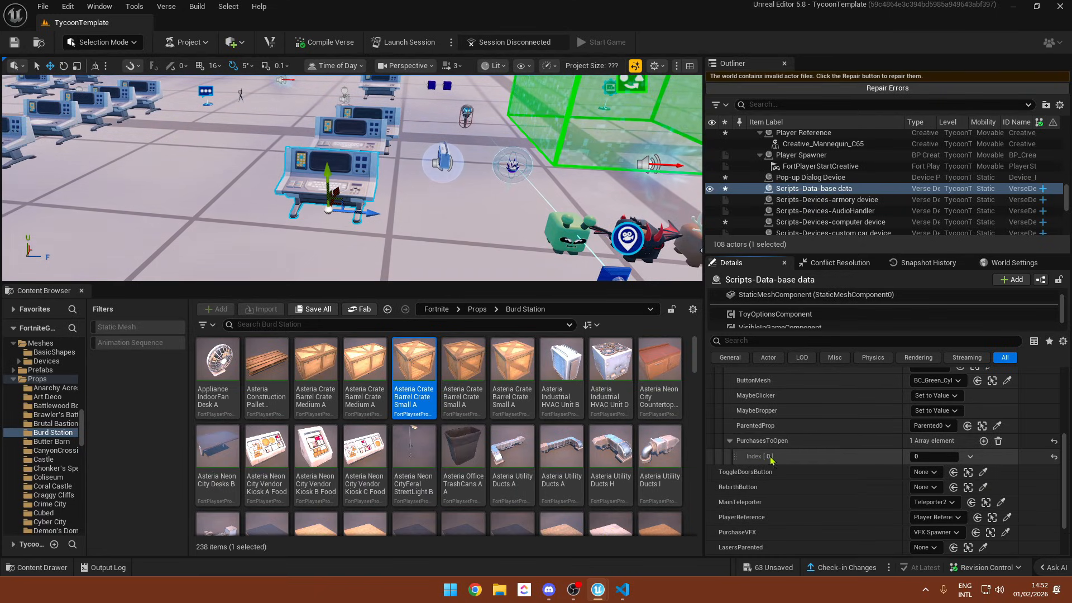
pyautogui.scroll(3, 1025, 512)
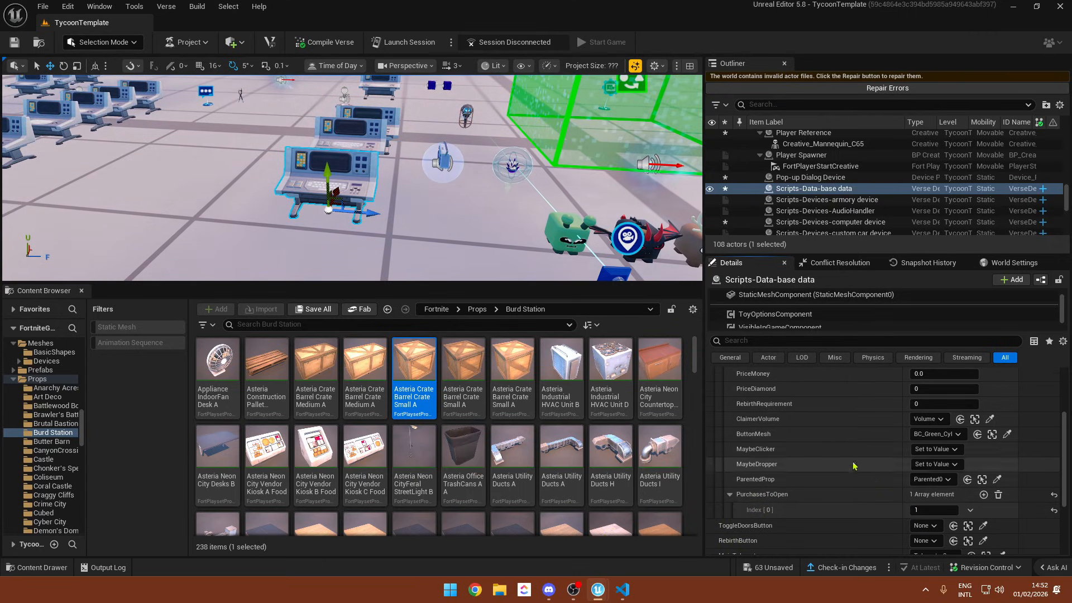
# - Review the Claim purchase's settings in the base data device against the two purchase buttons in the level
pyautogui.scroll(3, 856, 462)
pyautogui.moveTo(471, 253); pyautogui.dragTo(307, 245, button='right')
pyautogui.press('w')
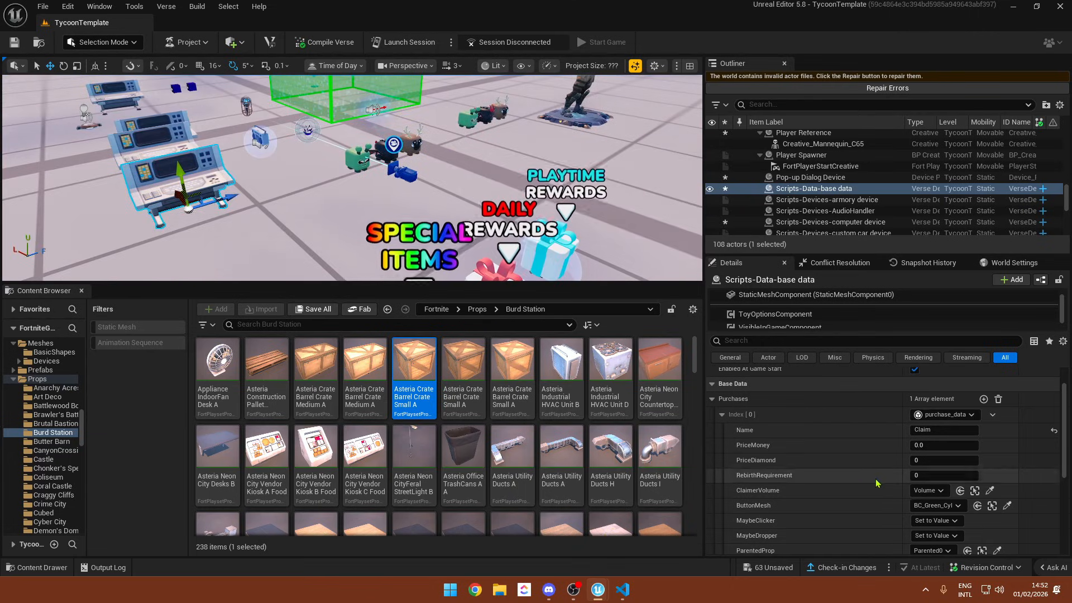
pyautogui.scroll(2, 793, 447)
pyautogui.scroll(-1, 751, 425)
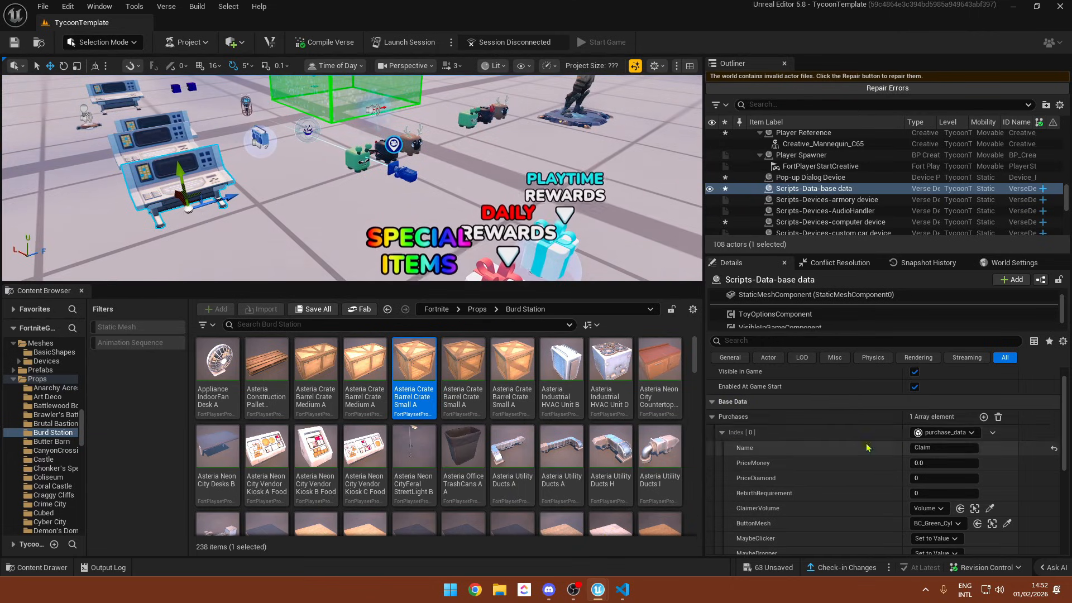
pyautogui.scroll(-3, 775, 414)
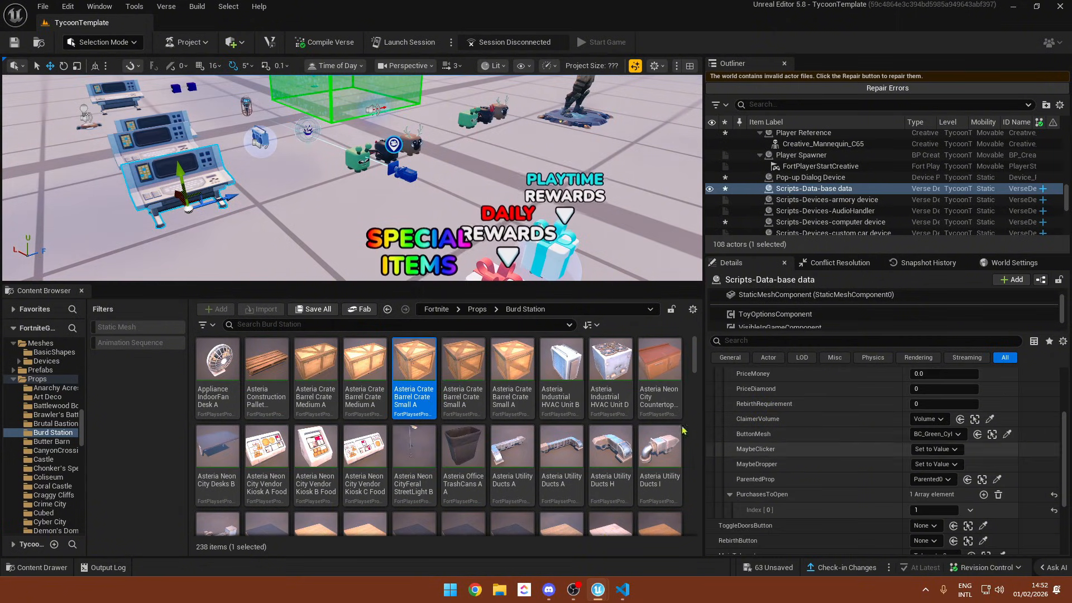
pyautogui.moveTo(586, 224); pyautogui.dragTo(681, 215, button='right')
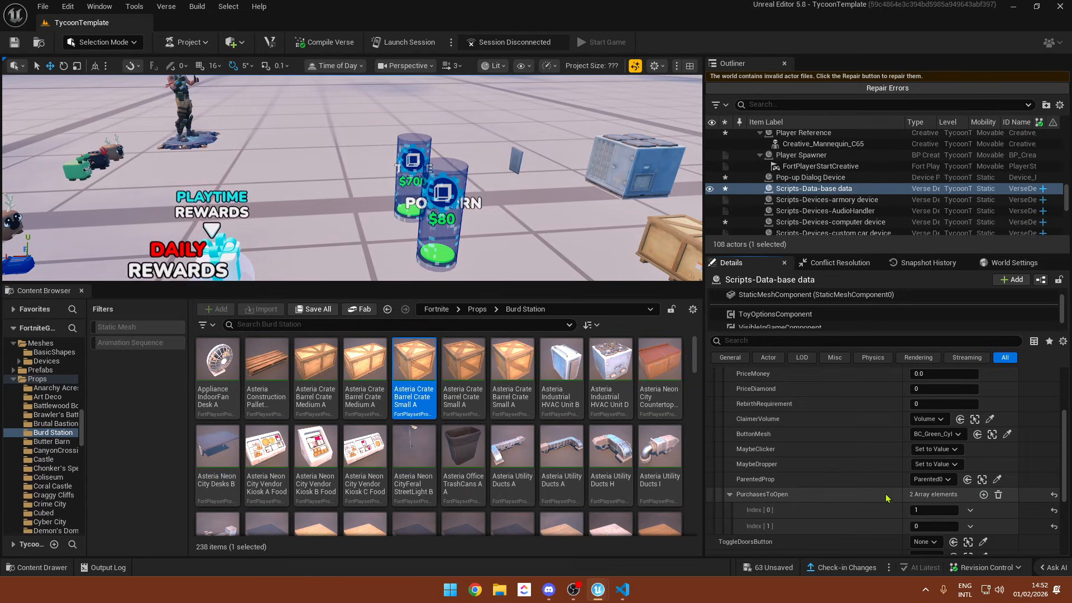
pyautogui.scroll(-3, 985, 504)
pyautogui.moveTo(614, 234); pyautogui.dragTo(497, 223, button='right')
pyautogui.scroll(6, 887, 459)
pyautogui.click(983, 417)
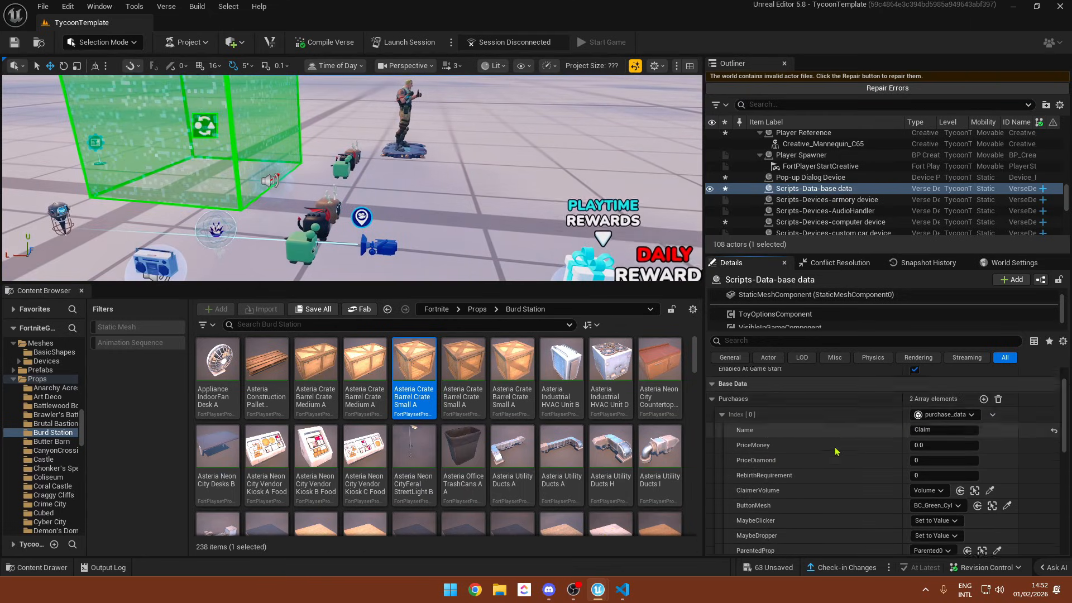
pyautogui.scroll(-6, 991, 446)
pyautogui.click(992, 475)
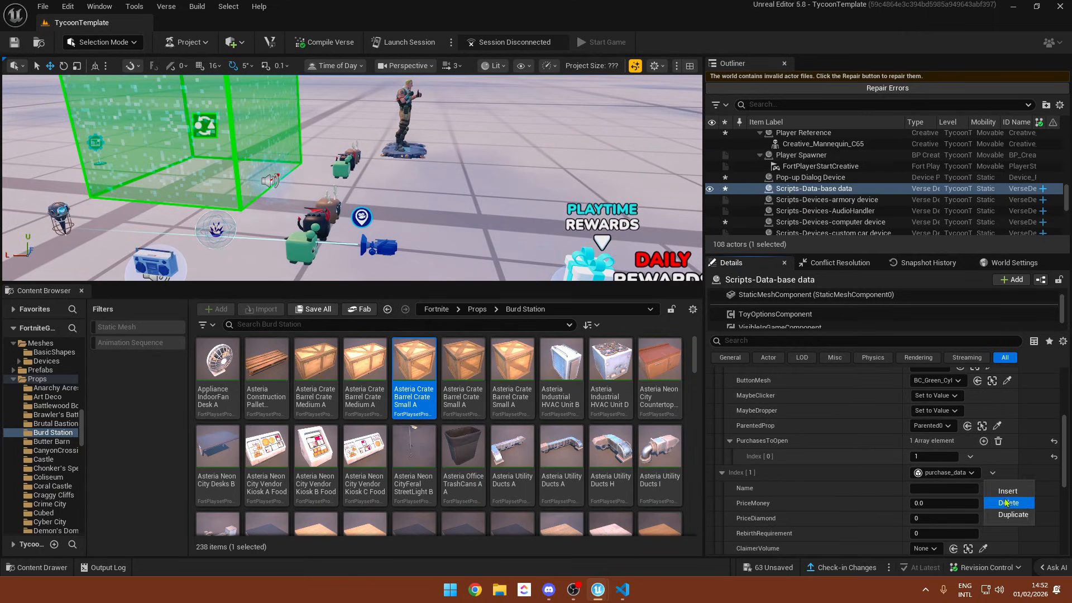
pyautogui.click(1009, 503)
pyautogui.scroll(4, 844, 446)
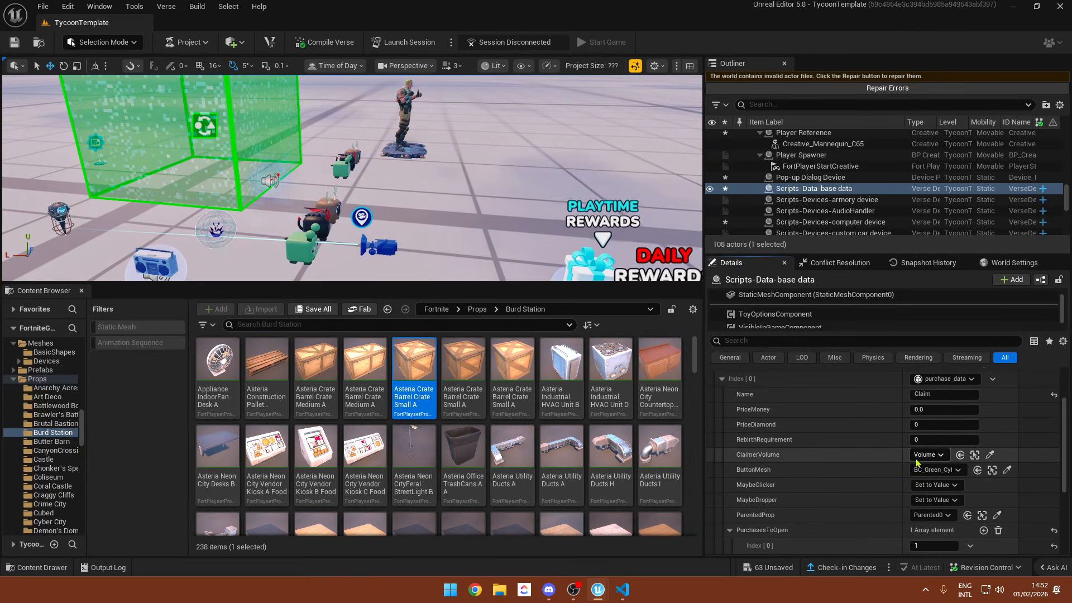
# - Set MaybeClicker of the Claim purchase to clicker_data and go through its expanded fields
pyautogui.scroll(-3, 893, 455)
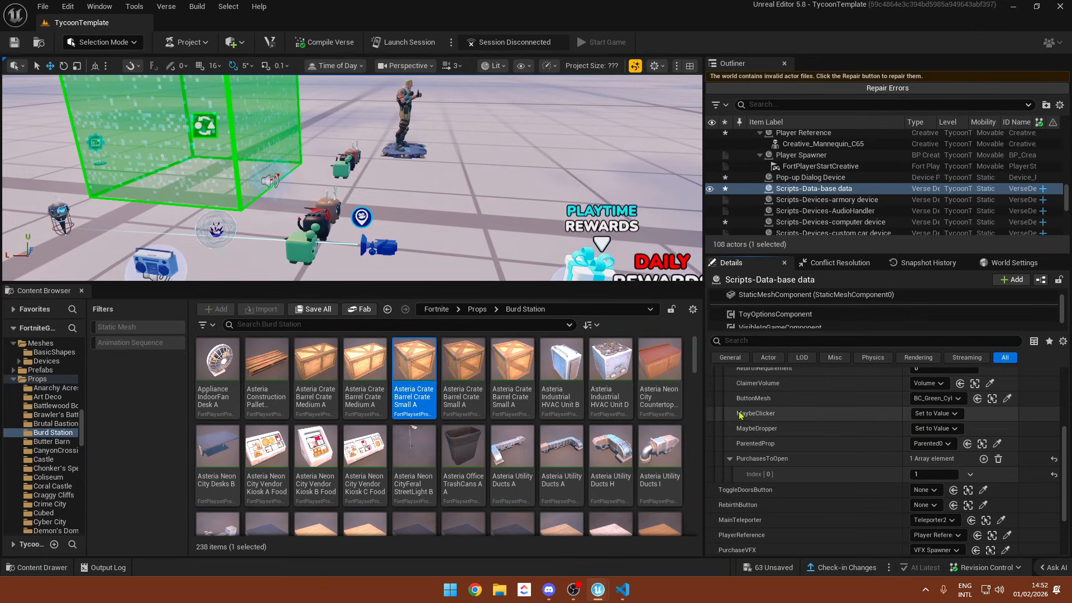
pyautogui.click(947, 413)
pyautogui.click(956, 441)
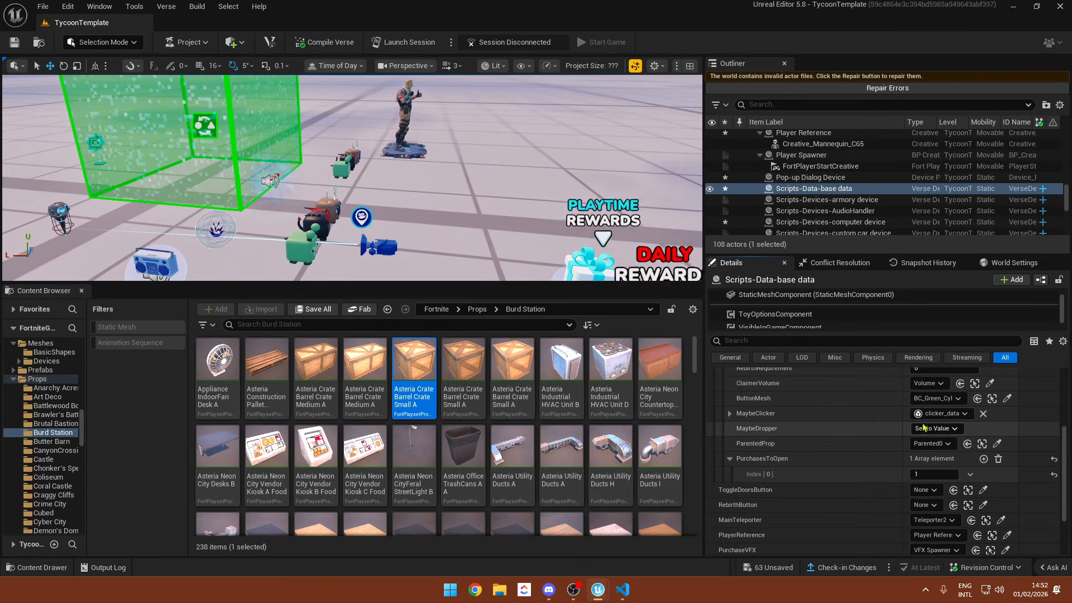
pyautogui.scroll(-2, 820, 421)
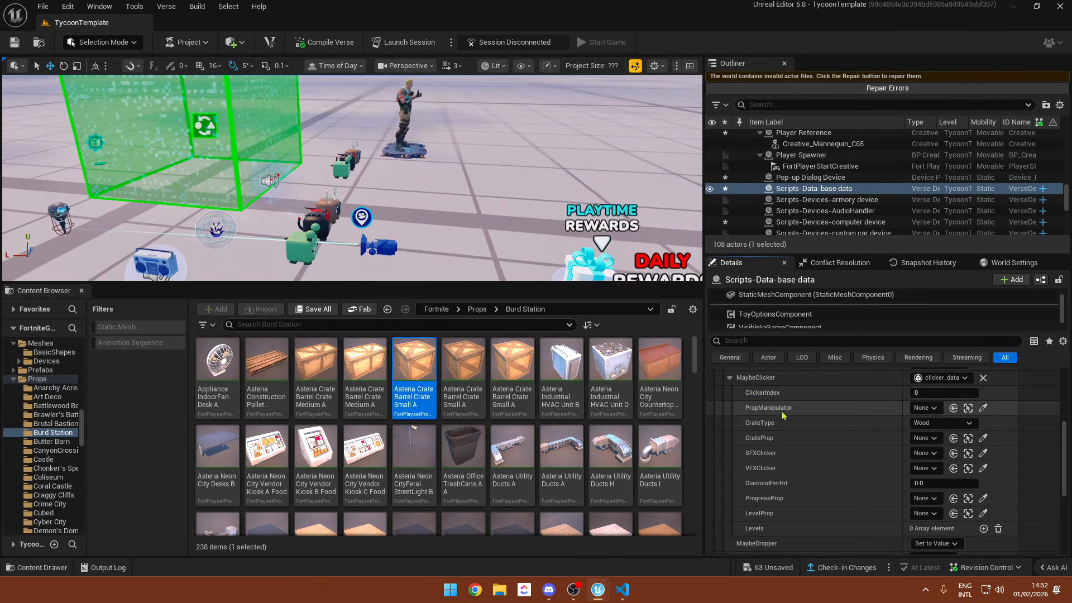
pyautogui.moveTo(446, 184); pyautogui.dragTo(525, 167, button='right')
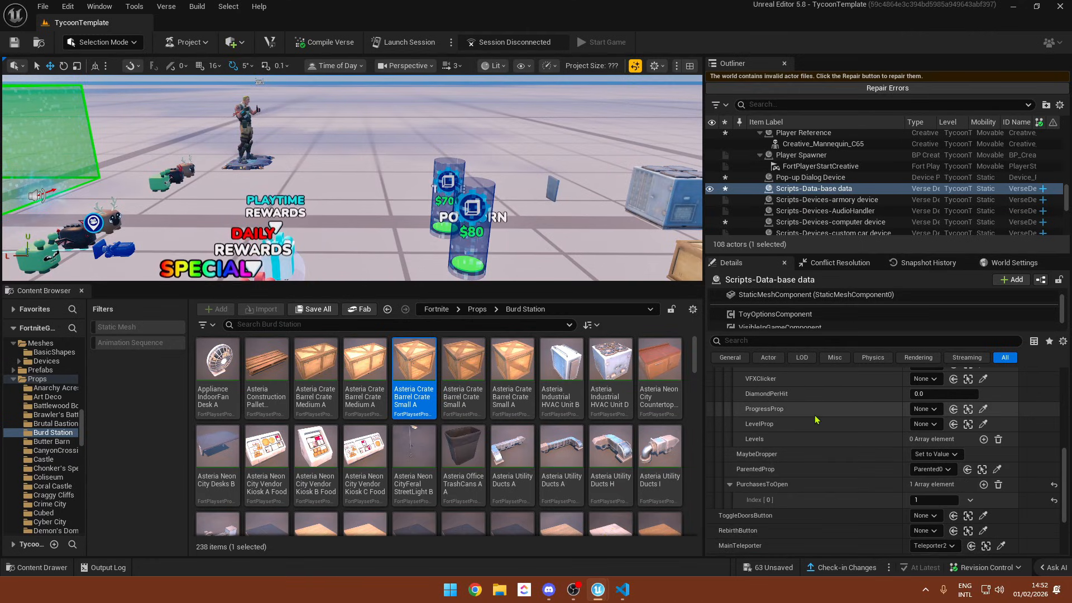
pyautogui.scroll(-3, 848, 427)
pyautogui.scroll(3, 848, 427)
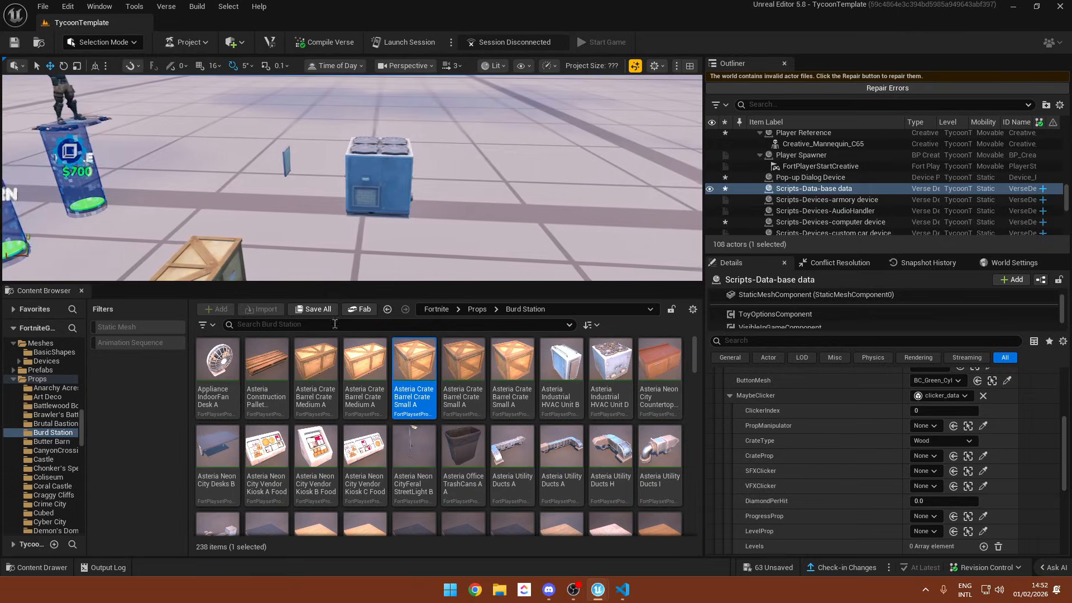
# - Place a BC_CrateProp from the TycoonTemplate Props folder on the level floor near the blue HVAC unit
pyautogui.click(477, 308)
pyautogui.click(437, 309)
pyautogui.scroll(10, 46, 376)
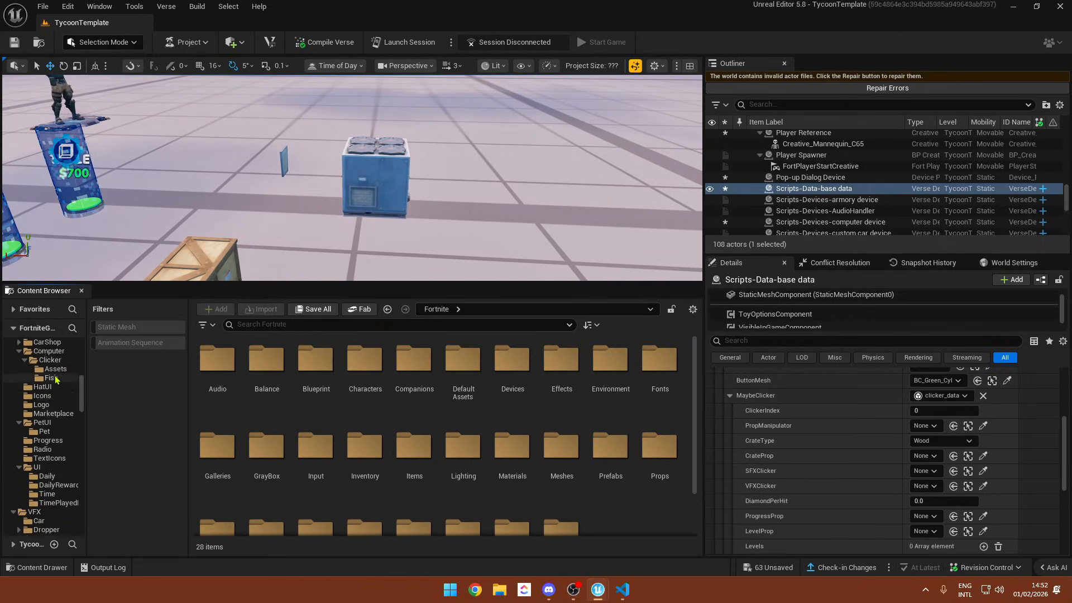
pyautogui.click(49, 344)
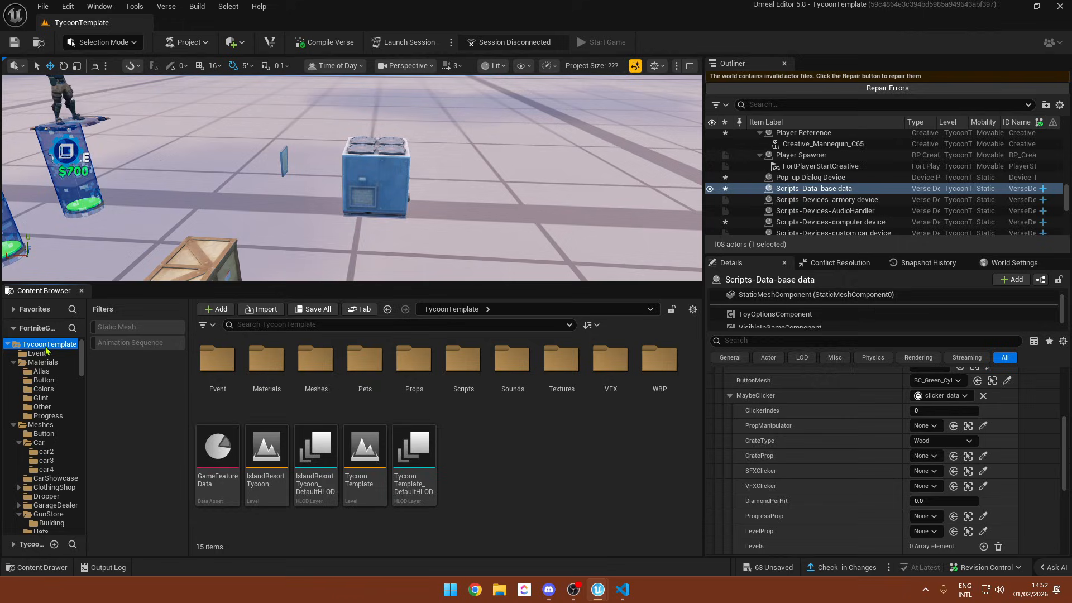
pyautogui.doubleClick(404, 365)
pyautogui.moveTo(365, 360); pyautogui.dragTo(380, 216)
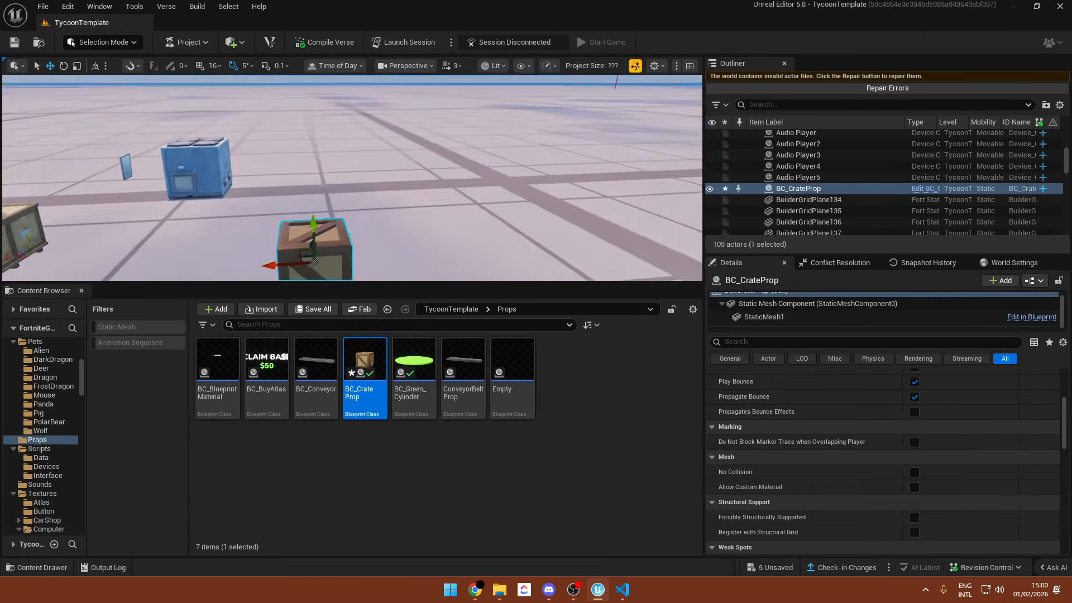
# - Examine the placed BC_CrateProp and its surroundings from several sides
pyautogui.press('d')
pyautogui.moveTo(390, 136); pyautogui.dragTo(345, 192, button='right')
pyautogui.press('w')
pyautogui.press('s')
pyautogui.press('a')
pyautogui.press('d')
pyautogui.press('a')
pyautogui.press('d')
pyautogui.press('w')
pyautogui.press('r')
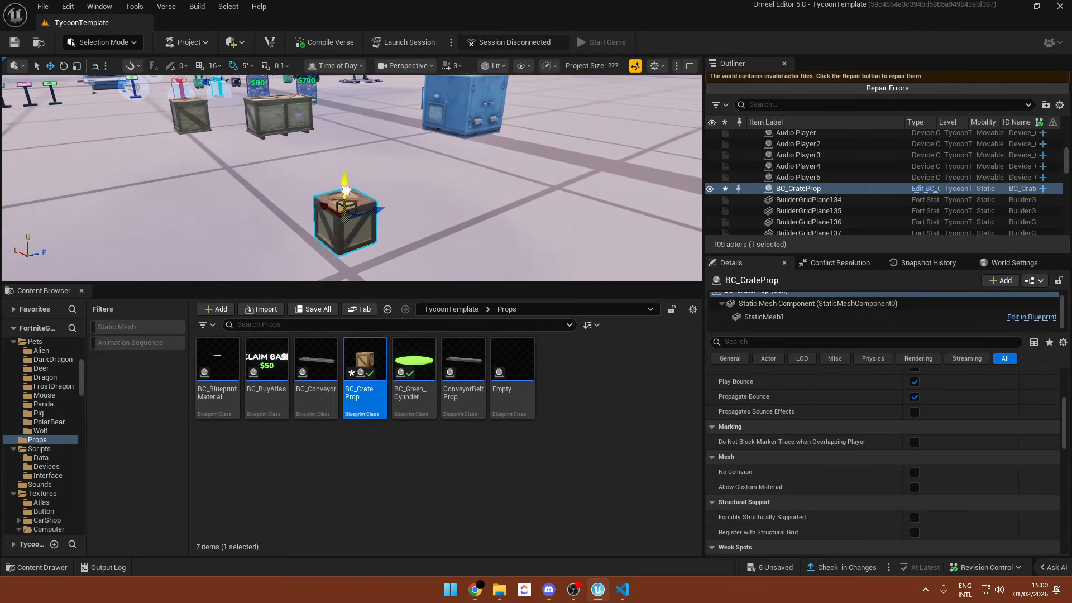
pyautogui.press('a')
pyautogui.moveTo(345, 191); pyautogui.dragTo(424, 204, button='right')
# - Find the Prop Manipulator device in the Fortnite folder with the search "prop manipul" and place it at BC_CrateProp
pyautogui.scroll(5, 48, 363)
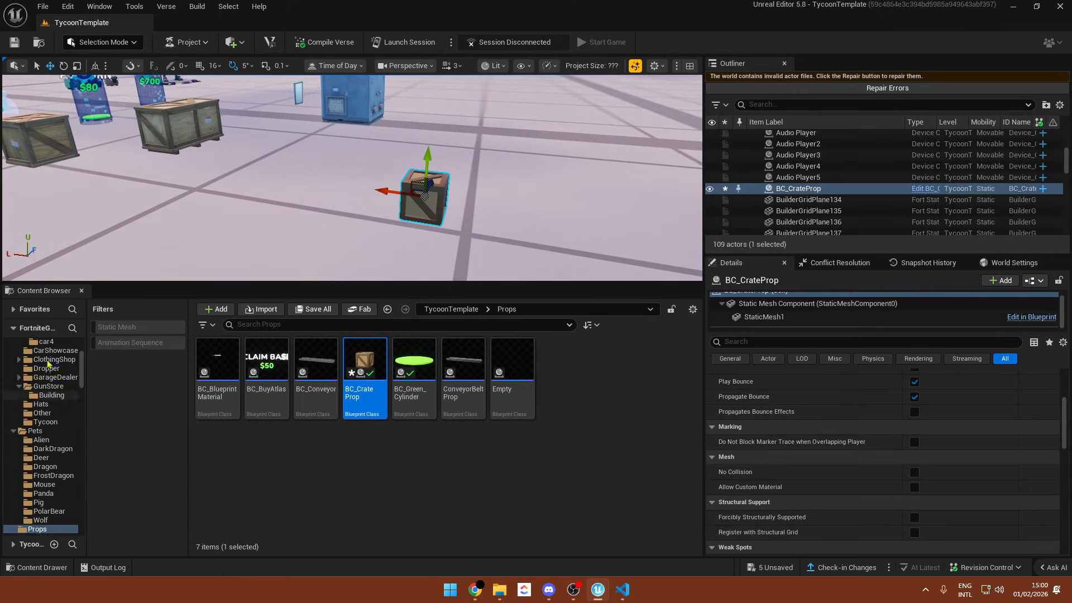
pyautogui.scroll(3, 60, 345)
pyautogui.click(53, 344)
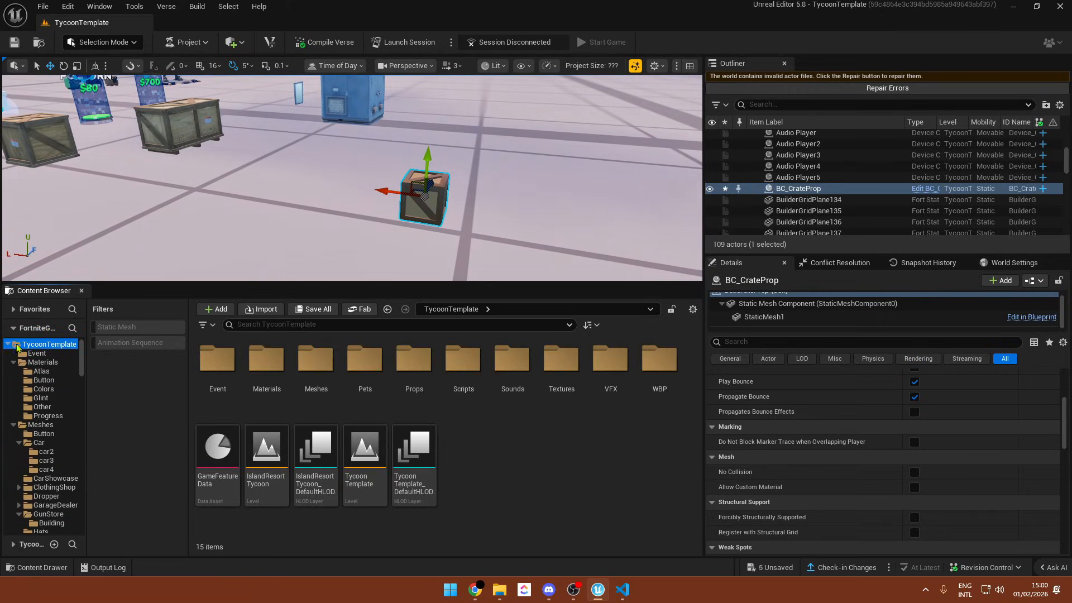
pyautogui.click(8, 344)
pyautogui.click(38, 355)
pyautogui.click(318, 328)
pyautogui.write('prop manipul')
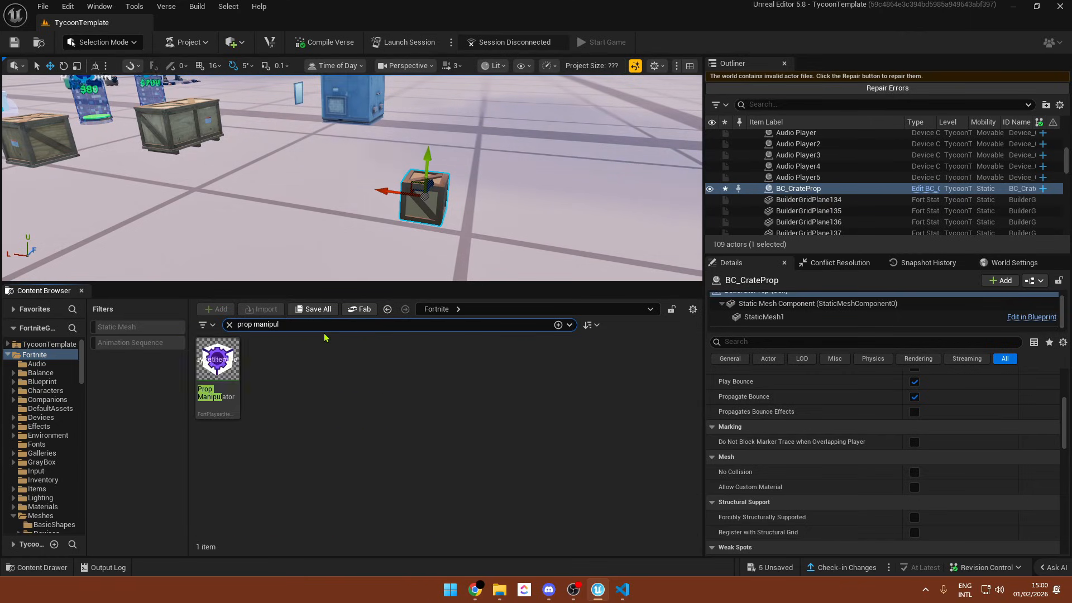
pyautogui.moveTo(218, 360); pyautogui.dragTo(430, 201)
pyautogui.press('f')
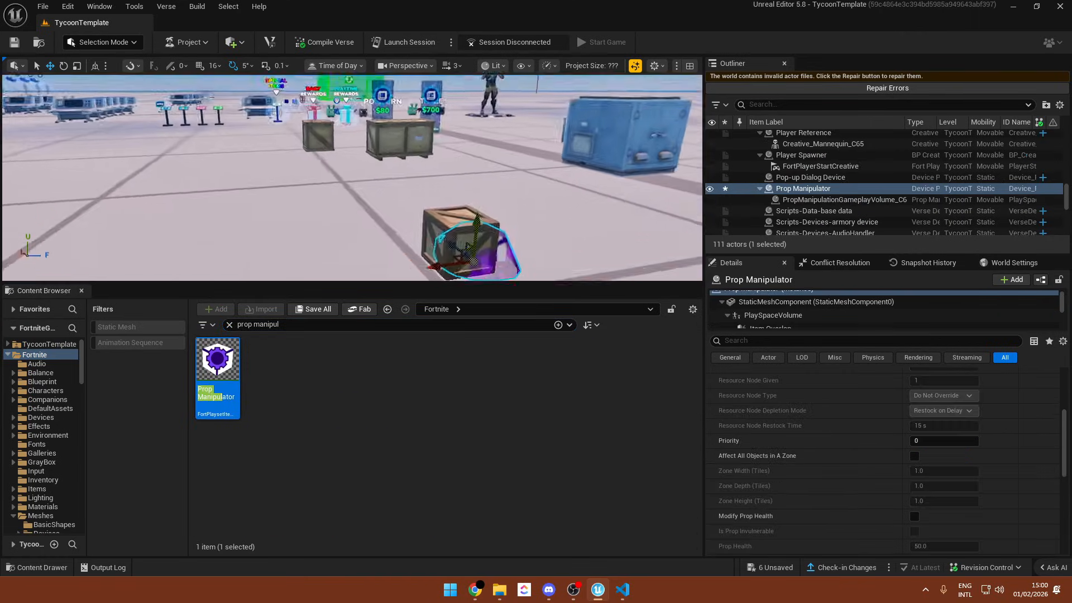
# - Move the Prop Manipulator so that it is centred inside the crate
pyautogui.moveTo(324, 178); pyautogui.dragTo(448, 193, button='right')
pyautogui.scroll(-3, 448, 194)
pyautogui.moveTo(435, 184); pyautogui.dragTo(435, 162)
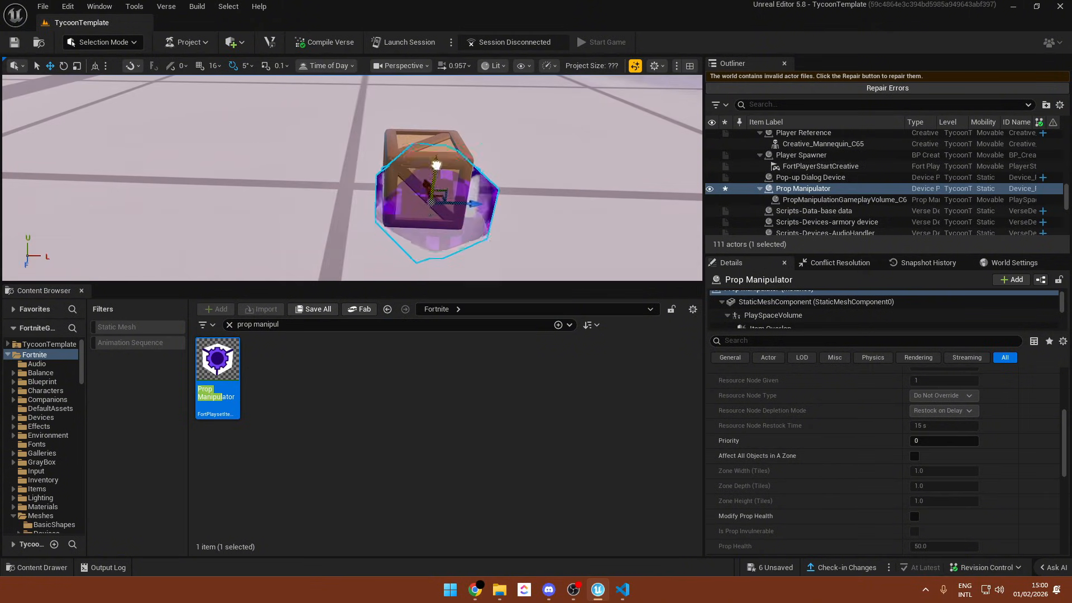
pyautogui.moveTo(436, 162); pyautogui.dragTo(531, 182, button='right')
pyautogui.moveTo(369, 214); pyautogui.dragTo(296, 198, button='right')
pyautogui.moveTo(403, 173); pyautogui.dragTo(374, 161)
pyautogui.moveTo(374, 161); pyautogui.dragTo(302, 178, button='right')
pyautogui.moveTo(302, 178); pyautogui.dragTo(322, 174)
# - Enable Affect All Objects In A Zone on the Prop Manipulator and set Zone Width, Depth and Height to 0.01 tiles
pyautogui.scroll(5, 802, 366)
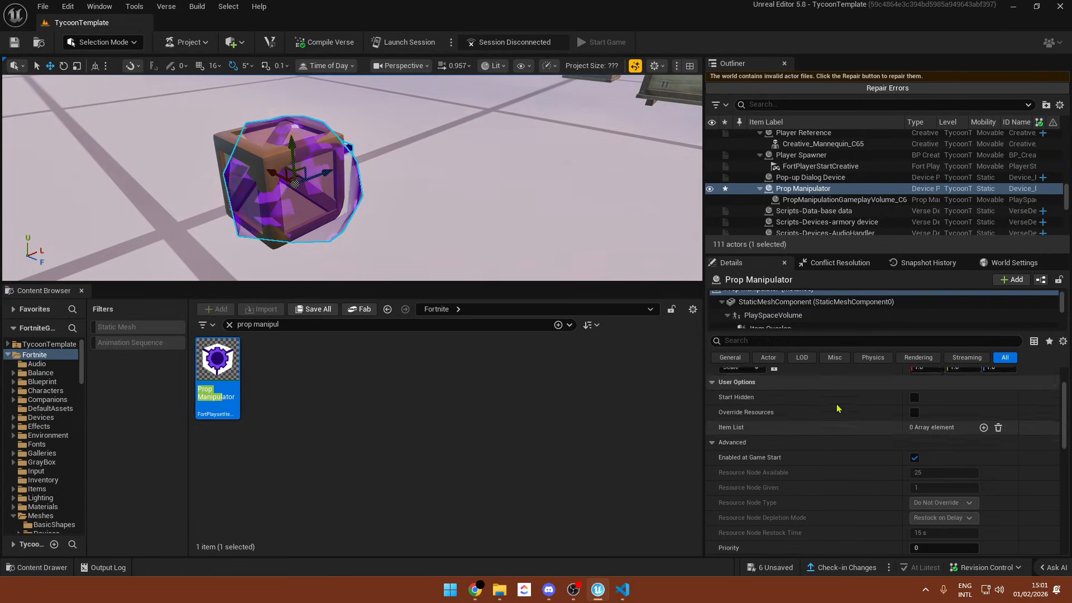
pyautogui.scroll(-2, 842, 422)
pyautogui.scroll(-3, 862, 422)
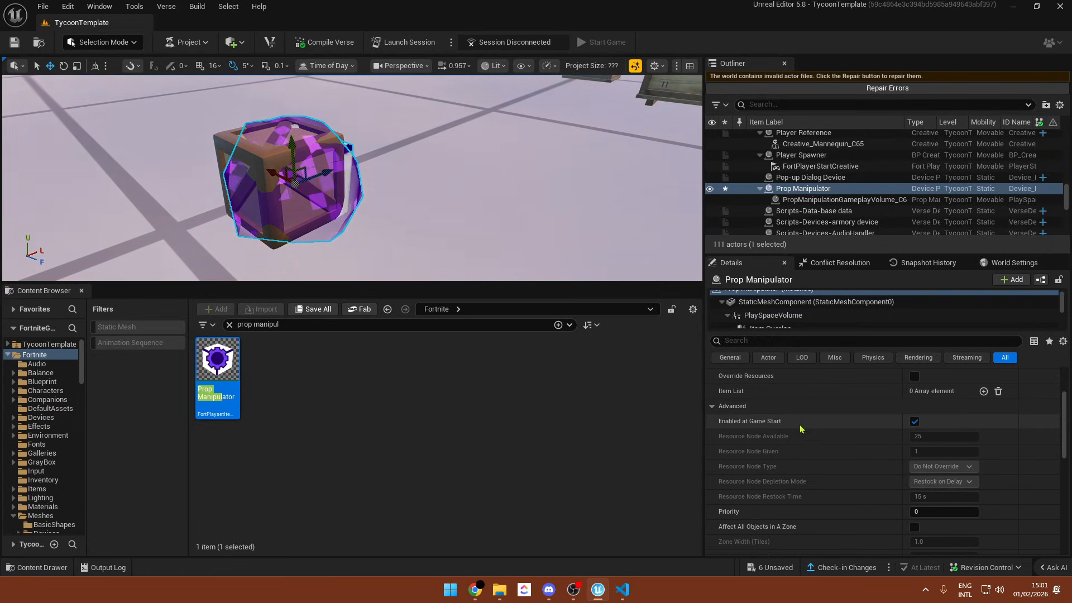
pyautogui.click(914, 455)
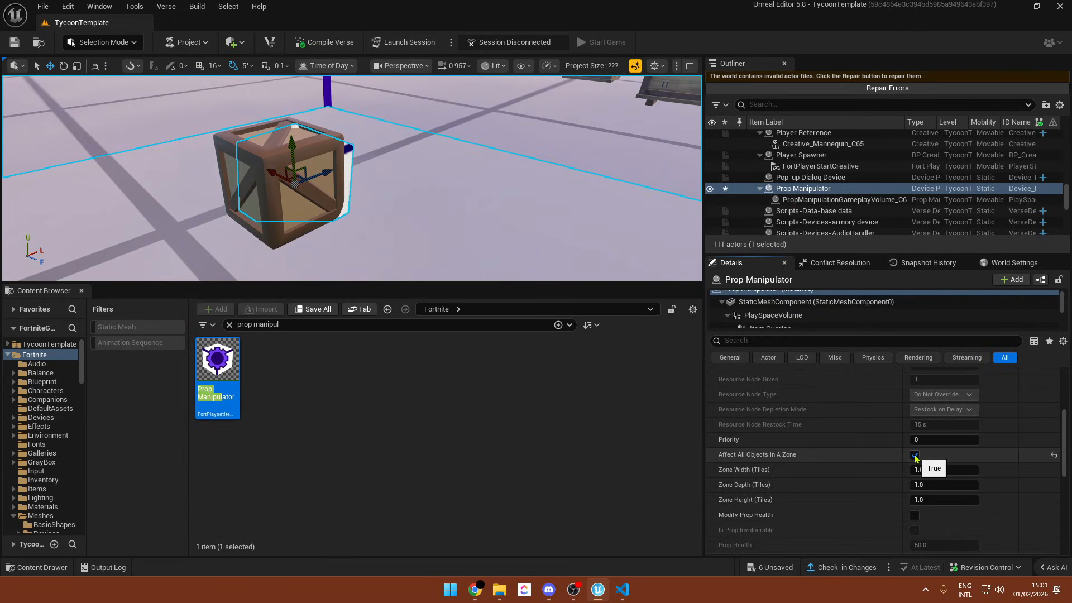
pyautogui.scroll(-4, 504, 234)
pyautogui.scroll(-1, 504, 234)
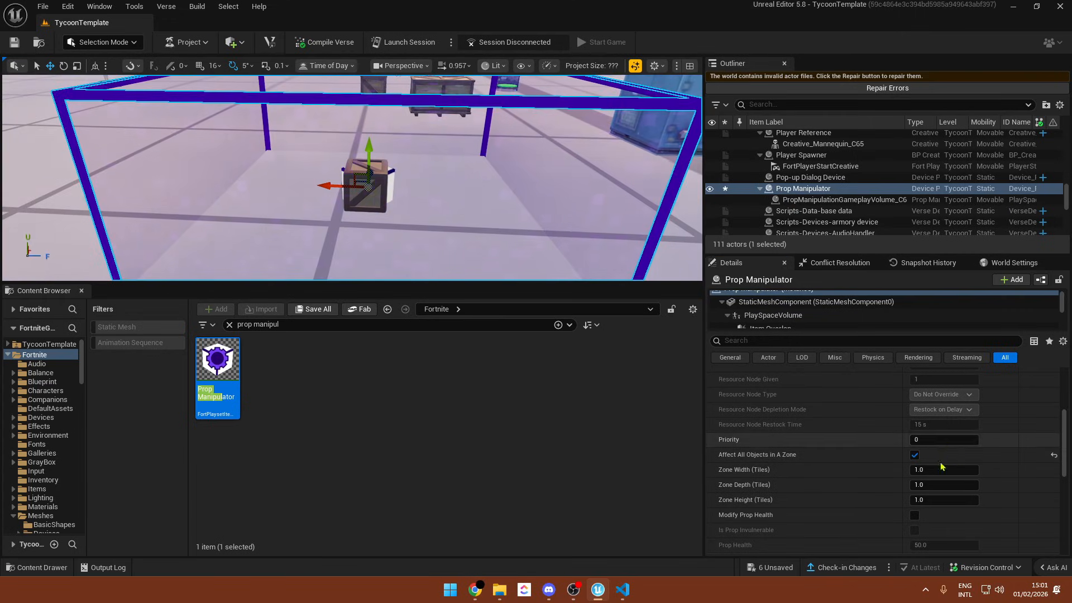
pyautogui.click(943, 469)
pyautogui.write('0.01')
pyautogui.press('Tab')
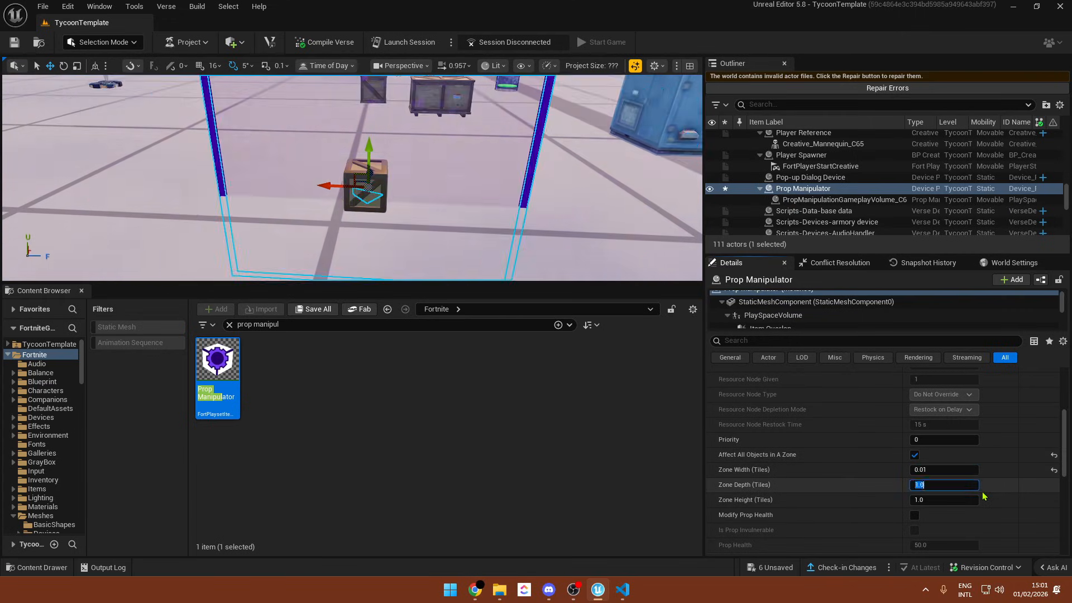
pyautogui.write('0.01')
pyautogui.press('Tab')
pyautogui.write('0')
pyautogui.press('Return')
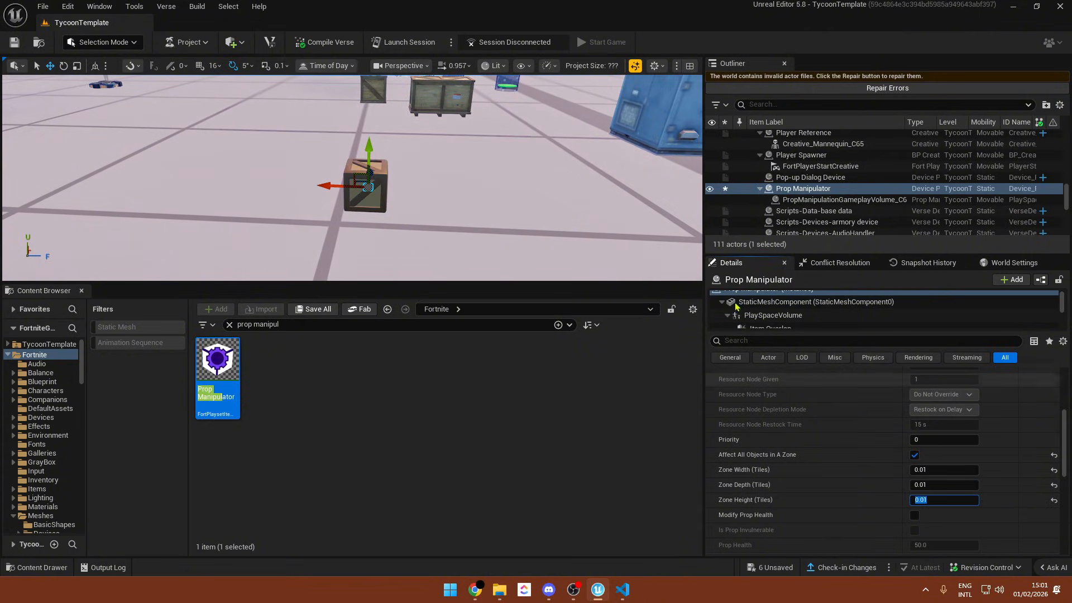
# - Review the Prop Manipulator's Modify Prop Health options and the detail settings of BC_CrateProp
pyautogui.press('f')
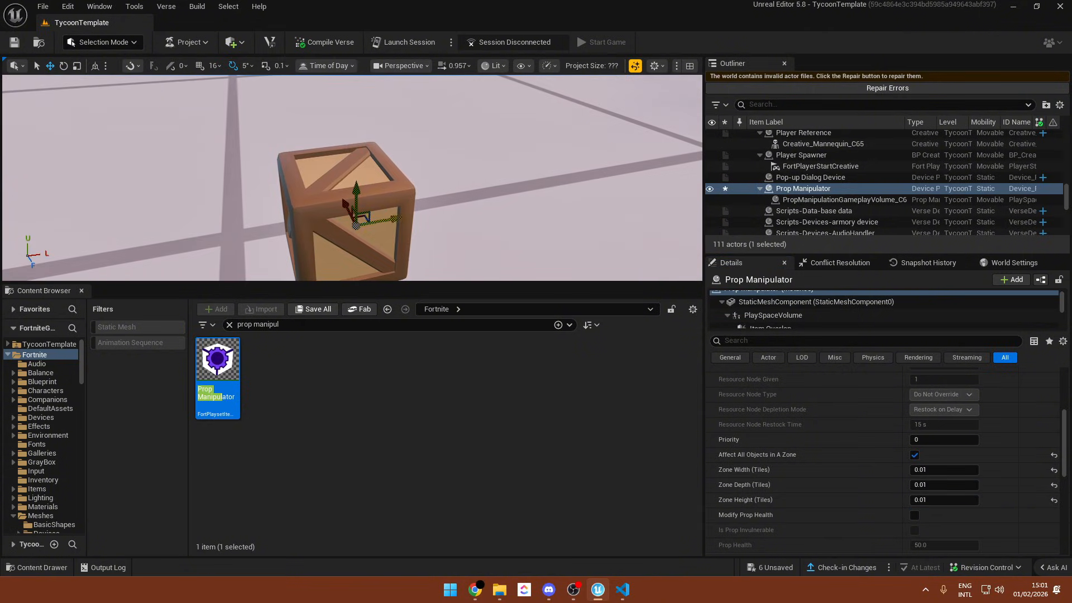
pyautogui.scroll(-3, 866, 437)
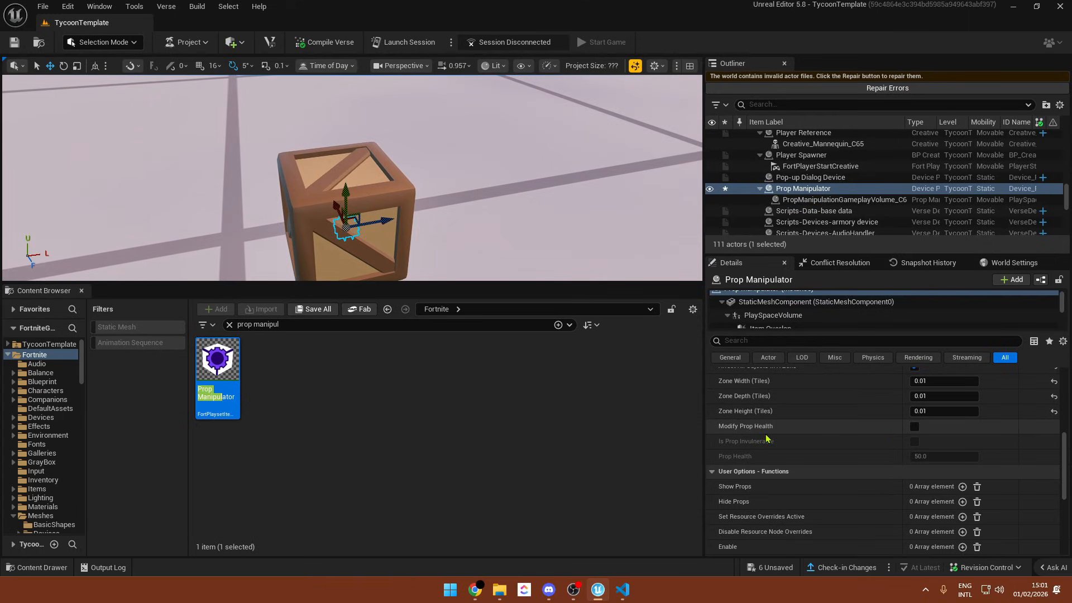
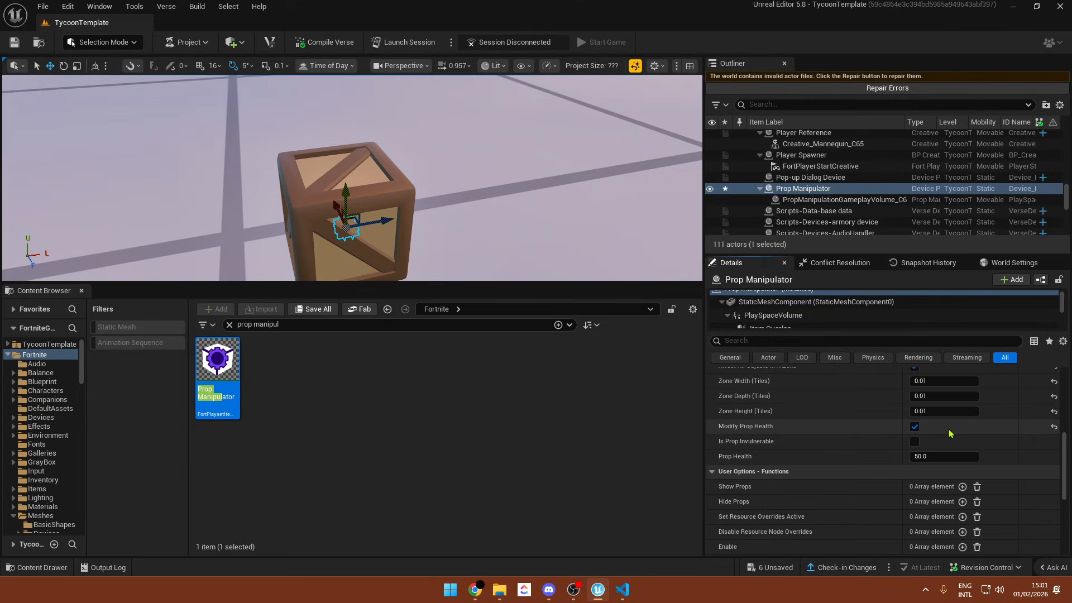
pyautogui.moveTo(317, 227); pyautogui.dragTo(458, 228, button='right')
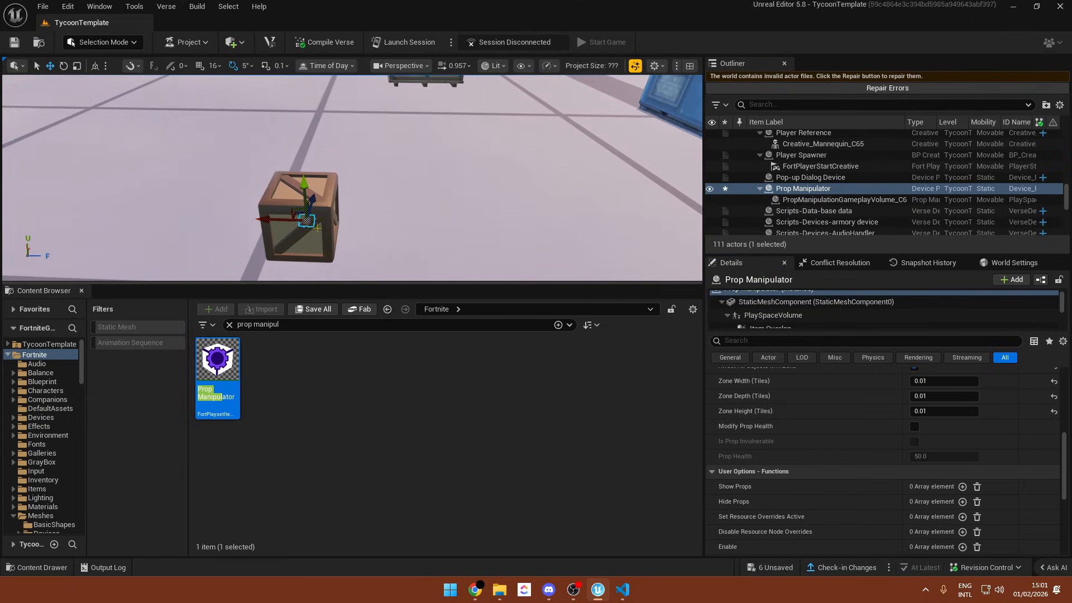
pyautogui.click(295, 218)
pyautogui.scroll(-5, 826, 456)
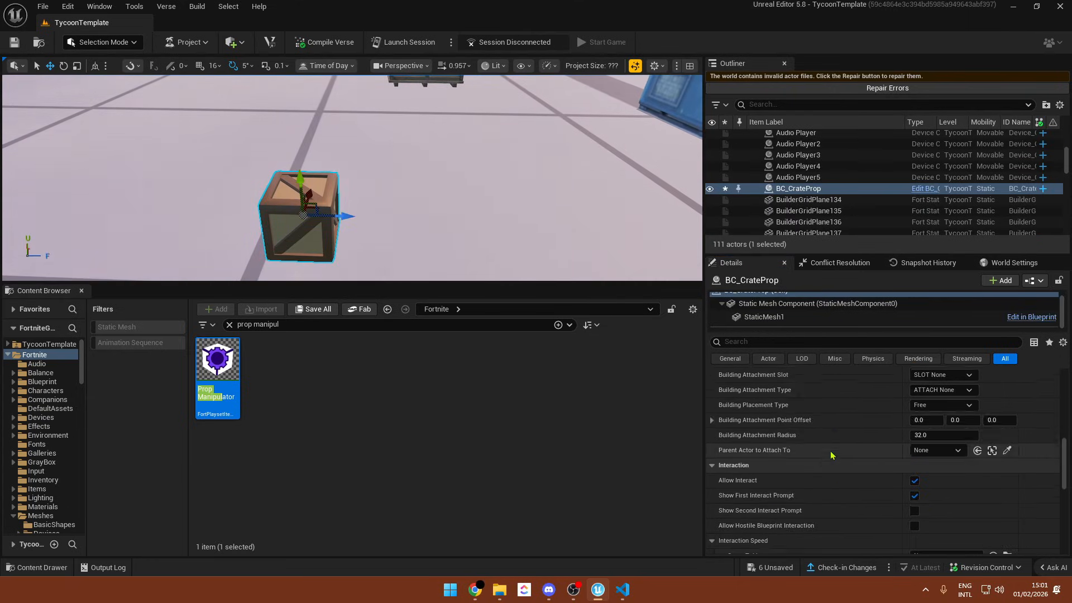
pyautogui.scroll(-6, 825, 456)
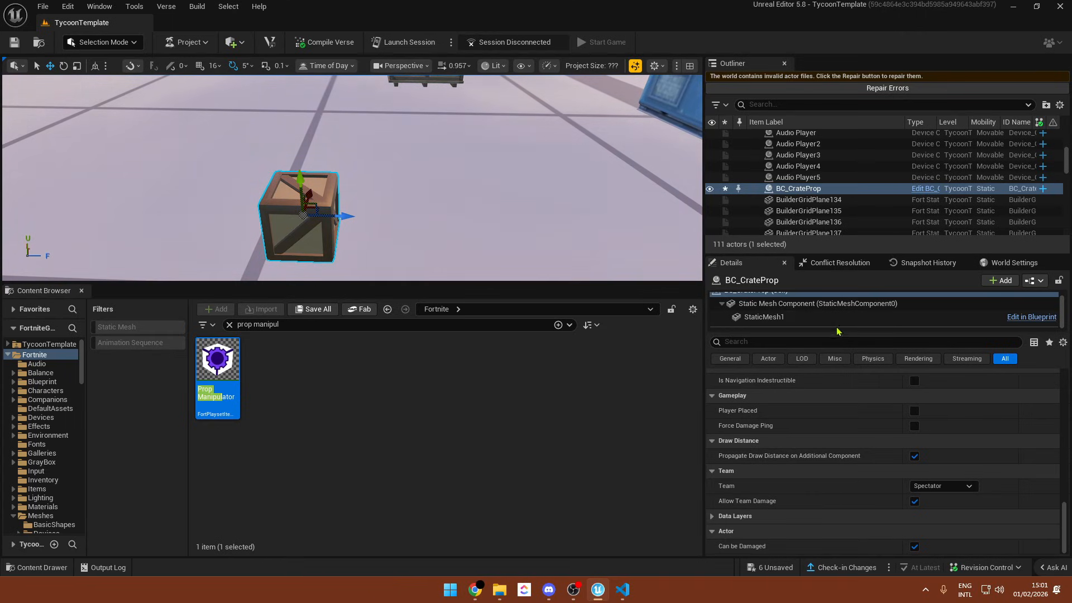
# - Search the Fortnite folder for "vfx spawner" and place a VFX Spawner device next to BC_CrateProp
pyautogui.moveTo(557, 240); pyautogui.dragTo(480, 140, button='right')
pyautogui.press('f')
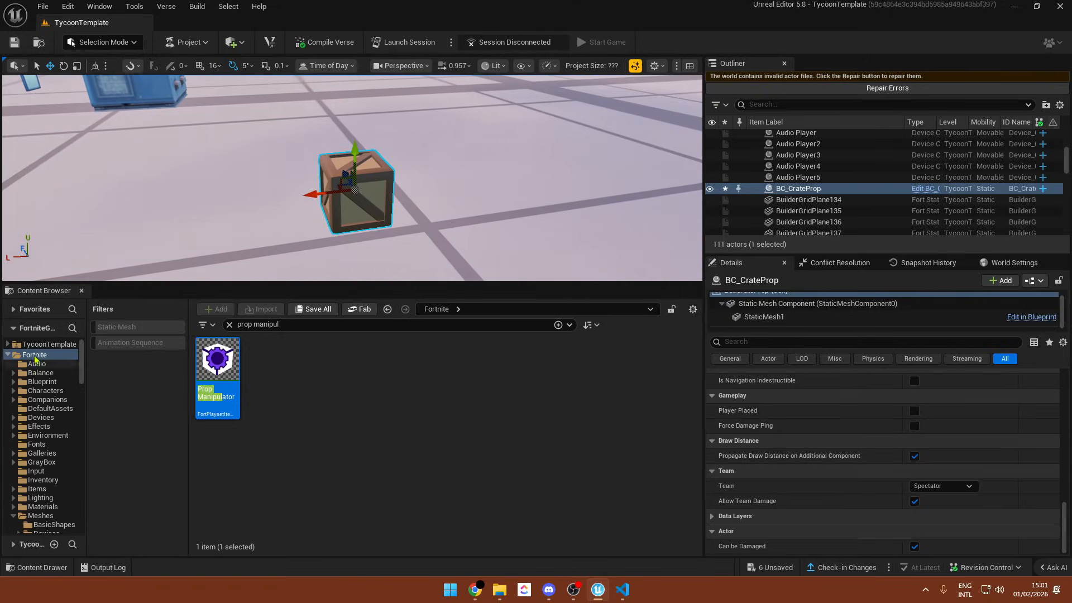
pyautogui.click(40, 344)
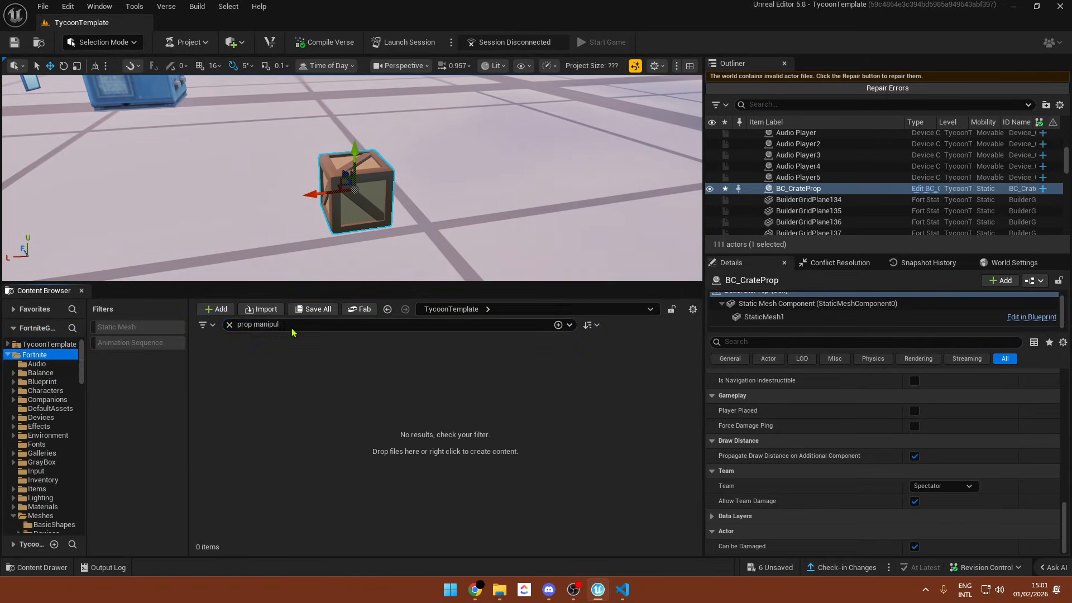
pyautogui.moveTo(292, 330); pyautogui.dragTo(200, 346)
pyautogui.write('vfx spawner')
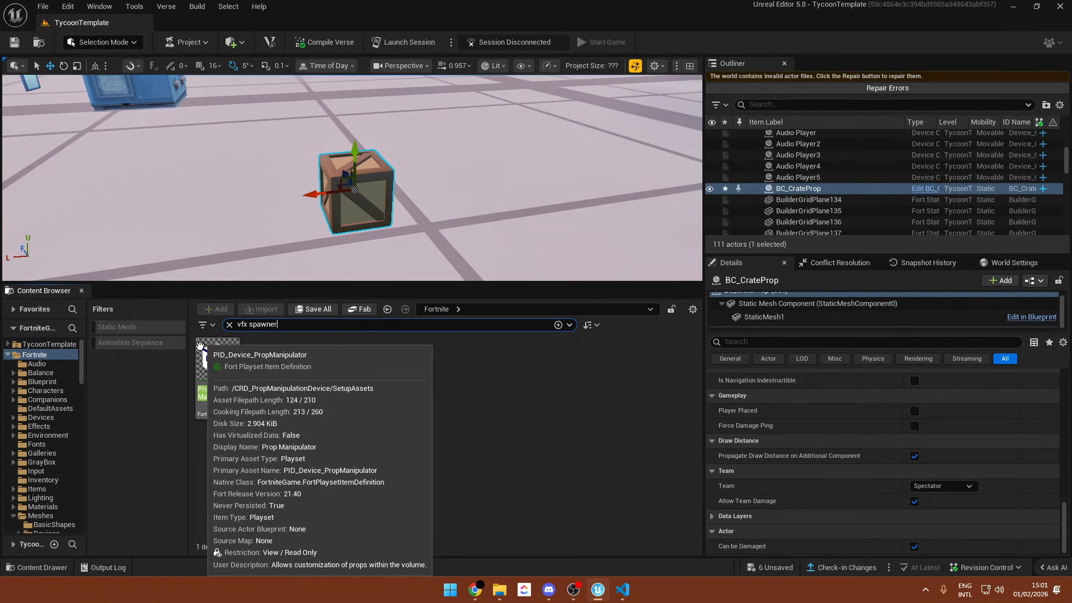
pyautogui.press('w')
pyautogui.moveTo(234, 212); pyautogui.dragTo(234, 246, button='right')
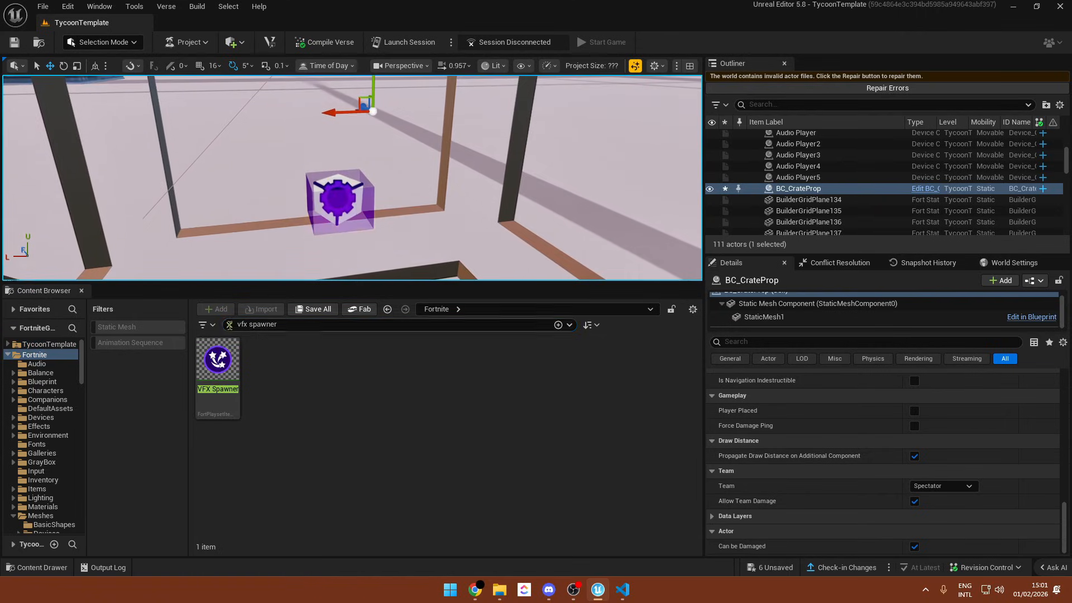
pyautogui.moveTo(218, 360); pyautogui.dragTo(358, 223)
pyautogui.press('f')
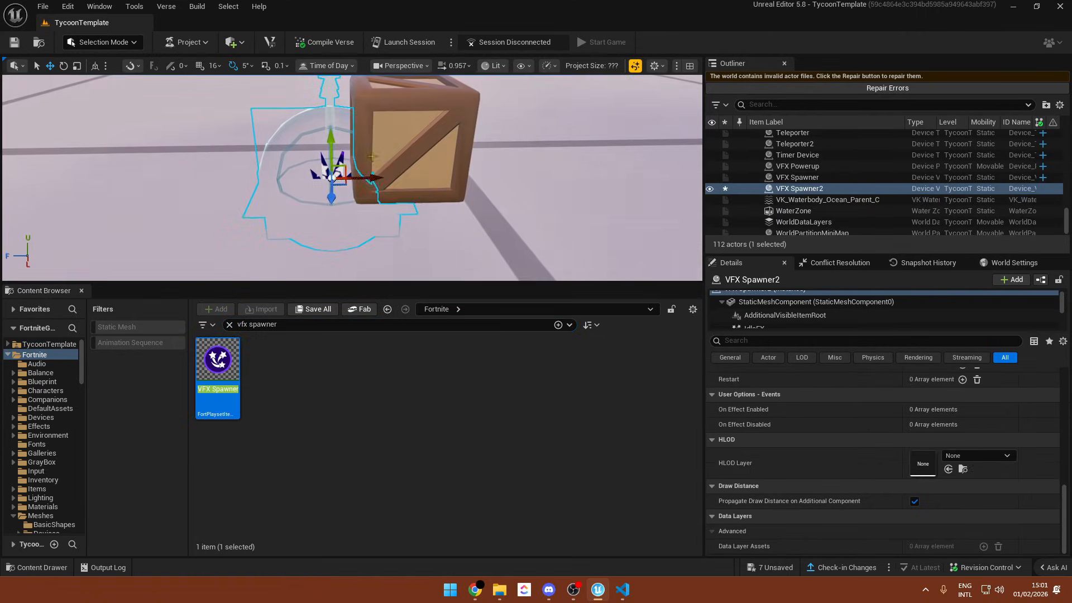
# - Move the new VFX Spawner into the crate so that it surrounds the prop
pyautogui.moveTo(366, 178); pyautogui.dragTo(391, 181)
pyautogui.moveTo(410, 145); pyautogui.dragTo(412, 124)
pyautogui.moveTo(412, 125); pyautogui.dragTo(337, 173, button='right')
pyautogui.press('d')
pyautogui.press('s')
pyautogui.scroll(8, 944, 444)
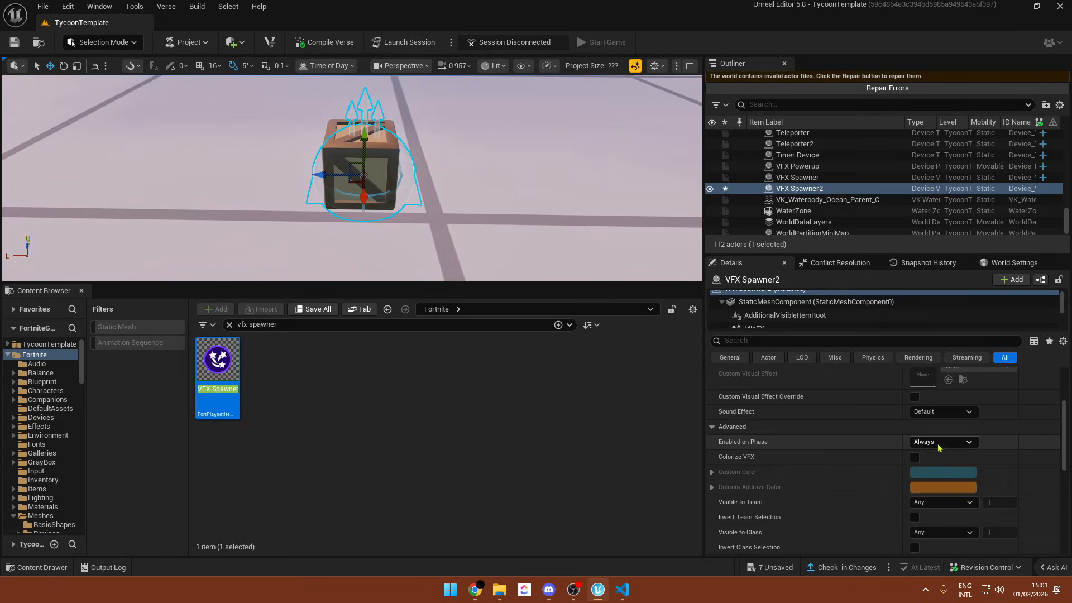
# - Set VFX Spawner2's effect type to Burst, enable Custom Visual Effect Override and choose NS_Money as the custom visual effect
pyautogui.click(939, 458)
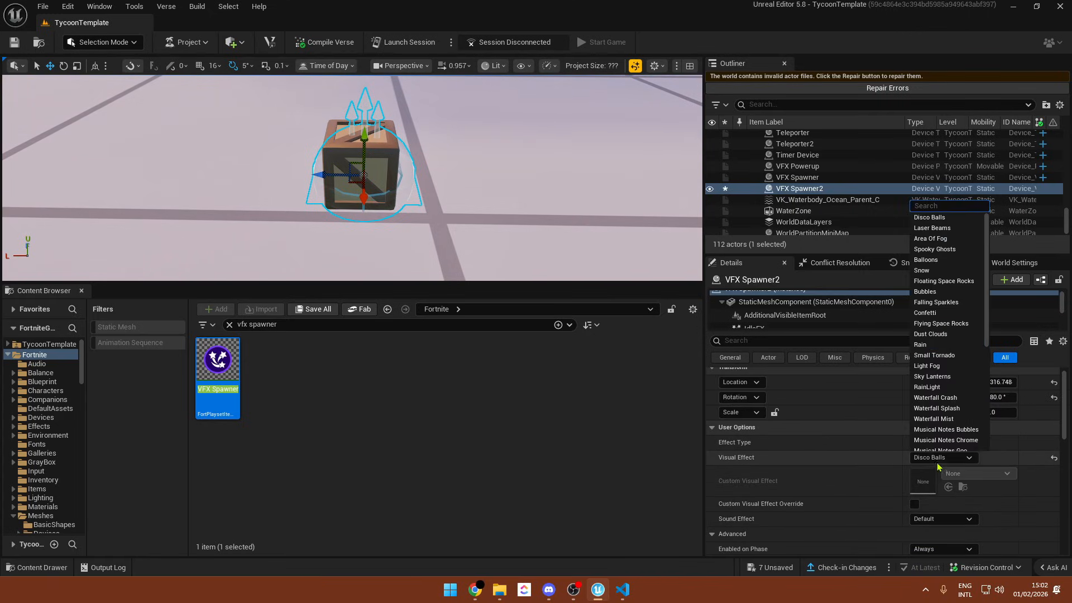
pyautogui.click(893, 442)
pyautogui.click(942, 443)
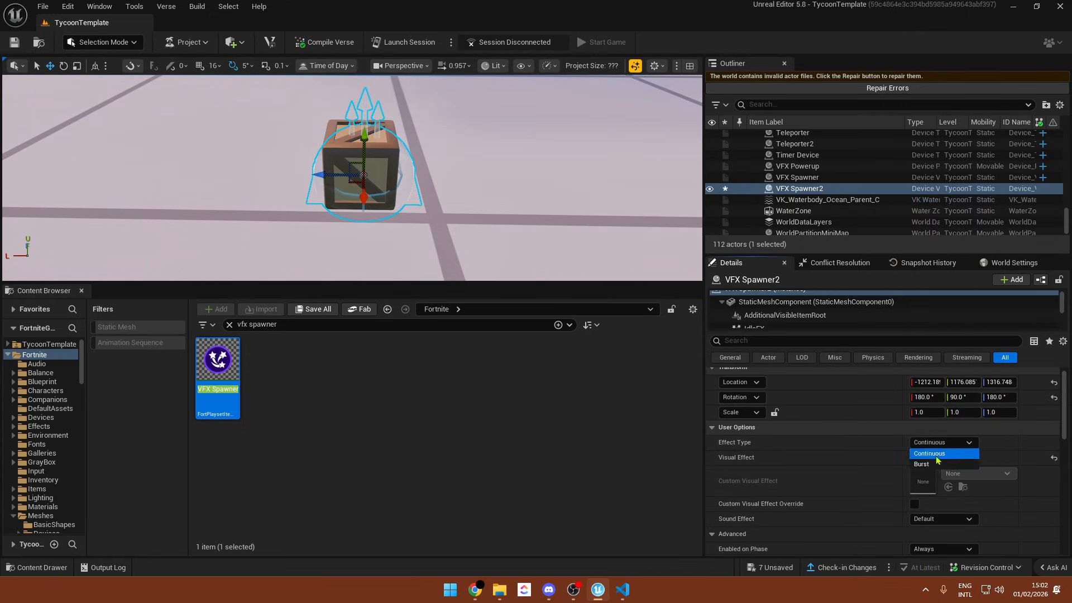
pyautogui.click(933, 463)
pyautogui.click(914, 504)
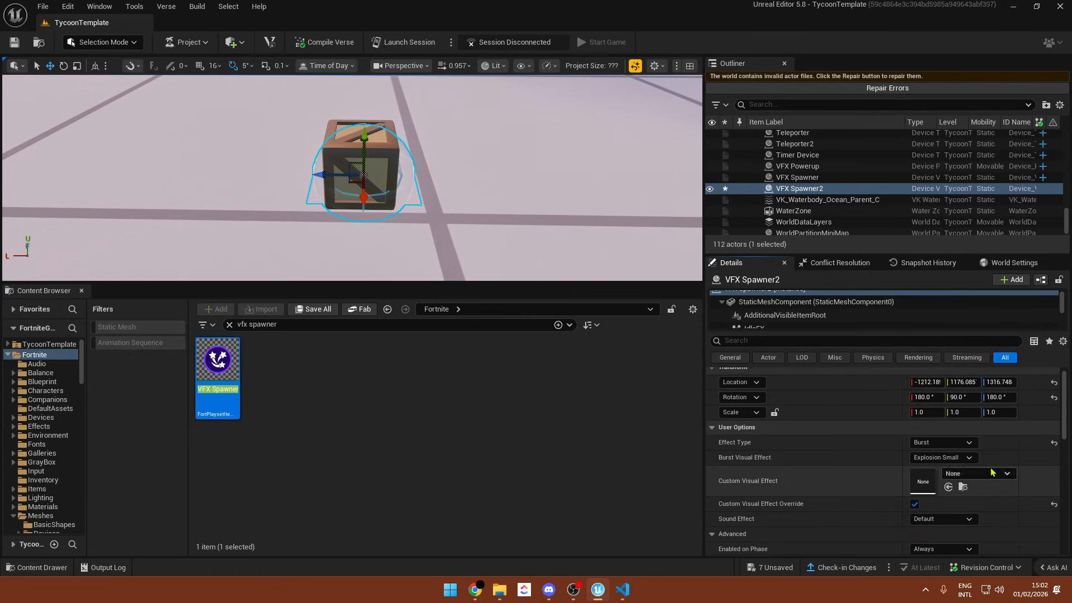
pyautogui.click(982, 476)
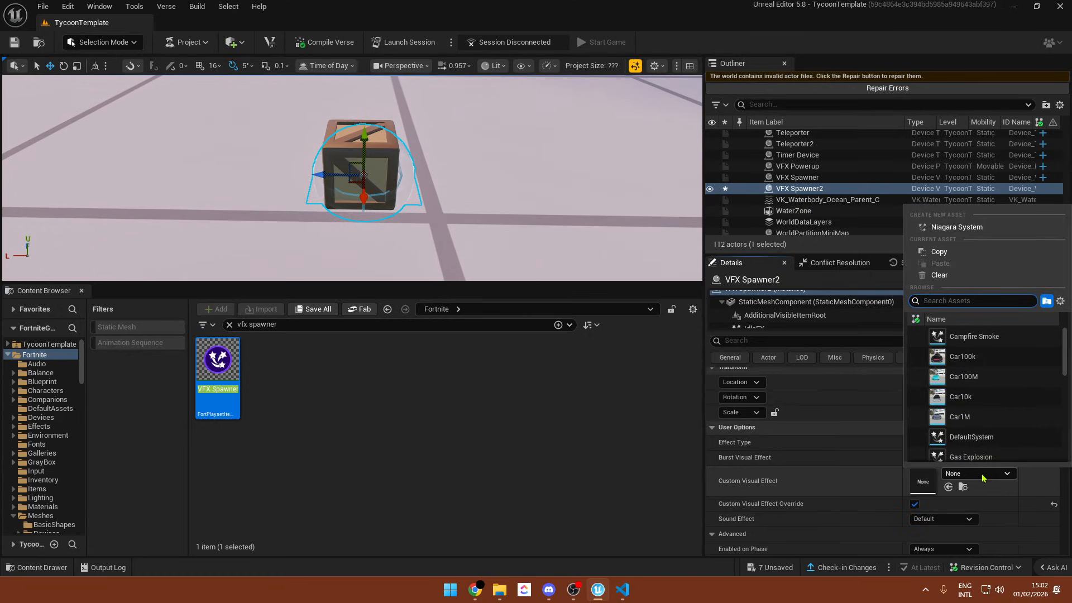
pyautogui.click(965, 336)
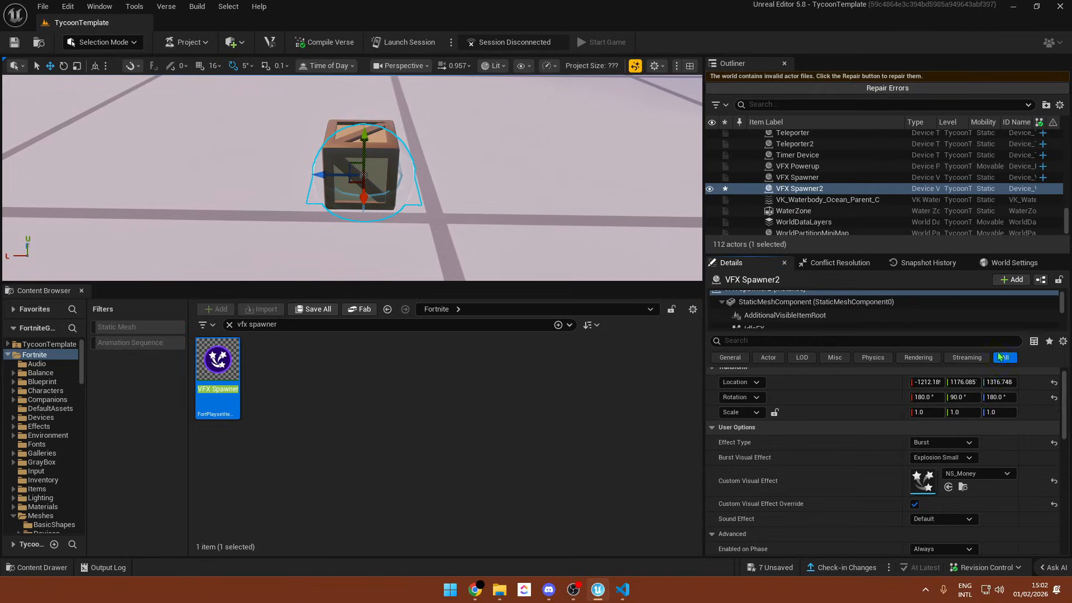
# - Inspect the NS_Money Niagara system and review VFX Spawner2's remaining options
pyautogui.click(962, 487)
pyautogui.doubleClick(232, 362)
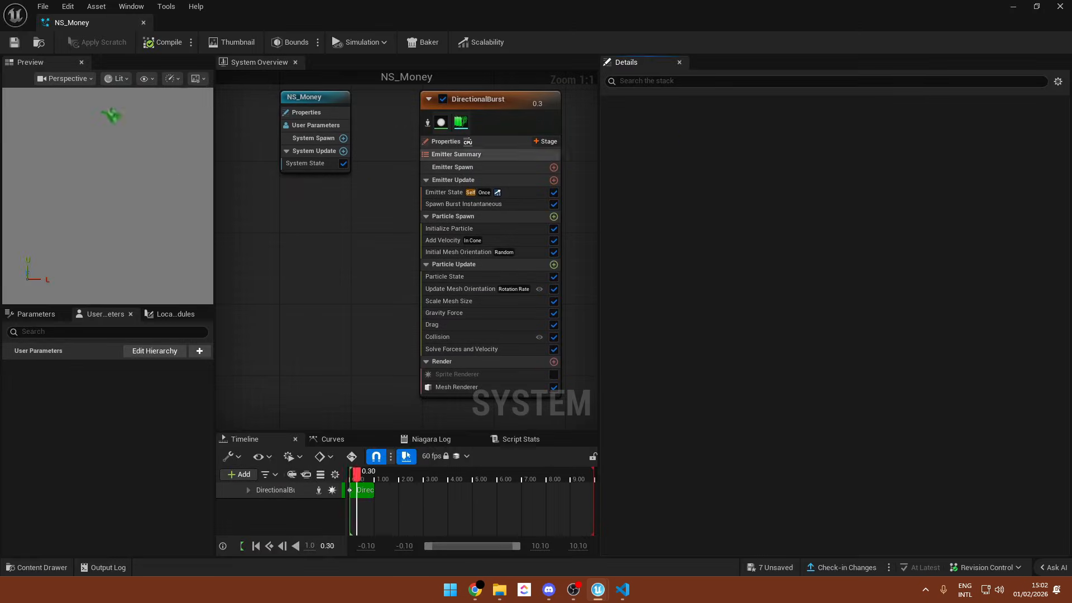
pyautogui.hotkey('alt', 'Tab')
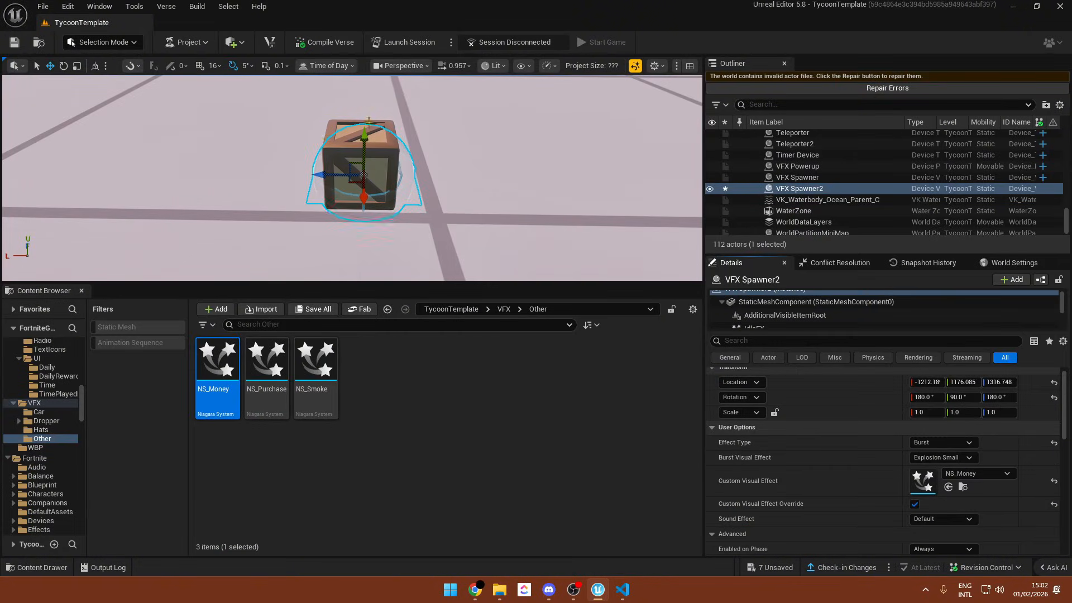
pyautogui.moveTo(394, 156)
pyautogui.mouseDown(button='right')
pyautogui.moveTo(312, 167)
pyautogui.moveTo(394, 155)
pyautogui.mouseUp(button='right')
pyautogui.scroll(-1, 870, 508)
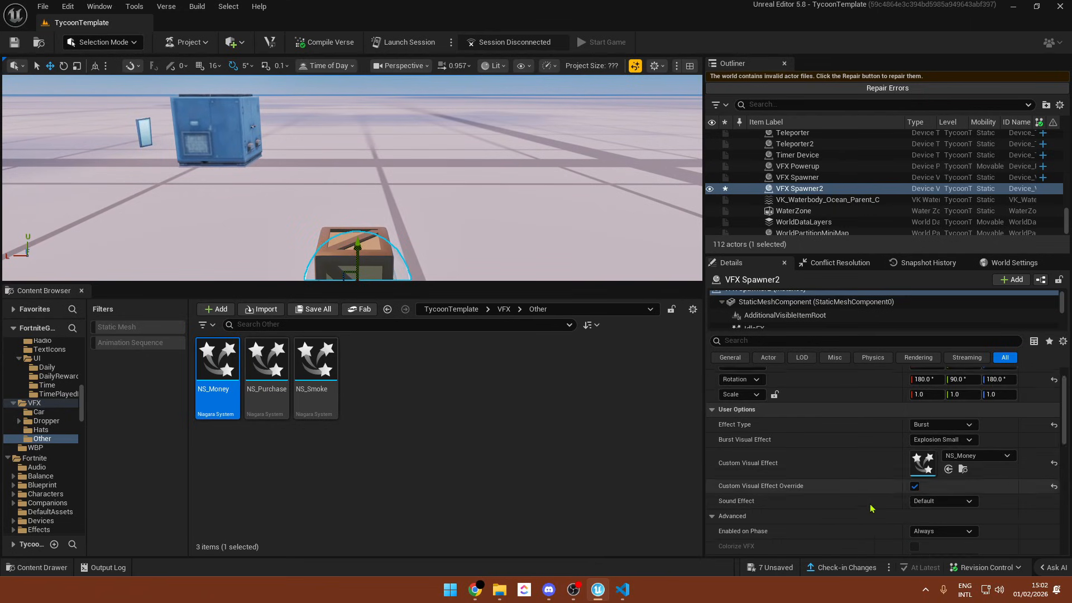
pyautogui.scroll(-6, 870, 509)
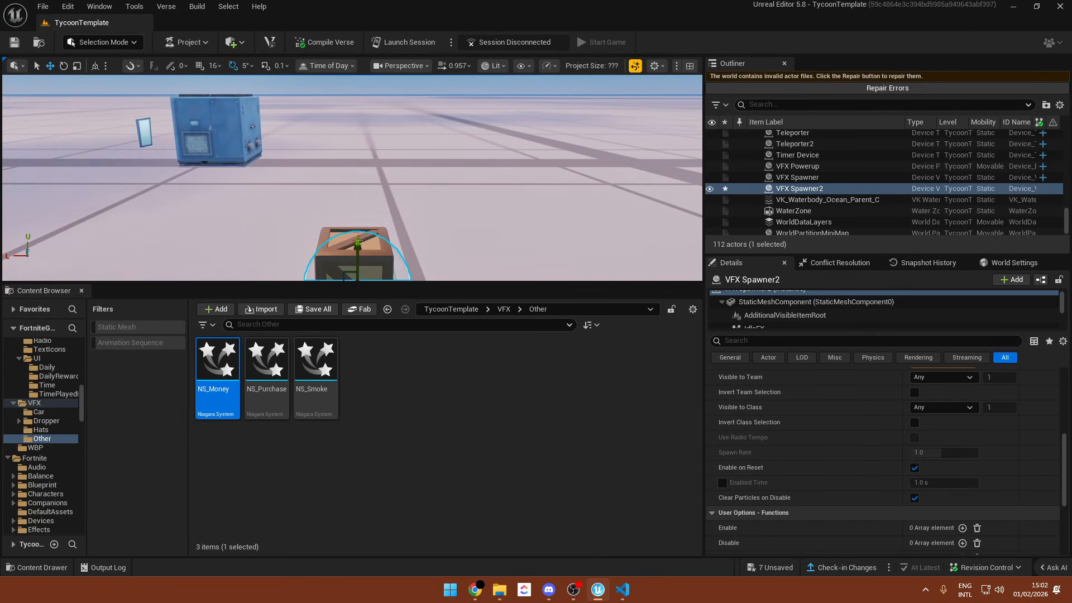
# - Search the Fortnite folder for "audio player" and place an Audio Player device at the crate
pyautogui.moveTo(395, 155)
pyautogui.mouseDown(button='right')
pyautogui.moveTo(235, 155)
pyautogui.moveTo(223, 167)
pyautogui.moveTo(234, 179)
pyautogui.moveTo(251, 151)
pyautogui.moveTo(179, 159)
pyautogui.moveTo(395, 155)
pyautogui.mouseUp(button='right')
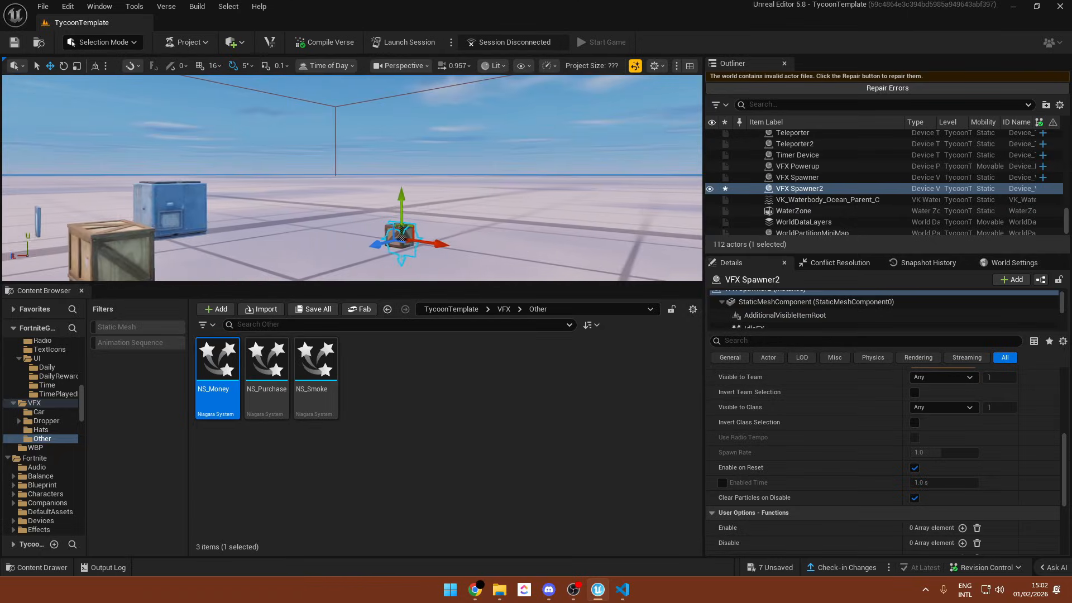
pyautogui.press('f')
pyautogui.scroll(7, 71, 371)
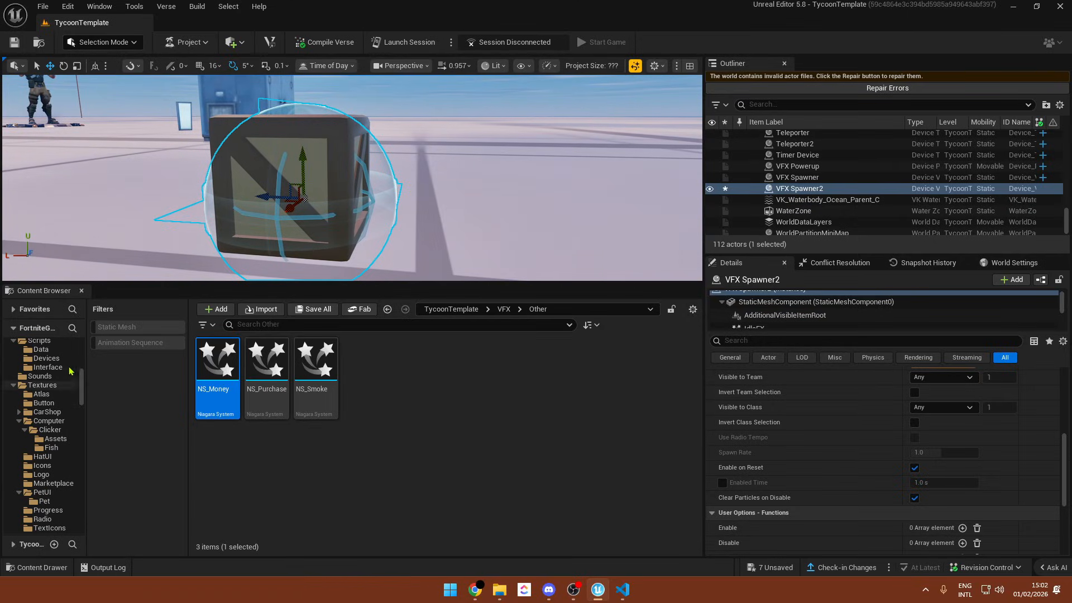
pyautogui.scroll(10, 70, 371)
pyautogui.click(34, 354)
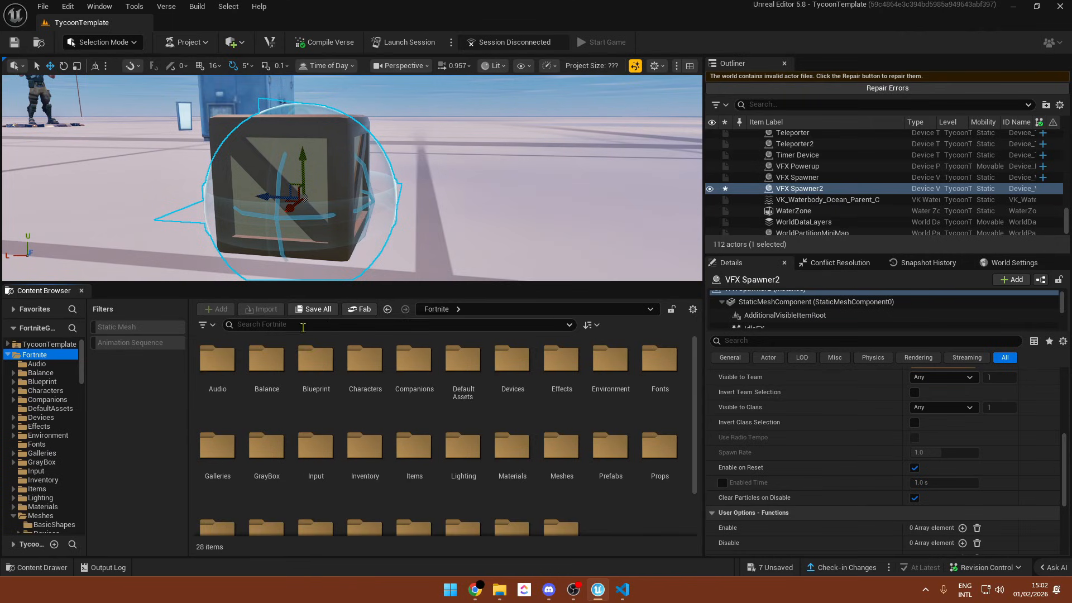
pyautogui.click(323, 322)
pyautogui.write('audio player')
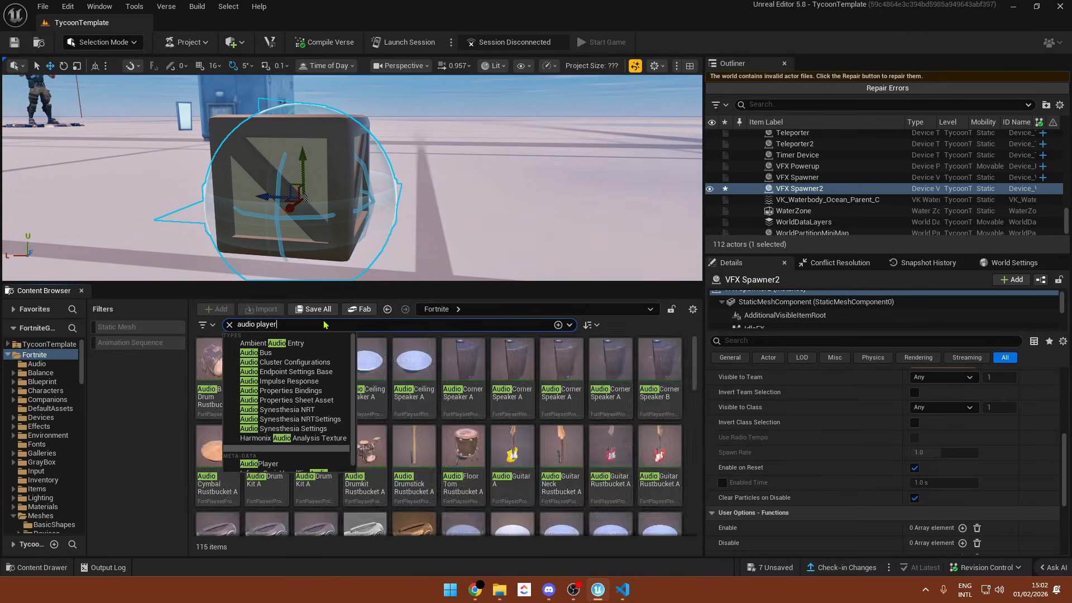
pyautogui.moveTo(215, 384); pyautogui.dragTo(353, 178)
pyautogui.press('f')
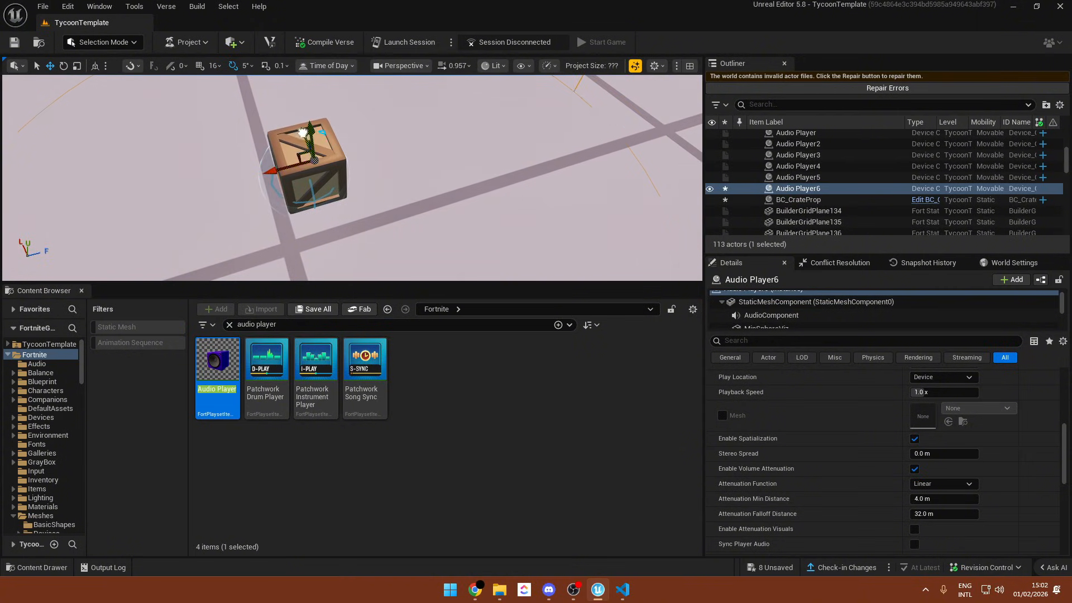
# - Choose a sound asset for the new Audio Player and turn off Play on Hit
pyautogui.scroll(8, 966, 460)
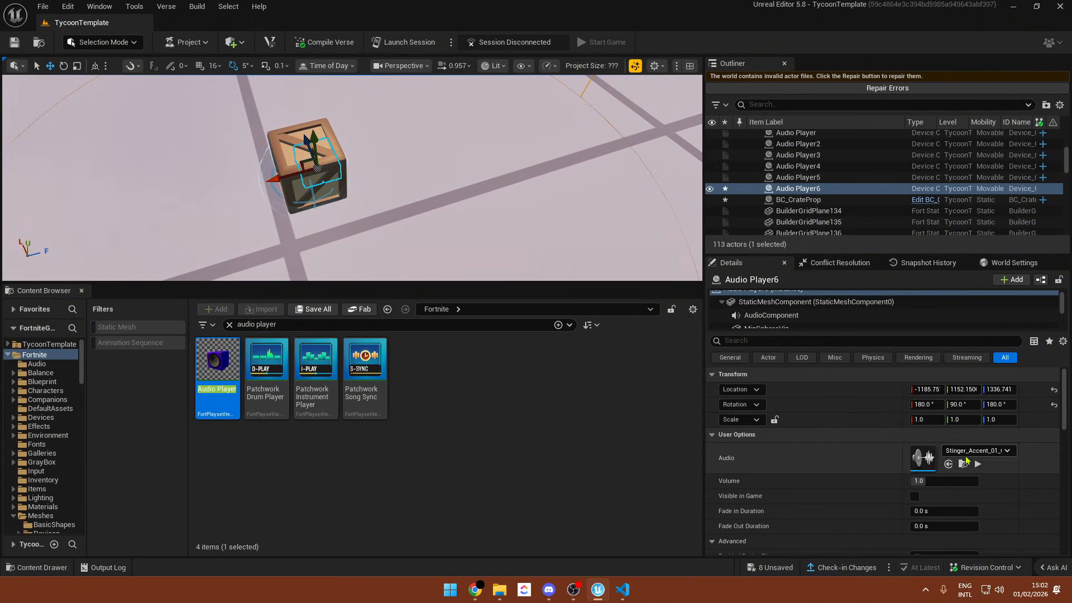
pyautogui.click(966, 457)
pyautogui.click(983, 364)
pyautogui.scroll(-5, 863, 485)
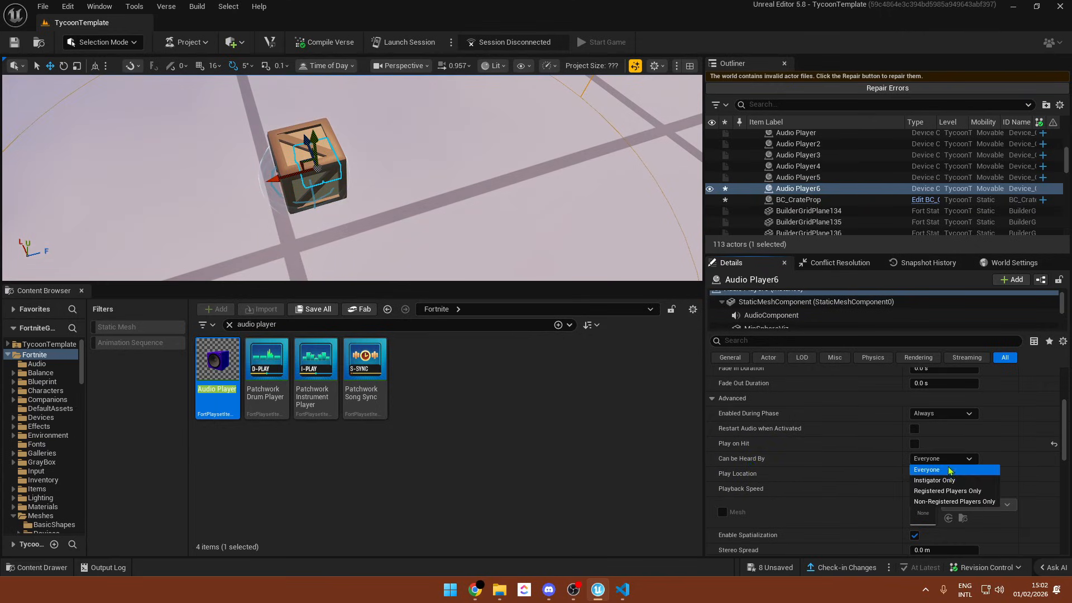
# - Switch Can Be Heard By to Instigator Only and back to Everyone, and review the Audio Player's attenuation settings
pyautogui.click(947, 480)
pyautogui.click(943, 460)
pyautogui.click(941, 470)
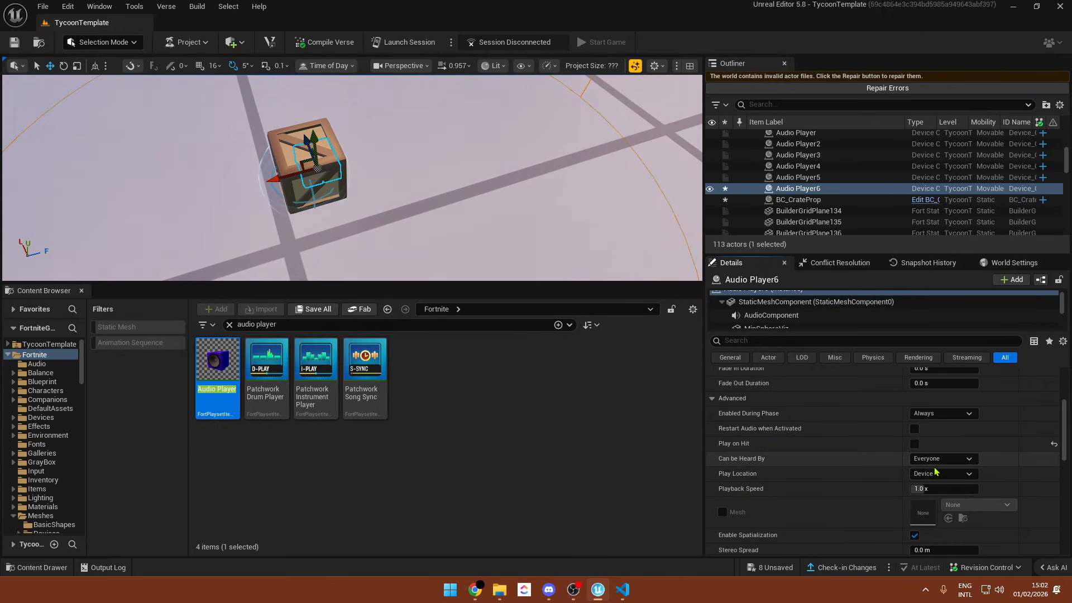
pyautogui.click(865, 489)
pyautogui.scroll(-4, 865, 489)
pyautogui.scroll(-10, 854, 476)
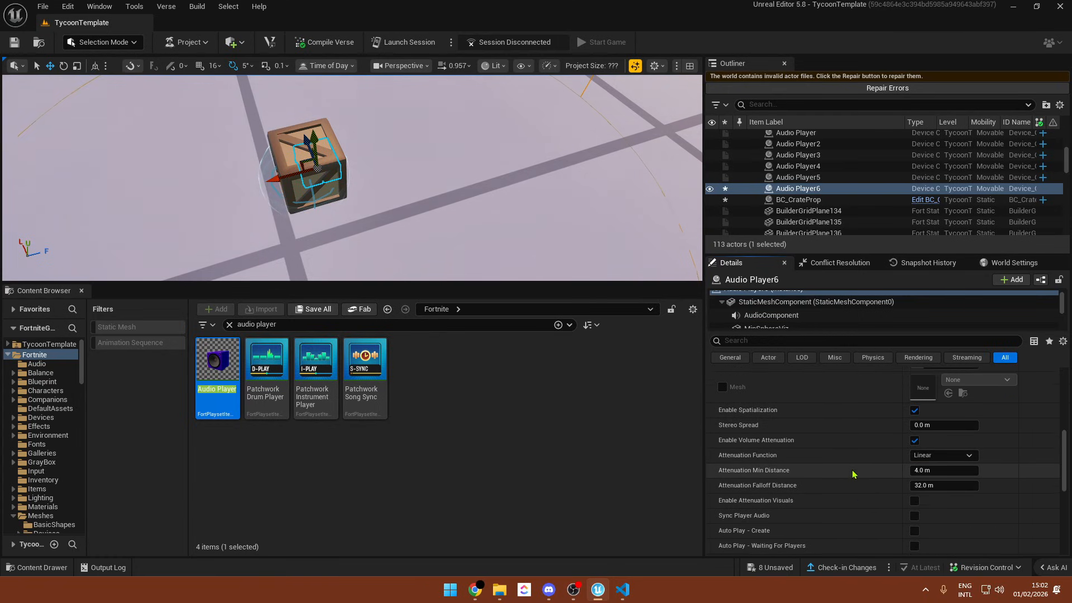
# - Select the base data device and assign the Prop Manipulator to the Claim purchase's MaybeClicker
pyautogui.press('w')
pyautogui.moveTo(351, 184); pyautogui.dragTo(301, 151, button='right')
pyautogui.click(277, 208)
pyautogui.scroll(5, 859, 491)
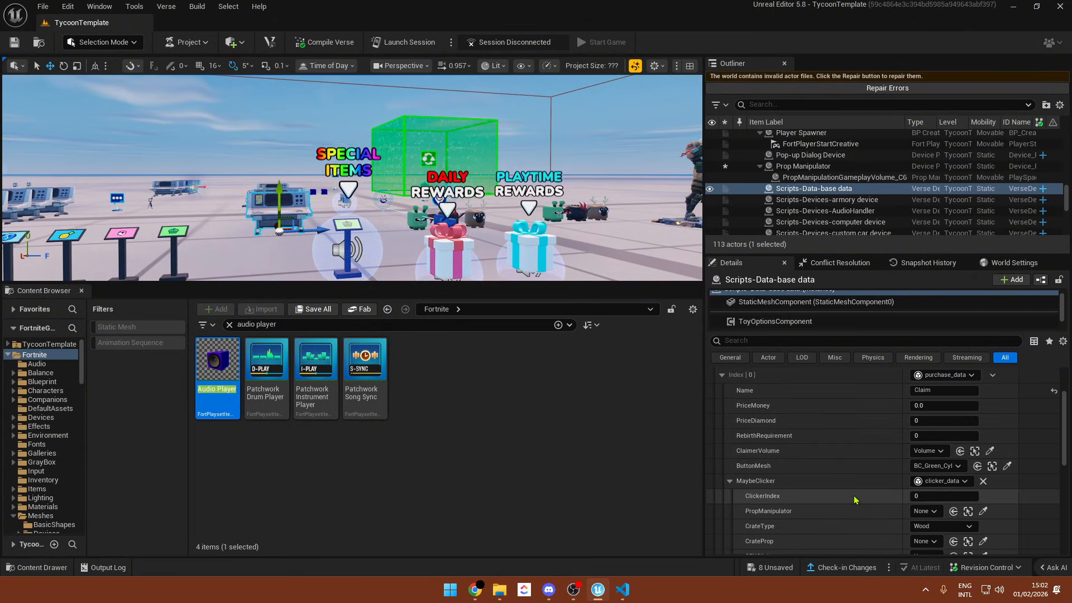
pyautogui.scroll(-3, 852, 450)
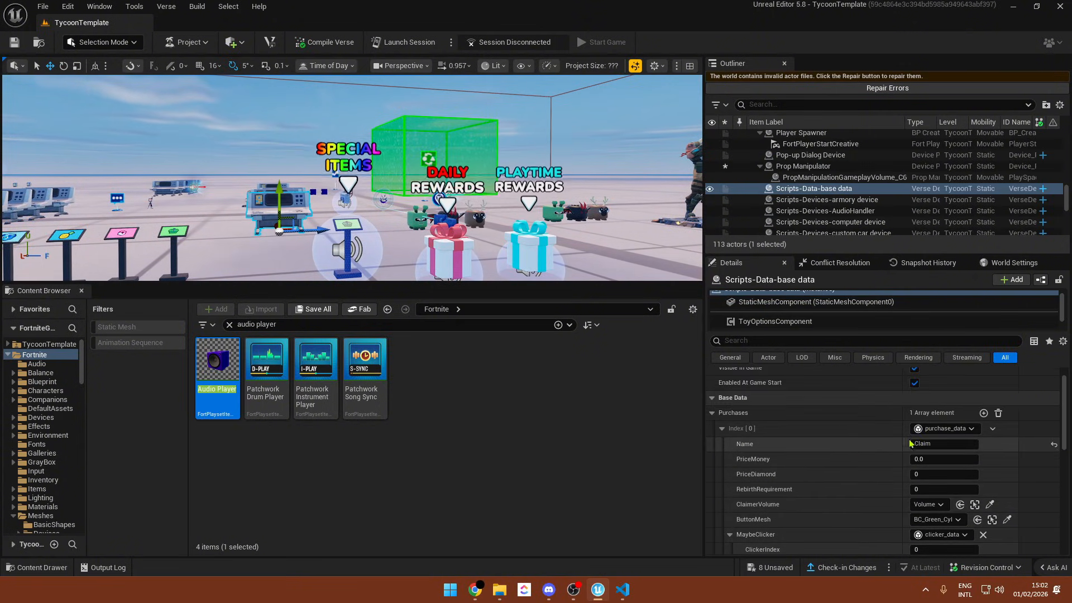
pyautogui.click(925, 457)
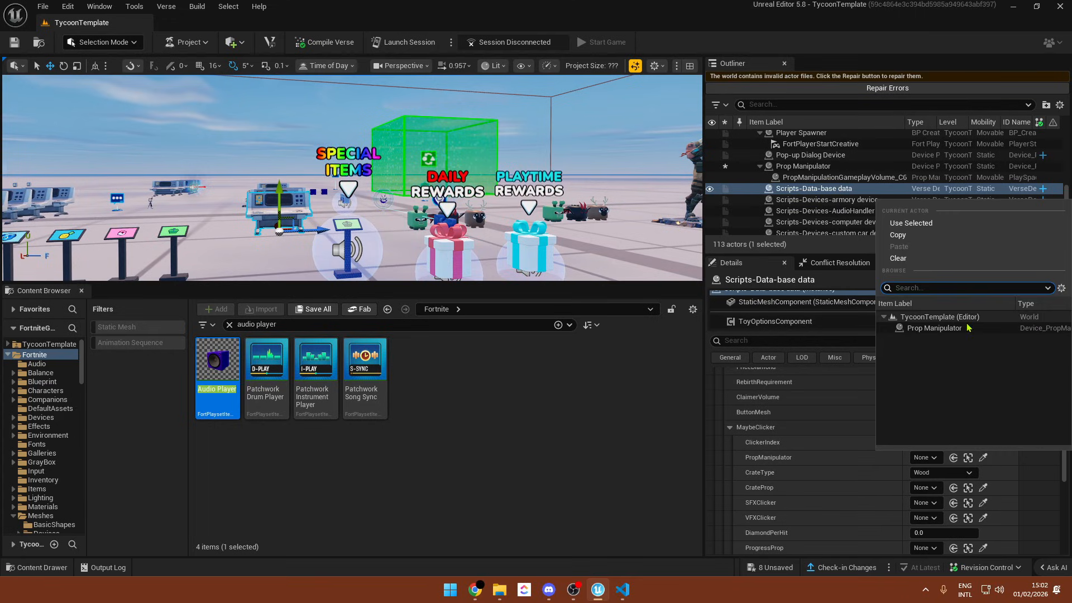
pyautogui.click(916, 313)
# - Choose Wood as the clicker's CrateType and assign BC_CrateProp from the level as its CrateProp
pyautogui.click(938, 472)
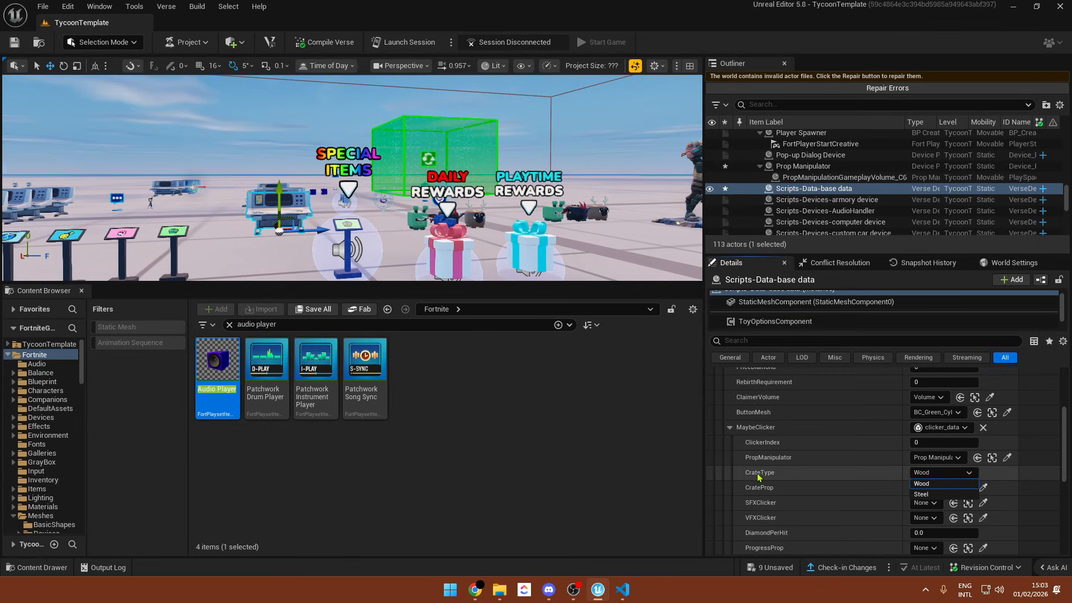
pyautogui.click(949, 481)
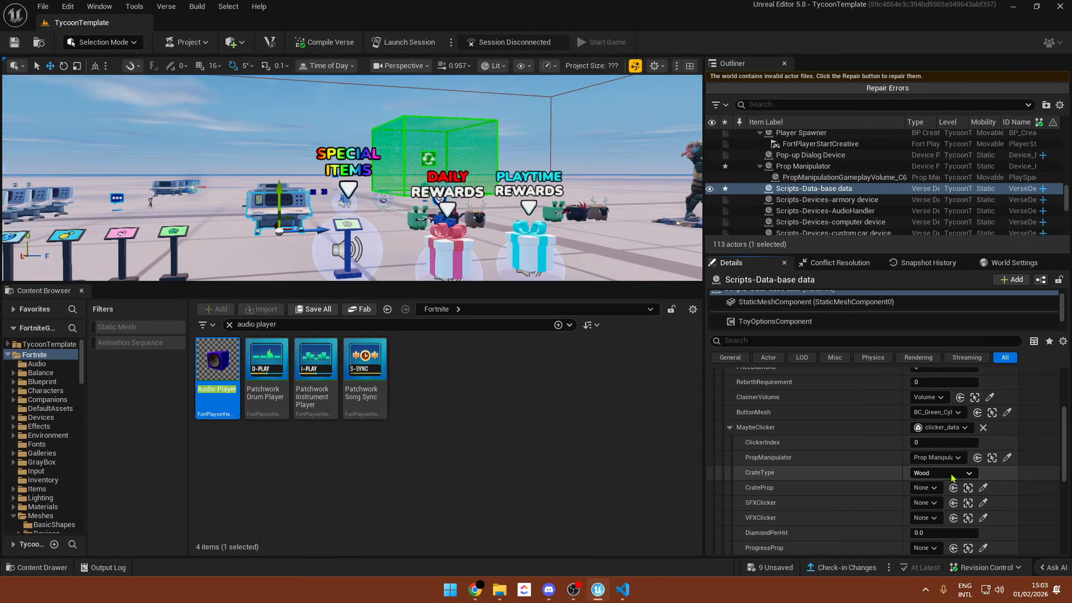
pyautogui.click(915, 488)
pyautogui.press('w')
pyautogui.moveTo(579, 234); pyautogui.dragTo(697, 259, button='right')
pyautogui.press('w')
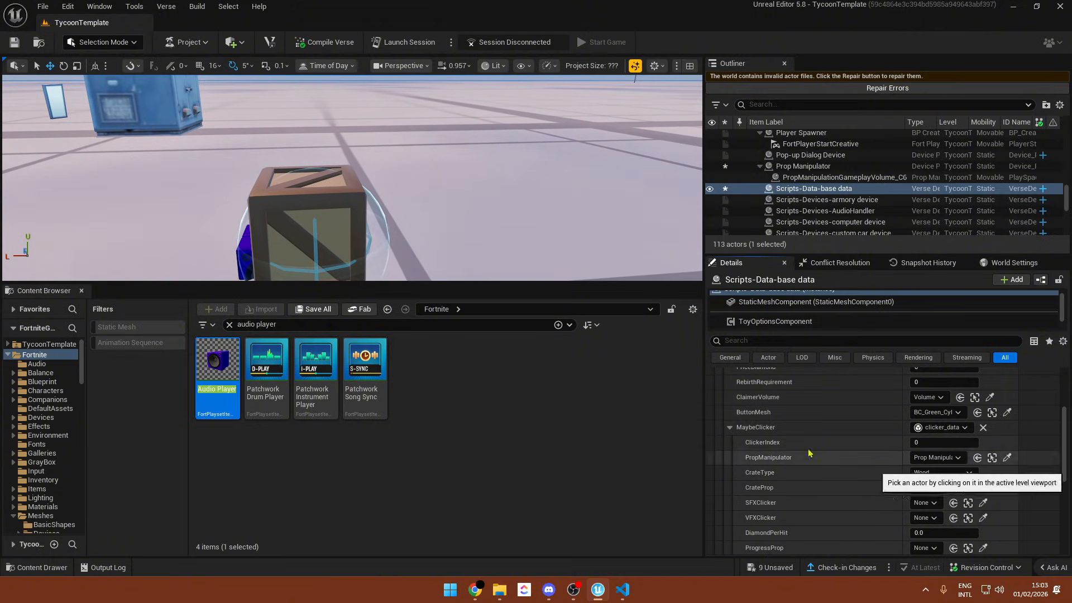
pyautogui.click(983, 487)
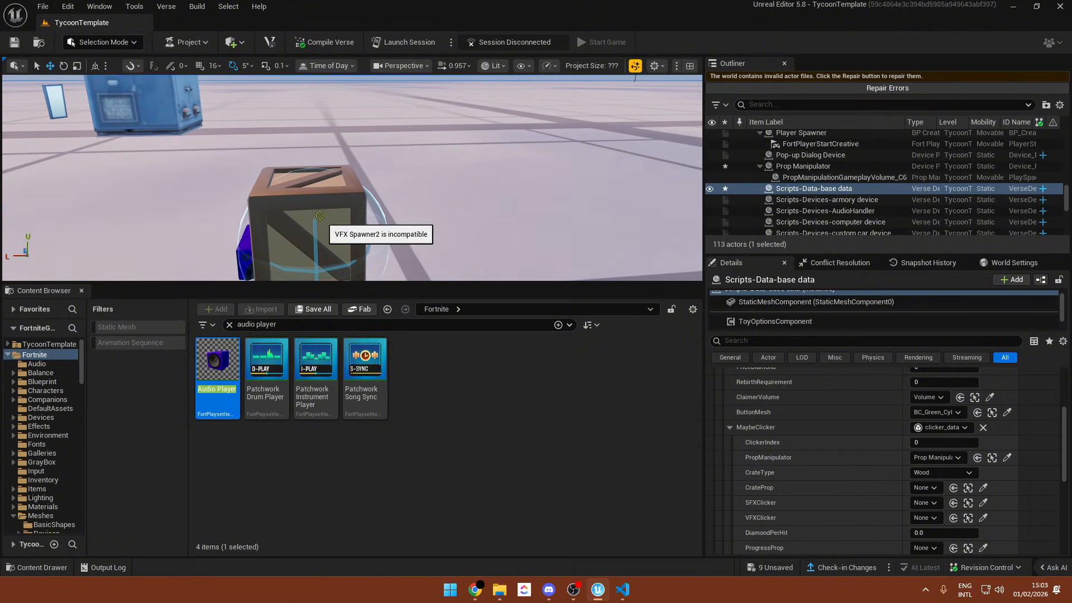
pyautogui.click(278, 175)
# - Adjust the scale of VFX Spawner2 at the crate
pyautogui.scroll(-3, 306, 217)
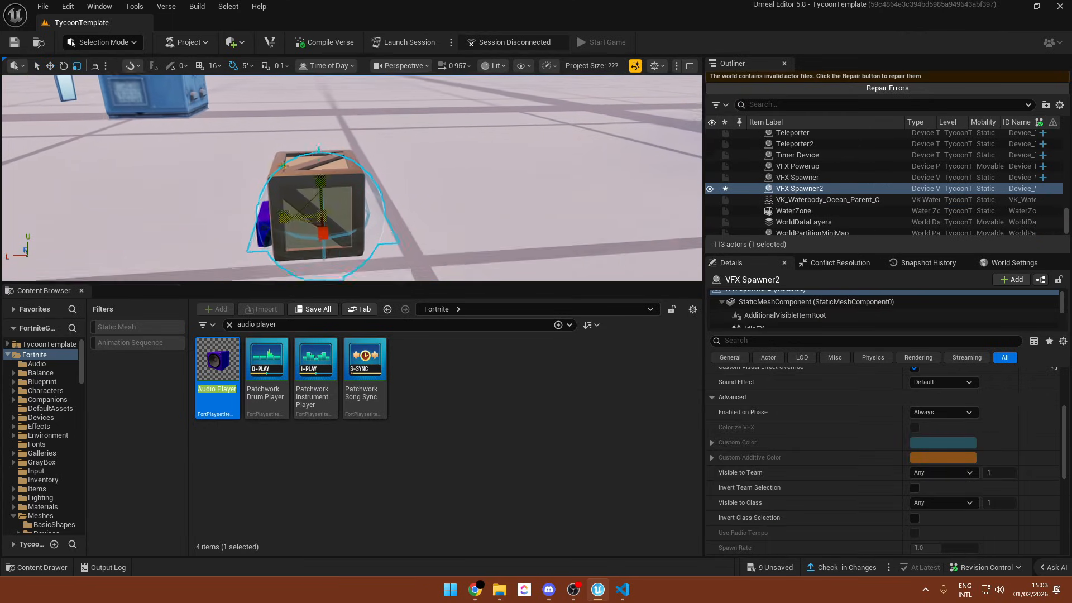
pyautogui.click(338, 218)
pyautogui.moveTo(318, 204); pyautogui.dragTo(318, 144)
# - Return to the base data device and set SFXClicker to Audio Player6 and VFXClicker to VFX Spawner2
pyautogui.press('w')
pyautogui.moveTo(318, 144); pyautogui.dragTo(112, 97, button='right')
pyautogui.press('w')
pyautogui.click(210, 174)
pyautogui.scroll(-3, 886, 440)
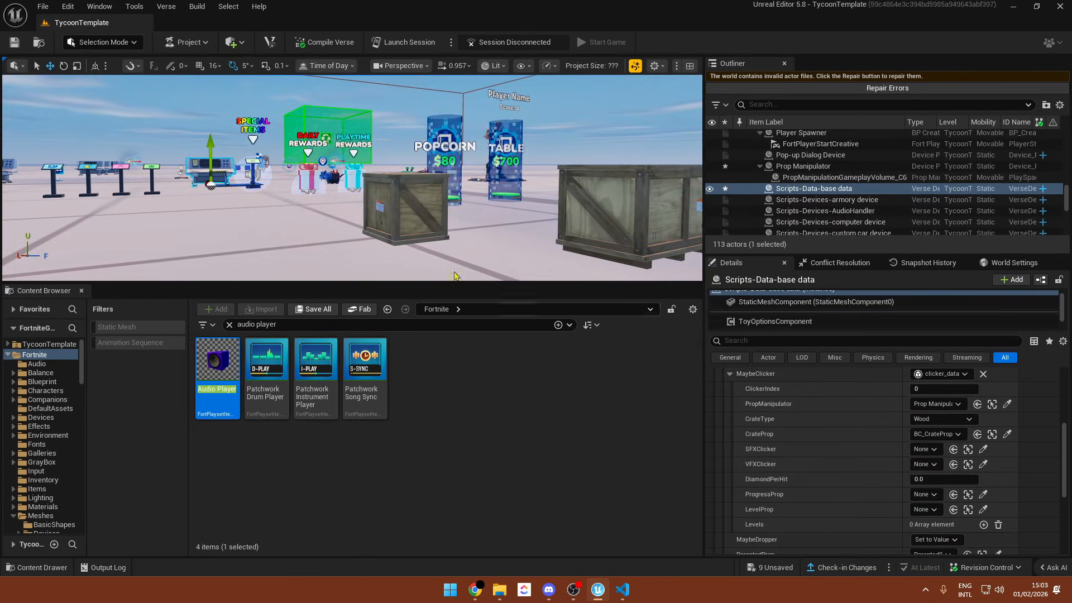
pyautogui.click(923, 449)
pyautogui.click(937, 377)
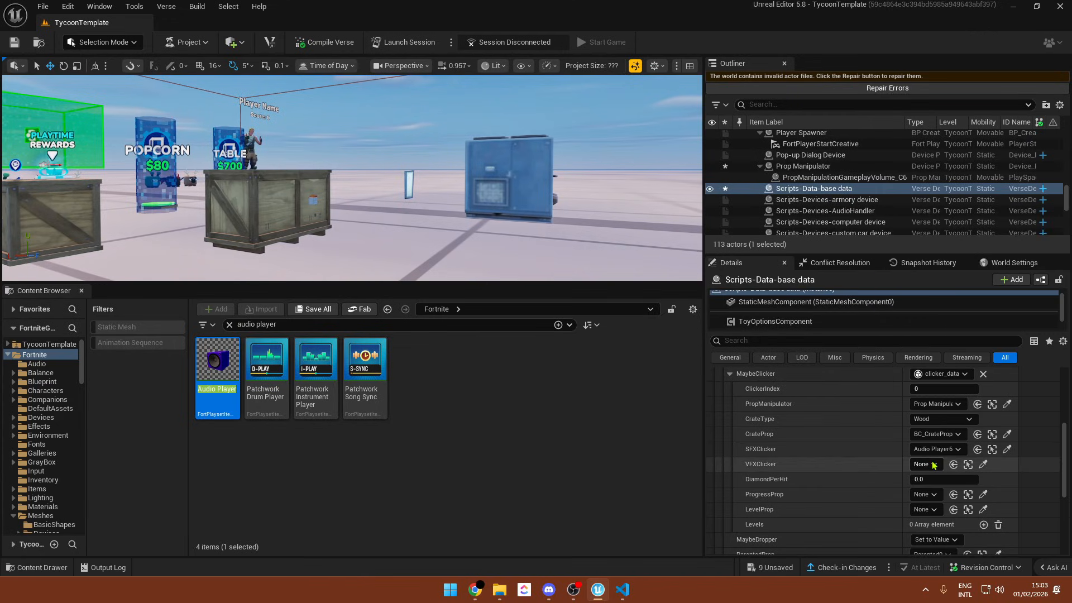
pyautogui.click(924, 464)
pyautogui.click(929, 368)
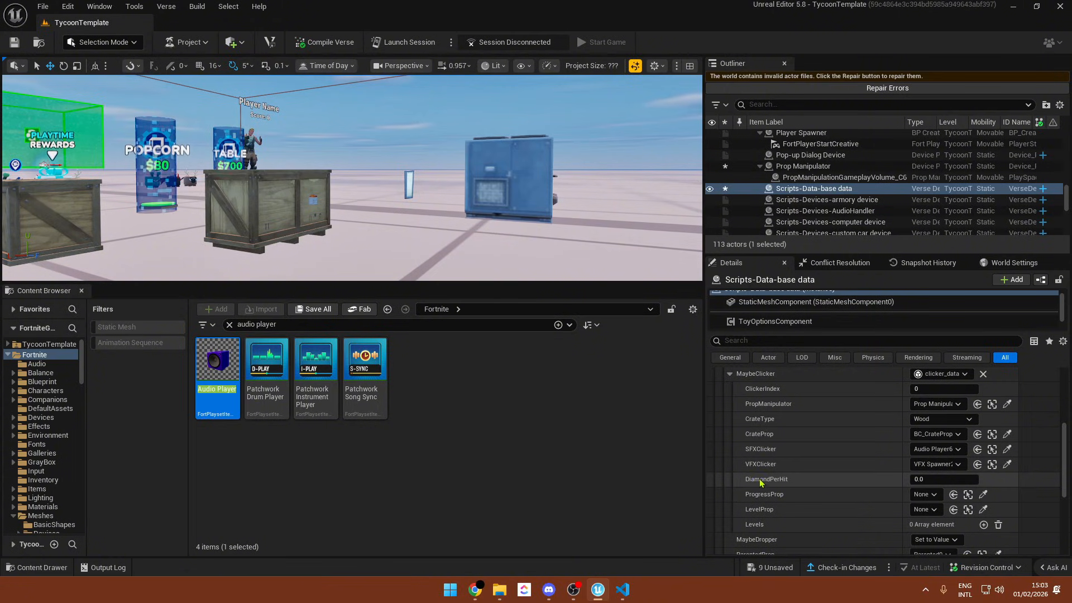
# - Open the TycoonTemplate Props folder and clear the asset search to show all its props
pyautogui.moveTo(525, 196)
pyautogui.mouseDown(button='right')
pyautogui.moveTo(614, 196)
pyautogui.moveTo(530, 215)
pyautogui.mouseUp(button='right')
pyautogui.hotkey('alt', 'Left')
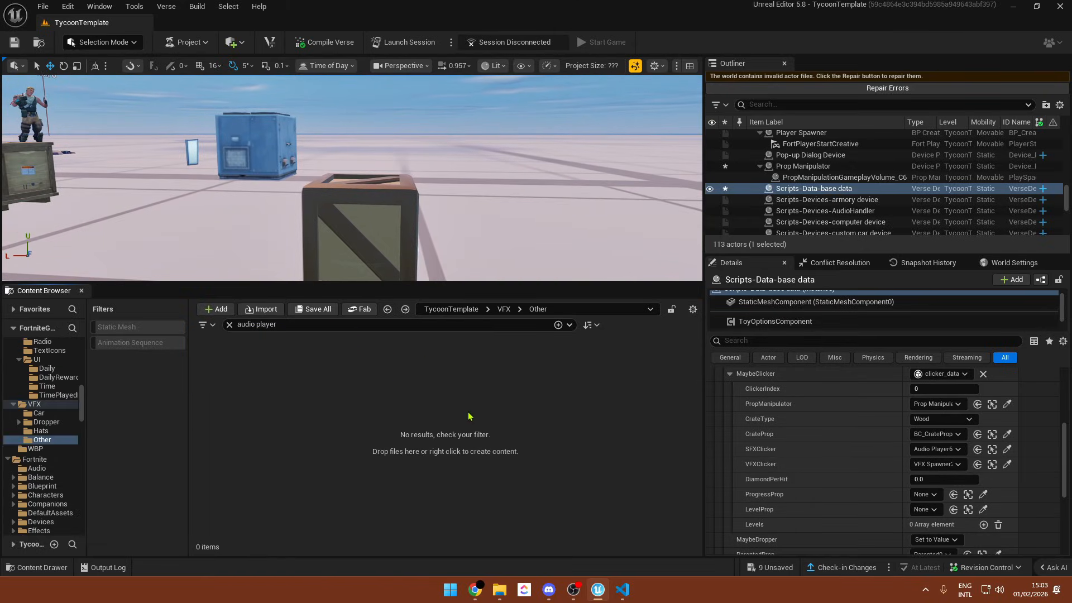
pyautogui.click(452, 314)
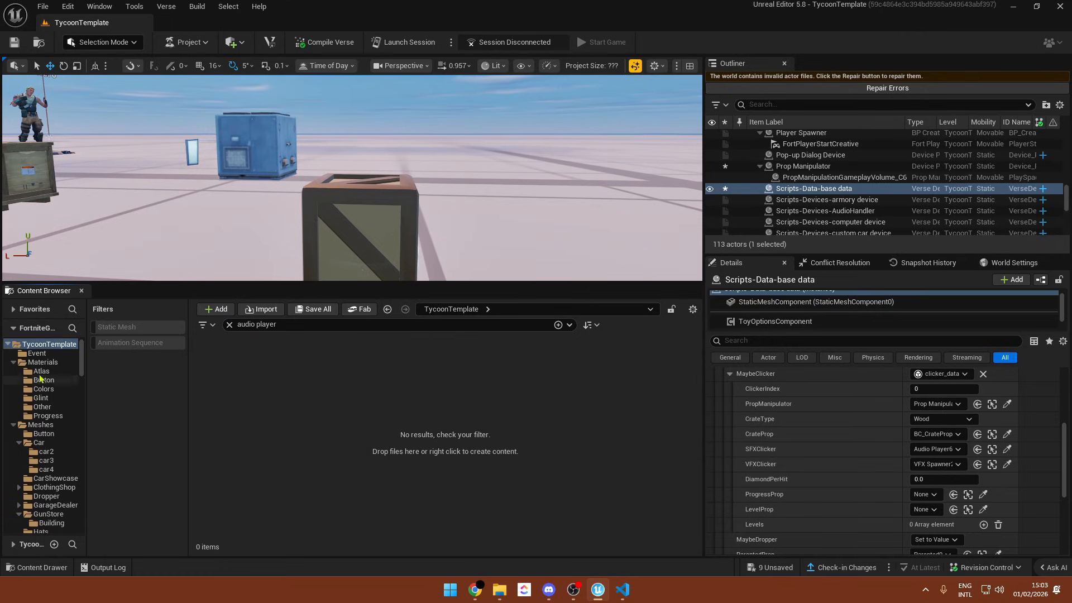
pyautogui.scroll(-5, 44, 450)
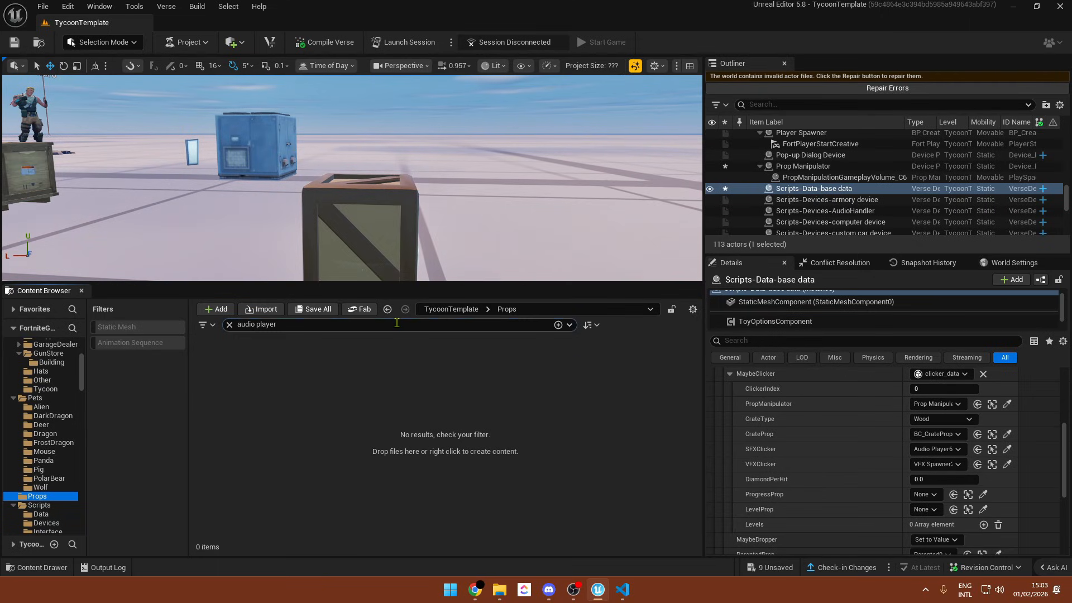
pyautogui.press('BackSpace')
pyautogui.press('BackSpace')
pyautogui.press('BackSpace')
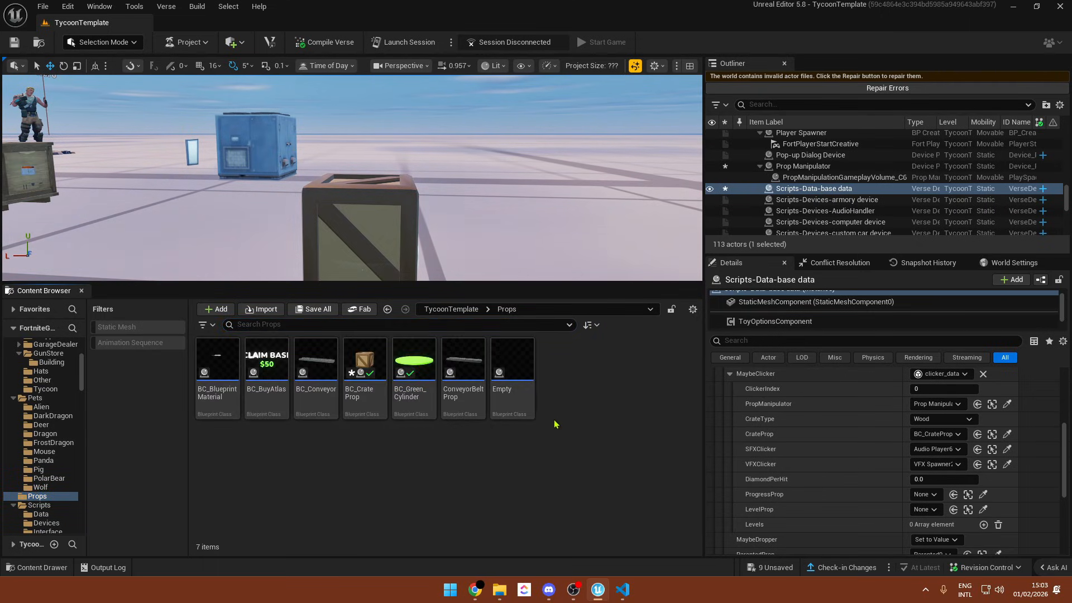
pyautogui.moveTo(448, 275); pyautogui.dragTo(447, 226, button='right')
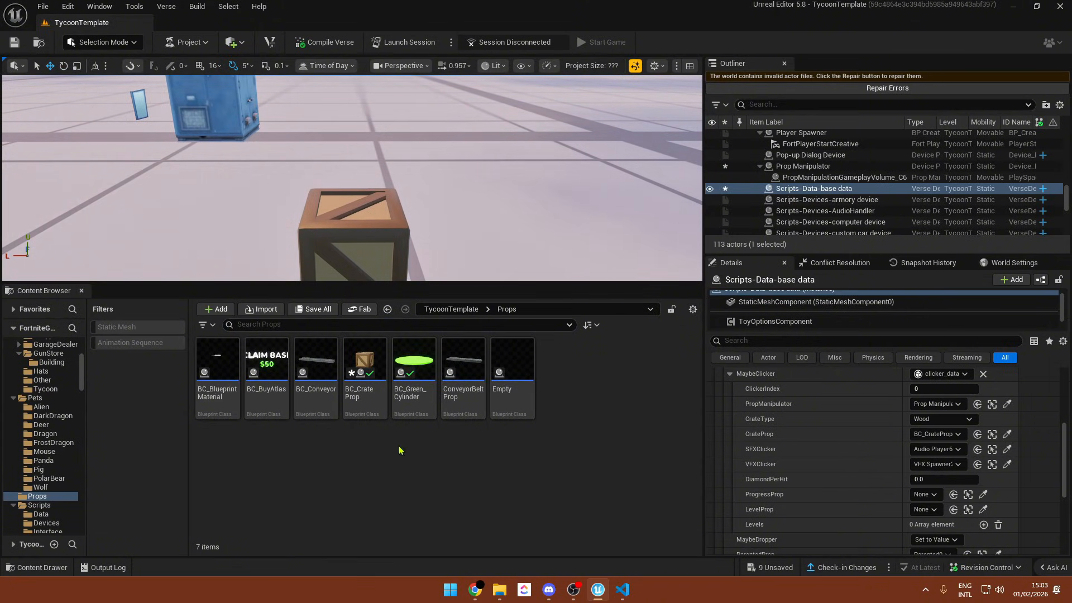
pyautogui.rightClick(343, 424)
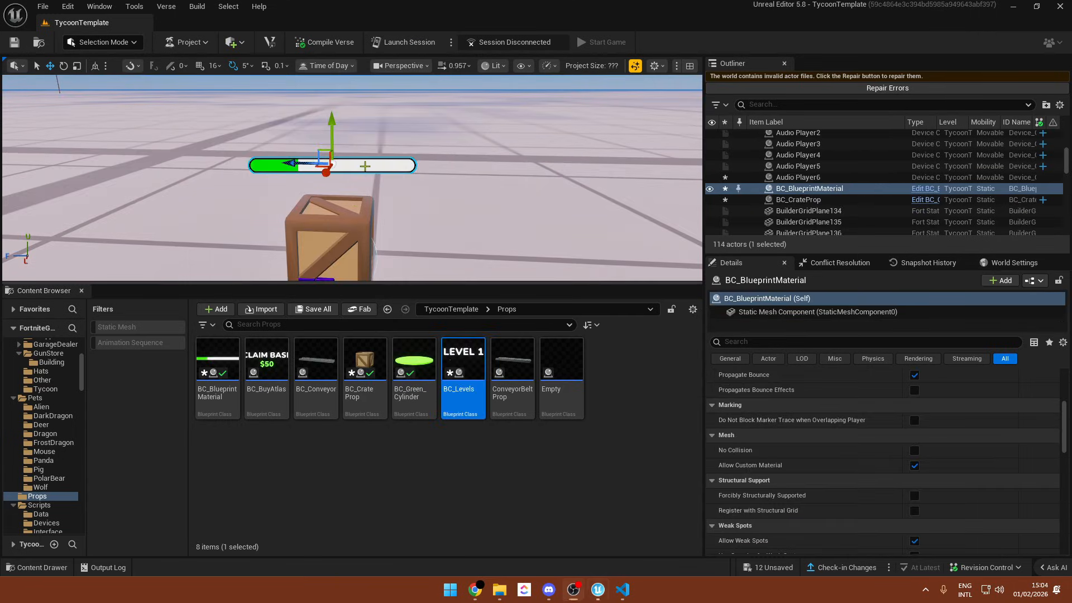
# - Place another BC_BlueprintMaterial progress bar at the crate, delete it and reselect the original bar
pyautogui.click(365, 167)
pyautogui.moveTo(334, 223); pyautogui.dragTo(312, 246, button='right')
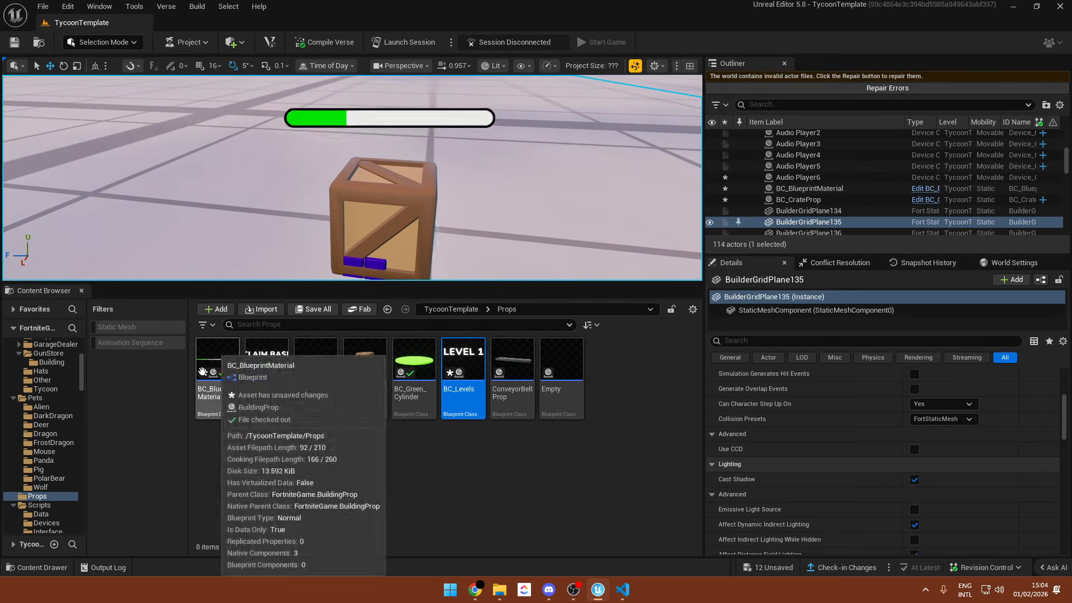
pyautogui.moveTo(229, 365)
pyautogui.moveTo(229, 364); pyautogui.dragTo(408, 155)
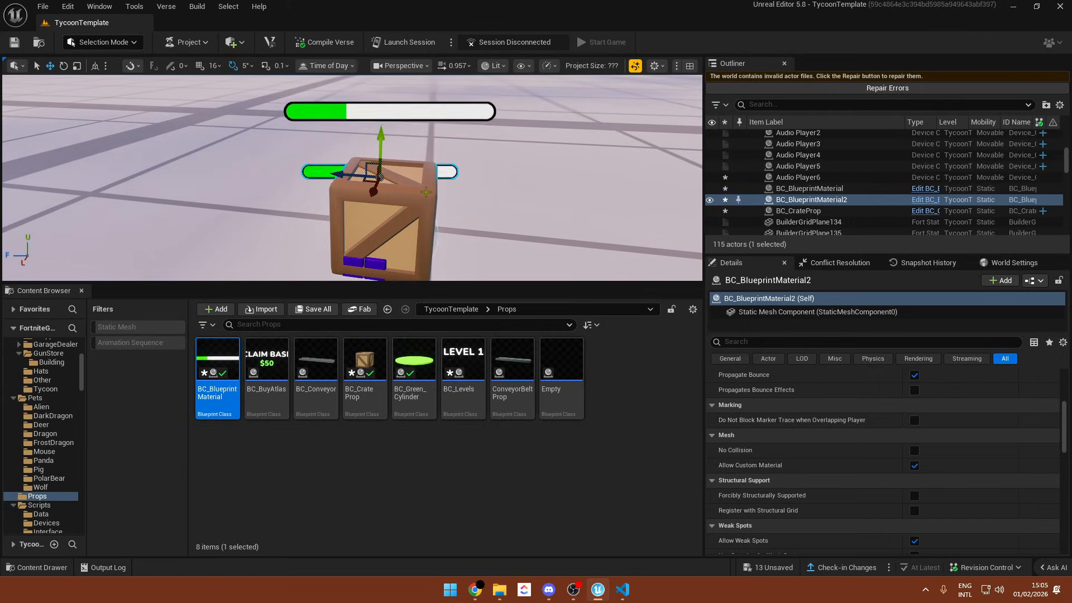
pyautogui.press('Delete')
pyautogui.click(413, 123)
pyautogui.scroll(-5, 814, 419)
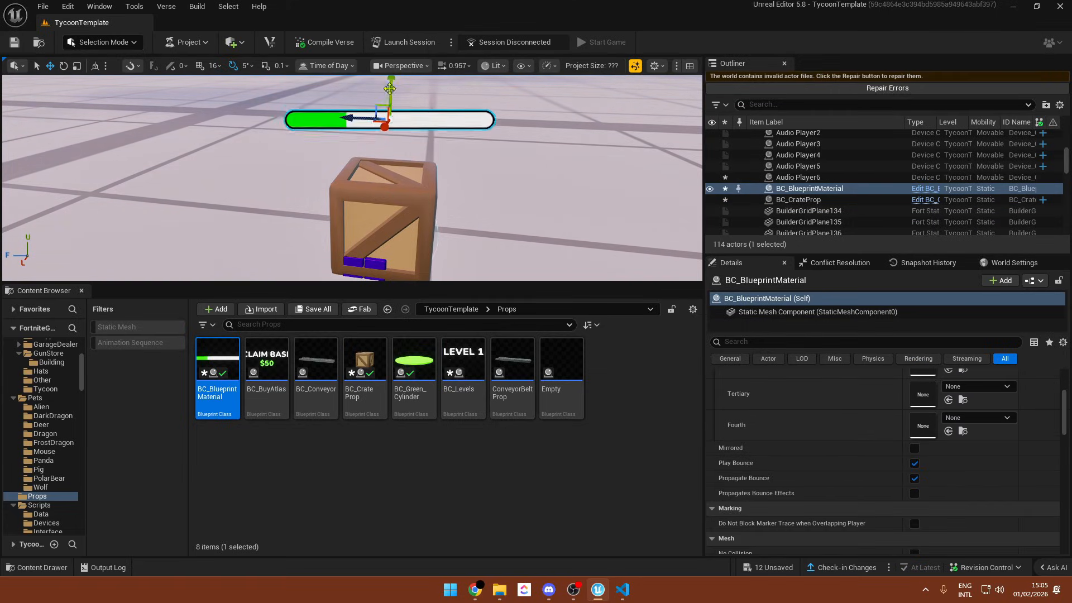
# - Inspect the BC_BlueprintMaterial blueprint's M_Progress material and its Size parameter, then close the editors
pyautogui.doubleClick(213, 363)
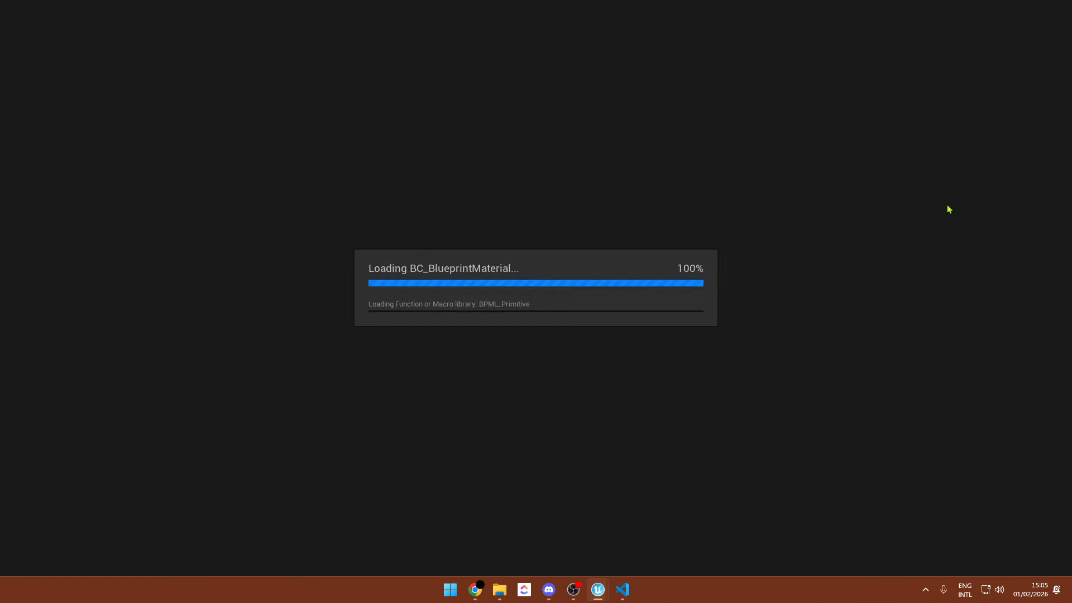
pyautogui.click(108, 112)
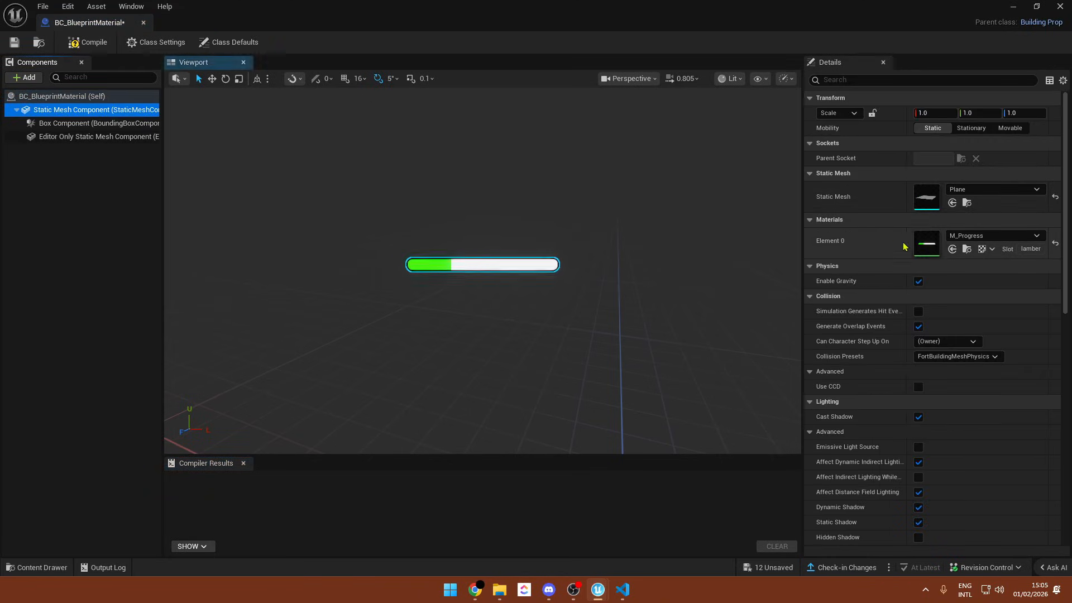
pyautogui.click(924, 247)
pyautogui.doubleClick(924, 246)
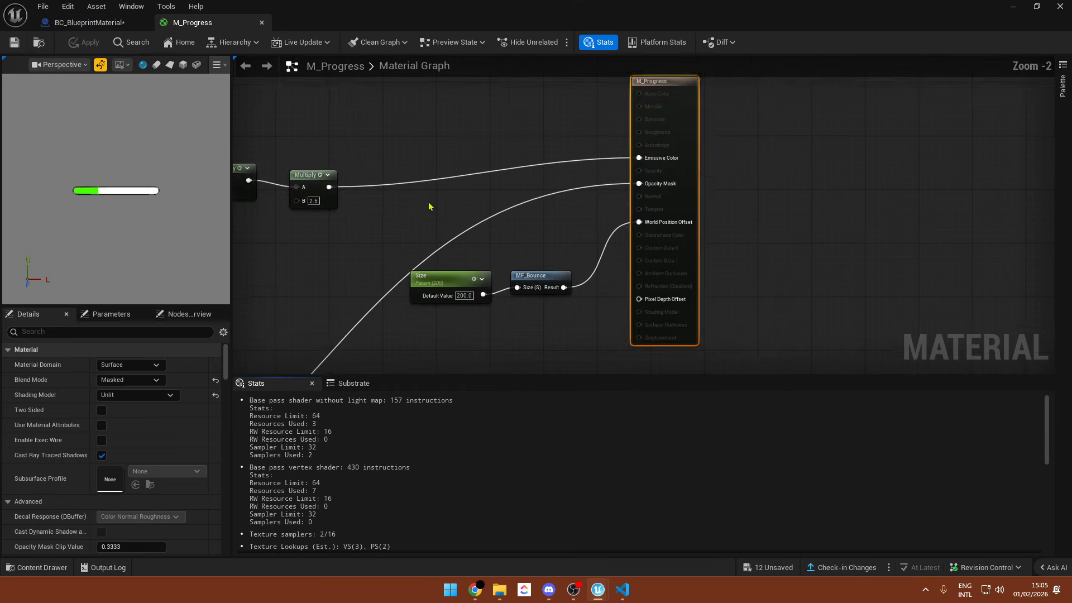
pyautogui.click(668, 285)
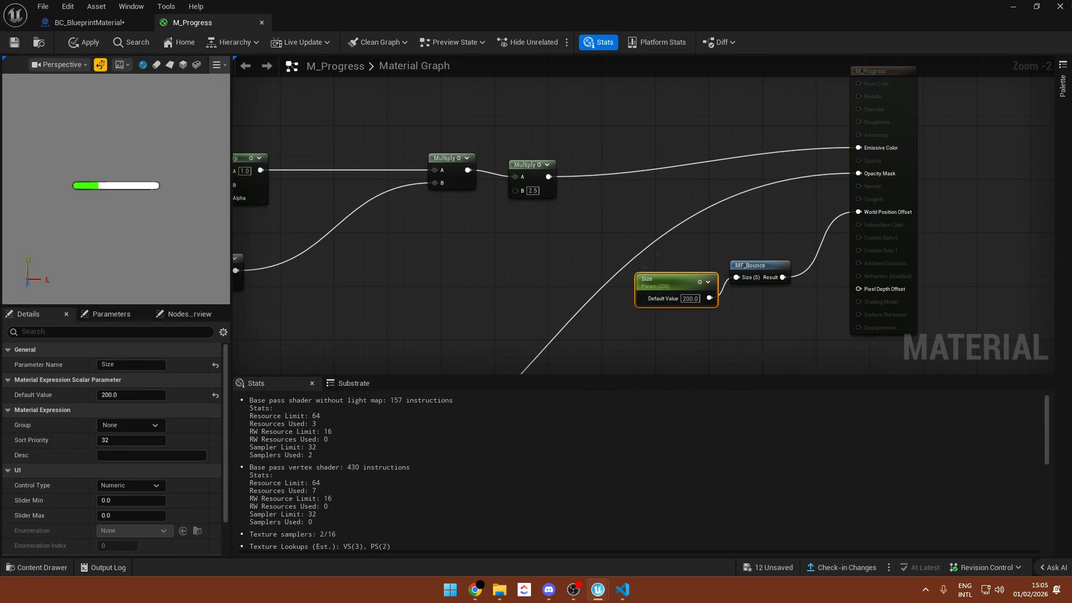
pyautogui.click(261, 22)
pyautogui.click(616, 319)
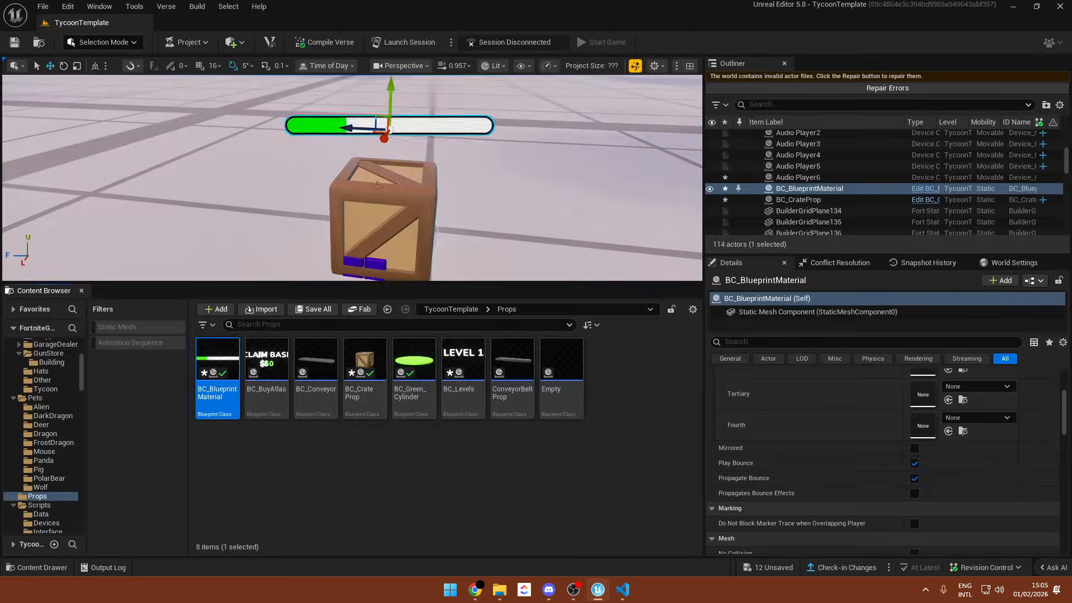
# - Place a BC_Levels prop in the level and raise it above the crate's progress bar
pyautogui.moveTo(463, 366); pyautogui.dragTo(349, 79)
pyautogui.moveTo(349, 112); pyautogui.dragTo(352, 84, button='right')
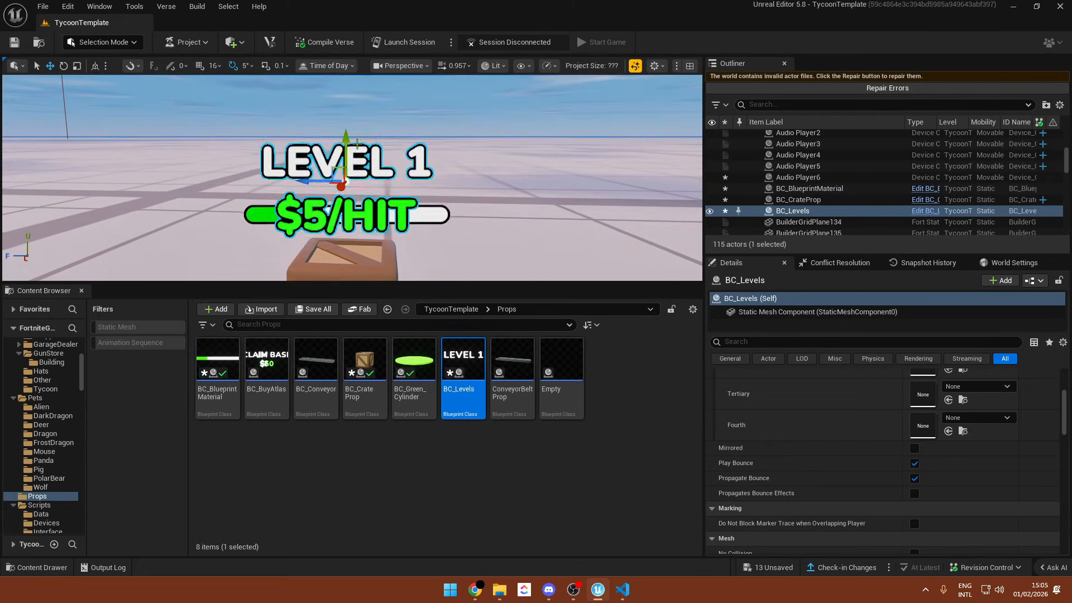
pyautogui.moveTo(348, 167); pyautogui.dragTo(350, 116)
pyautogui.moveTo(349, 116); pyautogui.dragTo(351, 95, button='right')
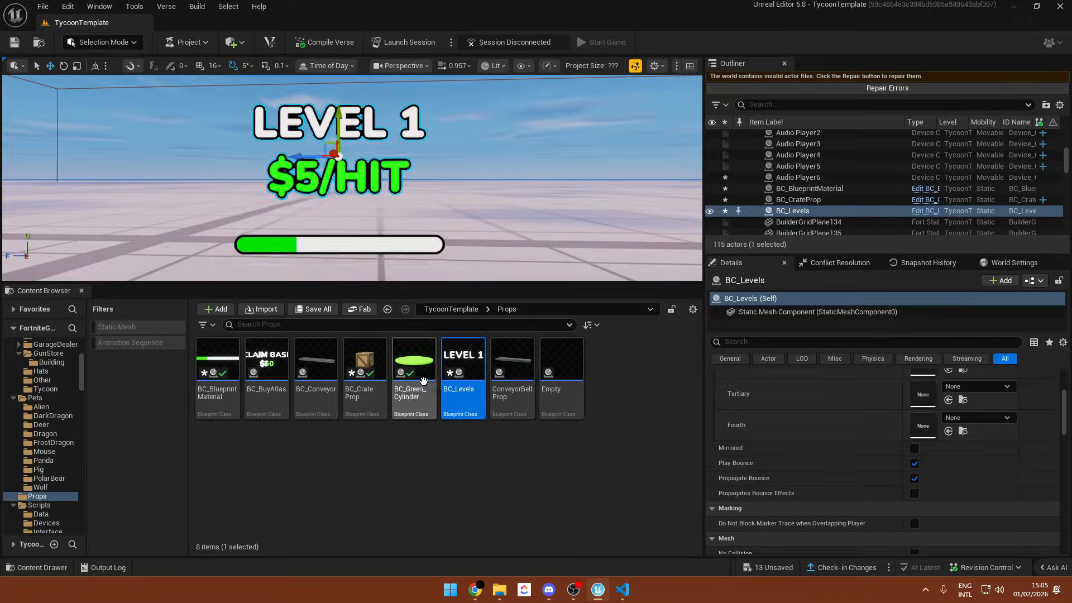
# - Trace the BC_Levels blueprint's material M_LevelsAtlas to its T_LevelsAtlas texture and examine the level labels
pyautogui.doubleClick(466, 363)
pyautogui.click(498, 63)
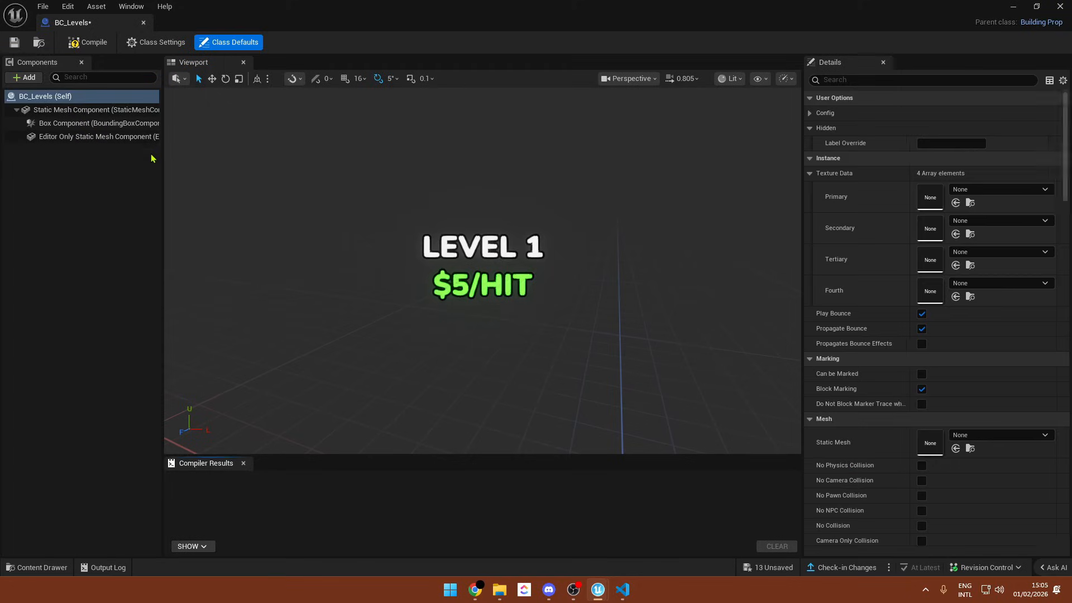
pyautogui.click(111, 109)
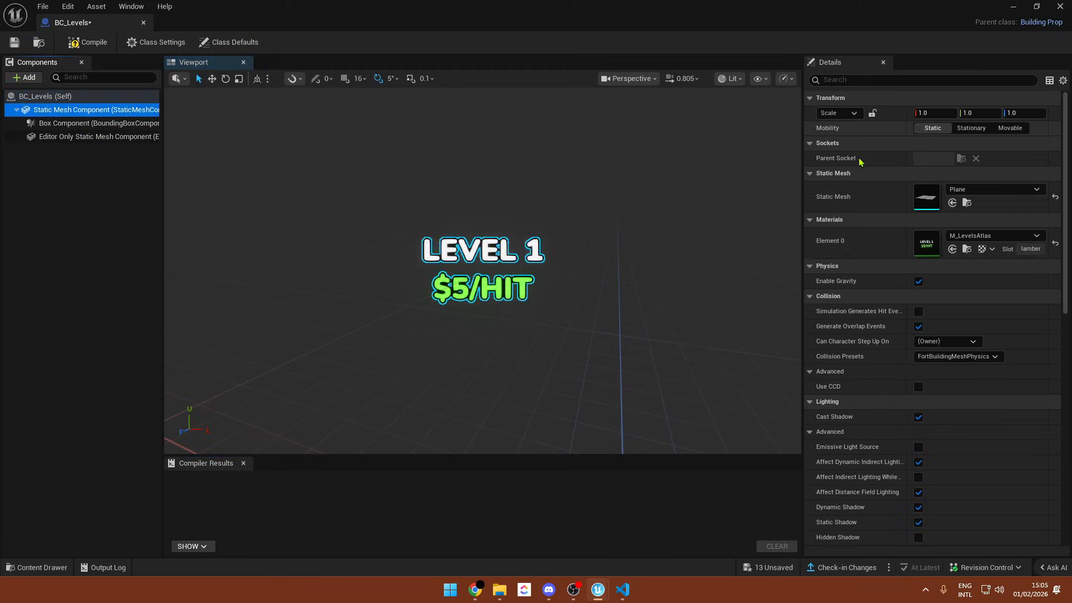
pyautogui.click(1012, 6)
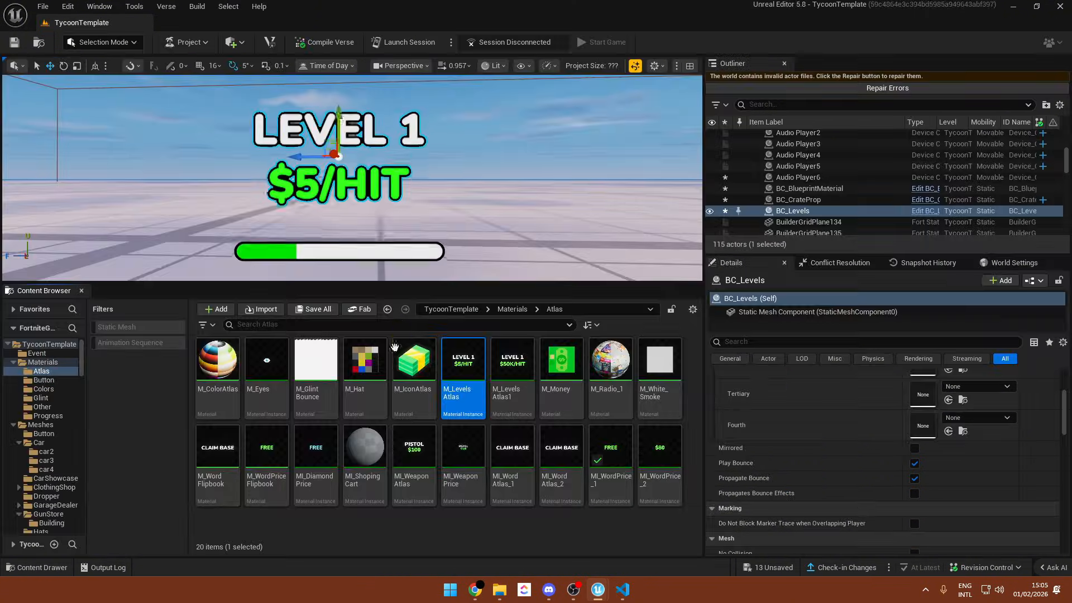
pyautogui.doubleClick(479, 379)
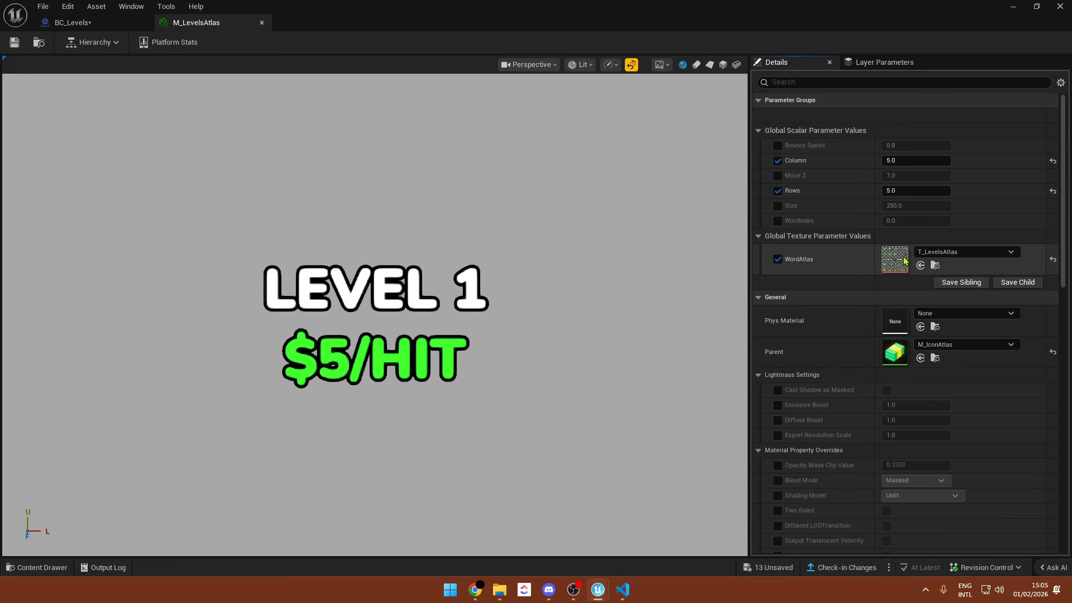
pyautogui.doubleClick(904, 261)
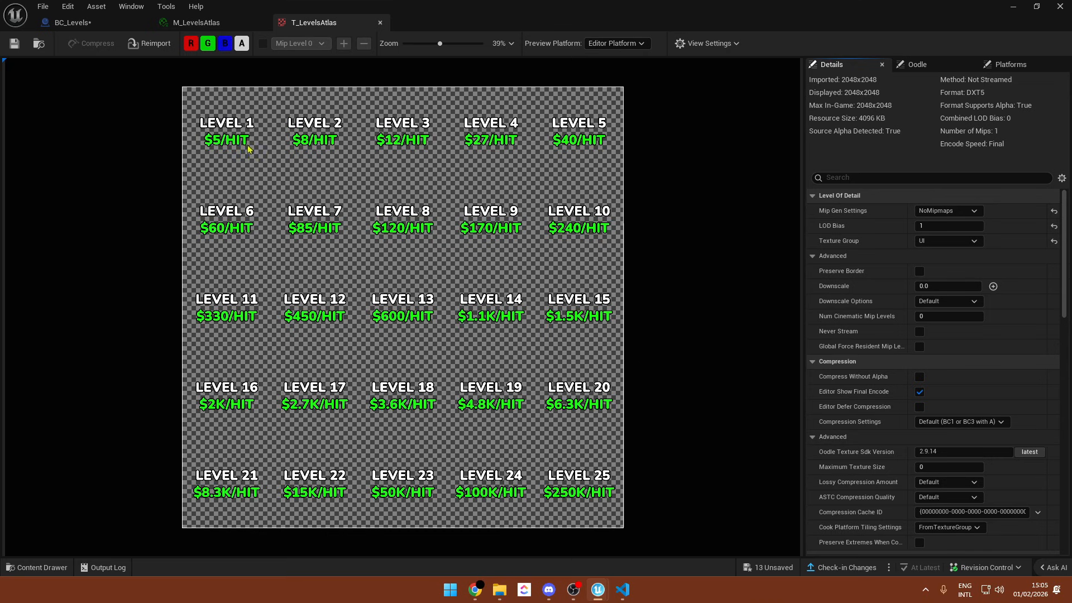
pyautogui.click(1060, 6)
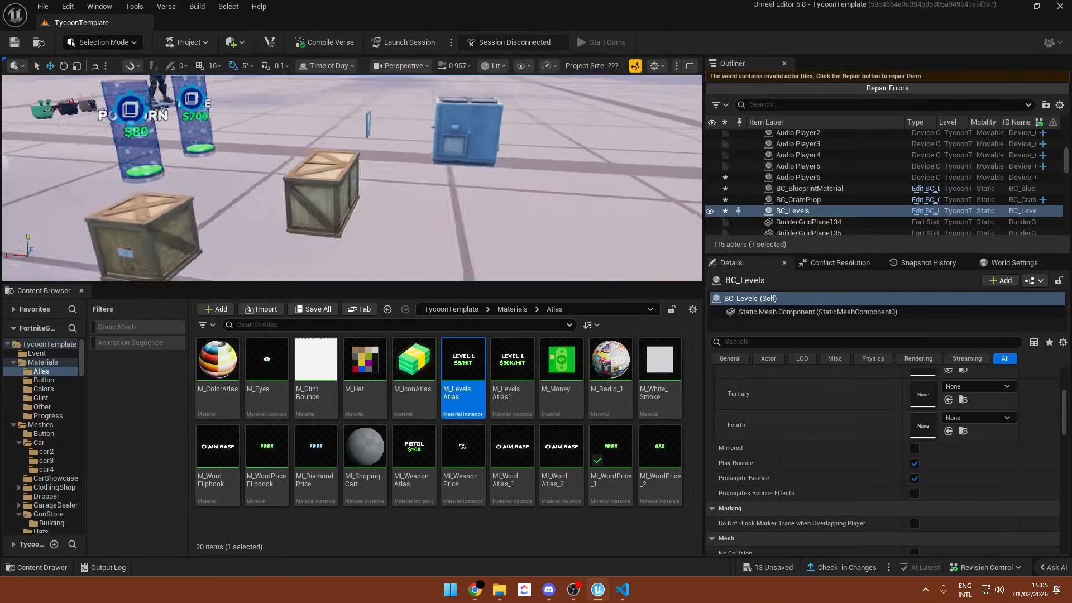
# - In the base data device, assign BC_BlueprintMaterial as the clicker's ProgressProp and BC_Levels as its LevelProp
pyautogui.moveTo(352, 177); pyautogui.dragTo(201, 178, button='right')
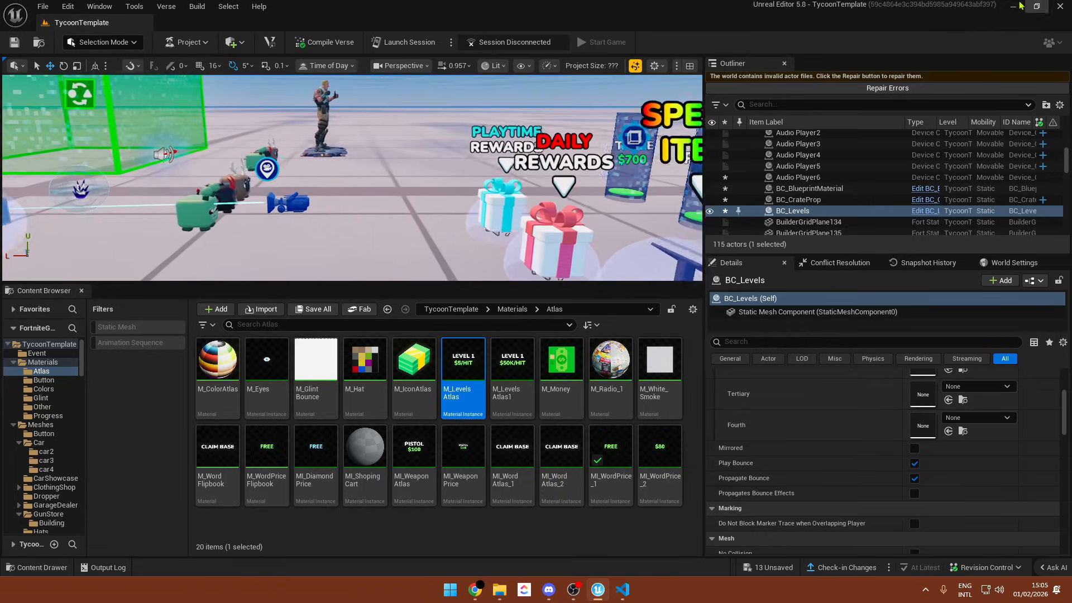
pyautogui.moveTo(495, 163)
pyautogui.mouseDown(button='right')
pyautogui.moveTo(469, 156)
pyautogui.moveTo(495, 163)
pyautogui.mouseUp(button='right')
pyautogui.click(352, 146)
pyautogui.moveTo(351, 146); pyautogui.dragTo(380, 178, button='right')
pyautogui.scroll(-5, 846, 451)
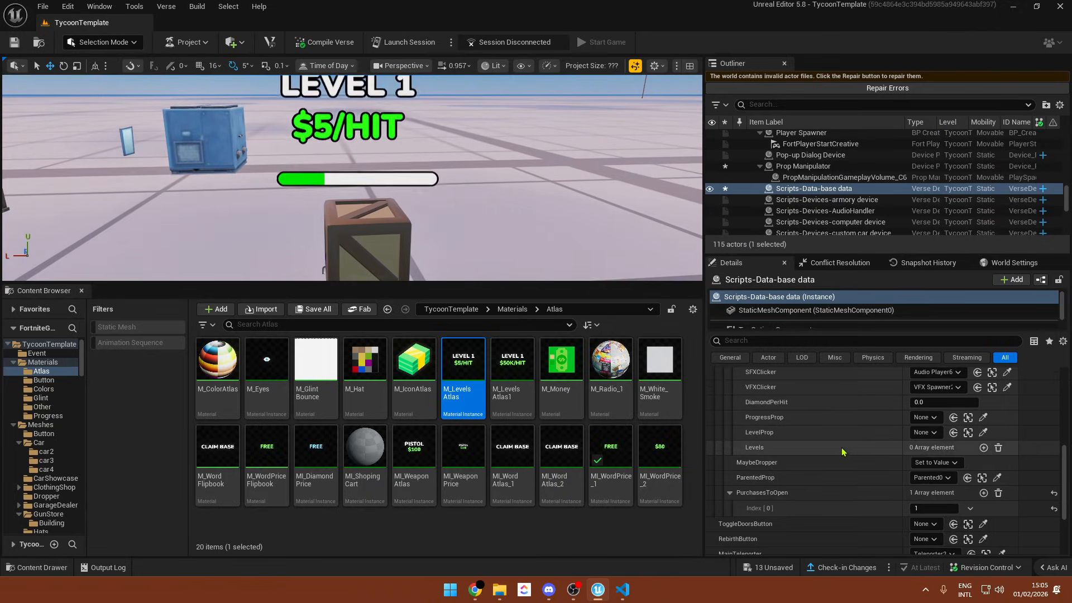
pyautogui.click(982, 417)
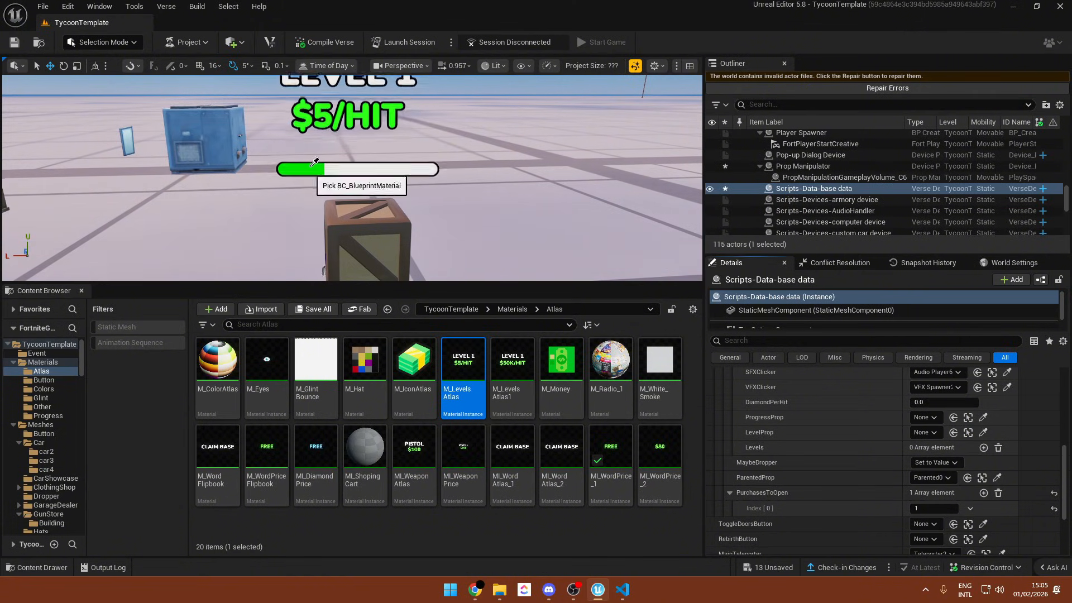
pyautogui.click(983, 432)
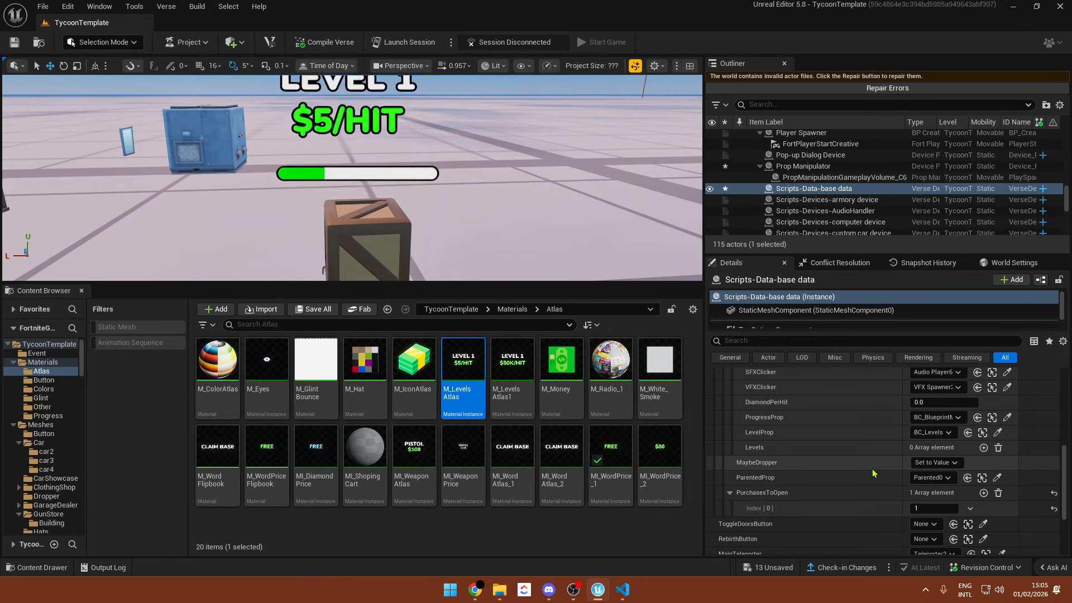
# - Add five elements to the clicker's Levels array
pyautogui.scroll(-1, 849, 462)
pyautogui.click(984, 429)
pyautogui.click(984, 429)
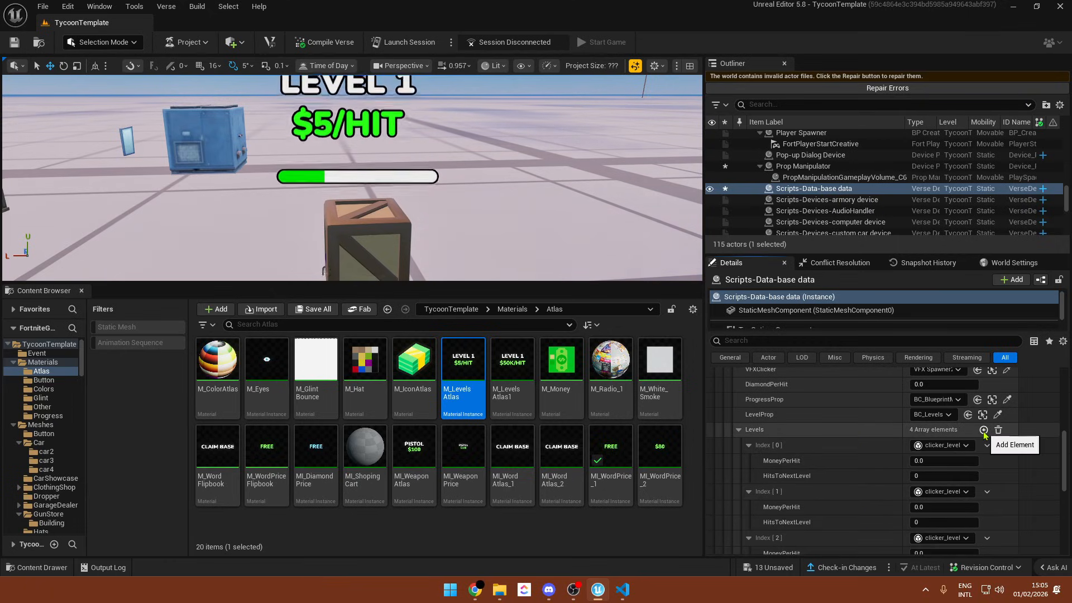
pyautogui.scroll(-4, 874, 430)
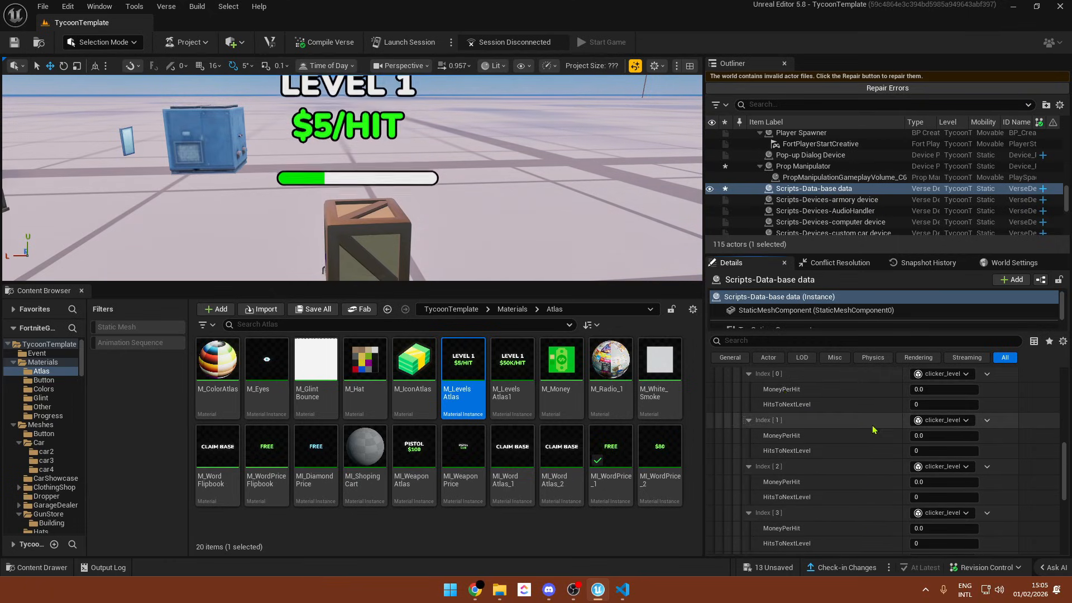
# - Reopen T_LevelsAtlas from M_LevelsAtlas to check the money per hit for each level
pyautogui.doubleClick(464, 360)
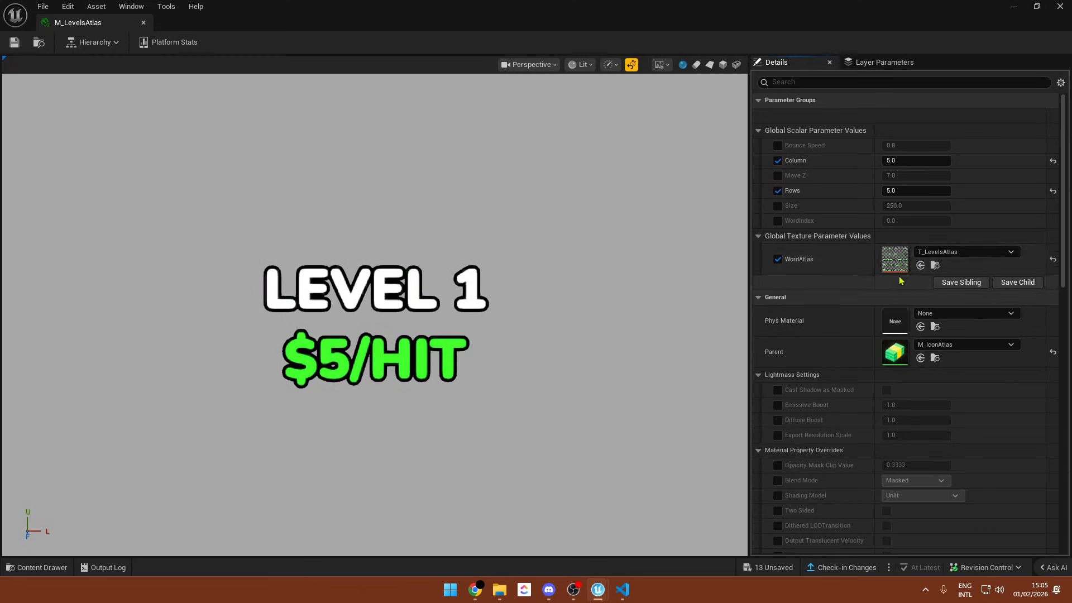
pyautogui.doubleClick(893, 263)
pyautogui.scroll(-4, 368, 172)
pyautogui.scroll(-3, 269, 122)
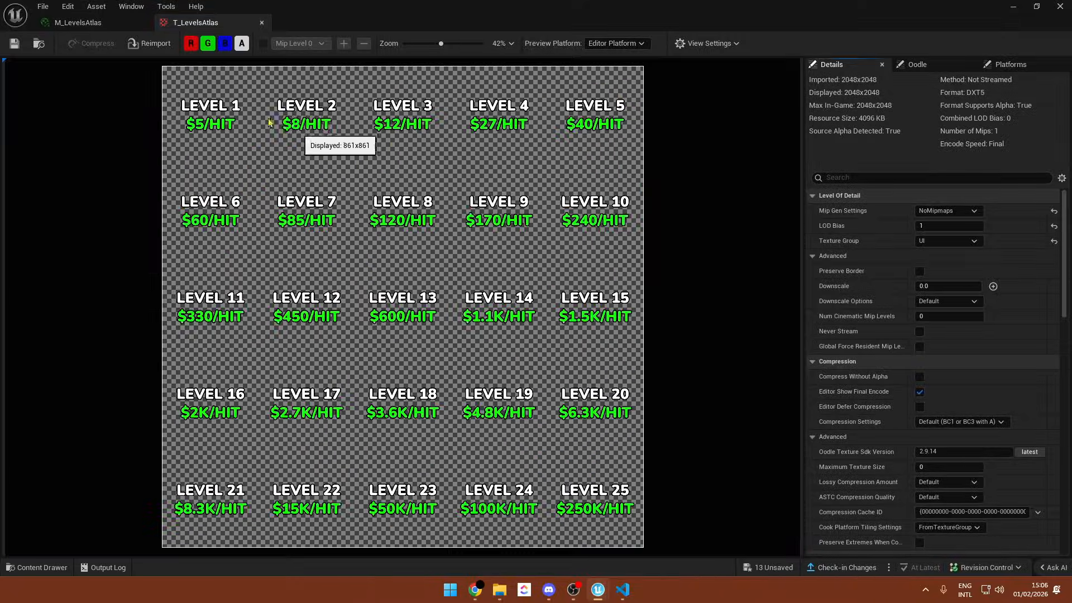
pyautogui.click(1060, 7)
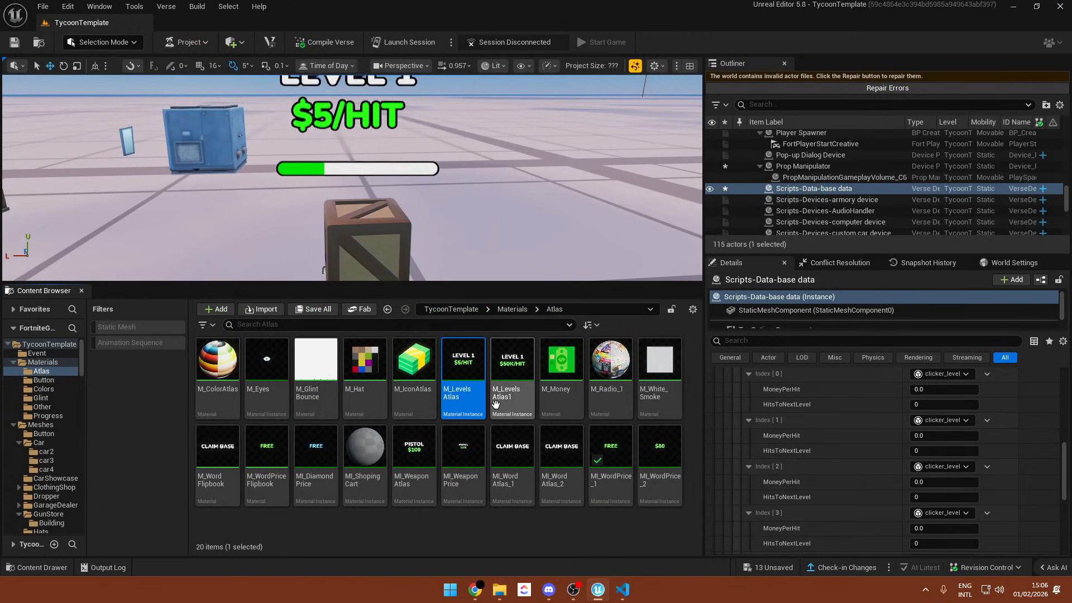
# - Set MoneyPerHit of the first four clicker levels to 5, 10, 15 and 28
pyautogui.scroll(2, 893, 441)
pyautogui.click(931, 426)
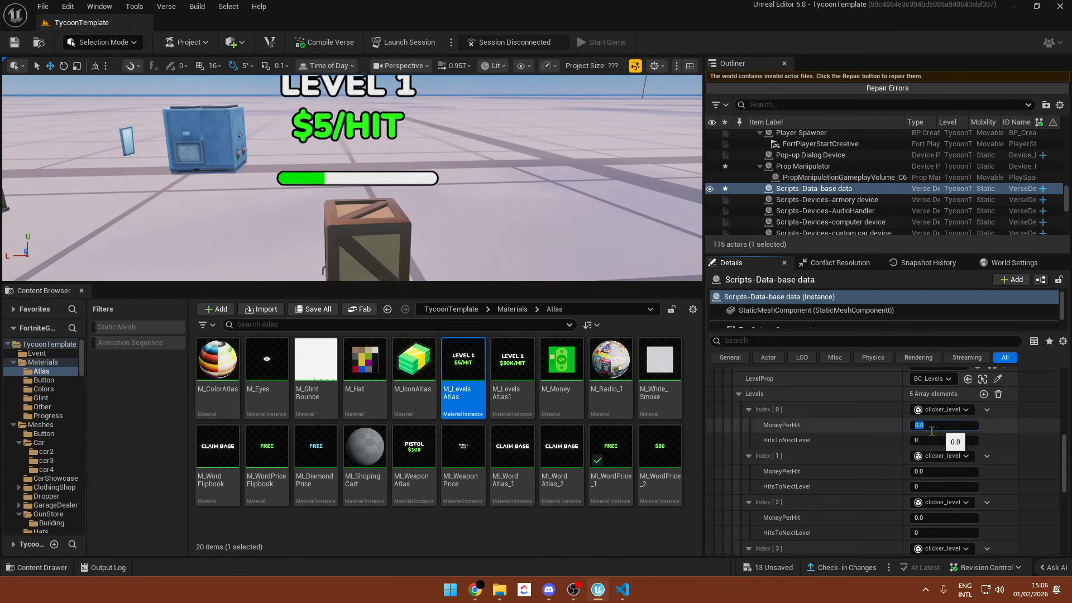
pyautogui.write('5')
pyautogui.press('Return')
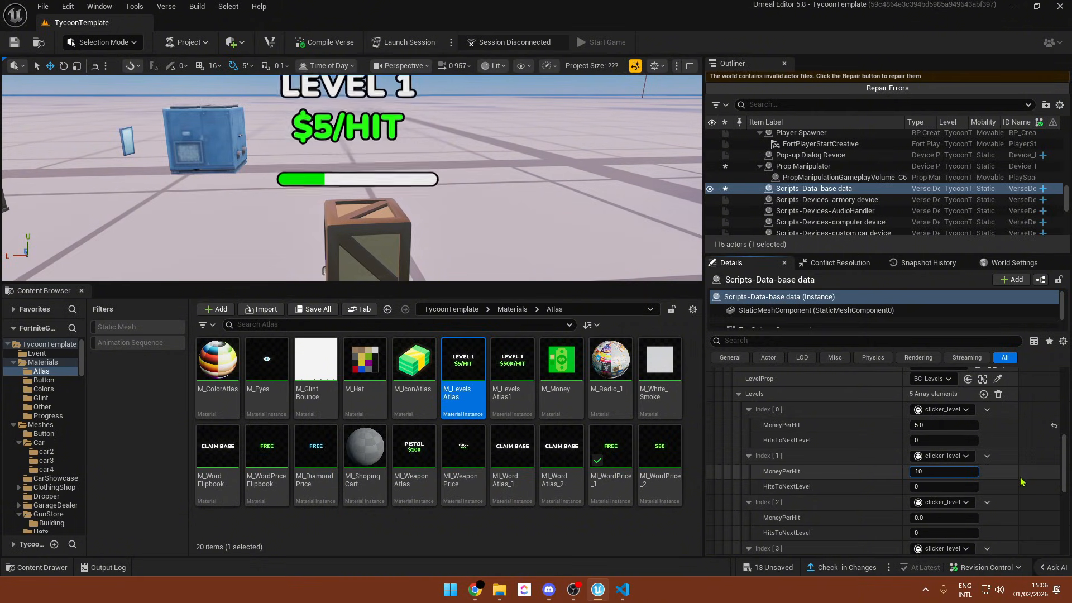
pyautogui.write('10')
pyautogui.press('Return')
pyautogui.click(974, 517)
pyautogui.write('15')
pyautogui.press('Return')
pyautogui.scroll(-4, 977, 509)
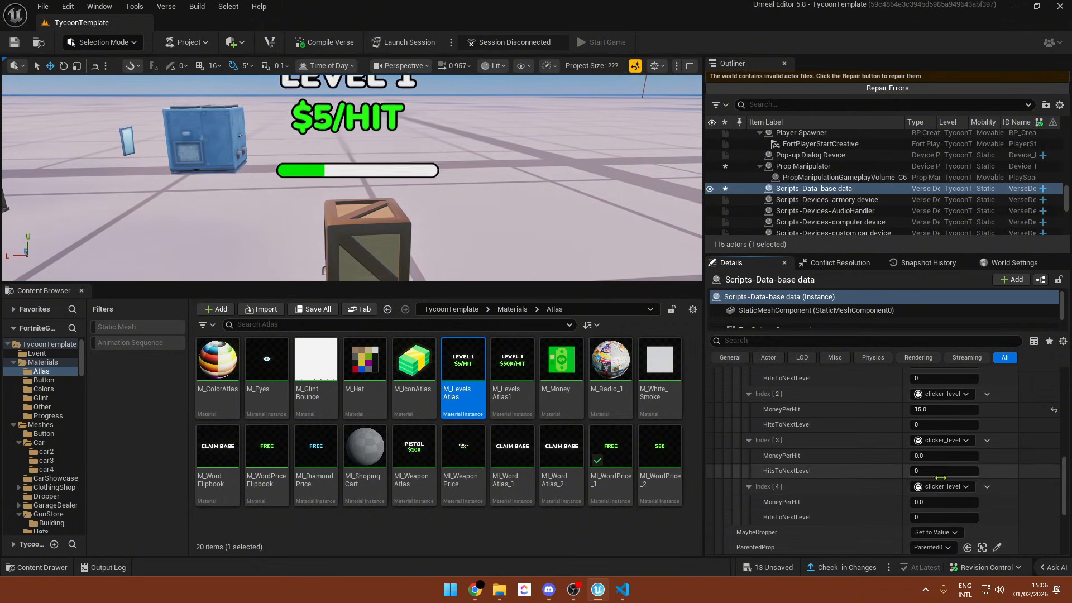
pyautogui.click(940, 502)
pyautogui.click(931, 454)
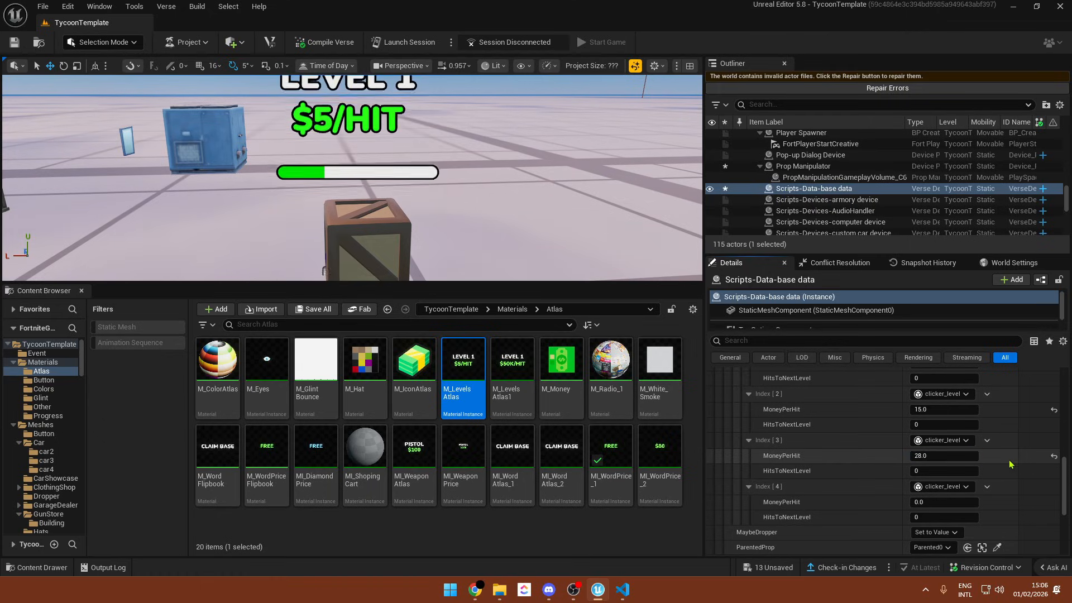
# - Set HitsToNextLevel of the first four clicker levels to 2, 6, 9 and 15
pyautogui.scroll(1, 1009, 463)
pyautogui.click(927, 414)
pyautogui.scroll(1, 998, 420)
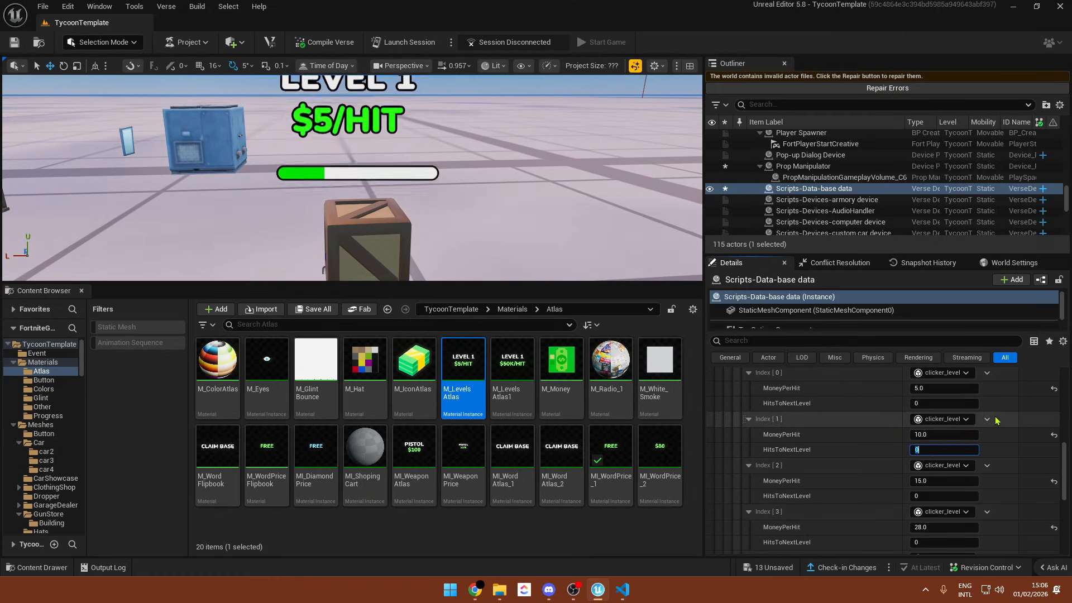
pyautogui.scroll(1, 954, 450)
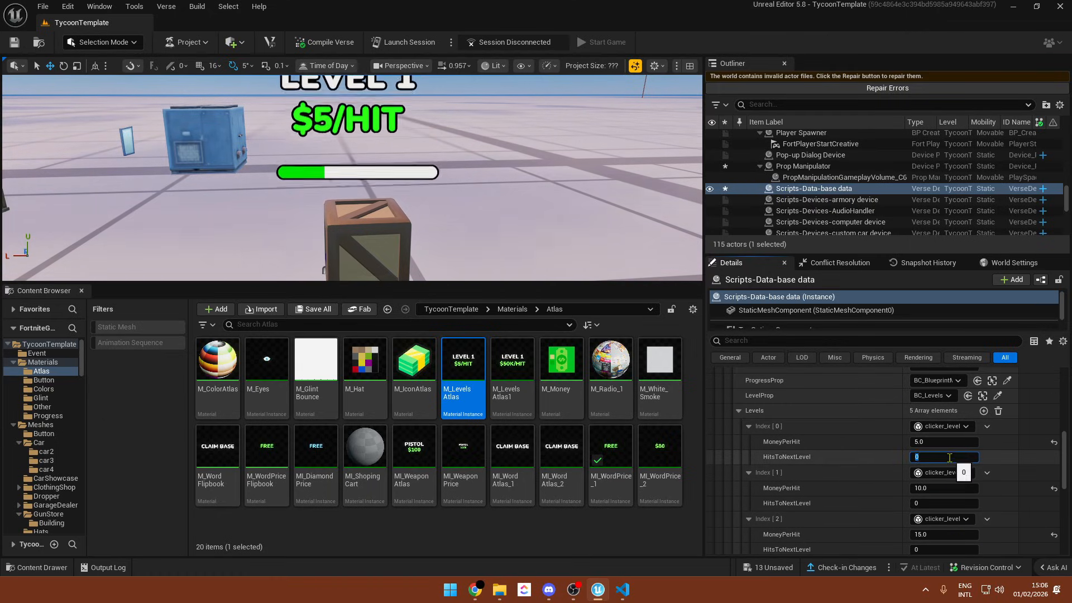
pyautogui.click(966, 506)
pyautogui.write('6')
pyautogui.scroll(-2, 955, 506)
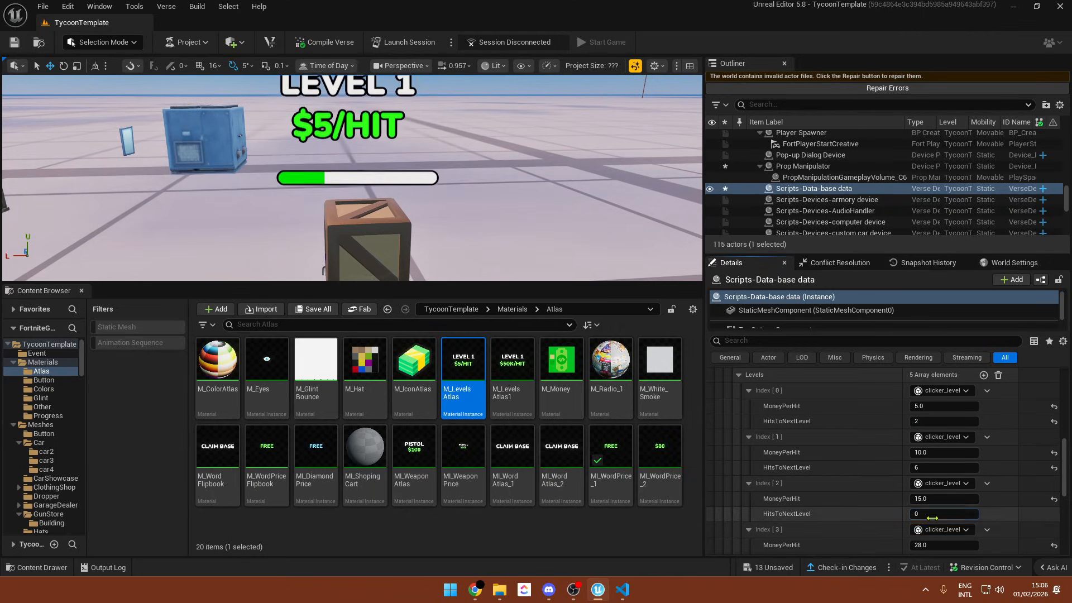
pyautogui.click(931, 515)
pyautogui.write('9')
pyautogui.scroll(-3, 972, 509)
pyautogui.click(948, 509)
pyautogui.write('1')
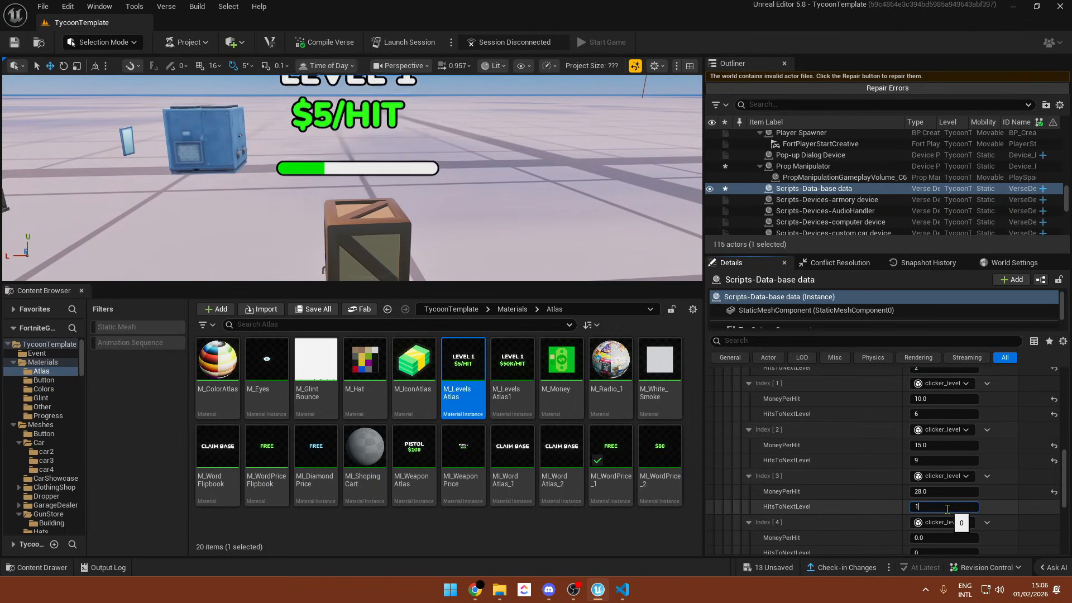
pyautogui.write('5')
pyautogui.press('Return')
# - Collapse the purchase's MaybeClicker data and bring its MaybeDropper setting into view
pyautogui.press('w')
pyautogui.moveTo(270, 199); pyautogui.dragTo(212, 210, button='right')
pyautogui.scroll(10, 735, 513)
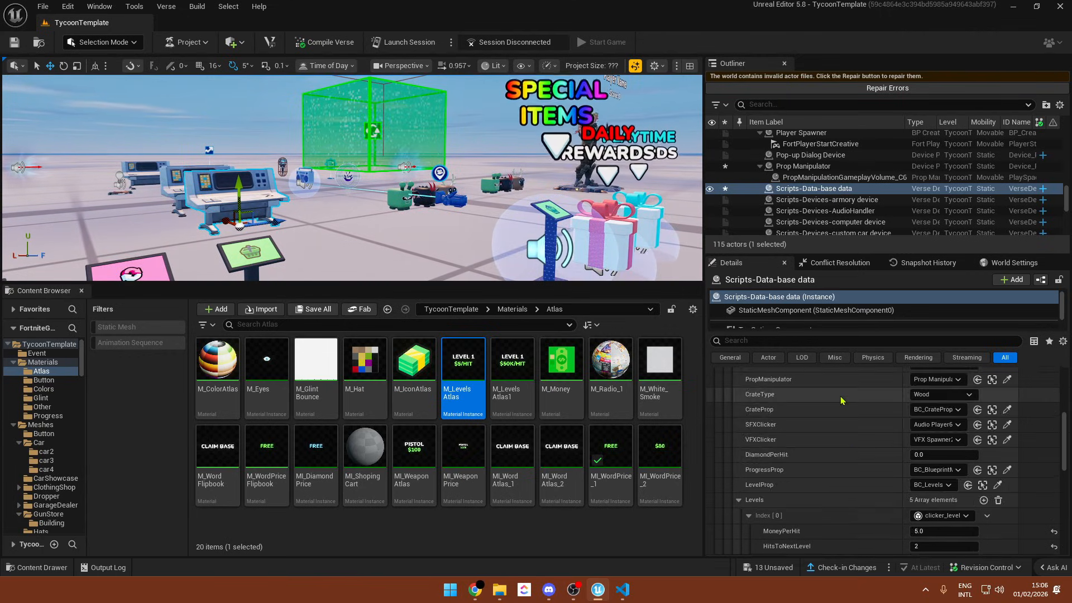
pyautogui.click(729, 509)
pyautogui.scroll(-2, 735, 512)
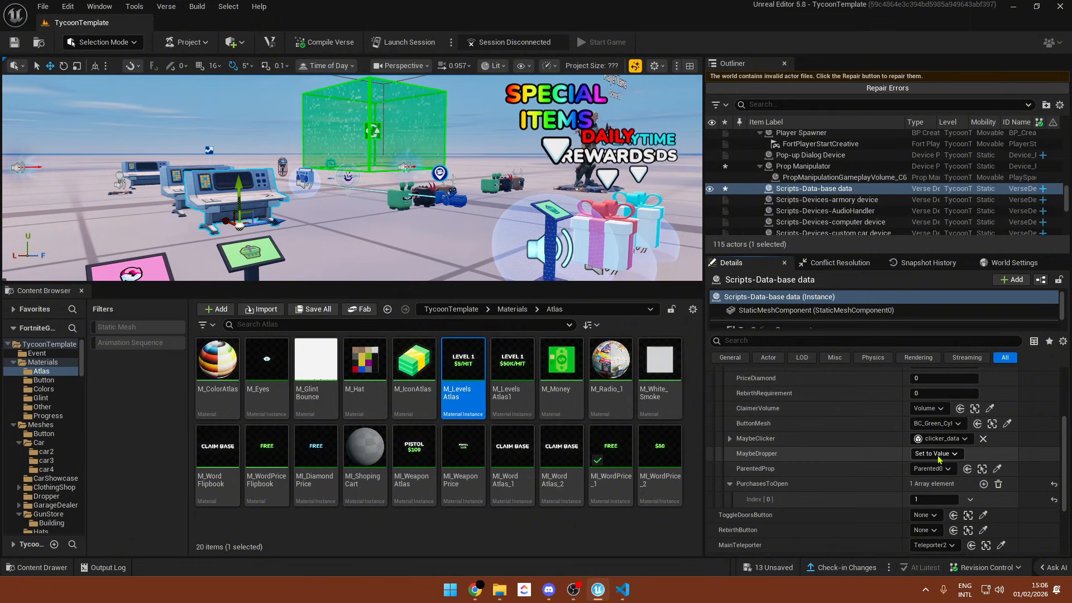
# - Set the purchase's MaybeDropper to dropper_data and expand its fields
pyautogui.click(938, 453)
pyautogui.click(935, 479)
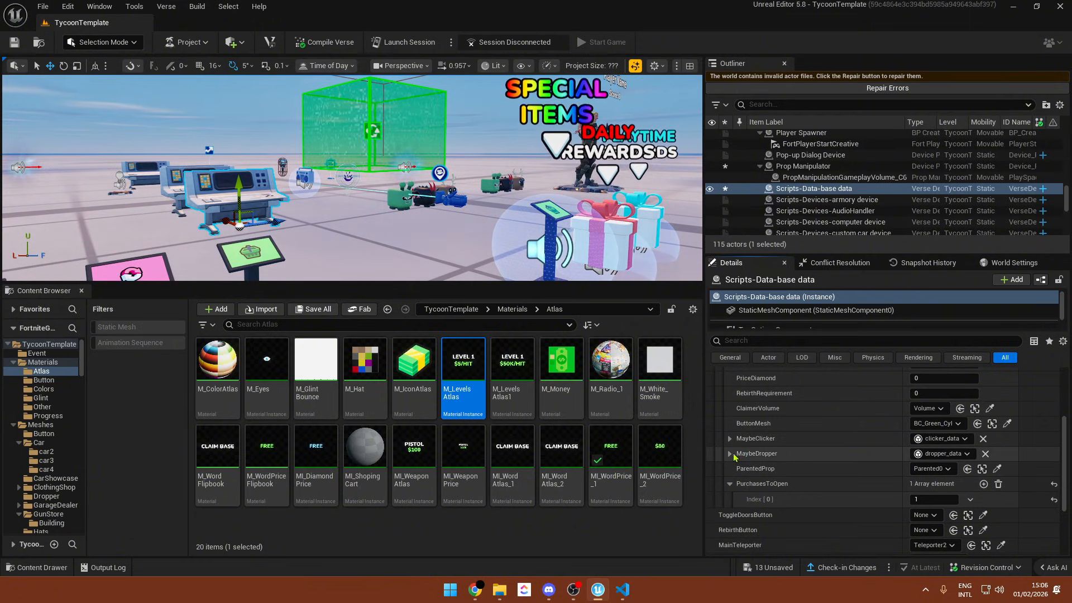
pyautogui.click(730, 454)
pyautogui.scroll(-2, 770, 460)
# - Place ConveyorBeltProp from the Props folder on open floor near the crates and adjust its height
pyautogui.moveTo(475, 184); pyautogui.dragTo(642, 252, button='right')
pyautogui.press('s')
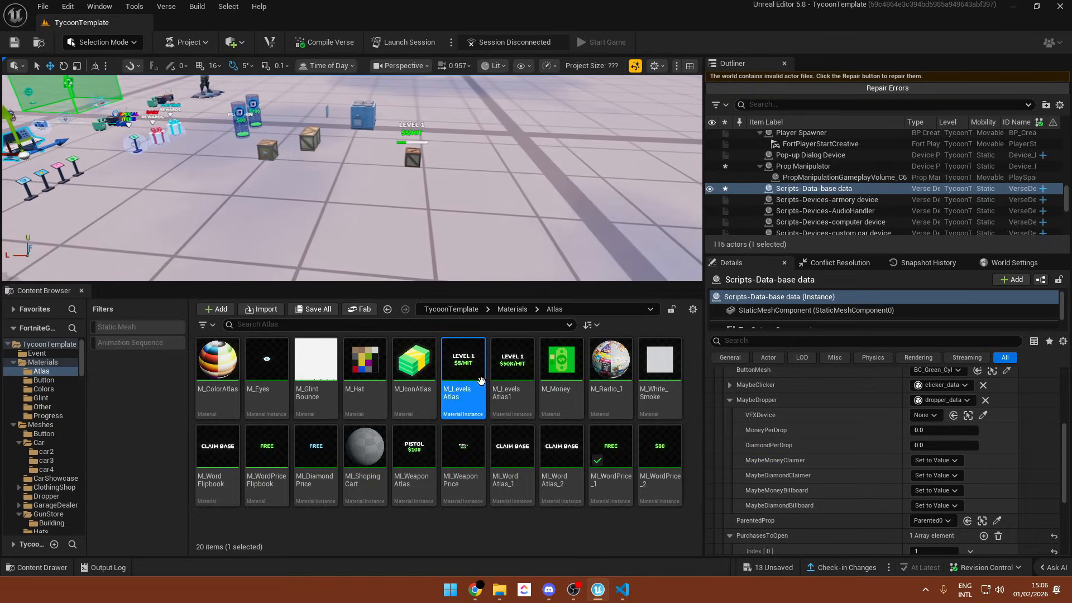
pyautogui.hotkey('alt', 'Left')
pyautogui.moveTo(512, 363); pyautogui.dragTo(371, 229)
pyautogui.press('f')
pyautogui.press('w')
pyautogui.moveTo(371, 229); pyautogui.dragTo(323, 223, button='right')
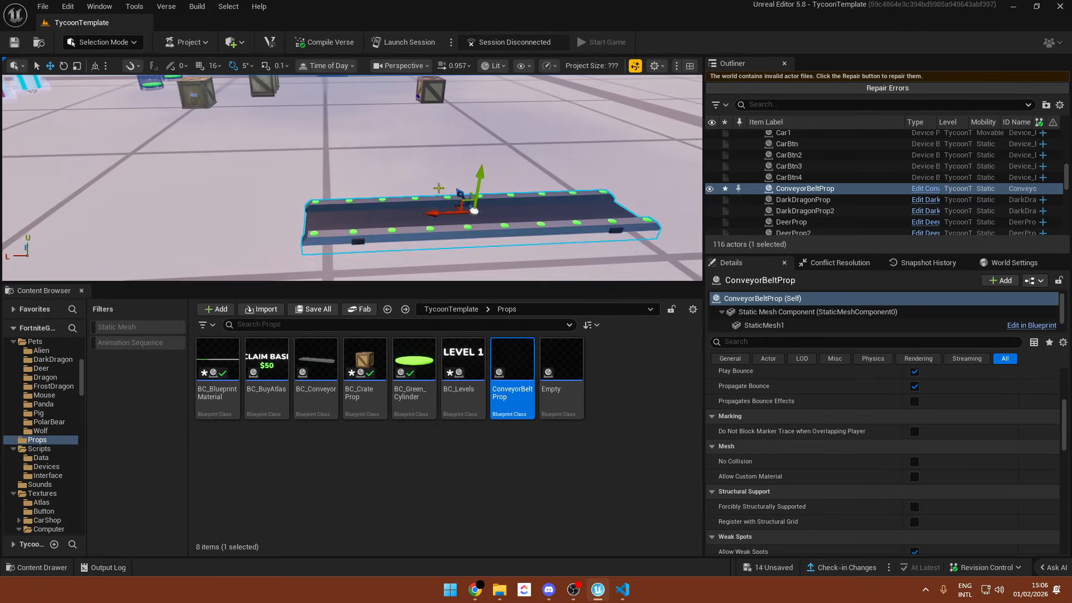
pyautogui.moveTo(483, 168); pyautogui.dragTo(491, 114)
pyautogui.moveTo(315, 363); pyautogui.dragTo(170, 154)
pyautogui.press('Delete')
pyautogui.moveTo(389, 215); pyautogui.dragTo(329, 177, button='right')
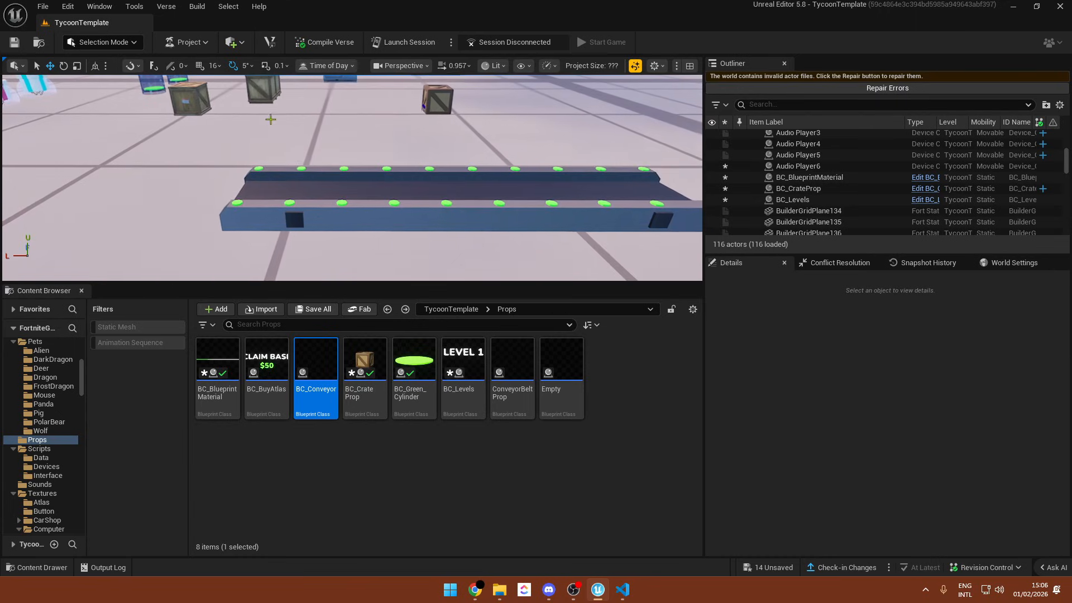
# - Reselect the Scripts-Data-base data device and review the dropper_data fields of its purchase
pyautogui.click(329, 177)
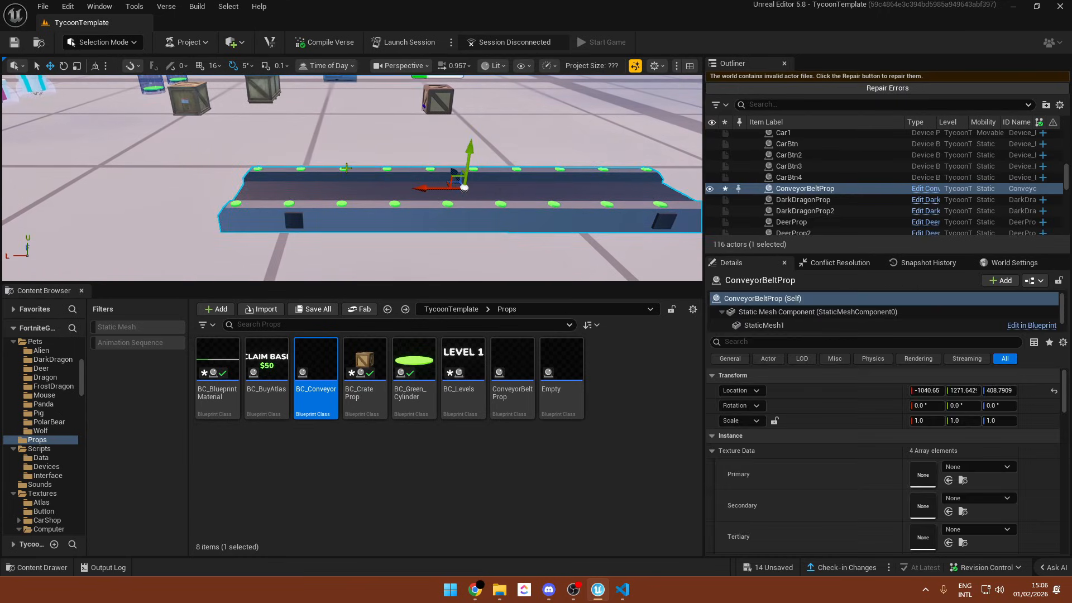
pyautogui.moveTo(329, 177); pyautogui.dragTo(304, 148, button='right')
pyautogui.click(211, 194)
pyautogui.moveTo(211, 193); pyautogui.dragTo(313, 204, button='right')
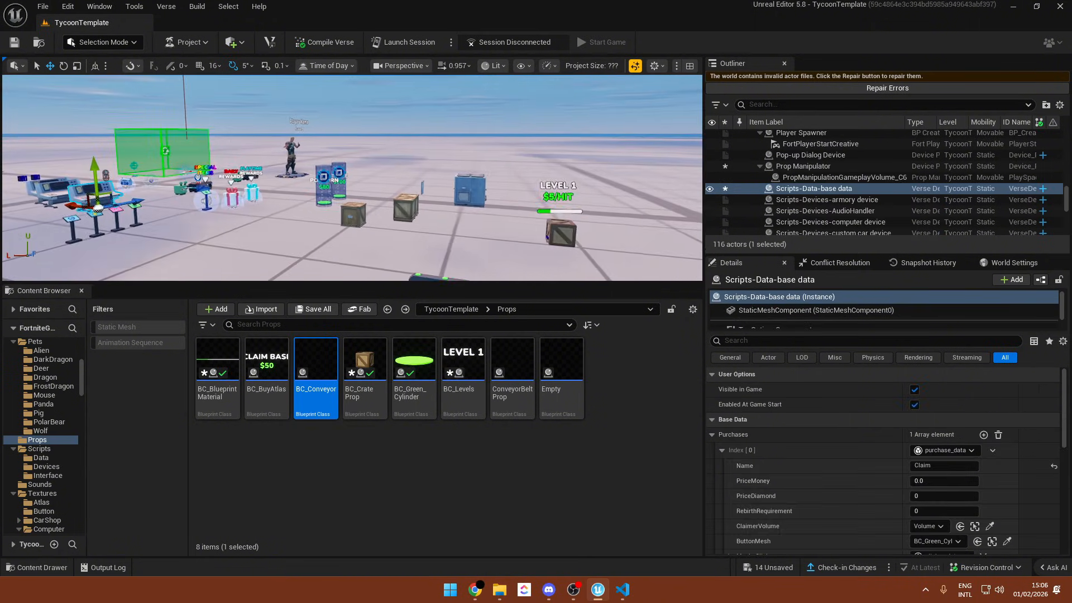
pyautogui.scroll(-3, 843, 508)
pyautogui.scroll(-2, 844, 509)
pyautogui.moveTo(383, 192); pyautogui.dragTo(416, 229, button='right')
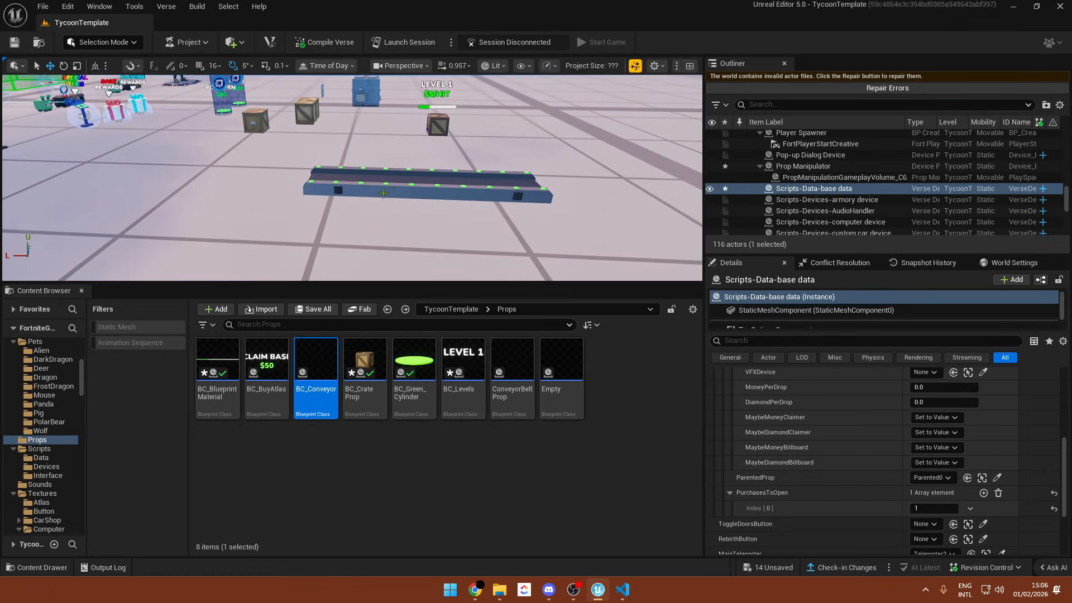
# - Place the SM_SmallDropper mesh from Meshes > Dropper and position it beside the conveyor belt
pyautogui.moveTo(399, 177); pyautogui.dragTo(407, 212, button='right')
pyautogui.hotkey('alt', 'Left')
pyautogui.hotkey('alt', 'Left')
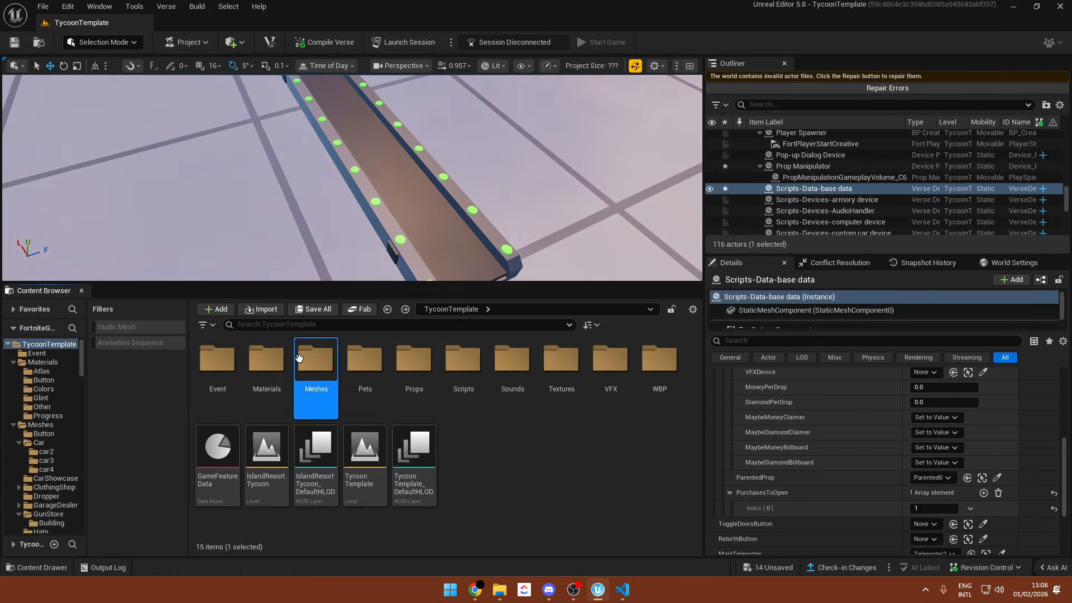
pyautogui.doubleClick(299, 357)
pyautogui.doubleClick(414, 360)
pyautogui.moveTo(394, 205)
pyautogui.mouseDown(button='right')
pyautogui.moveTo(386, 201)
pyautogui.moveTo(395, 205)
pyautogui.mouseUp(button='right')
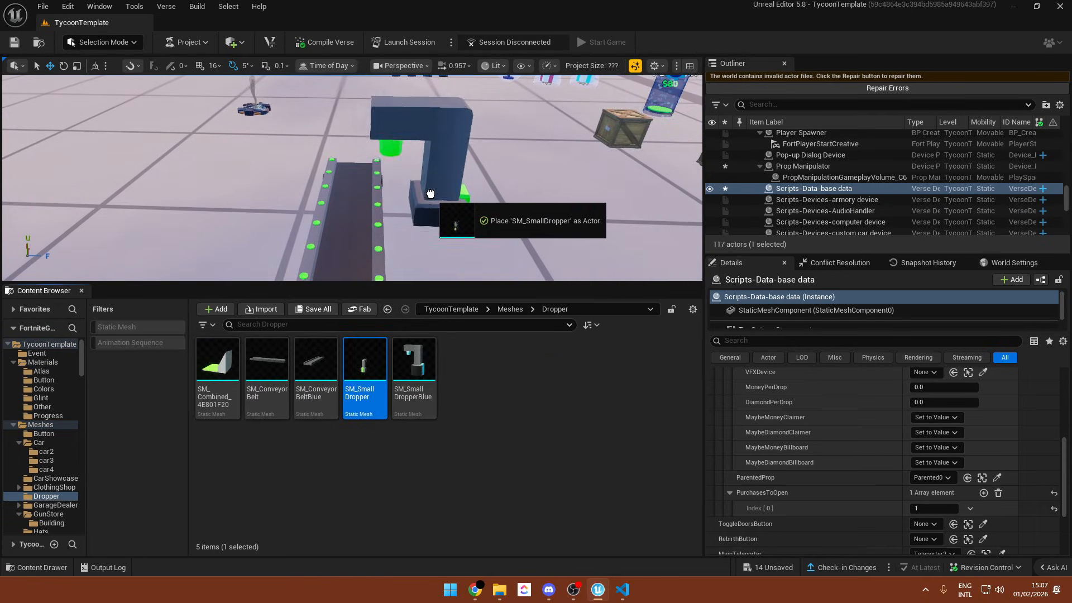
pyautogui.moveTo(401, 187); pyautogui.dragTo(399, 194)
pyautogui.moveTo(448, 211)
pyautogui.mouseDown(button='right')
pyautogui.moveTo(496, 215)
pyautogui.moveTo(448, 211)
pyautogui.mouseUp(button='right')
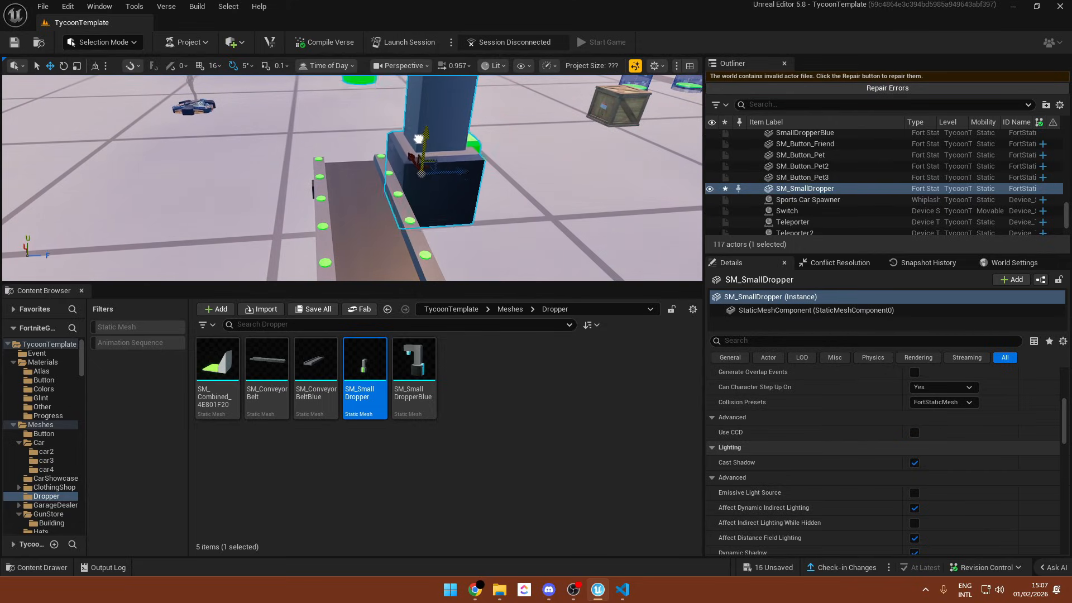
pyautogui.moveTo(422, 163); pyautogui.dragTo(502, 170, button='right')
pyautogui.moveTo(334, 201); pyautogui.dragTo(399, 215)
pyautogui.moveTo(399, 215); pyautogui.dragTo(279, 223, button='right')
pyautogui.press('s')
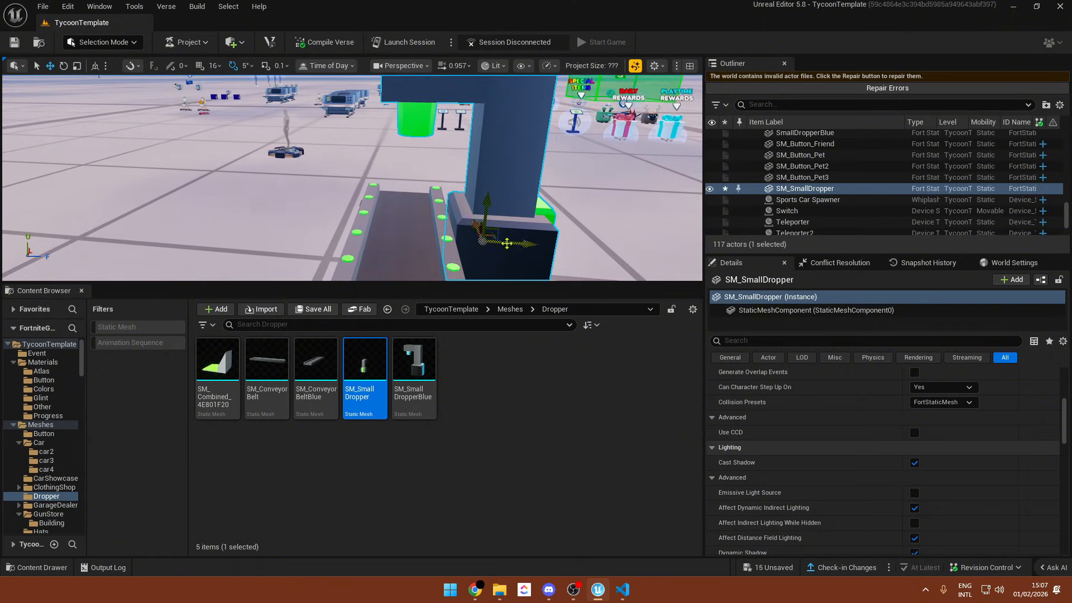
# - Place the SM_Combined_4E801F20 mesh near the conveyor and rotate it so its panel faces outward
pyautogui.press('a')
pyautogui.moveTo(514, 244); pyautogui.dragTo(598, 251, button='right')
pyautogui.moveTo(218, 363); pyautogui.dragTo(255, 299)
pyautogui.moveTo(402, 162); pyautogui.dragTo(400, 167)
pyautogui.press('w')
pyautogui.moveTo(400, 167); pyautogui.dragTo(367, 255, button='right')
pyautogui.press('e')
pyautogui.moveTo(369, 217); pyautogui.dragTo(391, 229)
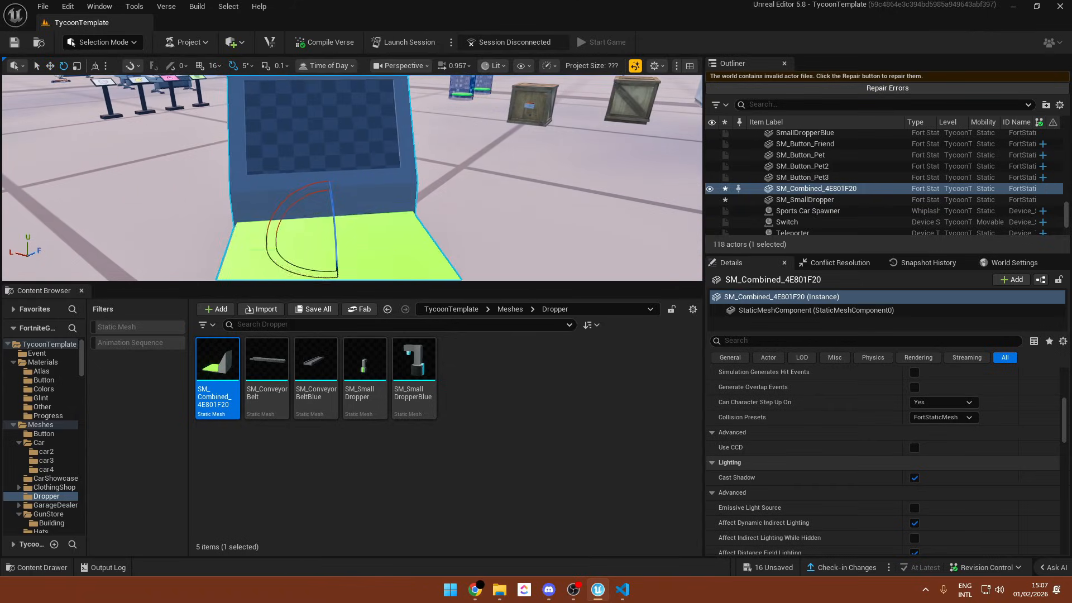
pyautogui.moveTo(391, 229); pyautogui.dragTo(413, 212, button='right')
pyautogui.press('s')
# - Assign the MI Simple Gray10 Flat material to Element 1 of SM_Combined_4E801F20
pyautogui.scroll(4, 756, 450)
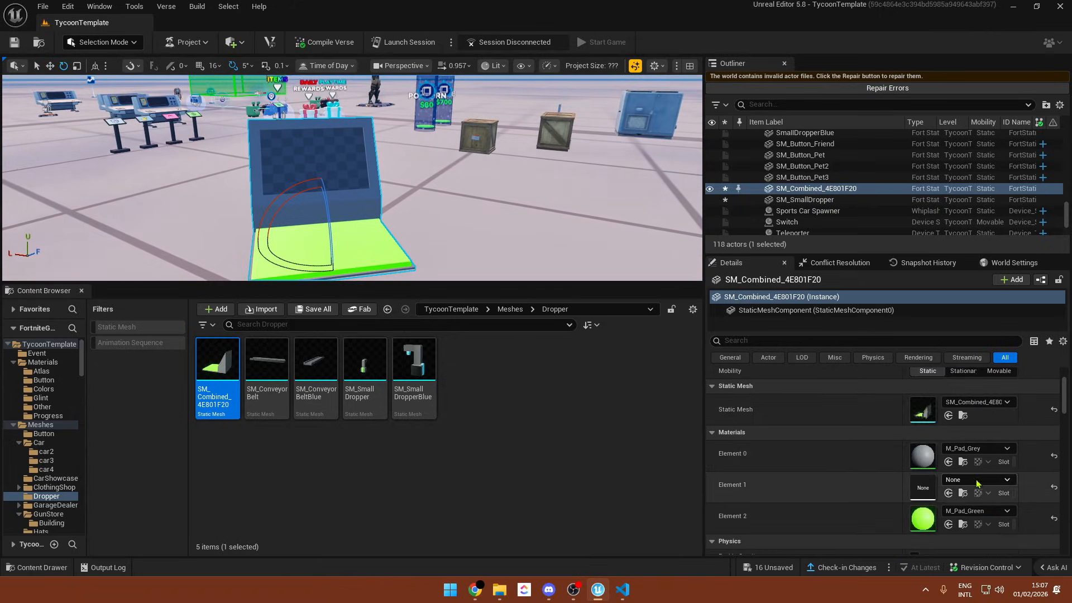
pyautogui.click(977, 480)
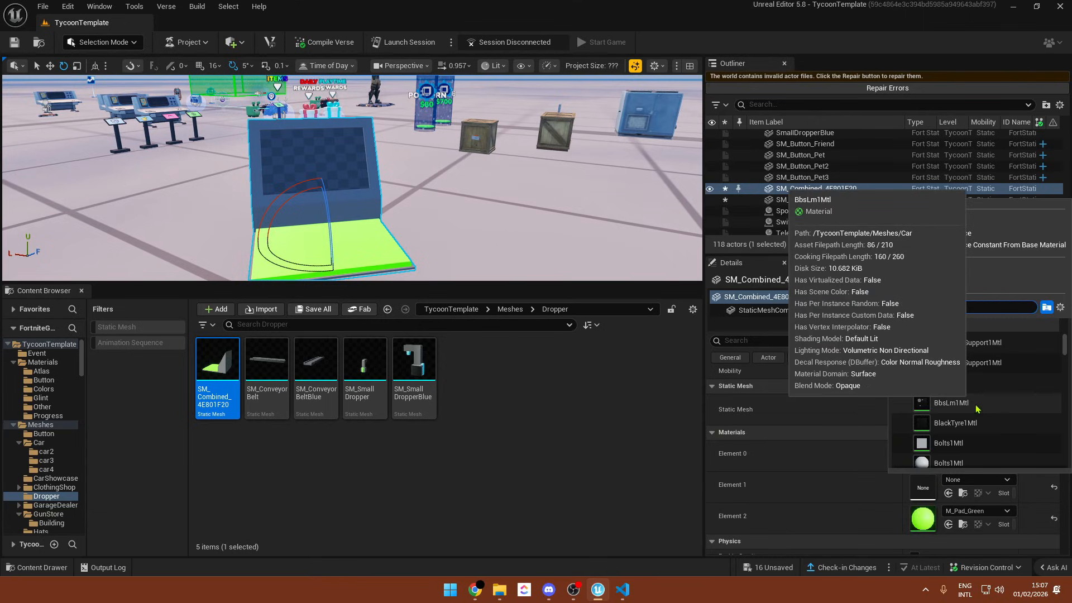
pyautogui.write('gray')
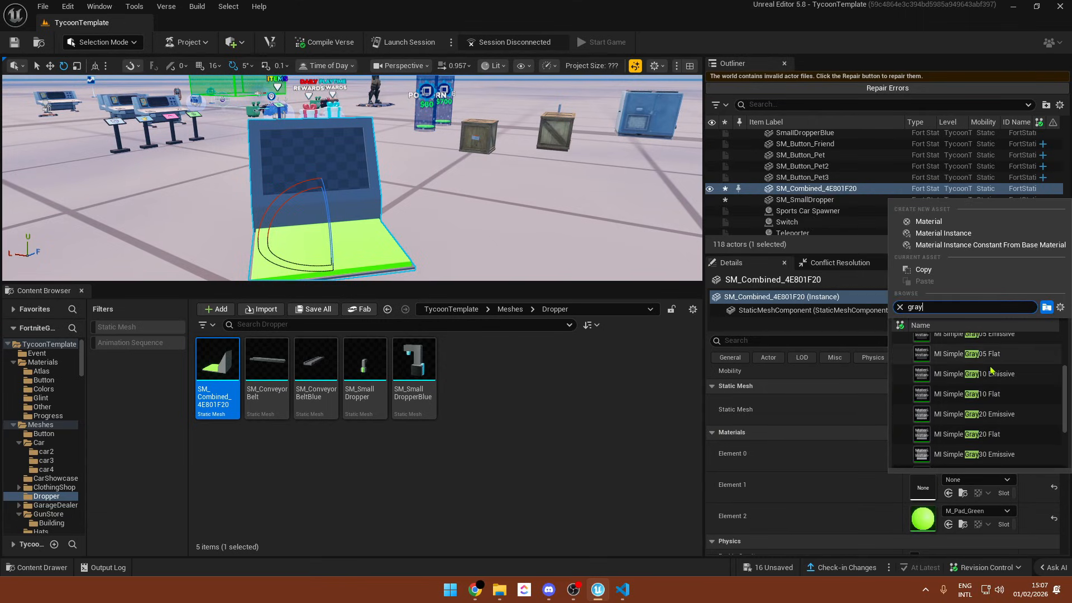
pyautogui.click(994, 394)
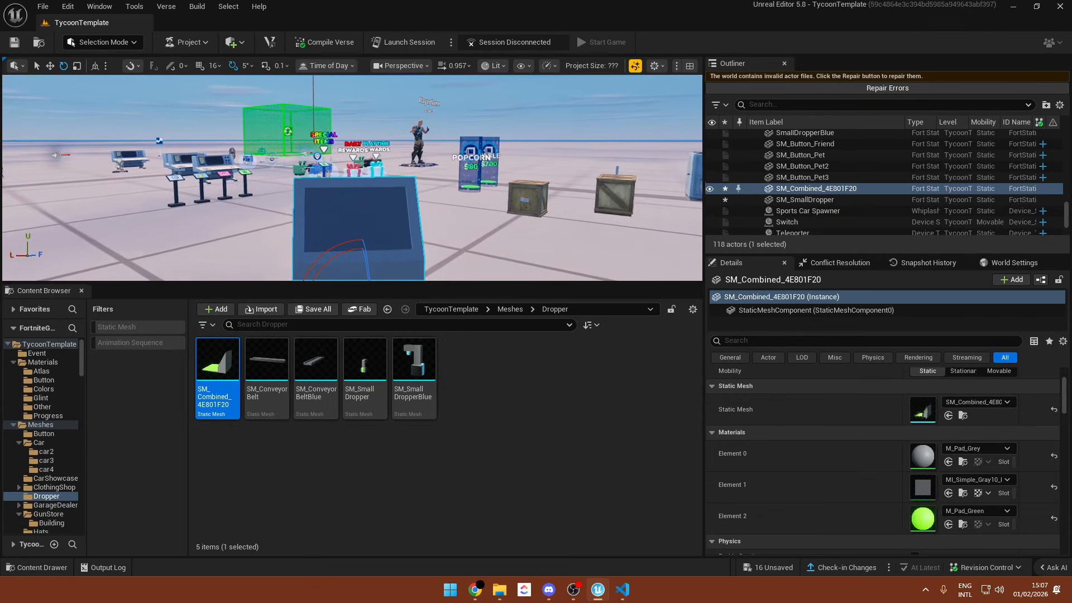
pyautogui.moveTo(351, 178); pyautogui.dragTo(245, 213, button='right')
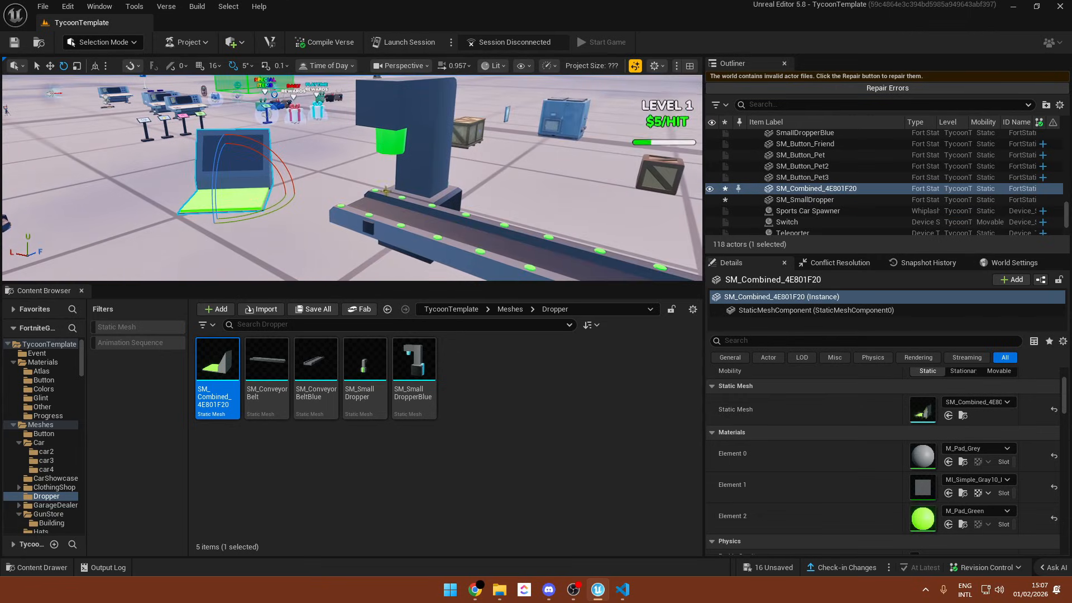
pyautogui.moveTo(385, 217); pyautogui.dragTo(335, 215, button='right')
pyautogui.press('w')
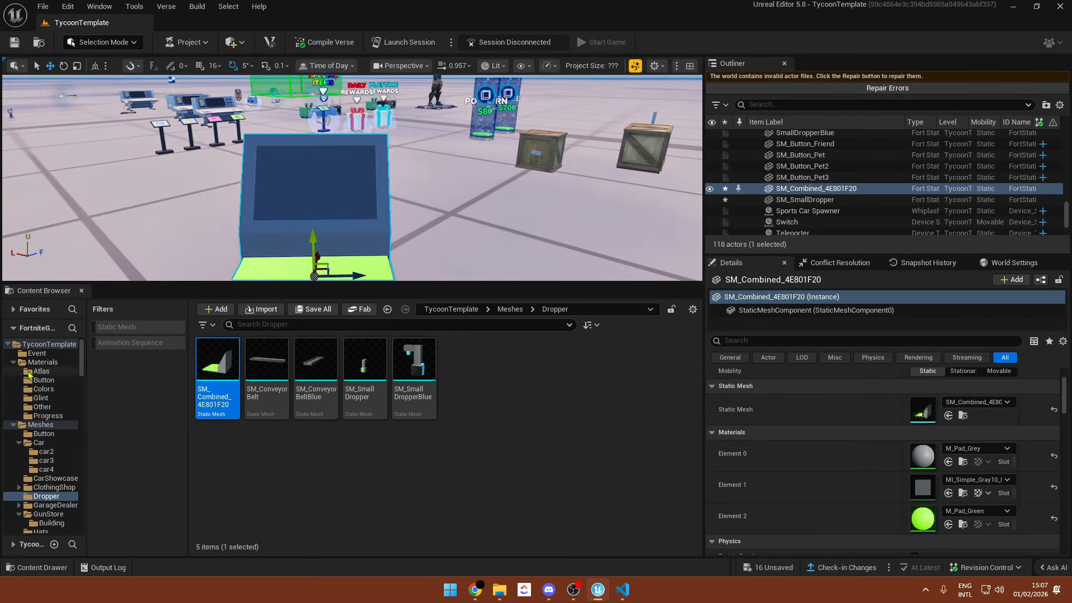
# - Search the Fortnite content for billboard and place the Billboard device against the panel of SM_Combined_4E801F20
pyautogui.click(33, 345)
pyautogui.click(282, 325)
pyautogui.write('bil')
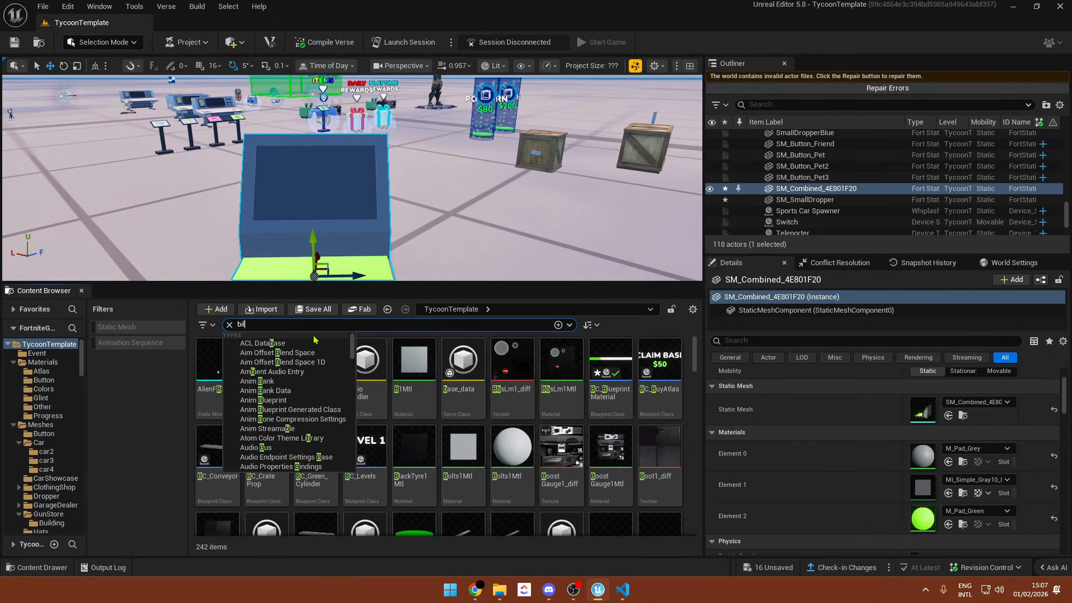
pyautogui.write('lboard')
pyautogui.press('Return')
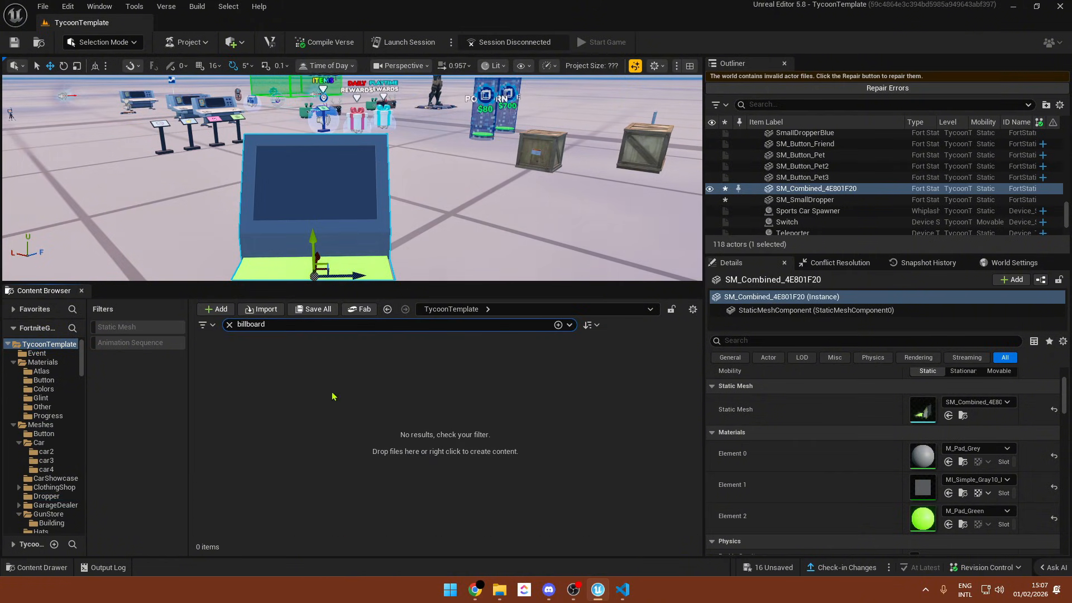
pyautogui.click(8, 346)
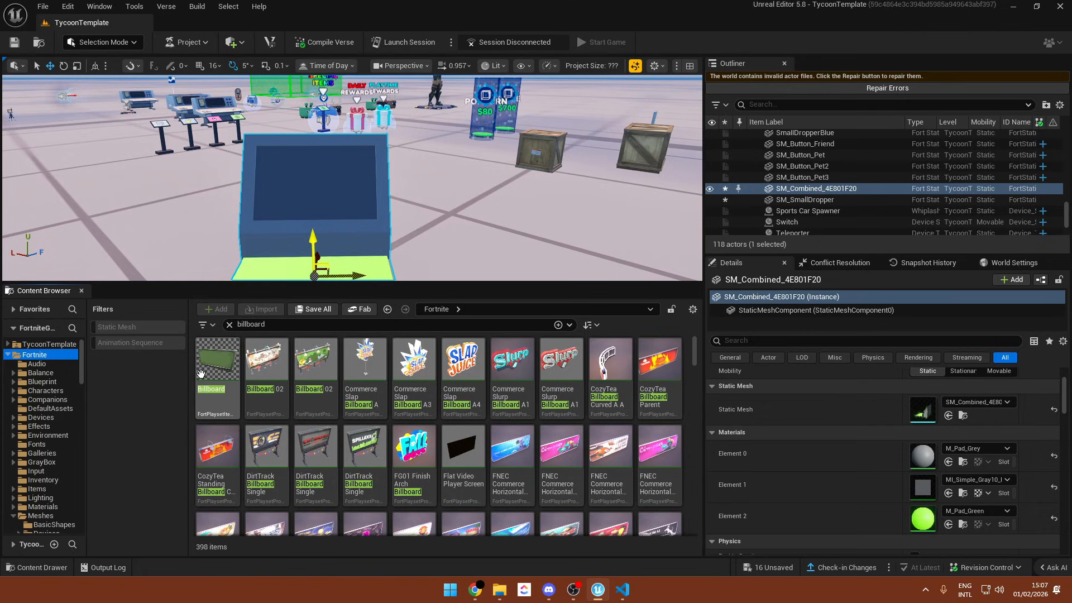
pyautogui.moveTo(201, 373); pyautogui.dragTo(349, 232)
pyautogui.moveTo(350, 231); pyautogui.dragTo(464, 231, button='right')
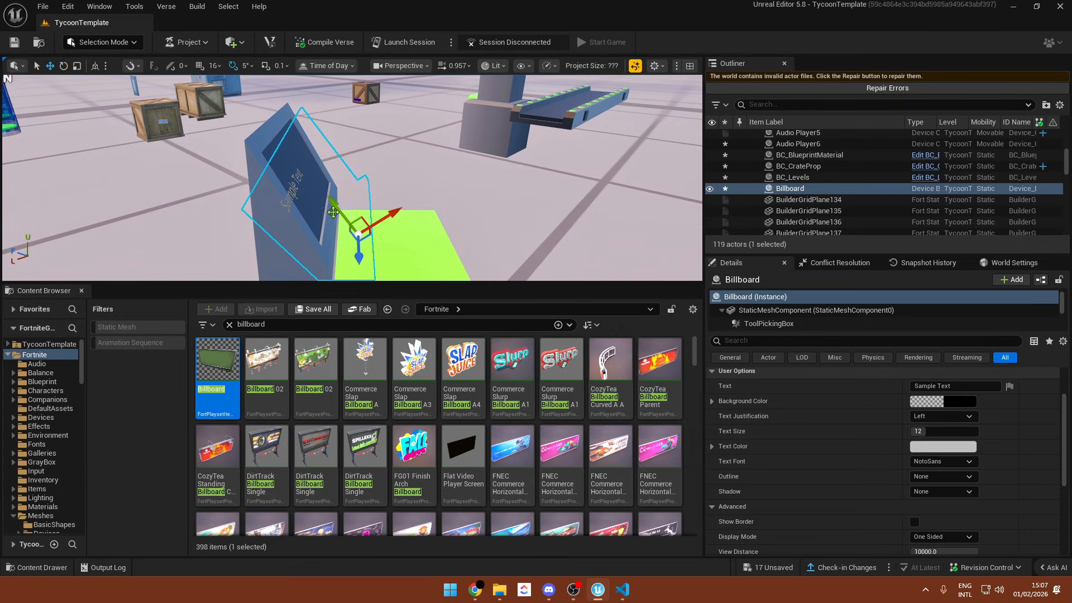
pyautogui.moveTo(328, 202); pyautogui.dragTo(229, 203, button='right')
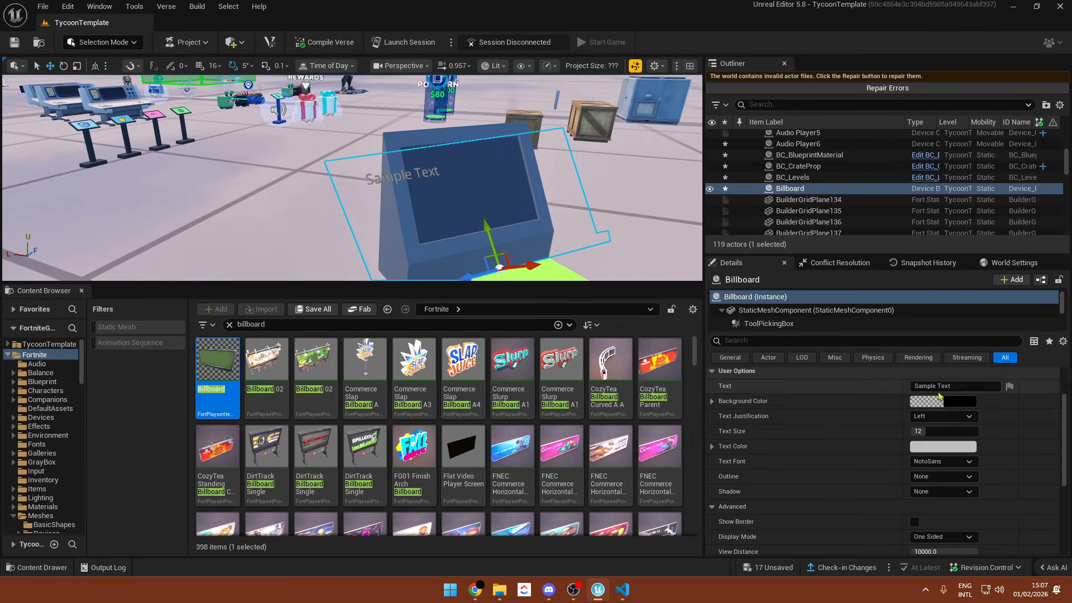
# - Set the billboard's text justification to Center and its text color to green
pyautogui.click(942, 417)
pyautogui.click(938, 442)
pyautogui.moveTo(484, 217); pyautogui.dragTo(430, 240, button='right')
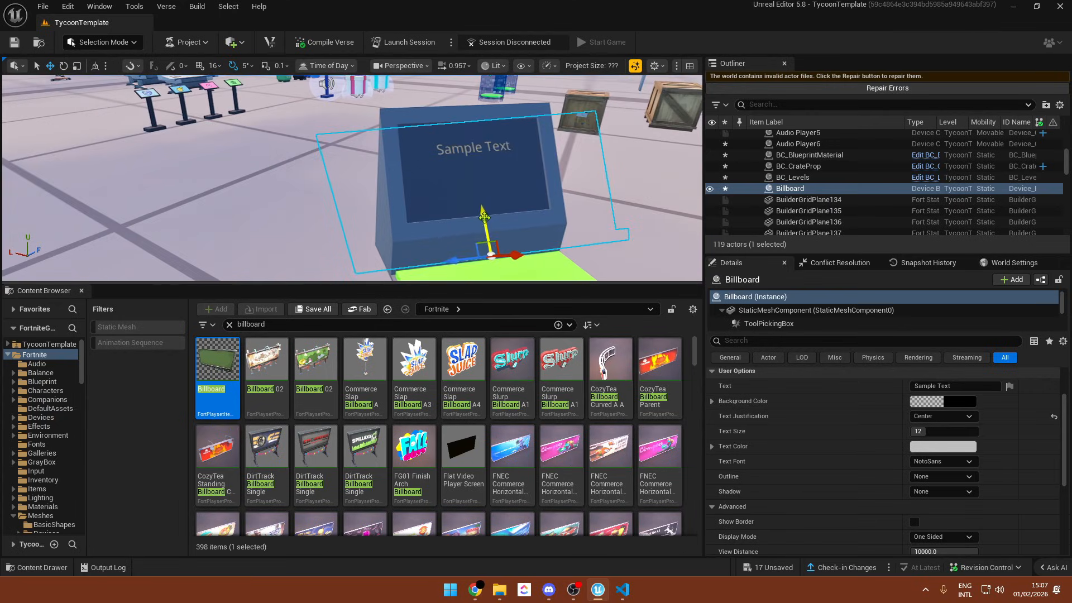
pyautogui.click(945, 446)
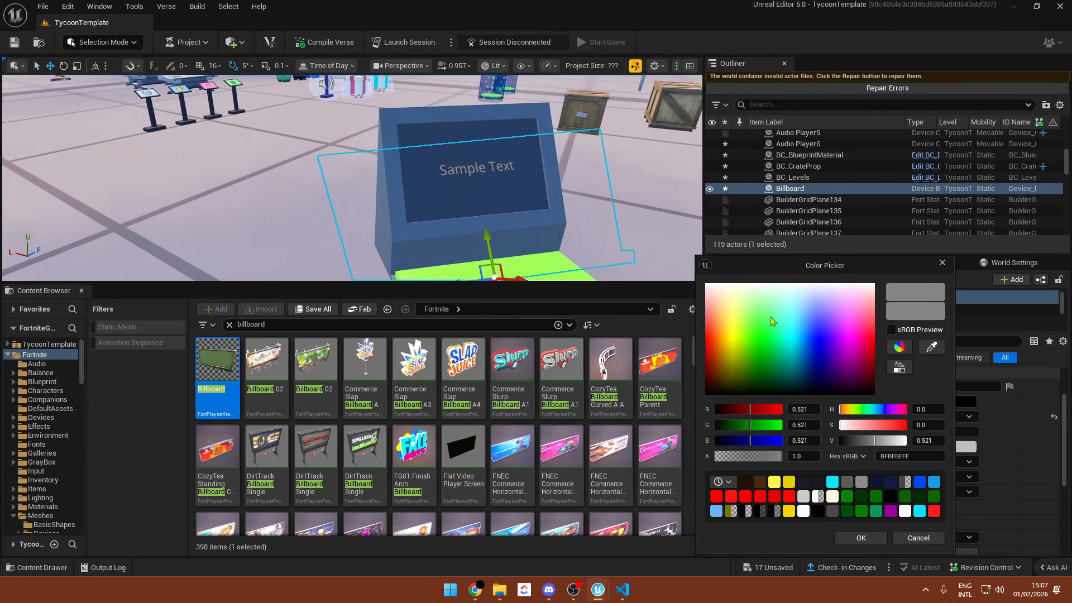
pyautogui.click(861, 538)
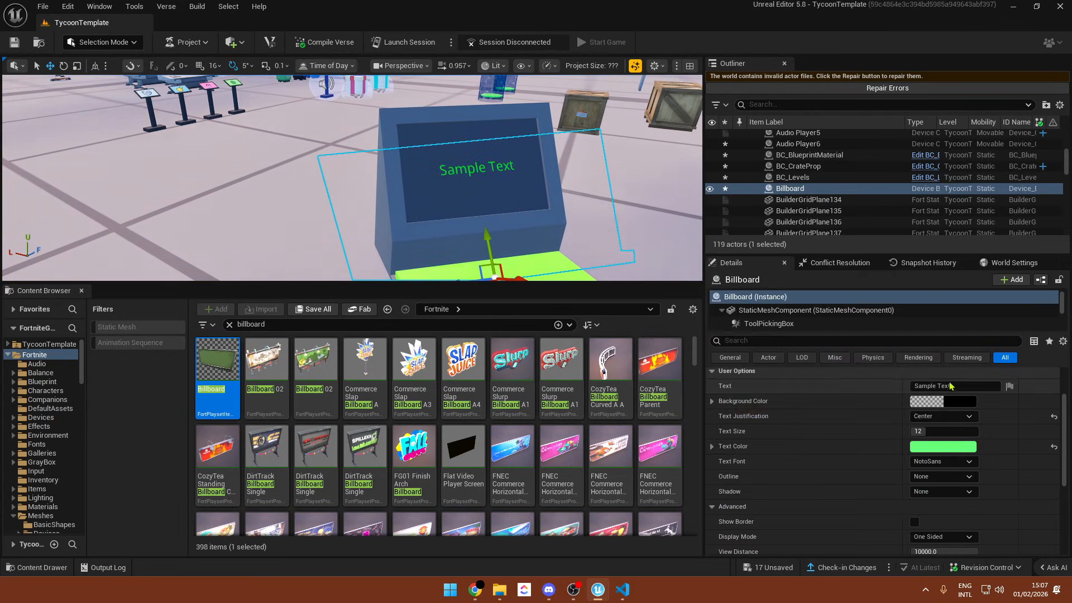
# - Set the billboard's text to $0 and its Resolution Multiplier to 5.0 x
pyautogui.click(947, 386)
pyautogui.write('$0')
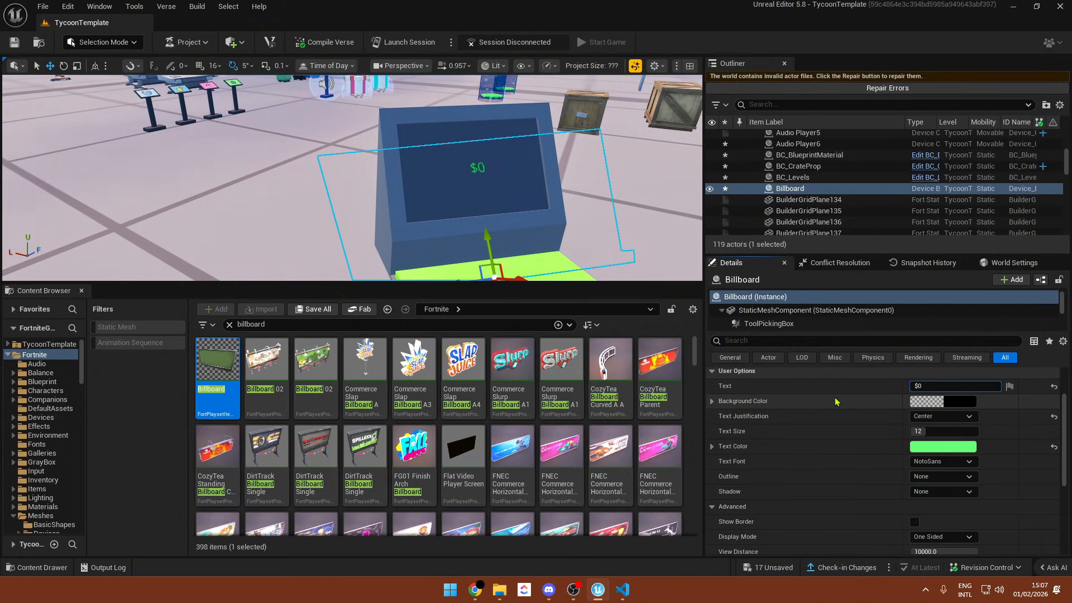
pyautogui.press('s')
pyautogui.moveTo(600, 252); pyautogui.dragTo(614, 257, button='right')
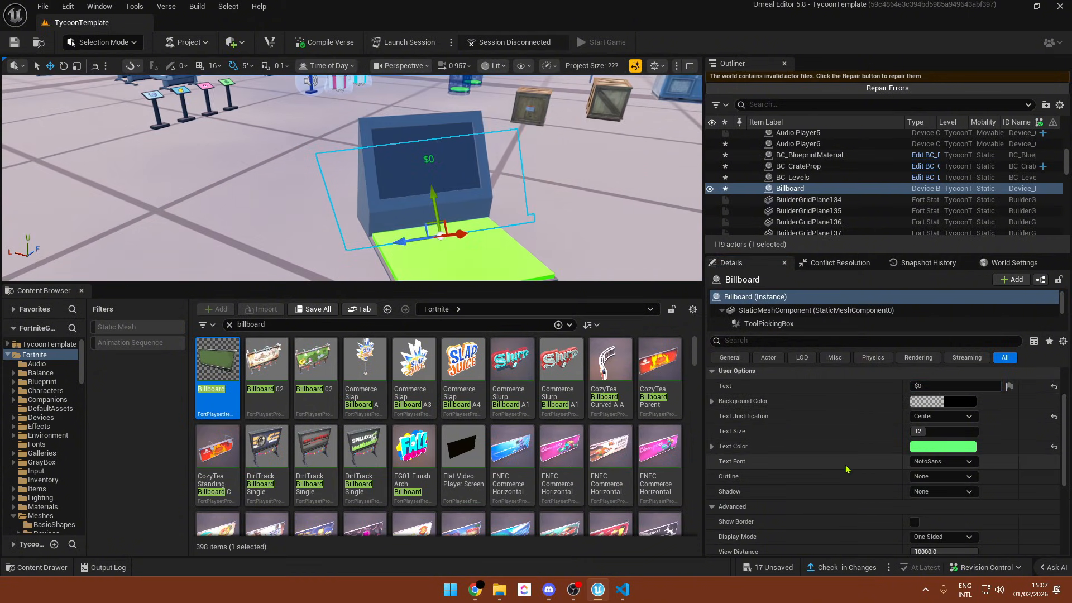
pyautogui.scroll(-2, 845, 466)
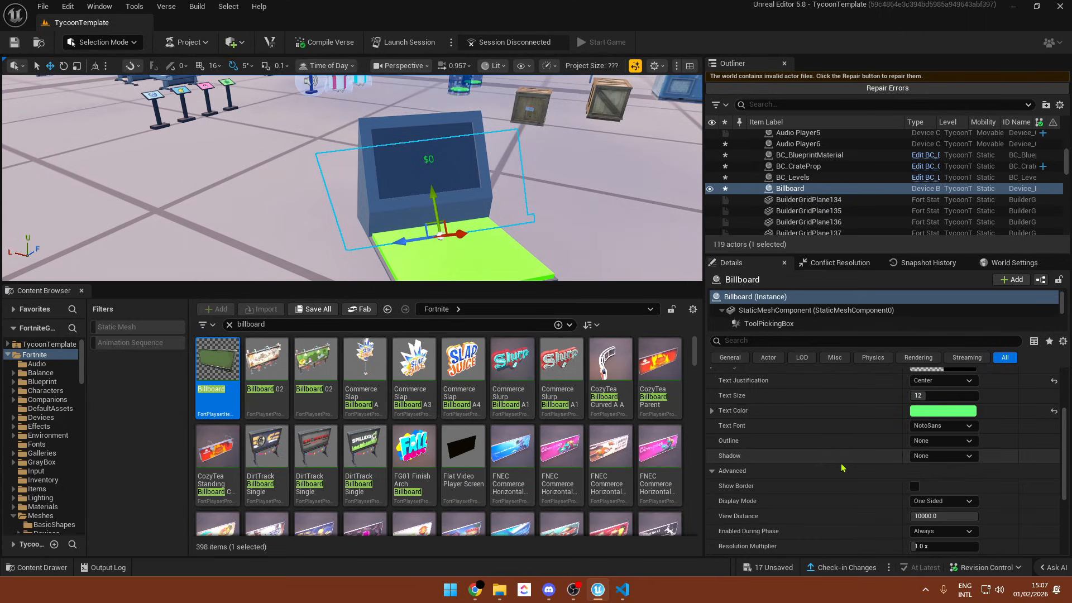
pyautogui.scroll(-2, 843, 468)
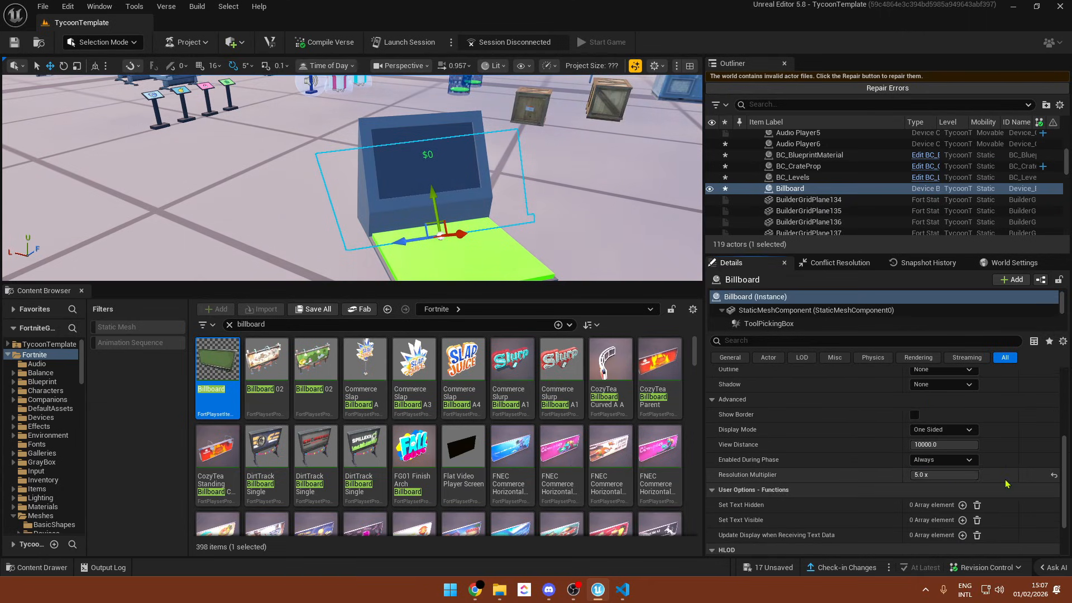
pyautogui.press('w')
pyautogui.moveTo(519, 235); pyautogui.dragTo(593, 194, button='right')
pyautogui.press('s')
# - Set the billboard's text size to 24 and try the Roboto and Burbank fonts before returning to NotoSans
pyautogui.scroll(4, 903, 461)
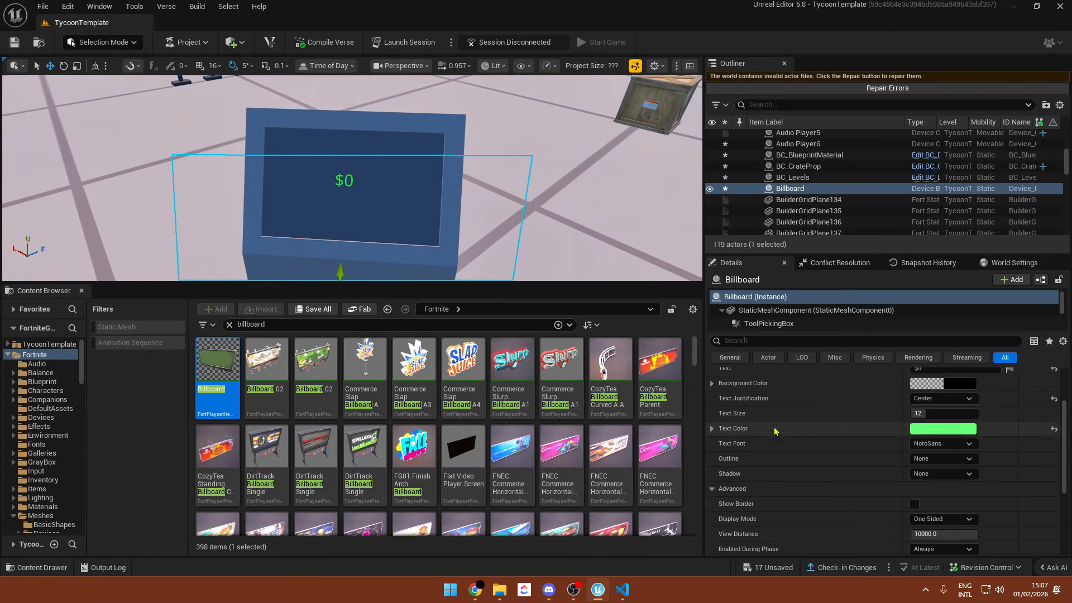
pyautogui.press('a')
pyautogui.moveTo(348, 228); pyautogui.dragTo(422, 245, button='right')
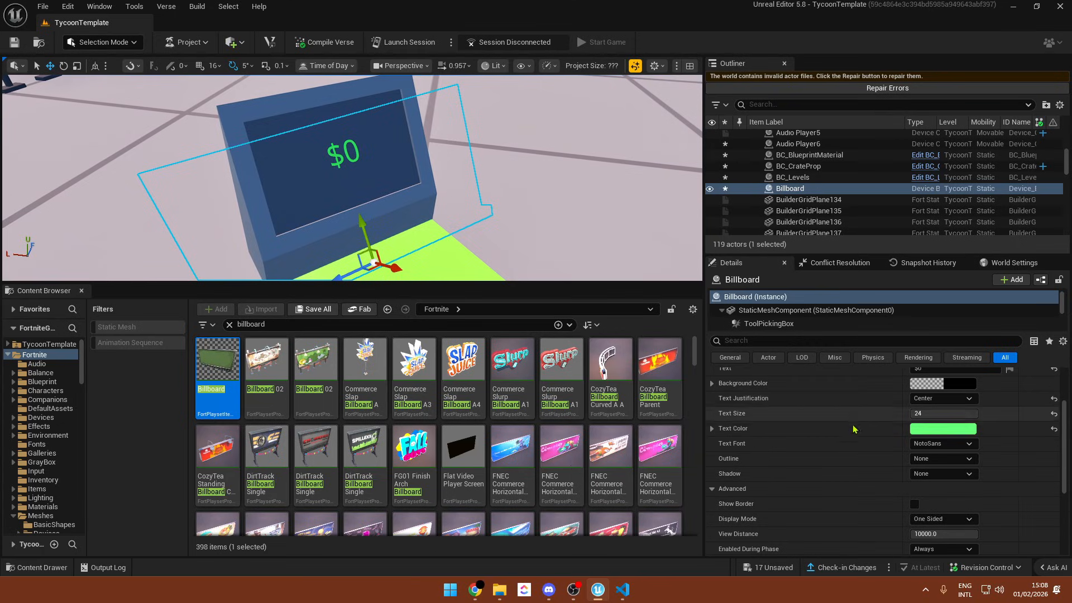
pyautogui.click(943, 443)
pyautogui.click(931, 457)
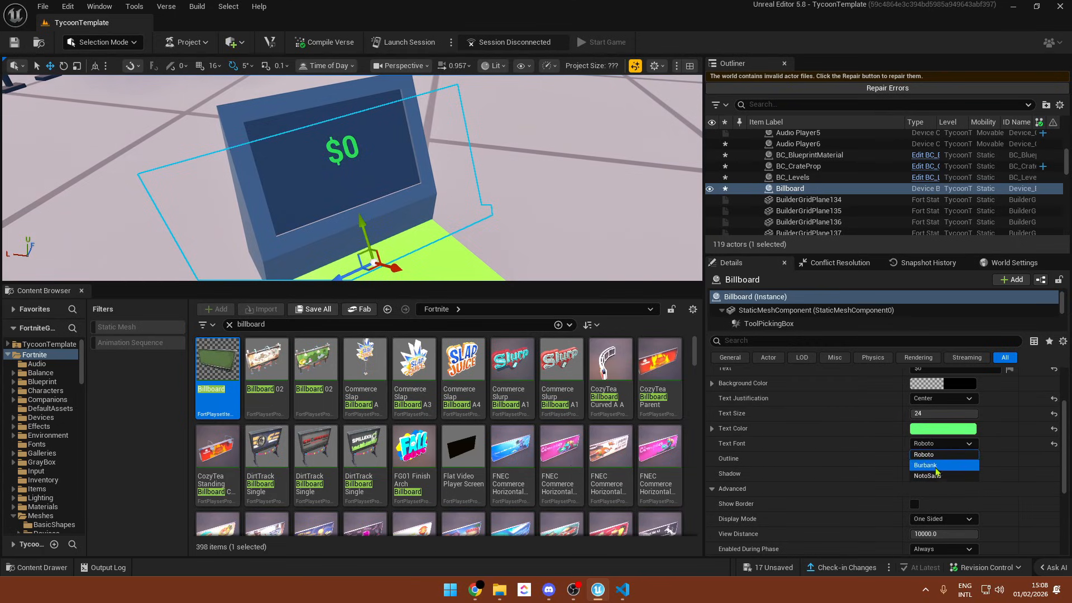
pyautogui.click(936, 465)
# - Scale up the billboard so its $0 text fills more of the panel
pyautogui.press('w')
pyautogui.moveTo(421, 255); pyautogui.dragTo(402, 238, button='right')
pyautogui.press('s')
pyautogui.press('r')
pyautogui.press('s')
pyautogui.press('r')
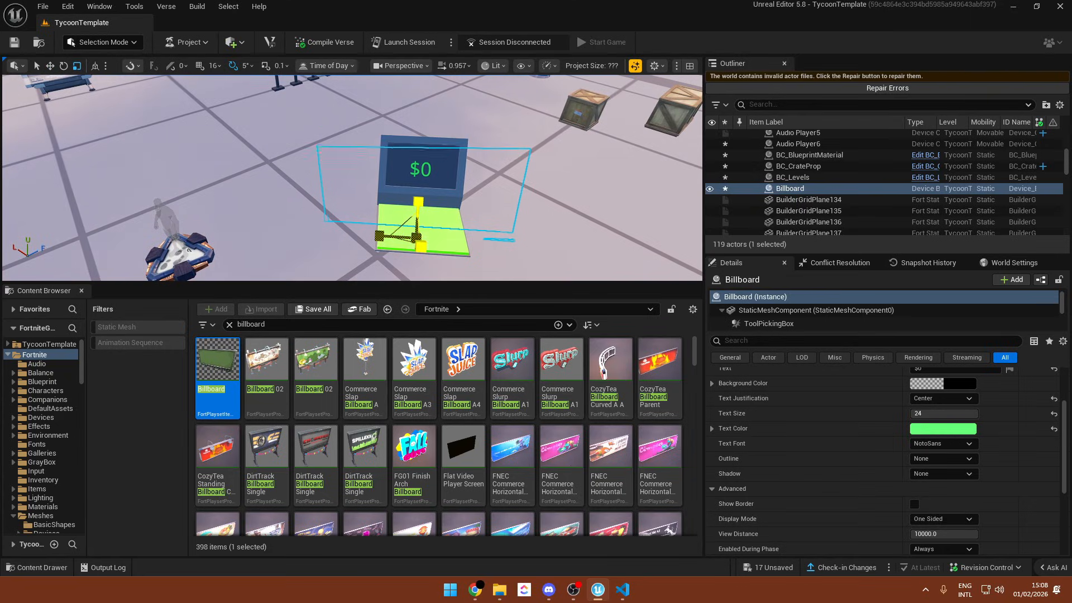
# - Duplicate the purchase button's claim volume and place the copy over the green pad of the money claimer
pyautogui.moveTo(420, 204); pyautogui.dragTo(390, 252, button='right')
pyautogui.press('s')
pyautogui.moveTo(357, 184)
pyautogui.mouseDown(button='right')
pyautogui.moveTo(358, 150)
pyautogui.moveTo(357, 179)
pyautogui.mouseUp(button='right')
pyautogui.click(358, 150)
pyautogui.press('s')
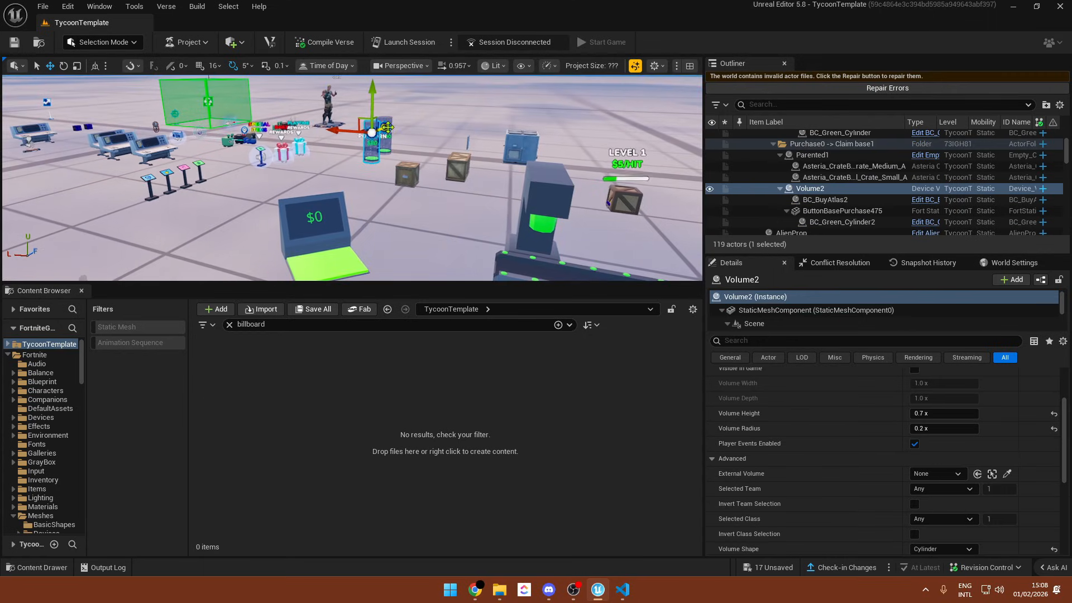
pyautogui.keyDown('alt'); pyautogui.moveTo(384, 128); pyautogui.dragTo(262, 175); pyautogui.keyUp('alt')
pyautogui.moveTo(162, 204); pyautogui.dragTo(267, 224)
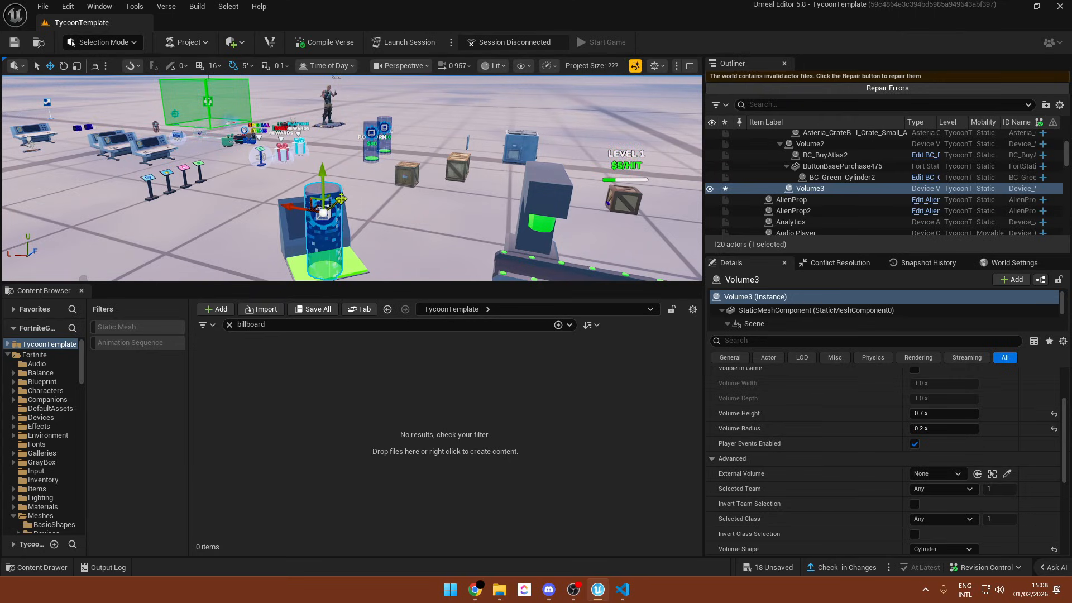
# - Change the copied claimer volume's Volume Shape to Box
pyautogui.scroll(-3, 838, 472)
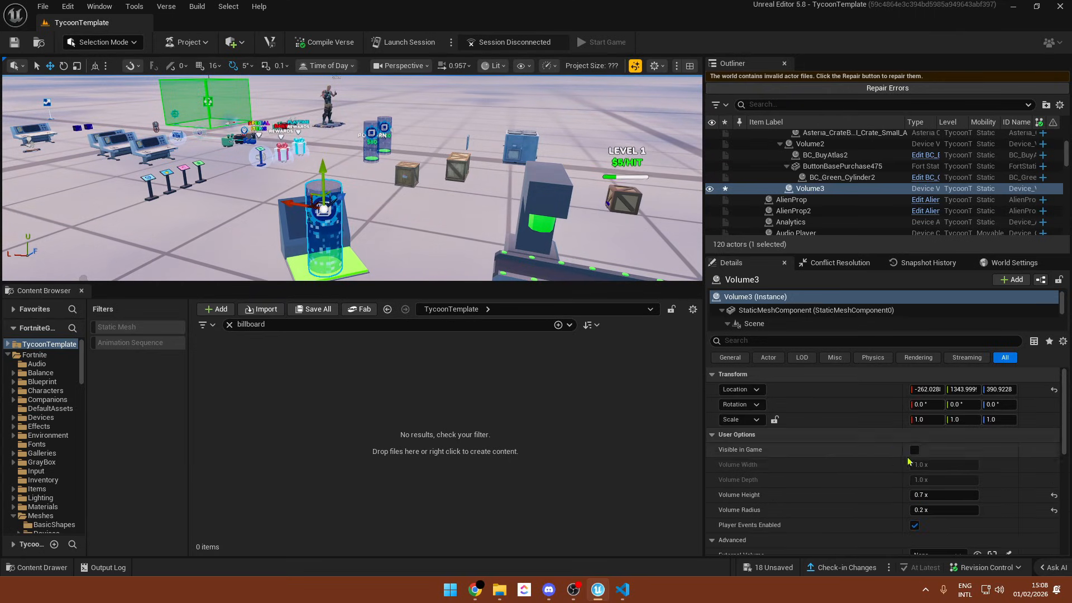
pyautogui.click(932, 471)
pyautogui.click(919, 480)
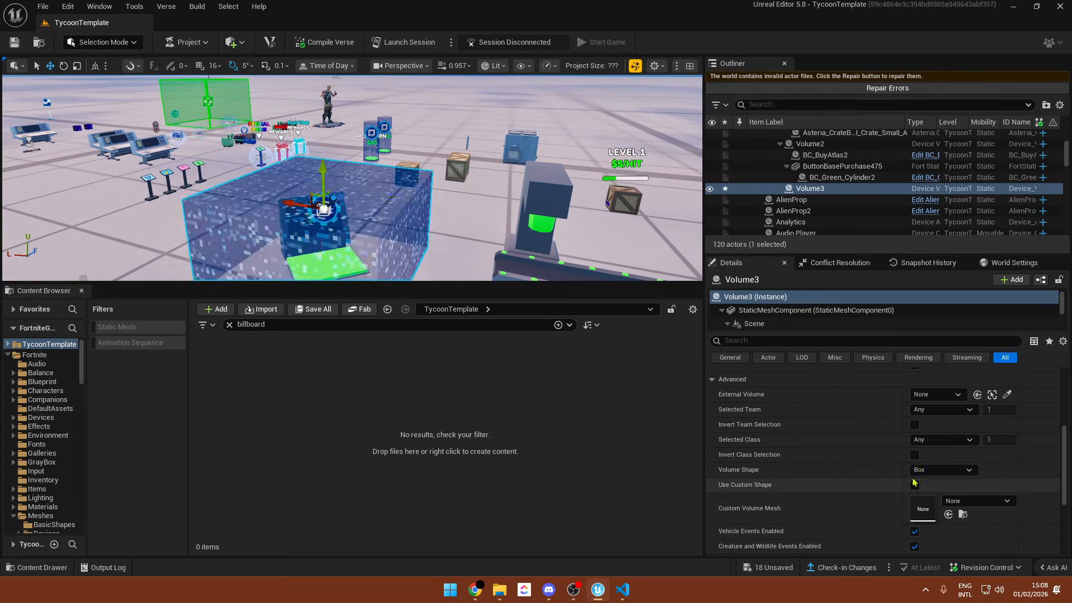
# - Set the claimer volume's Volume Width to 0.2 x and Volume Depth to 0.3 x
pyautogui.press('f')
pyautogui.scroll(5, 947, 442)
pyautogui.moveTo(947, 443); pyautogui.dragTo(925, 443)
pyautogui.click(940, 444)
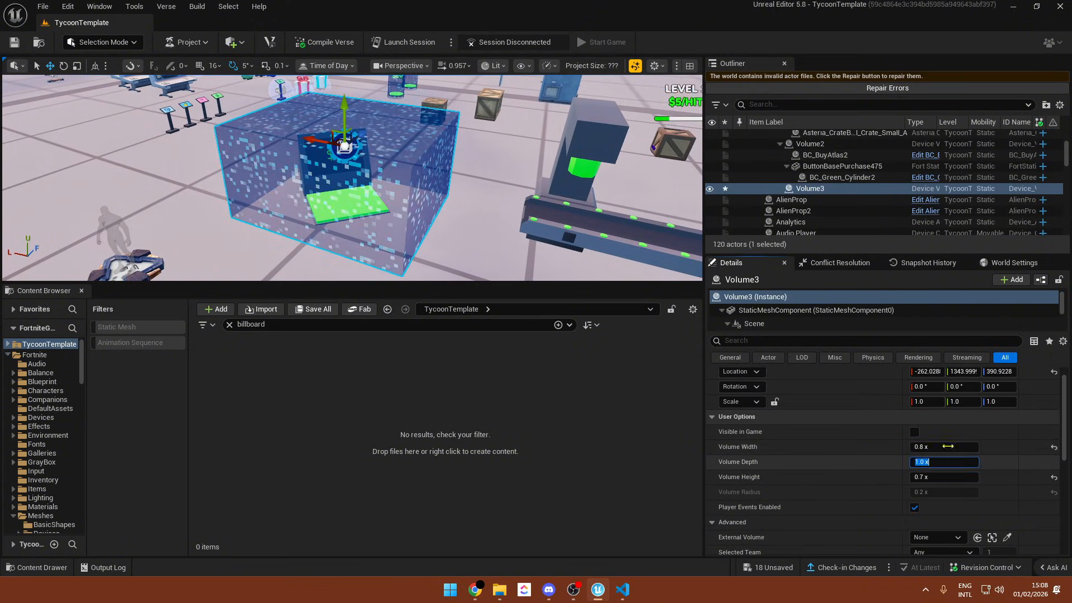
pyautogui.write('0.2')
pyautogui.click(965, 466)
pyautogui.write('0')
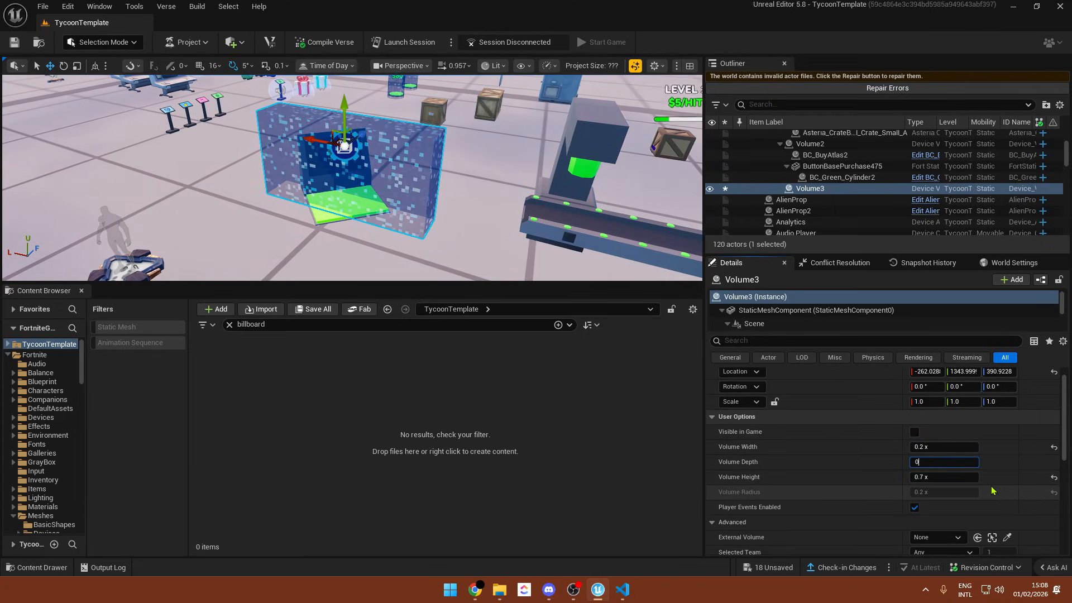
pyautogui.write('.3')
pyautogui.press('Return')
# - Rotate the claimer volume 40° so it lines up with the money claimer
pyautogui.moveTo(422, 191); pyautogui.dragTo(418, 182, button='right')
pyautogui.press('e')
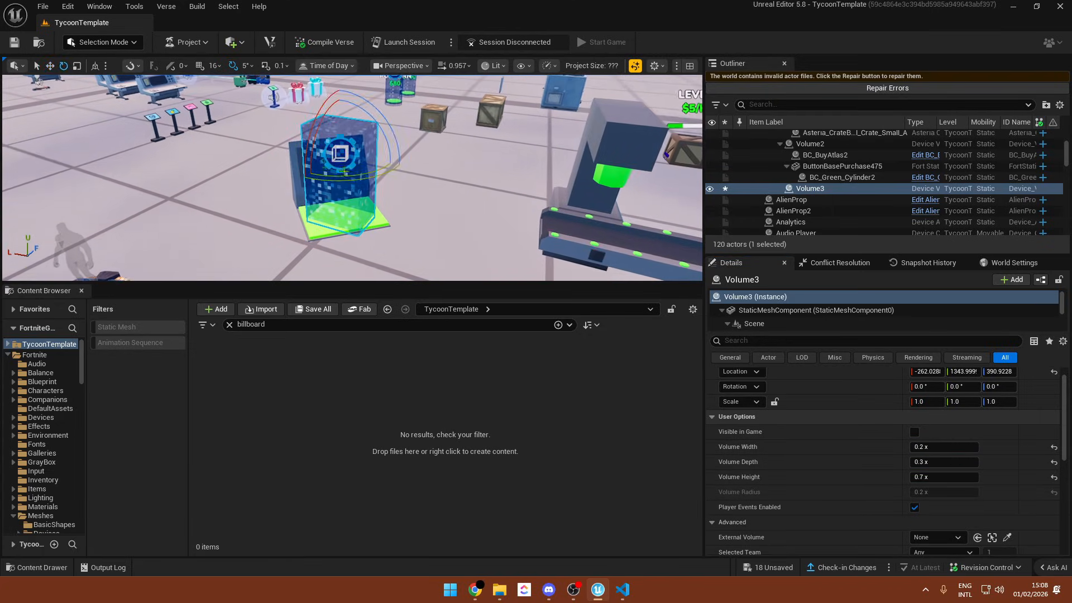
pyautogui.moveTo(364, 180); pyautogui.dragTo(346, 187)
# - Search the Fortnite content for "vfx spawner" and place a VFX Spawner by the dropper's conveyor
pyautogui.moveTo(346, 187); pyautogui.dragTo(321, 235, button='right')
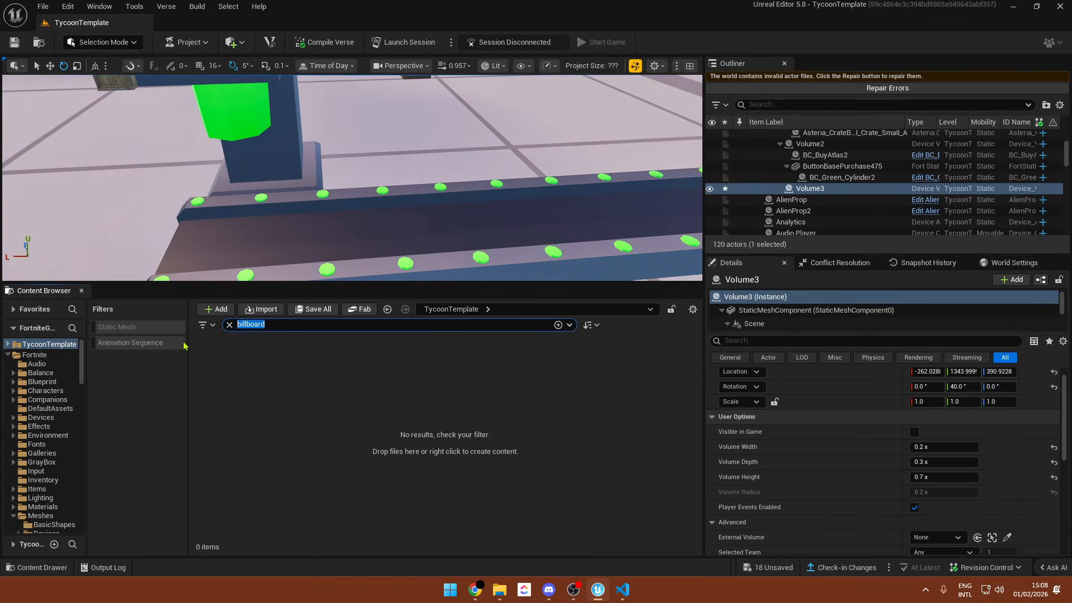
pyautogui.click(391, 383)
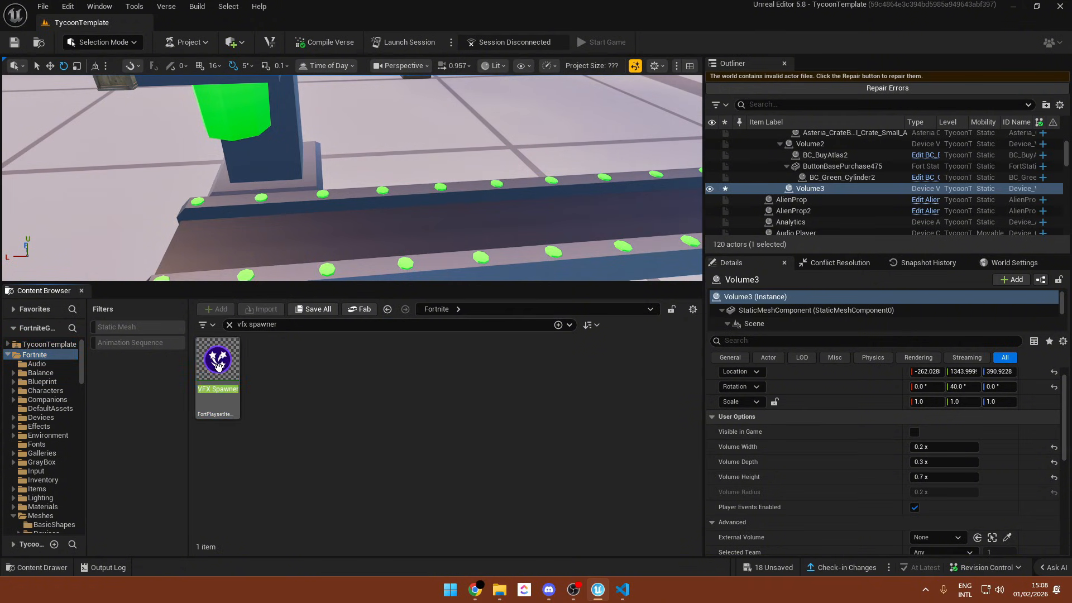
pyautogui.moveTo(218, 366); pyautogui.dragTo(282, 239)
pyautogui.press('f')
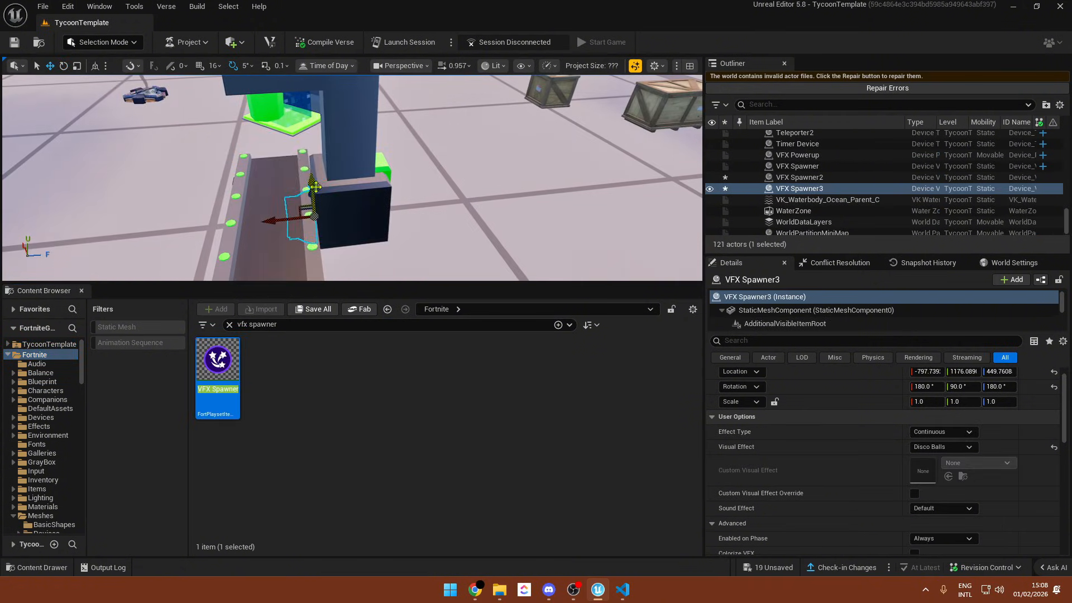
# - Move the new VFX Spawner up and centre it on the dropper's green outlet
pyautogui.moveTo(316, 186); pyautogui.dragTo(308, 140)
pyautogui.press('f')
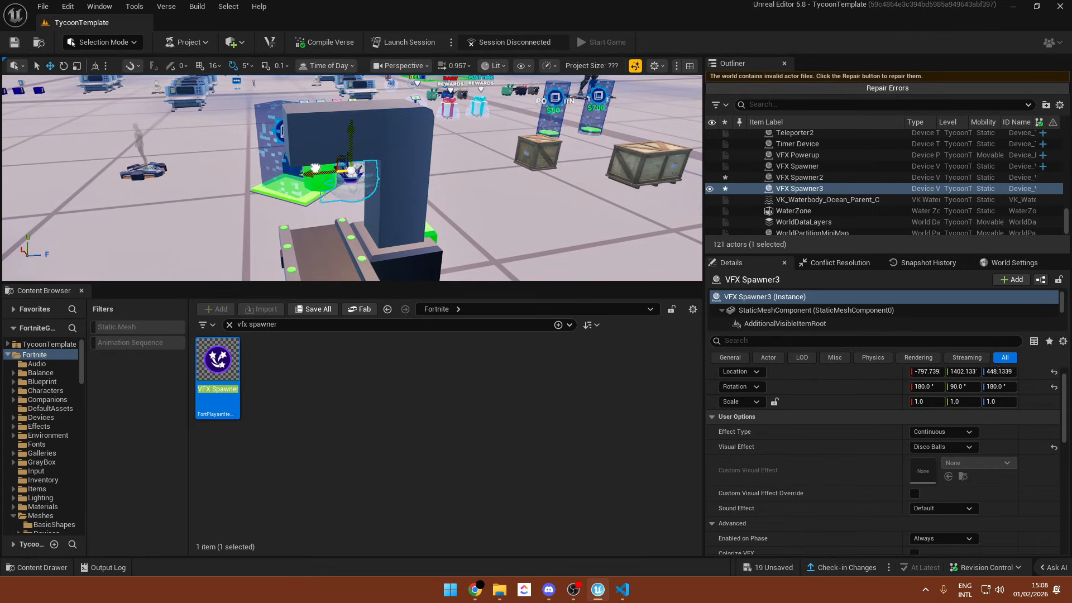
pyautogui.press('a')
pyautogui.moveTo(322, 133); pyautogui.dragTo(329, 143, button='right')
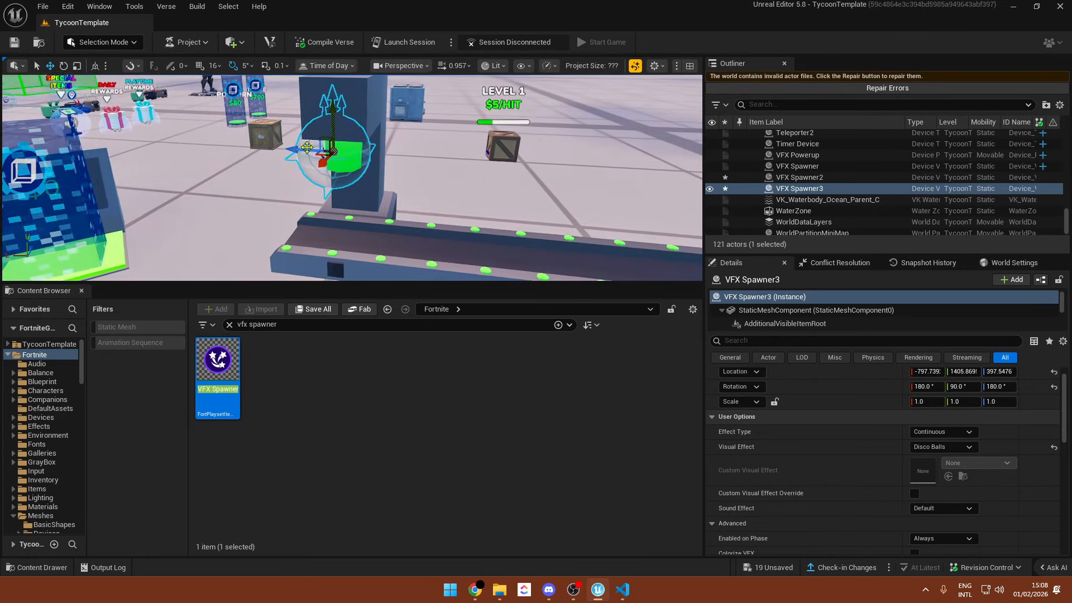
pyautogui.moveTo(307, 147); pyautogui.dragTo(317, 147)
pyautogui.press('a')
pyautogui.moveTo(390, 171); pyautogui.dragTo(430, 181, button='right')
pyautogui.press('w')
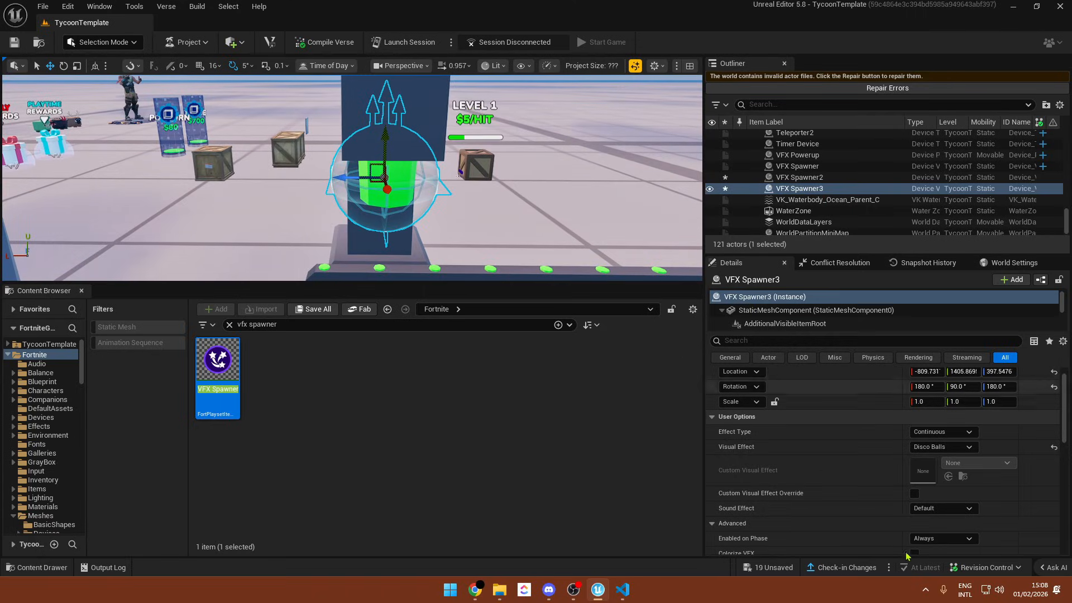
# - Set the VFX Spawner's Effect Type to Burst, enable Custom Visual Effect Override and choose NS_Dropper as the custom effect
pyautogui.click(942, 432)
pyautogui.click(937, 450)
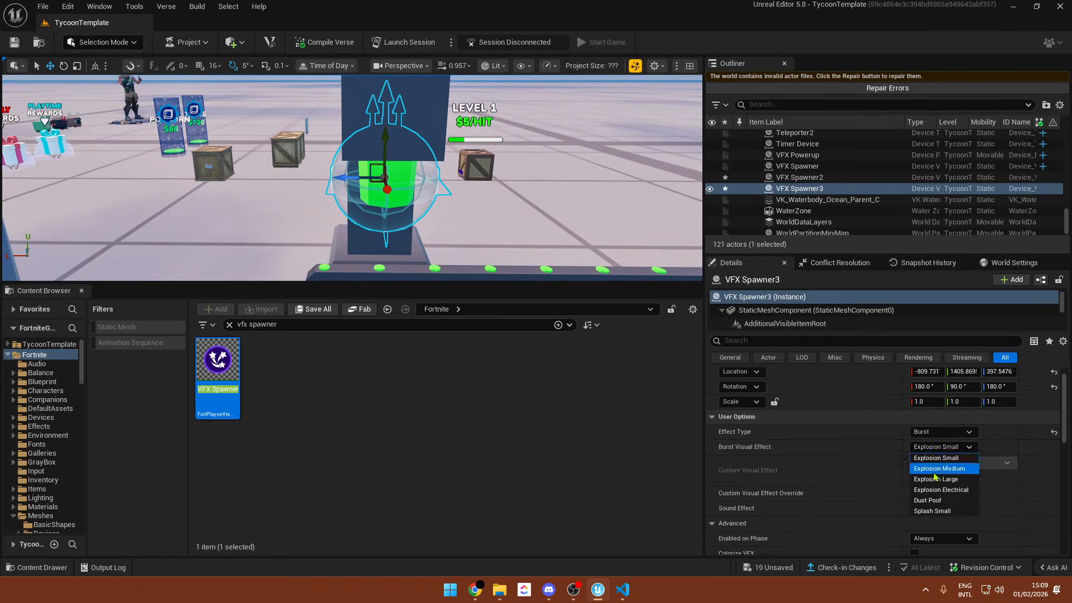
pyautogui.click(935, 447)
pyautogui.click(915, 493)
pyautogui.click(959, 463)
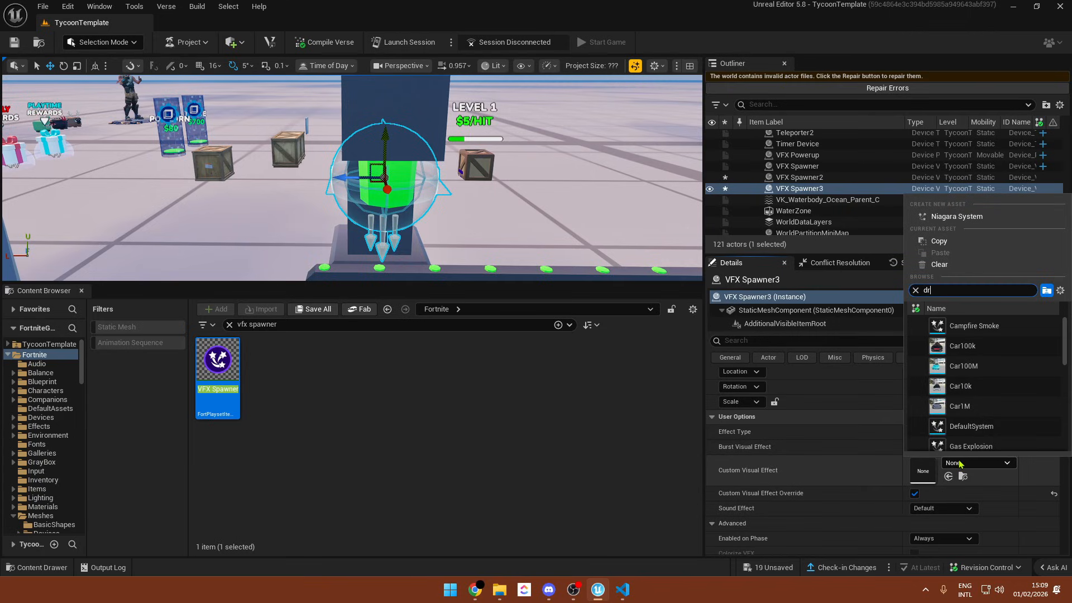
pyautogui.click(968, 346)
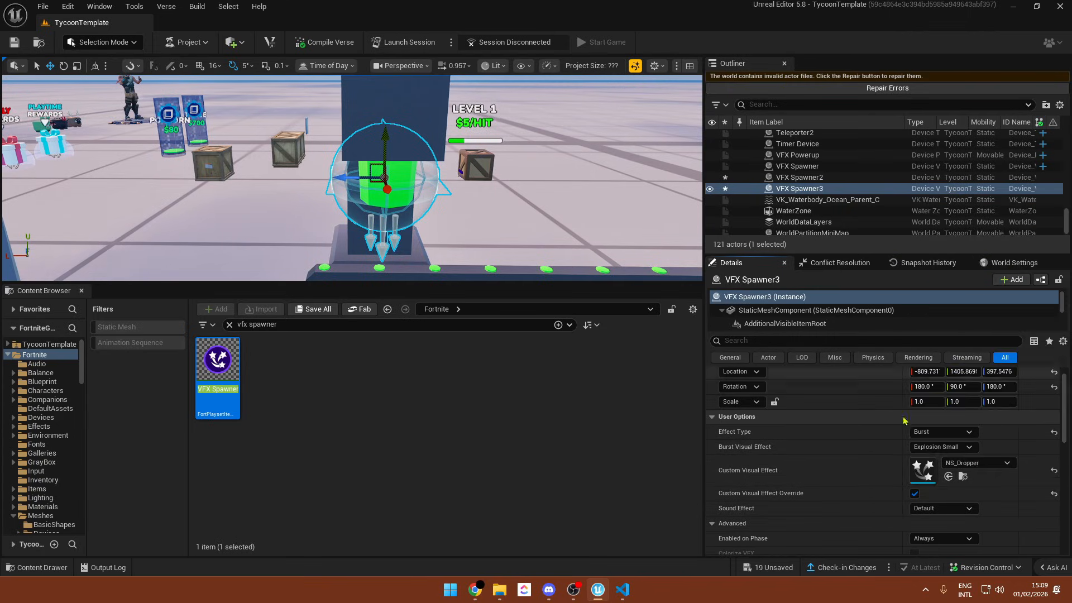
# - Assign VFX Spawner3 as the VFXDevice of MaybeDropper in the base data device
pyautogui.scroll(-3, 836, 473)
pyautogui.scroll(-6, 835, 470)
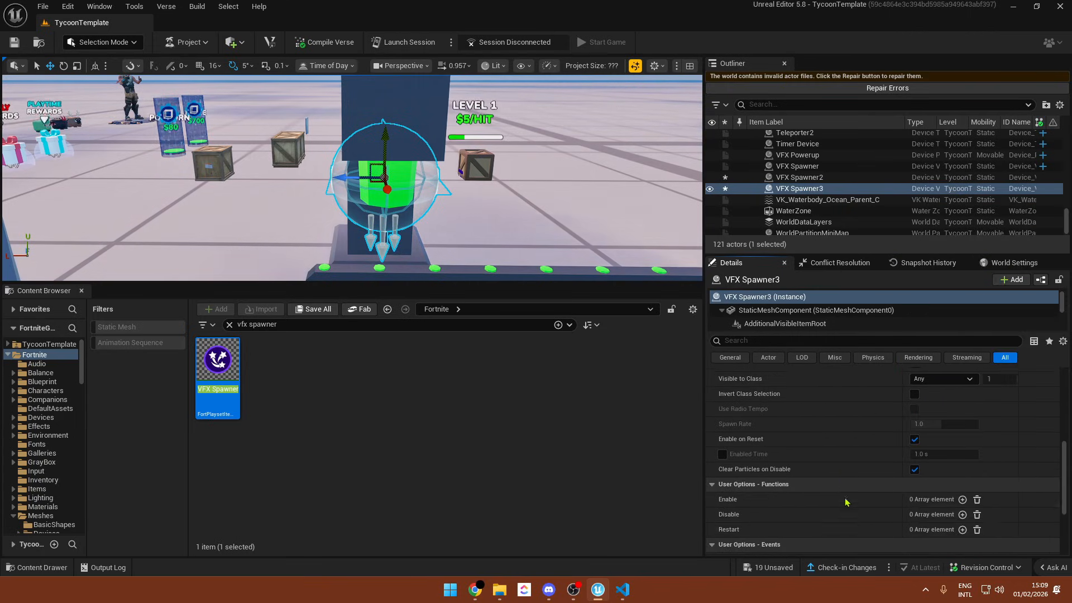
pyautogui.moveTo(391, 184); pyautogui.dragTo(304, 190, button='right')
pyautogui.click(301, 196)
pyautogui.scroll(3, 822, 421)
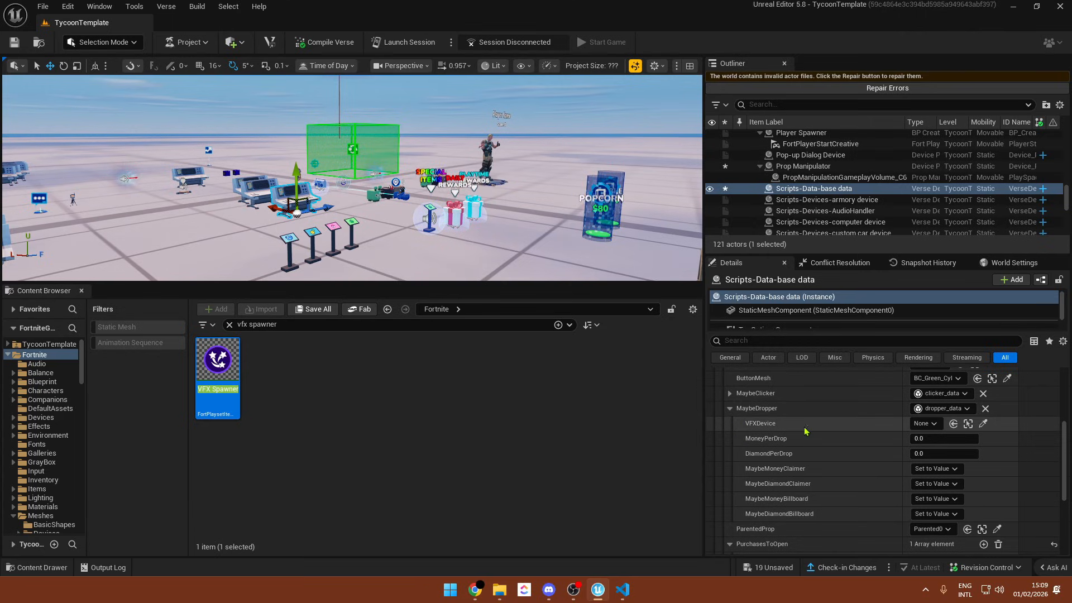
pyautogui.click(928, 423)
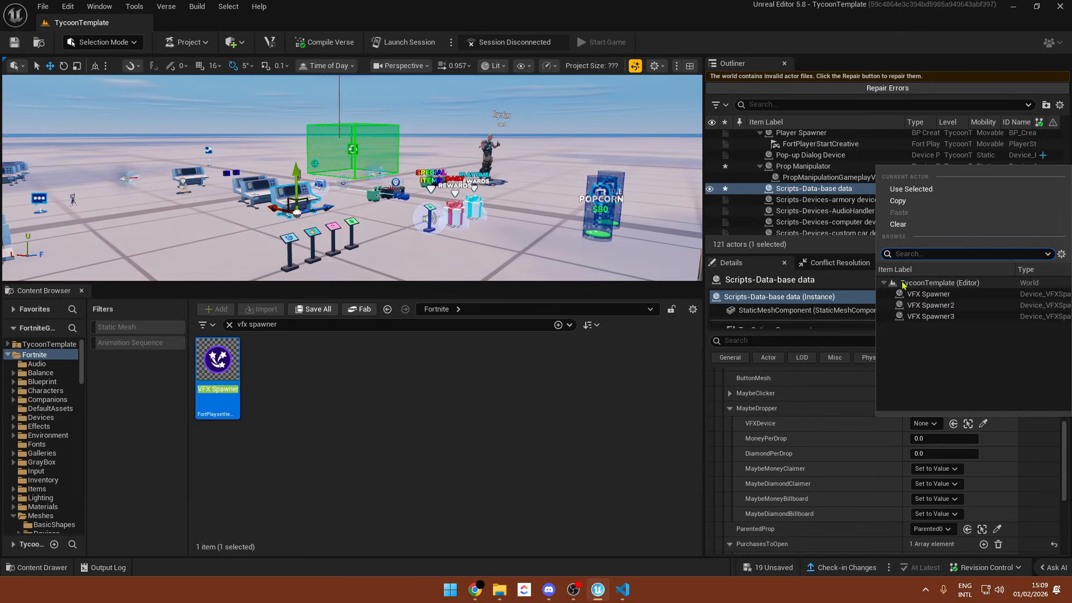
pyautogui.click(929, 317)
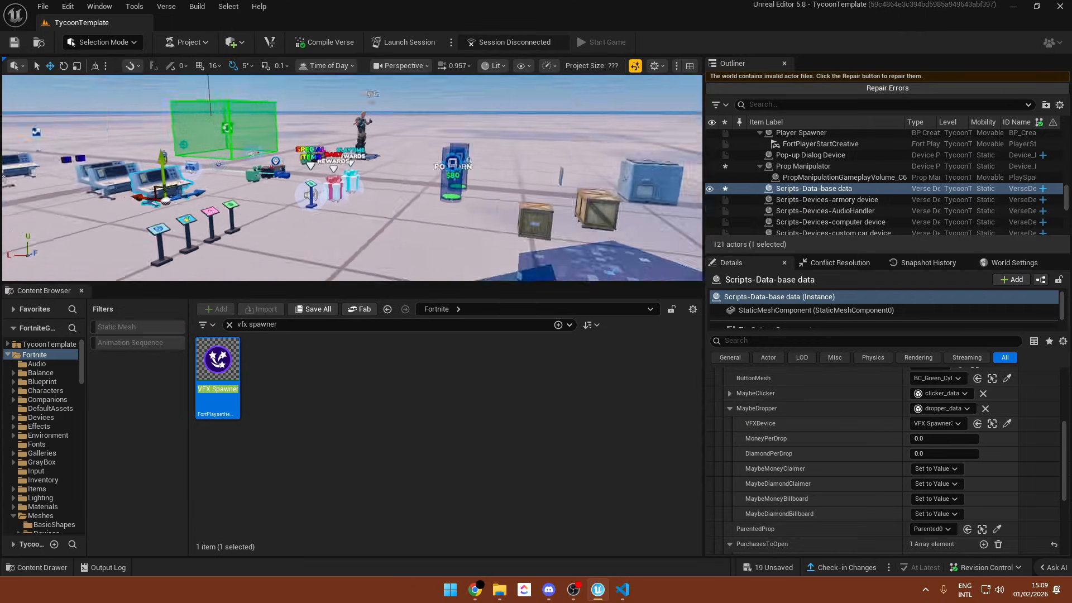
# - Examine the DropperCinematicDuration setting on the tycoon device
pyautogui.moveTo(352, 177); pyautogui.dragTo(139, 184, button='right')
pyautogui.click(250, 192)
pyautogui.click(227, 190)
pyautogui.click(212, 180)
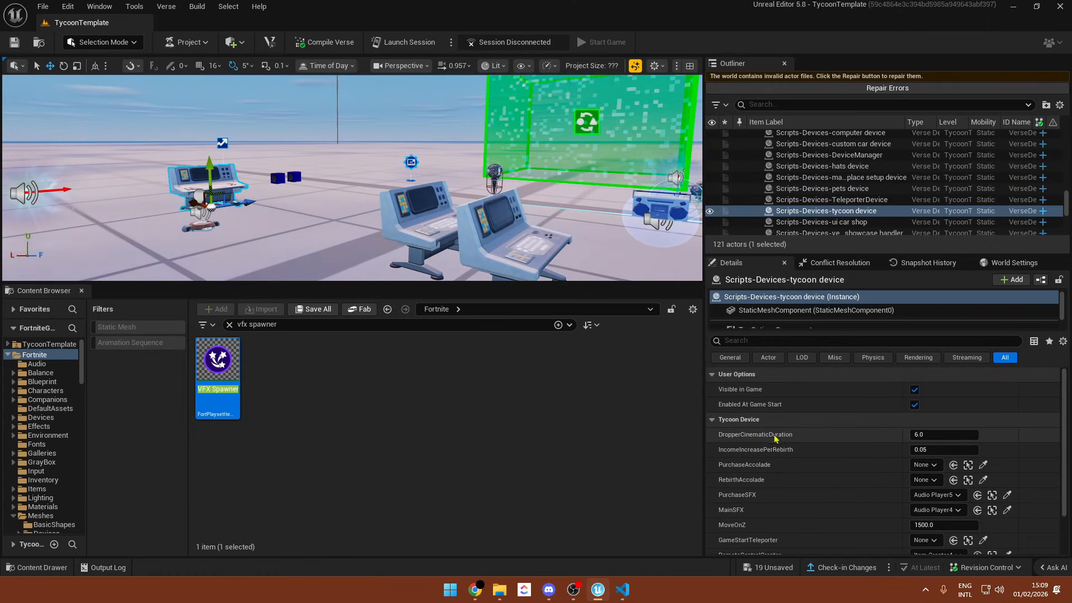
pyautogui.moveTo(391, 184); pyautogui.dragTo(313, 210, button='right')
pyautogui.press('w')
pyautogui.scroll(3, 525, 184)
pyautogui.press('s')
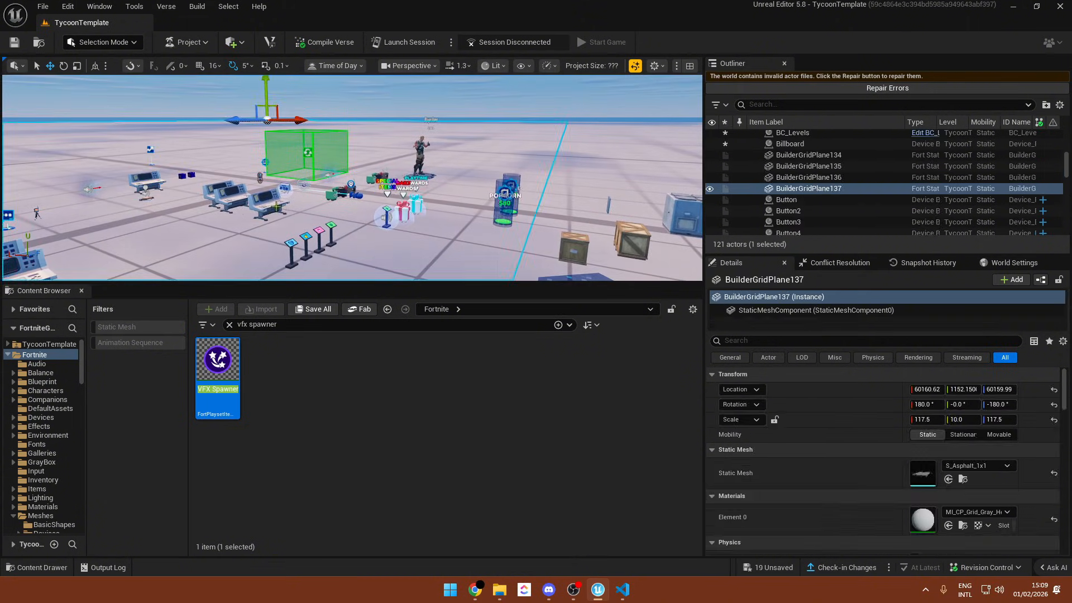
# - Expand the purchase's MaybeDropper data in the base data device and set MoneyPerDrop to 5.0
pyautogui.click(290, 205)
pyautogui.scroll(-2, 896, 469)
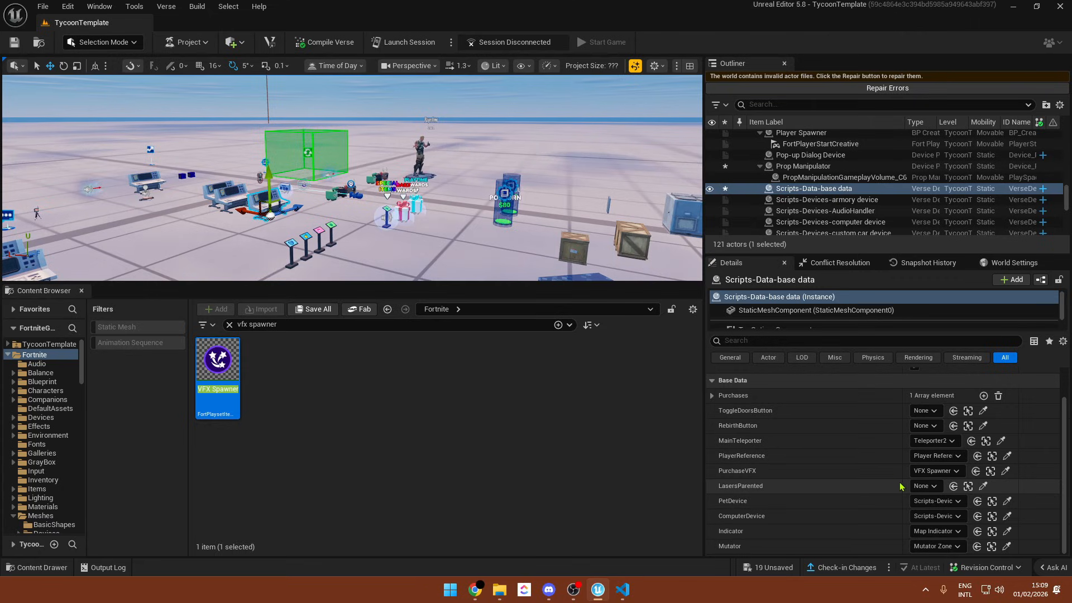
pyautogui.click(712, 398)
pyautogui.click(720, 411)
pyautogui.scroll(-3, 726, 436)
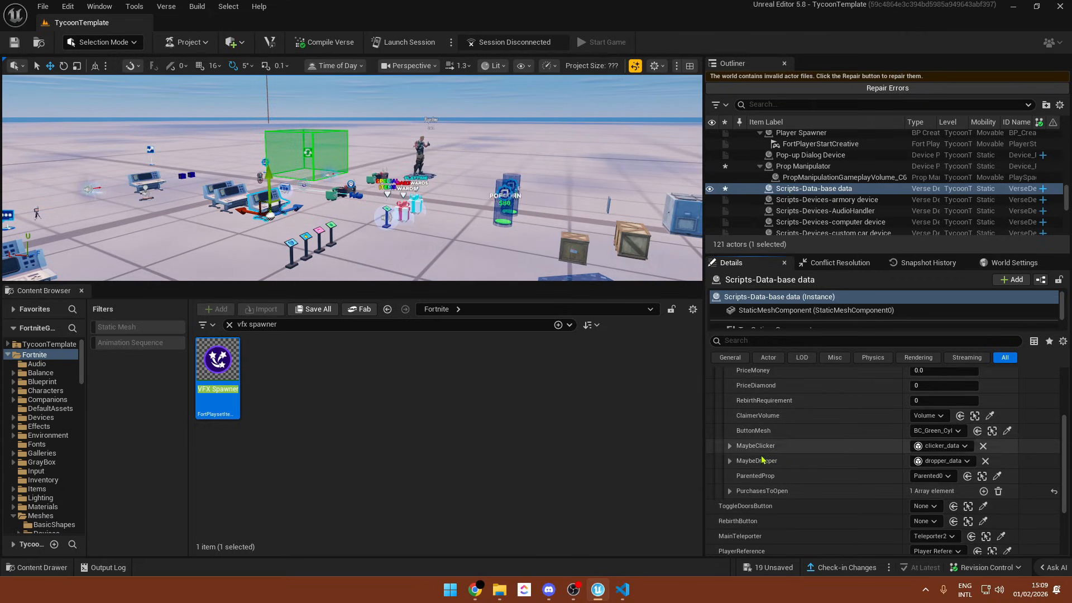
pyautogui.click(730, 461)
pyautogui.scroll(-2, 809, 491)
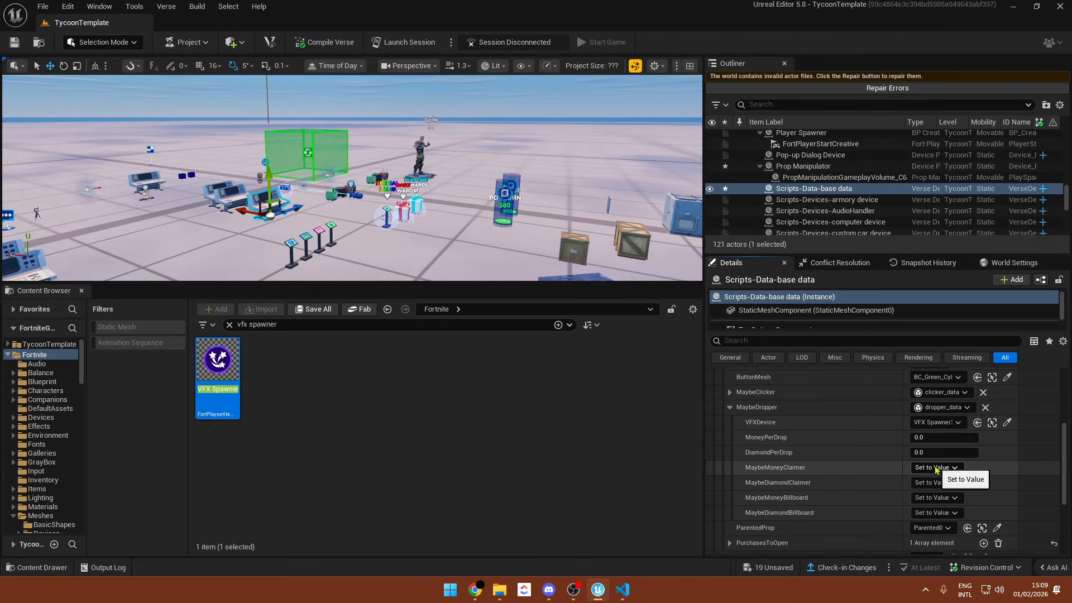
pyautogui.moveTo(474, 185); pyautogui.dragTo(552, 212, button='right')
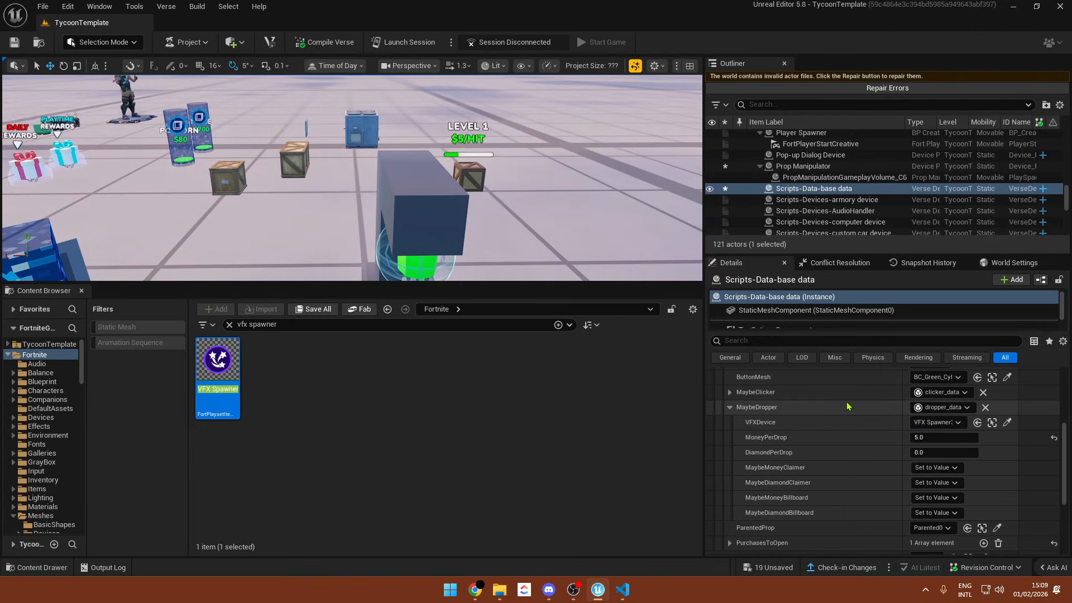
# - Give MaybeMoneyClaimer a volume_device value and pick Volume3 at the money claimer for it
pyautogui.moveTo(408, 208); pyautogui.dragTo(425, 248, button='right')
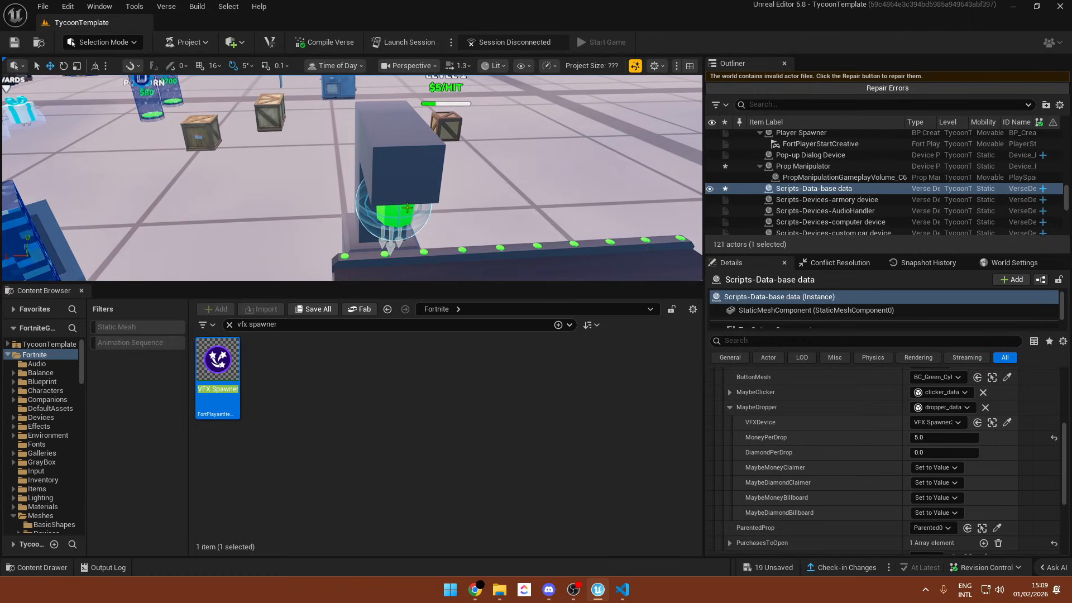
pyautogui.click(935, 468)
pyautogui.click(943, 490)
pyautogui.click(991, 422)
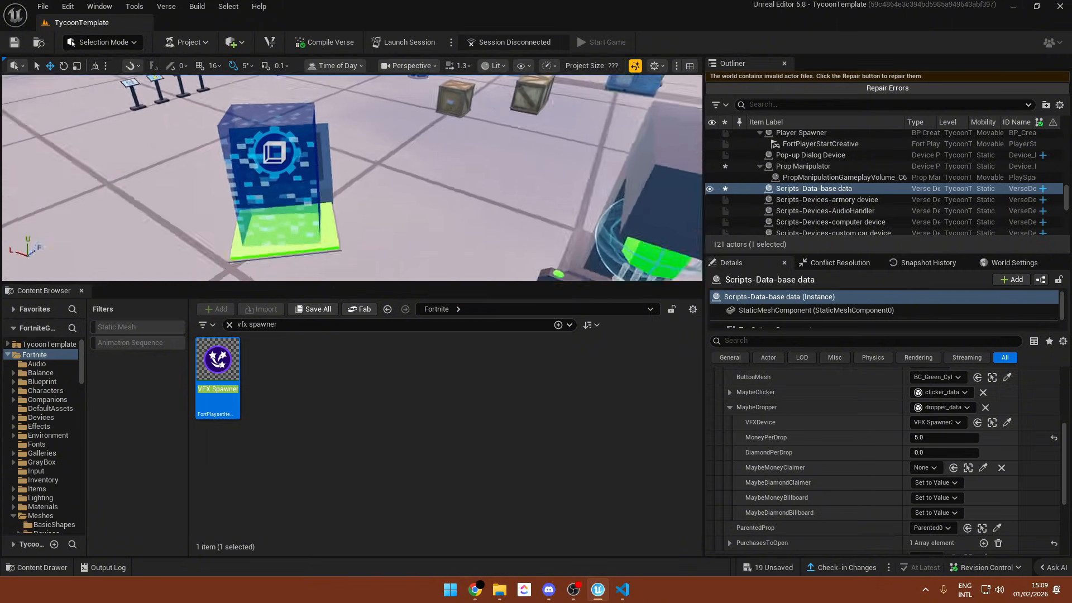
pyautogui.click(982, 468)
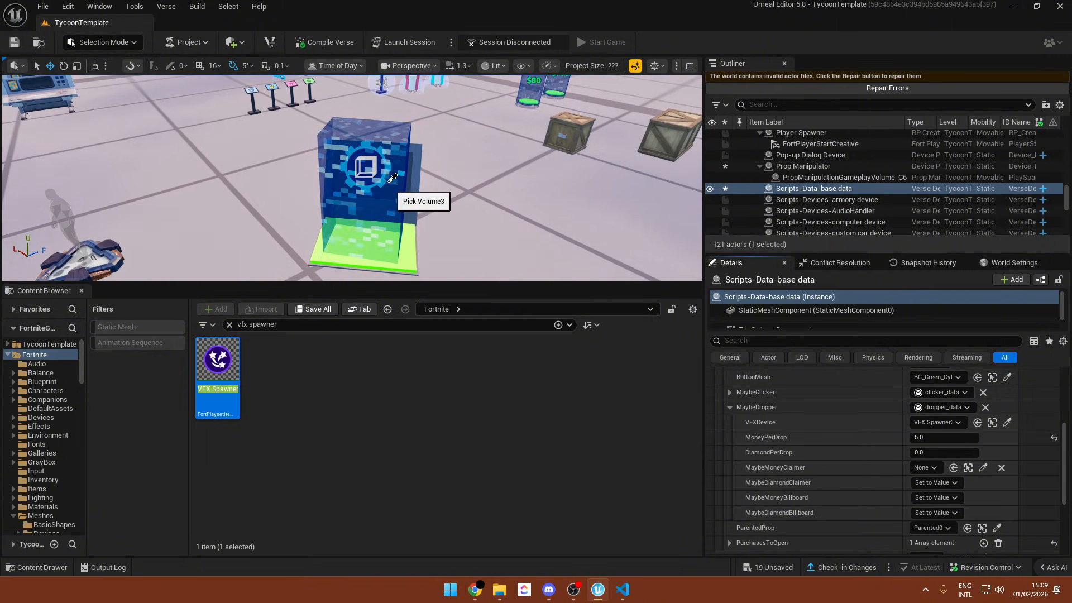
pyautogui.click(935, 482)
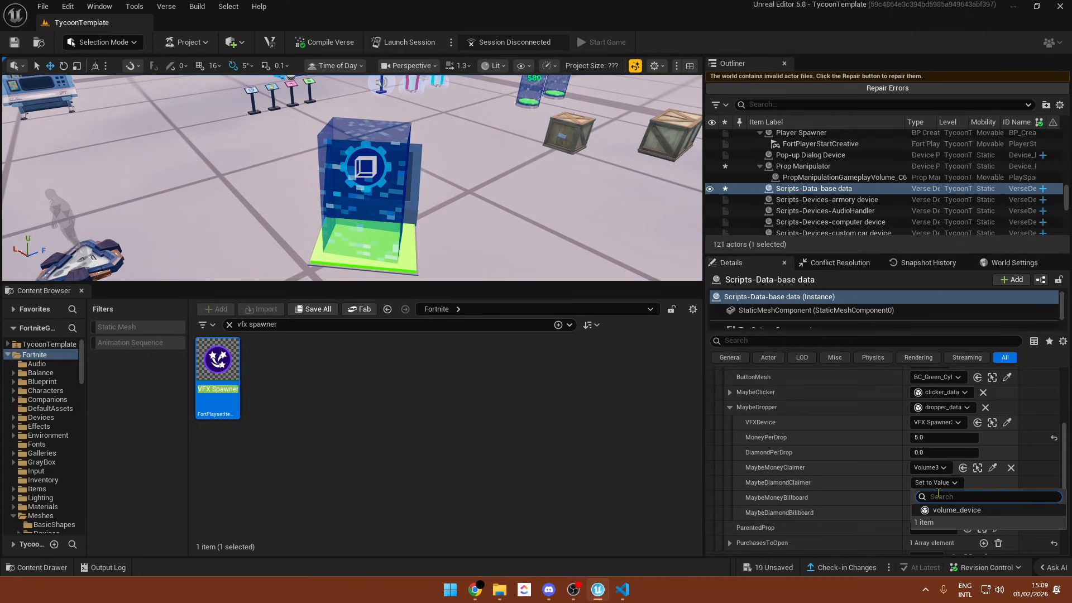
pyautogui.click(882, 504)
# - Give MaybeMoneyBillboard a billboard device value and pick the money claimer's billboard for it
pyautogui.click(935, 498)
pyautogui.click(949, 524)
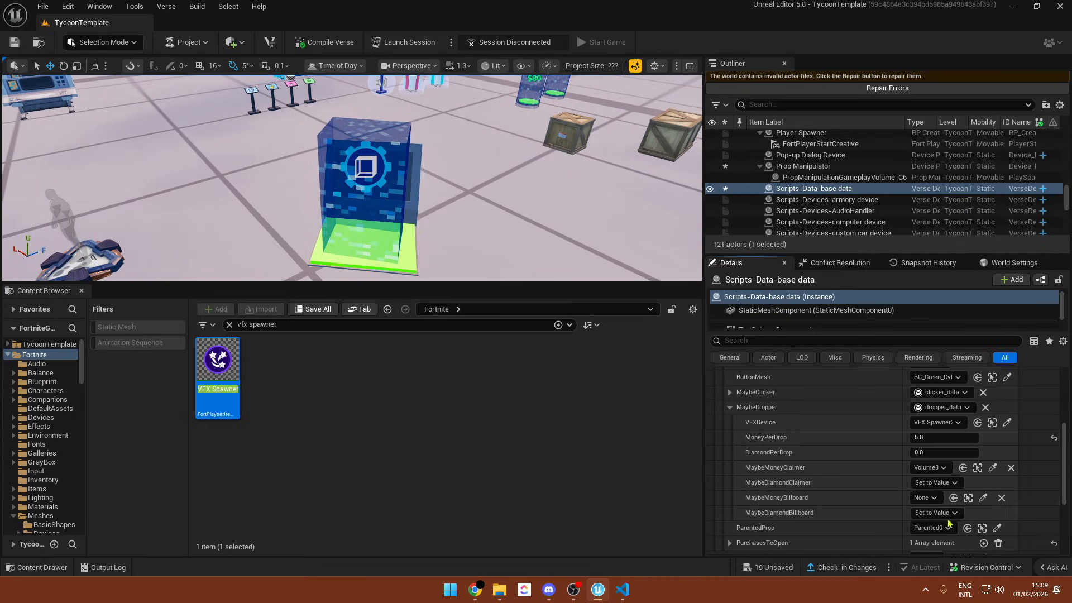
pyautogui.click(983, 497)
pyautogui.moveTo(582, 198); pyautogui.dragTo(553, 263, button='right')
pyautogui.press('w')
pyautogui.click(349, 229)
# - Look over the dropper and conveyor, and select the VFX Spawner at the outlet to review its settings
pyautogui.press('s')
pyautogui.press('w')
pyautogui.scroll(-2, 792, 421)
pyautogui.press('s')
pyautogui.scroll(2, 826, 441)
pyautogui.press('w')
pyautogui.click(499, 231)
pyautogui.press('s')
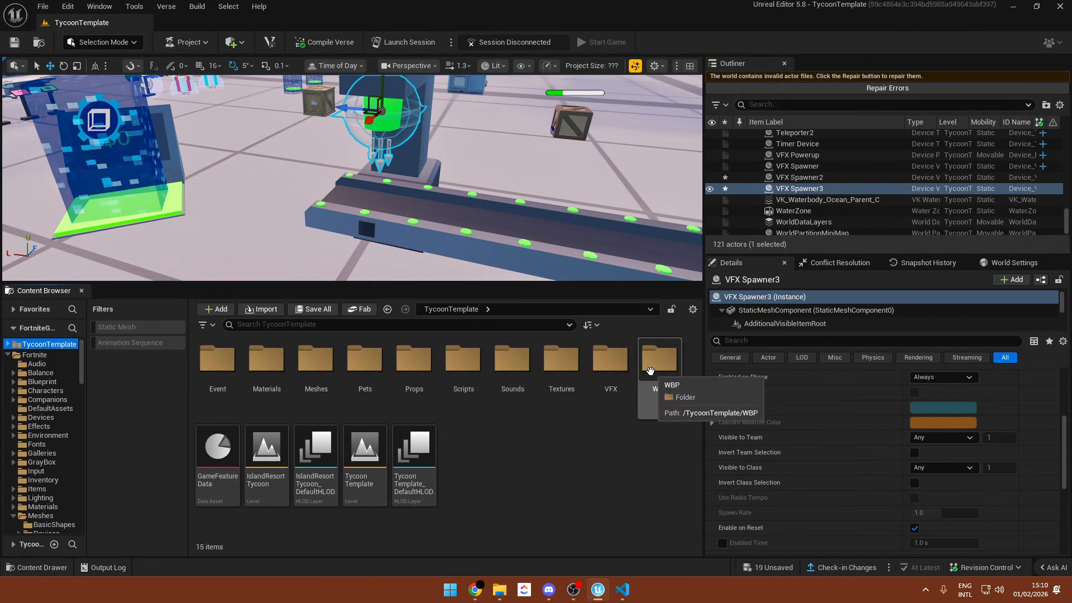
# - Place the NS_Dropper Niagara system from the VFX/Dropper/Base1 folder into the level near the dropper
pyautogui.doubleClick(610, 361)
pyautogui.doubleClick(267, 360)
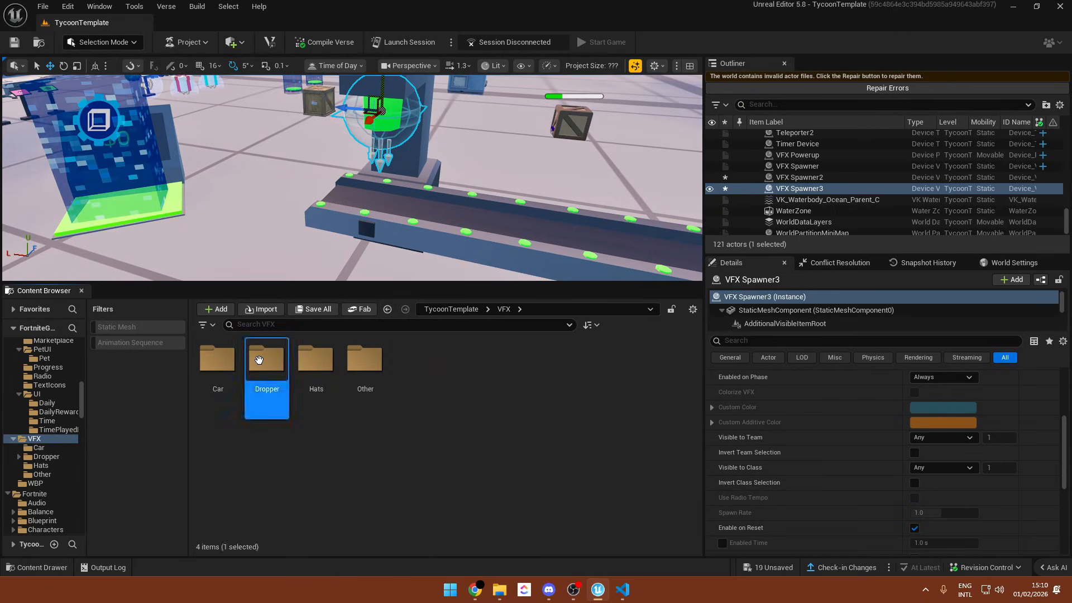
pyautogui.click(218, 381)
pyautogui.doubleClick(219, 381)
pyautogui.moveTo(218, 360); pyautogui.dragTo(372, 246)
pyautogui.scroll(5, 848, 424)
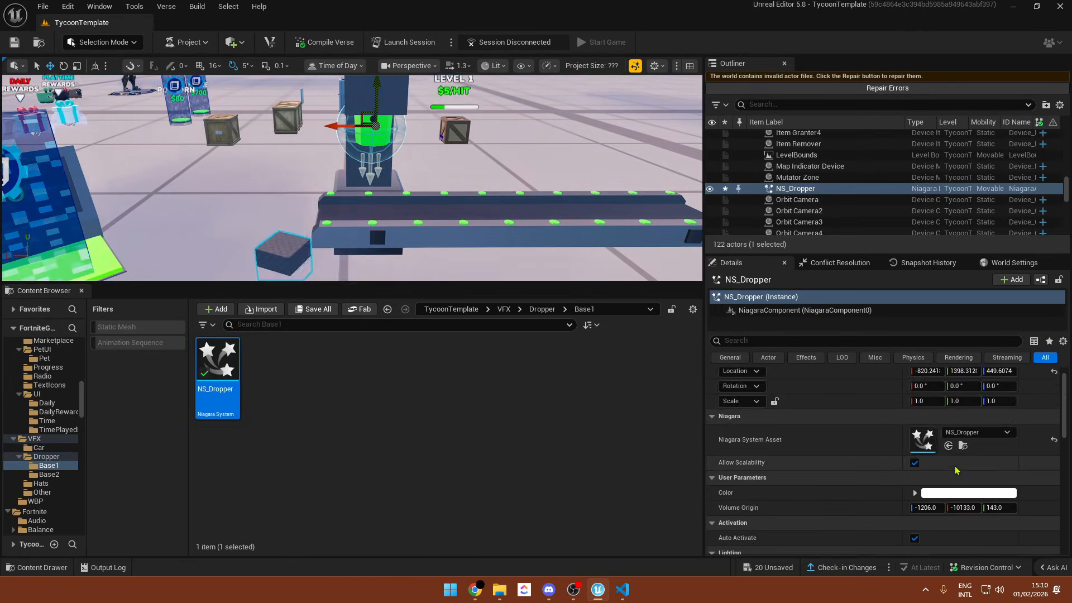
# - Move NS_Dropper into the dropper's outlet at the VFX Spawner and turn off Allow Scalability
pyautogui.press('s')
pyautogui.moveTo(279, 144); pyautogui.dragTo(257, 144, button='right')
pyautogui.press('d')
pyautogui.moveTo(430, 128); pyautogui.dragTo(407, 130)
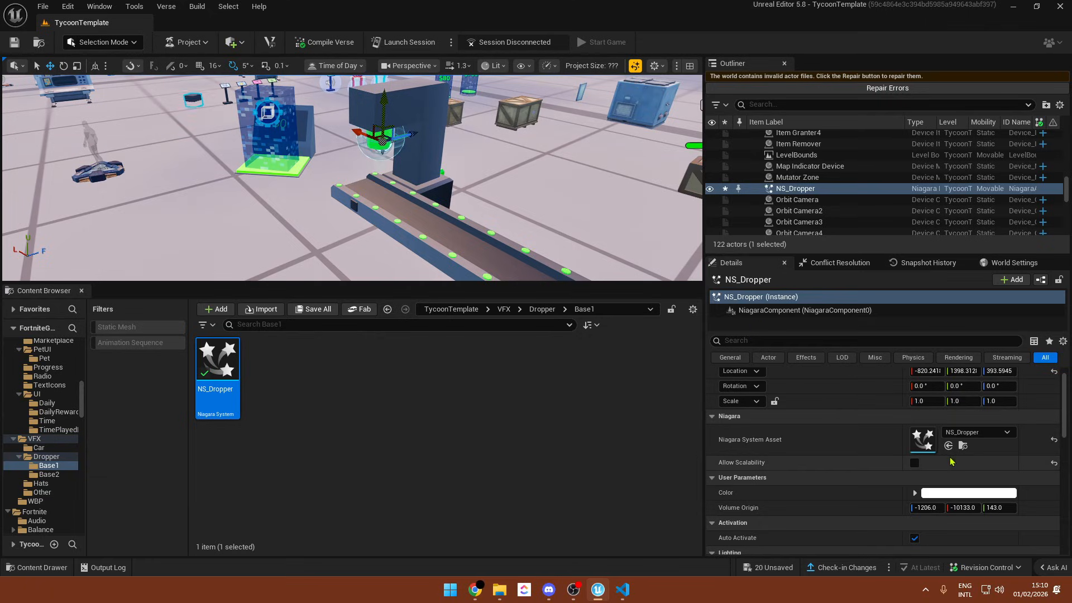
# - Look over the dropper's particle effect in the level and take a brief look at the NS_Dropper Niagara system
pyautogui.moveTo(391, 179)
pyautogui.mouseDown(button='right')
pyautogui.moveTo(511, 184)
pyautogui.moveTo(464, 187)
pyautogui.moveTo(402, 167)
pyautogui.mouseUp(button='right')
pyautogui.press('a')
pyautogui.press('d')
pyautogui.press('a')
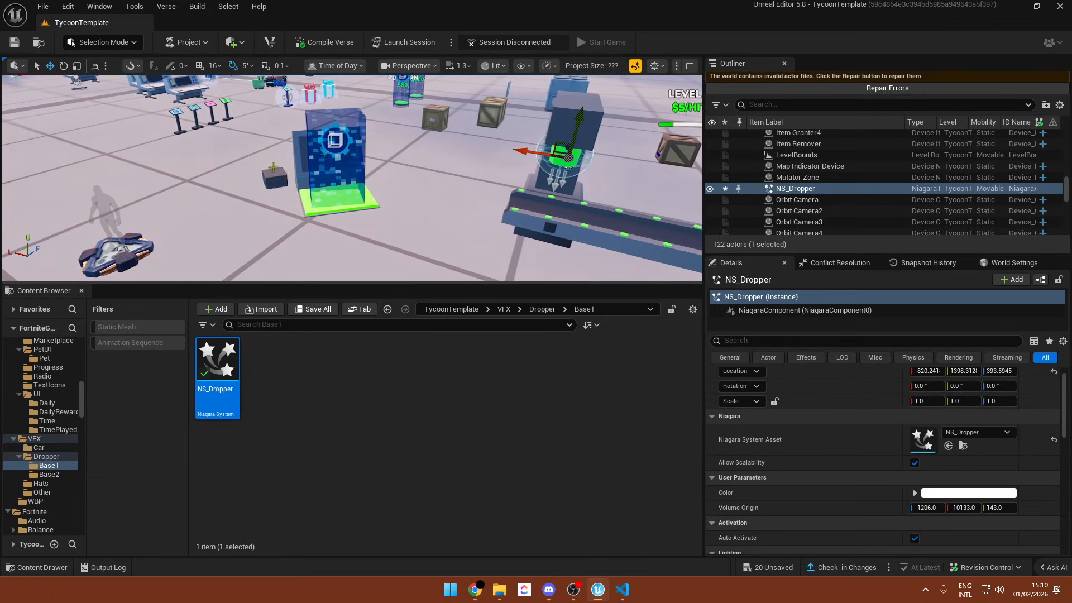
pyautogui.press('w')
pyautogui.moveTo(397, 235); pyautogui.dragTo(491, 226, button='right')
pyautogui.doubleClick(217, 363)
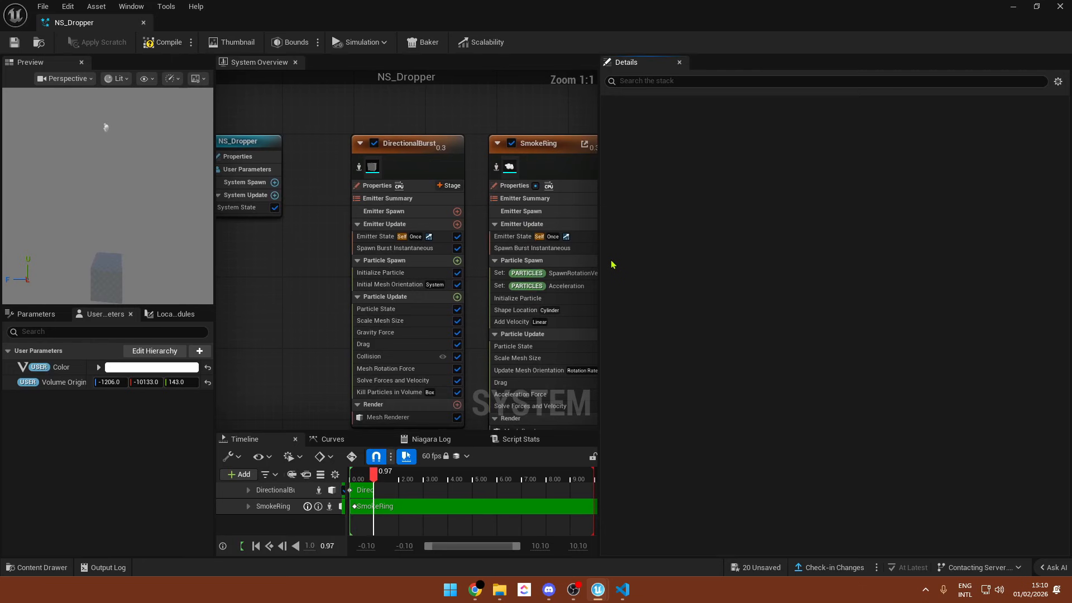
pyautogui.hotkey('alt', 'F4')
# - Open NS_Dropper from the VFX/Dropper/Base1 folder and examine the curve of DirectionalBurst's Scale Mesh Size module
pyautogui.click(388, 309)
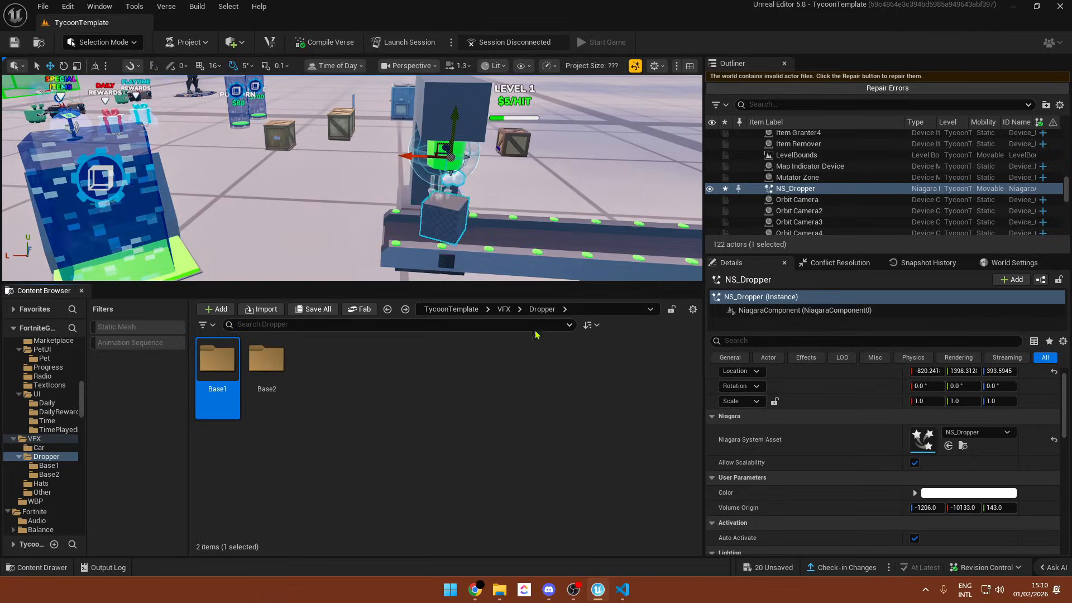
pyautogui.click(266, 363)
pyautogui.doubleClick(268, 362)
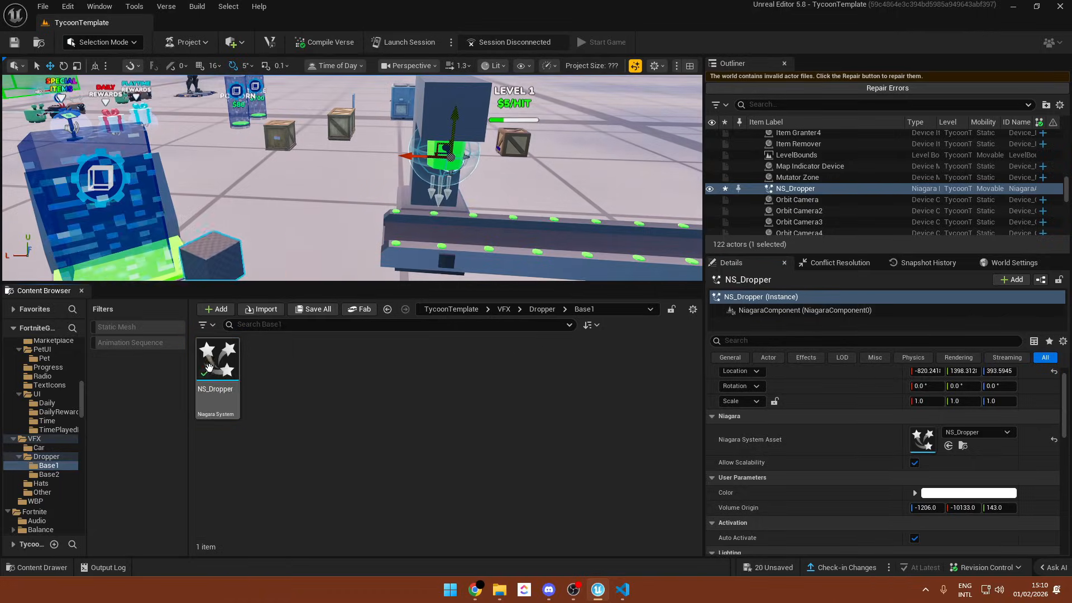
pyautogui.doubleClick(217, 360)
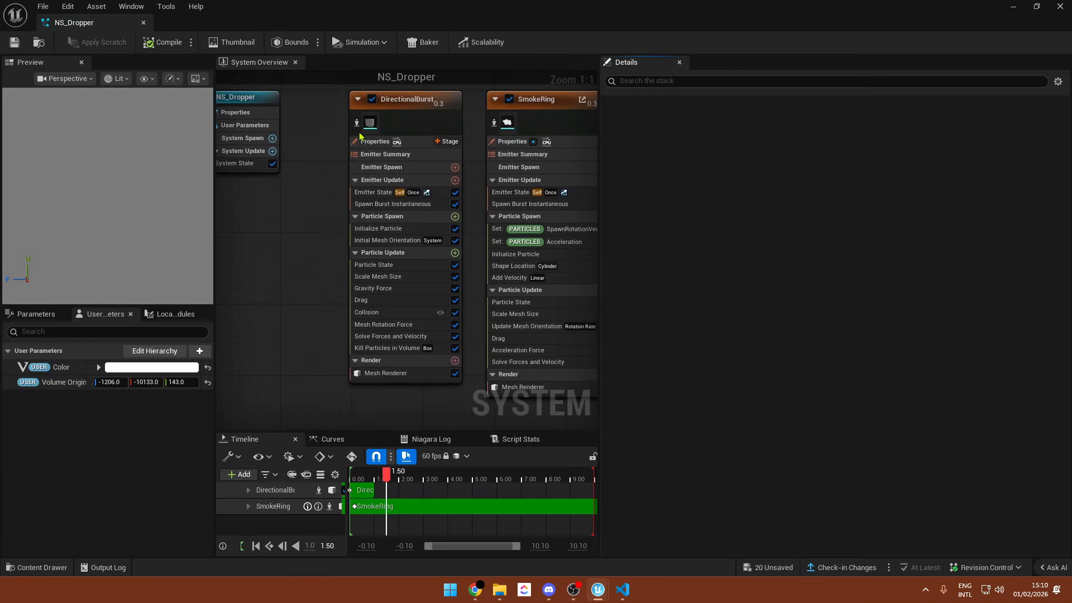
pyautogui.click(391, 276)
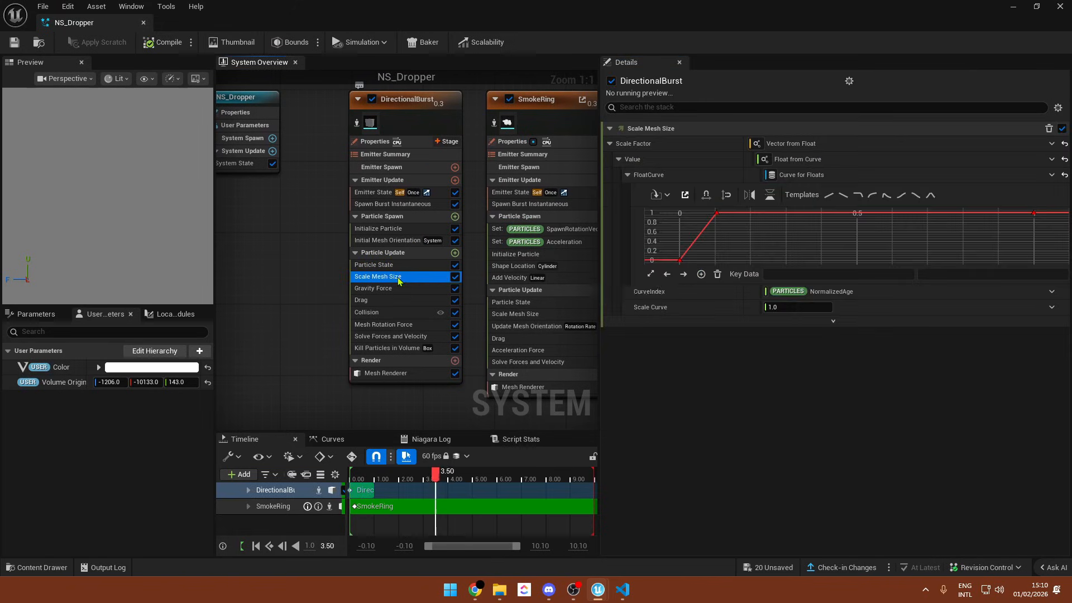
pyautogui.click(772, 221)
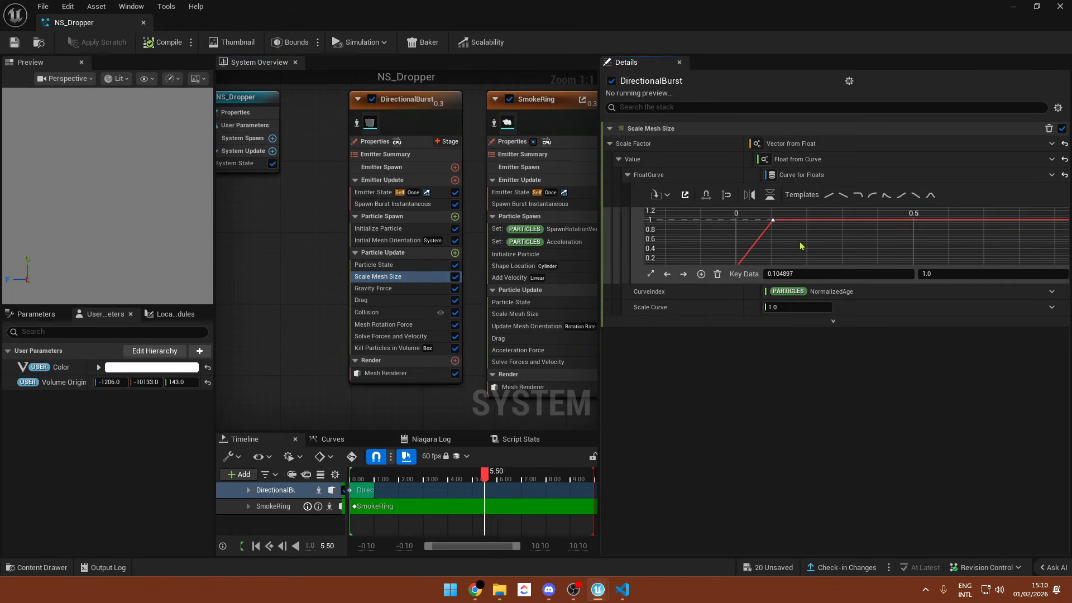
pyautogui.scroll(-4, 801, 247)
pyautogui.moveTo(799, 246); pyautogui.dragTo(813, 225, button='right')
# - Set the second Z key of DirectionalBurst's Gravity Force curve to 250 and return to the level
pyautogui.click(373, 288)
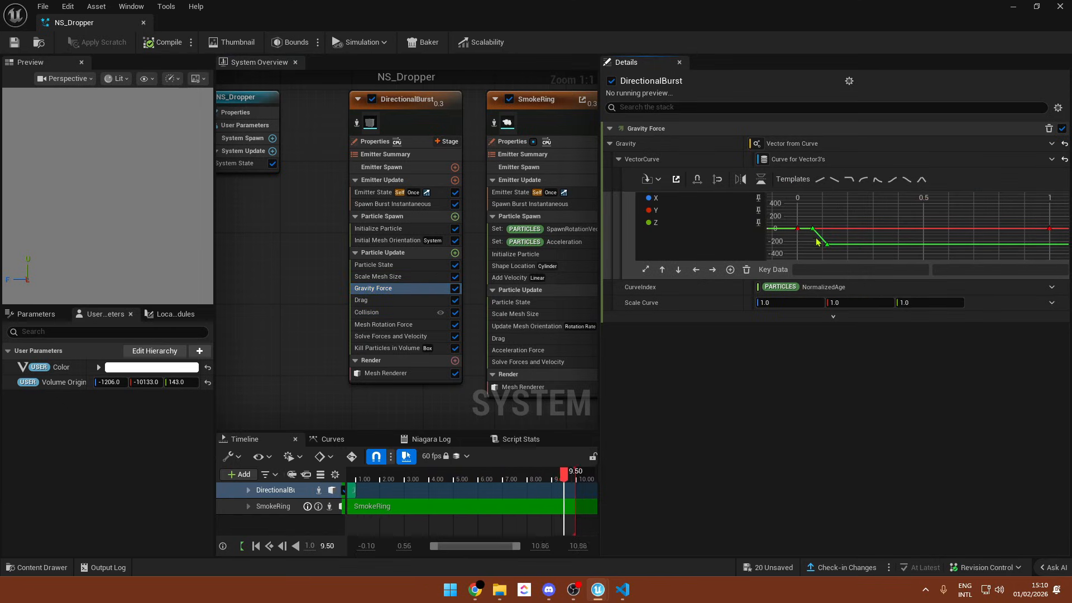
pyautogui.click(827, 246)
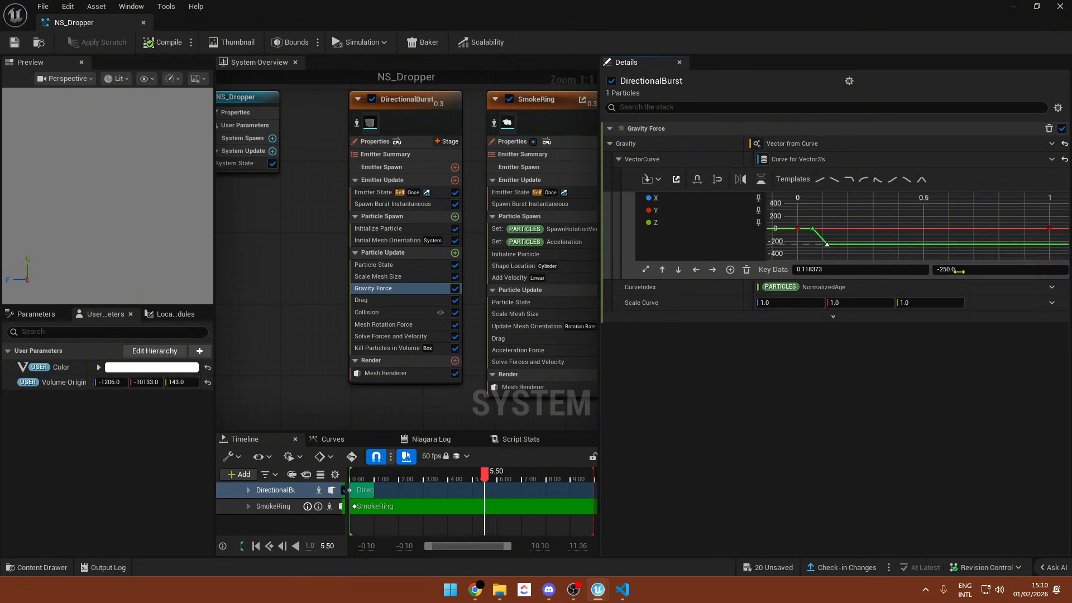
pyautogui.click(959, 271)
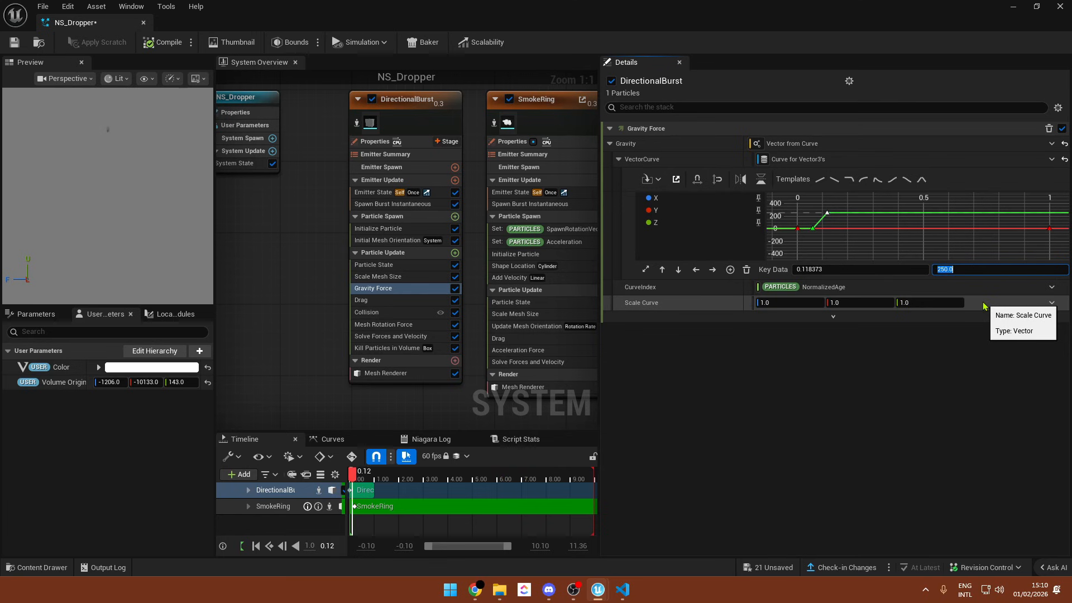
pyautogui.click(1012, 6)
# - Check the effect over the conveyor belt and return the content browser to the TycoonTemplate root folder
pyautogui.moveTo(622, 246); pyautogui.dragTo(687, 246, button='right')
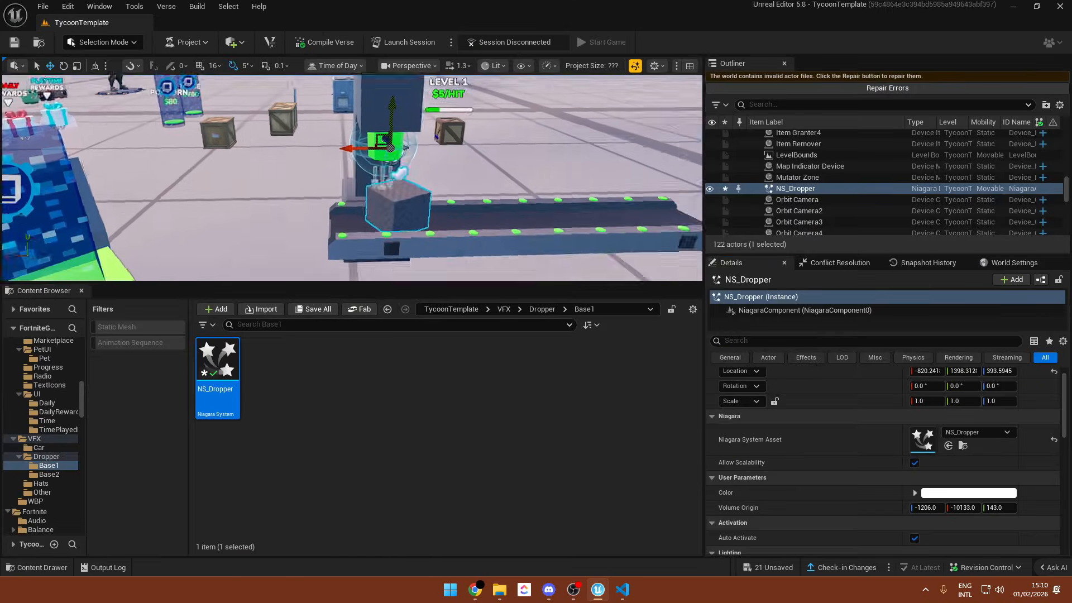
pyautogui.moveTo(378, 194)
pyautogui.mouseDown(button='right')
pyautogui.moveTo(423, 194)
pyautogui.moveTo(423, 217)
pyautogui.moveTo(490, 202)
pyautogui.moveTo(396, 202)
pyautogui.mouseUp(button='right')
pyautogui.scroll(7, 63, 355)
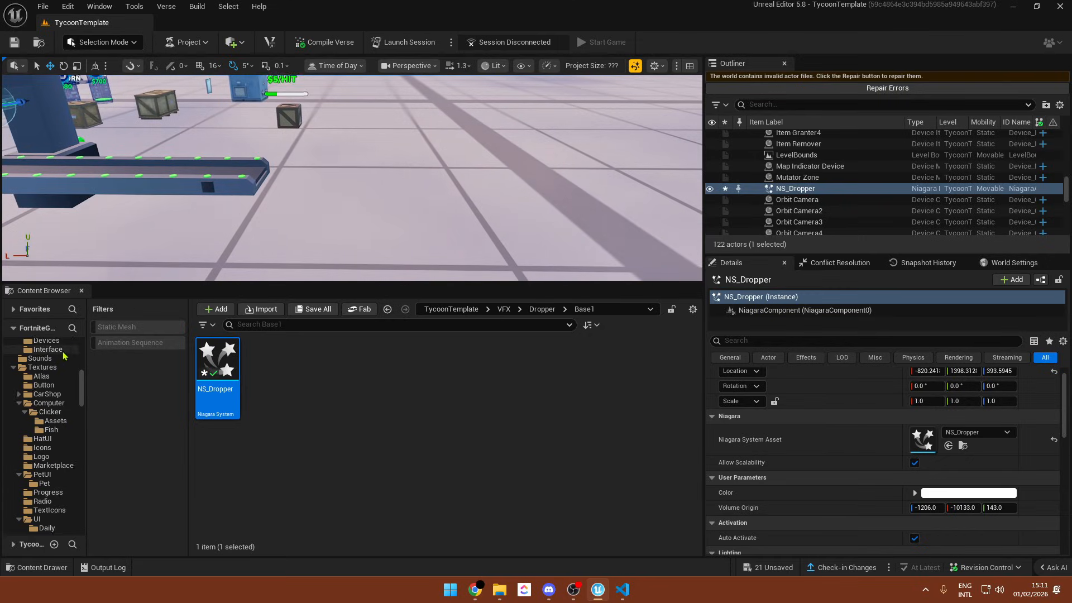
pyautogui.scroll(10, 63, 355)
pyautogui.click(73, 345)
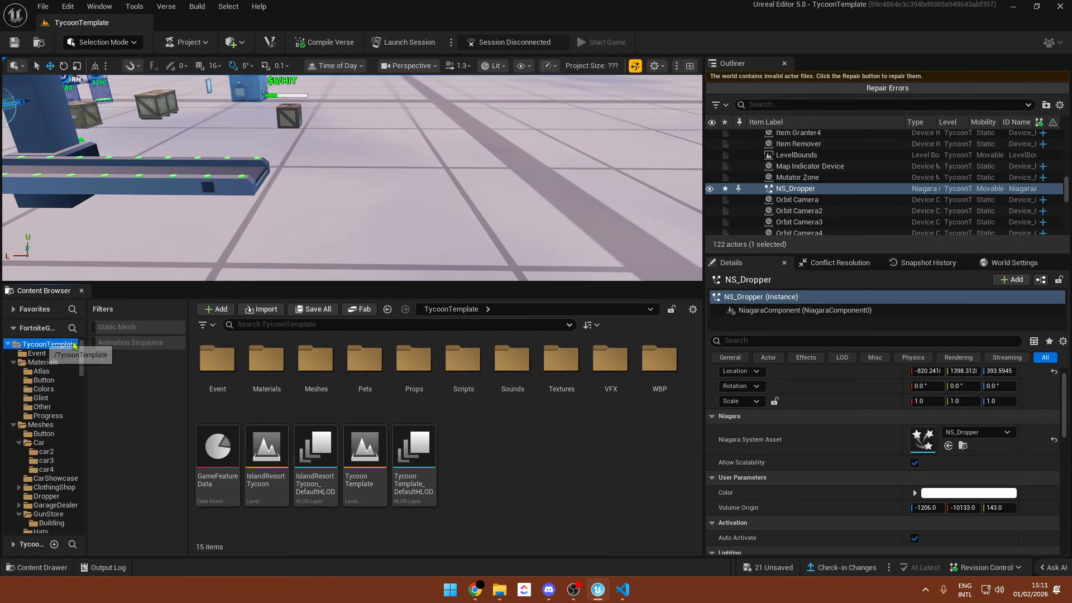
pyautogui.moveTo(371, 227); pyautogui.dragTo(349, 227, button='right')
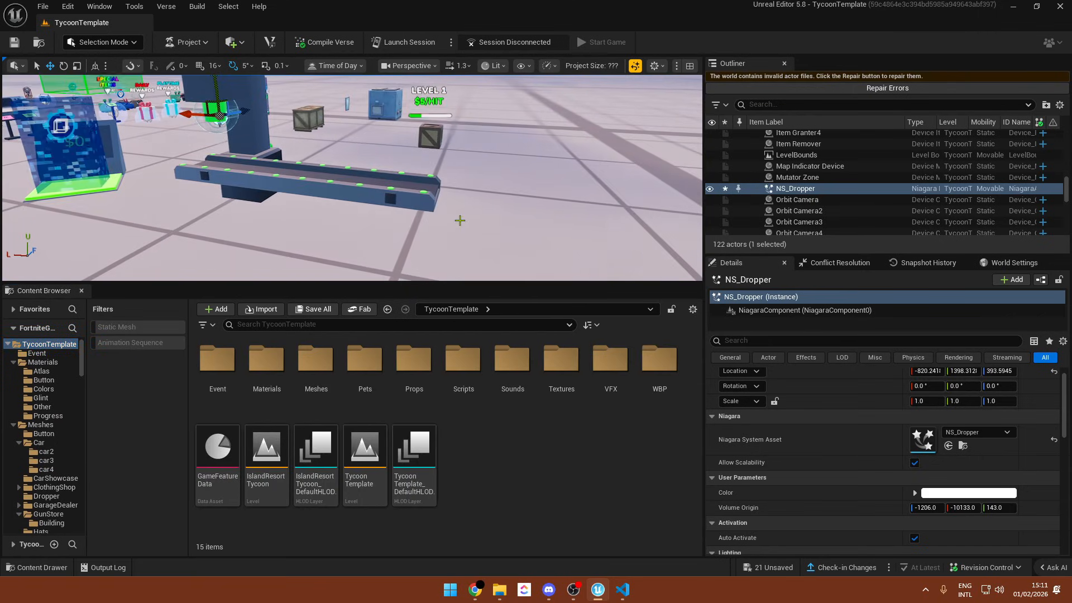
pyautogui.moveTo(474, 225); pyautogui.dragTo(547, 224, button='right')
# - Add a basic cube shape to the level near the end of the conveyor belt
pyautogui.click(187, 42)
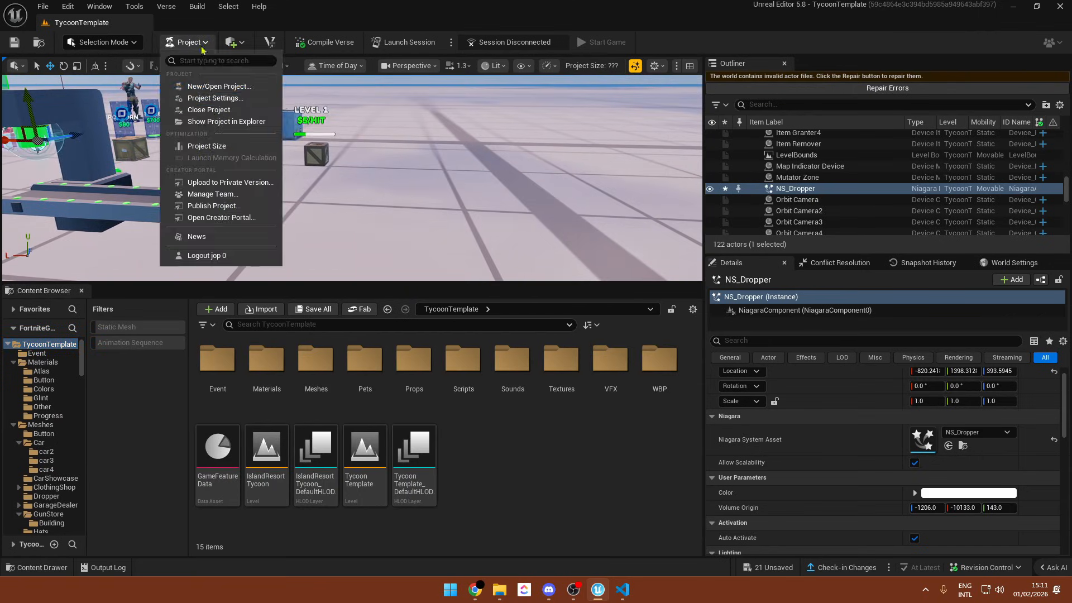
pyautogui.click(229, 42)
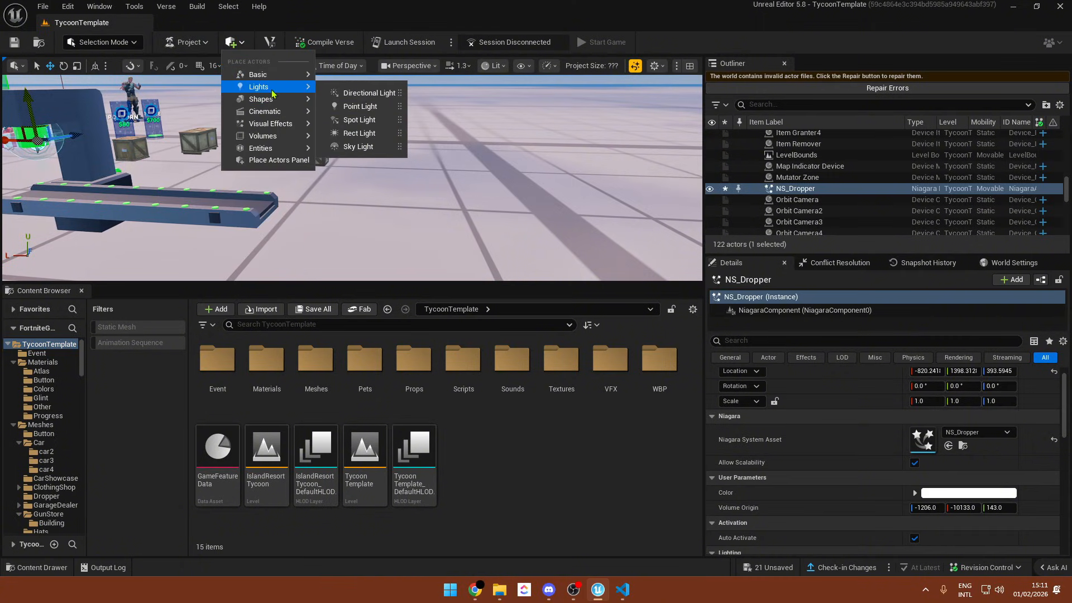
pyautogui.moveTo(268, 103)
pyautogui.click(368, 103)
pyautogui.moveTo(374, 129); pyautogui.dragTo(374, 171, button='right')
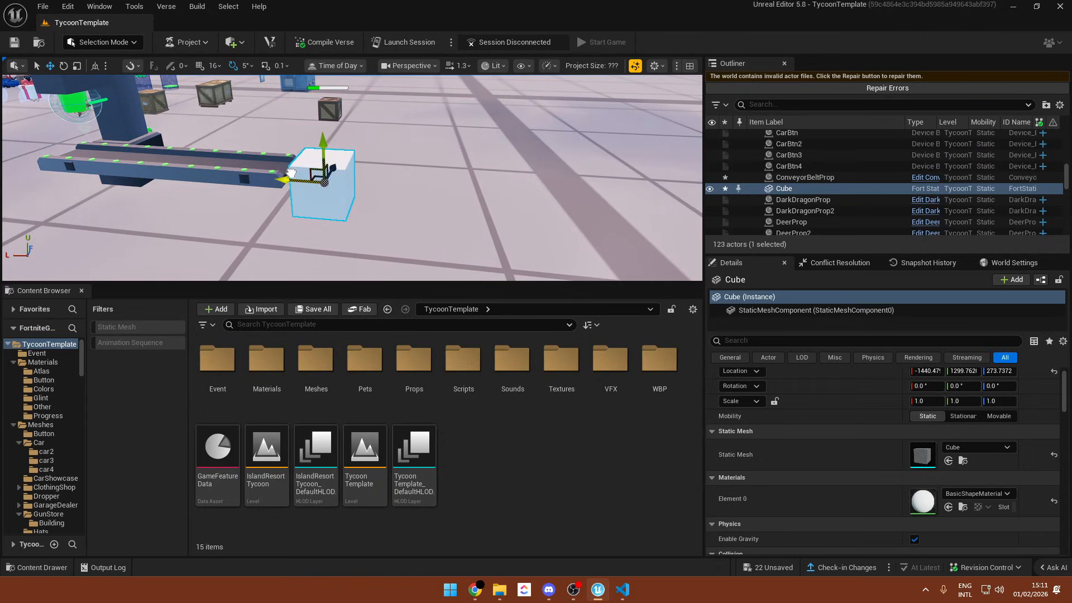
# - Move the cube against the conveyor's end and enlarge it uniformly to a scale of about 1.4
pyautogui.moveTo(318, 183); pyautogui.dragTo(319, 187)
pyautogui.moveTo(330, 226)
pyautogui.mouseDown(button='right')
pyautogui.moveTo(296, 215)
pyautogui.moveTo(268, 223)
pyautogui.moveTo(296, 212)
pyautogui.moveTo(330, 226)
pyautogui.mouseUp(button='right')
pyautogui.moveTo(330, 226); pyautogui.dragTo(434, 211)
pyautogui.moveTo(433, 211); pyautogui.dragTo(508, 195, button='right')
pyautogui.moveTo(413, 200); pyautogui.dragTo(359, 198)
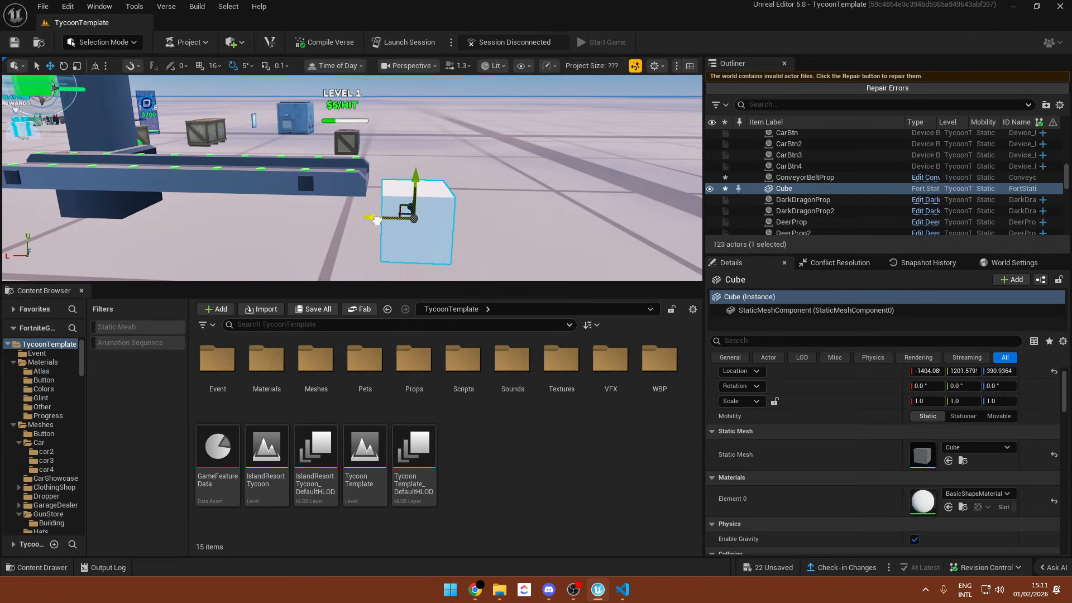
pyautogui.moveTo(413, 222); pyautogui.dragTo(416, 197)
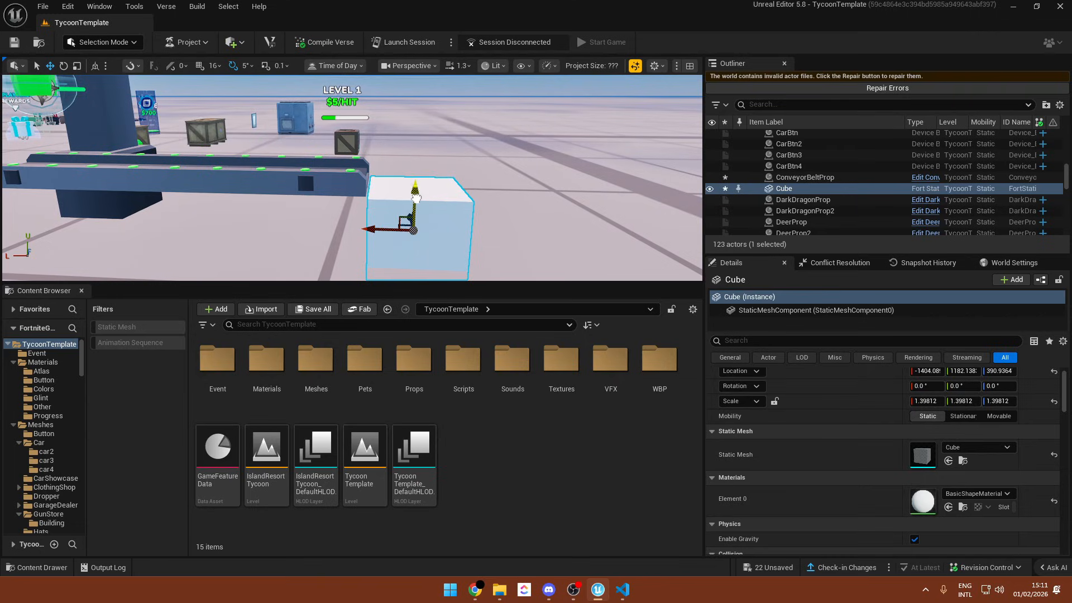
# - Search the materials for gray and assign an MI_Simple_Gray05 material to the cube
pyautogui.click(974, 494)
pyautogui.write('grat')
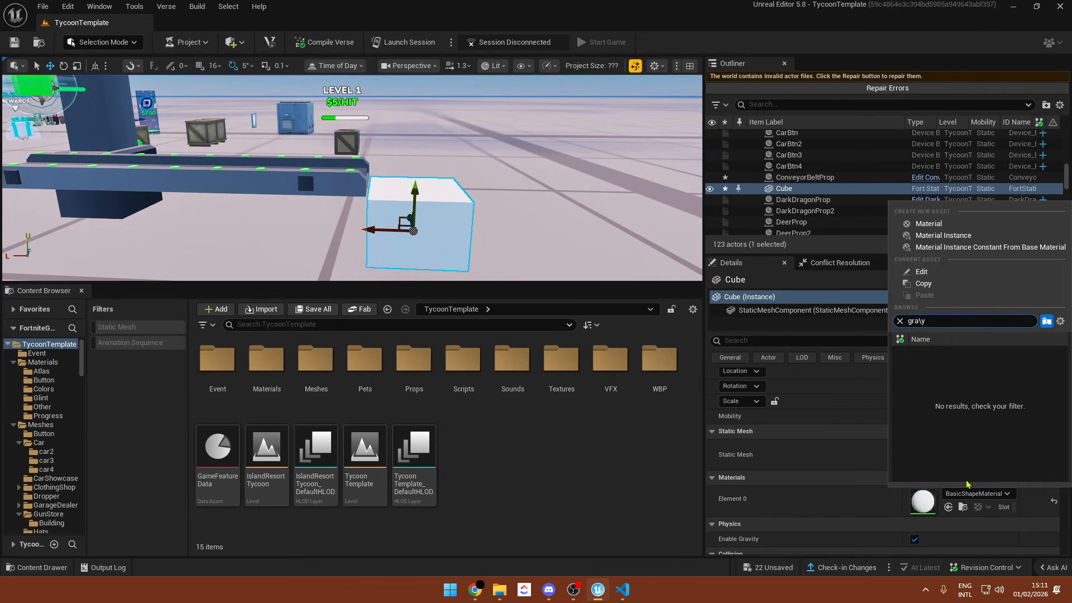
pyautogui.scroll(-5, 964, 457)
pyautogui.scroll(4, 983, 431)
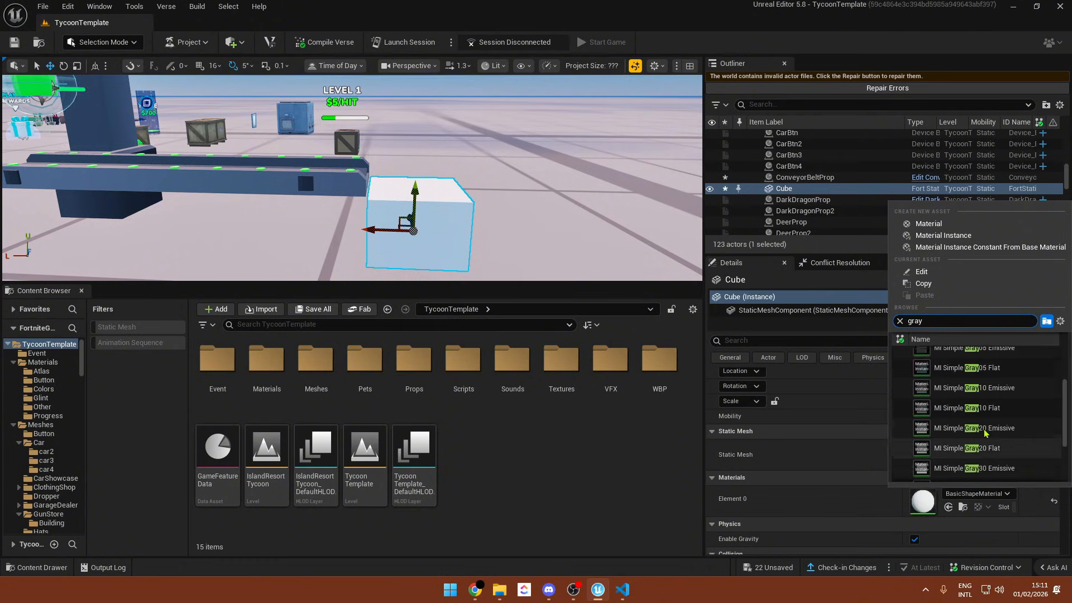
pyautogui.click(993, 439)
pyautogui.moveTo(471, 186); pyautogui.dragTo(438, 220, button='right')
pyautogui.press('w')
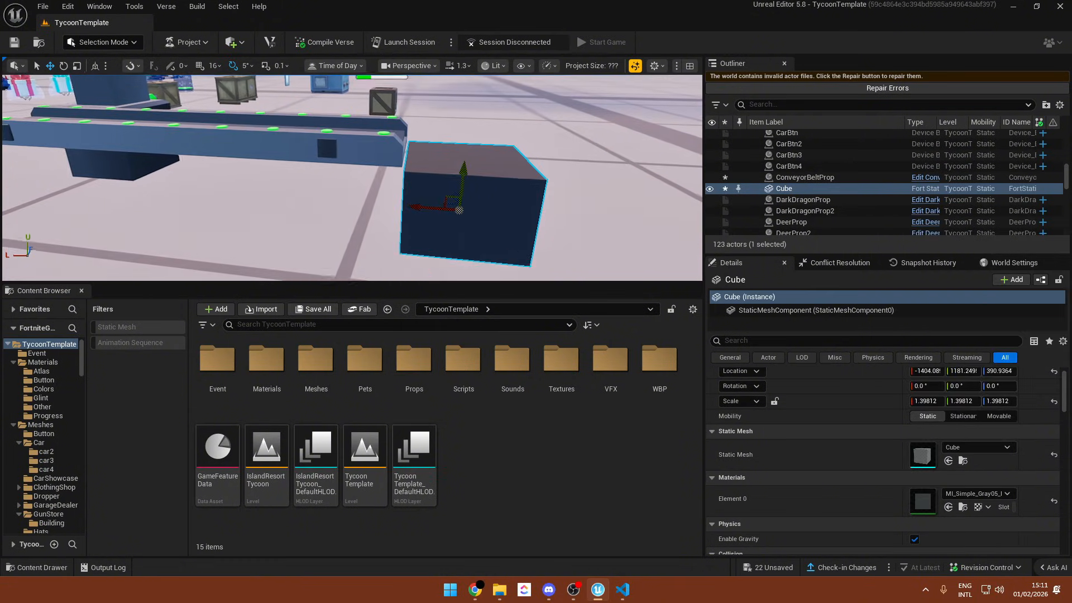
# - Duplicate the gray cube as a slightly raised copy scaled to about 1.32, and give it the M_Pad_Green material
pyautogui.keyDown('alt'); pyautogui.moveTo(470, 186); pyautogui.dragTo(452, 202); pyautogui.keyUp('alt')
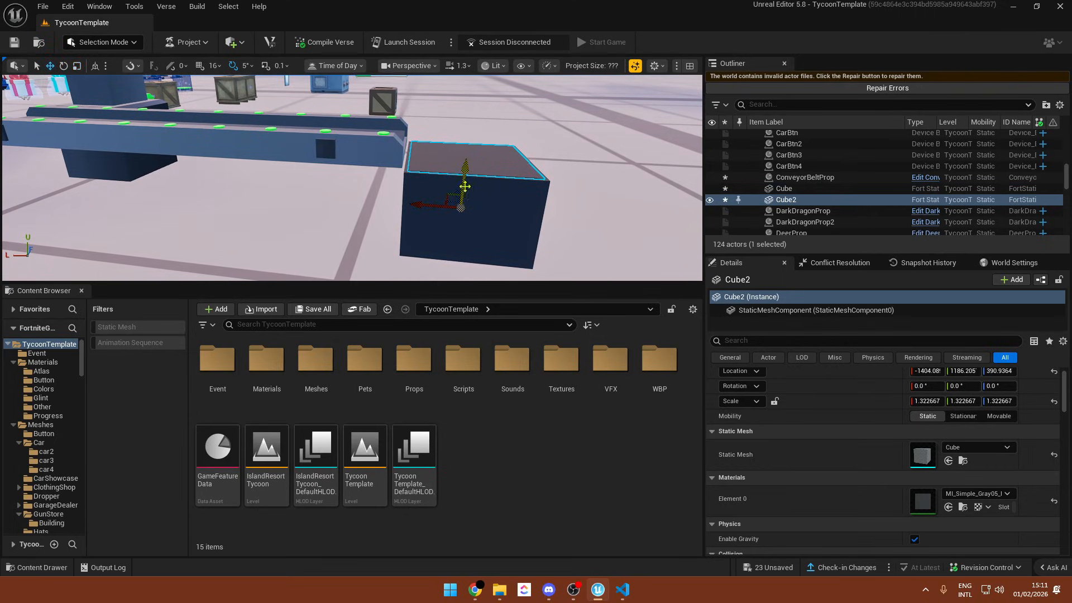
pyautogui.click(977, 496)
pyautogui.write('greenb')
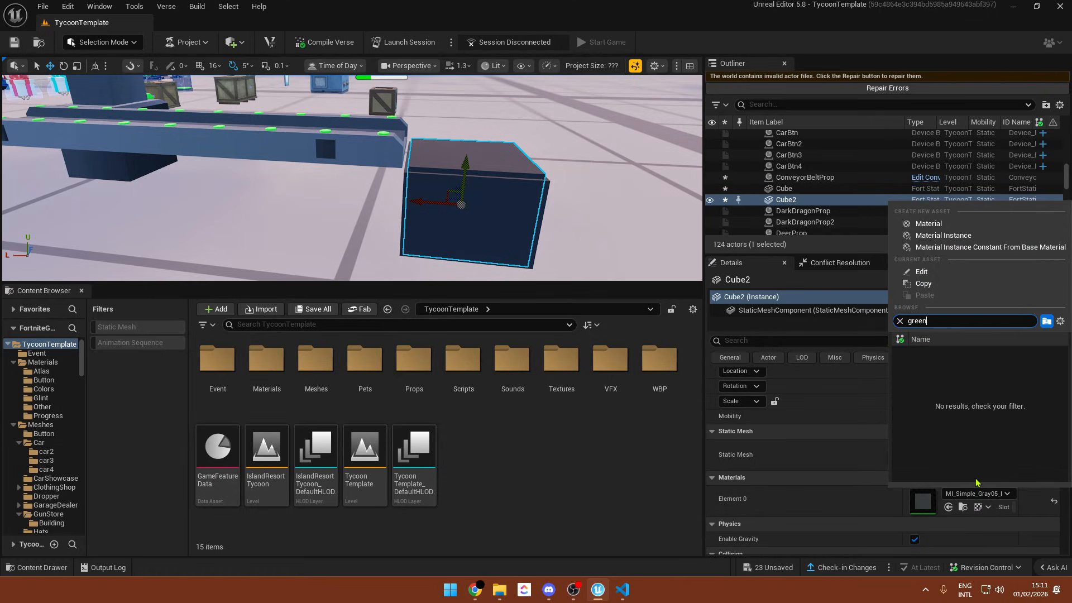
pyautogui.click(960, 399)
pyautogui.press('f')
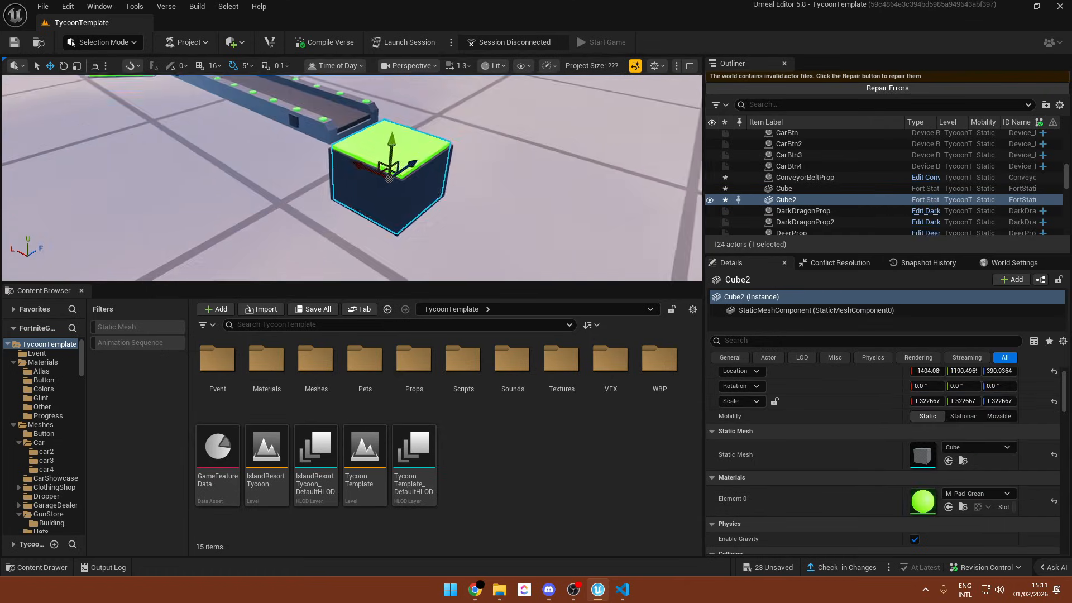
# - Shift the green cube slightly sideways to about -1399.8 on its first location axis, seating it within the gray cube
pyautogui.click(485, 180)
pyautogui.moveTo(486, 179); pyautogui.dragTo(446, 220, button='right')
pyautogui.click(486, 179)
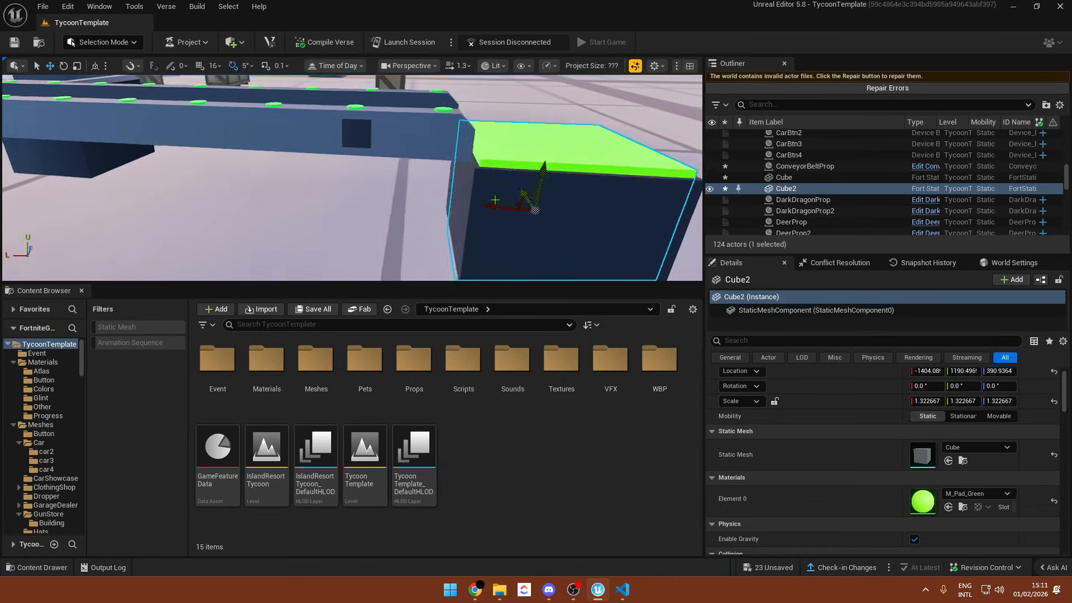
pyautogui.keyDown('shift'); pyautogui.click(538, 193); pyautogui.keyUp('shift')
pyautogui.moveTo(519, 209); pyautogui.dragTo(530, 215)
pyautogui.moveTo(529, 217); pyautogui.dragTo(609, 209, button='right')
pyautogui.click(474, 184)
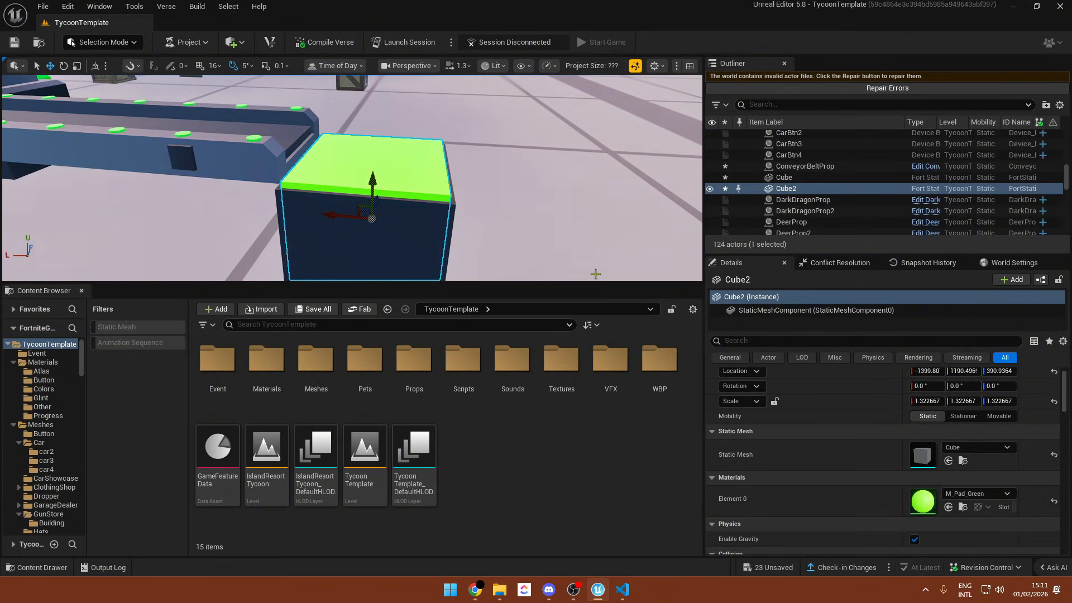
# - Copy the green cube's location into the Volume Origin user parameter of NS_Dropper, using 390.9364, 1399.807 and 1190.496
pyautogui.scroll(1, 886, 407)
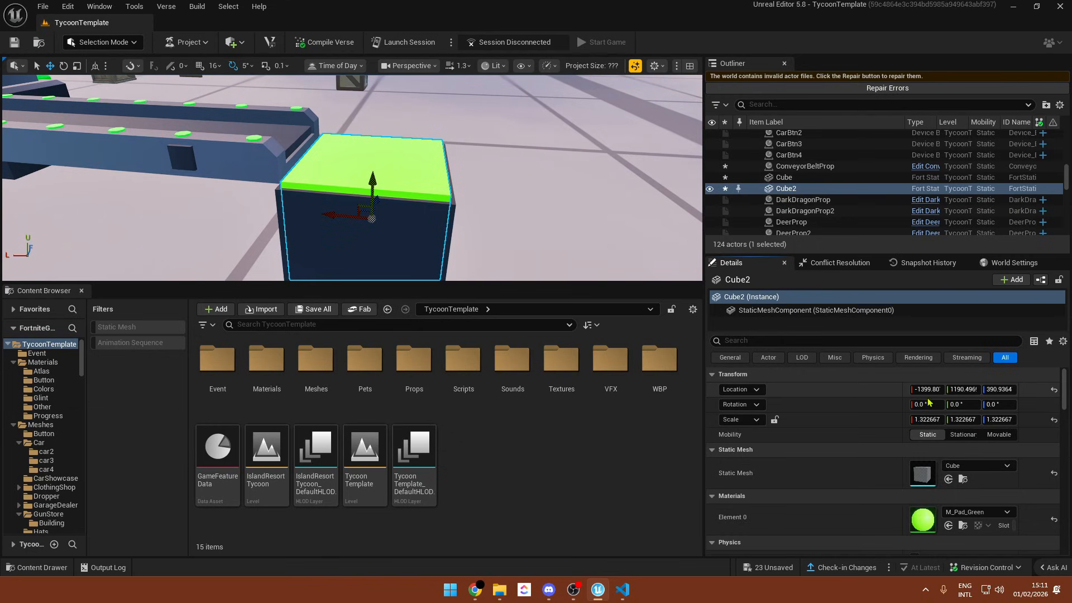
pyautogui.moveTo(543, 230); pyautogui.dragTo(346, 170, button='right')
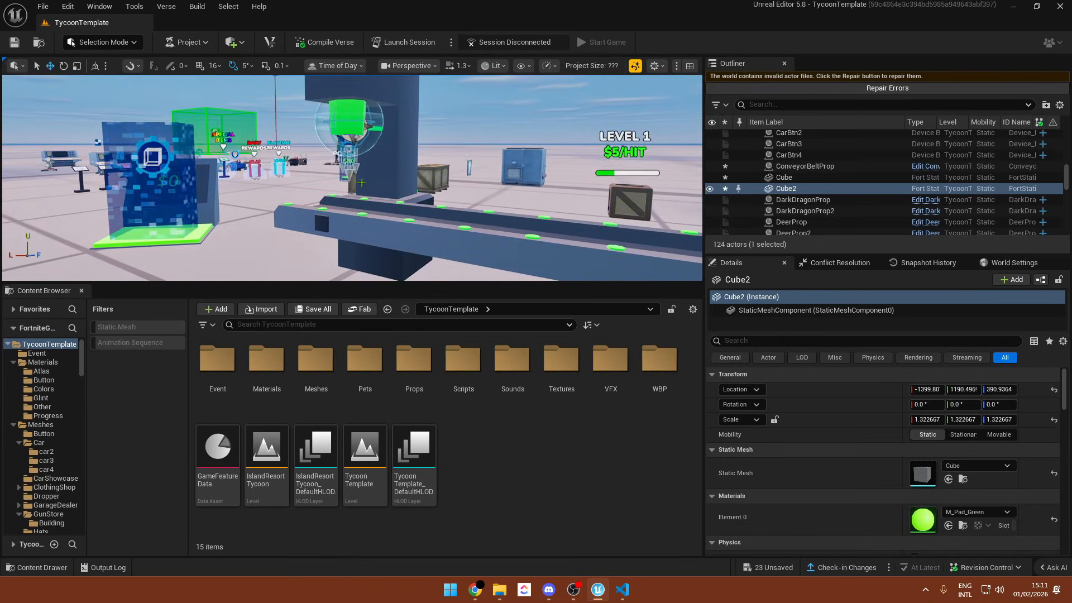
pyautogui.doubleClick(610, 360)
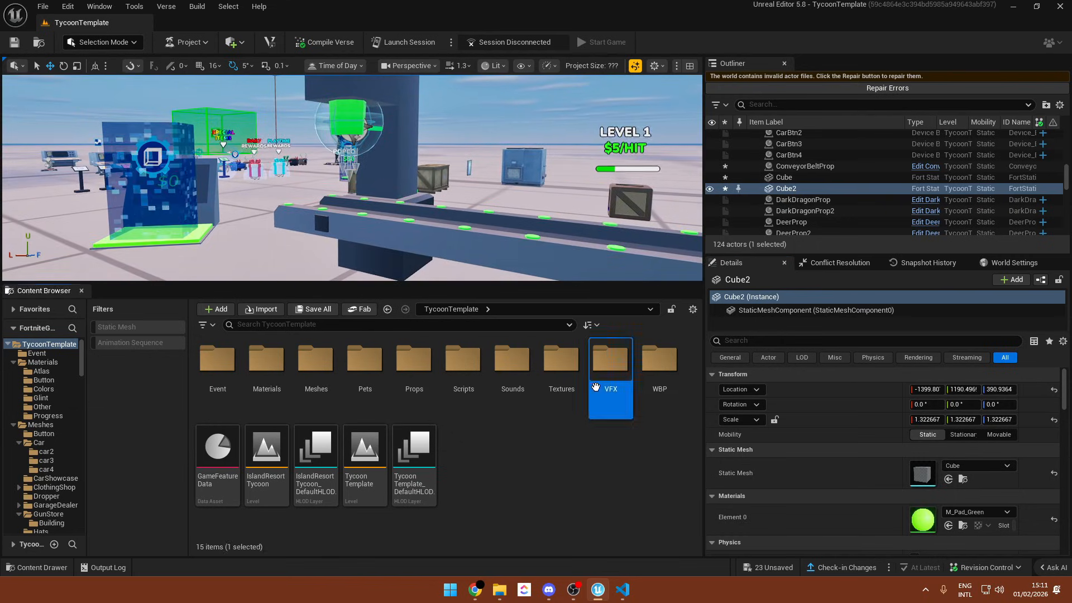
pyautogui.doubleClick(267, 360)
pyautogui.doubleClick(217, 360)
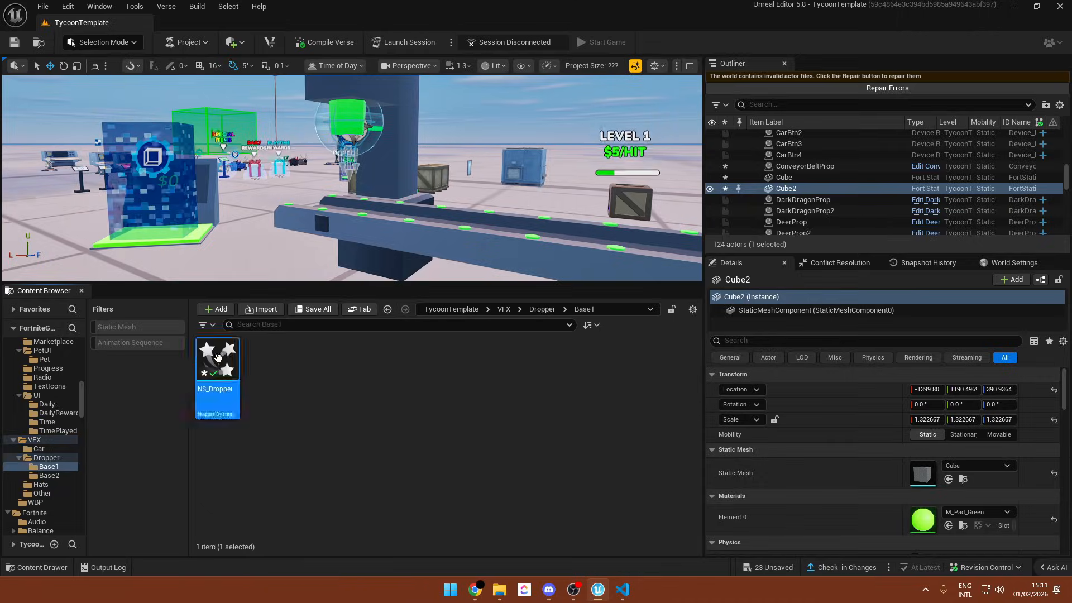
pyautogui.doubleClick(217, 360)
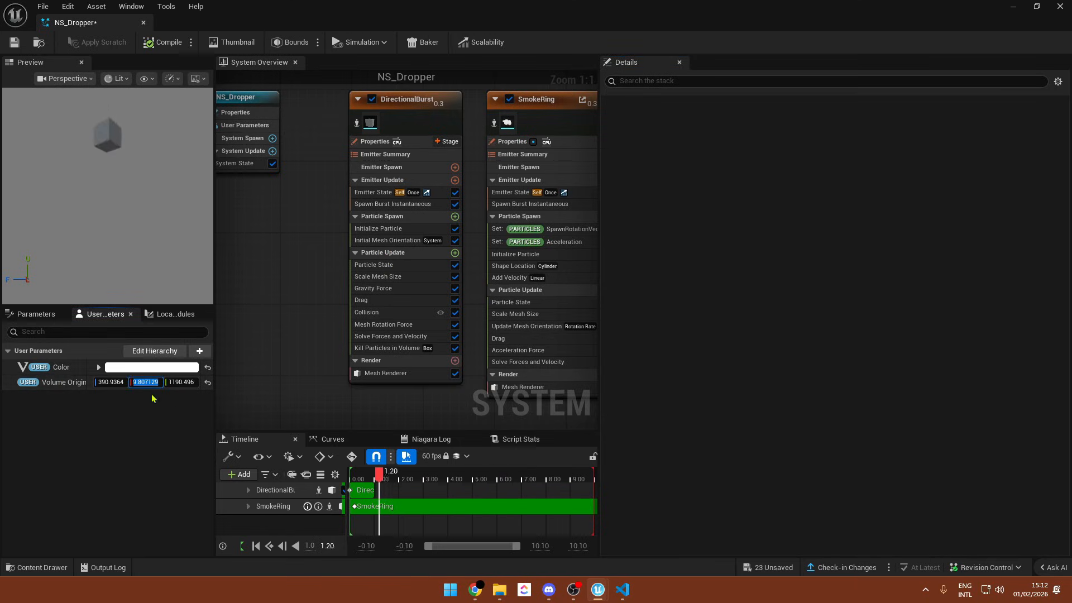
pyautogui.write('-1399.80')
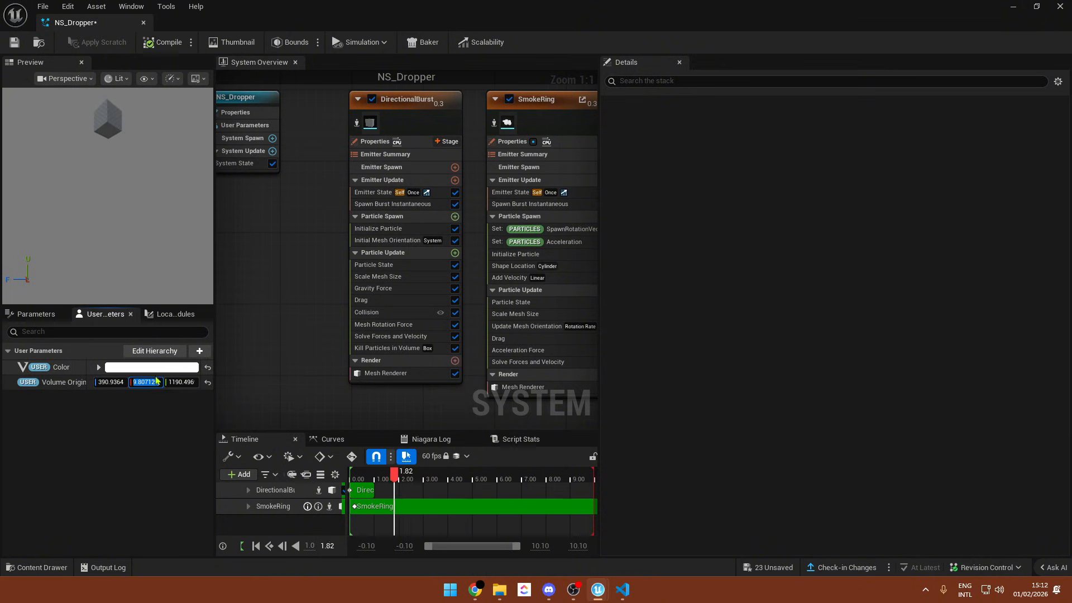
# - Open the DirectionalBurst emitter's Collision and Kill Particles in Volume modules and review the kill shape, box size and volume origin settings
pyautogui.hotkey('alt', 'Tab')
pyautogui.moveTo(352, 178); pyautogui.dragTo(502, 167, button='right')
pyautogui.moveTo(366, 199); pyautogui.dragTo(357, 173, button='right')
pyautogui.doubleClick(215, 359)
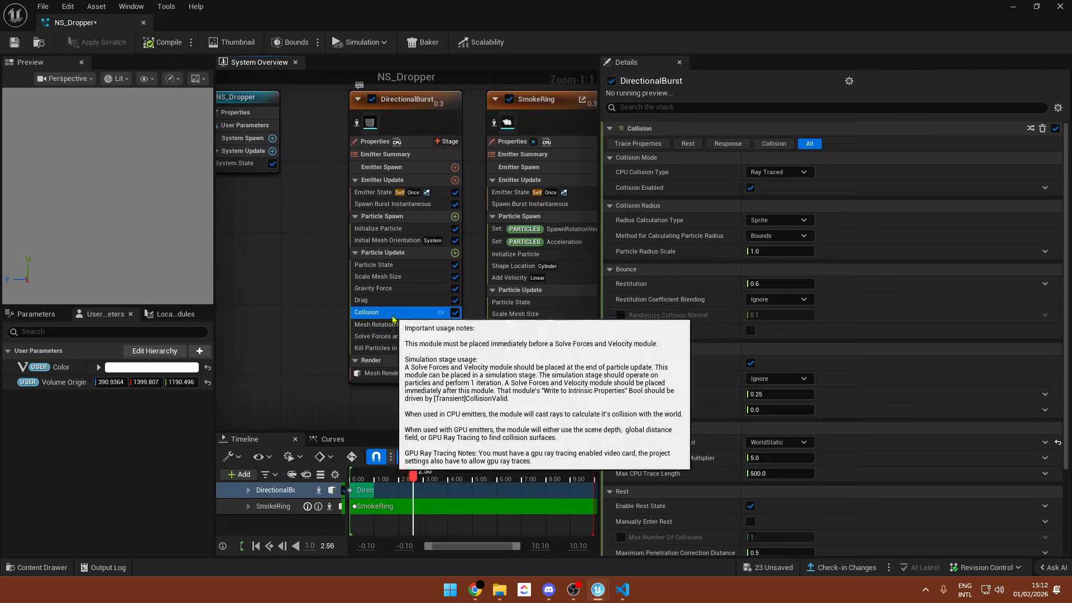
pyautogui.click(368, 348)
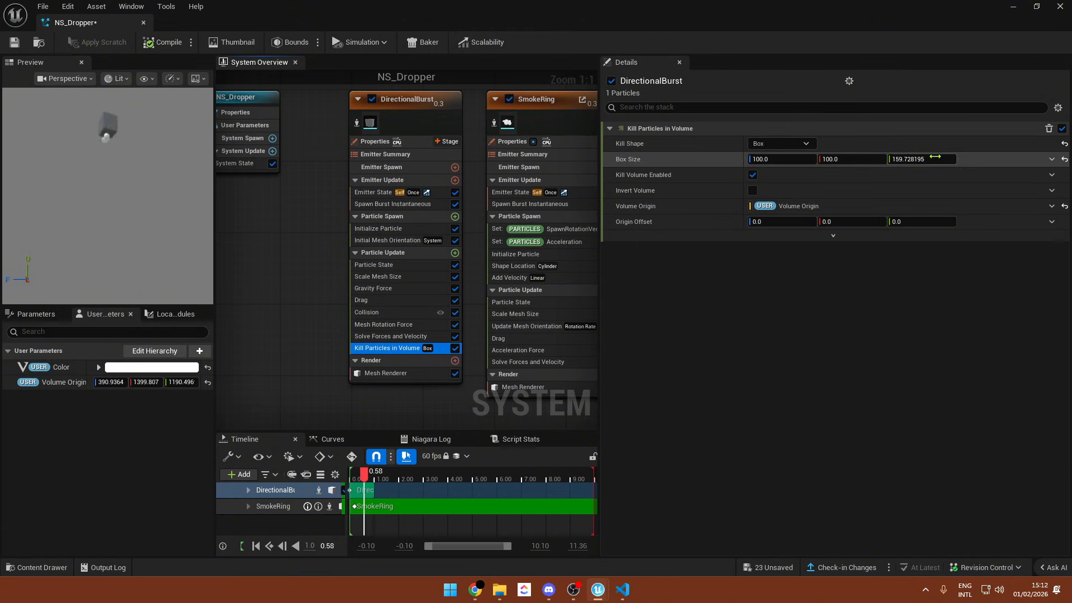
pyautogui.click(1013, 6)
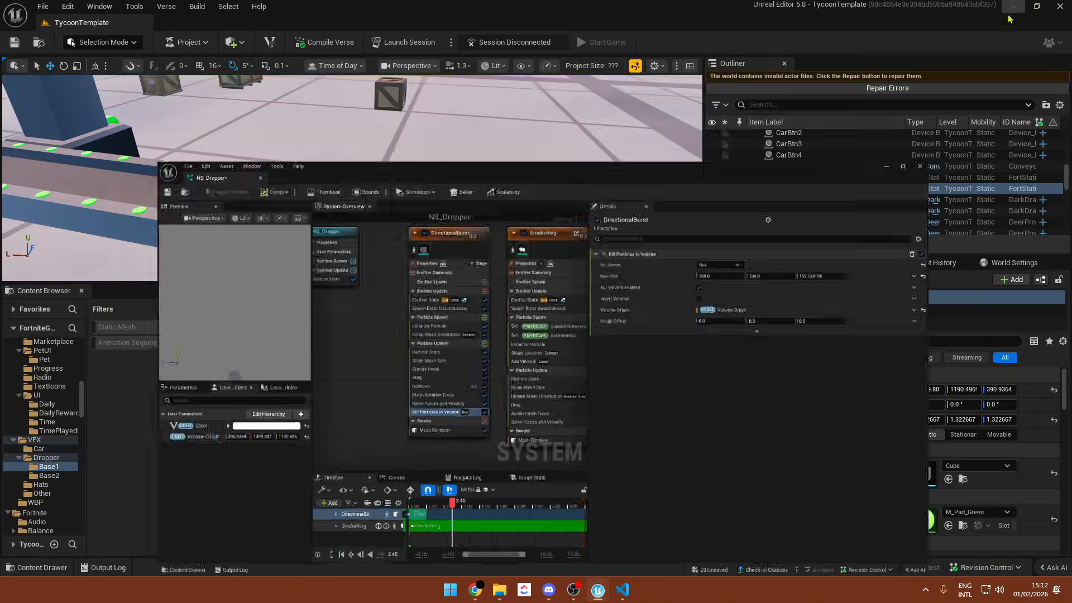
# - Return to the level and select the VFX Spawner3 device at the dropper's outlet above the conveyor
pyautogui.press('s')
pyautogui.moveTo(501, 212); pyautogui.dragTo(620, 206, button='right')
pyautogui.press('a')
pyautogui.press('d')
pyautogui.press('w')
pyautogui.click(552, 184)
pyautogui.click(540, 197)
pyautogui.press('w')
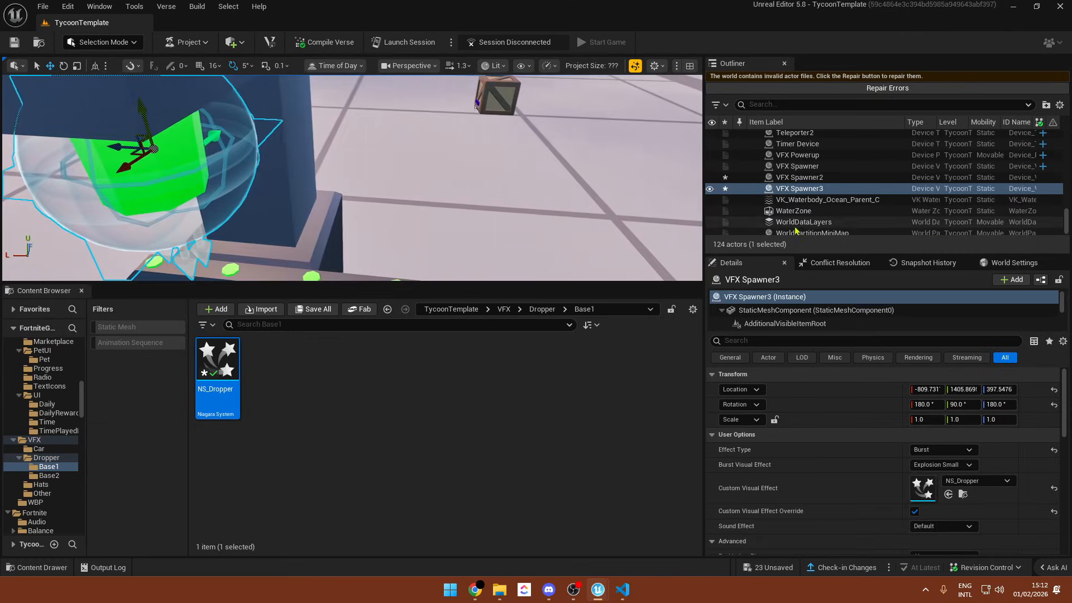
pyautogui.scroll(3, 876, 208)
pyautogui.scroll(-3, 863, 205)
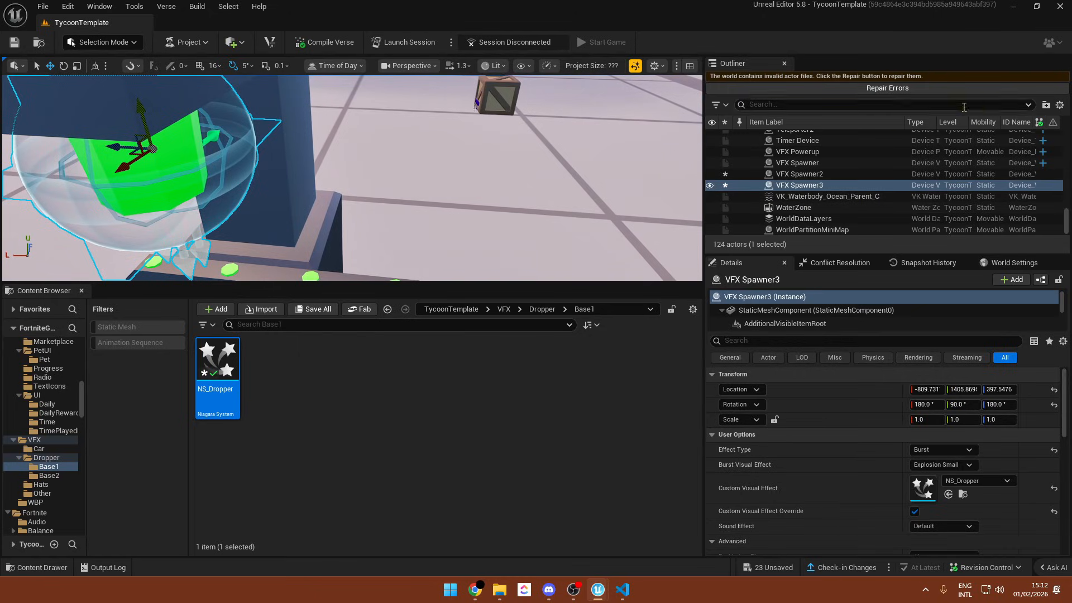
# - Filter the Outliner with "dr", select the NS_Dropper actor and turn off its Allow Scalability option
pyautogui.click(866, 101)
pyautogui.write('dr')
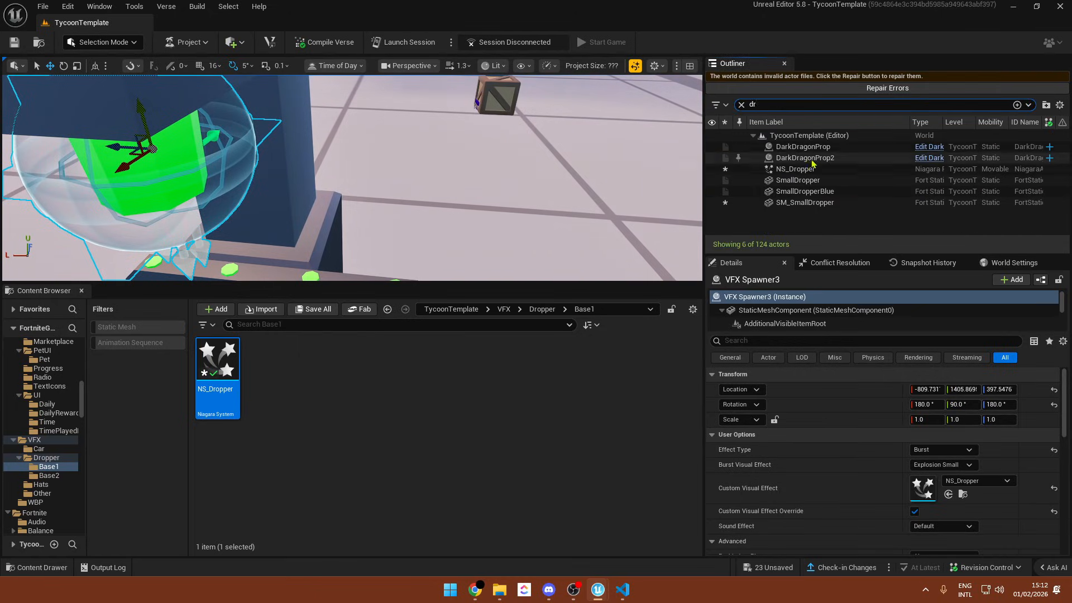
pyautogui.click(800, 171)
pyautogui.click(914, 480)
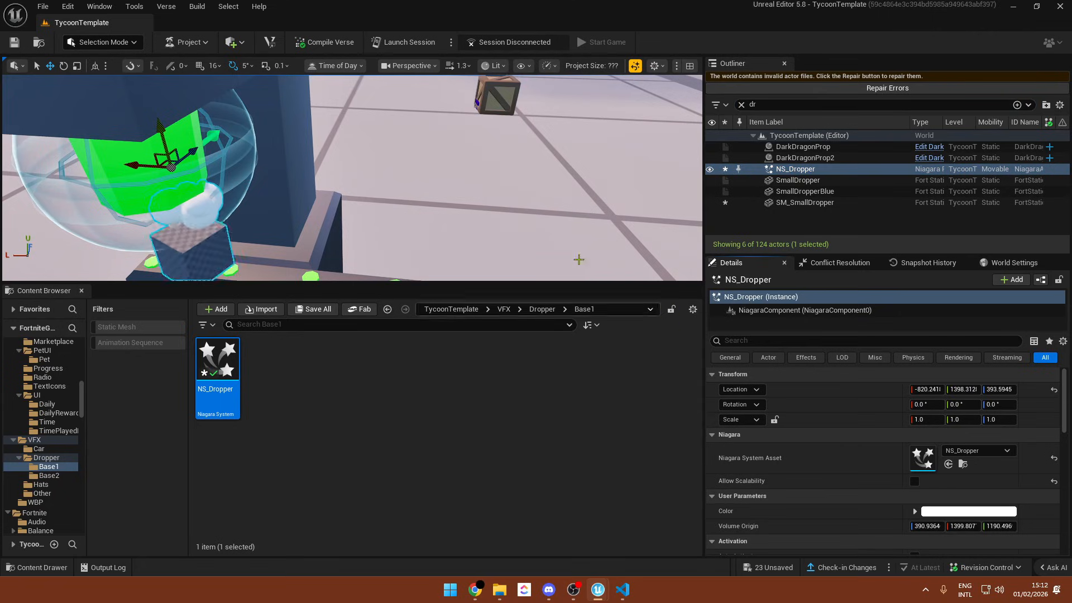
# - Duplicate the NS_Dropper actor a short way along the conveyor and delete both the original and the copy
pyautogui.press('f')
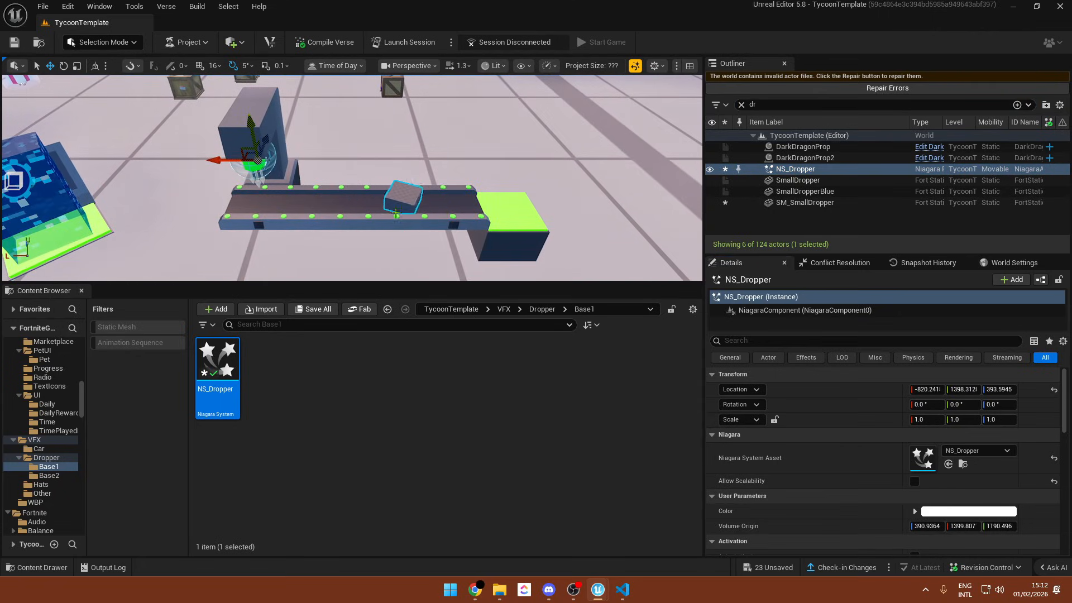
pyautogui.keyDown('alt'); pyautogui.moveTo(219, 166); pyautogui.dragTo(296, 156); pyautogui.keyUp('alt')
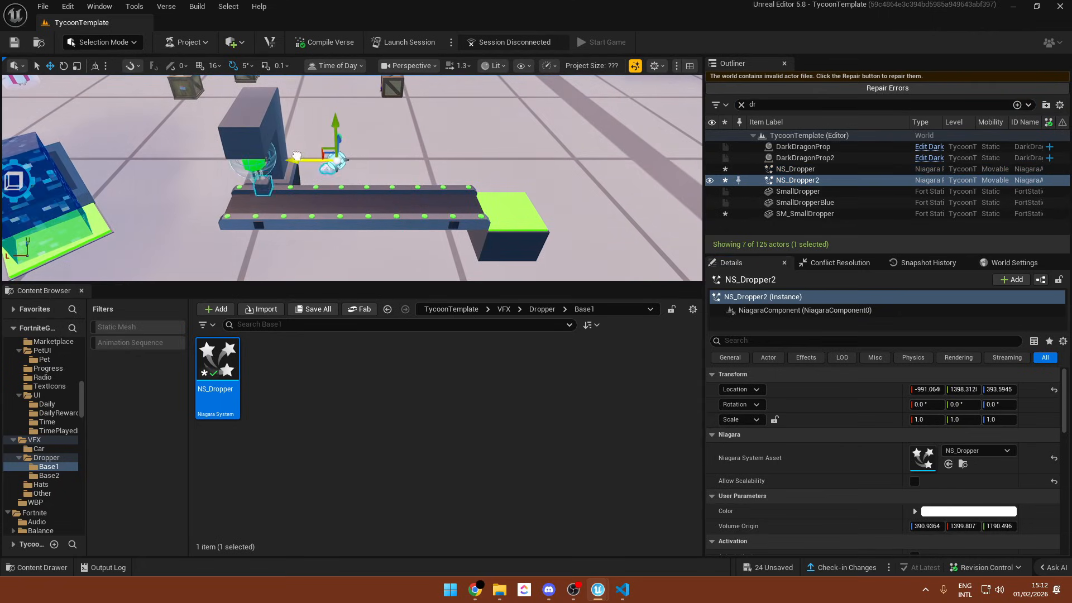
pyautogui.keyDown('ctrl'); pyautogui.click(809, 168); pyautogui.keyUp('ctrl')
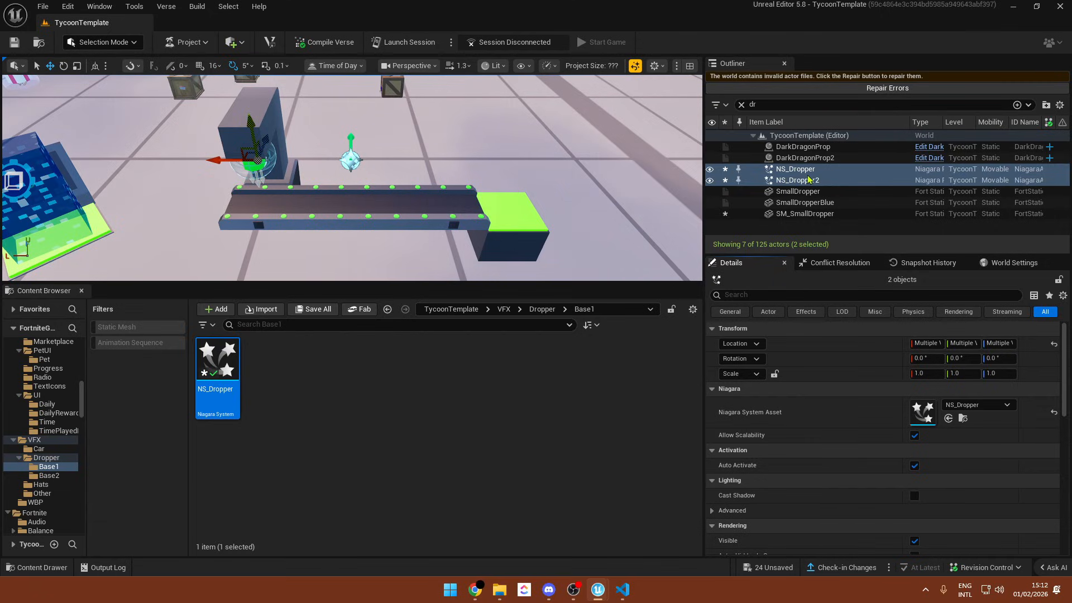
pyautogui.press('Delete')
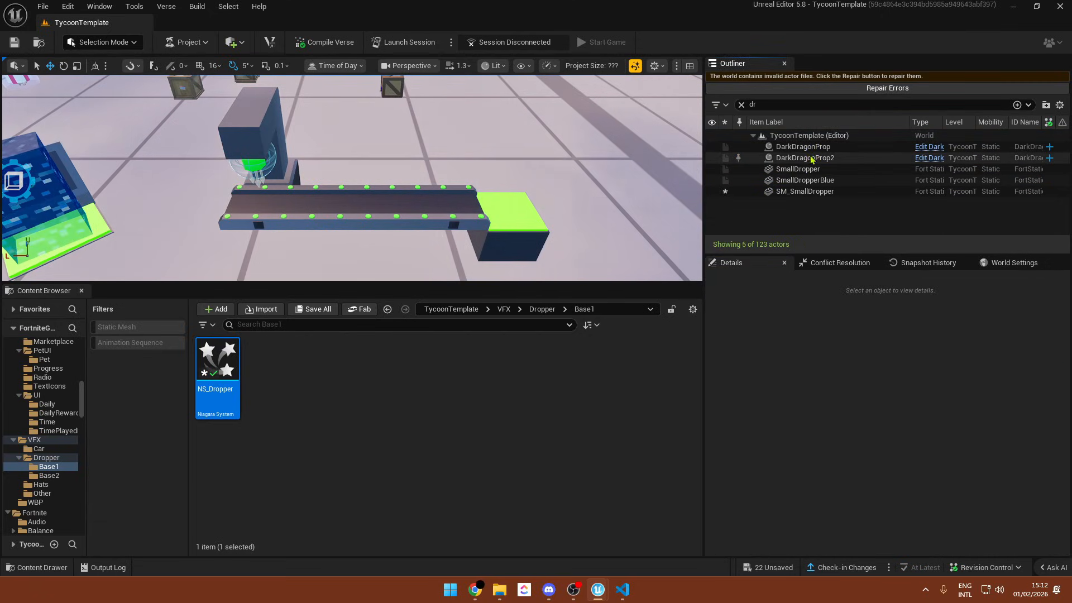
# - Select the Scripts-Data-base data device and review its purchase, teleporter, VFX, pet and mutator references
pyautogui.moveTo(484, 187); pyautogui.dragTo(302, 138, button='right')
pyautogui.press('w')
pyautogui.click(315, 234)
pyautogui.scroll(-7, 847, 483)
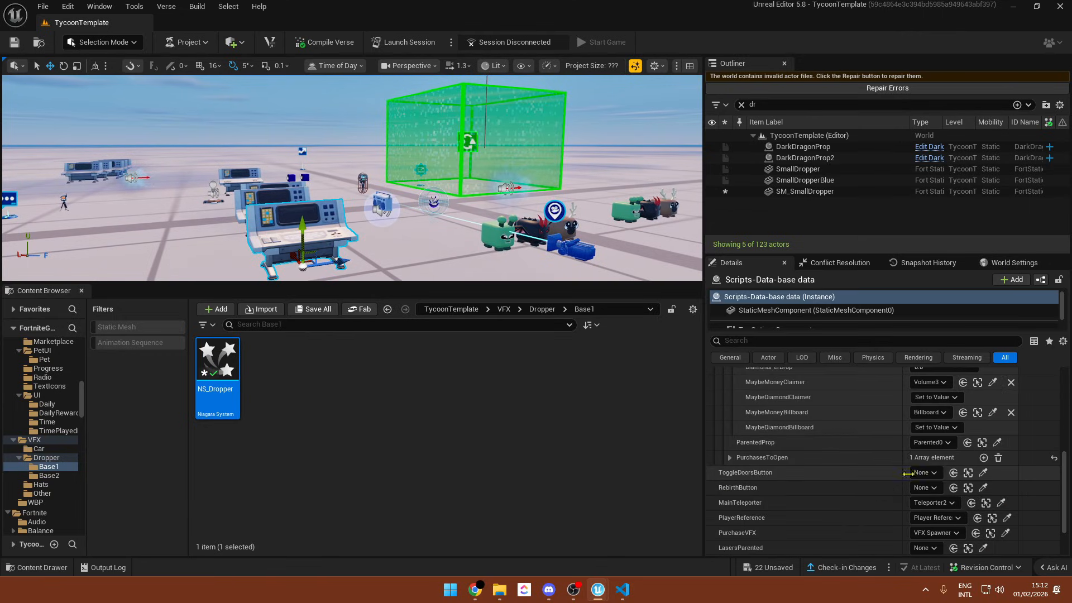
pyautogui.scroll(-3, 882, 474)
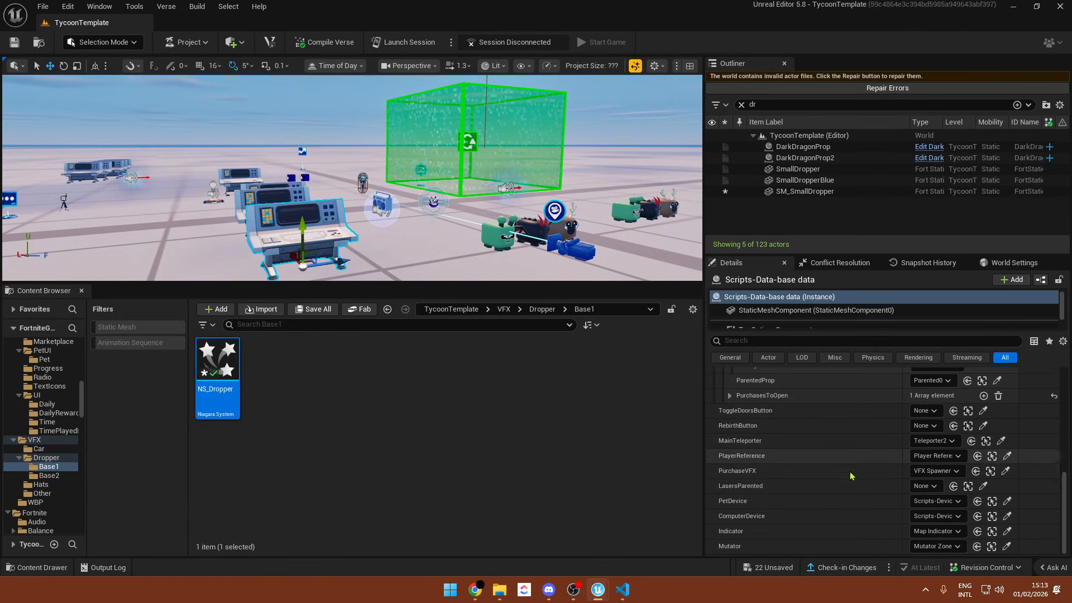
pyautogui.moveTo(425, 235); pyautogui.dragTo(477, 266, button='right')
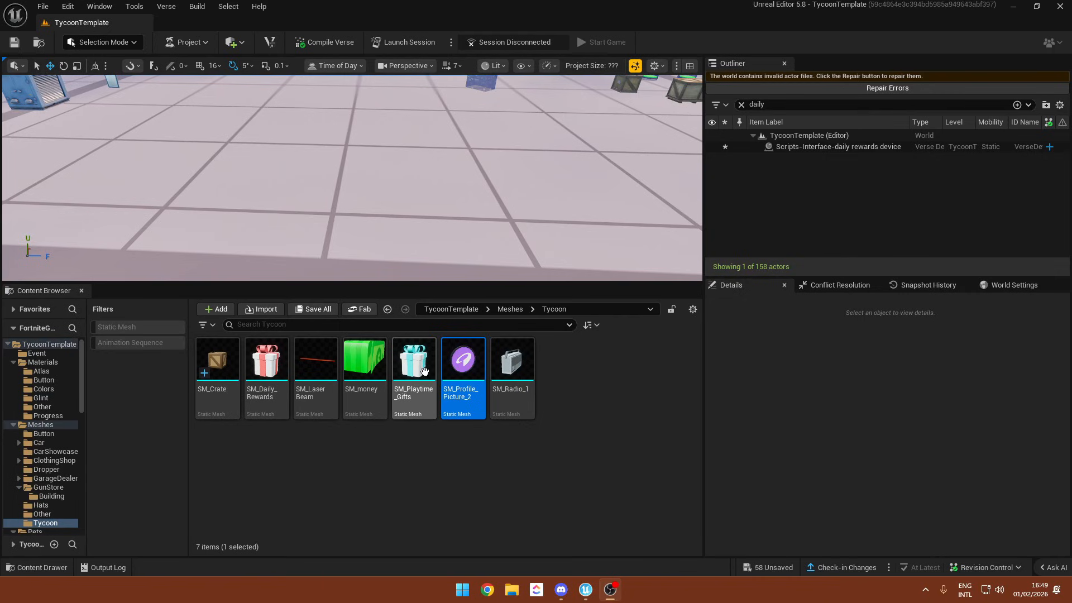
# - Place the SM_Profile_Picture_2 mesh in the level and raise it above the floor
pyautogui.moveTo(463, 360); pyautogui.dragTo(327, 195)
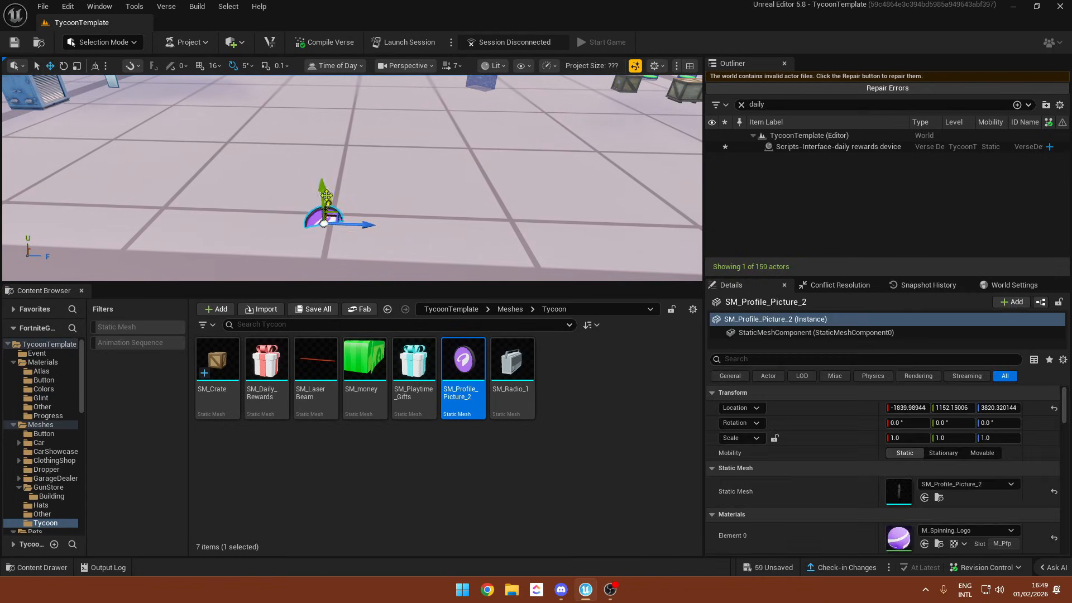
pyautogui.moveTo(320, 132); pyautogui.dragTo(320, 122)
pyautogui.press('w')
pyautogui.moveTo(321, 121); pyautogui.dragTo(469, 98, button='right')
# - Open the disc's M_Spinning_Logo material, inspect the logo texture used by its Texture Sample node, and close the material
pyautogui.scroll(-5, 380, 115)
pyautogui.scroll(-3, 949, 502)
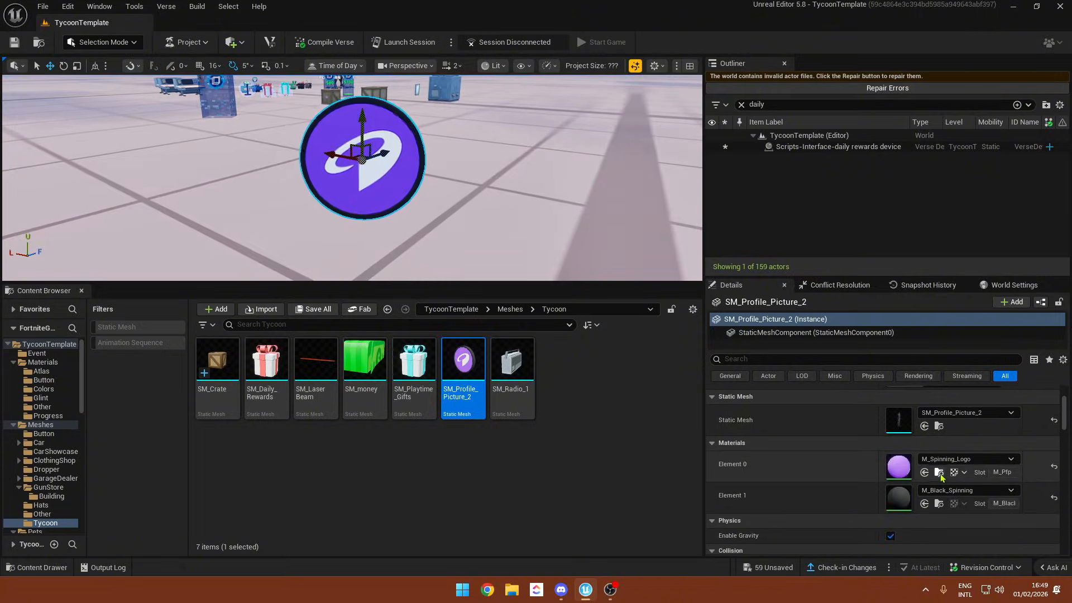
pyautogui.click(938, 472)
pyautogui.doubleClick(271, 373)
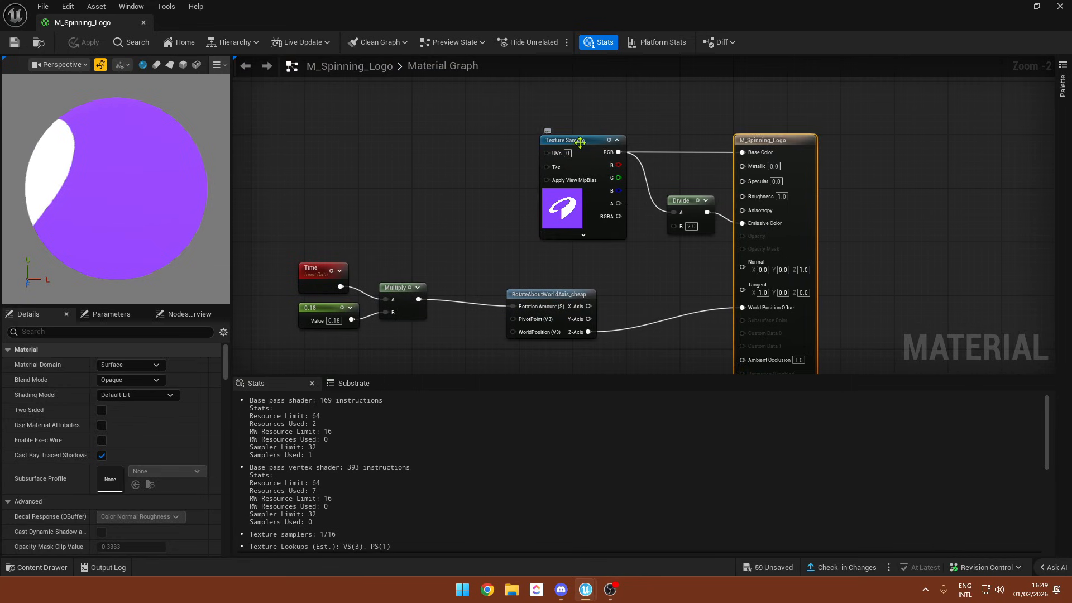
pyautogui.click(580, 143)
pyautogui.scroll(2, 602, 126)
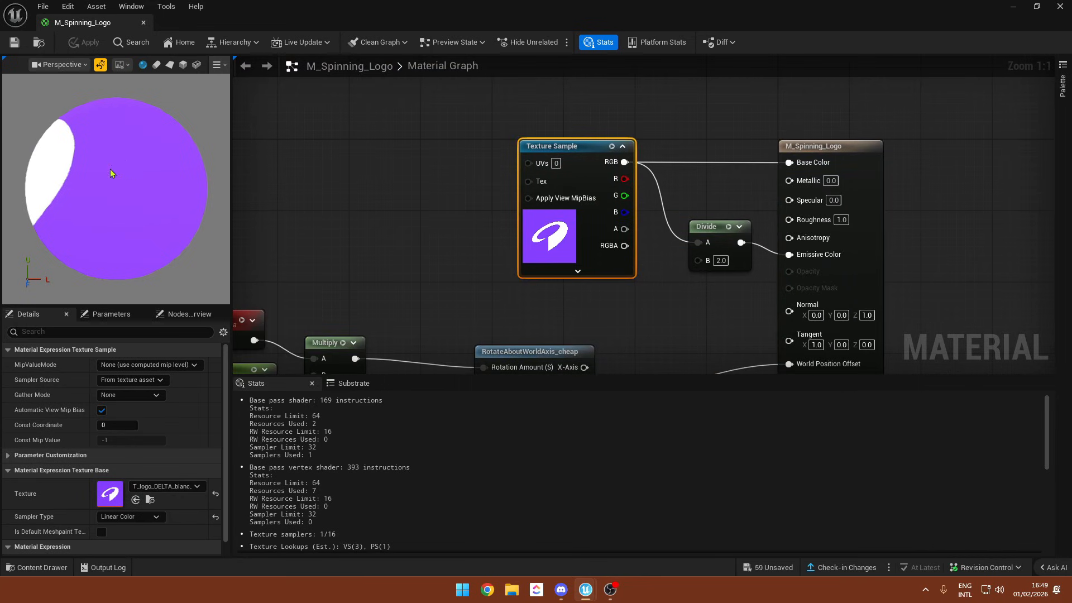
pyautogui.scroll(3, 111, 173)
pyautogui.click(1059, 6)
pyautogui.moveTo(352, 177); pyautogui.dragTo(419, 156, button='right')
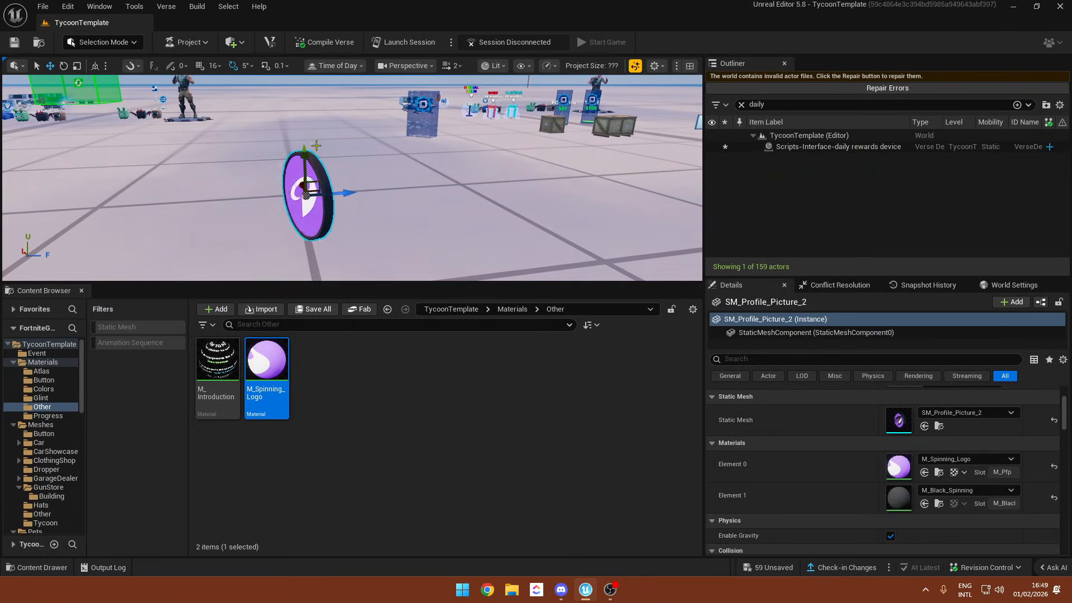
# - Search the Fortnite content for "profile" and place a Creator Profile device beside the logo disc
pyautogui.moveTo(303, 176); pyautogui.dragTo(319, 235, button='right')
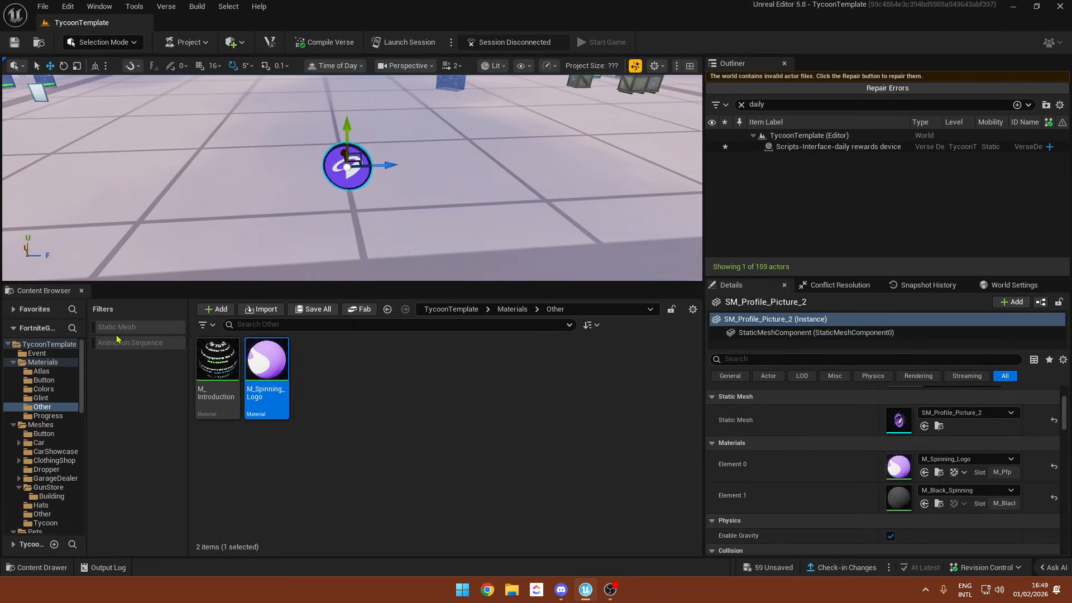
pyautogui.click(38, 354)
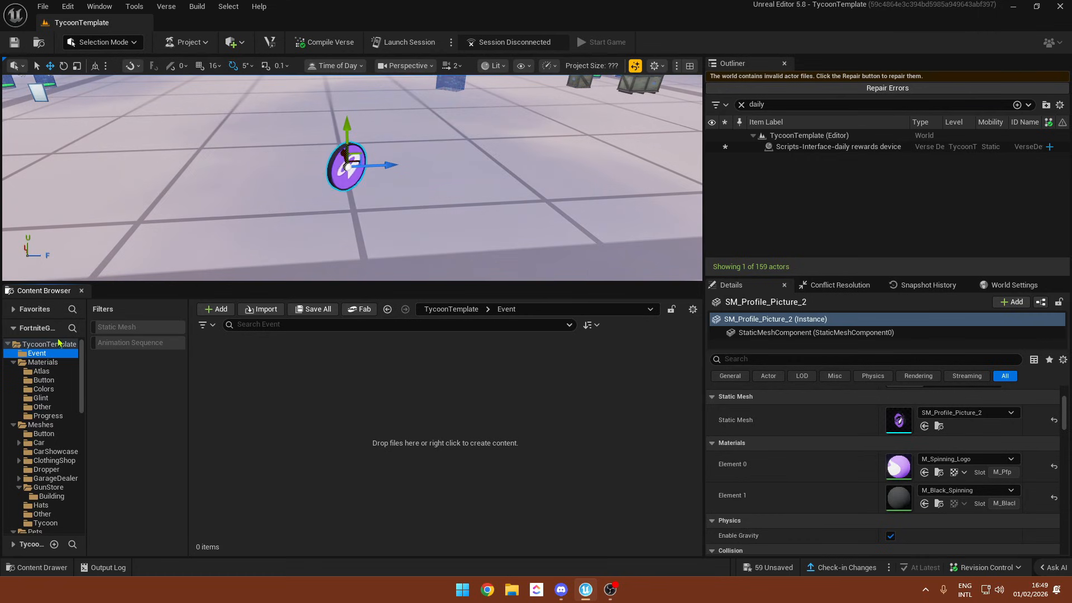
pyautogui.click(59, 344)
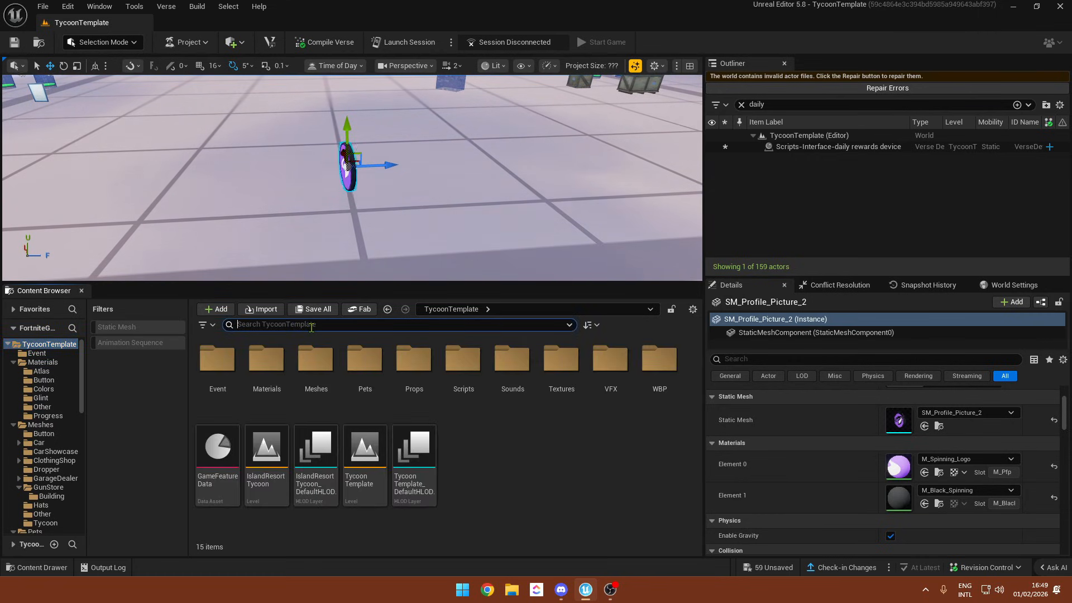
pyautogui.click(7, 344)
pyautogui.click(35, 354)
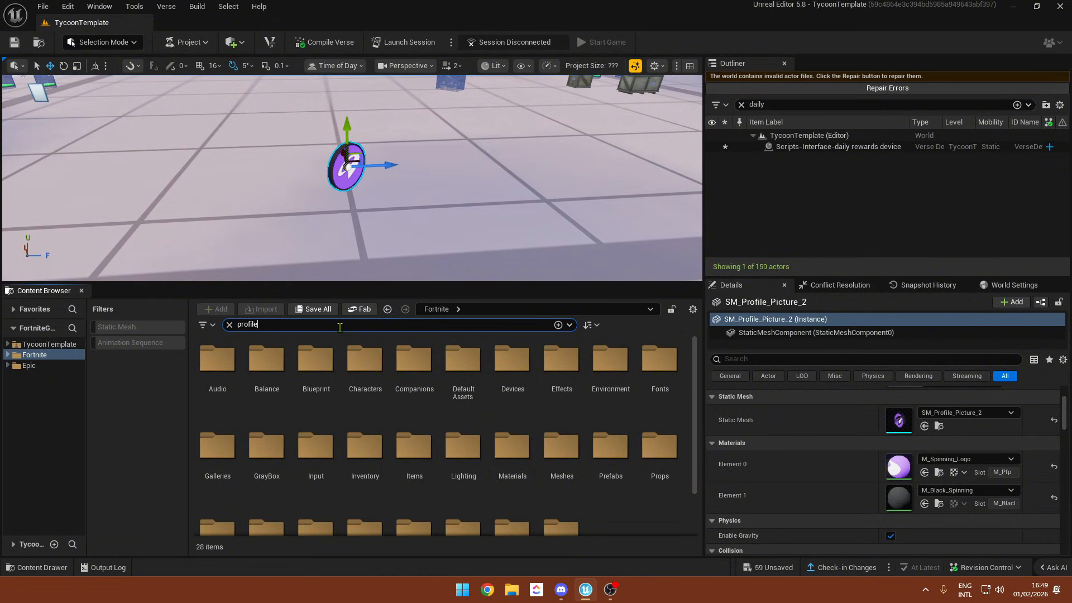
pyautogui.press('Return')
pyautogui.moveTo(218, 360); pyautogui.dragTo(360, 202)
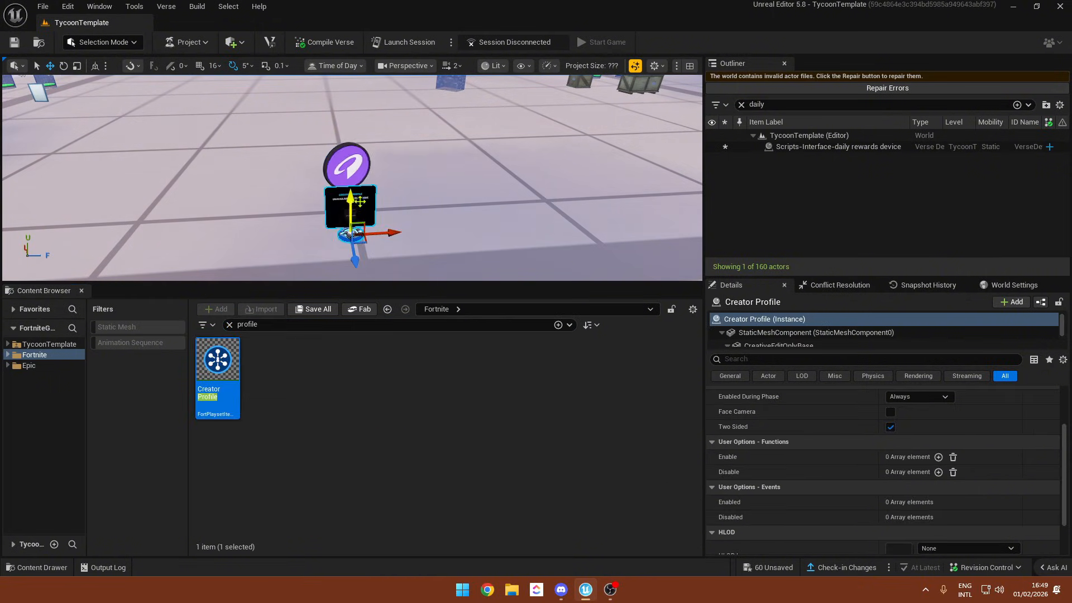
# - Enlarge the Creator Profile device and reposition it so the spinning disc sits centred over its panel
pyautogui.press('a')
pyautogui.moveTo(352, 165); pyautogui.dragTo(339, 196, button='right')
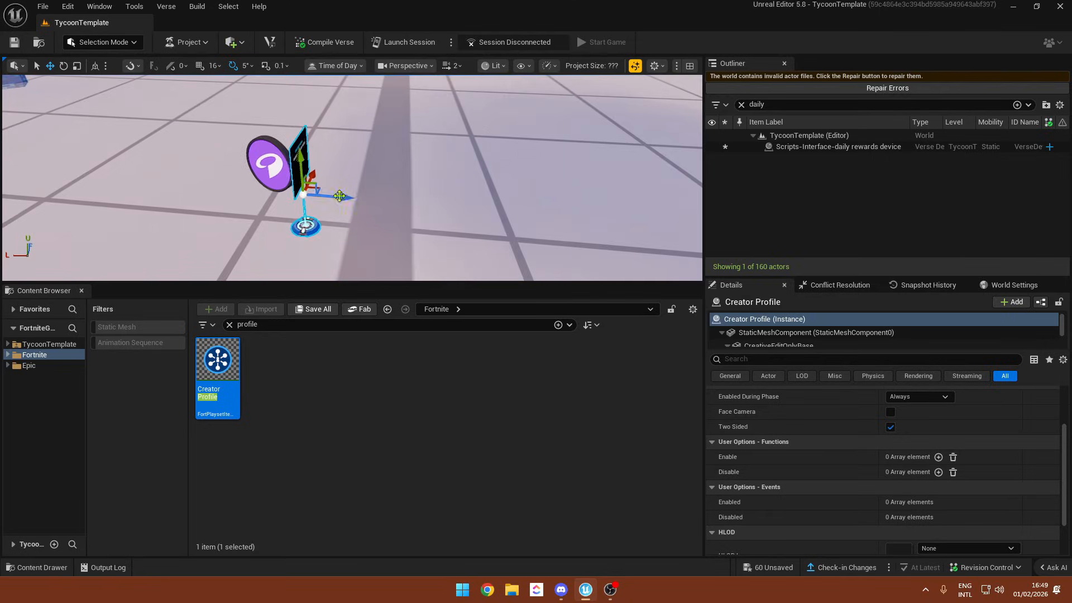
pyautogui.moveTo(309, 194); pyautogui.dragTo(324, 194)
pyautogui.press('d')
pyautogui.moveTo(324, 194); pyautogui.dragTo(268, 148, button='right')
pyautogui.press('r')
pyautogui.moveTo(218, 124); pyautogui.dragTo(259, 124)
pyautogui.moveTo(260, 125); pyautogui.dragTo(254, 107, button='right')
pyautogui.press('f')
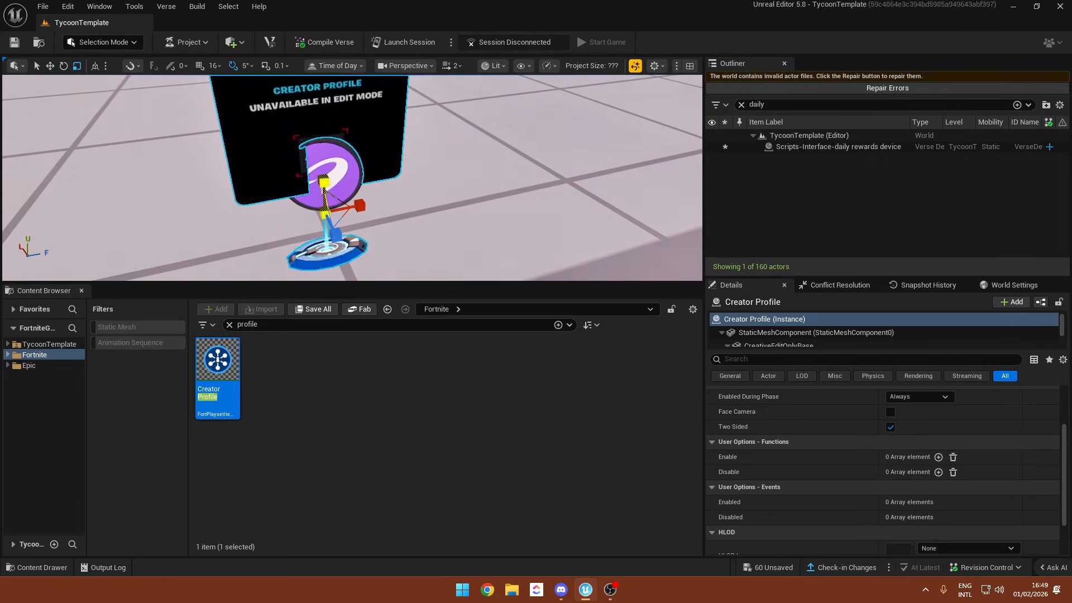
pyautogui.press('w')
pyautogui.moveTo(327, 179); pyautogui.dragTo(329, 197)
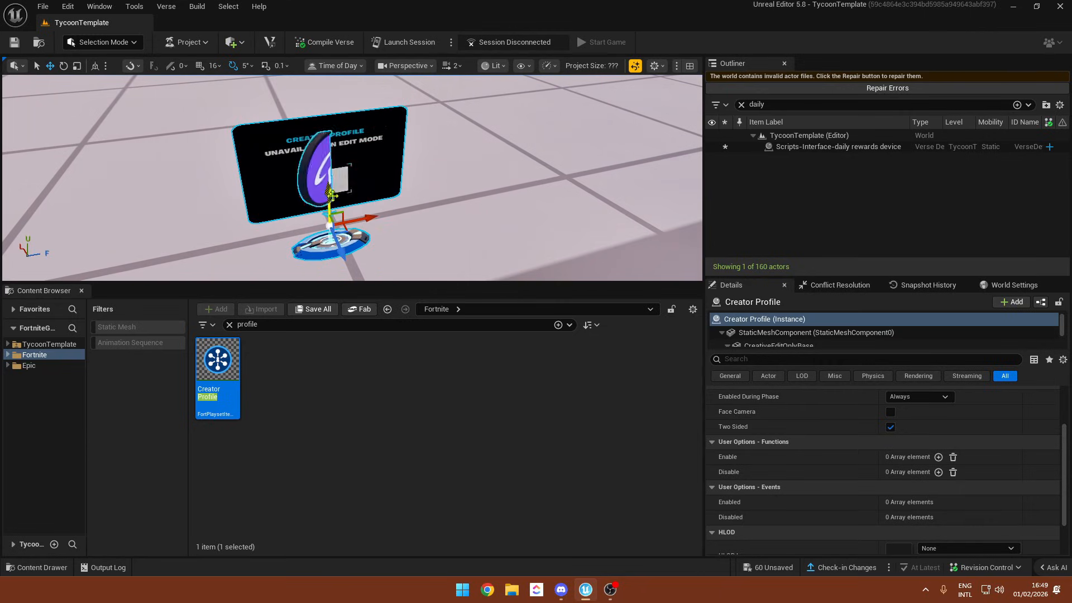
# - Turn off Visible and turn on Hidden in Game for the Creator Profile's WidgetComp component
pyautogui.scroll(-2, 837, 340)
pyautogui.click(789, 339)
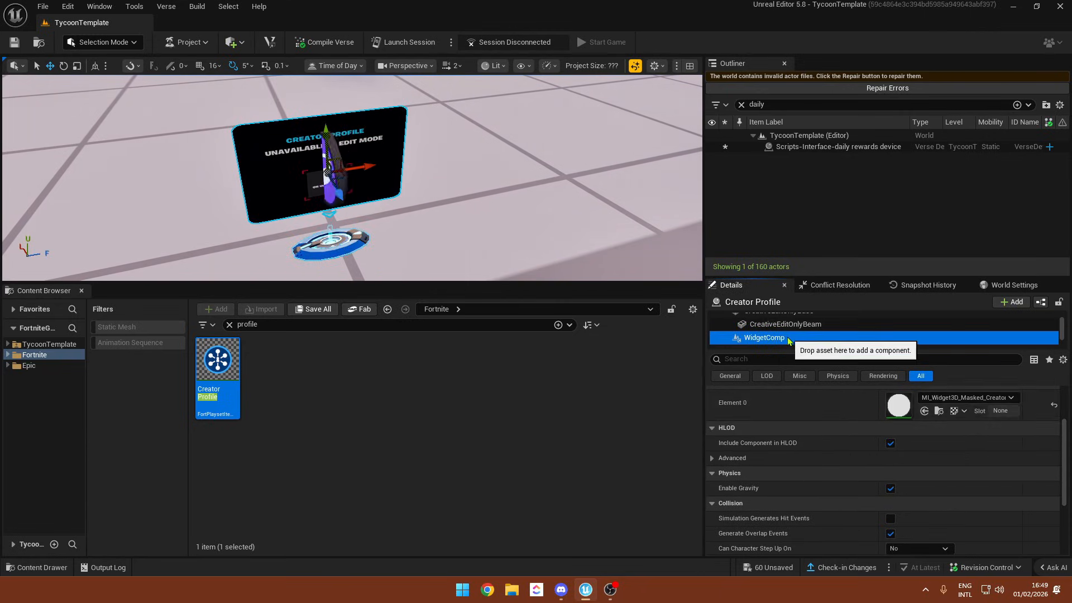
pyautogui.scroll(-4, 902, 464)
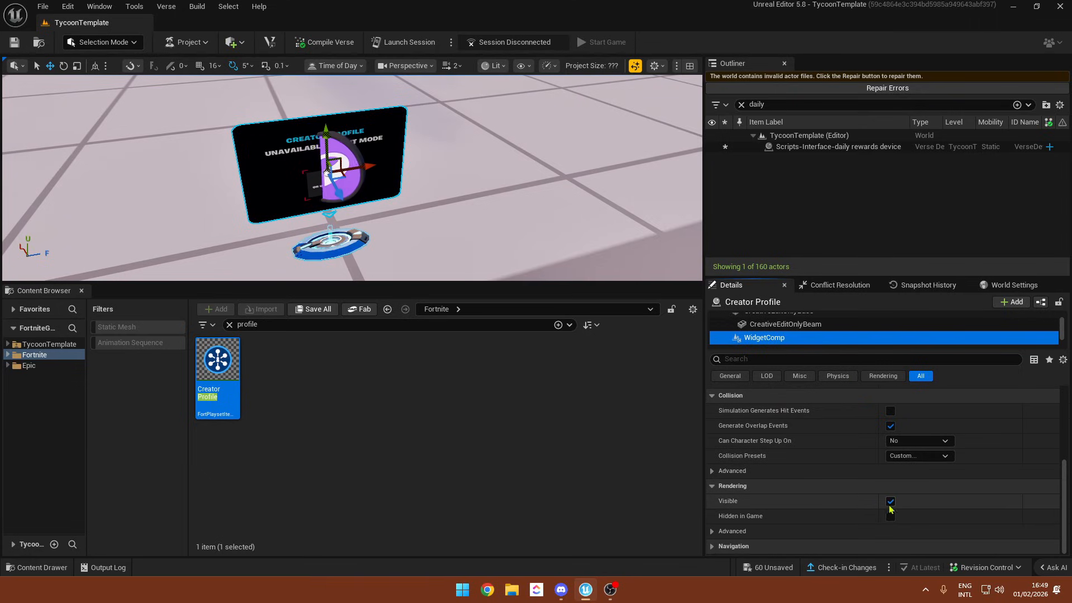
pyautogui.click(890, 504)
pyautogui.scroll(-1, 890, 537)
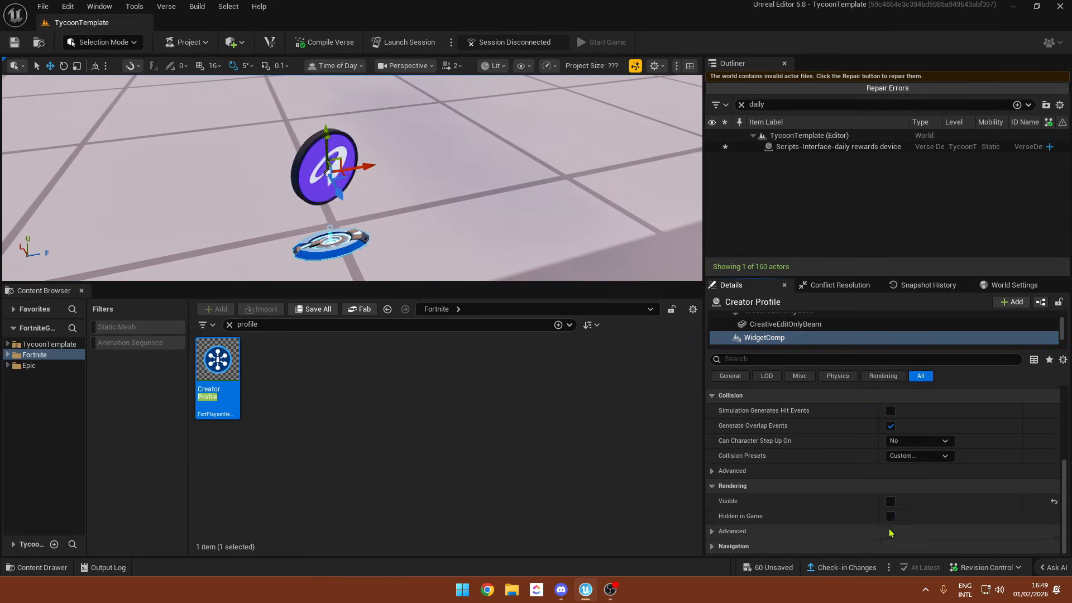
pyautogui.click(890, 517)
# - Clear the "profile" asset search and return to the TycoonTemplate content folder
pyautogui.moveTo(351, 178); pyautogui.dragTo(326, 181, button='right')
pyautogui.moveTo(388, 206); pyautogui.dragTo(458, 189, button='right')
pyautogui.moveTo(382, 216)
pyautogui.mouseDown(button='right')
pyautogui.moveTo(503, 207)
pyautogui.moveTo(381, 216)
pyautogui.mouseUp(button='right')
pyautogui.moveTo(438, 194); pyautogui.dragTo(597, 246, button='right')
pyautogui.hotkey('ctrl', 'a')
pyautogui.press('BackSpace')
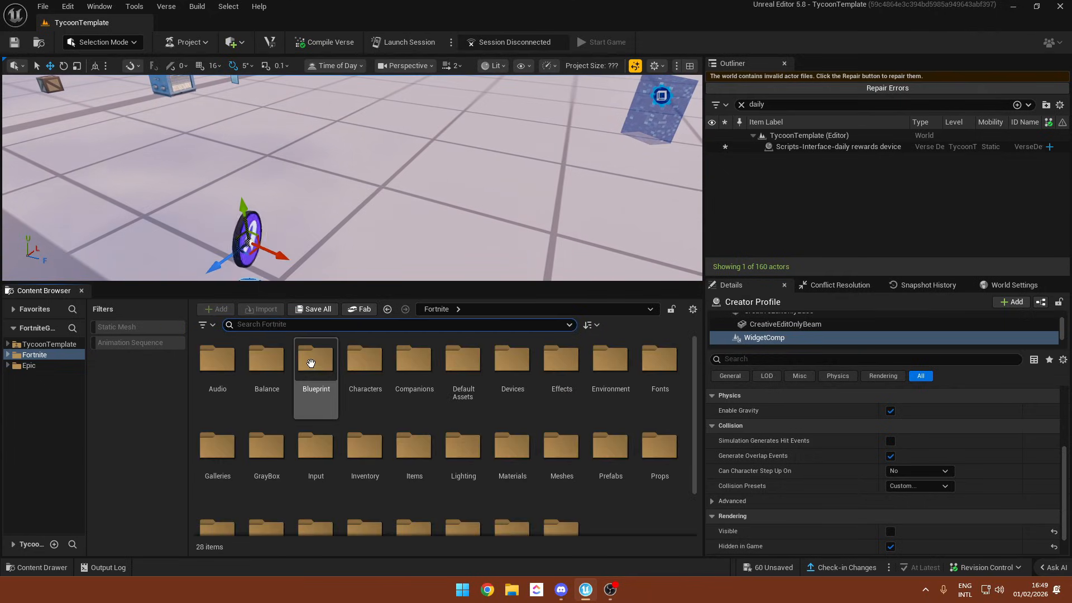
pyautogui.hotkey('alt', 'Left')
pyautogui.hotkey('alt', 'Left')
pyautogui.hotkey('alt', 'Right')
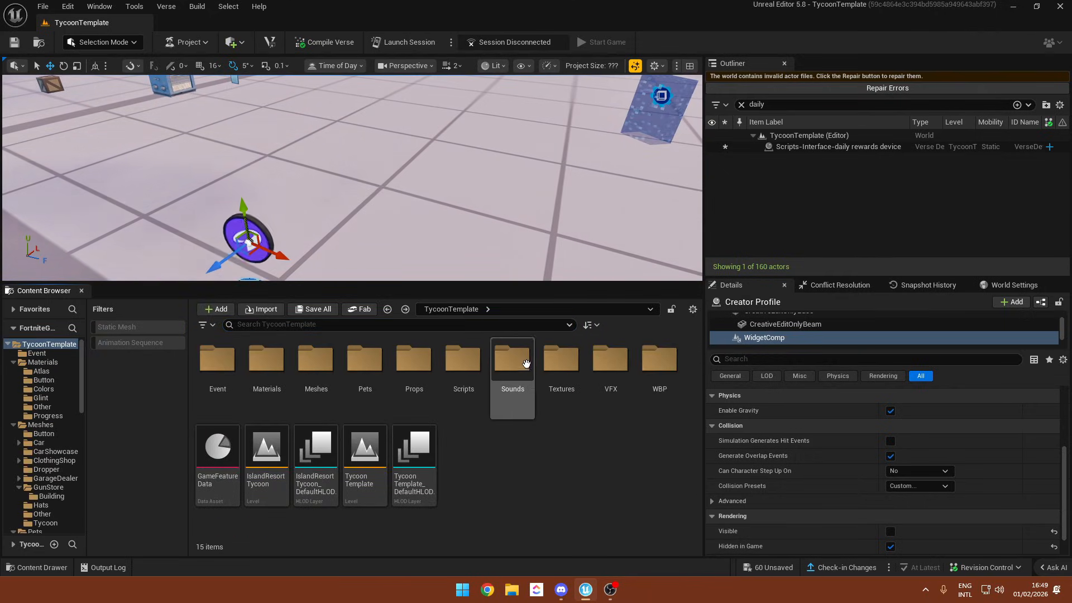
# - Select the SM_Profile_Picture_2 disc and locate its static mesh and M_Spinning_Logo material in the project content
pyautogui.click(241, 224)
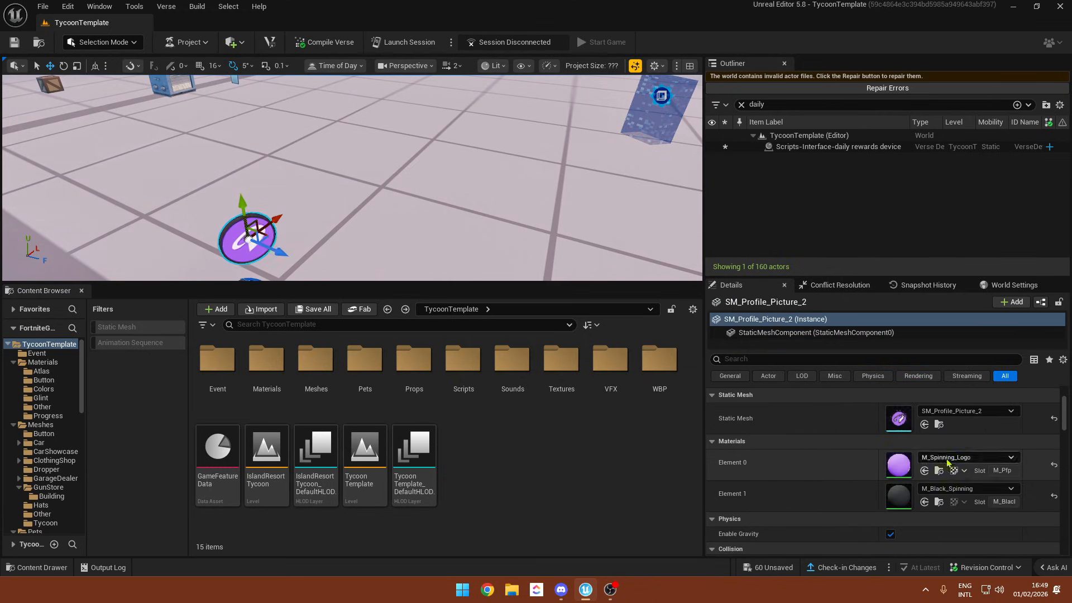
pyautogui.click(939, 424)
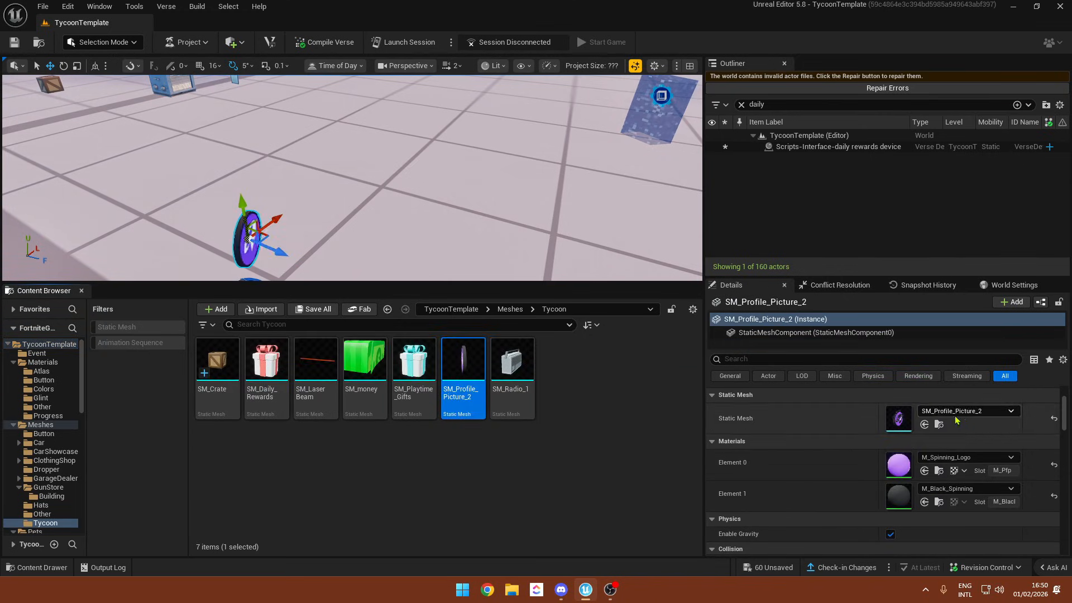
pyautogui.click(939, 471)
# - Add a Plane shape to the level near the spinning logo disc and rotate it upright
pyautogui.moveTo(229, 269); pyautogui.dragTo(305, 256, button='right')
pyautogui.click(235, 43)
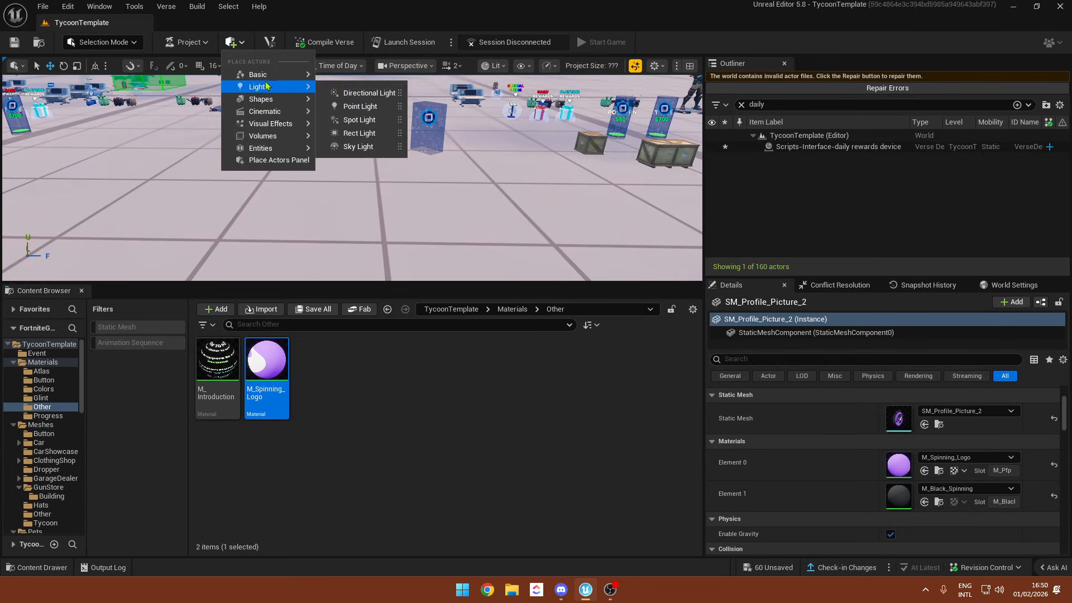
pyautogui.moveTo(281, 100)
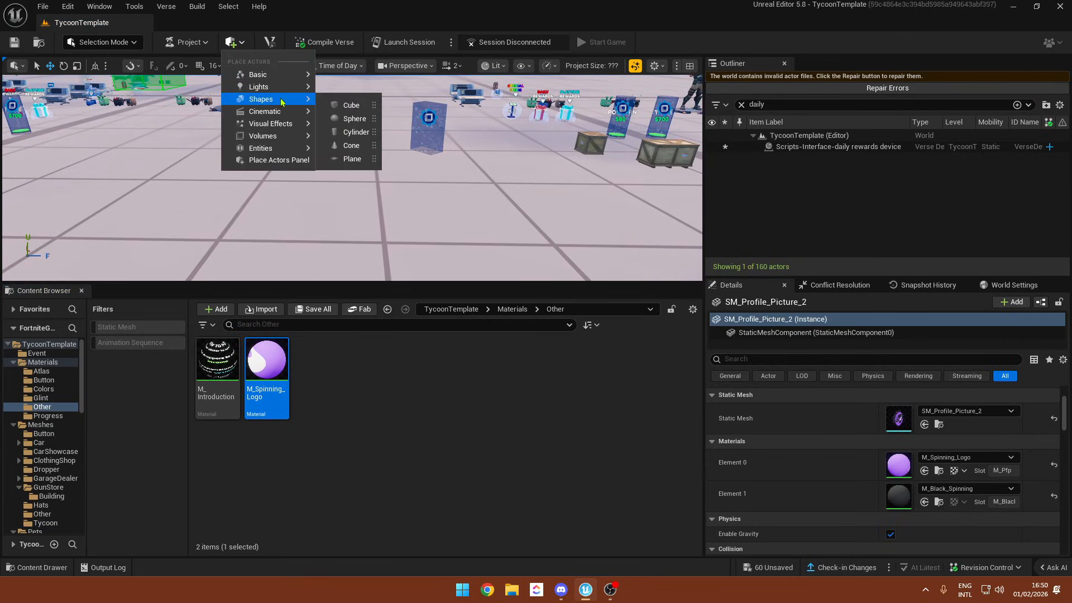
pyautogui.click(351, 158)
pyautogui.moveTo(351, 159); pyautogui.dragTo(312, 143, button='right')
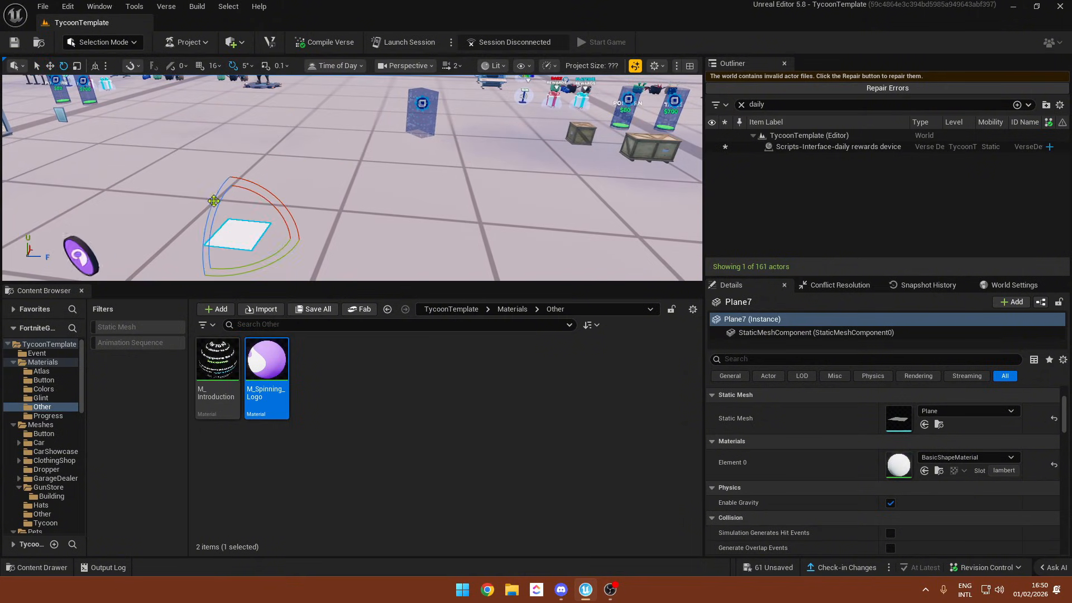
pyautogui.moveTo(214, 201); pyautogui.dragTo(223, 237)
# - Scale the upright plane up into a large portrait-format sign panel
pyautogui.press('w')
pyautogui.moveTo(223, 237)
pyautogui.mouseDown(button='right')
pyautogui.moveTo(207, 248)
pyautogui.moveTo(223, 246)
pyautogui.mouseUp(button='right')
pyautogui.press('r')
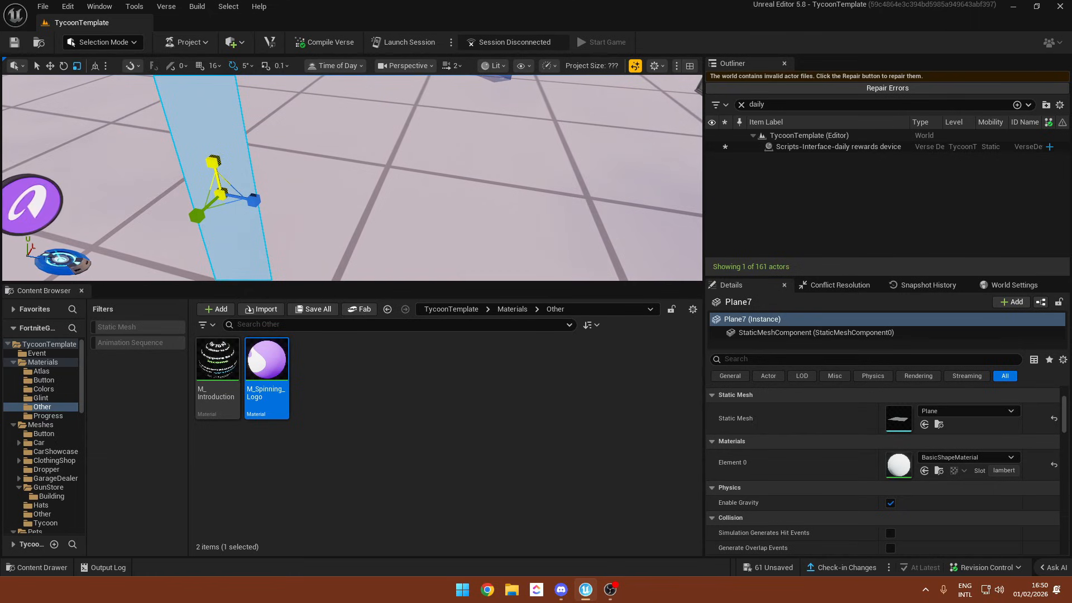
pyautogui.press('s')
pyautogui.moveTo(214, 162); pyautogui.dragTo(167, 156, button='right')
pyautogui.moveTo(406, 202); pyautogui.dragTo(413, 202)
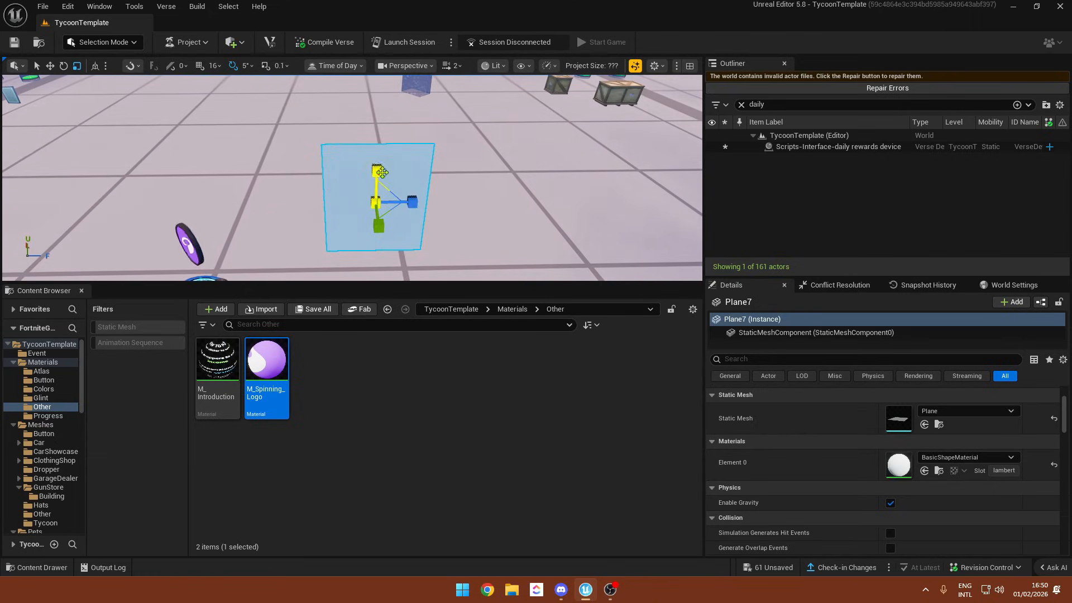
pyautogui.moveTo(377, 170); pyautogui.dragTo(377, 167)
# - Assign the MI_Simple_Gray05_Flat material to the upright plane
pyautogui.click(988, 462)
pyautogui.write('gray')
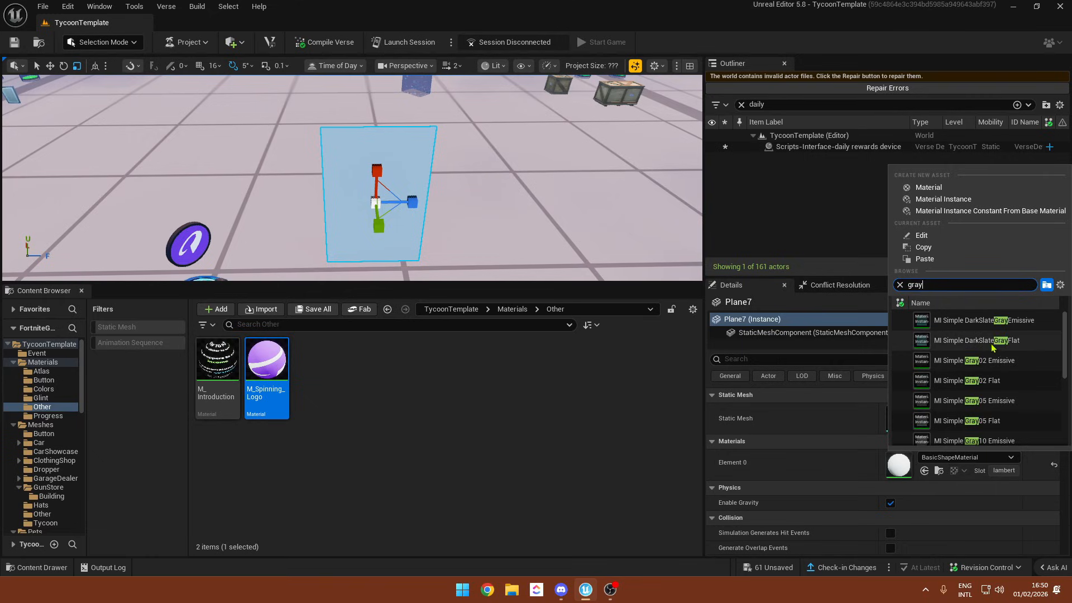
pyautogui.scroll(-1, 992, 364)
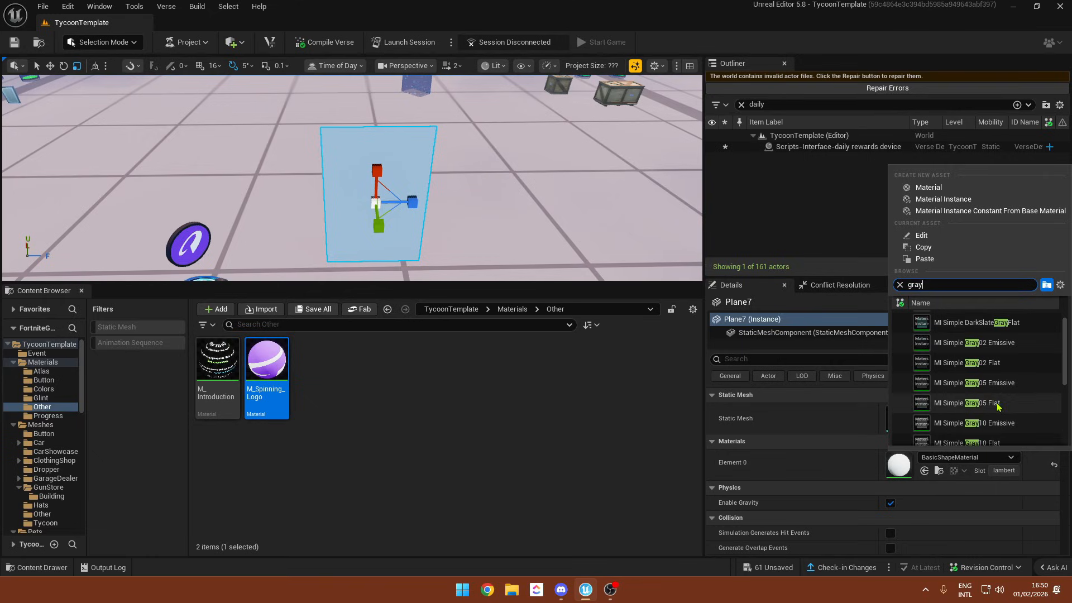
pyautogui.click(974, 403)
# - Duplicate the gray plane just in front of itself and apply the M_Introduction material to the copy
pyautogui.moveTo(615, 244); pyautogui.dragTo(463, 216, button='right')
pyautogui.press('w')
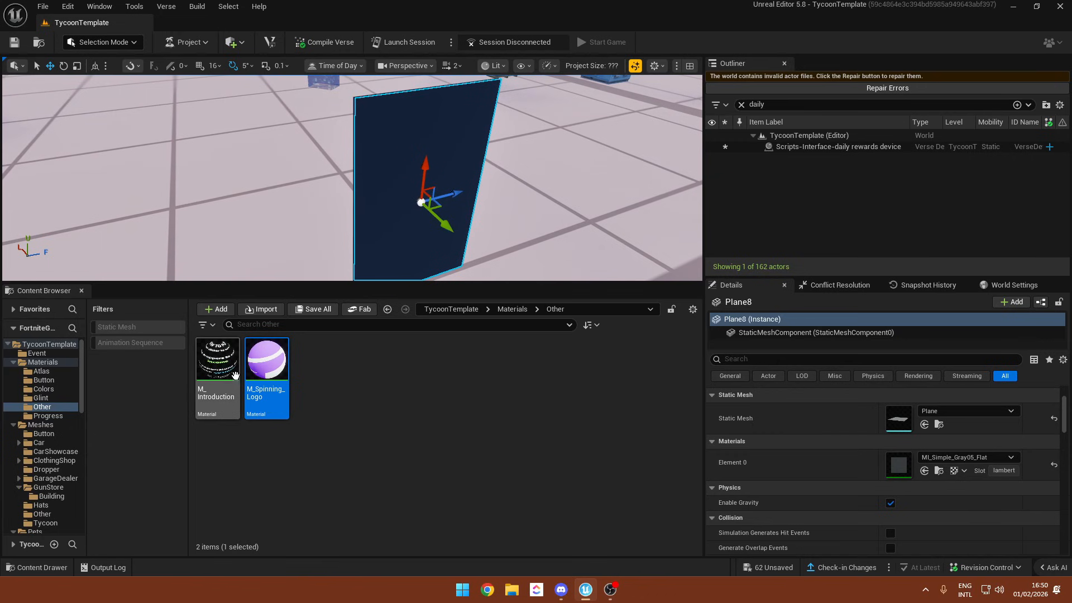
pyautogui.moveTo(235, 375); pyautogui.dragTo(904, 465)
pyautogui.moveTo(614, 223); pyautogui.dragTo(503, 223, button='right')
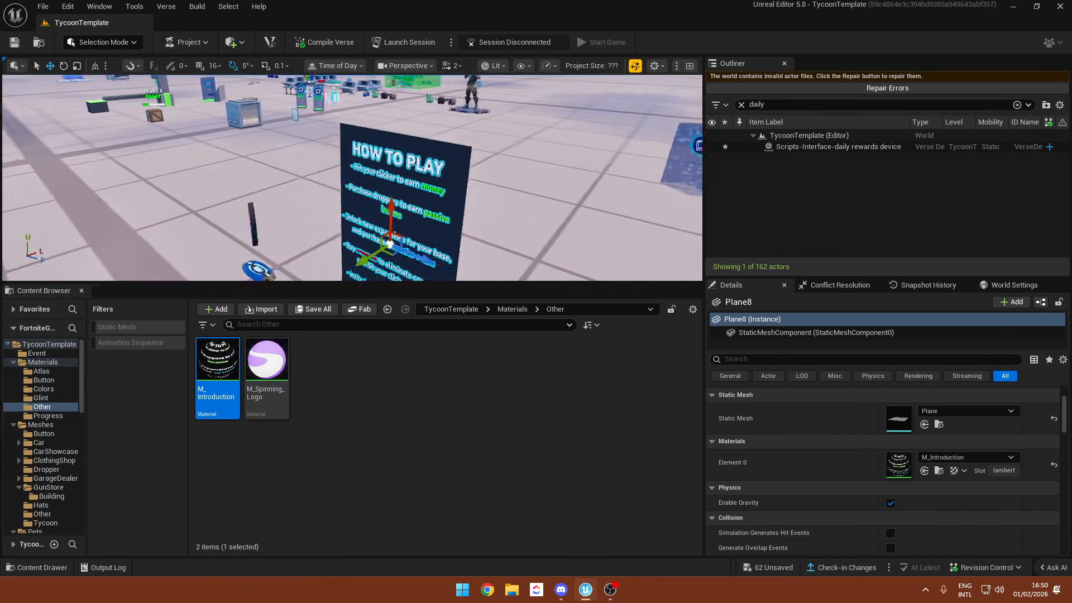
# - Fine-tune the scale of the How to Play sign's planes, select both to check their fit, and deselect them
pyautogui.moveTo(447, 199); pyautogui.dragTo(536, 167, button='right')
pyautogui.press('r')
pyautogui.click(447, 199)
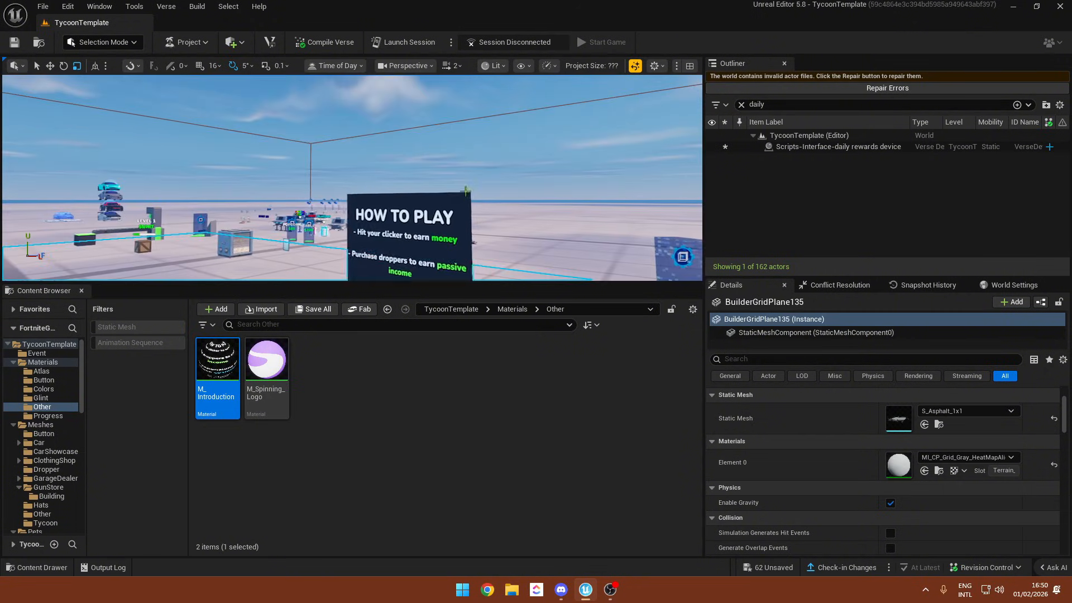
pyautogui.click(466, 191)
pyautogui.moveTo(466, 191); pyautogui.dragTo(503, 234, button='right')
pyautogui.moveTo(454, 202)
pyautogui.mouseDown()
pyautogui.moveTo(479, 202)
pyautogui.moveTo(451, 203)
pyautogui.mouseUp()
pyautogui.moveTo(451, 203); pyautogui.dragTo(413, 240, button='right')
pyautogui.click(414, 190)
pyautogui.click(414, 201)
pyautogui.keyDown('shift'); pyautogui.click(414, 194); pyautogui.keyUp('shift')
pyautogui.moveTo(414, 193); pyautogui.dragTo(446, 162, button='right')
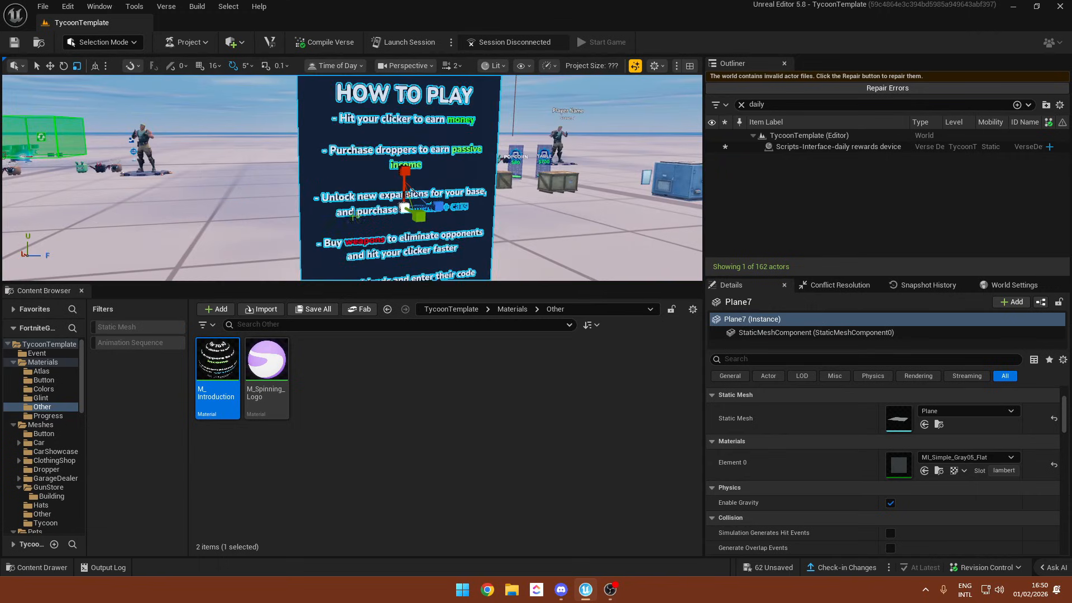
pyautogui.click(516, 228)
pyautogui.moveTo(517, 229); pyautogui.dragTo(561, 156, button='right')
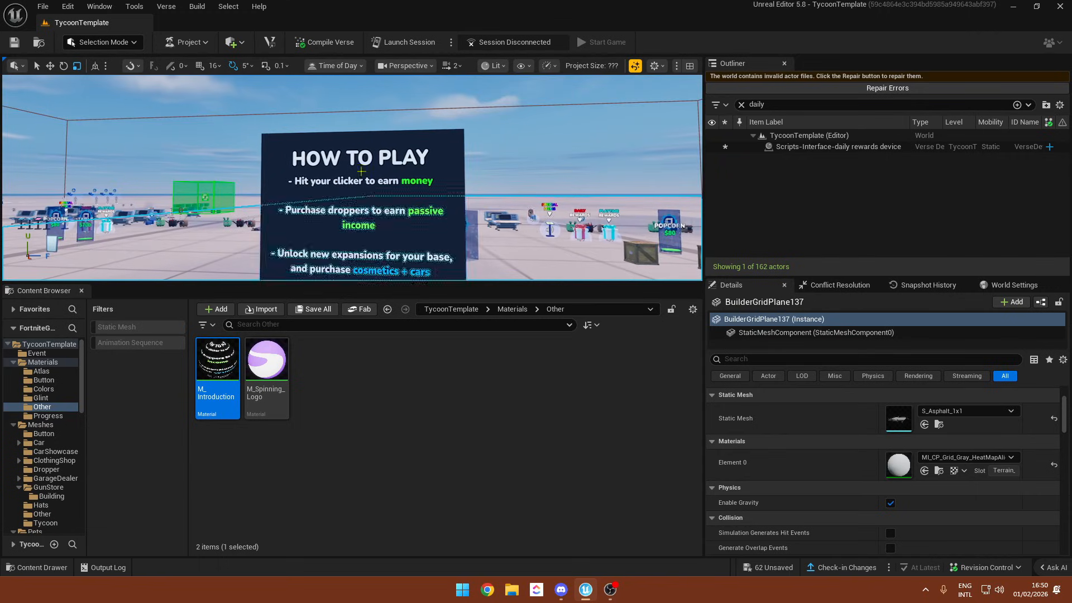
pyautogui.moveTo(361, 172); pyautogui.dragTo(374, 287, button='right')
# - Open the TextIcons folder within Textures to examine its sign textures and materials, and return to the parent folder
pyautogui.hotkey('alt', 'Left')
pyautogui.hotkey('alt', 'Left')
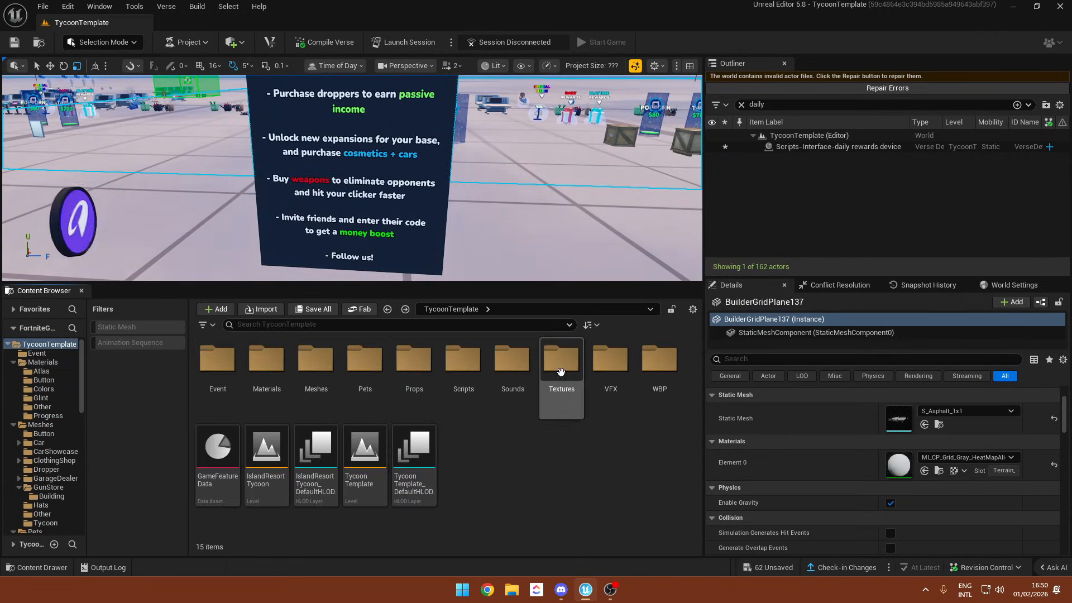
pyautogui.doubleClick(561, 372)
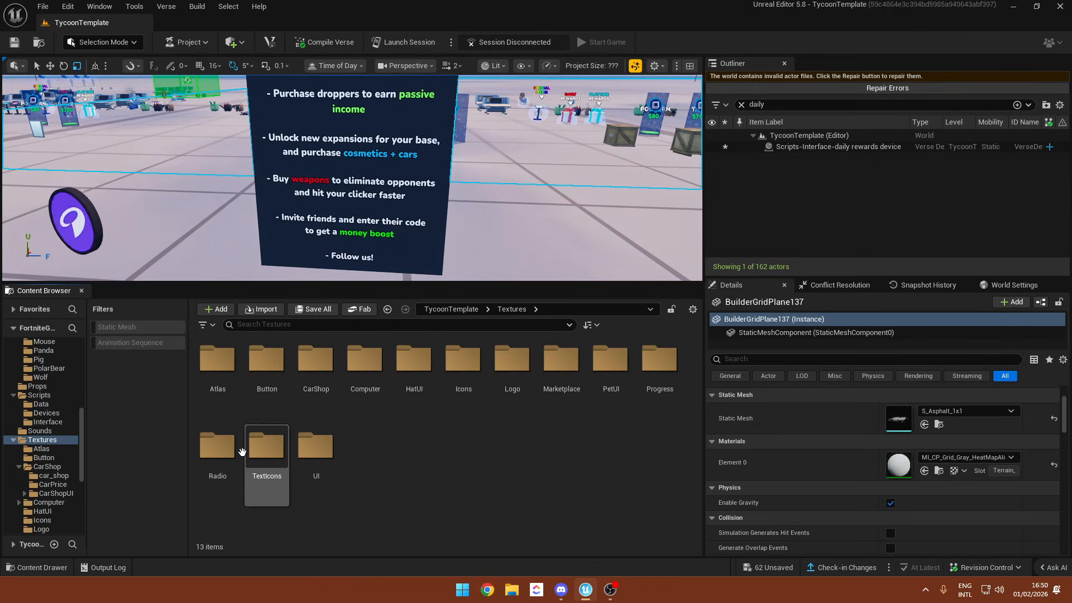
pyautogui.doubleClick(248, 449)
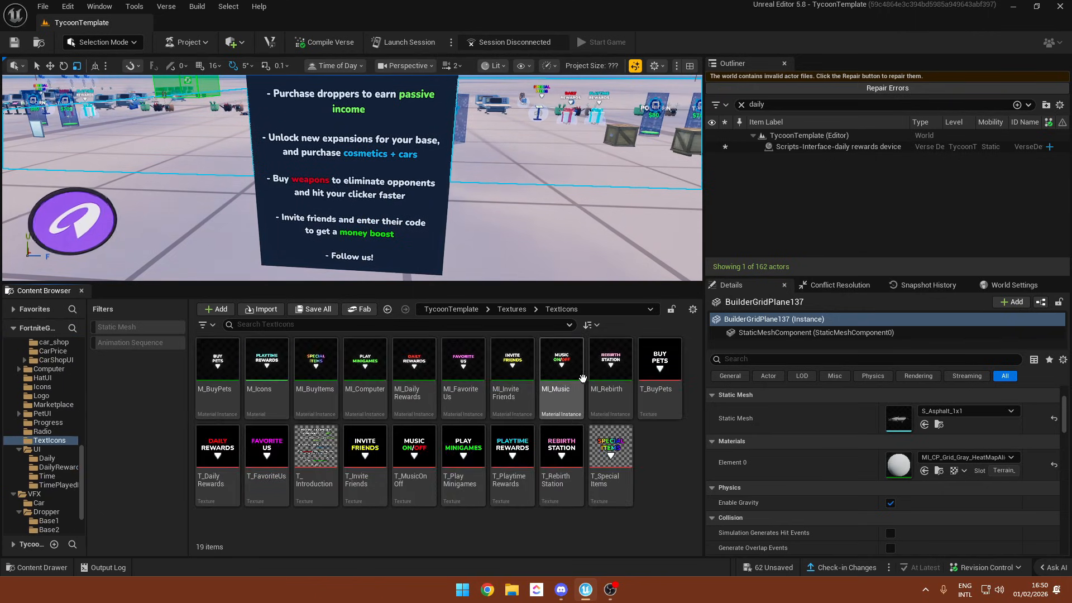
pyautogui.hotkey('alt', 'Left')
pyautogui.click(252, 363)
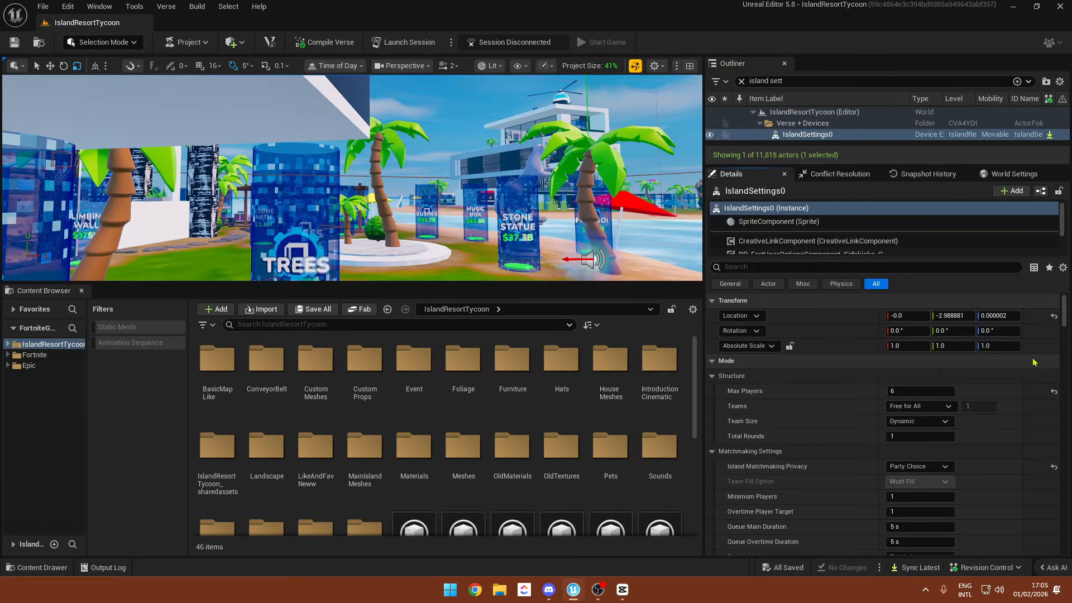
# - Review all options of the IslandSettings0 device, from matchmaking and spawning through equipment, HUD, scoreboard, debug and sidekick settings
pyautogui.scroll(-10, 1032, 362)
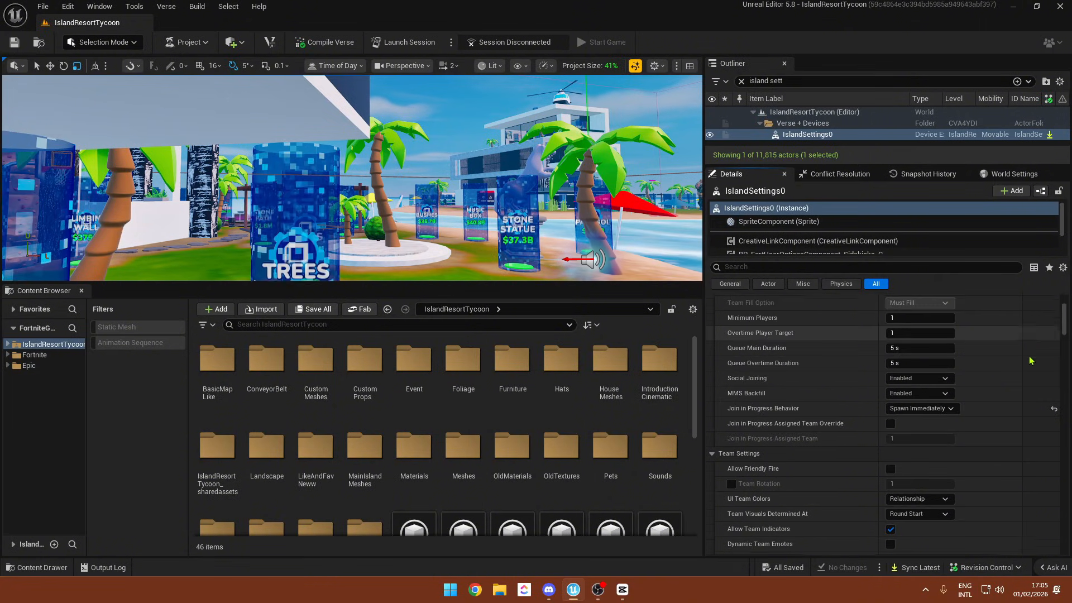
pyautogui.scroll(-10, 1017, 363)
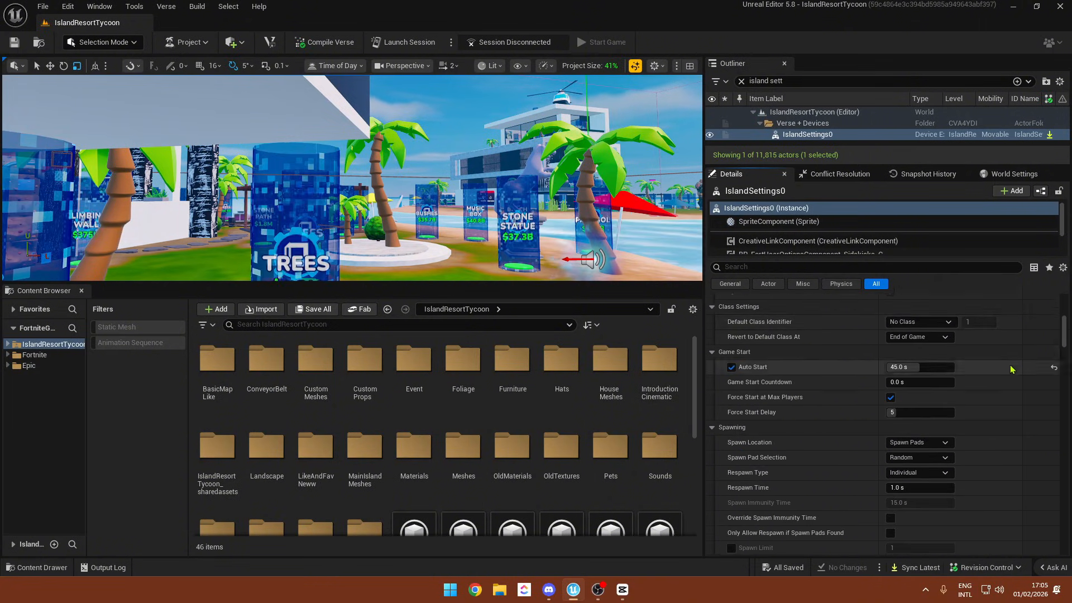
pyautogui.scroll(-10, 1008, 368)
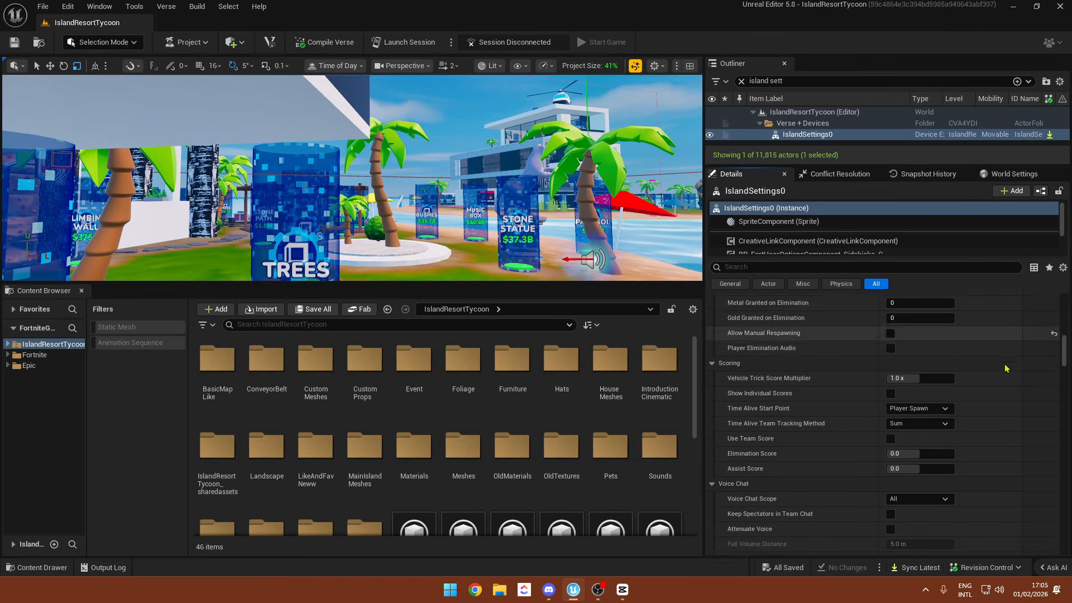
pyautogui.scroll(-10, 1005, 365)
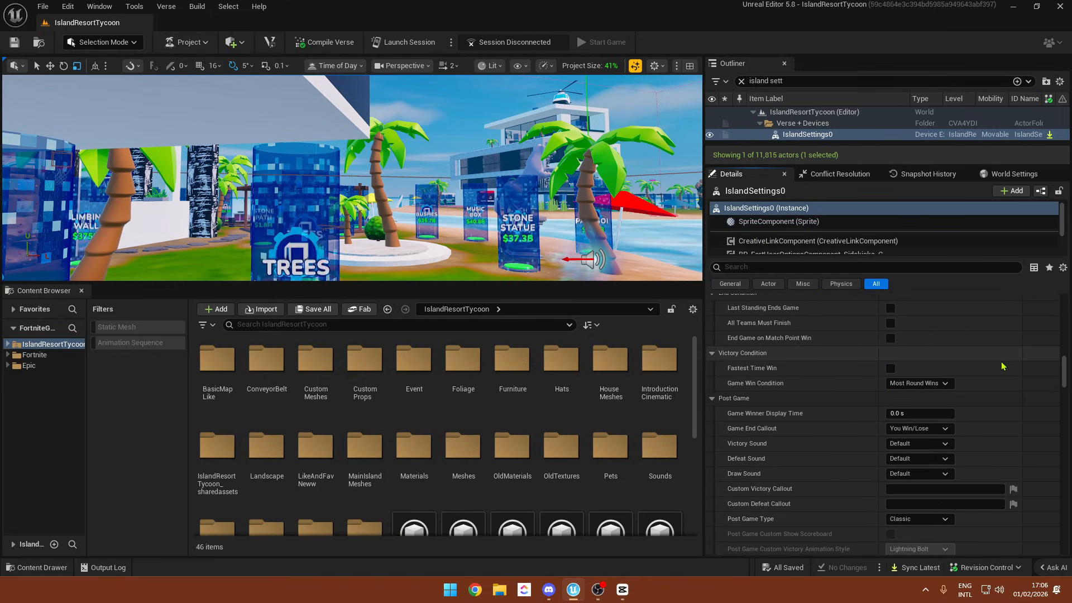
pyautogui.scroll(-10, 1004, 374)
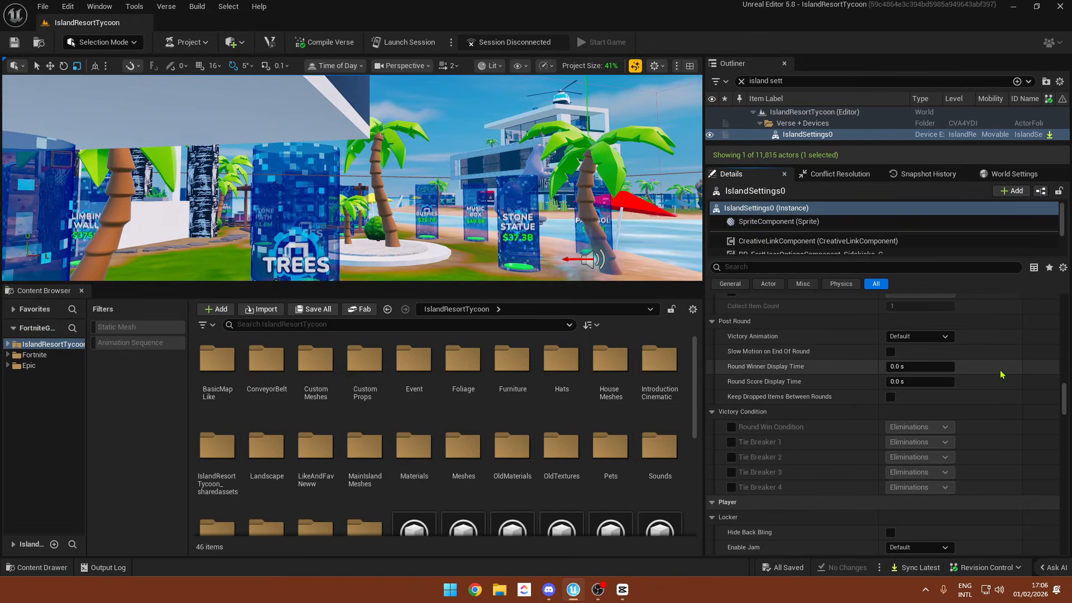
pyautogui.scroll(-10, 1002, 371)
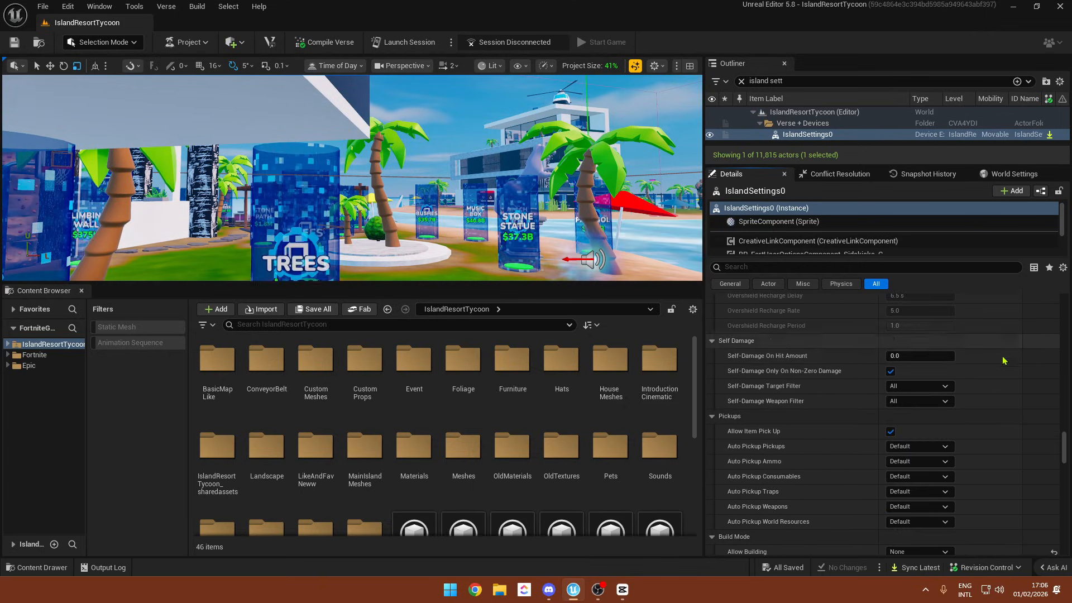
pyautogui.scroll(-8, 1004, 360)
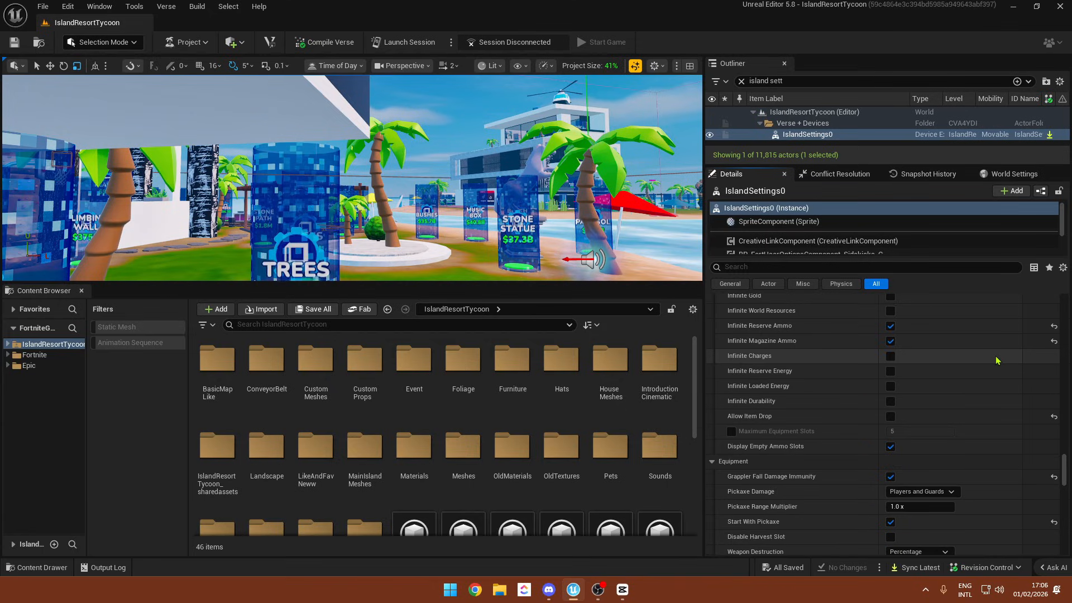
pyautogui.scroll(-10, 996, 357)
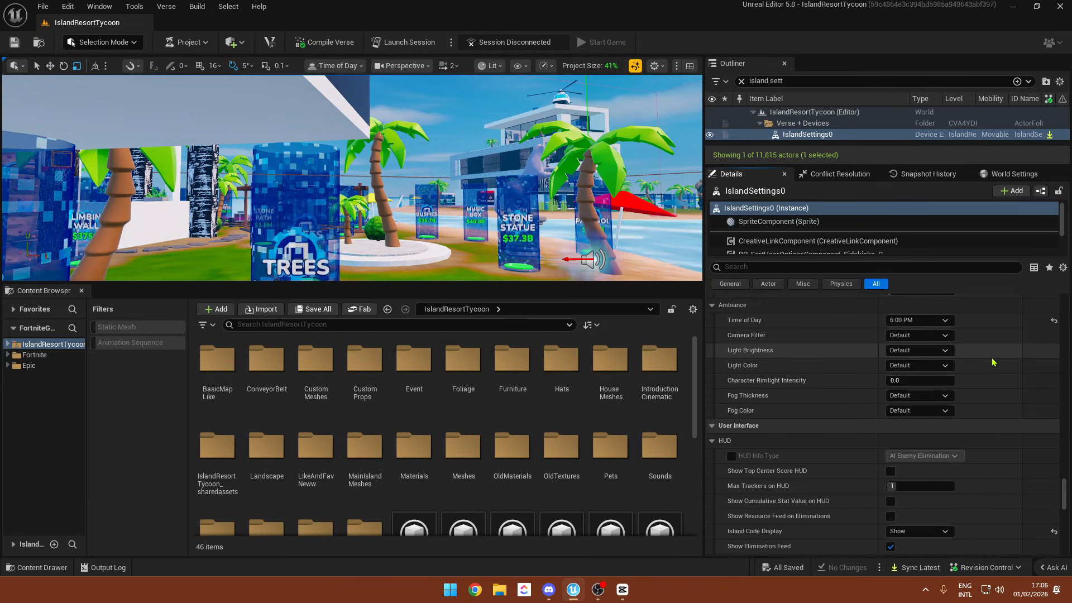
pyautogui.scroll(-10, 992, 360)
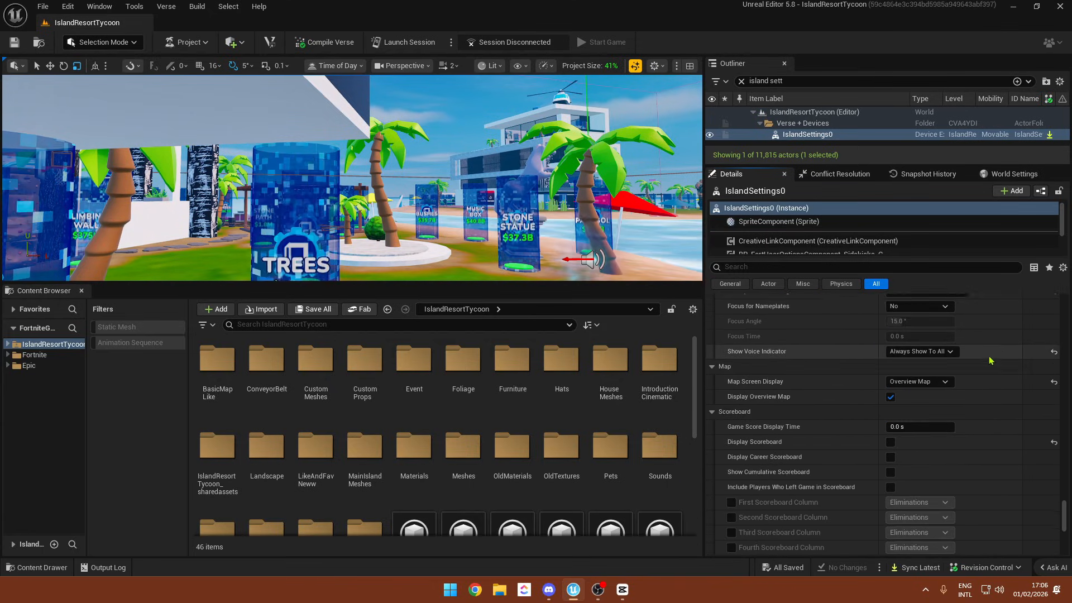
pyautogui.scroll(-10, 991, 362)
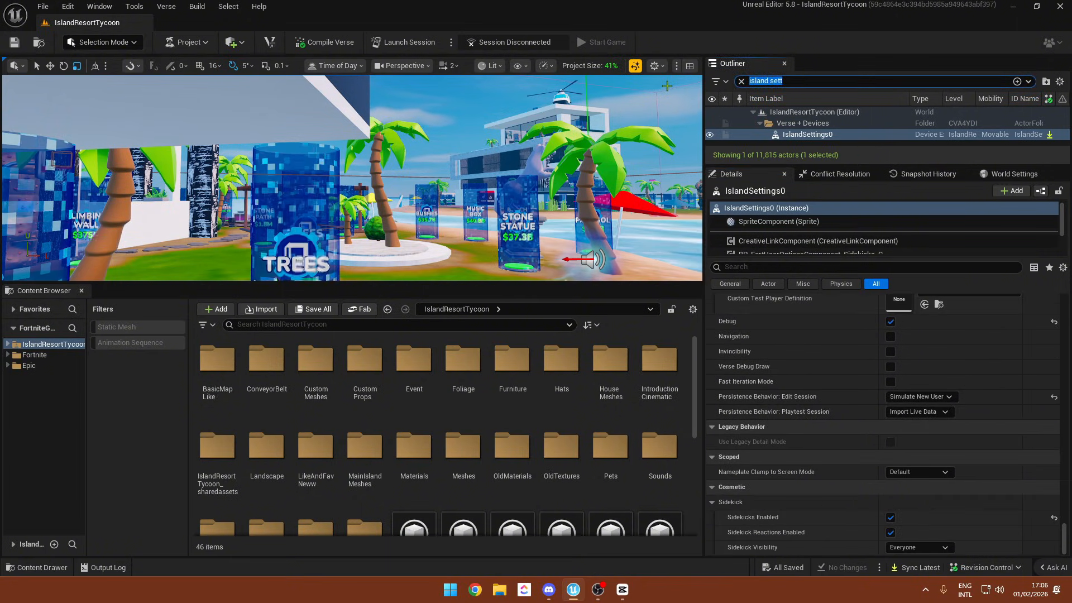
# - Search the level's actors for "hud contr", select the HUD Controller, and review its display options
pyautogui.write('hud contr')
pyautogui.click(843, 135)
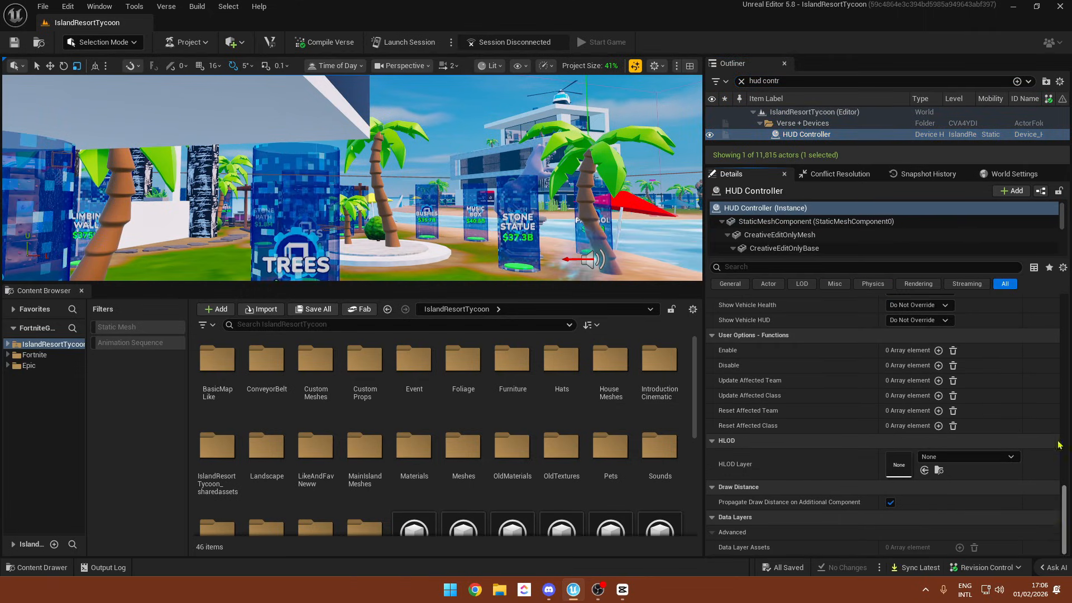
pyautogui.scroll(15, 814, 421)
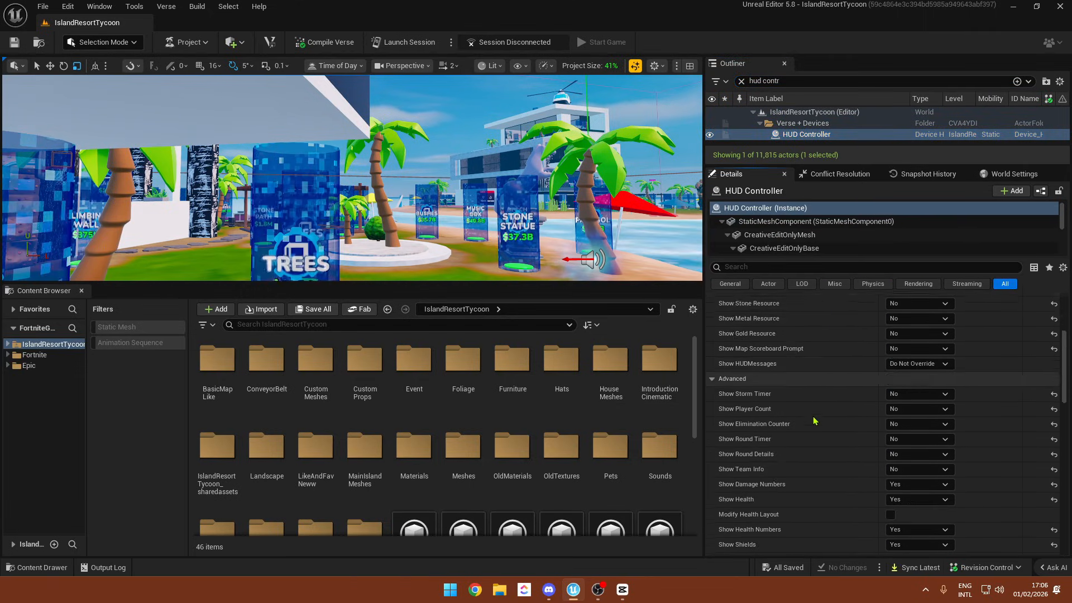
pyautogui.scroll(-10, 814, 420)
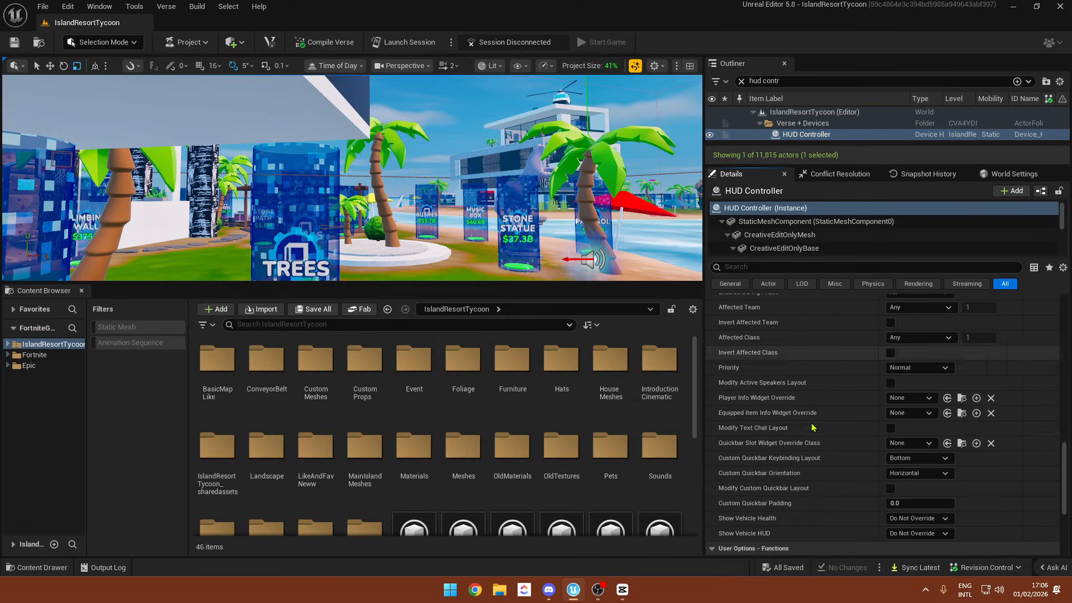
pyautogui.scroll(-8, 812, 427)
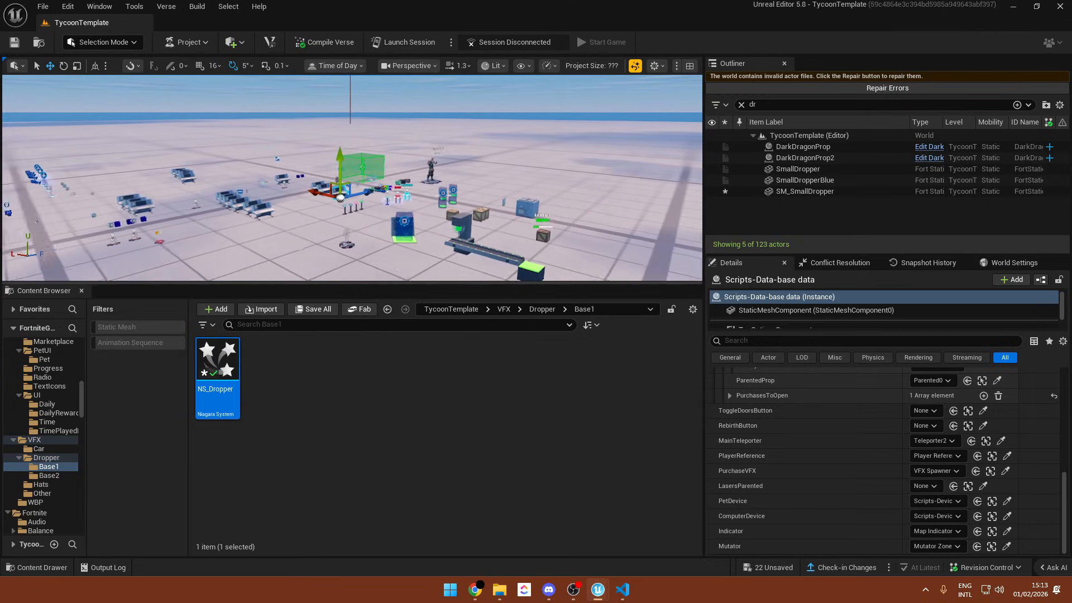
# - Examine the TycoonTemplate level's layout and its Special Items, Daily Rewards and Playtime Rewards displays
pyautogui.moveTo(351, 177); pyautogui.dragTo(358, 149, button='right')
pyautogui.scroll(4, 351, 177)
pyautogui.press('w')
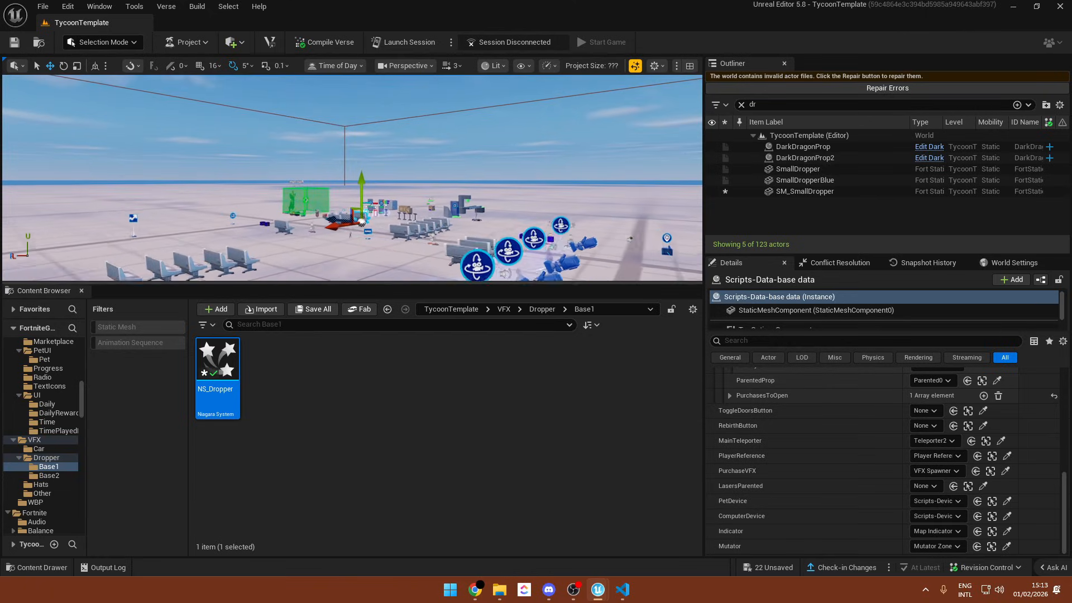
pyautogui.press('w')
pyautogui.moveTo(352, 177); pyautogui.dragTo(335, 214, button='right')
pyautogui.press('s')
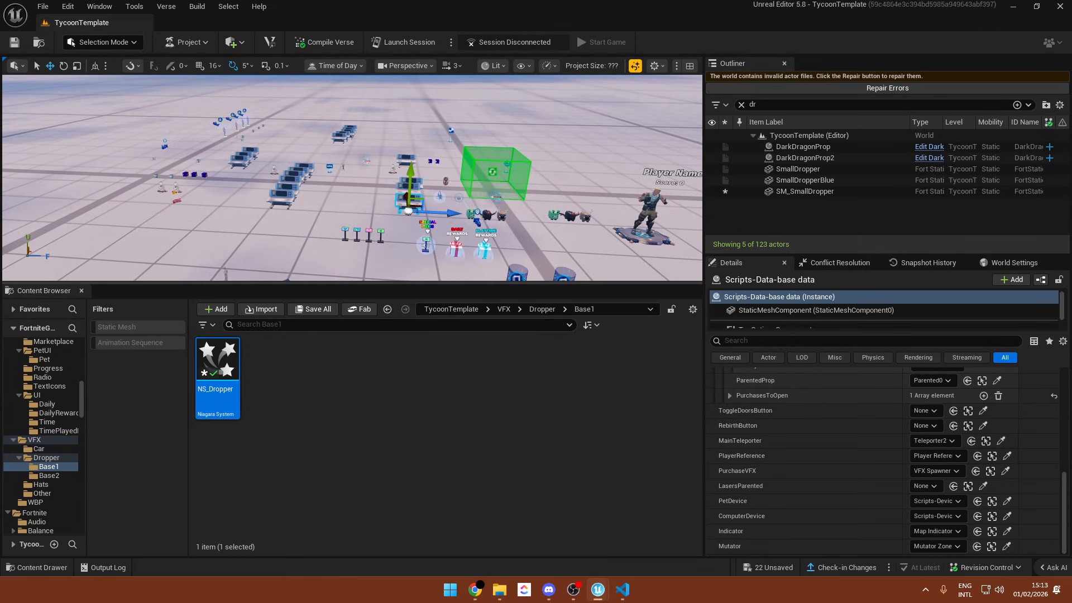
pyautogui.moveTo(335, 215); pyautogui.dragTo(401, 239, button='right')
pyautogui.press('w')
pyautogui.press('w')
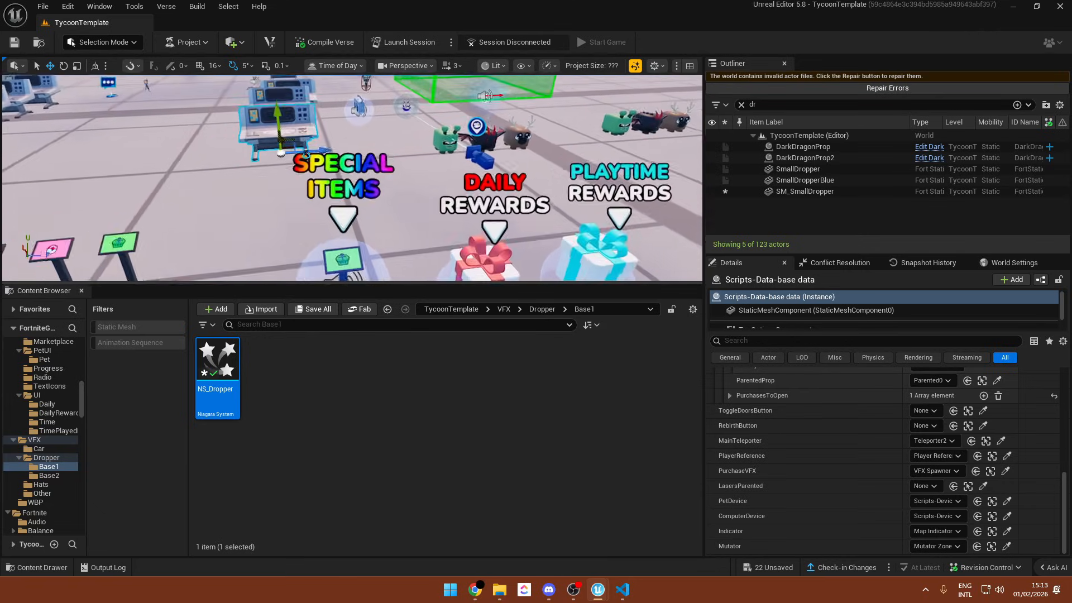
pyautogui.press('w')
pyautogui.rightClick(455, 180)
# - Switch to Chrome, go to fn360.gg, search creators for "deltauefn", and open the ISLAND TYCOON [NEW] map page
pyautogui.click(475, 589)
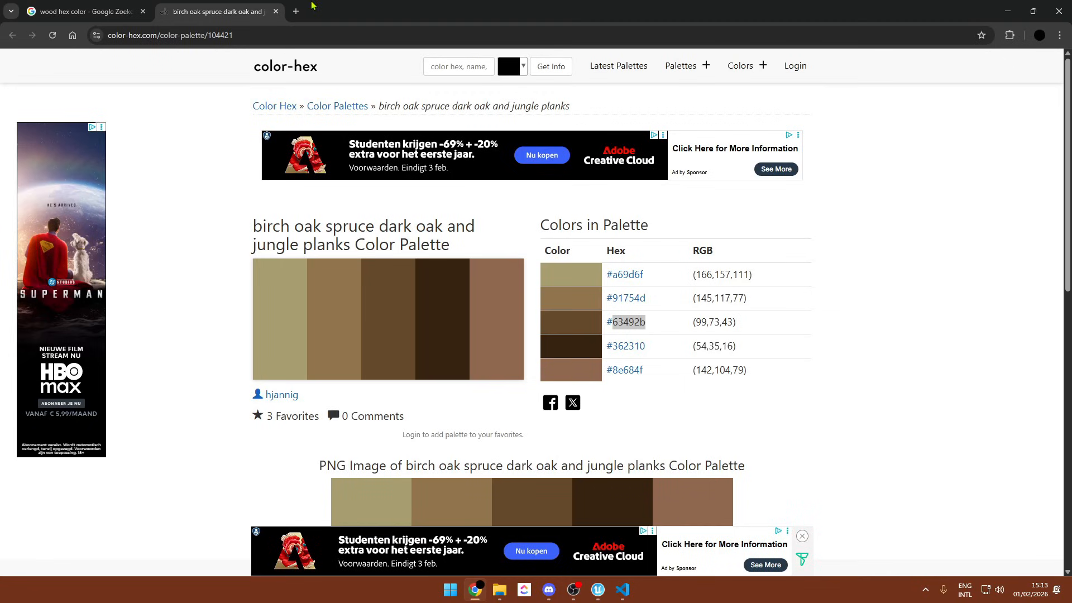
pyautogui.click(357, 35)
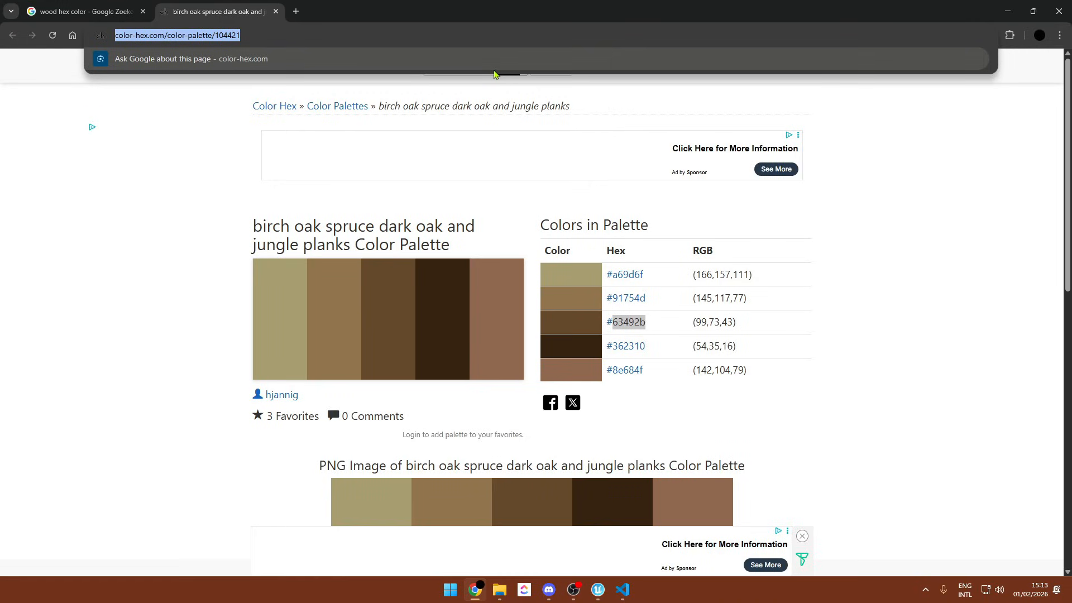
pyautogui.write('fn360.gg')
pyautogui.press('Return')
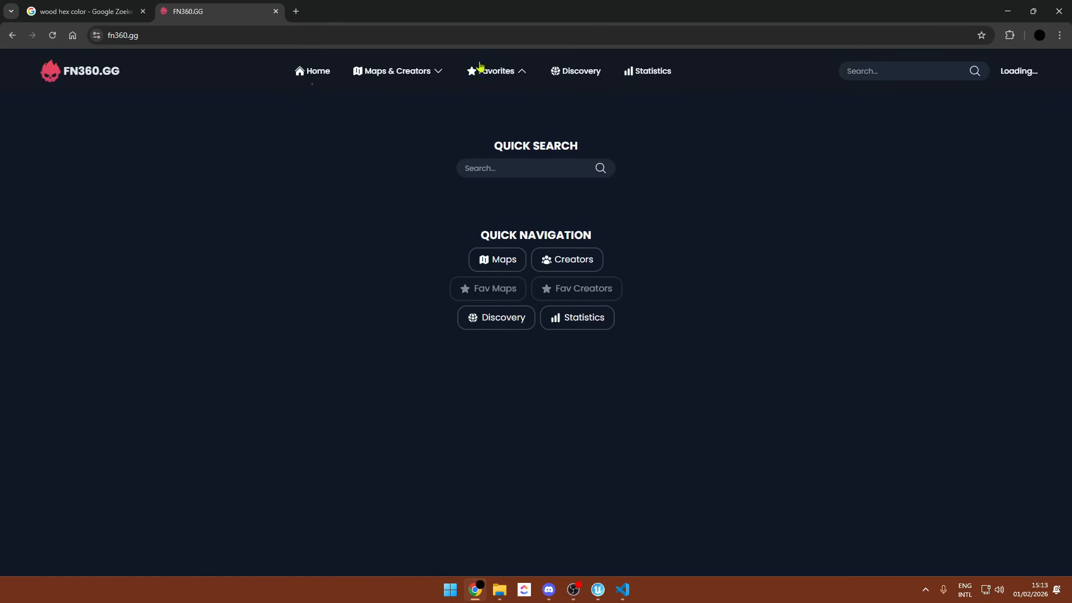
pyautogui.write('deltauefn')
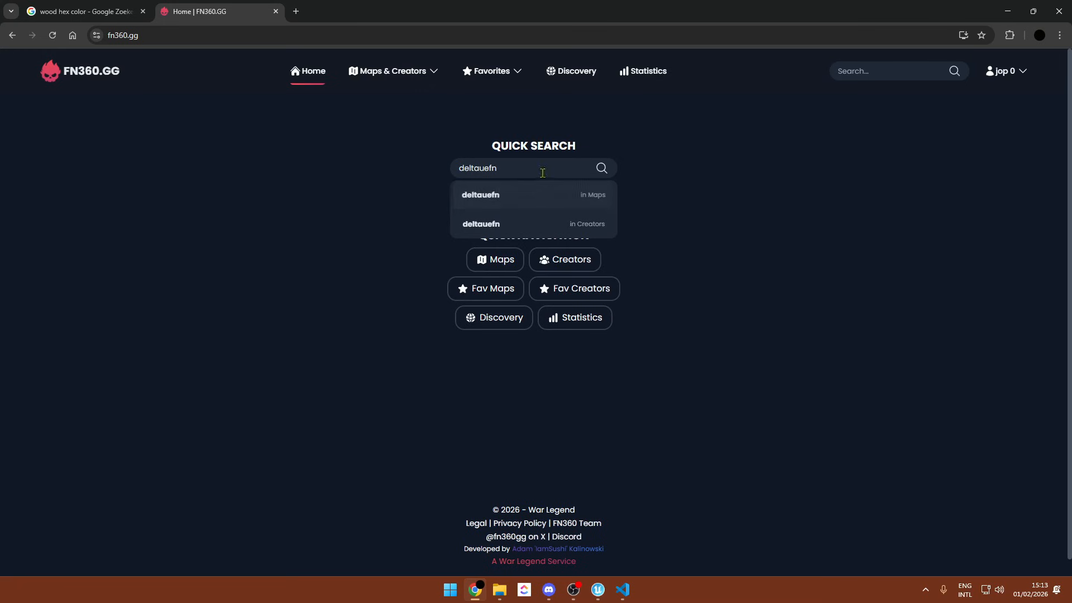
pyautogui.click(505, 224)
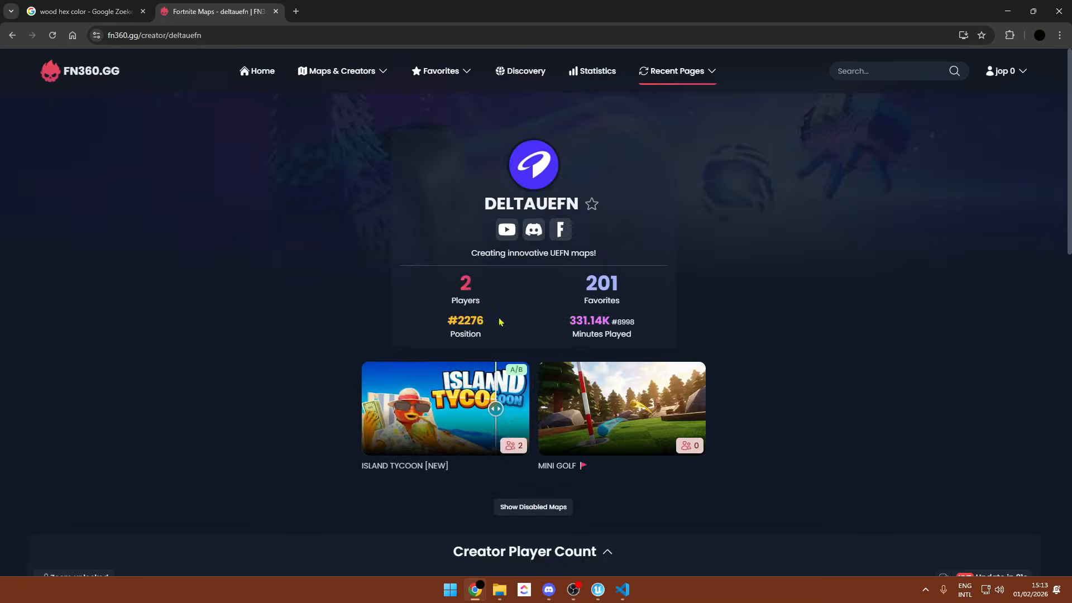
pyautogui.click(486, 406)
# - Examine the map's 24-hour metrics summary, focusing on the average playtime
pyautogui.scroll(-10, 495, 389)
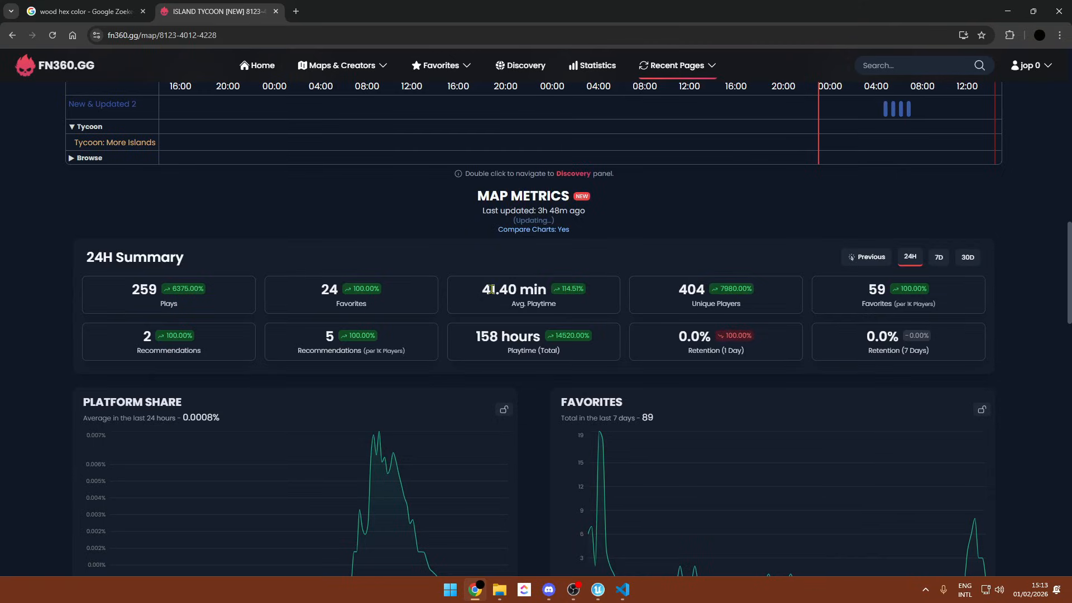
pyautogui.moveTo(482, 290); pyautogui.dragTo(518, 287)
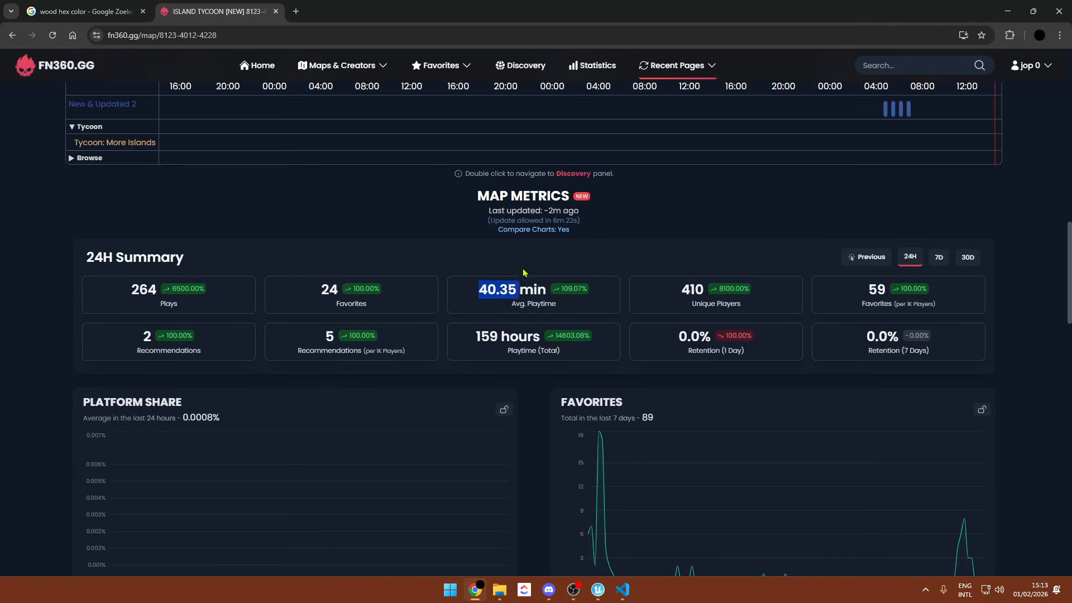
pyautogui.click(525, 271)
pyautogui.scroll(-4, 526, 270)
pyautogui.scroll(3, 527, 270)
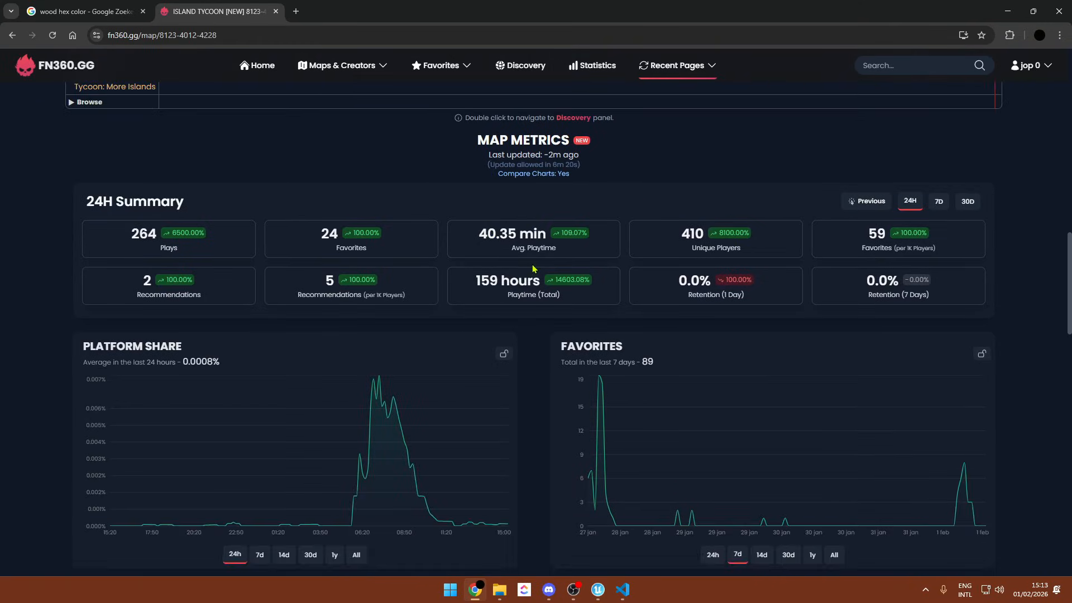
# - Review the map's playtime and player charts and its changelog, and return to the average playtime in the 24-hour summary
pyautogui.scroll(-12, 534, 270)
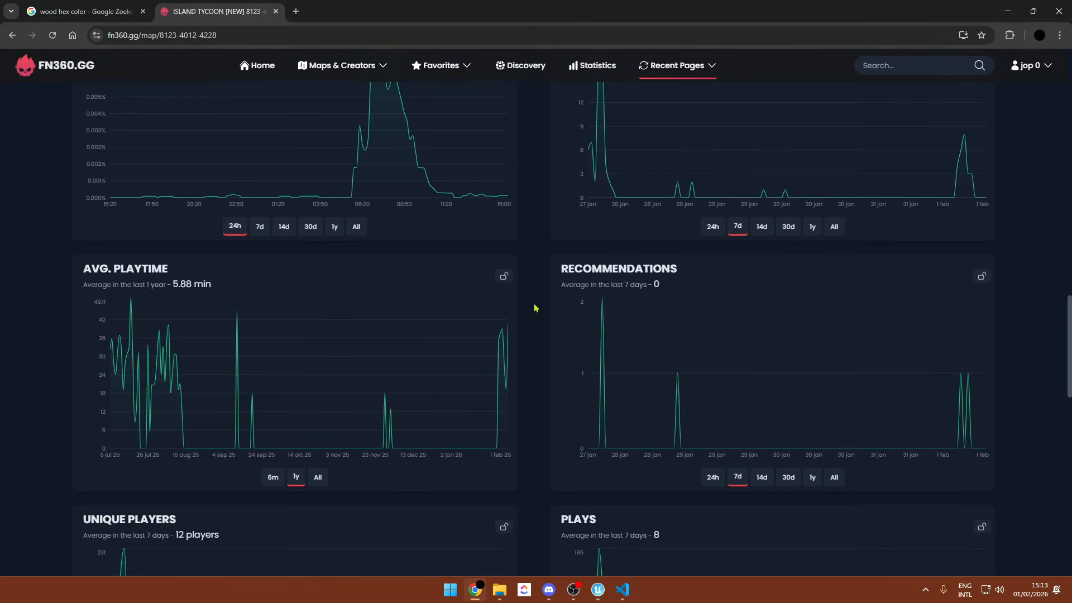
pyautogui.scroll(-8, 498, 314)
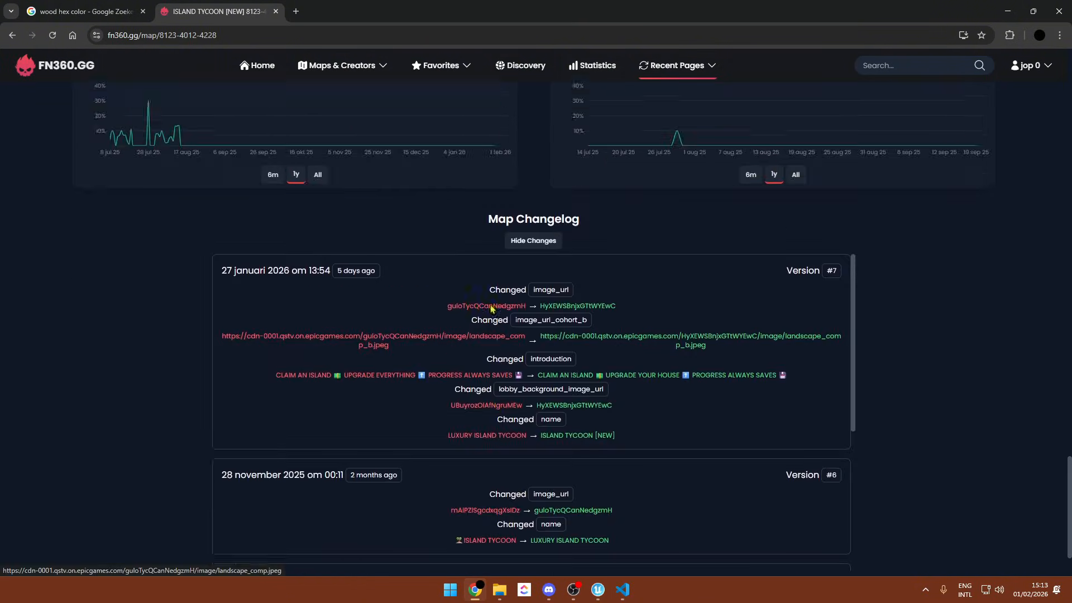
pyautogui.scroll(13, 494, 311)
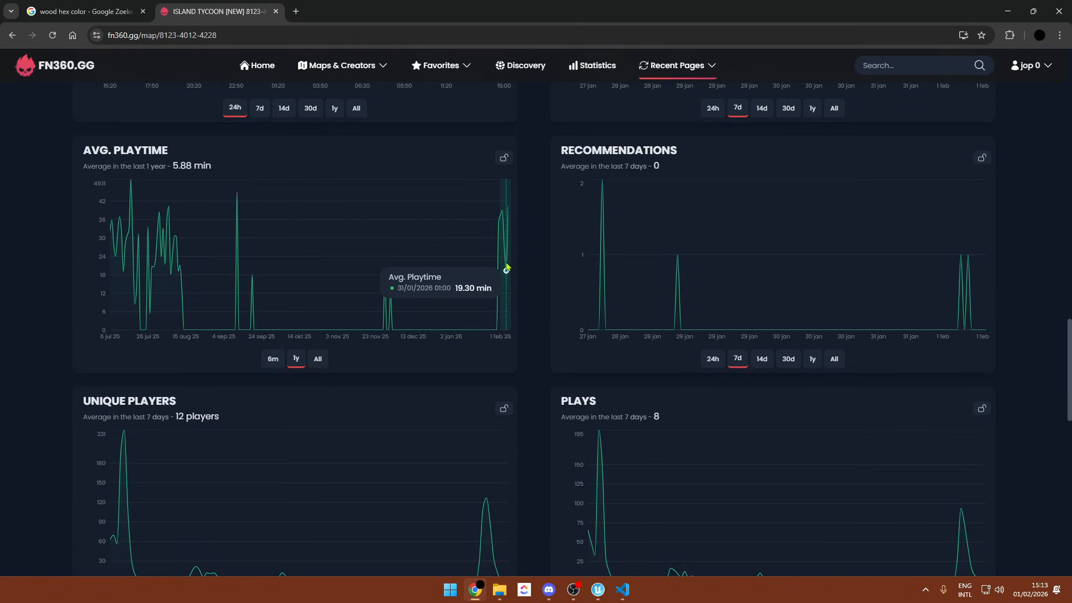
pyautogui.scroll(9, 506, 268)
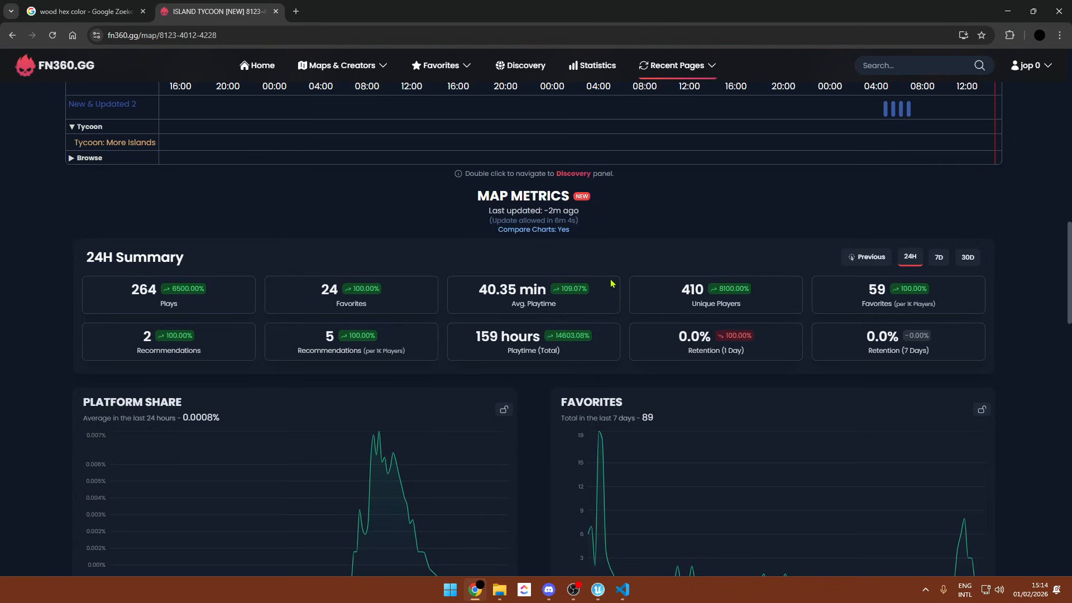
pyautogui.moveTo(482, 287); pyautogui.dragTo(571, 274)
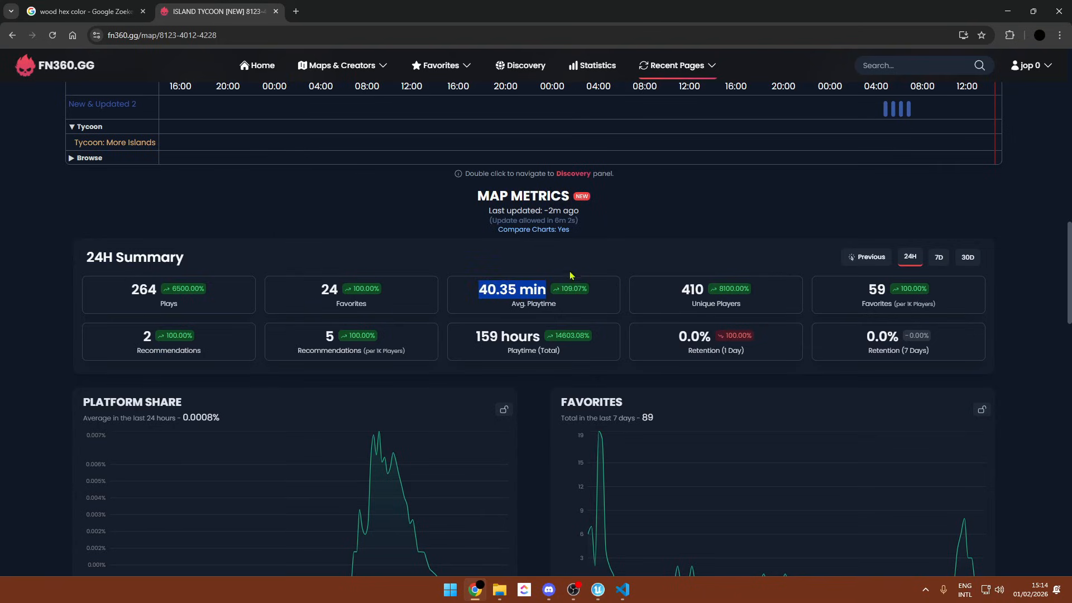
pyautogui.click(594, 269)
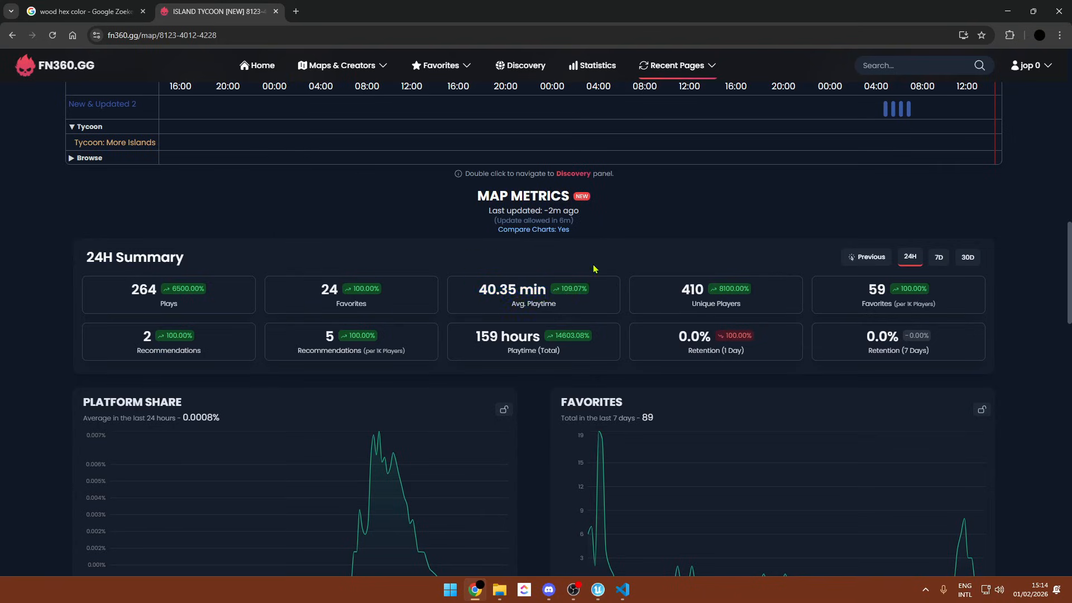
pyautogui.scroll(4, 597, 268)
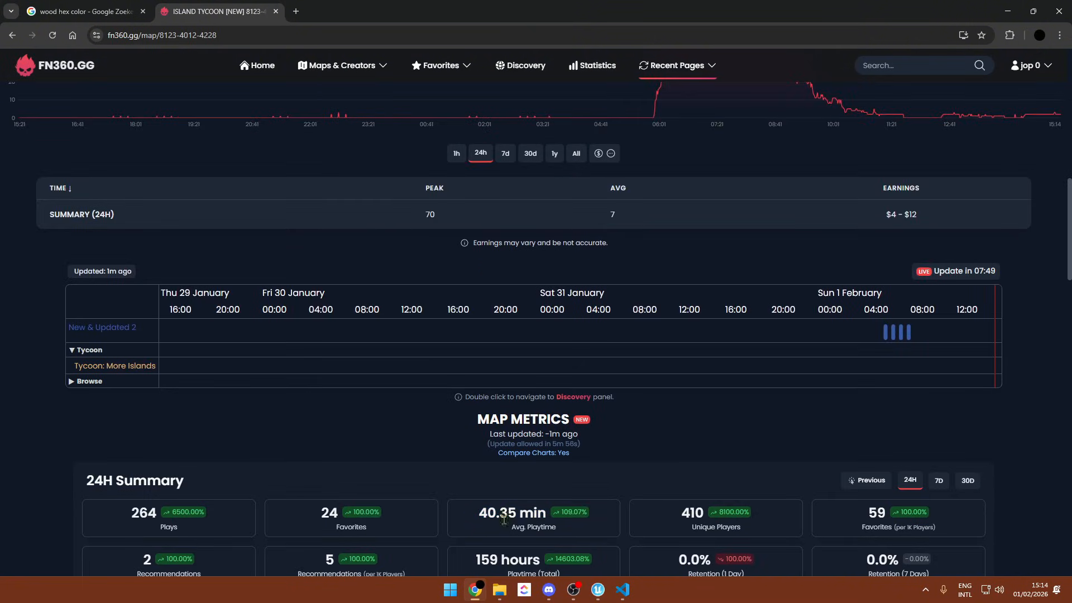
# - Switch to Unreal Editor's NS_Dropper window, view its DirectionalBurst and SmokeRing emitters, and minimise it to return to the TycoonTemplate level
pyautogui.click(598, 590)
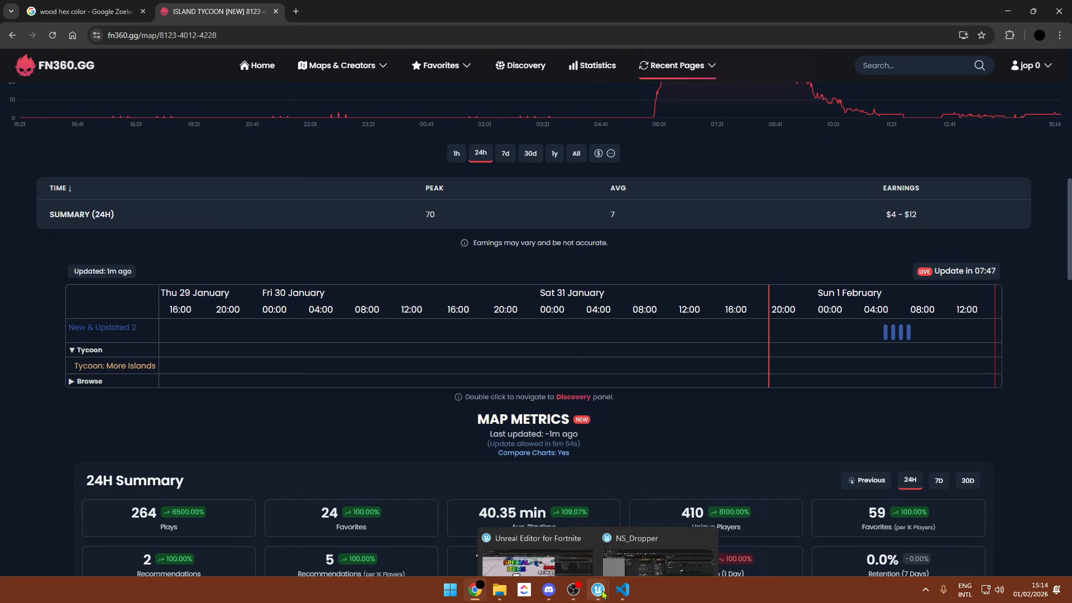
pyautogui.click(654, 533)
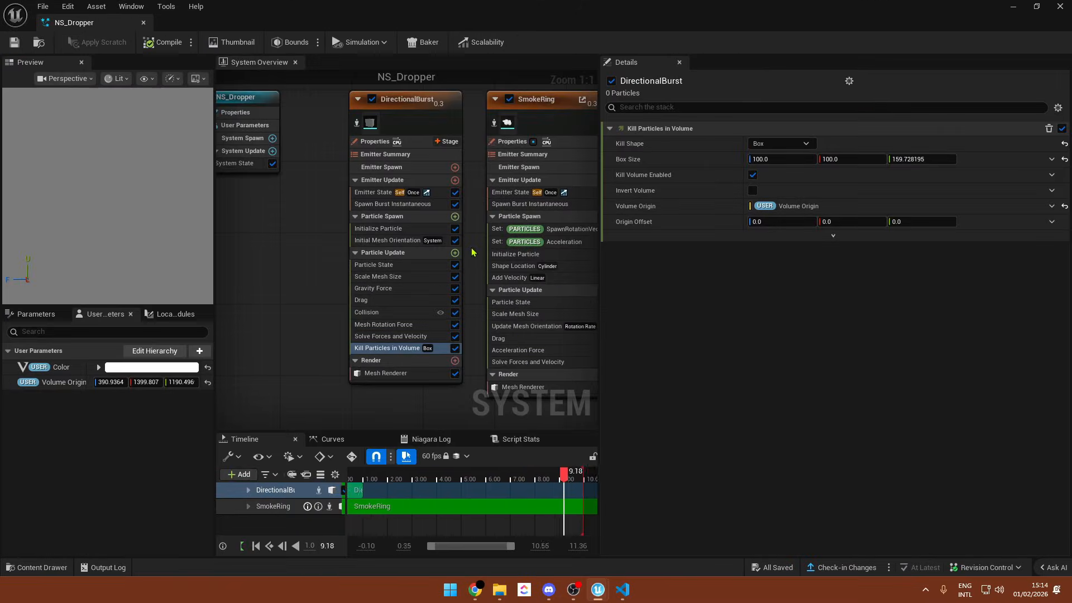
pyautogui.moveTo(297, 244); pyautogui.dragTo(251, 235, button='right')
pyautogui.scroll(-1, 230, 262)
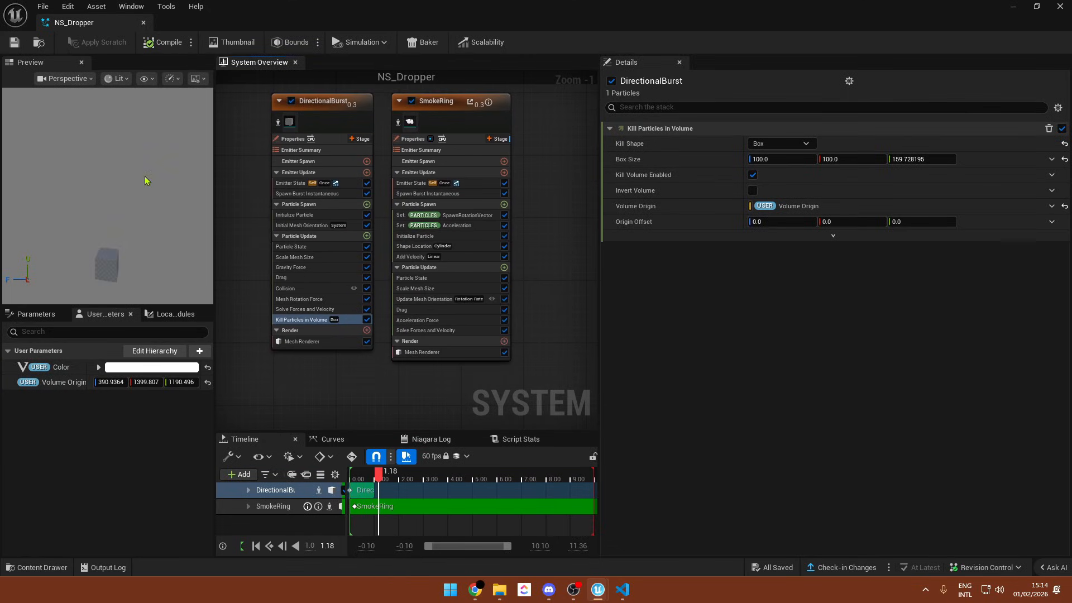
pyautogui.click(1018, 7)
# - Examine the TycoonTemplate level's creator statue, data devices, sign stands and purchase volumes, selecting the $80 popcorn volume
pyautogui.moveTo(313, 227); pyautogui.dragTo(379, 159, button='right')
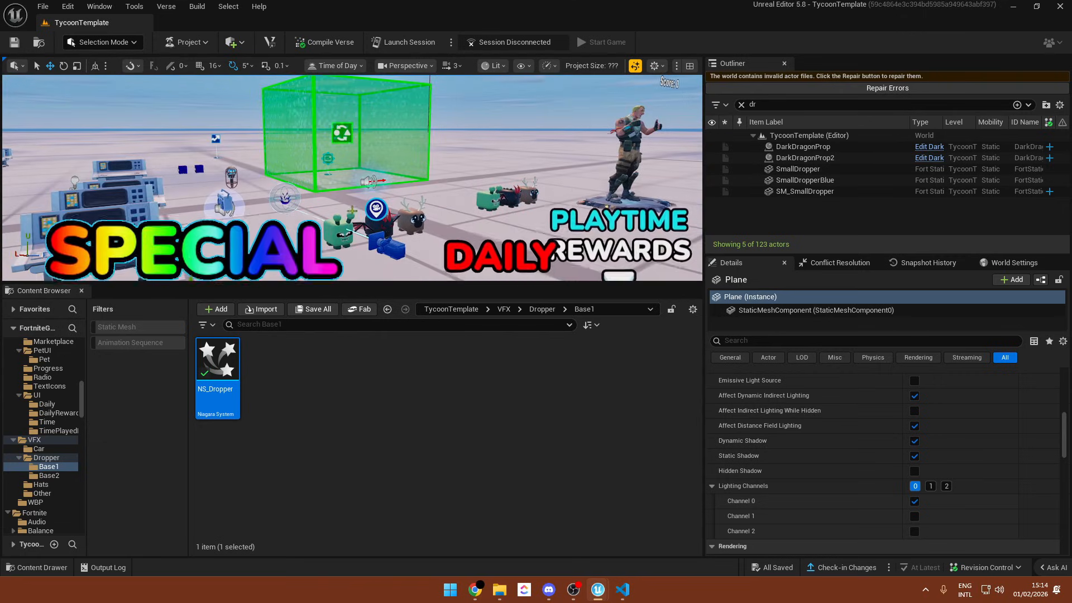
pyautogui.moveTo(357, 223); pyautogui.dragTo(467, 195, button='right')
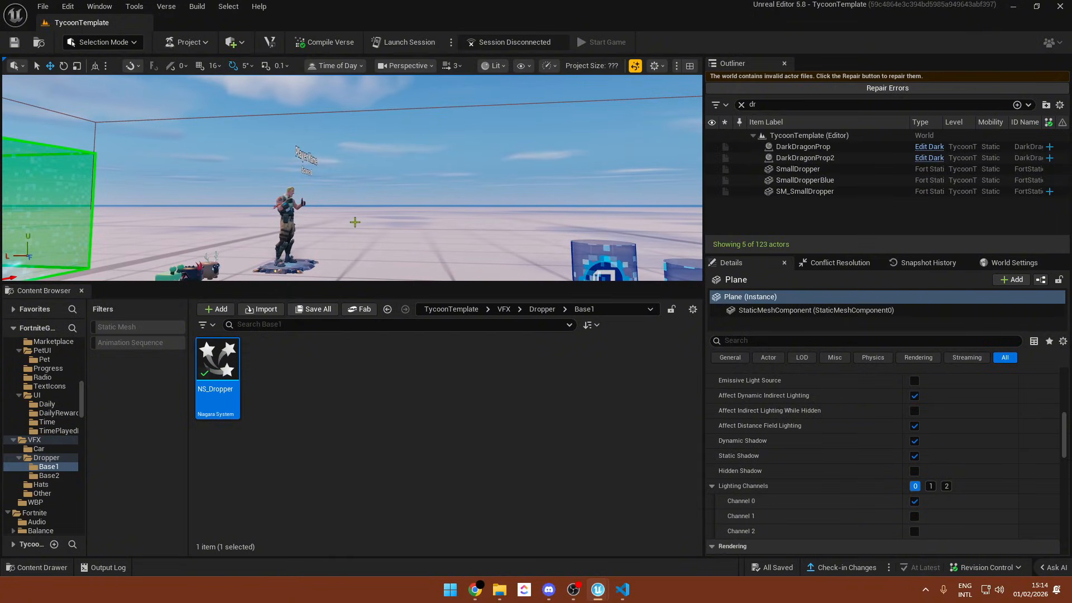
pyautogui.moveTo(355, 222); pyautogui.dragTo(156, 228, button='right')
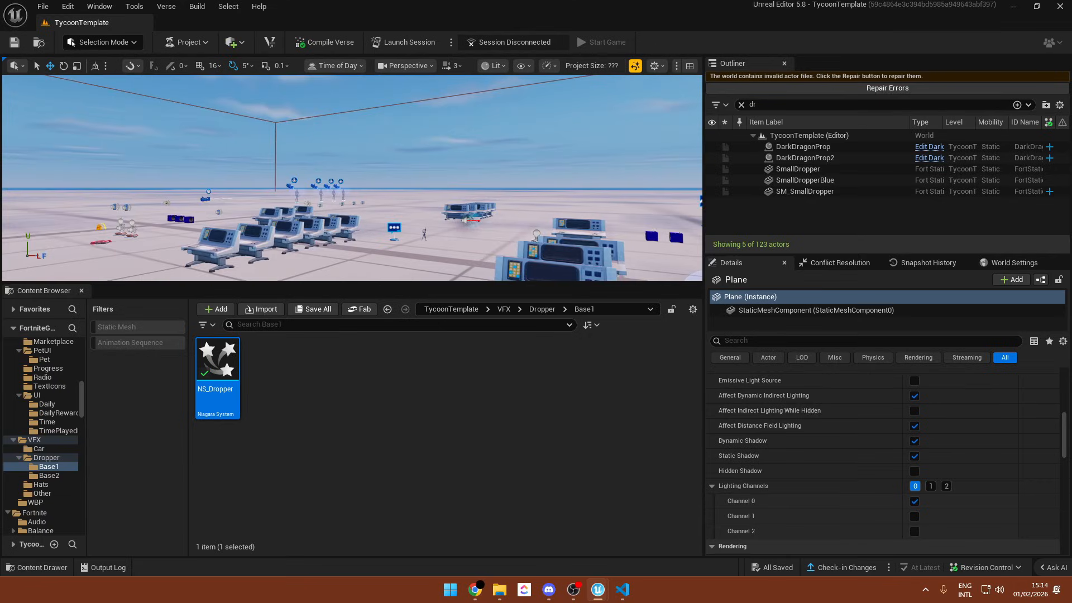
pyautogui.moveTo(364, 218); pyautogui.dragTo(586, 182, button='right')
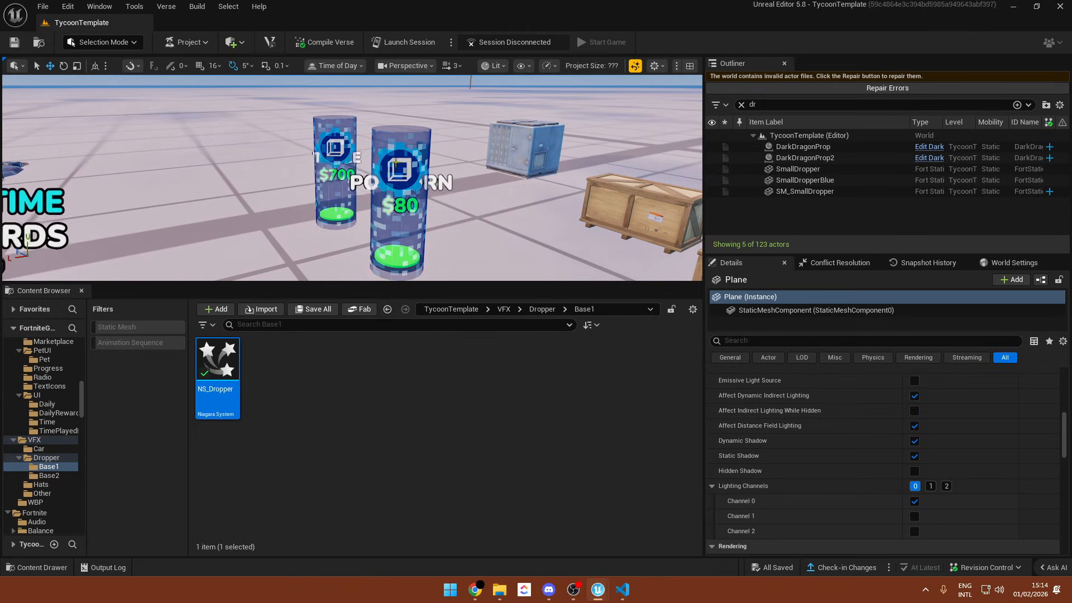
pyautogui.click(378, 193)
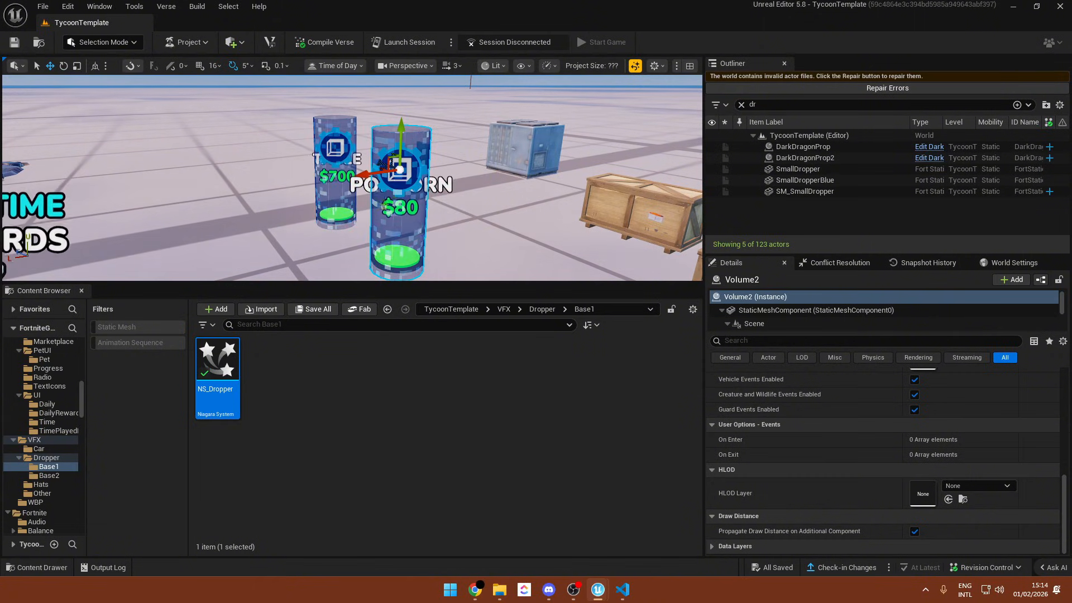
pyautogui.moveTo(370, 147); pyautogui.dragTo(33, 119, button='right')
pyautogui.moveTo(351, 176); pyautogui.dragTo(149, 249, button='right')
pyautogui.rightClick(492, 153)
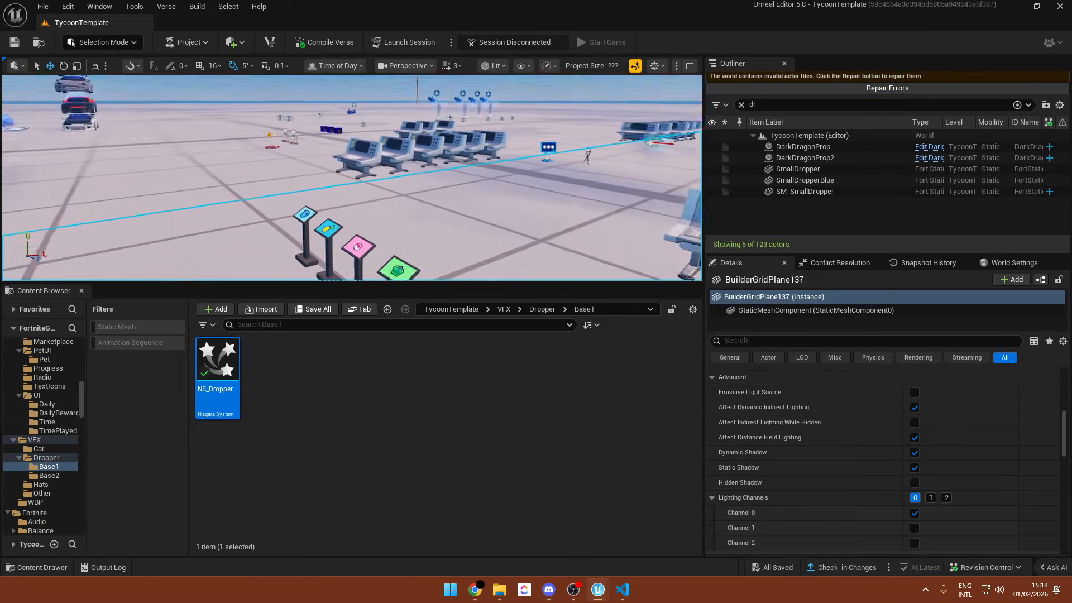